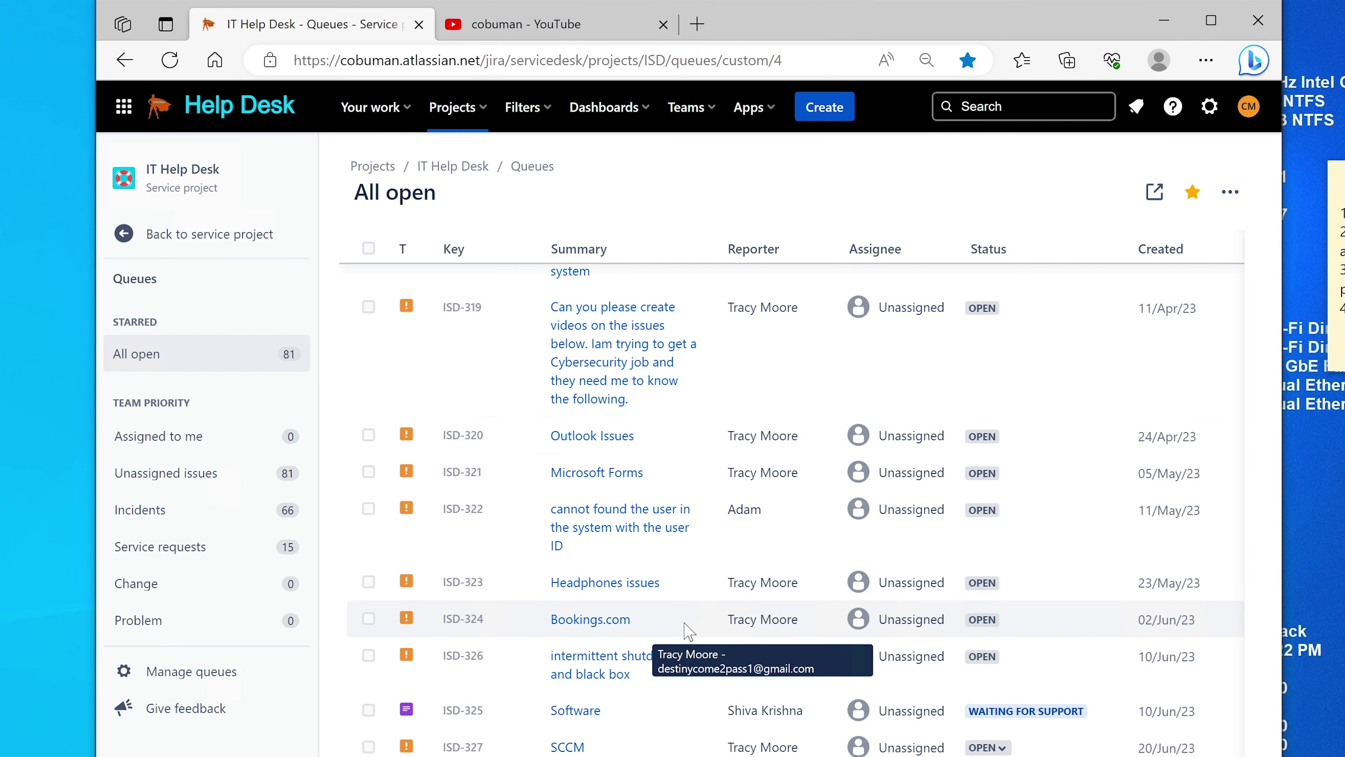
Open the Bookings.com ticket ISD-324, assign it to yourself, and read its description.
left_click(593, 621)
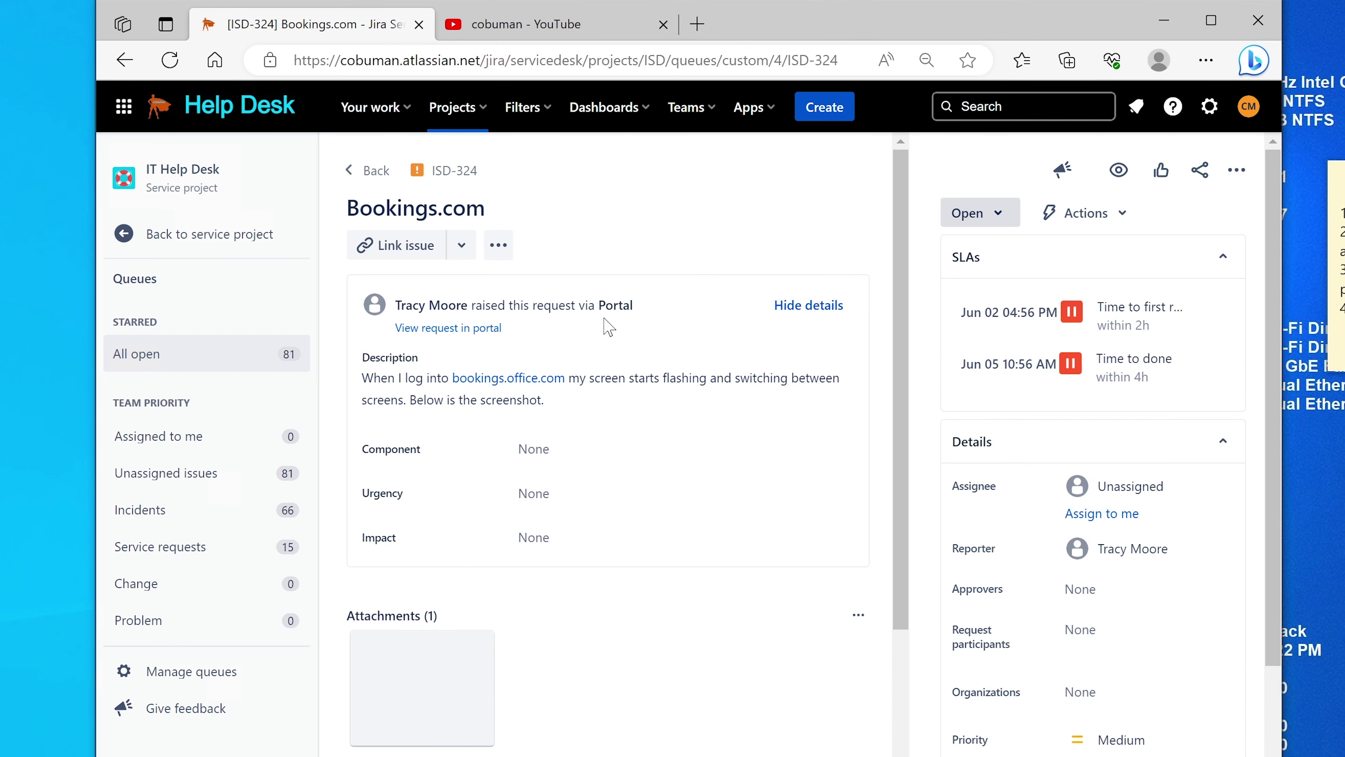
left_click(1101, 513)
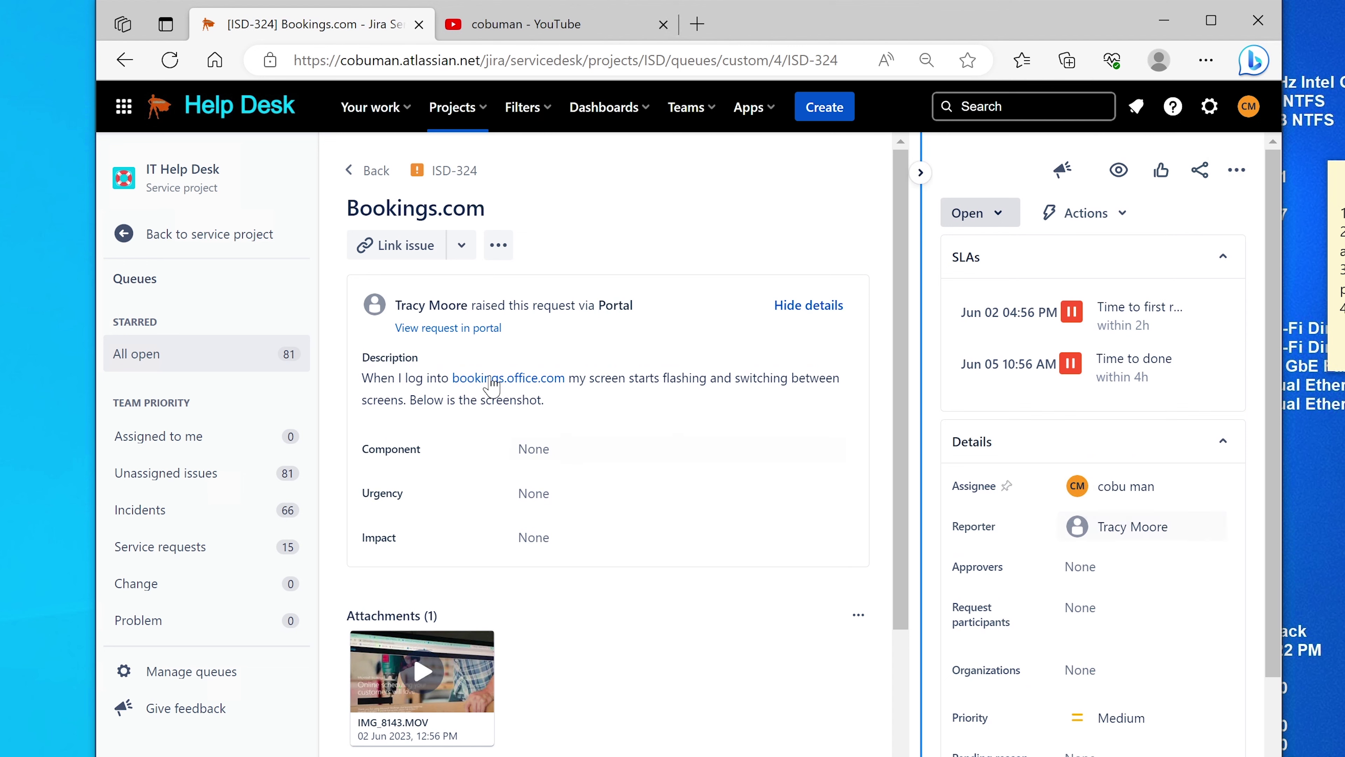
left_click_drag(362, 378, 667, 400)
left_click(654, 381)
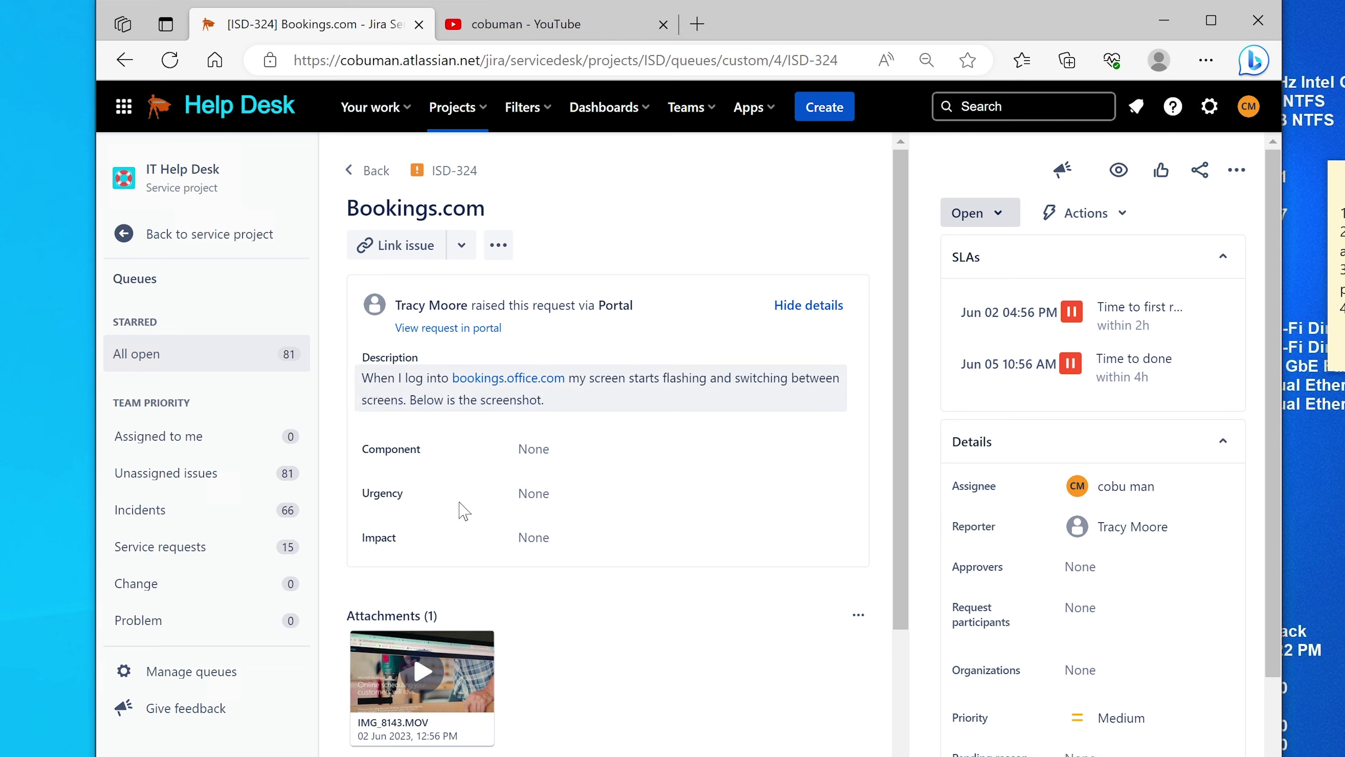
Play the attached IMG_8143.MOV video.
scroll(424, 686, "down", 5)
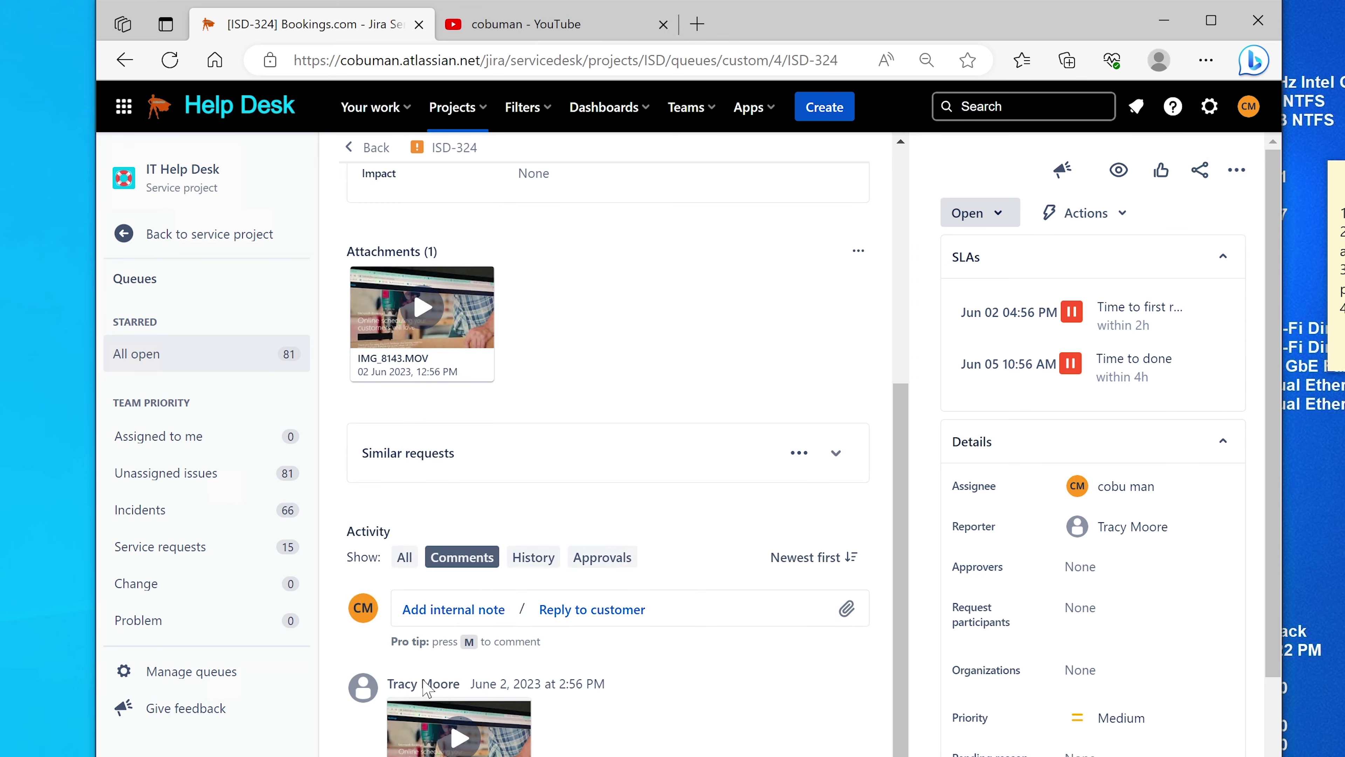
scroll(630, 639, "up", 5)
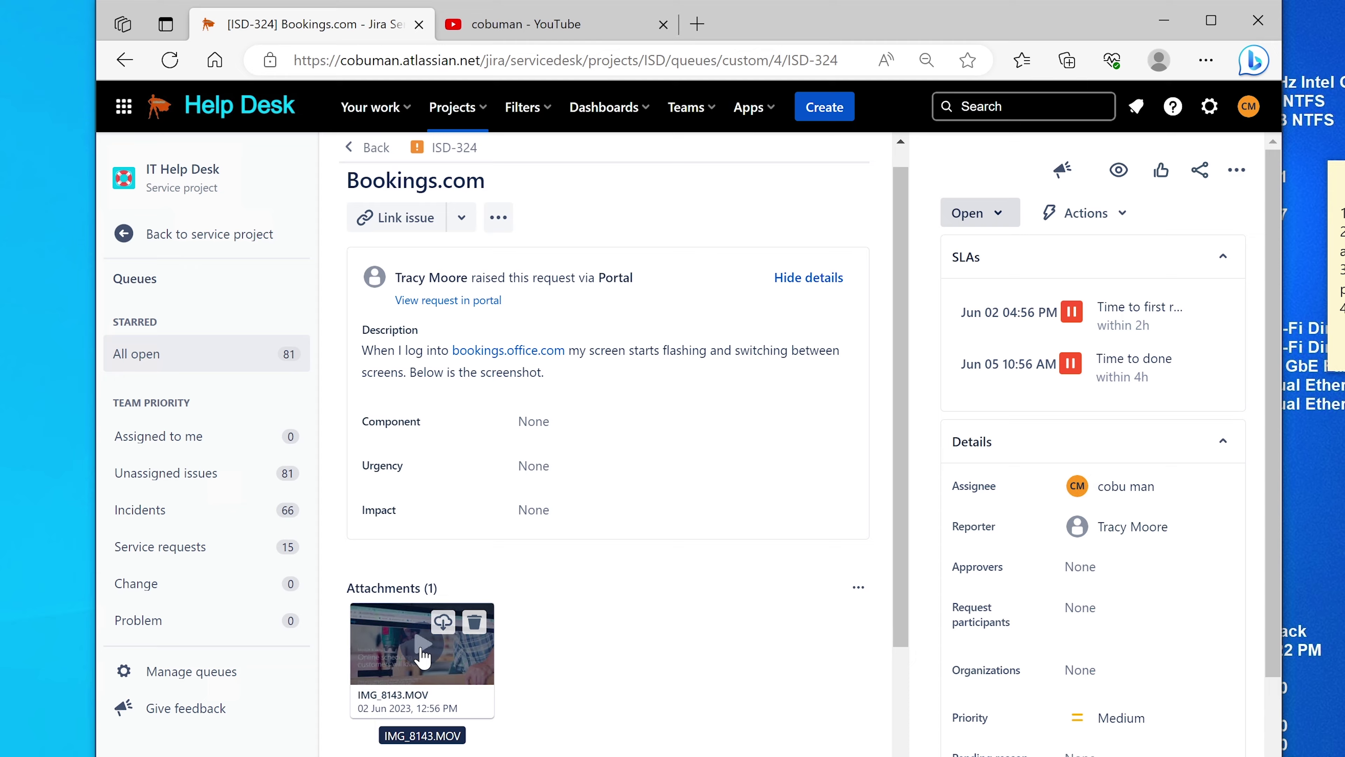
left_click(422, 659)
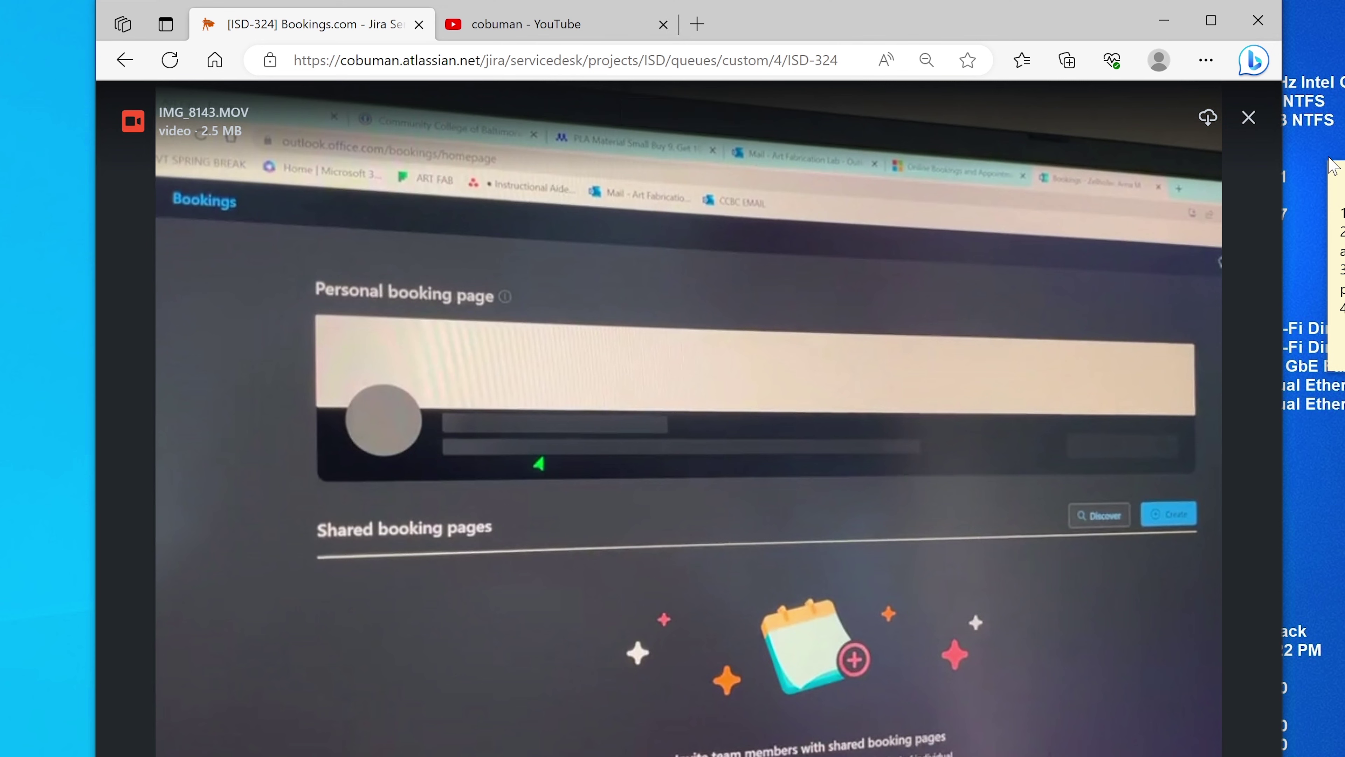
Close the IMG_8143.MOV video viewer and return to the ISD-324 ticket page.
left_click(1249, 117)
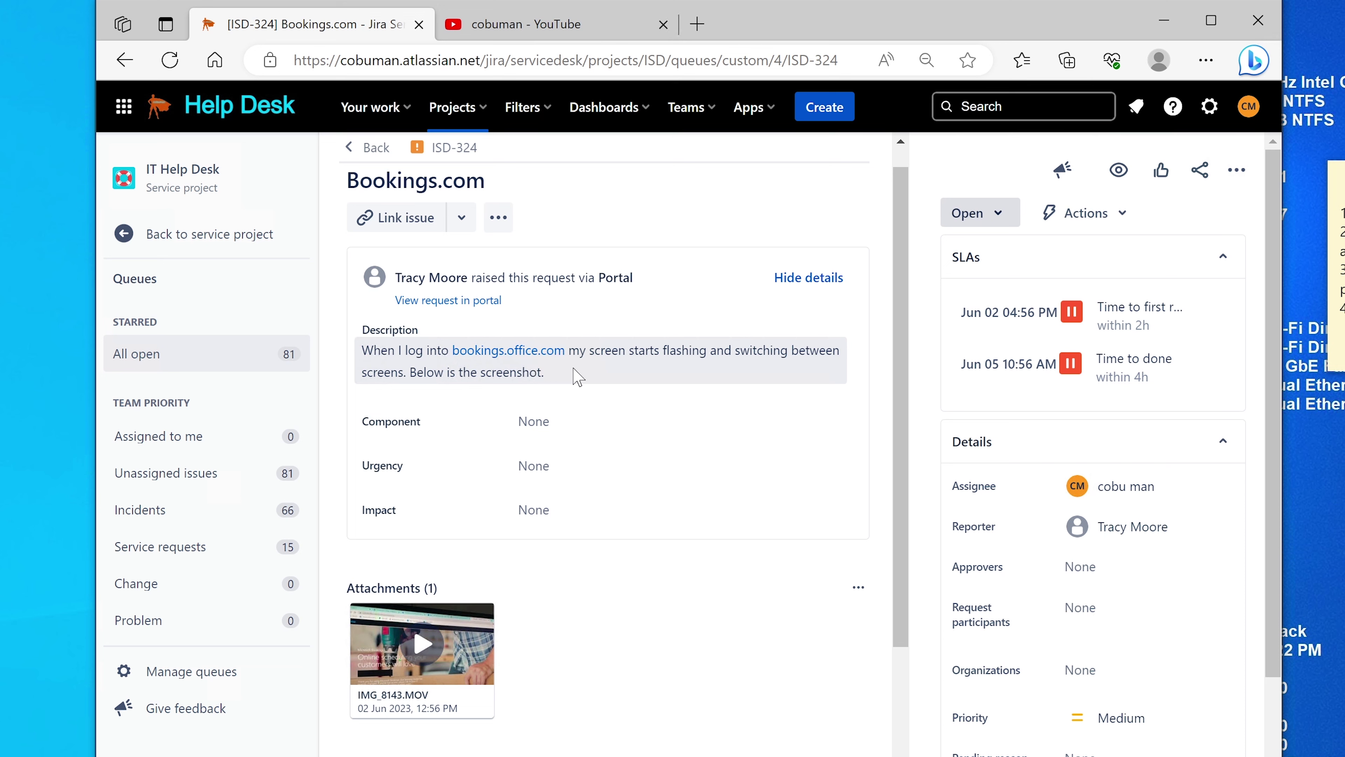
scroll(495, 405, "up", 1)
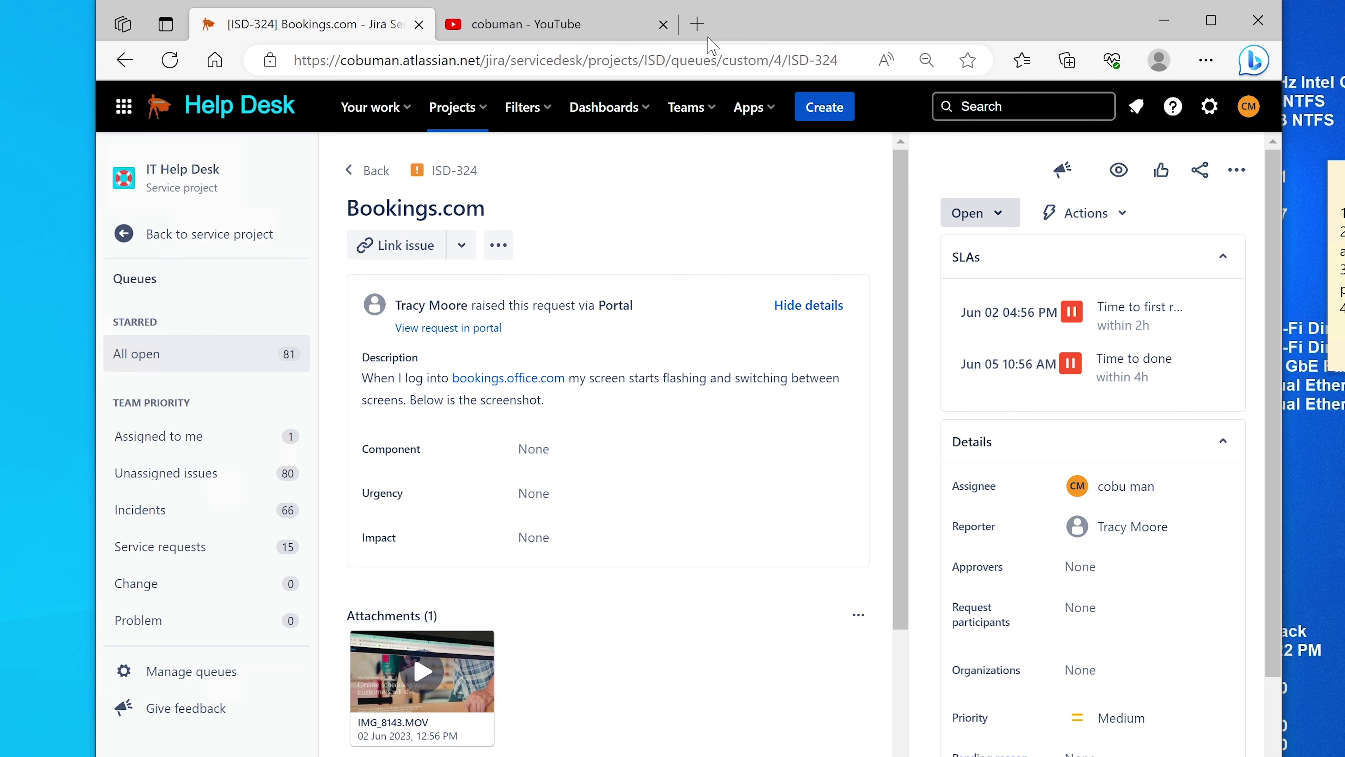
left_click(697, 23)
Load office.com in the new tab to reach the Microsoft 365 home page.
type("office.com")
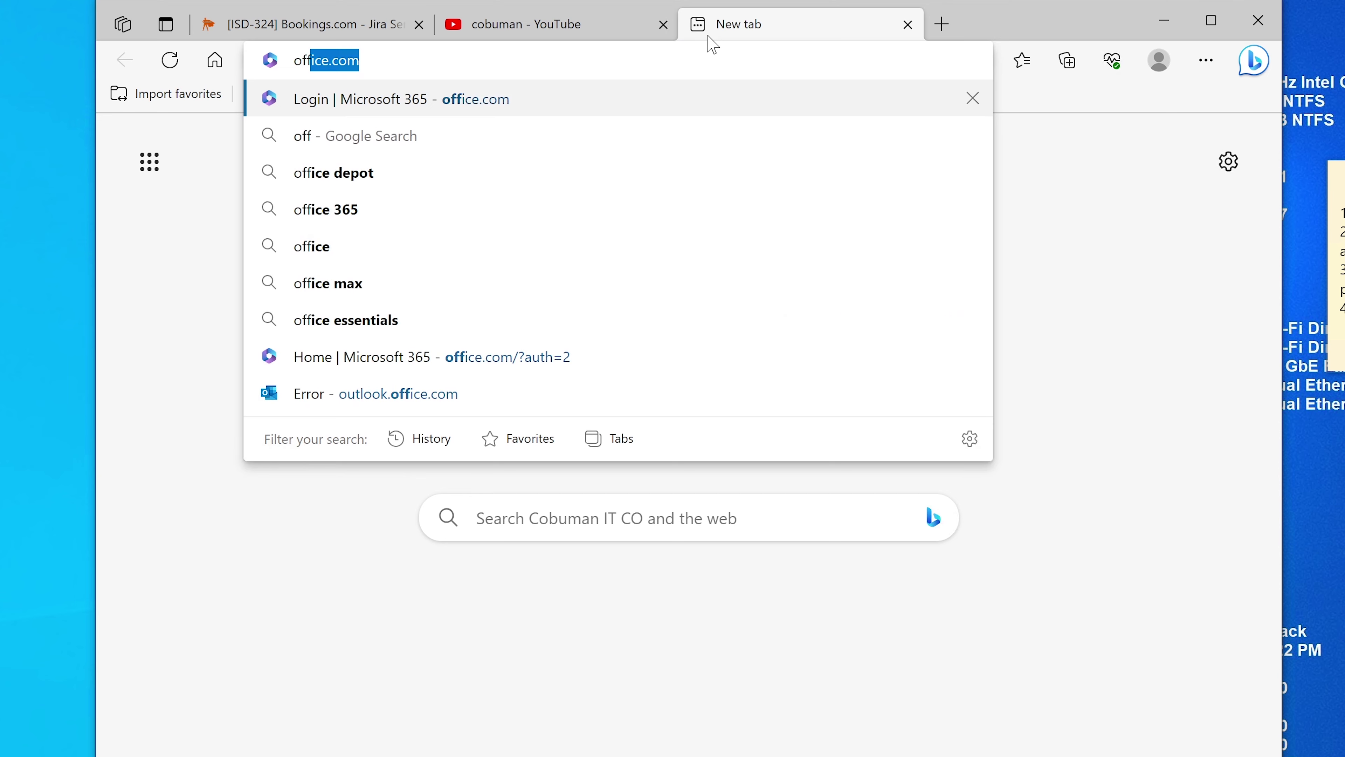
key("Return")
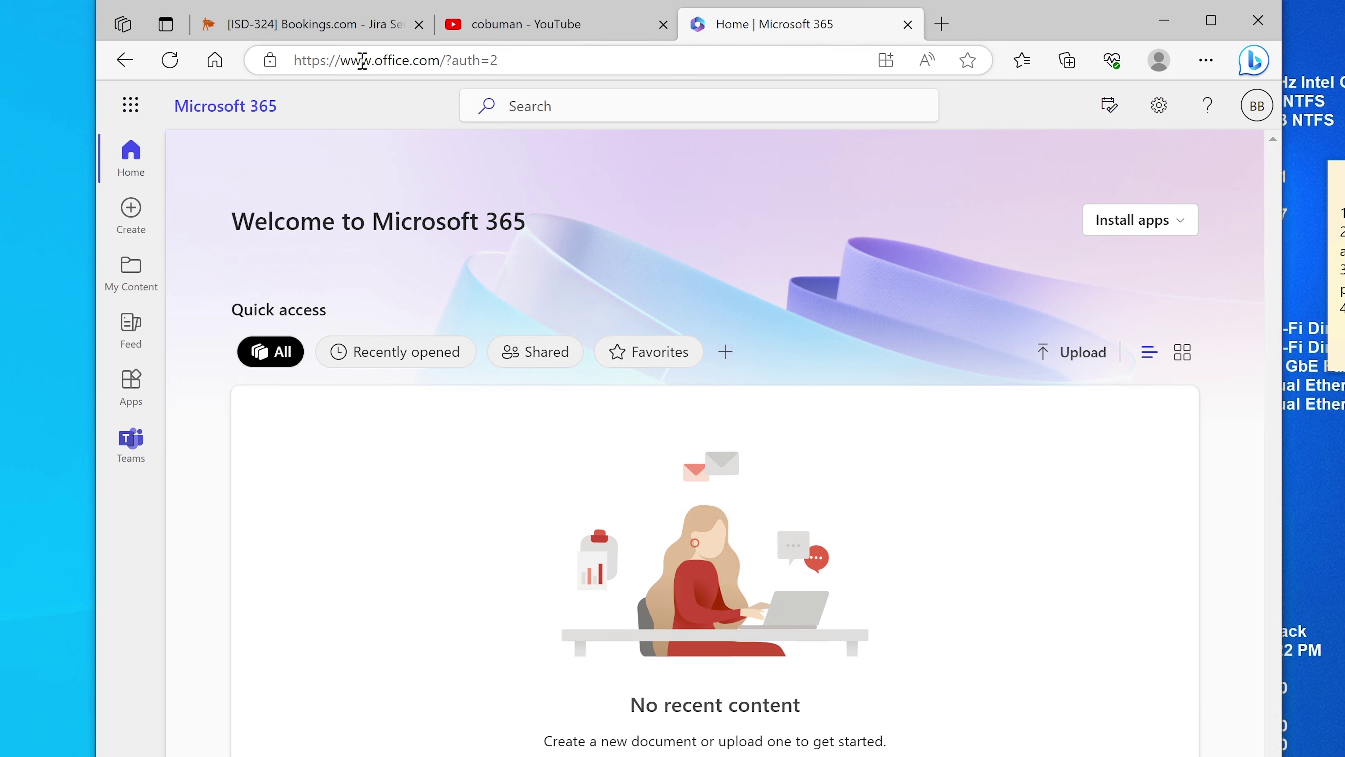
left_click_drag(382, 55, 442, 55)
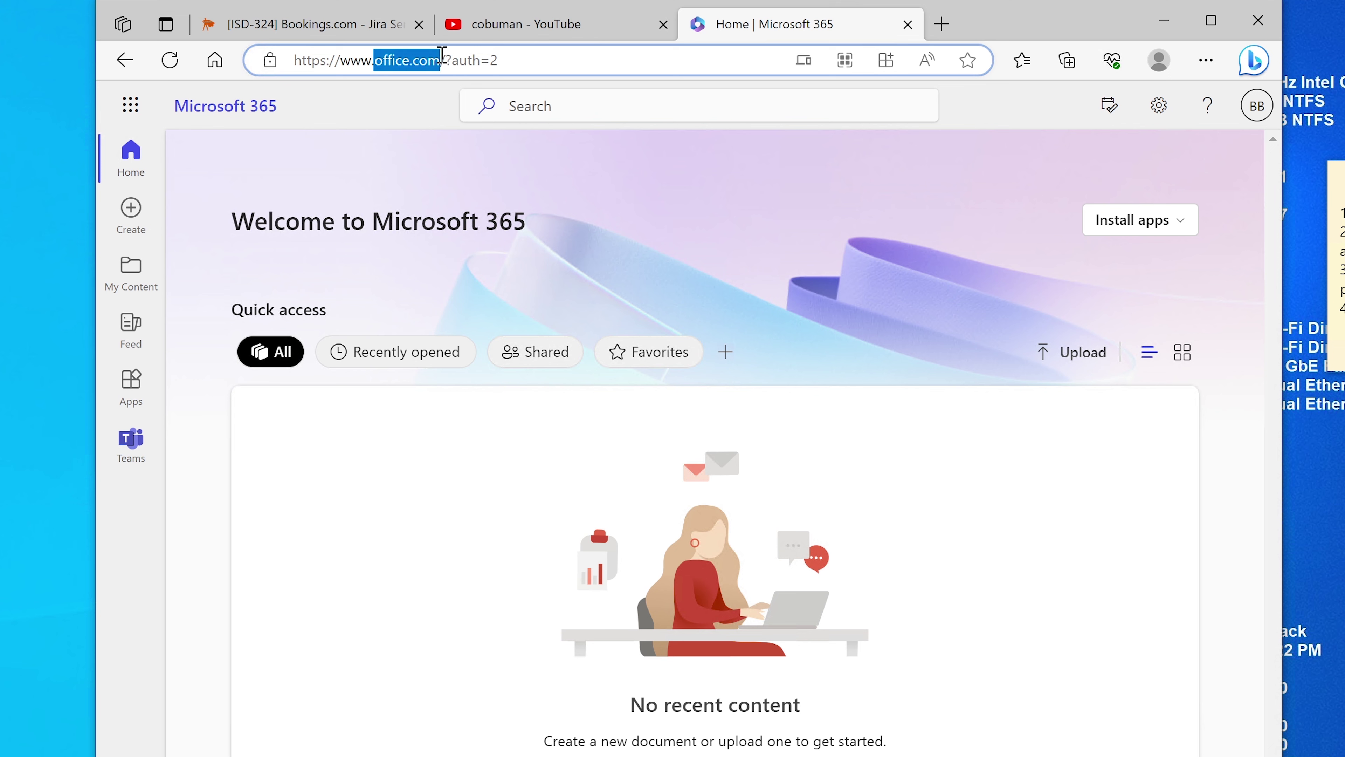
Show the Microsoft 365 account panel and check the Cobuman IT CO account's e-mail domain.
left_click(1257, 115)
left_click_drag(1083, 245, 1260, 244)
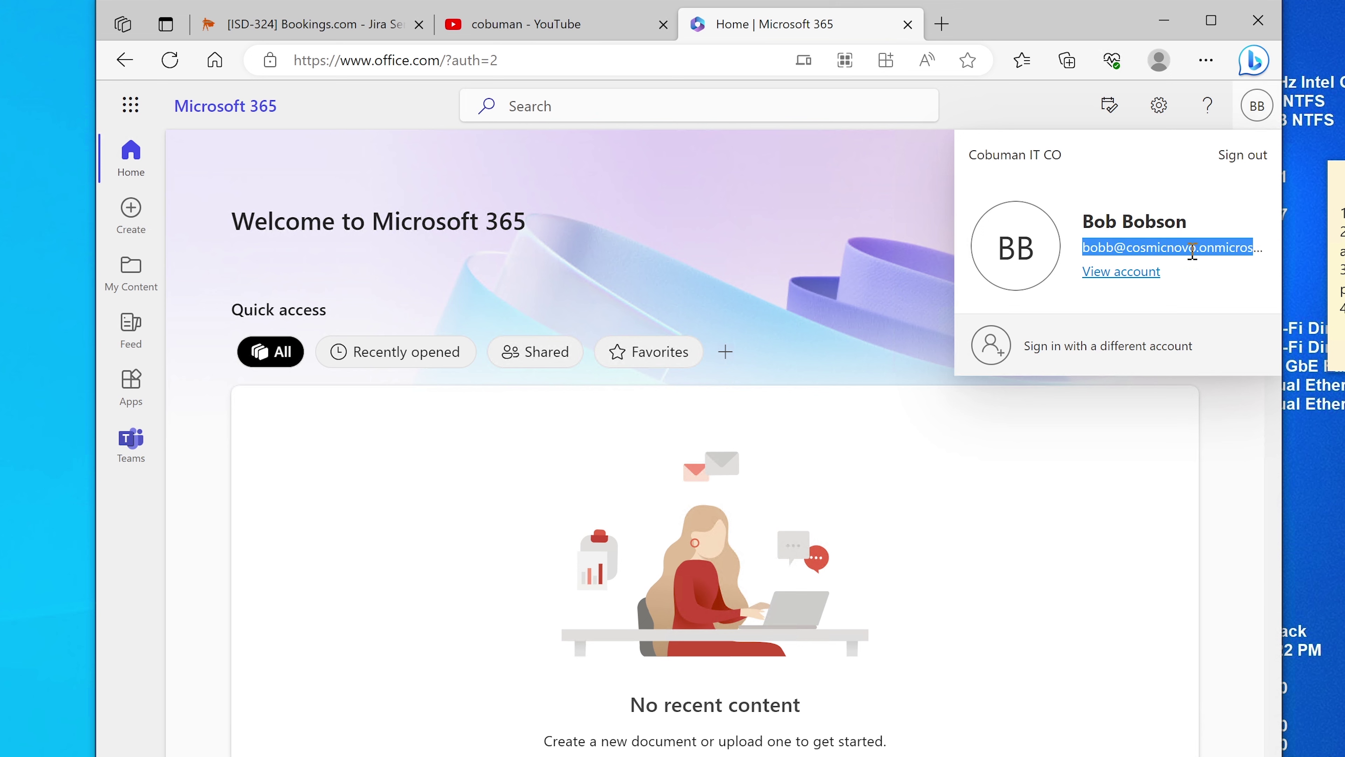
left_click(1134, 246)
left_click_drag(1126, 246, 1258, 244)
left_click(1147, 244)
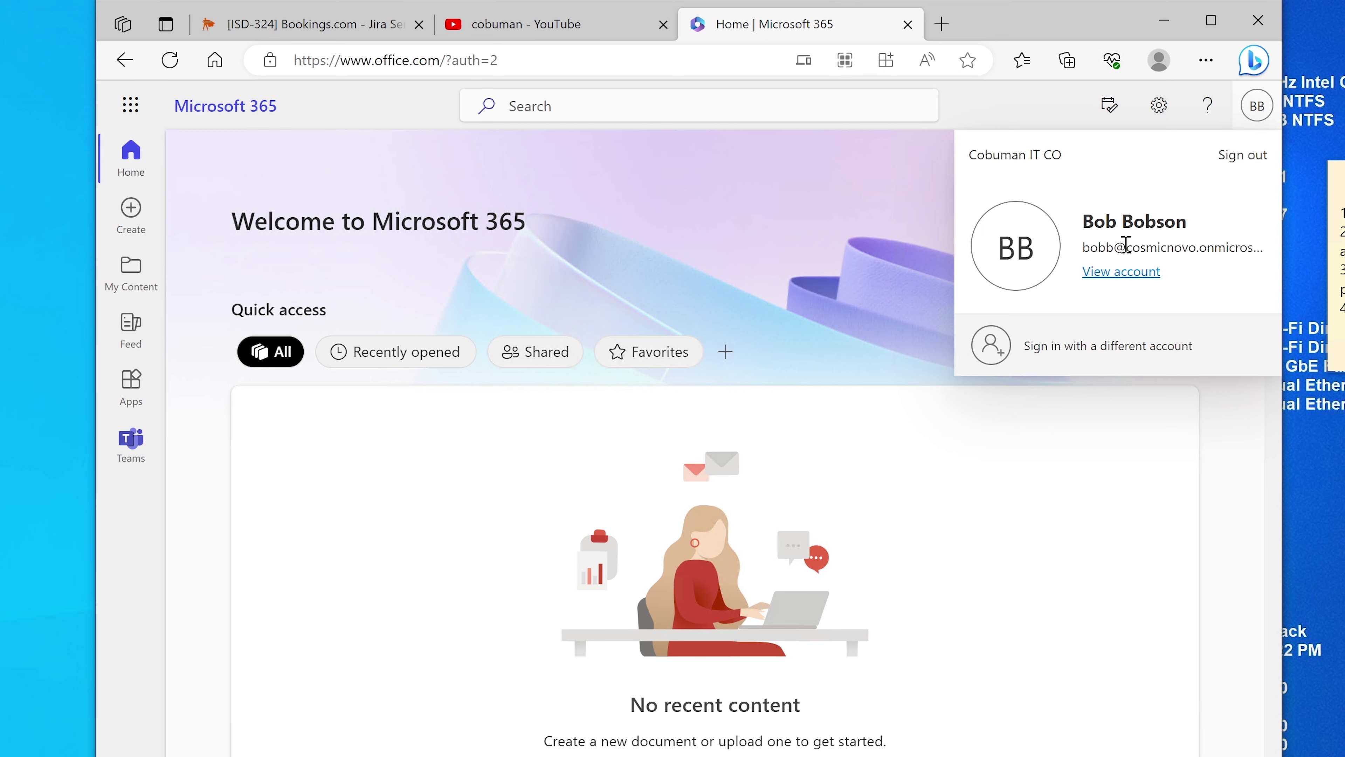
left_click_drag(1126, 245, 1254, 238)
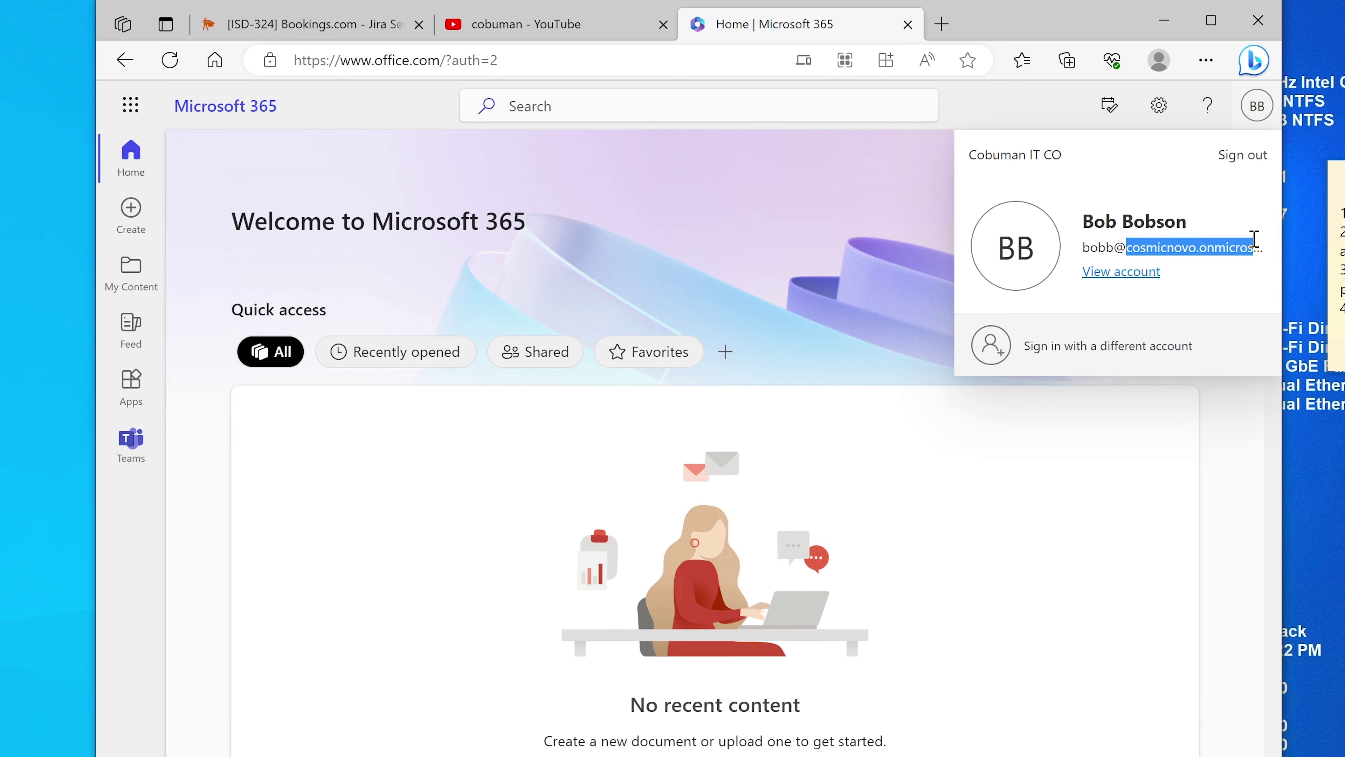
left_click(1170, 247)
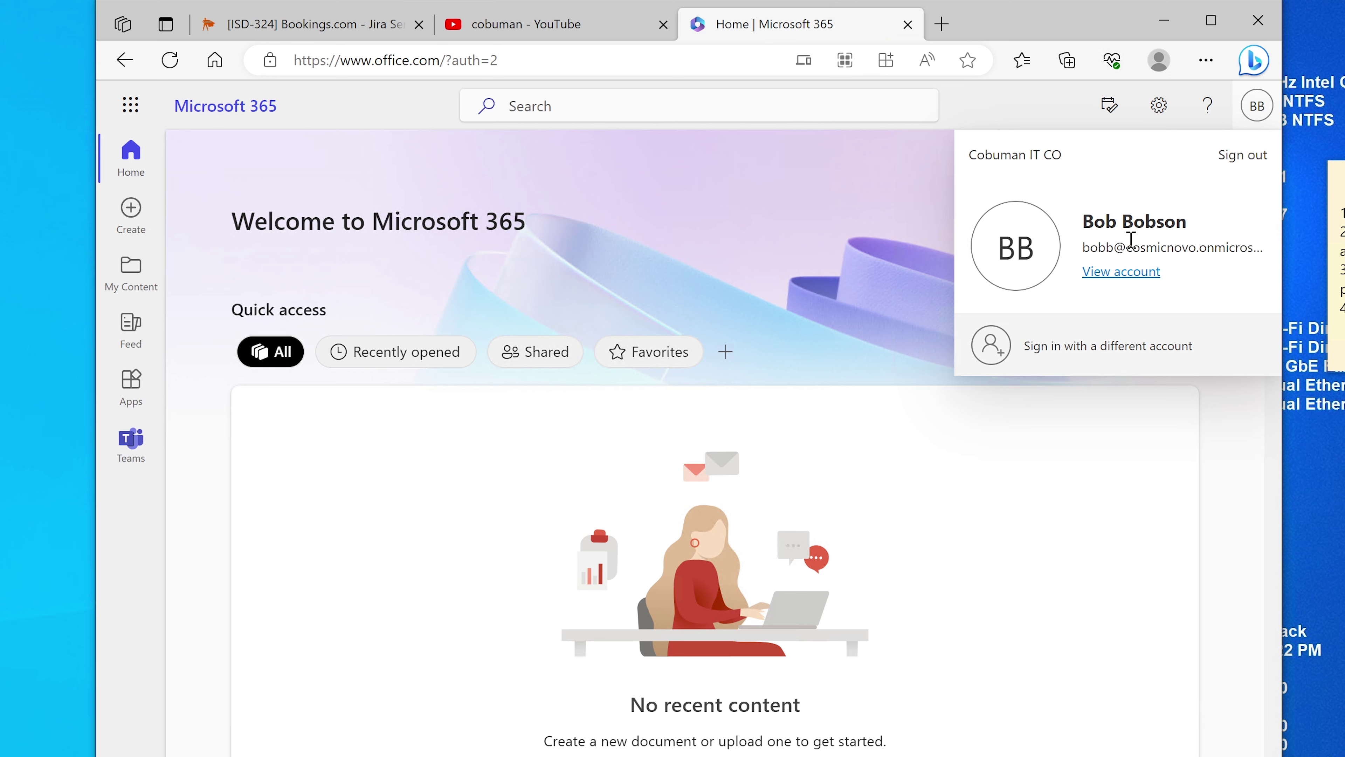
left_click_drag(1125, 247, 1252, 246)
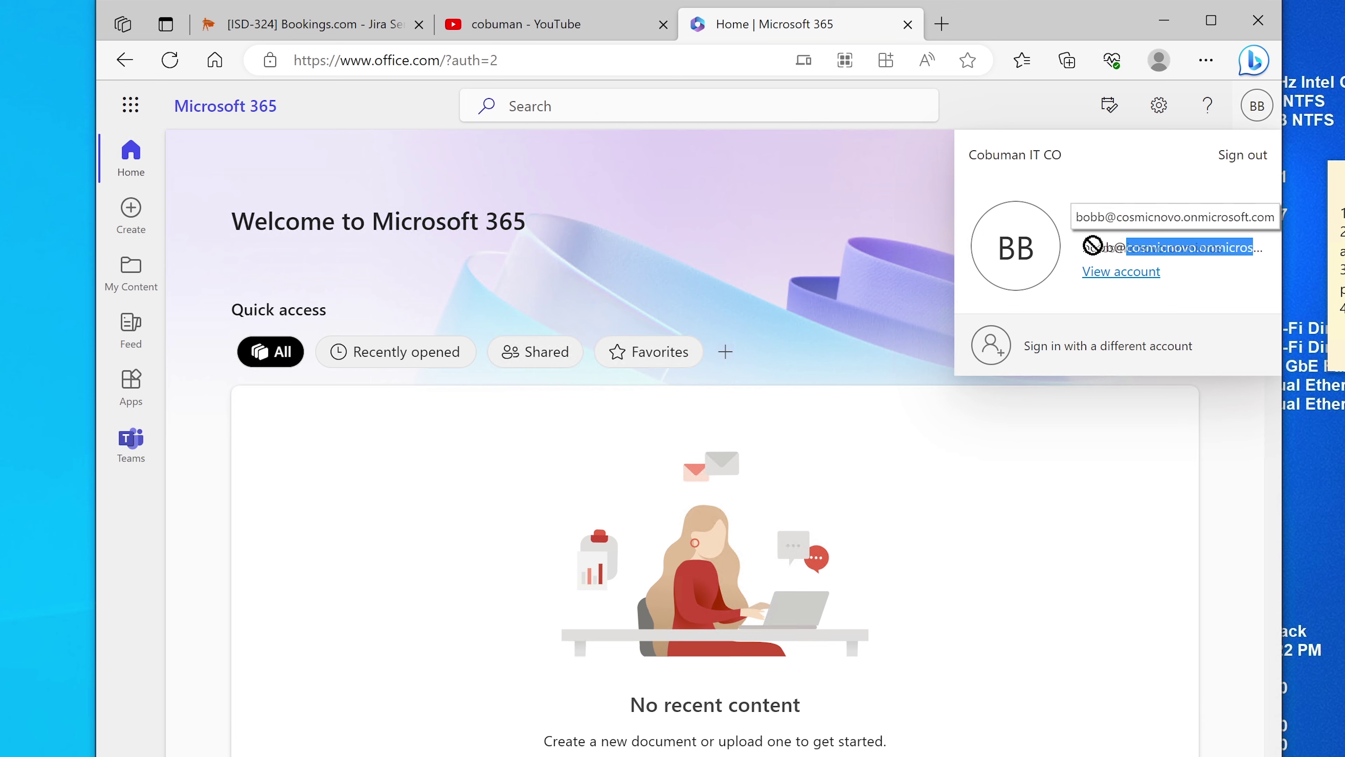
left_click(1135, 243)
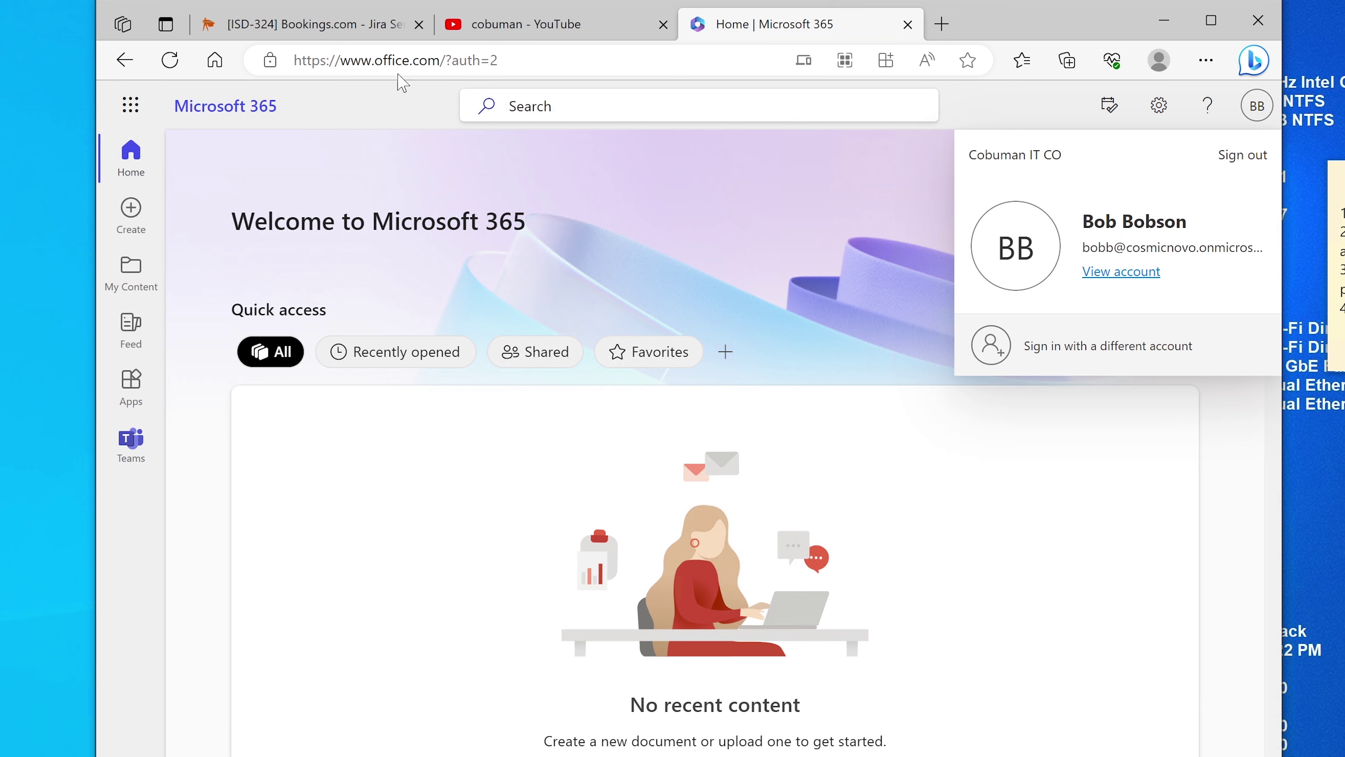
left_click_drag(439, 60, 378, 63)
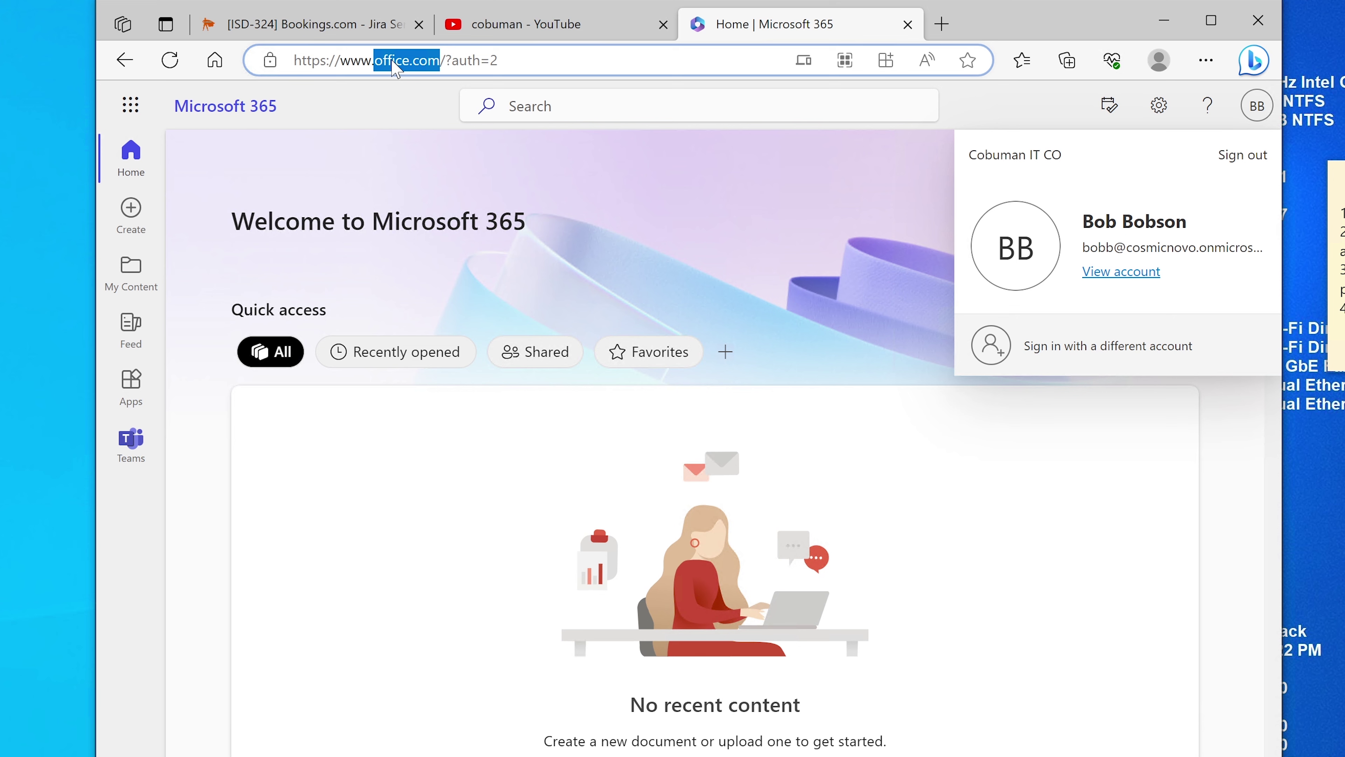
left_click(1255, 106)
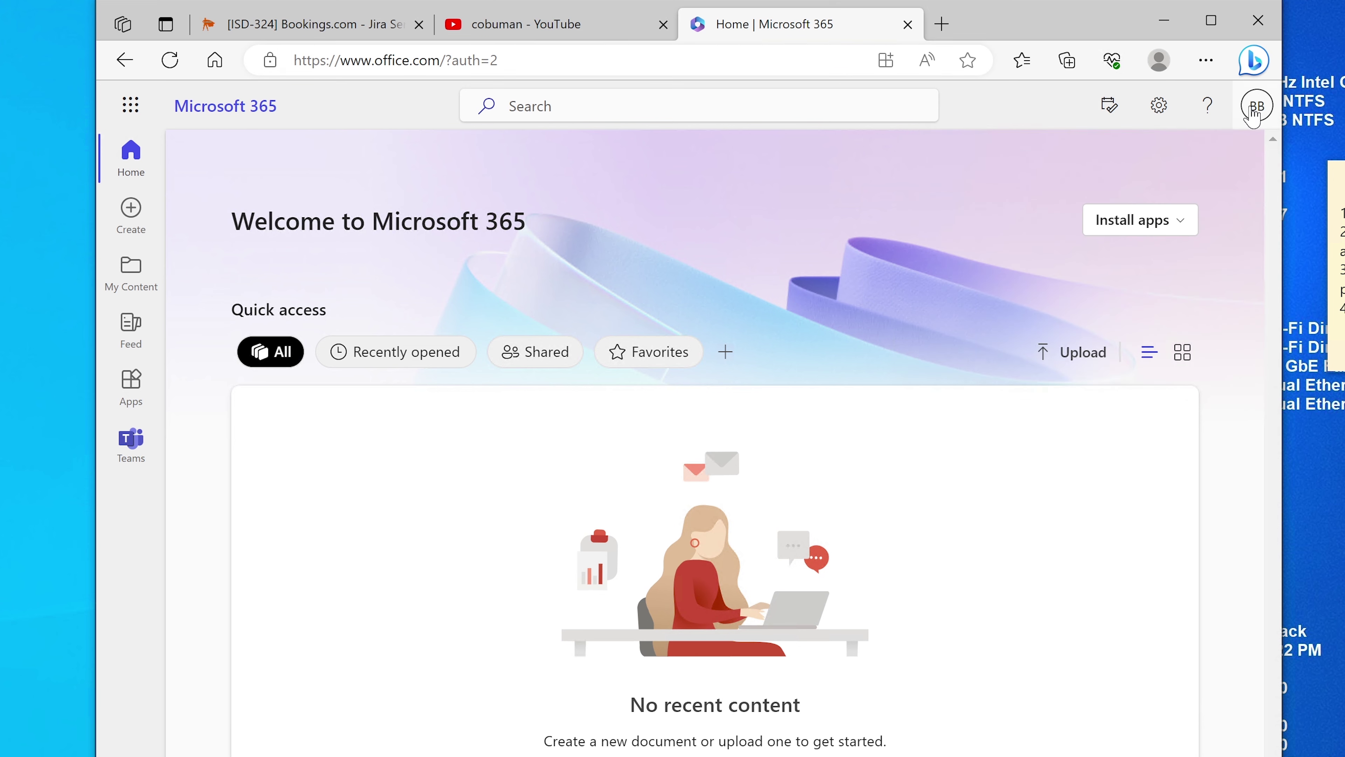
left_click(1254, 109)
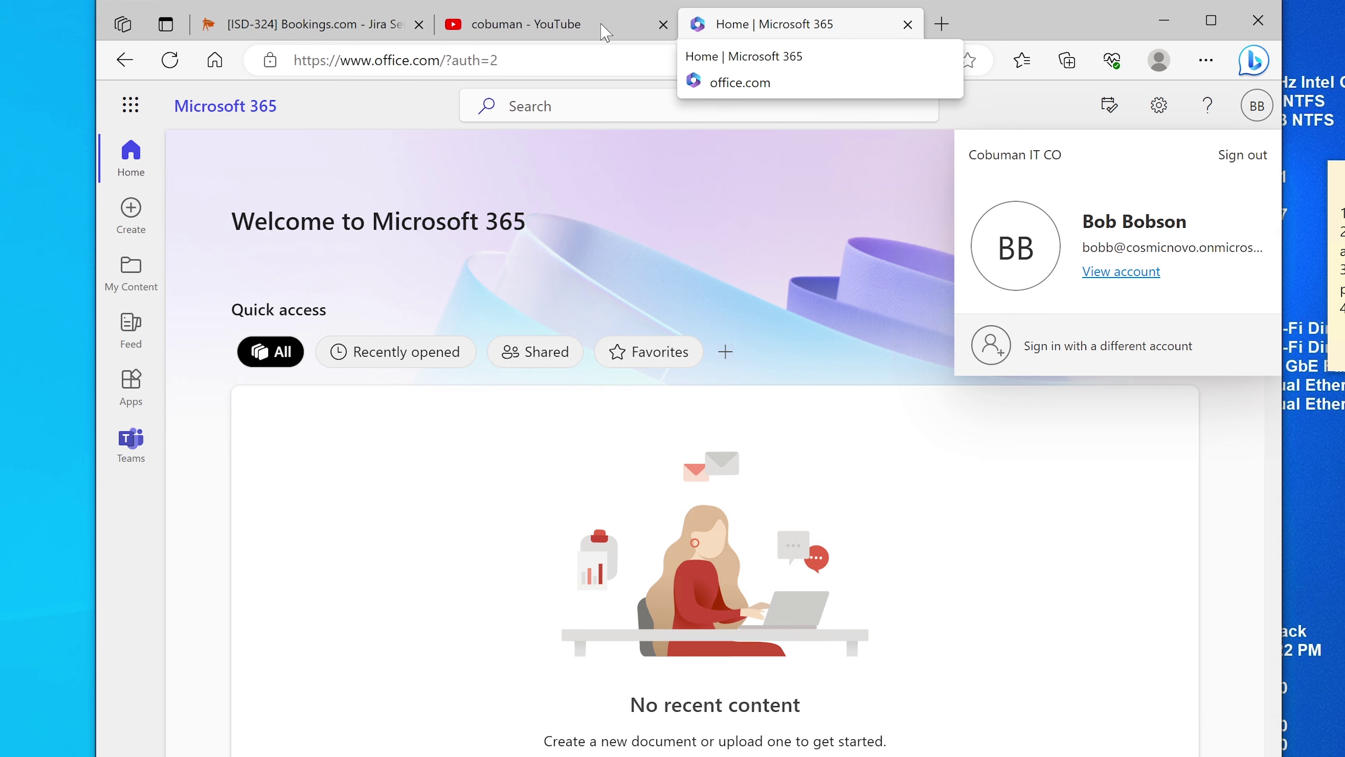
Close the Microsoft 365 tab and try the bookings.office.com link in the ISD-324 description.
mouse_move(307, 29)
left_click(694, 64)
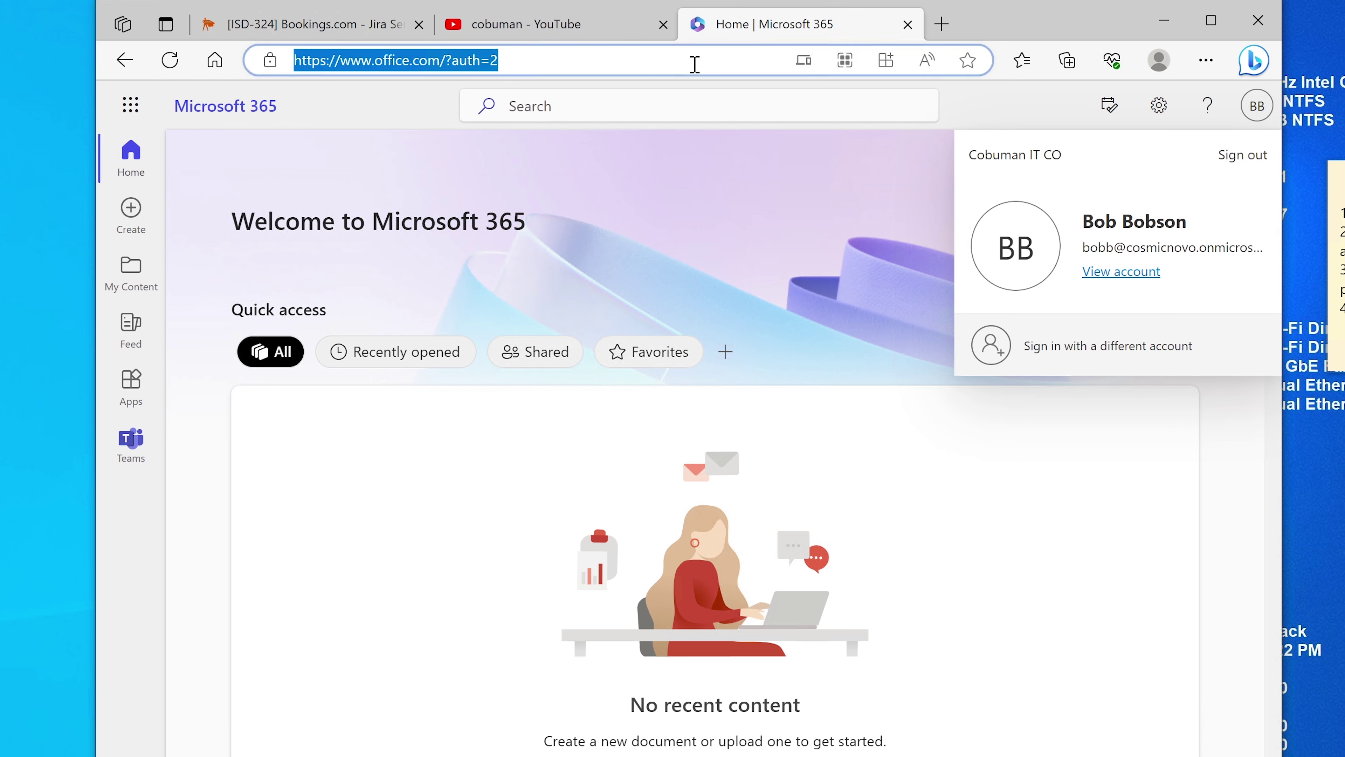
type("bo")
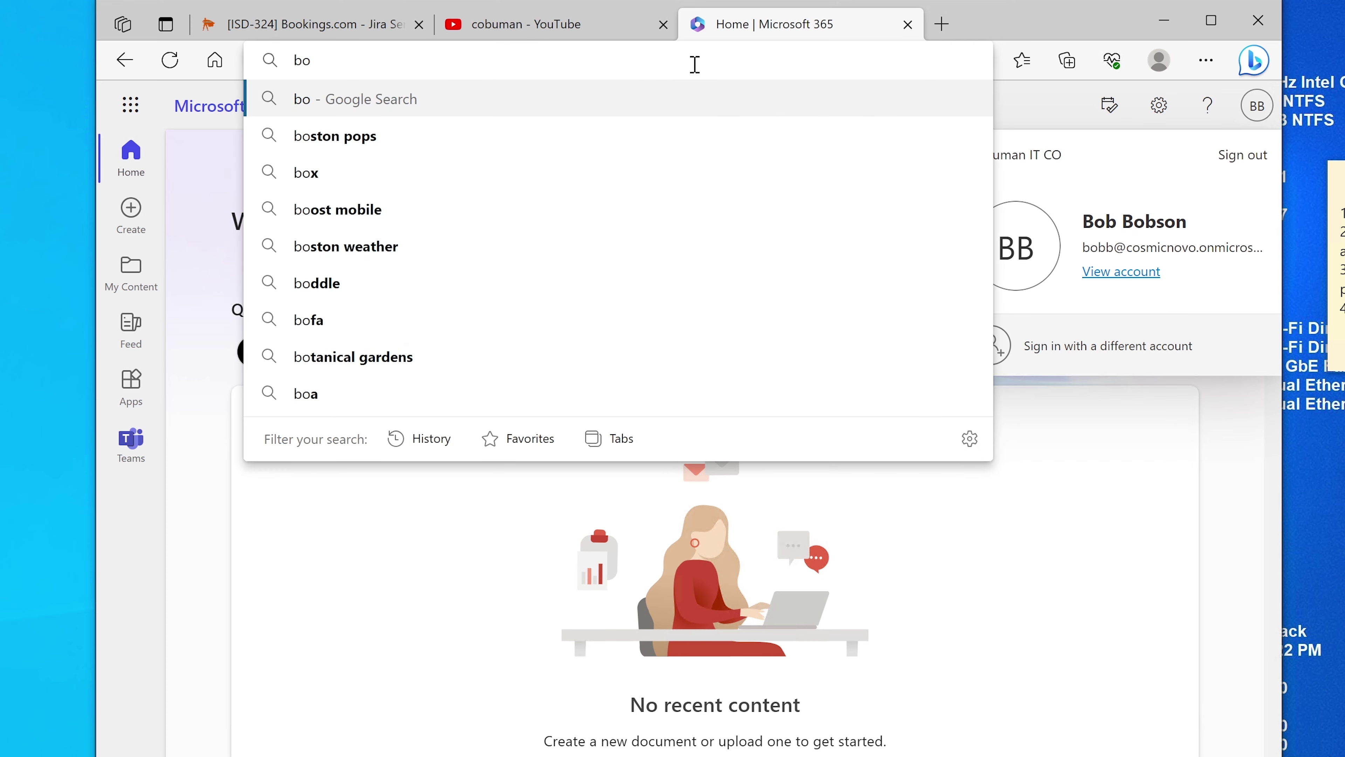
type("oo")
key("BackSpace")
key("BackSpace")
left_click(907, 24)
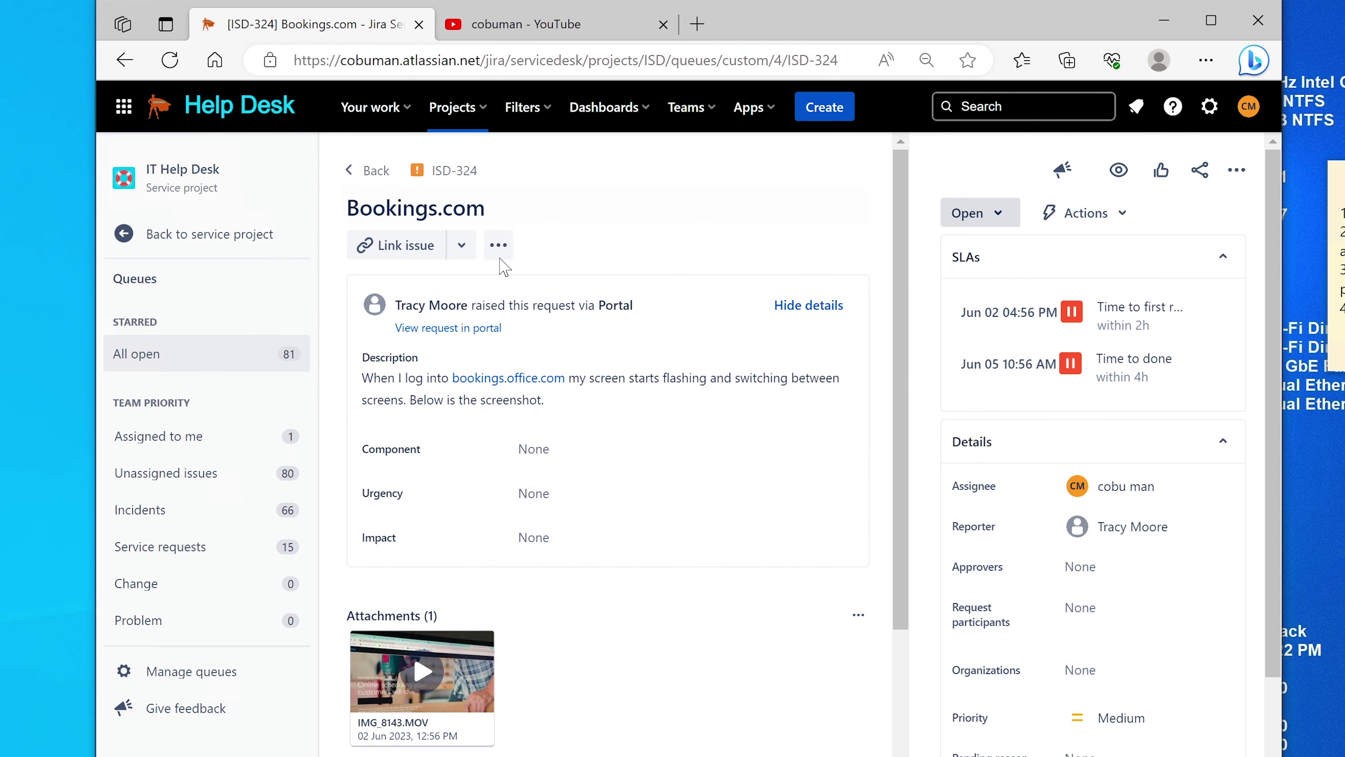
left_click(545, 377)
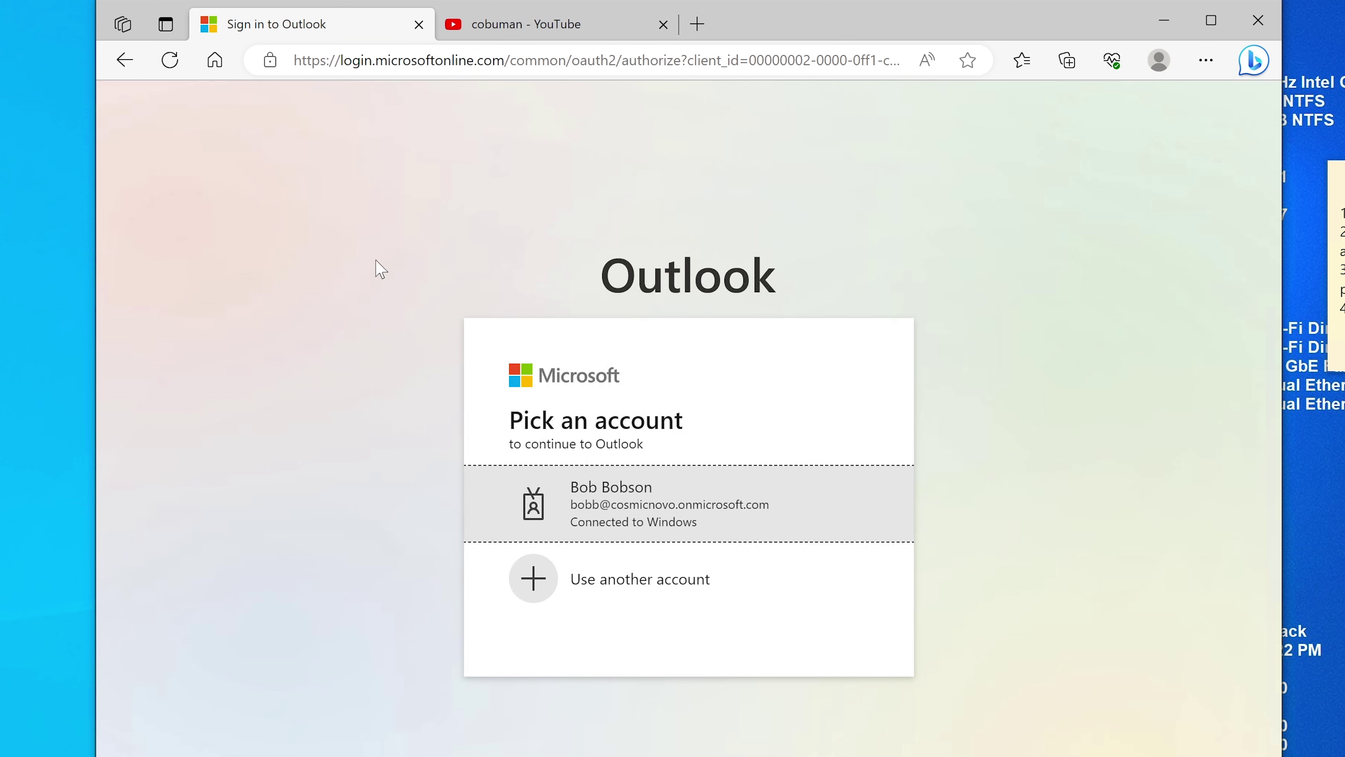
left_click(131, 65)
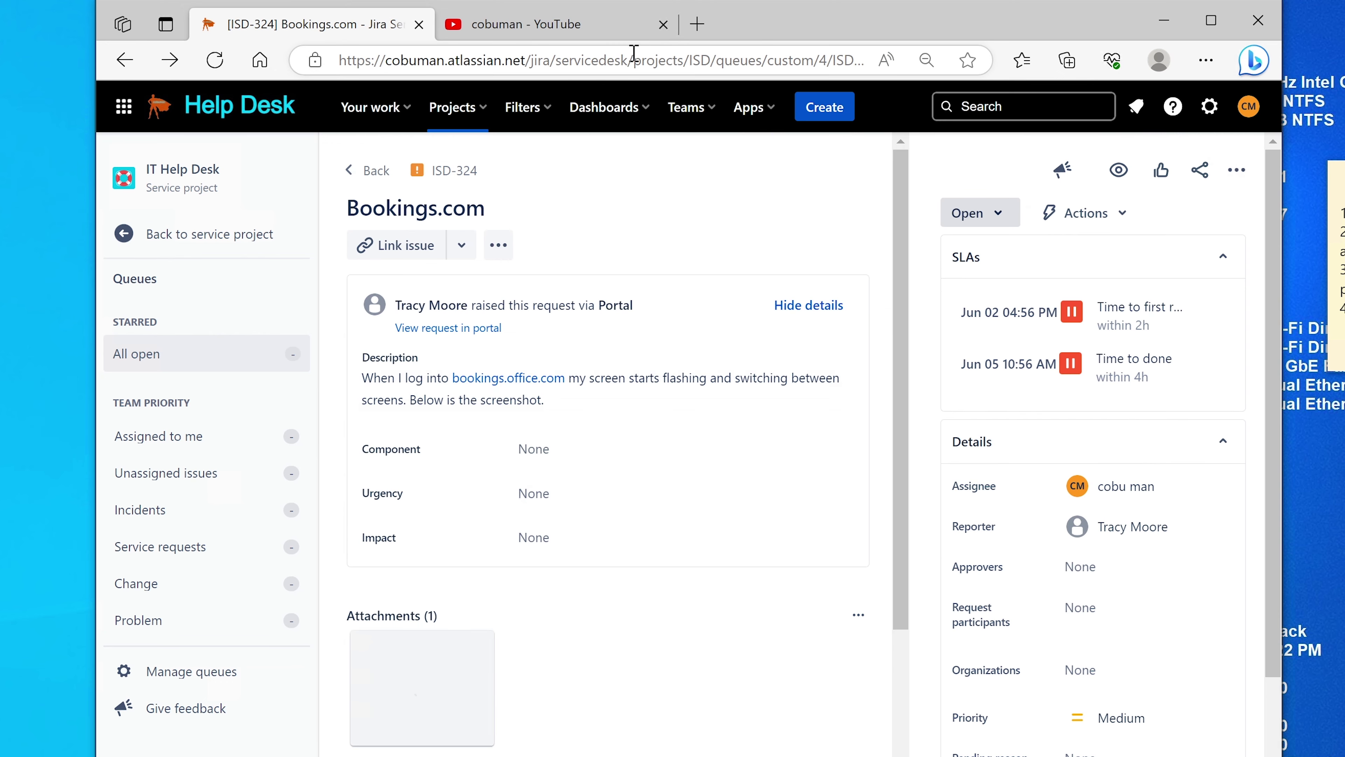
Open bookings.office.com in a new tab, try the Outlook account sign-in, then return to ISD-324.
right_click(502, 380)
left_click(561, 394)
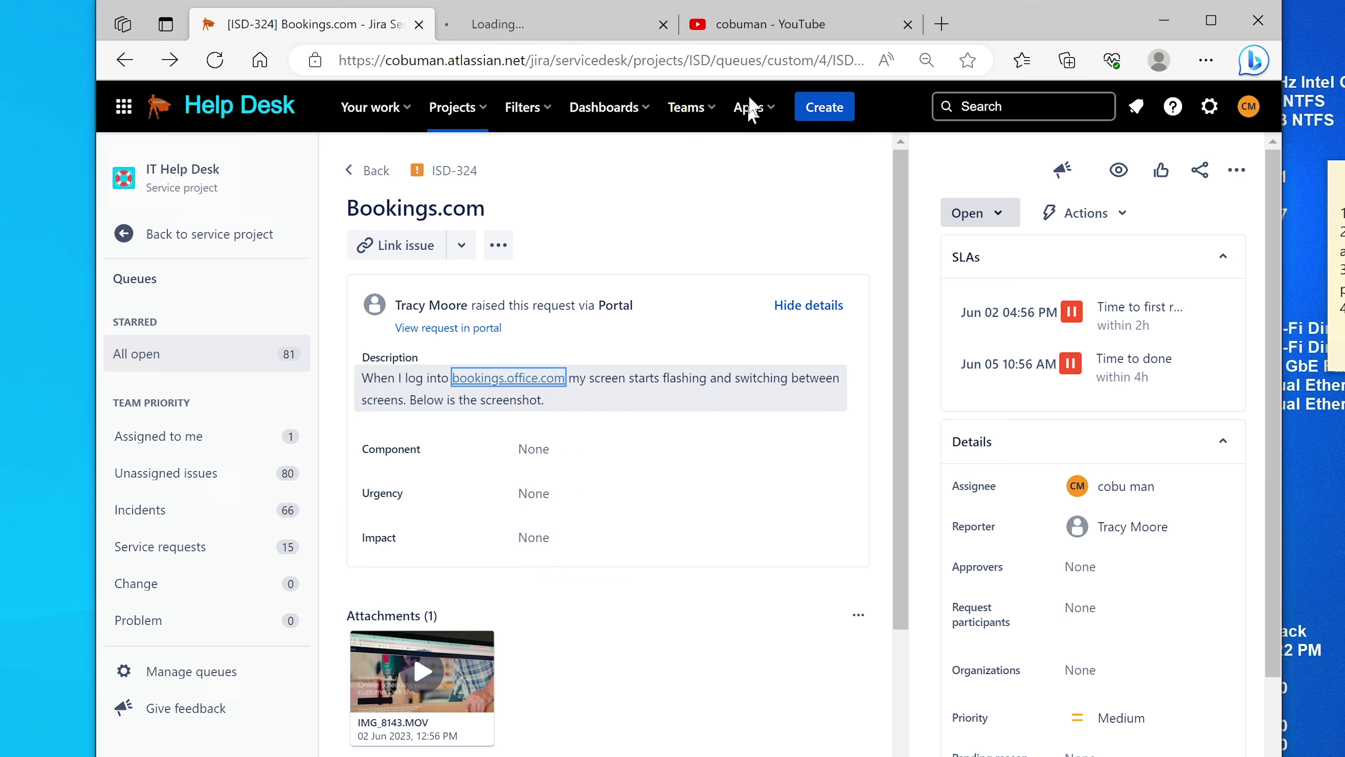
left_click(514, 25)
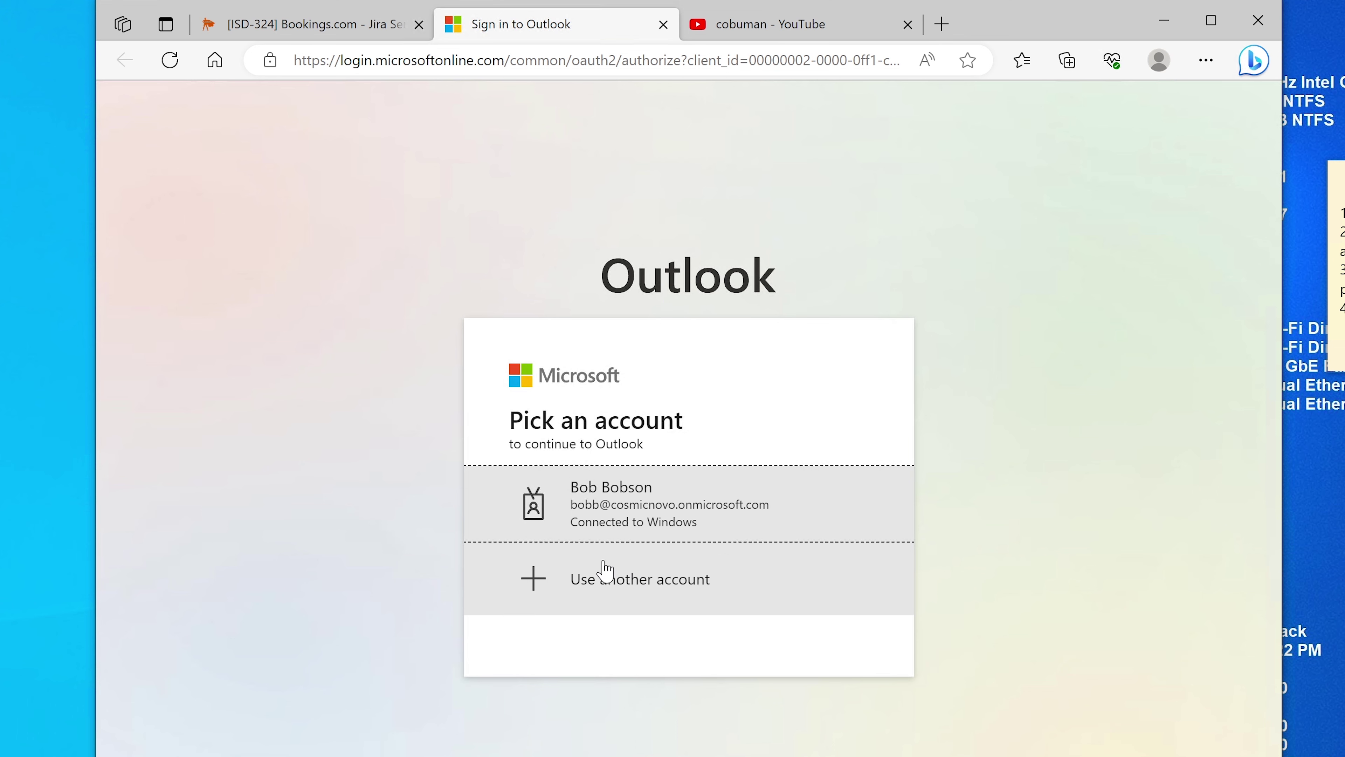
left_click(617, 517)
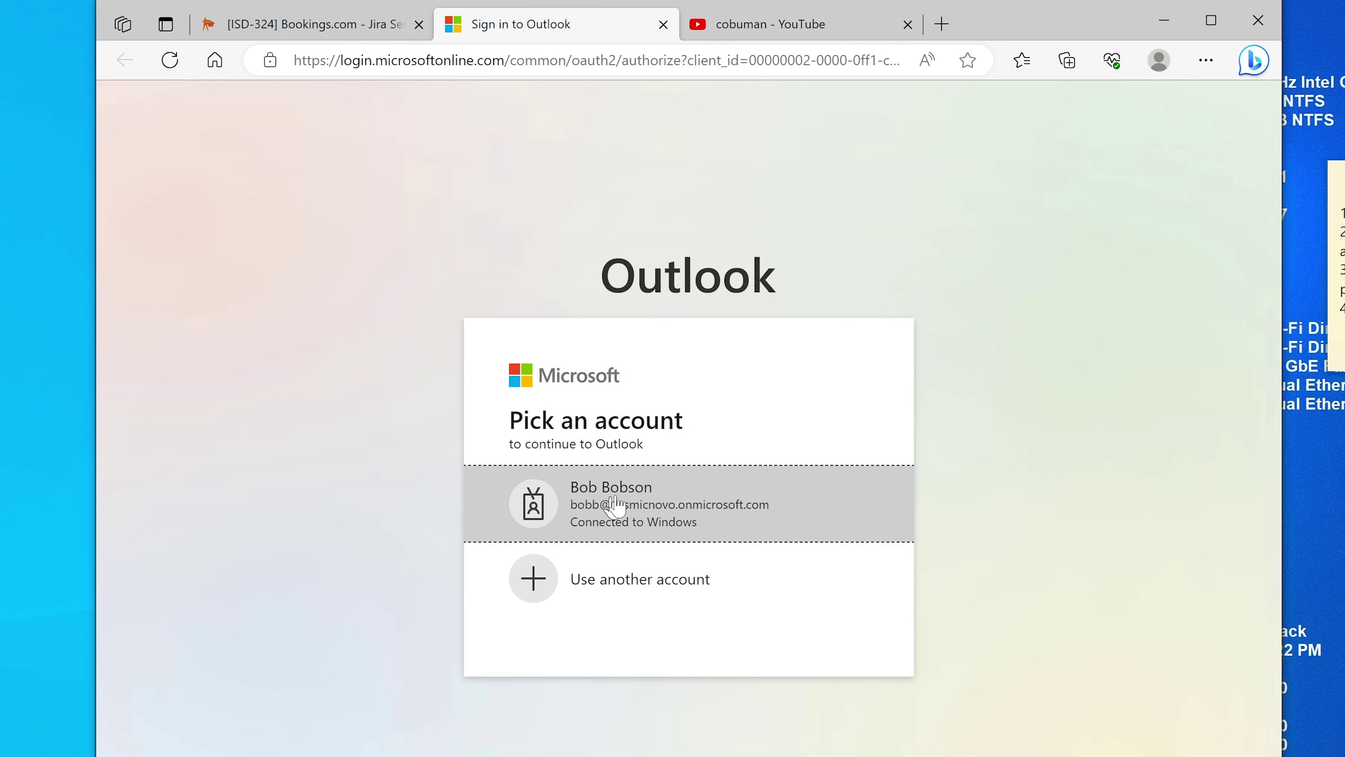
left_click(270, 24)
scroll(781, 710, "down", 2)
scroll(781, 710, "down", 4)
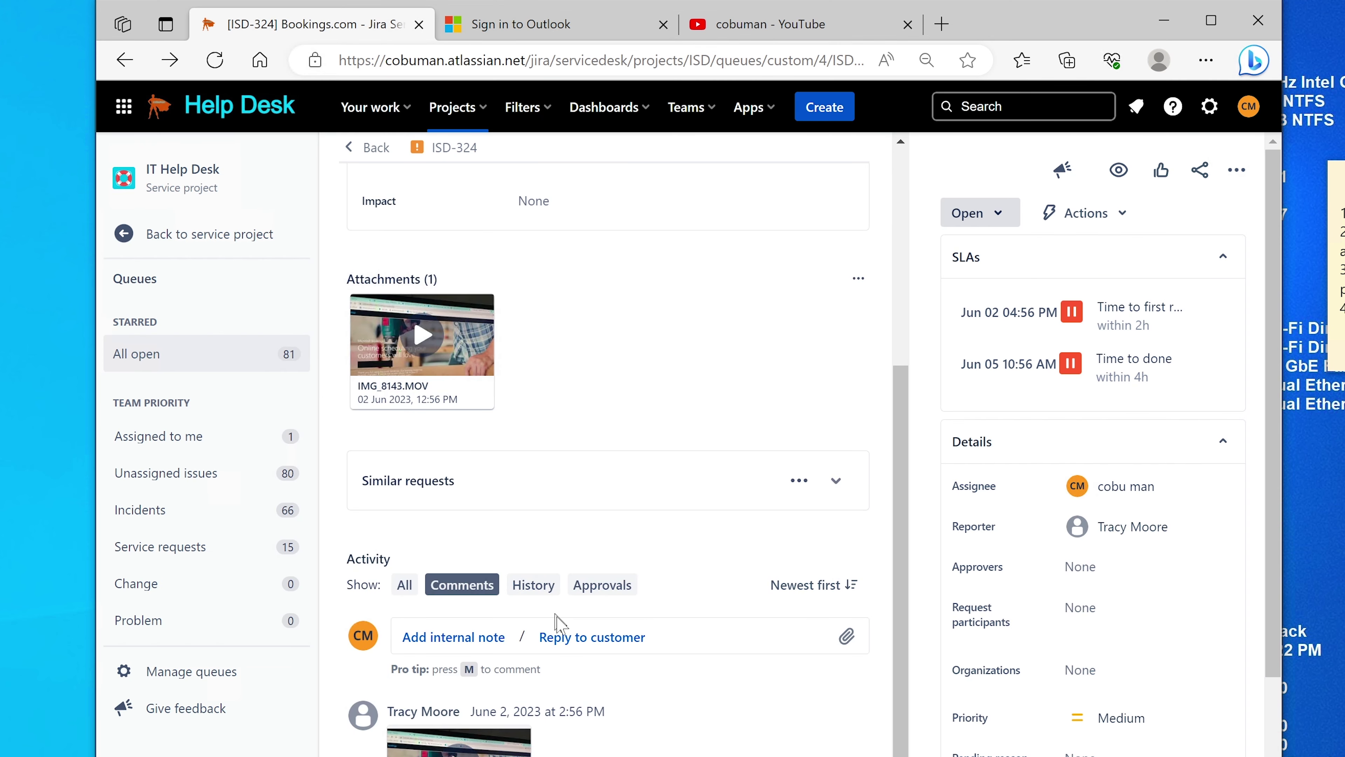
Start the ISD-324 customer reply explaining what Bookings is doing, correcting 'tyring' to 'trying'.
left_click(561, 633)
scroll(643, 652, "down", 3)
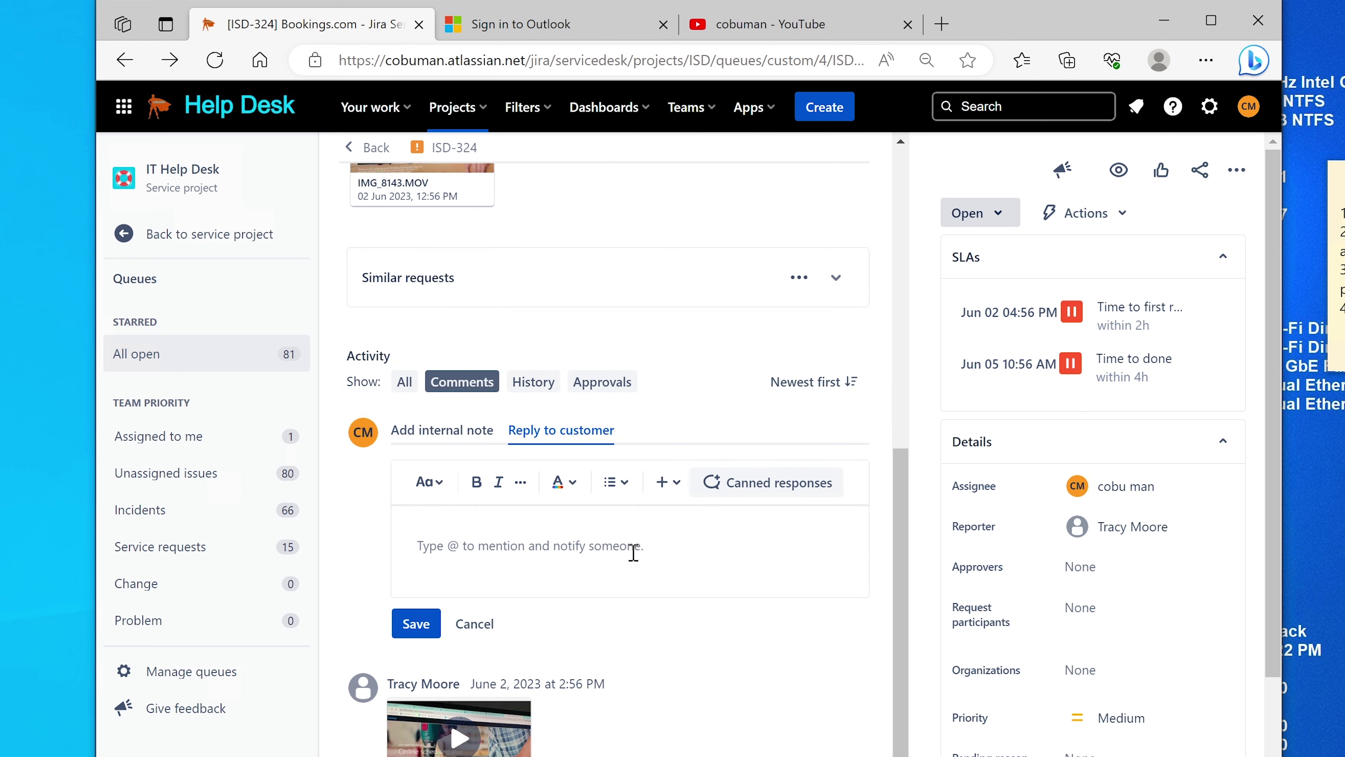
type("I th")
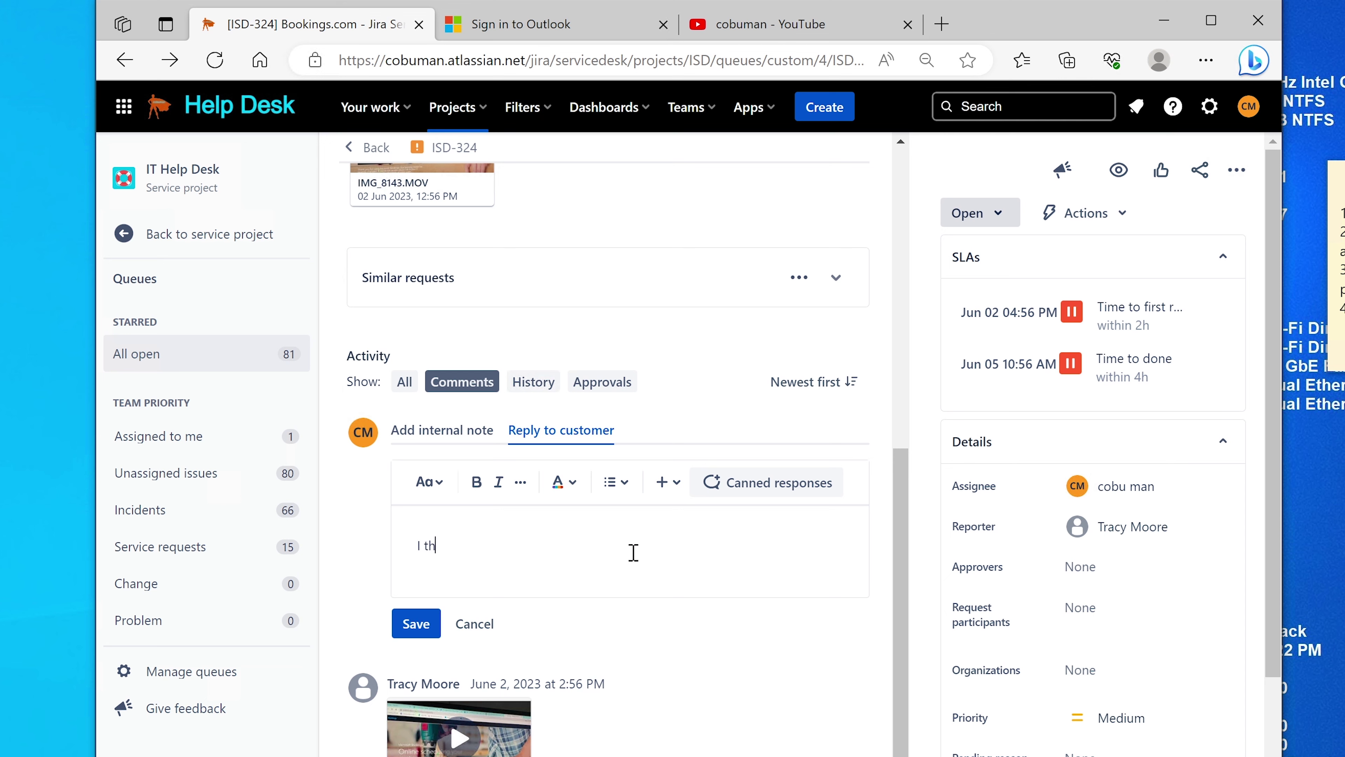
type("ink what is going on is that boo")
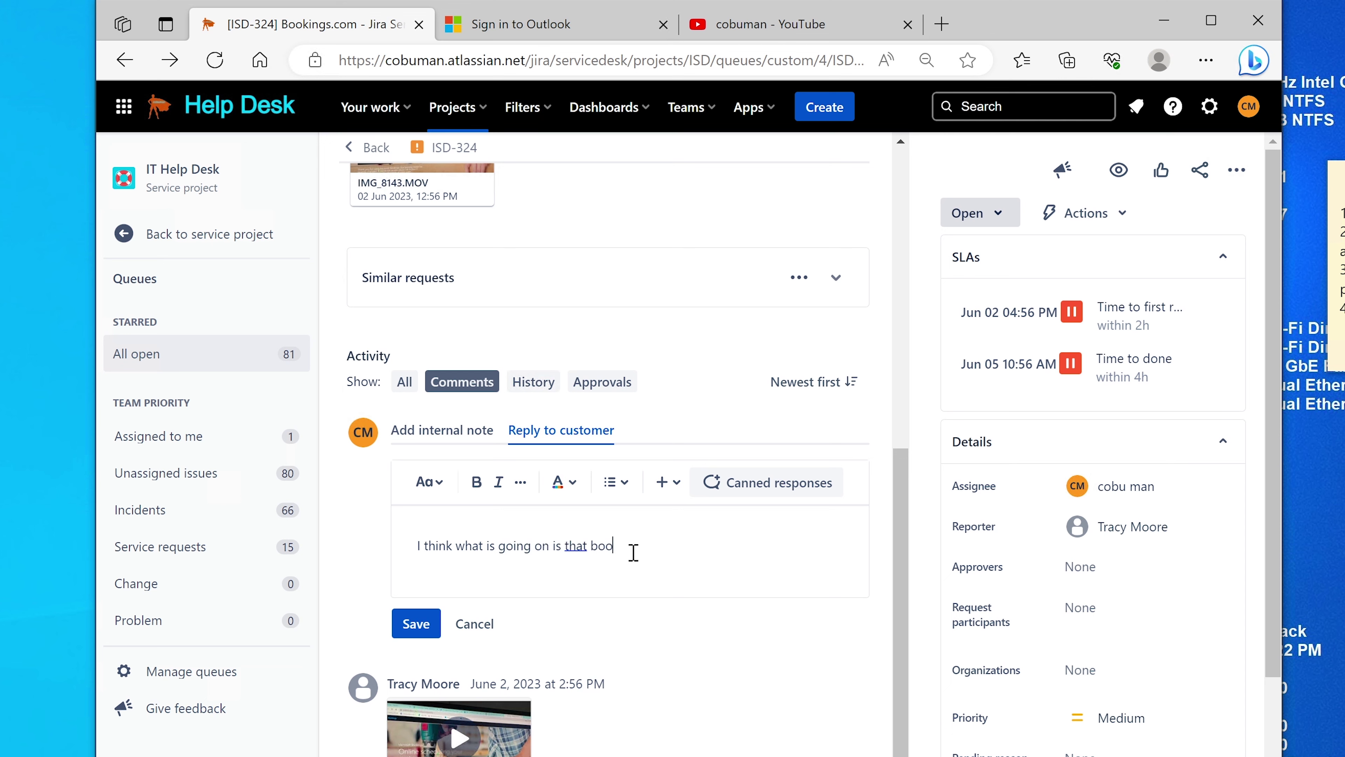
type("king")
scroll(633, 551, "up", 8)
scroll(636, 556, "down", 8)
type("m is tyring to the")
key("BackSpace")
key("BackSpace")
key("BackSpace")
key("BackSpace")
key("BackSpace")
key("BackSpace")
key("BackSpace")
key("BackSpace")
key("BackSpace")
key("BackSpace")
key("BackSpace")
type("ring to")
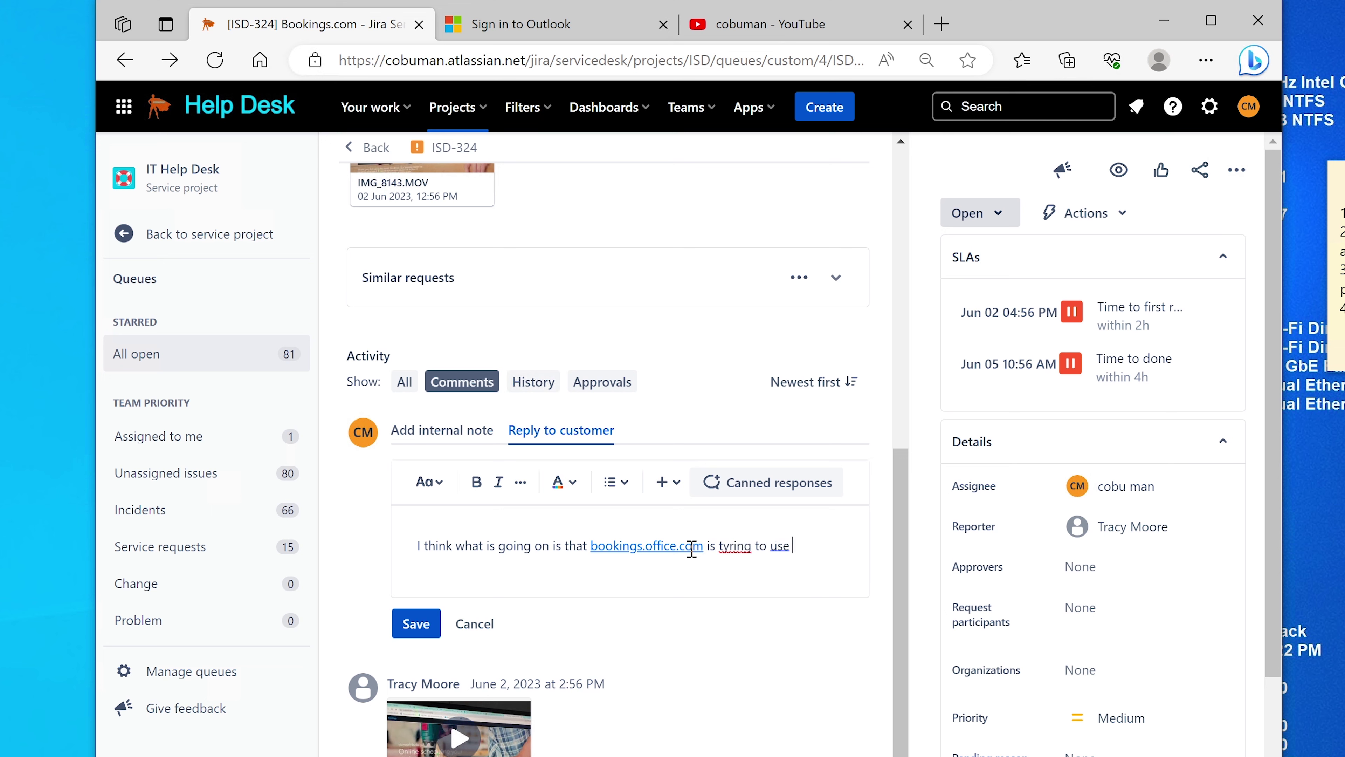
right_click(735, 546)
left_click(785, 559)
Add that it uses regular office.com credentials and suggest logging out and retrying, fixing 'creedentials'.
type("use your re")
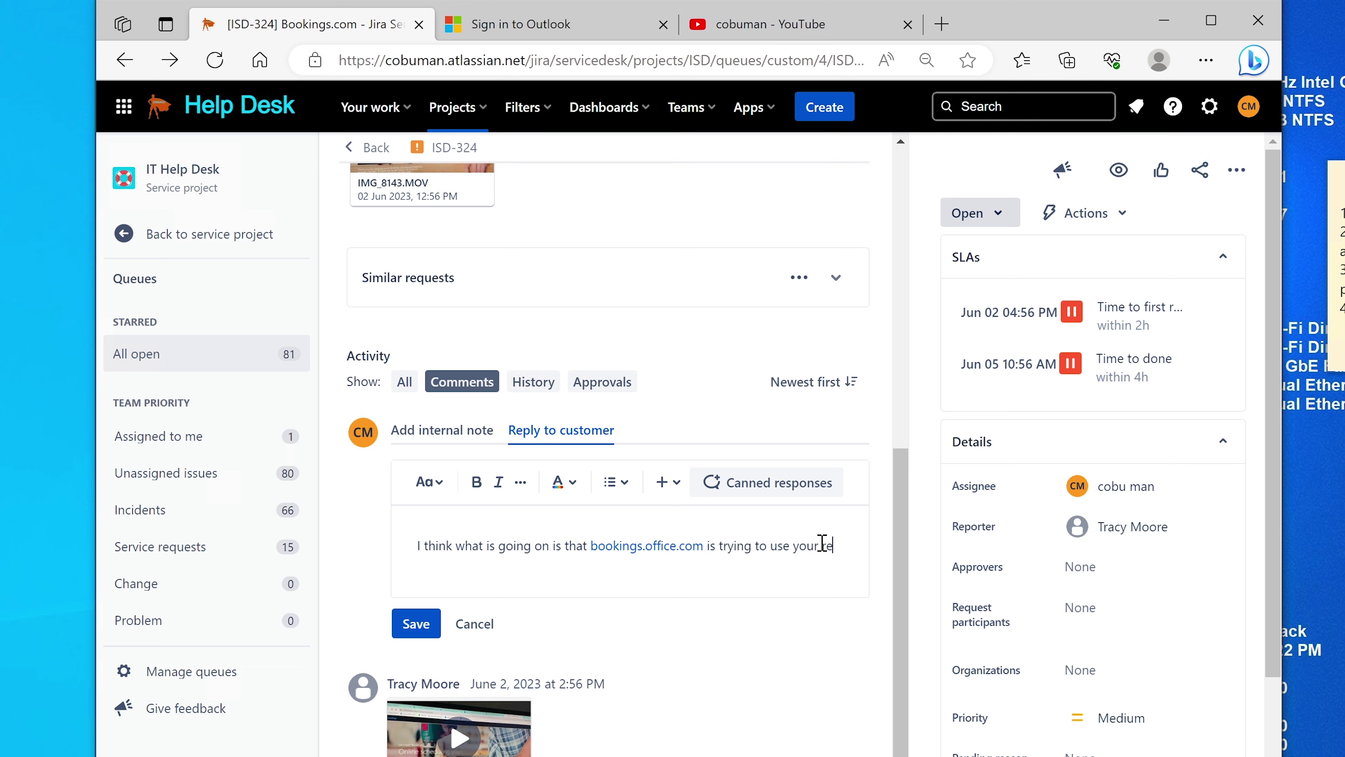
type("gular office.com ")
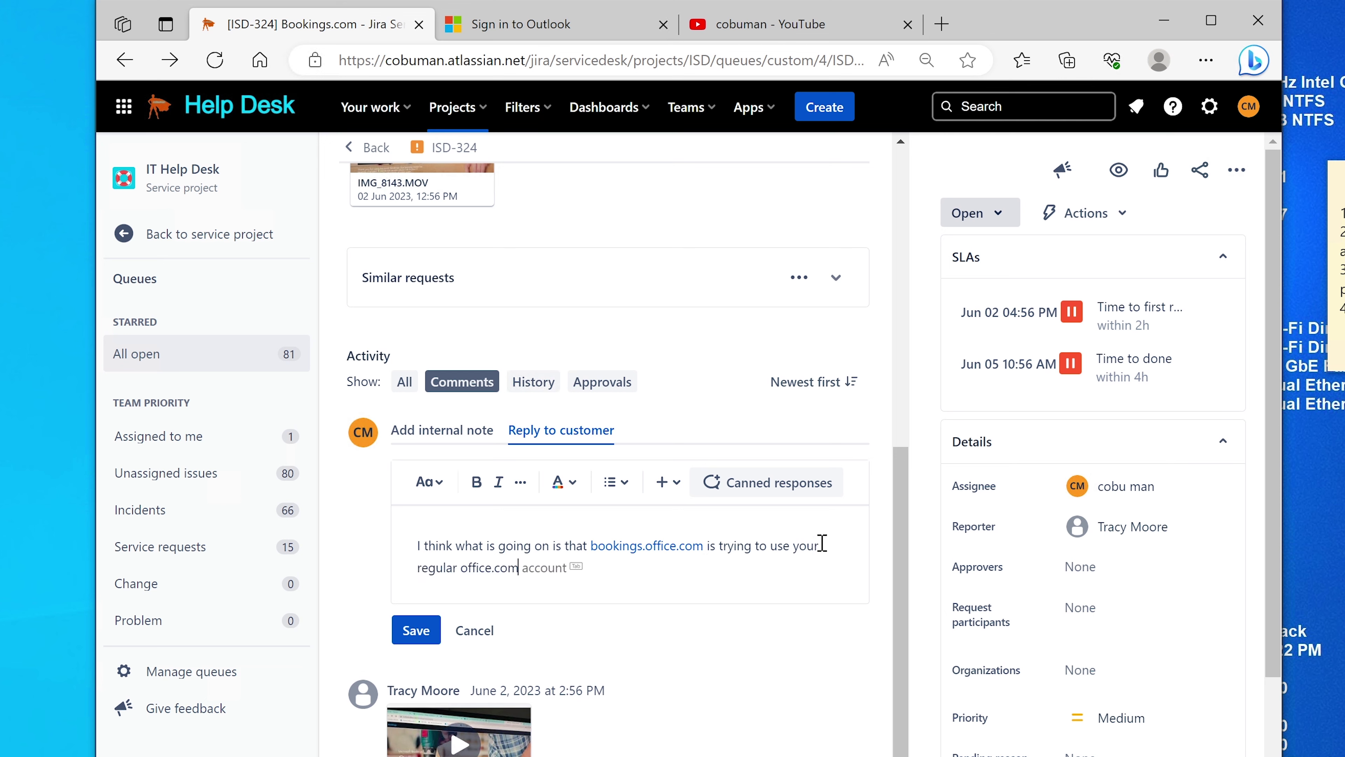
type("acco")
key("Tab")
type("creedentials. I would ")
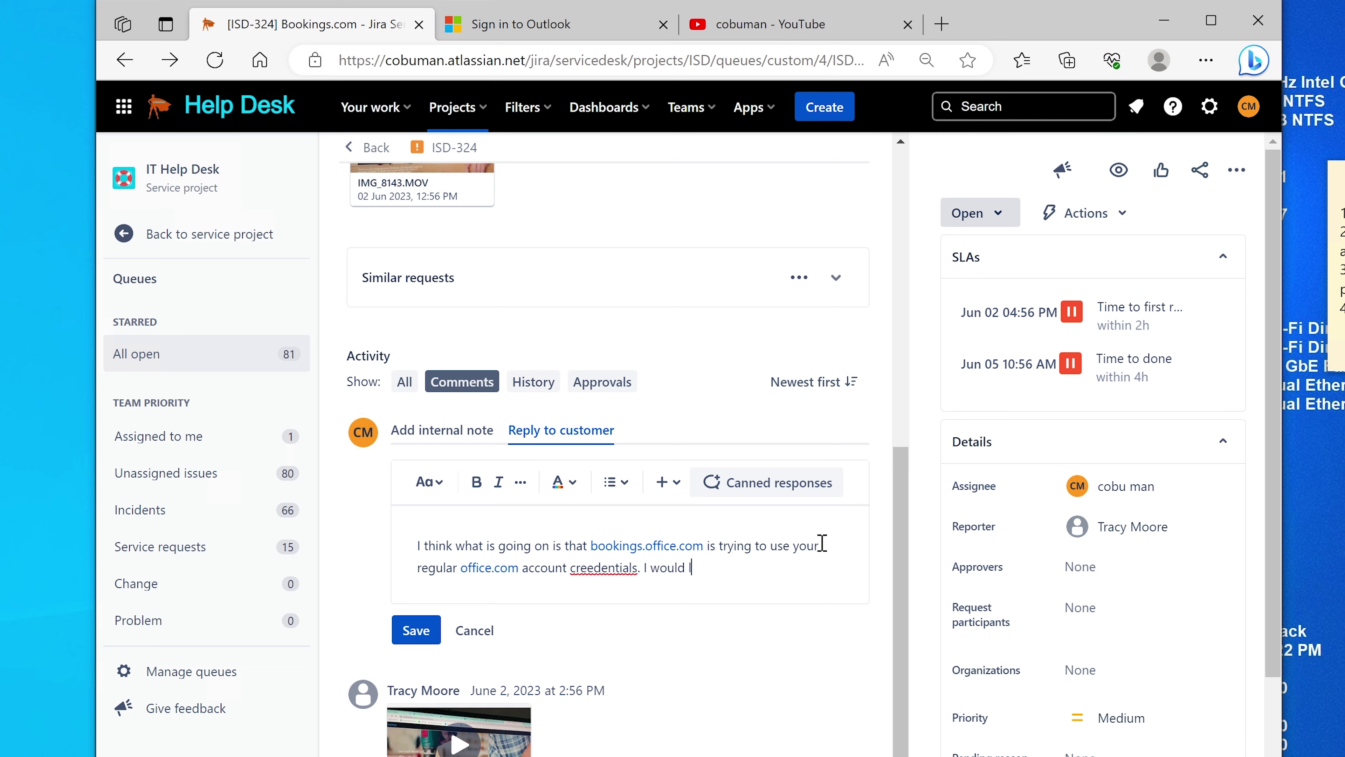
type("log out of office.com and try again.")
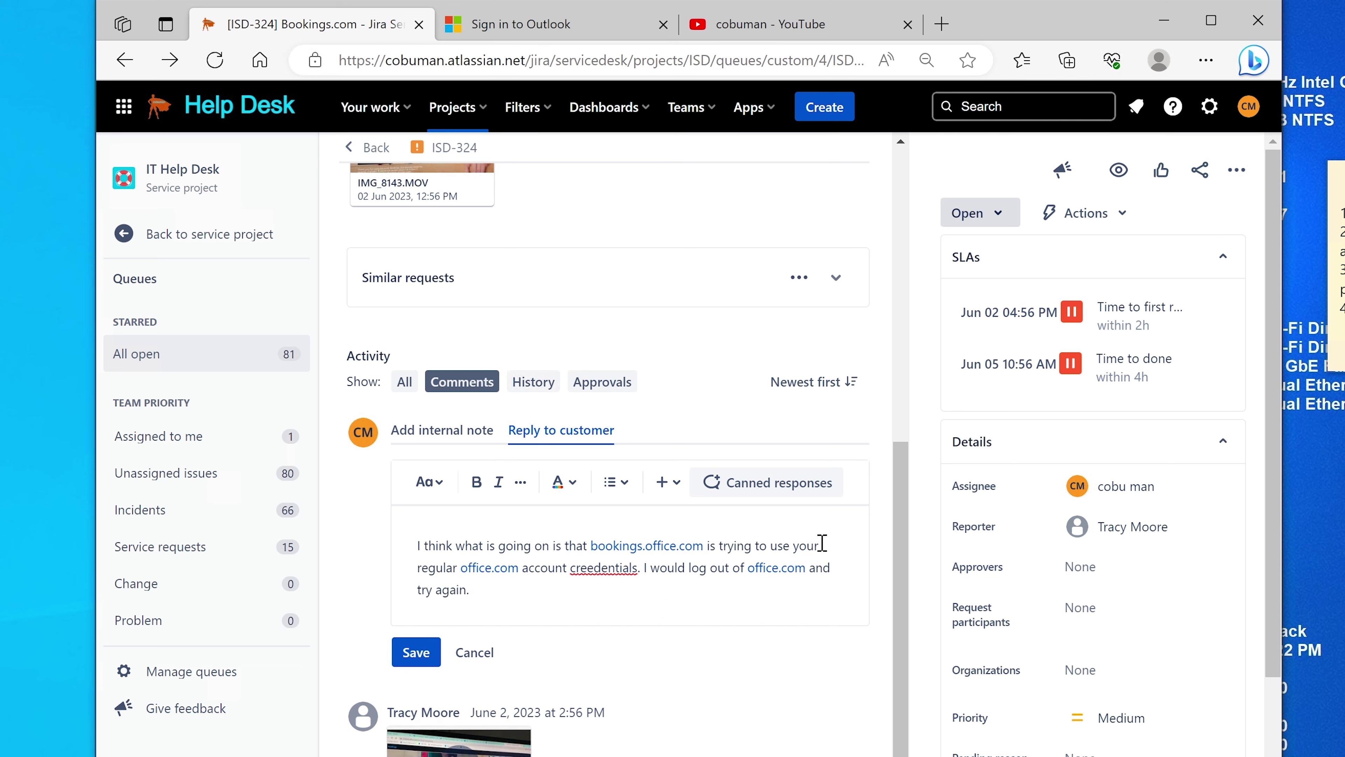
right_click(594, 567)
mouse_move(599, 581)
left_click(670, 585)
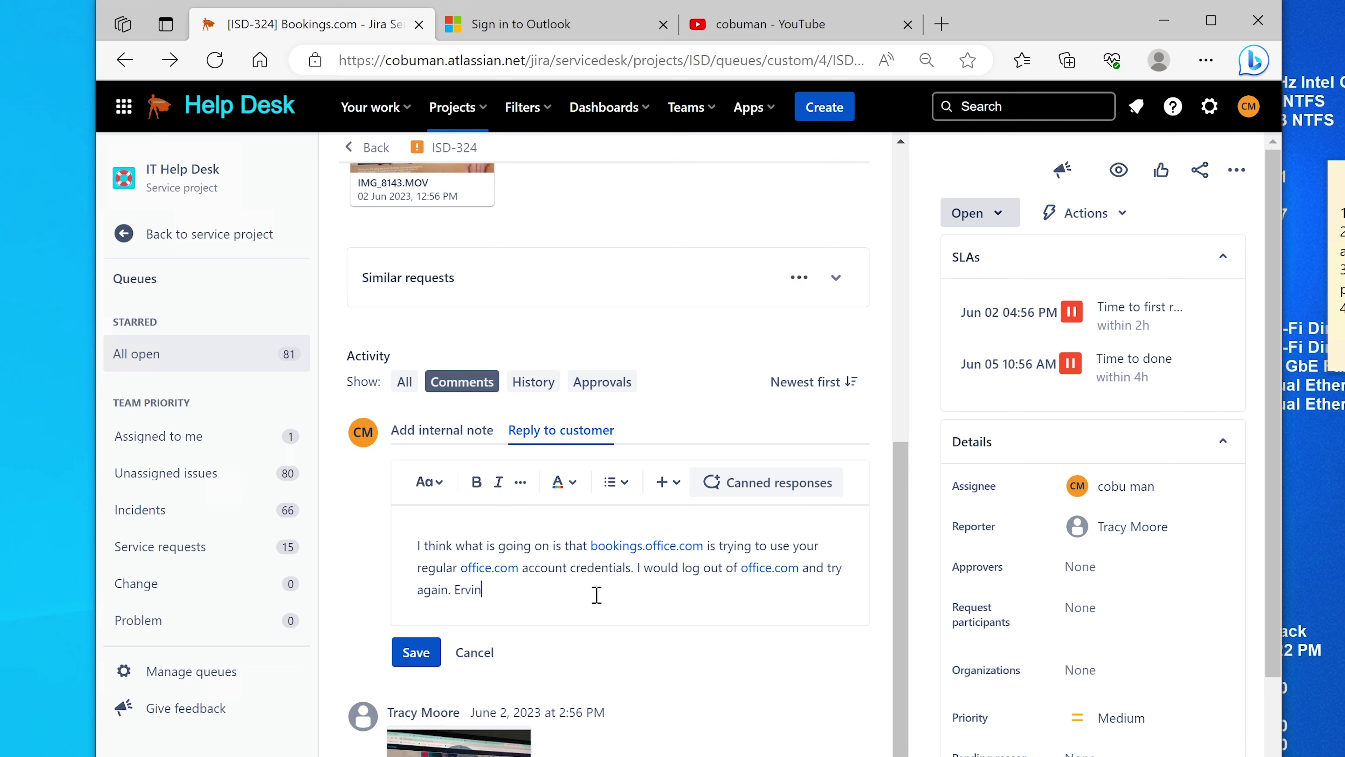
Post the reply, resolve ISD-324, and go back to the All open queue.
left_click(426, 654)
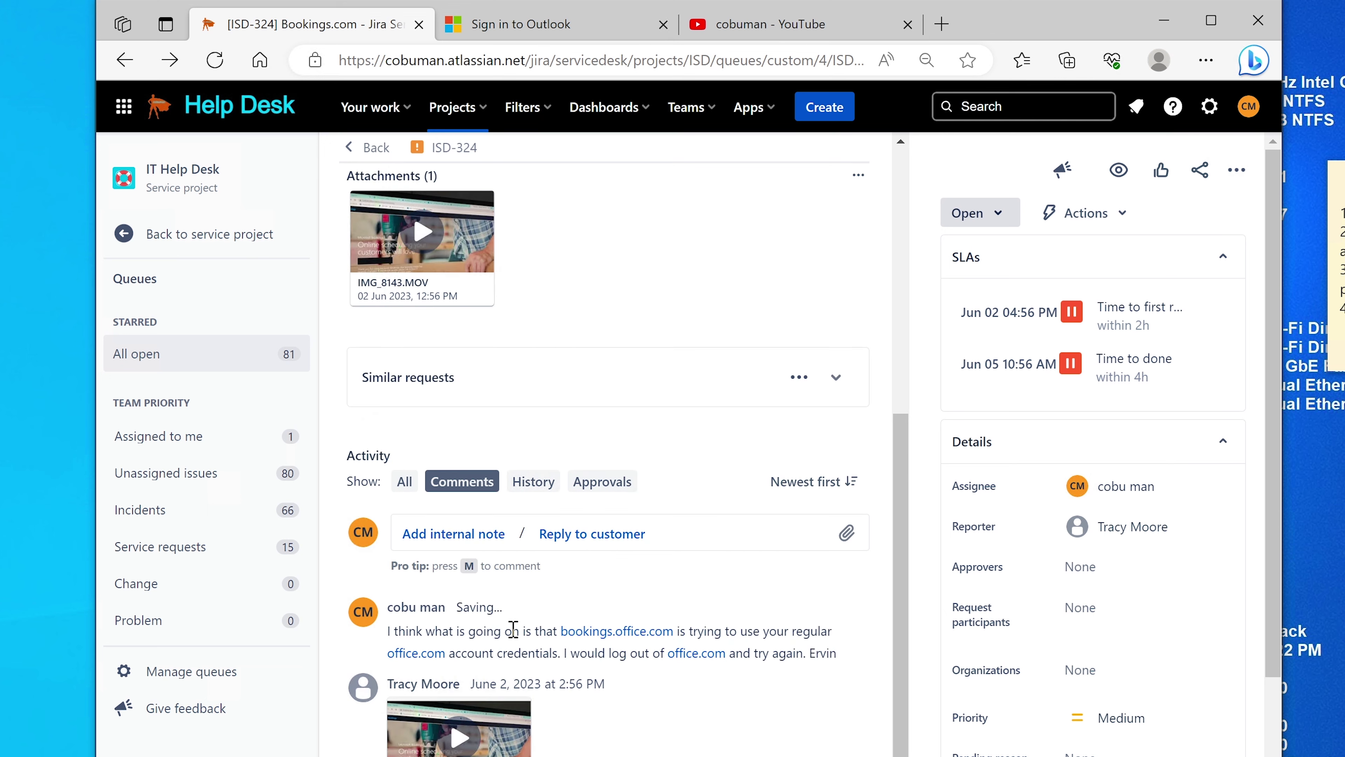
scroll(514, 625, "up", 8)
left_click(980, 213)
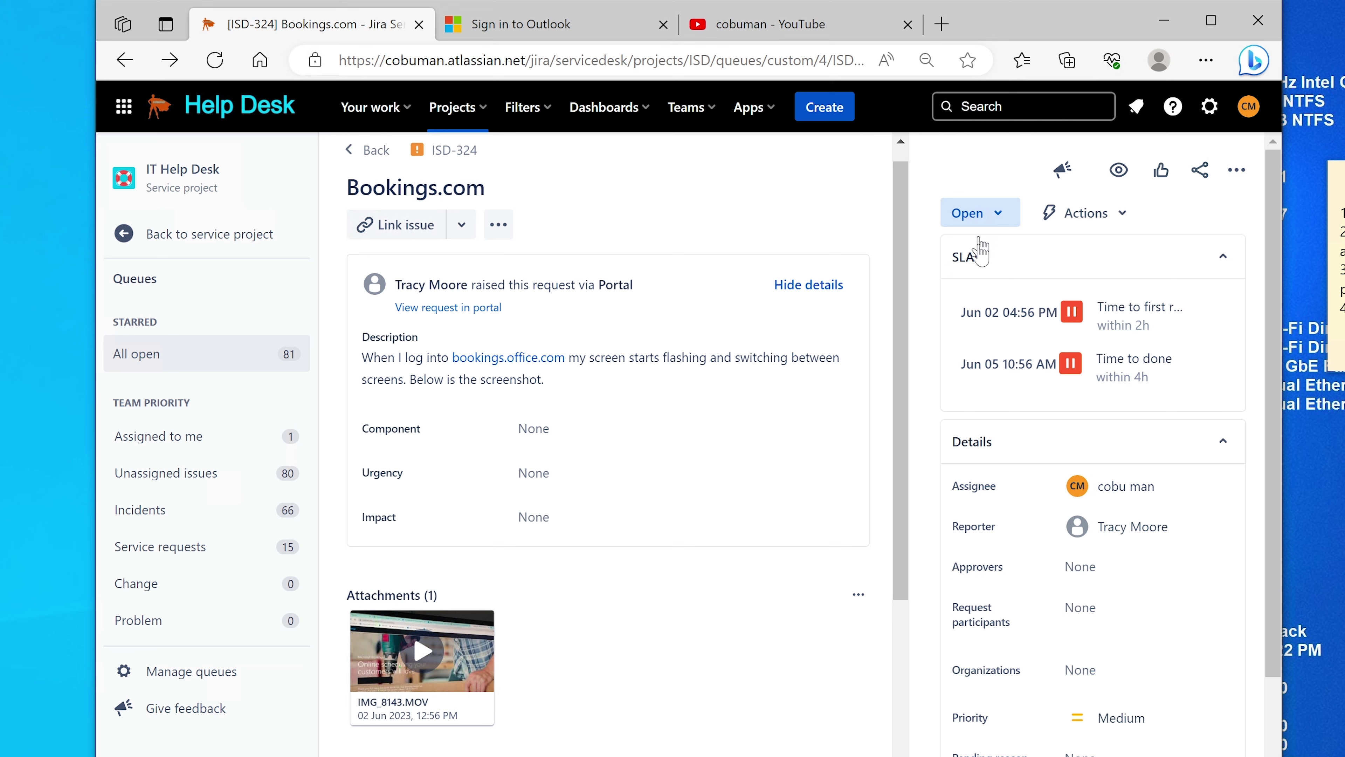
left_click(992, 343)
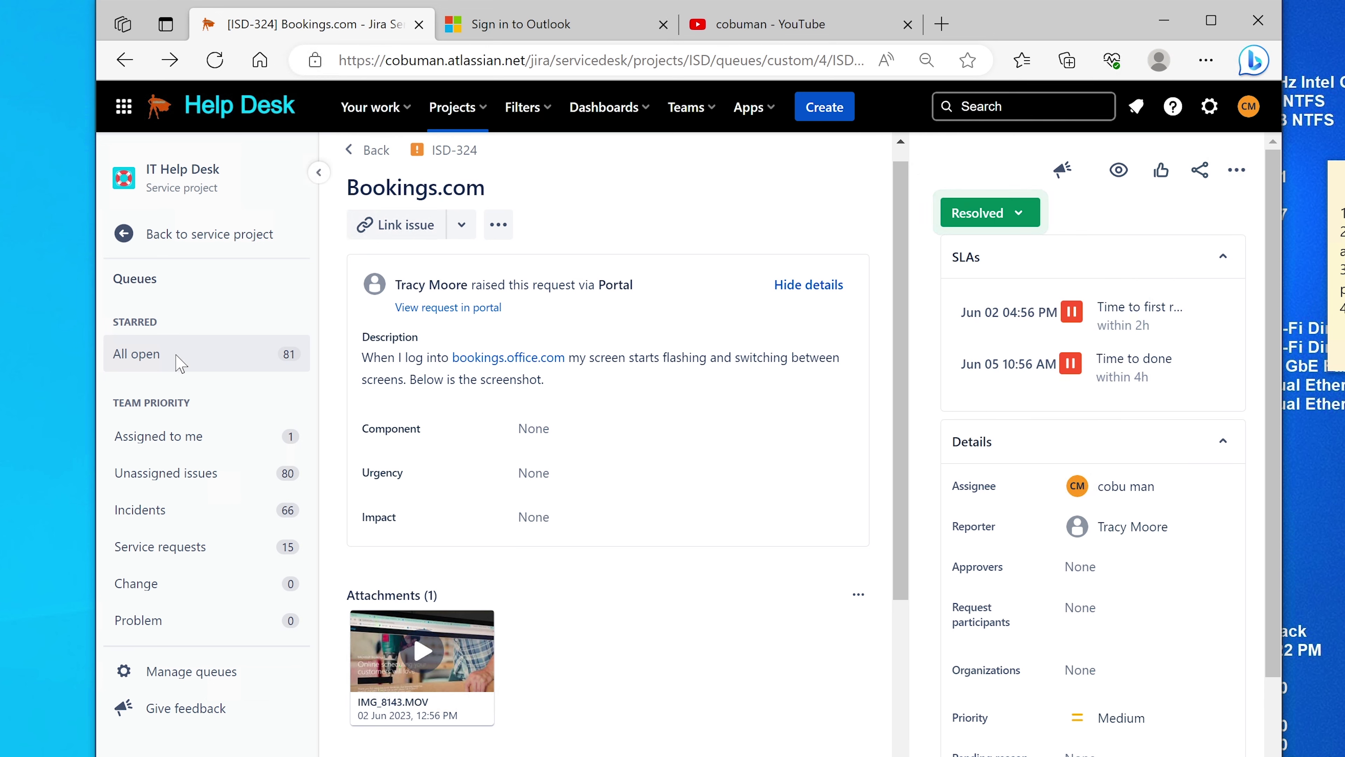
left_click(148, 356)
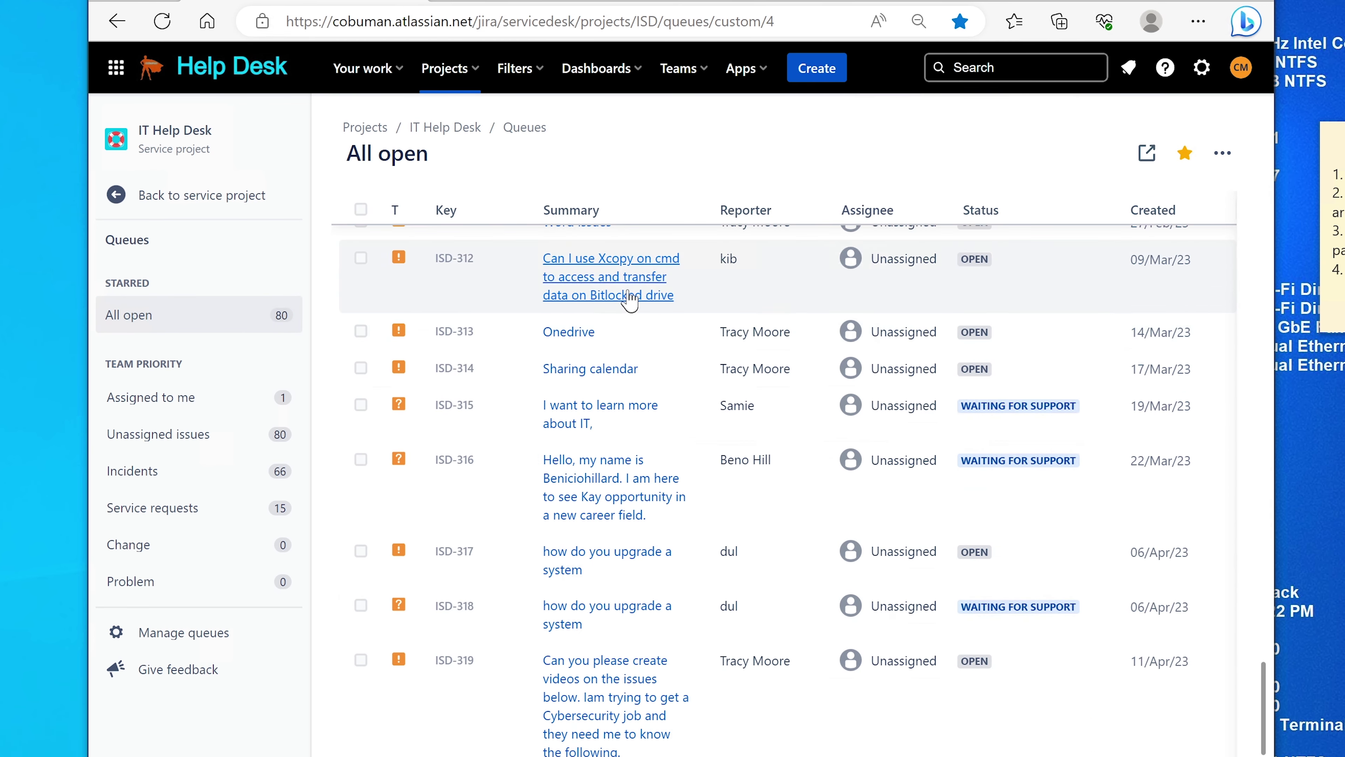
Open ISD-312 about Xcopy on a Bitlocked drive, assign it to yourself, and read it.
left_click(628, 299)
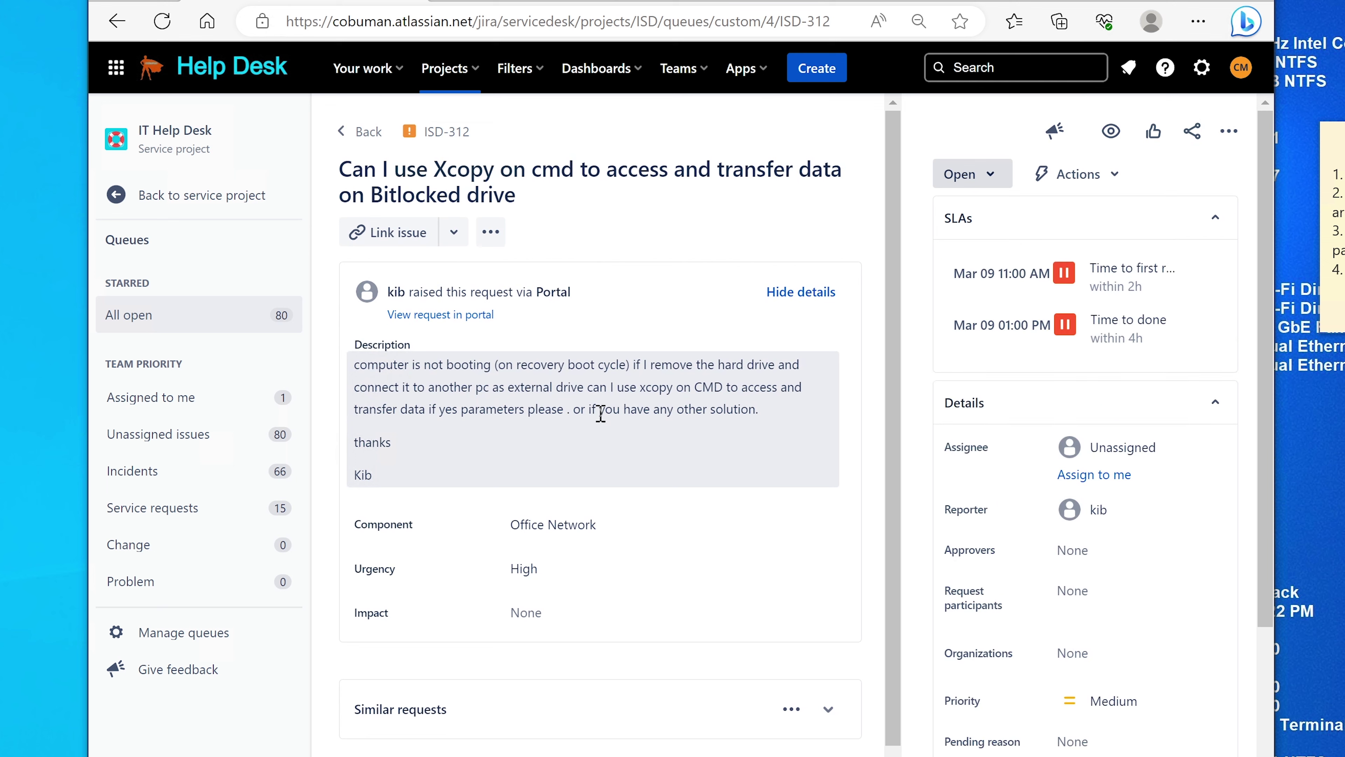
left_click(1075, 474)
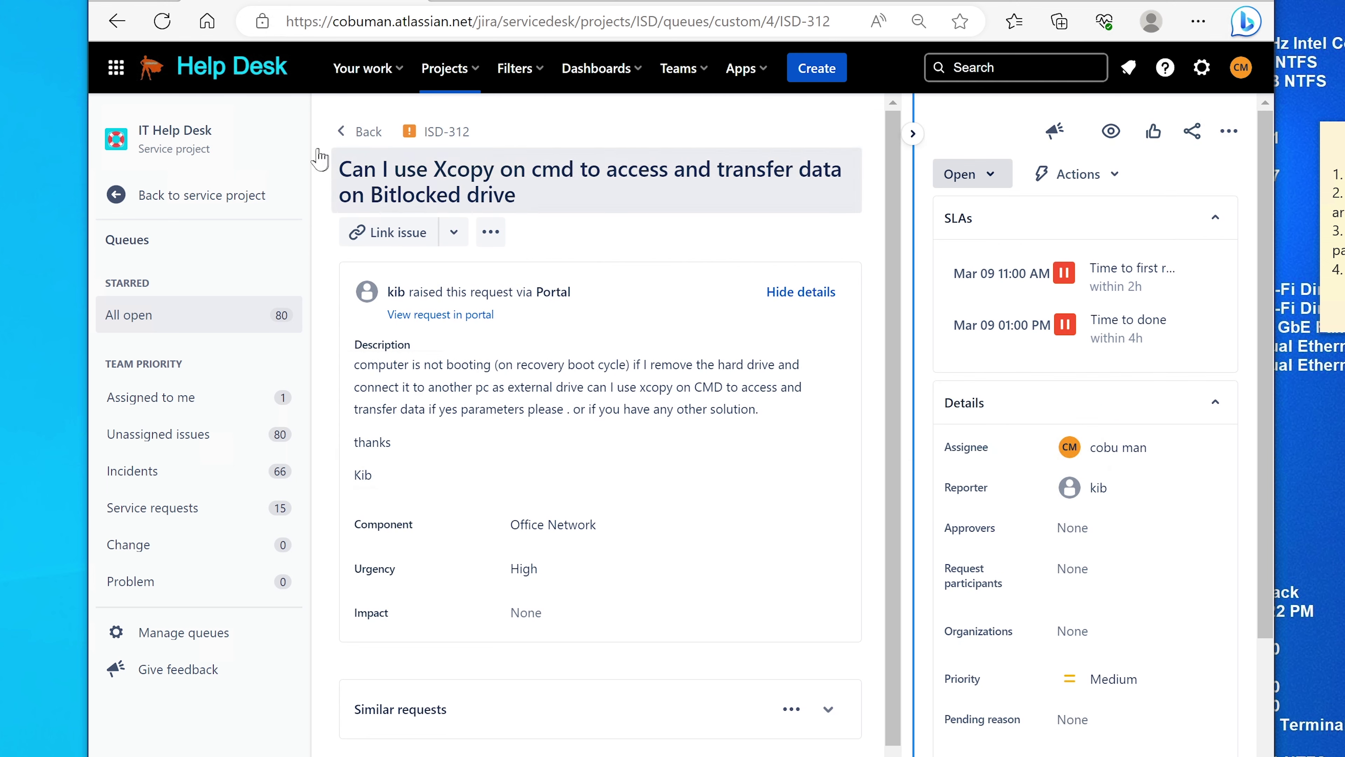
left_click_drag(339, 175, 747, 212)
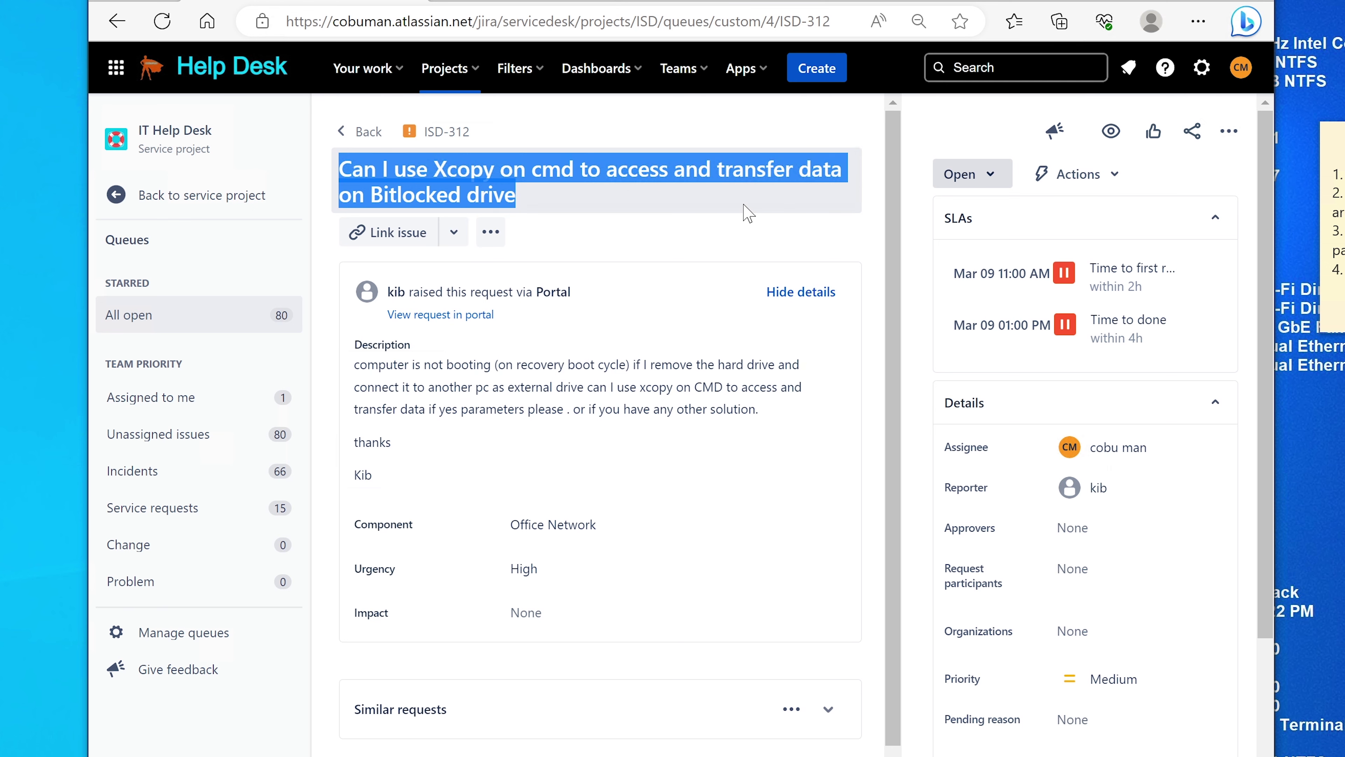
left_click(515, 197)
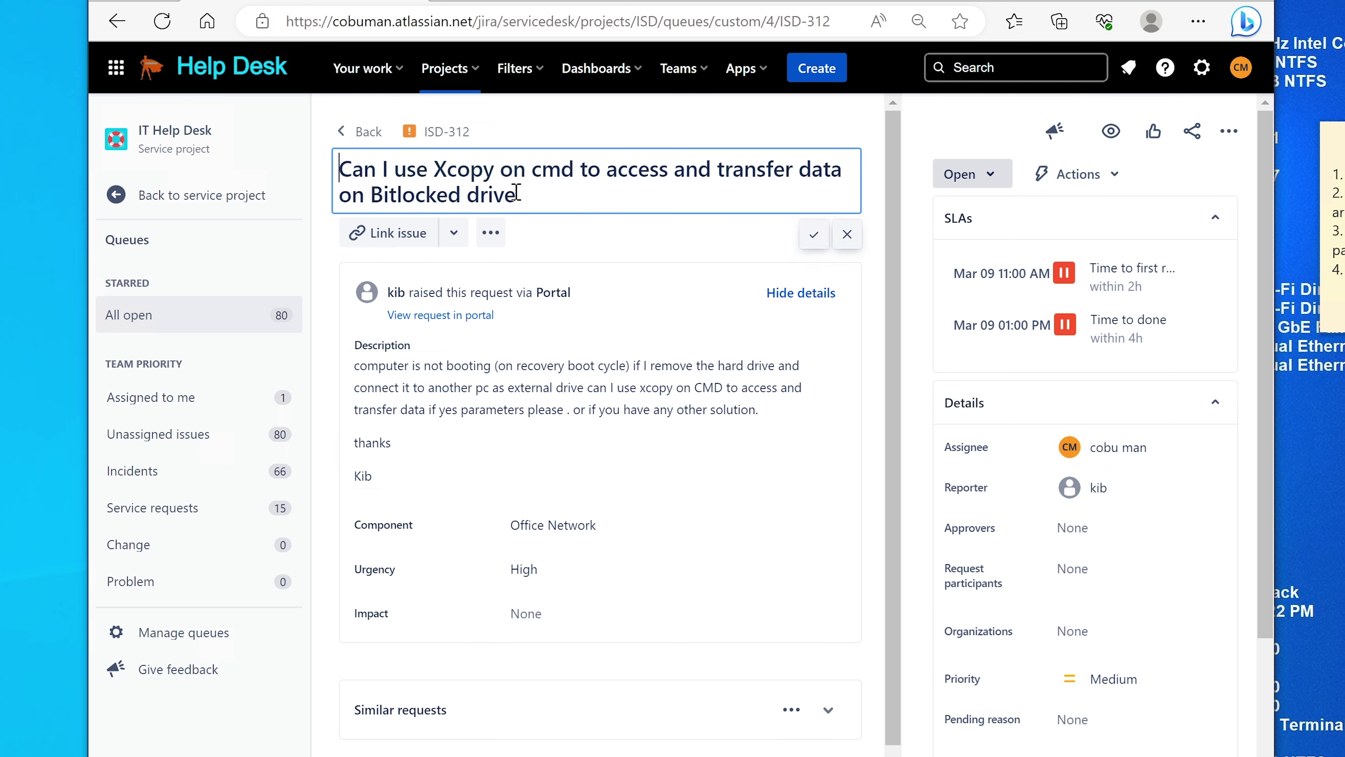
left_click_drag(354, 366, 731, 413)
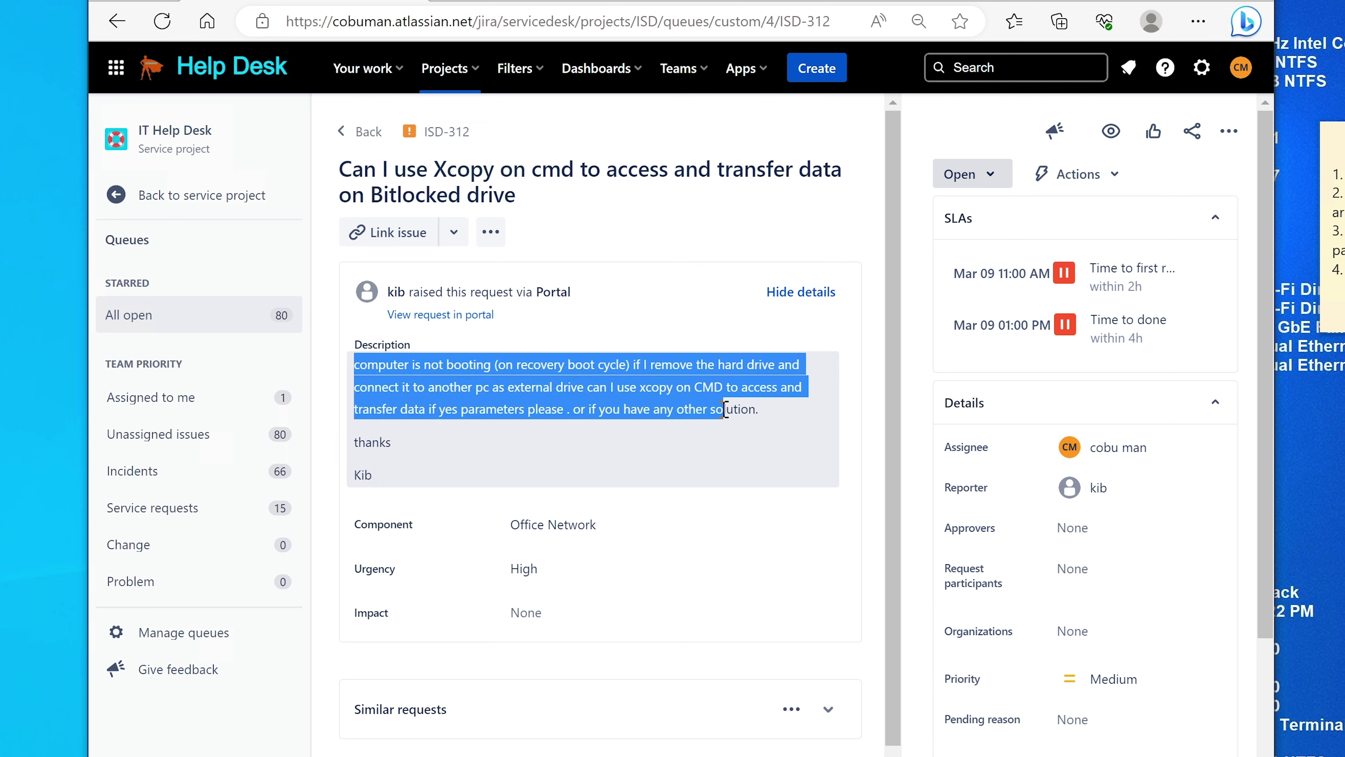
left_click(657, 409)
scroll(600, 427, "down", 1)
scroll(600, 427, "up", 1)
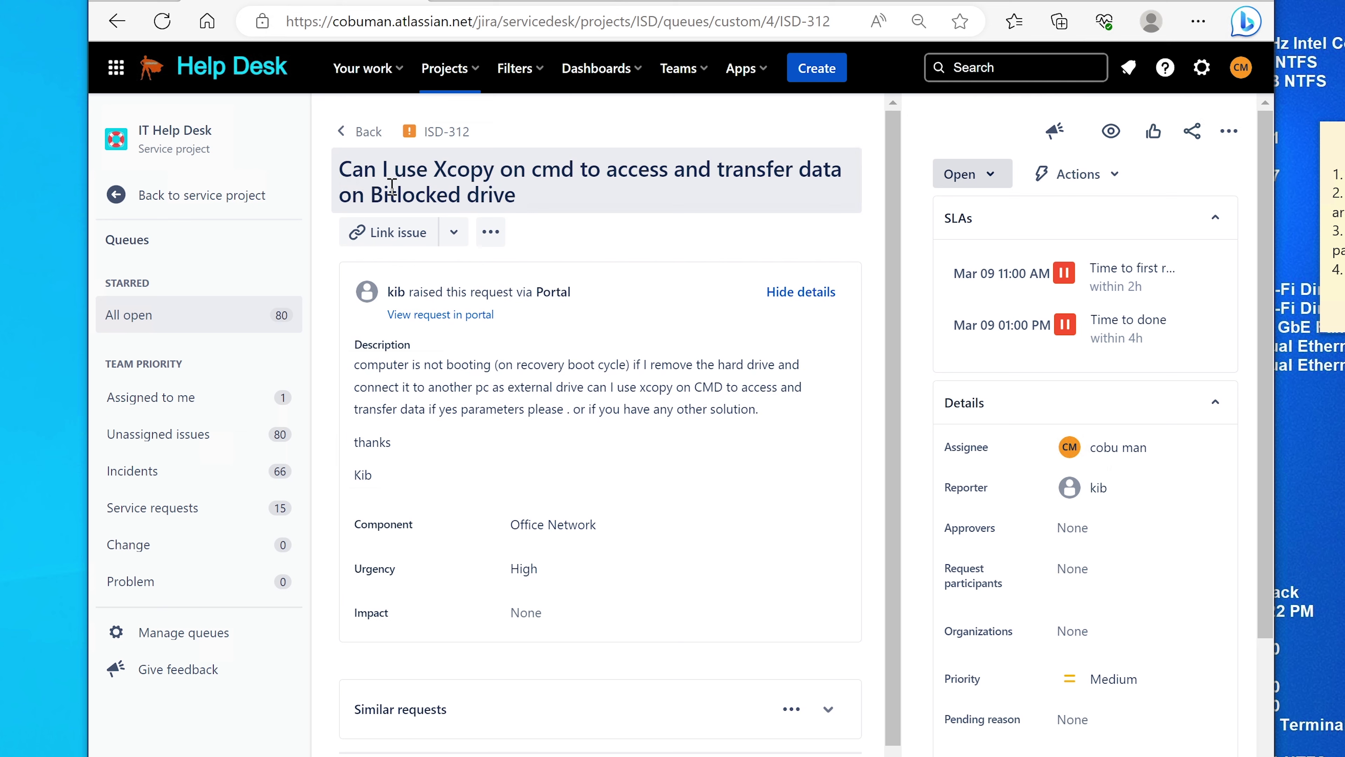
left_click_drag(374, 194, 465, 193)
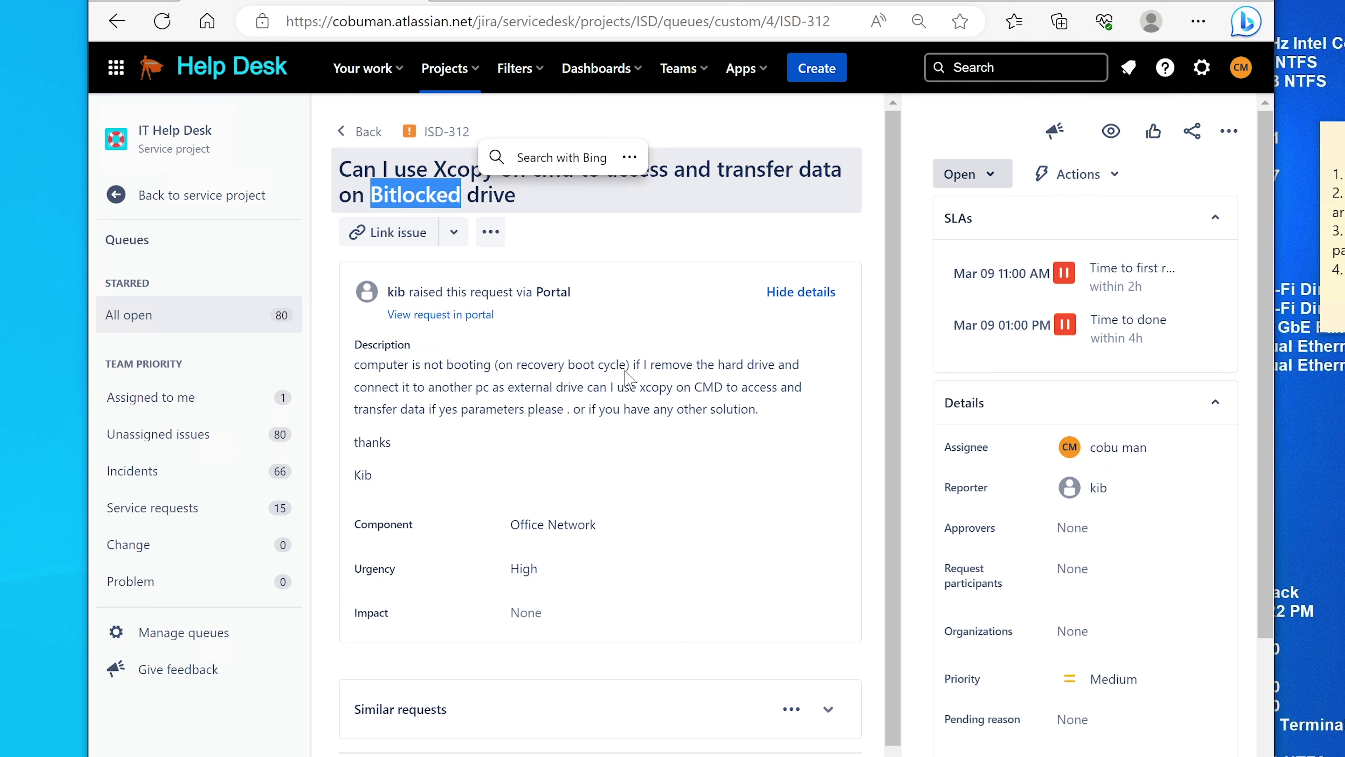
left_click(623, 381)
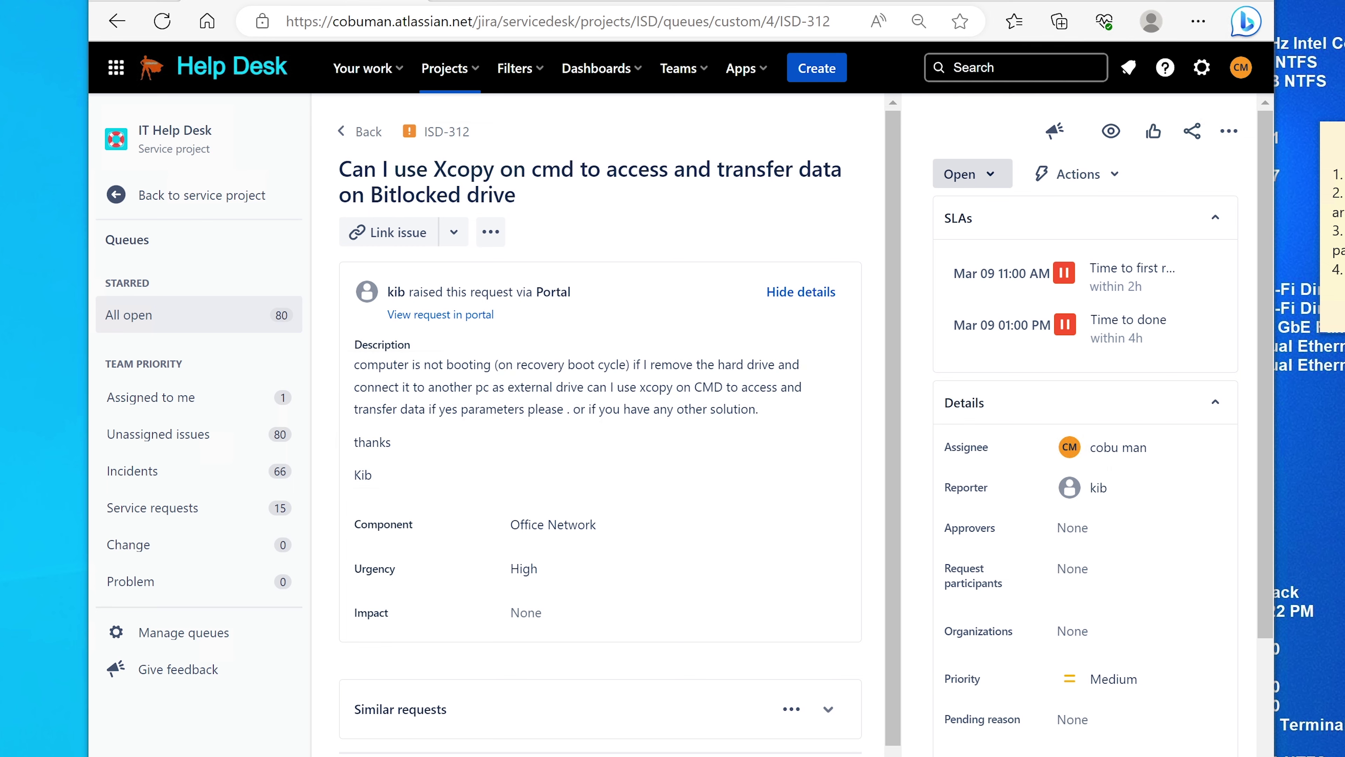
Open File Explorer, move it to the right, and show This PC's drives.
key("super+e")
left_click_drag(909, 5, 1000, 8)
left_click(243, 379)
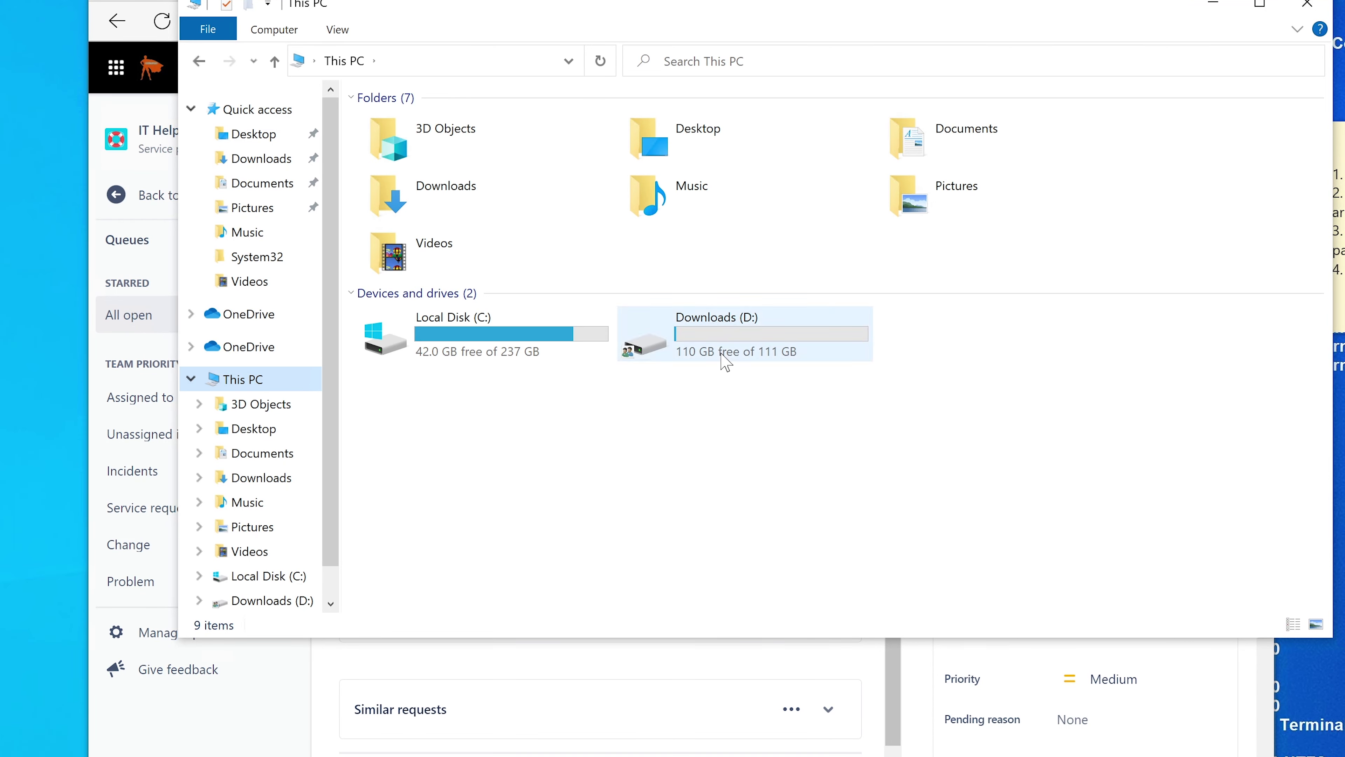
left_click(722, 353)
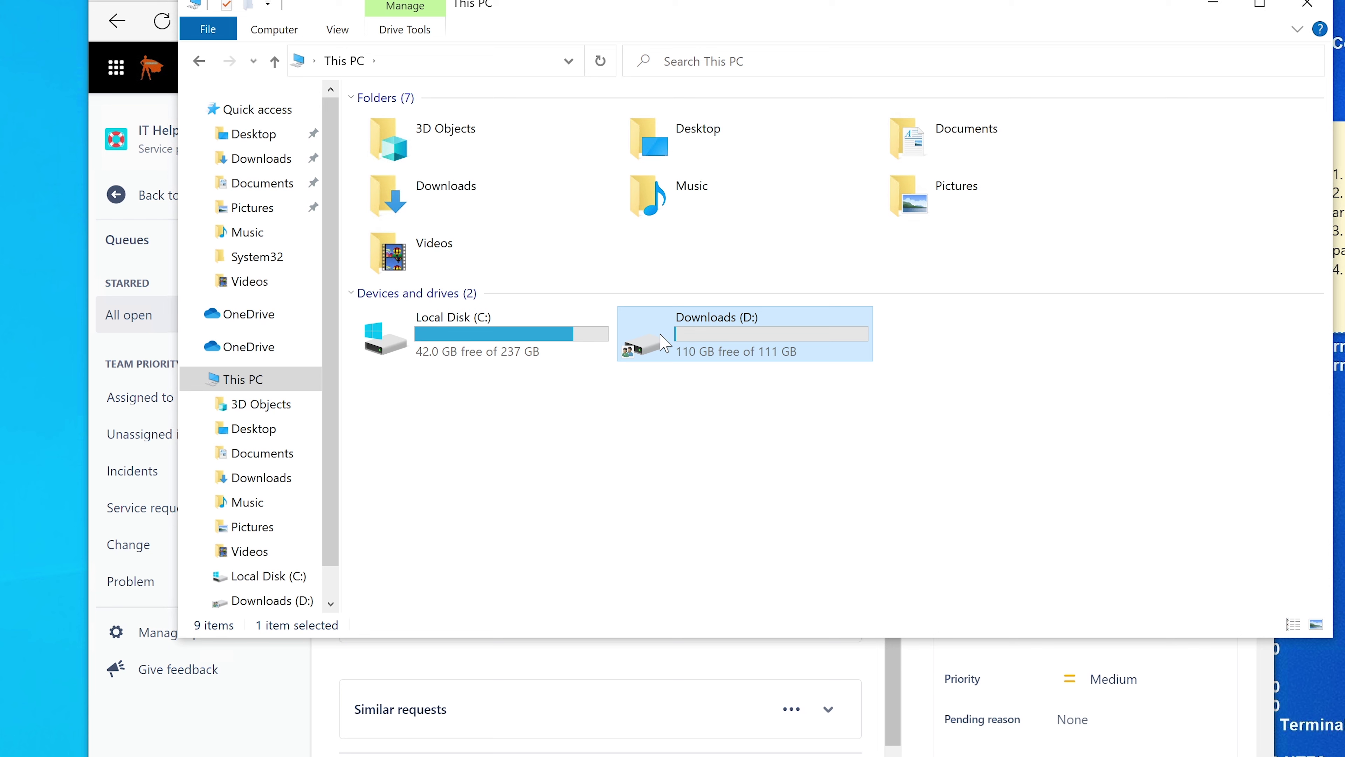
right_click(665, 343)
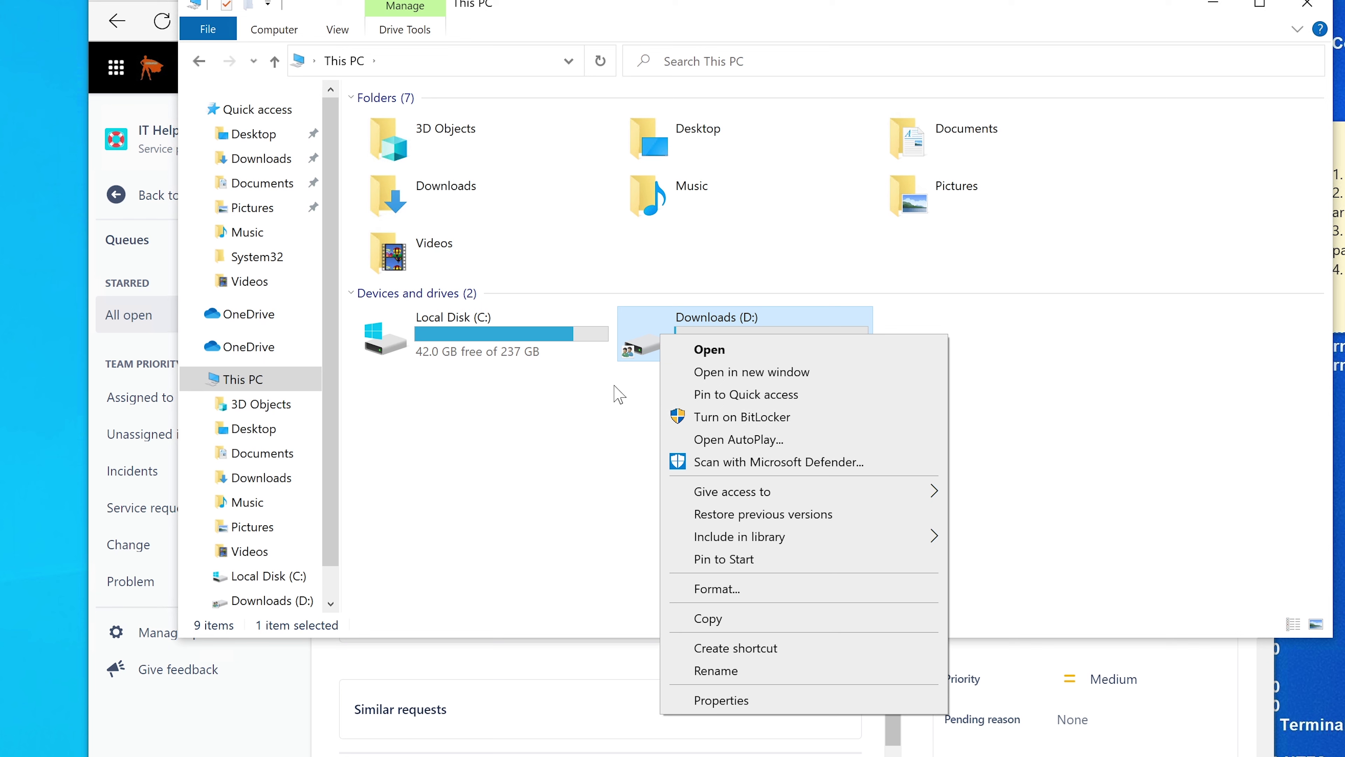
left_click(618, 395)
left_click(754, 362)
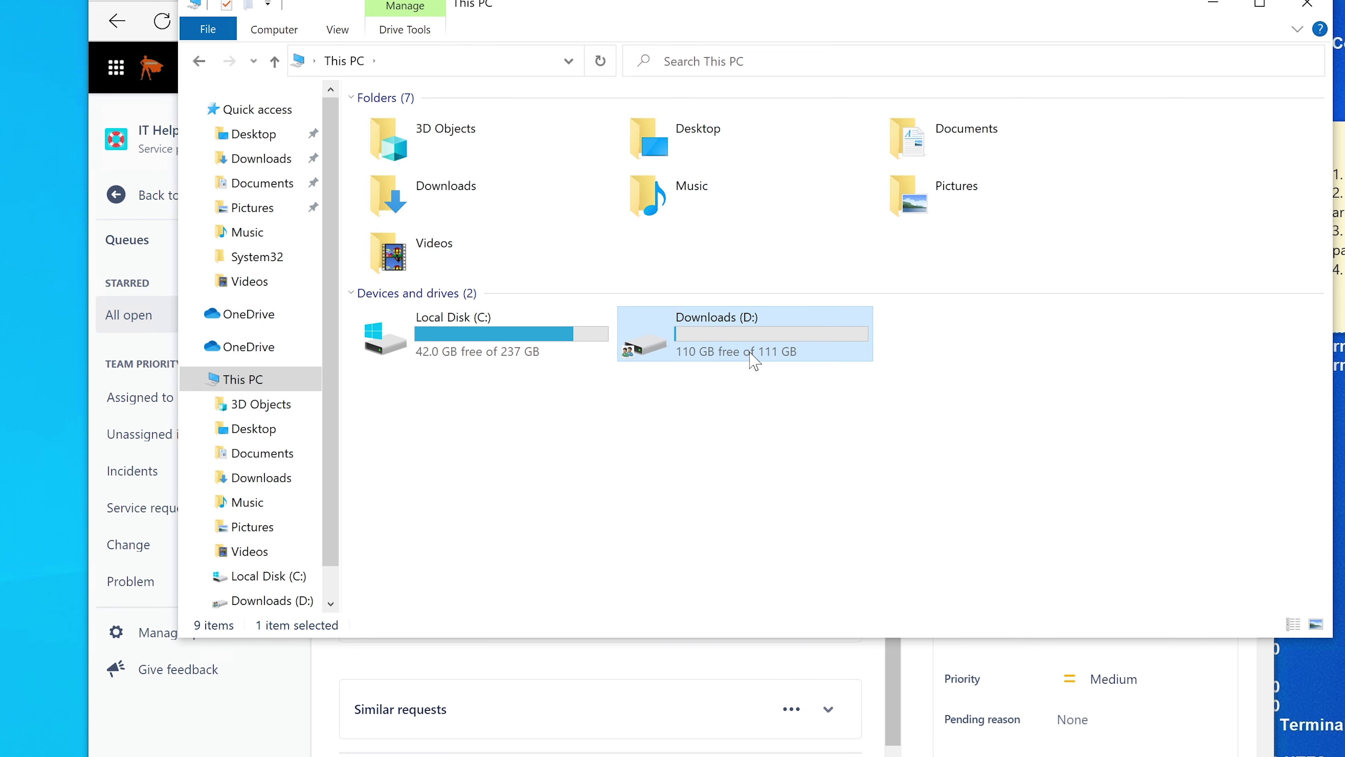
Send the ISD-312 customer the reply 'Yes, but you need the bitlocker key to unlock the drive first.'.
left_click(1306, 4)
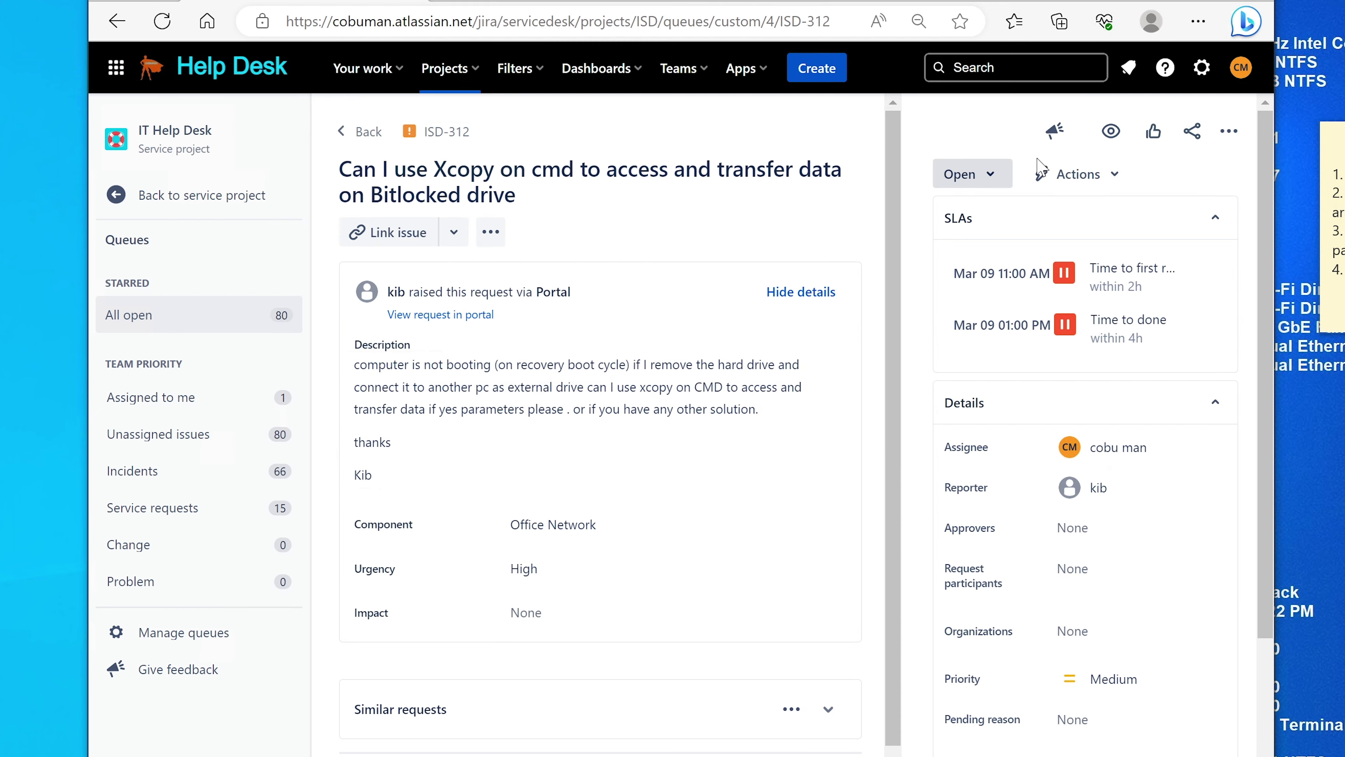
scroll(607, 514, "down", 2)
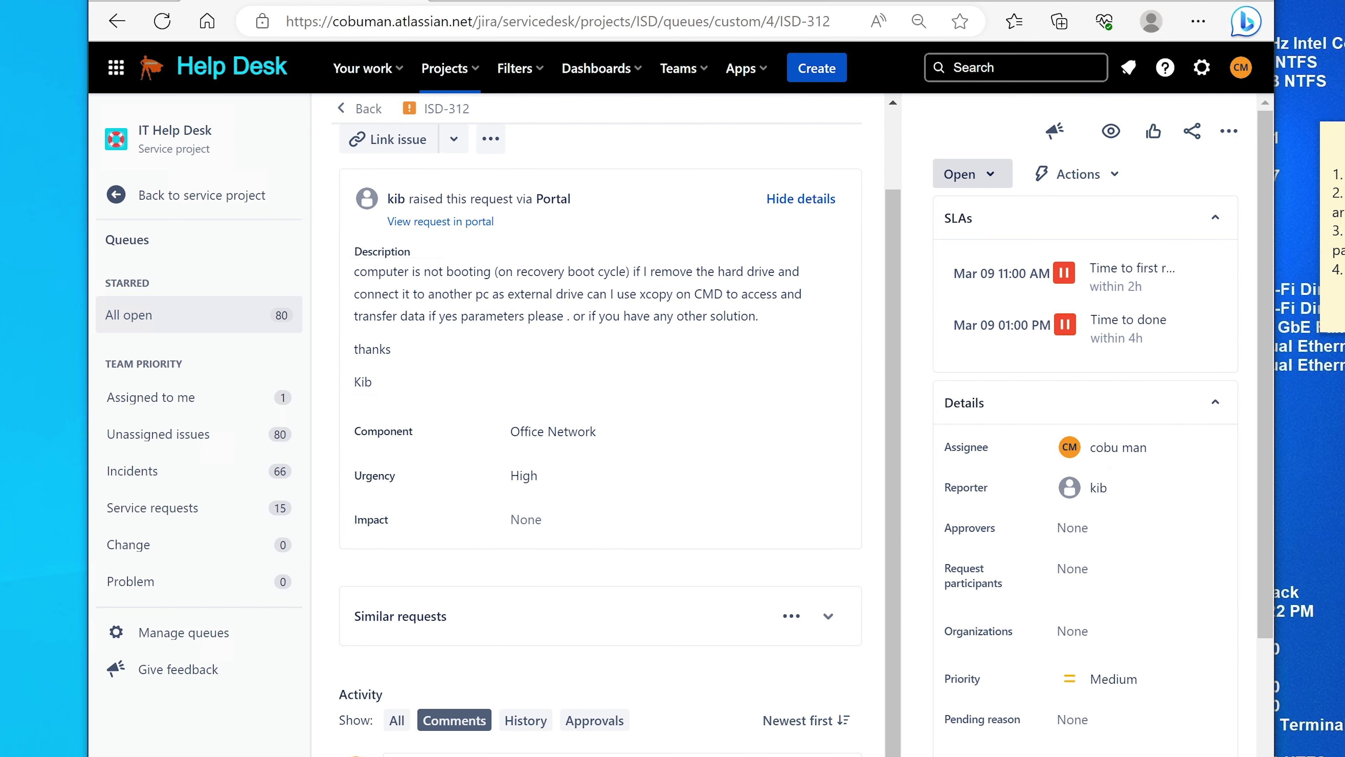
left_click(643, 750)
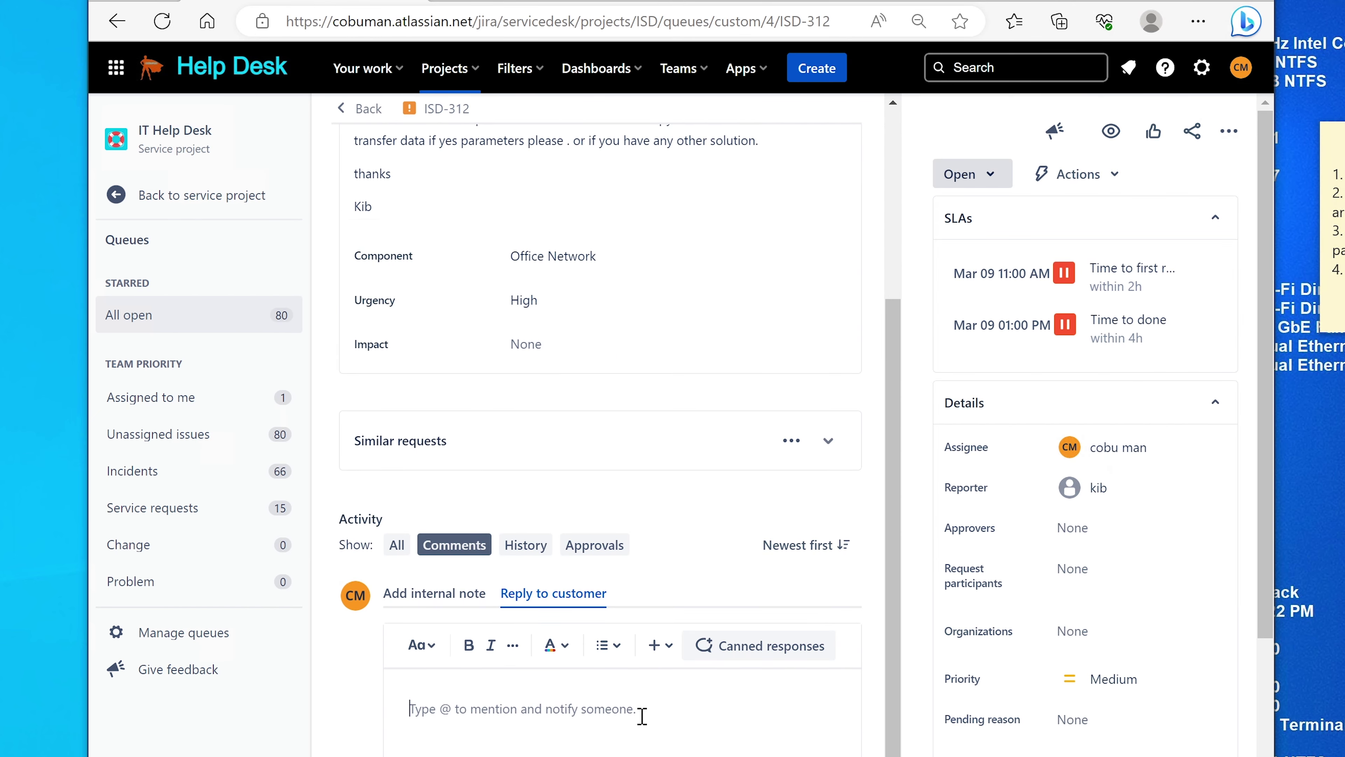
type("Y")
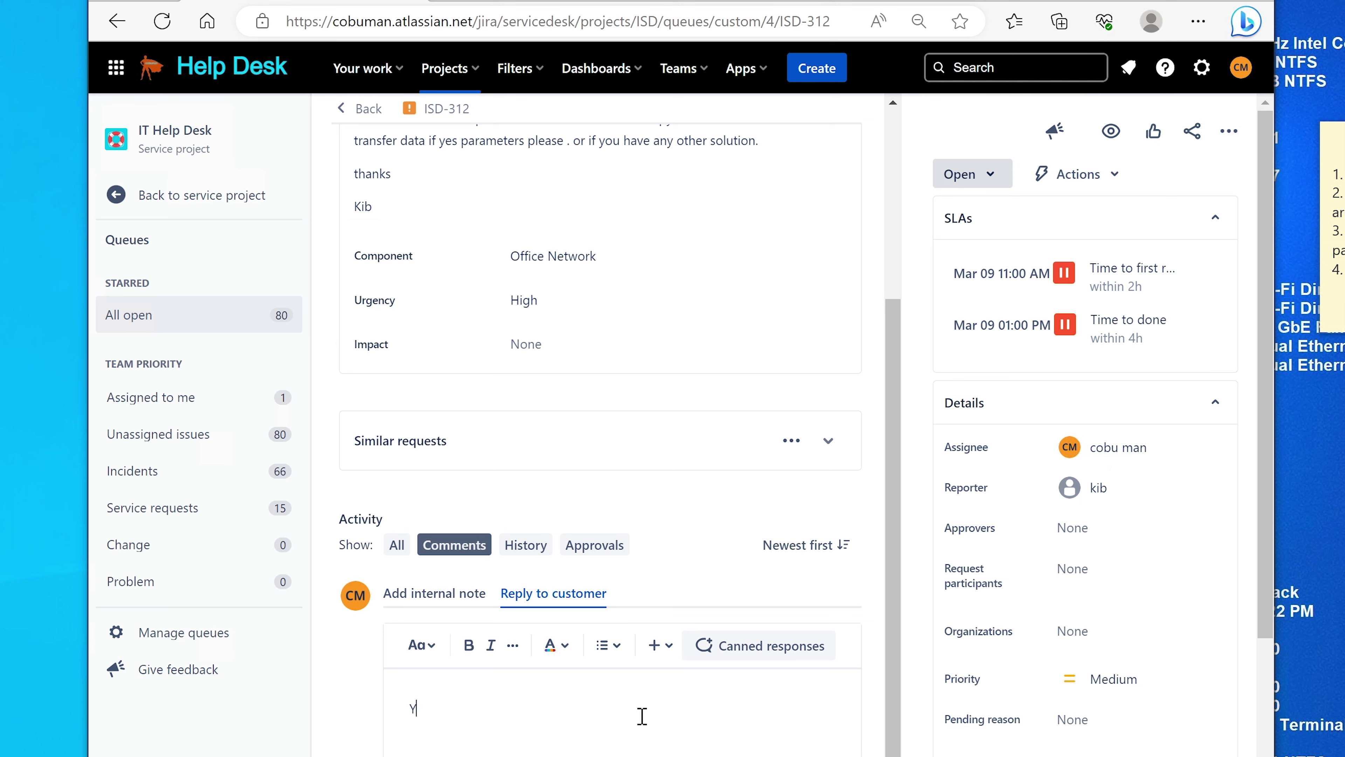
type("es, but you need the bitlocker key")
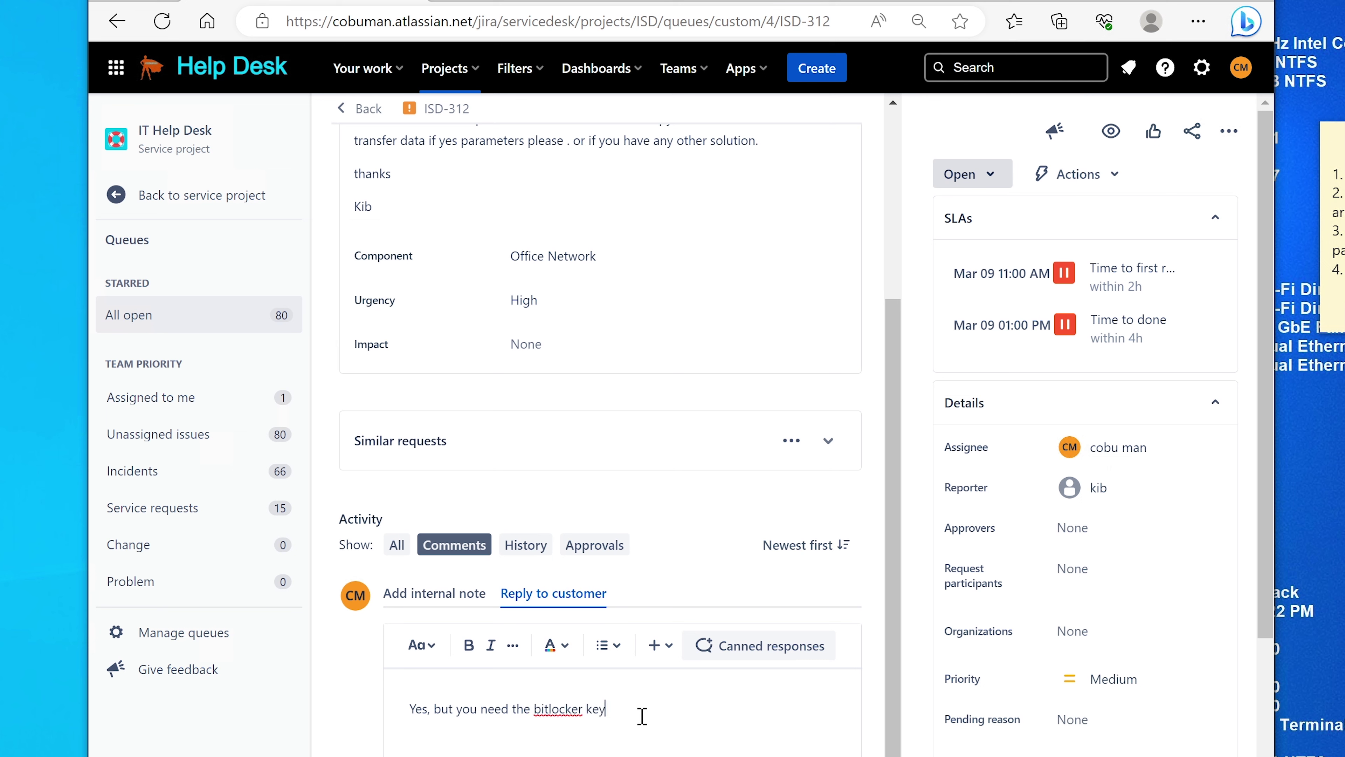
type(" to unlock the drive fir")
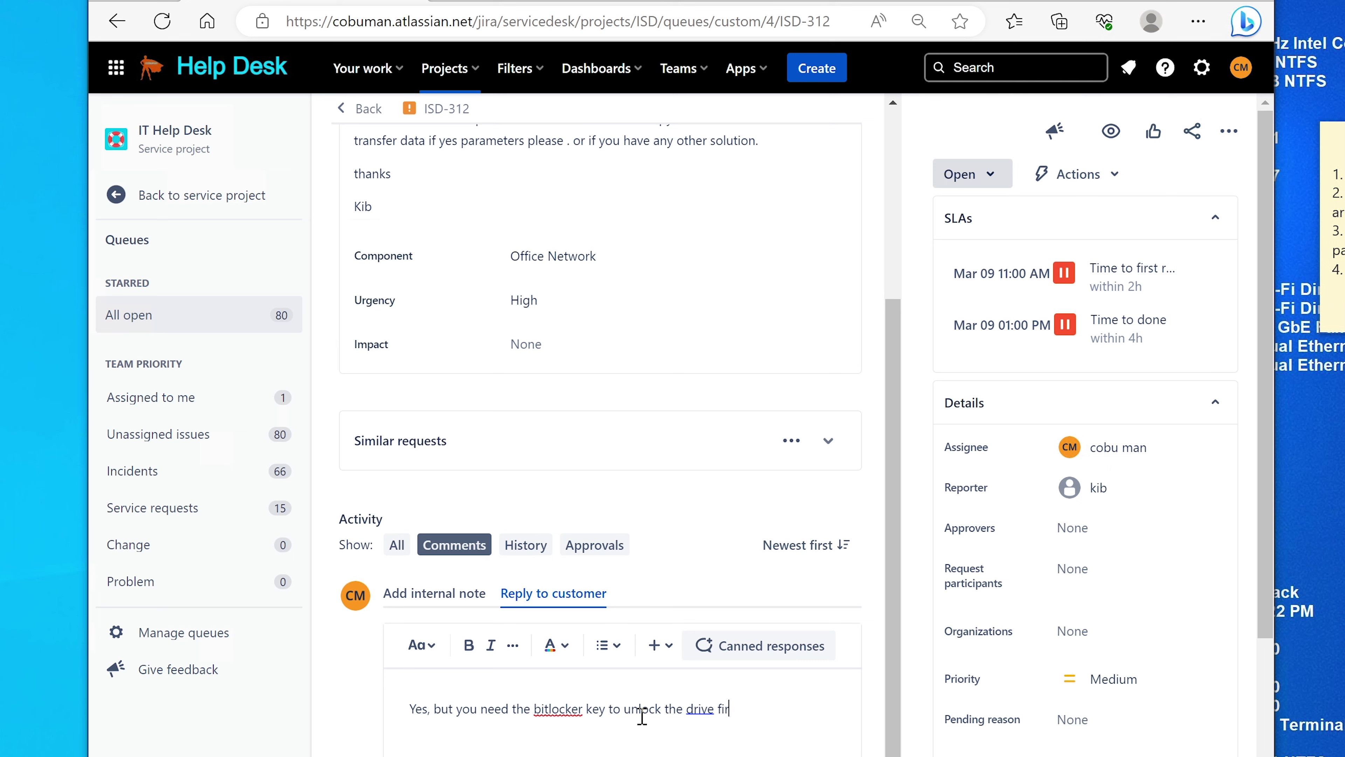
type("st. Ervin")
key("ctrl+Return")
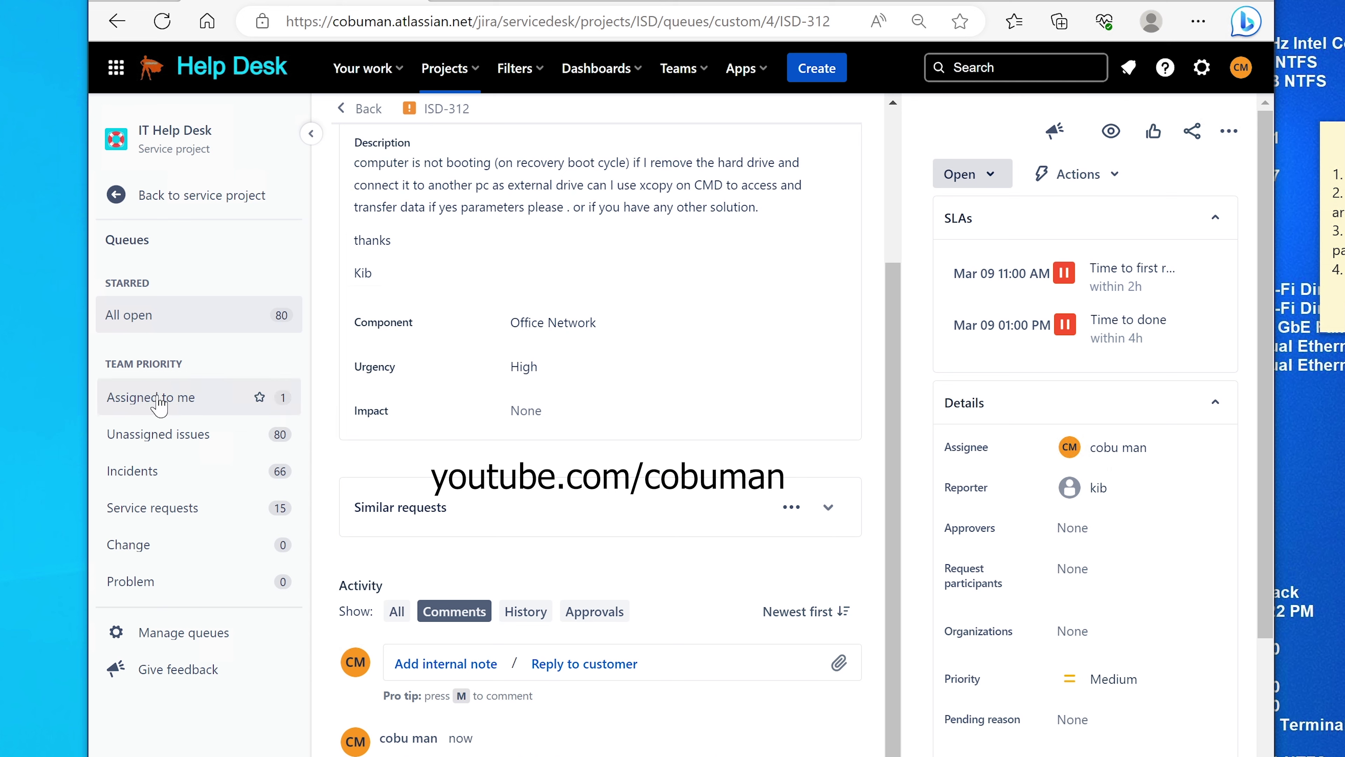
Resolve ISD-312 and open the Assigned to me queue.
left_click(979, 175)
left_click(966, 303)
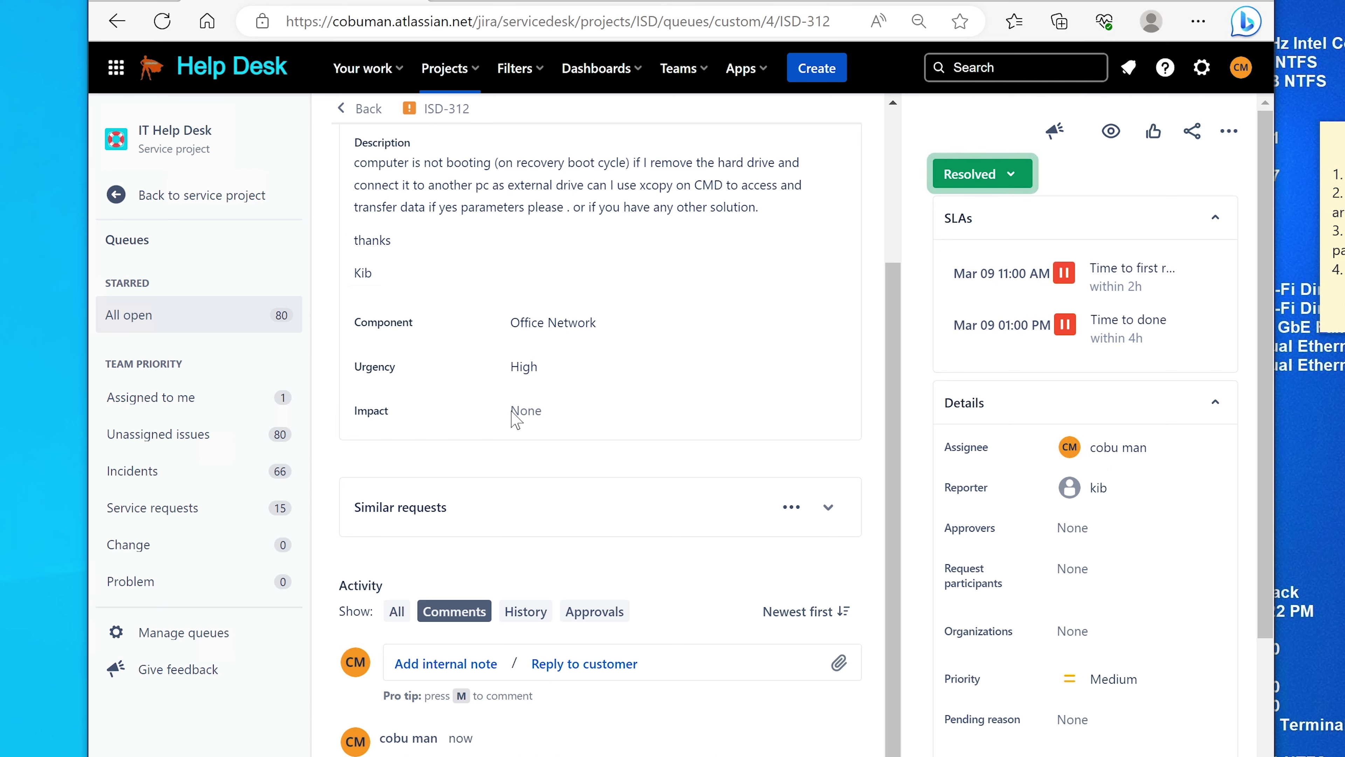
left_click(149, 397)
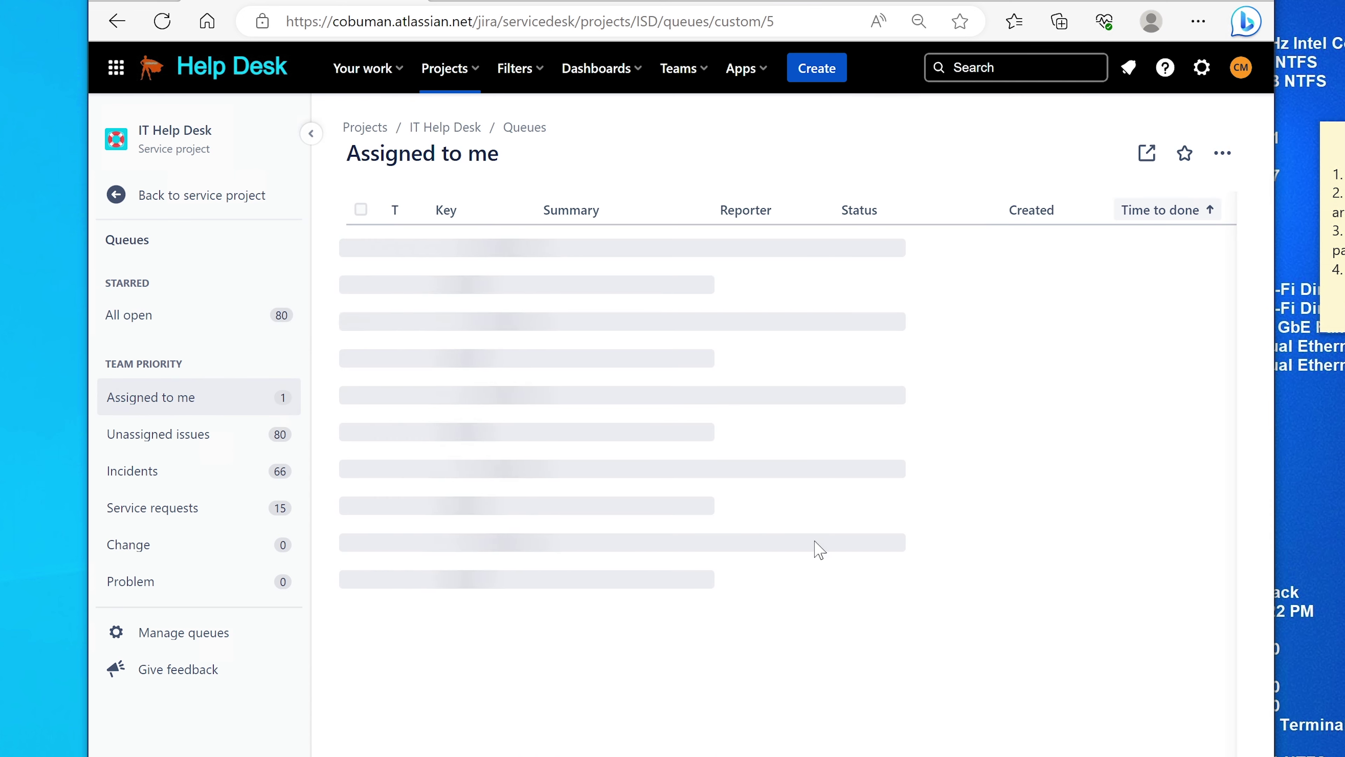
Open the Macbook ticket ISD-290 from the All open queue and assign it to yourself.
left_click(130, 320)
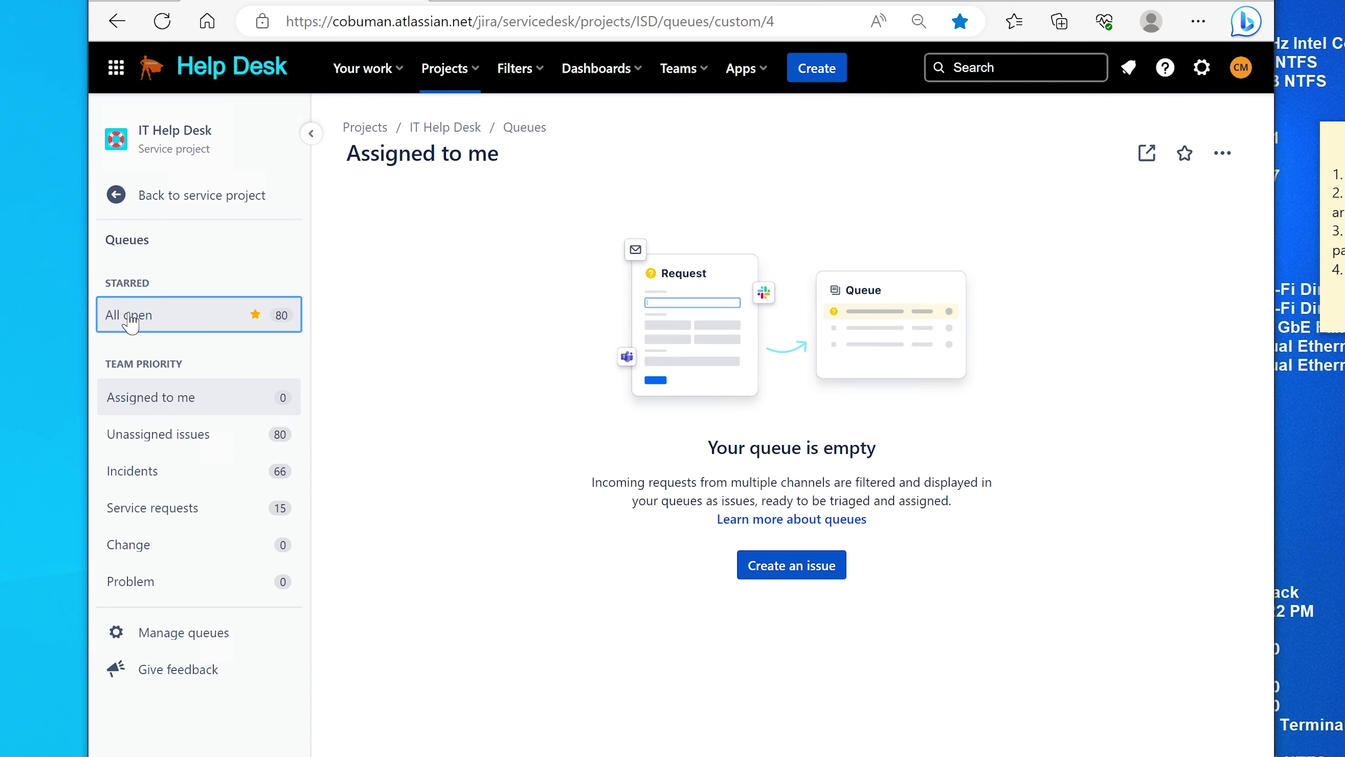
scroll(805, 482, "down", 5)
left_click(588, 525)
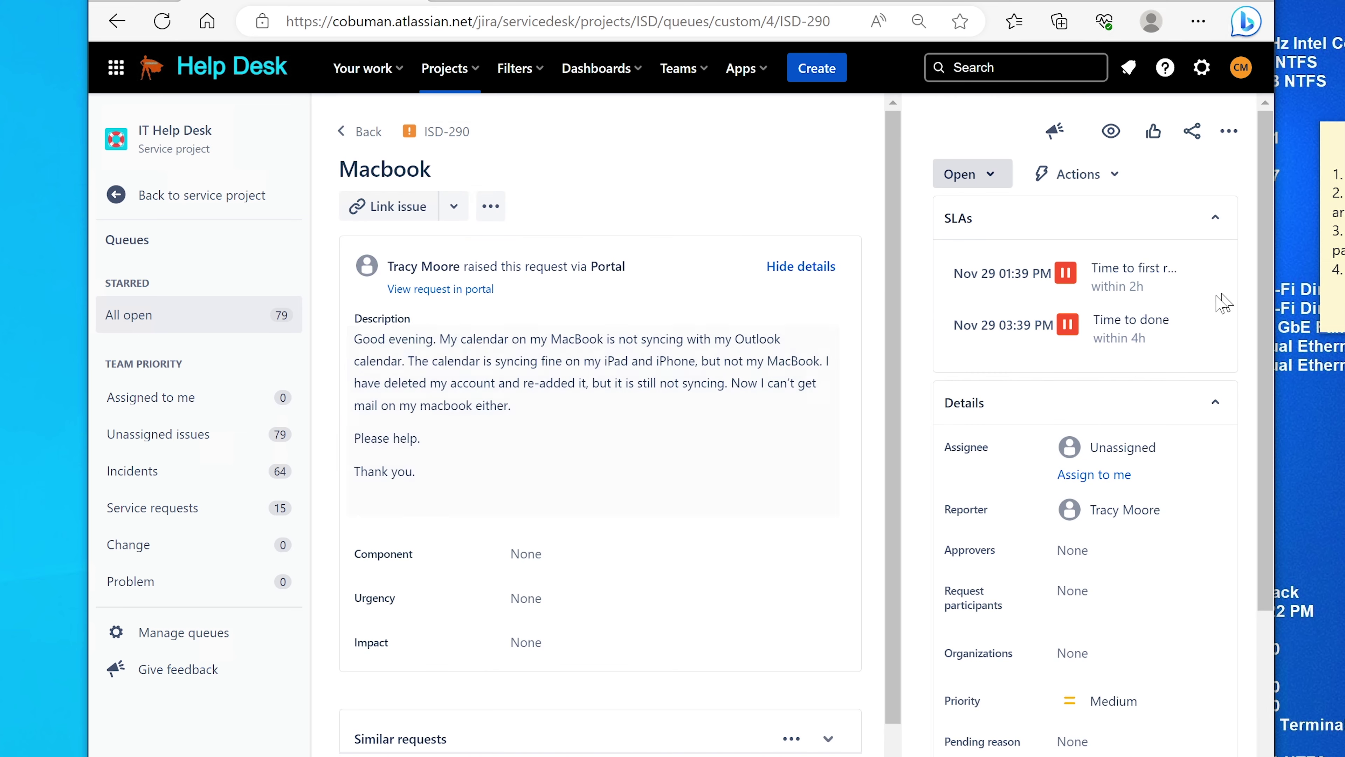
left_click(1112, 473)
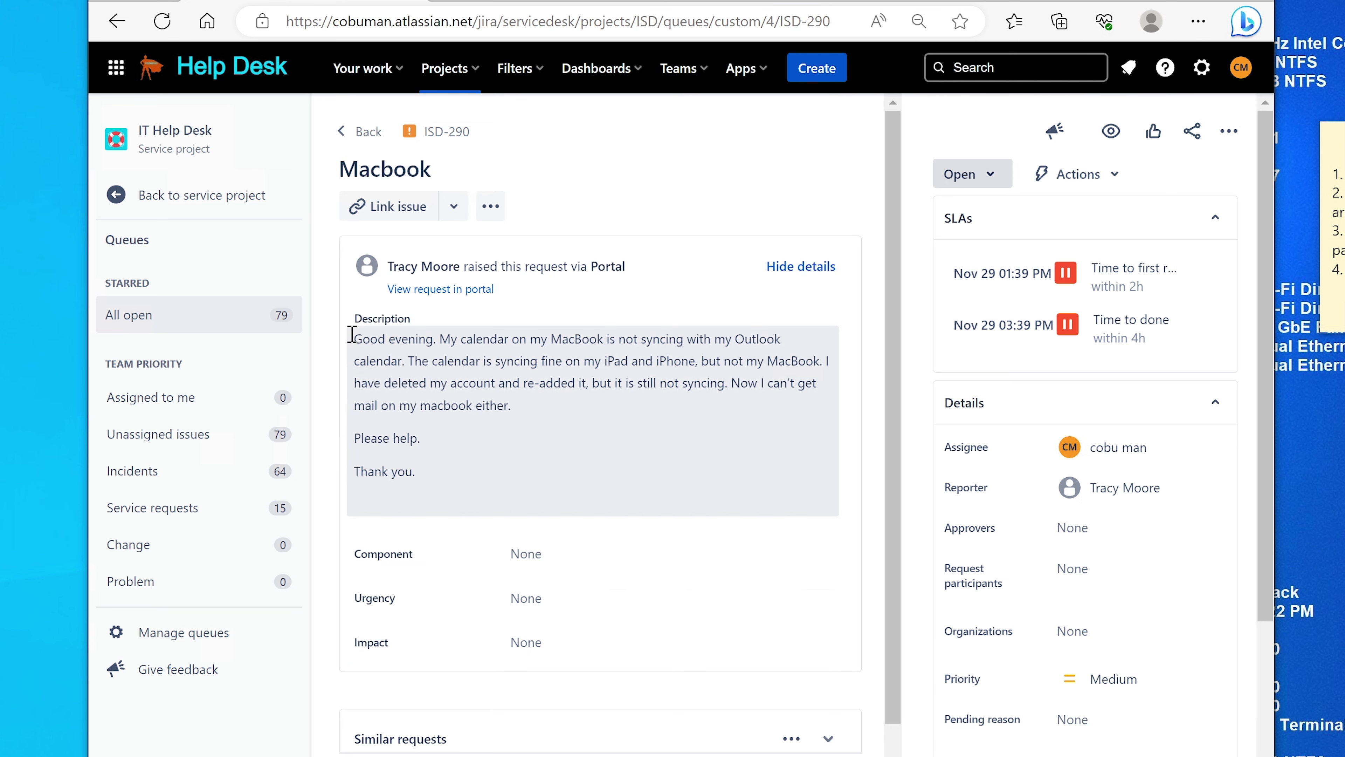
Read the ISD-290 description about calendar and mail not syncing despite re-adding the account.
left_click_drag(440, 339, 832, 366)
left_click(826, 364)
left_click_drag(832, 366, 729, 386)
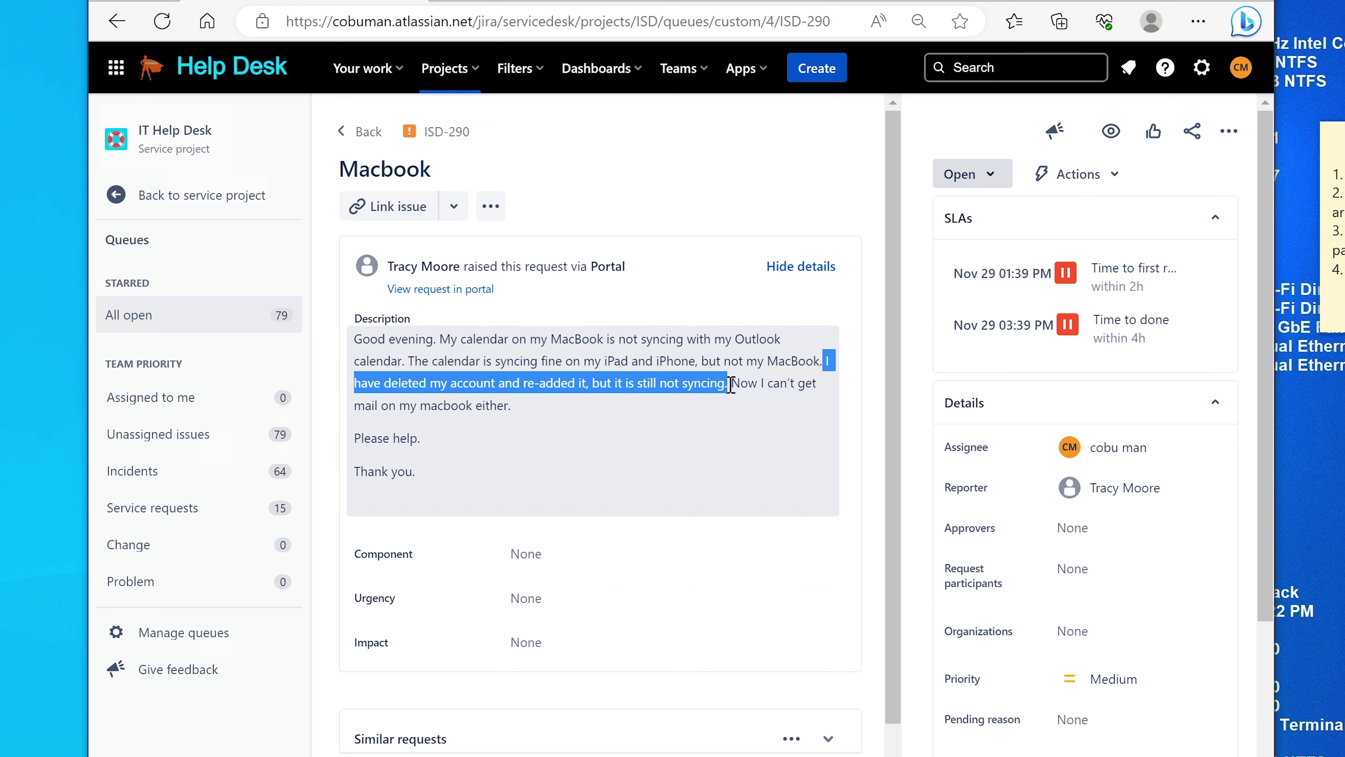
left_click_drag(730, 384, 735, 384)
left_click_drag(735, 384, 667, 444)
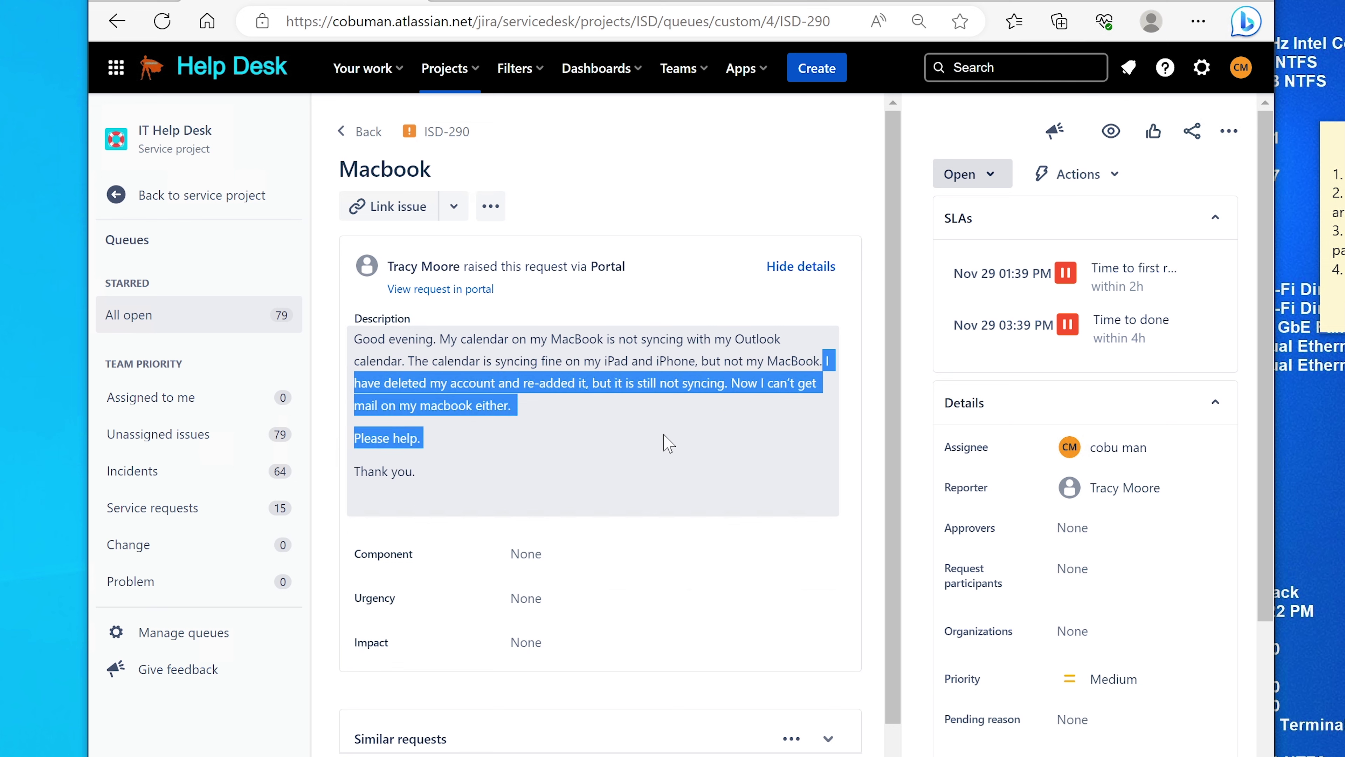
left_click(668, 437)
left_click_drag(435, 339, 410, 362)
left_click(437, 380)
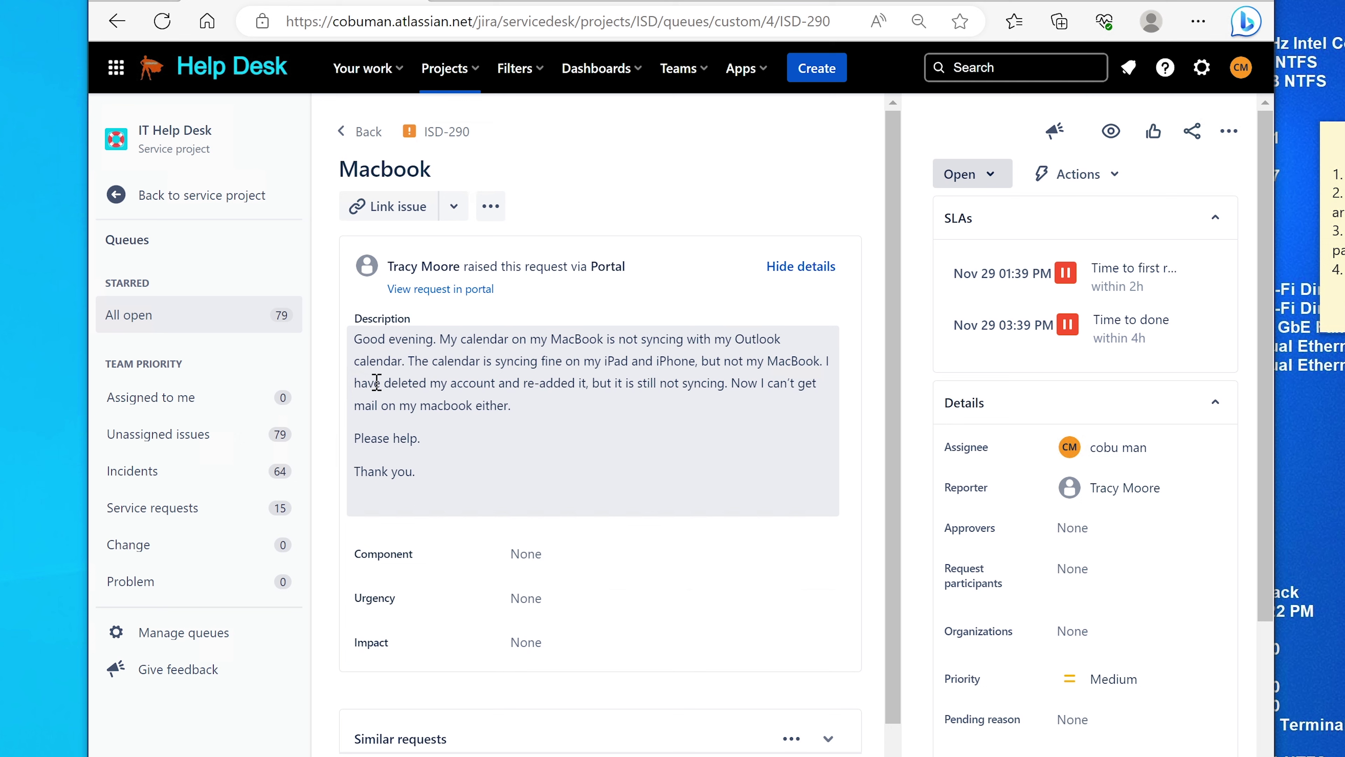
left_click_drag(353, 383, 587, 382)
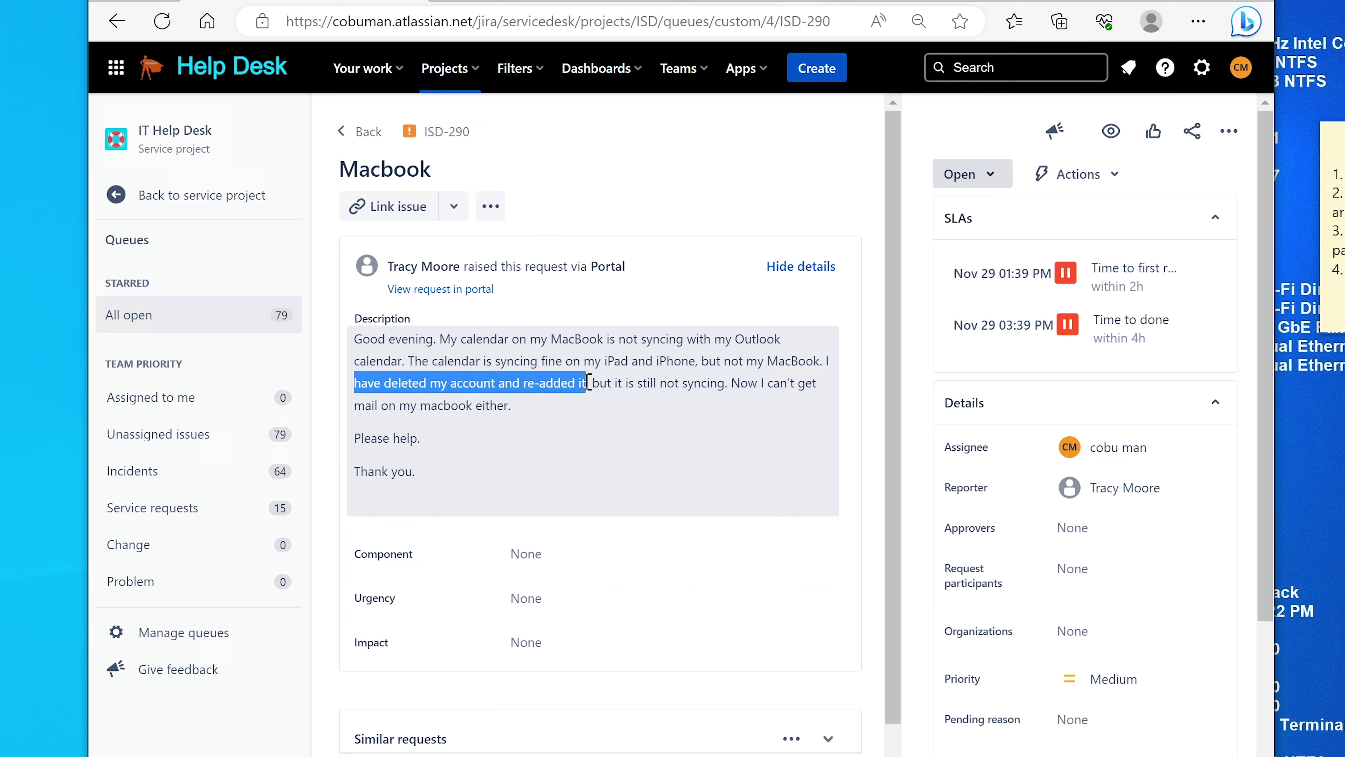
left_click(546, 407)
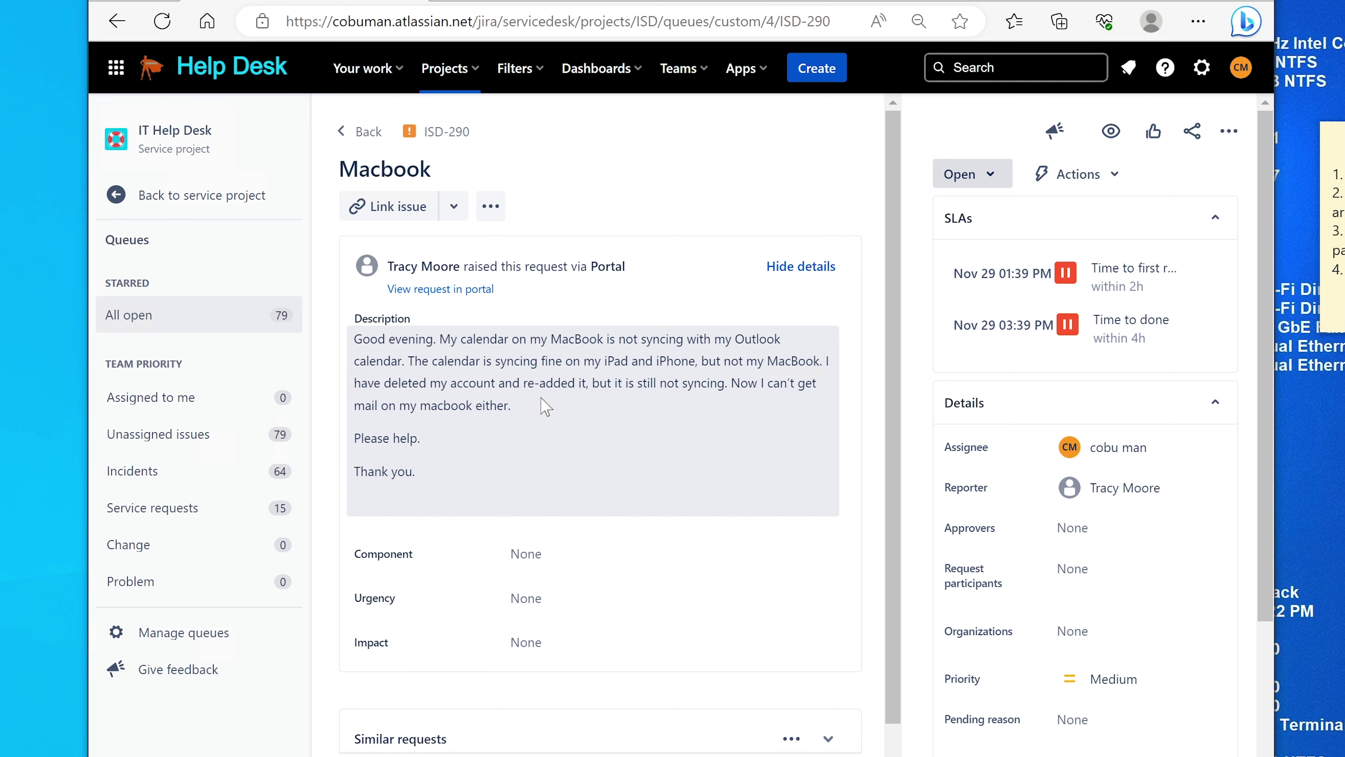
scroll(543, 405, "down", 3)
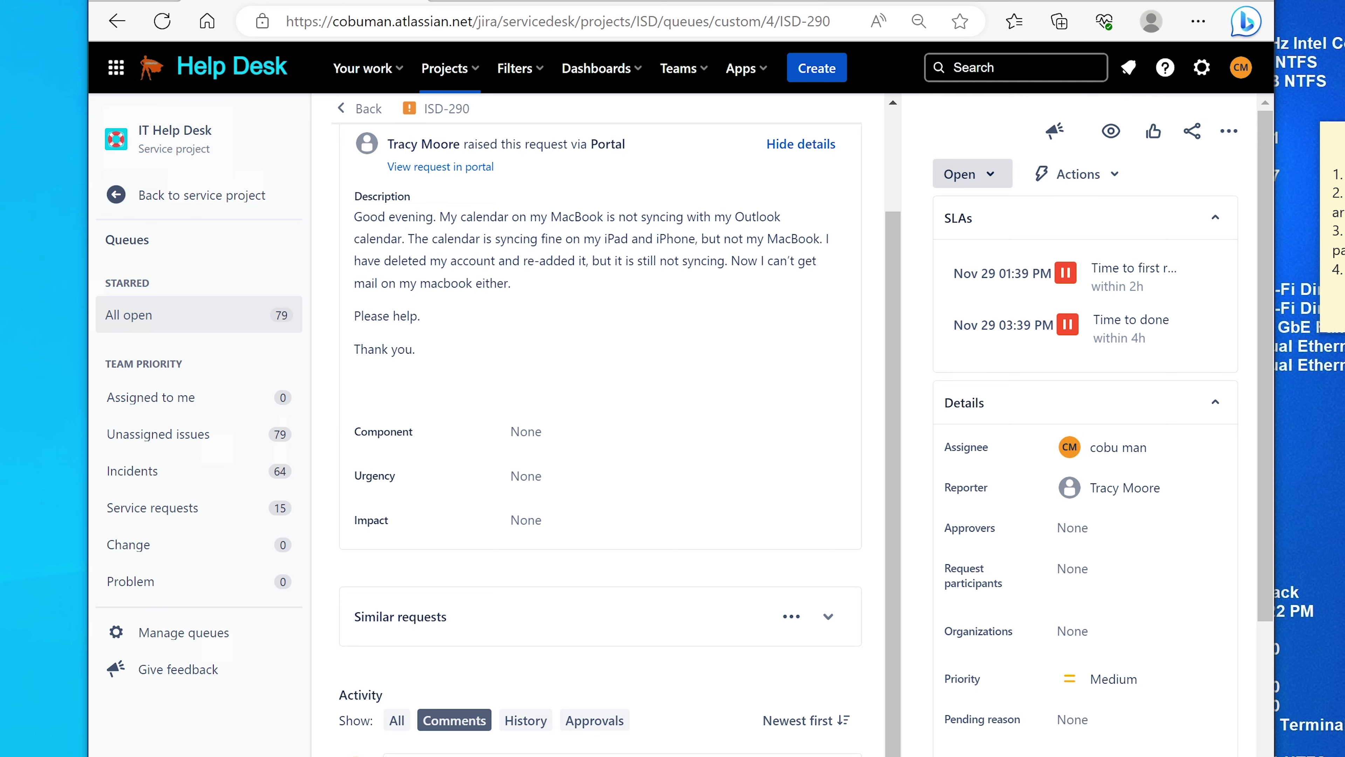
Begin the ISD-290 reply with 'I would reinstall the Outlook app on the Ma'.
type("m")
type("I would reinstall t")
type("he Outlook a")
type("pp on the")
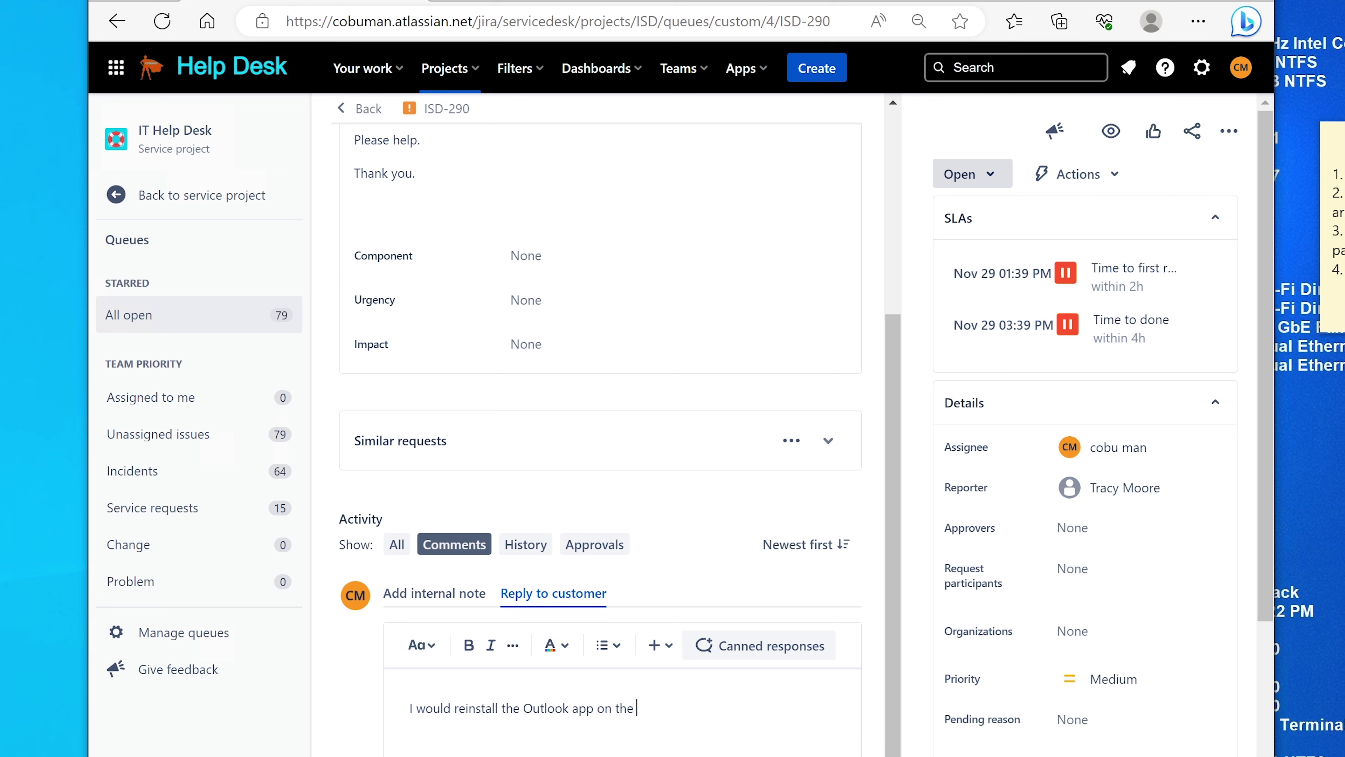
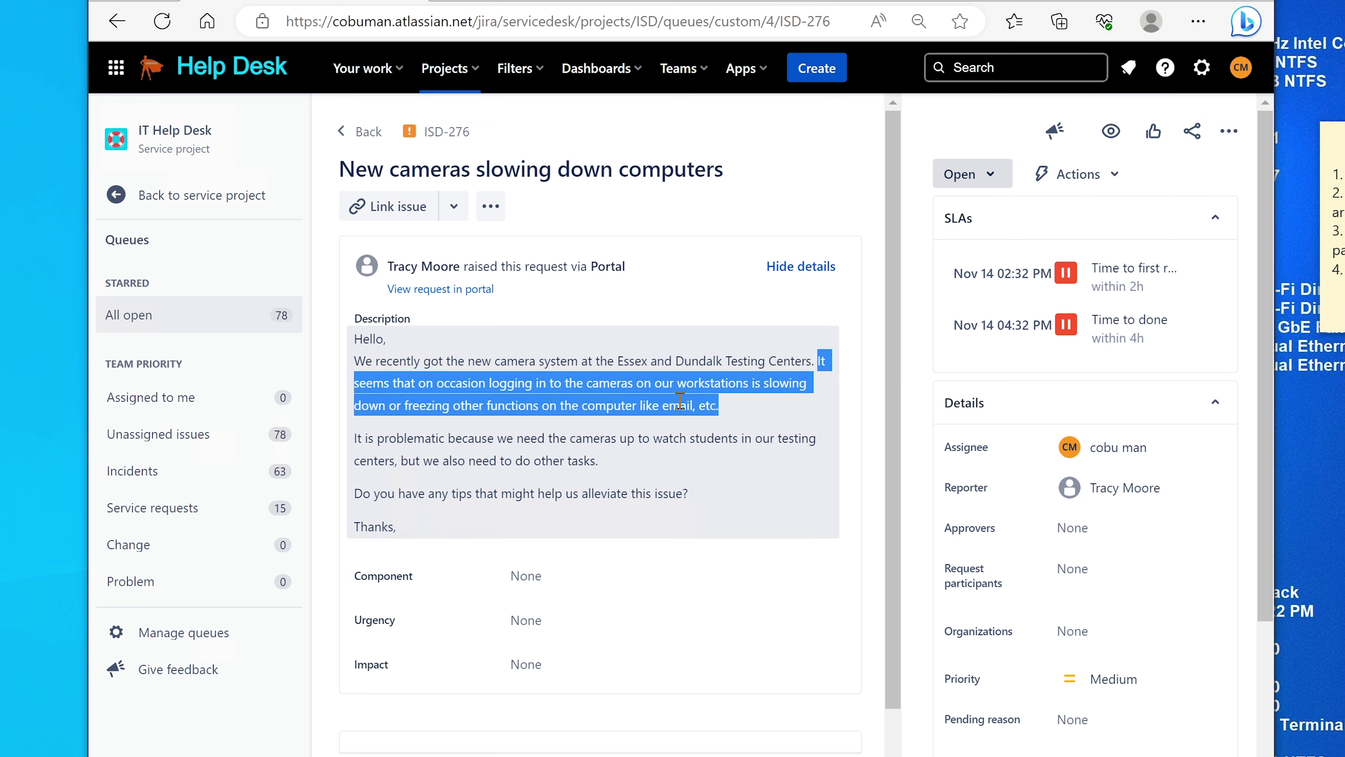
left_click(615, 428)
left_click_drag(350, 439, 712, 462)
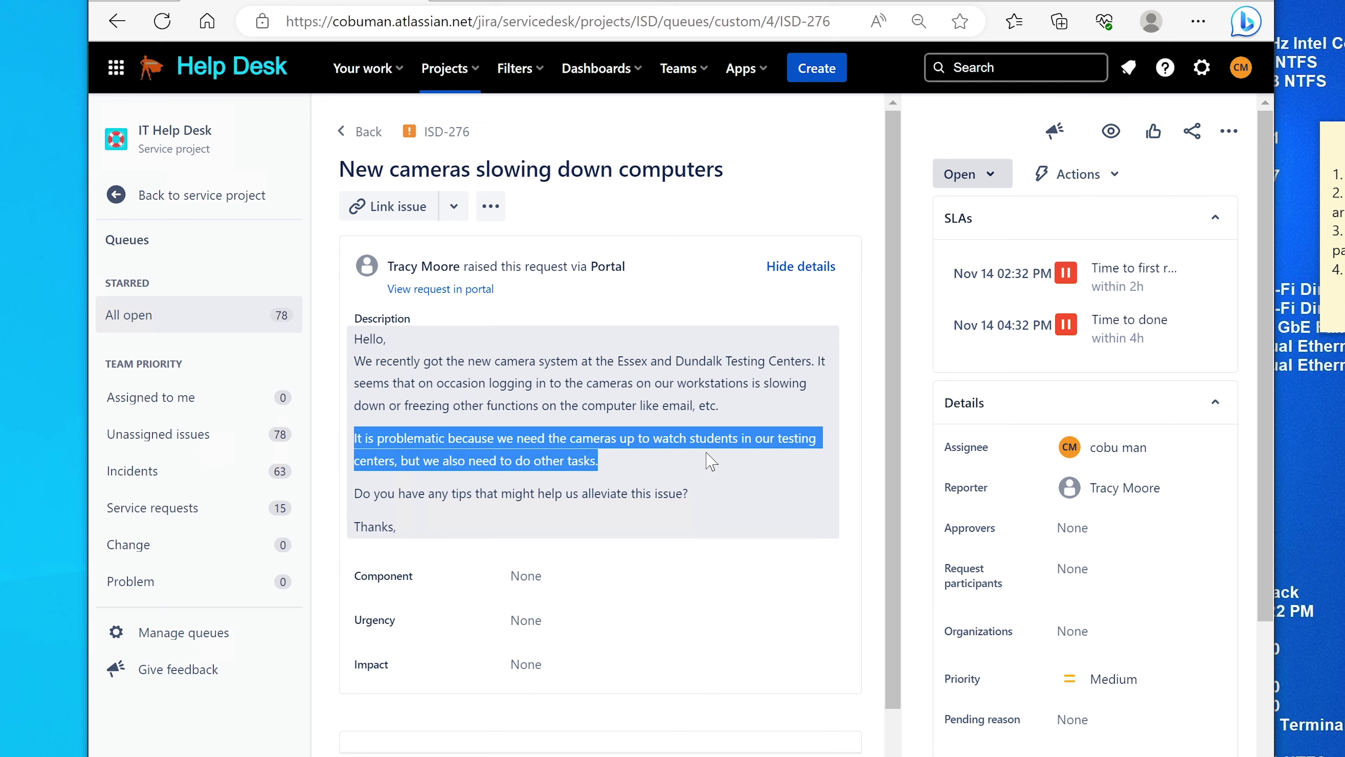
left_click(354, 496)
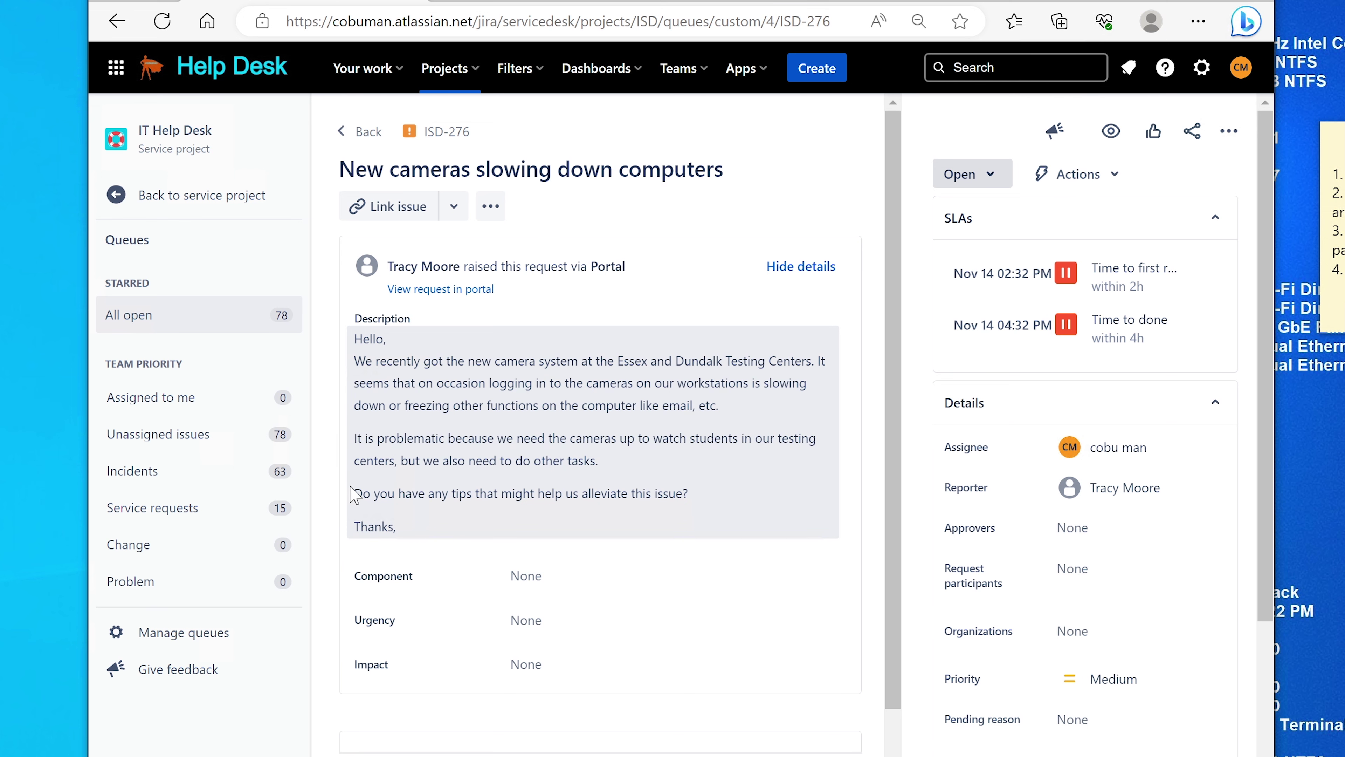
left_click_drag(353, 495, 691, 500)
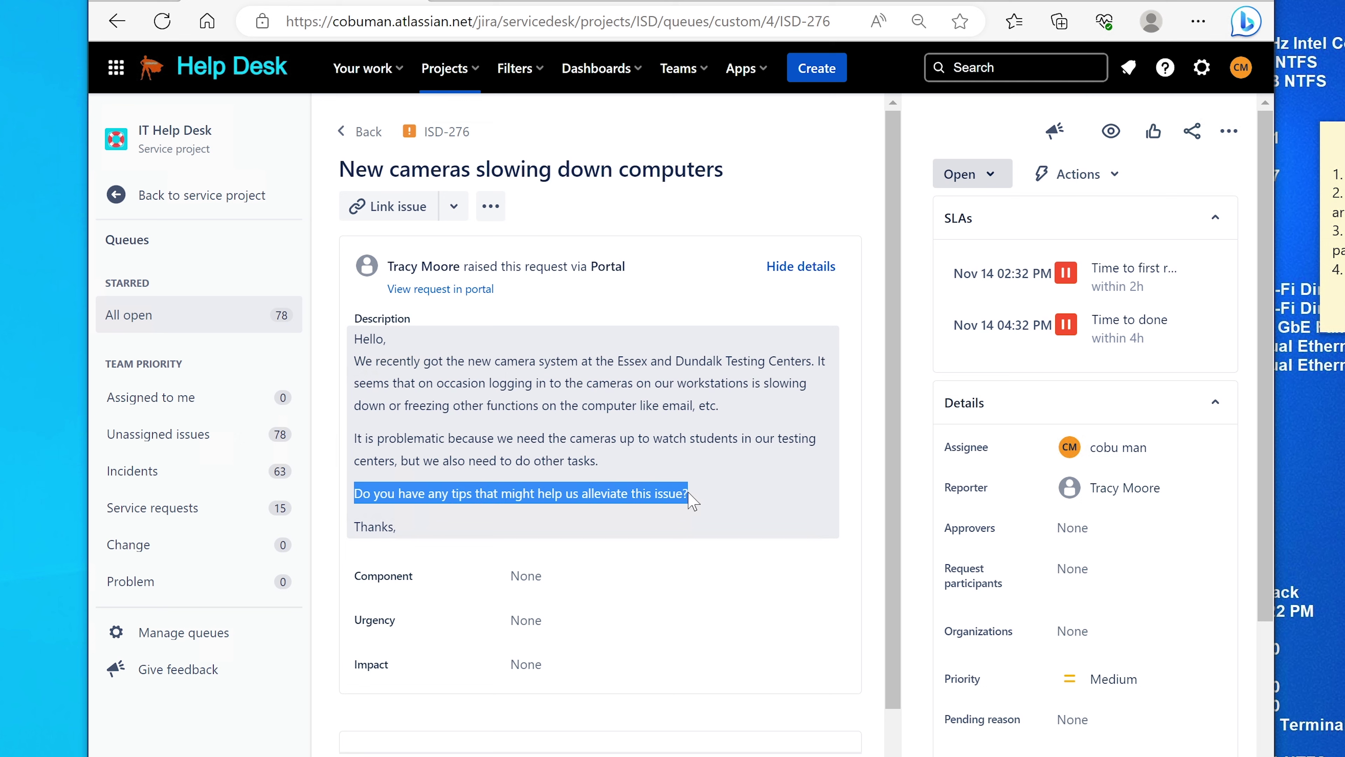
left_click(521, 409)
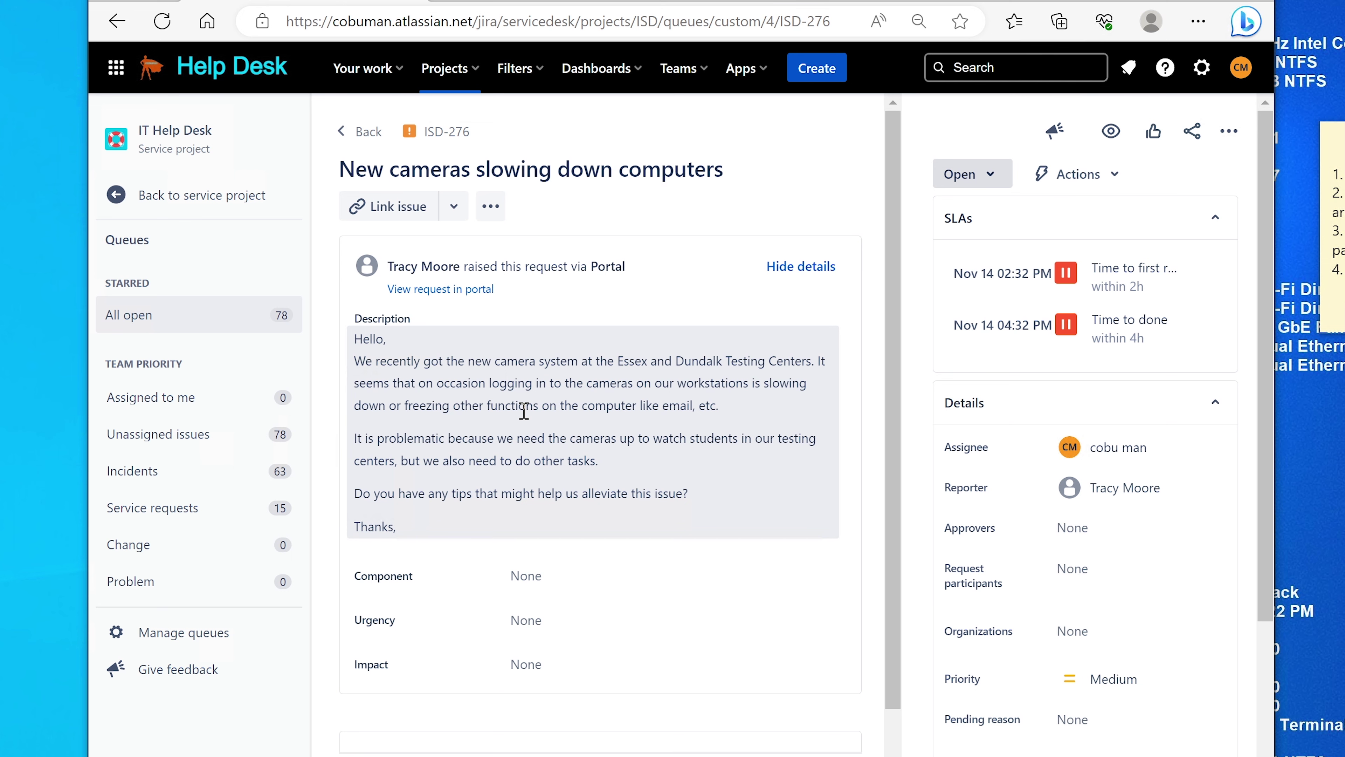
Start an ISD-276 customer reply advising a check that the camera server's data bitrate isn't set very high.
scroll(598, 650, "down", 3)
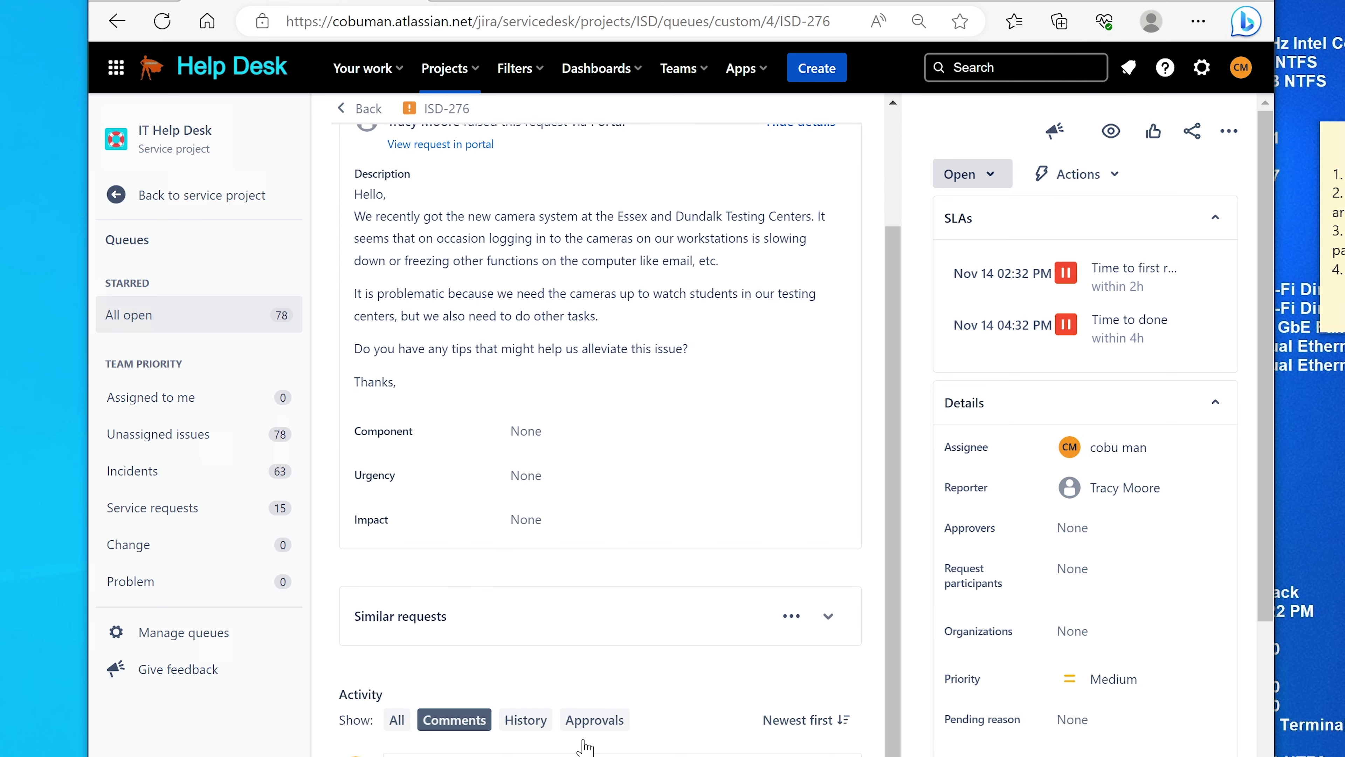
scroll(585, 747, "down", 3)
left_click(633, 713)
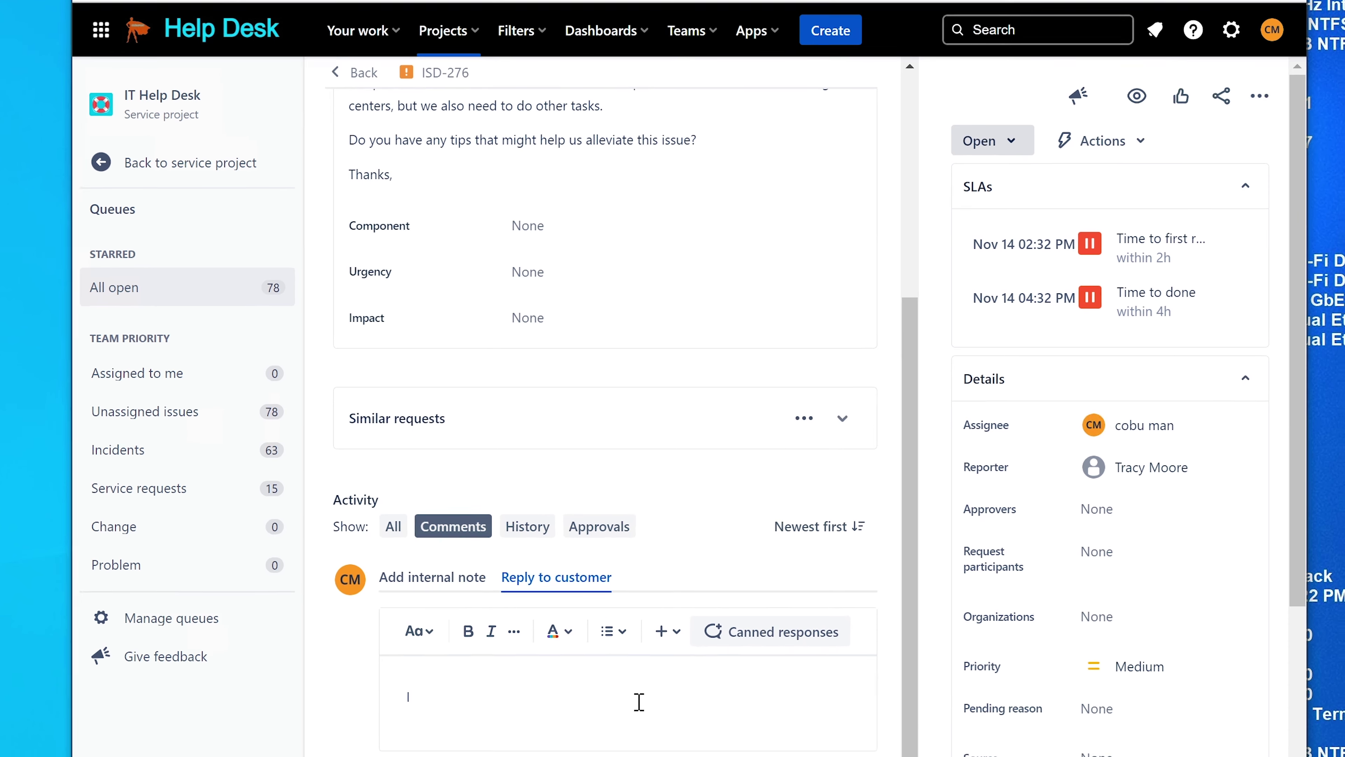
type("would g")
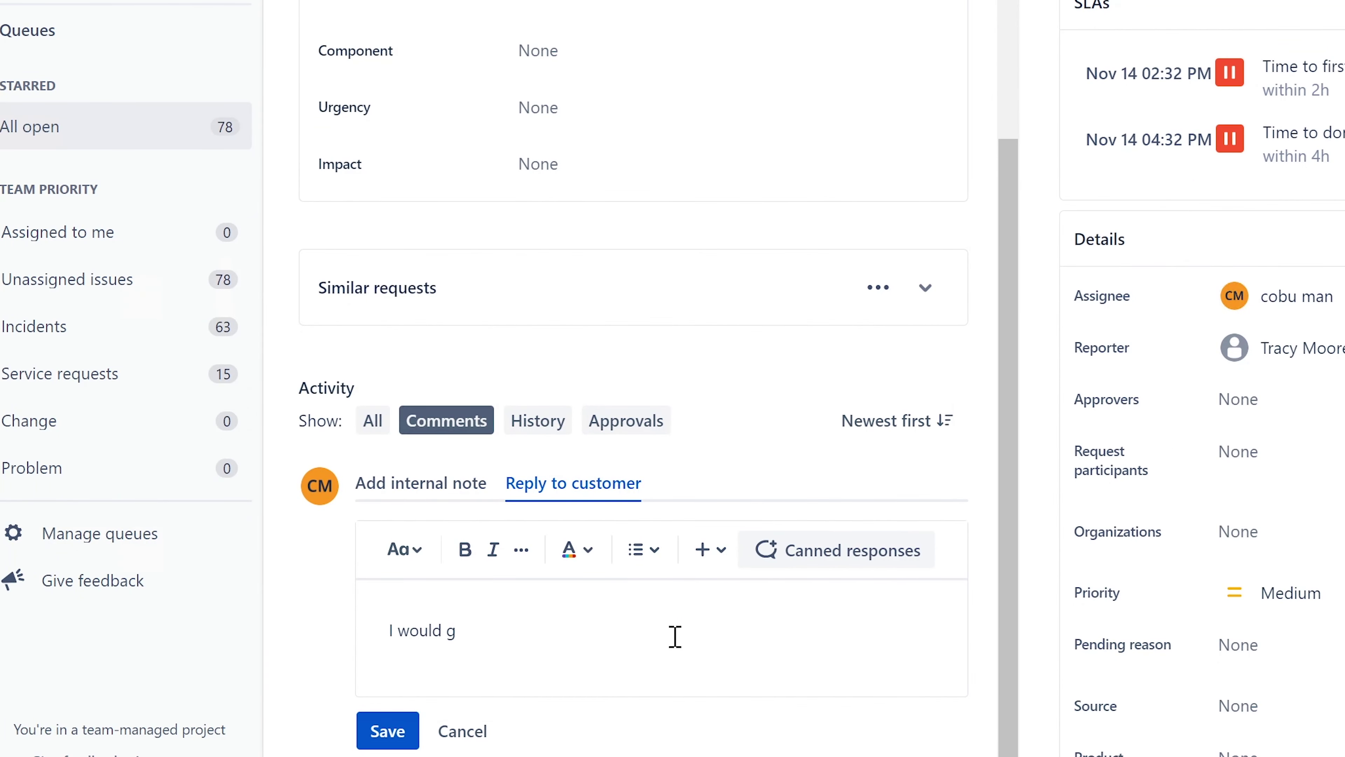
key("BackSpace")
type("check the settings ")
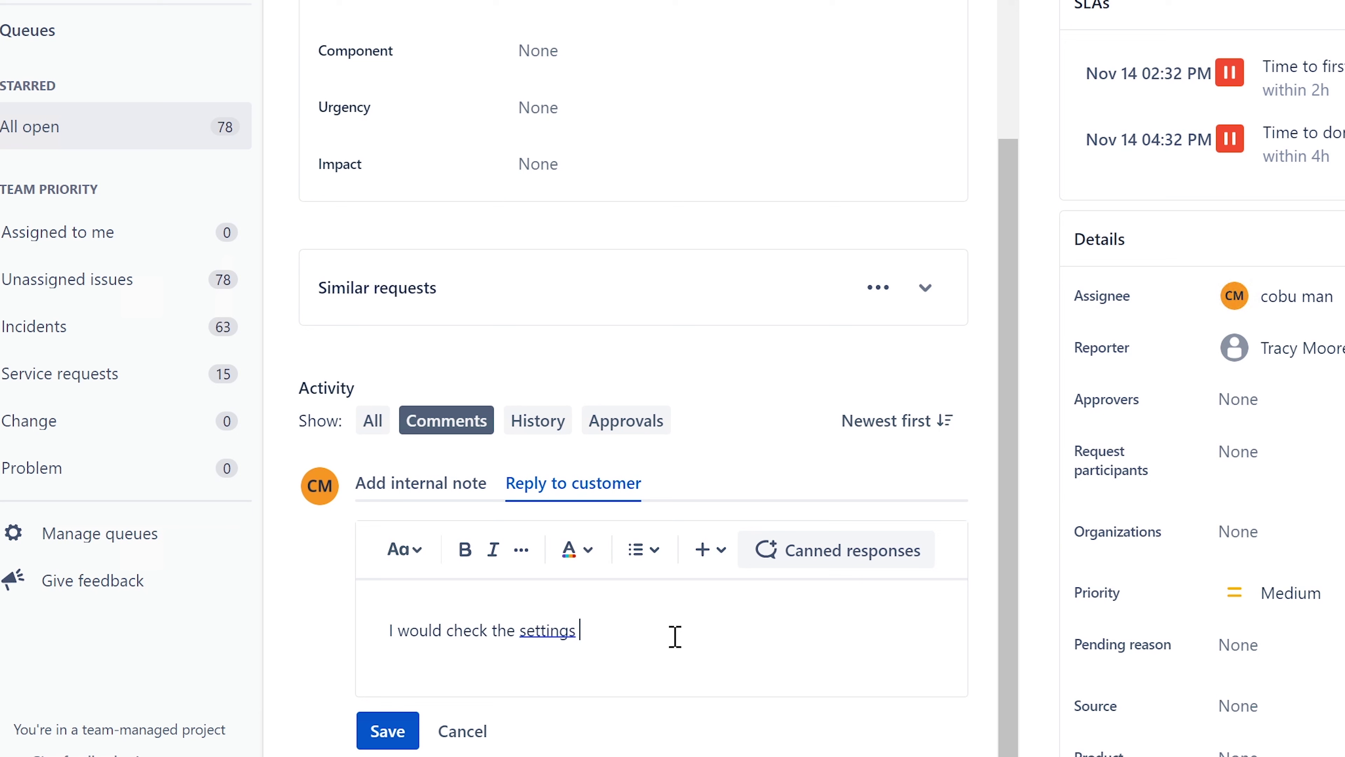
type("on the camera s")
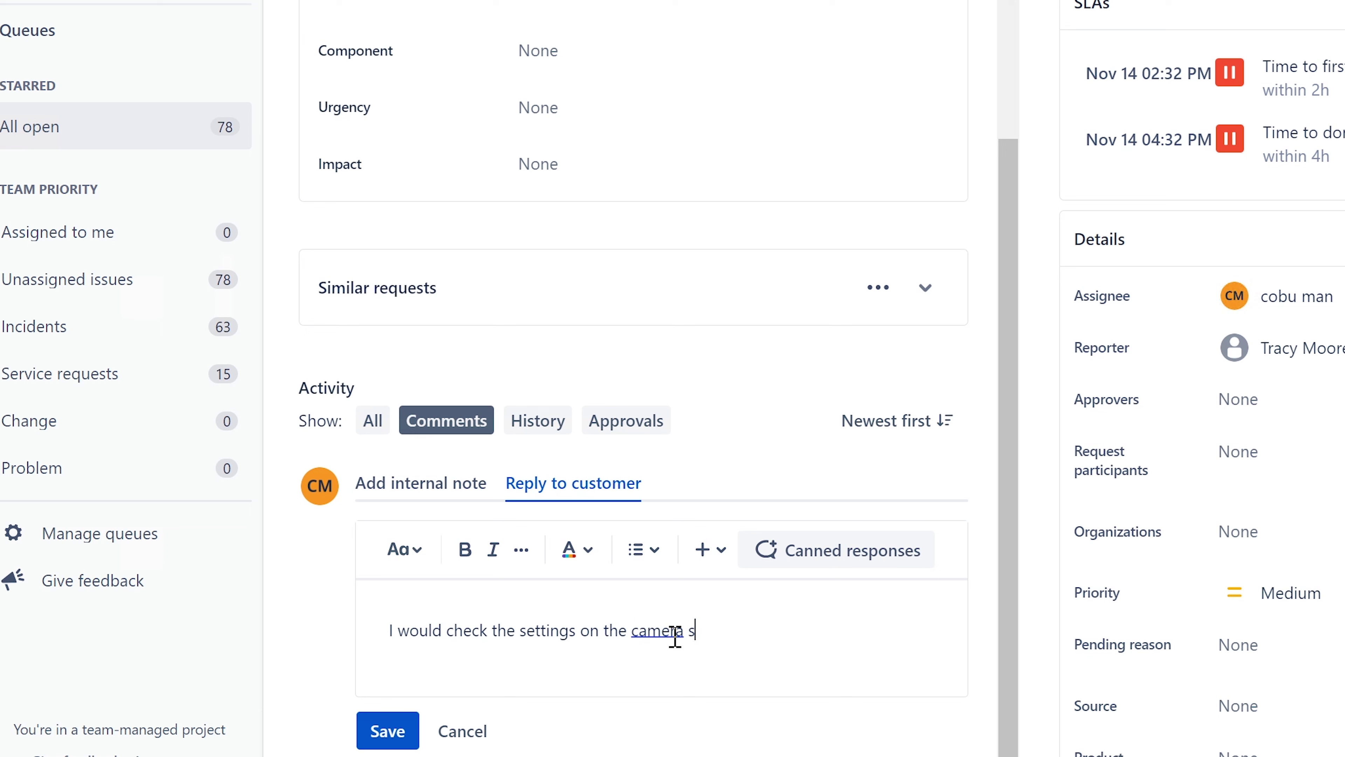
type("erver and make sure that ")
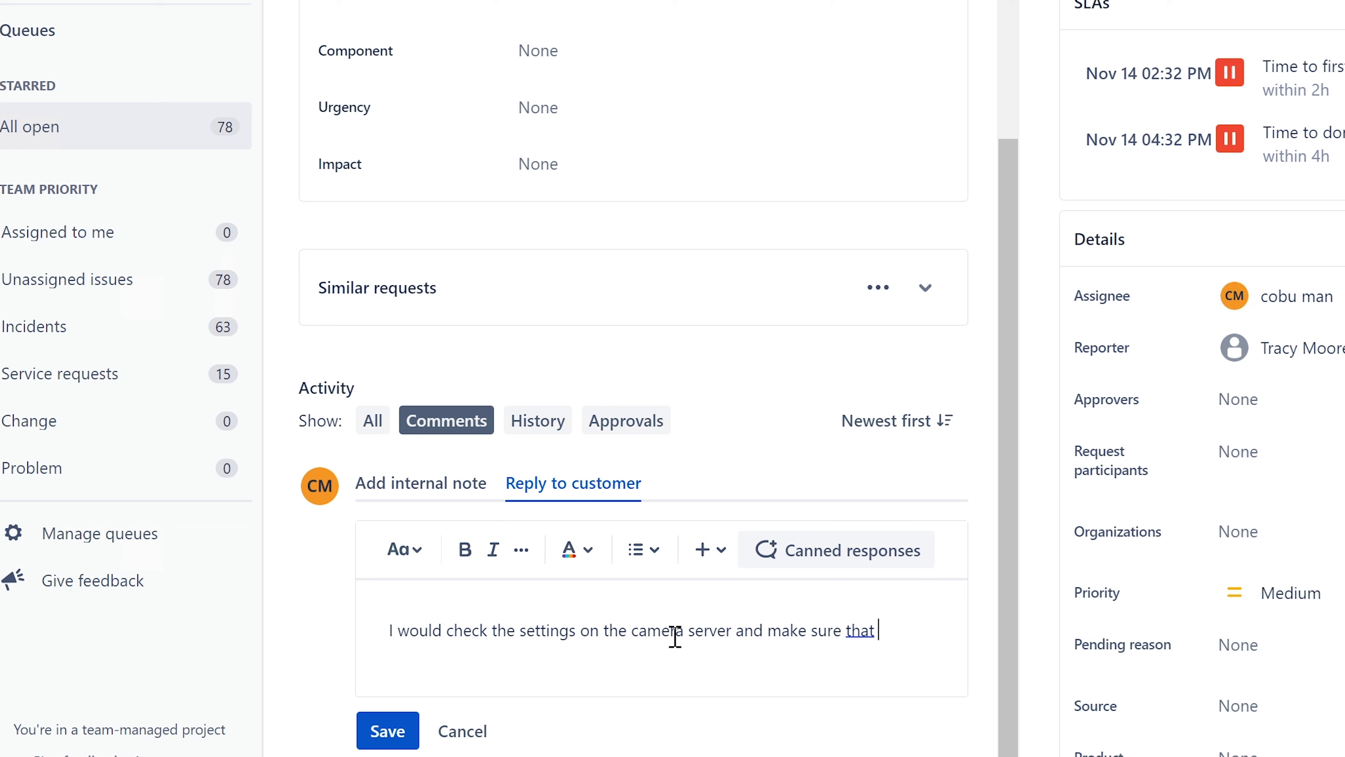
type("the bitrat")
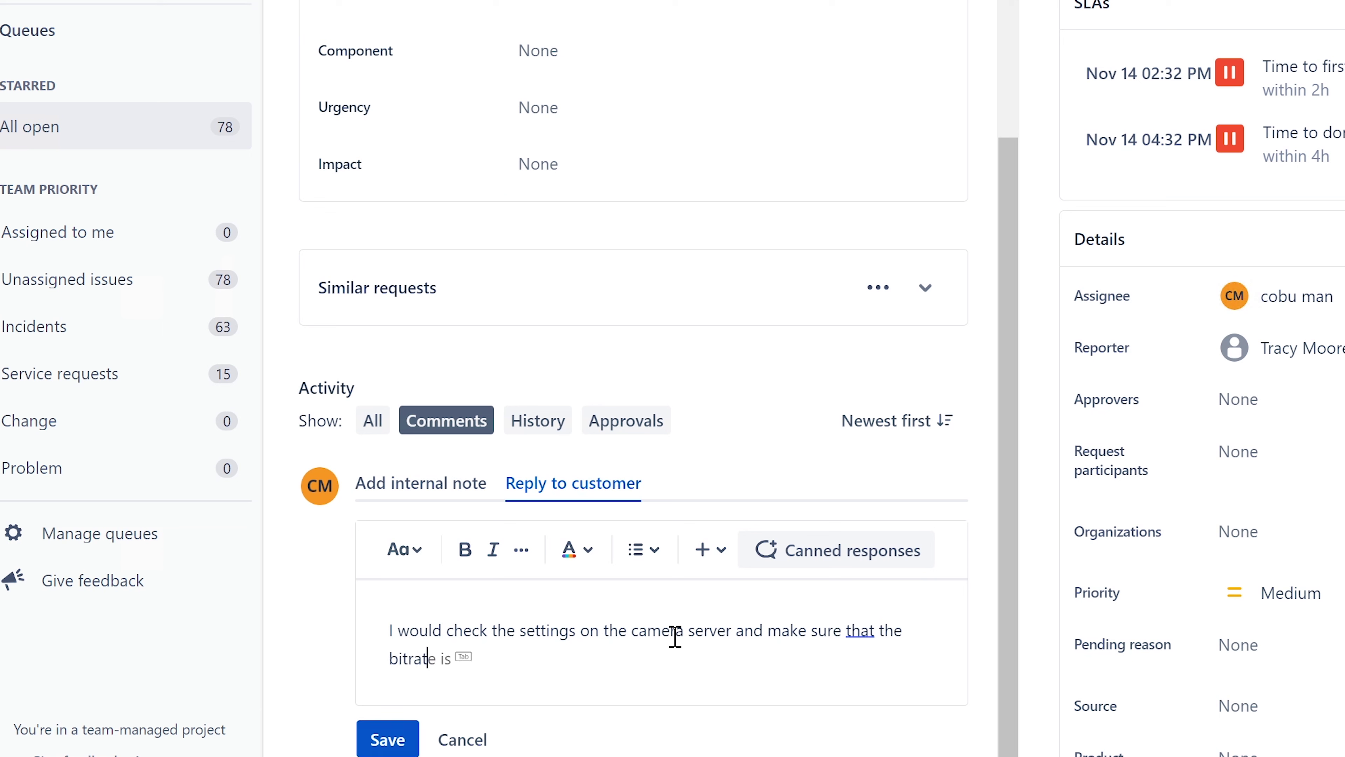
type("e")
key("Left")
key("Left")
key("Left")
key("Left")
key("Left")
key("Left")
key("Left")
type("data")
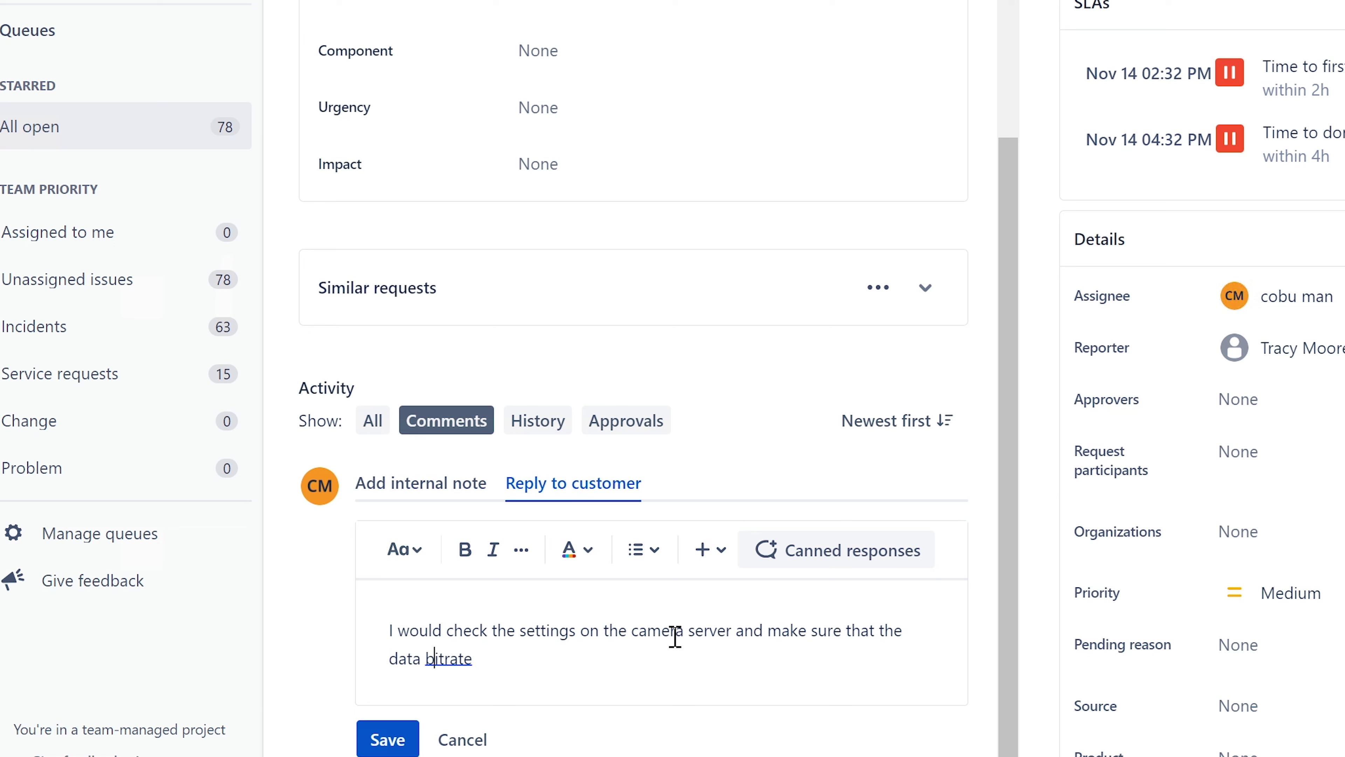
key("Right")
key("Right")
key("Right")
key("Right")
key("Right")
key("Right")
key("Right")
type("is not set to ver")
key("Tab")
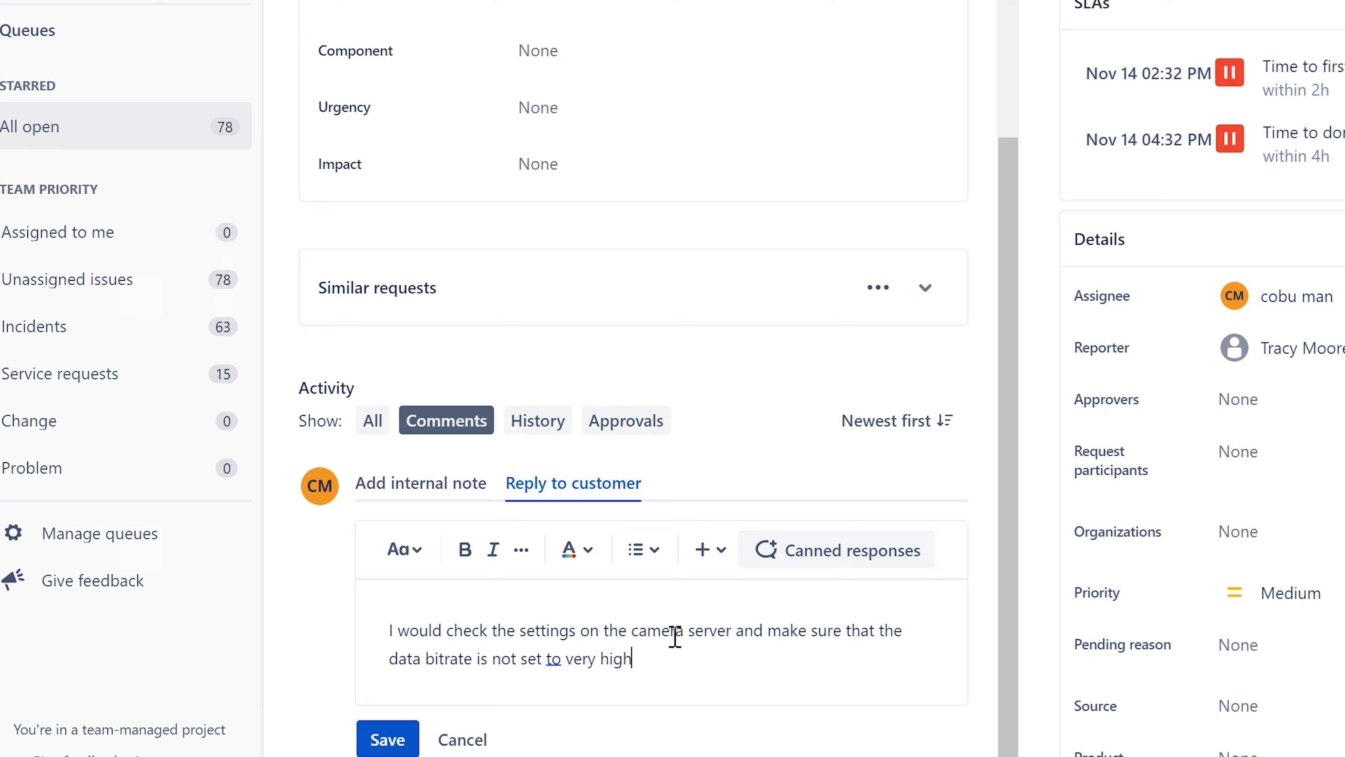
Add that this could hurt network speeds if too much data is being sent.
type(". This could cause issues with the ")
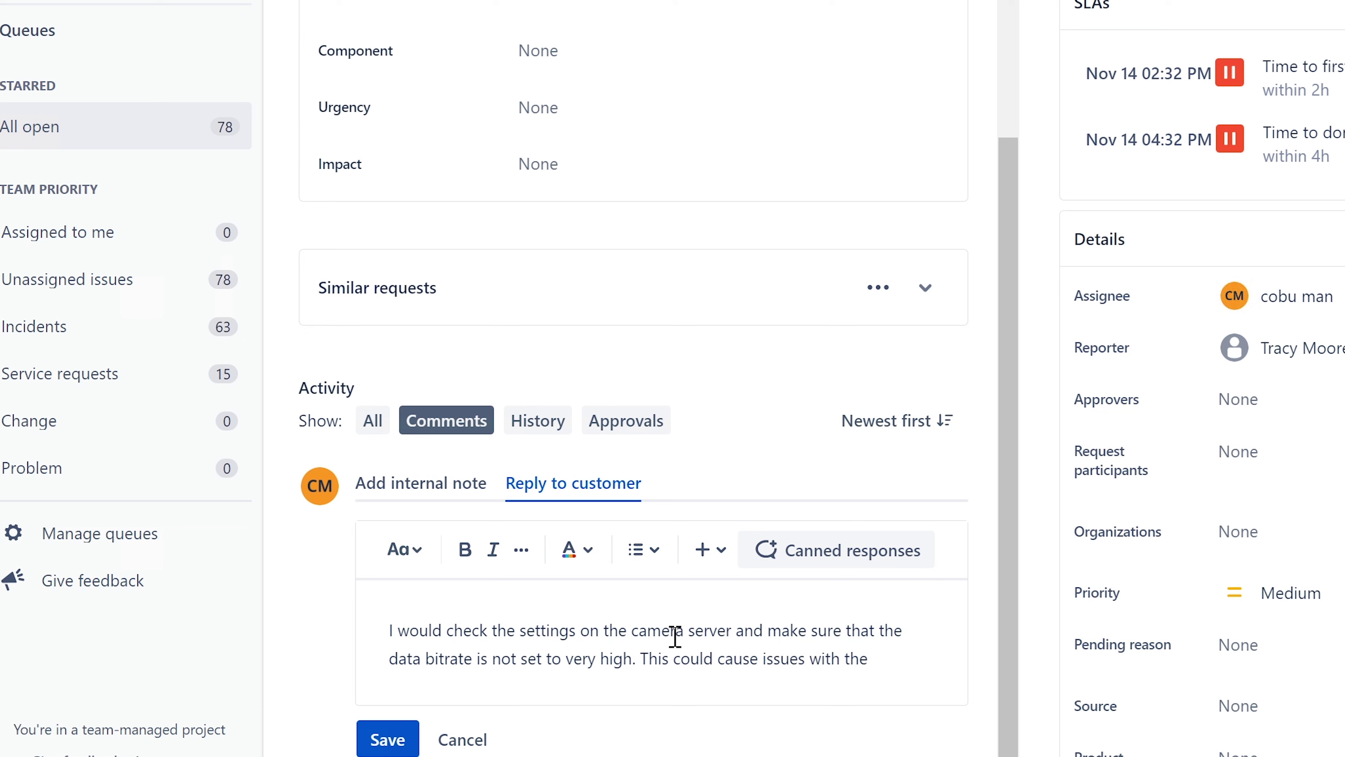
type("network speeds o")
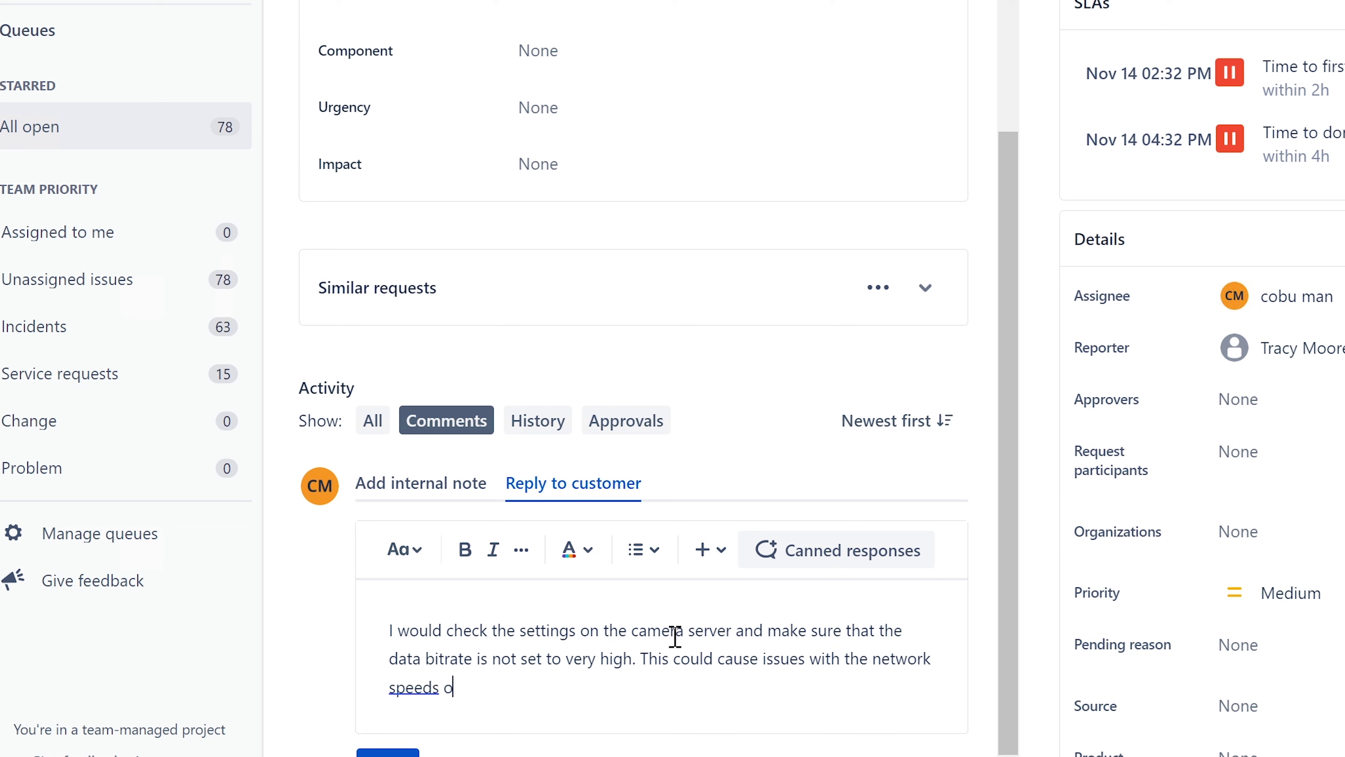
key("BackSpace")
type("if too much")
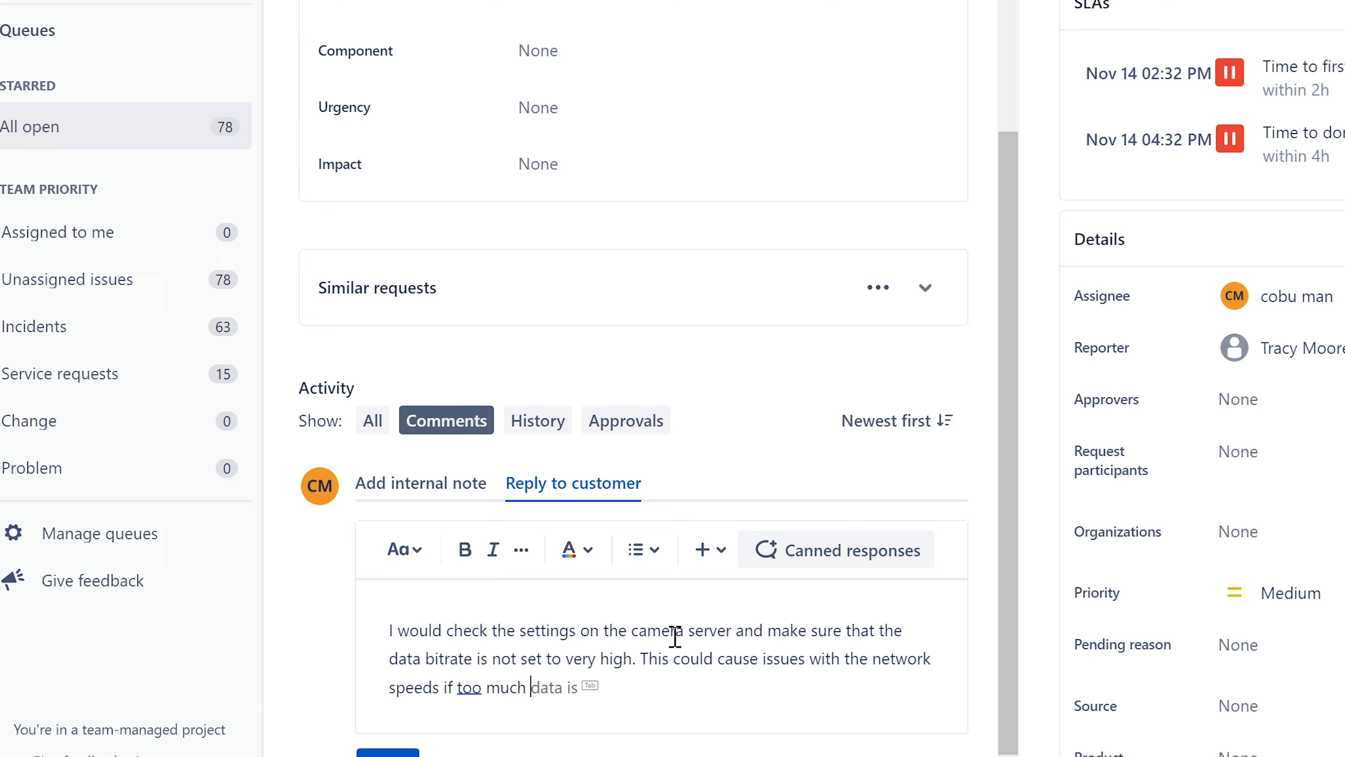
key("Tab")
type("being sent")
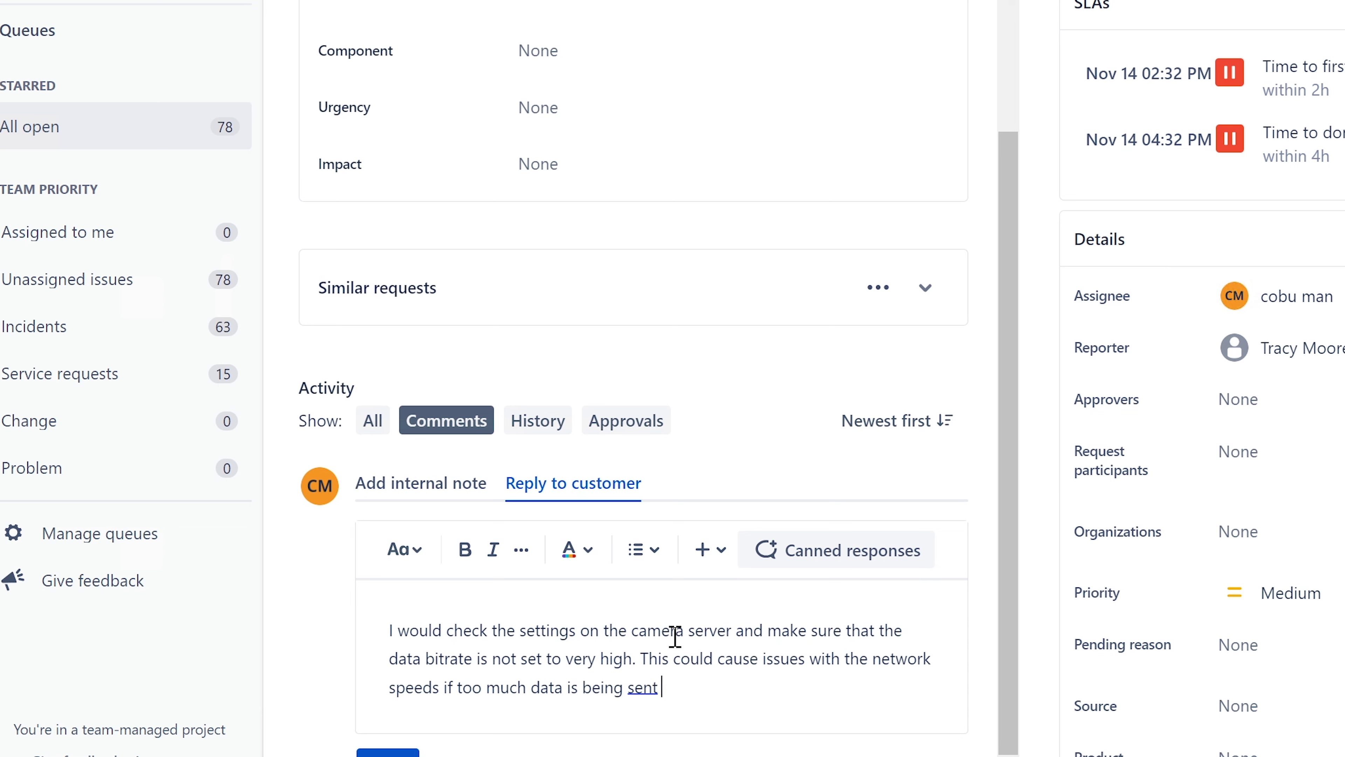
key("BackSpace")
type(".")
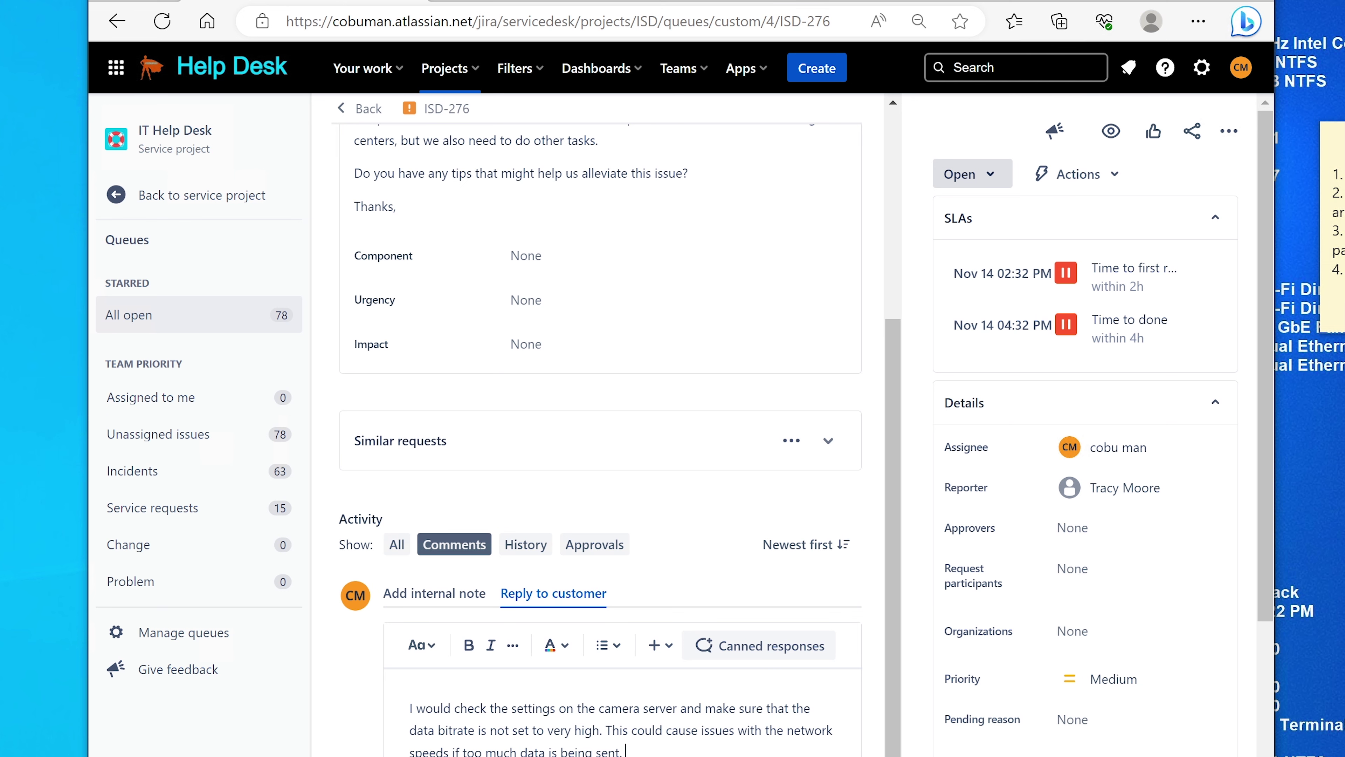
Scroll back up to ISD-276's description, then highlight and clear part of its second paragraph.
scroll(448, 543, "up", 6)
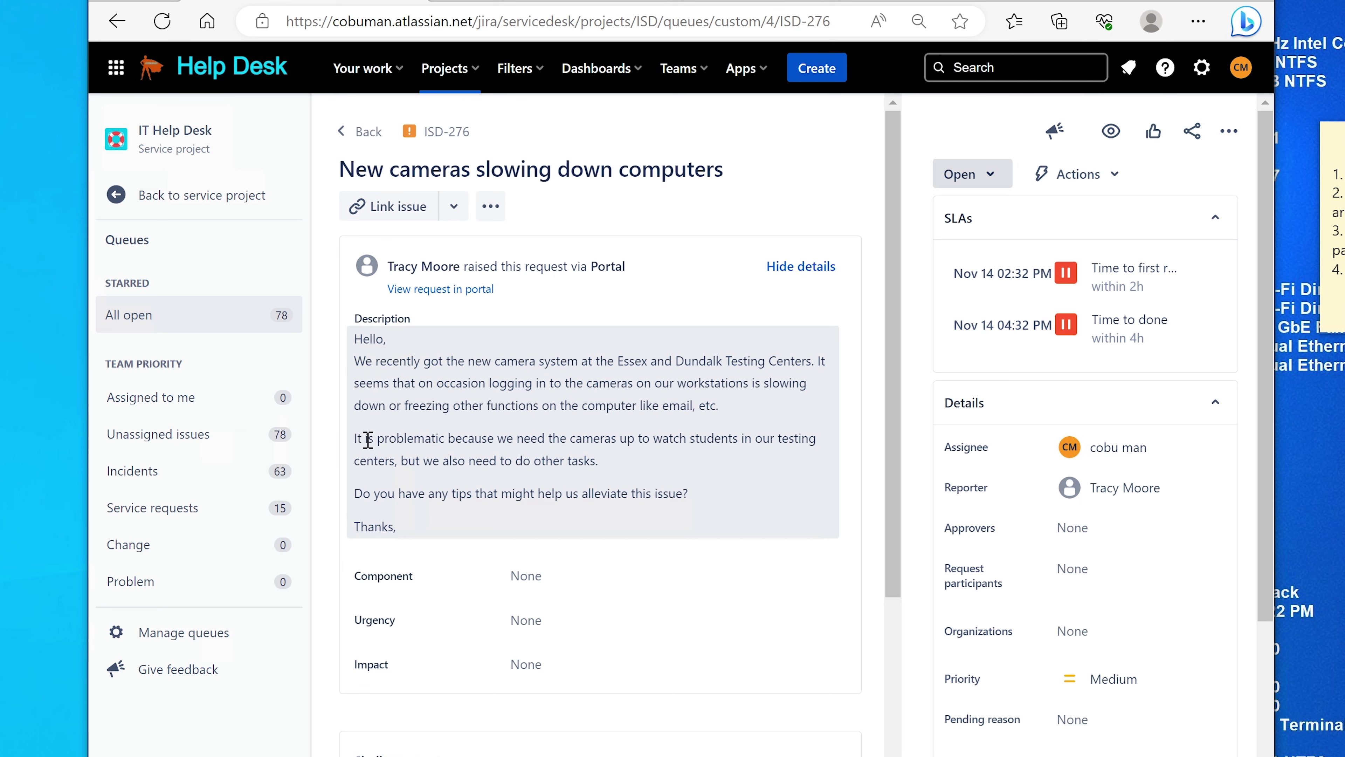
left_click_drag(368, 440, 639, 432)
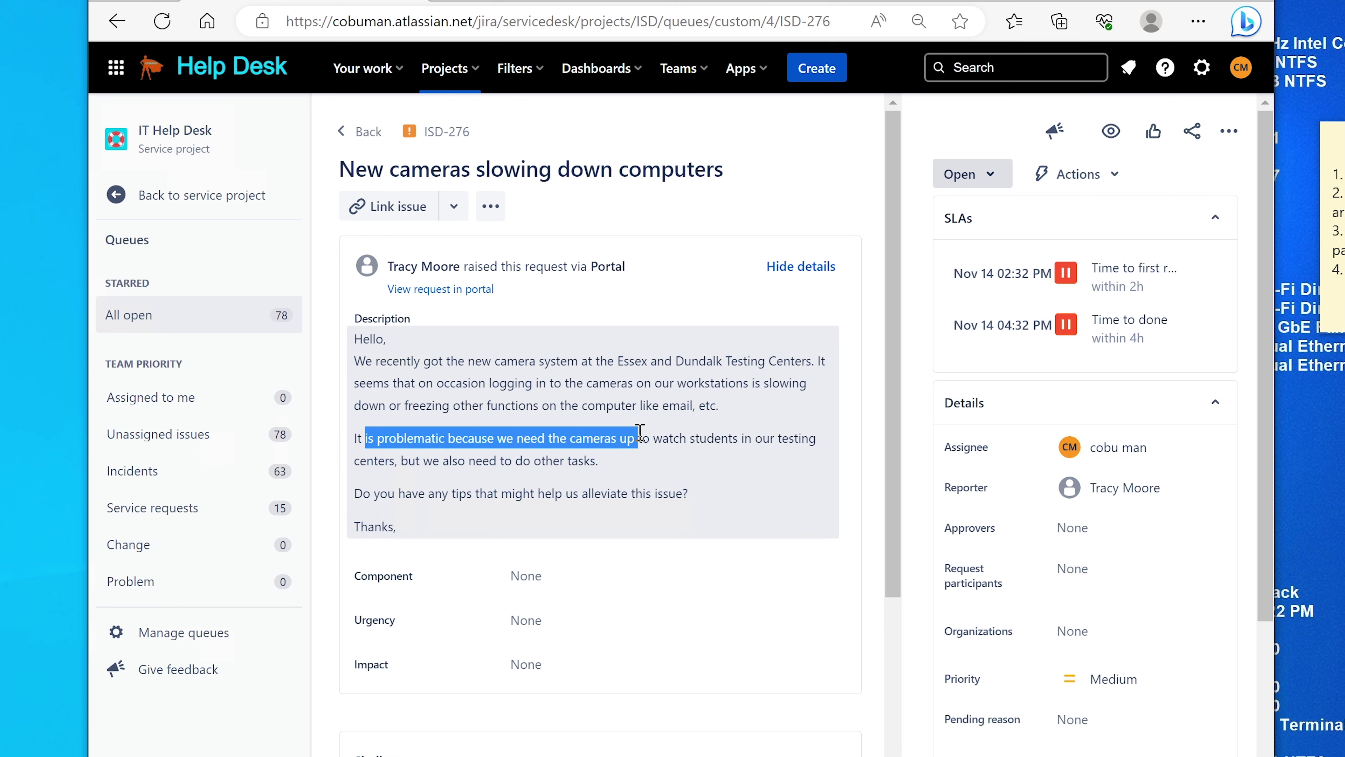
left_click(556, 439)
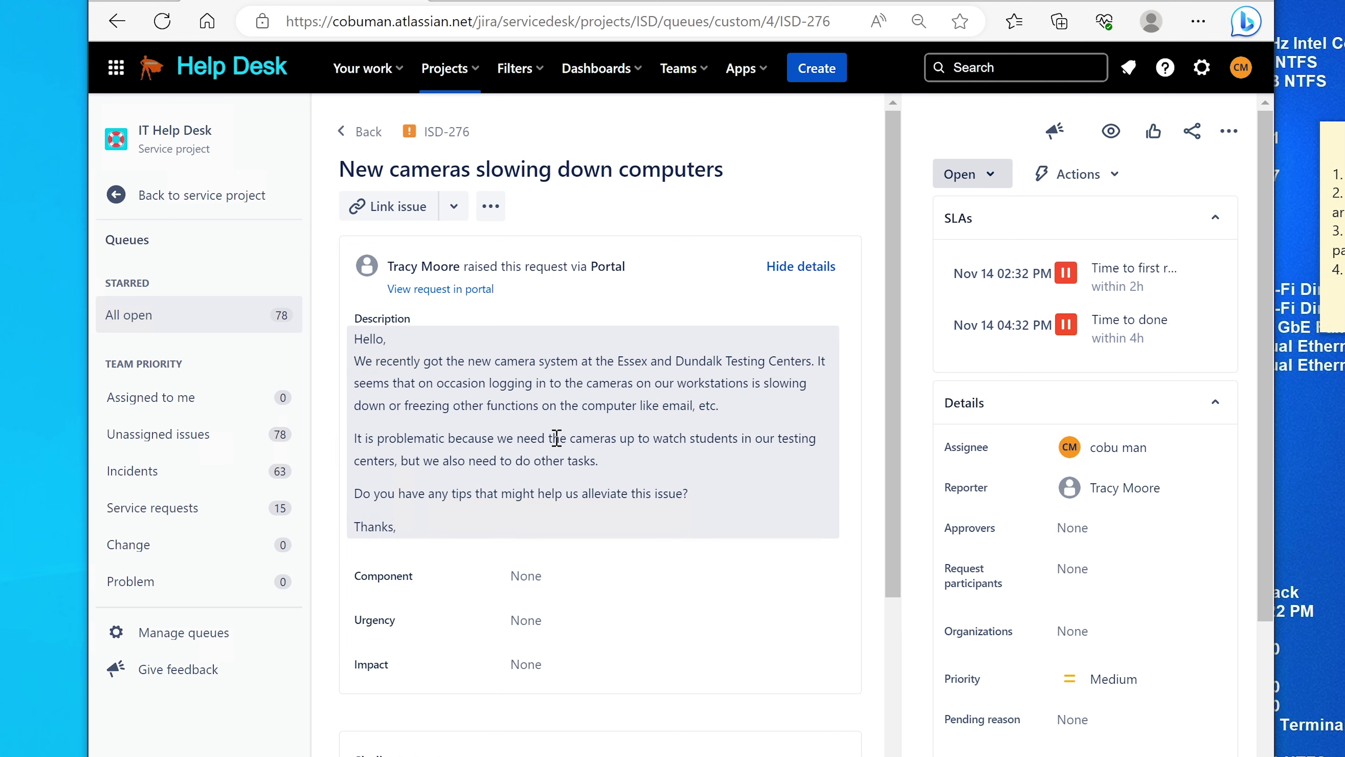
Search Google for 'youtube recommended bitrate for streaming'.
left_click(535, 3)
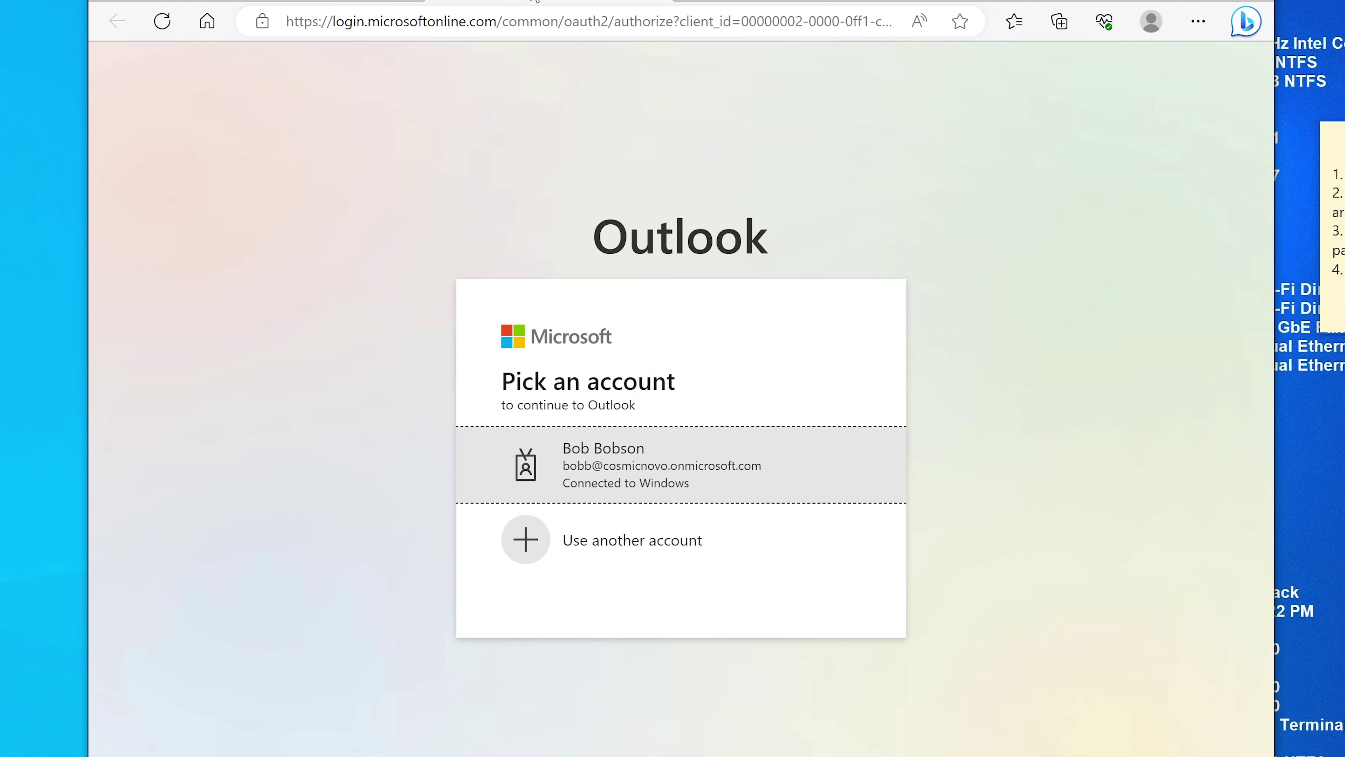
left_click(520, 26)
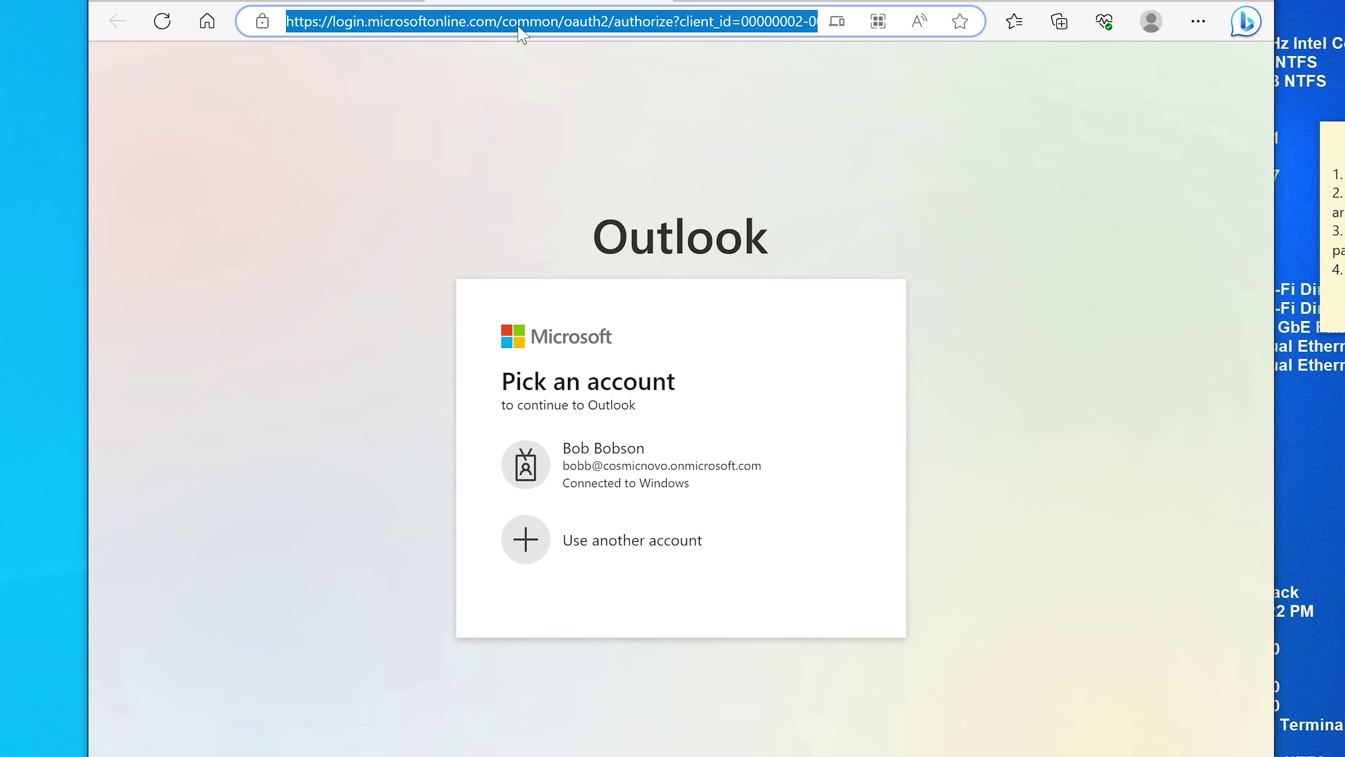
type("google.com")
key("Return")
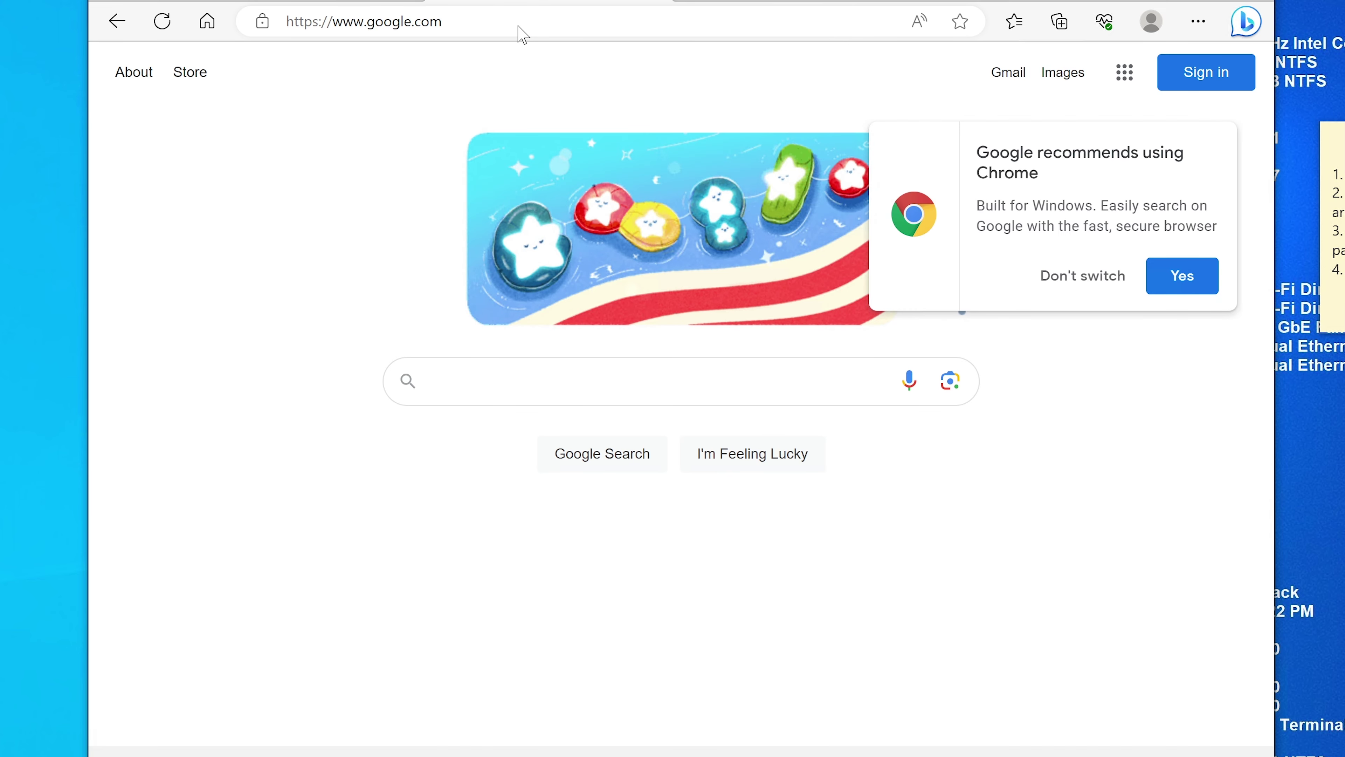
type("youtube recommended bitrate streaming")
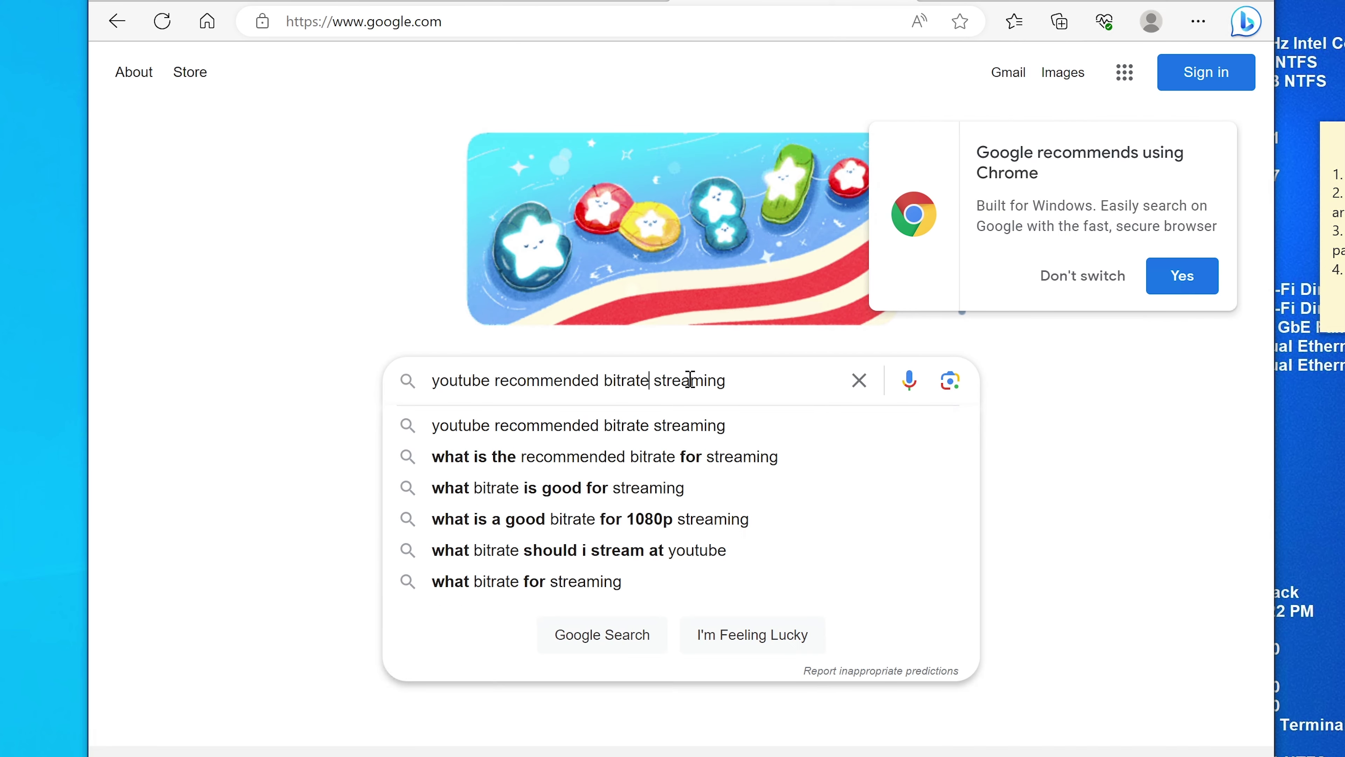
key("ctrl+Left")
type("for")
key("Return")
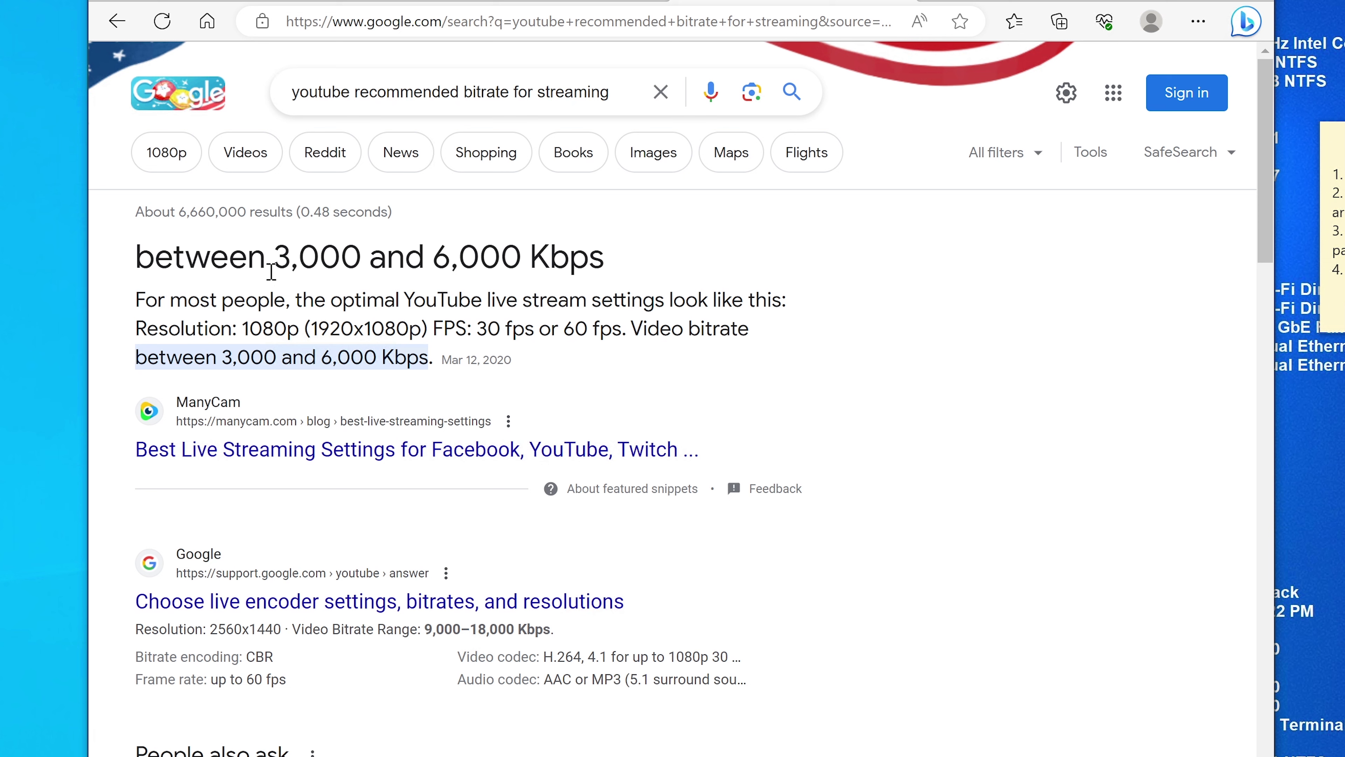
Highlight the recommended 3,000–6,000 Kbps range in Google's answer snippet.
left_click_drag(275, 261, 613, 259)
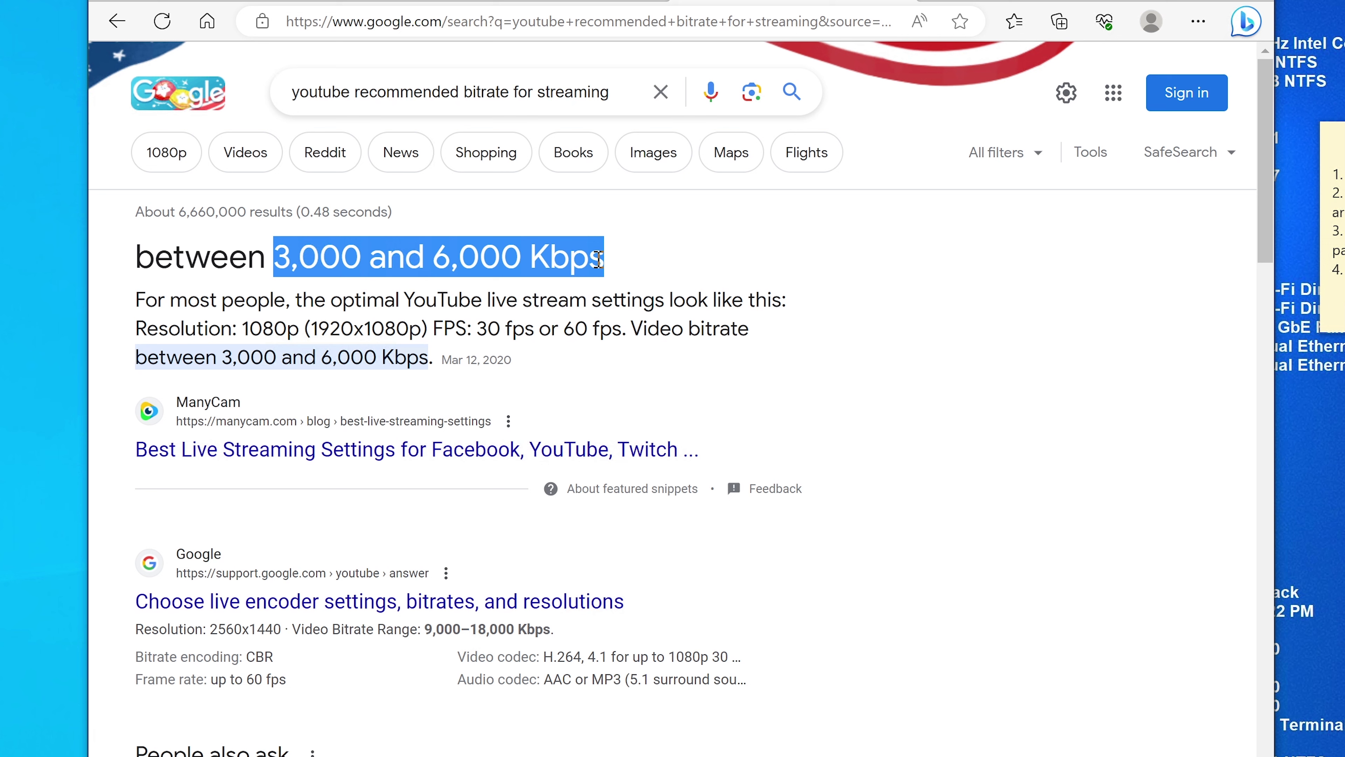
left_click_drag(598, 260, 522, 259)
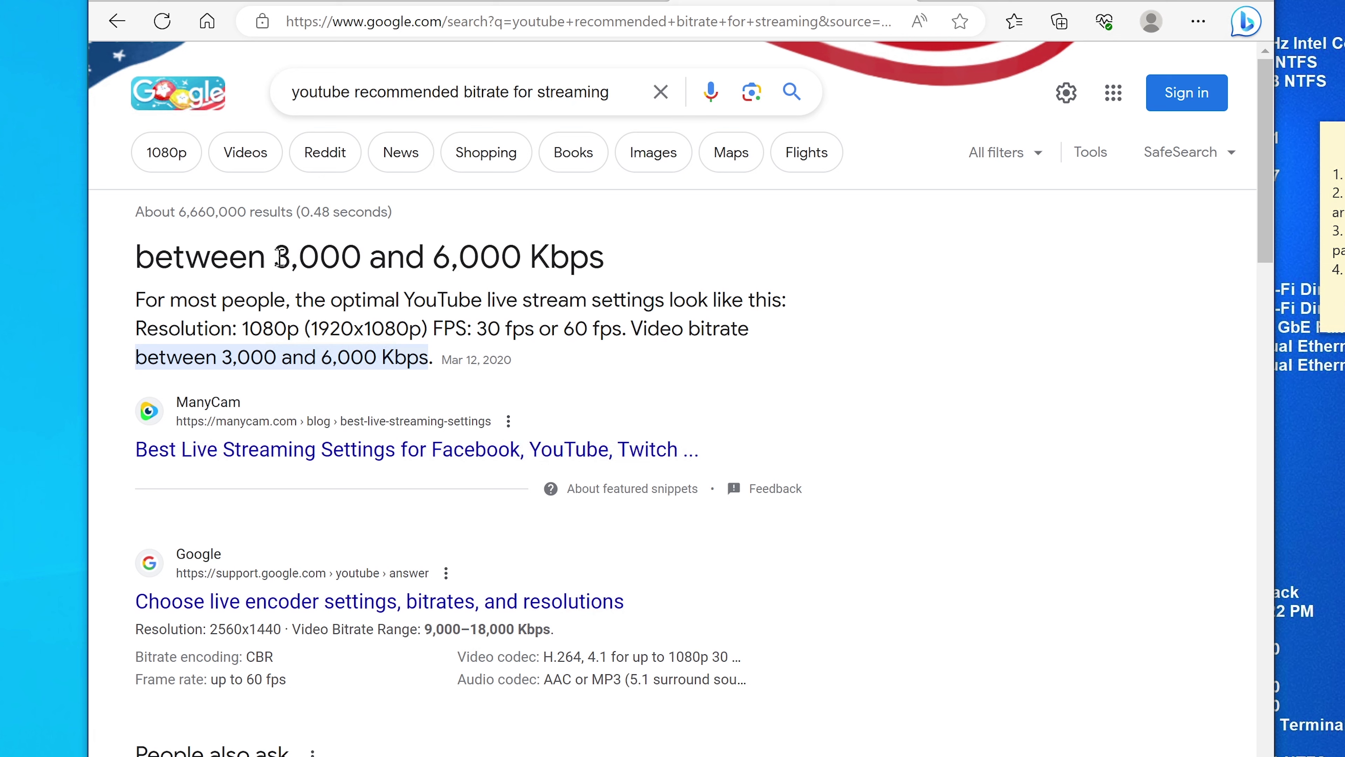
left_click_drag(275, 255, 438, 253)
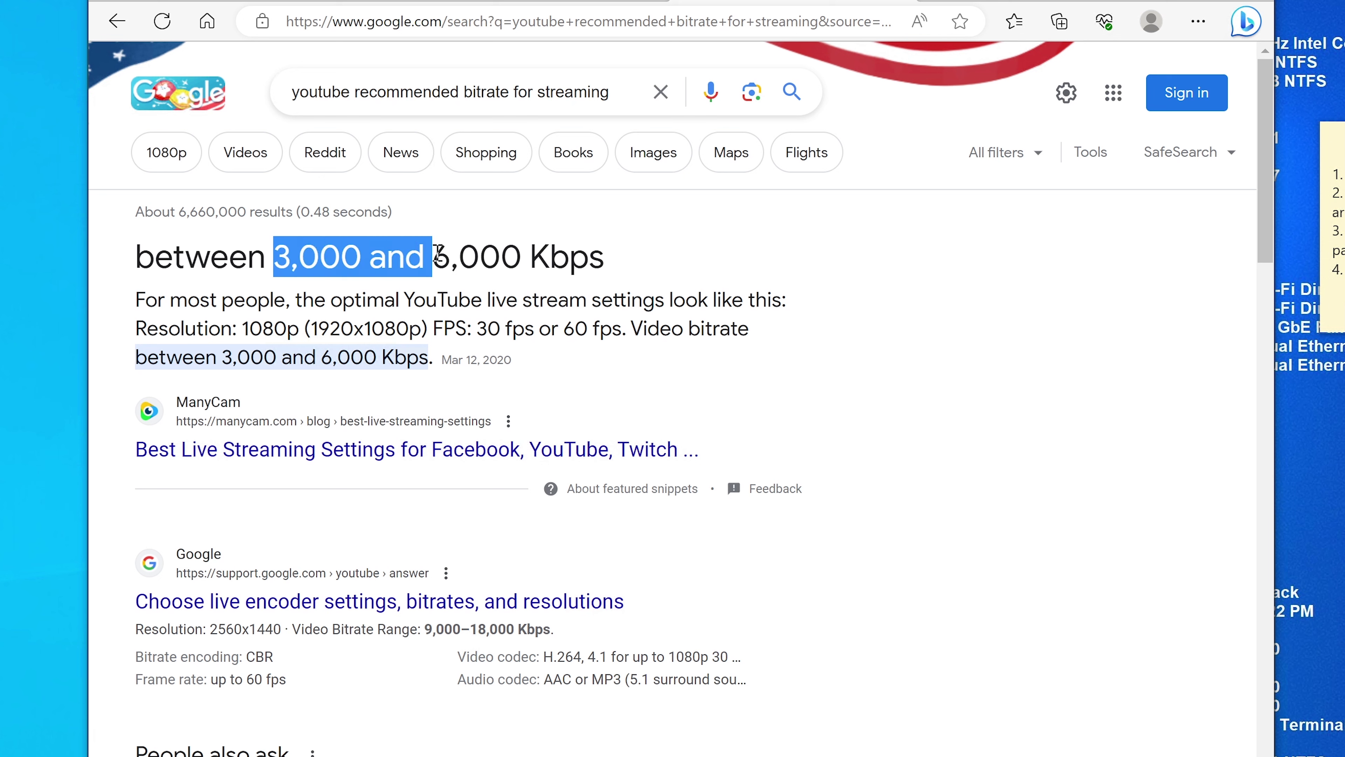
left_click(403, 257)
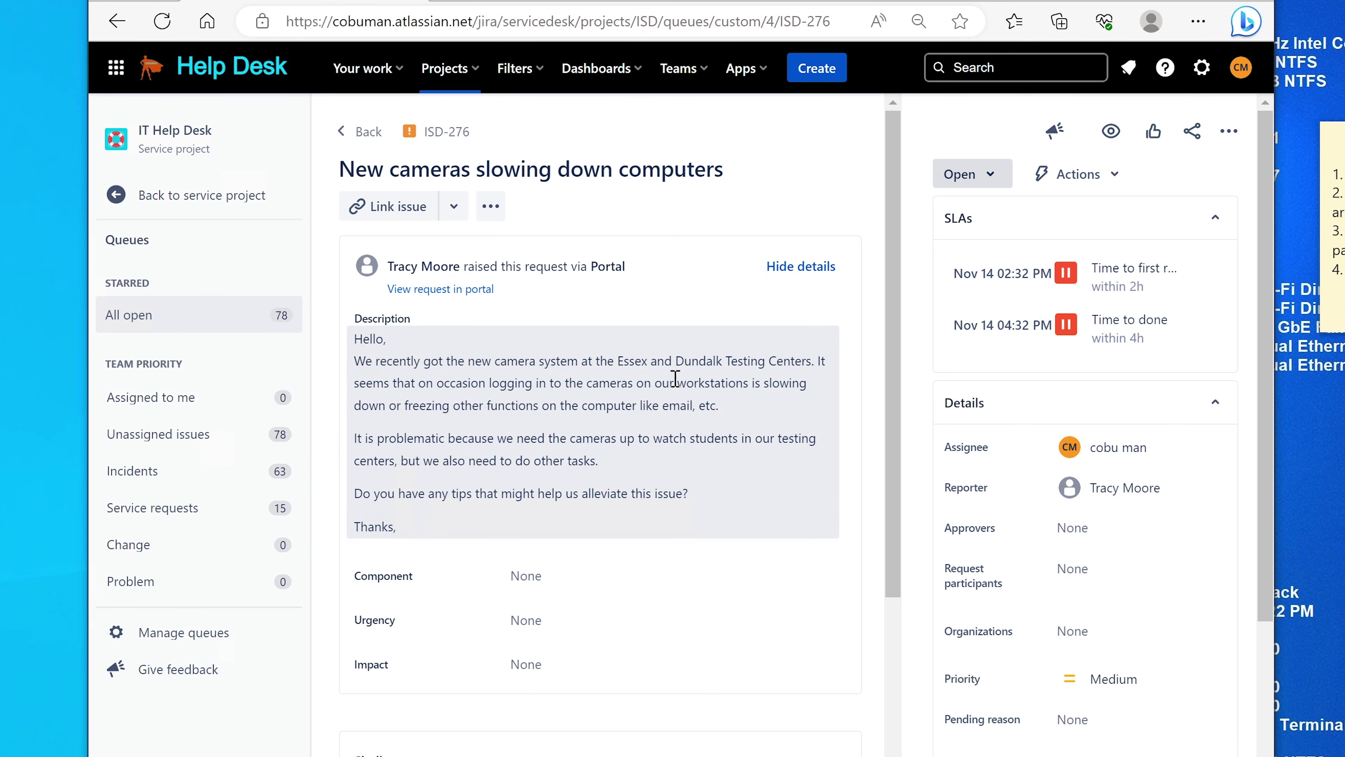
Highlight and clear text in ISD-276's description, then scroll down to the drafted bitrate reply.
left_click_drag(675, 379, 748, 387)
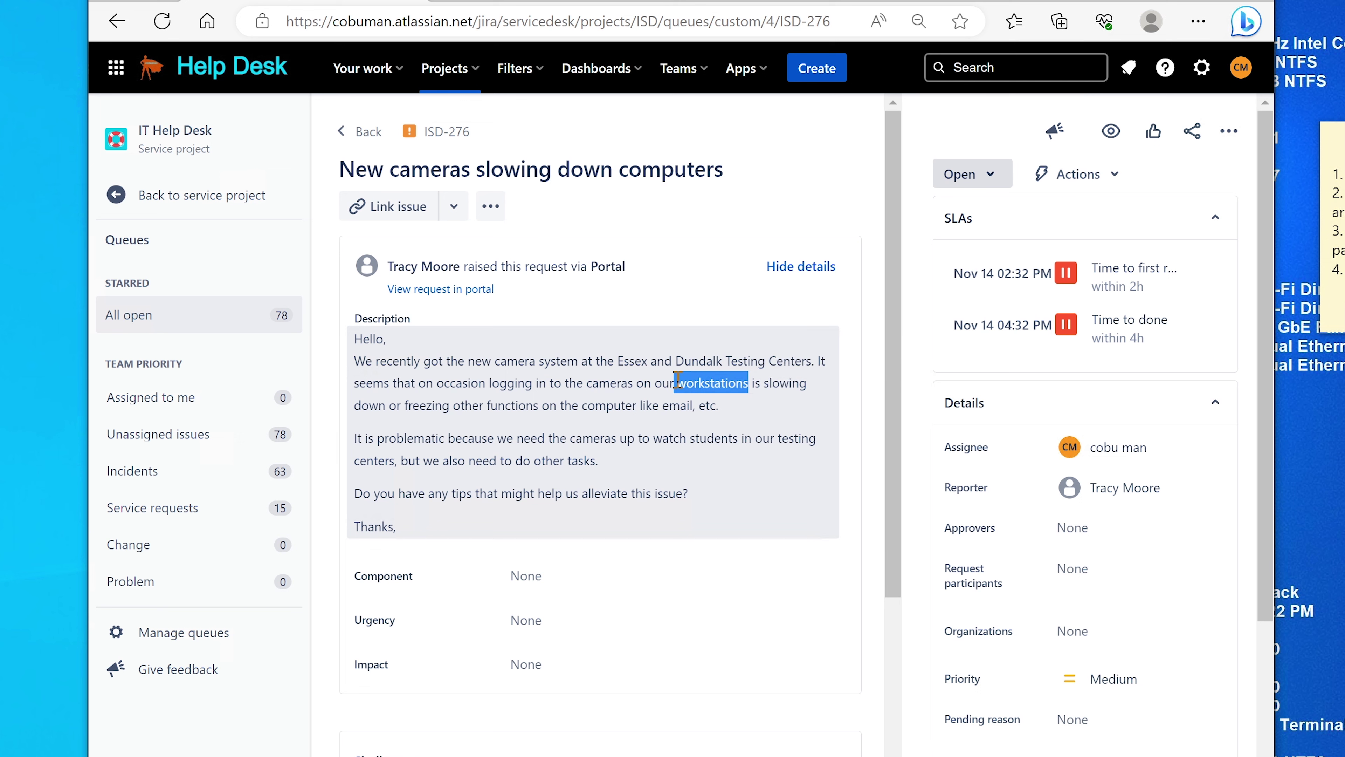
left_click(678, 380)
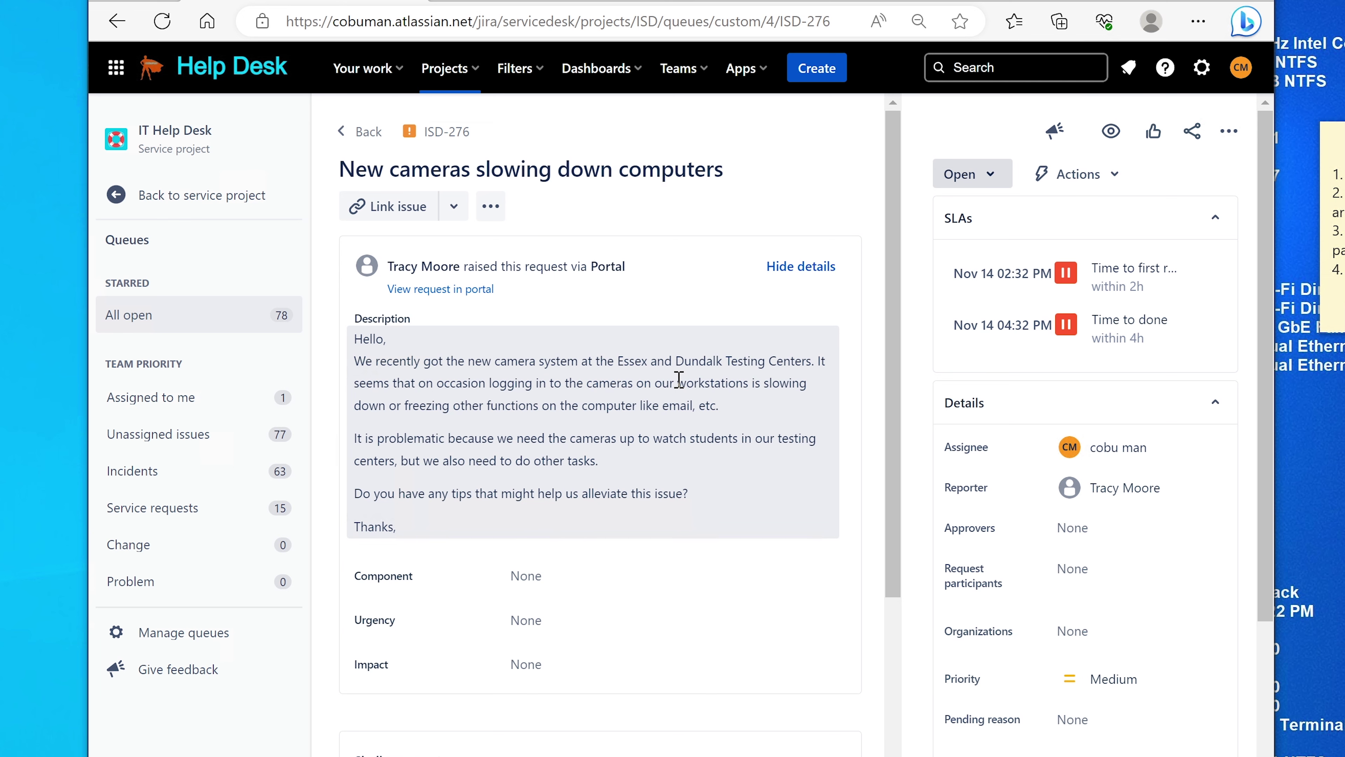
scroll(679, 380, "down", 5)
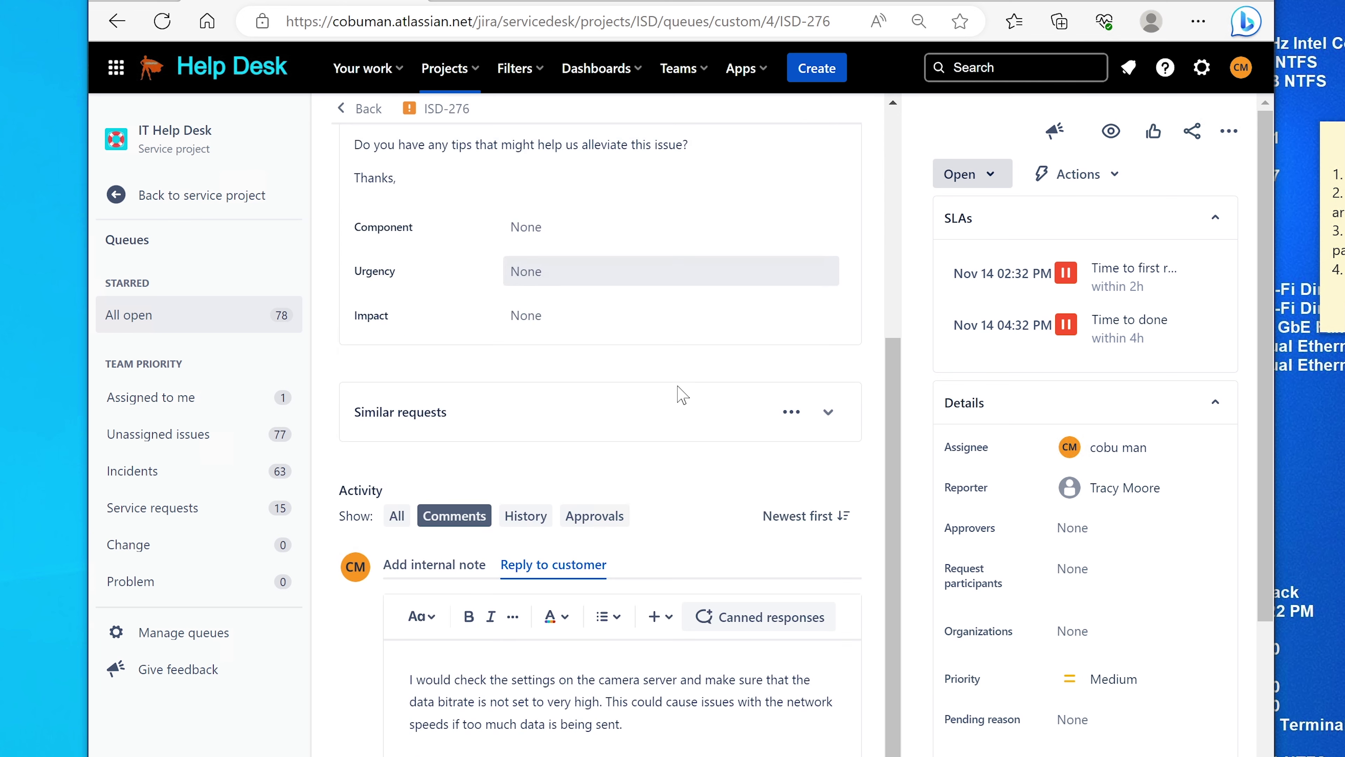
Save the bitrate reply on ISD-276 and go back to the open requests queue.
key("ctrl+Return")
key("alt+Left")
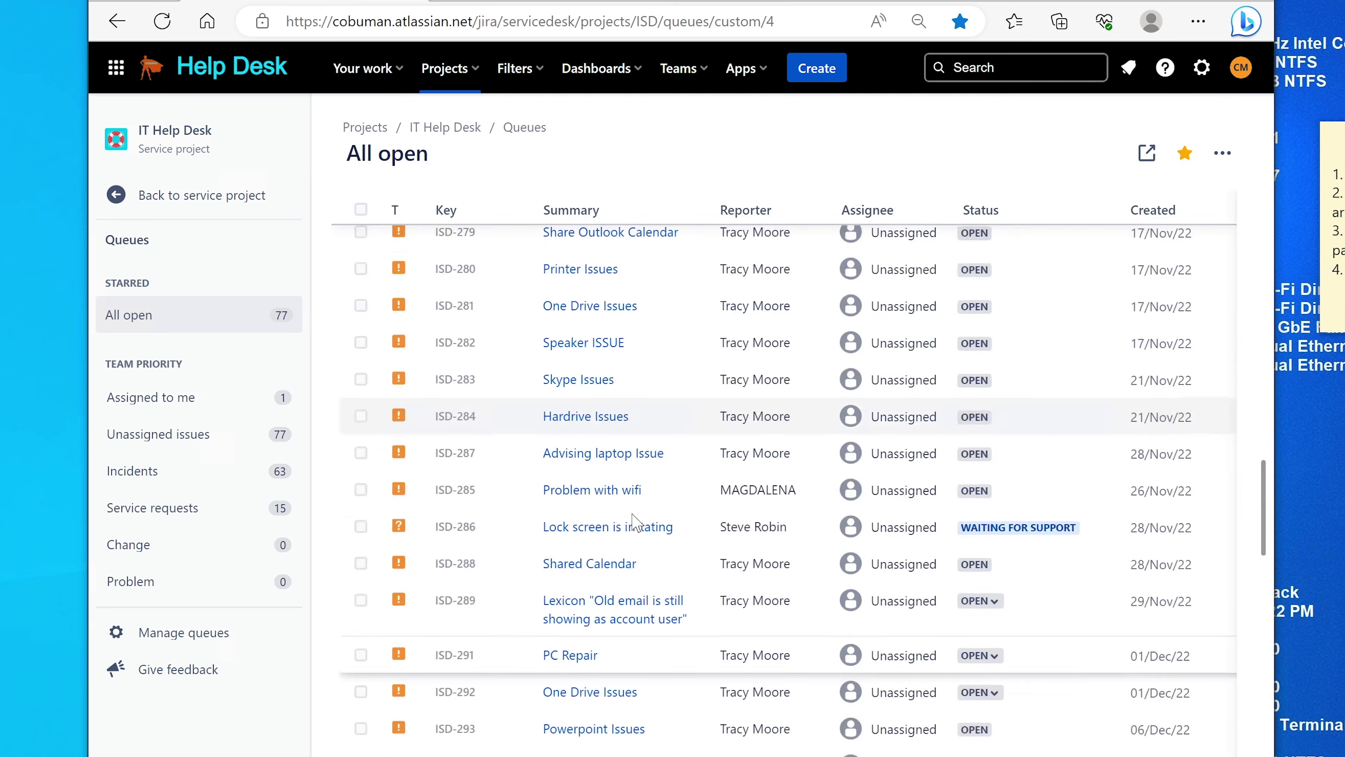
scroll(635, 522, "down", 10)
scroll(635, 522, "down", 2)
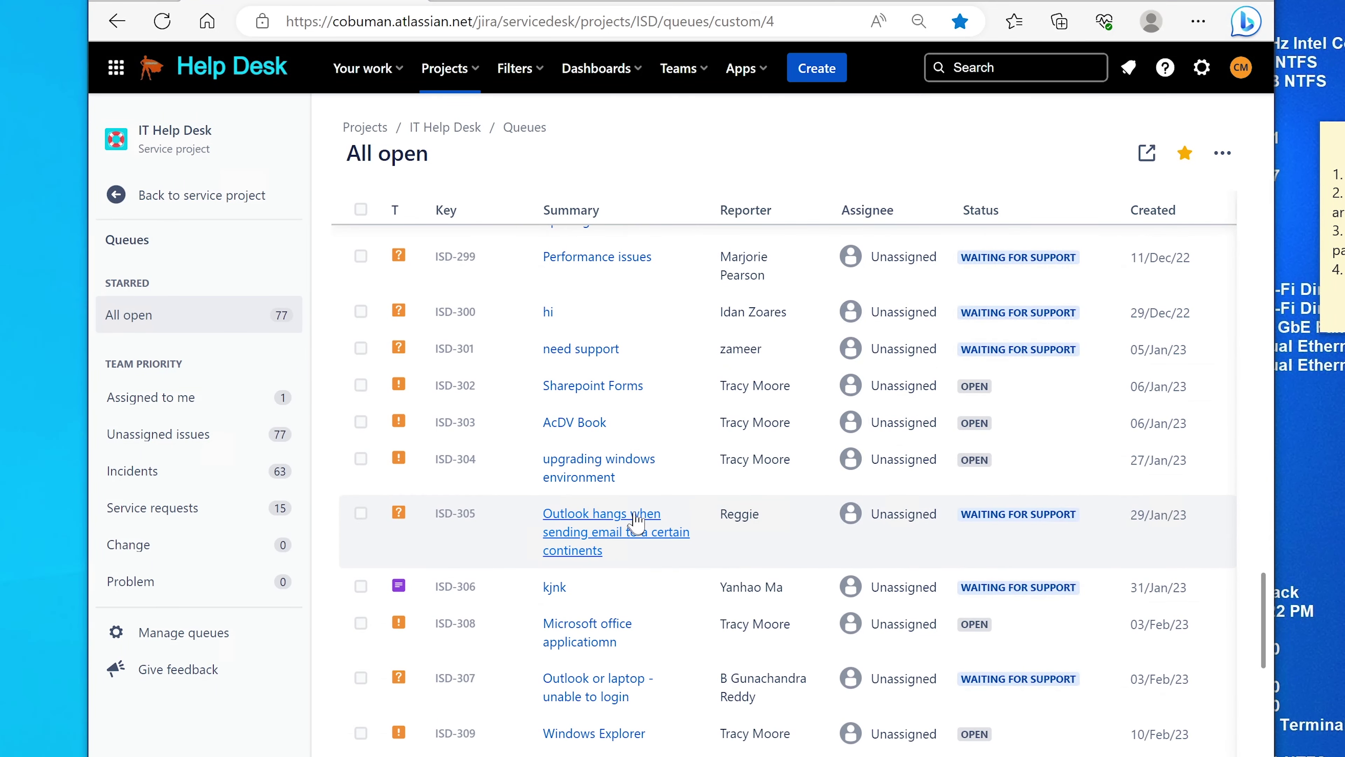
Open ISD-326 'intermittent shutdown and black box', assign it to yourself, and read its title and description.
left_click(573, 421)
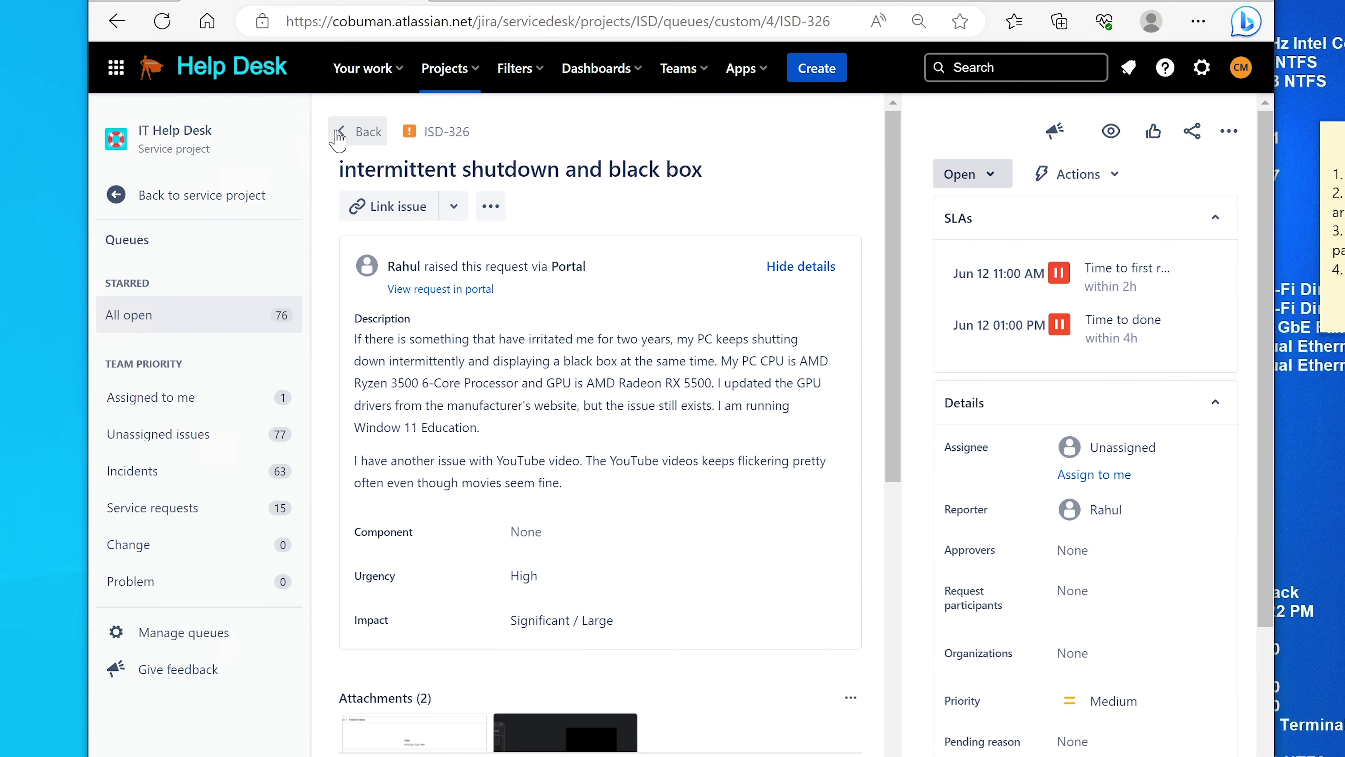
left_click(1125, 475)
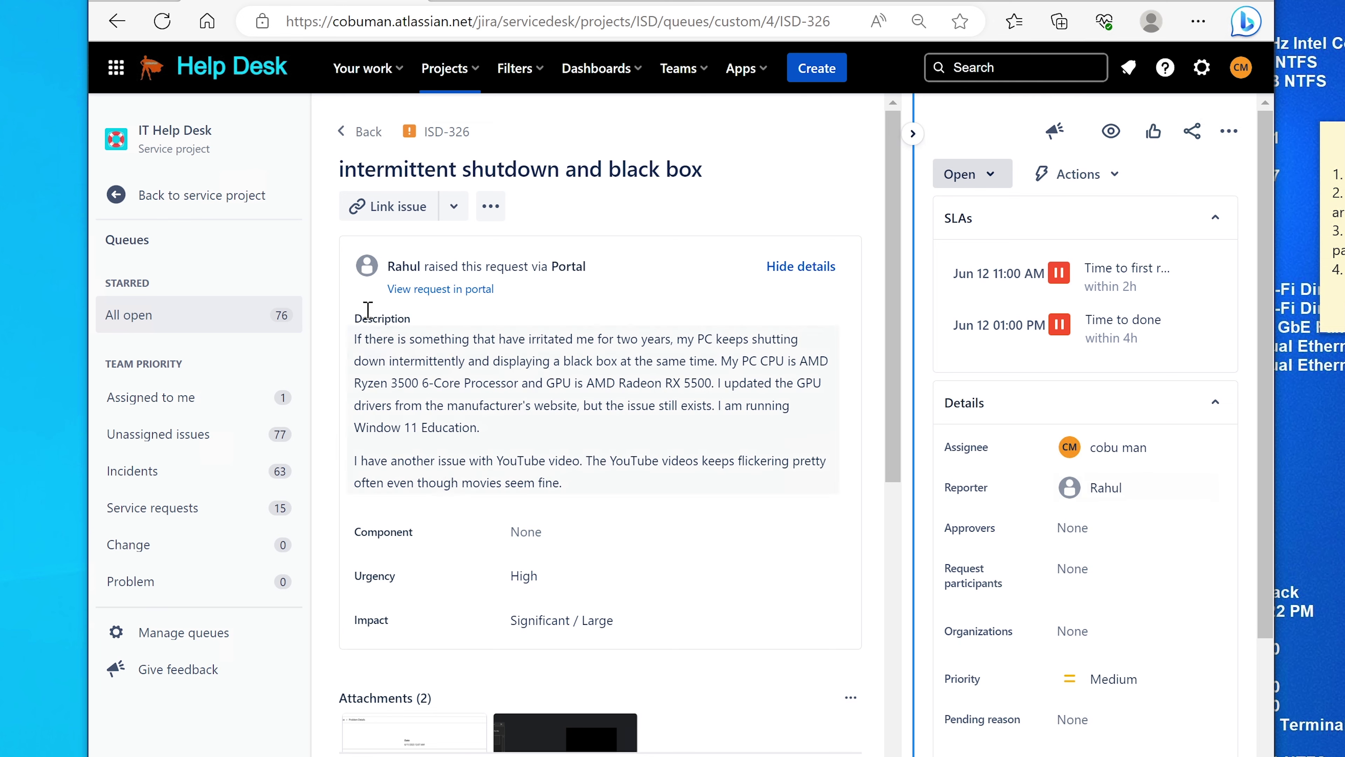
left_click_drag(338, 170, 730, 181)
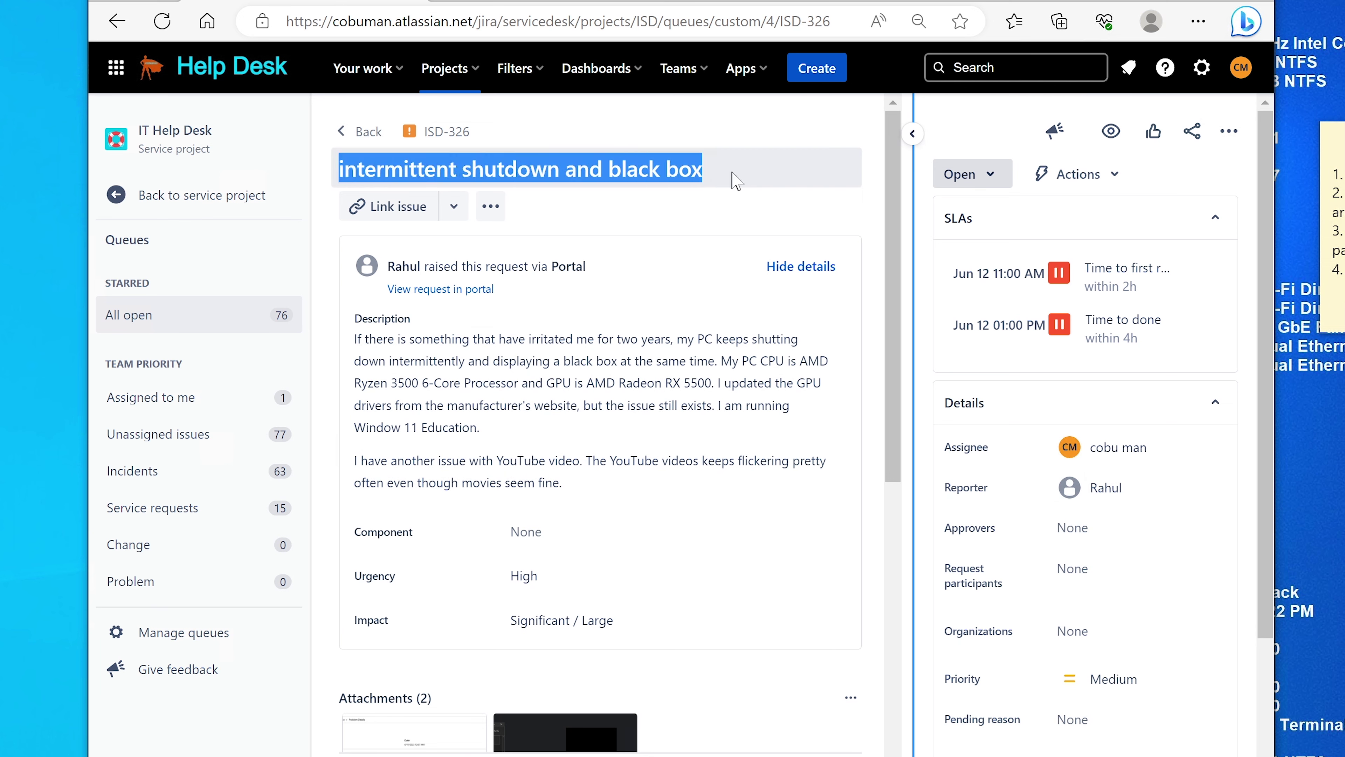
left_click_drag(353, 339, 729, 360)
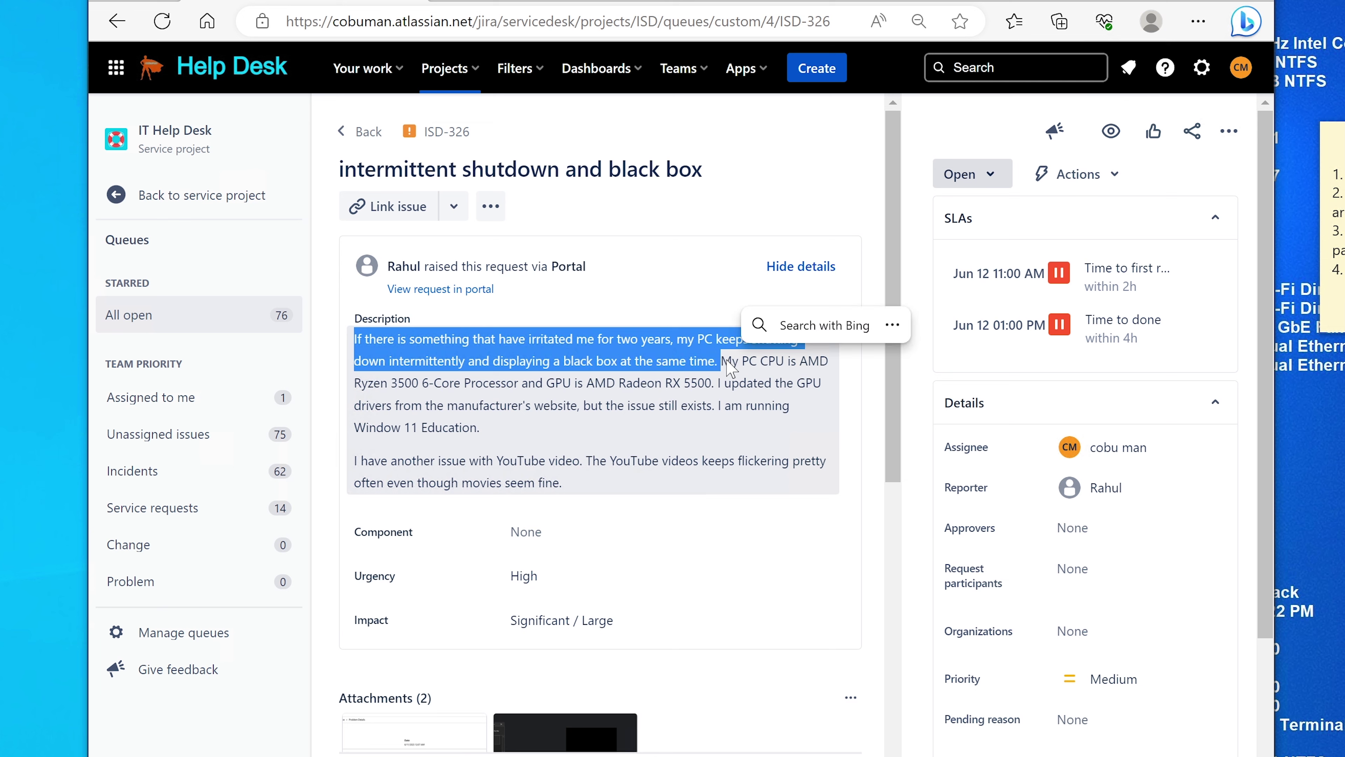
Read ISD-326's description, highlighting the processor, RX 5500 graphics model and YouTube flickering paragraph.
left_click(768, 359)
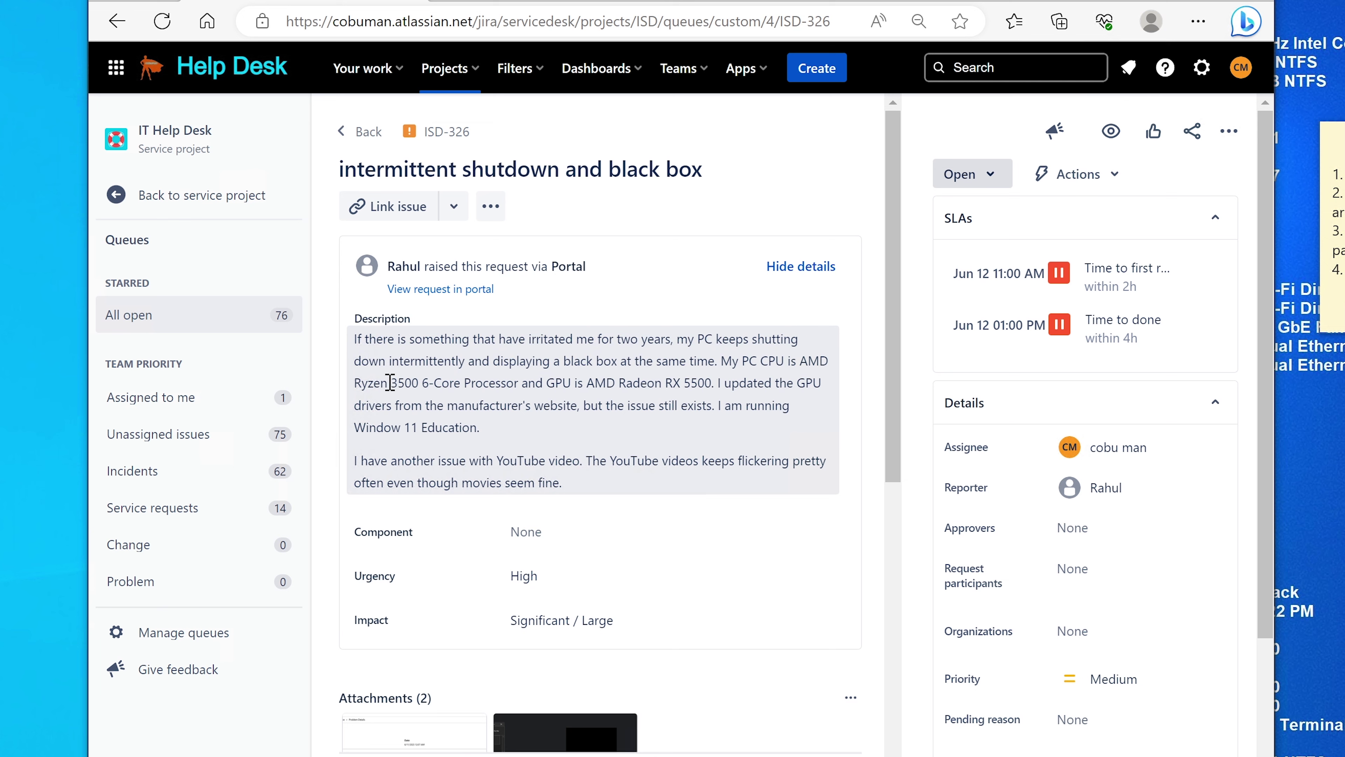
left_click_drag(389, 383, 516, 383)
left_click(673, 381)
left_click_drag(662, 382, 612, 430)
left_click(720, 388)
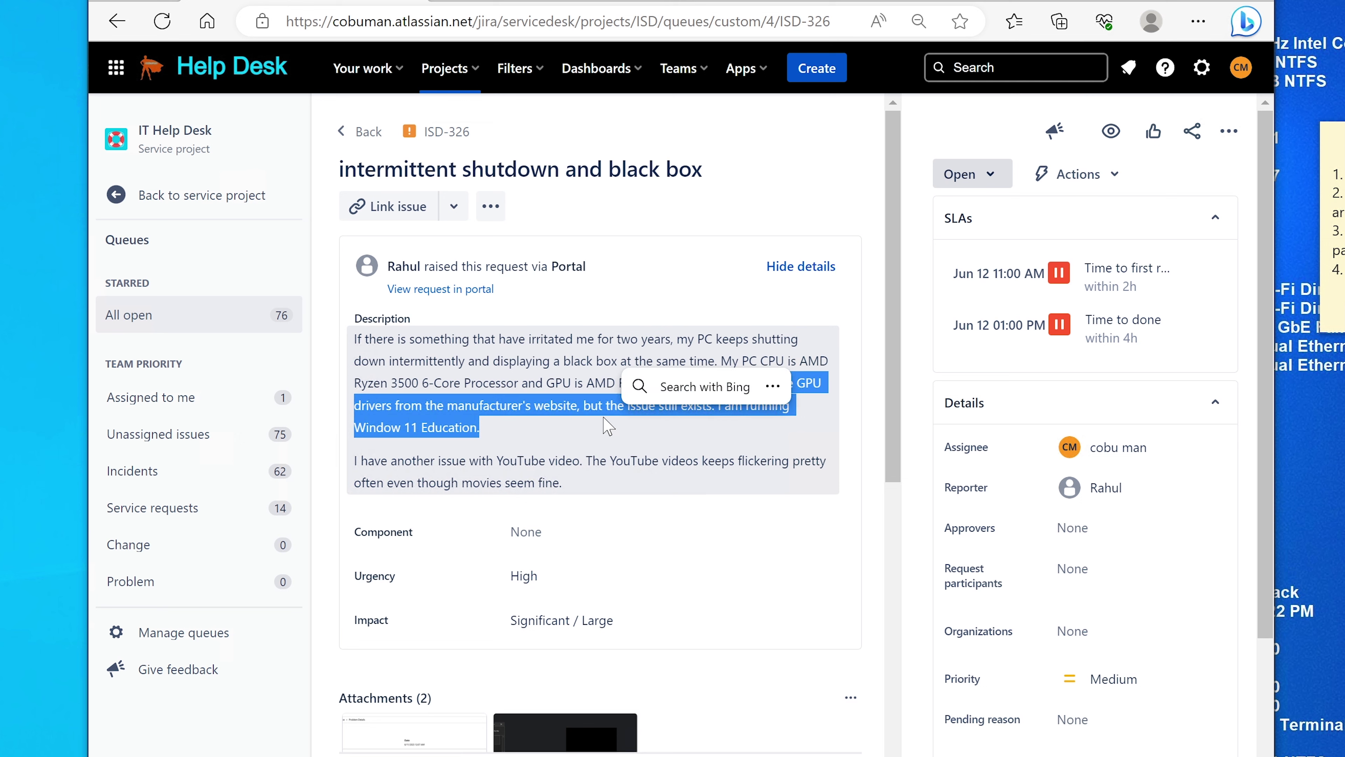
left_click(490, 408)
left_click_drag(354, 461, 606, 482)
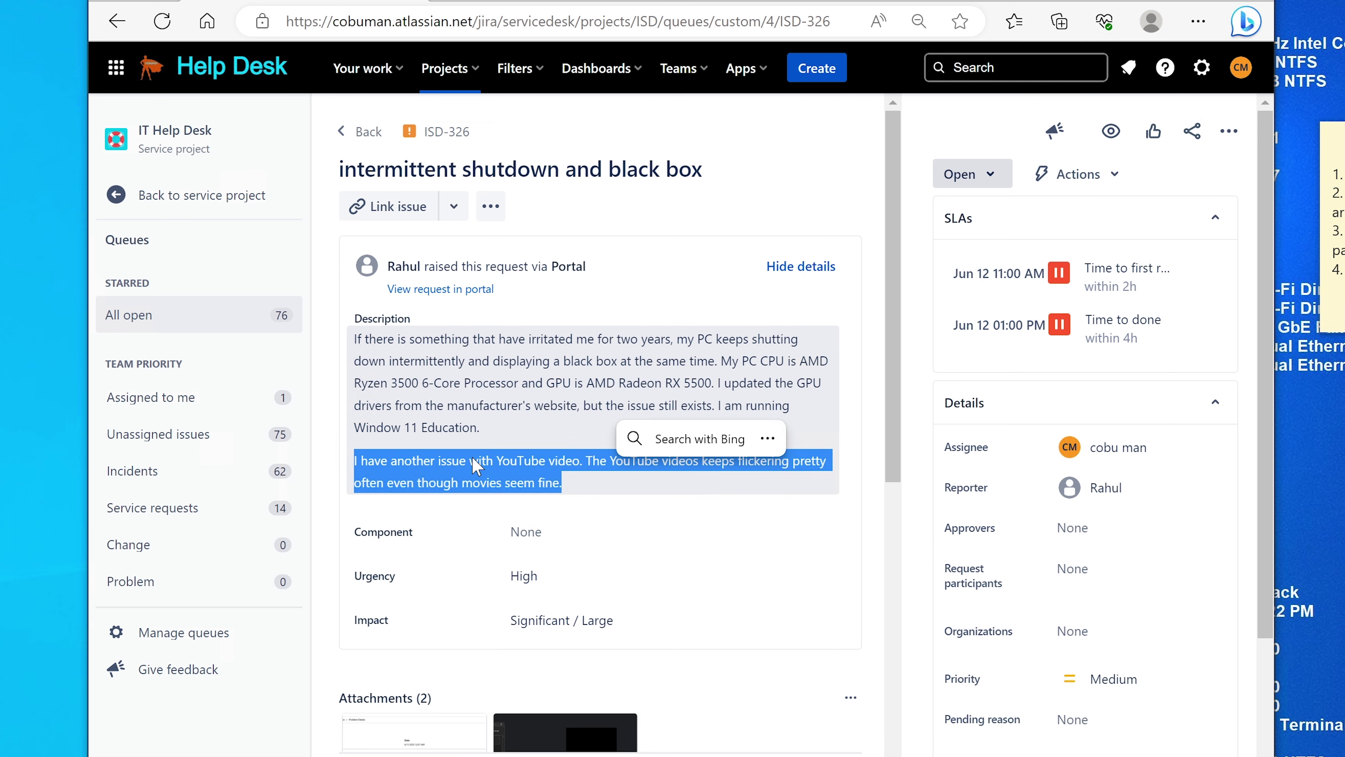
Open the af.png attachment showing the LiveKernelEvent 141 hardware error.
scroll(474, 458, "down", 4)
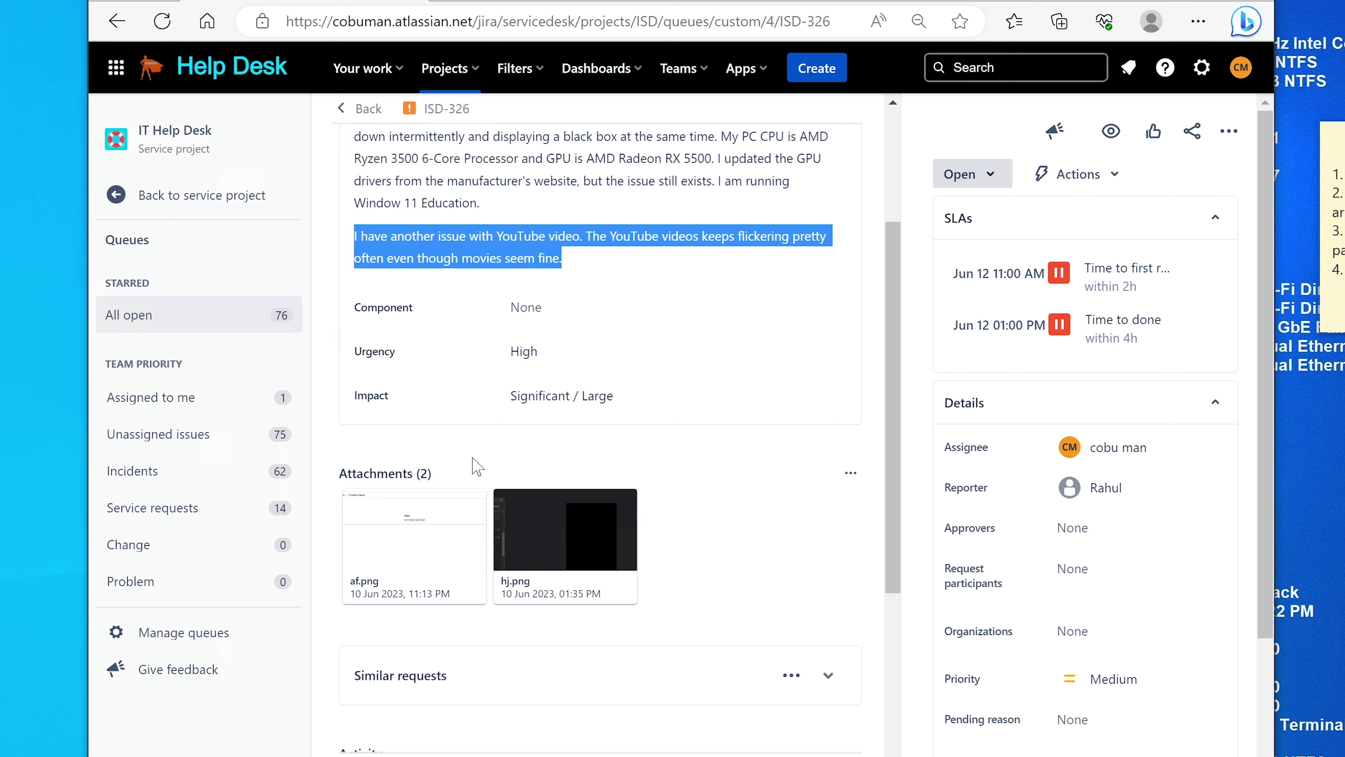
left_click(470, 256)
left_click(398, 543)
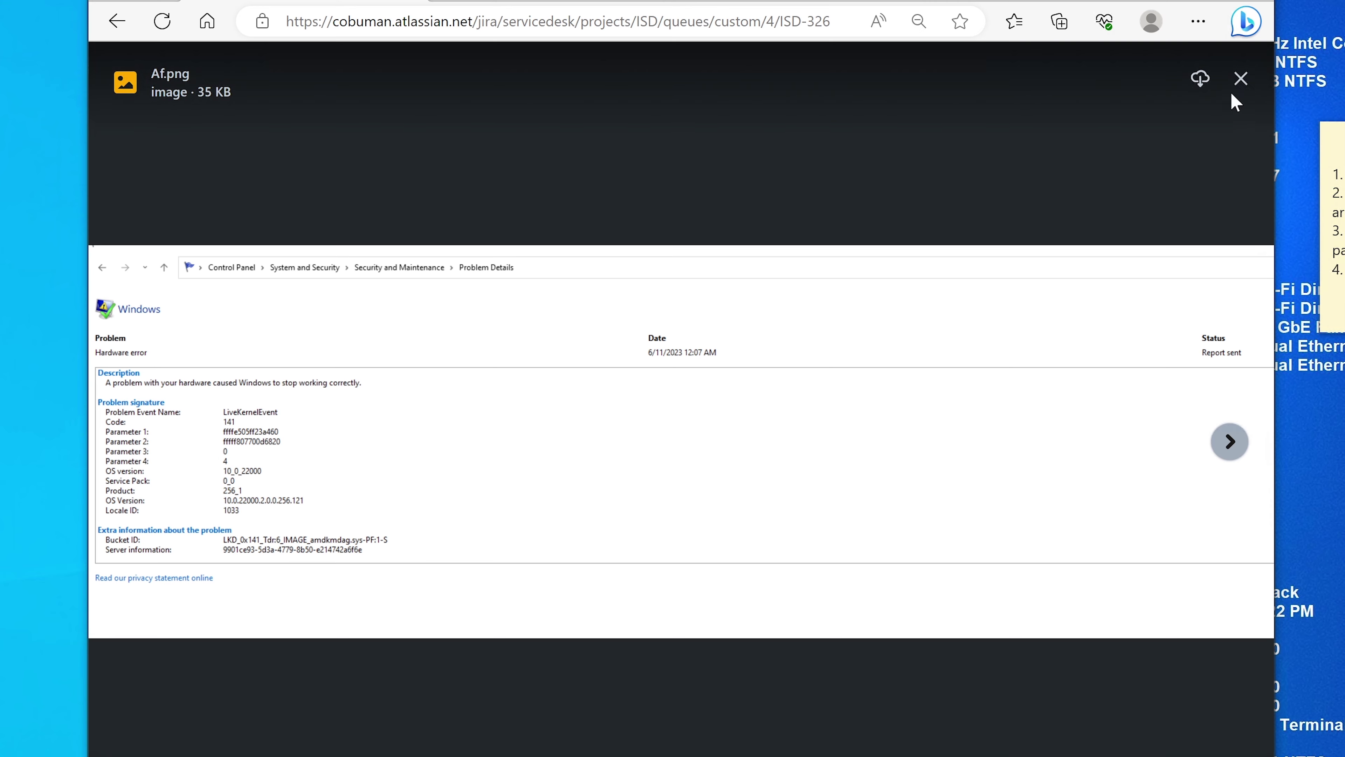
Close af.png, view the hj.png AMD Bug Report Tool screenshot, then select Google's existing search query.
left_click(1240, 79)
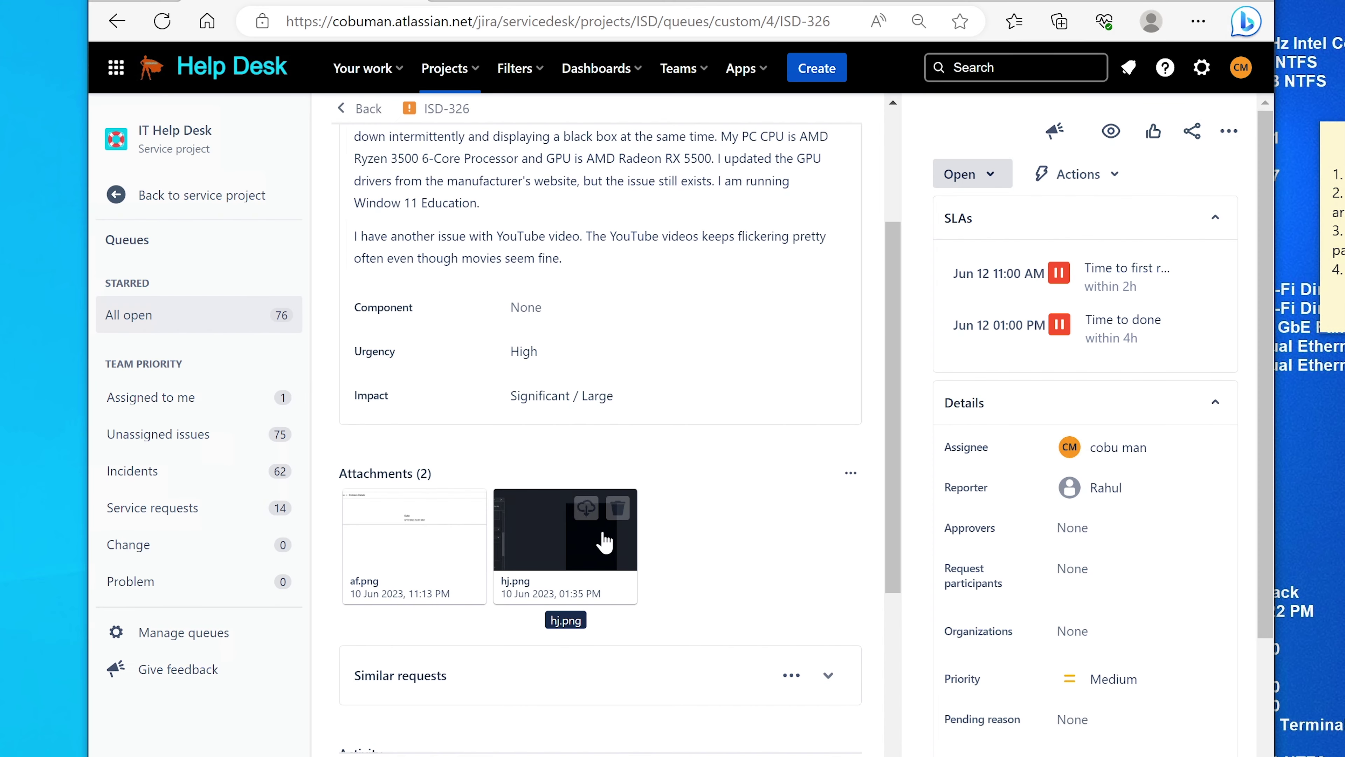
left_click(590, 526)
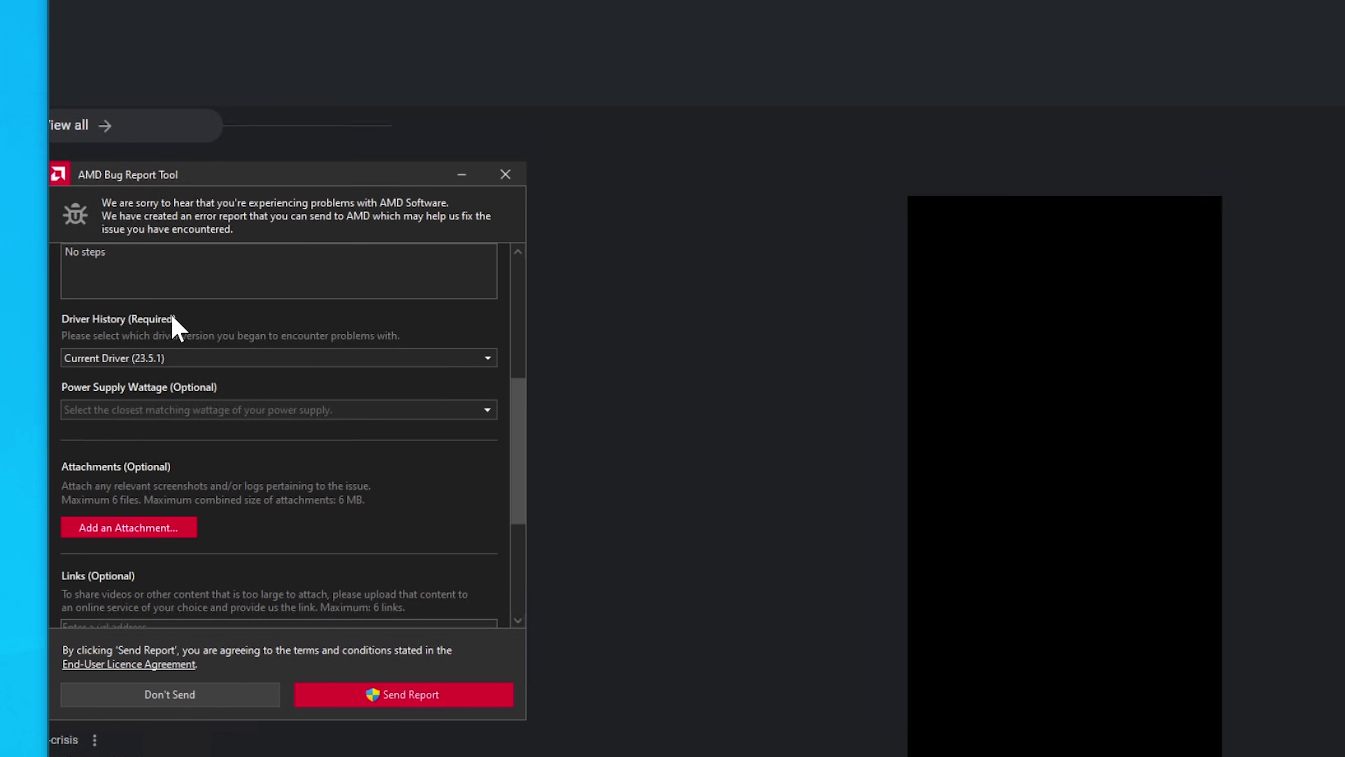
key("Escape")
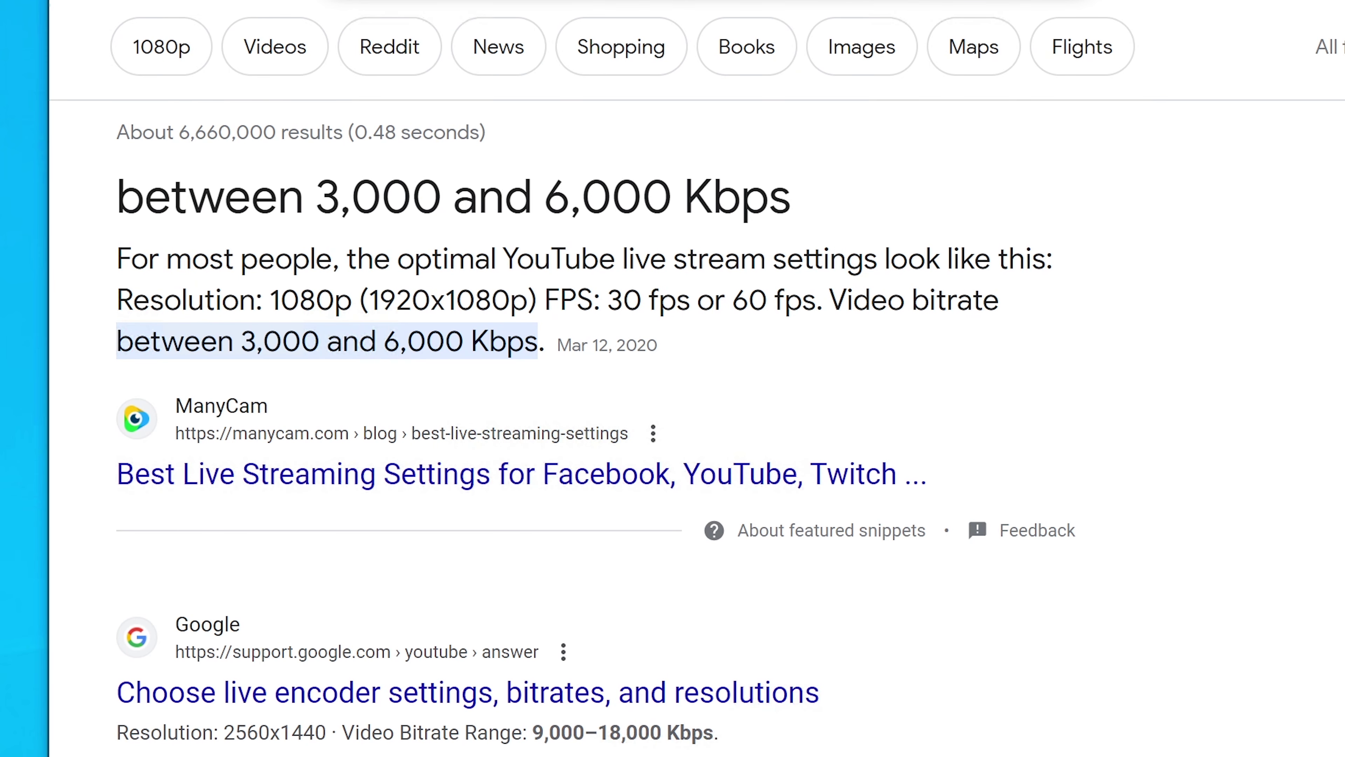
triple_click(503, 97)
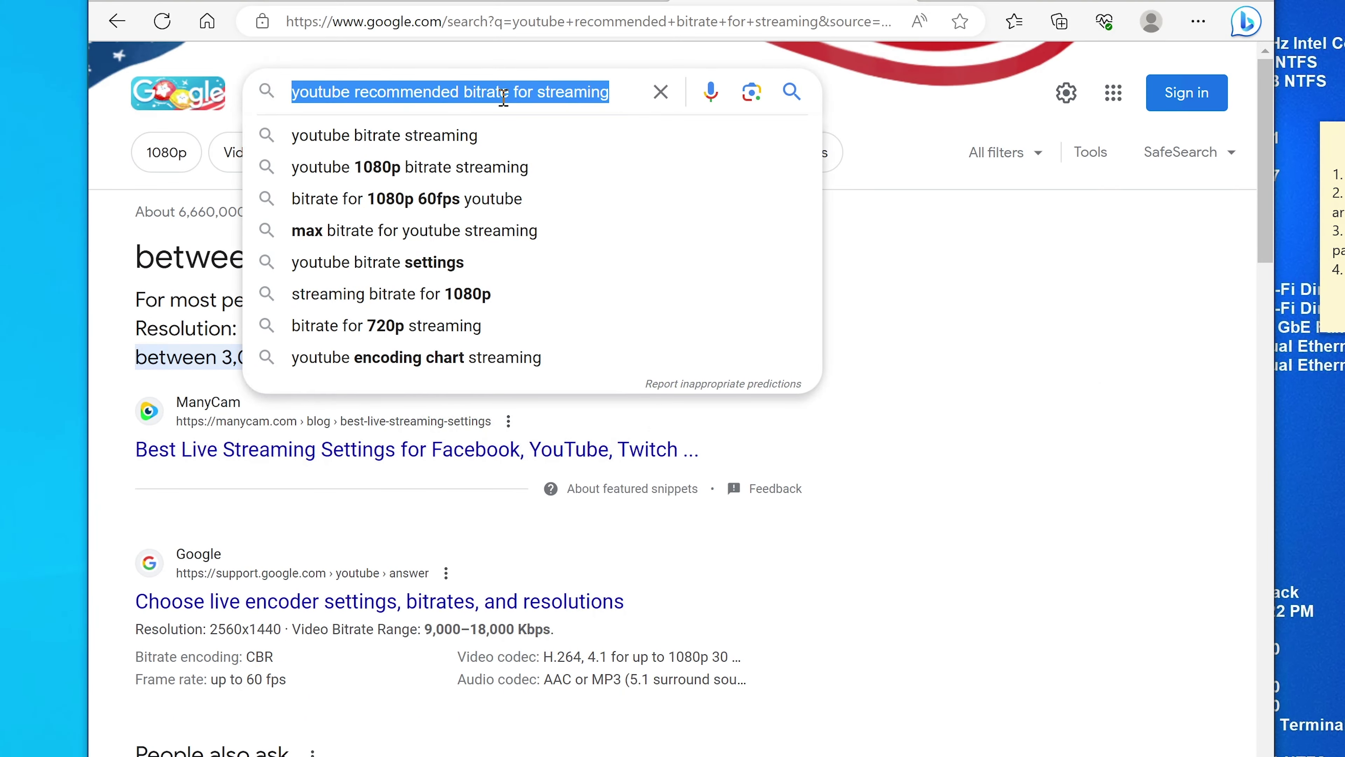
Copy 'AMD Radeon RX 5500' from ISD-326's description.
type("rx")
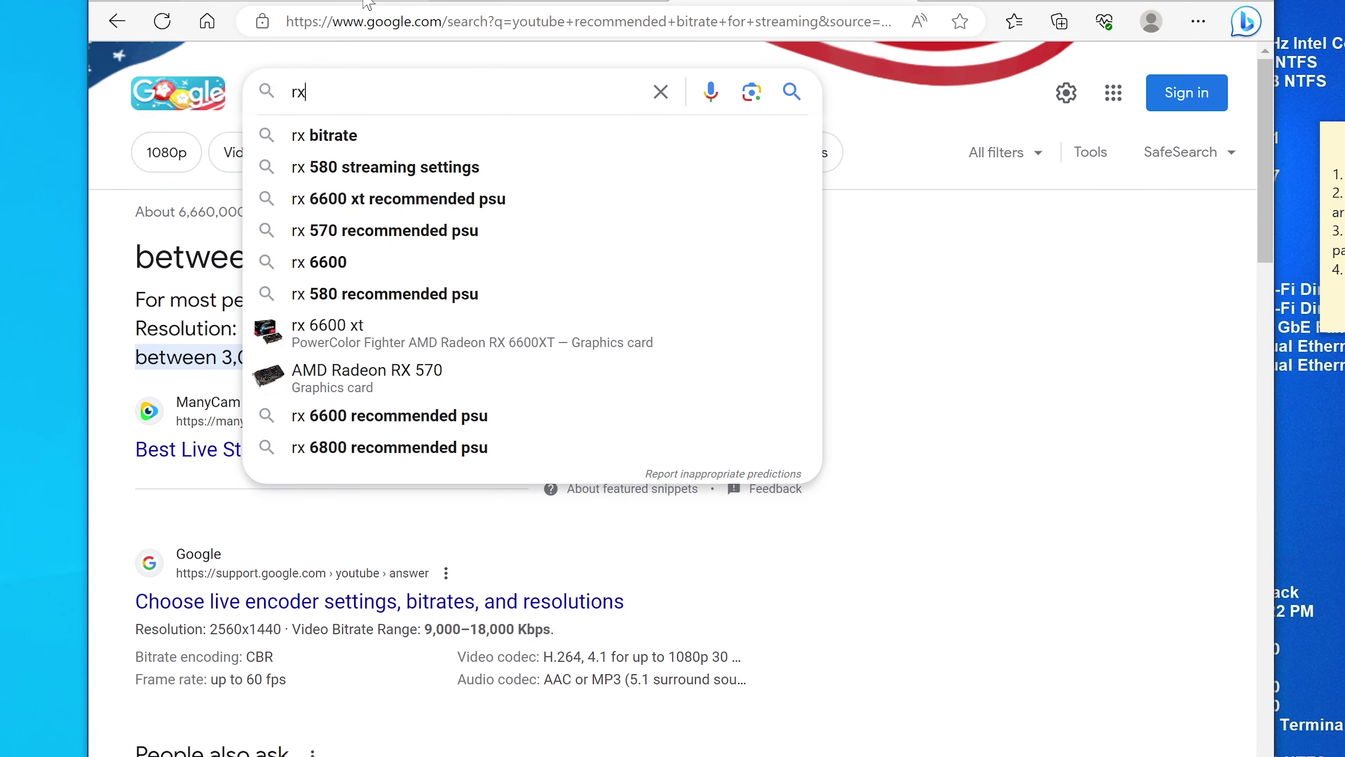
left_click(368, 4)
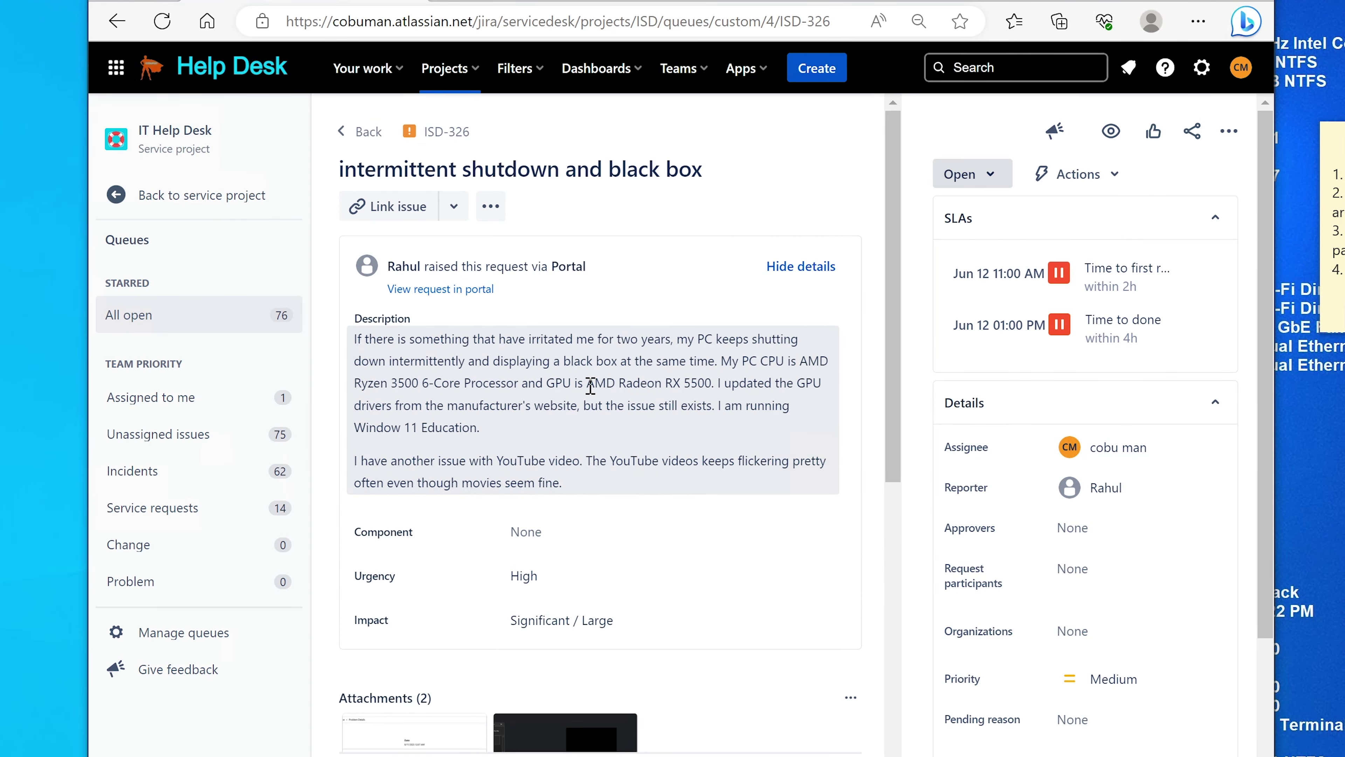
left_click_drag(587, 382, 712, 383)
right_click(706, 383)
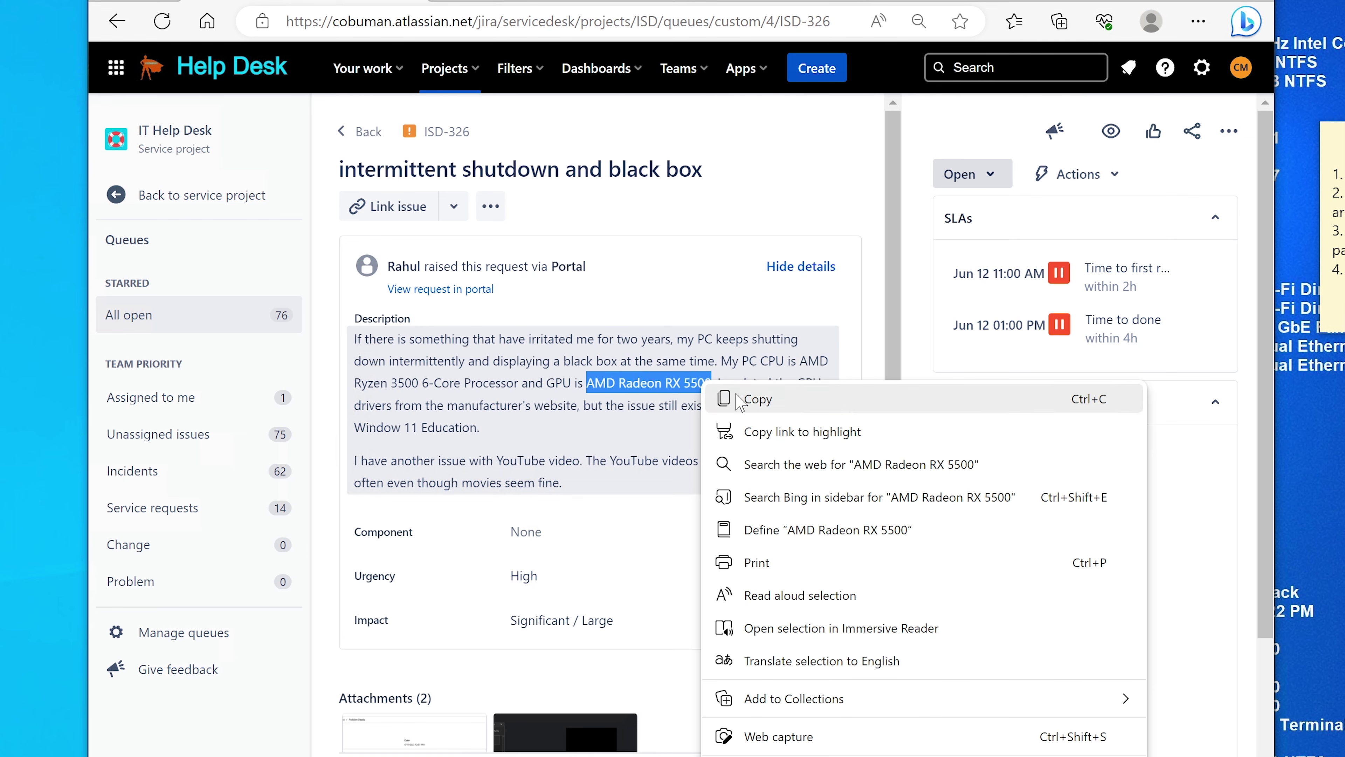
left_click(739, 400)
Search Google for 'AMD Radeon RX 5500', browse the image results, then return to ISD-326.
left_click(776, 4)
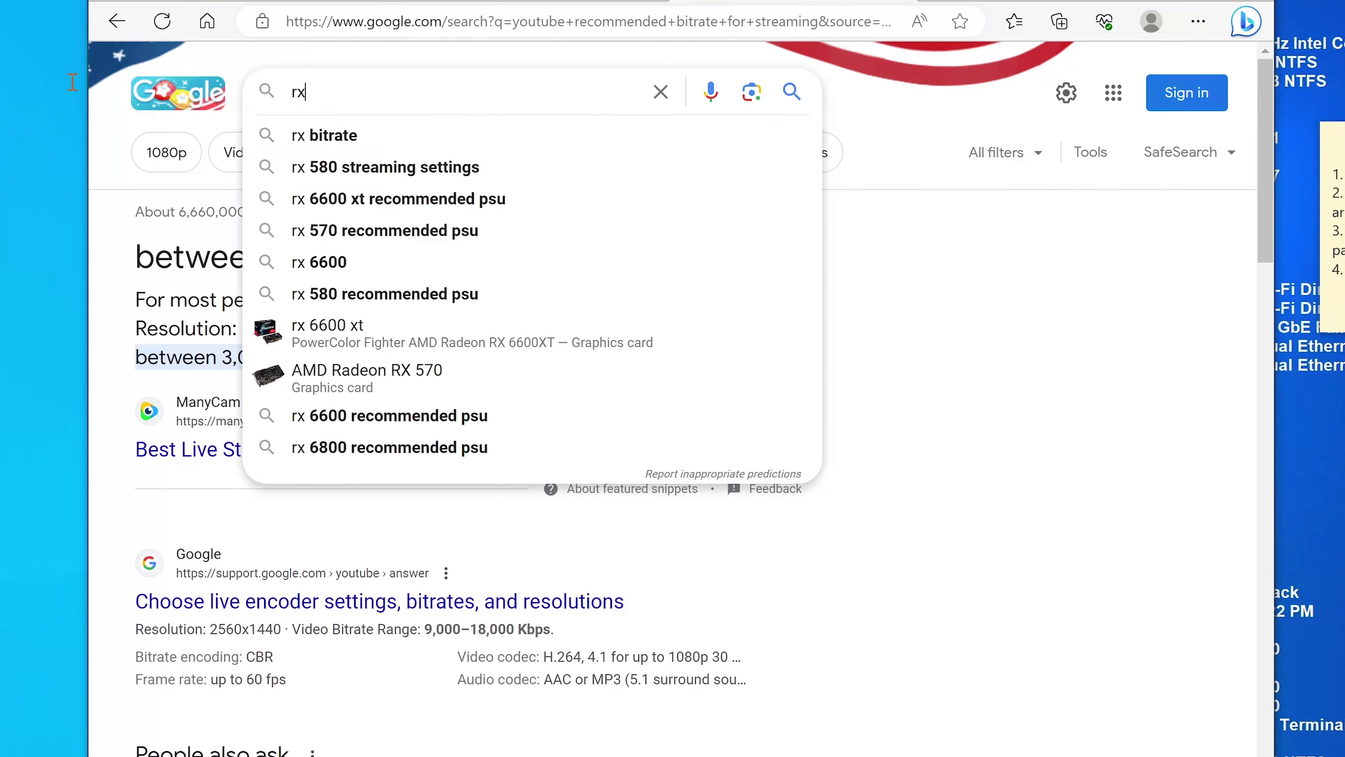
key("ctrl+a")
key("ctrl+v")
key("Return")
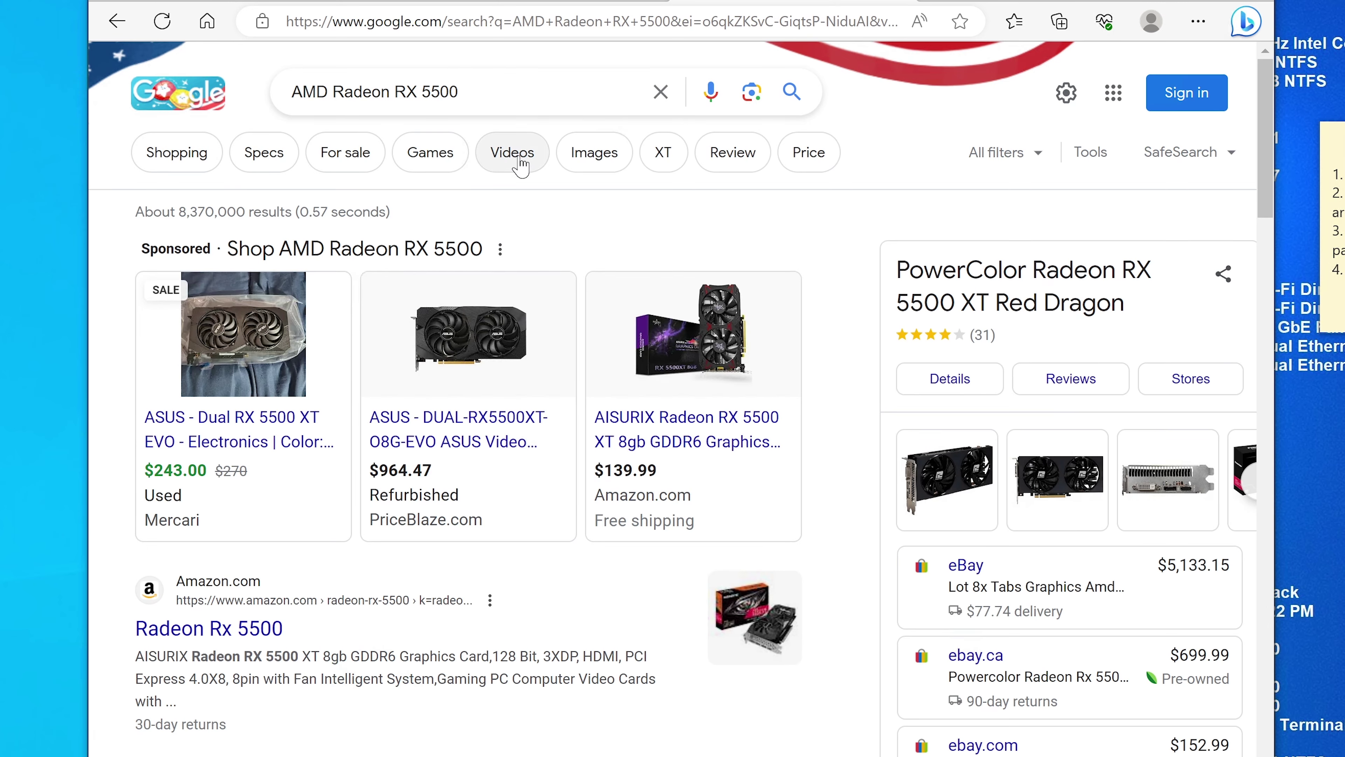
left_click(619, 154)
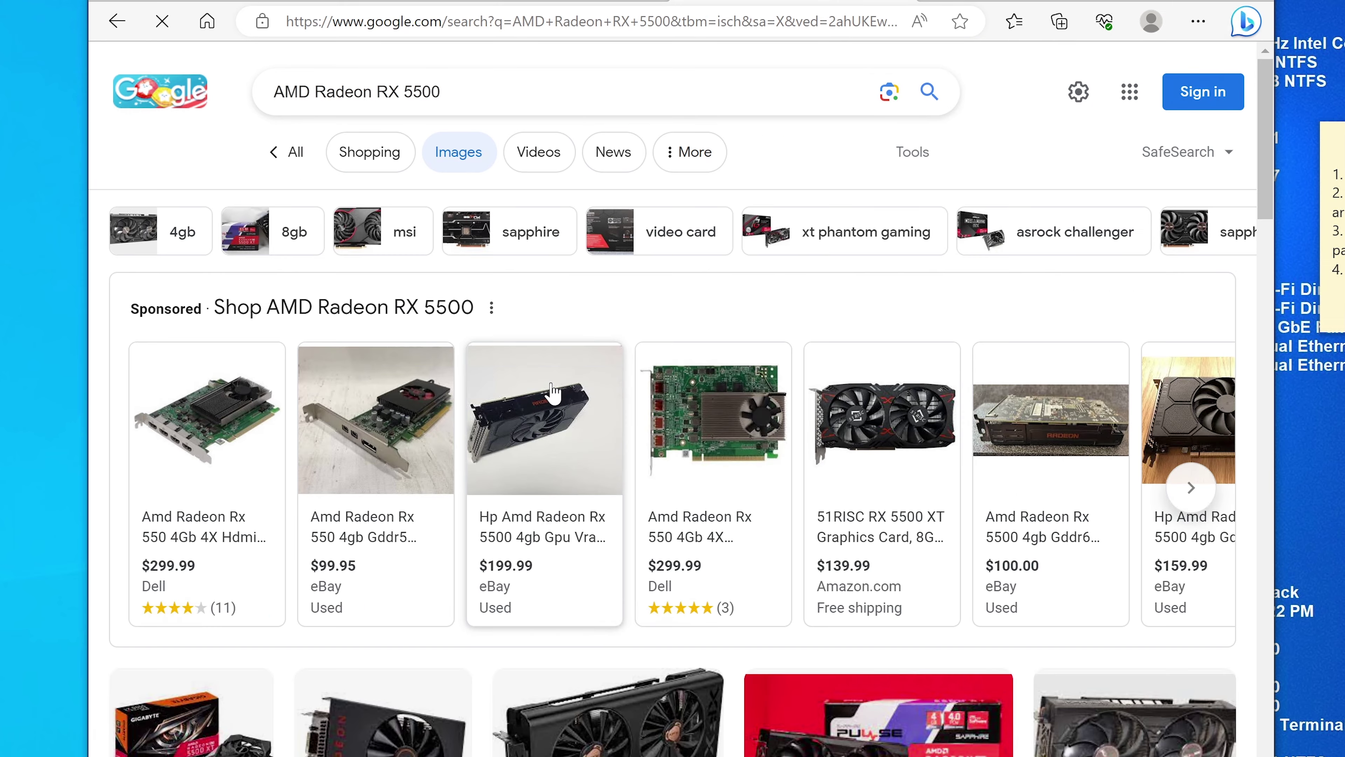
scroll(696, 510, "down", 3)
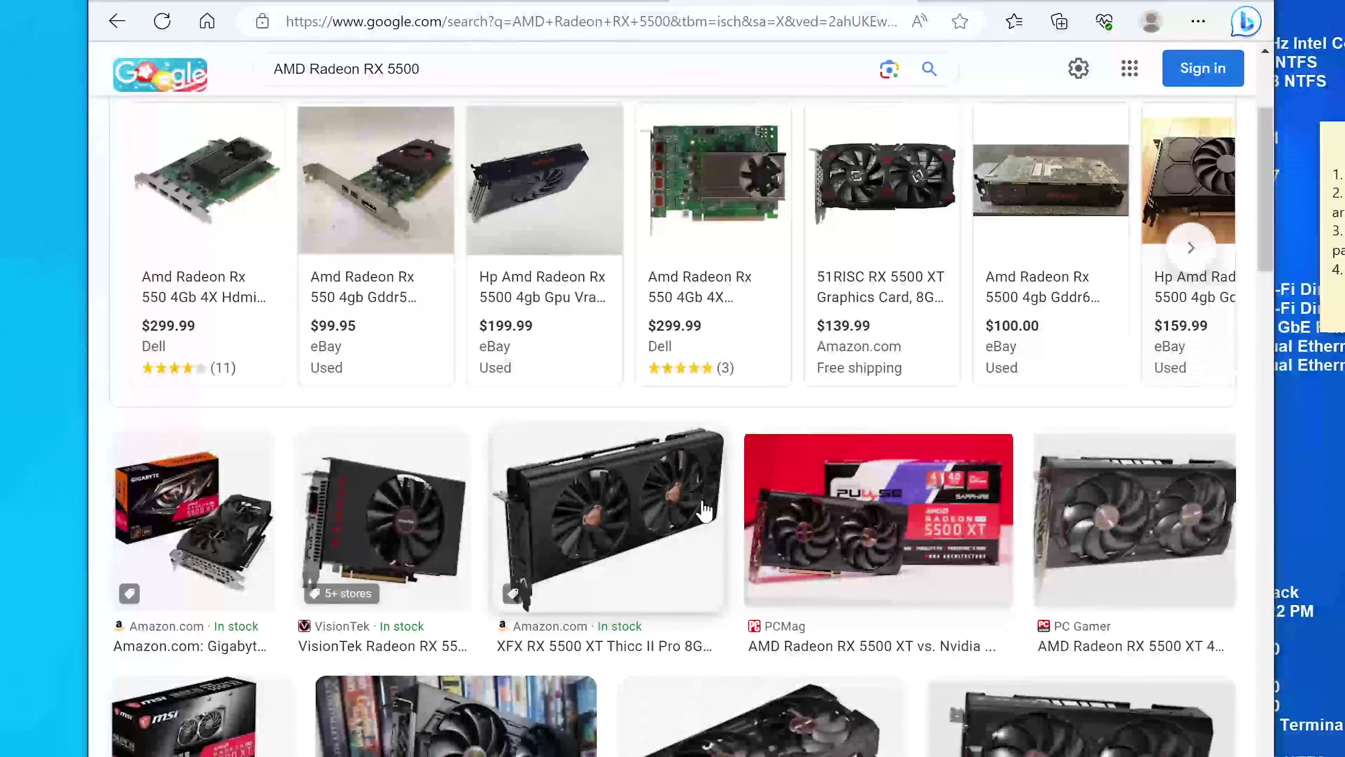
scroll(704, 511, "up", 3)
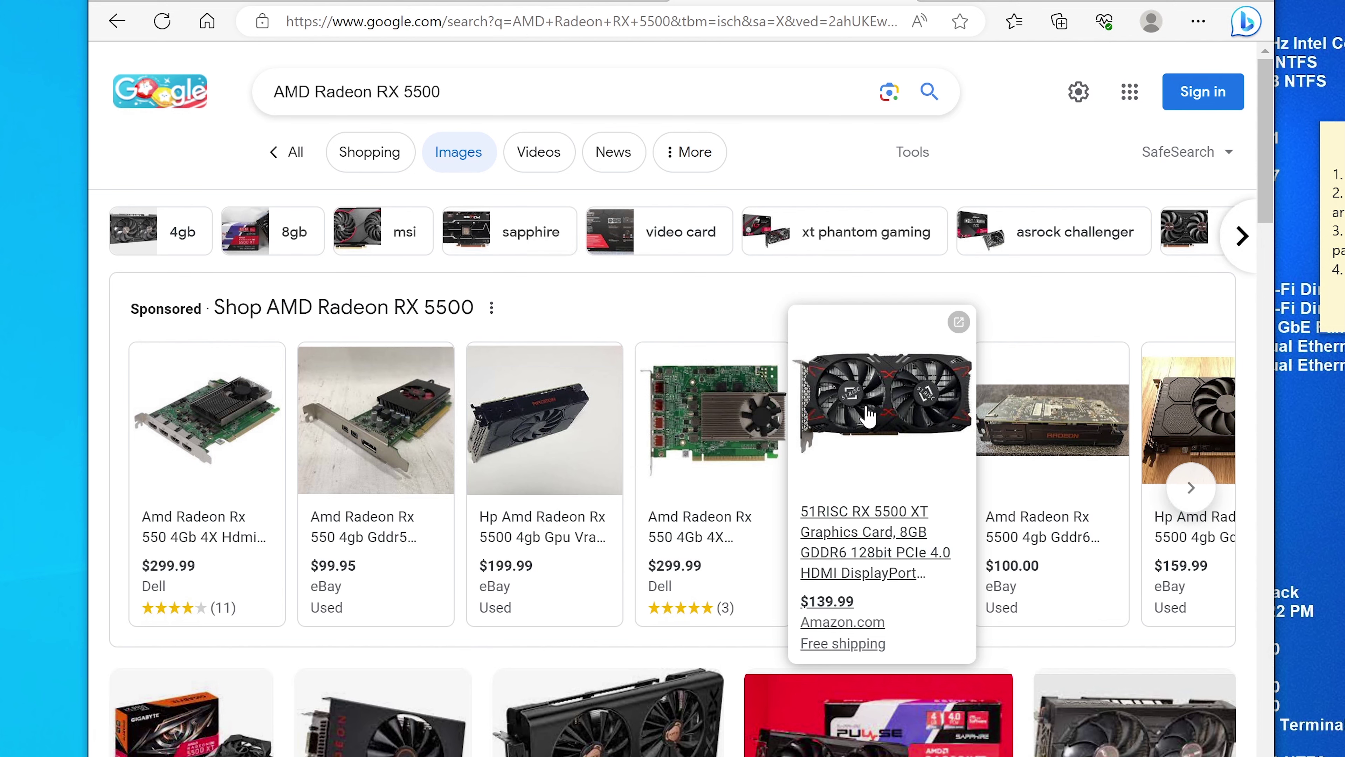
scroll(868, 415, "down", 5)
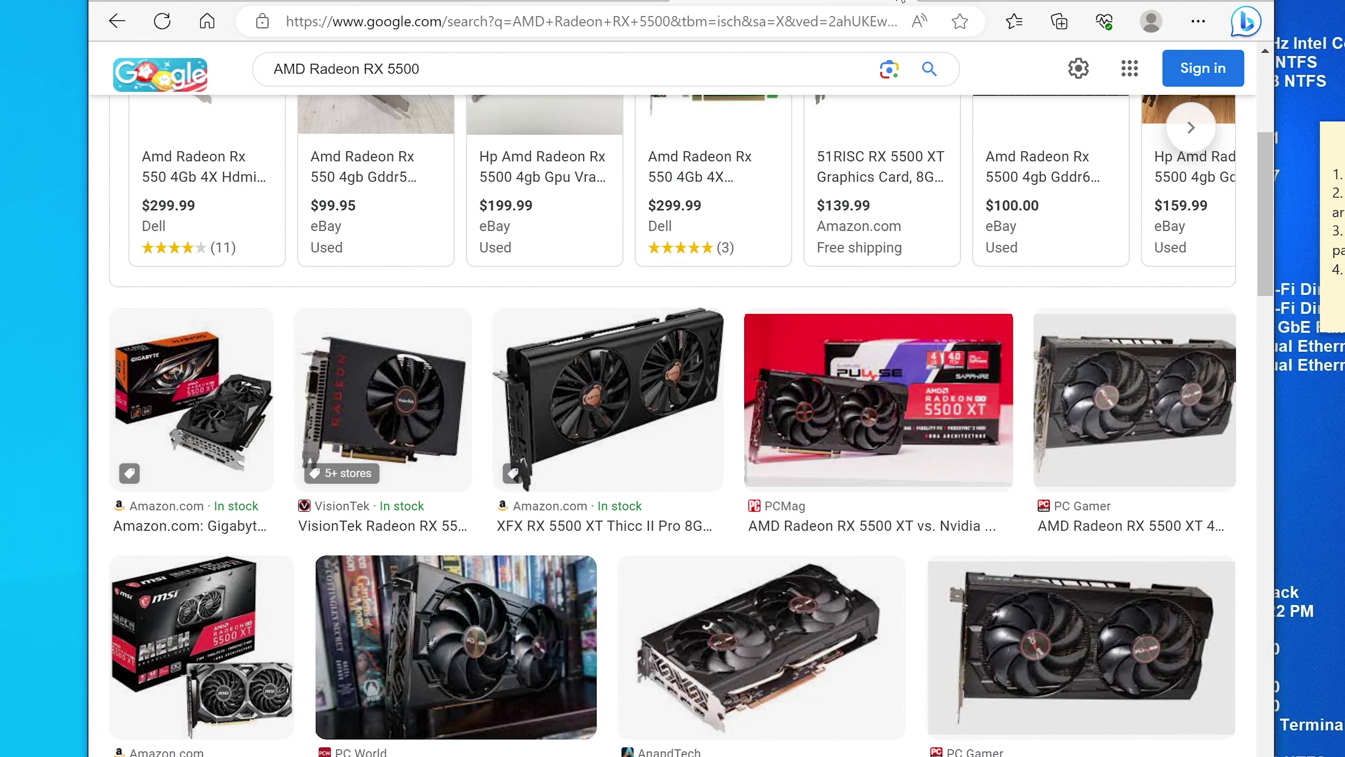
left_click(609, 2)
left_click(379, 2)
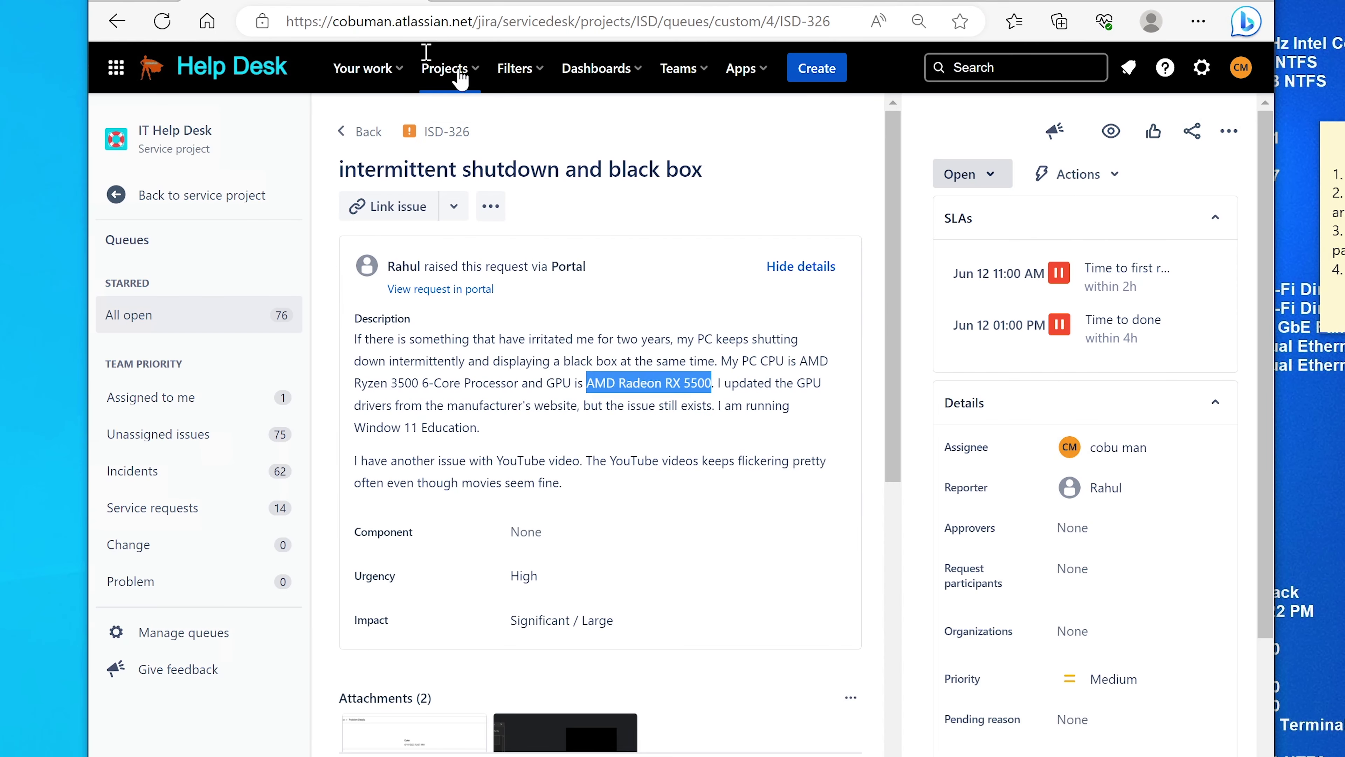
Reopen and close ISD-326's hj.png AMD Bug Report Tool screenshot, then scroll down to Activity.
left_click(680, 405)
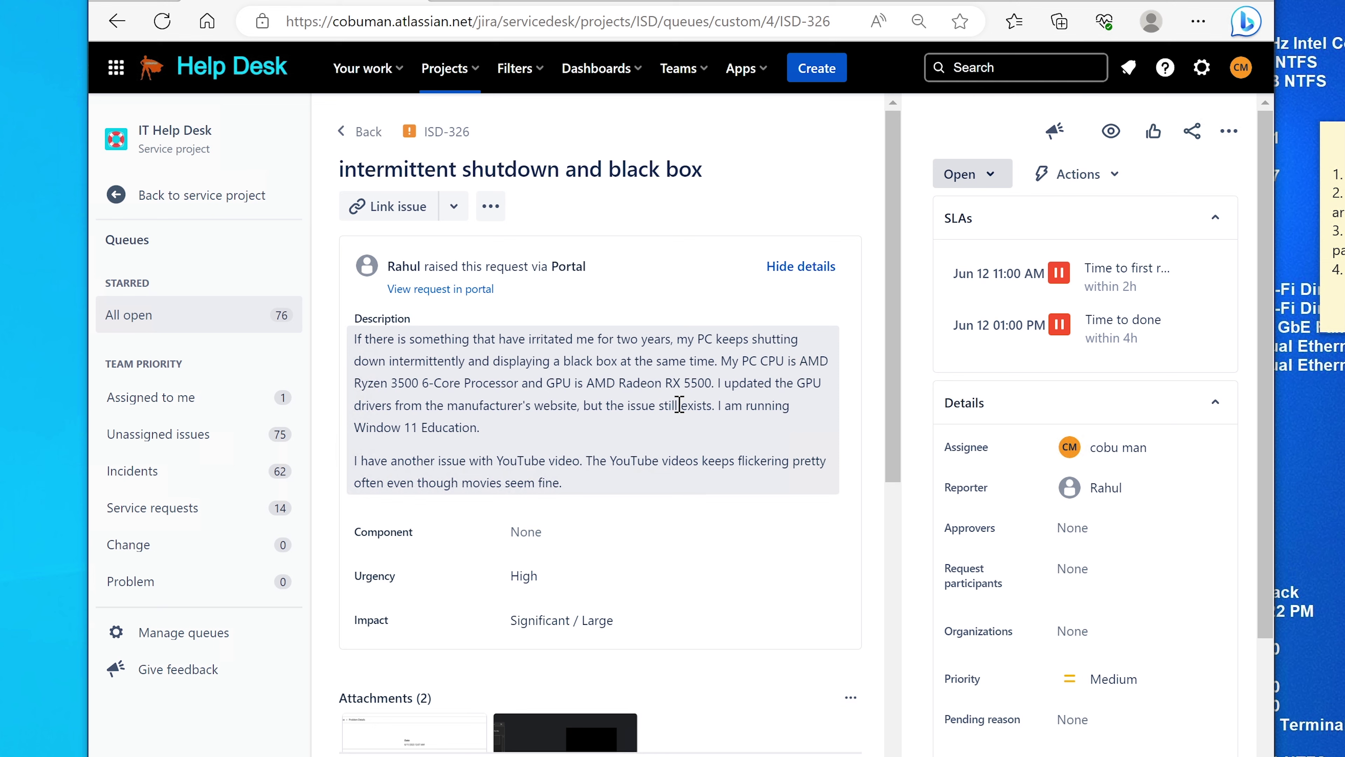
scroll(679, 404, "down", 5)
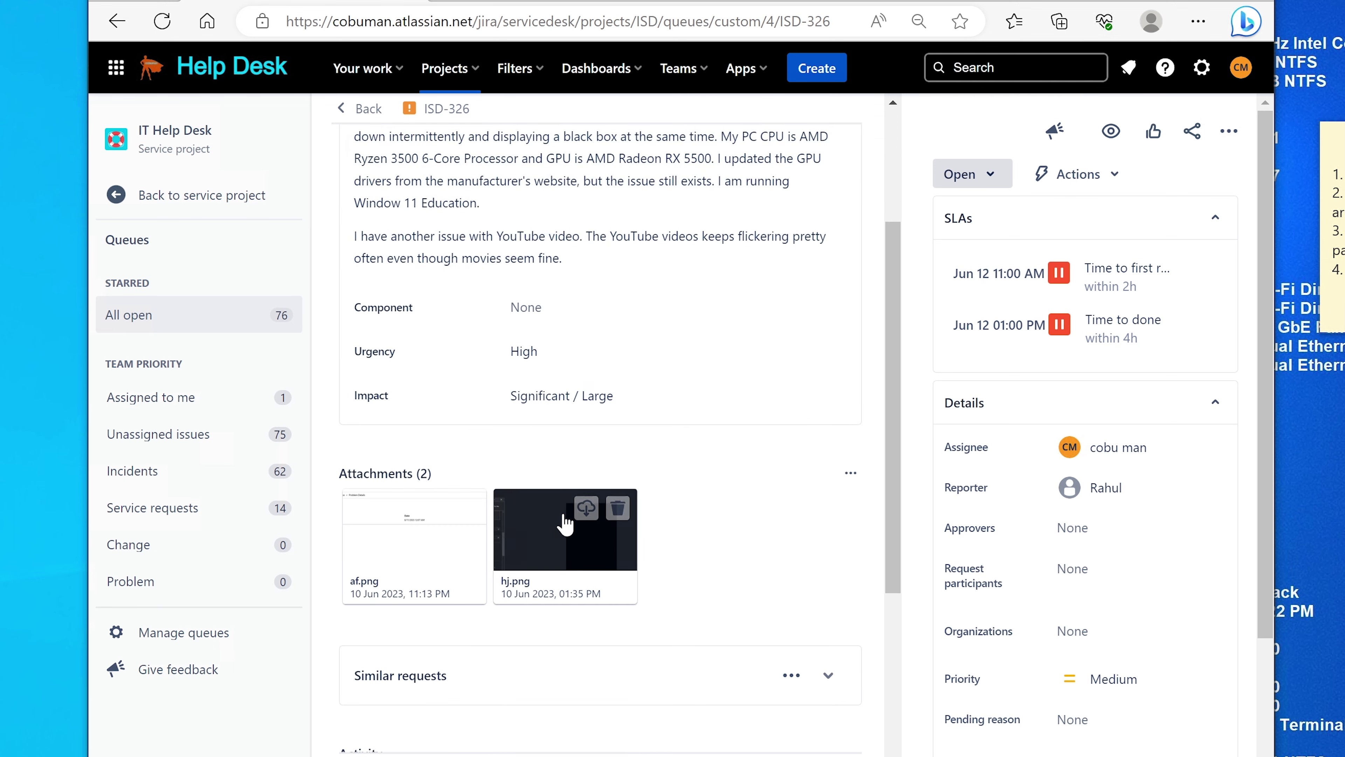
left_click(560, 524)
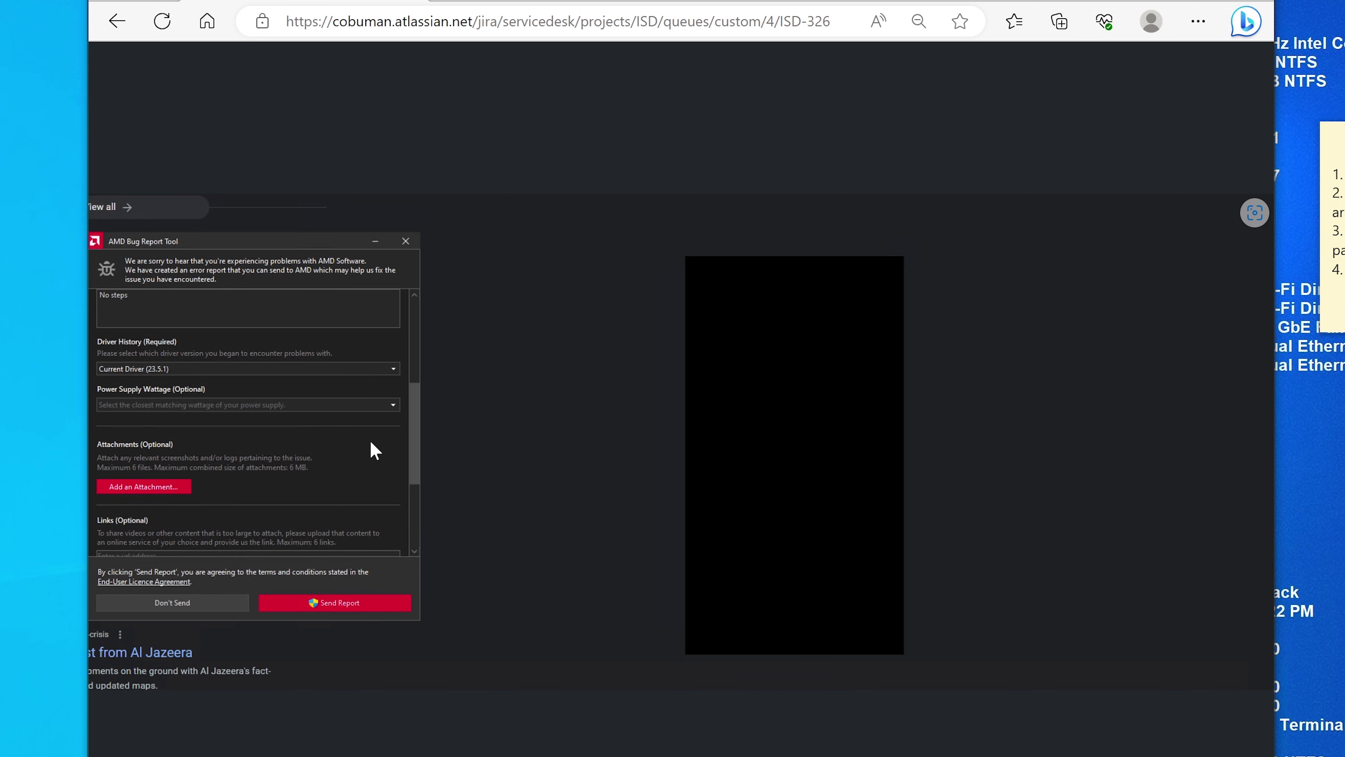
left_click(1237, 78)
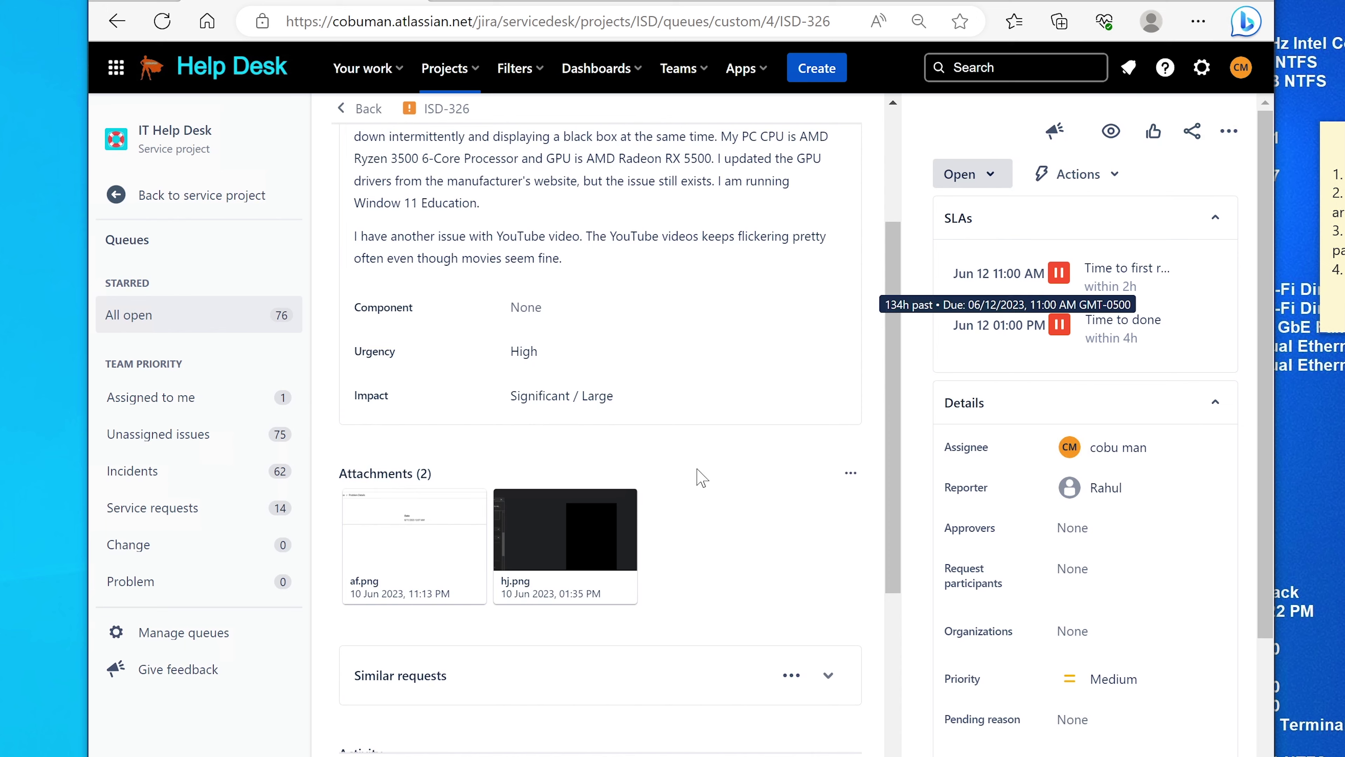
scroll(701, 477, "down", 5)
scroll(701, 477, "down", 1)
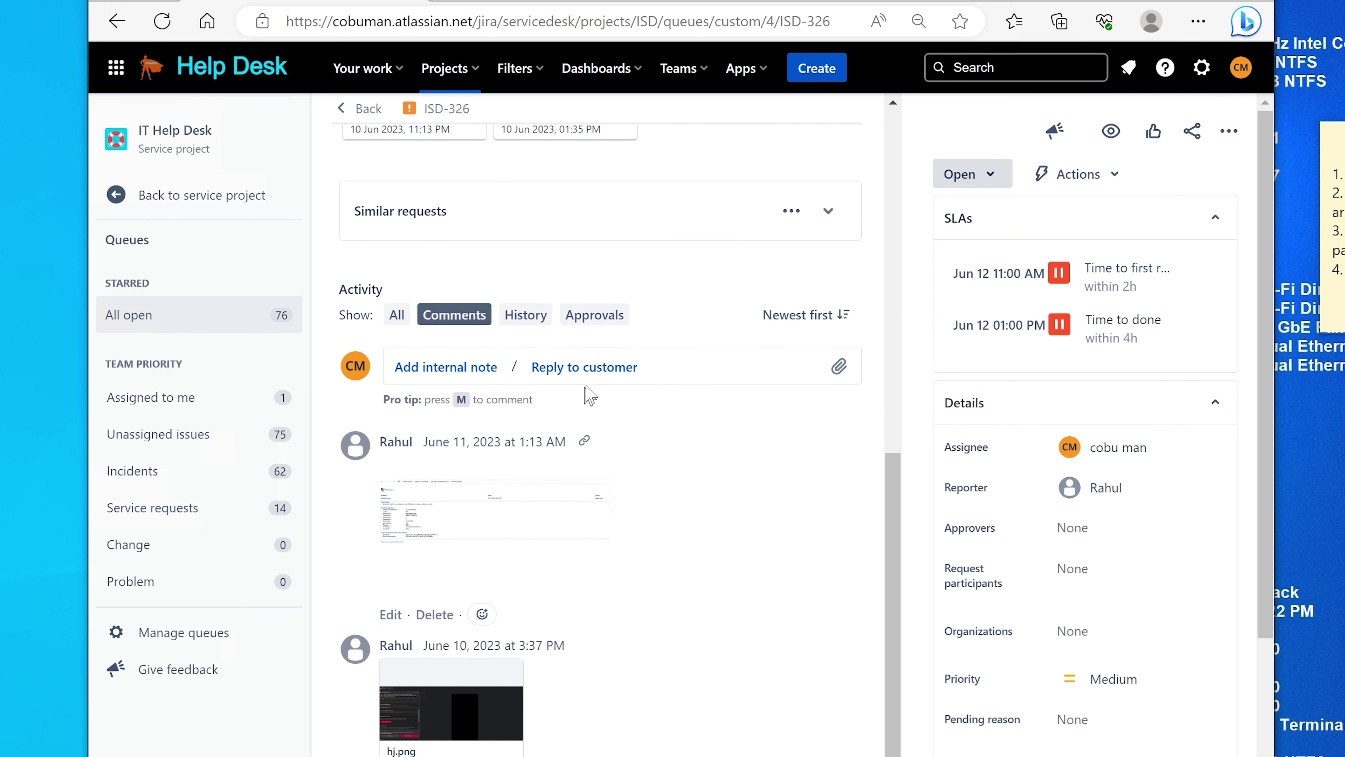
Draft an ISD-326 reply blaming GPU overheating or overclocking and suggesting lower GPU speeds for stability.
left_click(589, 371)
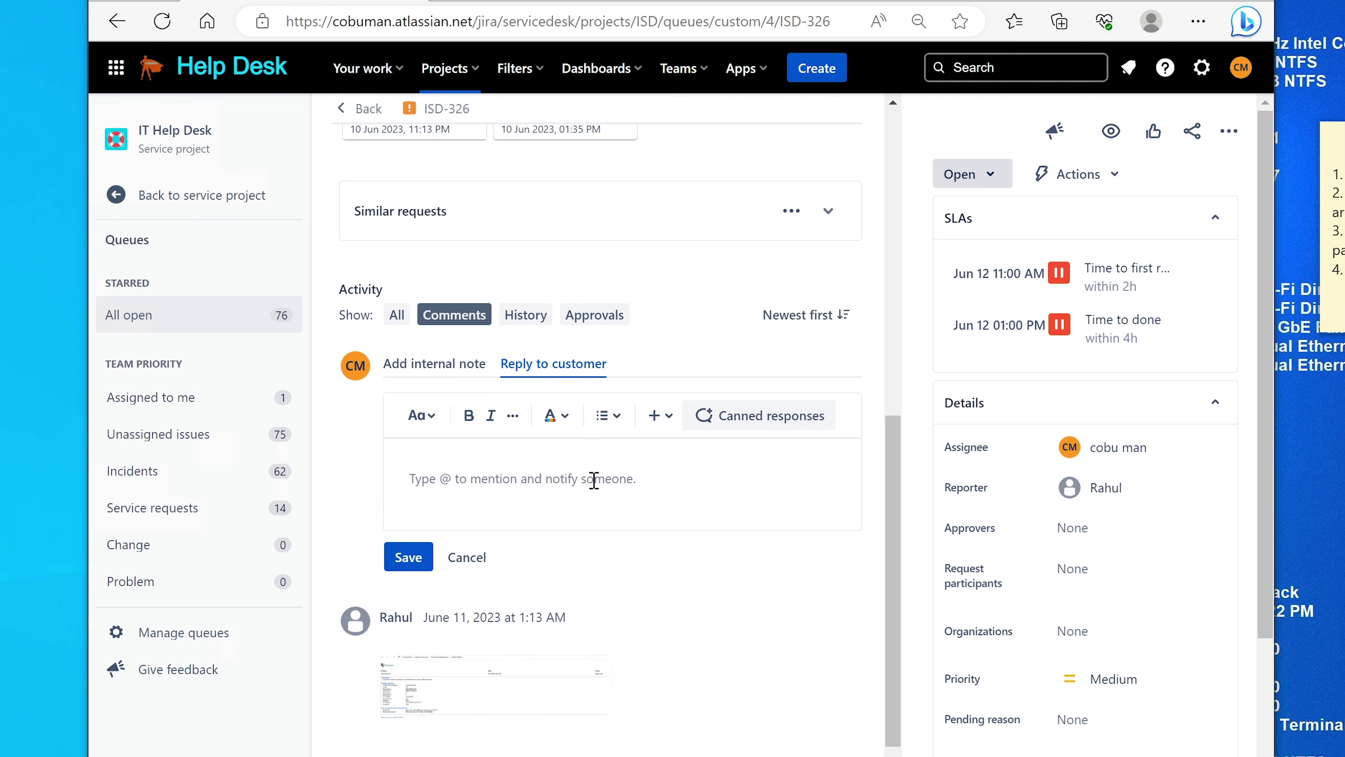
type("I think this ")
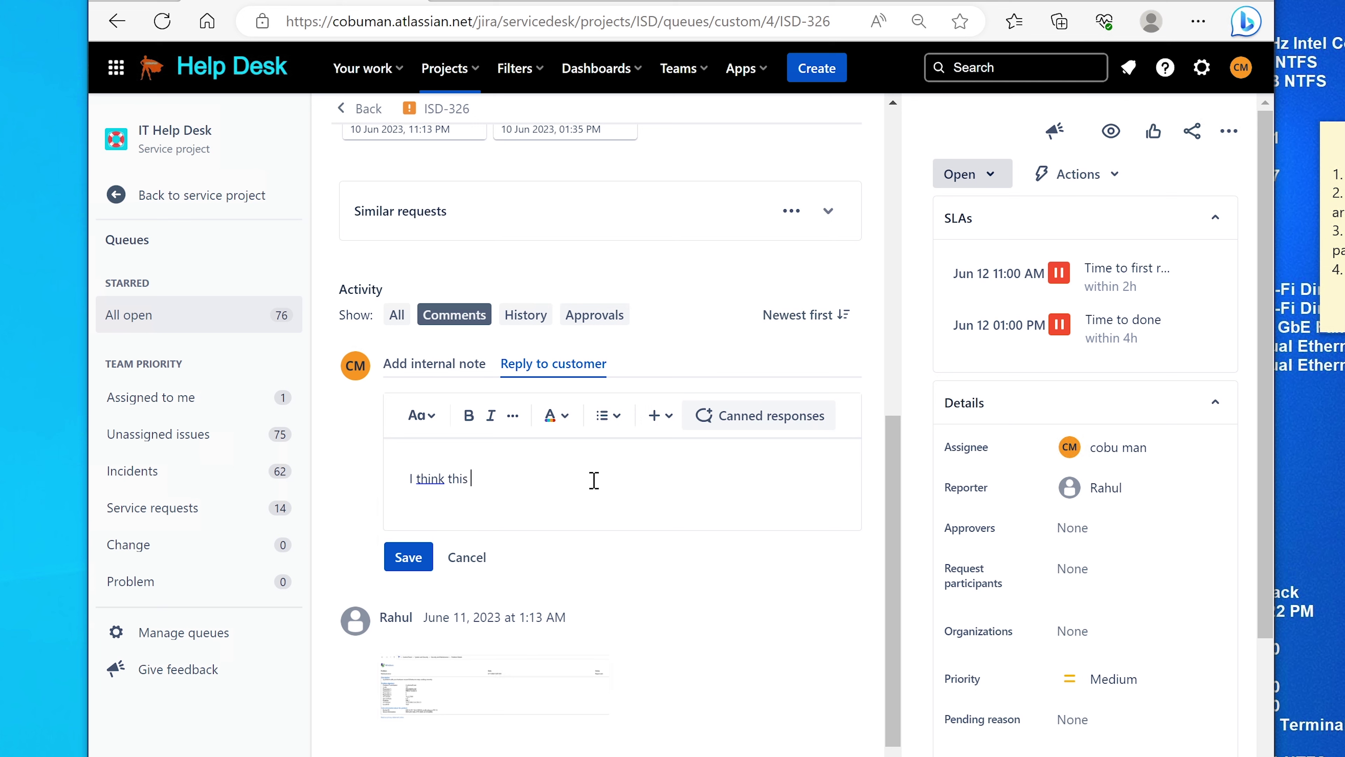
type("issue is deffinetly")
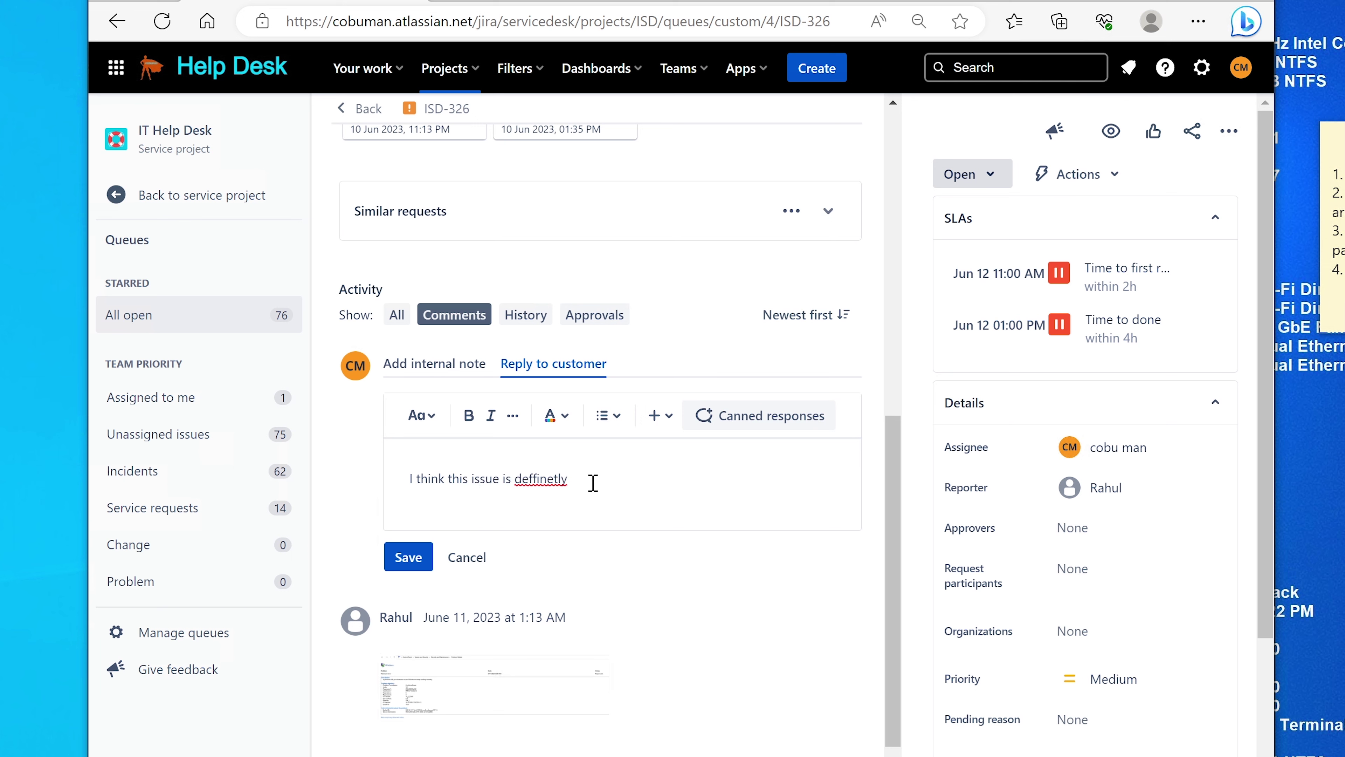
right_click(539, 480)
left_click(584, 496)
type("related to ")
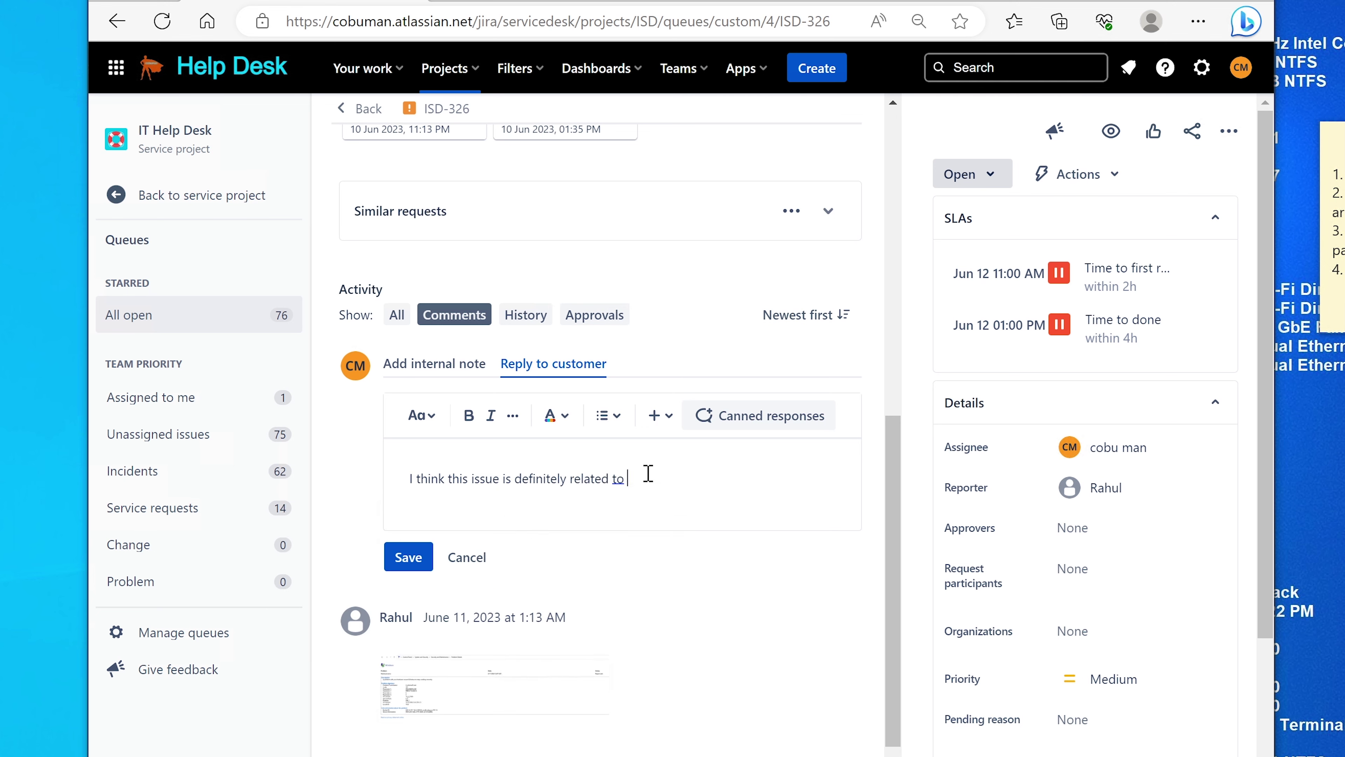
type("your GPU either ove")
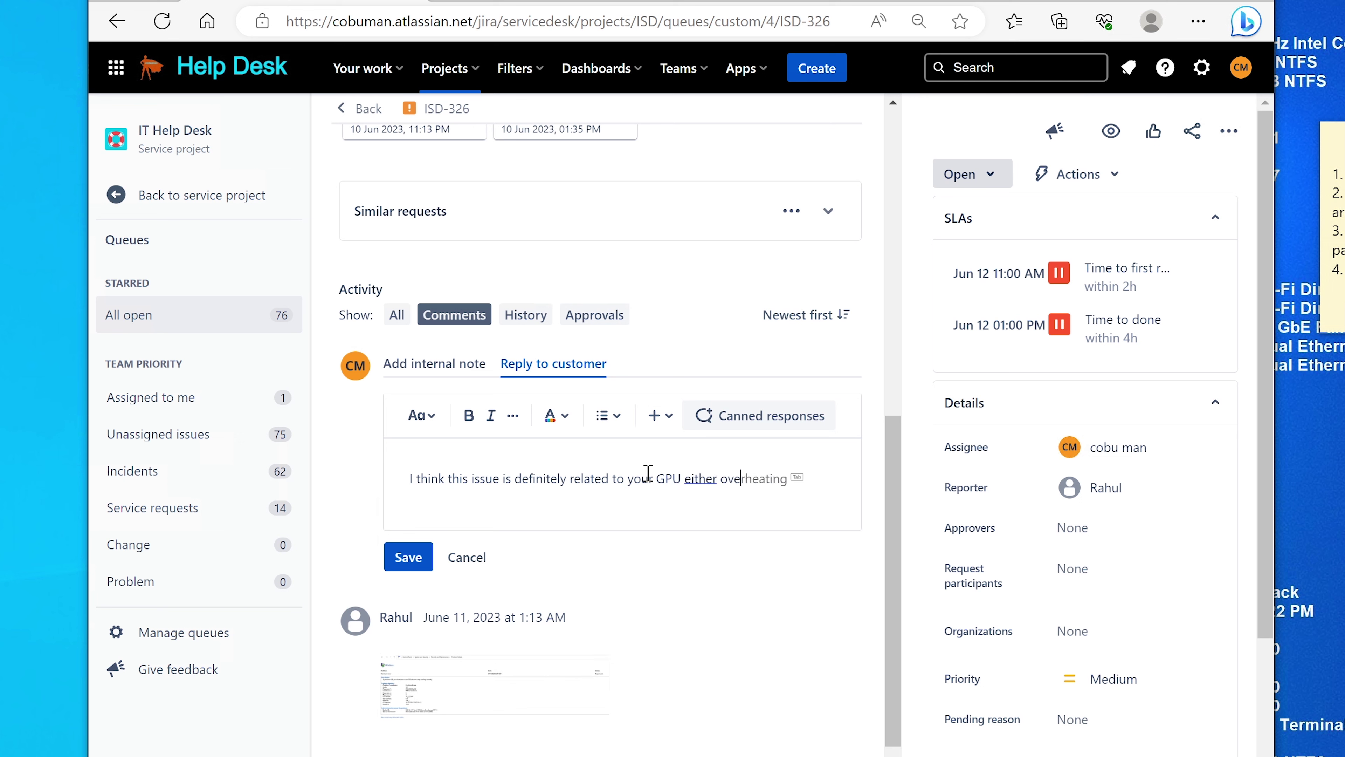
type("rheating or some ")
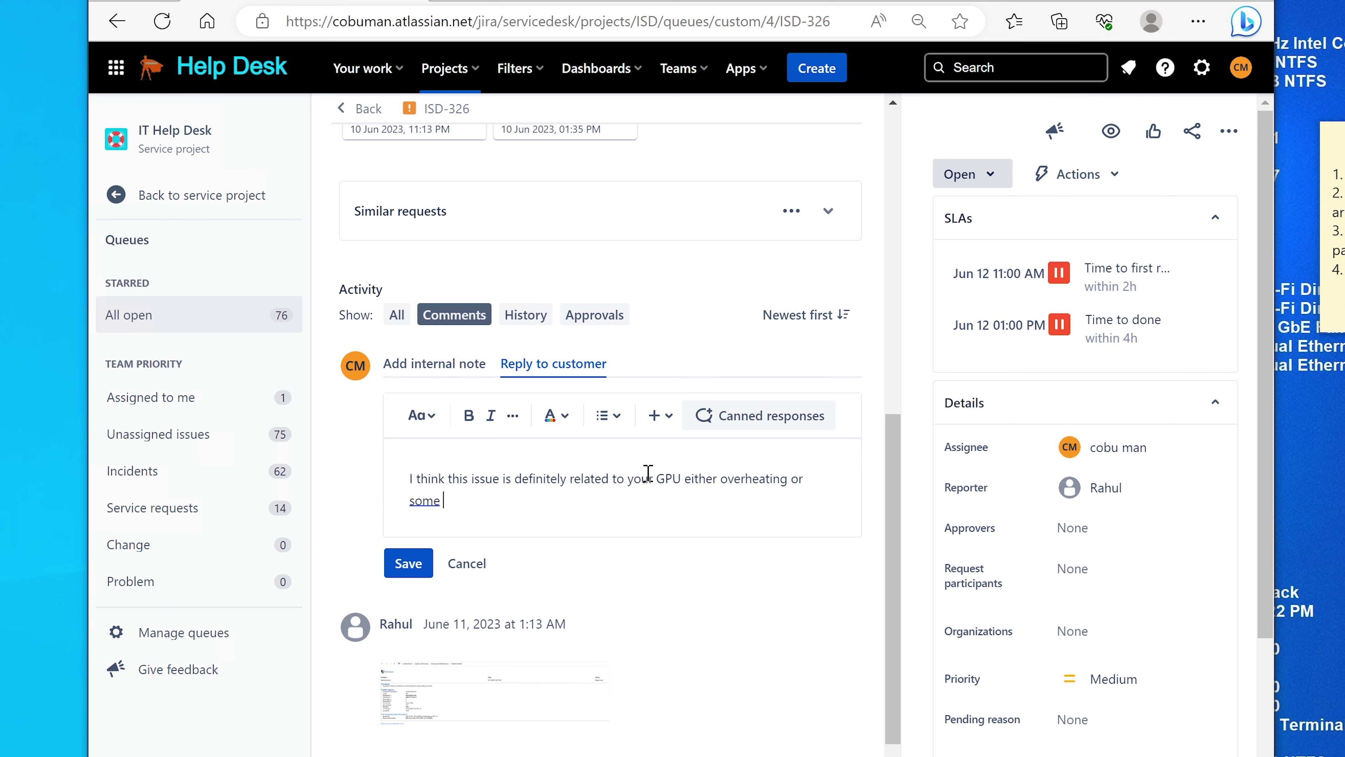
type("other hardware related issue. ")
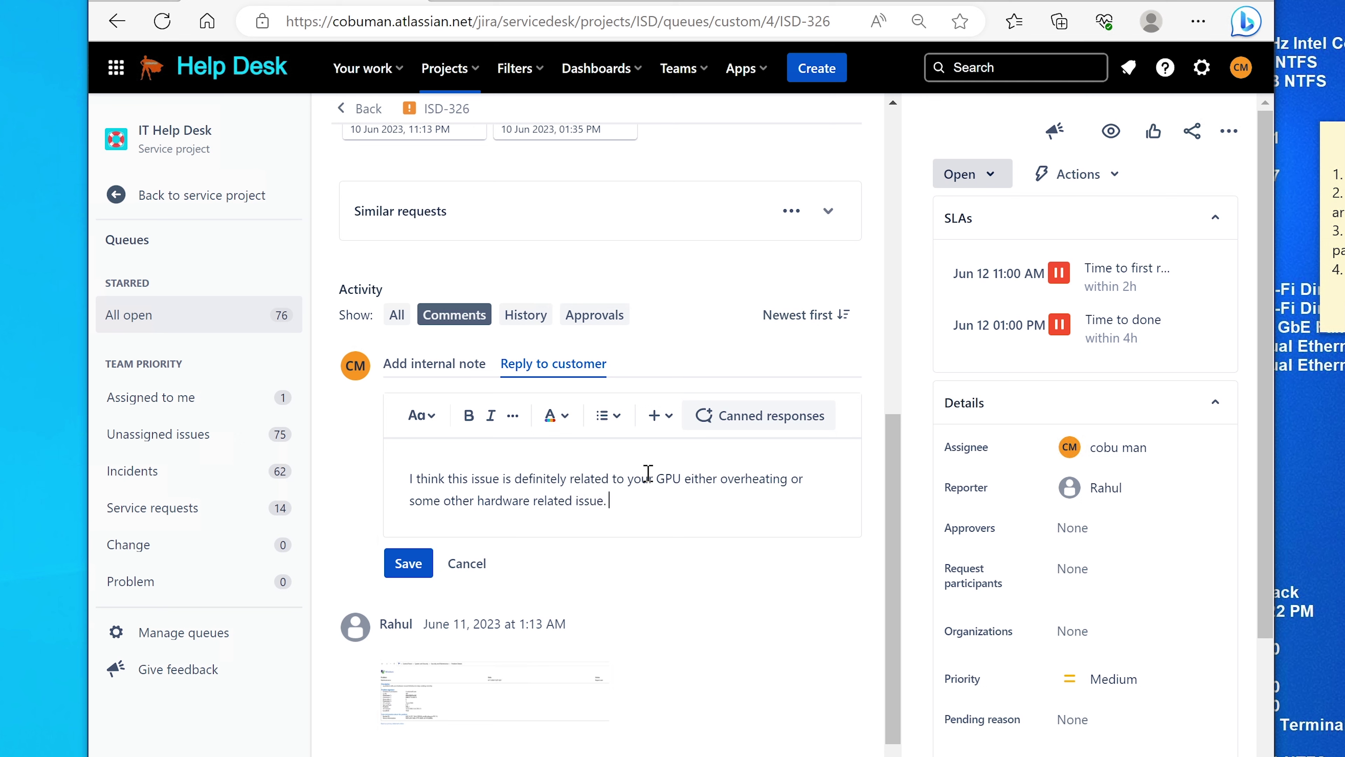
type("I would check to make ")
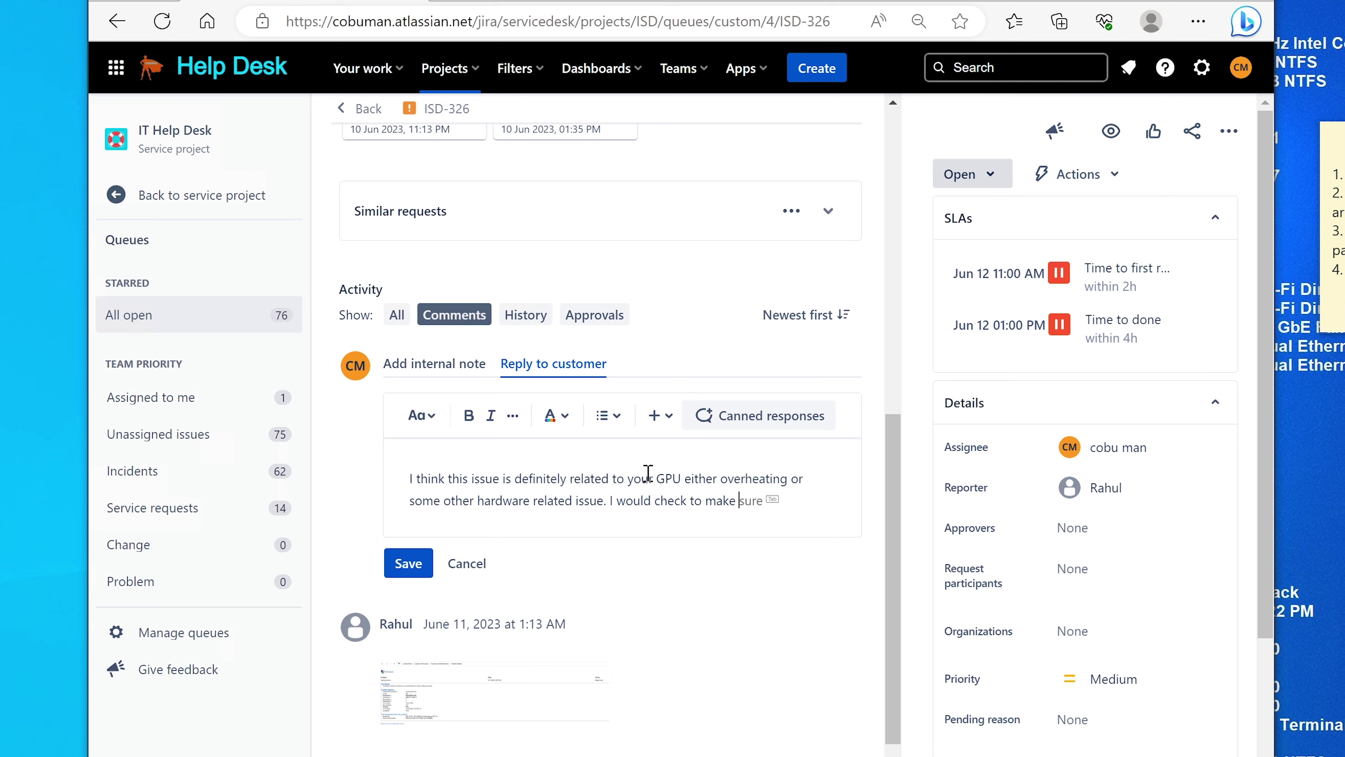
type("sure the fans on the ")
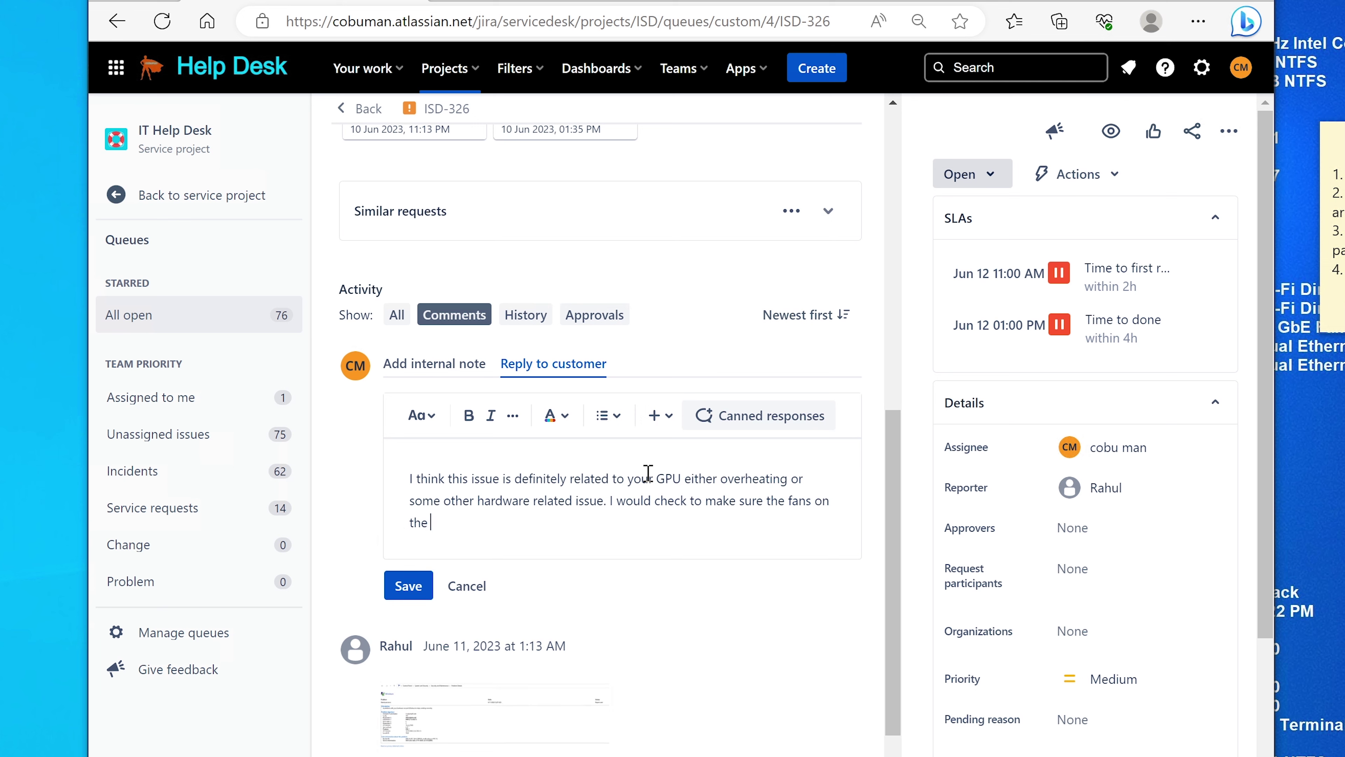
type("GPU are running and that ")
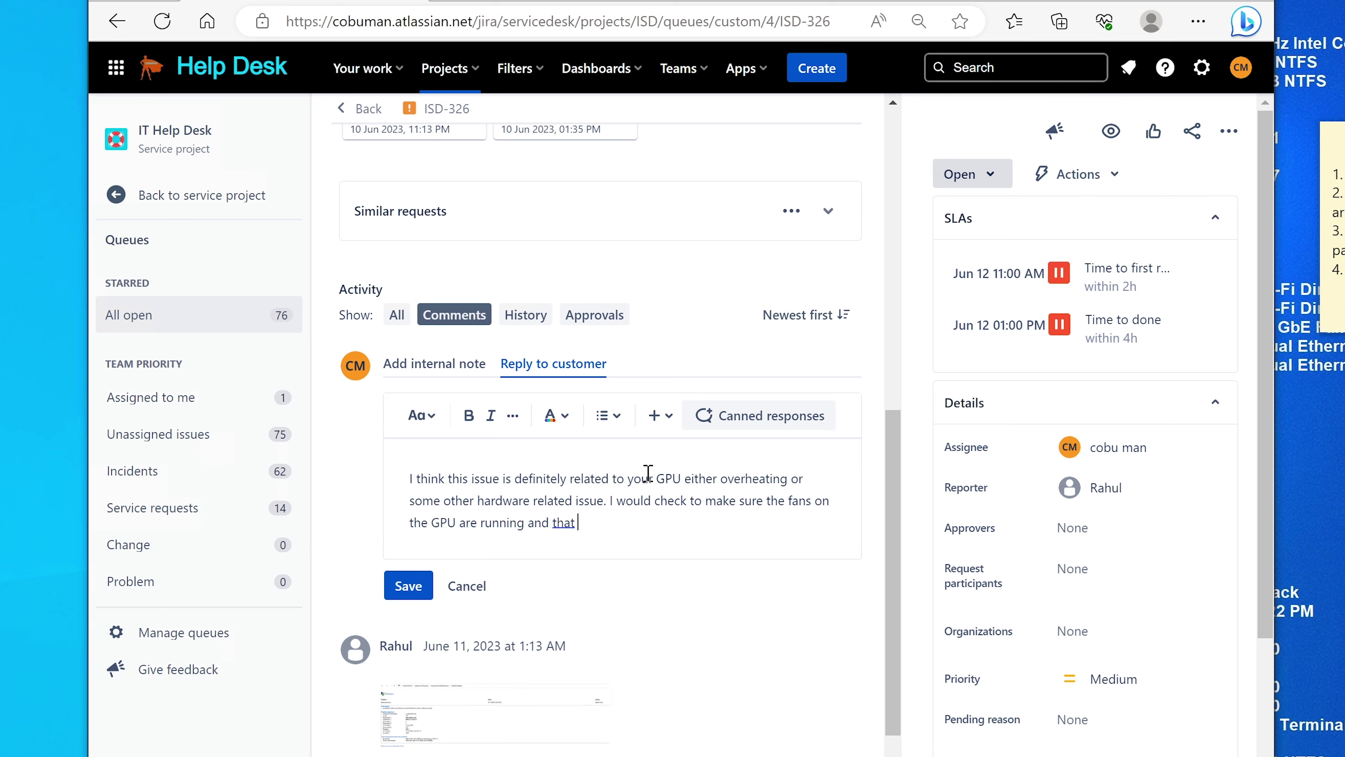
type("your GPU is not ")
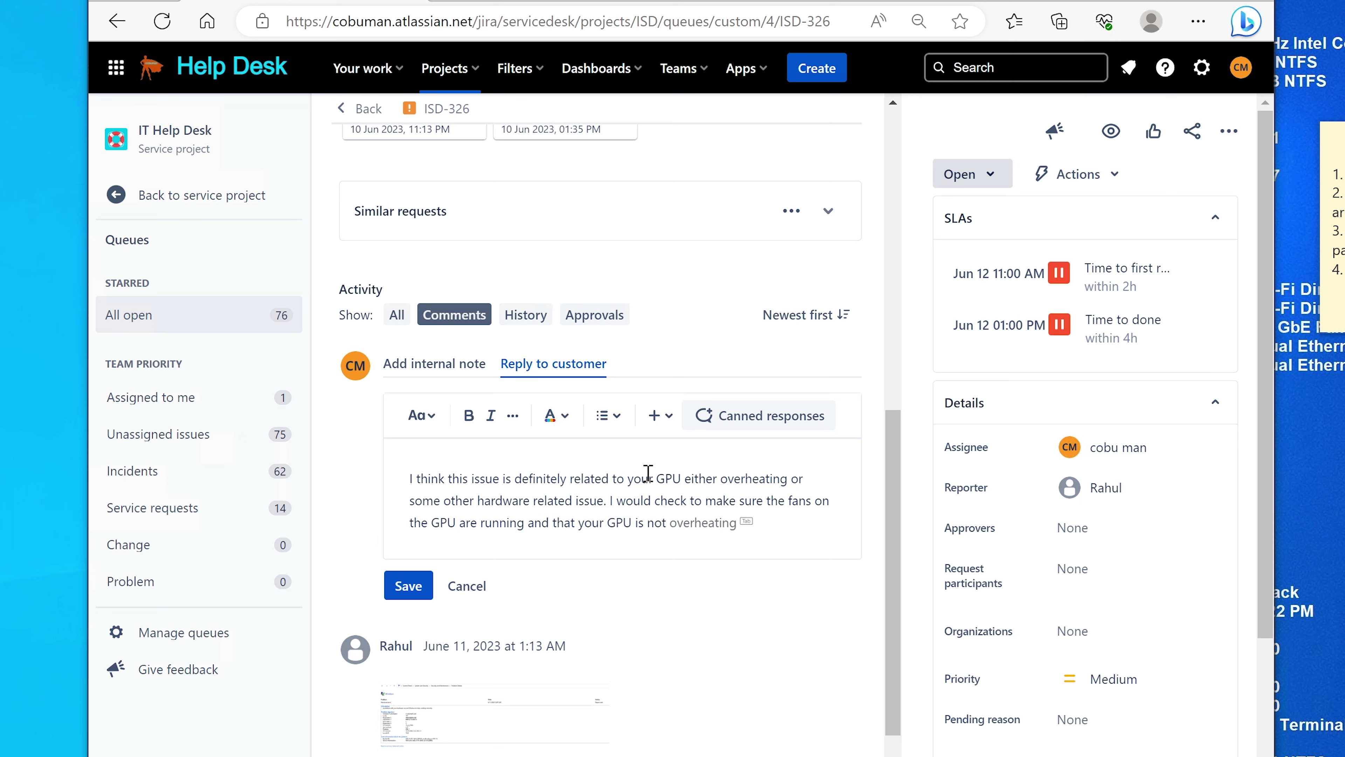
type("over")
type("d")
type("cked. Possibly lower to ")
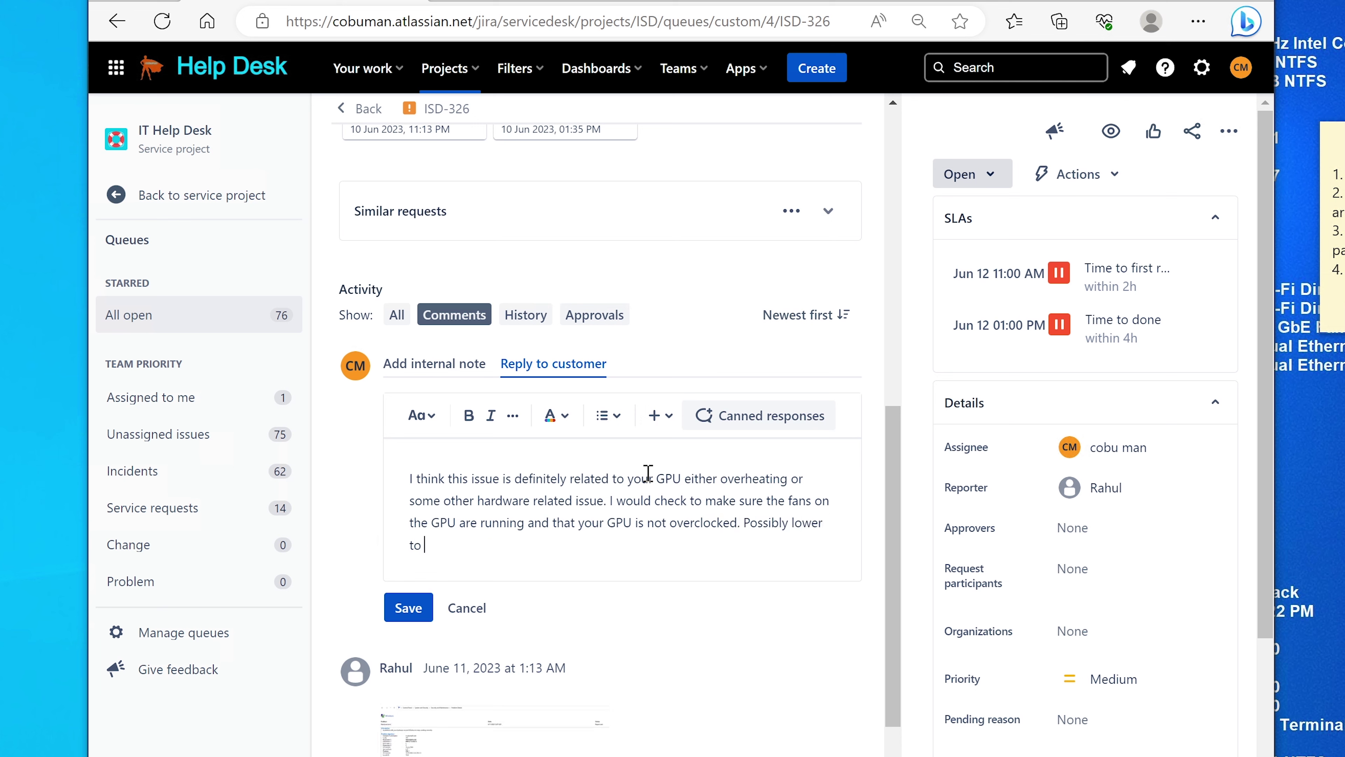
type("the GPU speeds to make")
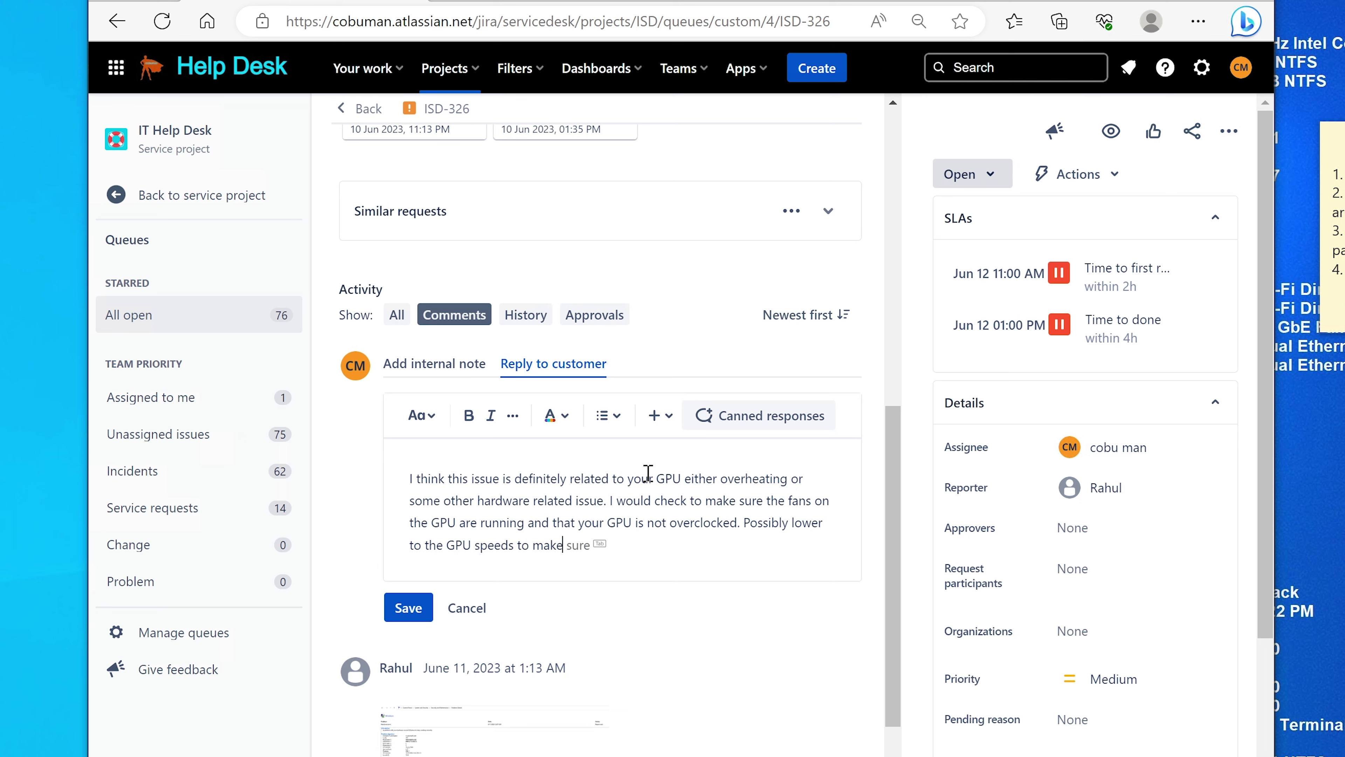
type(" it more stable. Ervin")
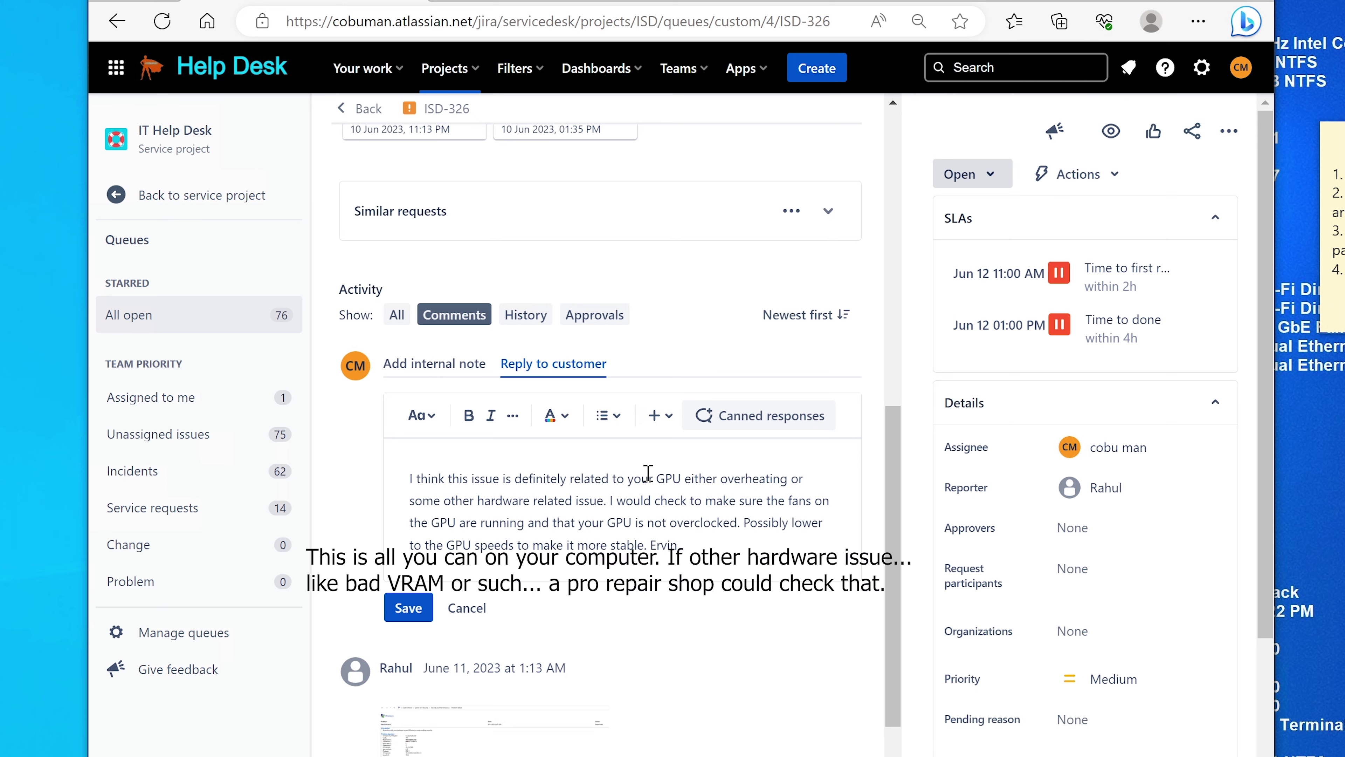
Post the ISD-326 reply, open ISD-328 'Adding a Computer to Domain', select its description, and bring up Win+X.
left_click(408, 607)
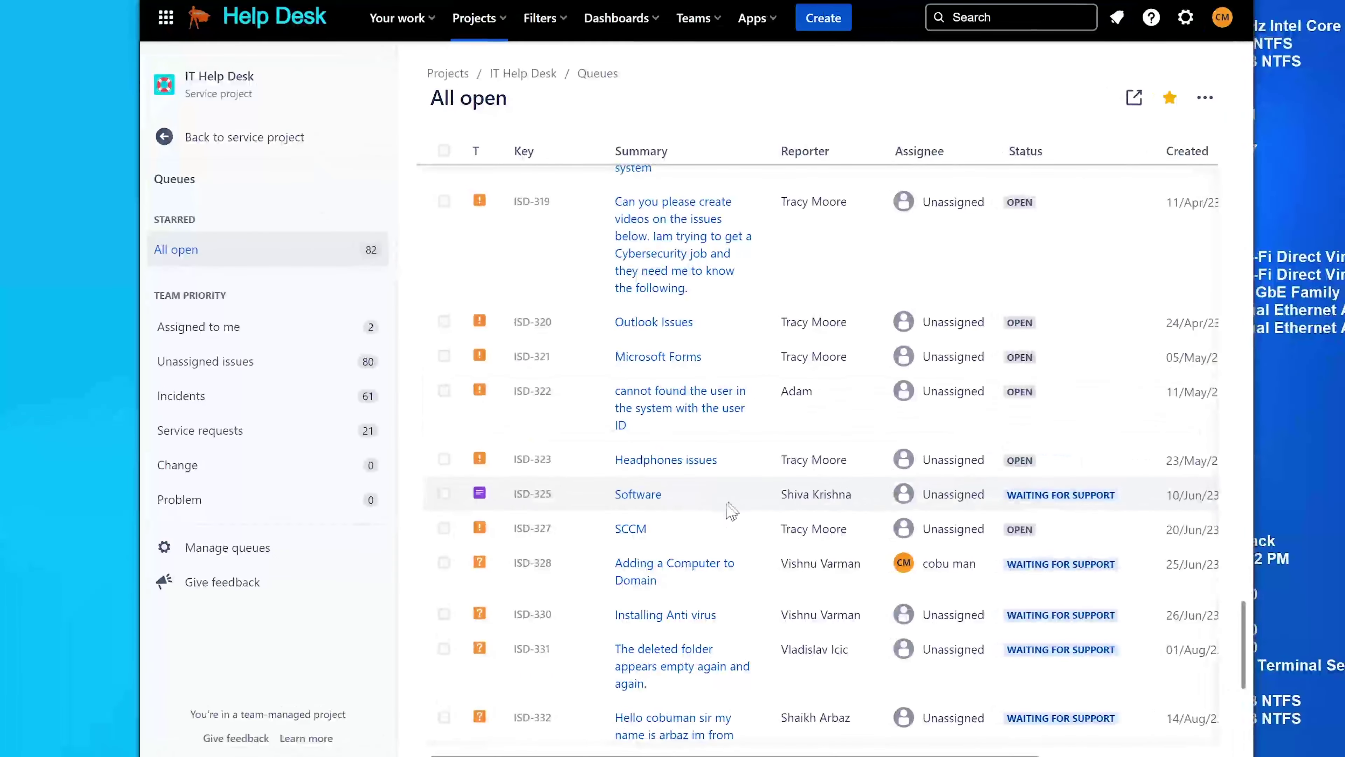
left_click(672, 565)
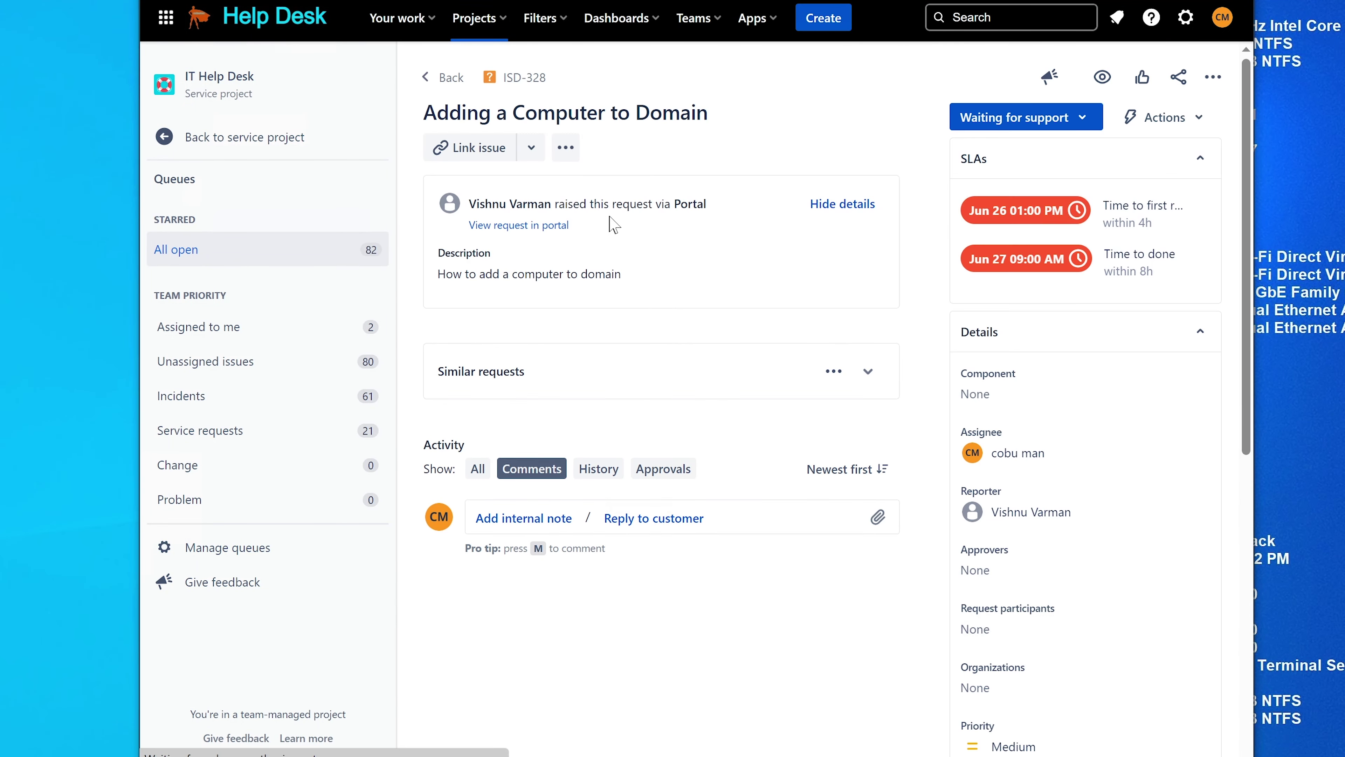
left_click_drag(436, 274, 630, 274)
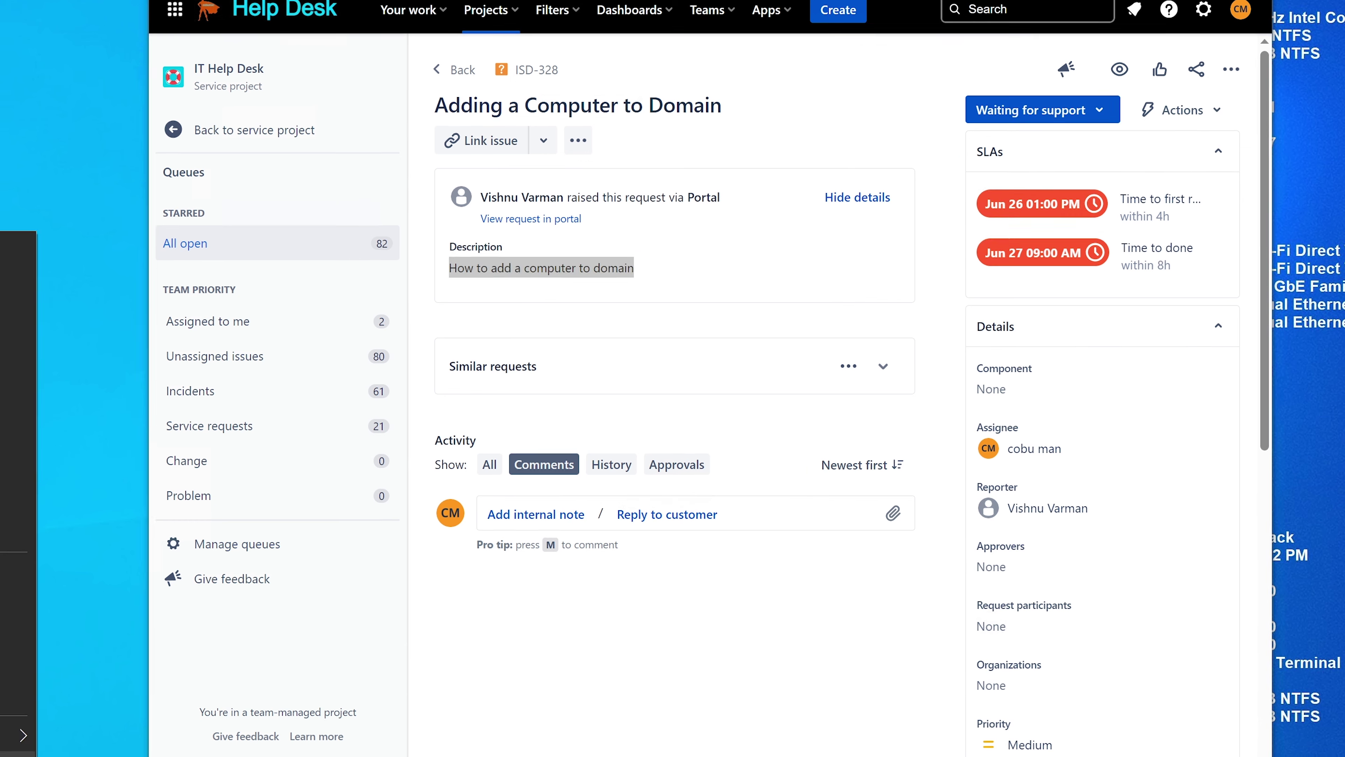
key("super+x")
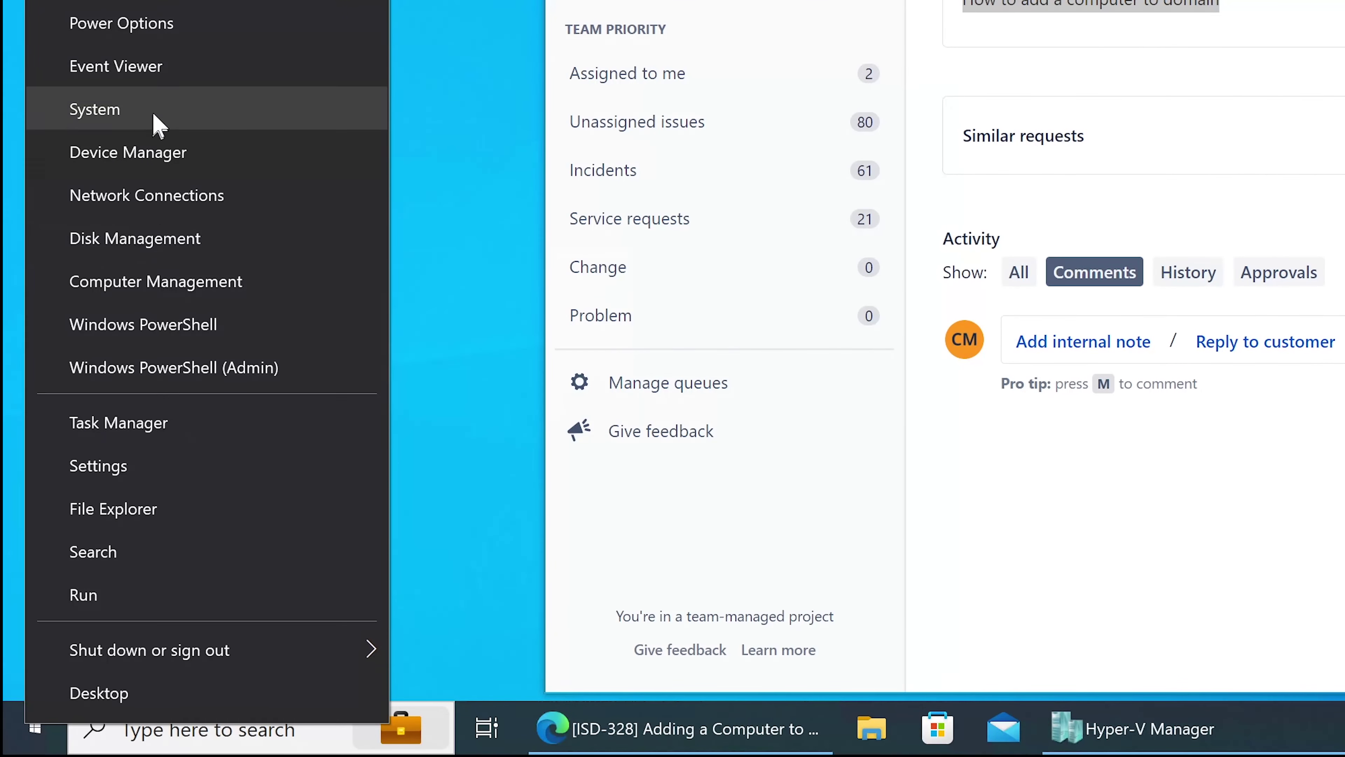
Open the System About page in Settings, enlarged, and locate the advanced system settings link.
left_click(152, 120)
scroll(1138, 106, "down", 10)
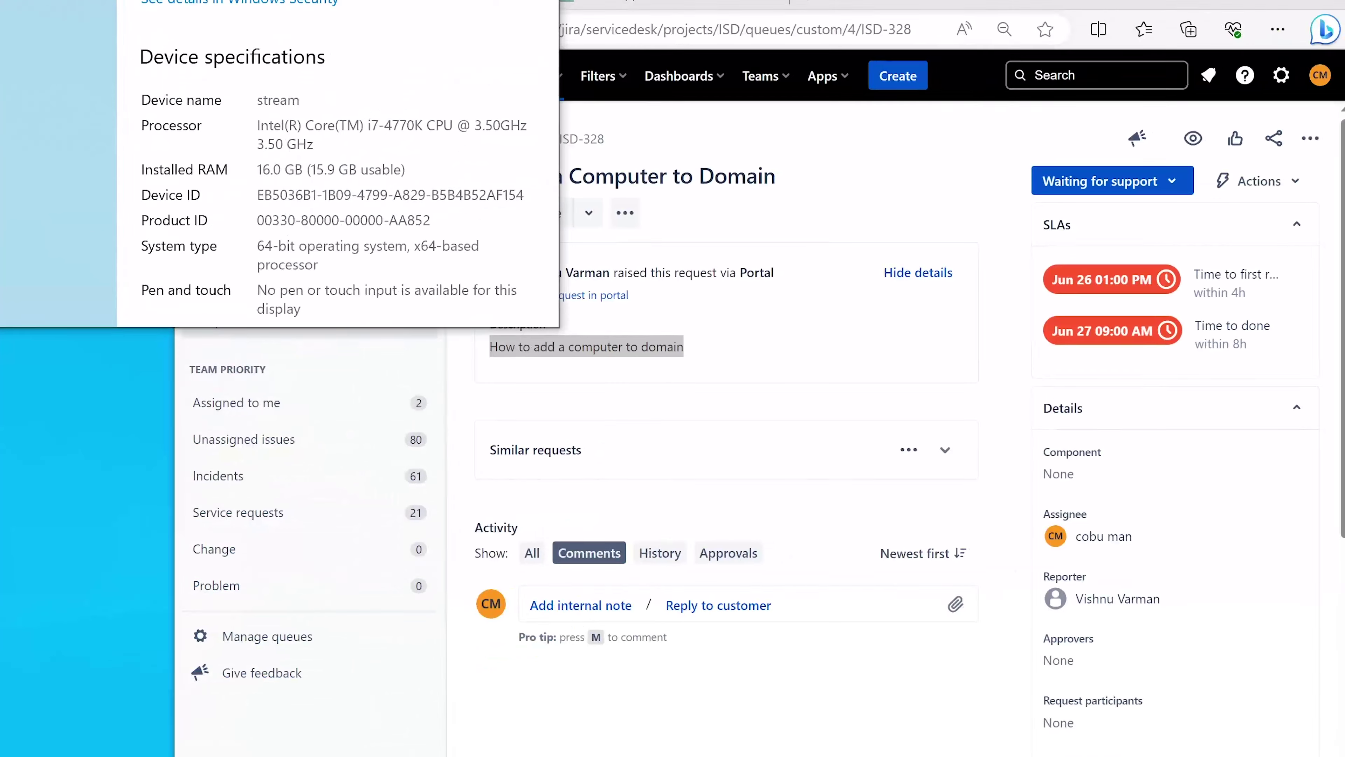
left_click_drag(459, 228, 1006, 336)
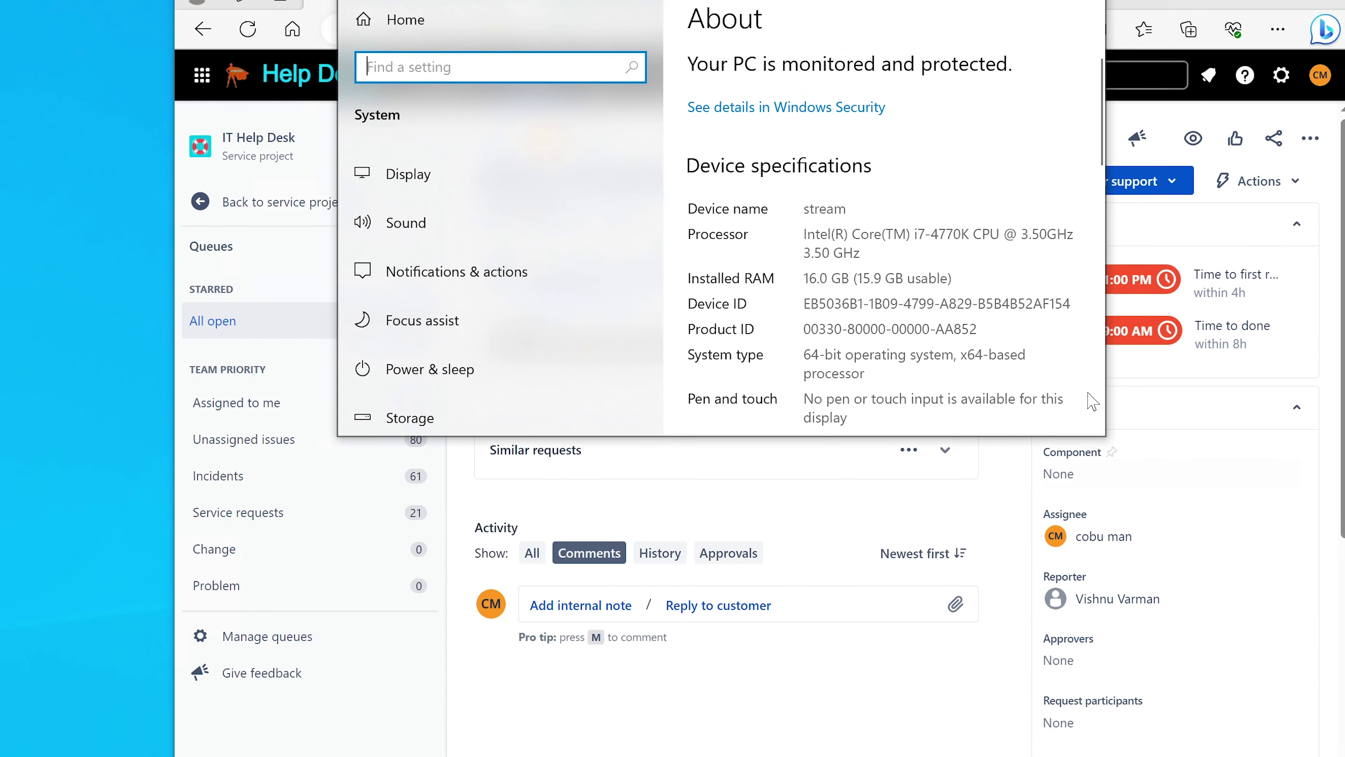
left_click_drag(1102, 435, 1344, 755)
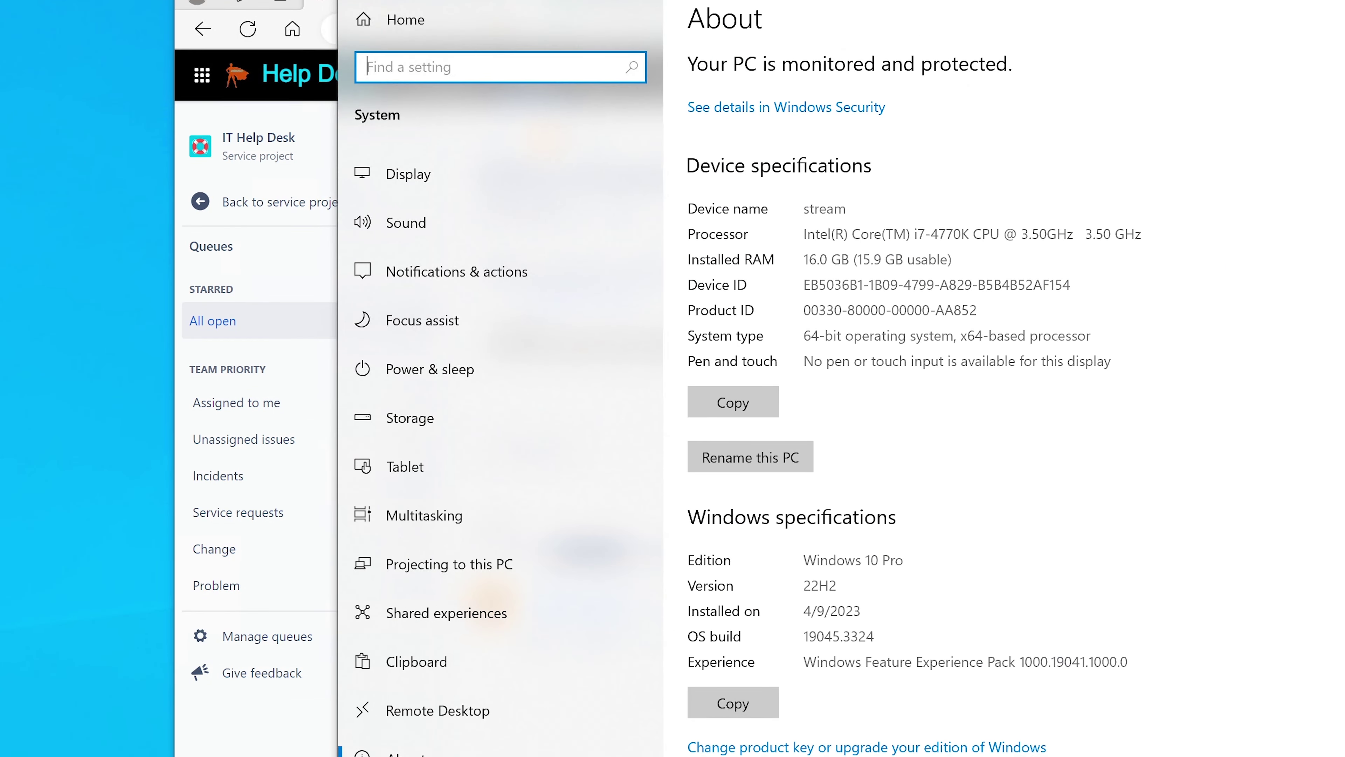
scroll(935, 512, "down", 7)
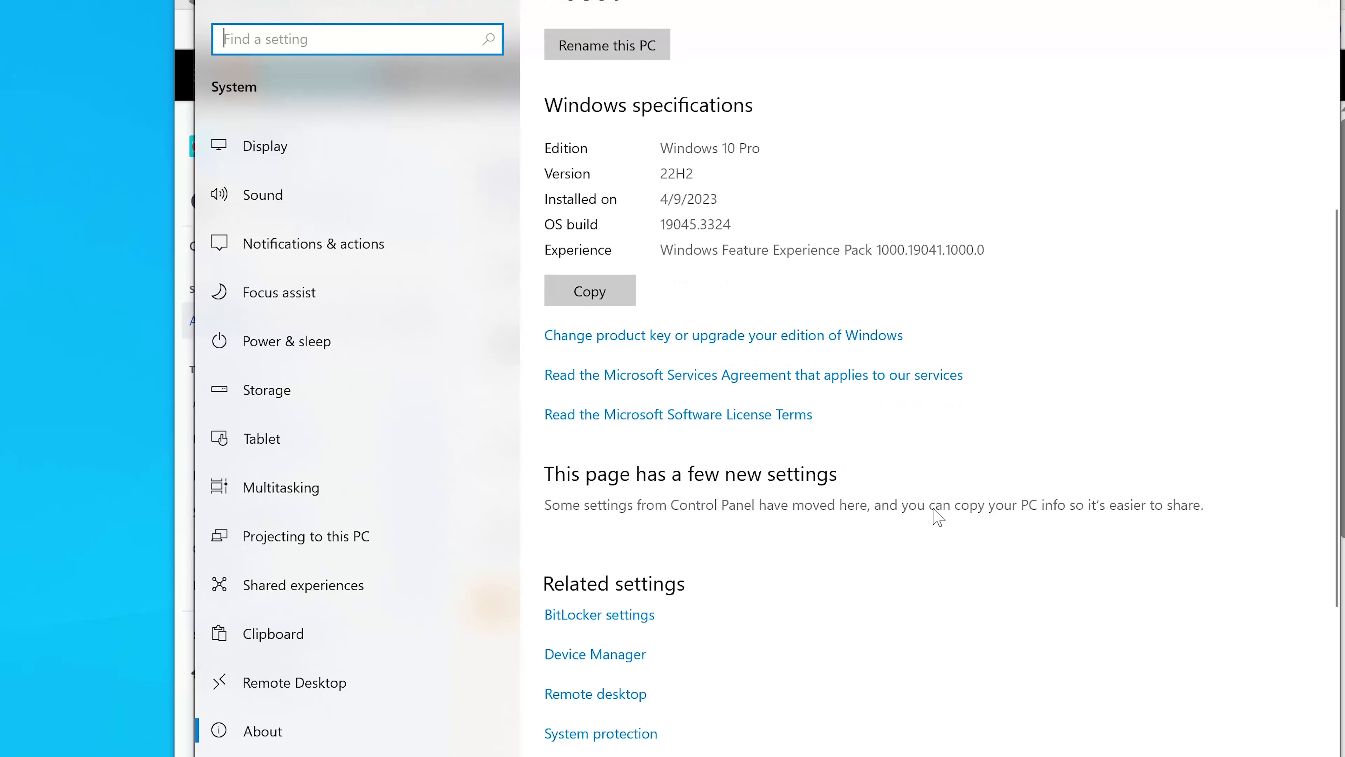
scroll(937, 517, "down", 2)
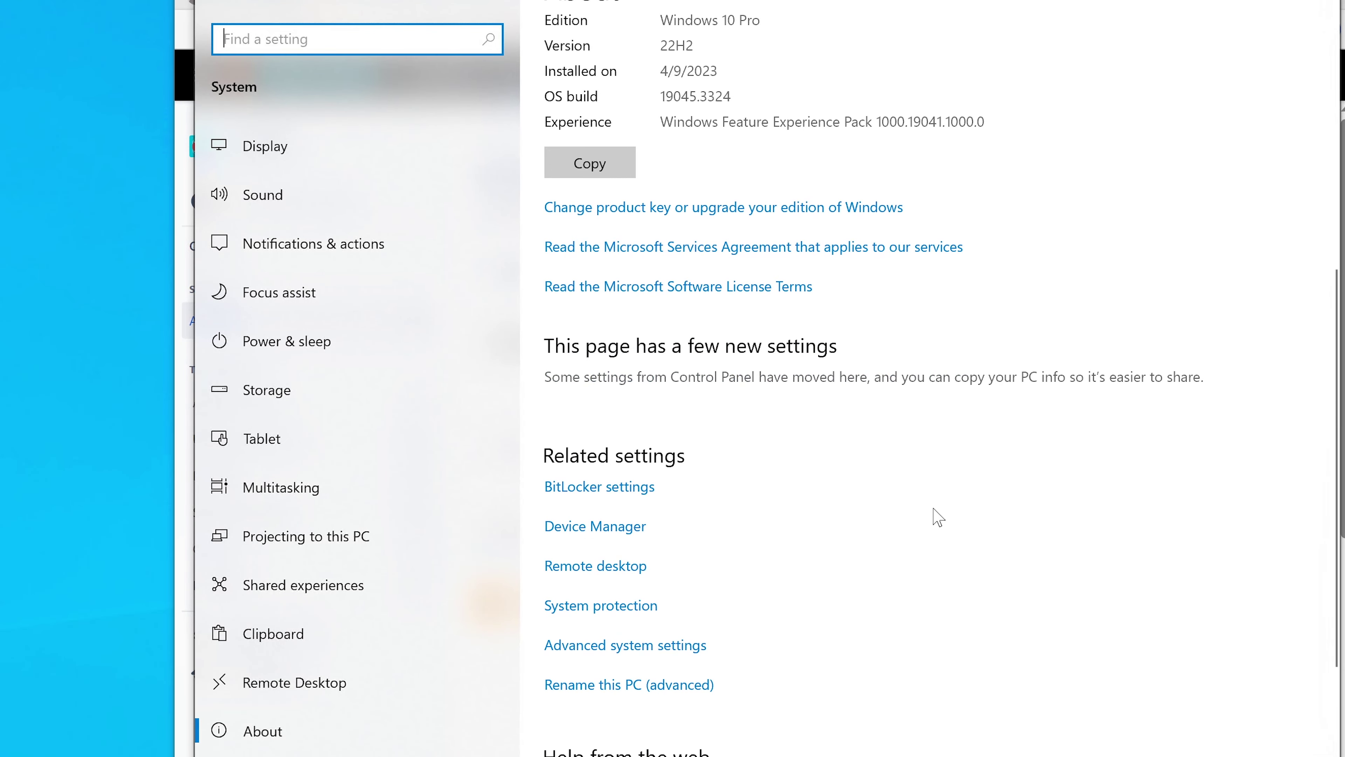
scroll(766, 528, "up", 1)
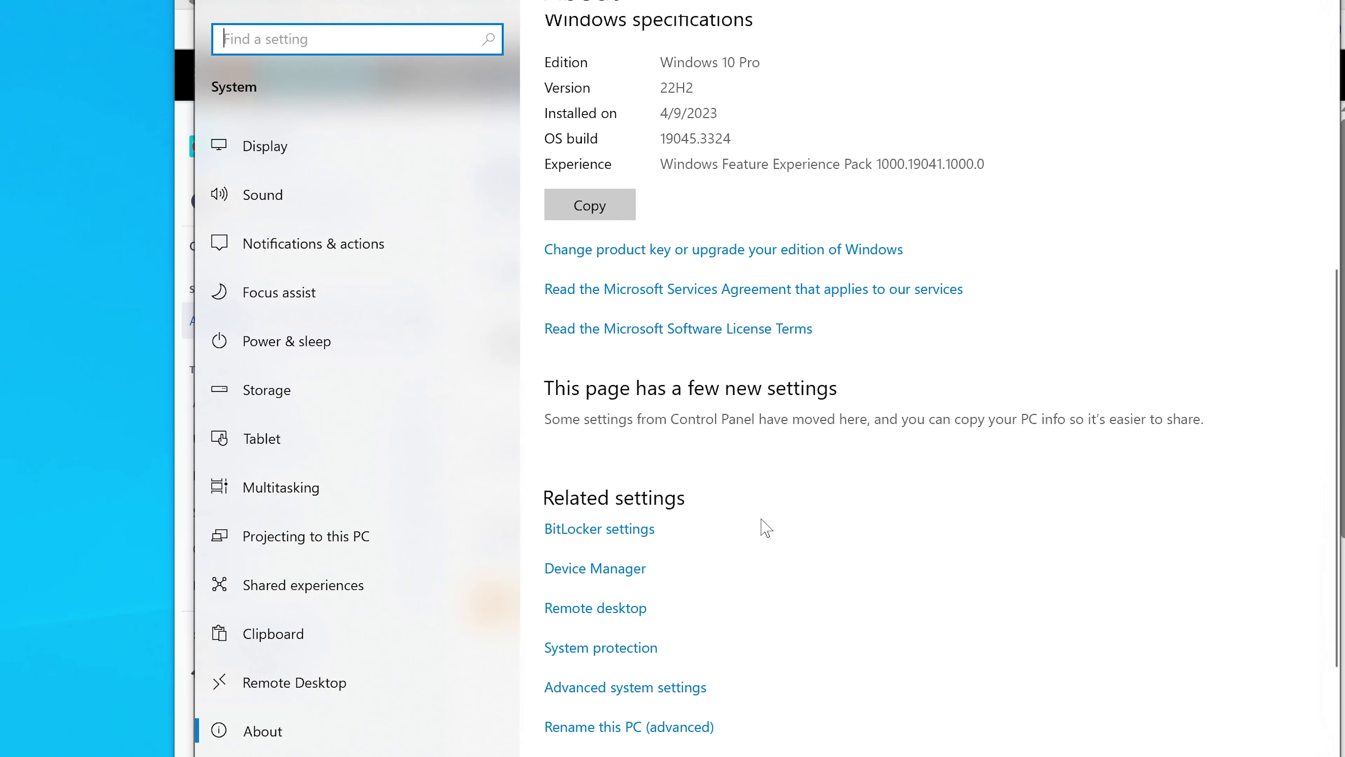
scroll(767, 528, "up", 6)
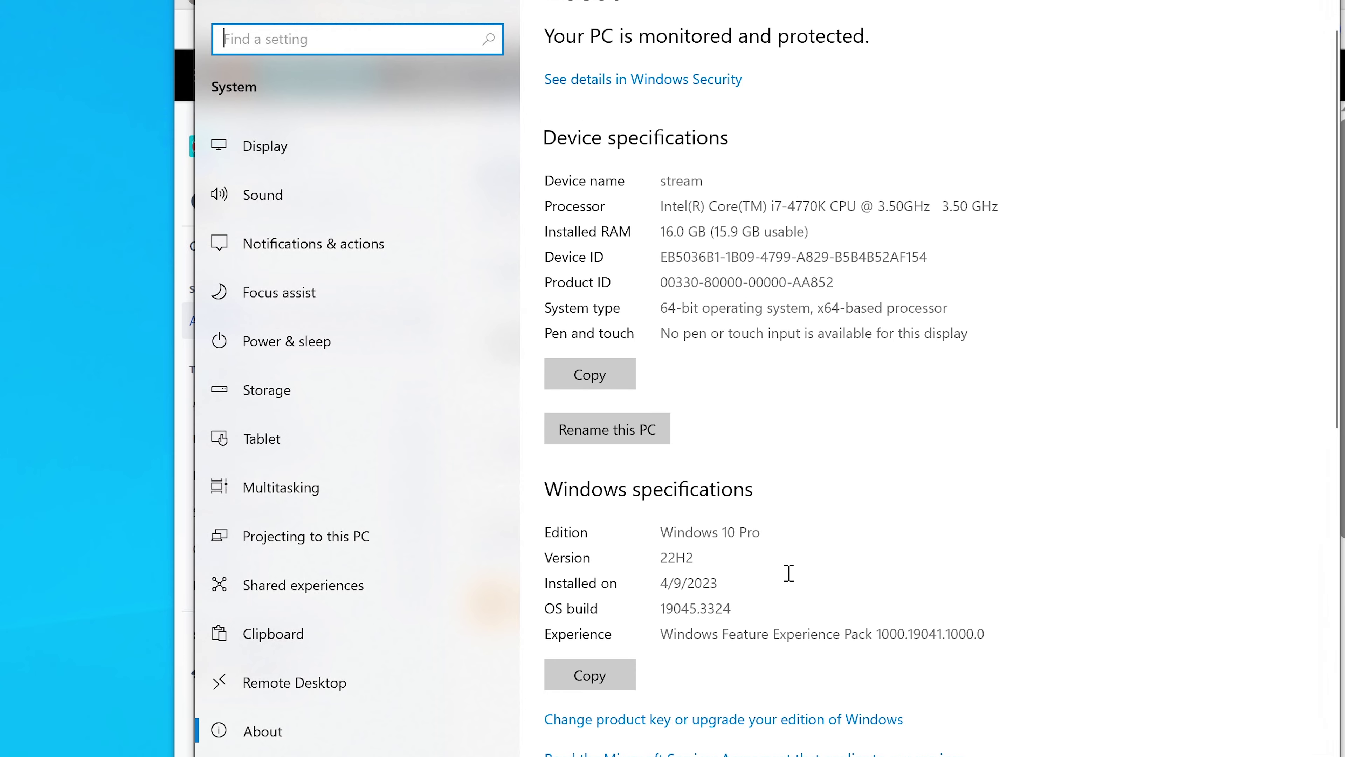
scroll(819, 555, "down", 9)
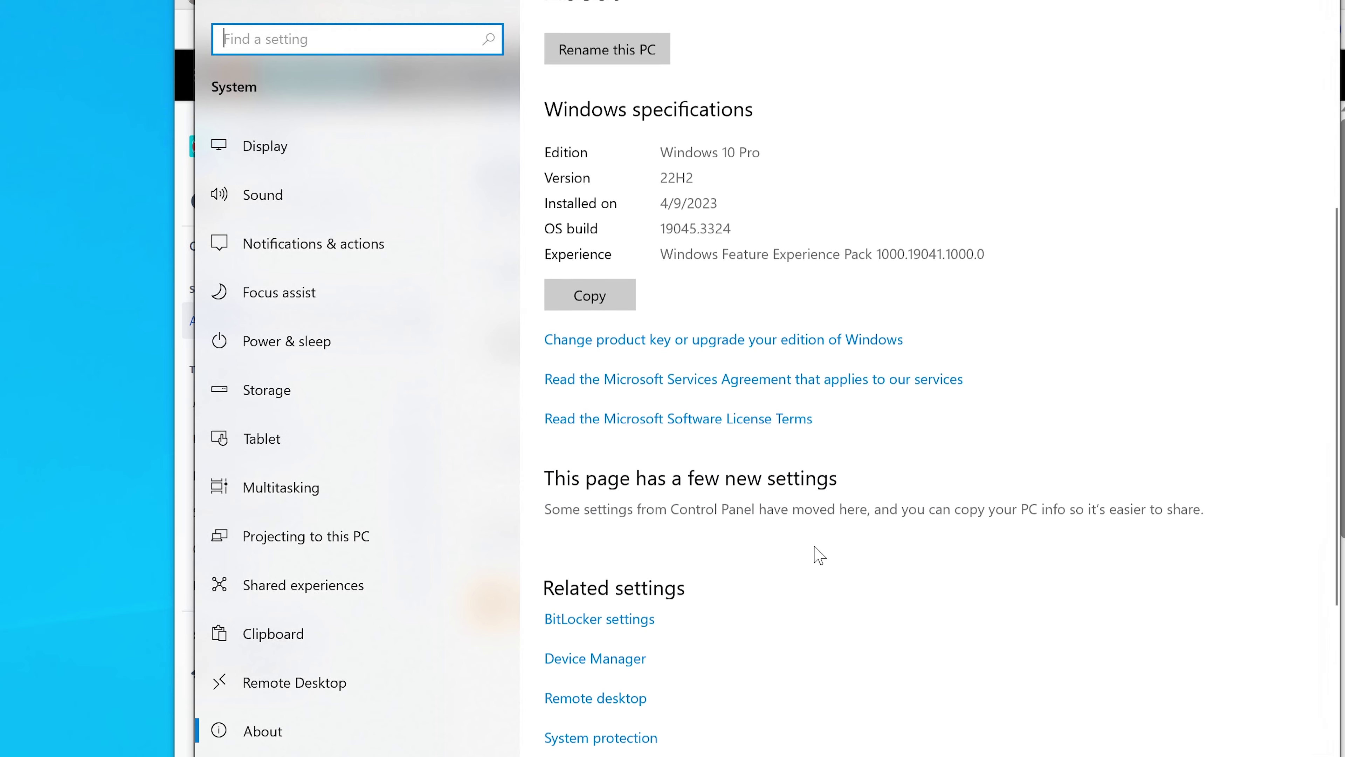
left_click(669, 458)
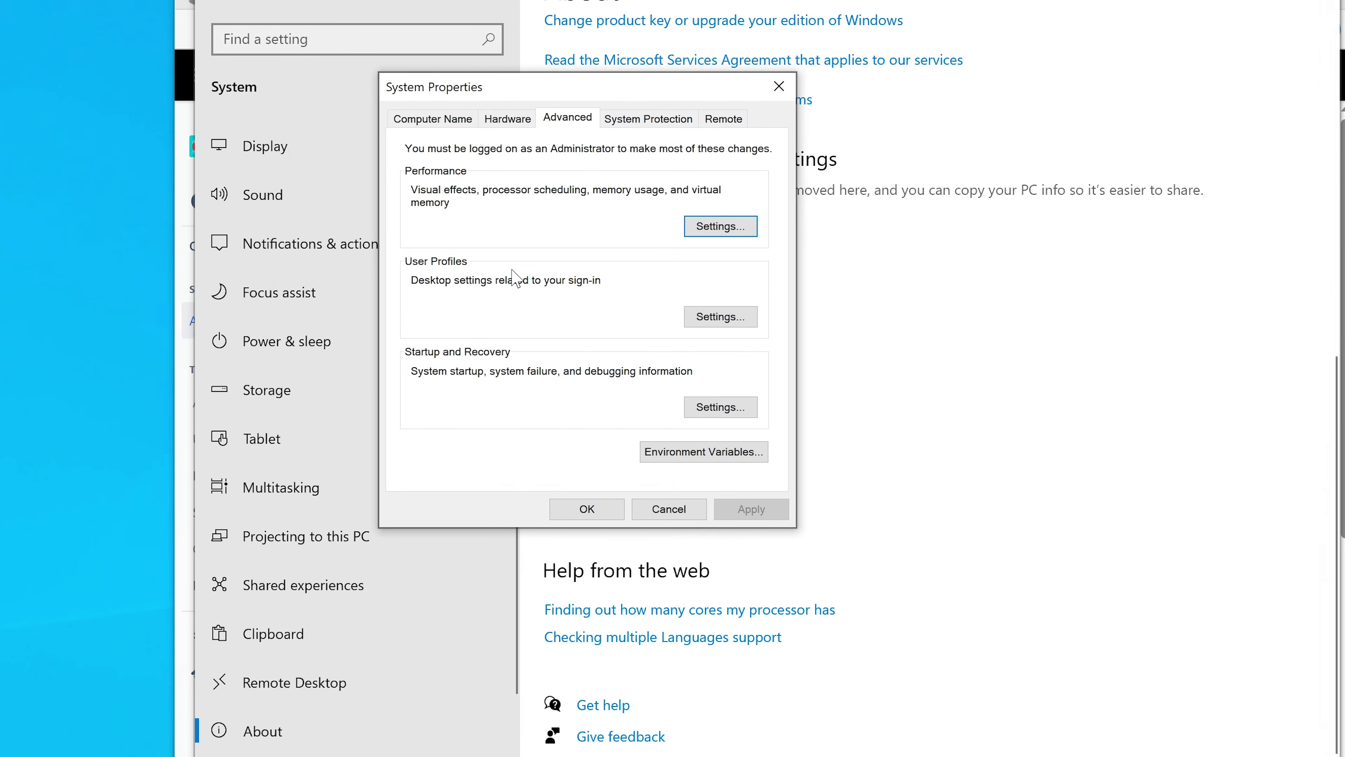
Search 'advanced system' to show System Properties' Computer Name tab: stream in workgroup NEWSERVER0.
key("super+s")
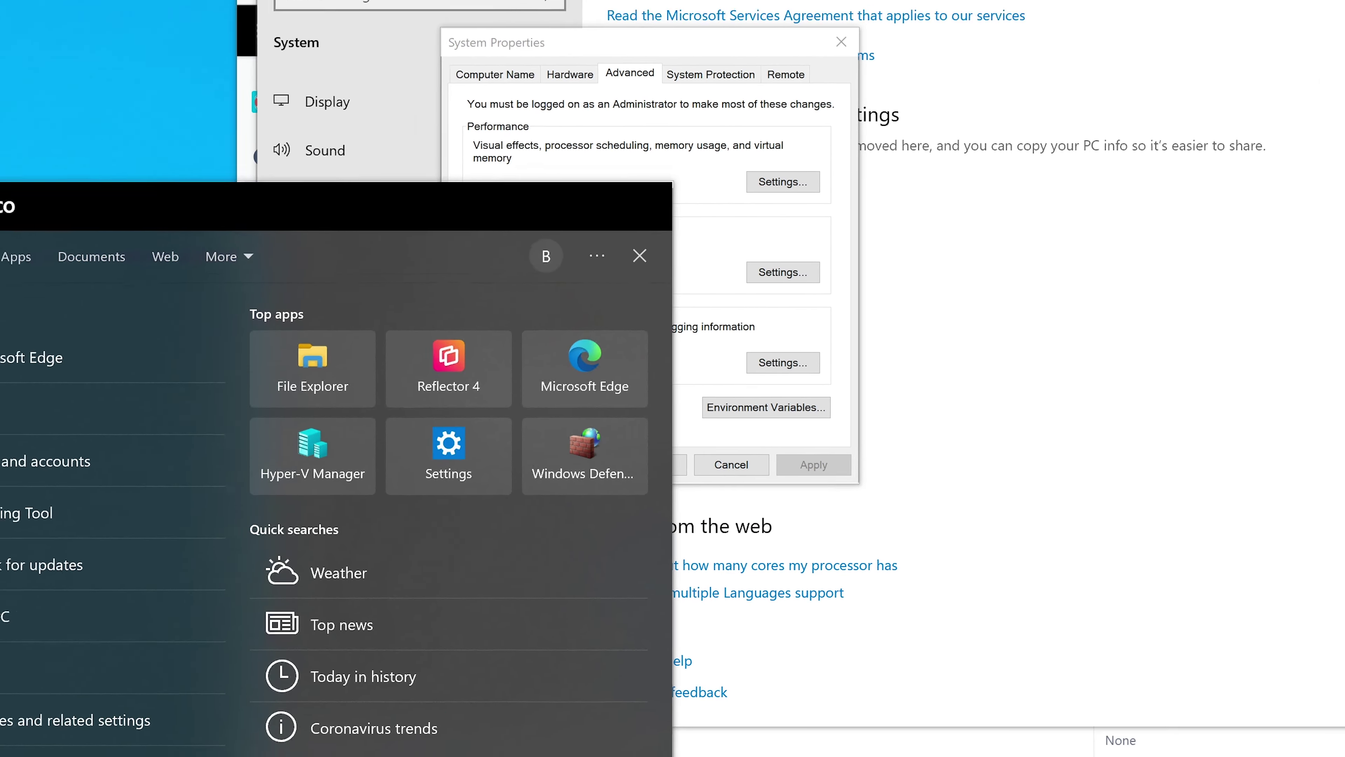
type("advanced s")
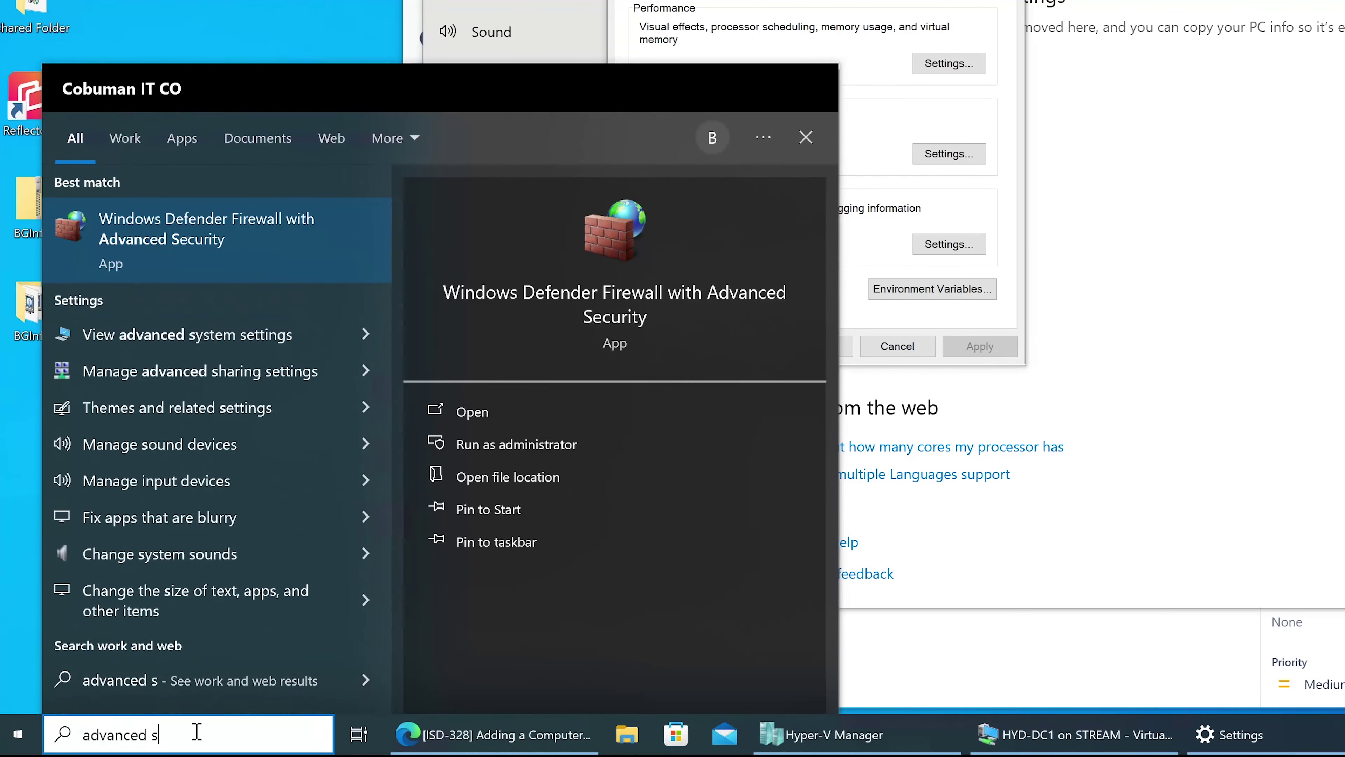
type("ystem")
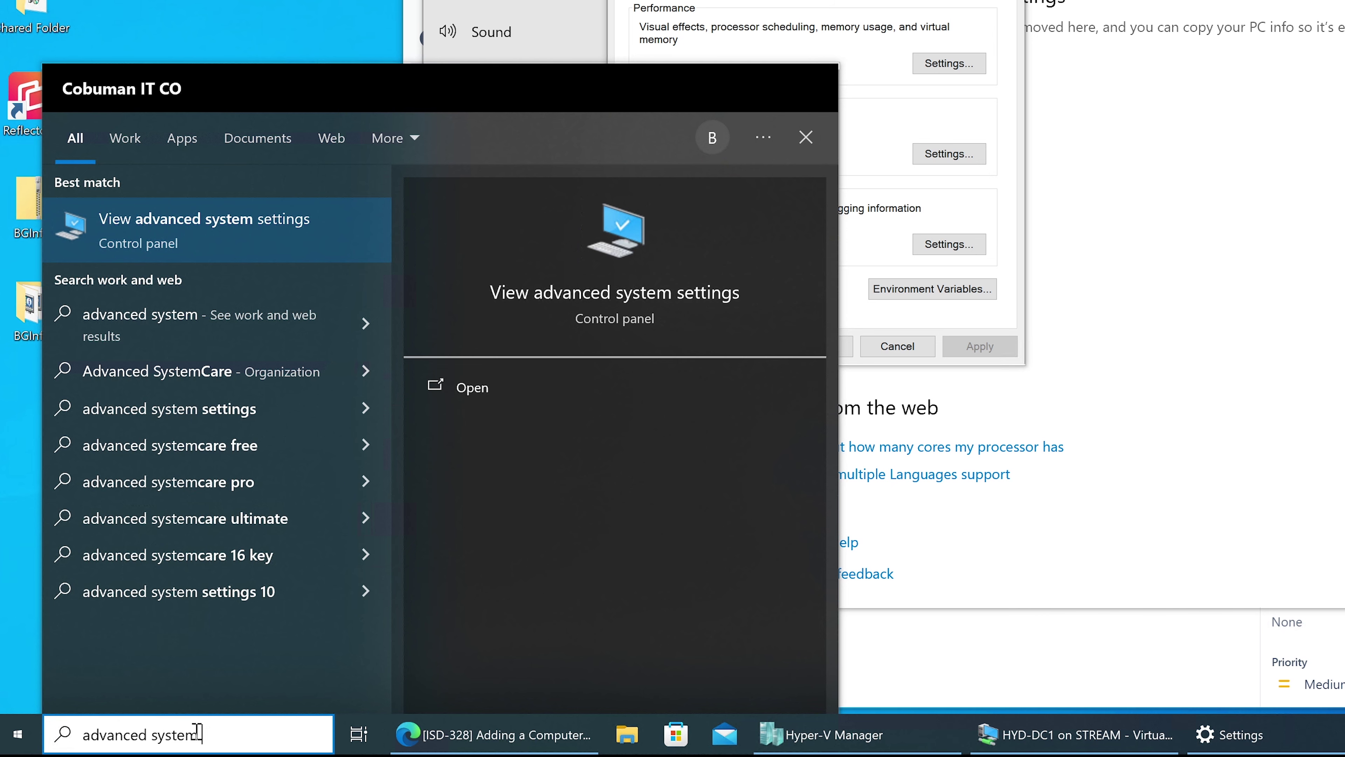
key("Return")
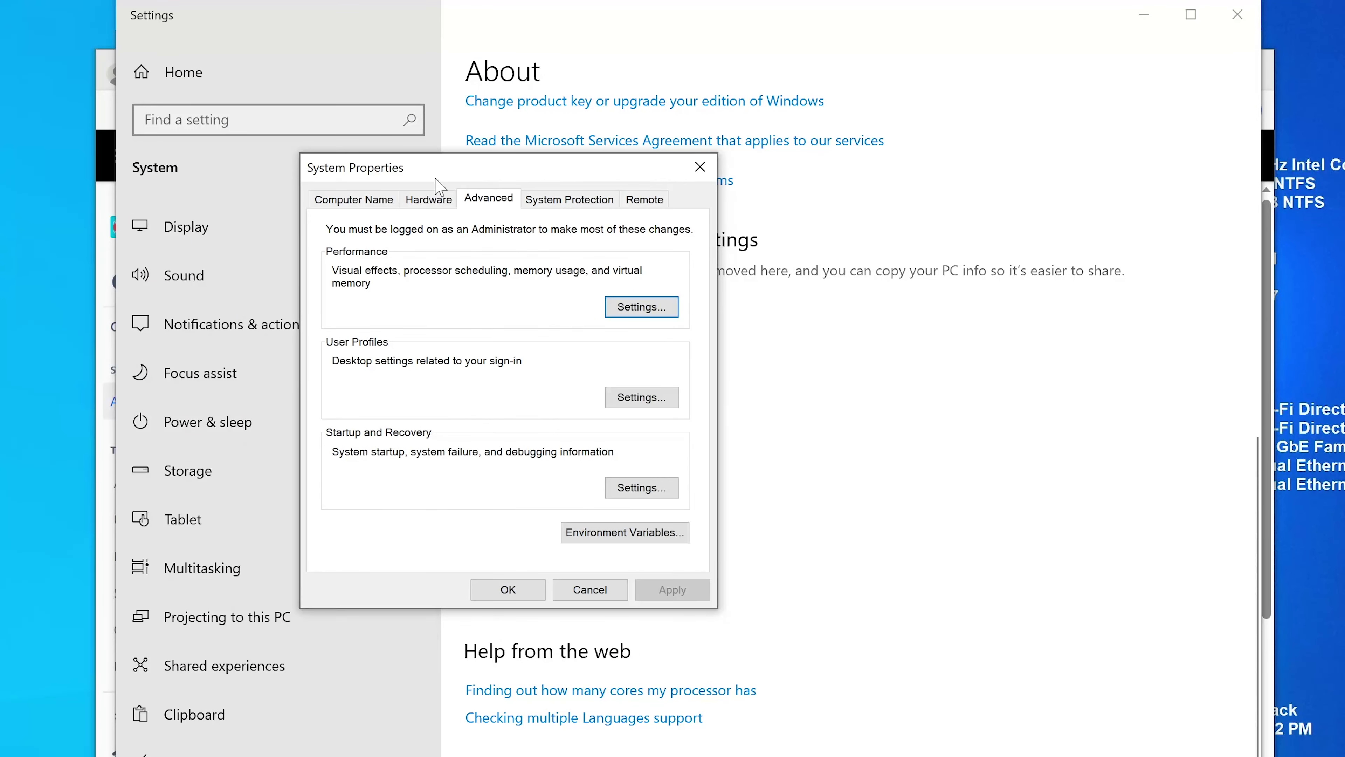
left_click(353, 201)
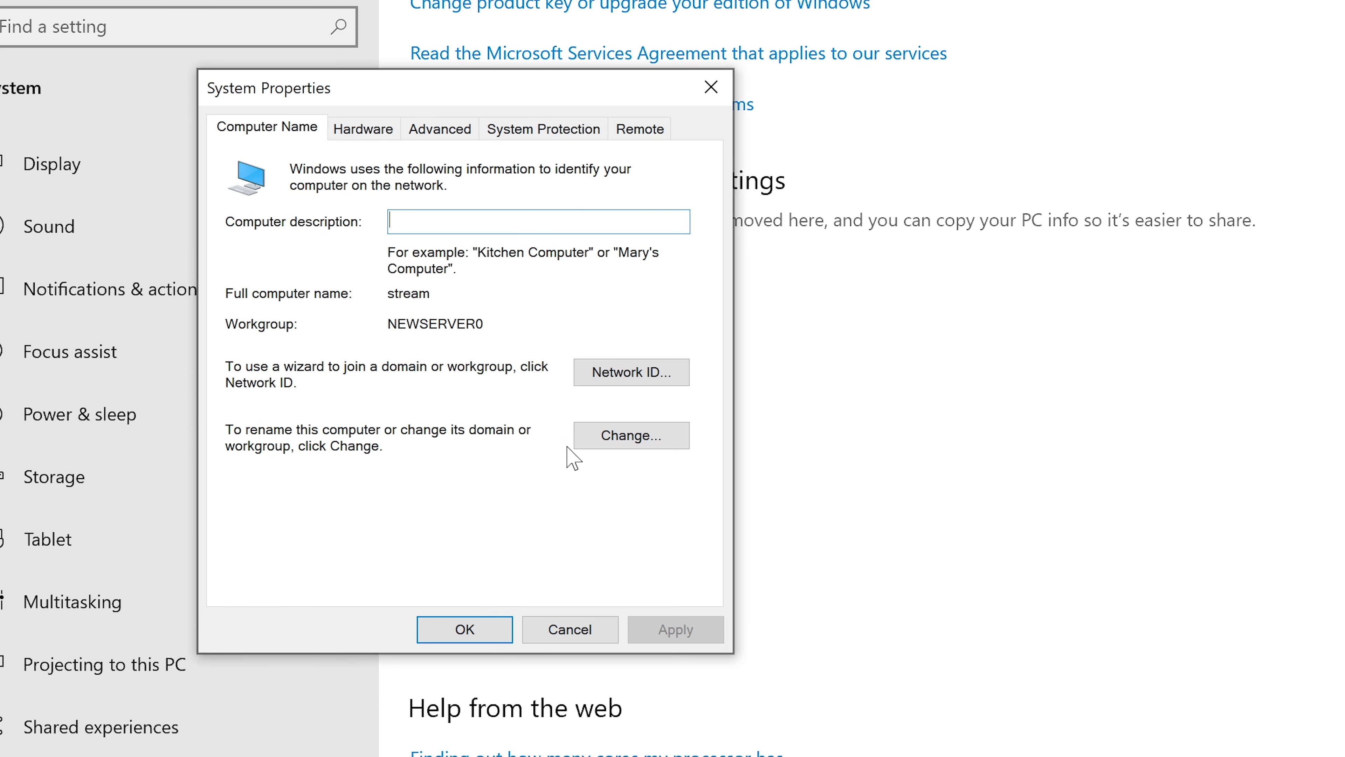
For computer stream, switch membership from workgroup NEWSERVER0 to Domain, ready for the domain name.
left_click(638, 447)
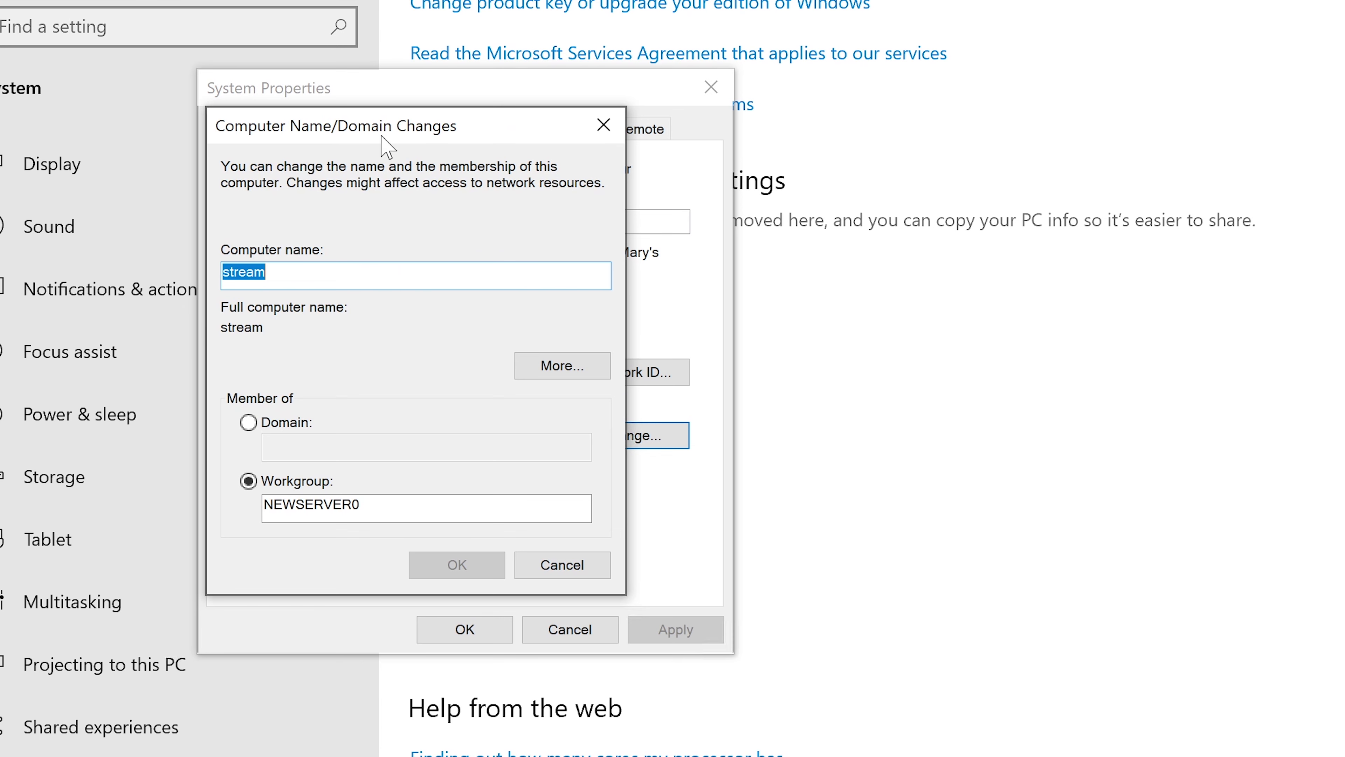
left_click_drag(378, 112, 453, 159)
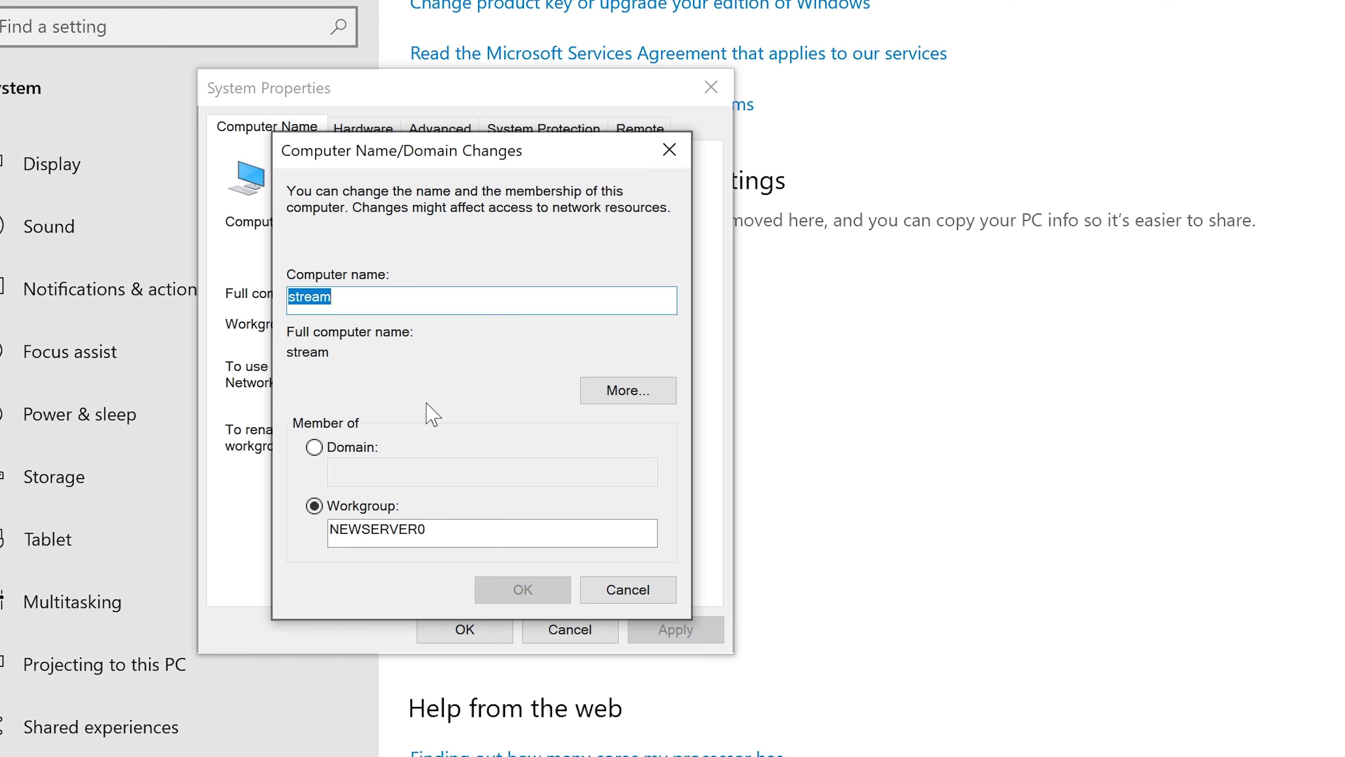
left_click(374, 295)
left_click_drag(401, 304, 210, 298)
left_click_drag(390, 294, 284, 297)
left_click(428, 293)
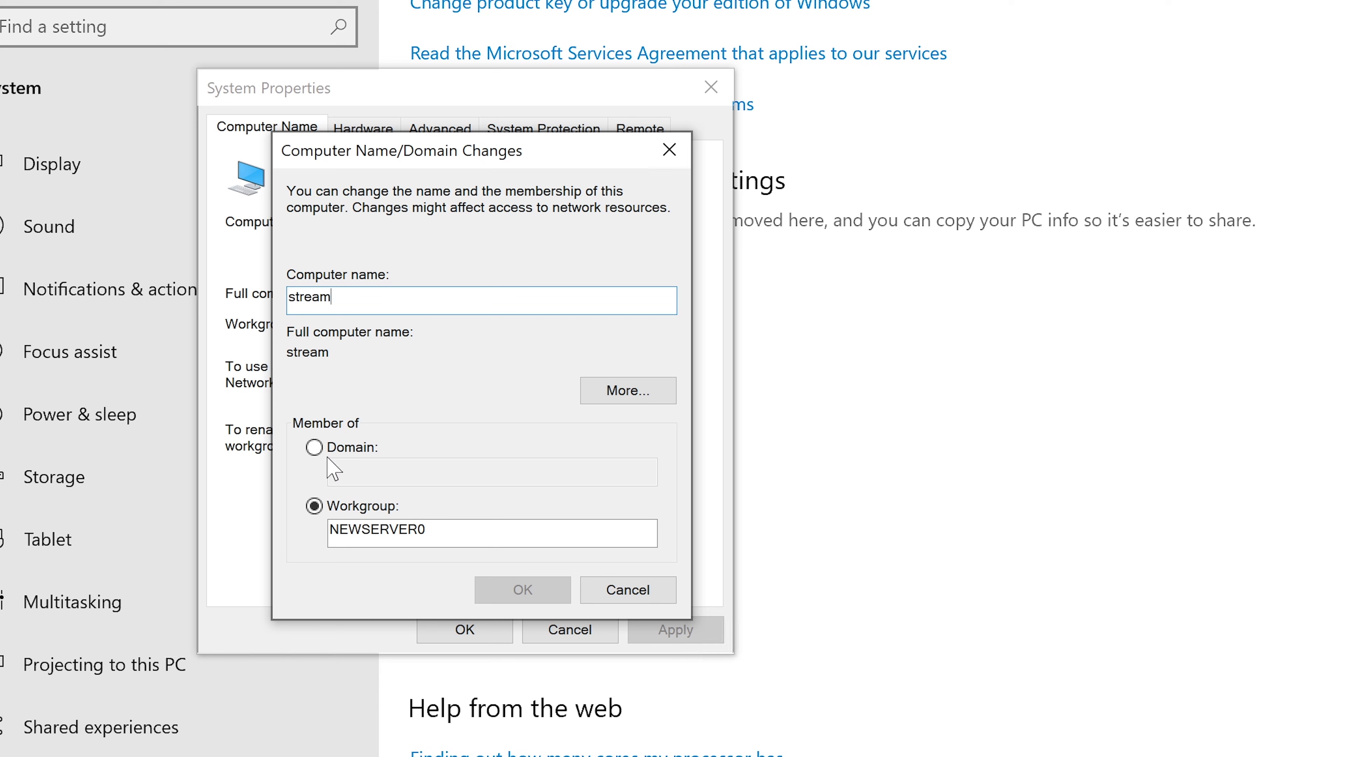
left_click(317, 448)
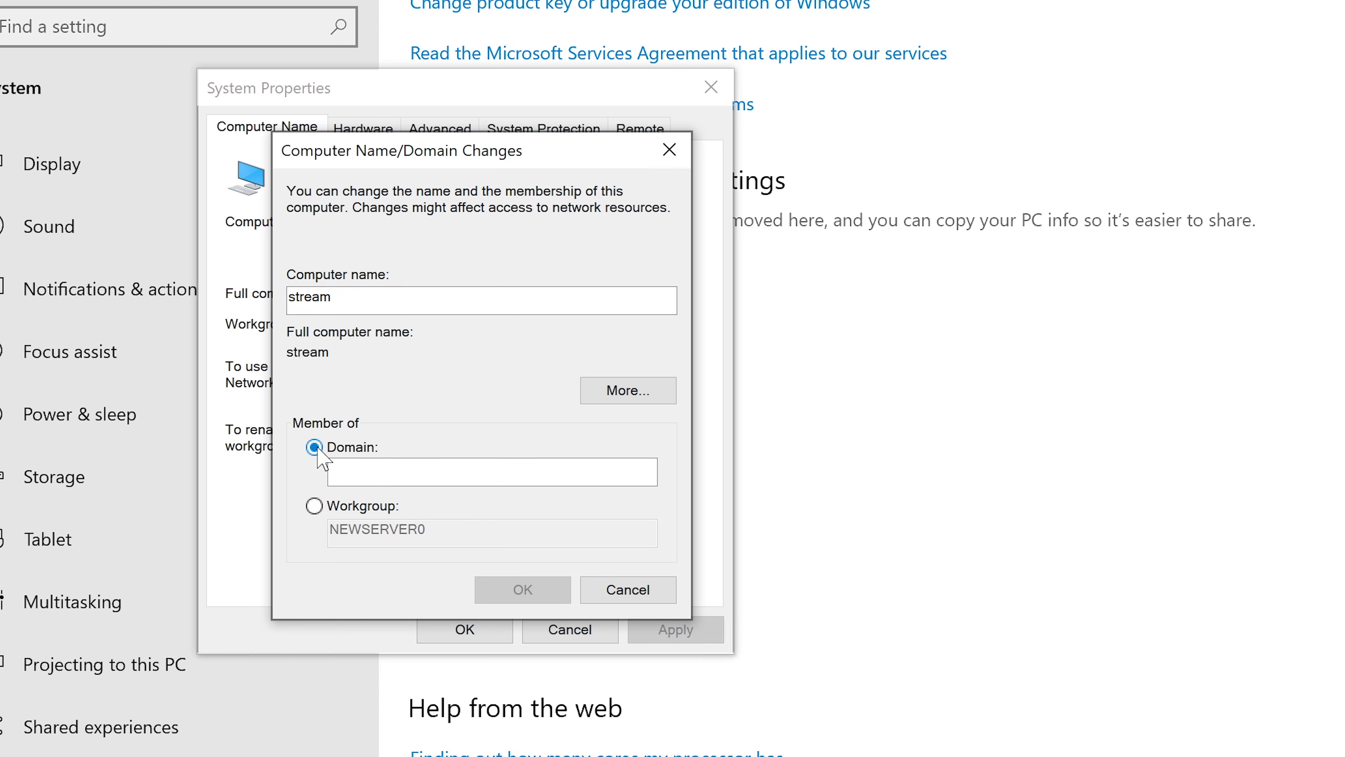
left_click(407, 462)
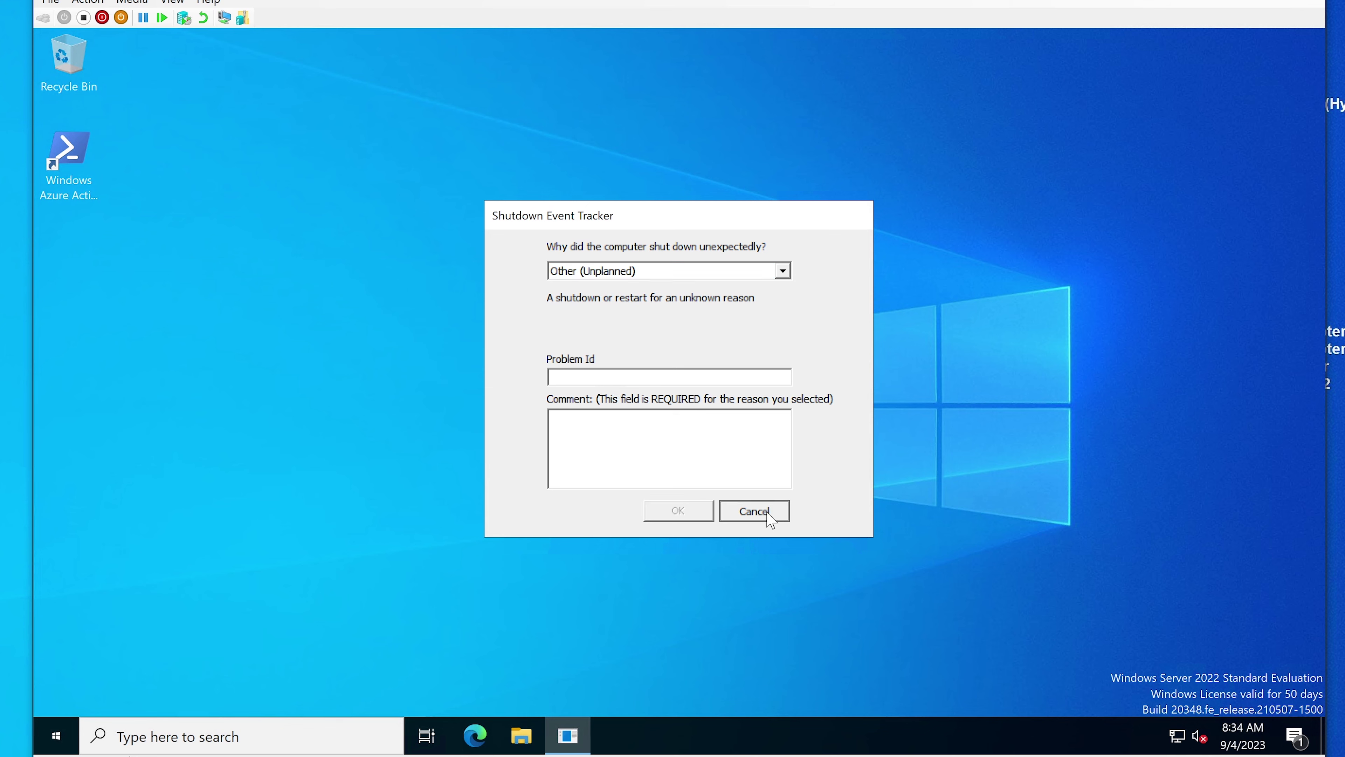
Dismiss the Shutdown Event Tracker and open Active Directory Users and Computers to view corp.contoso.com.
left_click(767, 513)
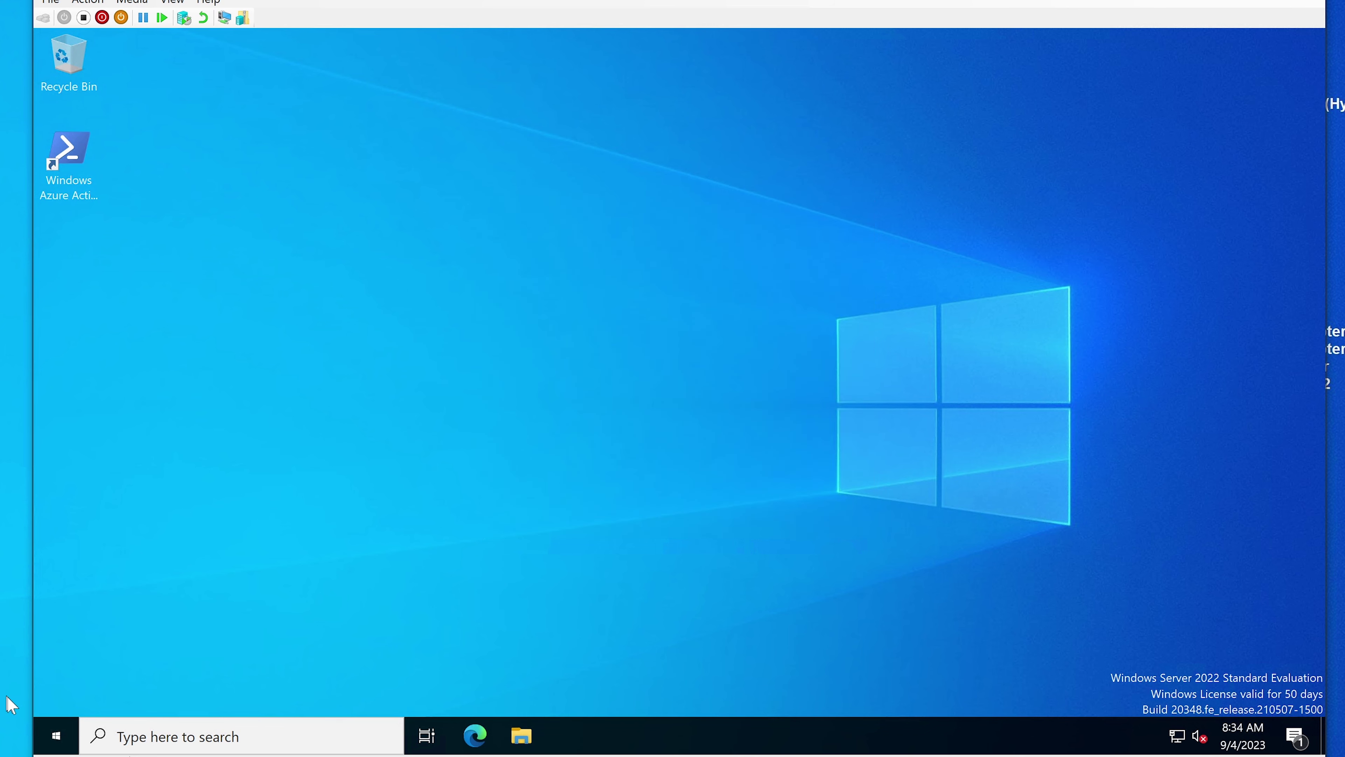
left_click(43, 725)
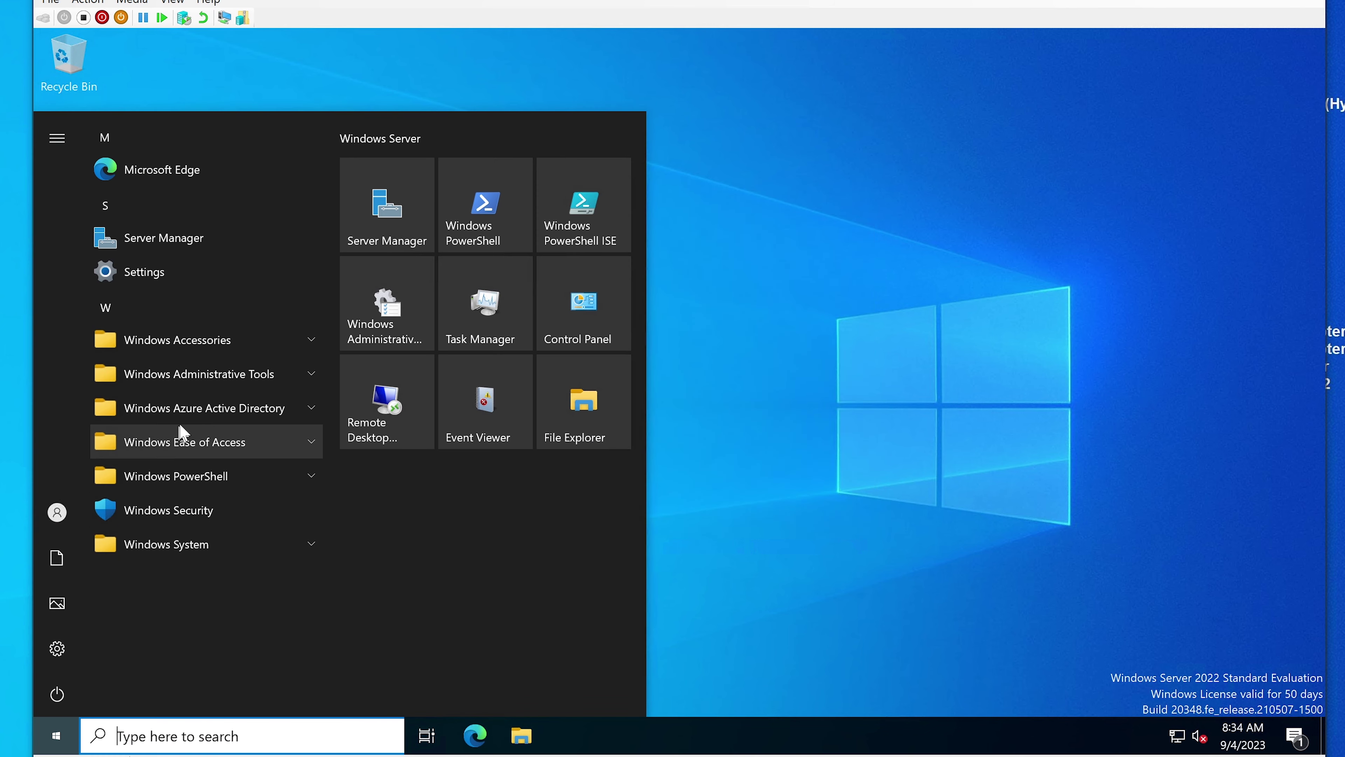
left_click(222, 374)
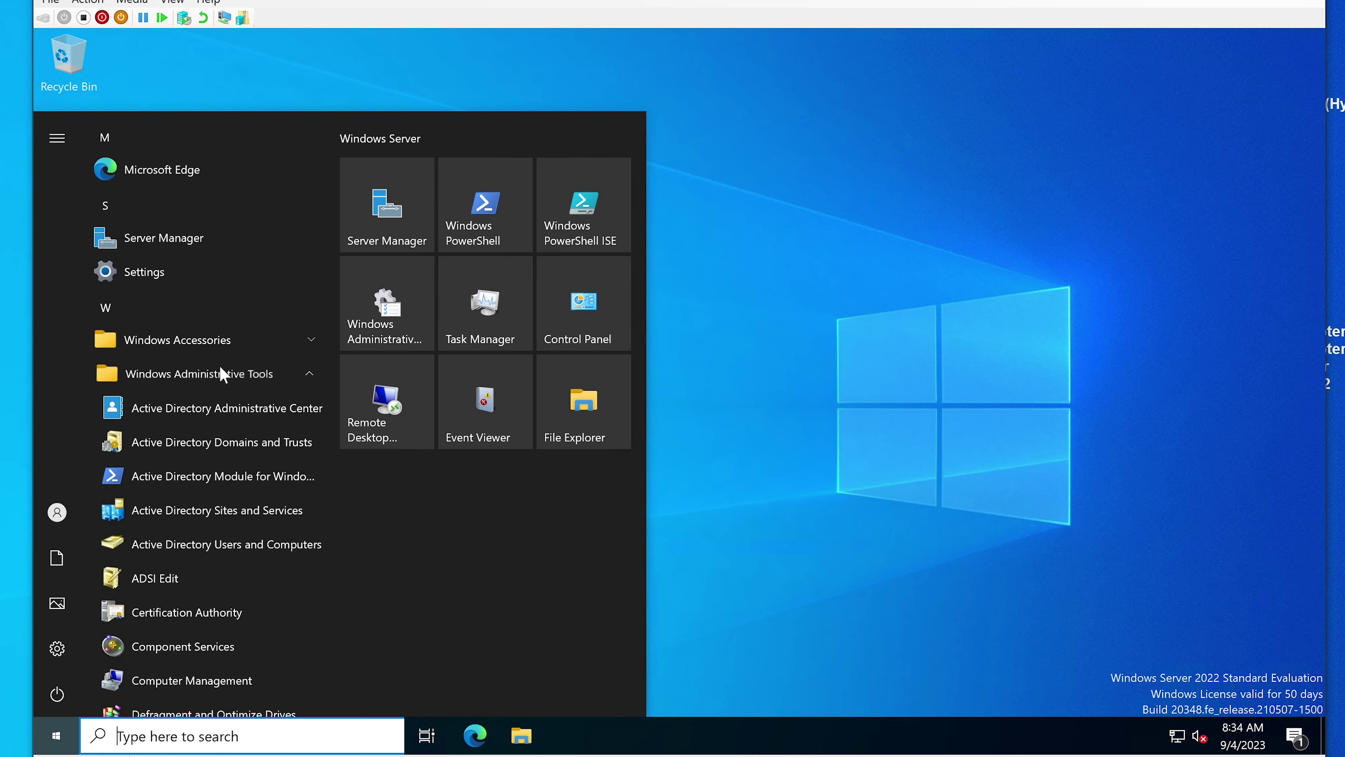
scroll(230, 466, "down", 3)
left_click(231, 454)
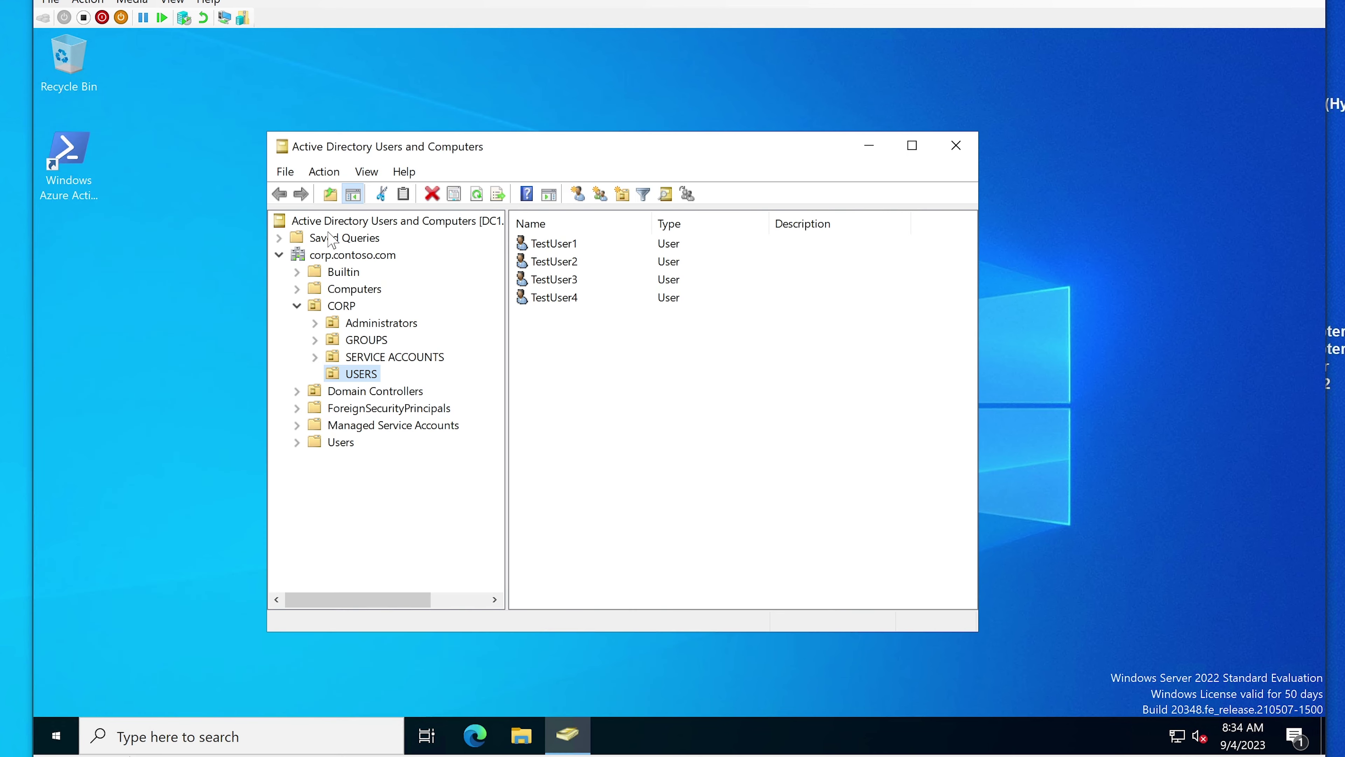
left_click(314, 255)
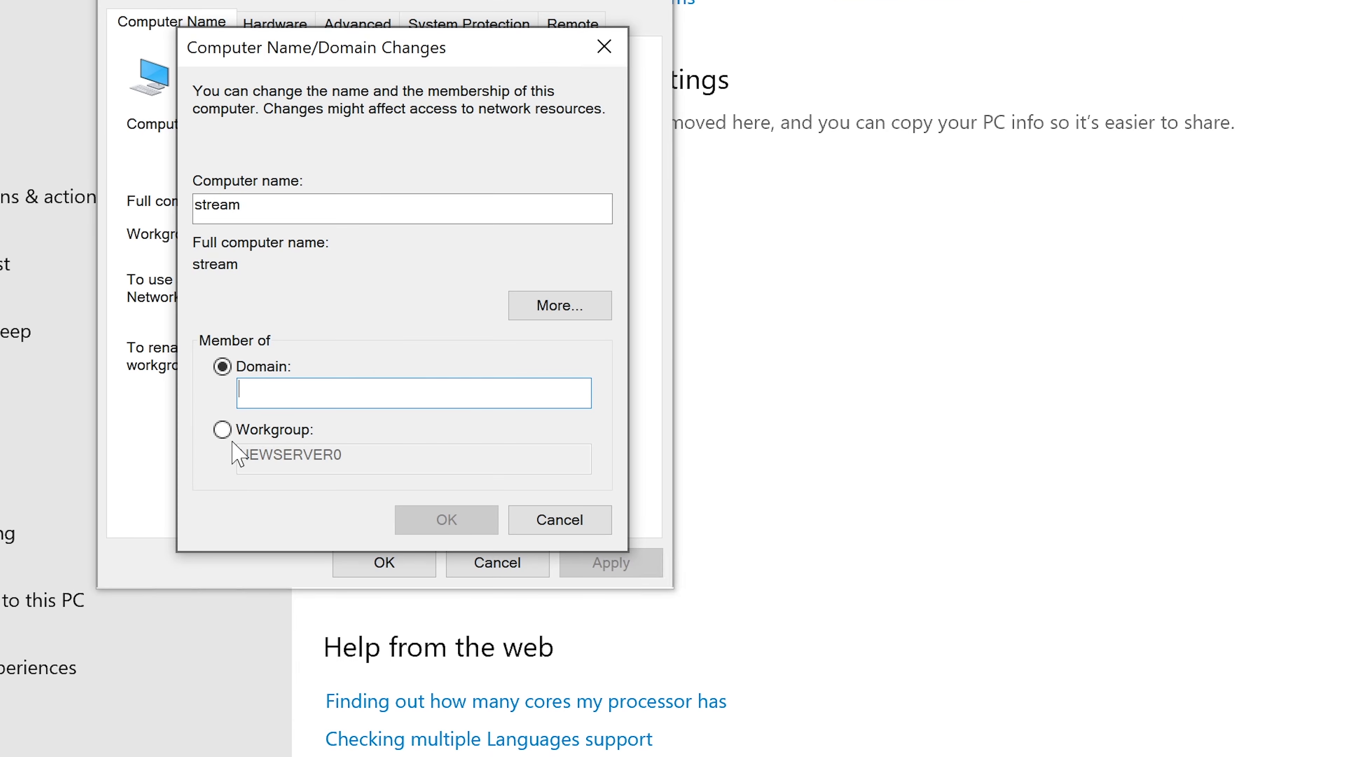
Try joining stream to domain corp.contoso.com, then dismiss the unreachable domain controller error.
left_click(286, 387)
type("cor")
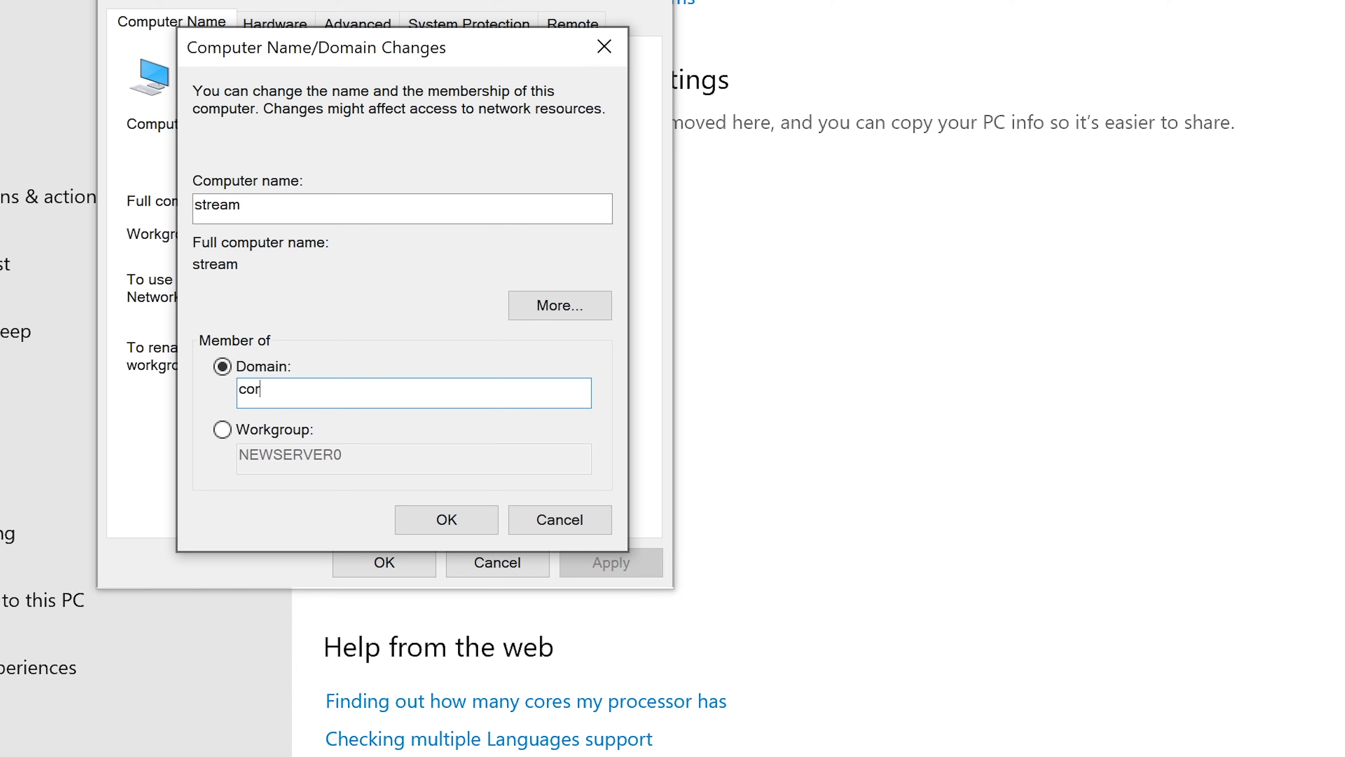
type("p.contoso.com")
left_click(447, 522)
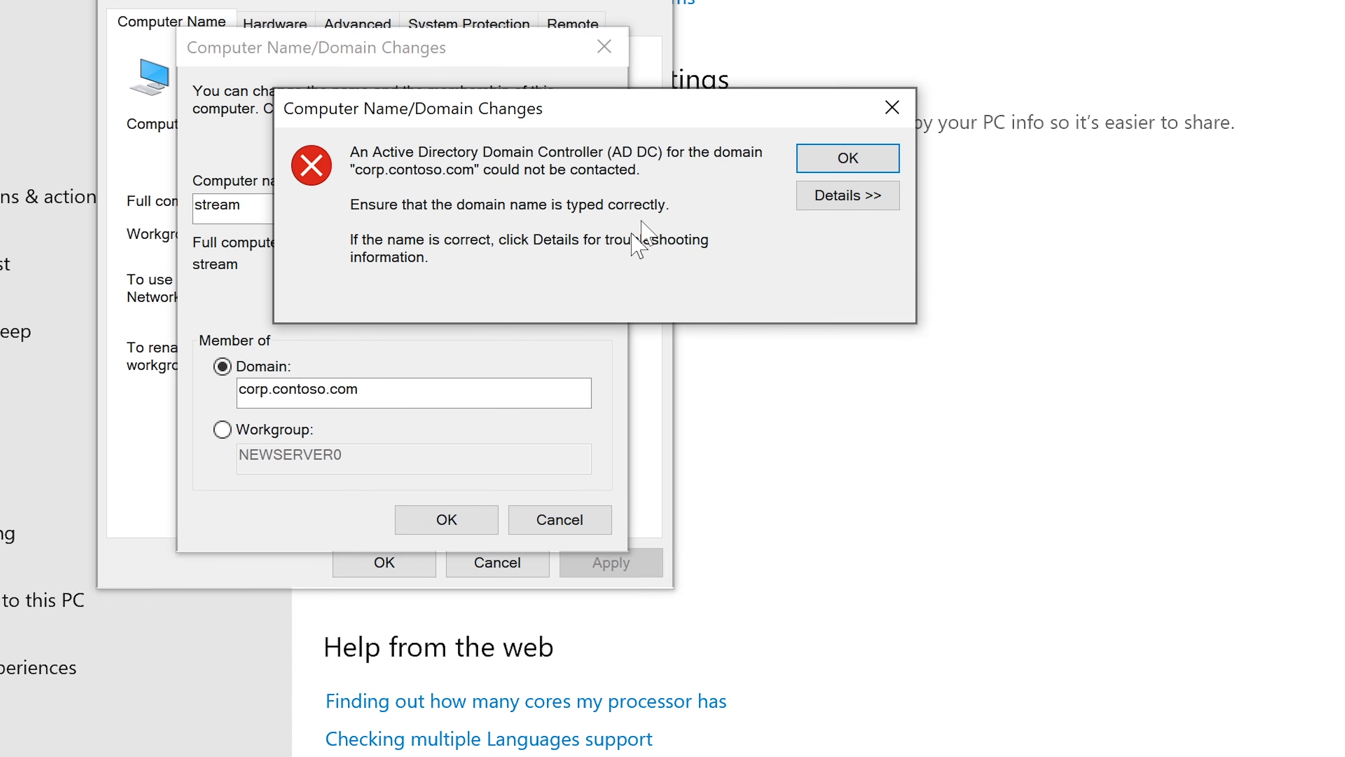
left_click_drag(689, 94, 619, 283)
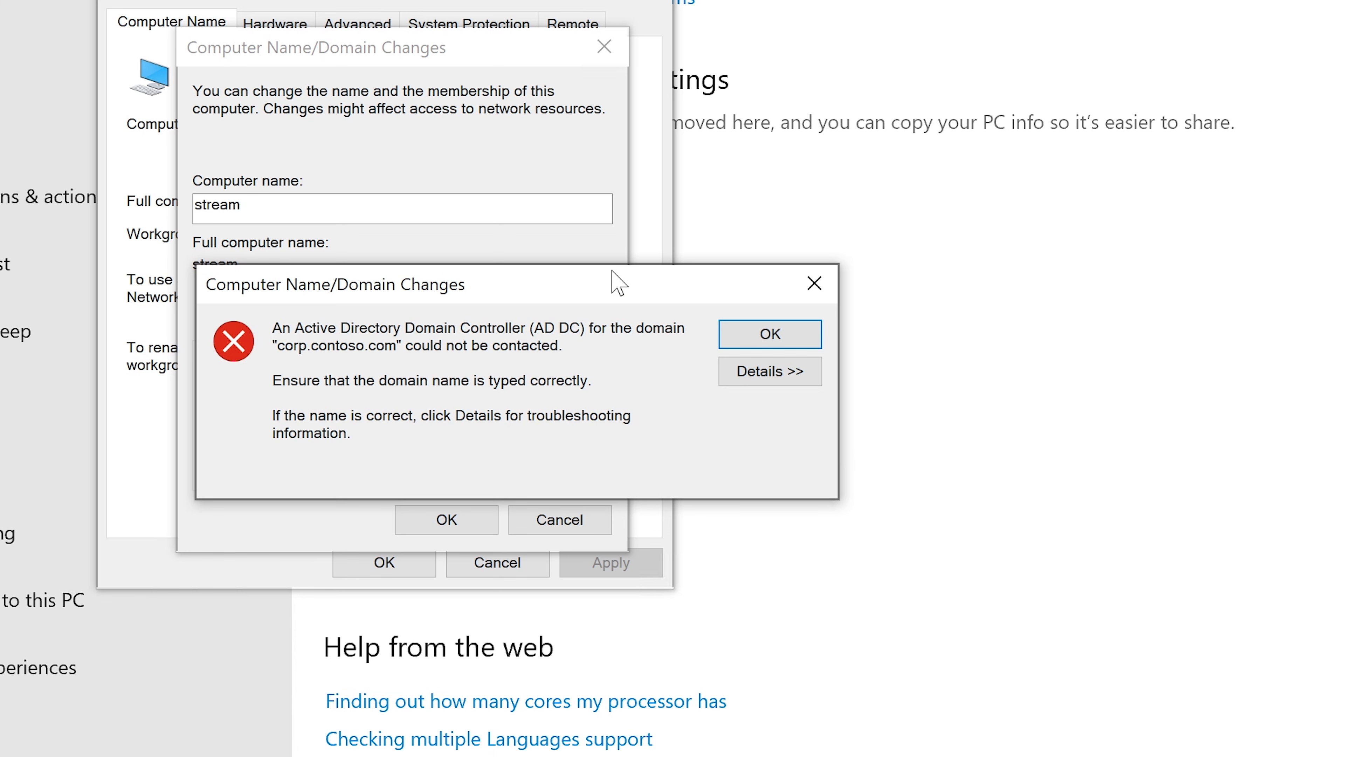
left_click_drag(602, 281, 569, 240)
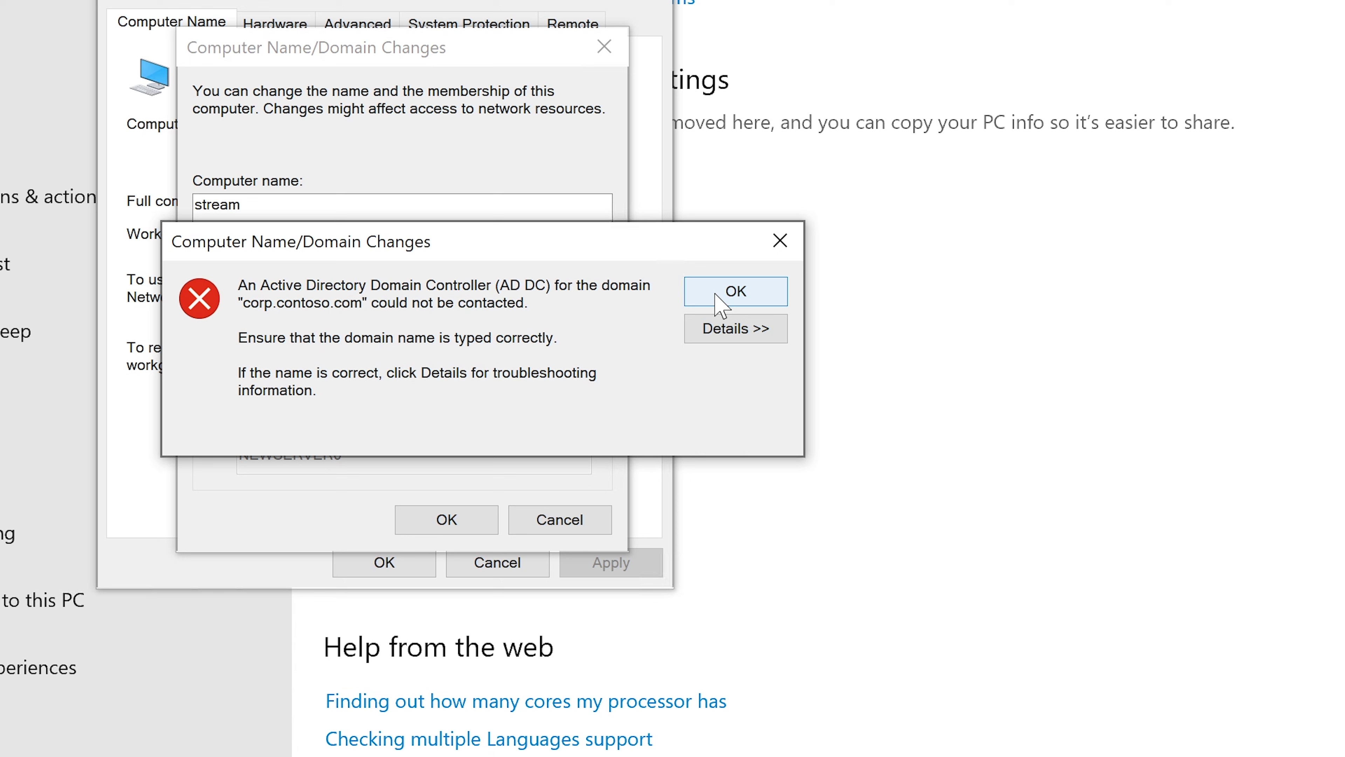
left_click_drag(566, 243, 520, 191)
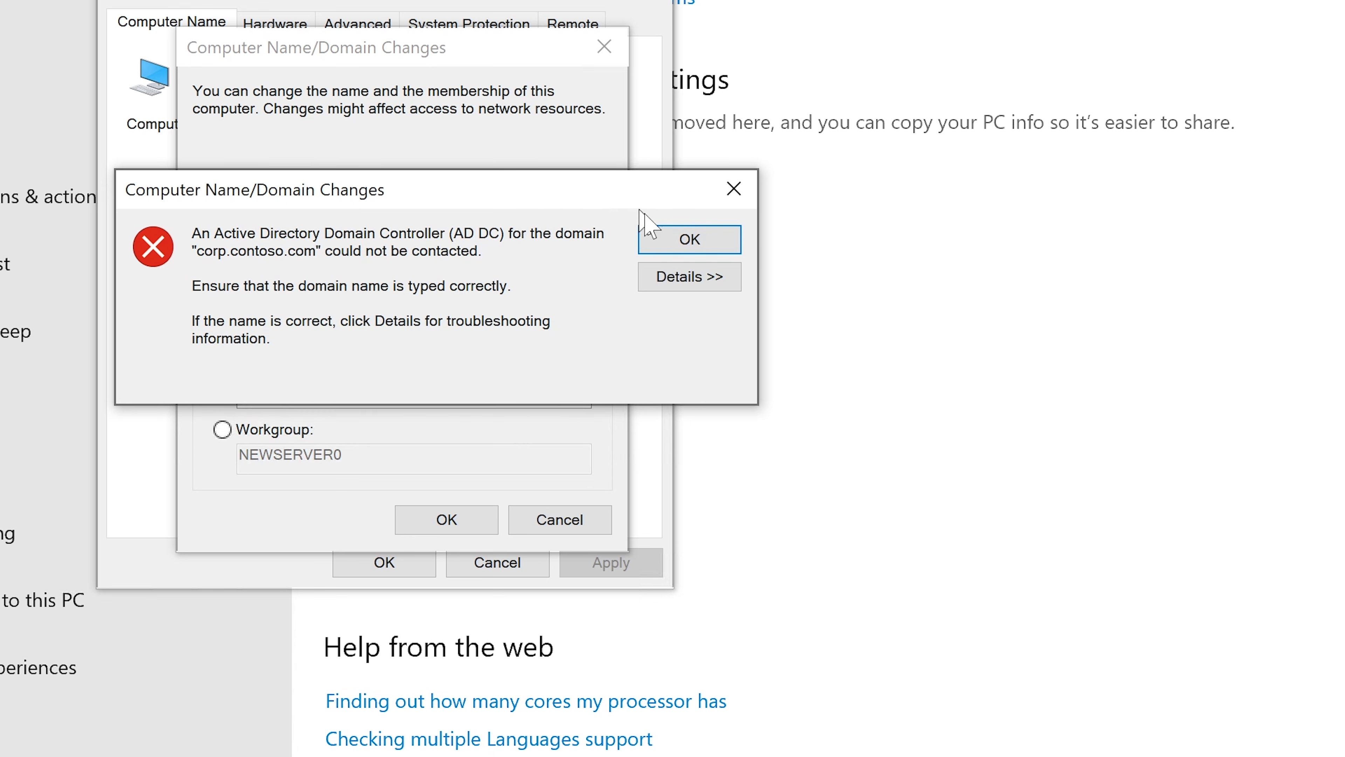
left_click(671, 244)
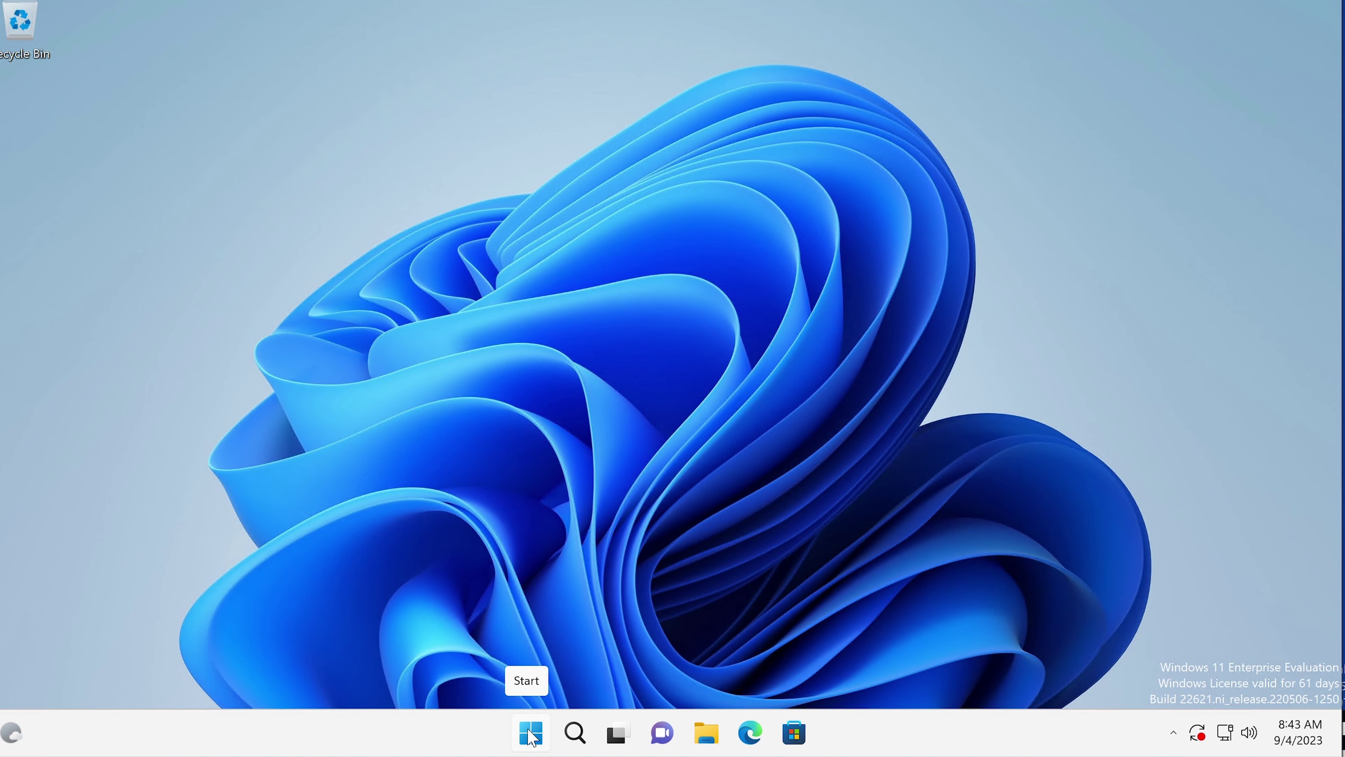
Open the System About page in Settings and enlarge it to review the device details.
right_click(532, 735)
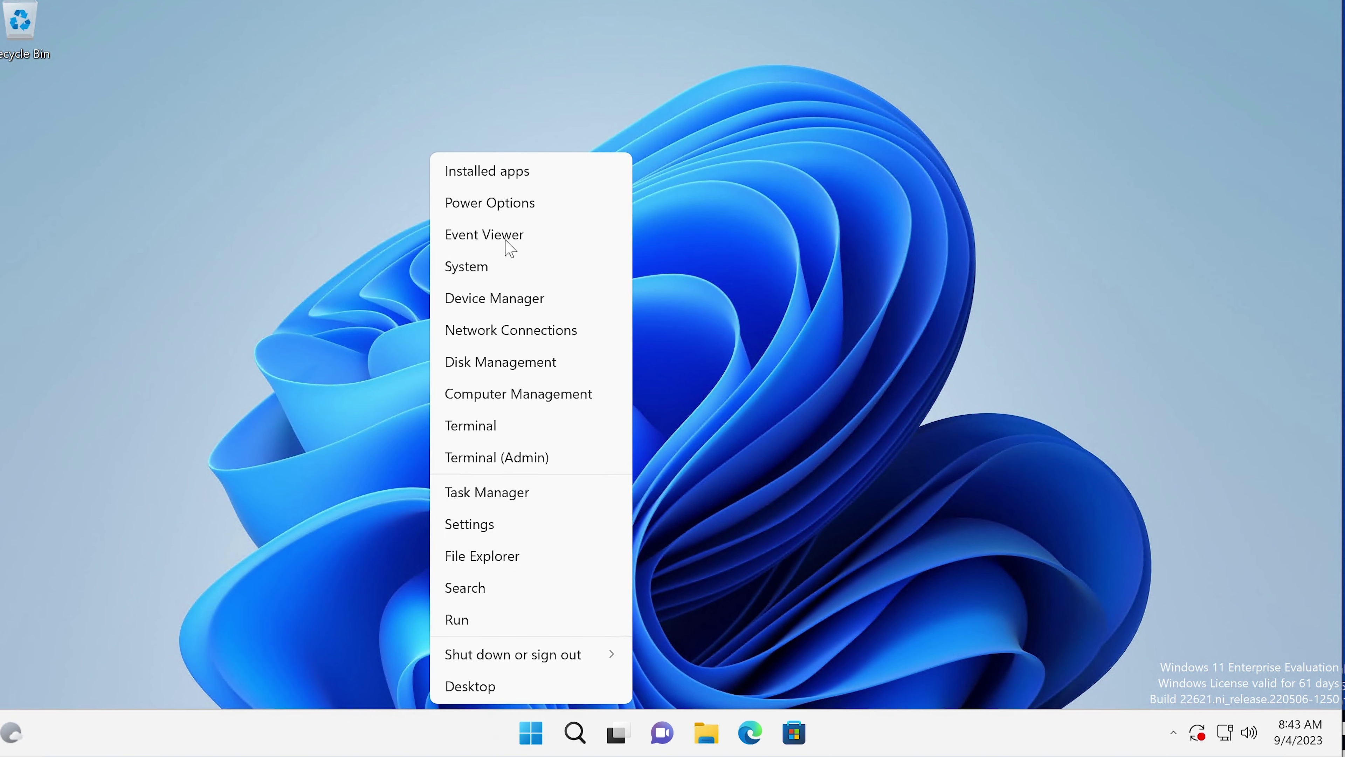
left_click(466, 266)
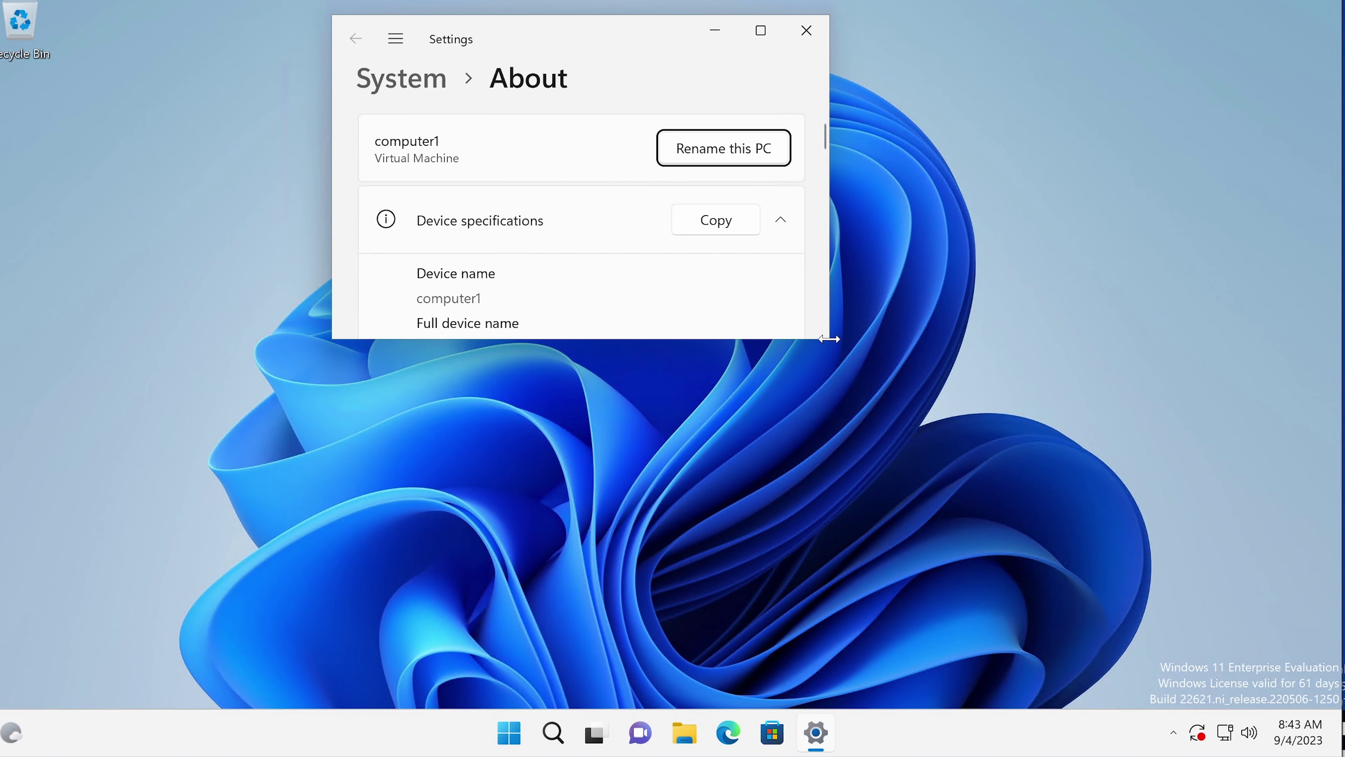
left_click_drag(831, 342, 1212, 655)
left_click_drag(829, 39, 809, 42)
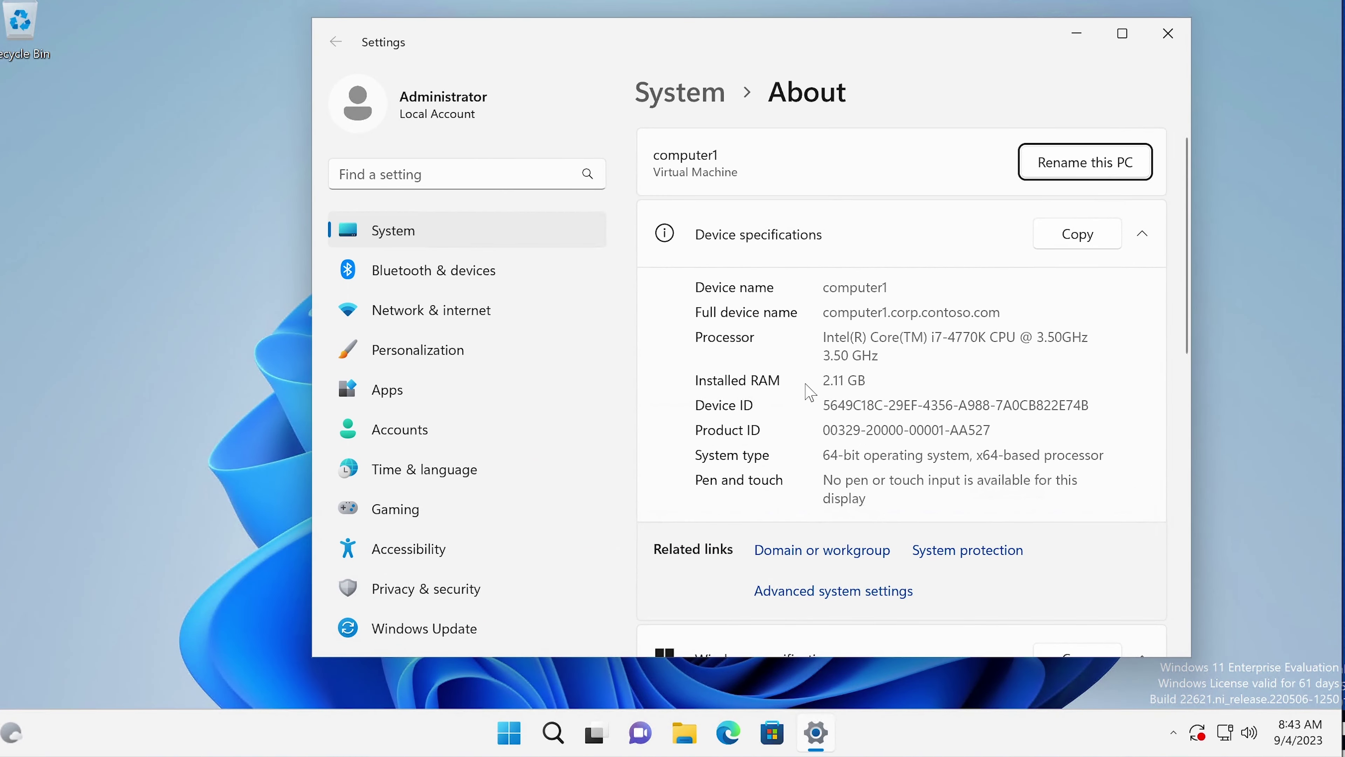
scroll(809, 389, "down", 2)
scroll(812, 389, "down", 1)
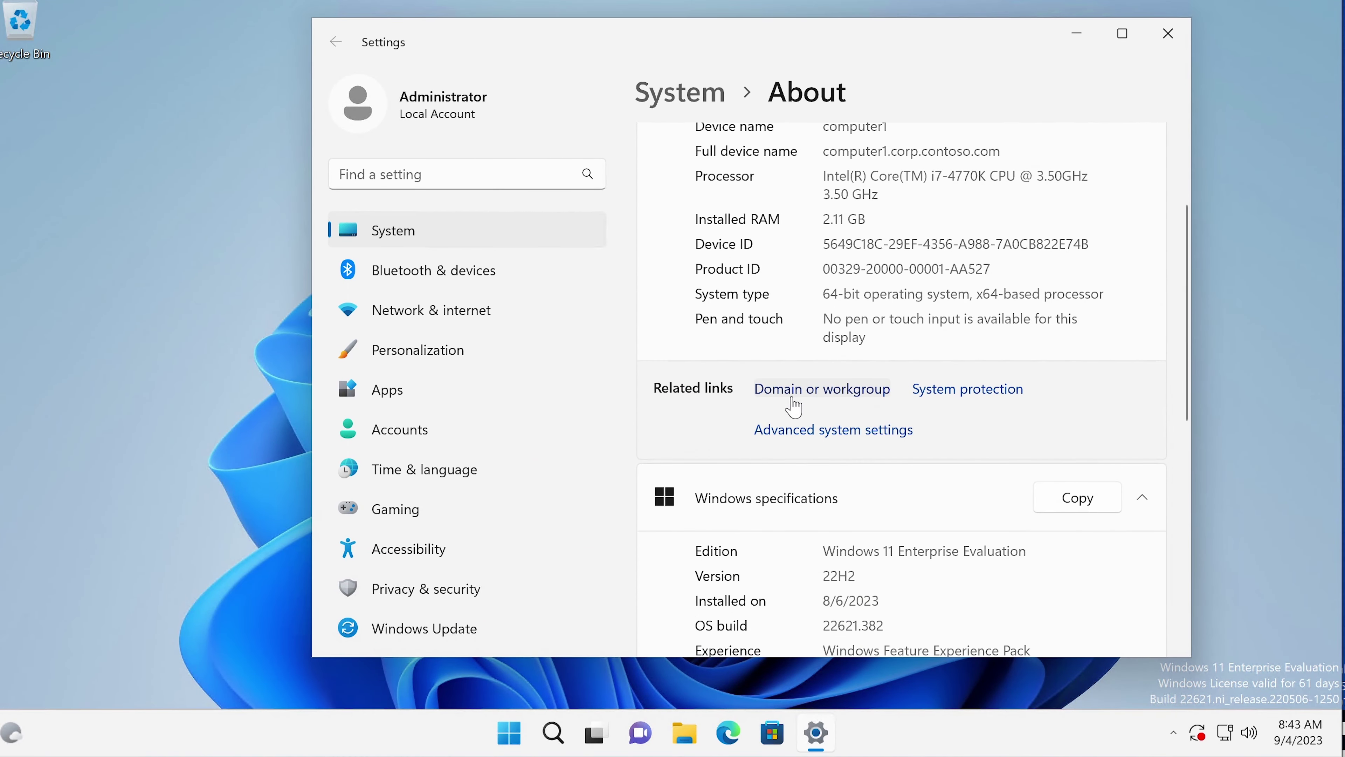
scroll(789, 398, "up", 1)
scroll(789, 398, "up", 2)
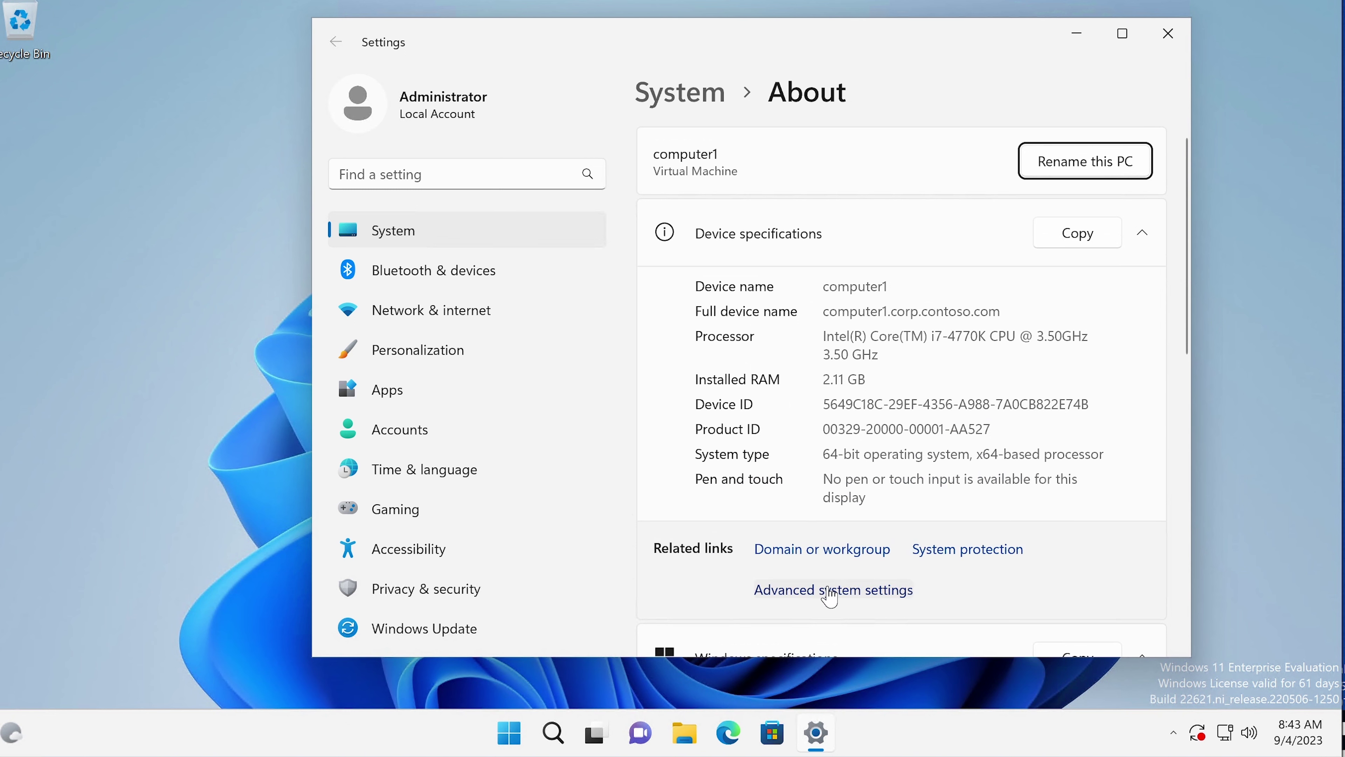
Search 'ad' to open advanced system settings and show the Computer Name tab.
left_click(553, 733)
type("van")
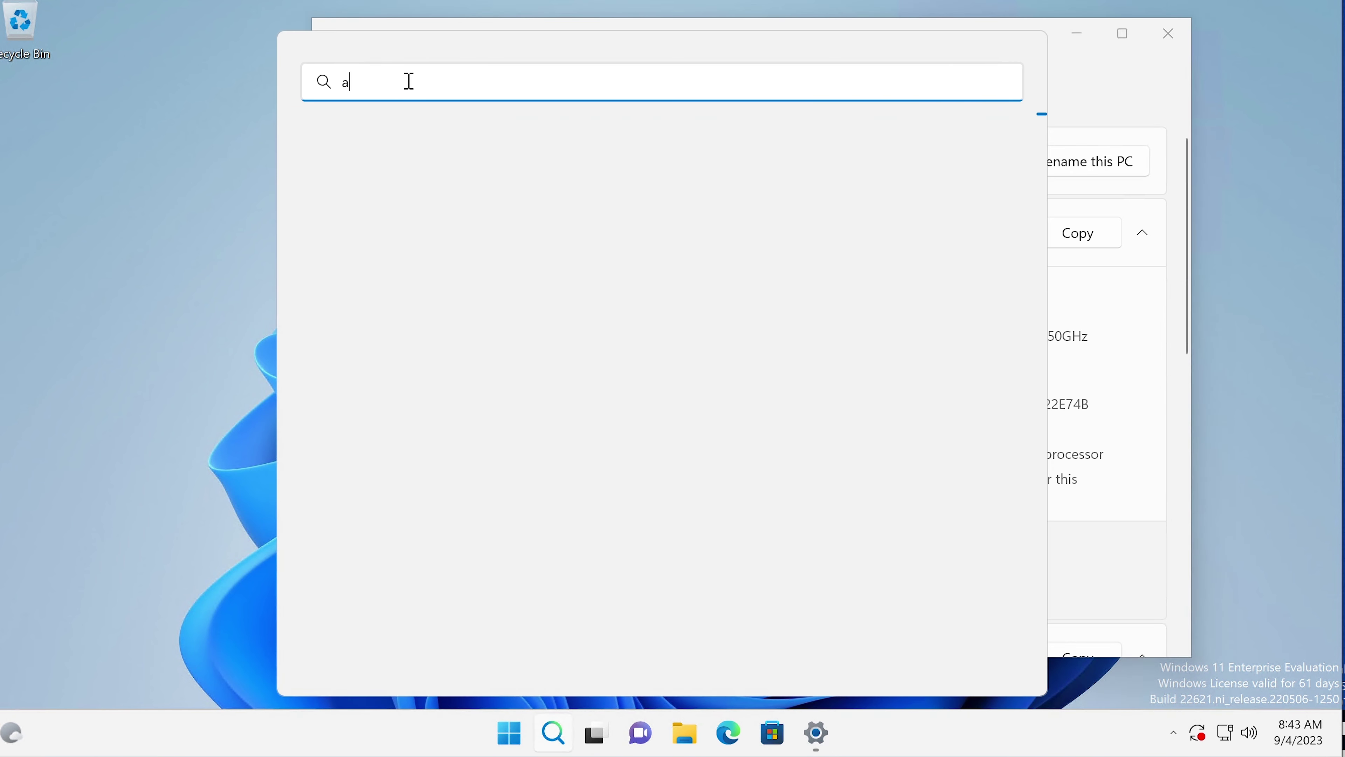
key("BackSpace")
key("BackSpace")
key("BackSpace")
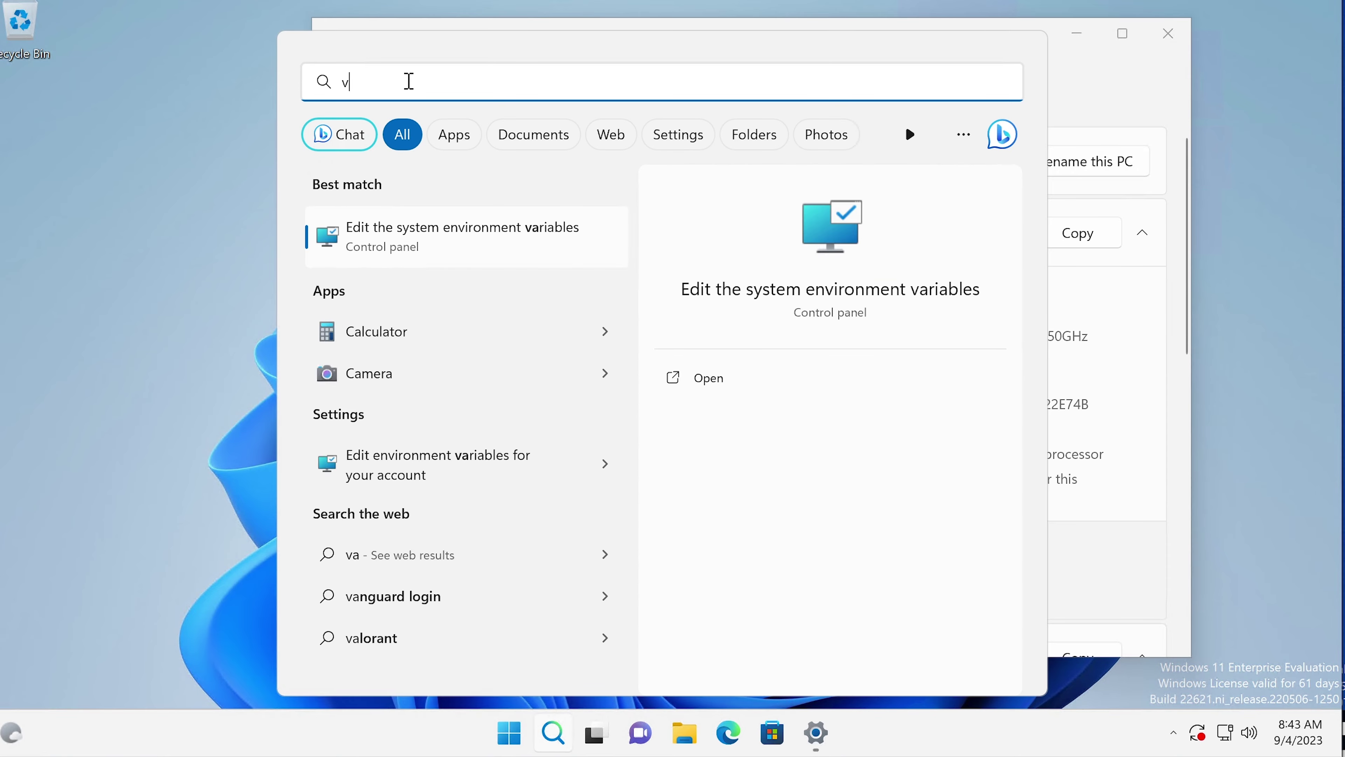
type("ad")
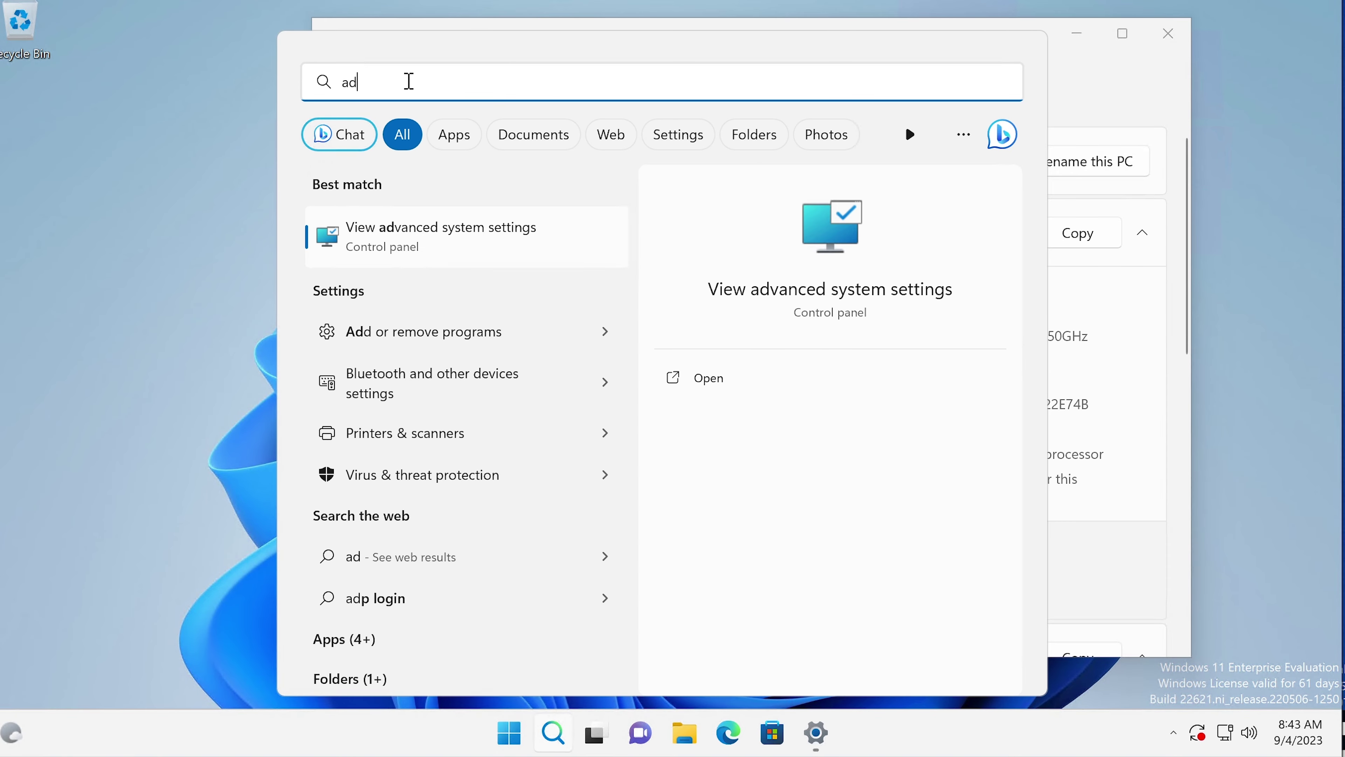
left_click(477, 238)
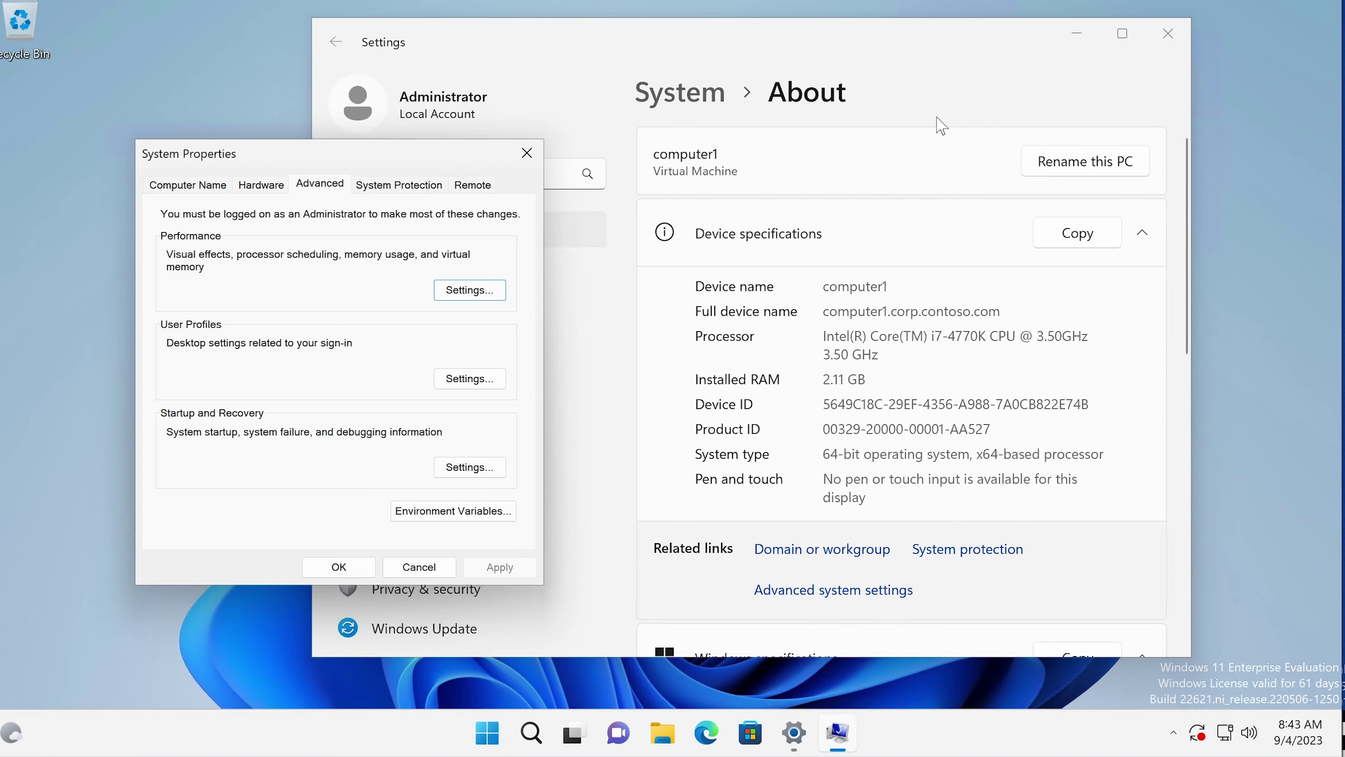
left_click(1074, 36)
left_click_drag(688, 139, 581, 135)
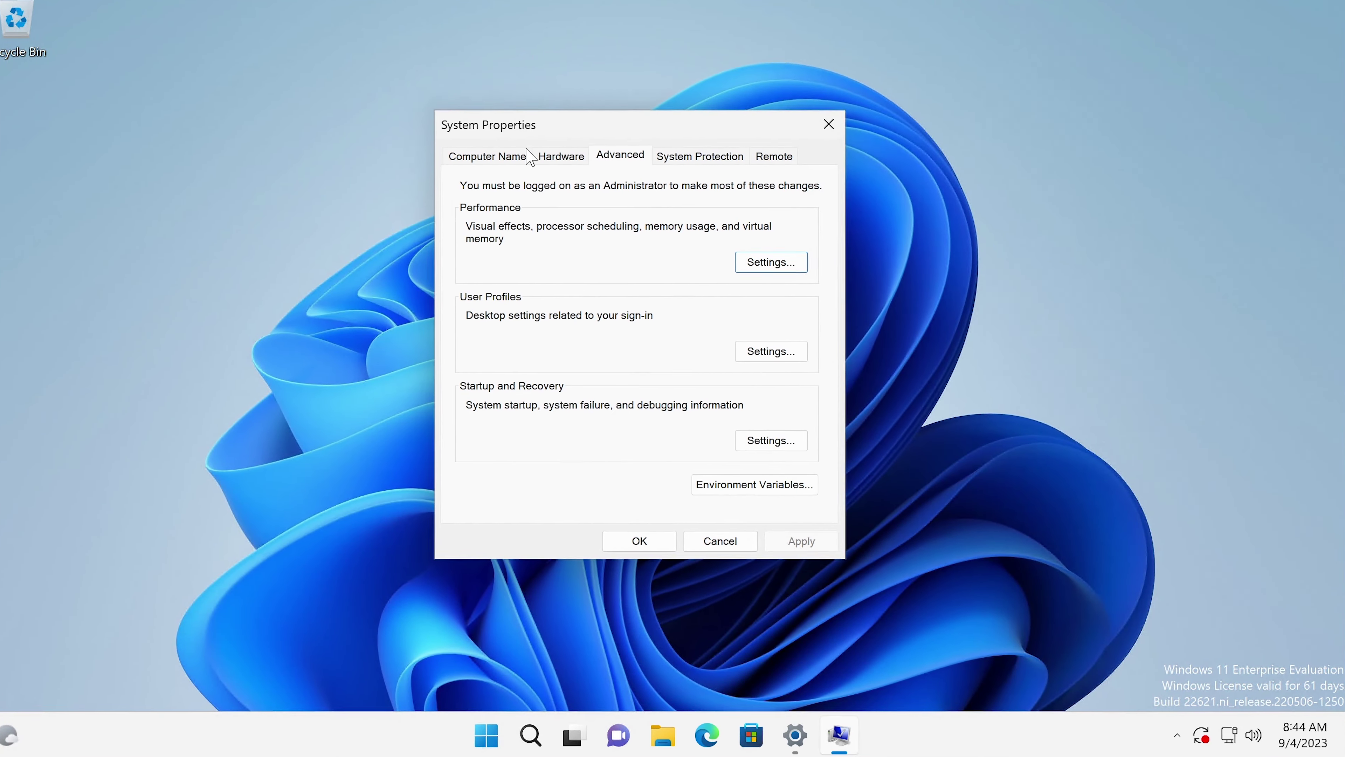
left_click(499, 156)
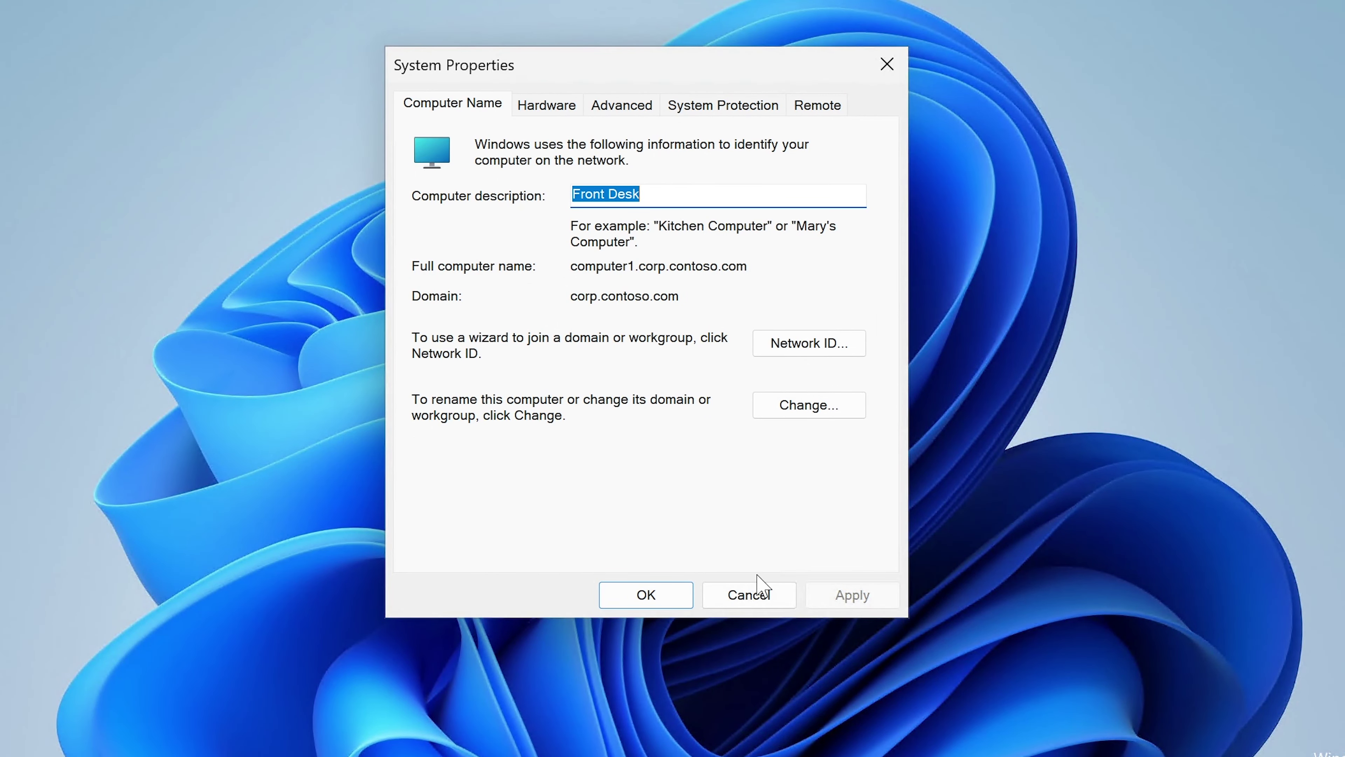
Review computer1's membership in domain corp.contoso.com in the Change dialog, then cancel without applying.
left_click(843, 411)
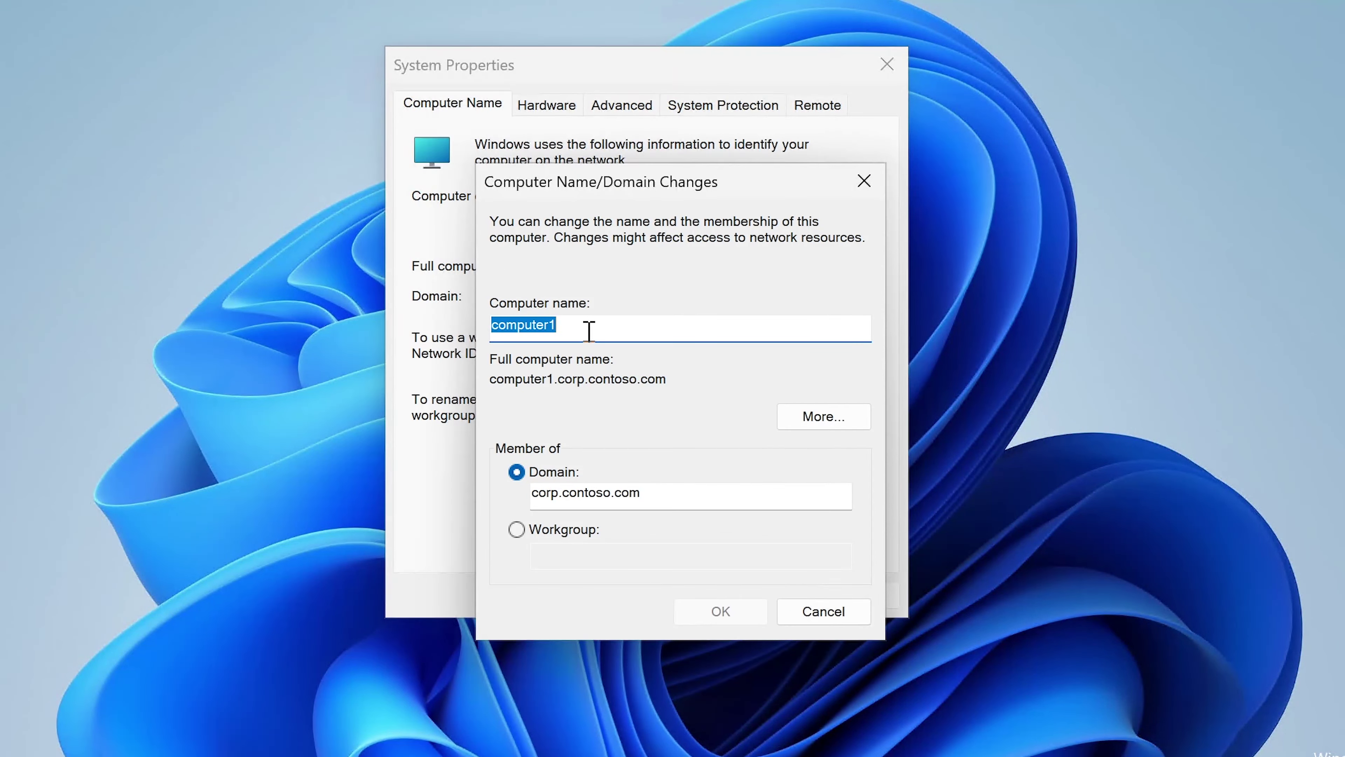
left_click(589, 329)
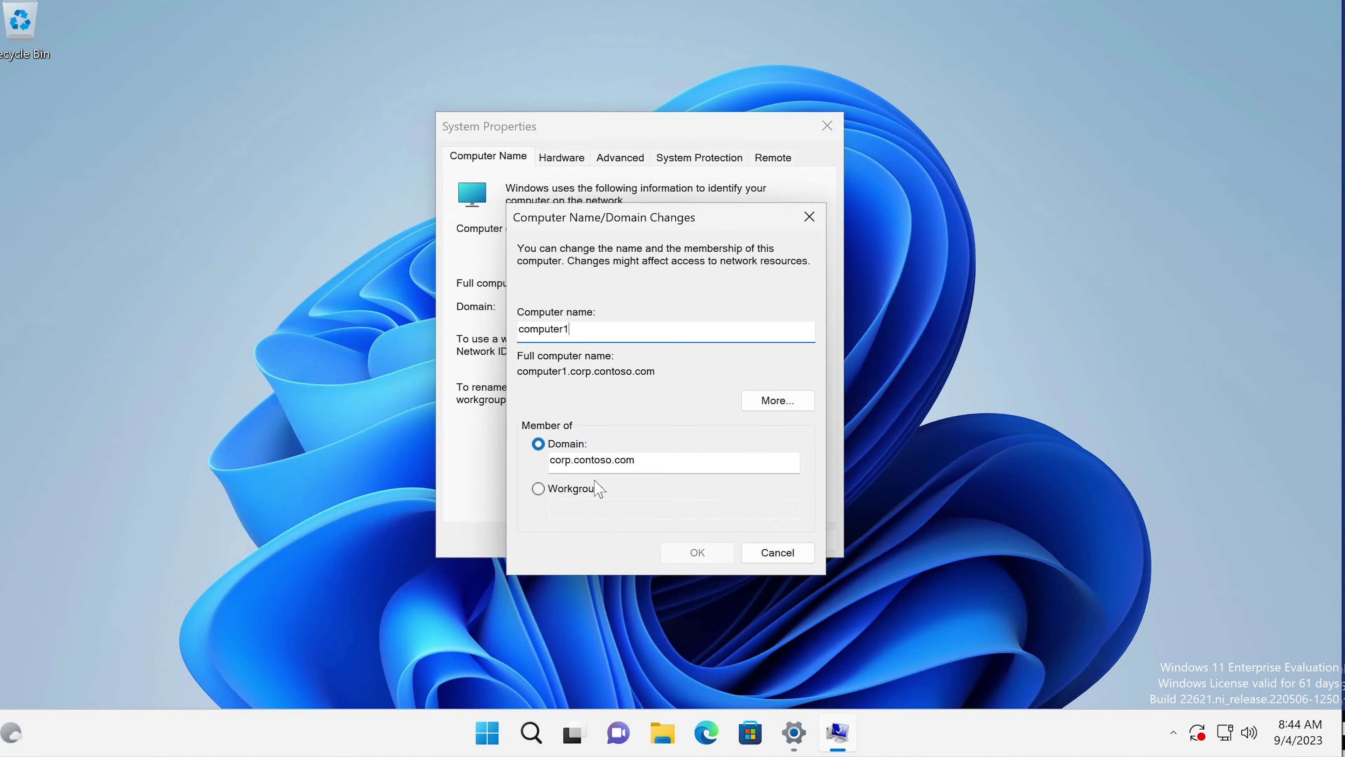
left_click(763, 554)
left_click_drag(654, 459, 519, 452)
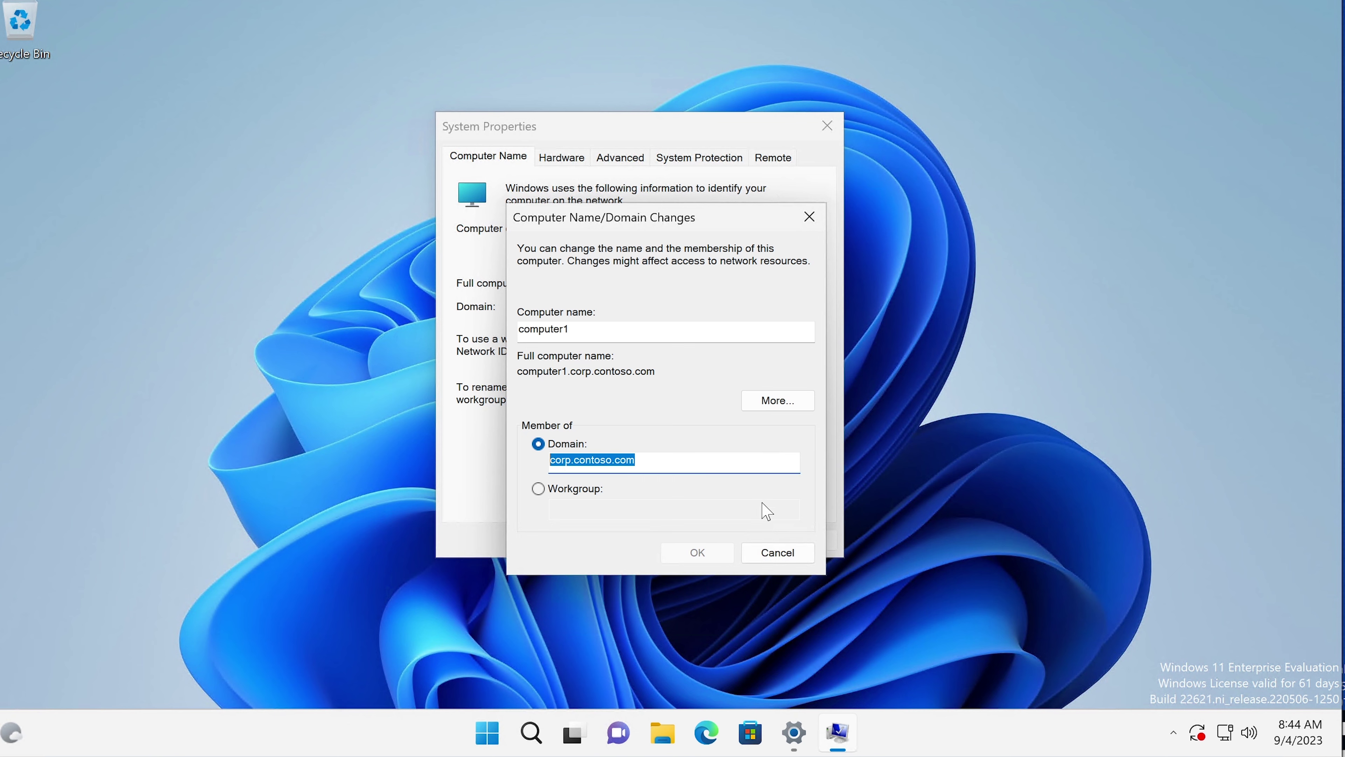
left_click(782, 550)
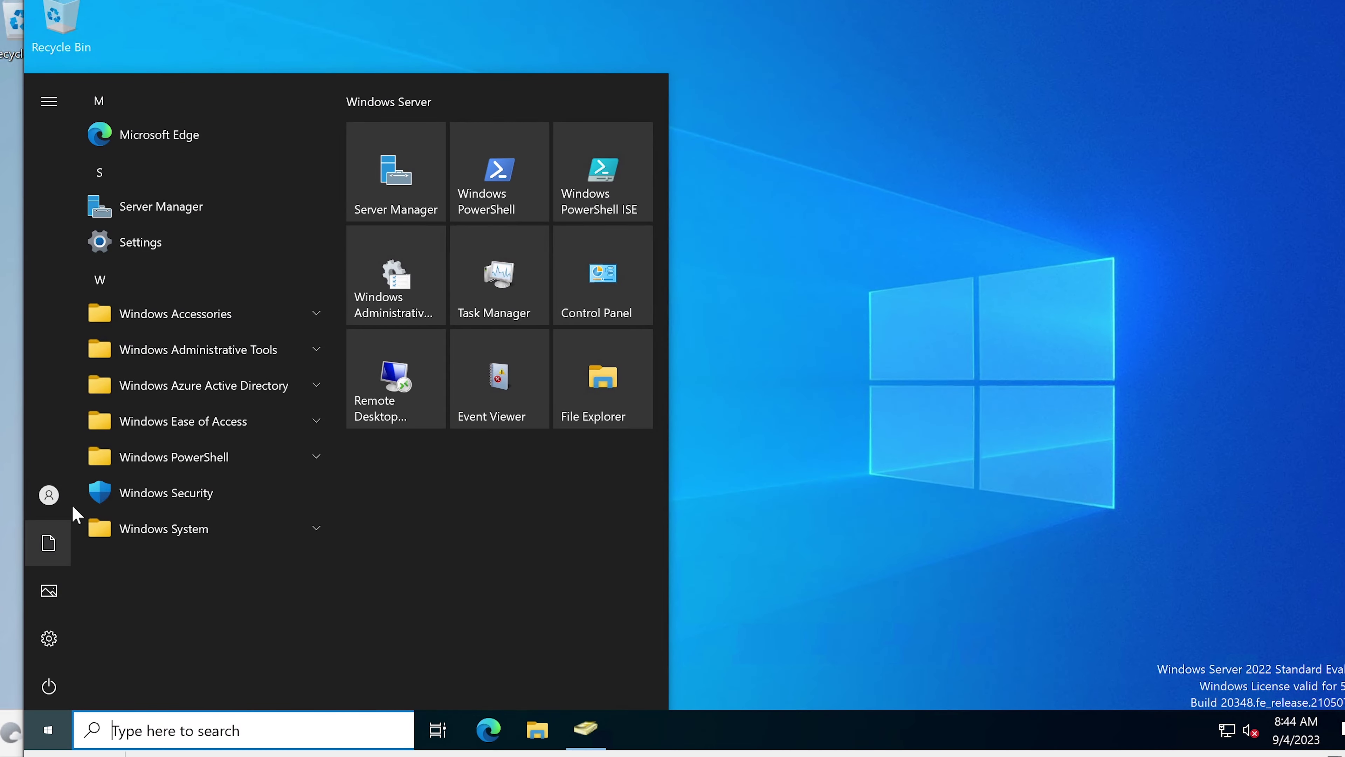
Launch Active Directory Users and Computers from Windows Administrative Tools and open the domain's Users container.
left_click(175, 351)
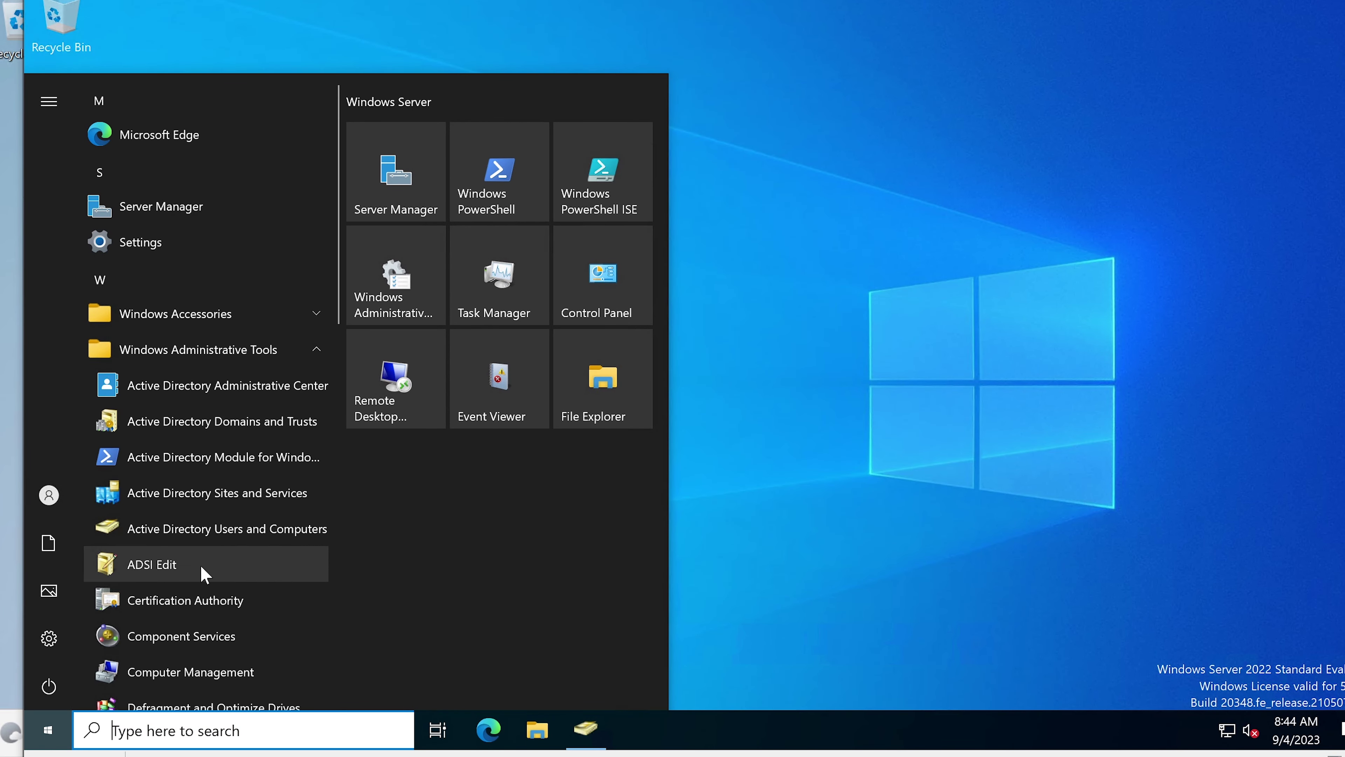
left_click(216, 541)
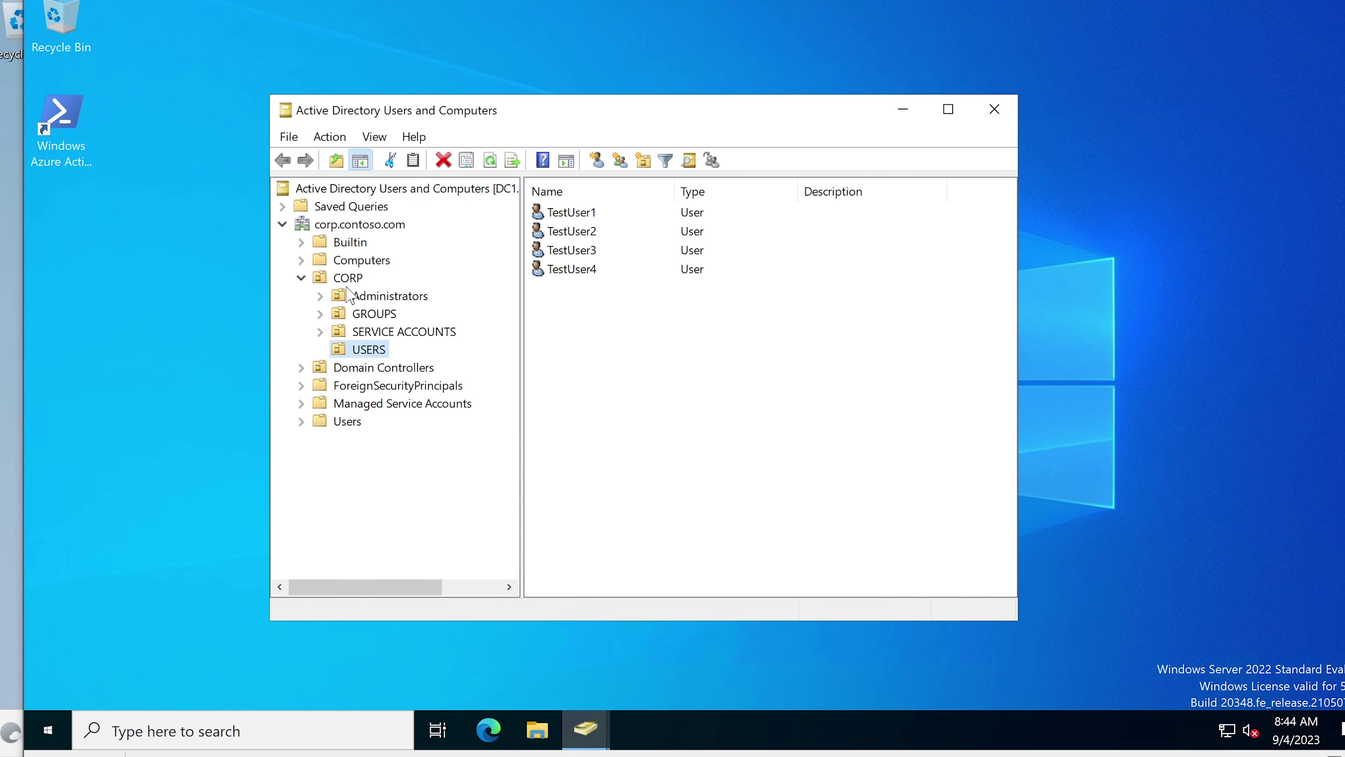
left_click(400, 301)
left_click(345, 421)
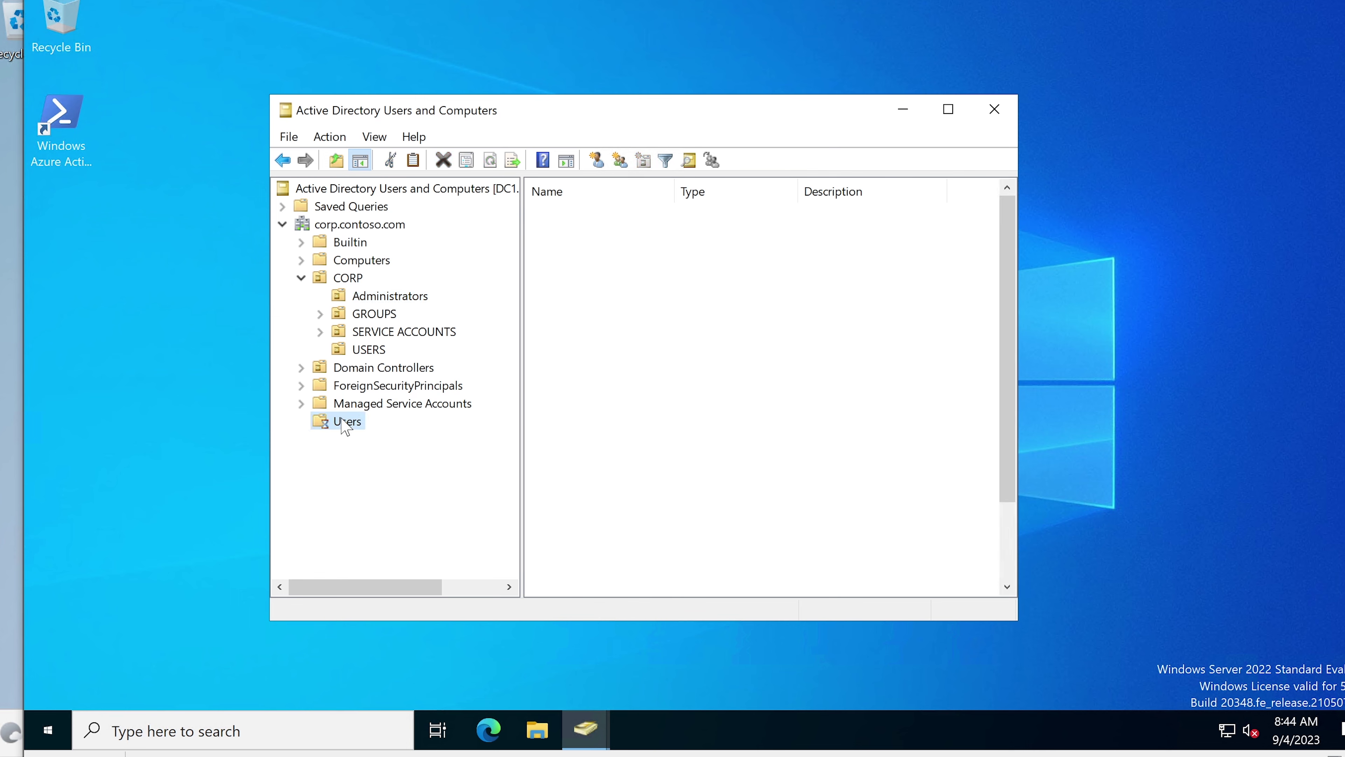
Select the LabAdmin account and widen the window and Description column to read descriptions fully.
scroll(663, 432, "down", 3)
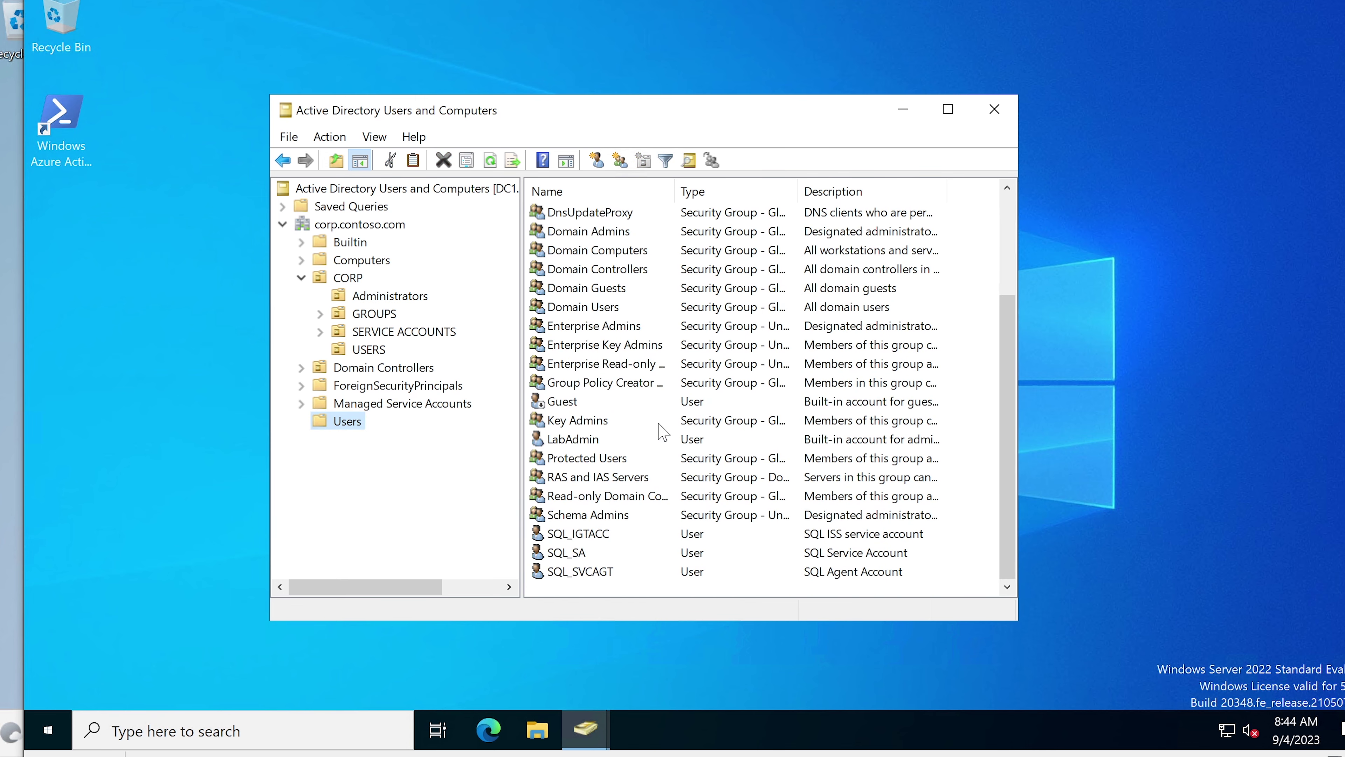
left_click(575, 439)
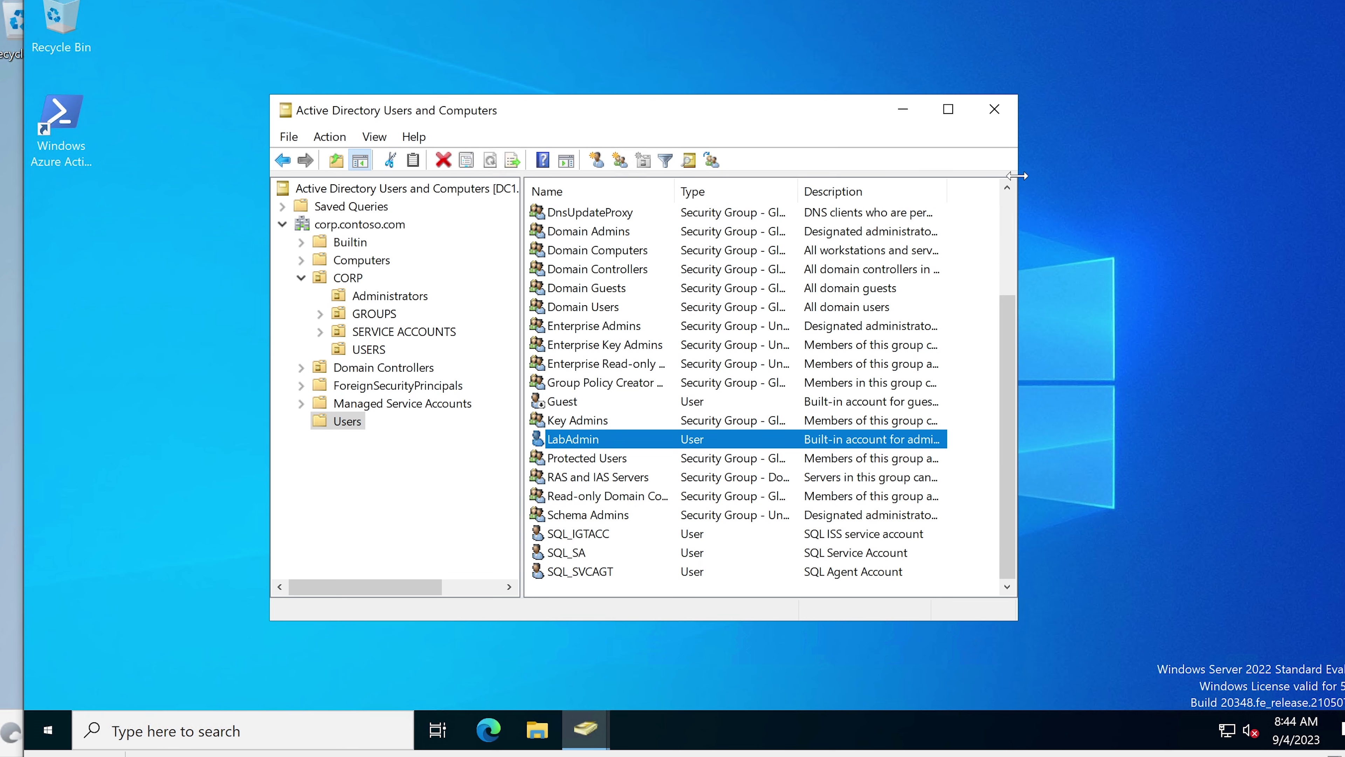
left_click_drag(1017, 174, 1174, 178)
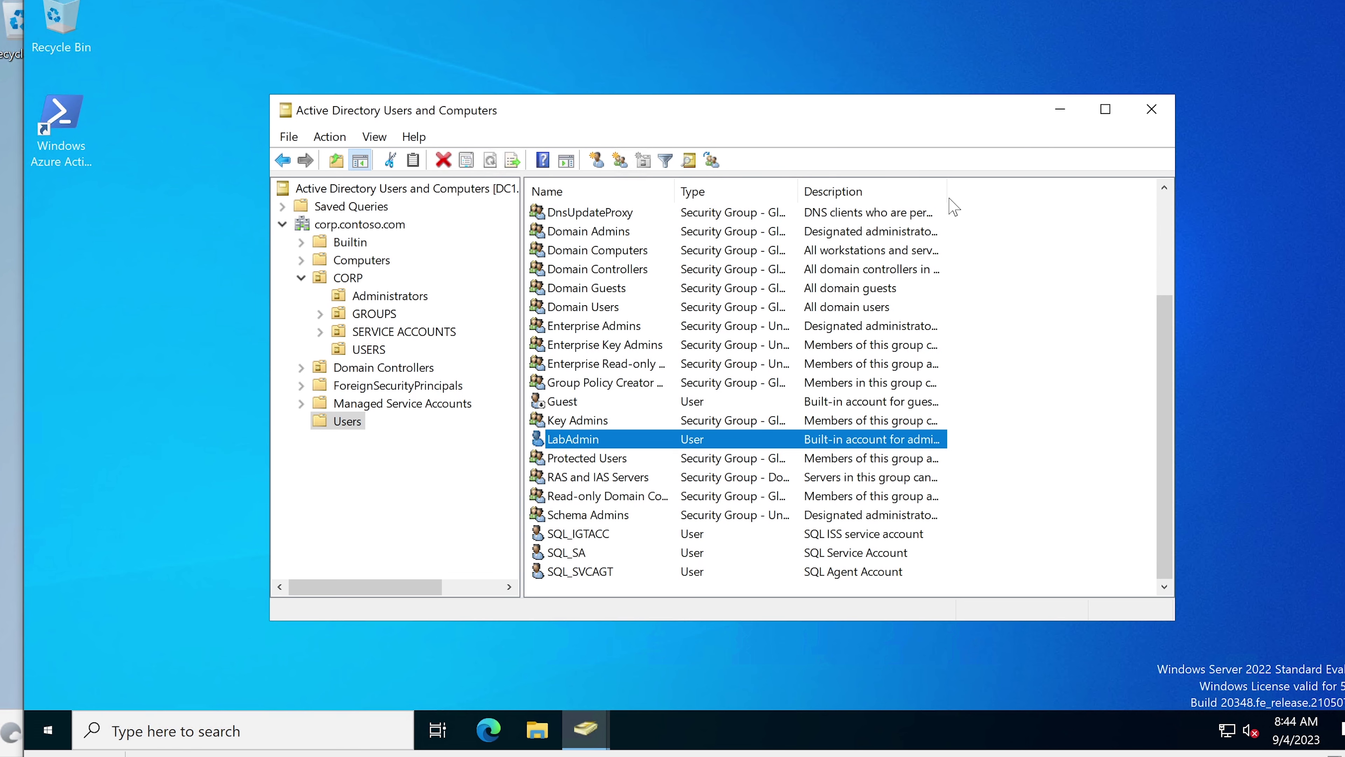
left_click_drag(947, 196, 1042, 195)
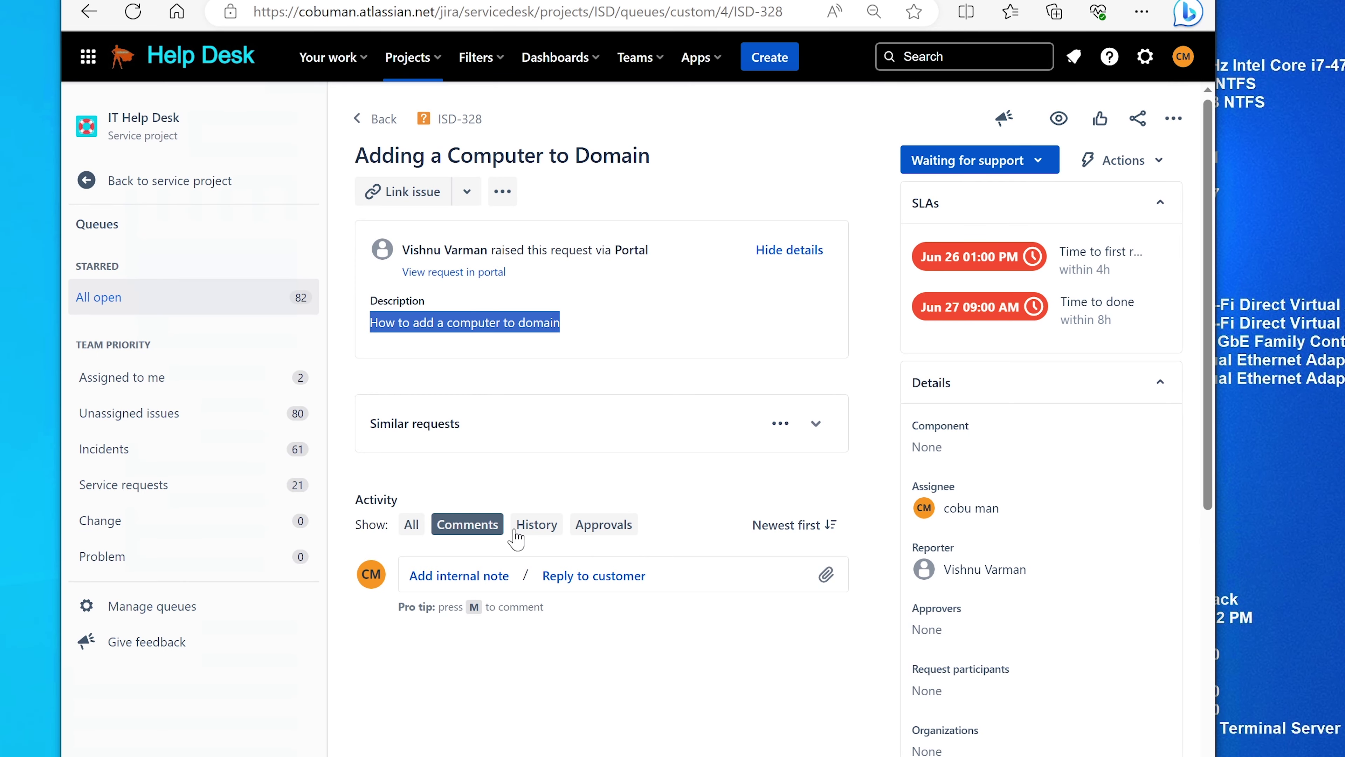
Draft an ISD-328 reply: Advanced System Settings > Computer Name > Change adds the computer to the domain.
left_click(576, 575)
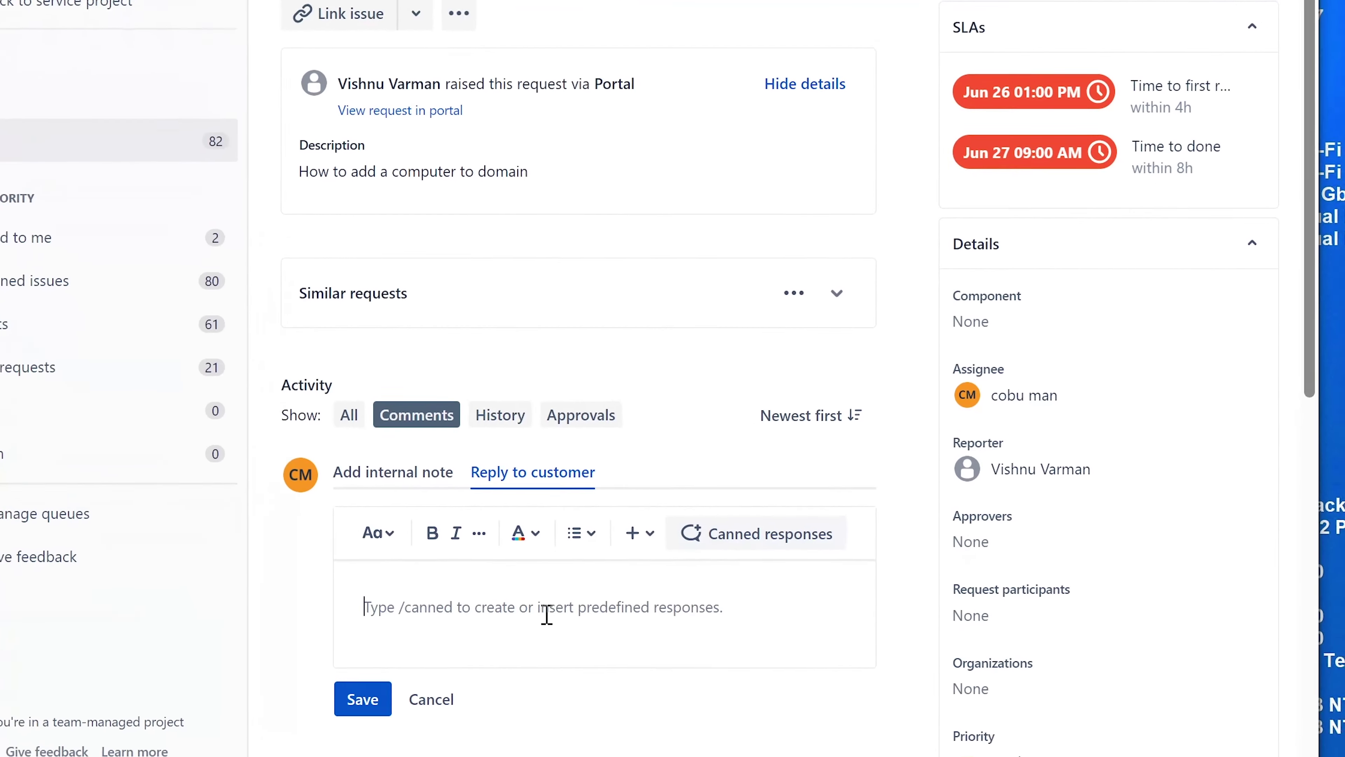
type("If you go to")
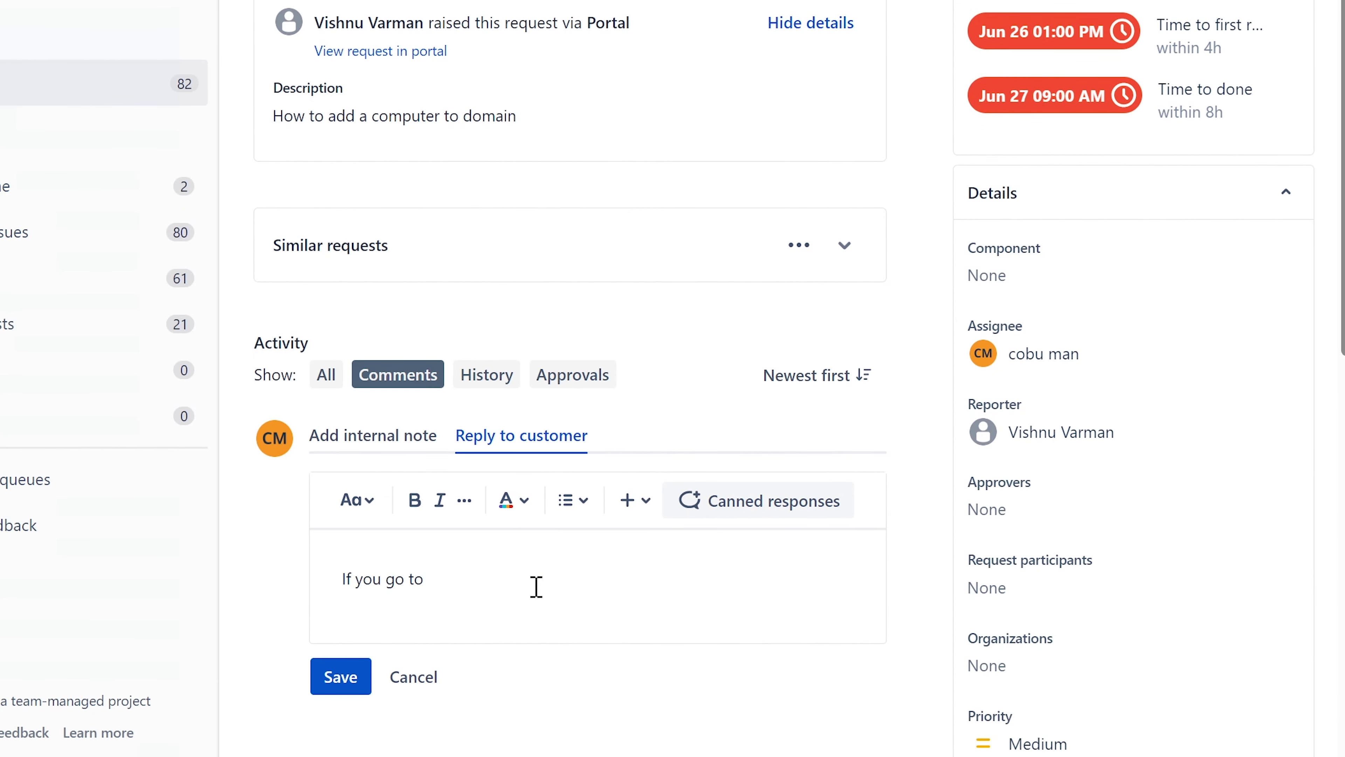
type(" Advanced System Settings")
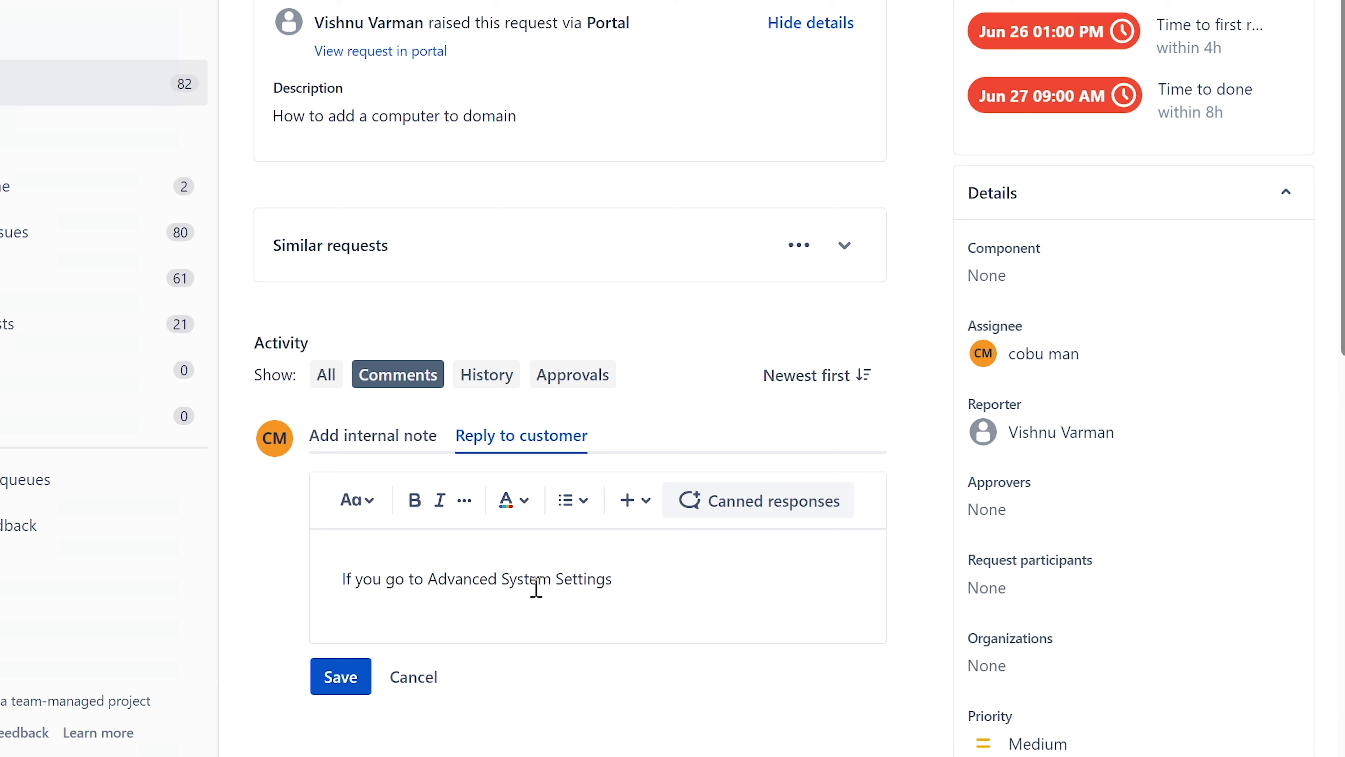
type(", Under first tab calle")
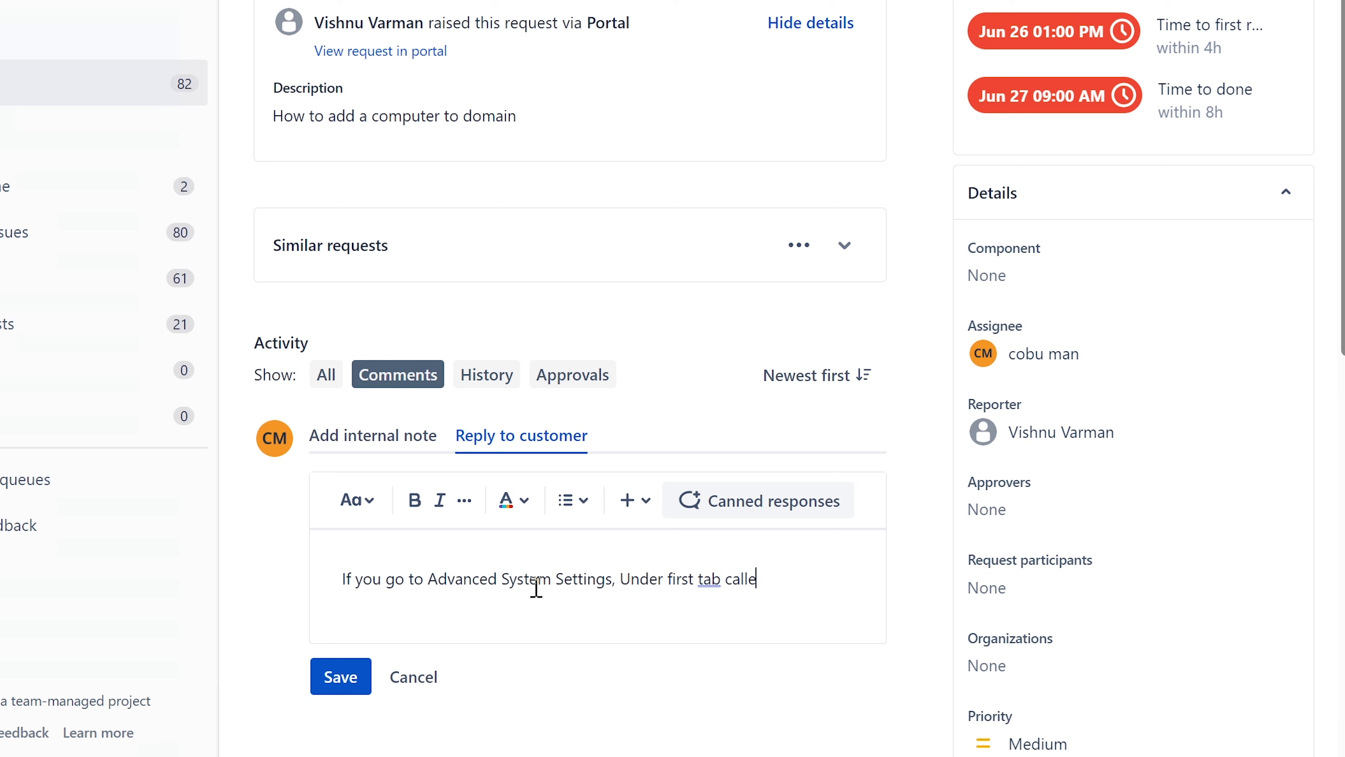
type("d \"")
key("BackSpace")
key("BackSpace")
key("BackSpace")
type("named \"")
type("Computer")
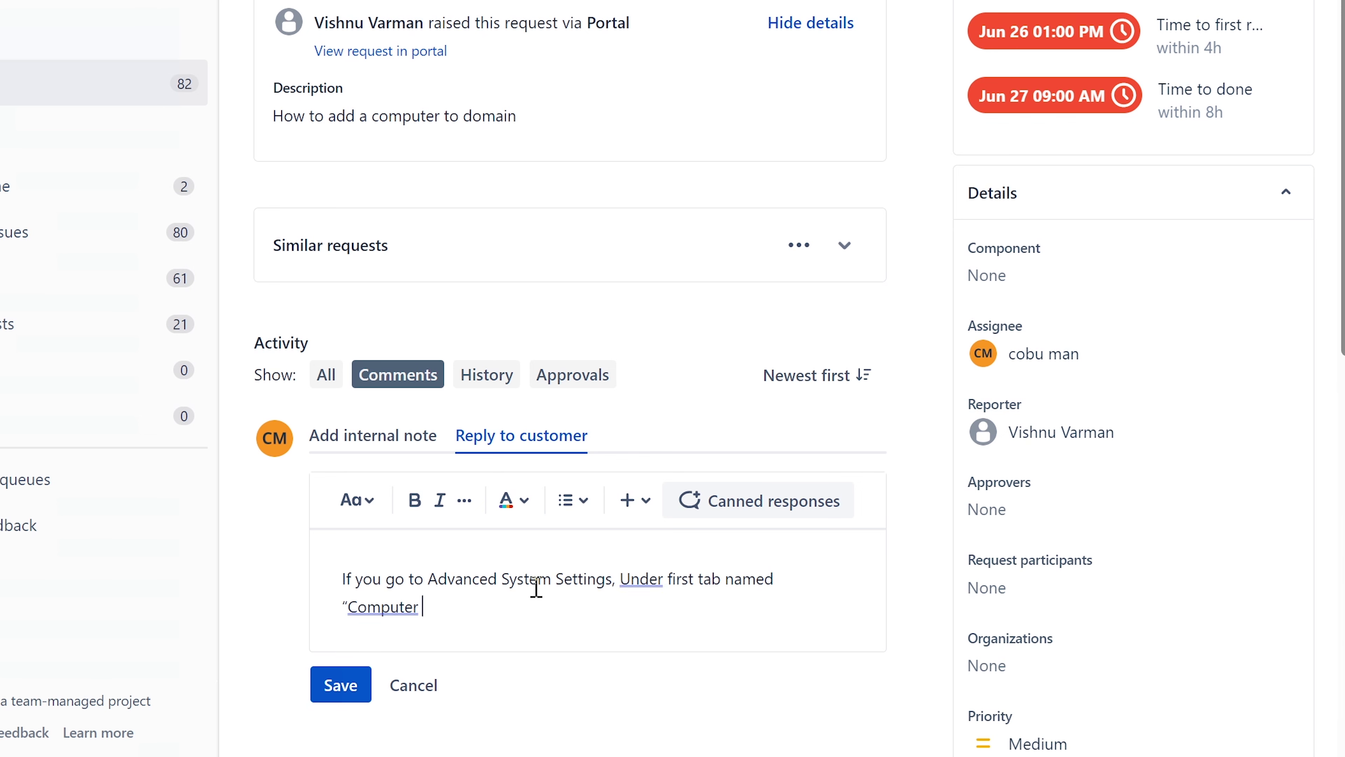
type(" Name\".")
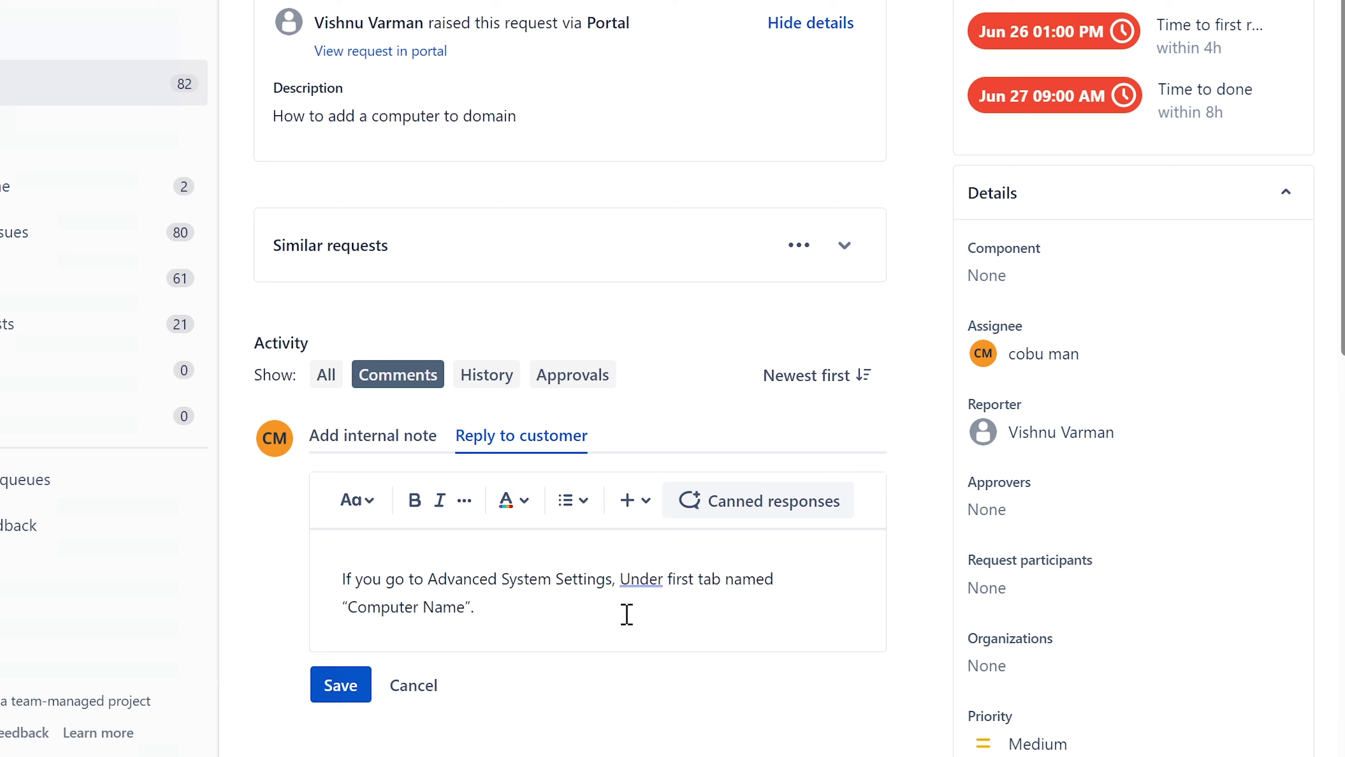
type(" ON that")
type("at t")
type("lect C")
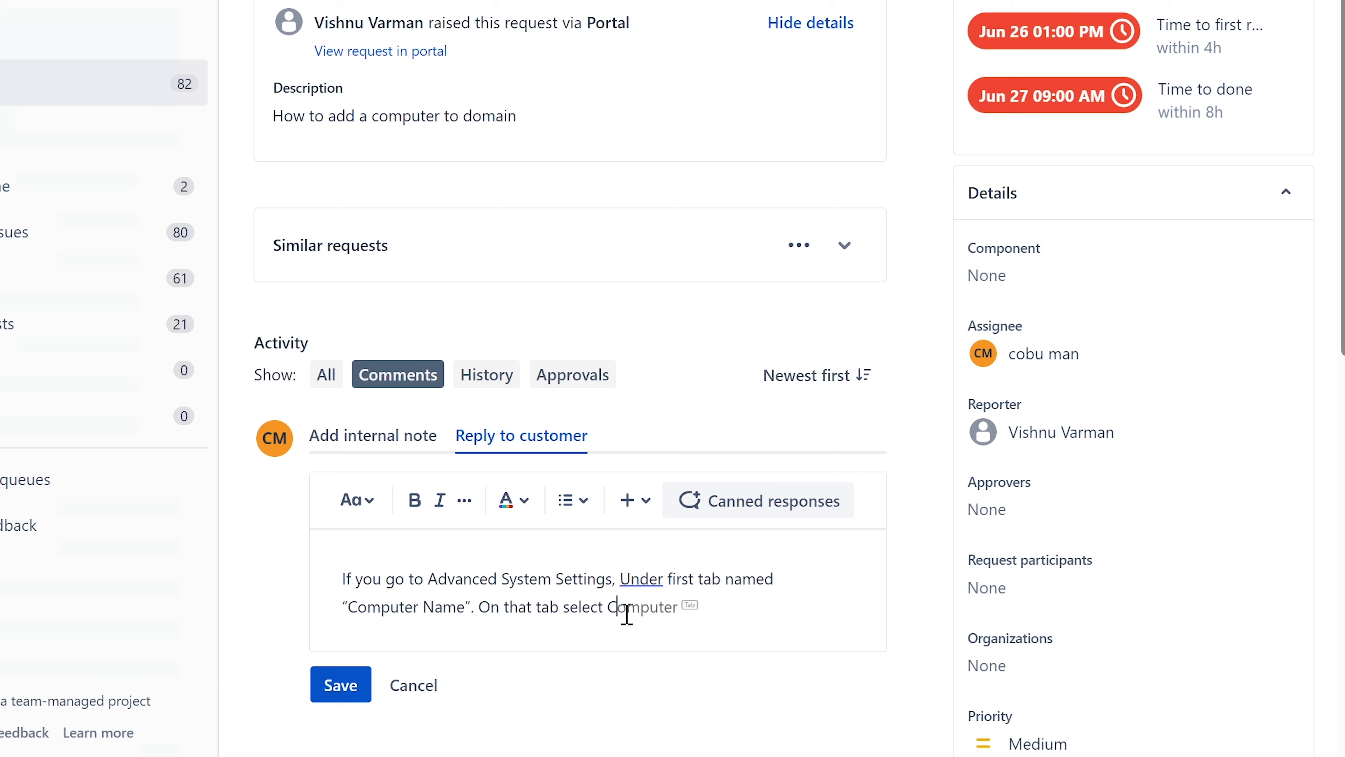
key("BackSpace")
type("\"Chan")
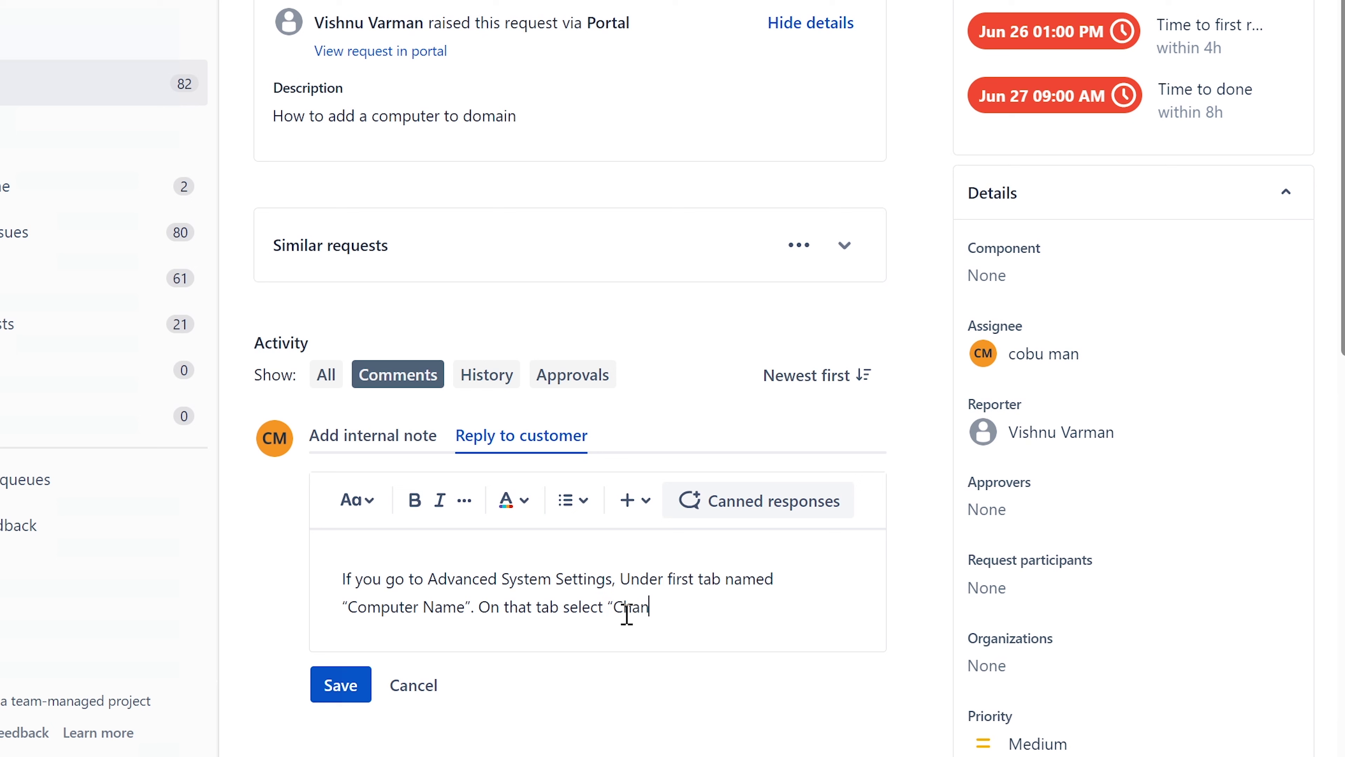
type("ge\" to add computer to d")
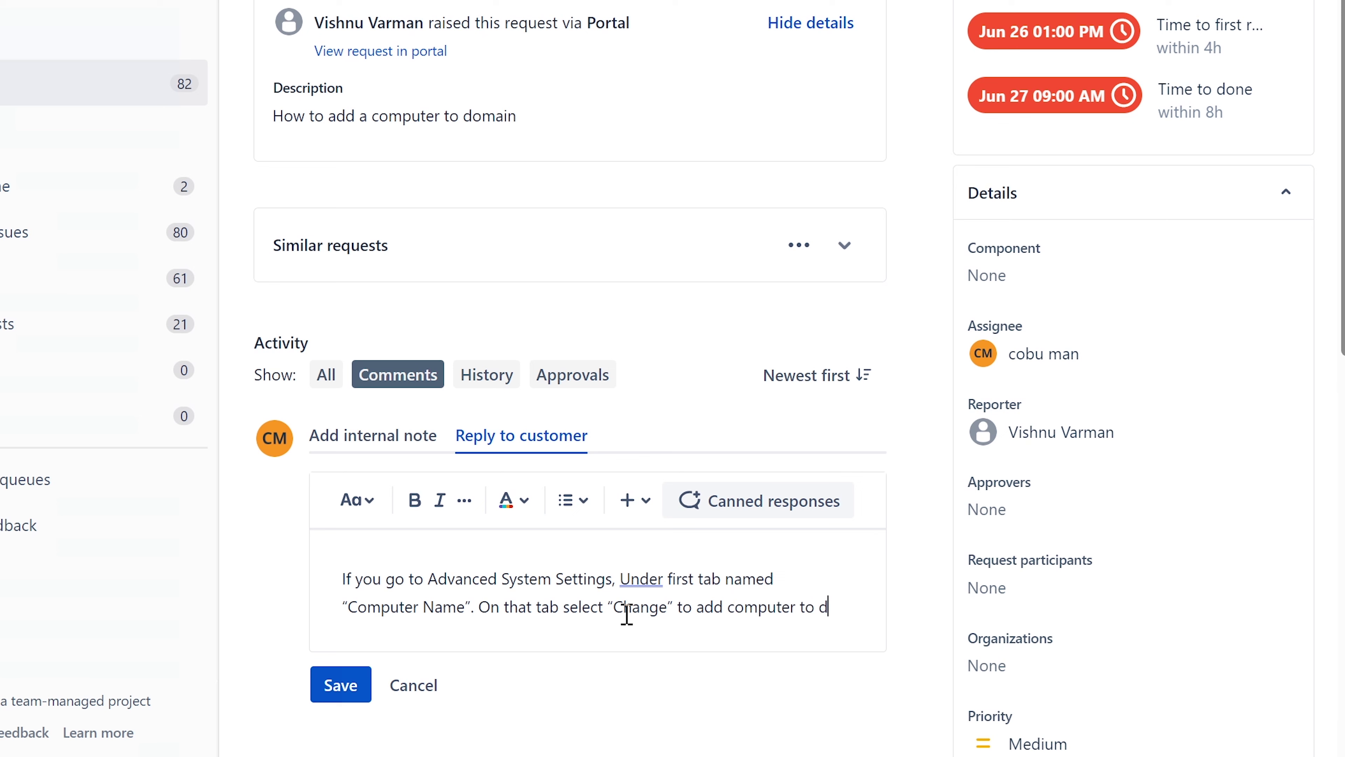
type("omain")
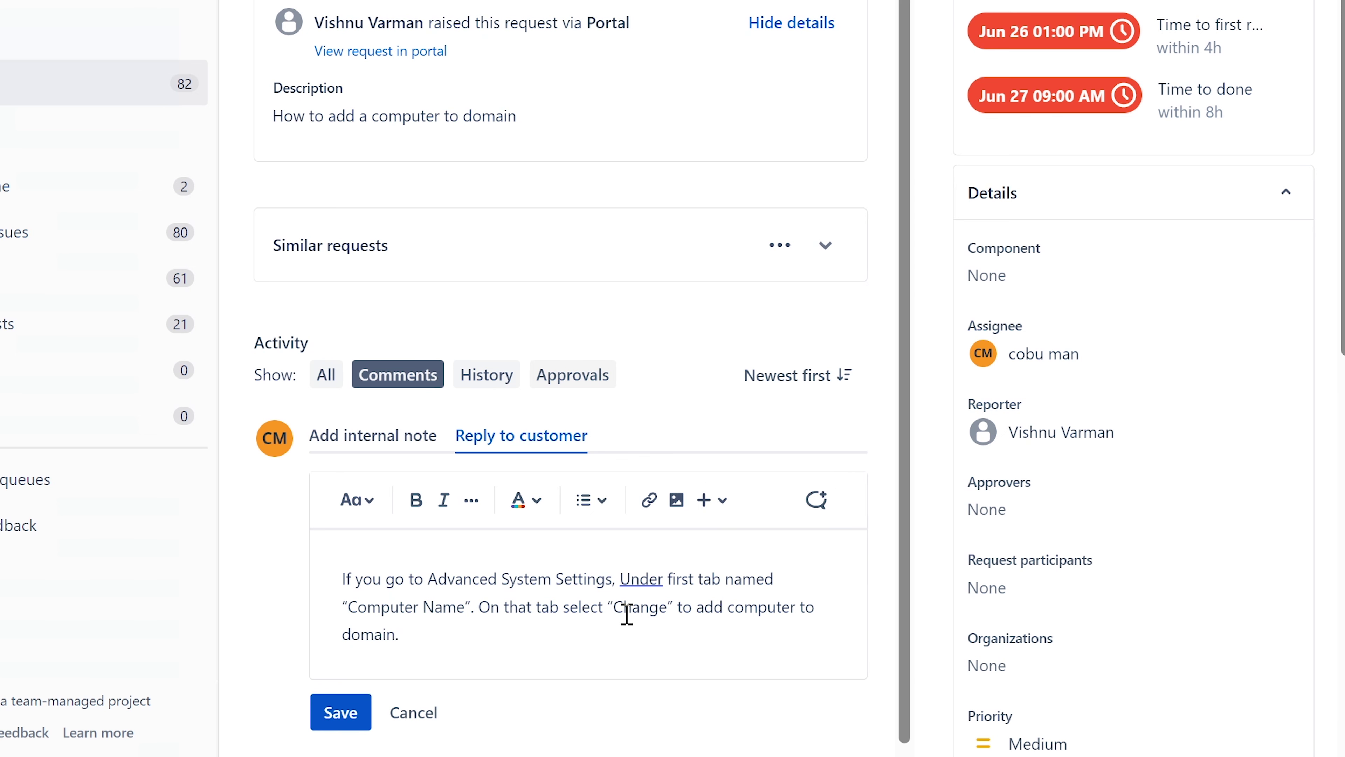
type(". Computer needs to ")
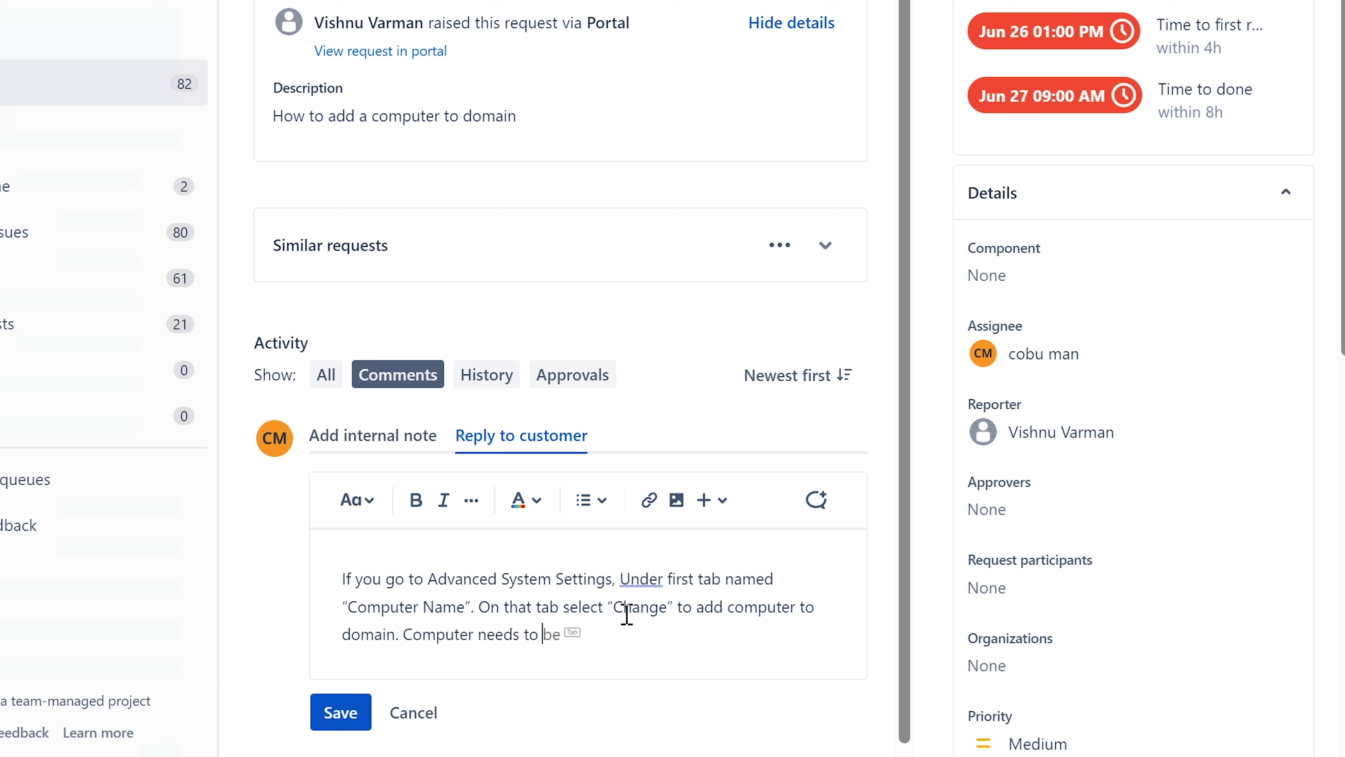
type("be on the same ")
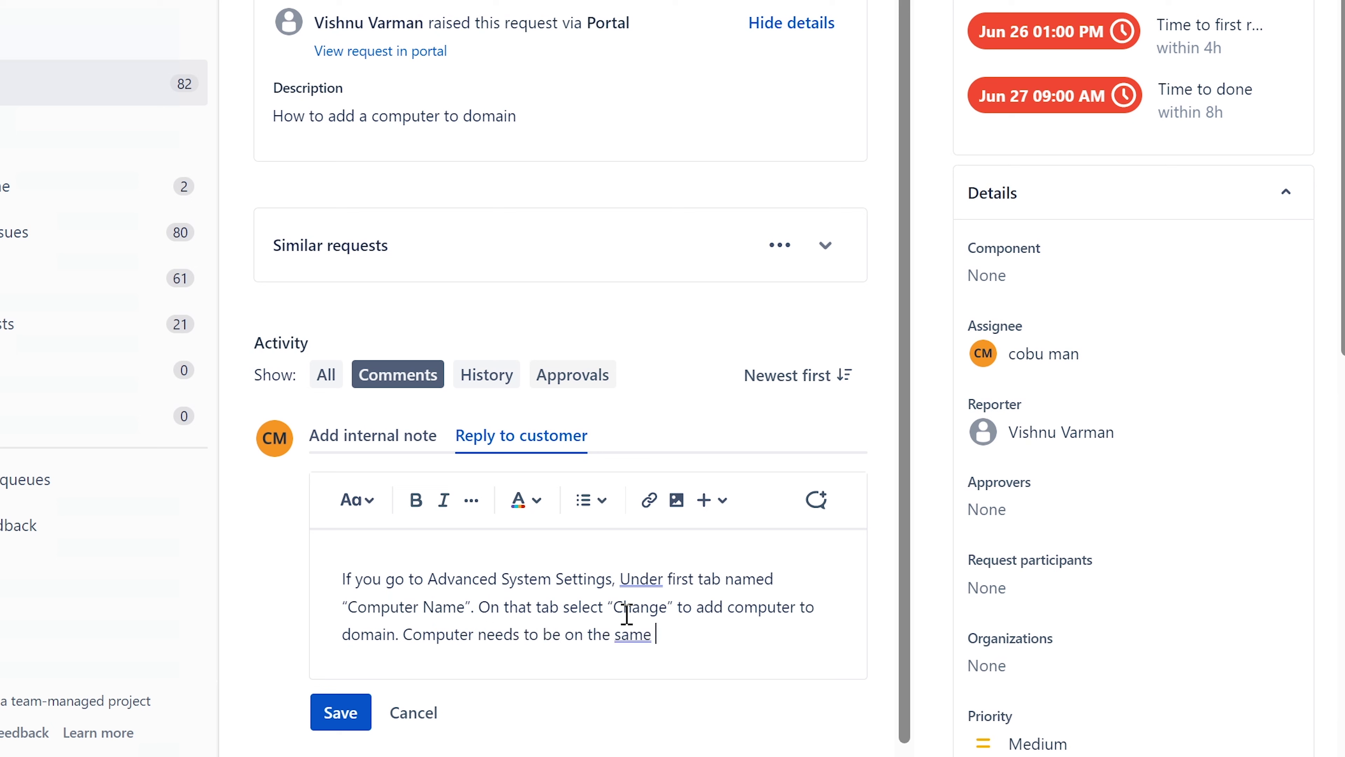
type("network and yo")
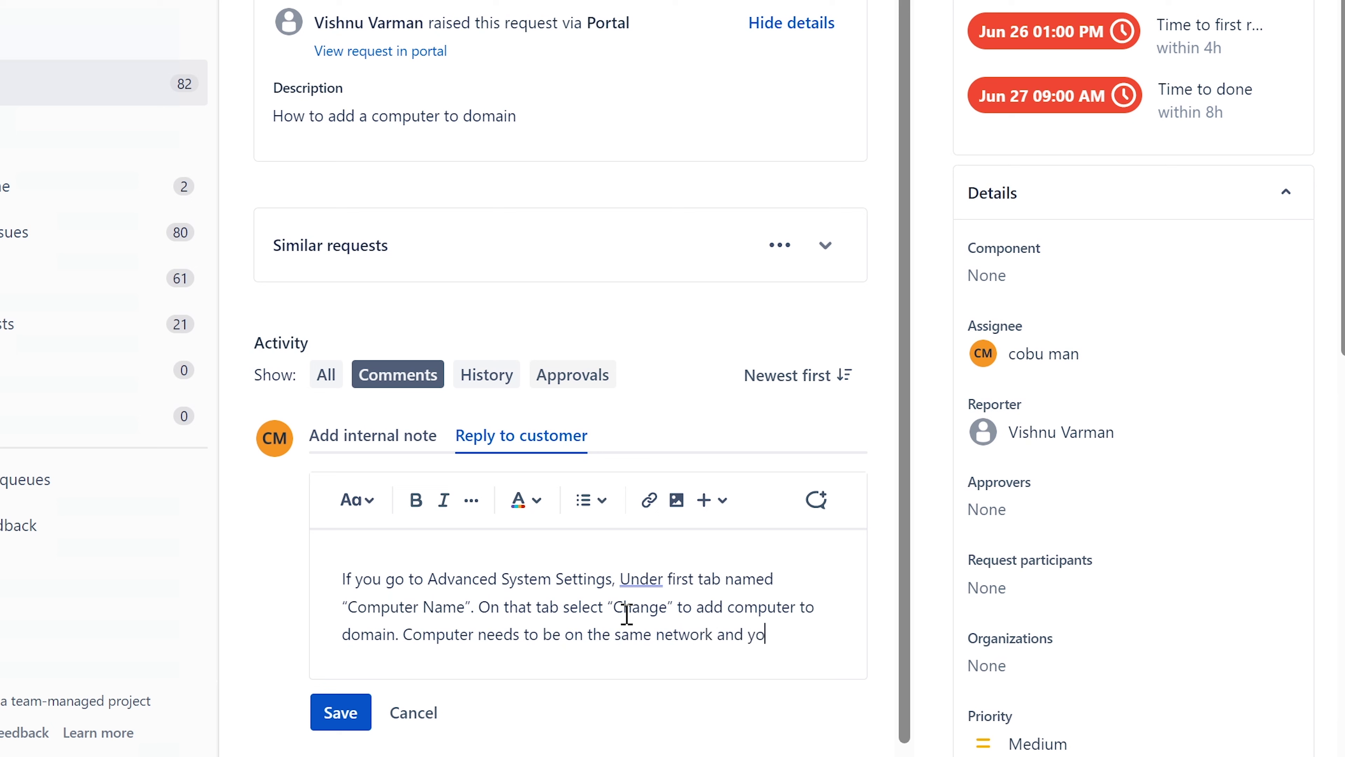
type("u need domain ")
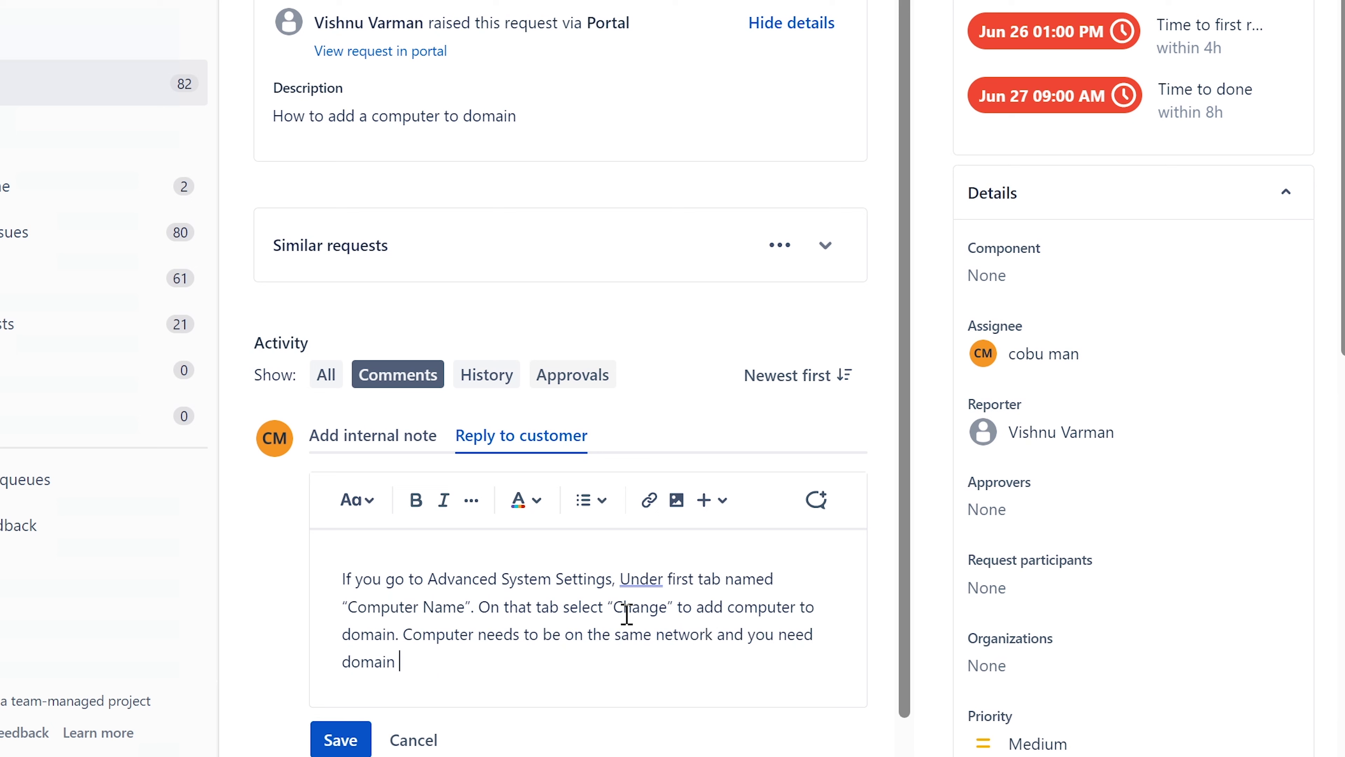
type("admin login/pass")
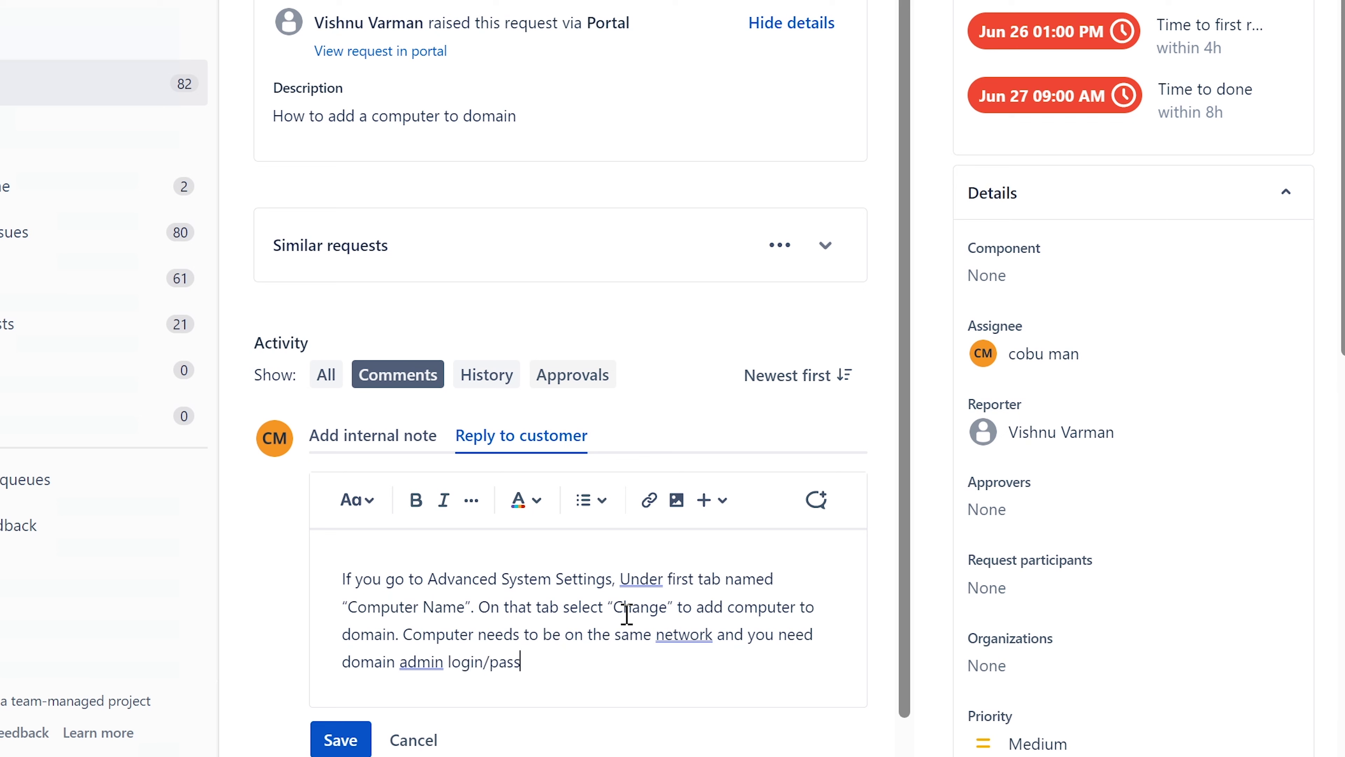
type("word.")
left_click(341, 739)
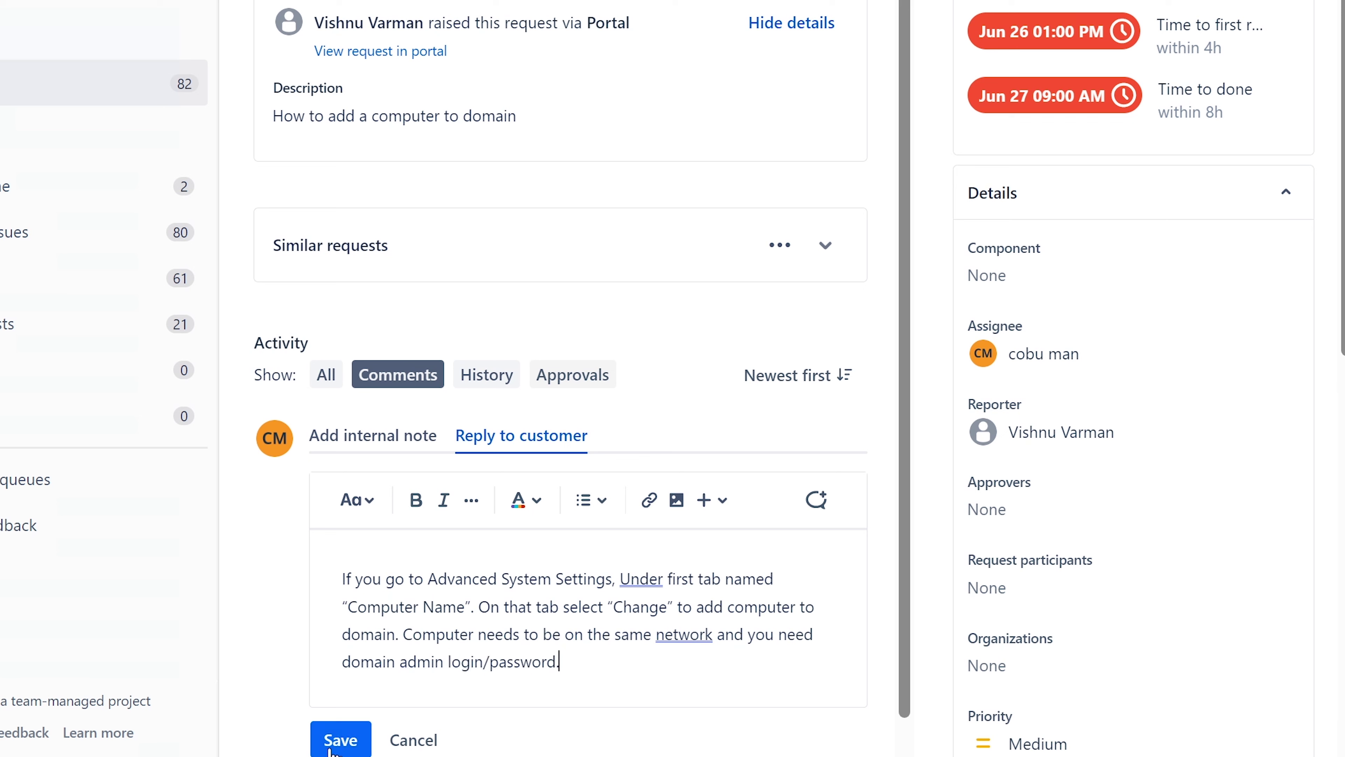
left_click(1005, 3)
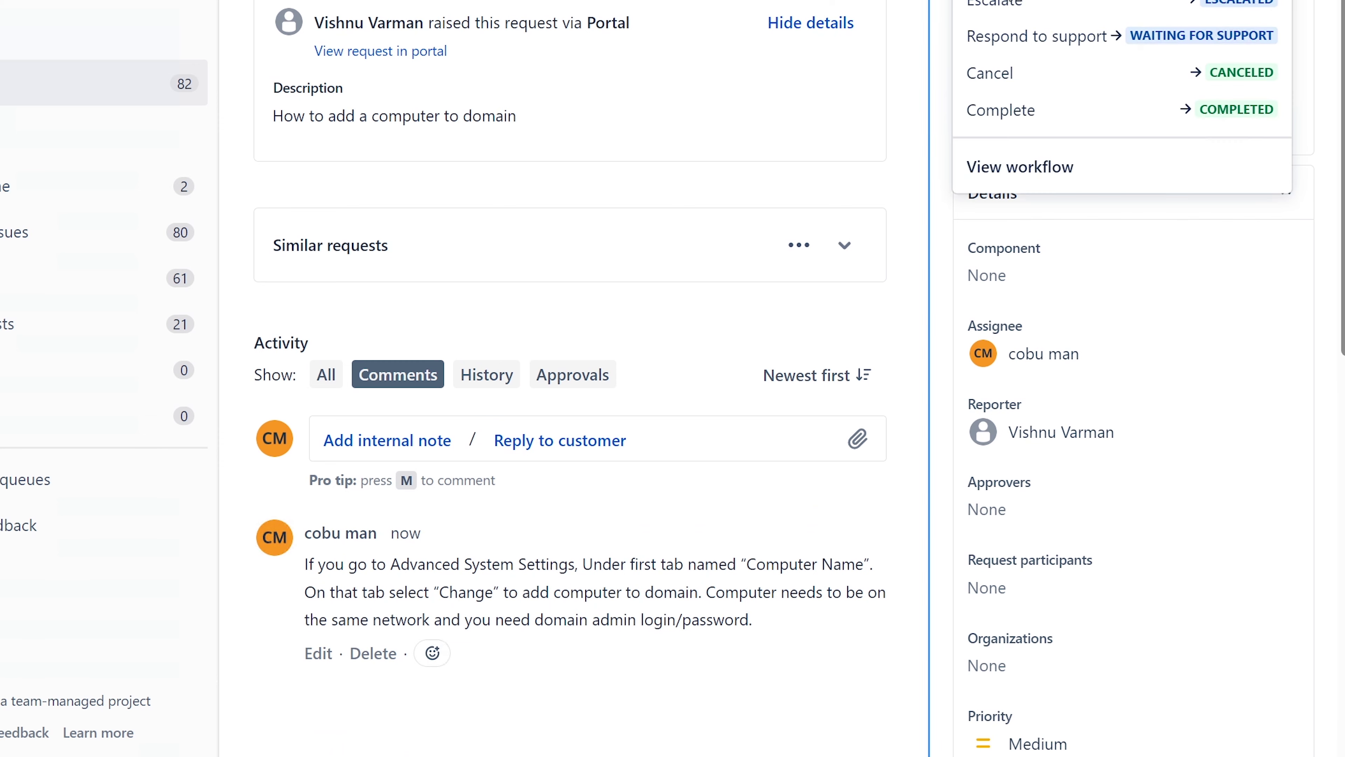
left_click(1075, 106)
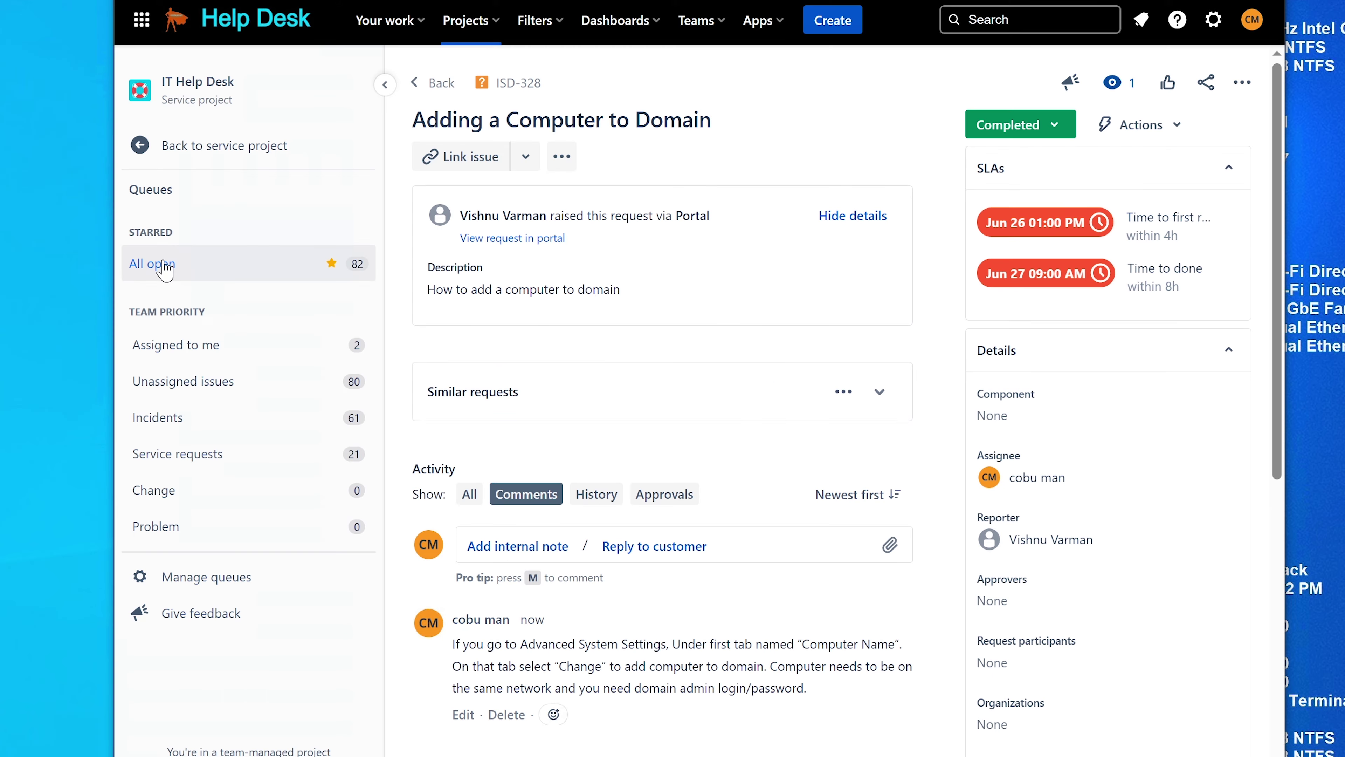
left_click(5, 83)
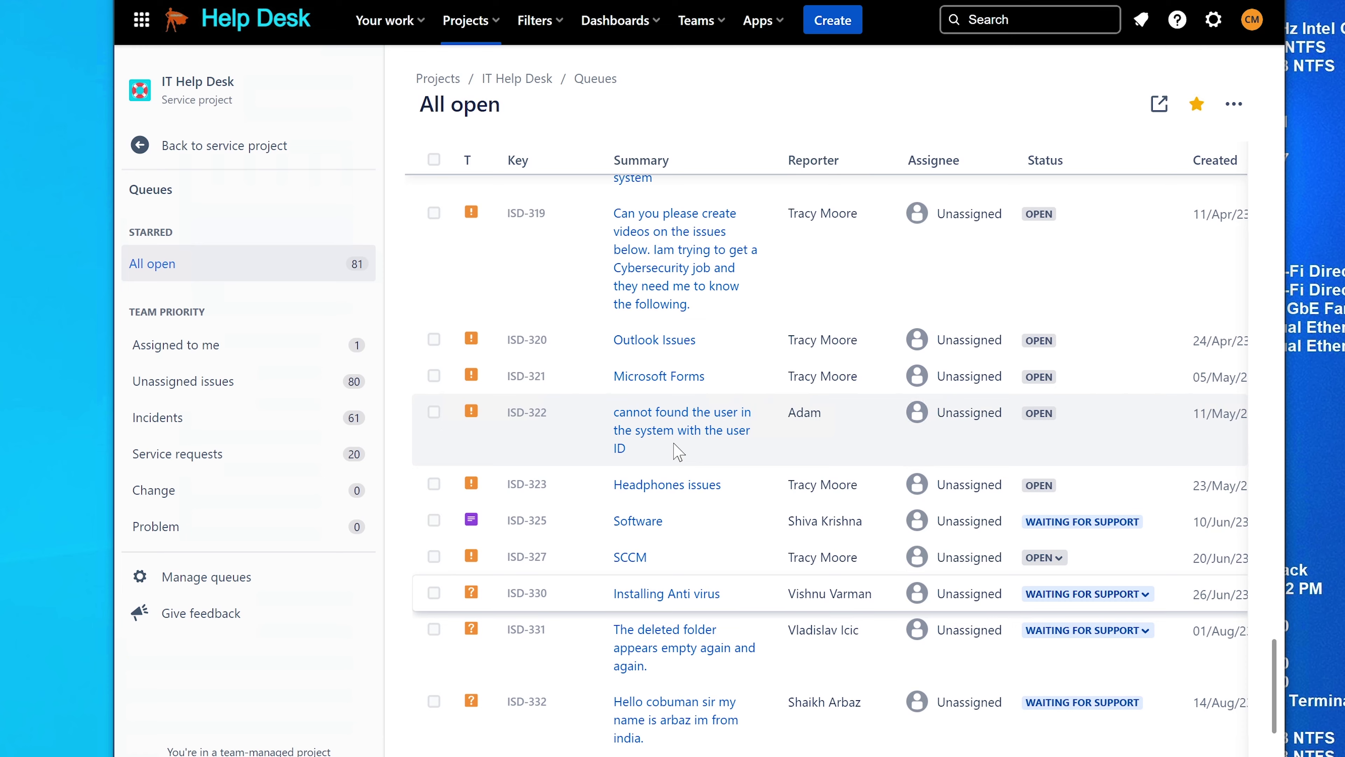
scroll(688, 477, "down", 5)
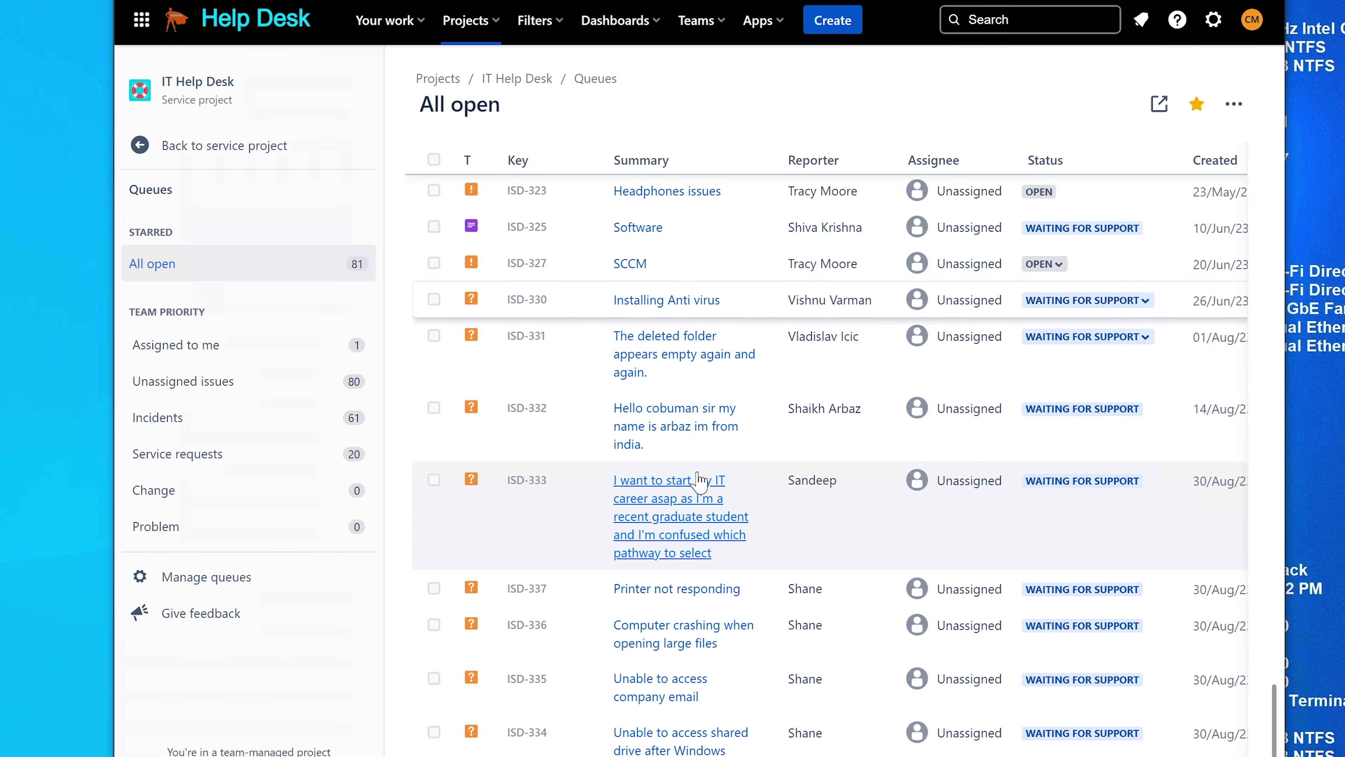
scroll(697, 480, "up", 5)
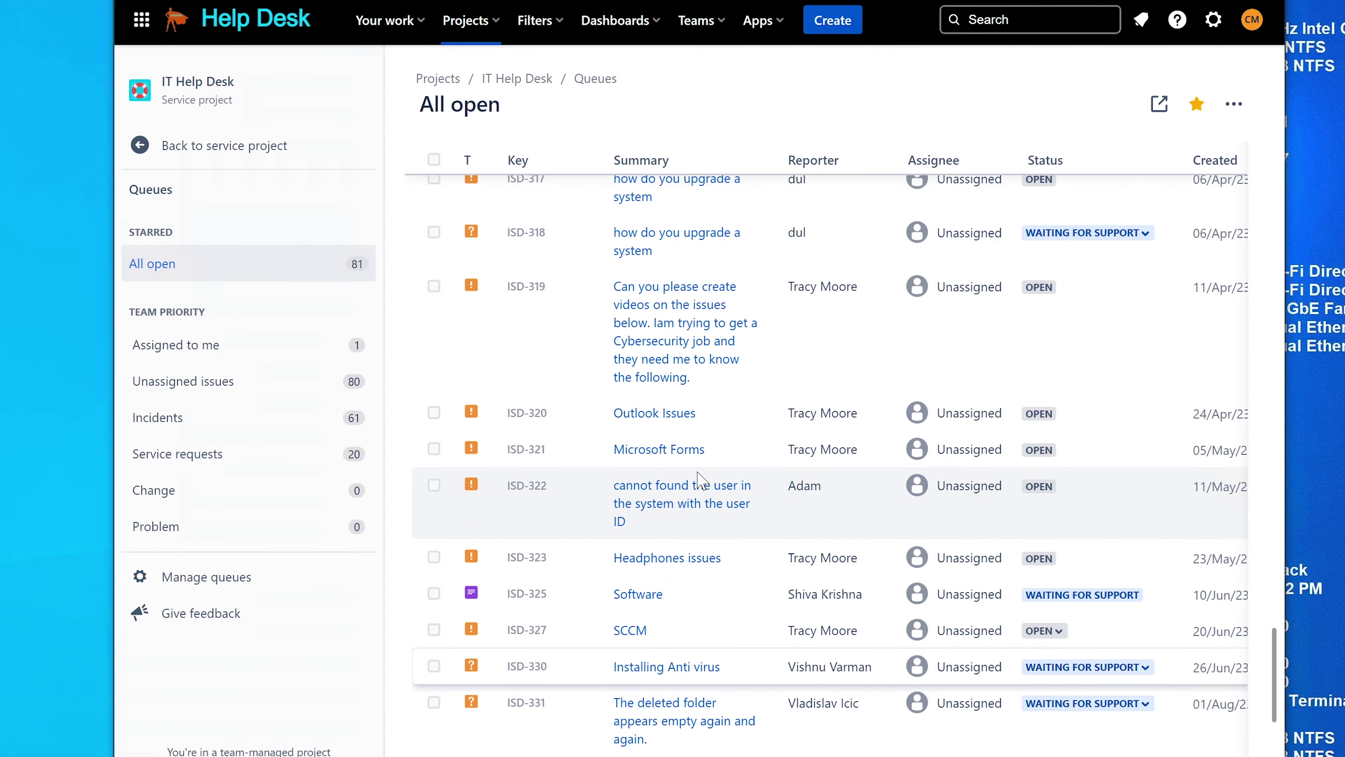
scroll(699, 480, "down", 6)
scroll(790, 583, "up", 3)
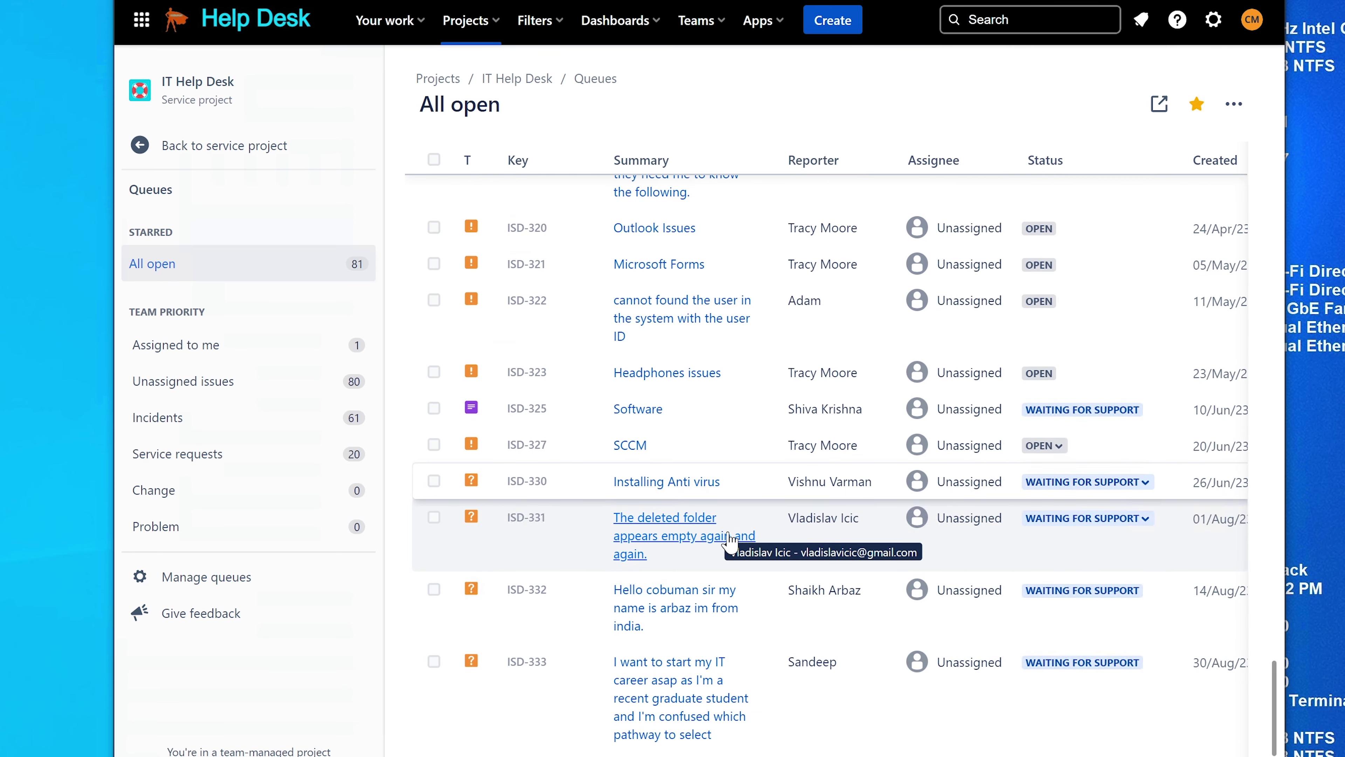
scroll(731, 542, "down", 3)
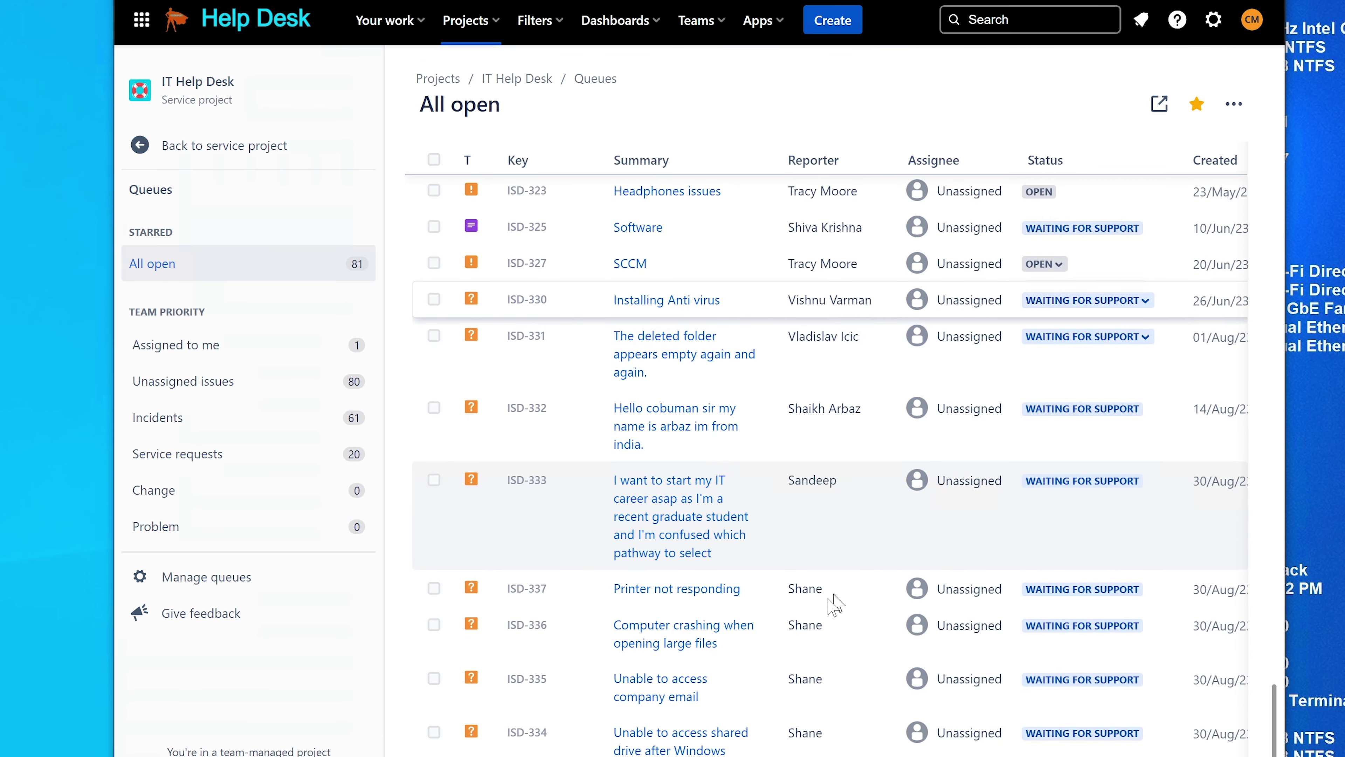
Open ISD-337 'Printer not responding' and read the description about restarting the computer and printer.
left_click(684, 589)
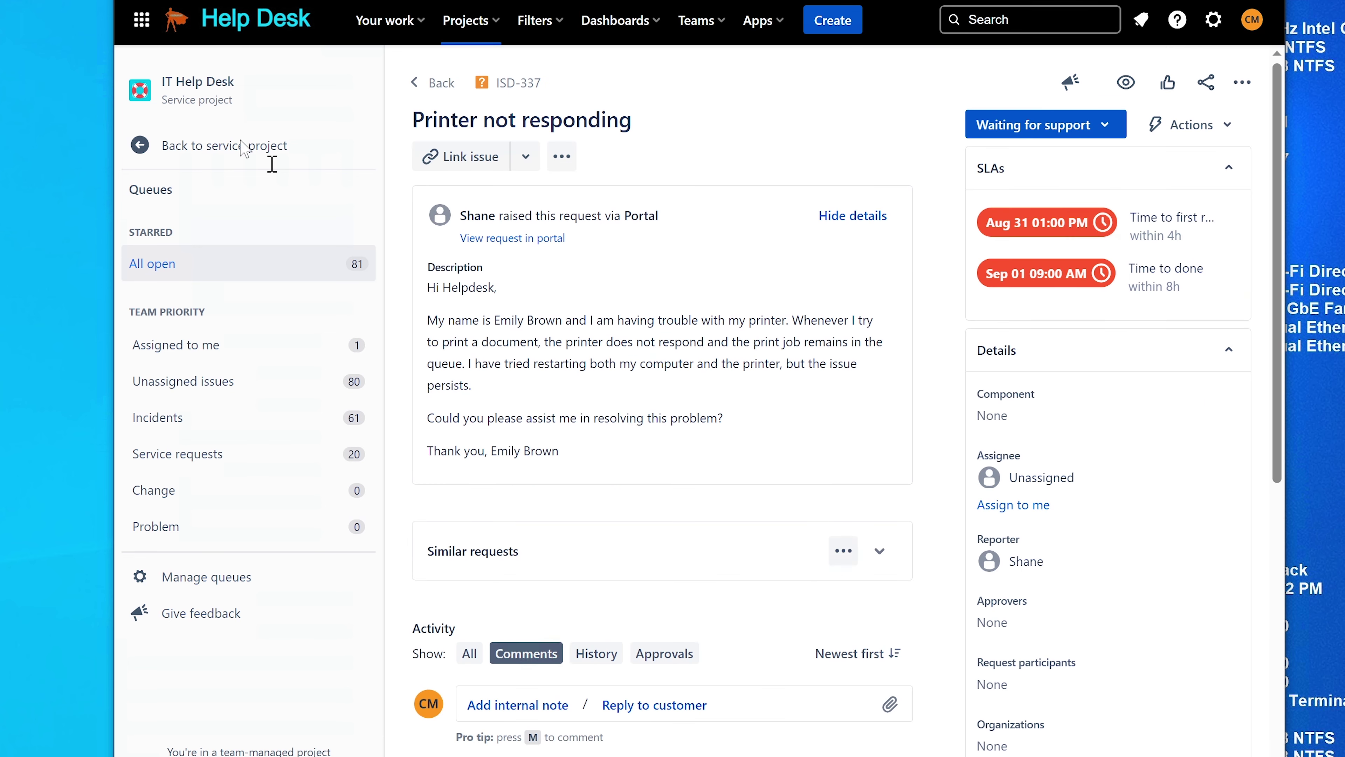
left_click_drag(413, 121, 638, 121)
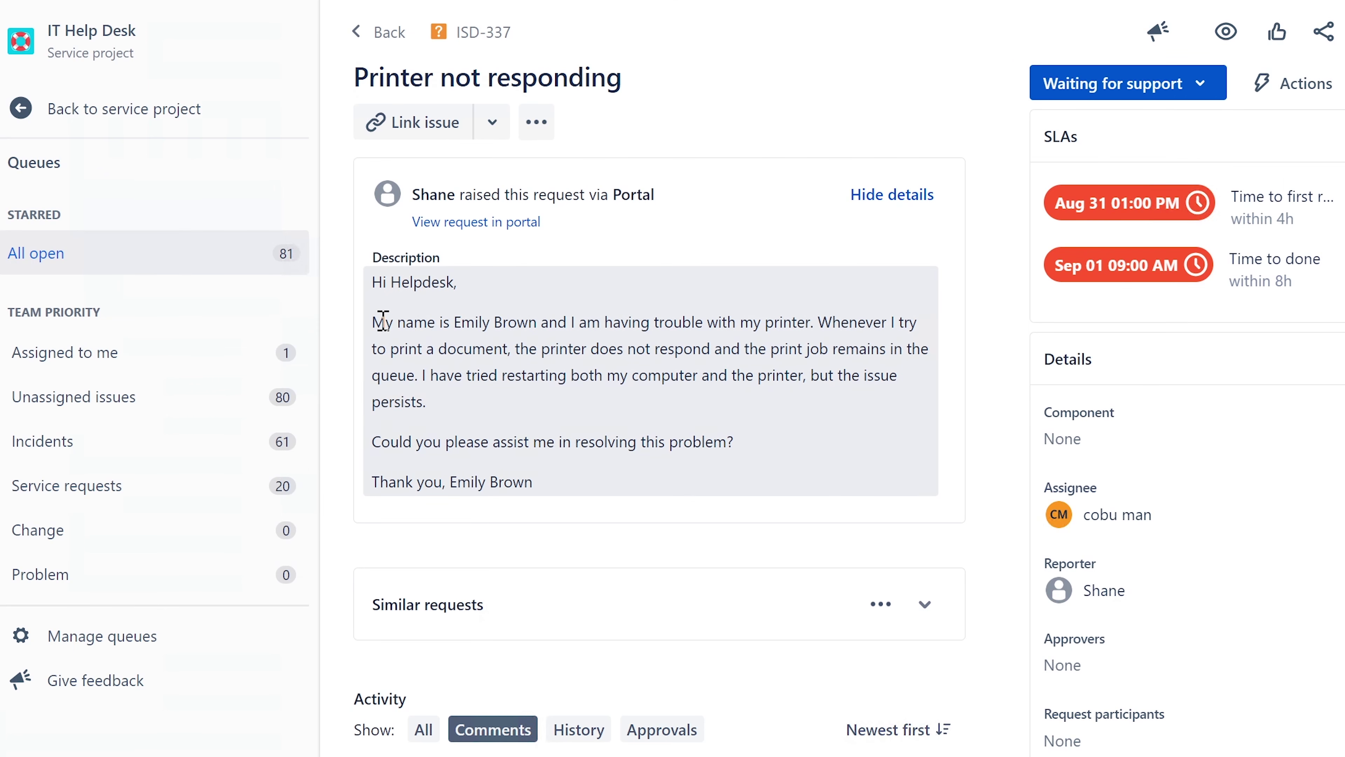
left_click_drag(371, 322, 466, 377)
left_click(420, 373)
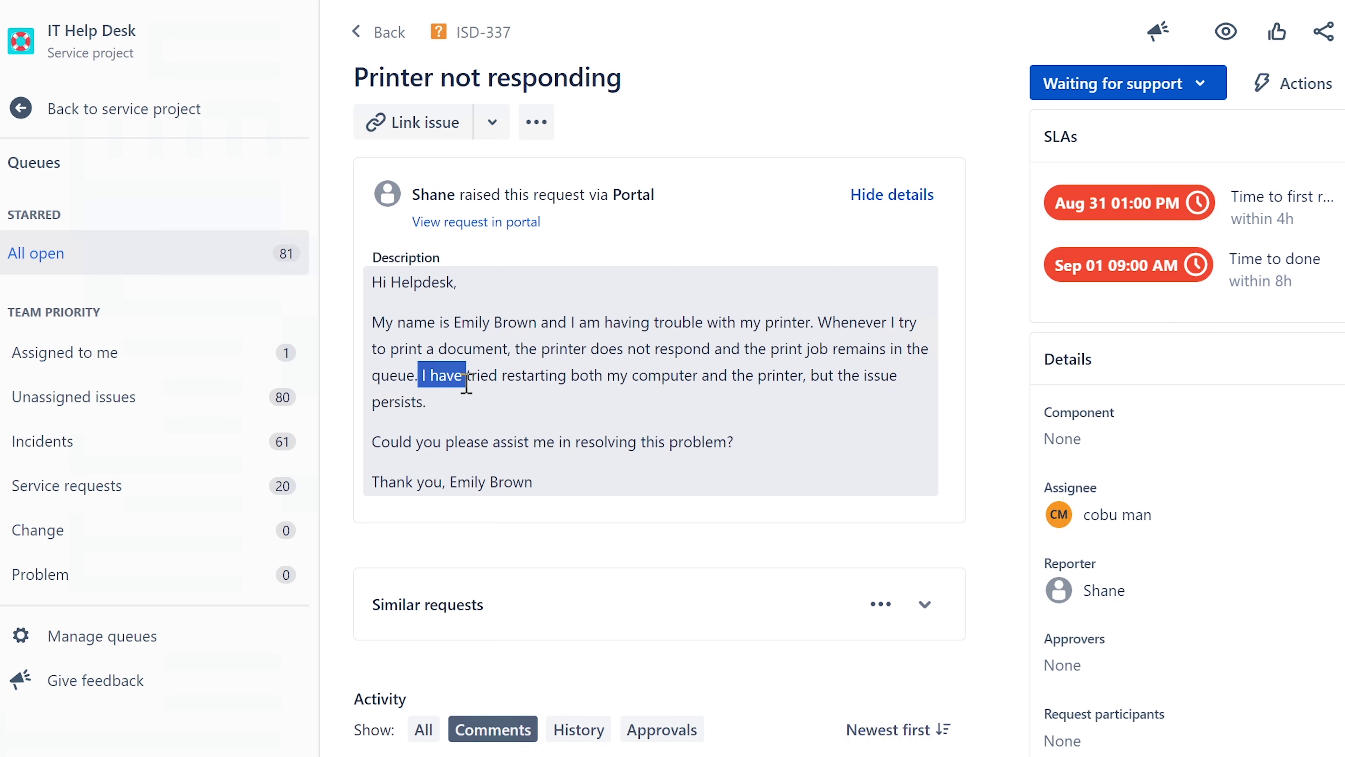
left_click_drag(466, 377, 467, 396)
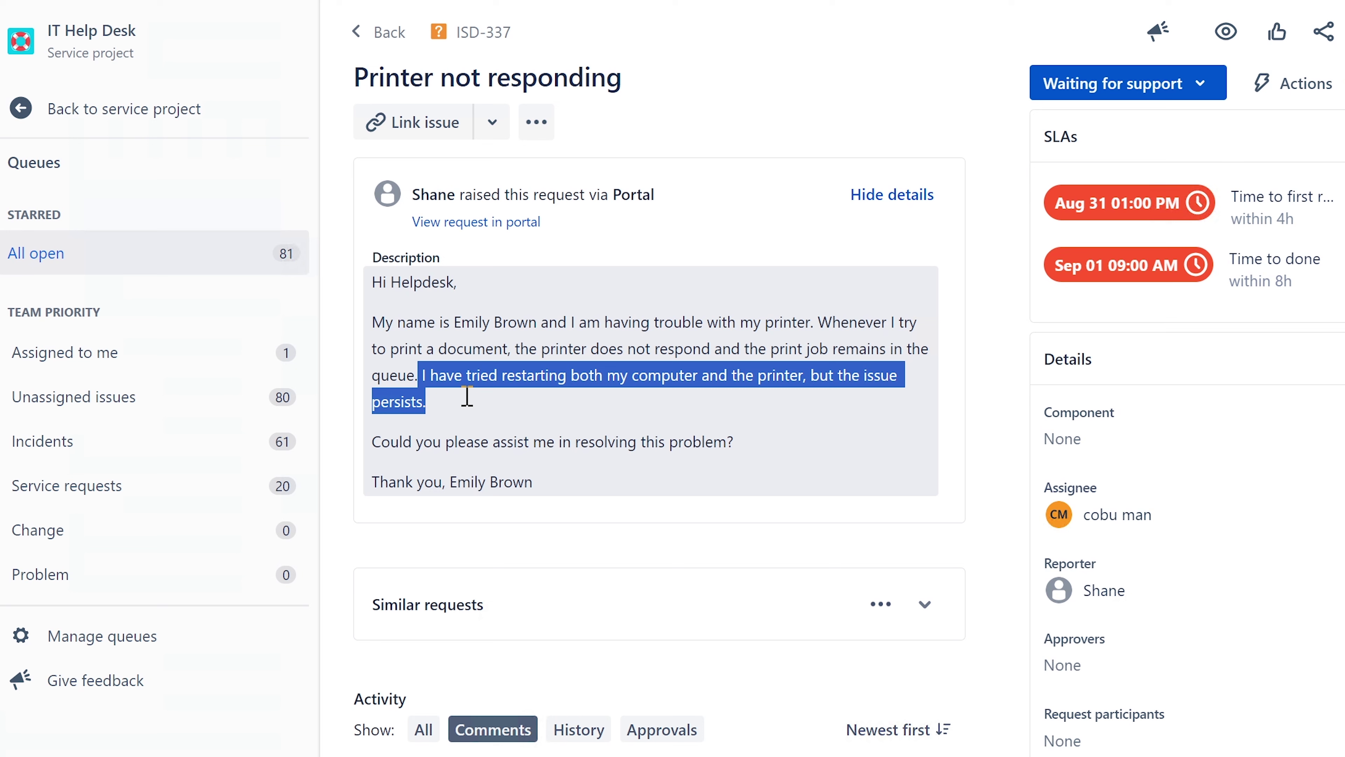
left_click(469, 371)
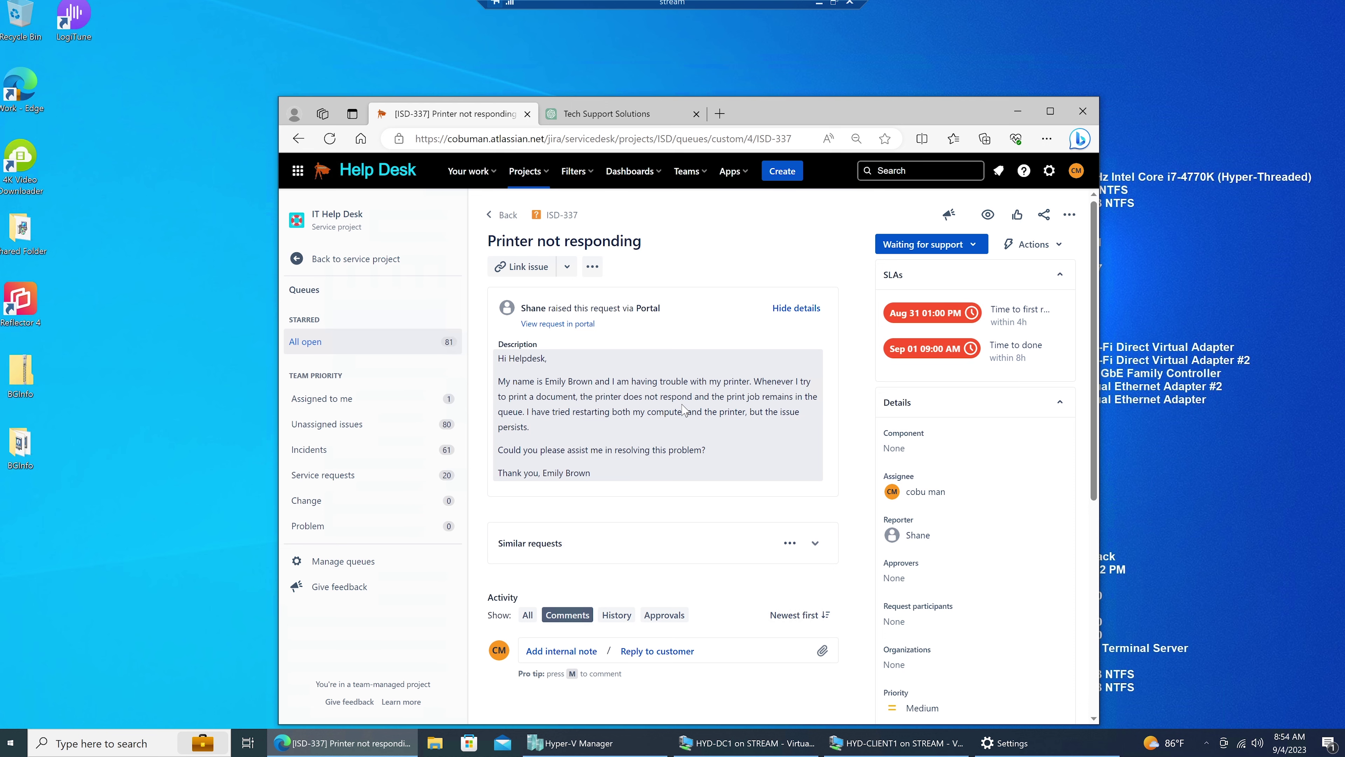
Close the open Settings window and open Printers & scanners through a 'printer' search.
right_click(1069, 747)
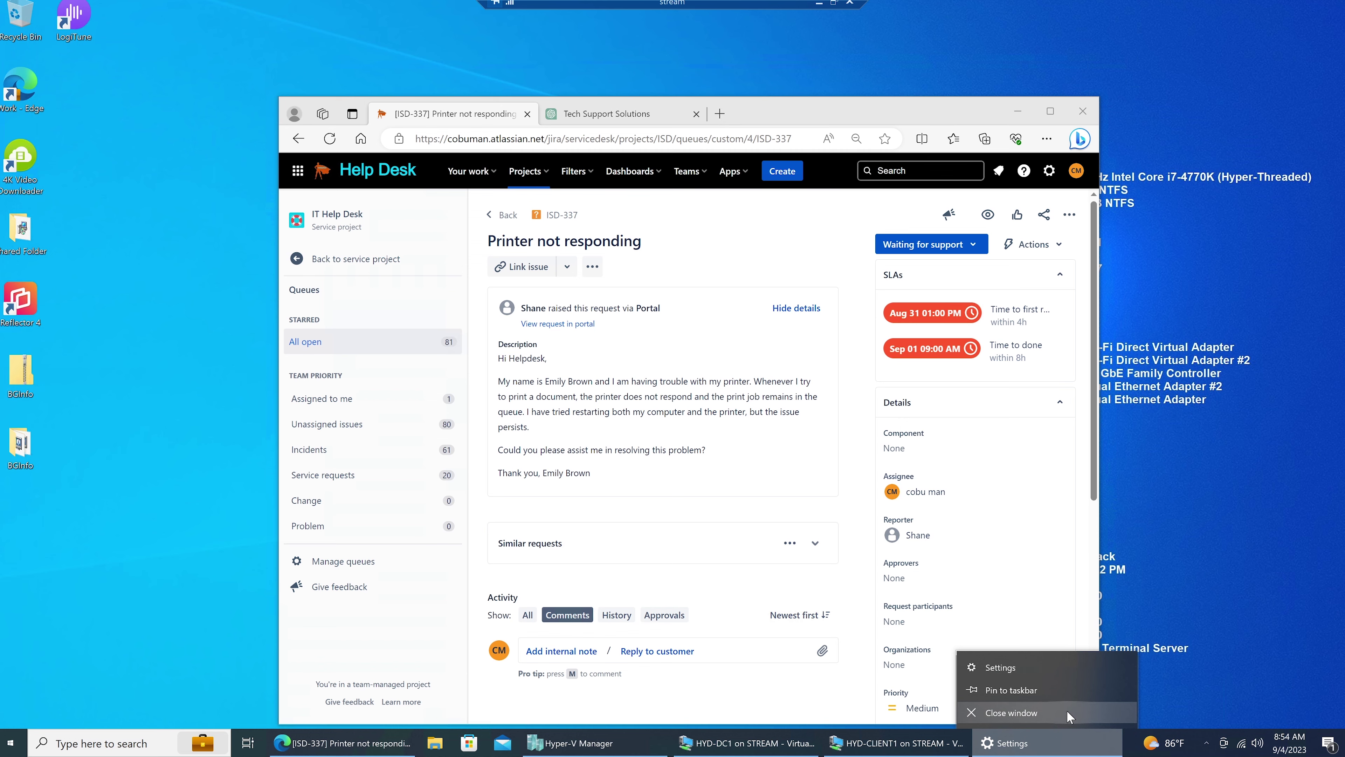
left_click(1010, 712)
left_click(144, 745)
type("p")
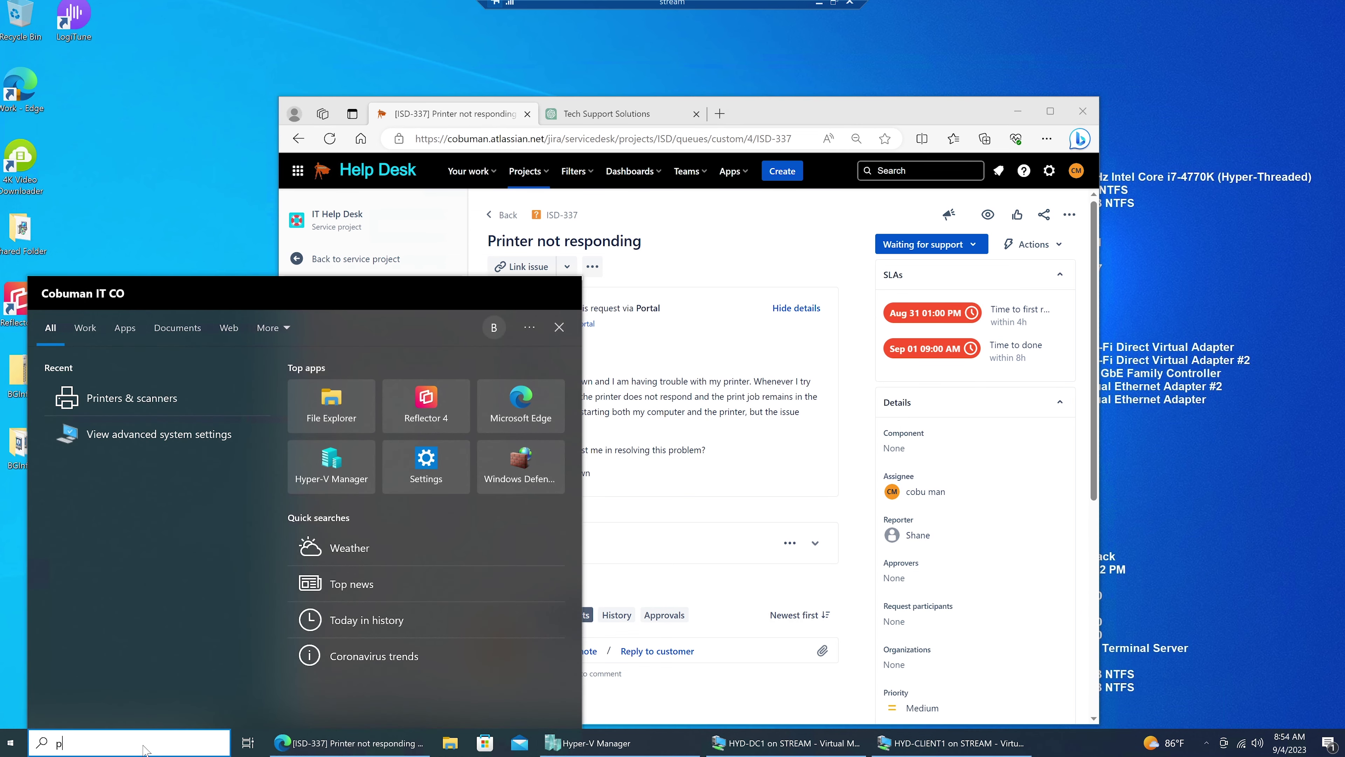
type("rinter")
key("Return")
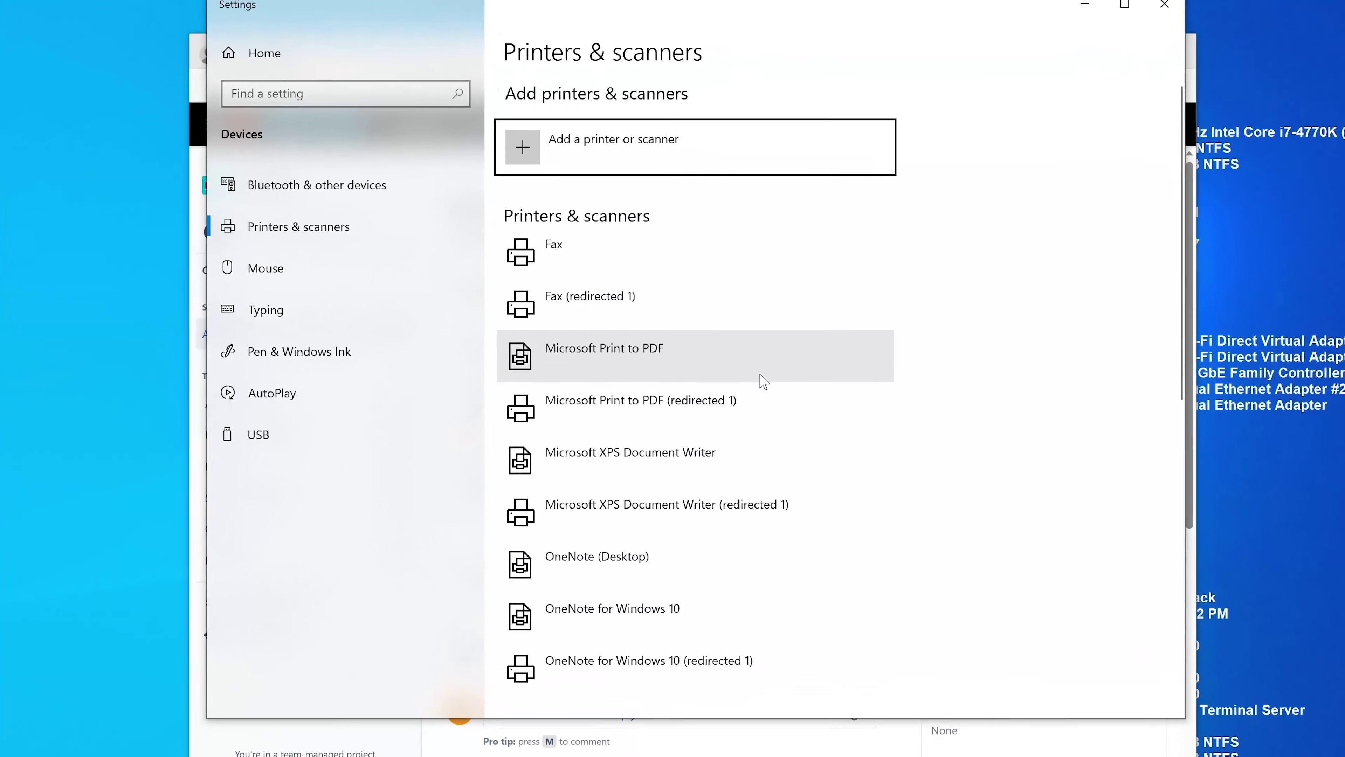
Review the installed printers and scanners list, then close the window.
scroll(762, 381, "down", 5)
scroll(720, 416, "up", 5)
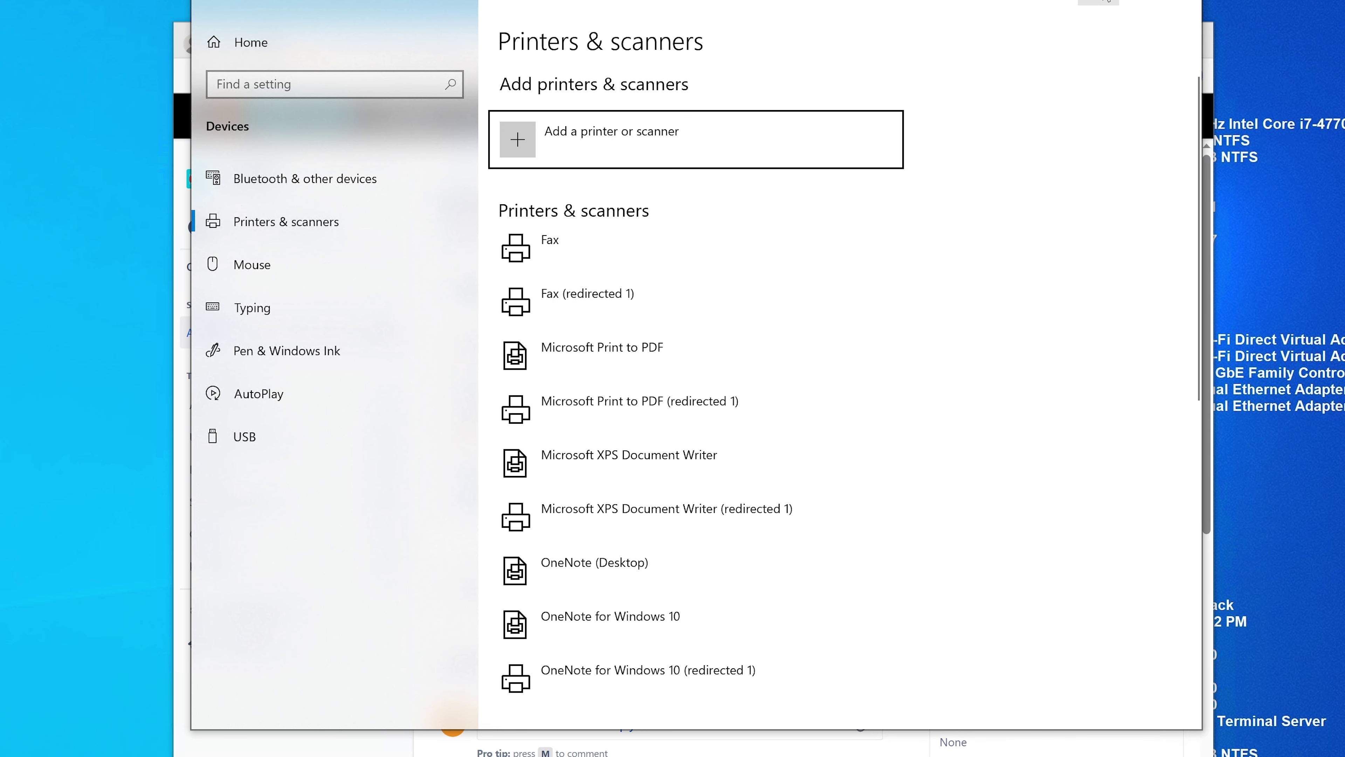
left_click(1109, 2)
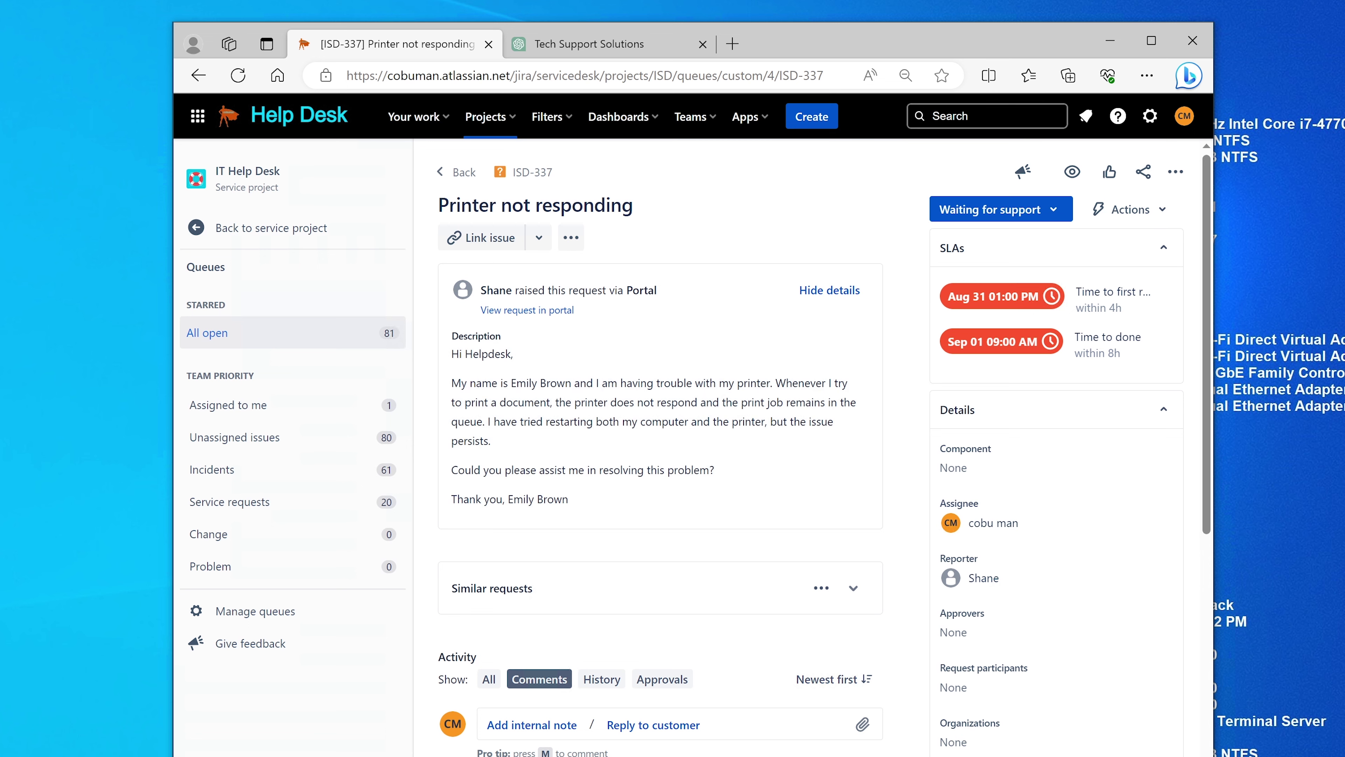
Launch Command Prompt from Start search on the HYD-DC1 server VM.
key("alt+Tab")
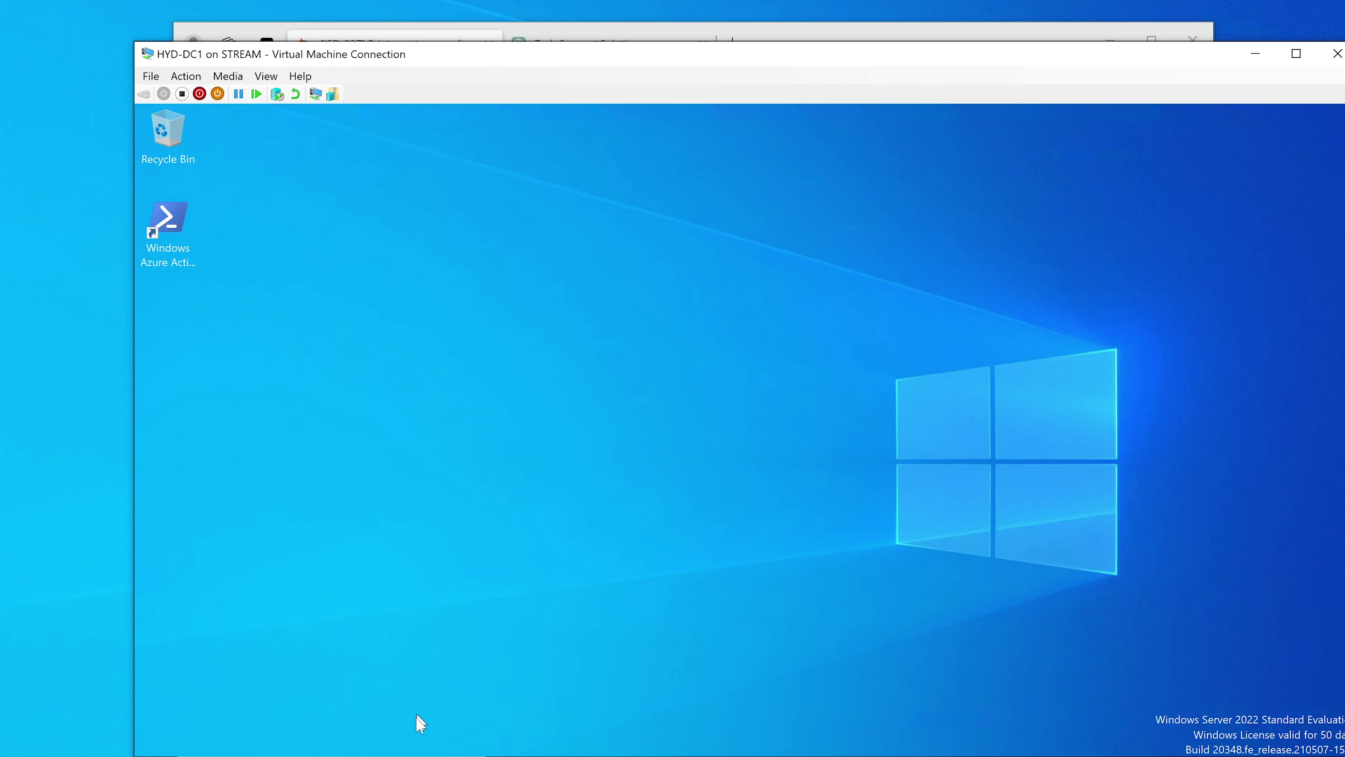
key("super")
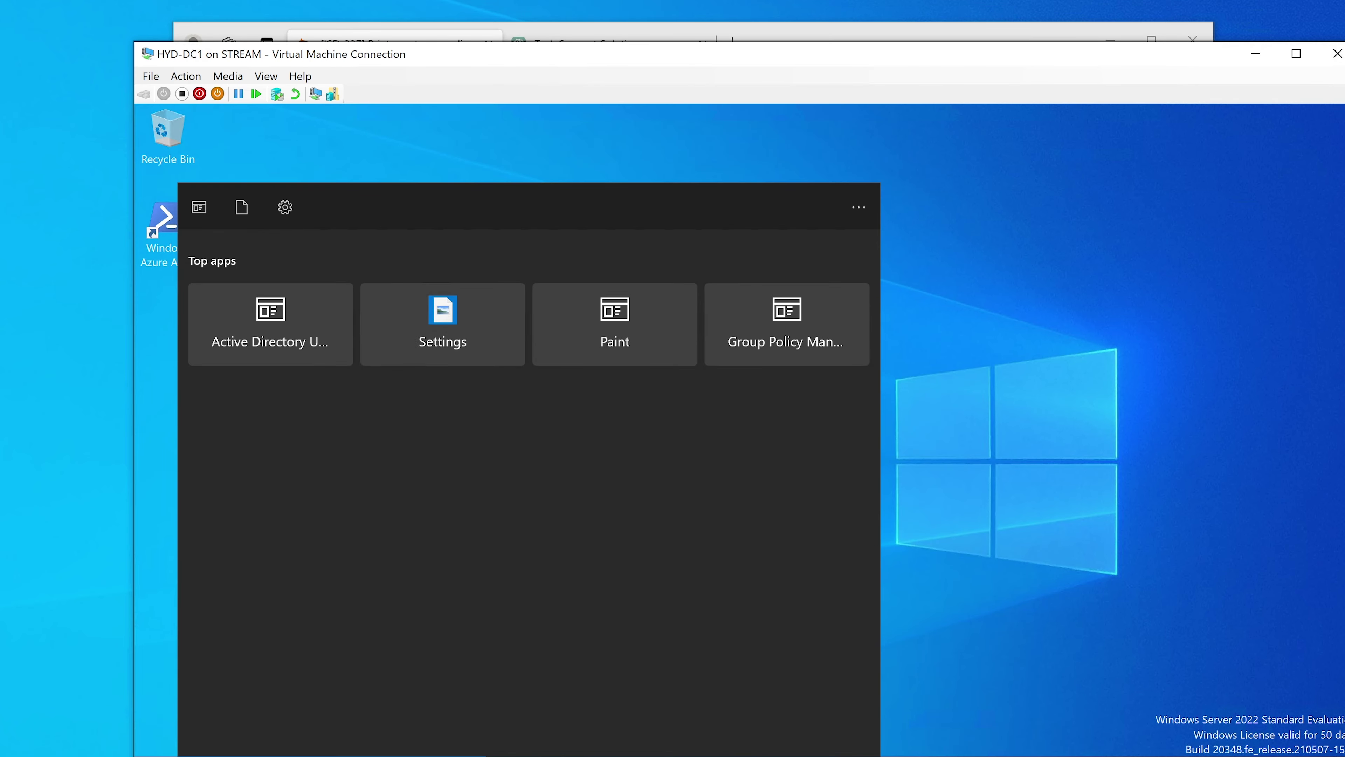
type("cmd")
key("Return")
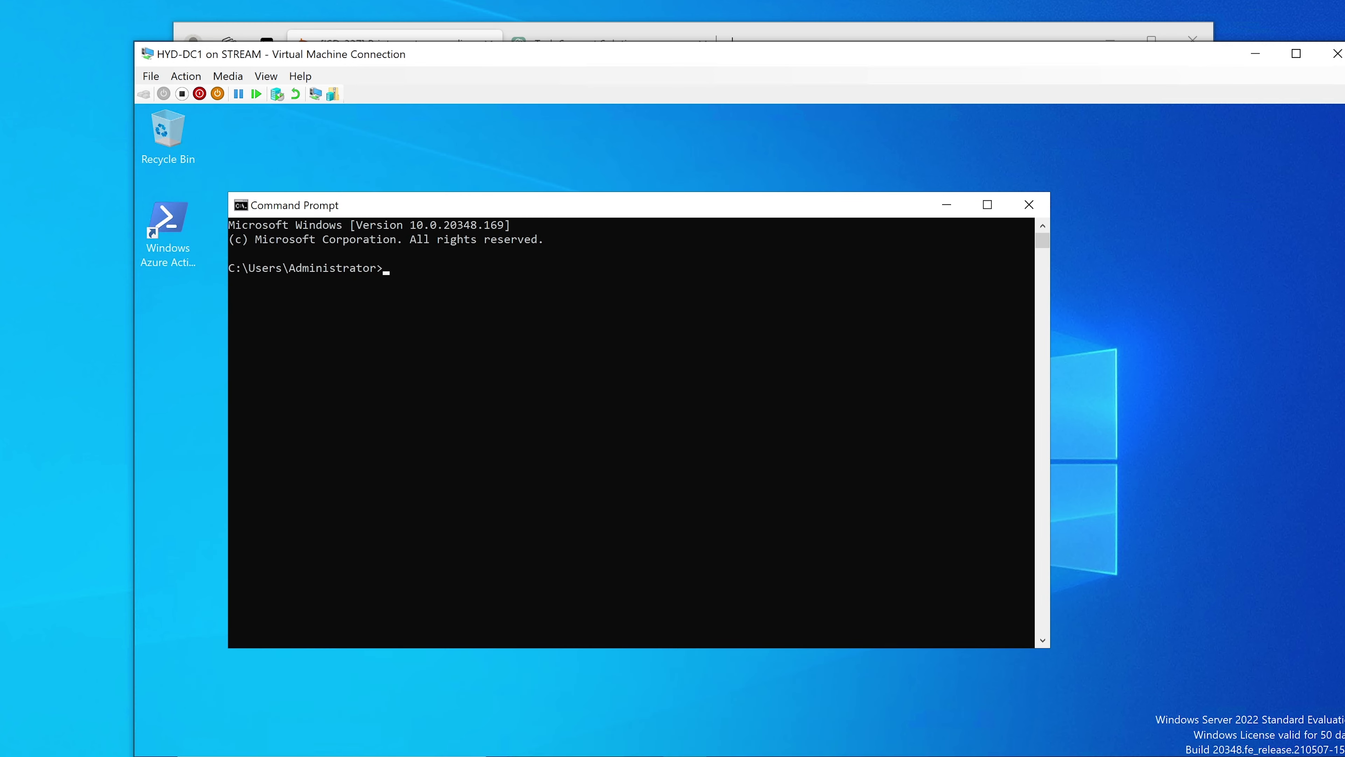
left_click_drag(768, 217, 897, 233)
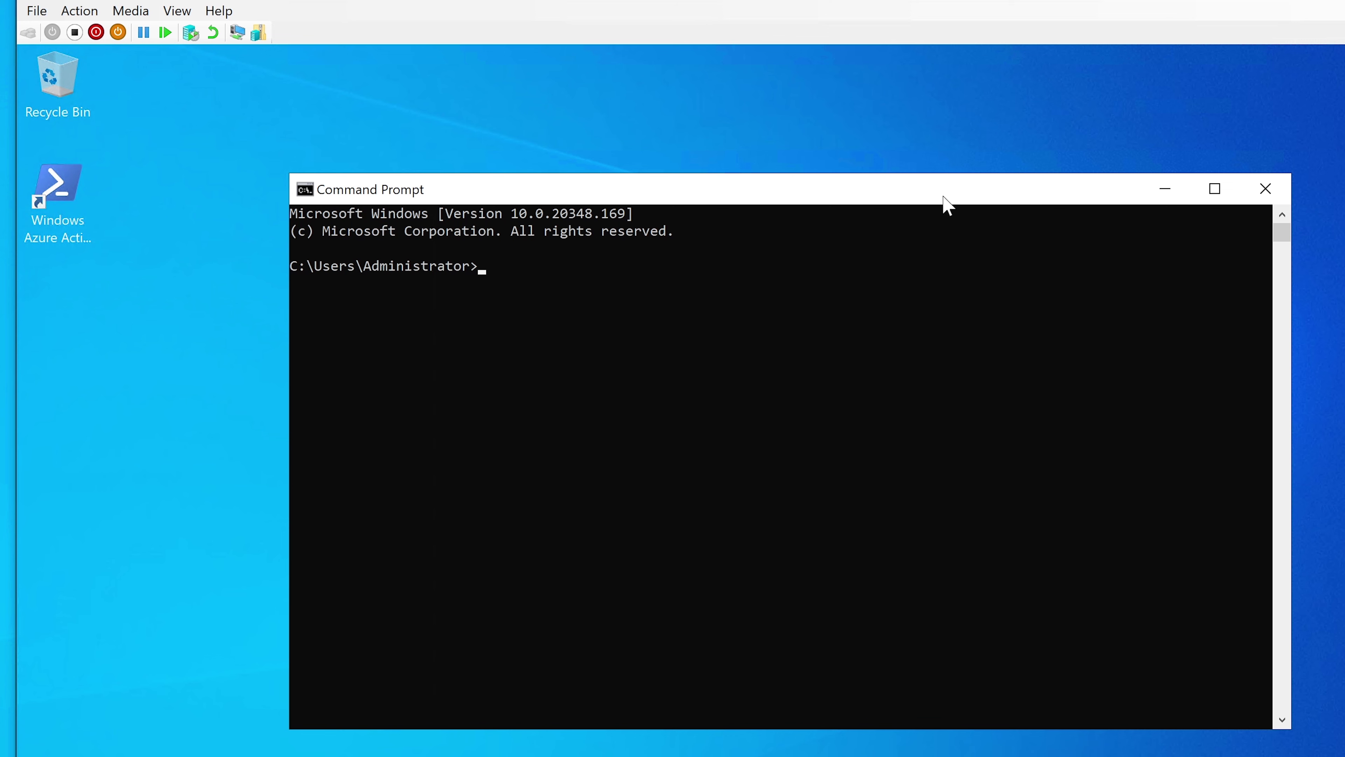
Enter 'ping nameoftheprinter', copy the placeholder, and replace it with printer1.
type("ping nameoftheprinter")
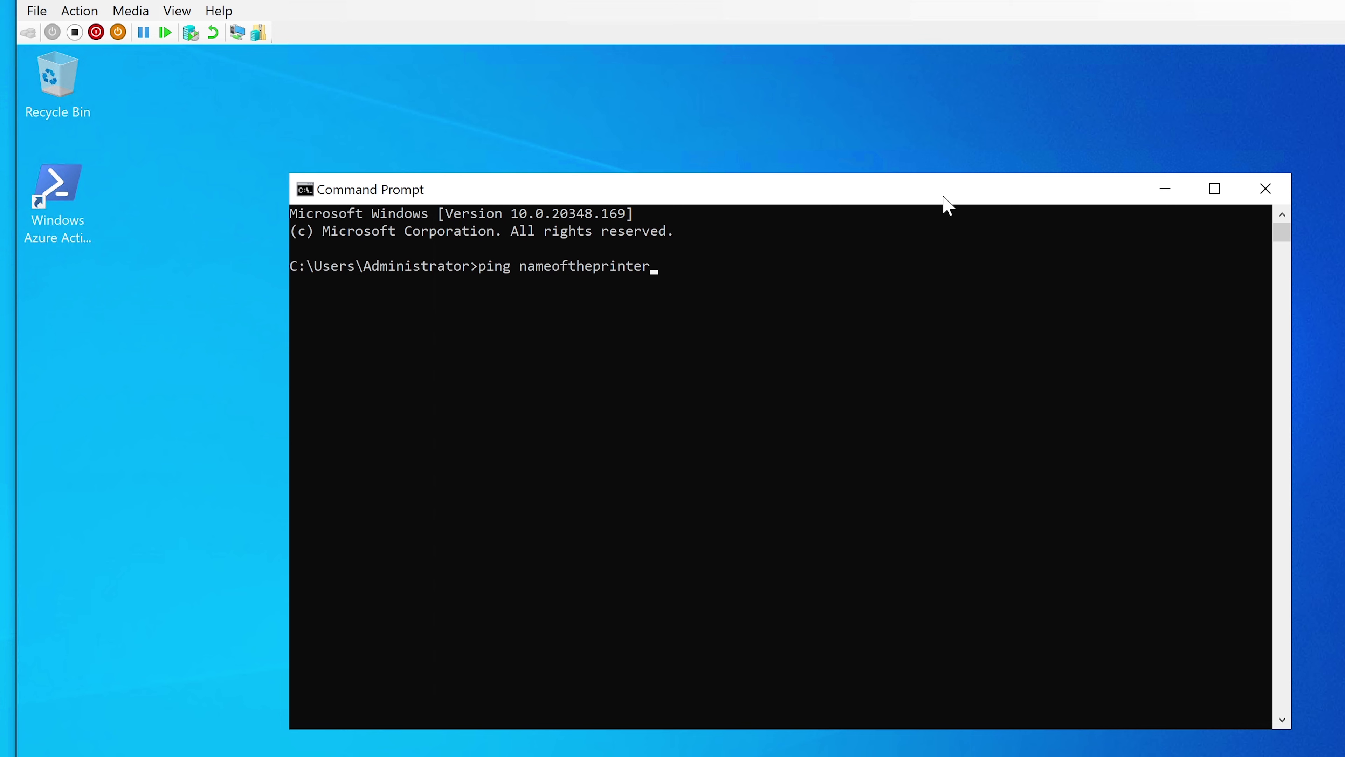
left_click_drag(521, 268, 649, 271)
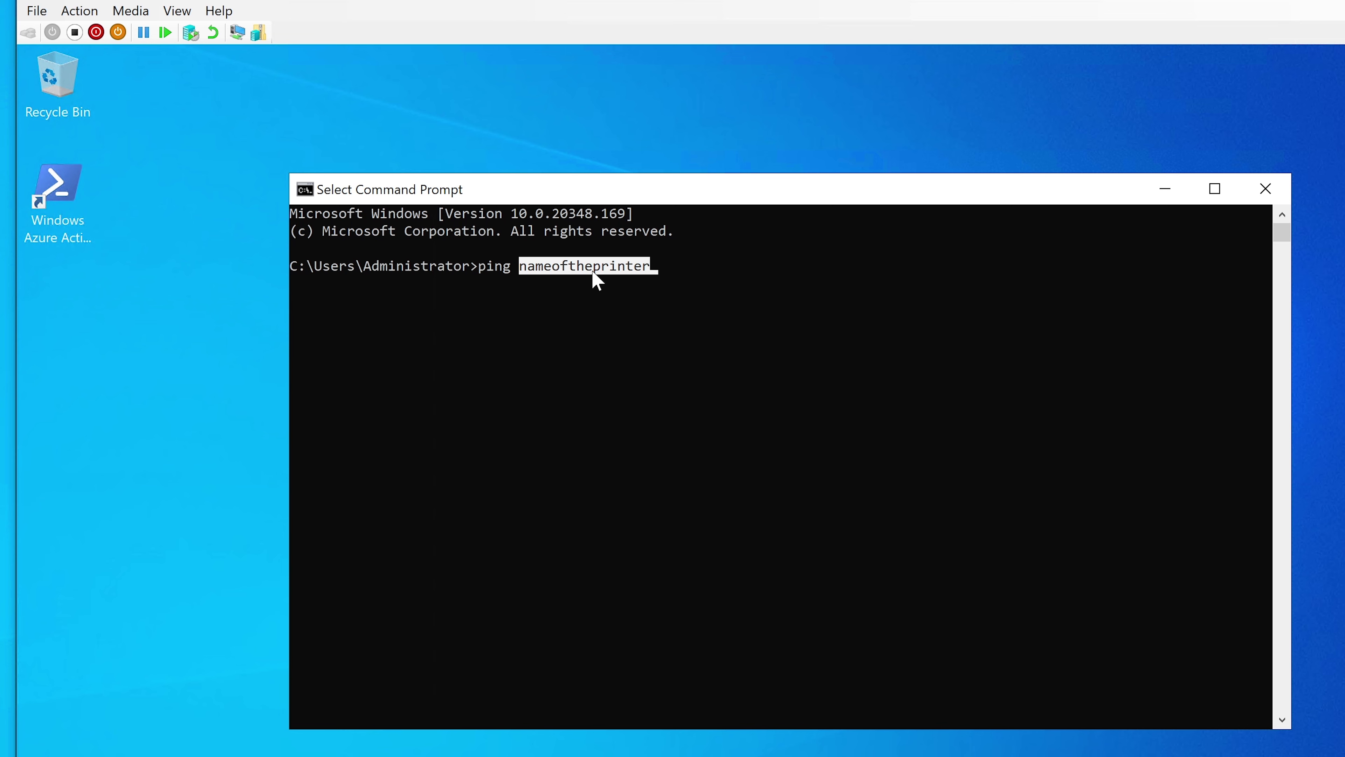
key("ctrl+c")
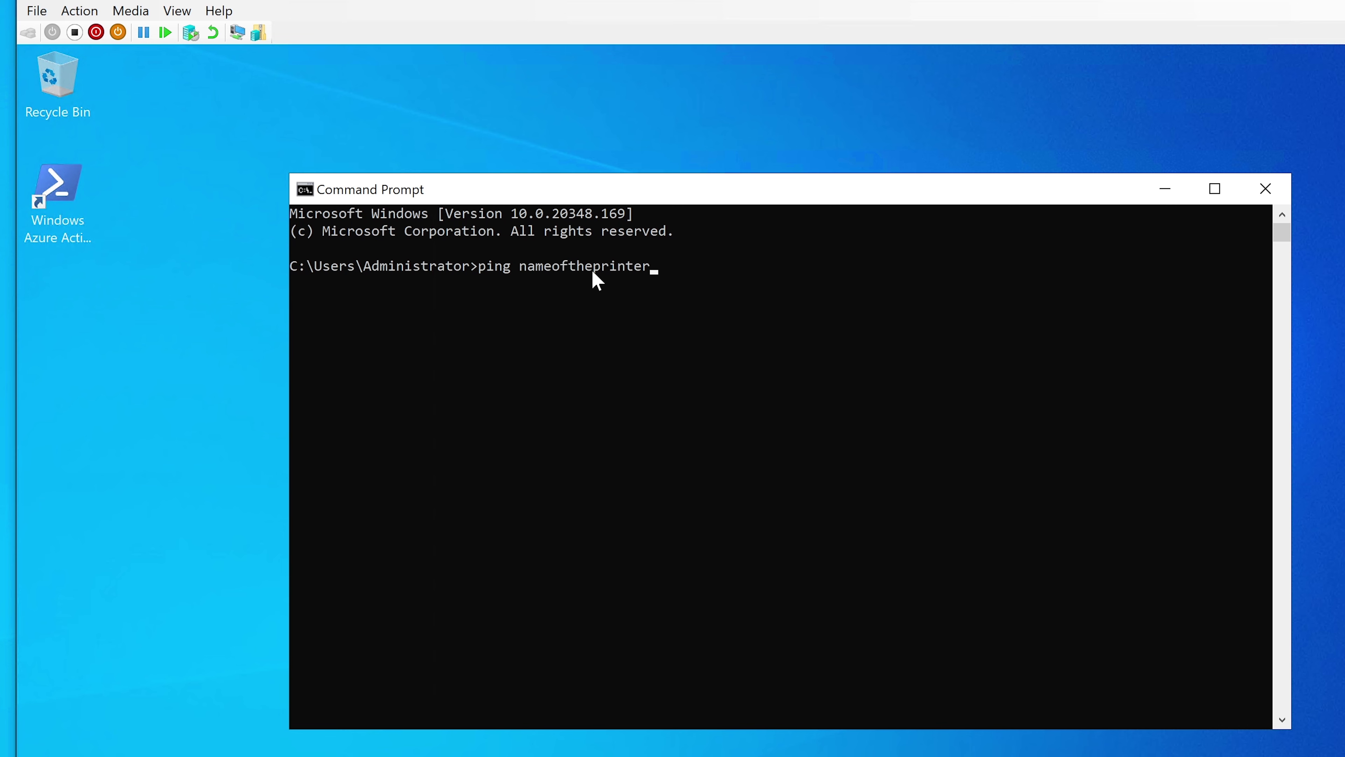
key("BackSpace")
key("BackSpace")
key("BackSpace")
key("BackSpace")
key("BackSpace")
key("BackSpace")
key("BackSpace")
key("BackSpace")
key("BackSpace")
key("BackSpace")
key("BackSpace")
key("BackSpace")
key("BackSpace")
key("BackSpace")
key("BackSpace")
key("BackSpace")
type("printer1")
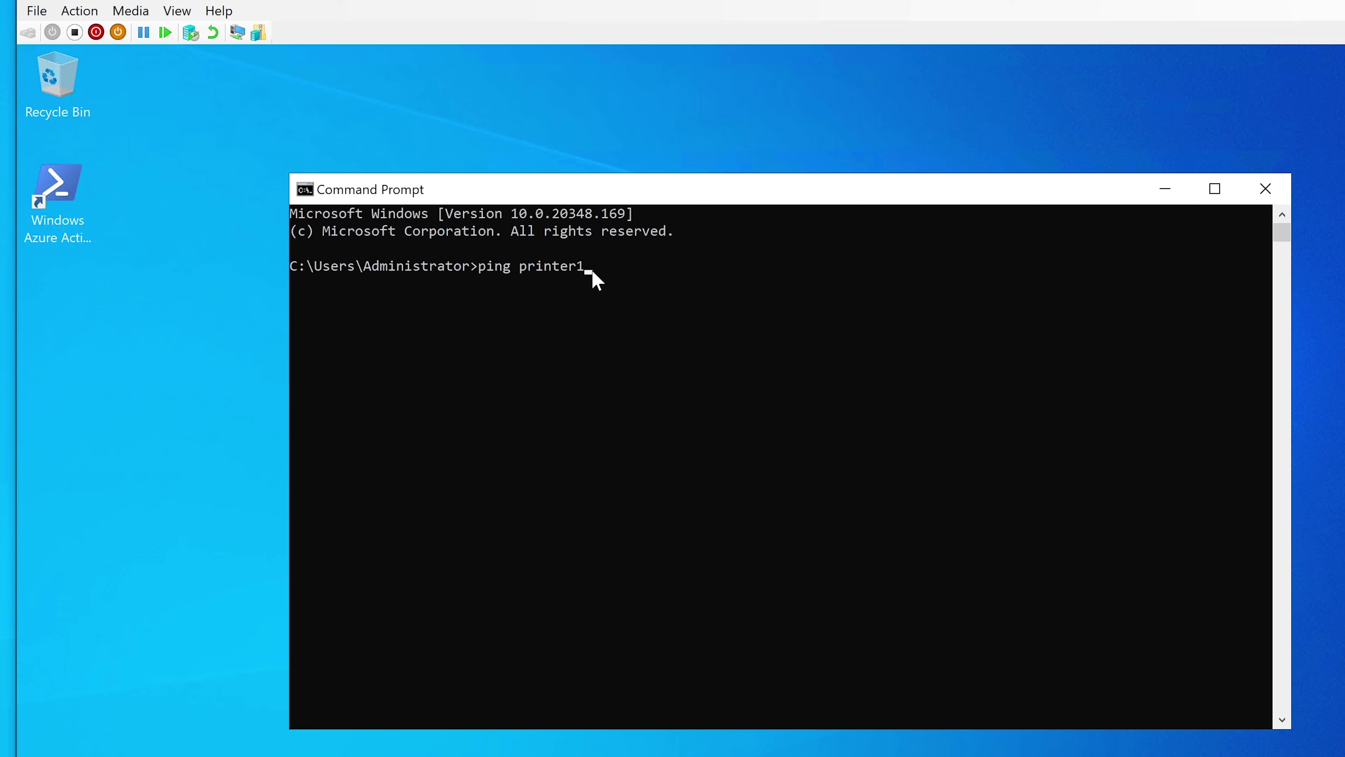
Run ping printer1 and highlight the 'could not find host printer1' error and the hostname.
key("Return")
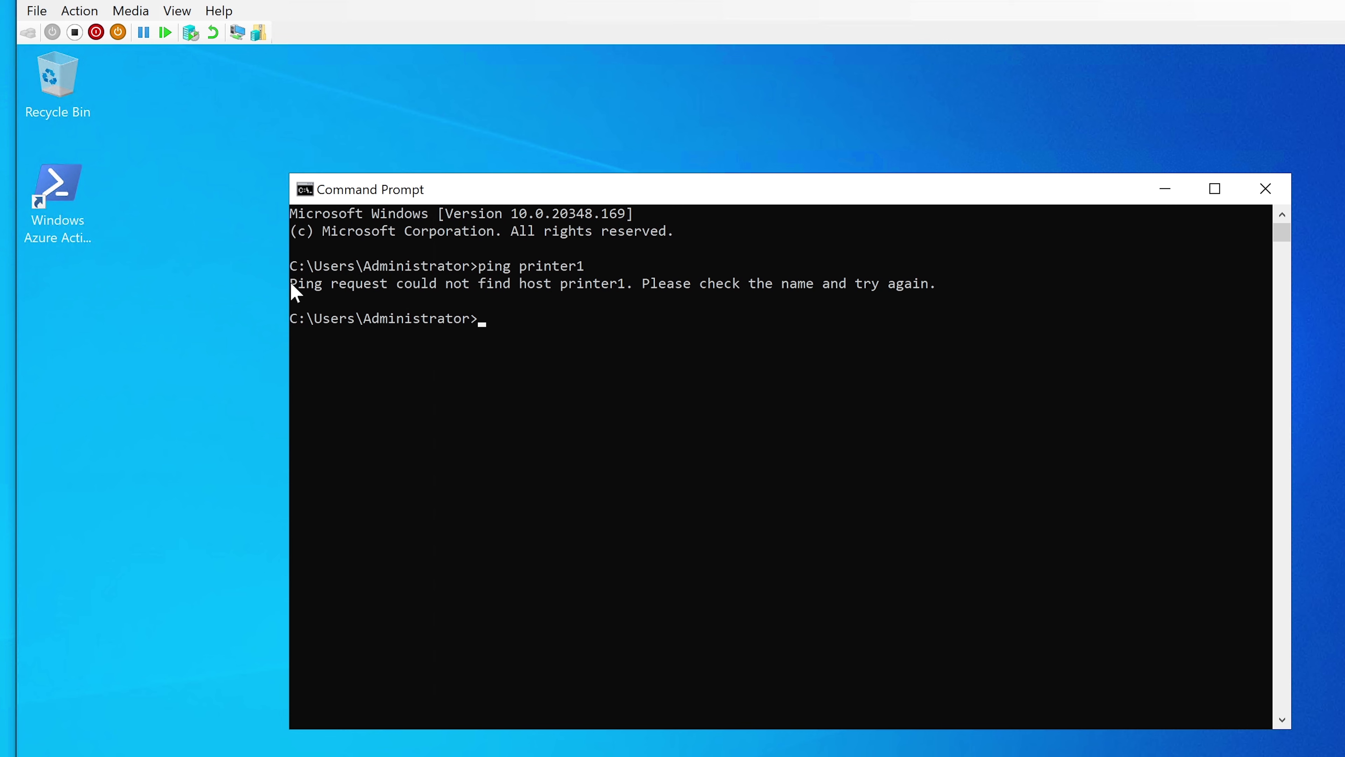
left_click_drag(291, 286, 937, 290)
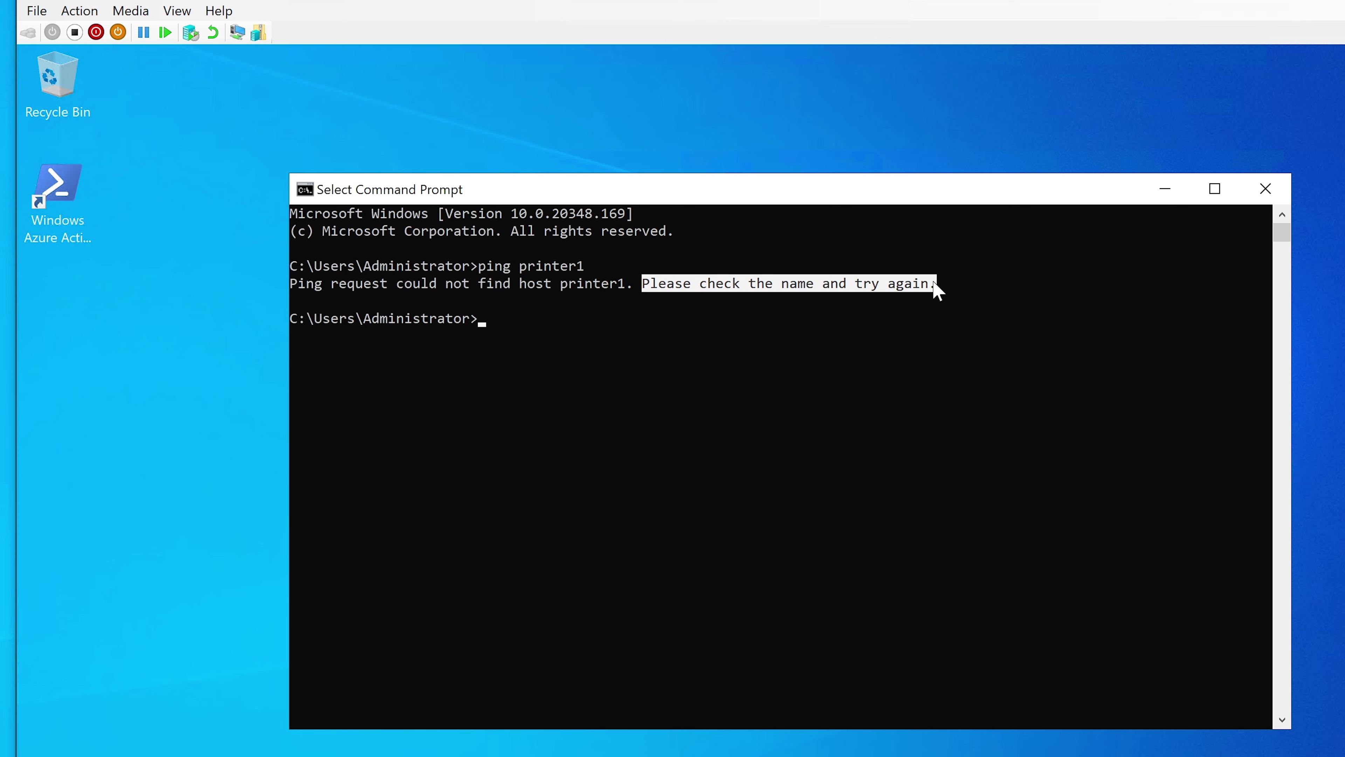
left_click(834, 291)
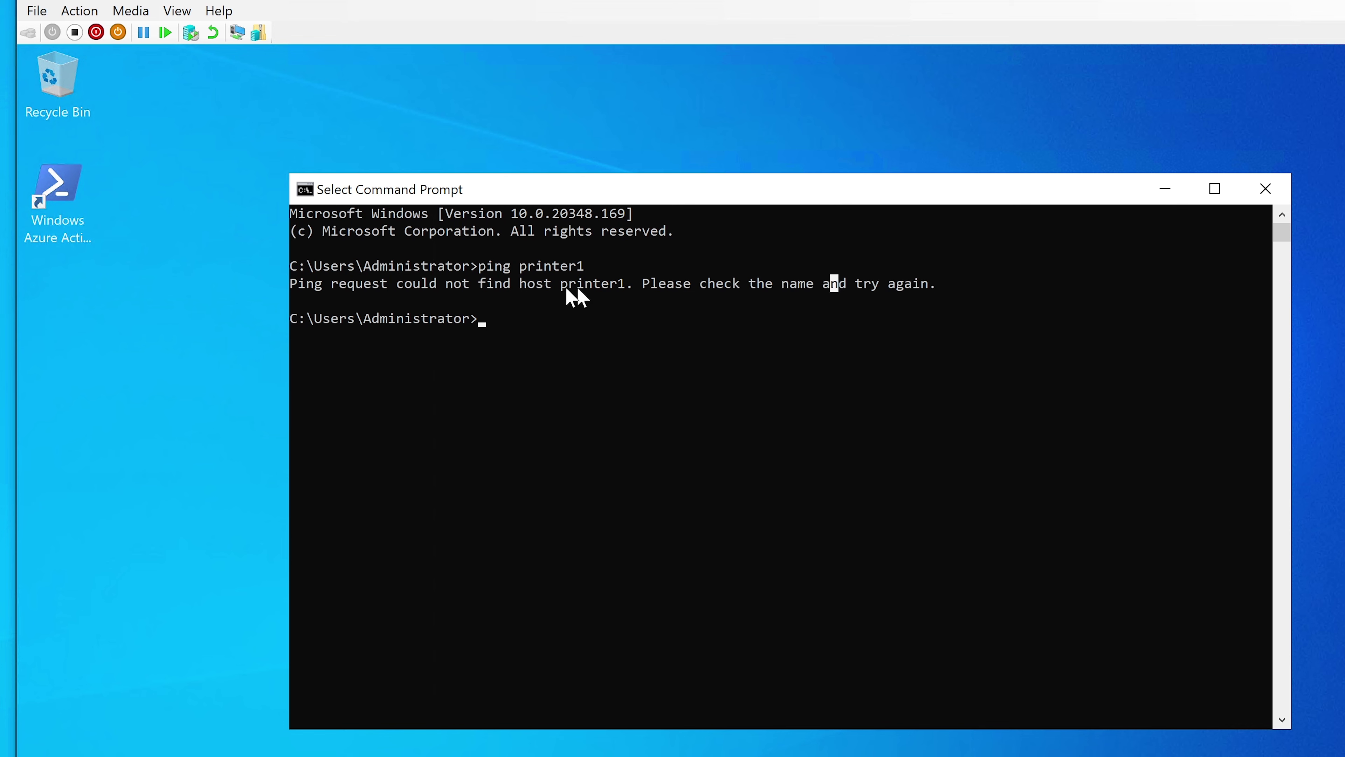
left_click_drag(633, 286, 568, 286)
left_click_drag(520, 266, 583, 269)
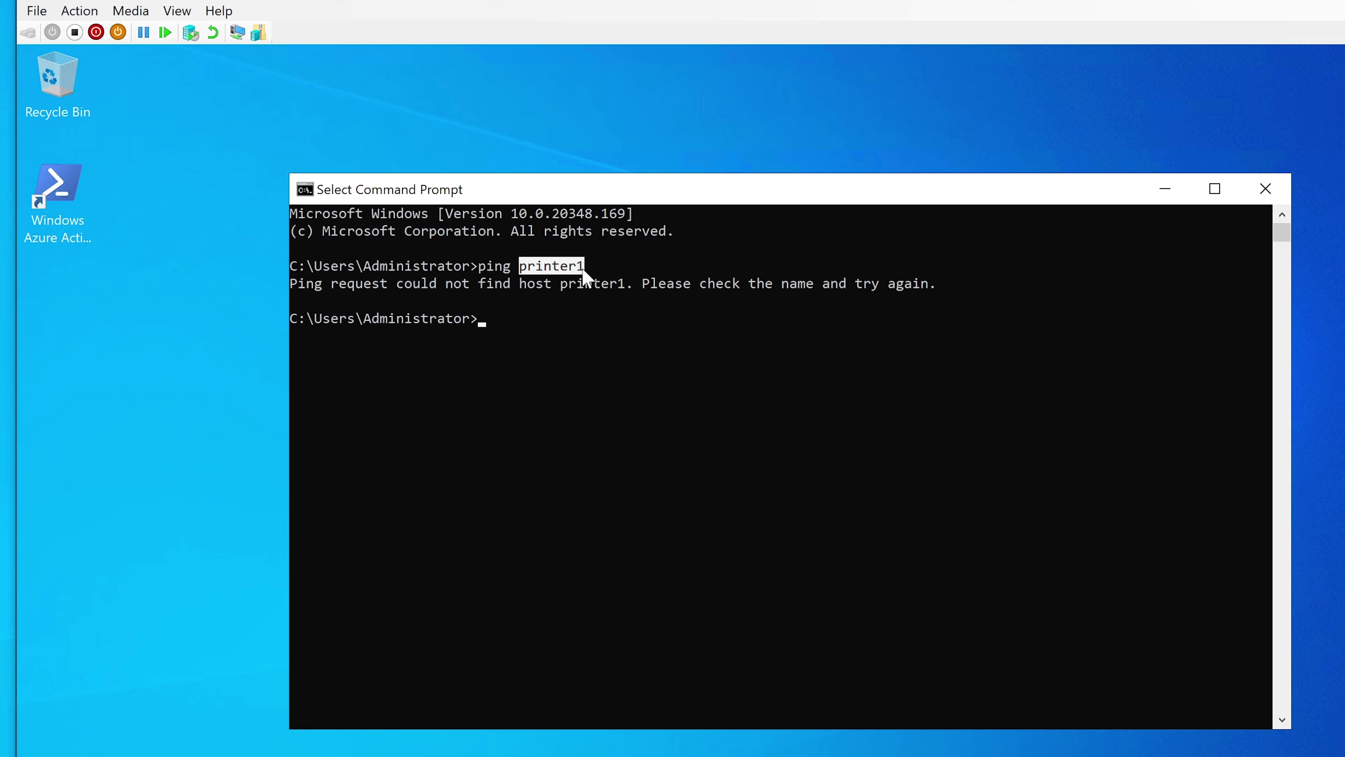
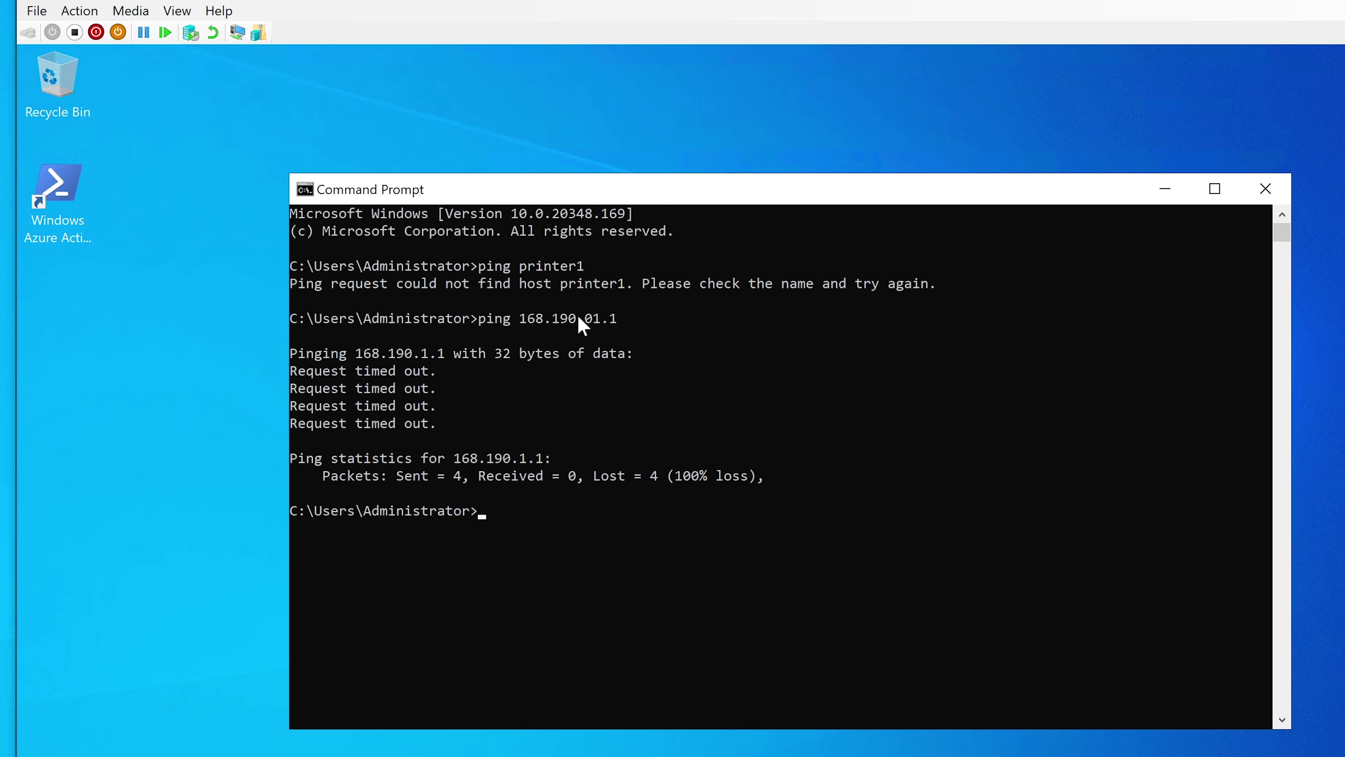
Open Windows search to look for the DNS management tool.
key("super")
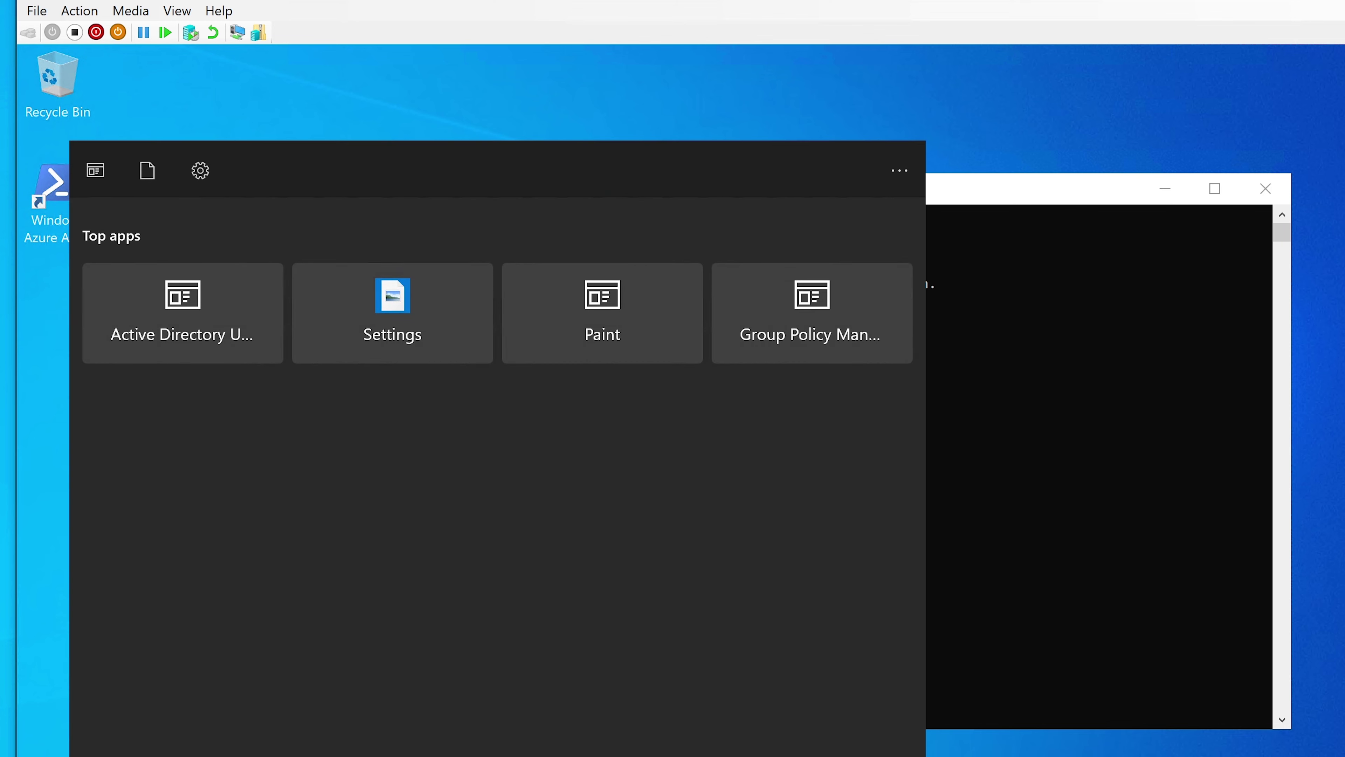
Launch DNS Manager from a 'dns' search and minimize Command Prompt.
type("dns")
key("Return")
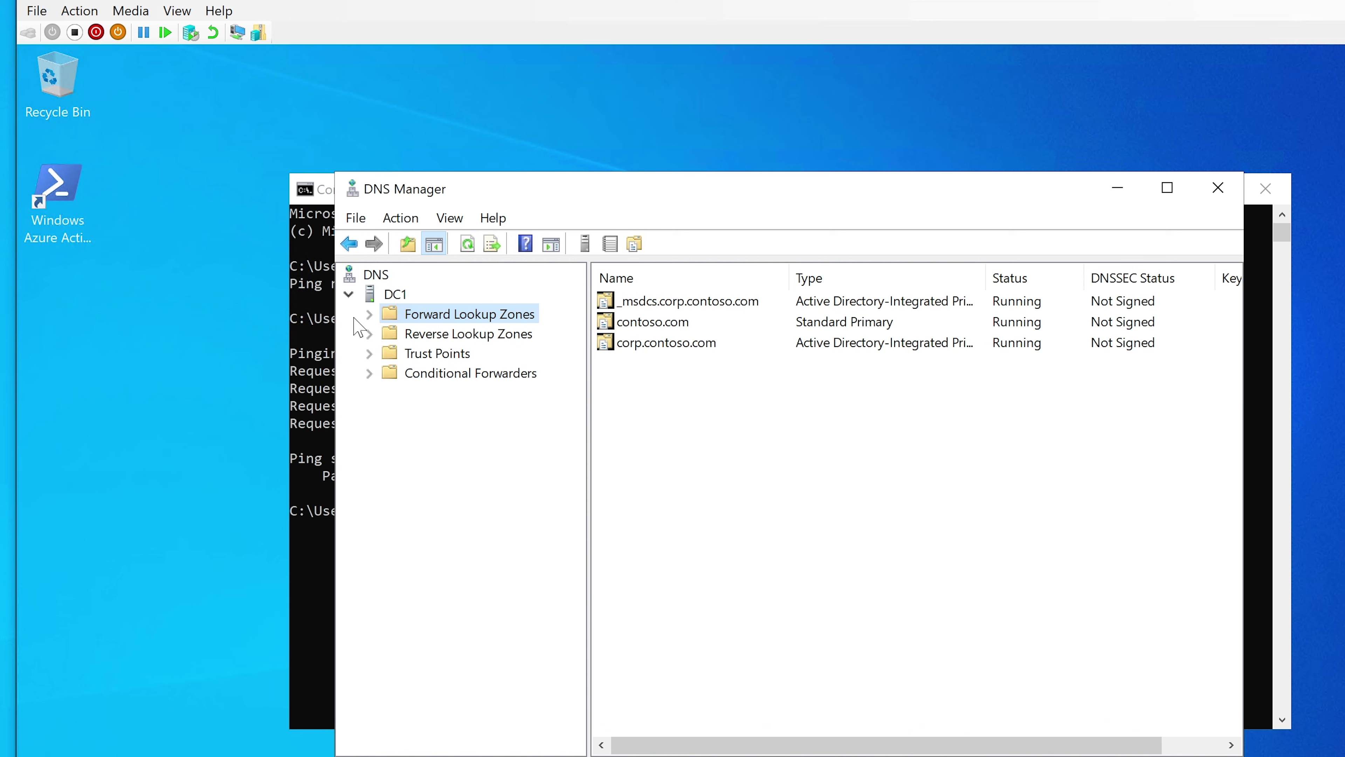
left_click_drag(655, 192, 627, 182)
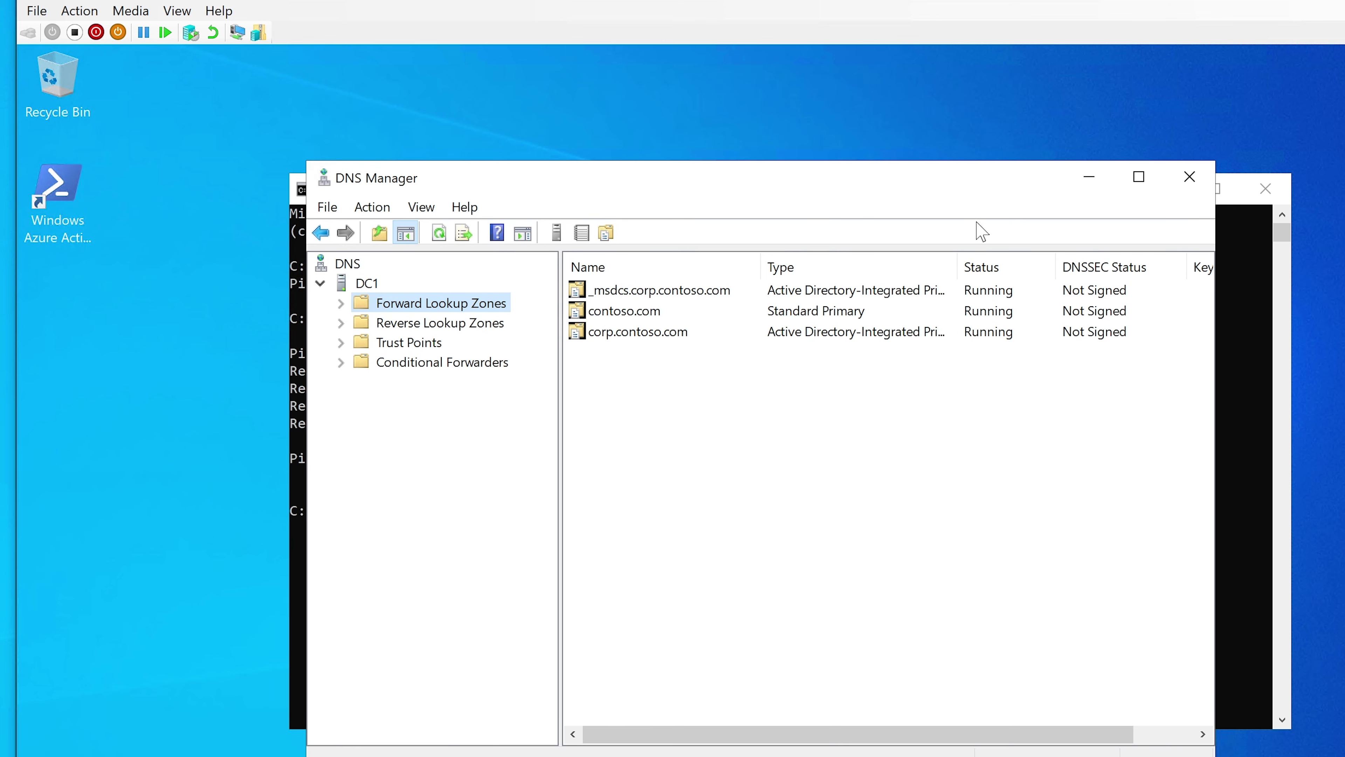
left_click(1234, 249)
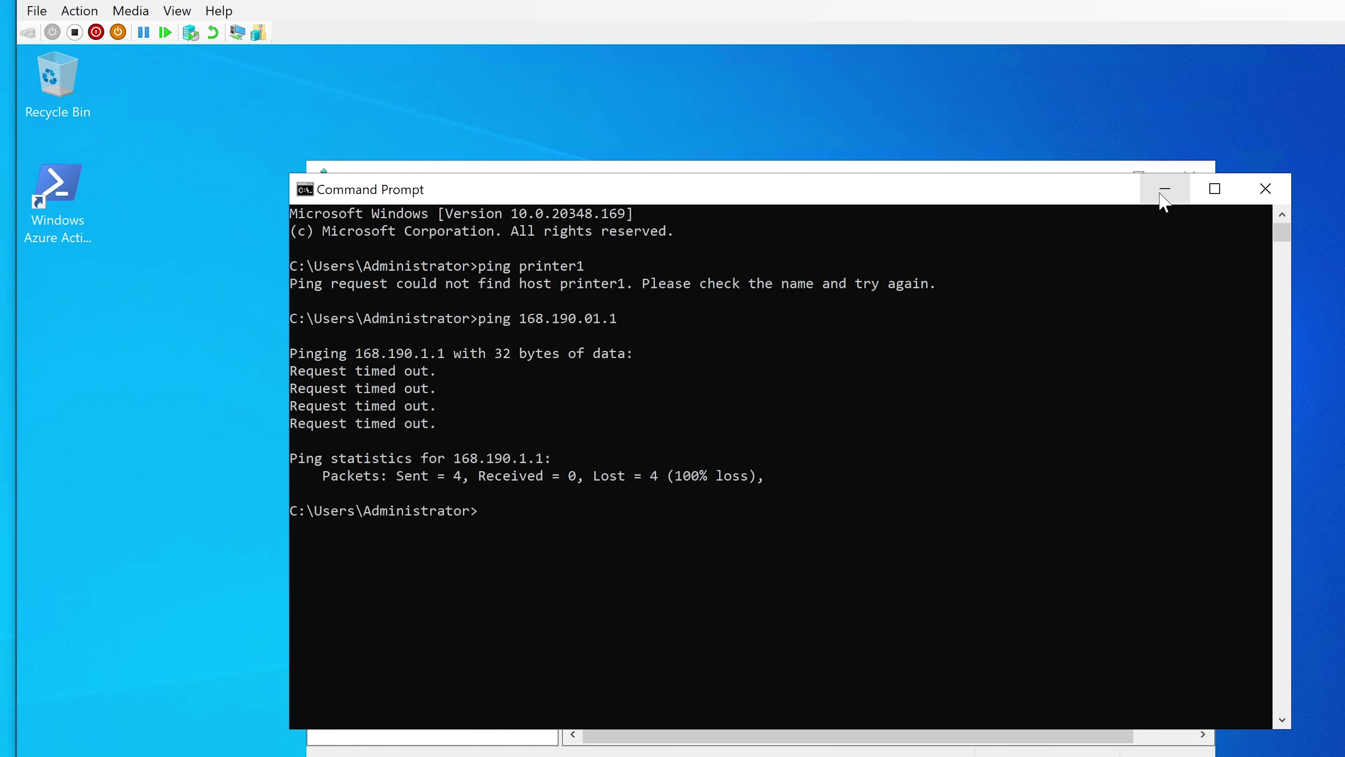
left_click(1165, 188)
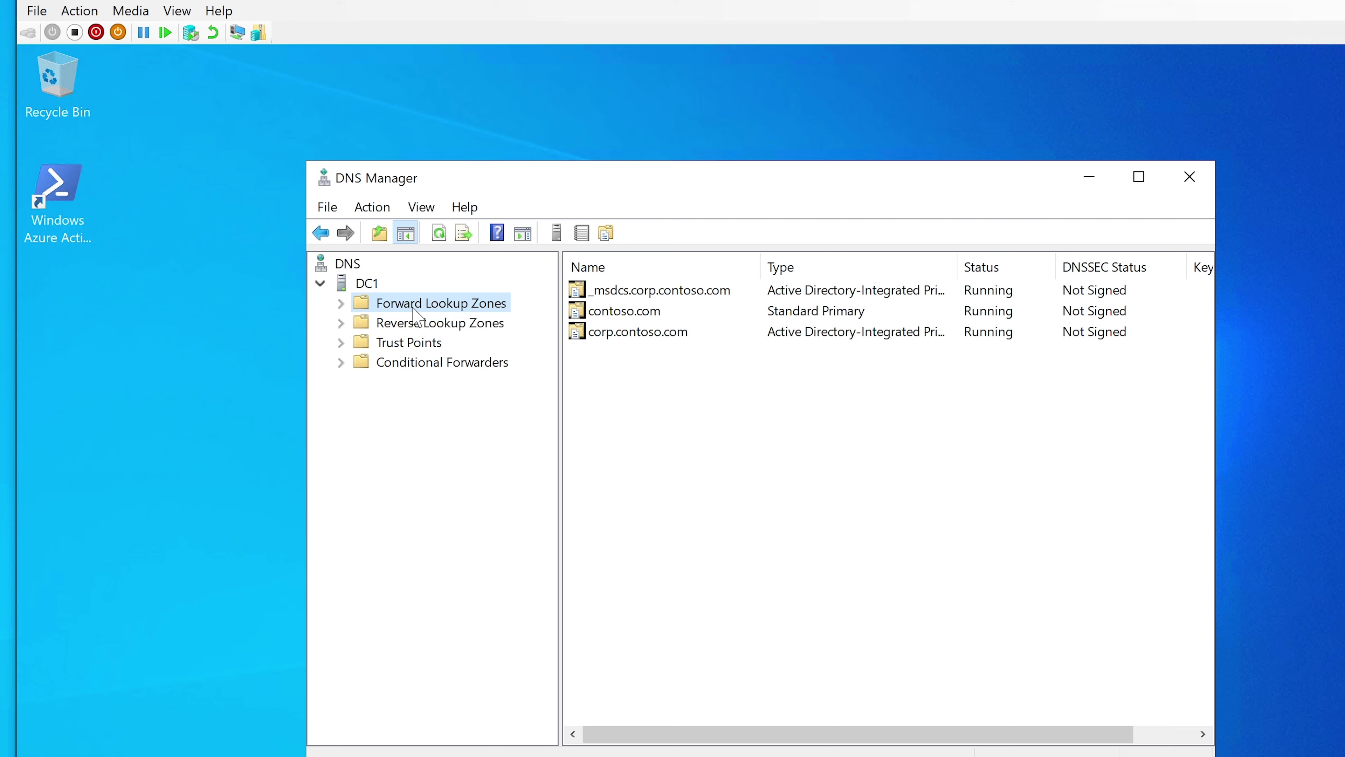
Expand Forward Lookup Zones and display the corp.contoso.com zone's records.
left_click_drag(592, 178, 601, 191)
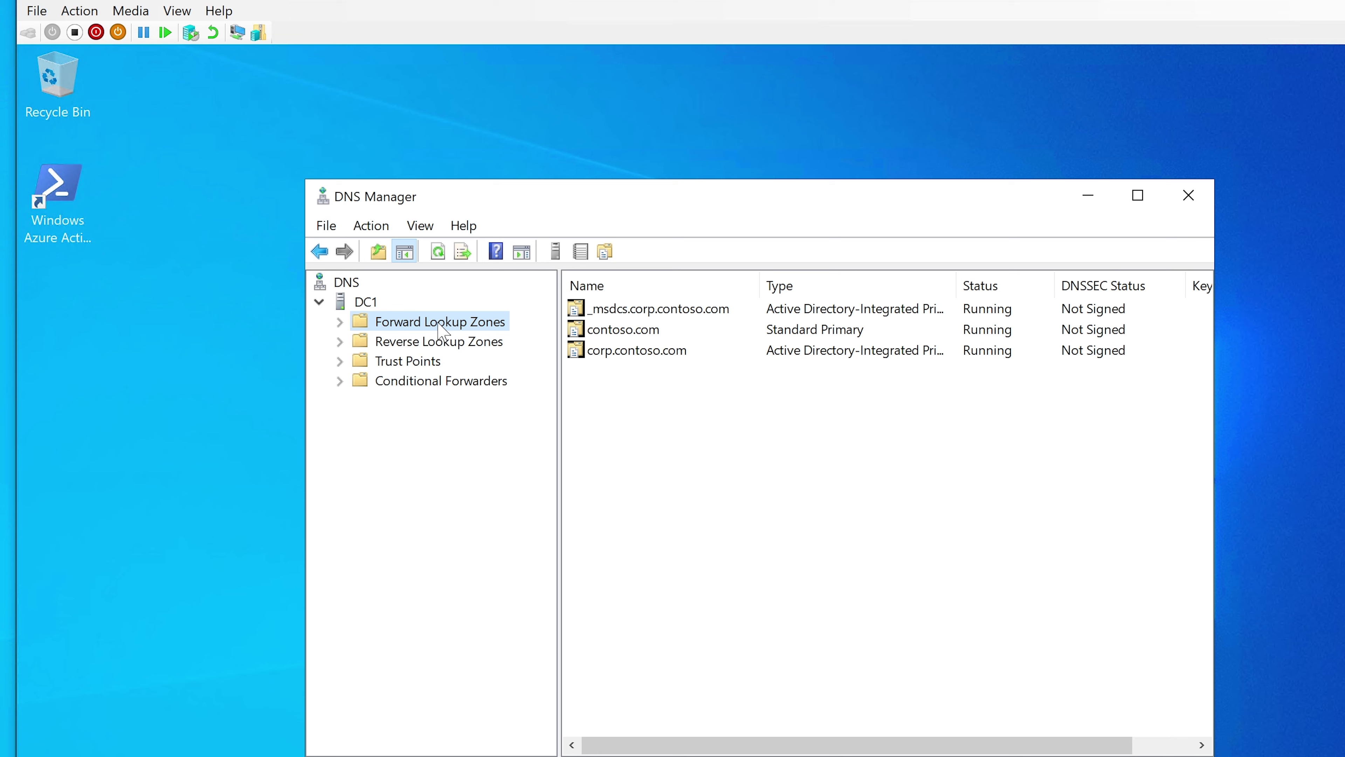
left_click(341, 323)
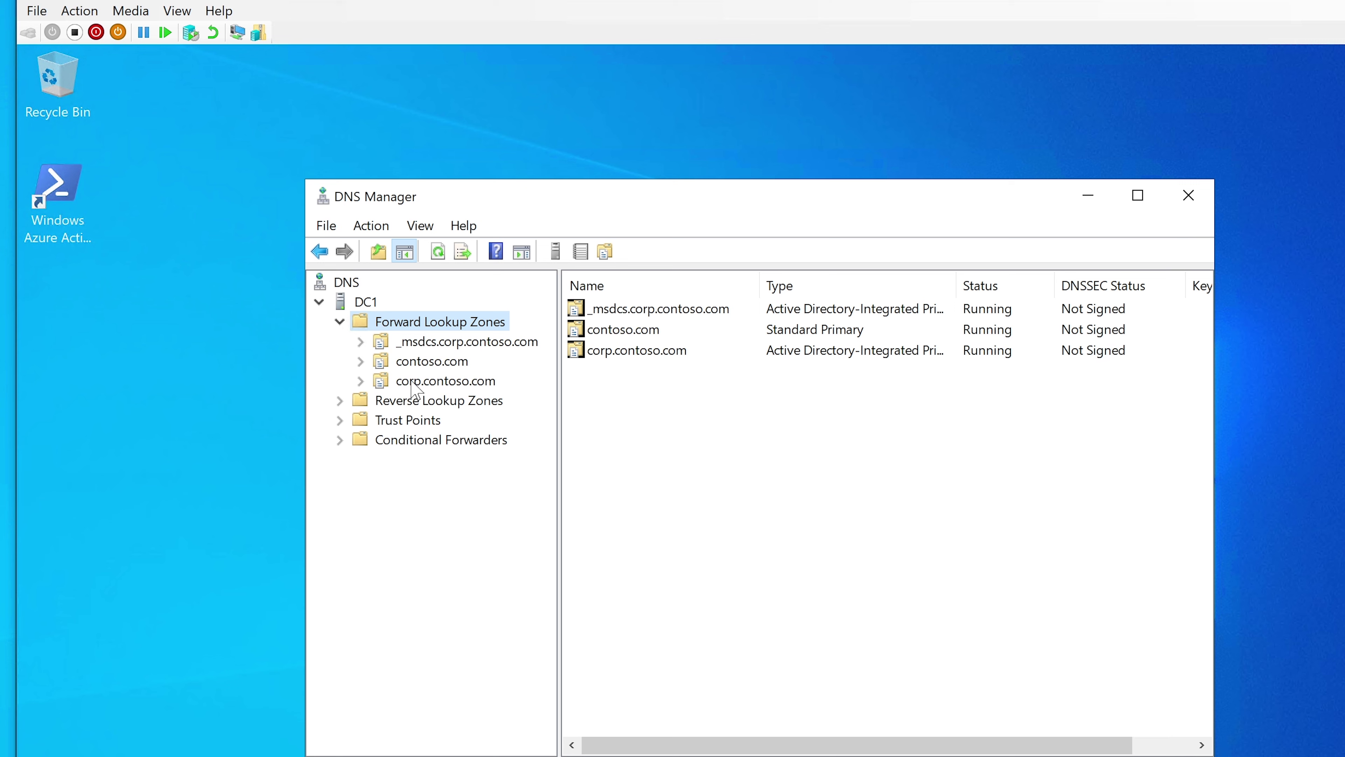
left_click(416, 384)
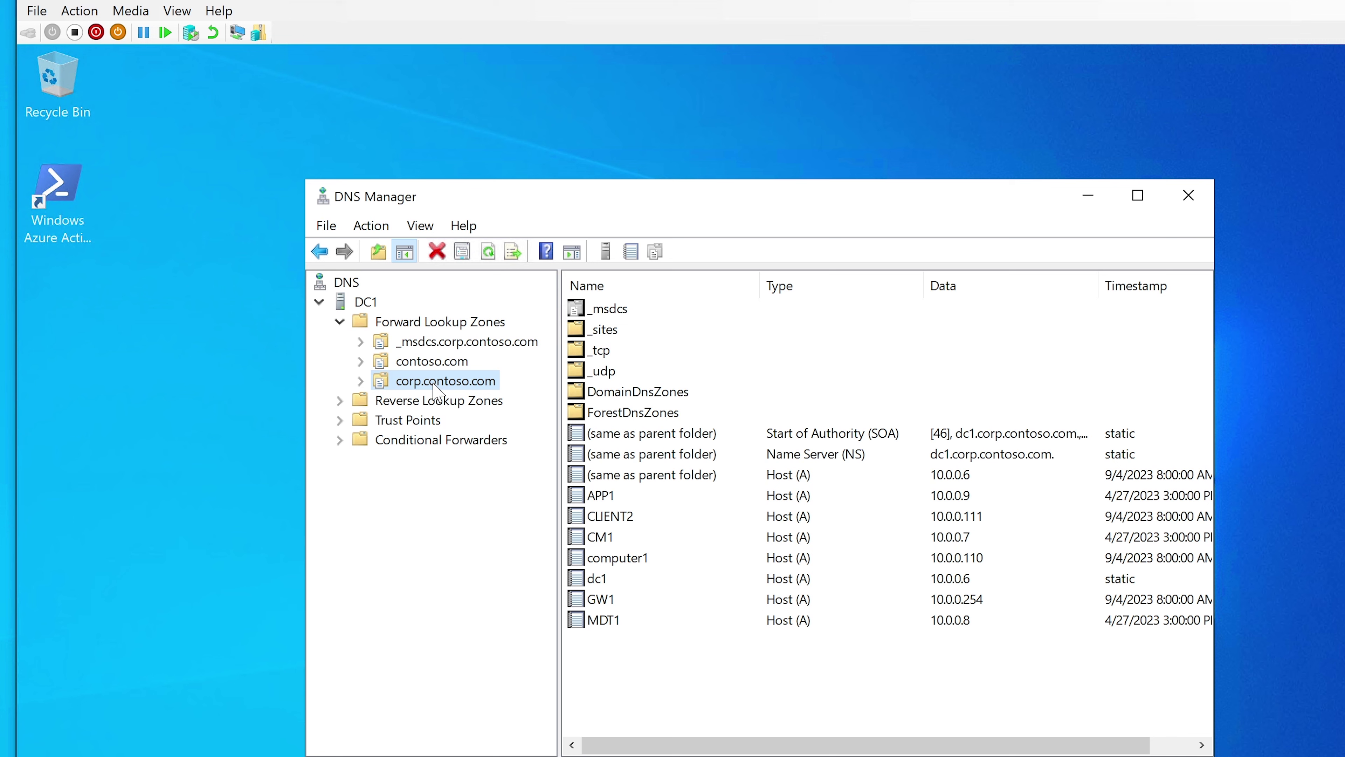
Filter the corp.contoso.com zone to names starting with printer1.
right_click(418, 384)
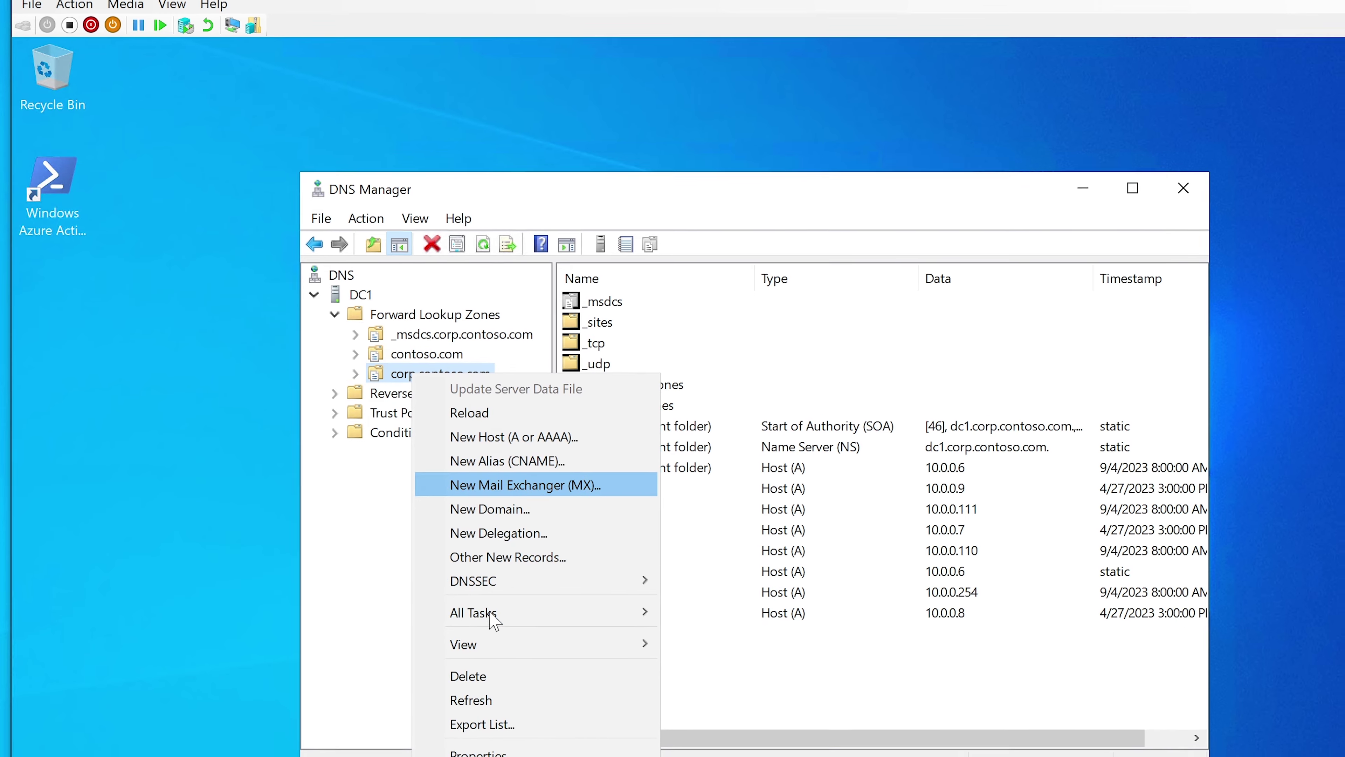
mouse_move(498, 652)
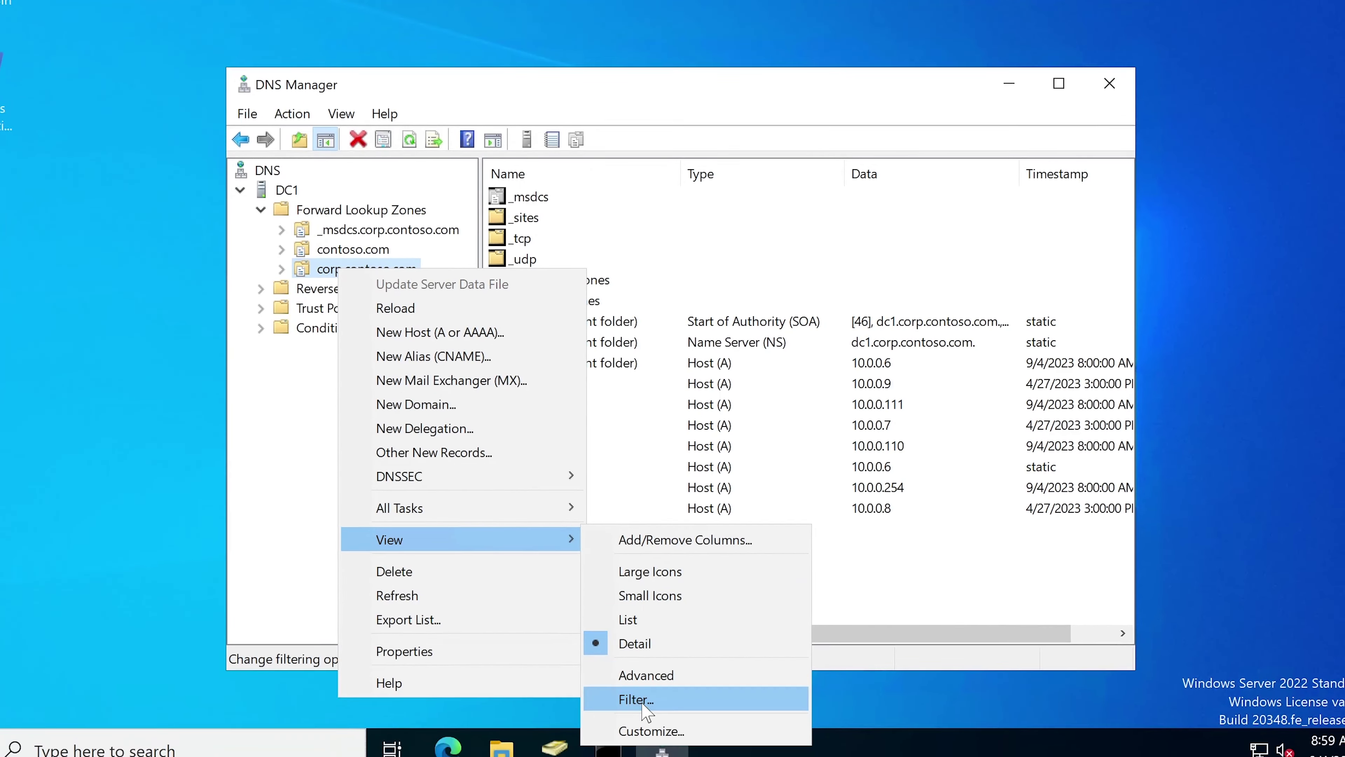
left_click(642, 701)
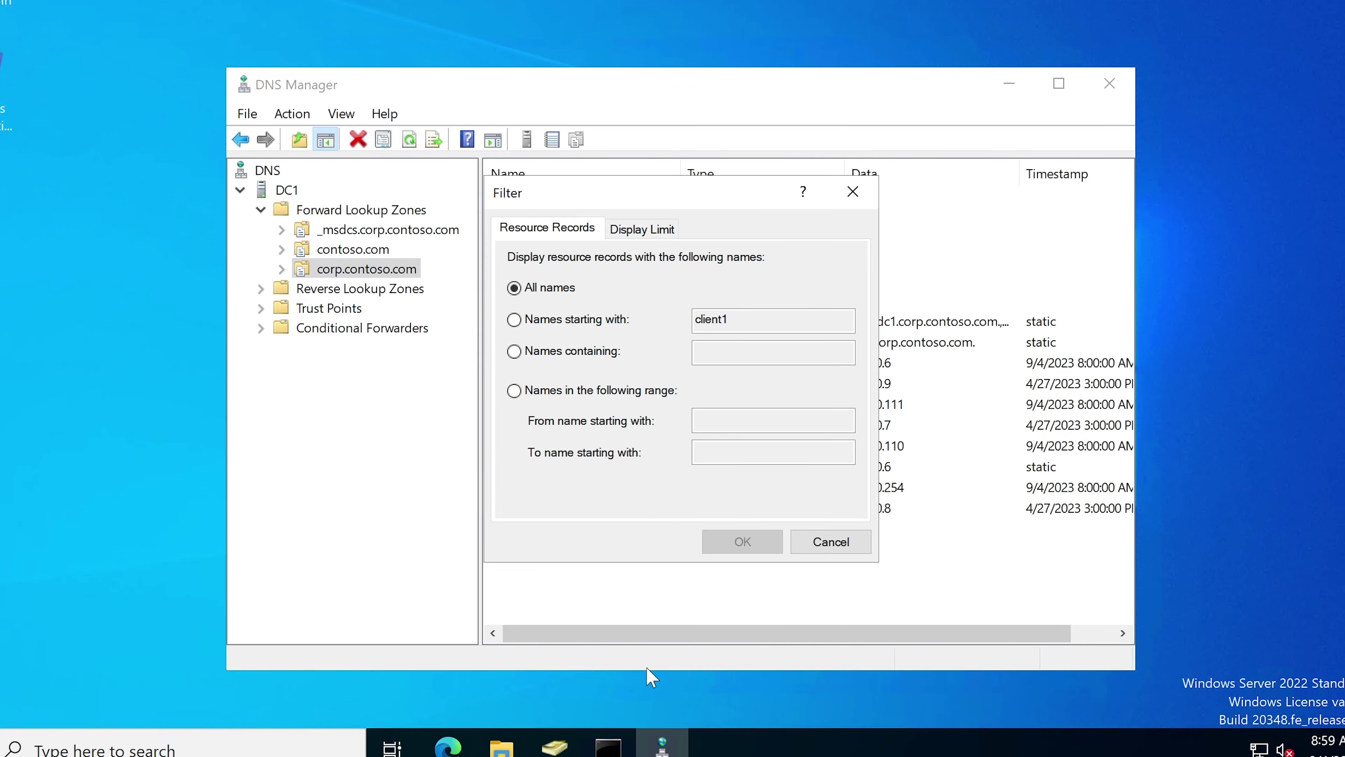
left_click(515, 321)
left_click_drag(748, 318, 609, 305)
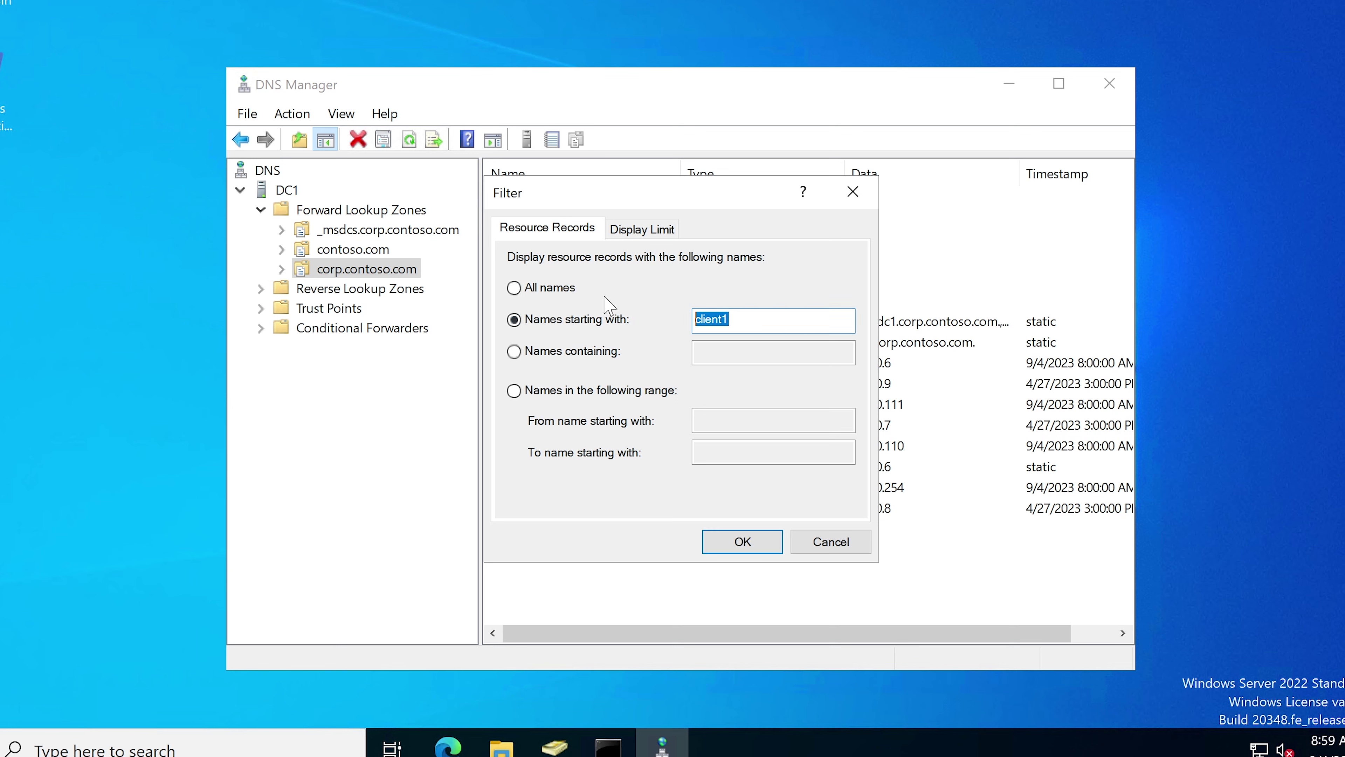
type("pr")
left_click(756, 549)
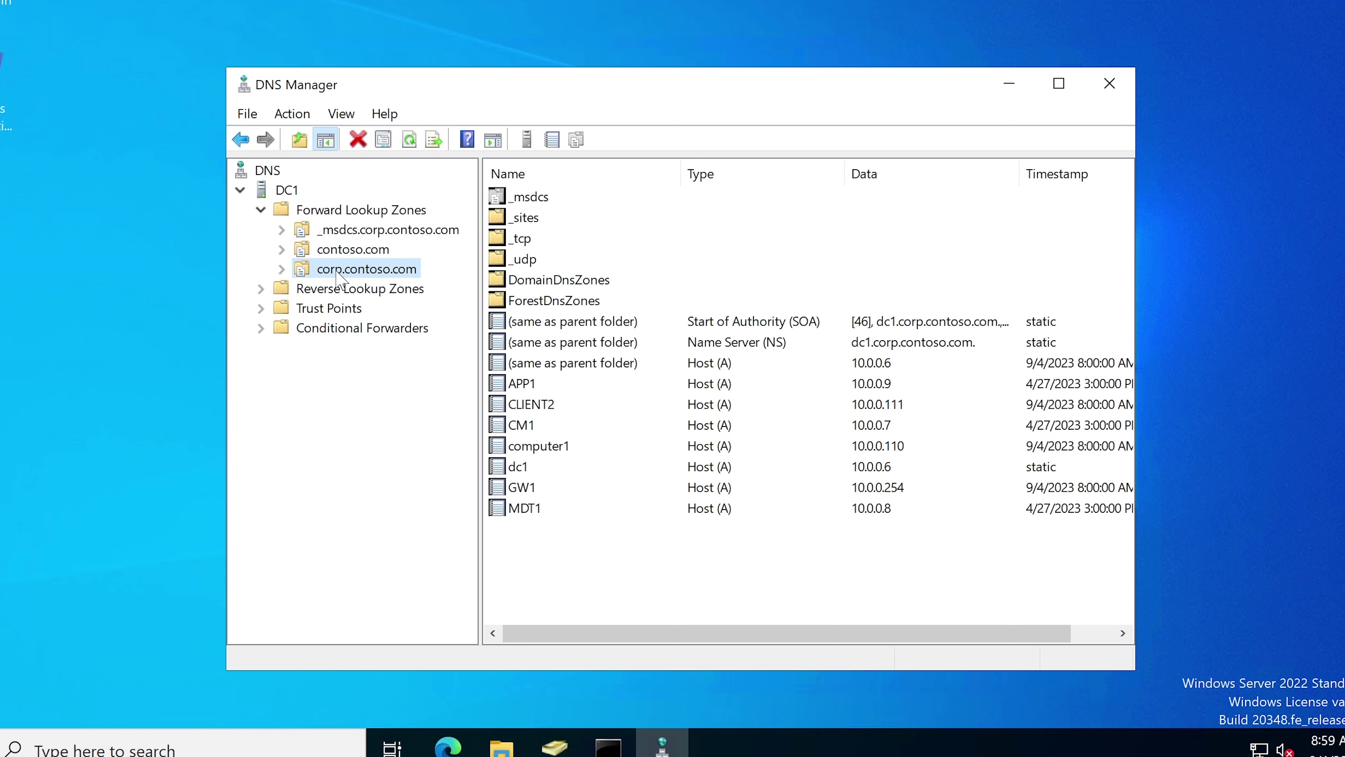
Refresh the zone and inspect the remaining SOA and NS records.
right_click(365, 267)
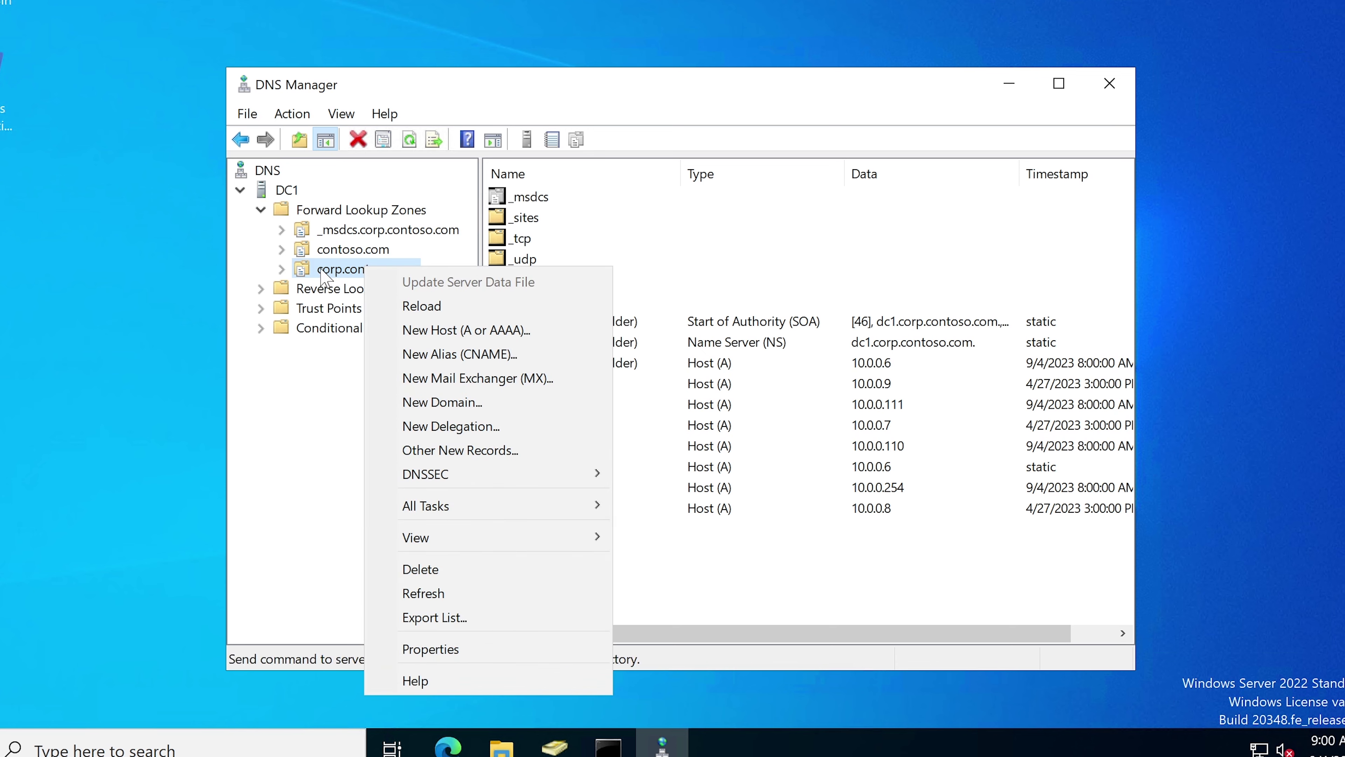
left_click(439, 593)
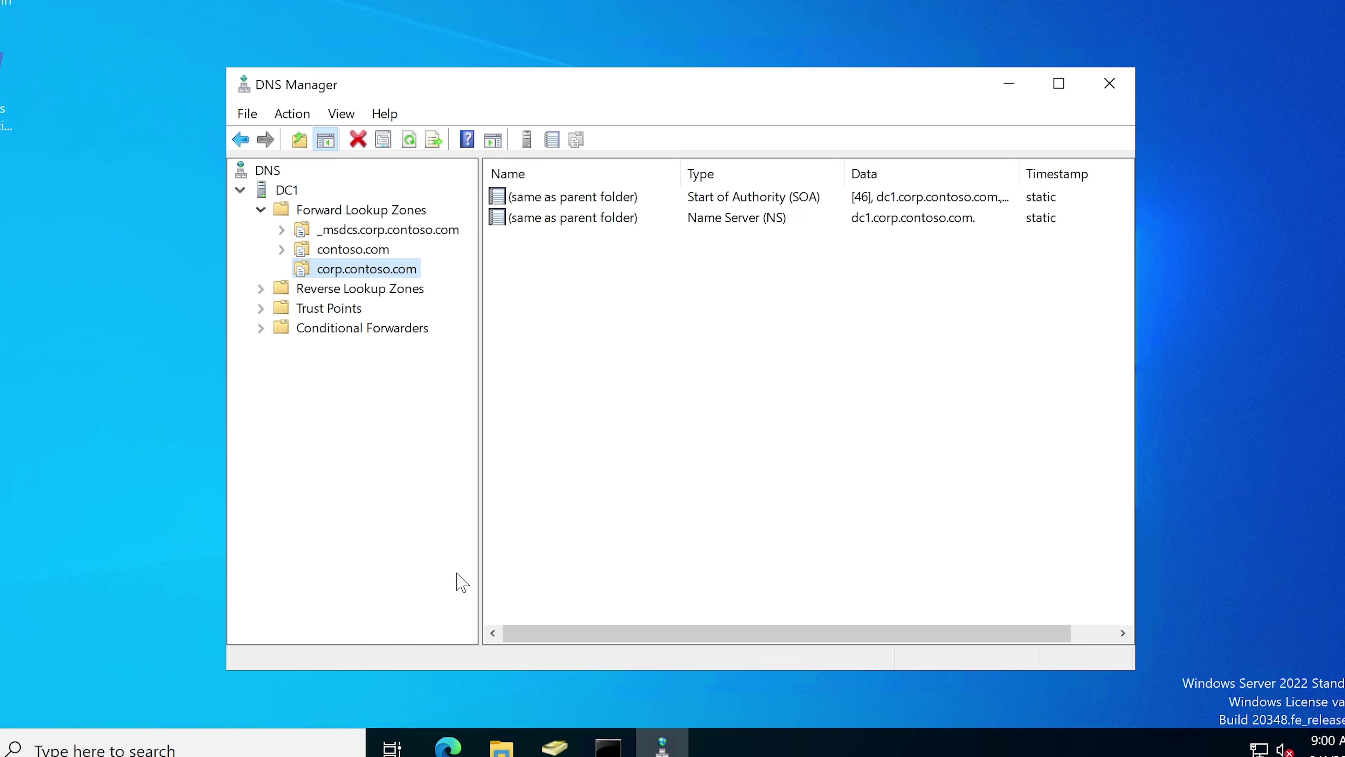
left_click(585, 218)
left_click(594, 197)
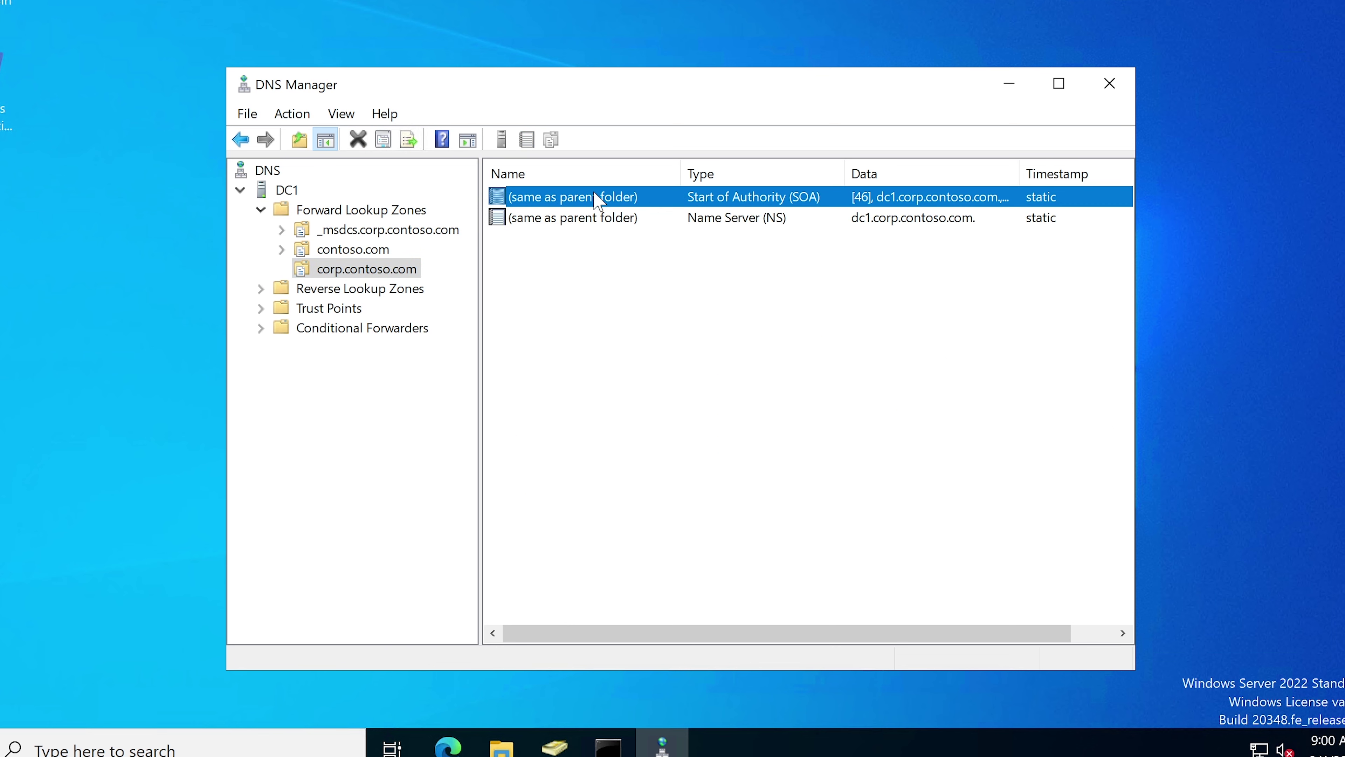
left_click(580, 218)
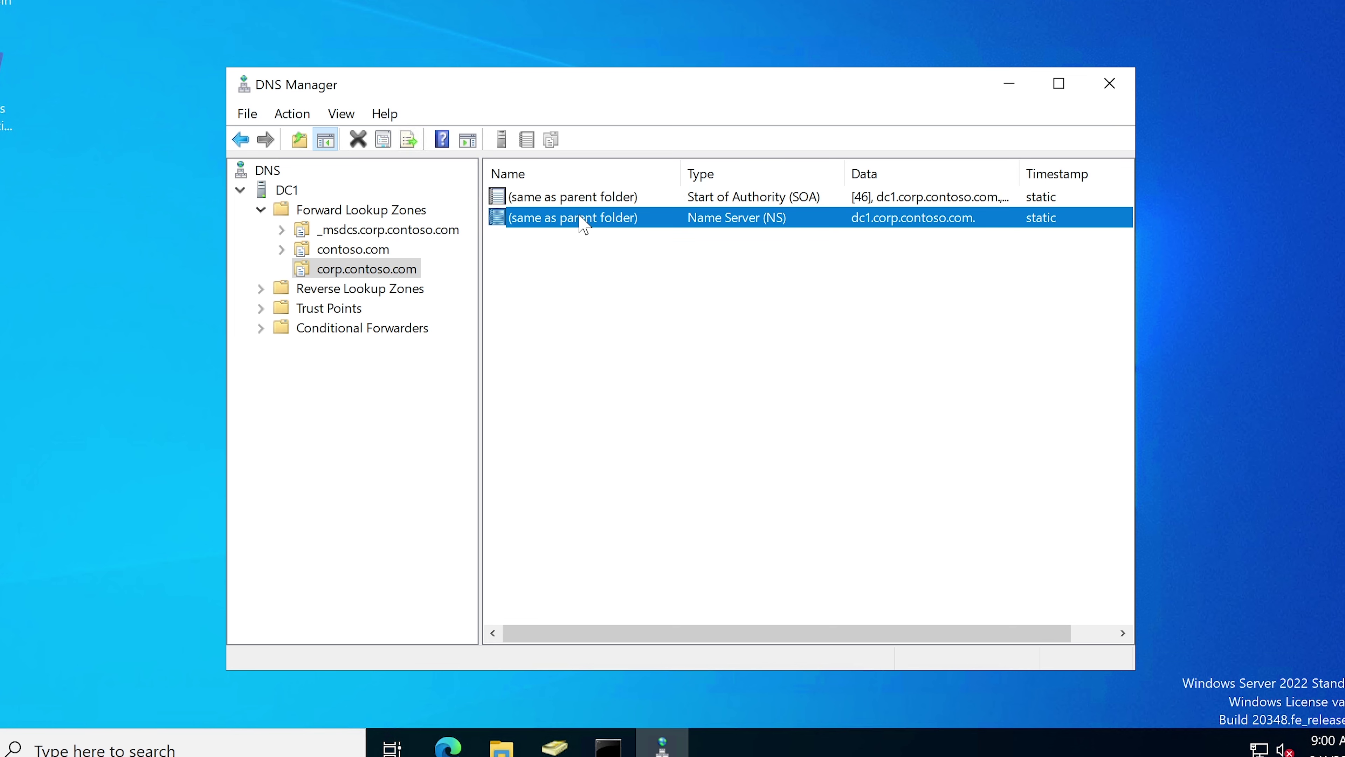
left_click(565, 257)
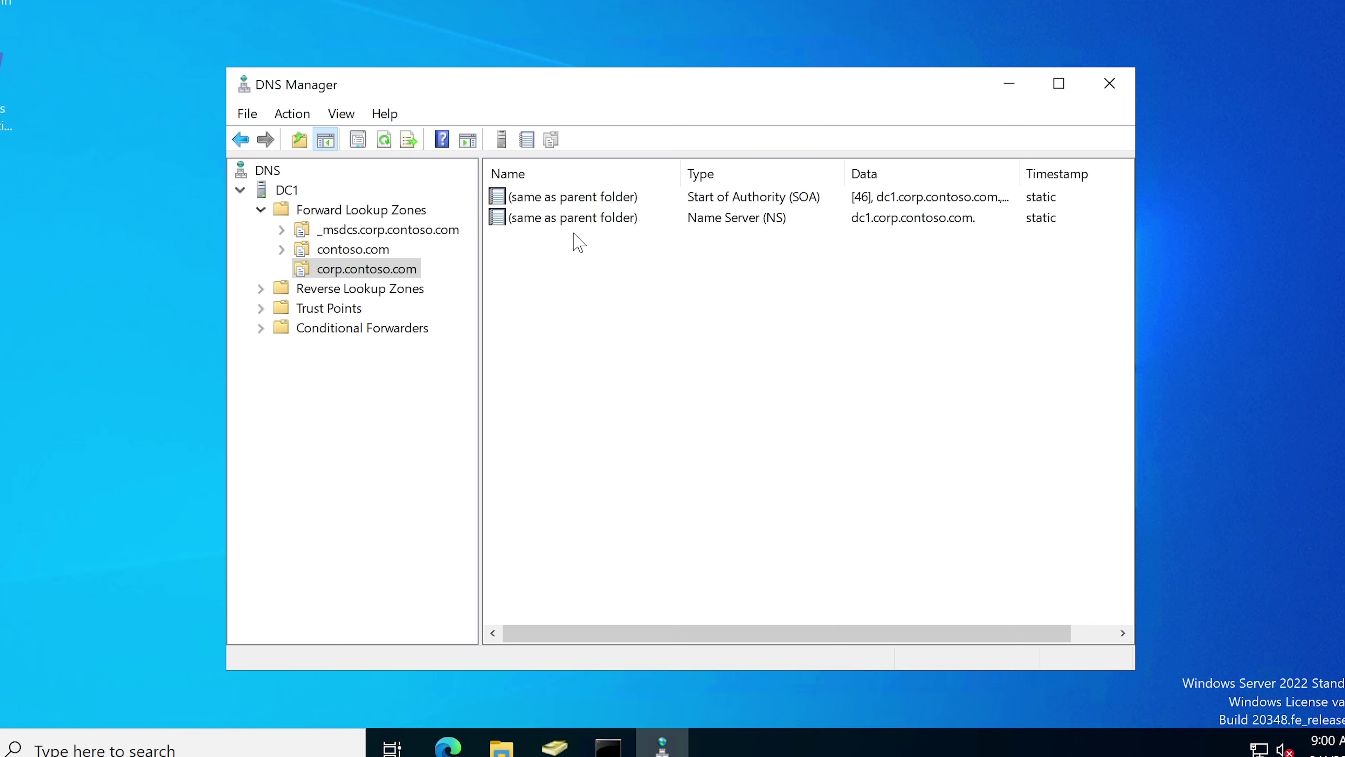
Change the zone filter to names starting with client2.
right_click(334, 276)
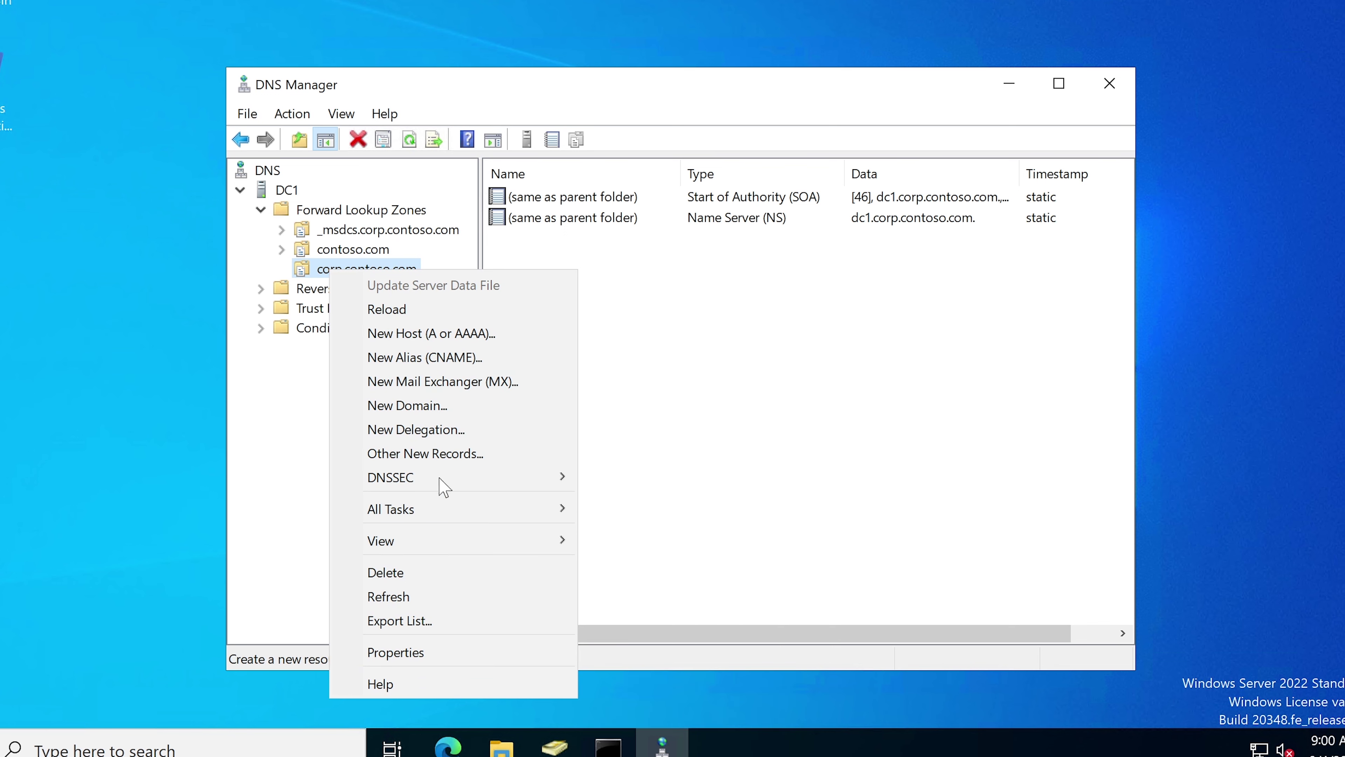
mouse_move(500, 543)
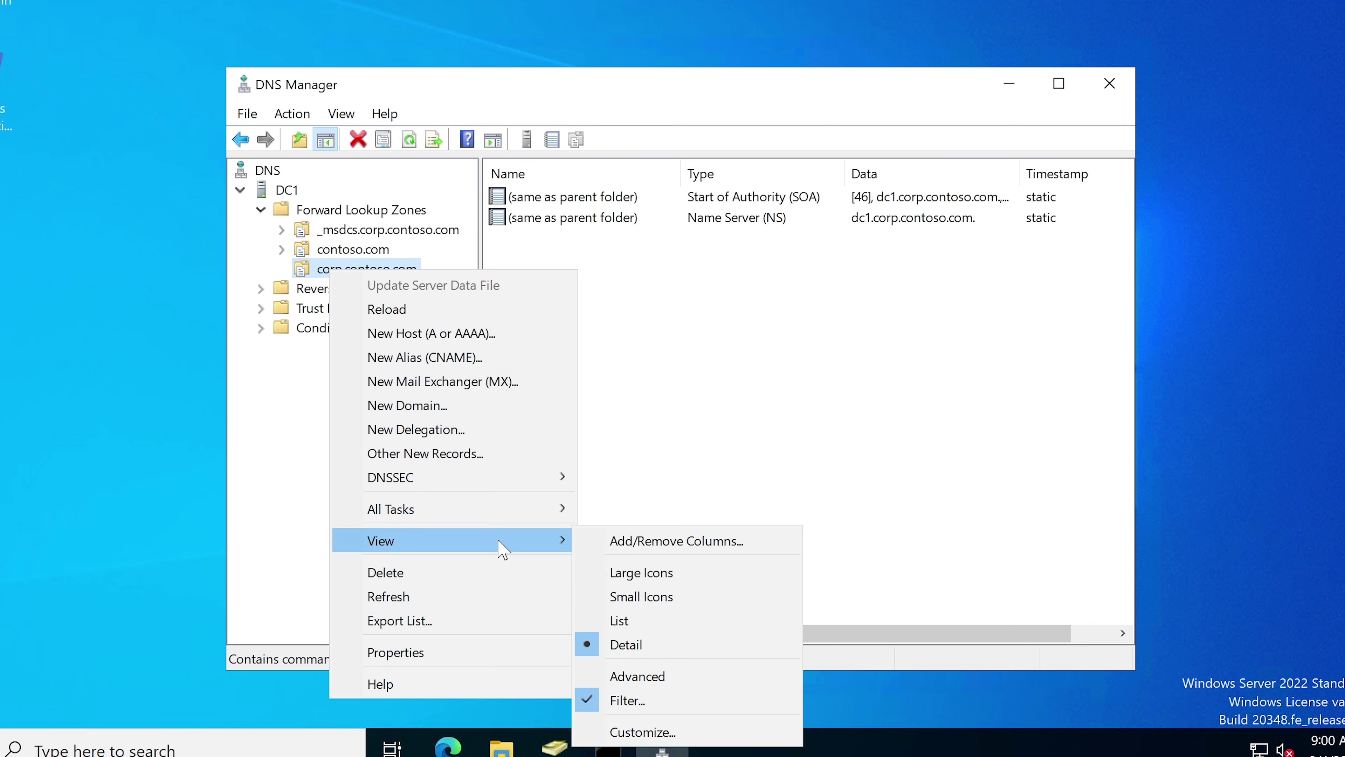
left_click(635, 701)
left_click_drag(766, 318, 509, 304)
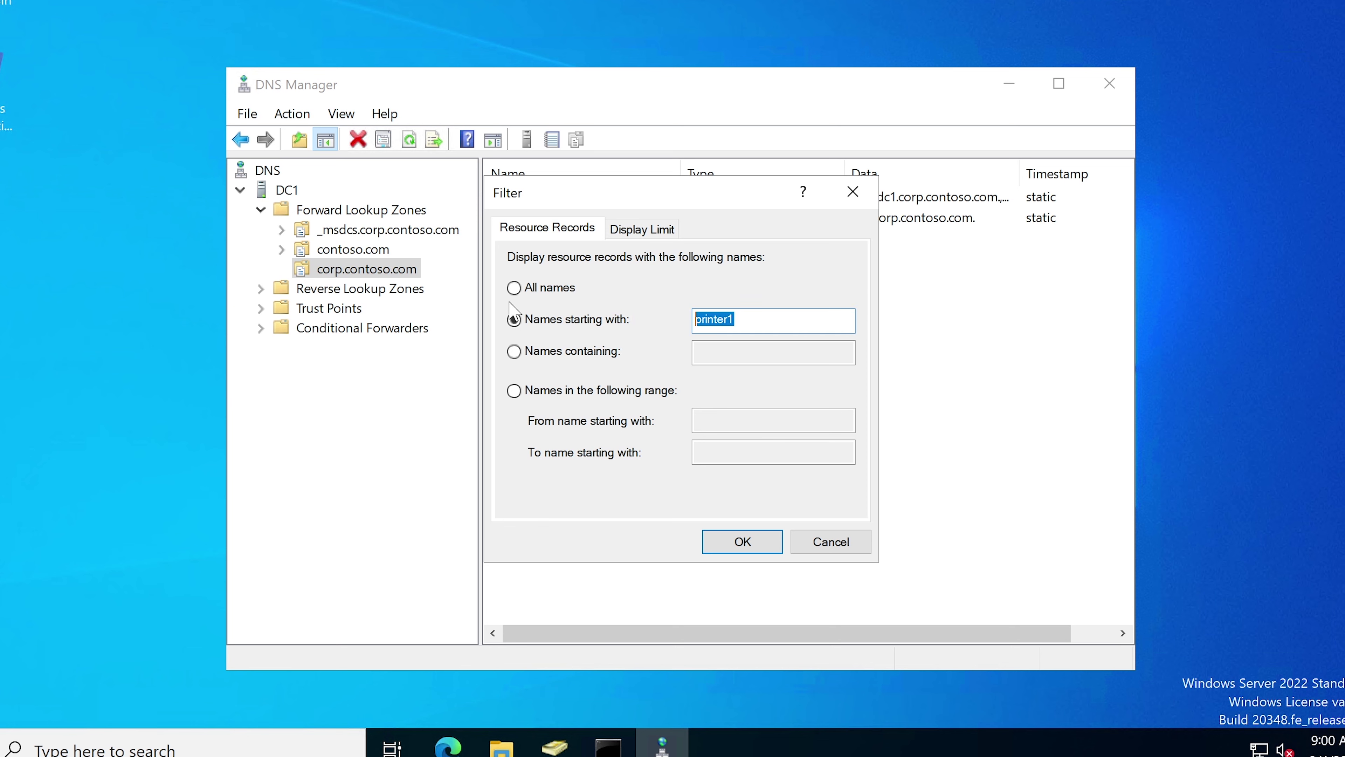
type("client2")
left_click_drag(744, 321, 654, 307)
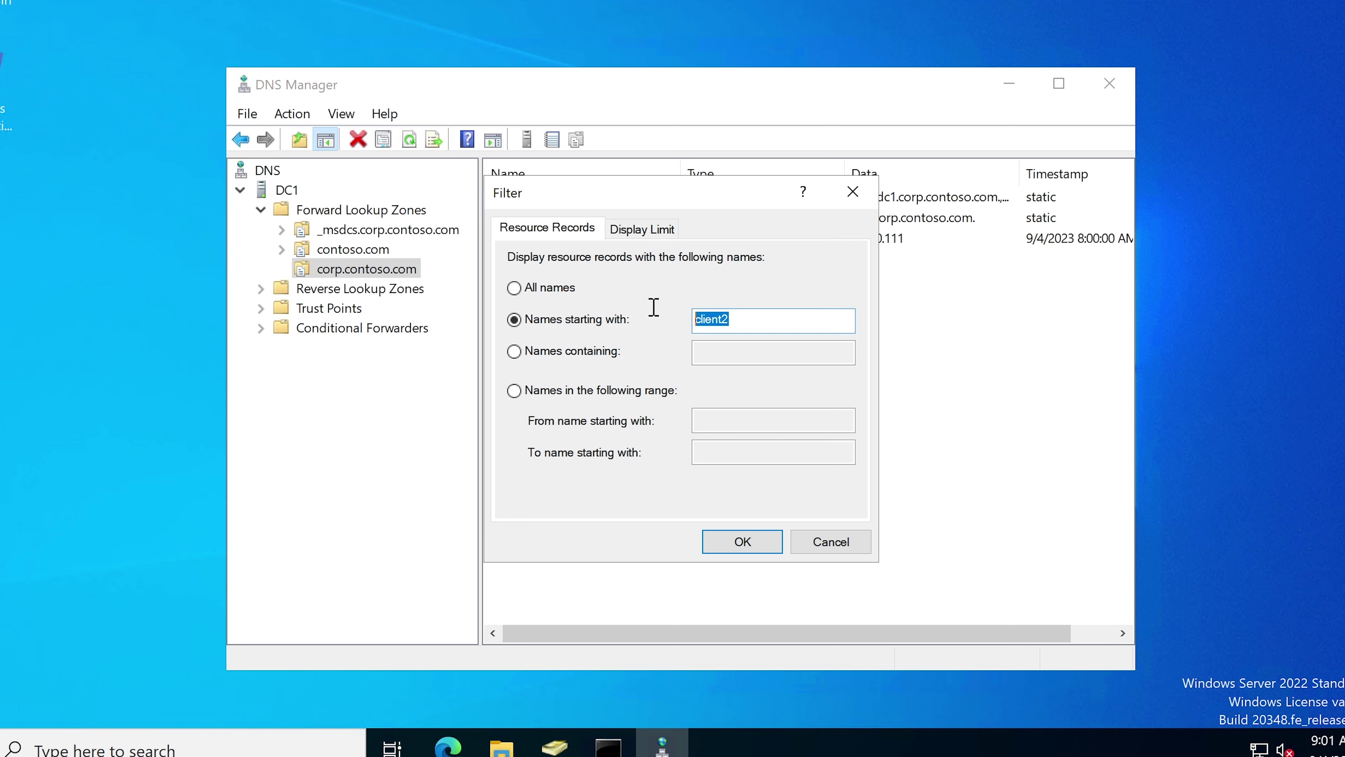
left_click(738, 316)
left_click_drag(751, 315, 677, 320)
left_click(742, 541)
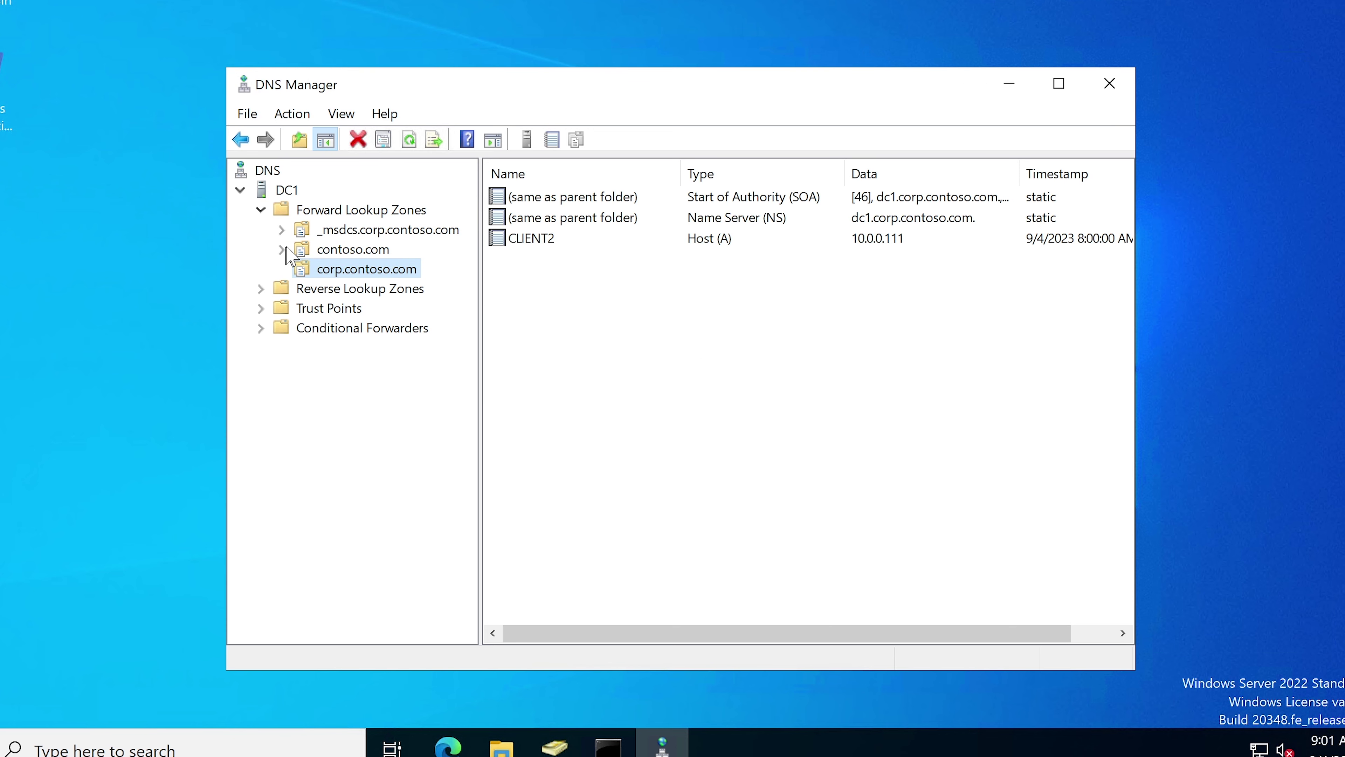
Refresh the zone and select the CLIENT2 host record (10.0.0.111).
right_click(324, 269)
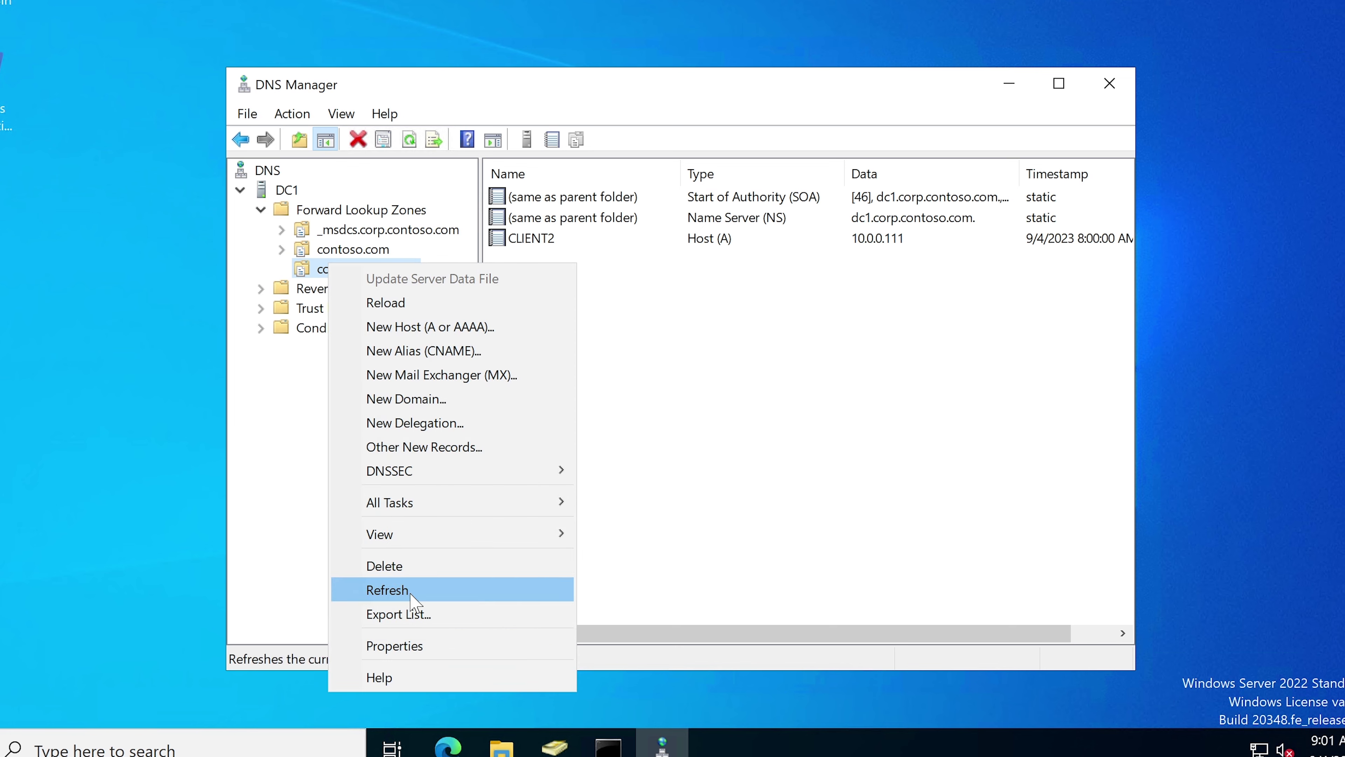
left_click(421, 590)
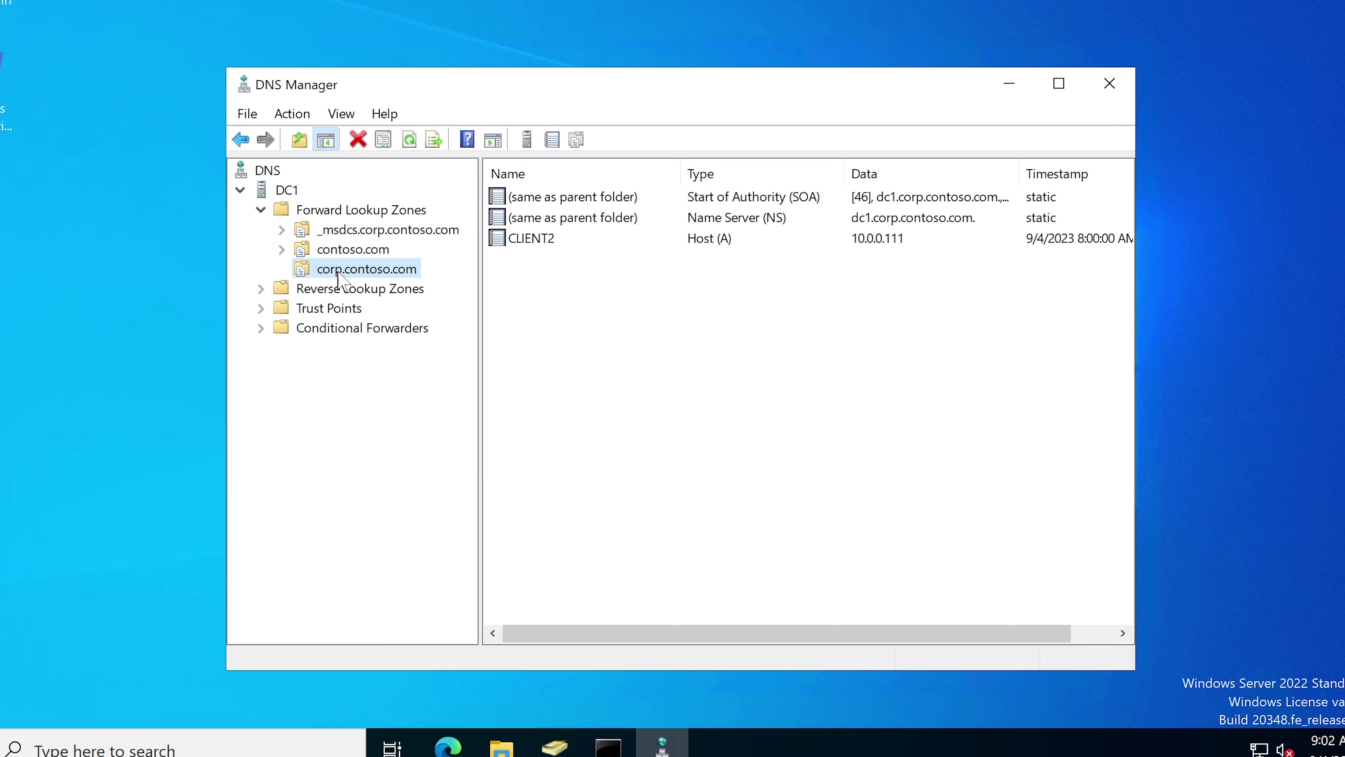
left_click(550, 241)
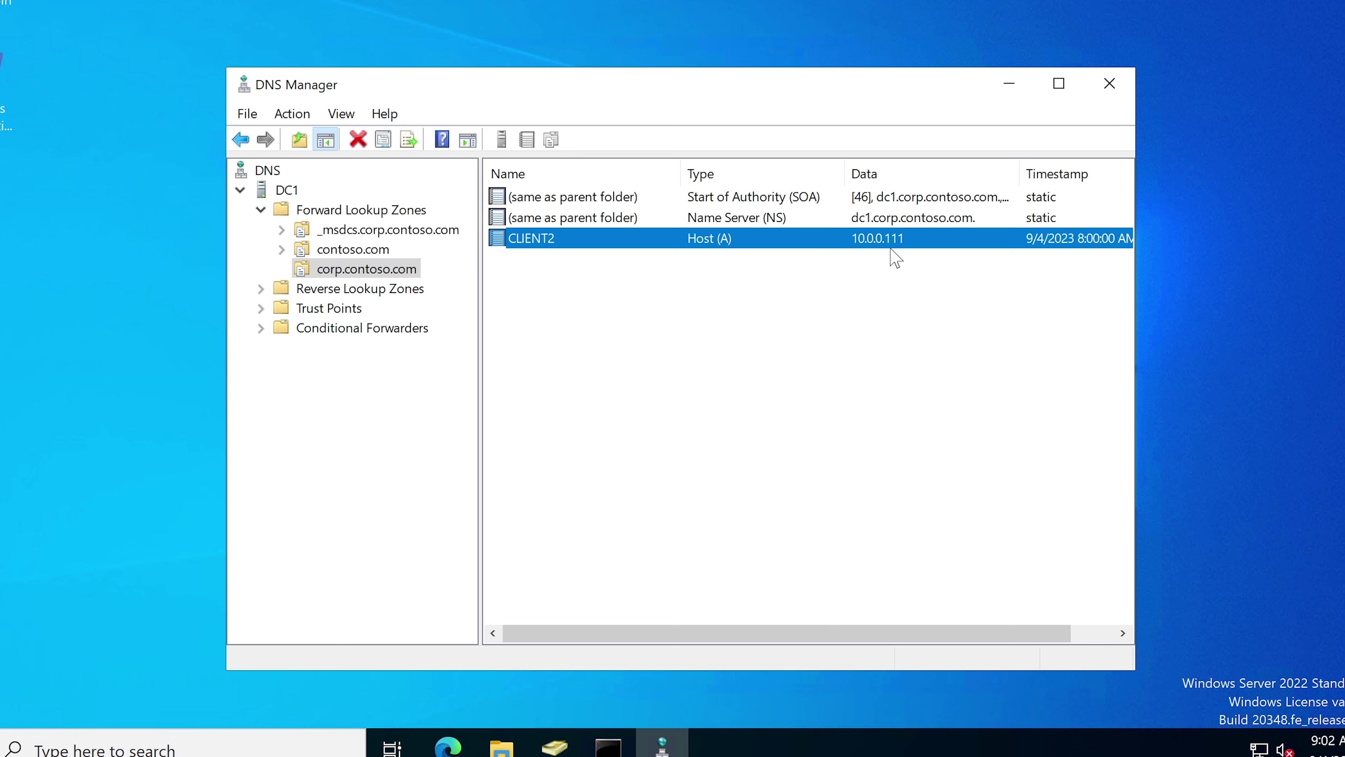
left_click(660, 256)
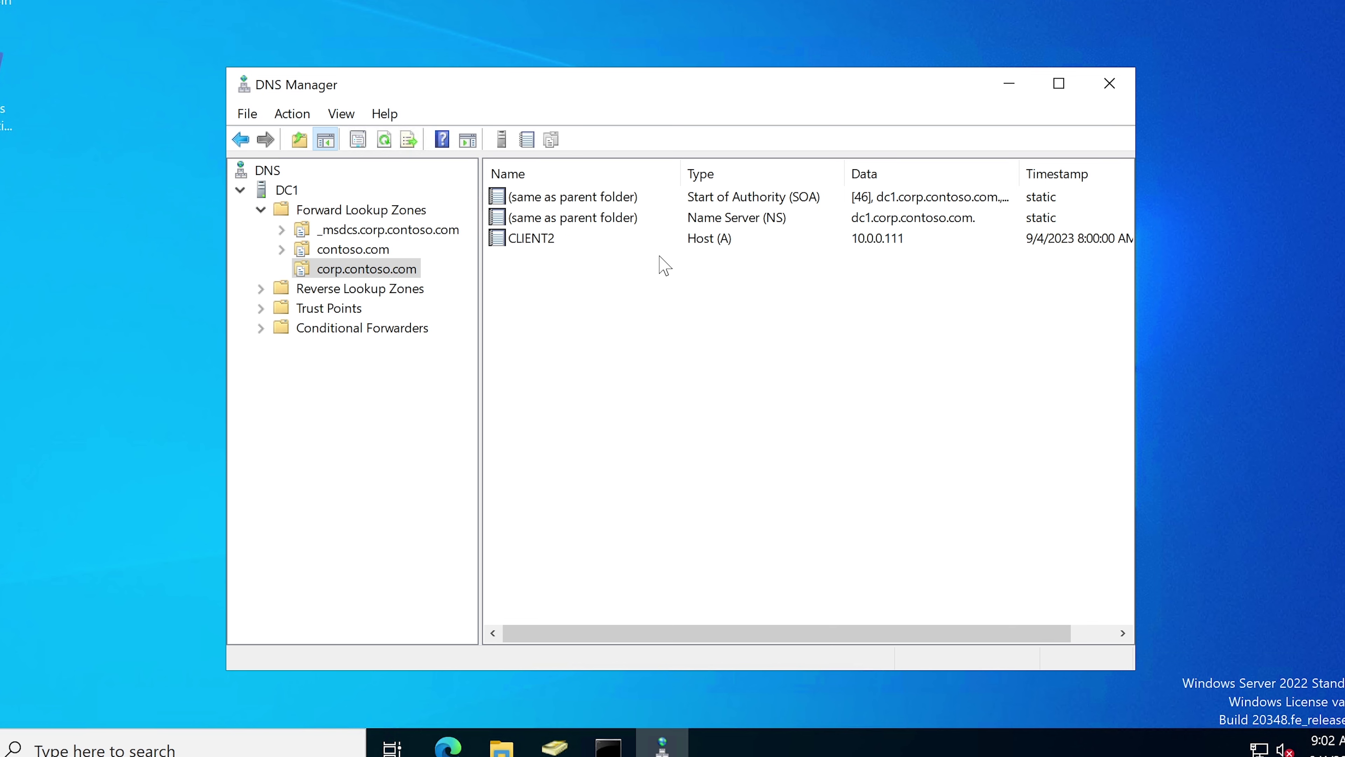
left_click(674, 240)
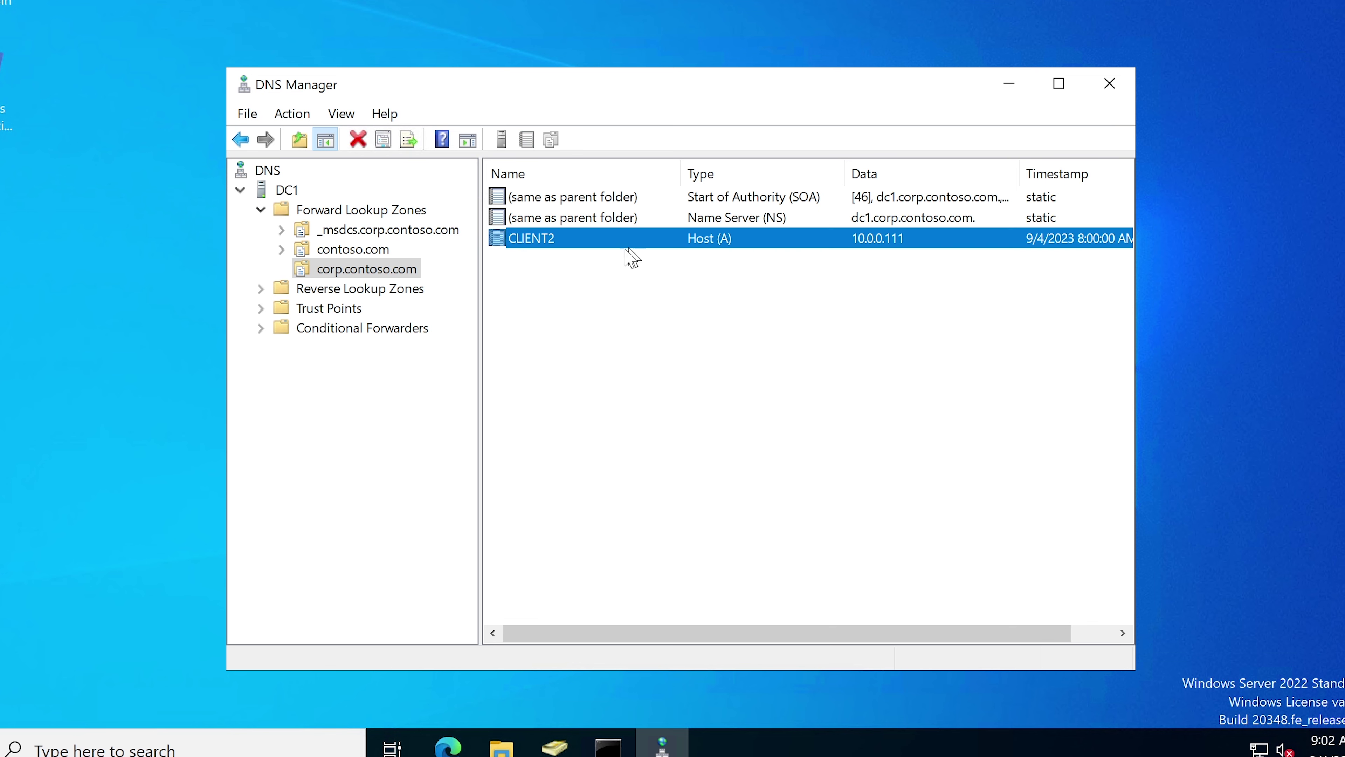
left_click(986, 87)
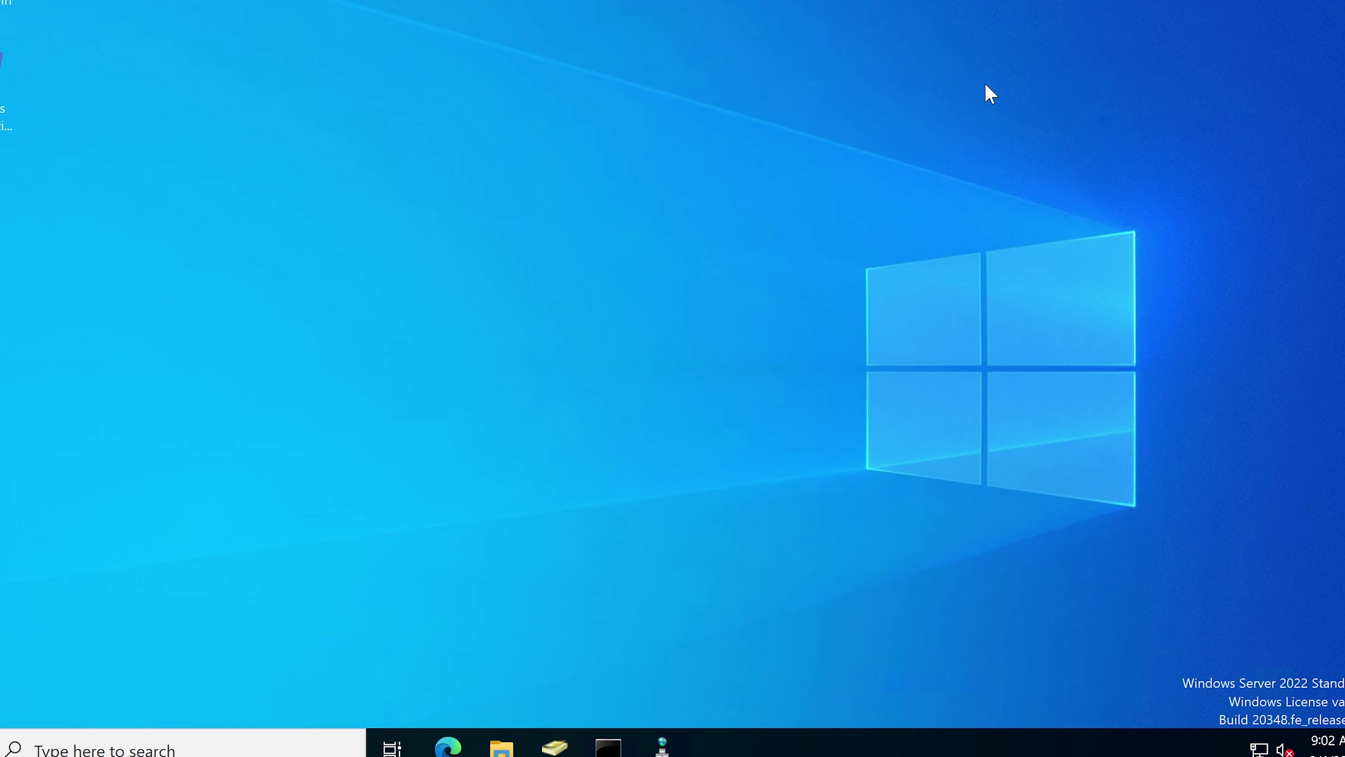
left_click(624, 747)
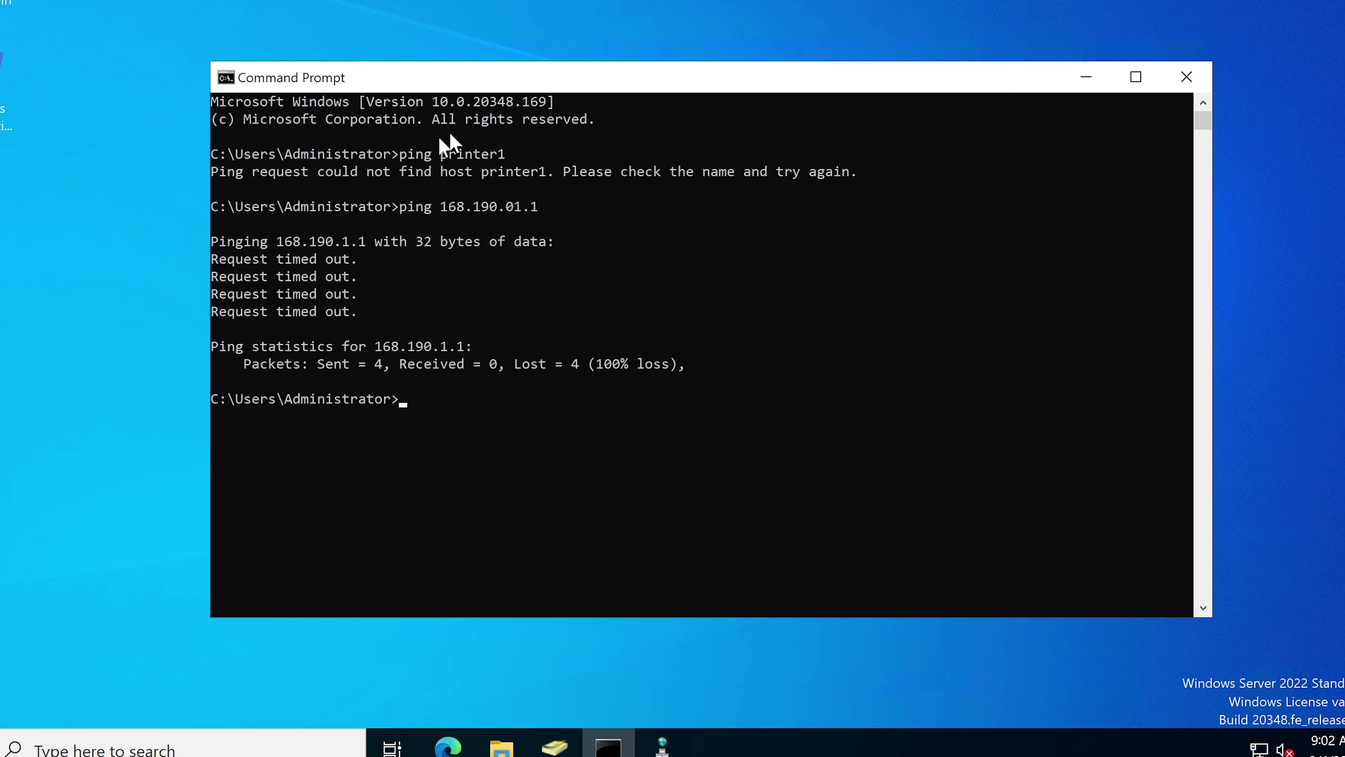
left_click_drag(712, 80, 724, 86)
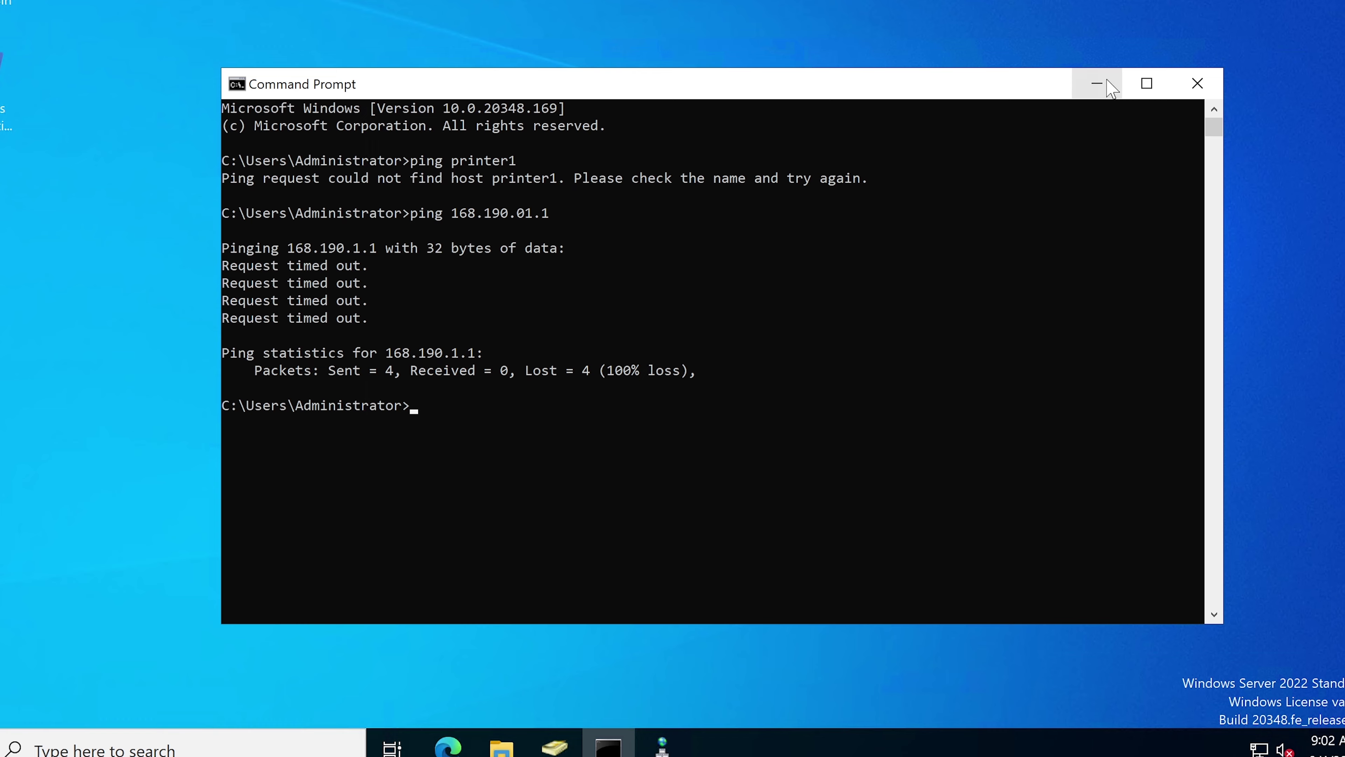
left_click(1097, 83)
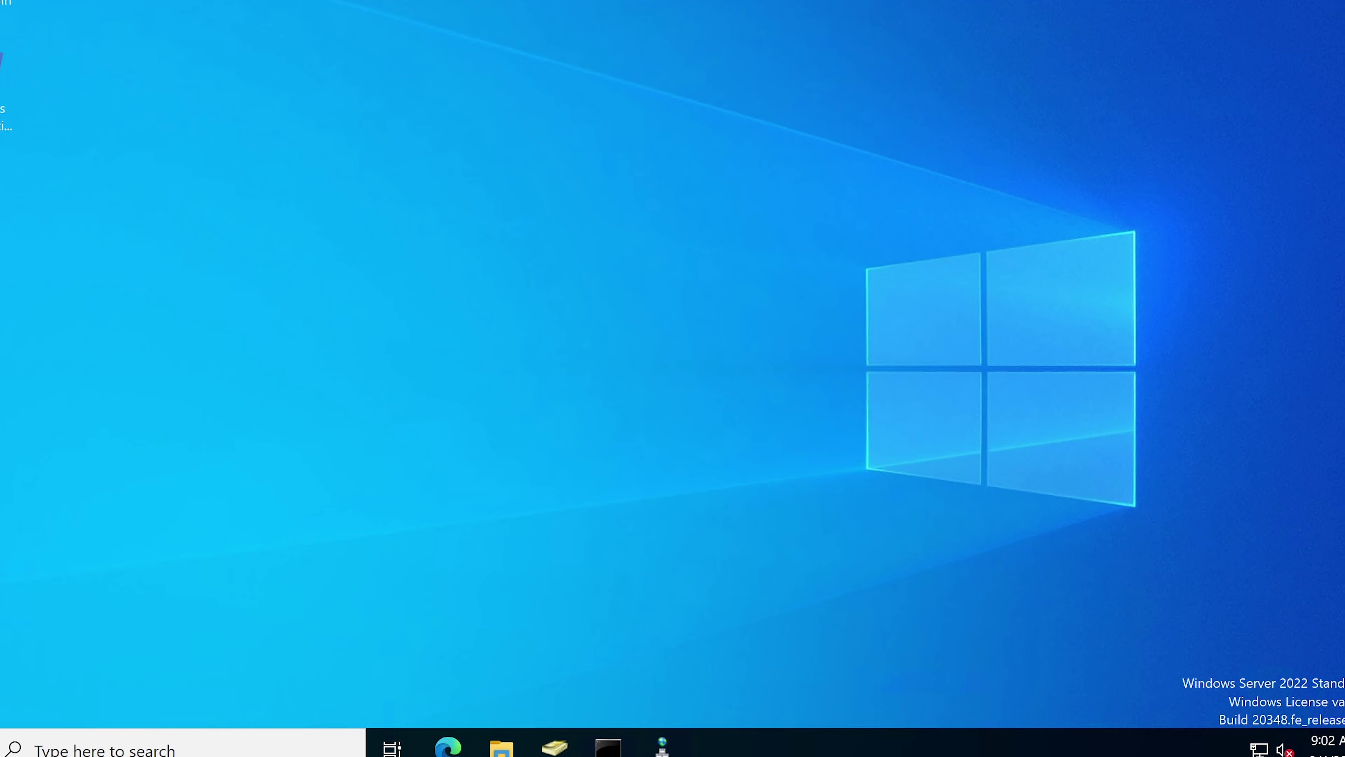
Browse the Windows Administrative Tools group in the Start menu.
key("super")
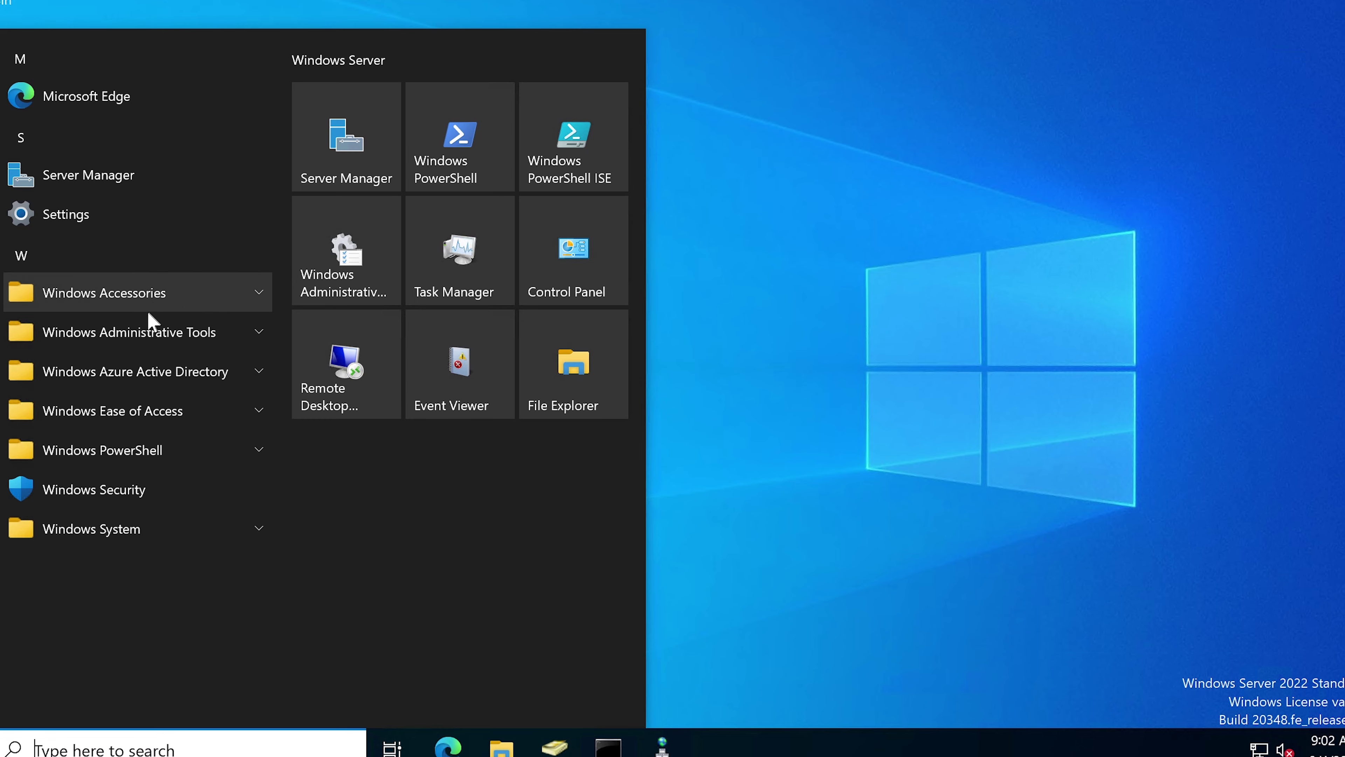
left_click(144, 333)
scroll(113, 588, "down", 10)
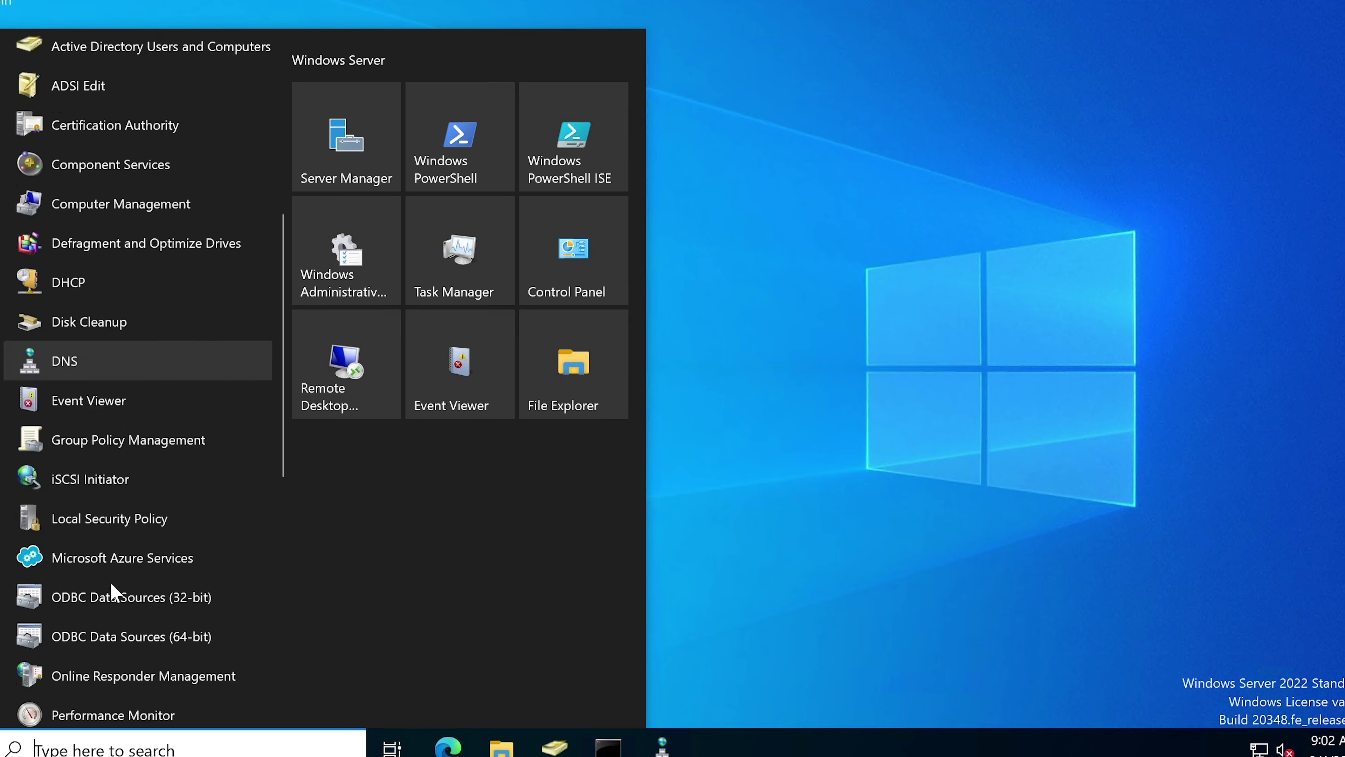
scroll(116, 587, "down", 5)
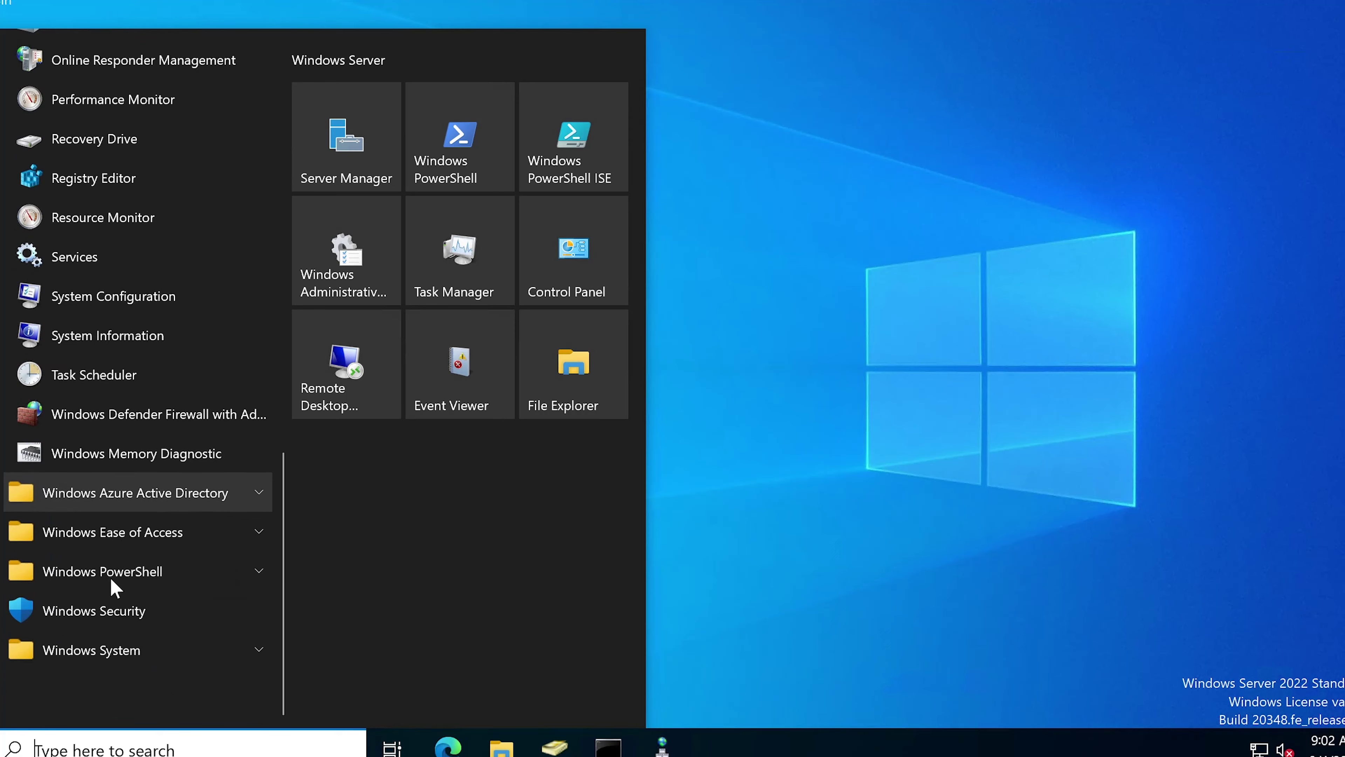
scroll(116, 588, "up", 6)
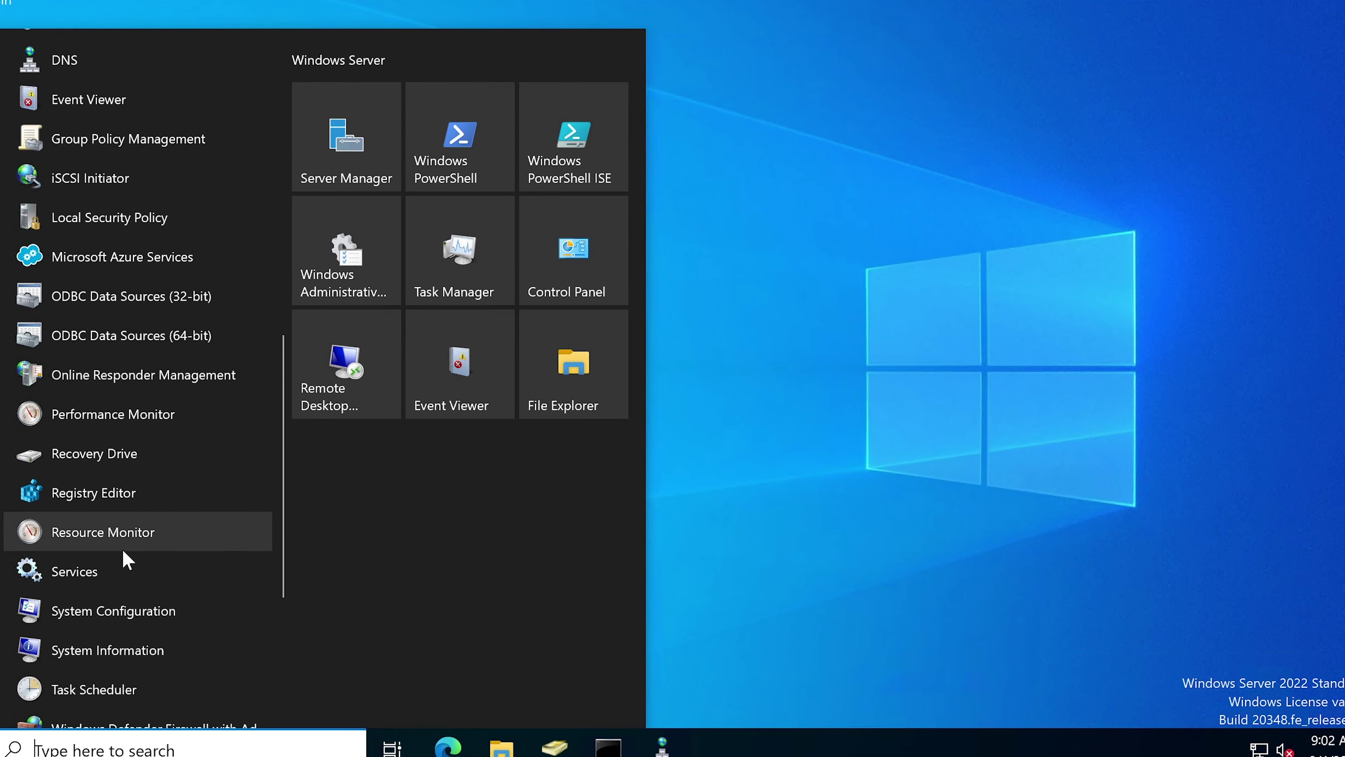
scroll(127, 559, "down", 2)
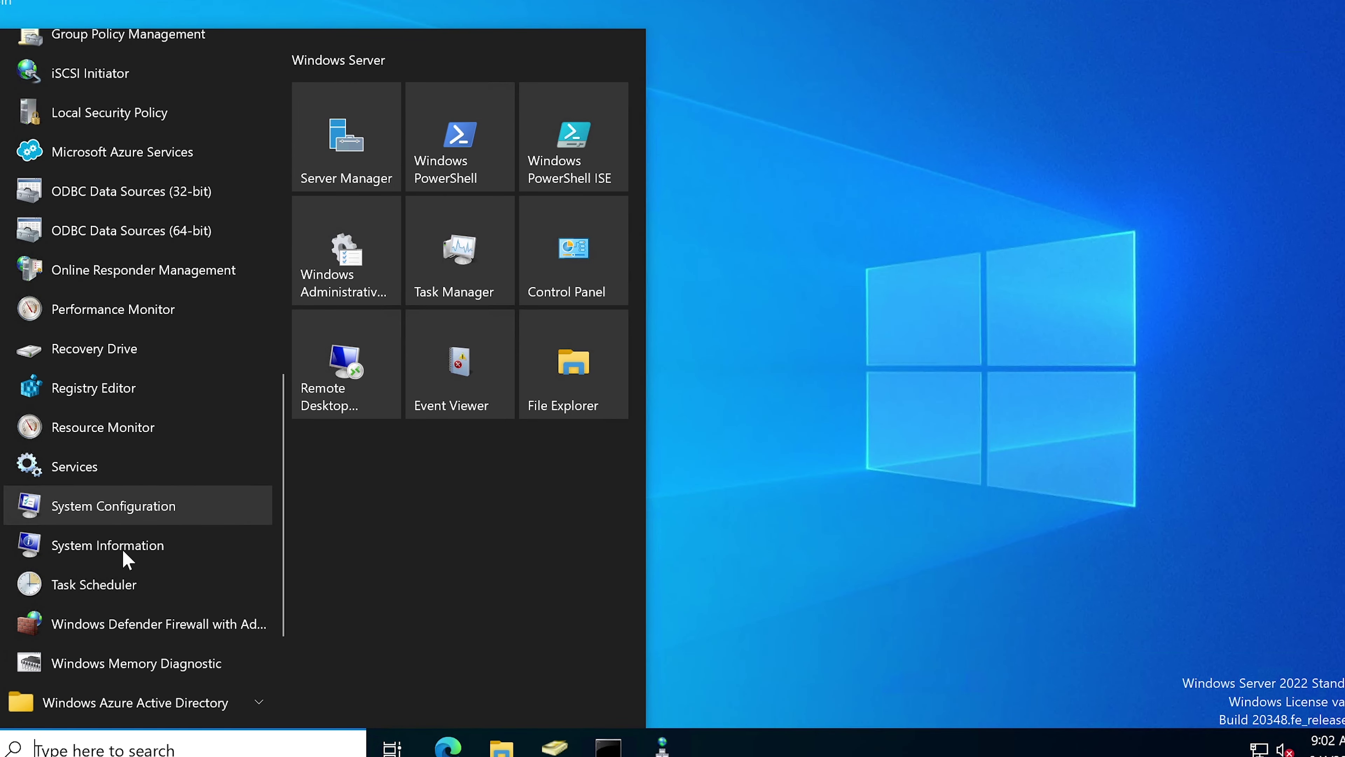
scroll(127, 559, "up", 8)
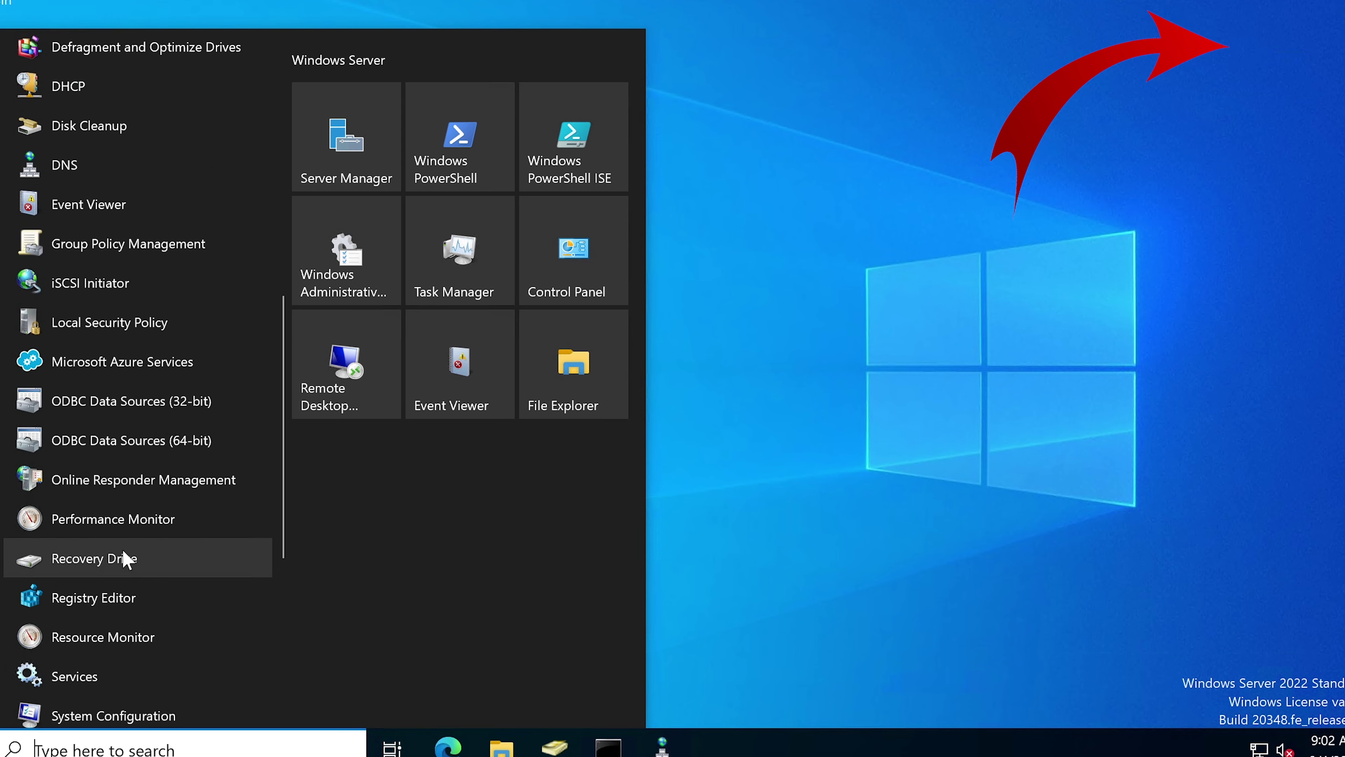
scroll(127, 559, "up", 5)
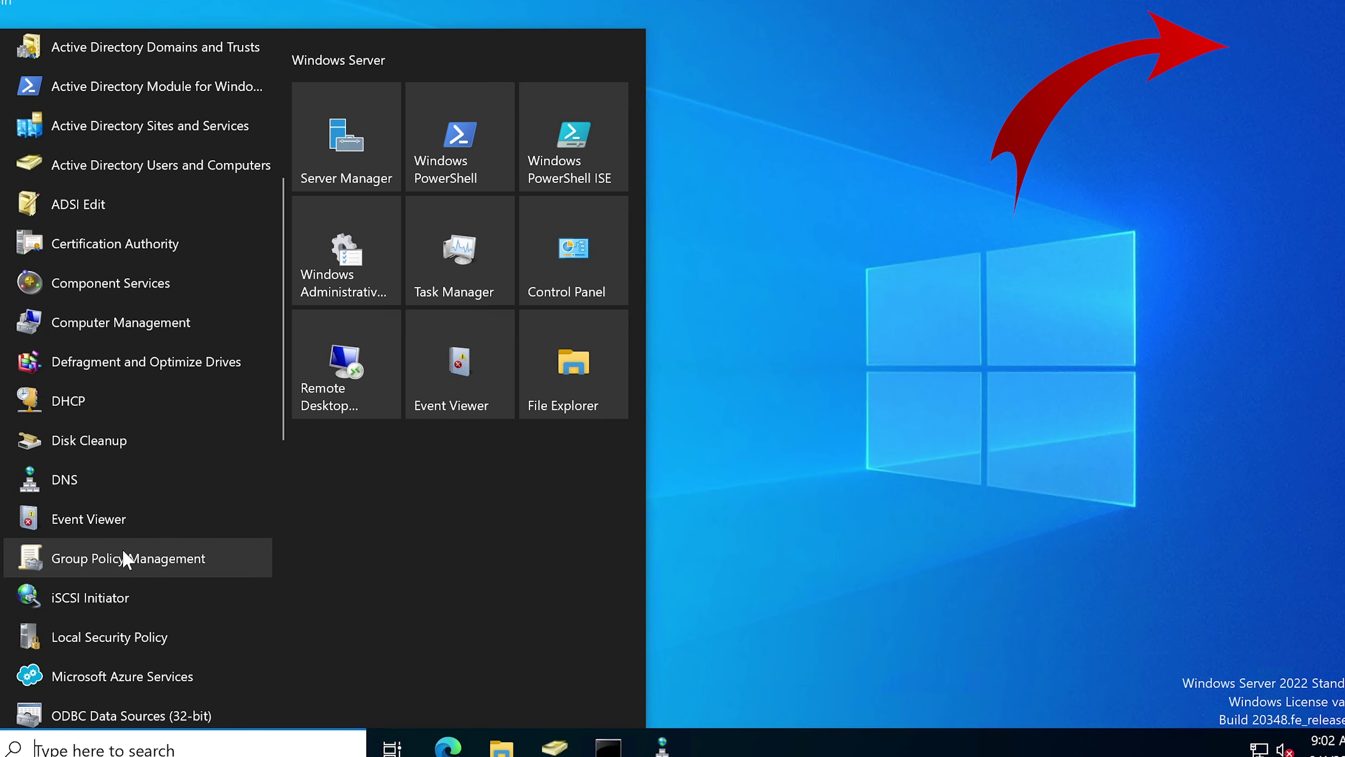
scroll(127, 559, "up", 5)
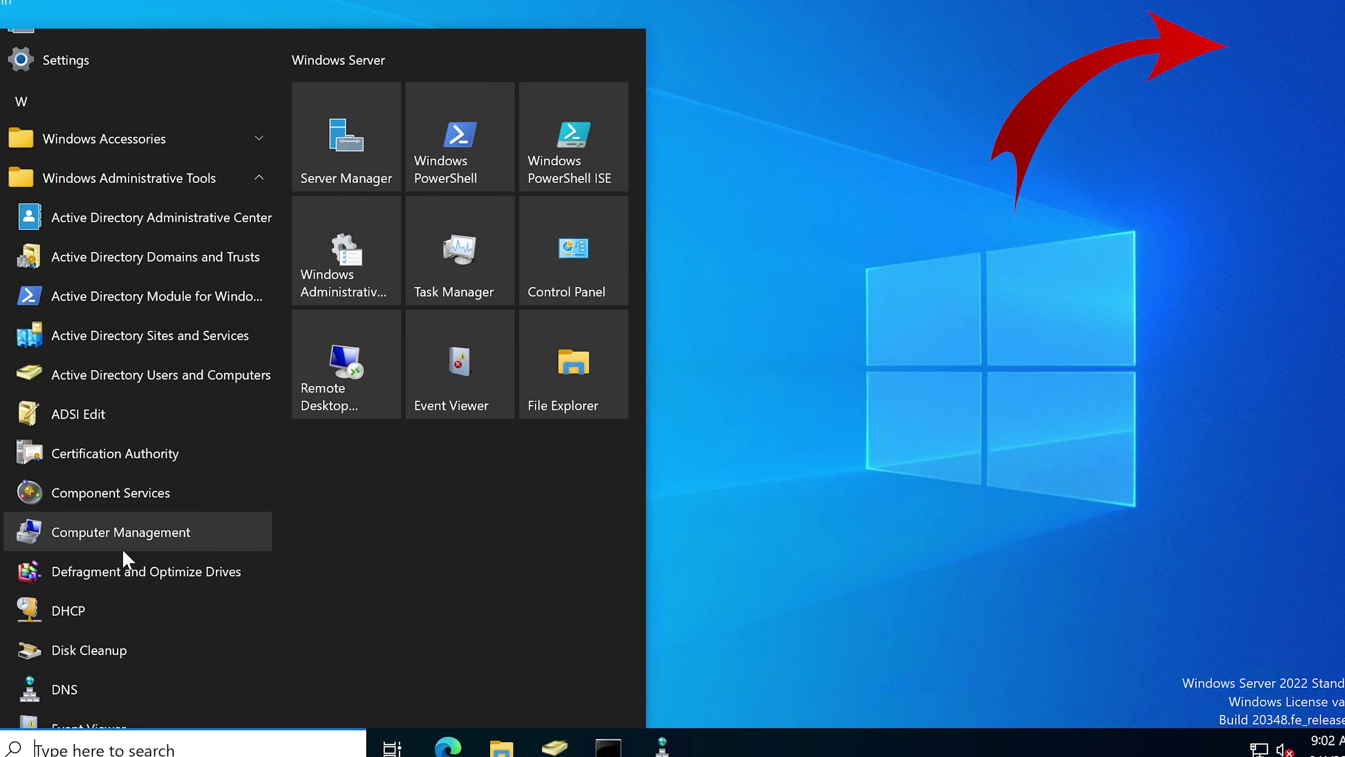
scroll(124, 554, "down", 2)
scroll(124, 556, "down", 4)
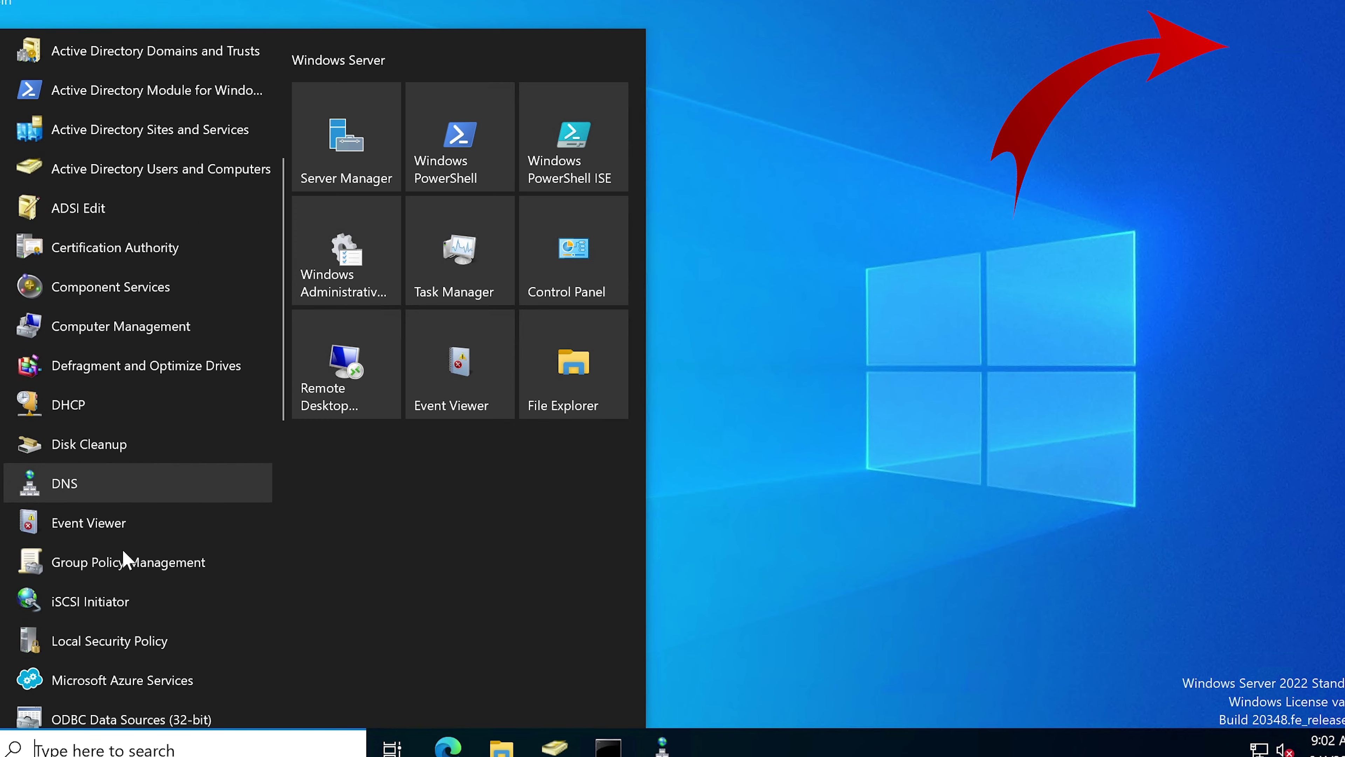
scroll(125, 556, "down", 4)
scroll(127, 556, "down", 4)
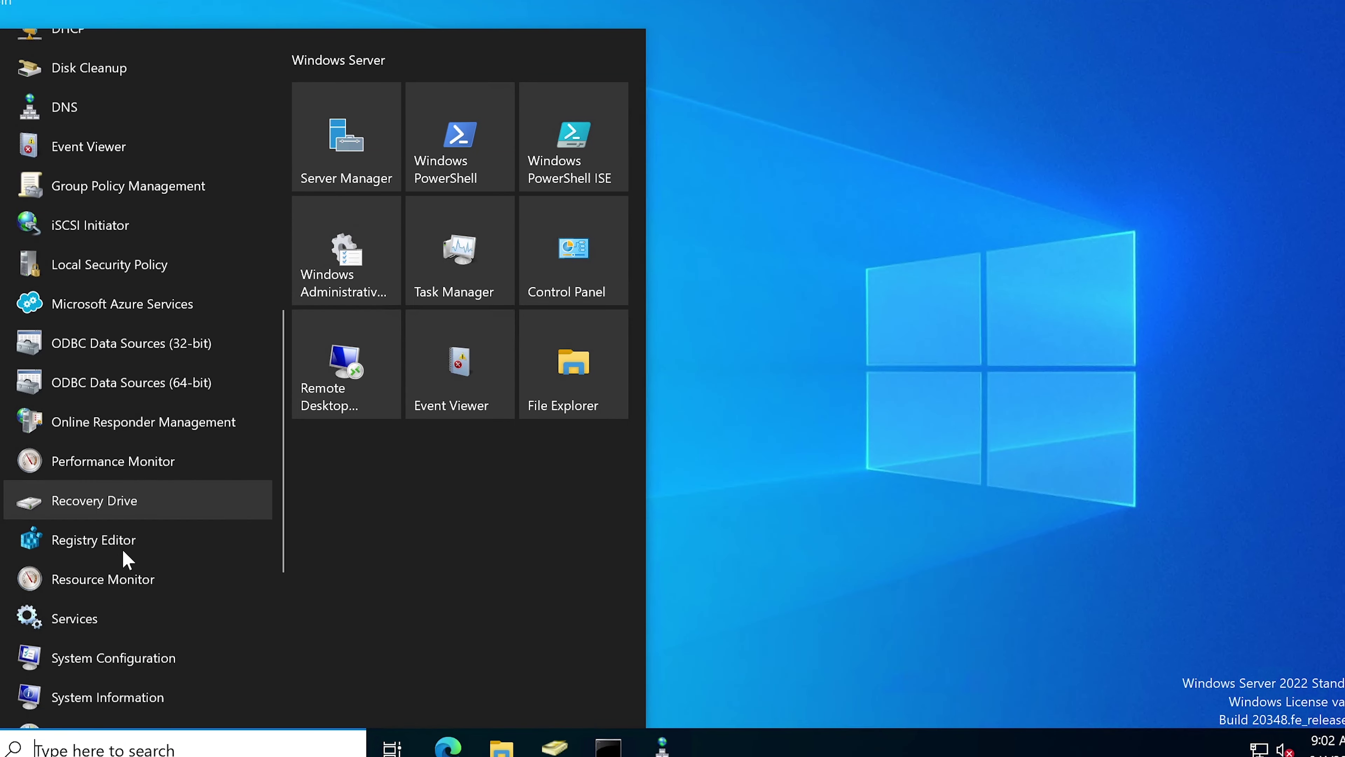
Search for 'printer', clear it, and return to the Start app list.
left_click(127, 749)
type("printer")
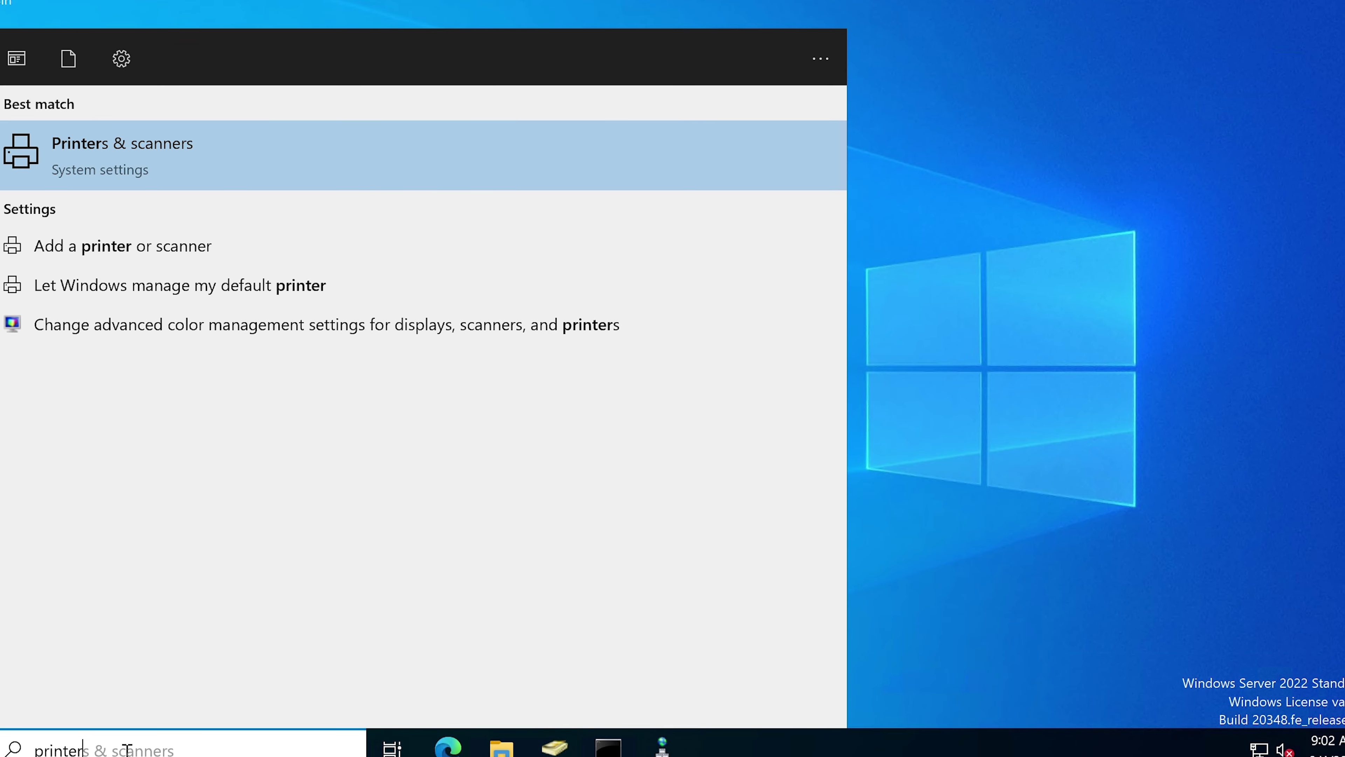
key("BackSpace")
key("BackSpace")
key("BackSpace")
key("BackSpace")
key("BackSpace")
key("BackSpace")
key("BackSpace")
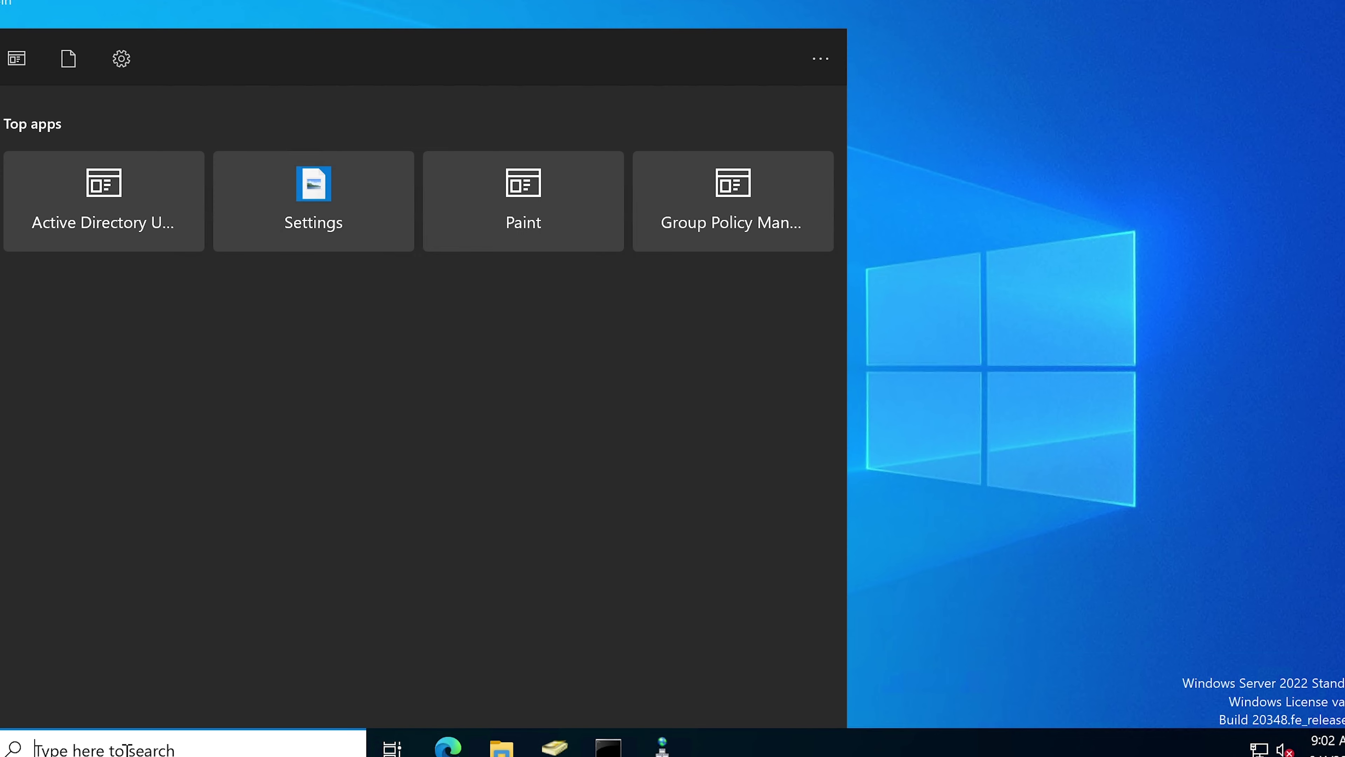
key("super")
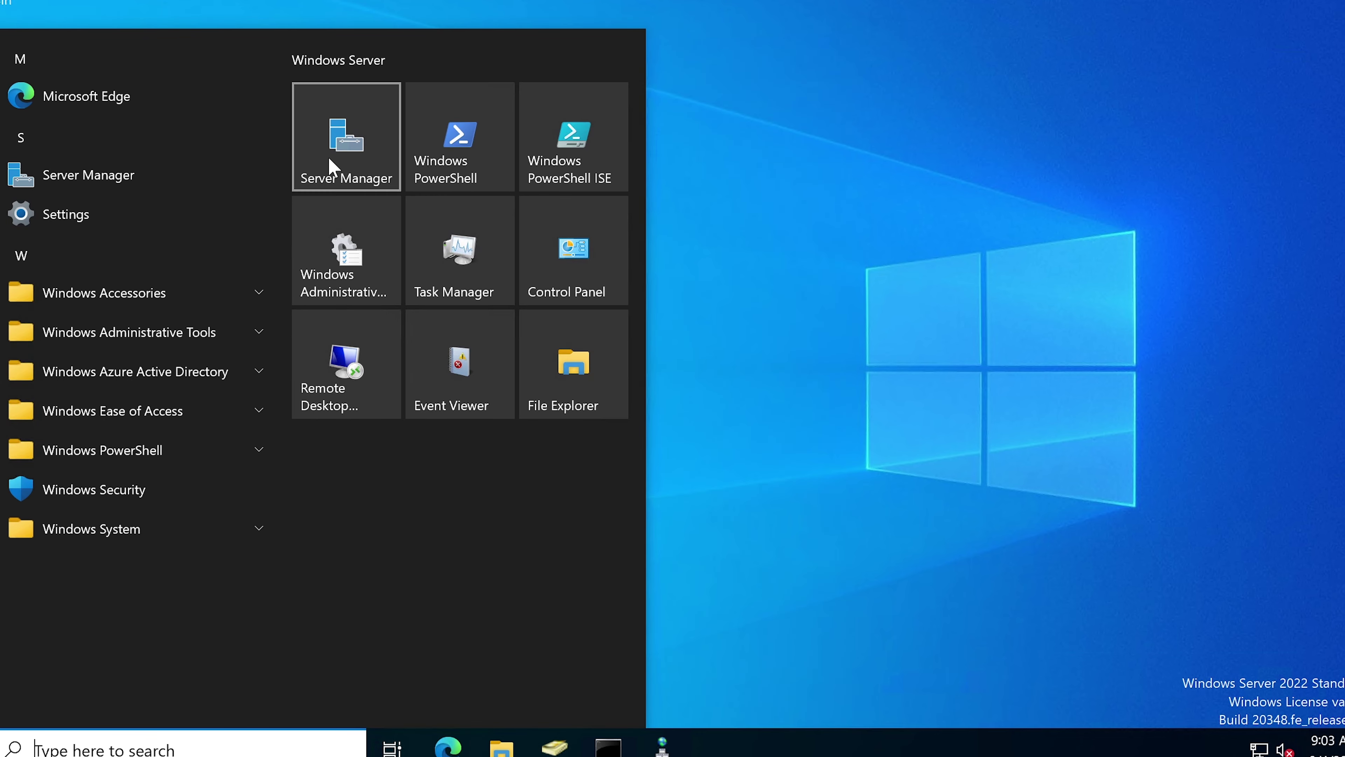
Launch Server Manager, dismiss the Windows Admin Center prompt, and request Add roles and features.
left_click(333, 168)
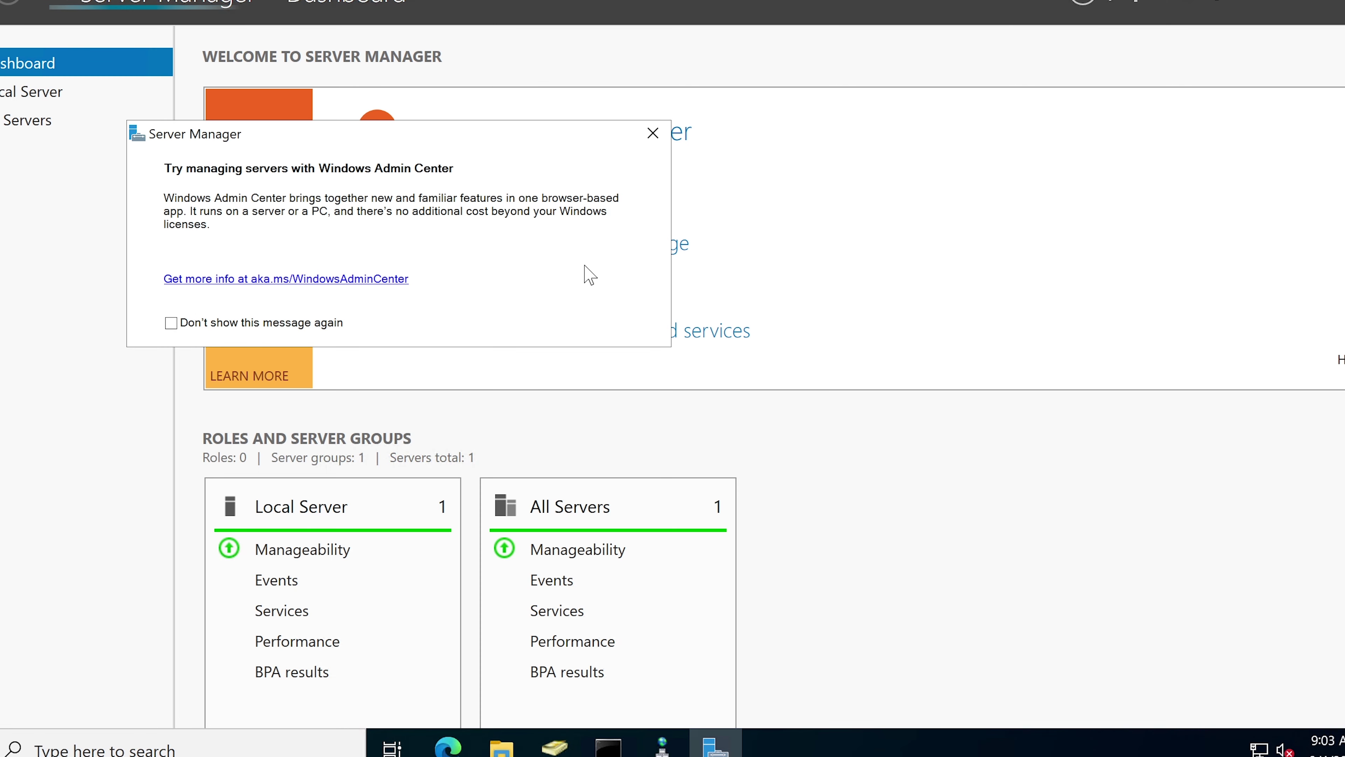
left_click(651, 133)
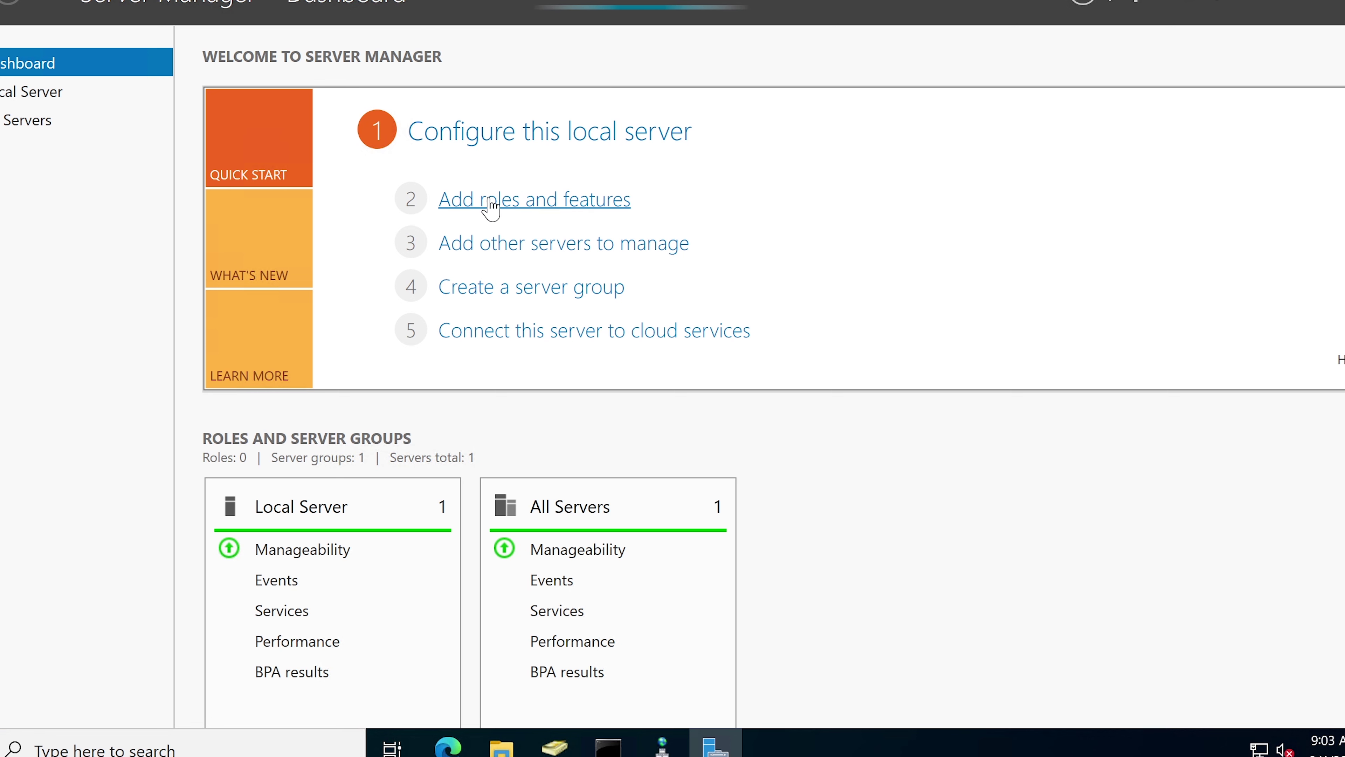
left_click(512, 201)
left_click(849, 413)
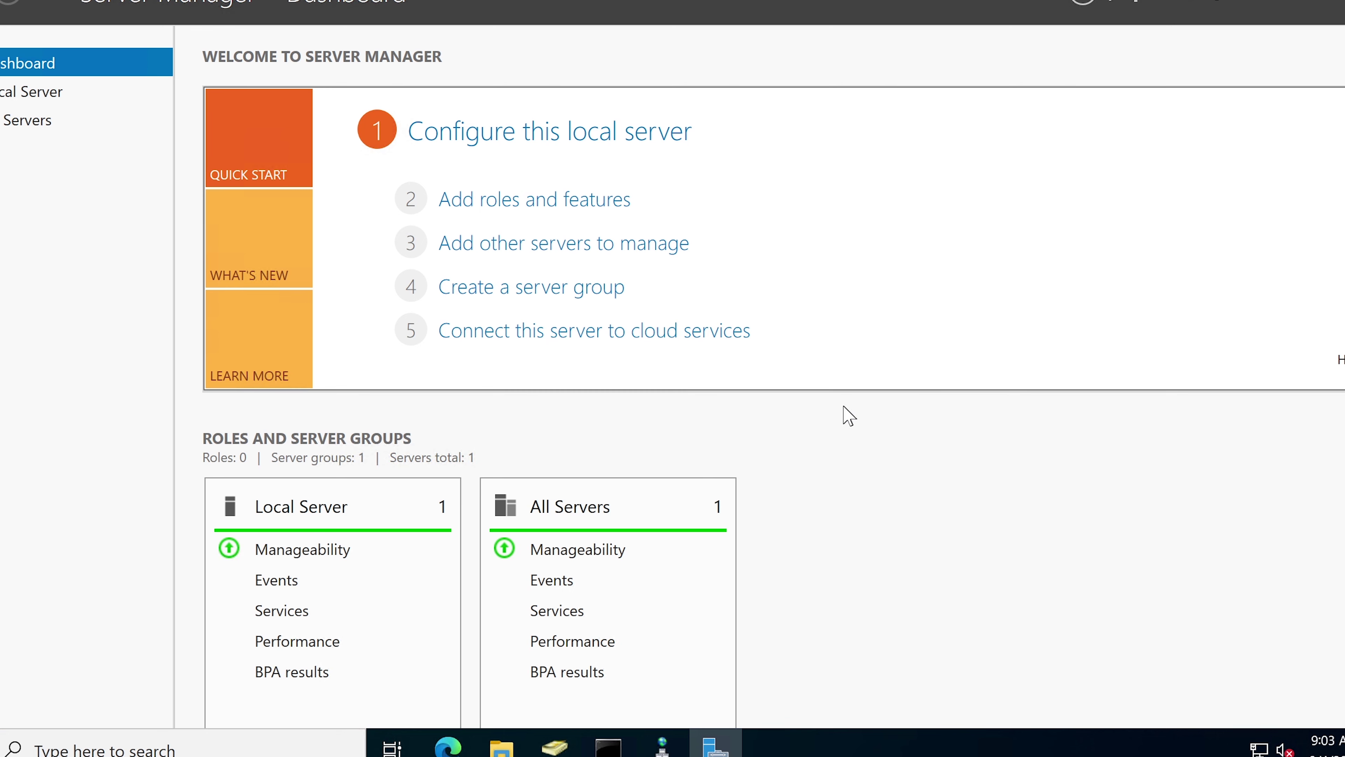
left_click(572, 201)
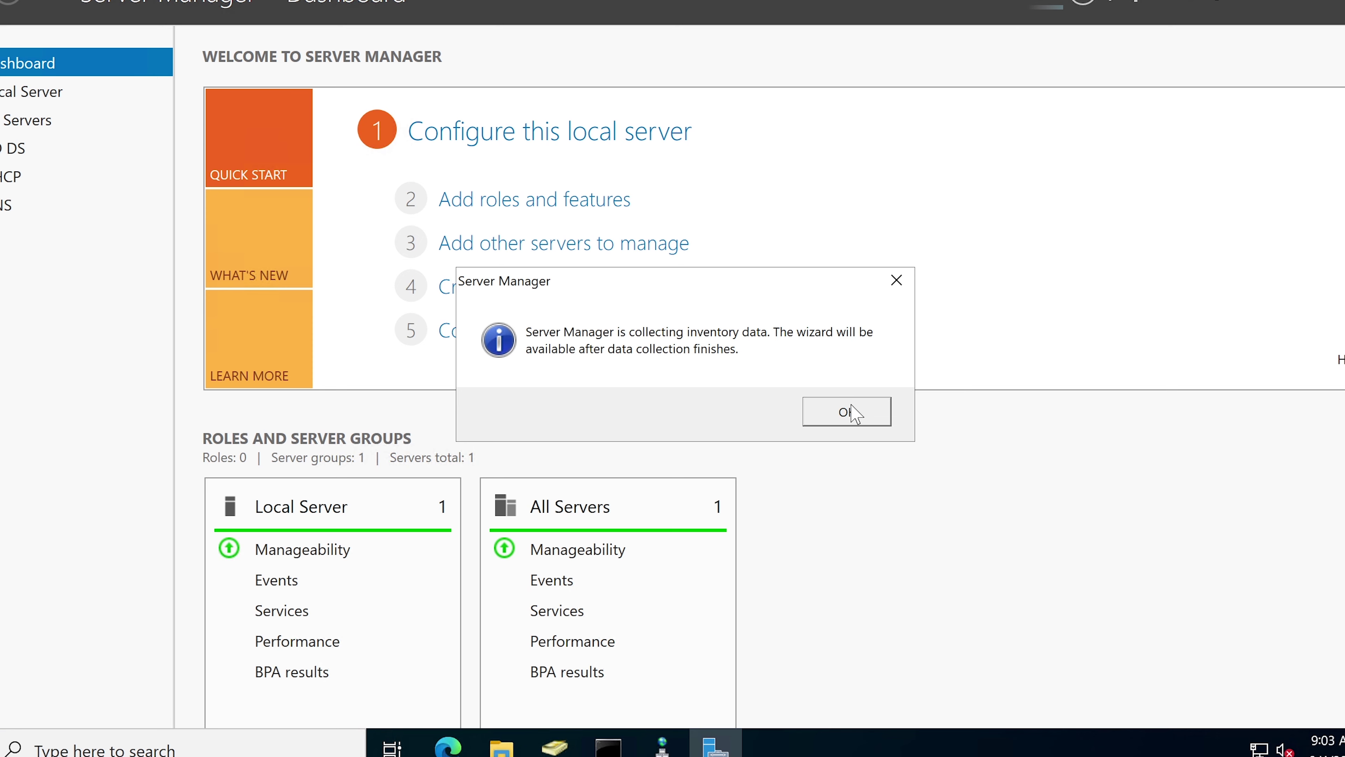
Start the Add Roles and Features Wizard with role-based installation targeting DC1.corp.contoso.com.
left_click(852, 412)
left_click(592, 207)
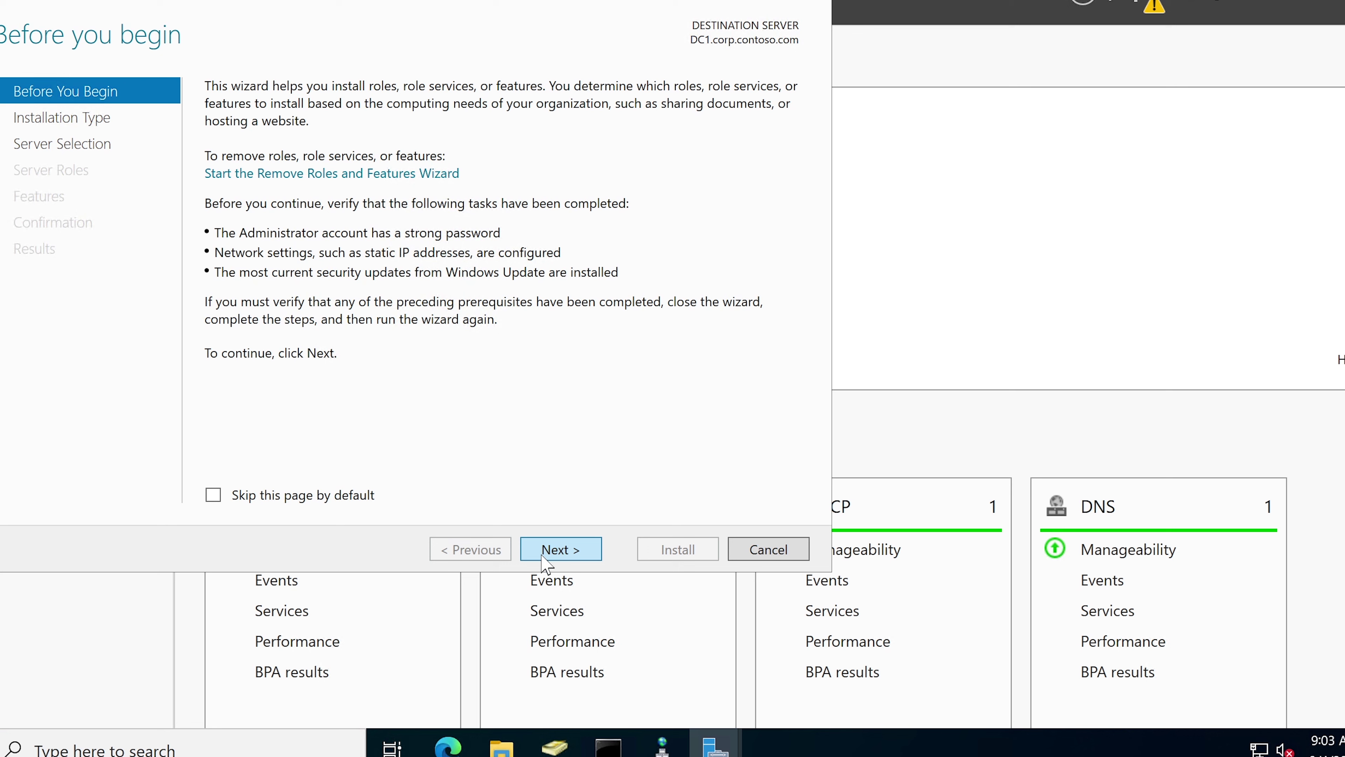
left_click(549, 554)
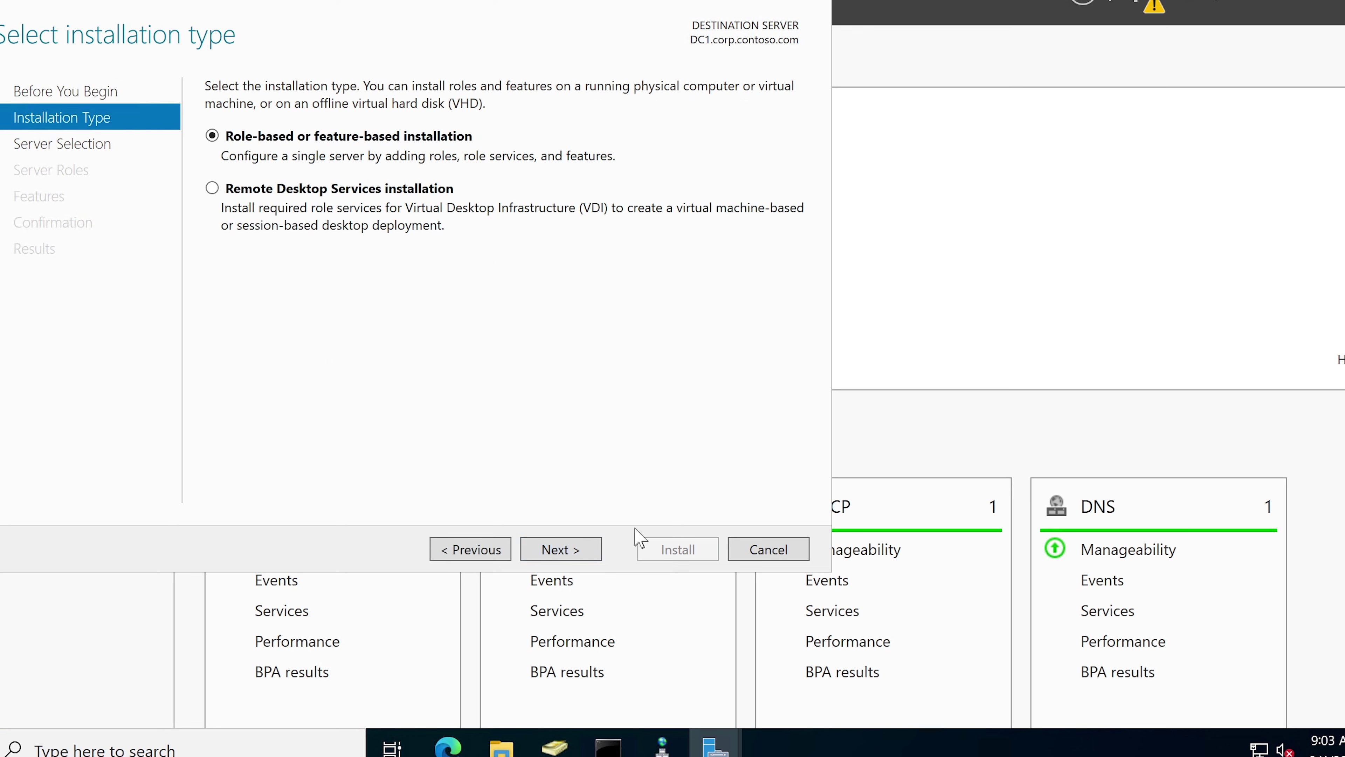
left_click(556, 551)
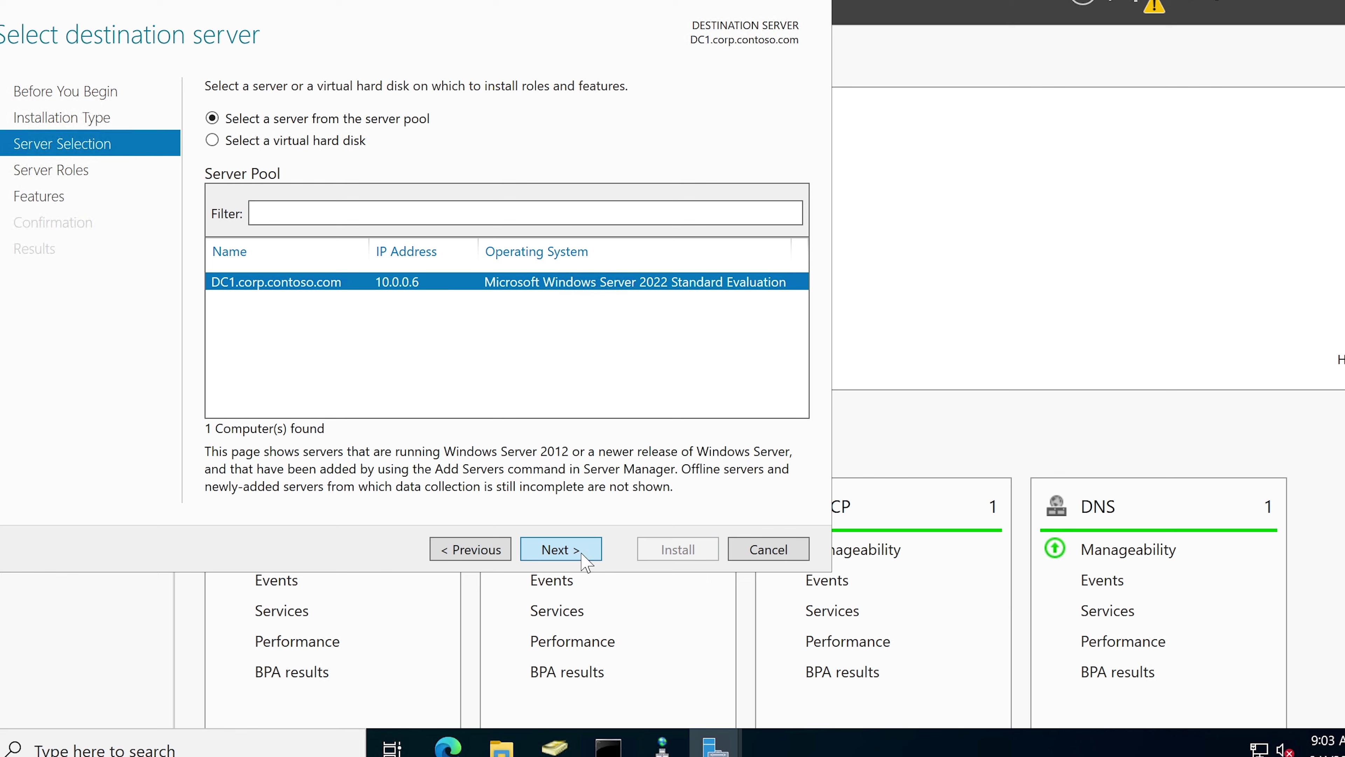
left_click(560, 550)
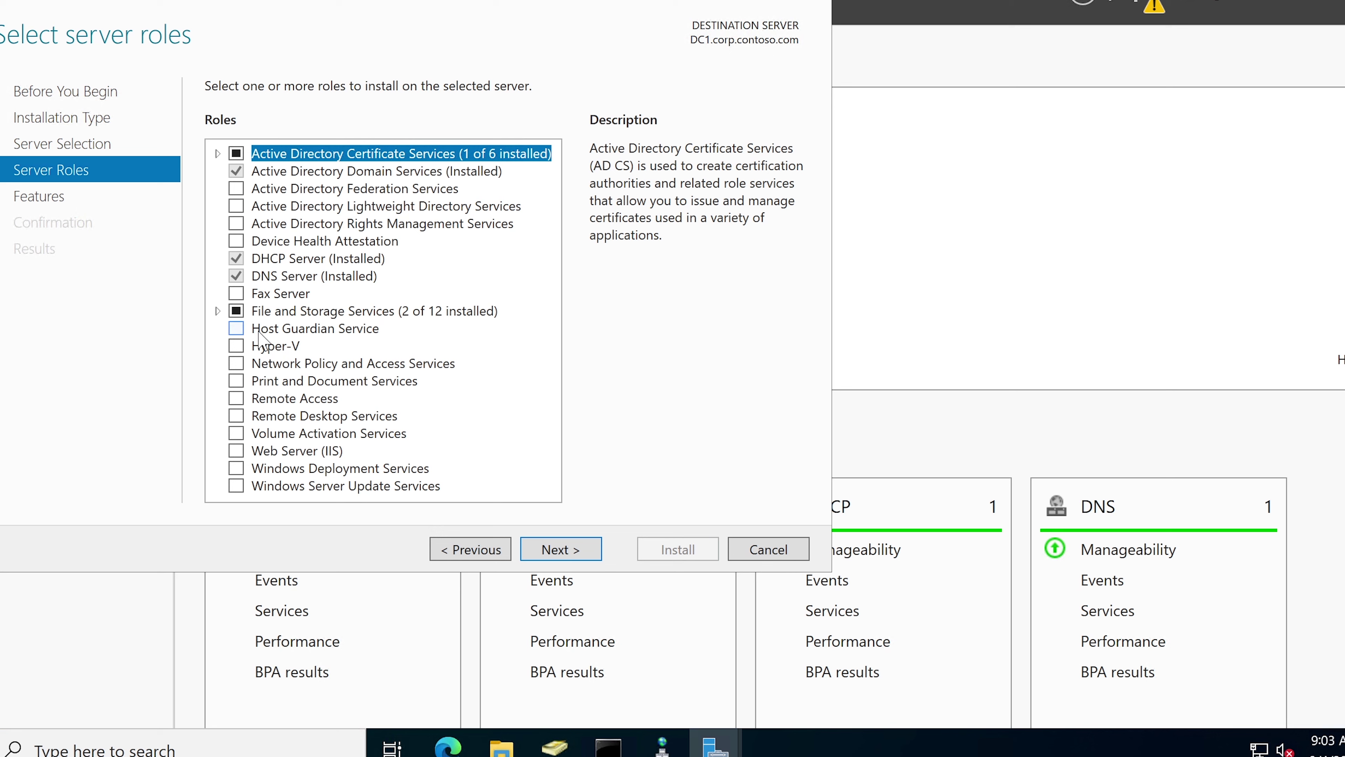
Select Print and Document Services plus its management tools and advance to Role Services.
left_click(236, 381)
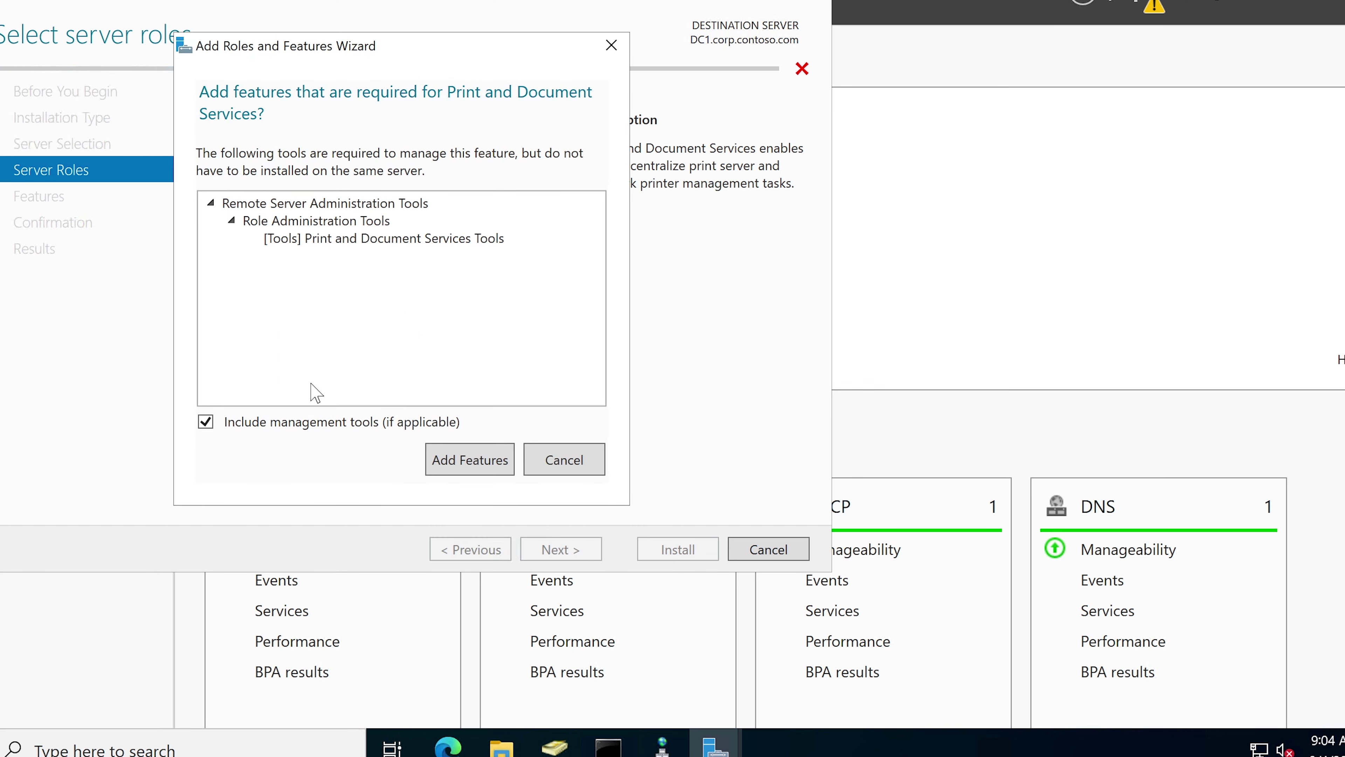
left_click(488, 462)
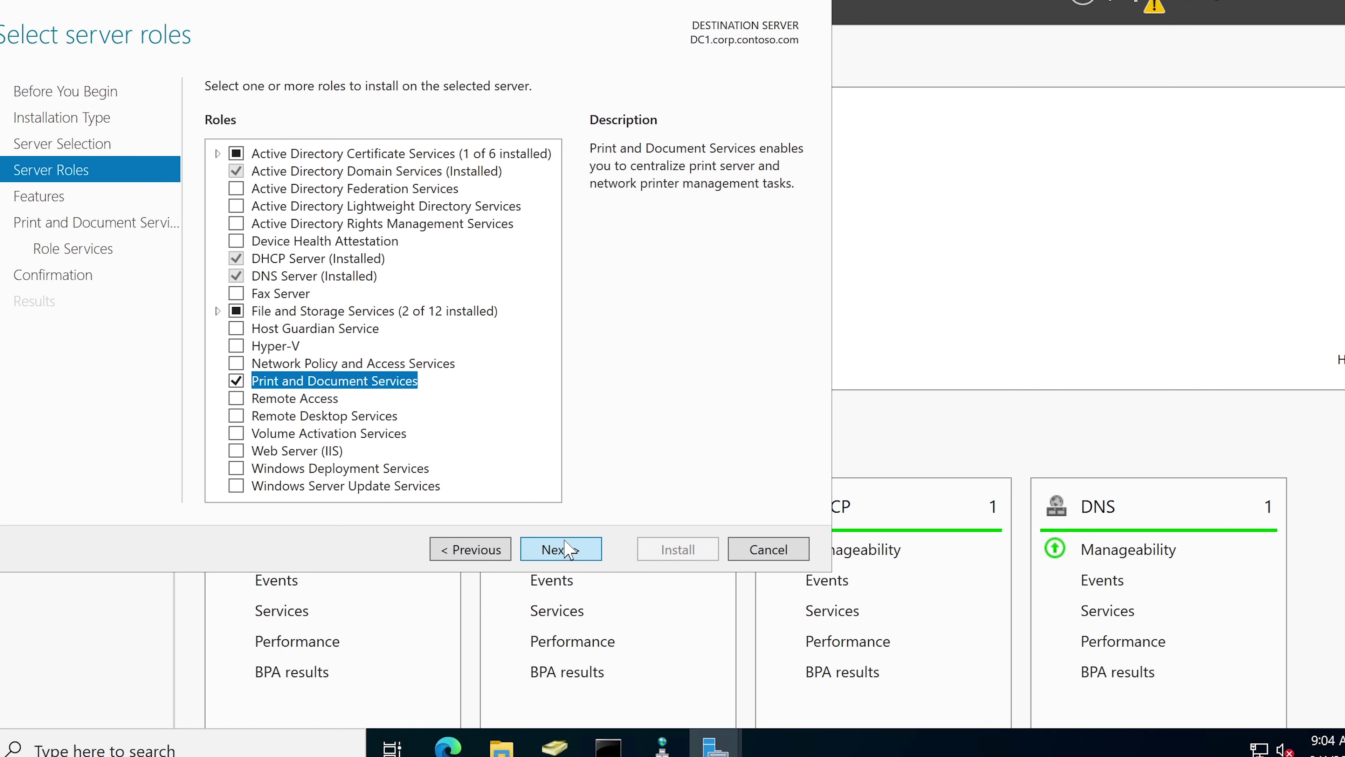
left_click(553, 549)
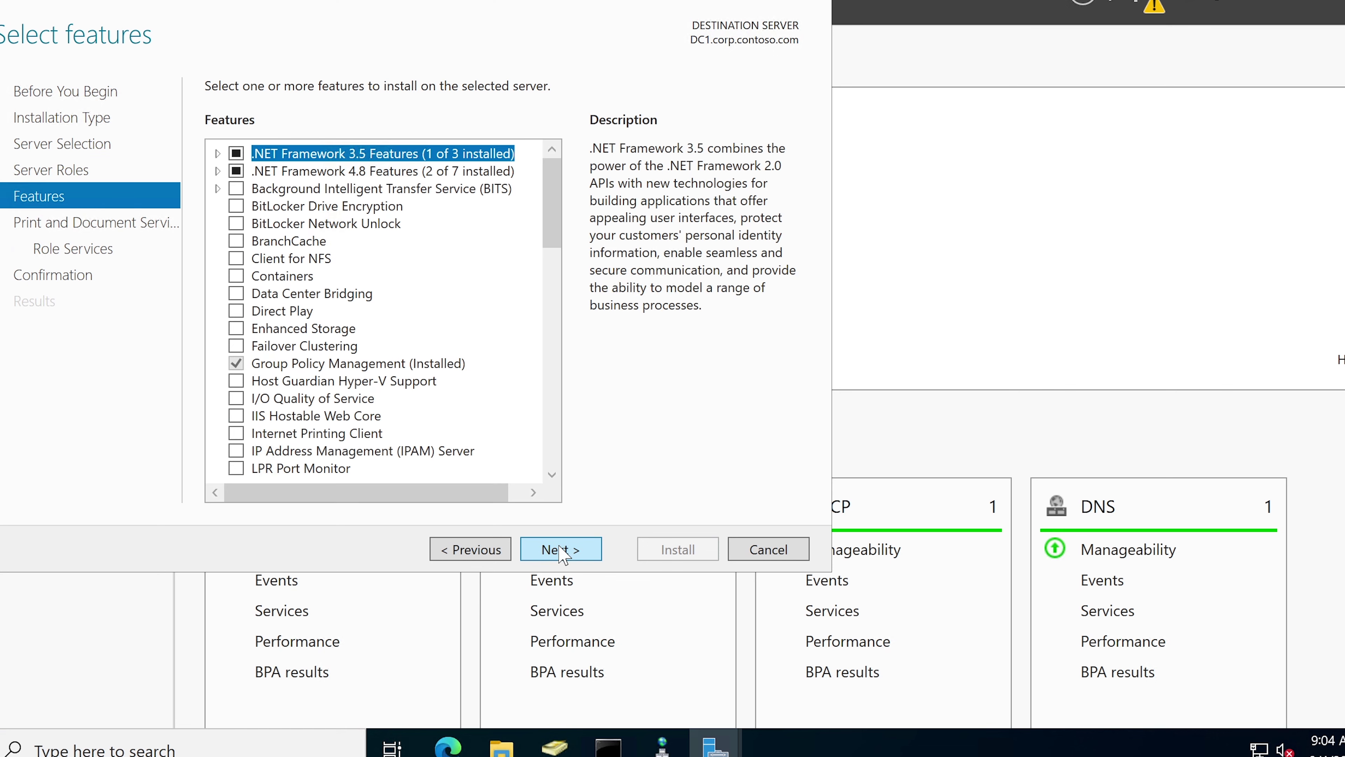
left_click(572, 552)
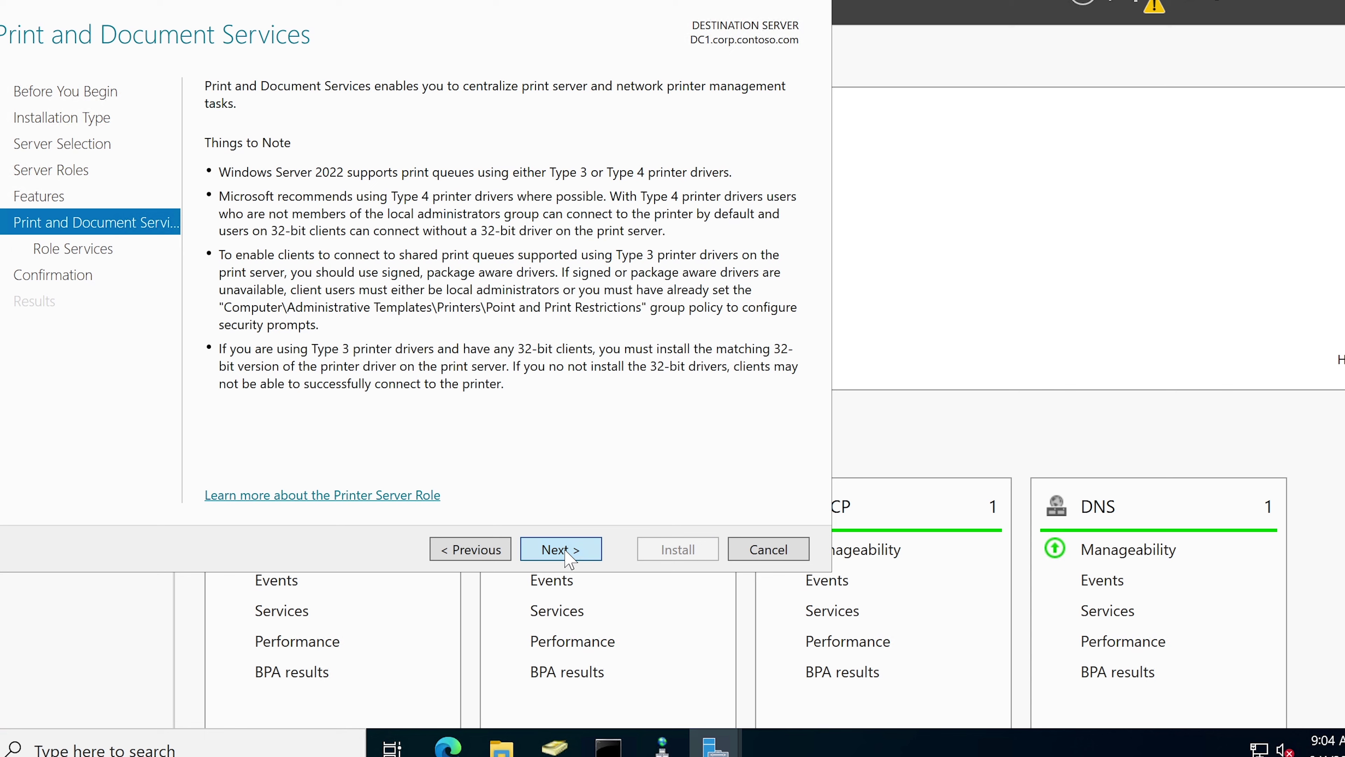
left_click(571, 551)
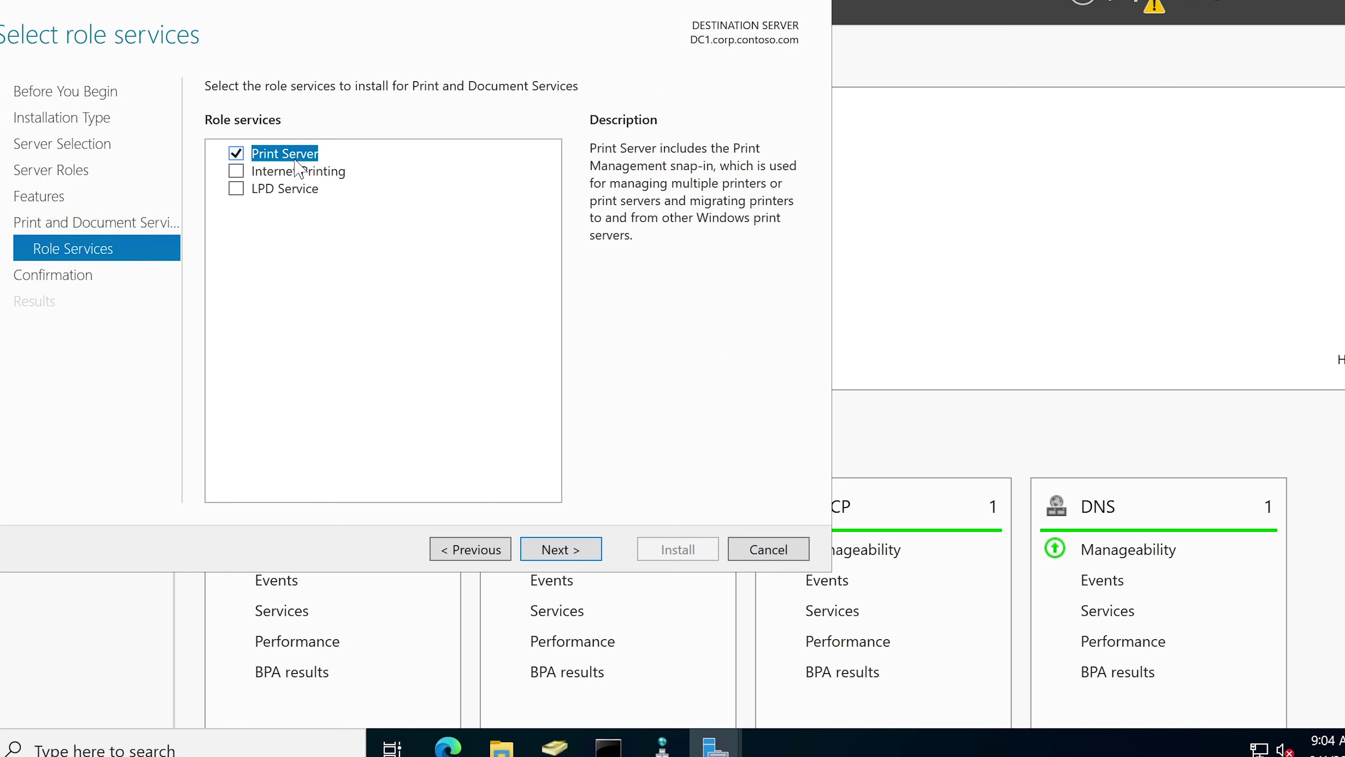
Add Internet Printing with its required IIS features, keep IIS defaults, and install on DC1.
left_click(309, 171)
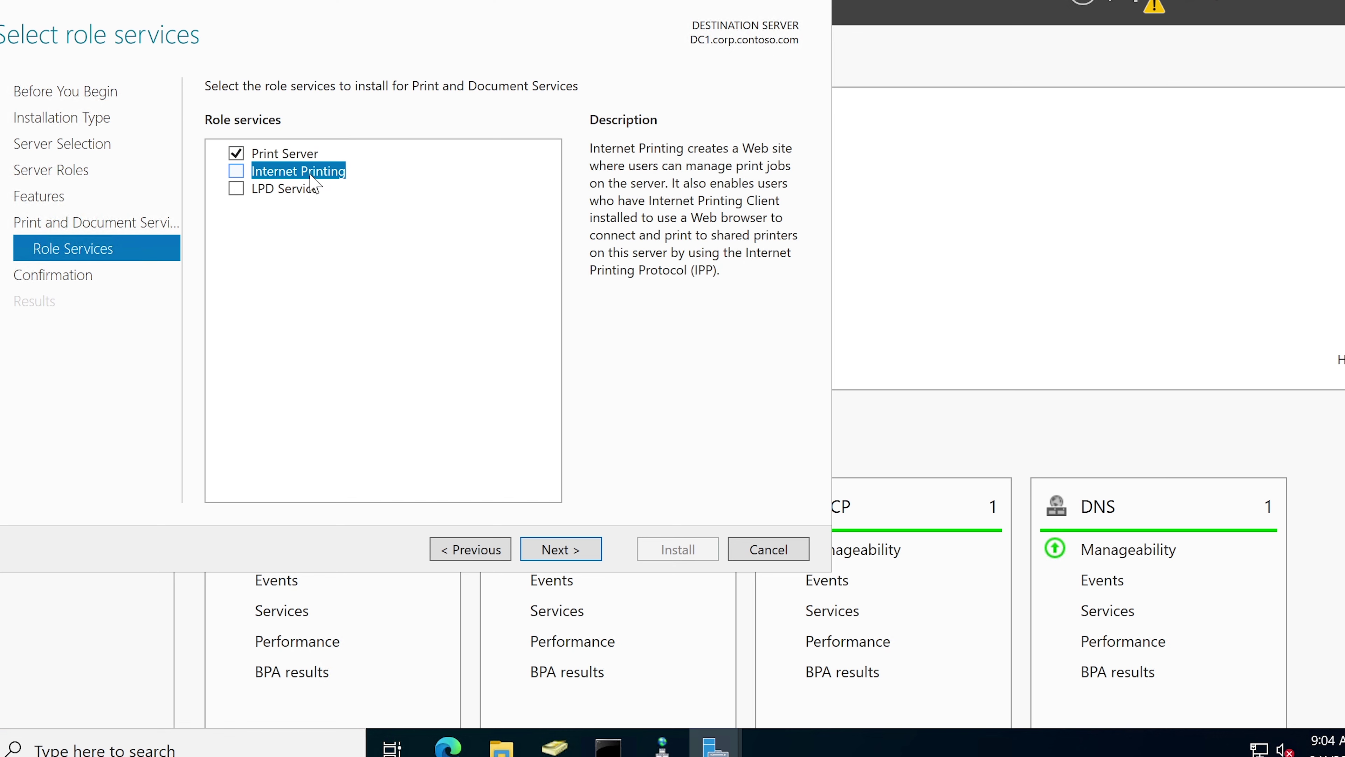
left_click(237, 171)
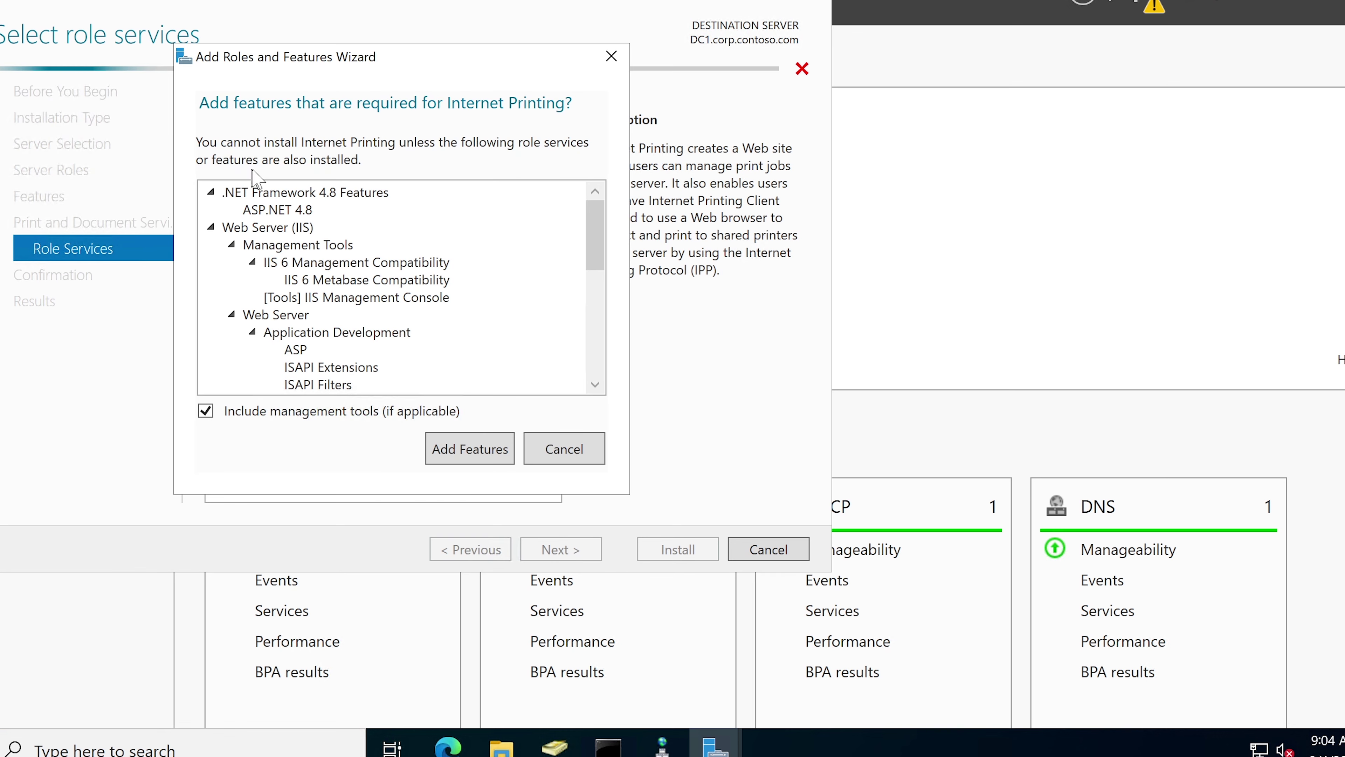
left_click(474, 450)
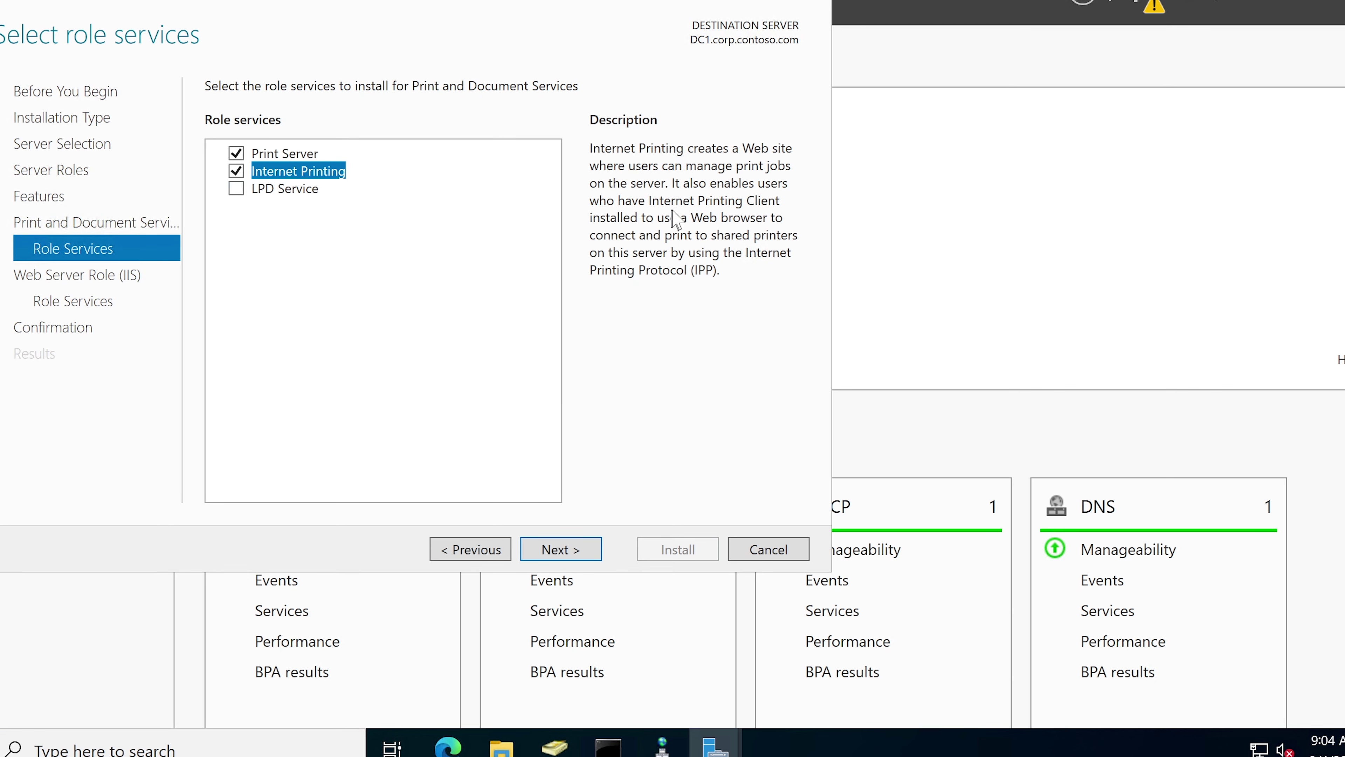
left_click(554, 550)
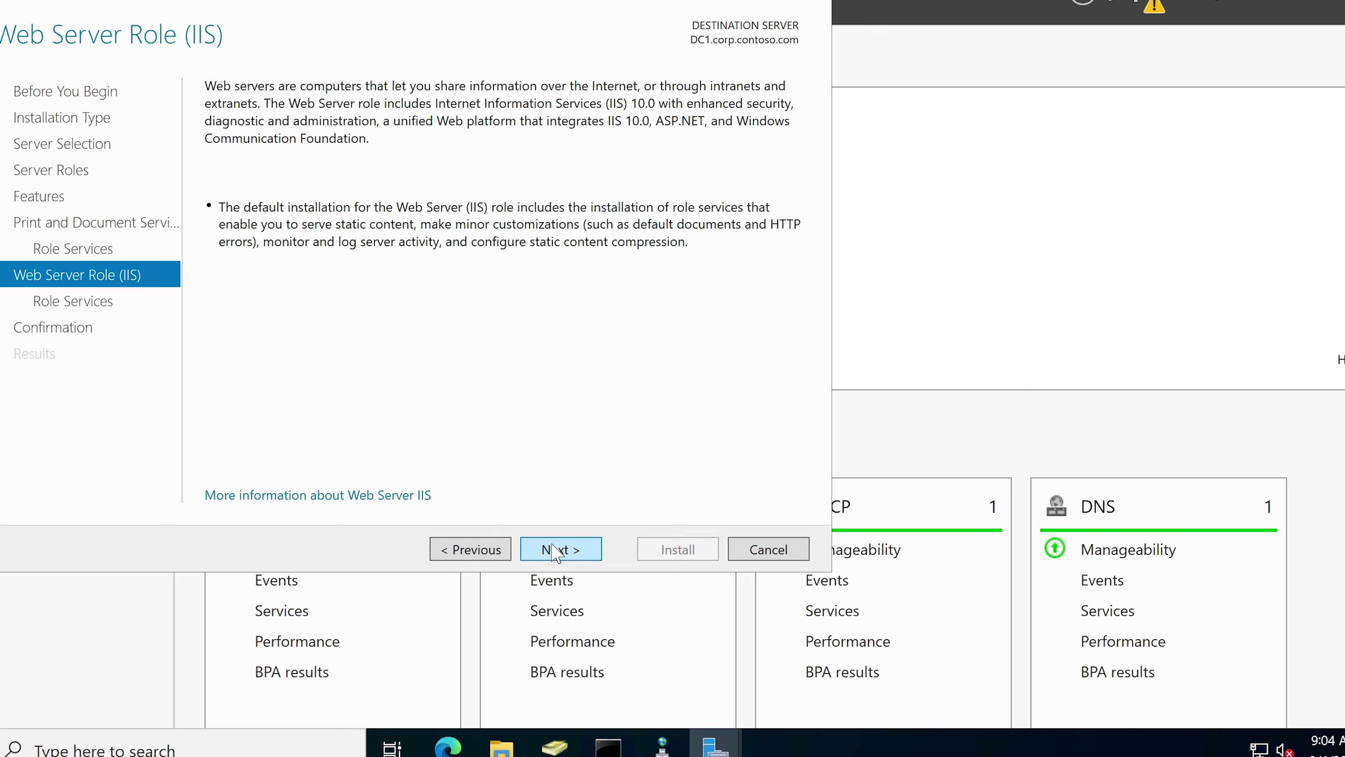
left_click(562, 551)
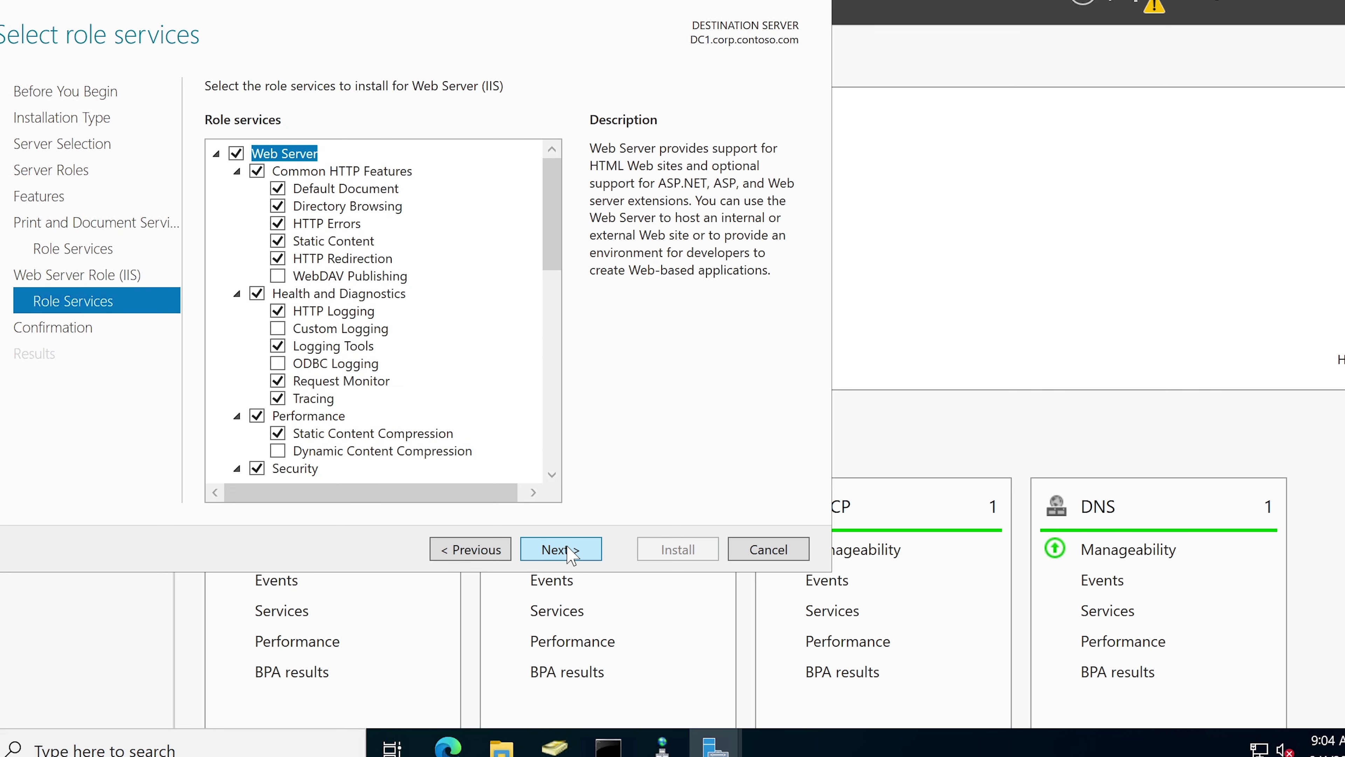
left_click_drag(550, 195, 569, 440)
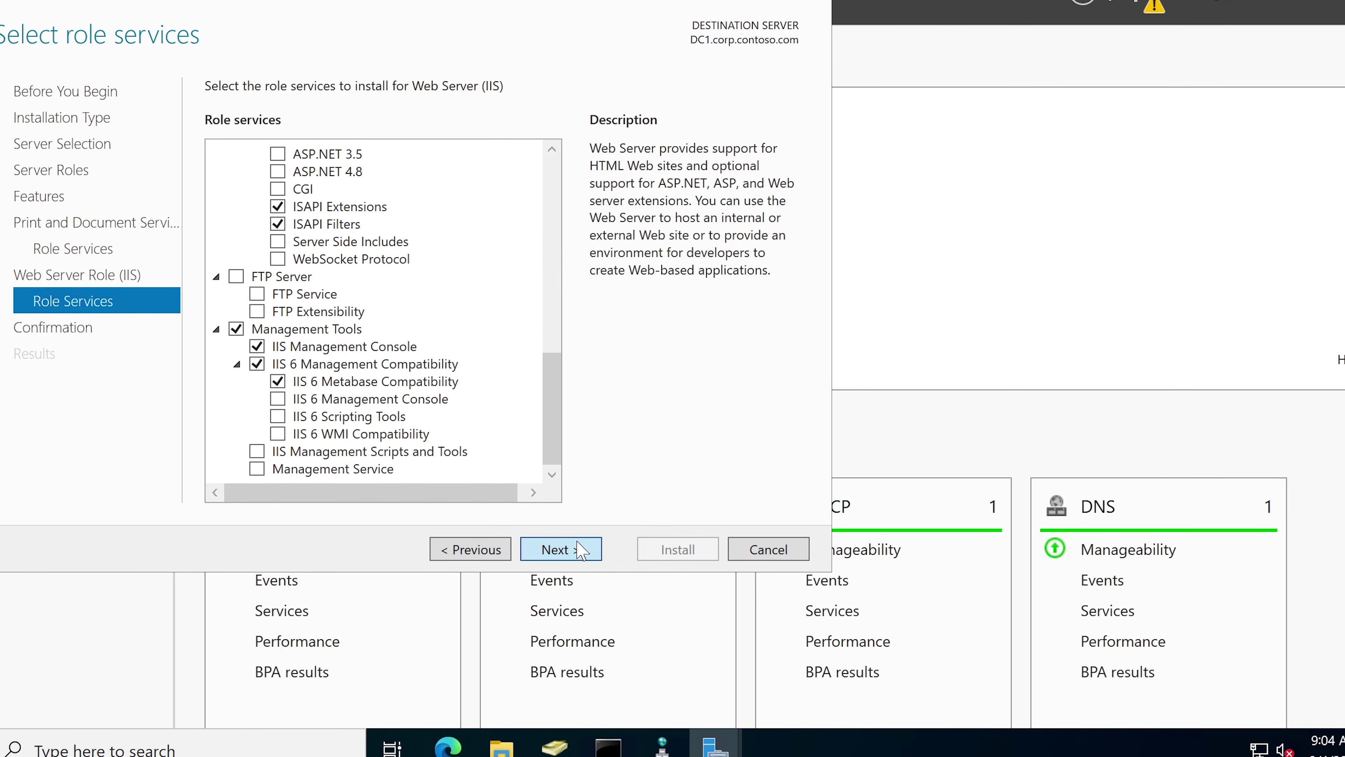
left_click(582, 550)
left_click(677, 549)
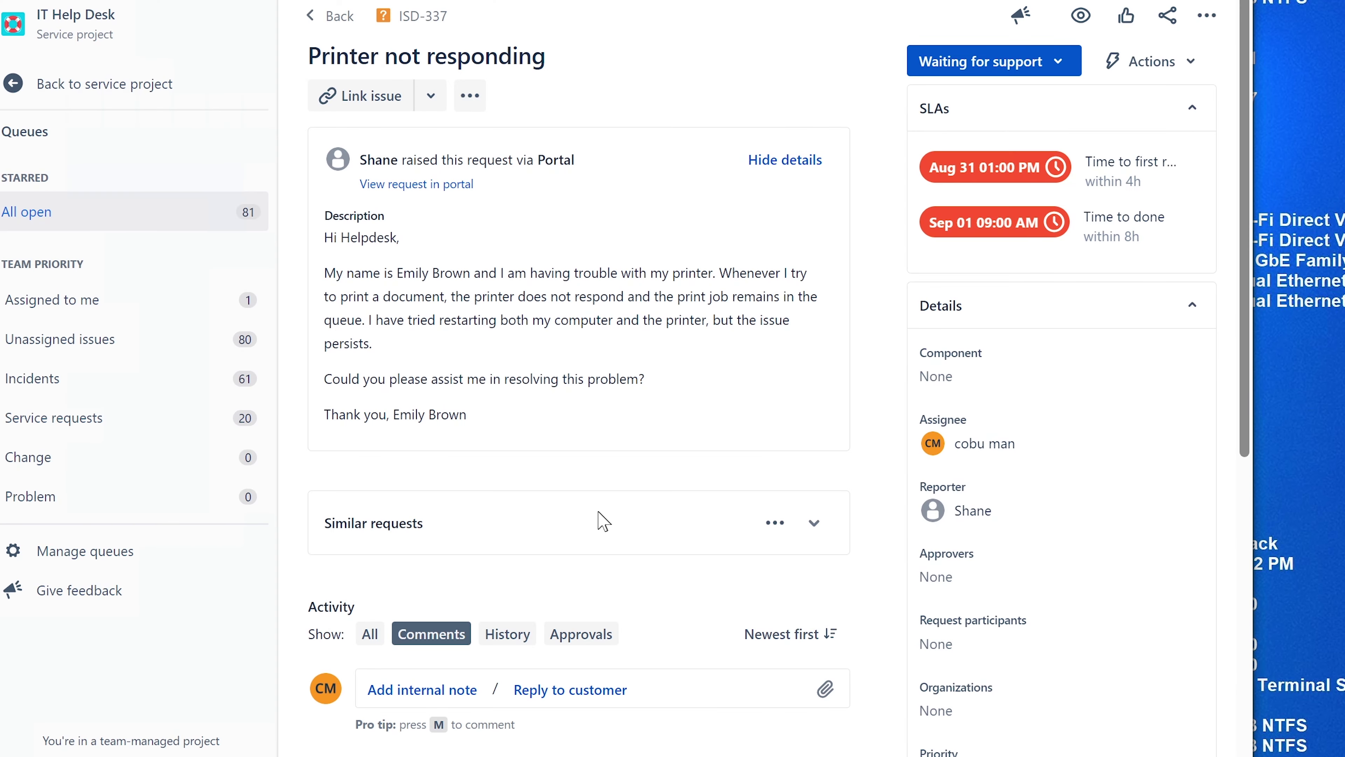
Reply to the customer: verify network printer configuration, DNS, DHCP, Print Server settings, or printer error.
left_click(570, 687)
type("If this is a")
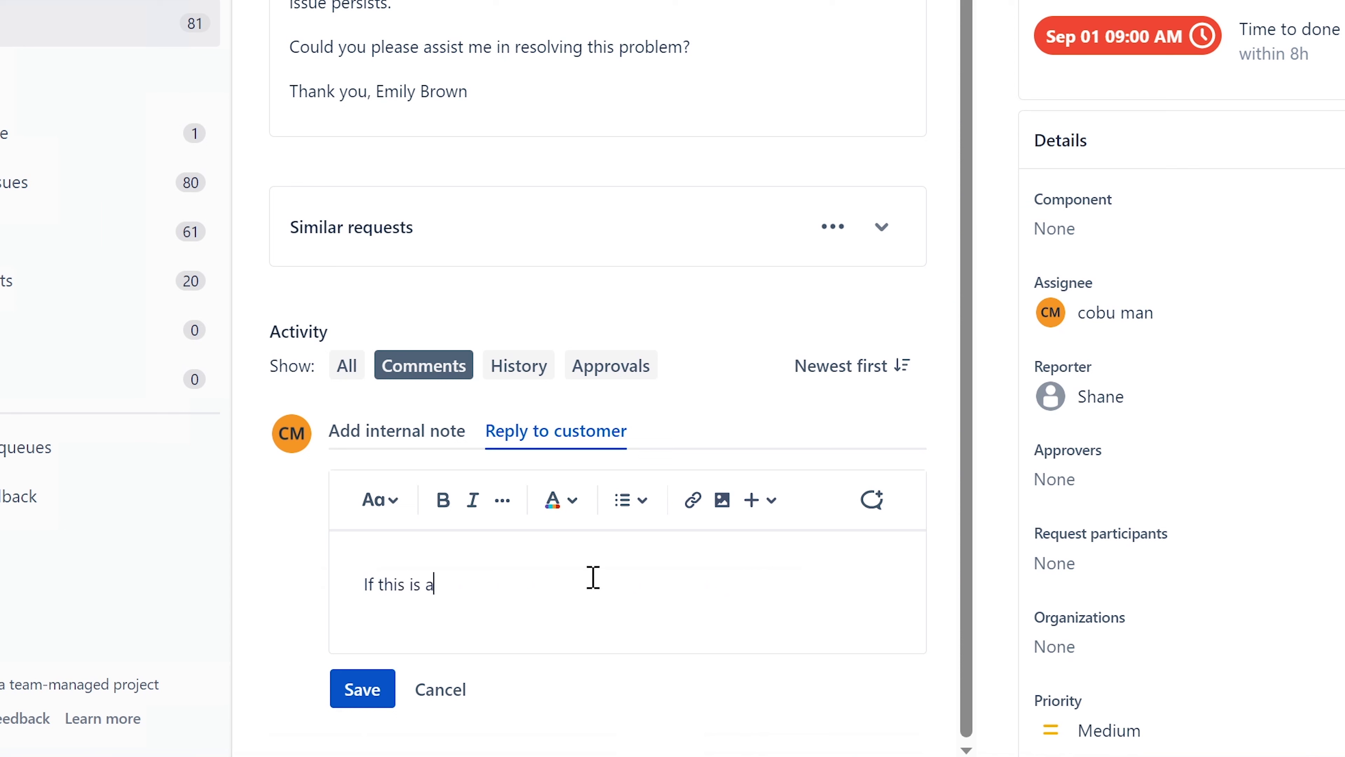
type(" network pritne")
type("nter")
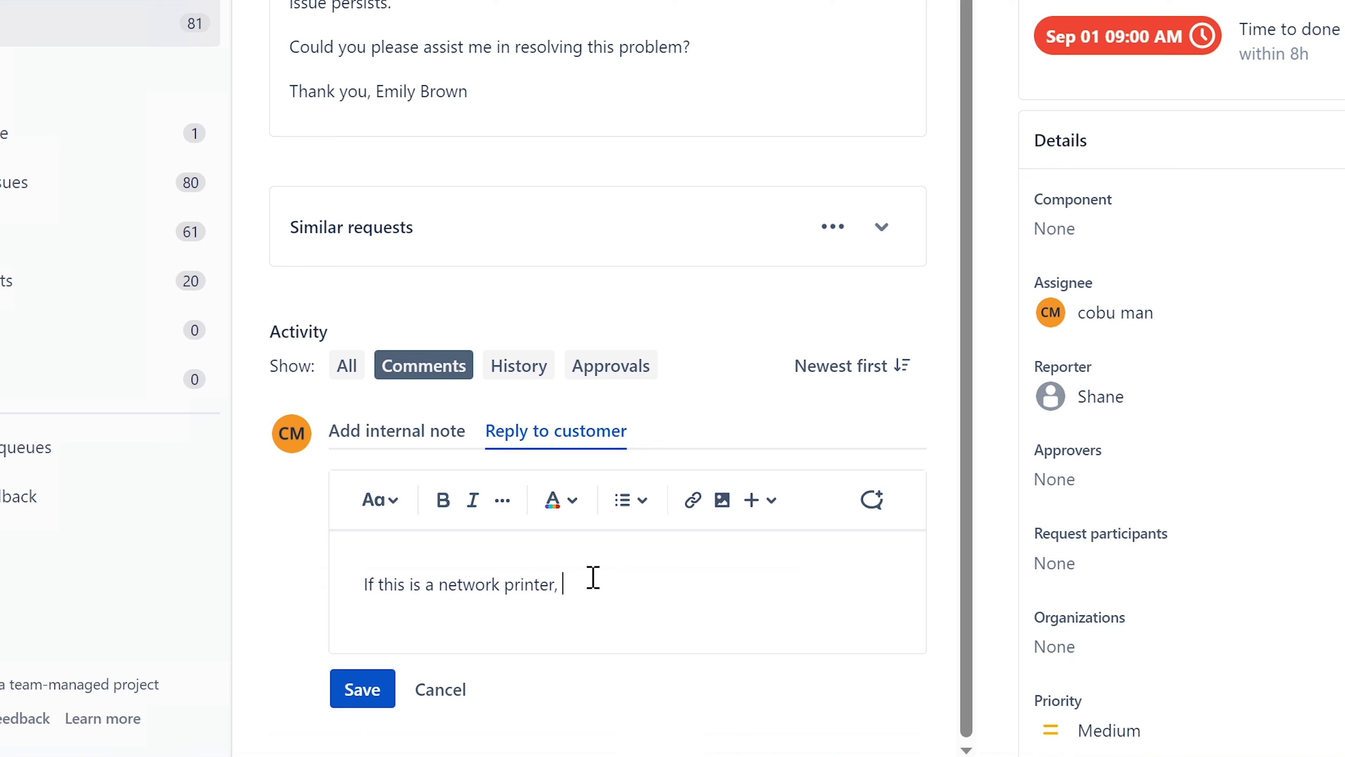
type(", please make")
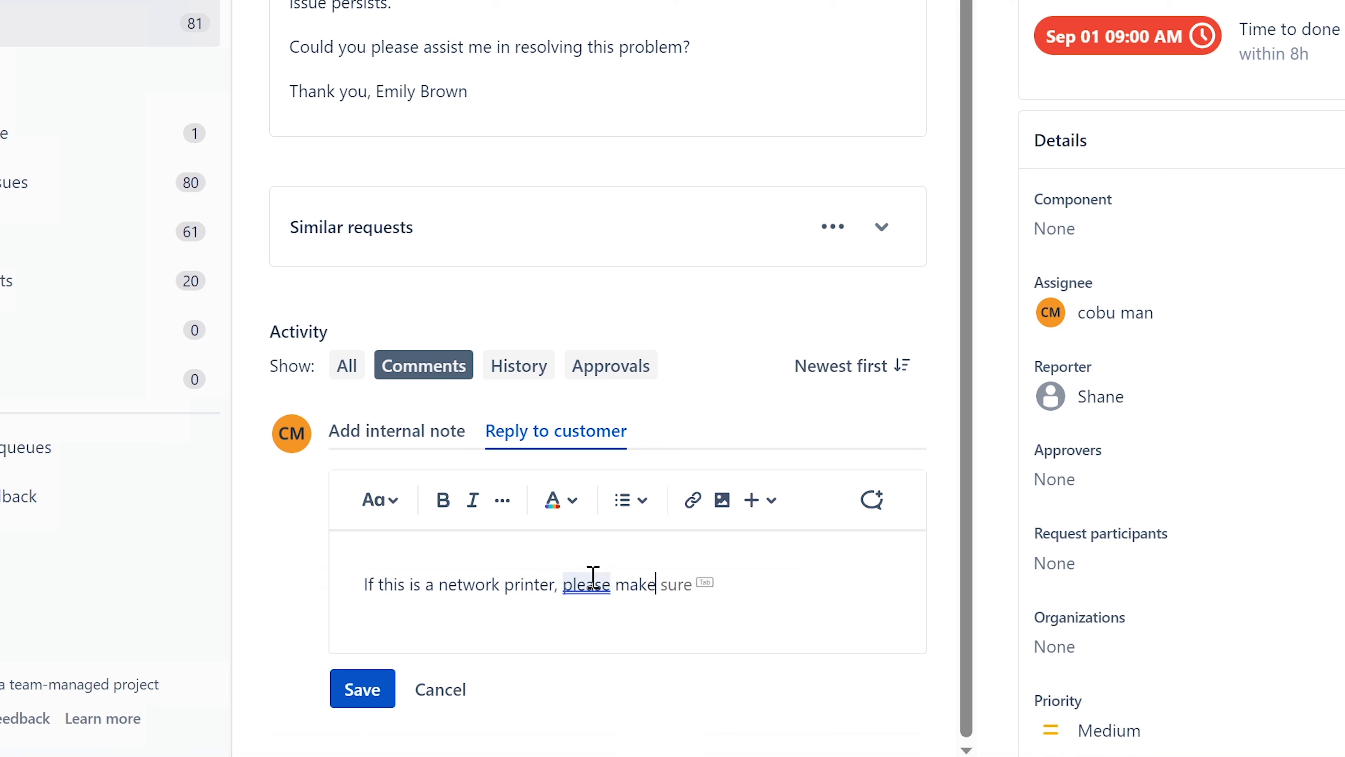
type(" sure it is ")
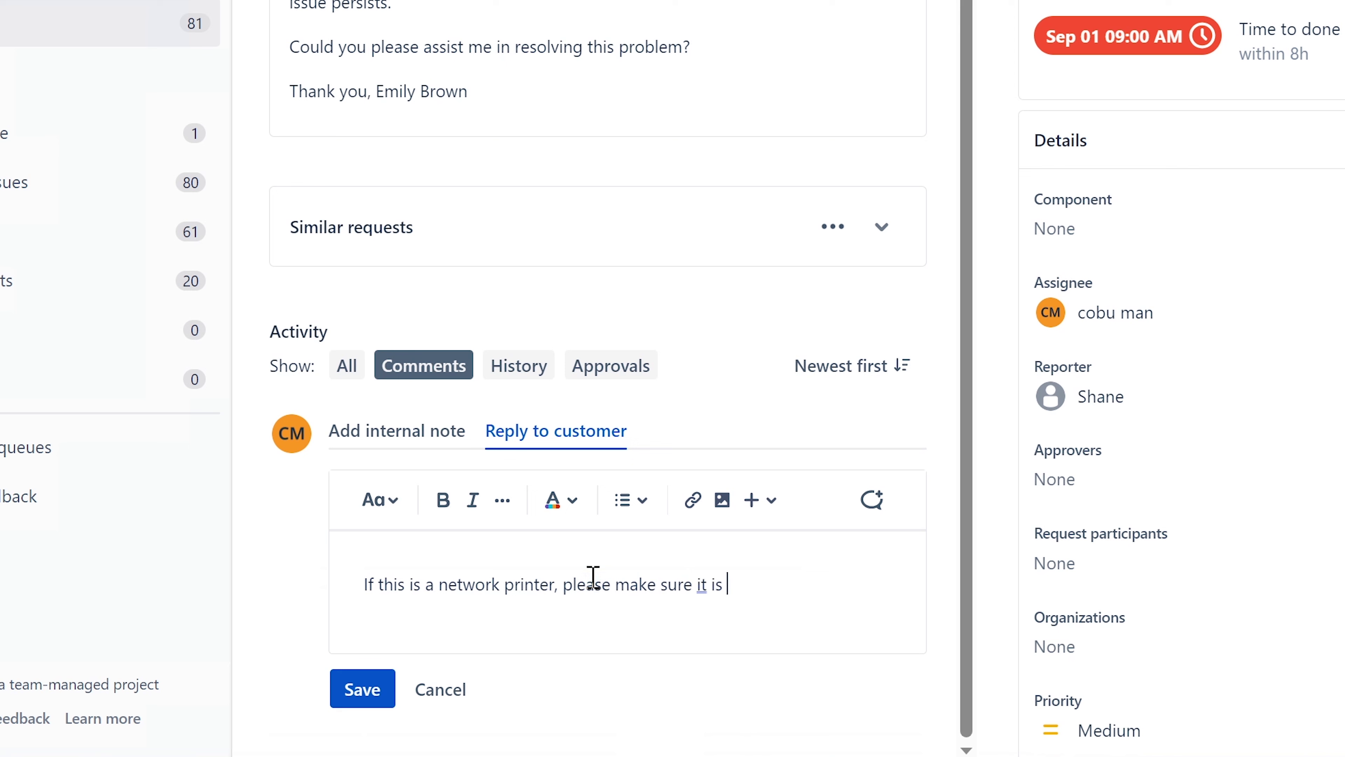
type("configured ")
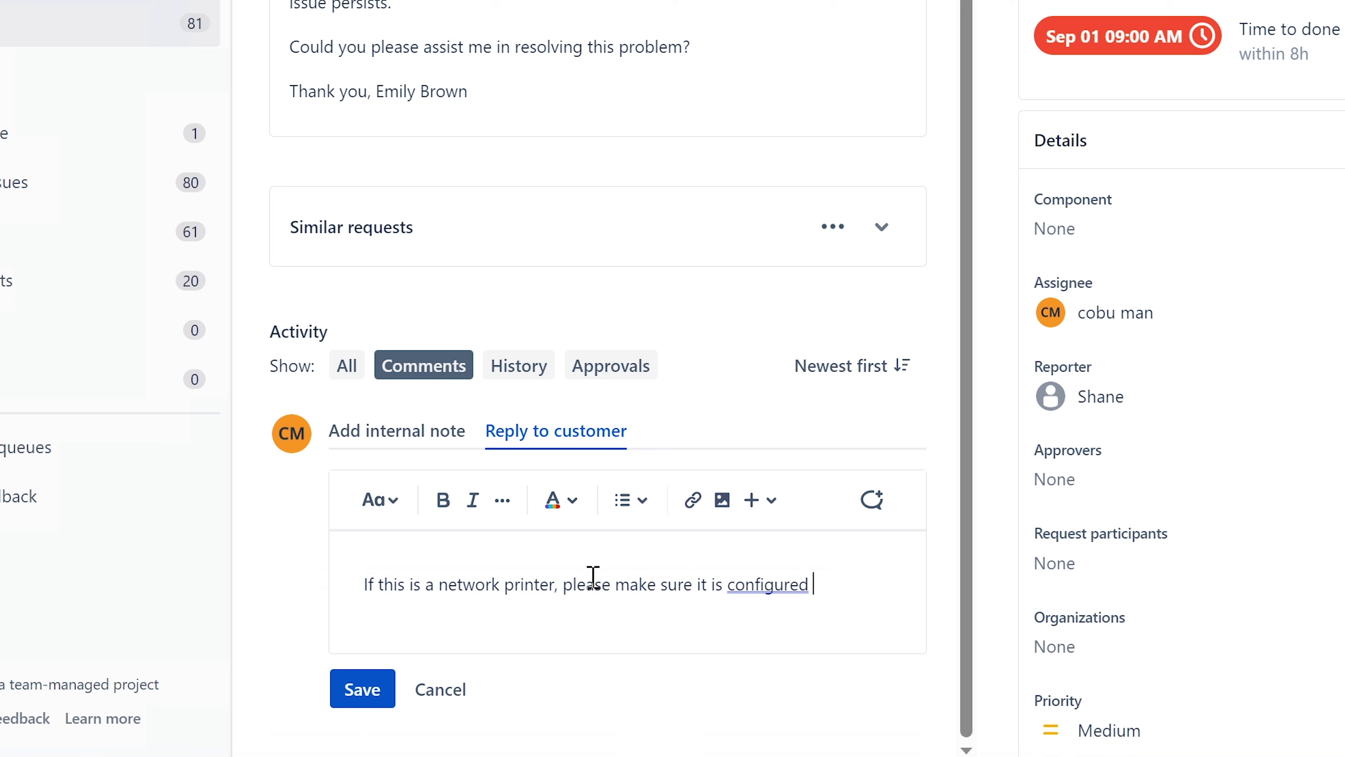
type("correctly. Check")
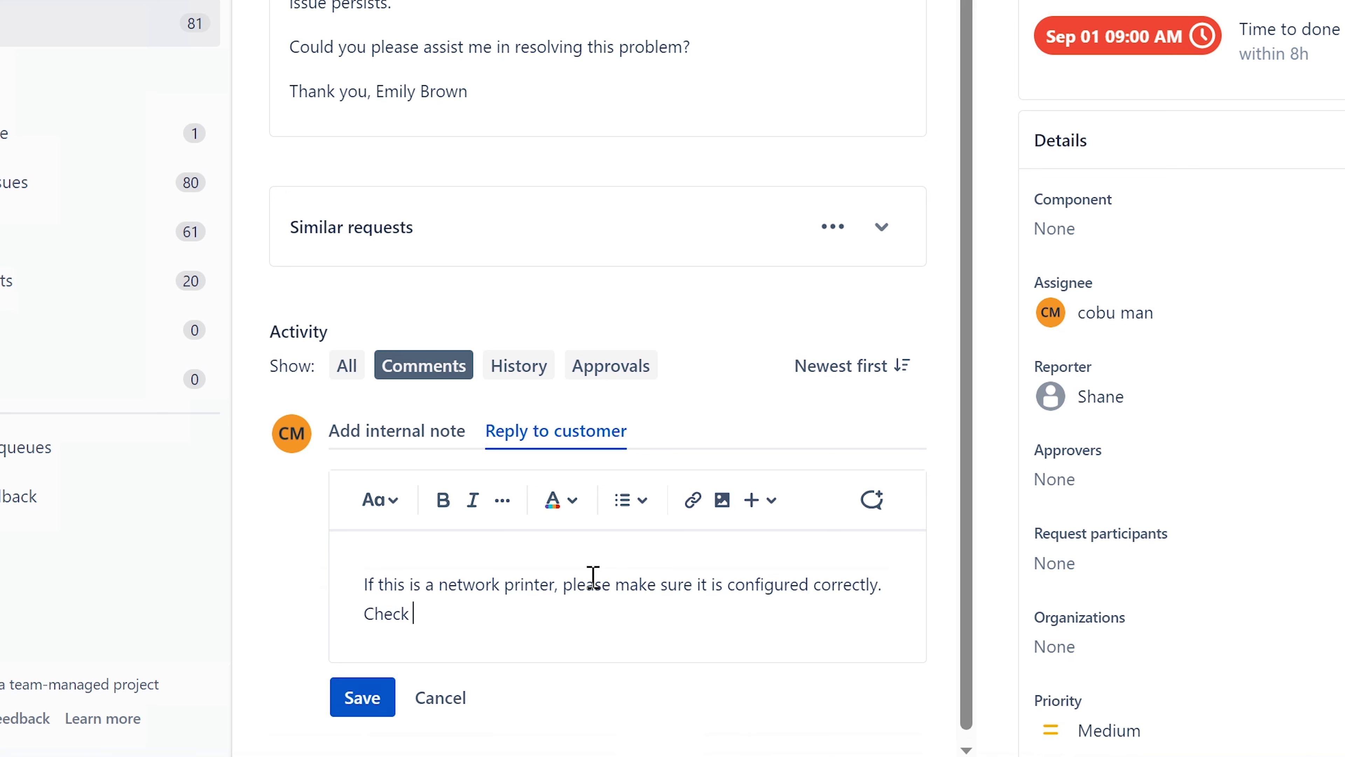
type(" DNS, DHCP")
type("and Printer")
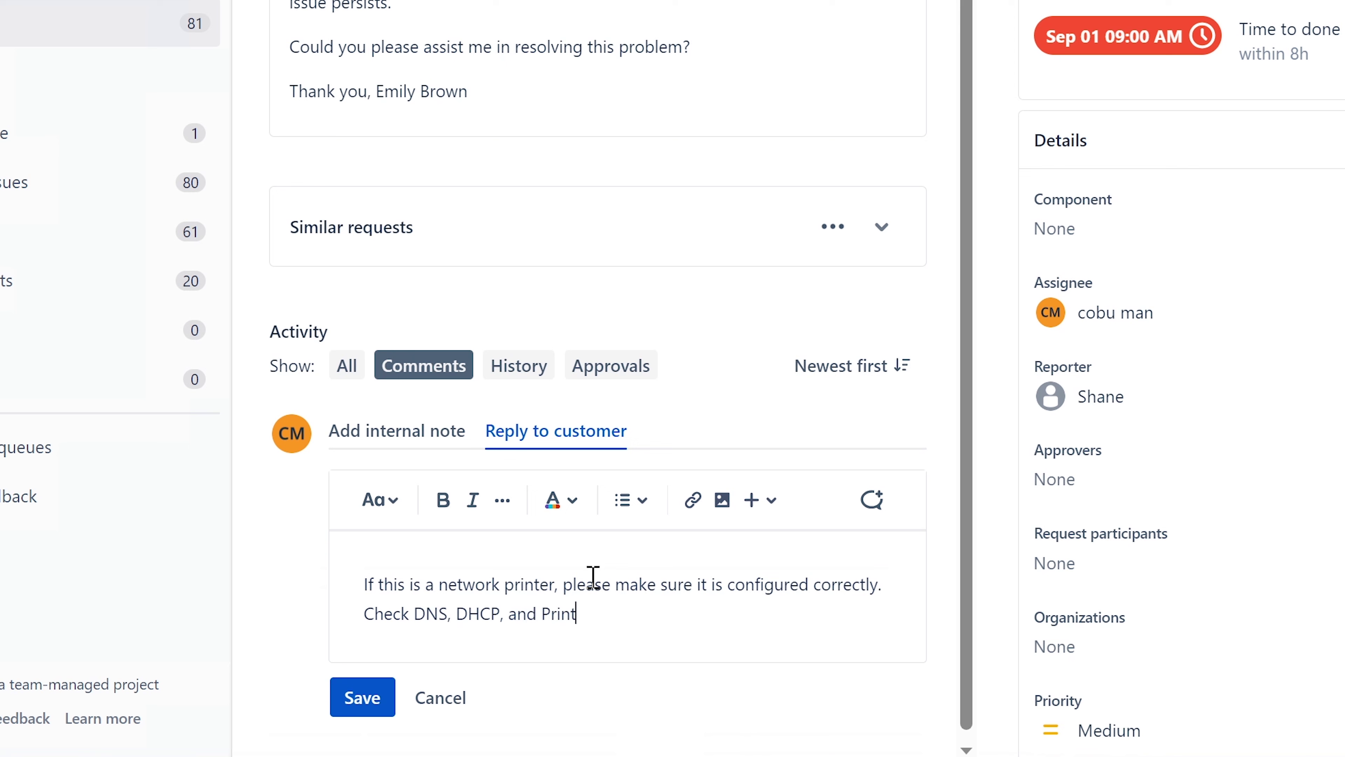
key("BackSpace")
key("BackSpace")
type("Server settings")
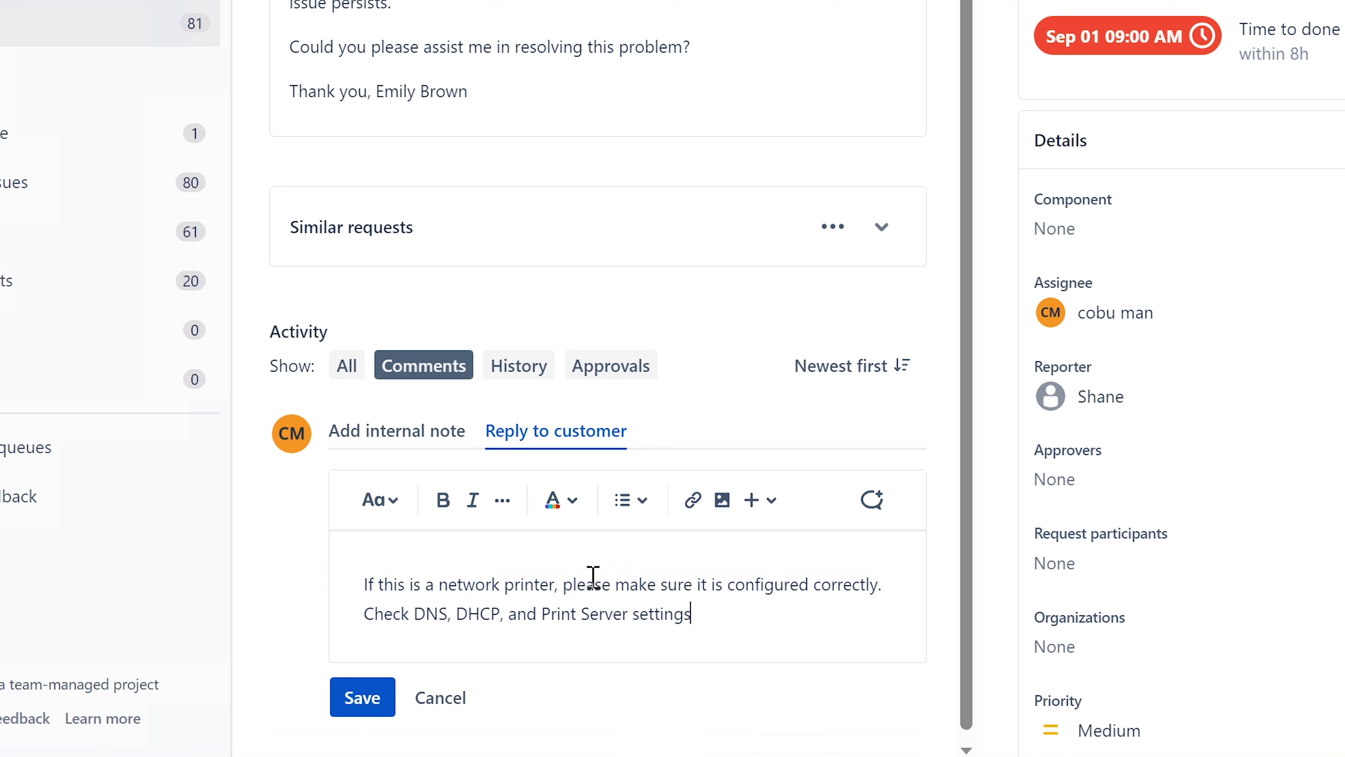
type(". Oter")
key("BackSpace")
type("herwise")
key("Tab")
type(", if yo")
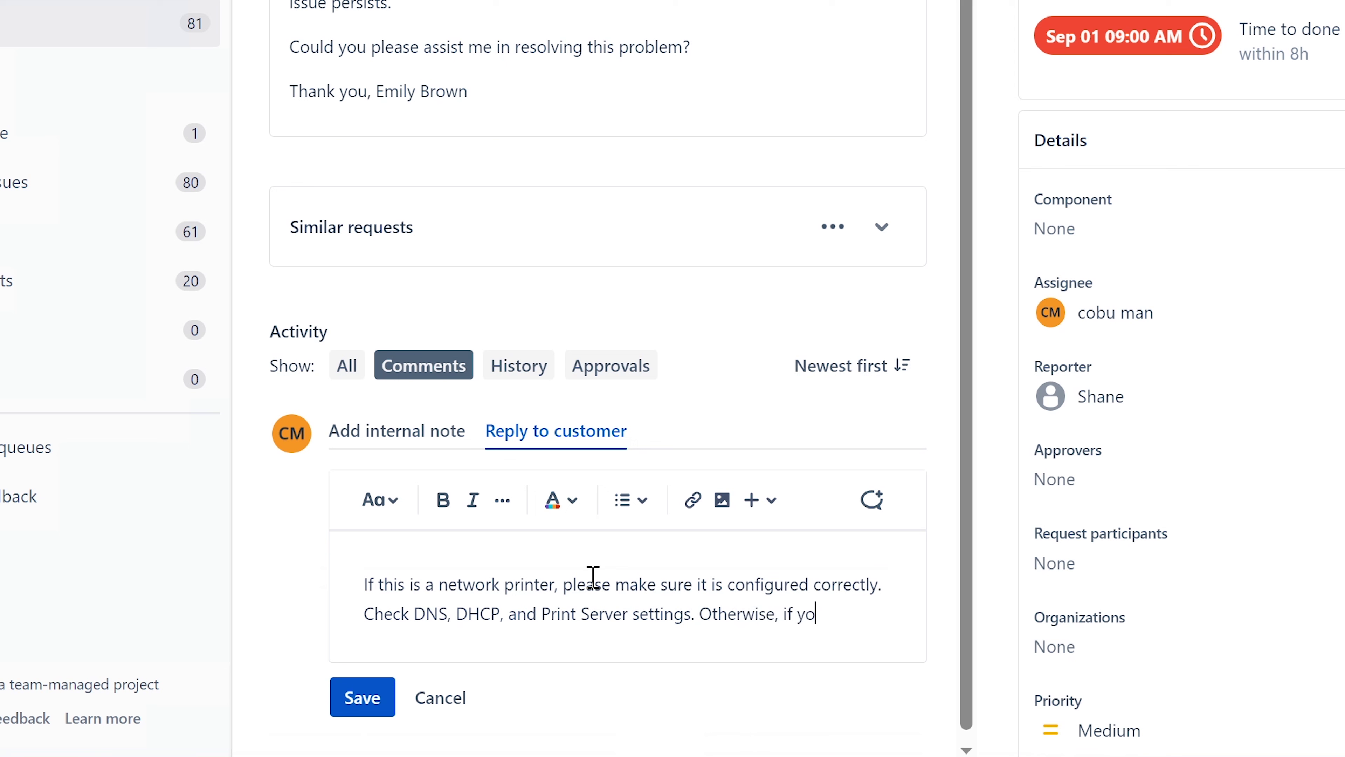
key("BackSpace")
key("BackSpace")
type("there is an error on the ")
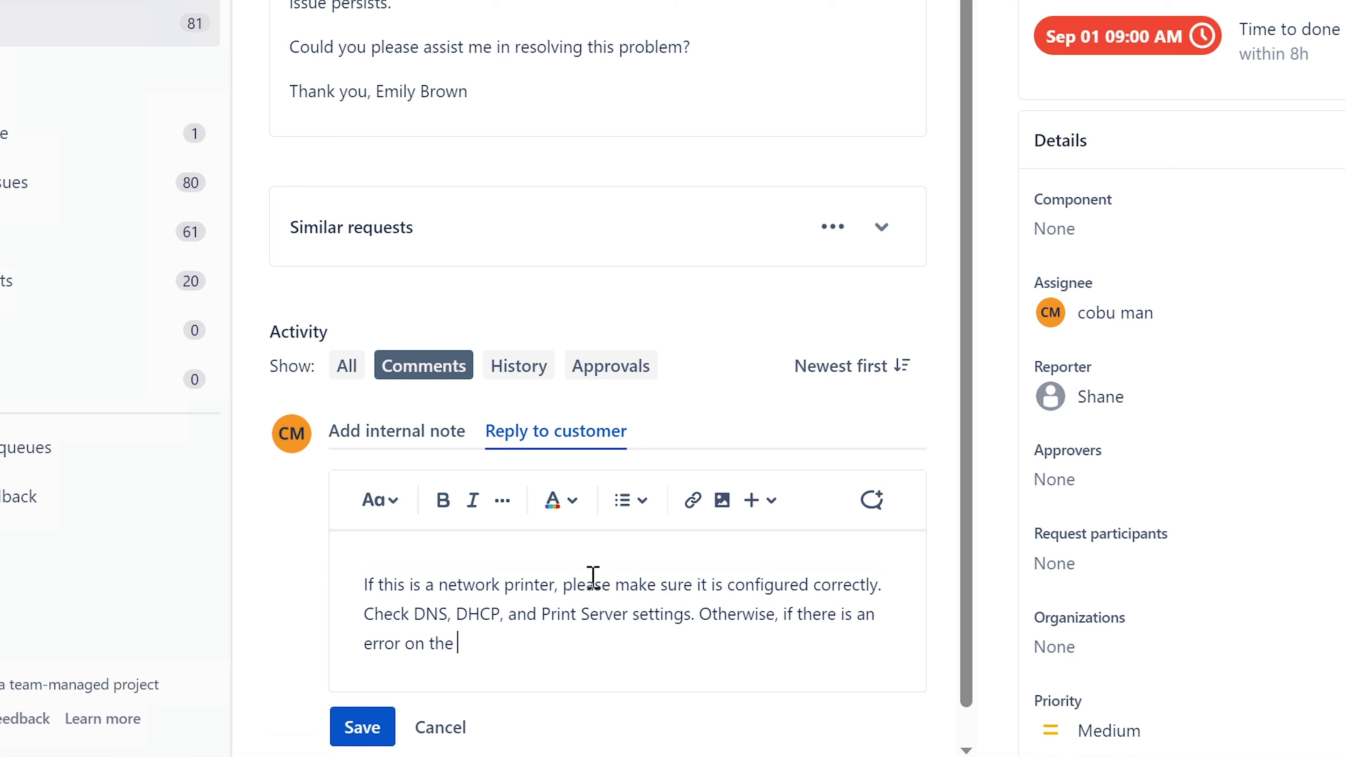
type("printer itsefl.")
key("BackSpace")
key("BackSpace")
key("BackSpace")
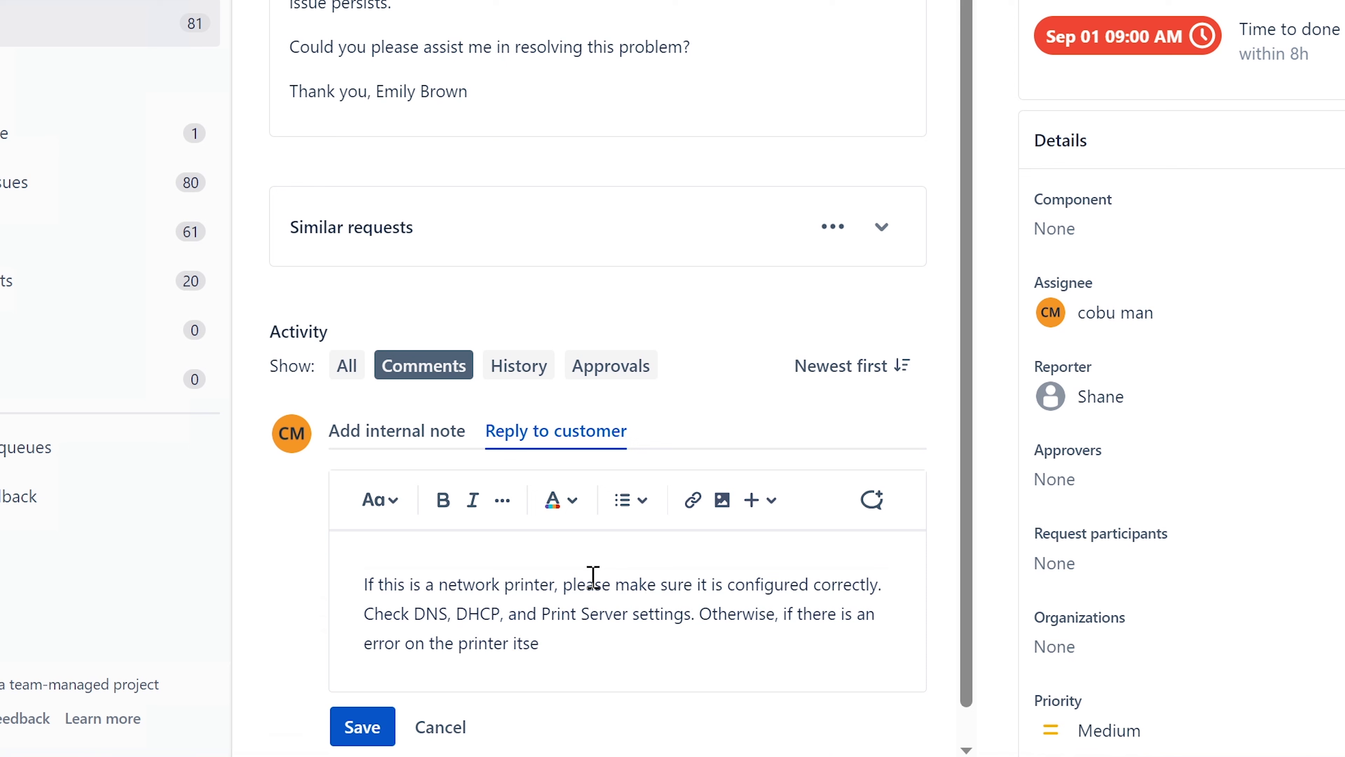
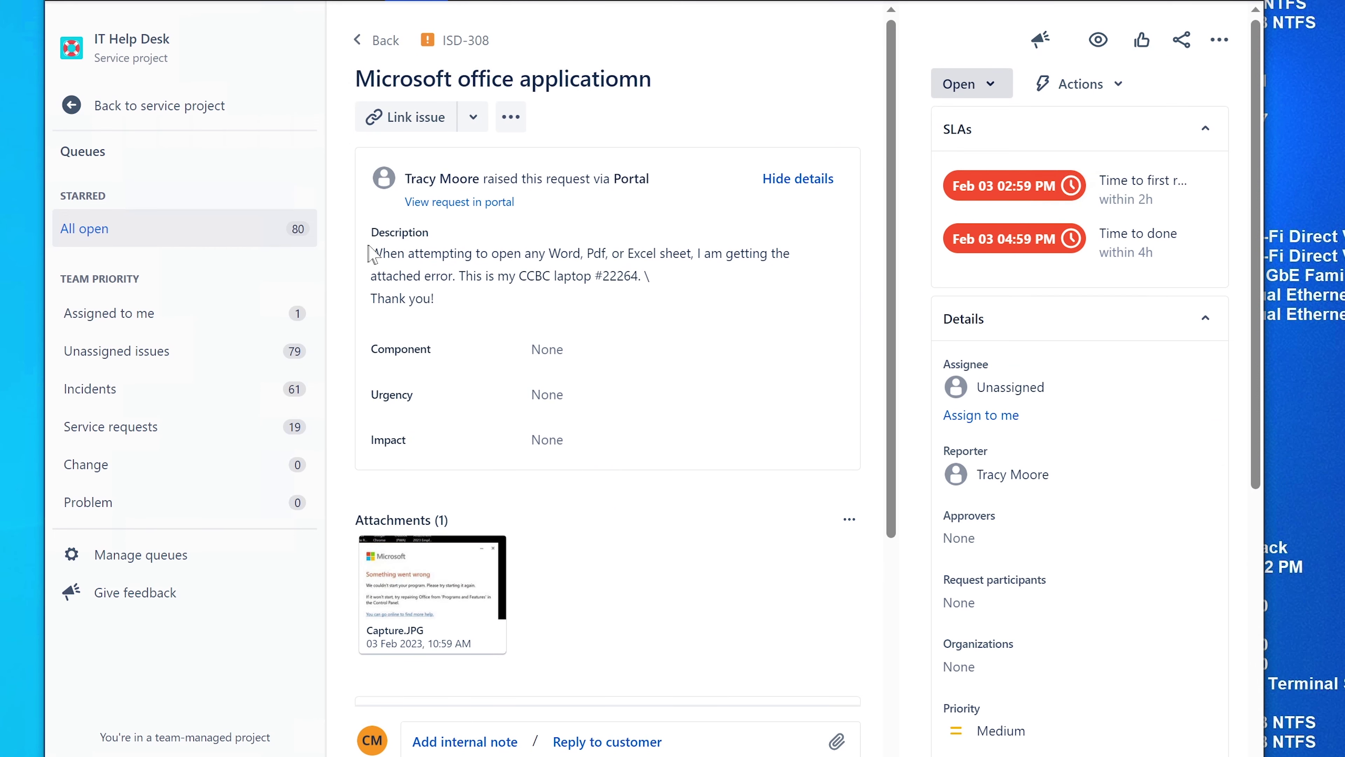
Assign ISD-308 to yourself and view its Capture.JPG error screenshot full-size.
left_click_drag(371, 253, 580, 252)
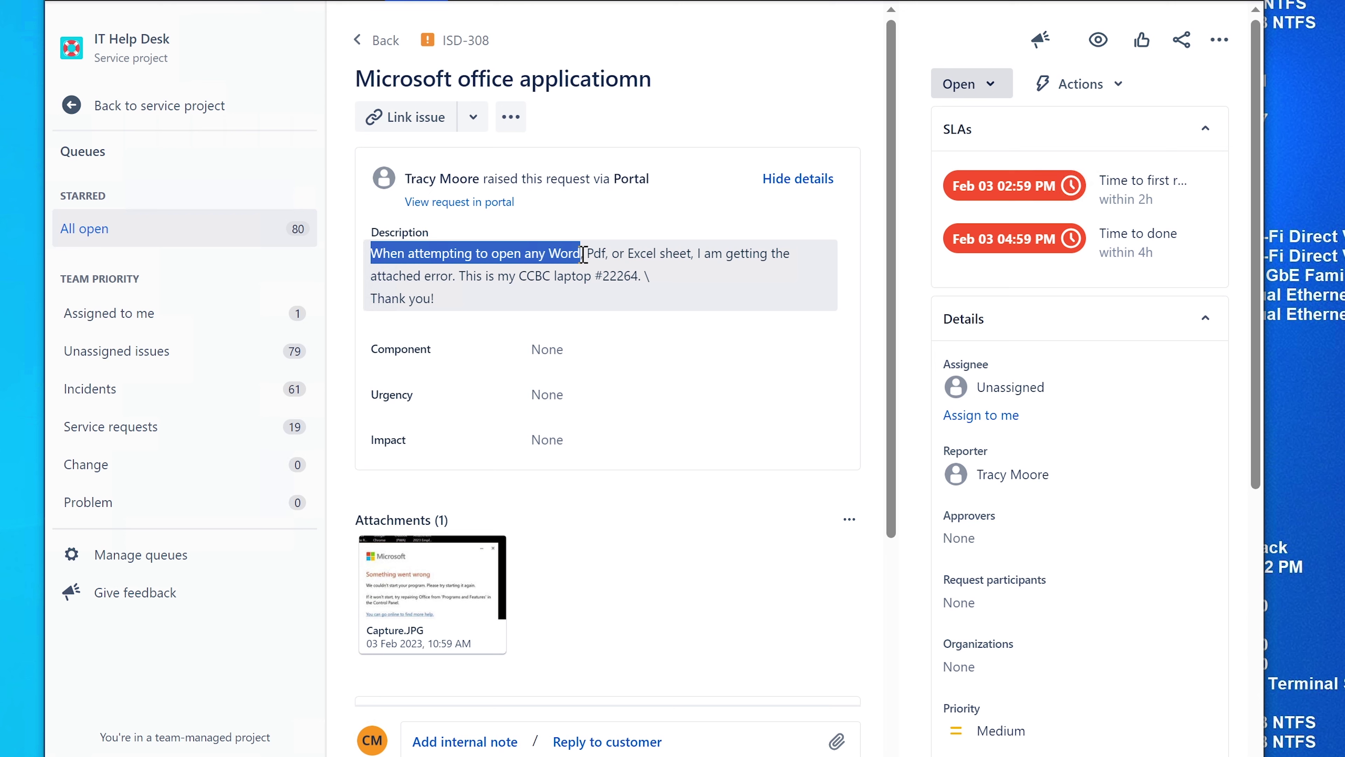
left_click(998, 423)
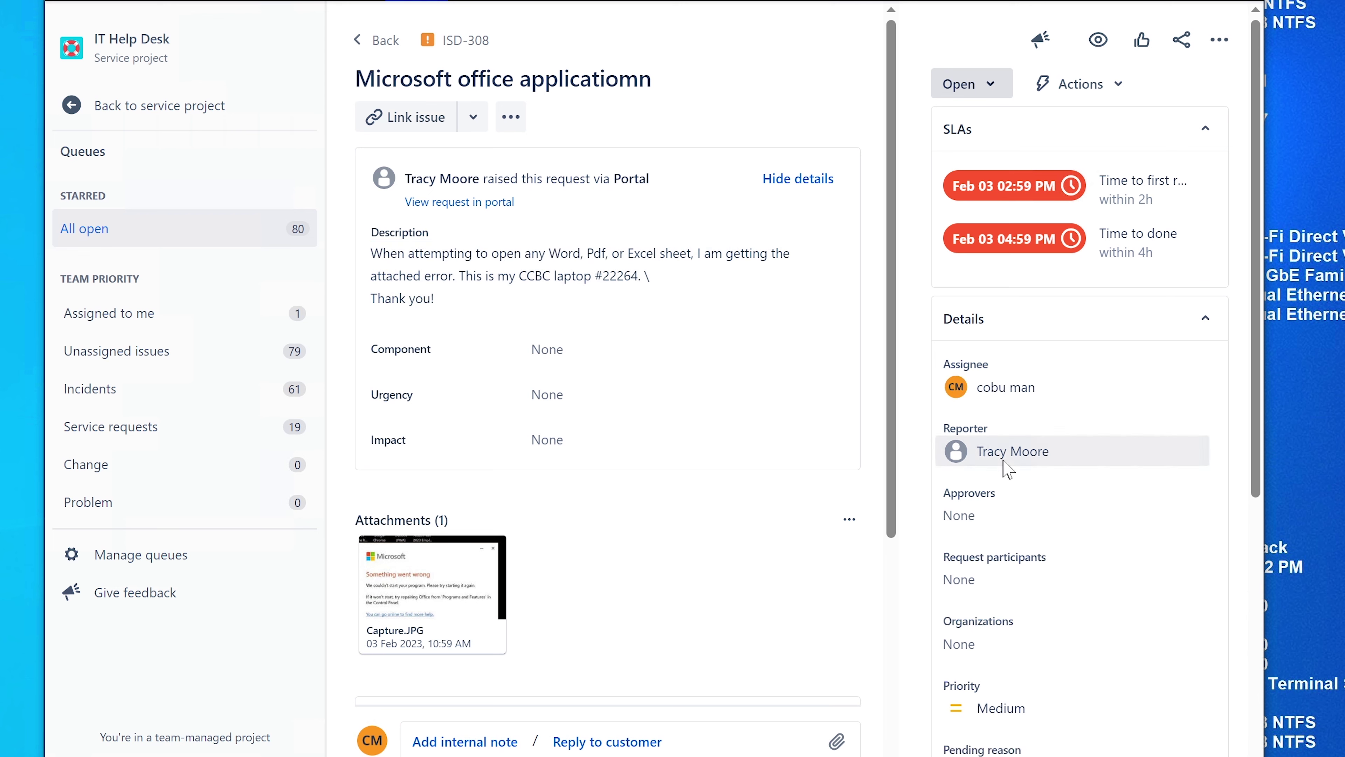
left_click(633, 253)
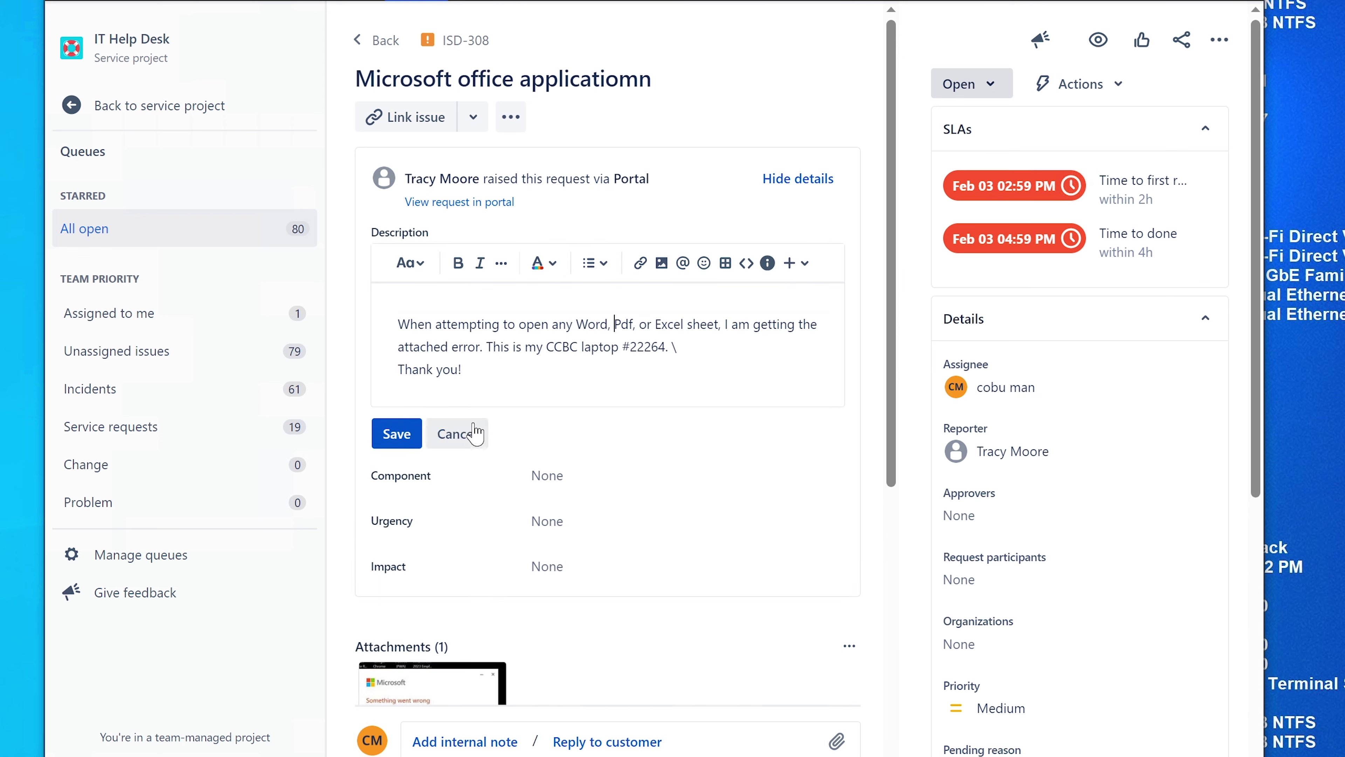
left_click(465, 437)
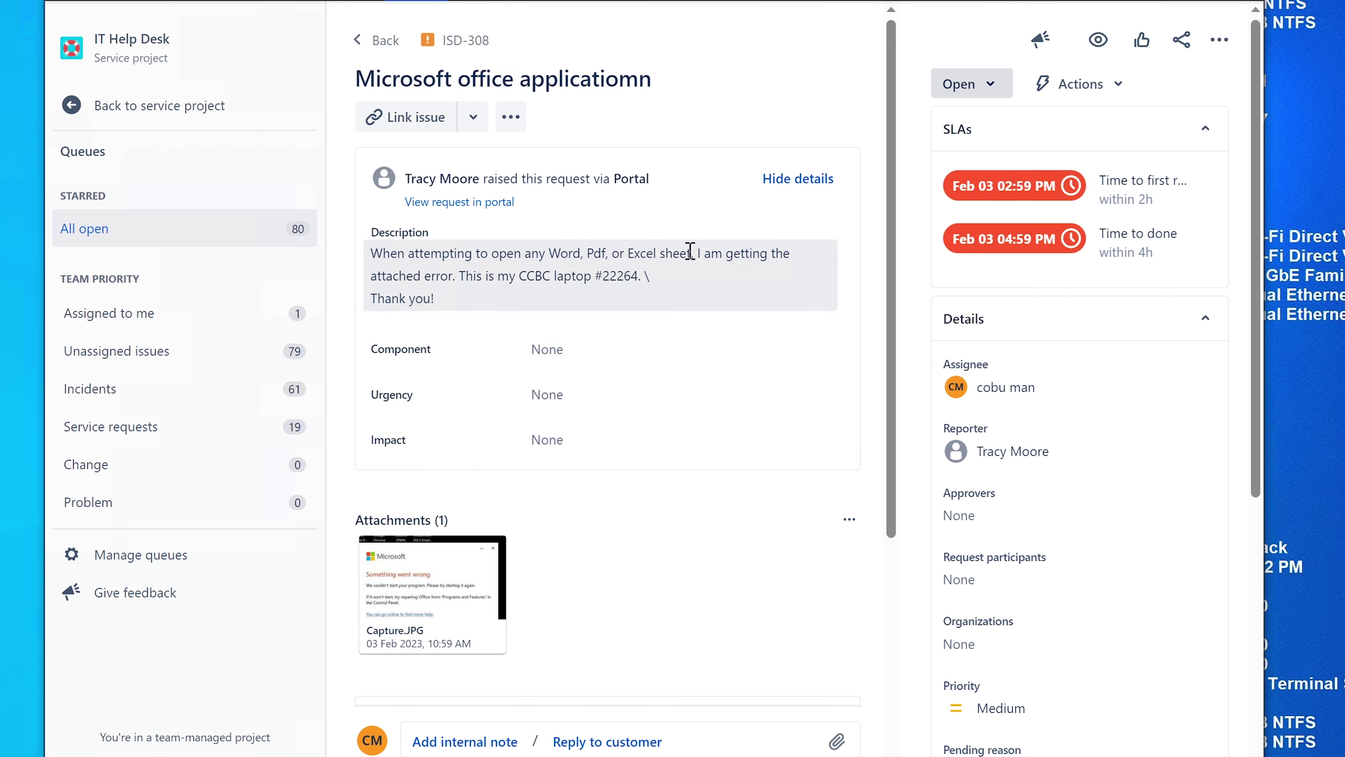
left_click_drag(696, 249, 442, 302)
left_click(426, 580)
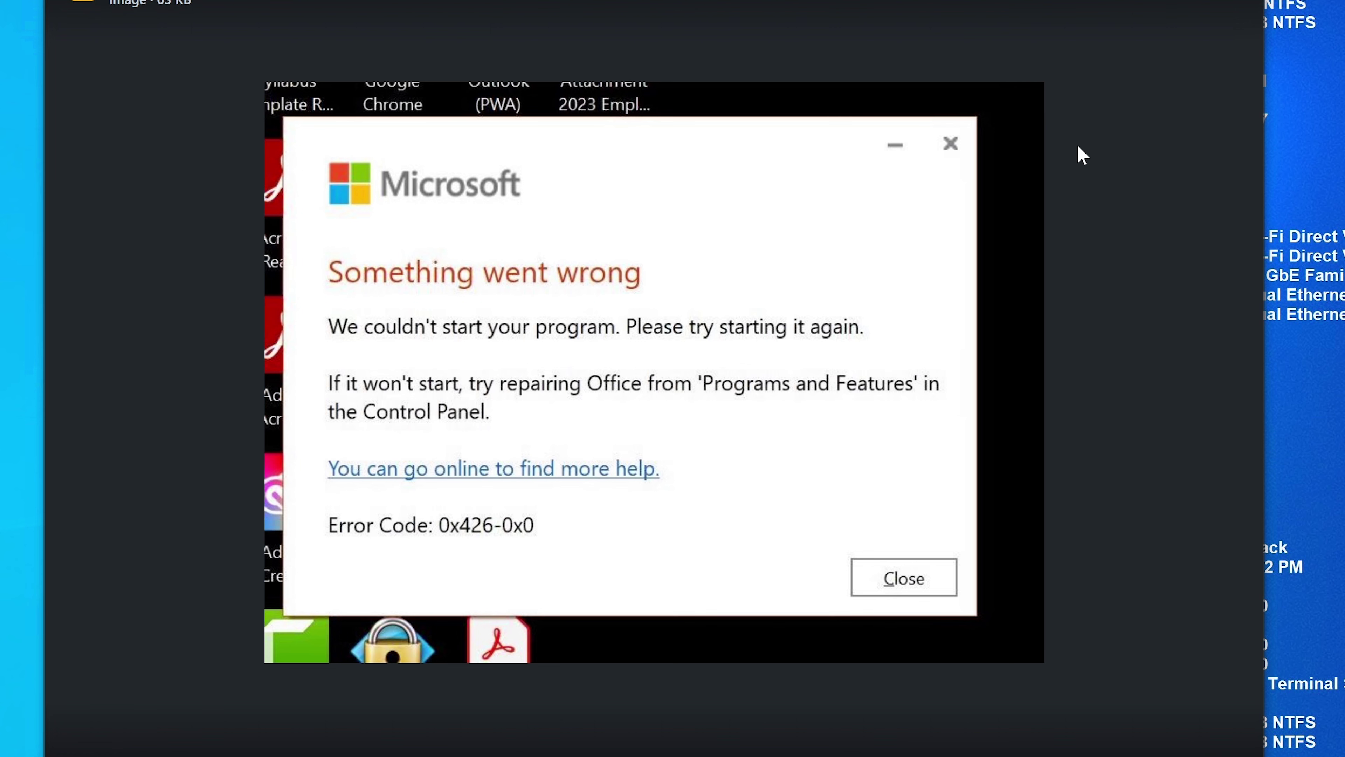
Close the Capture.JPG viewer, reopen it, then close it again to return to ISD-308.
left_click(1192, 17)
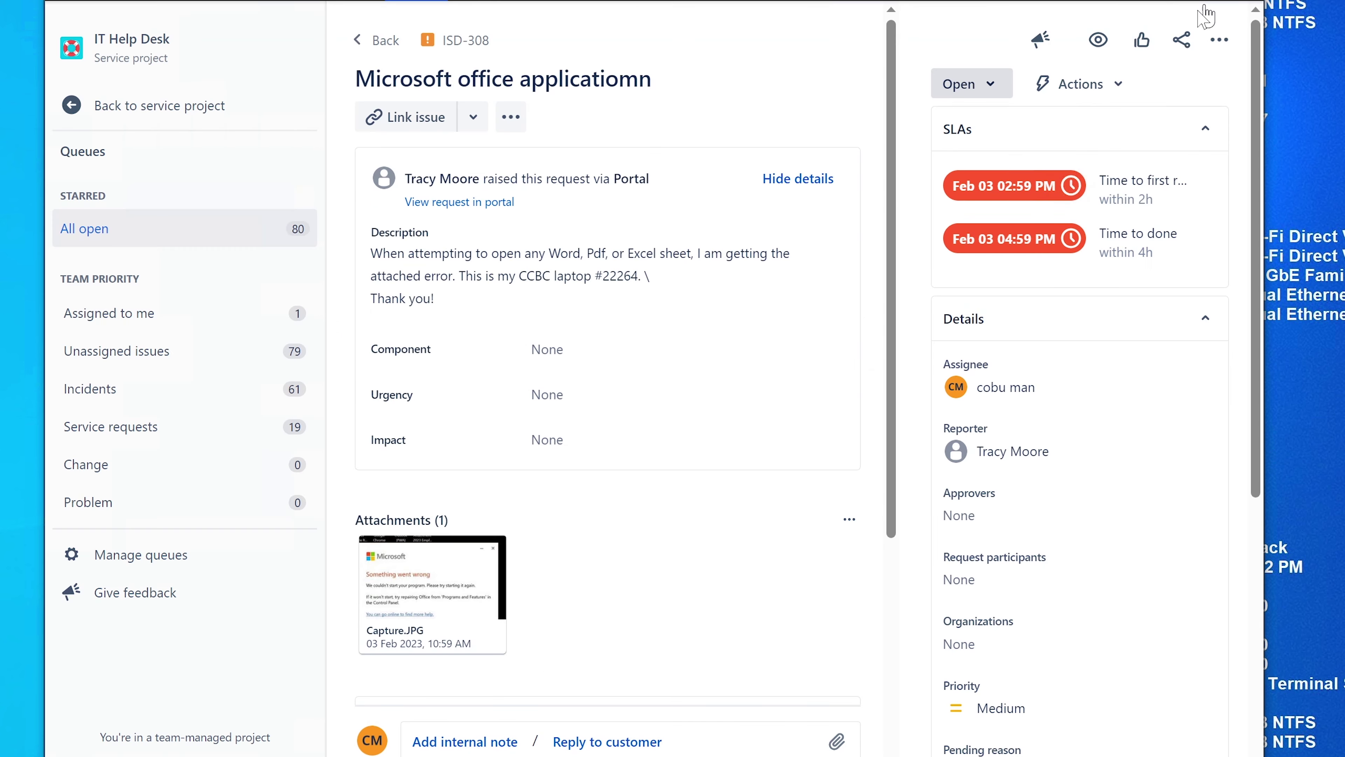
left_click(397, 577)
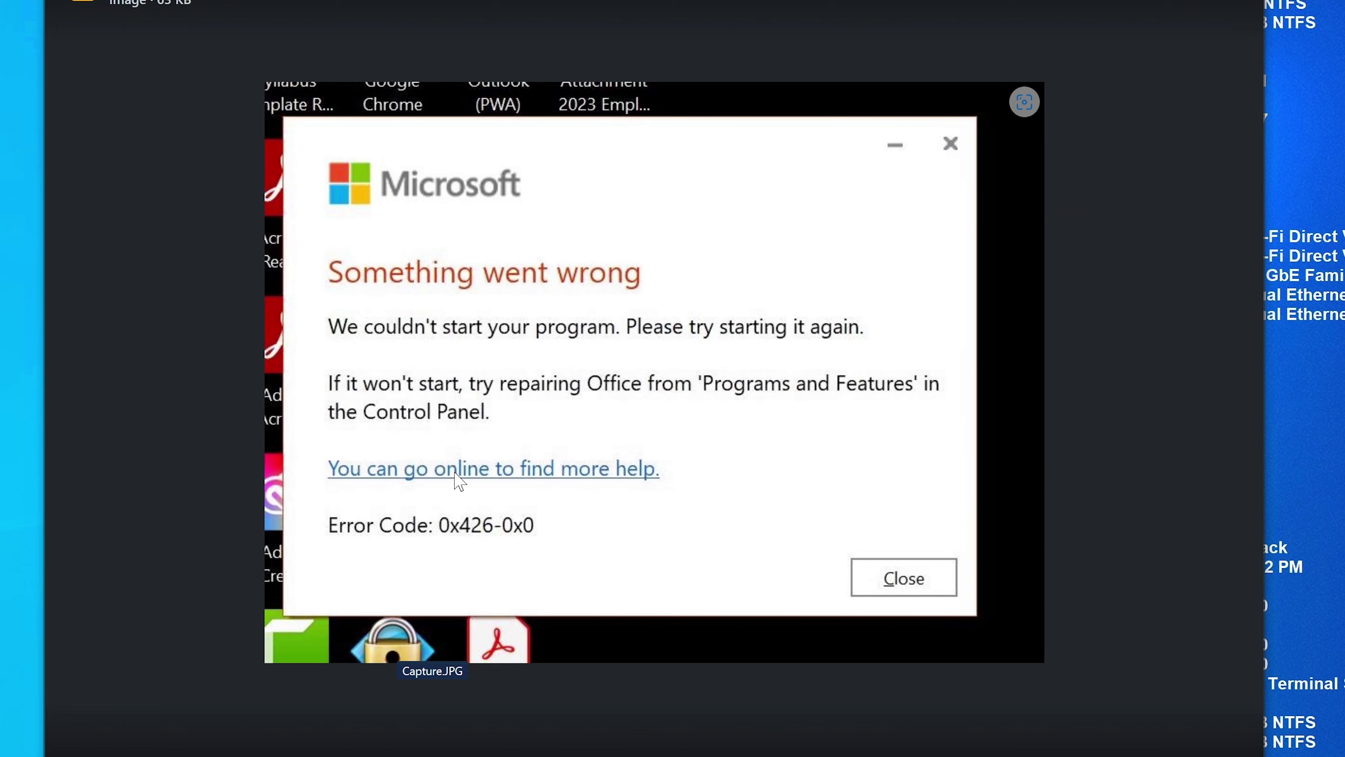
left_click(1228, 7)
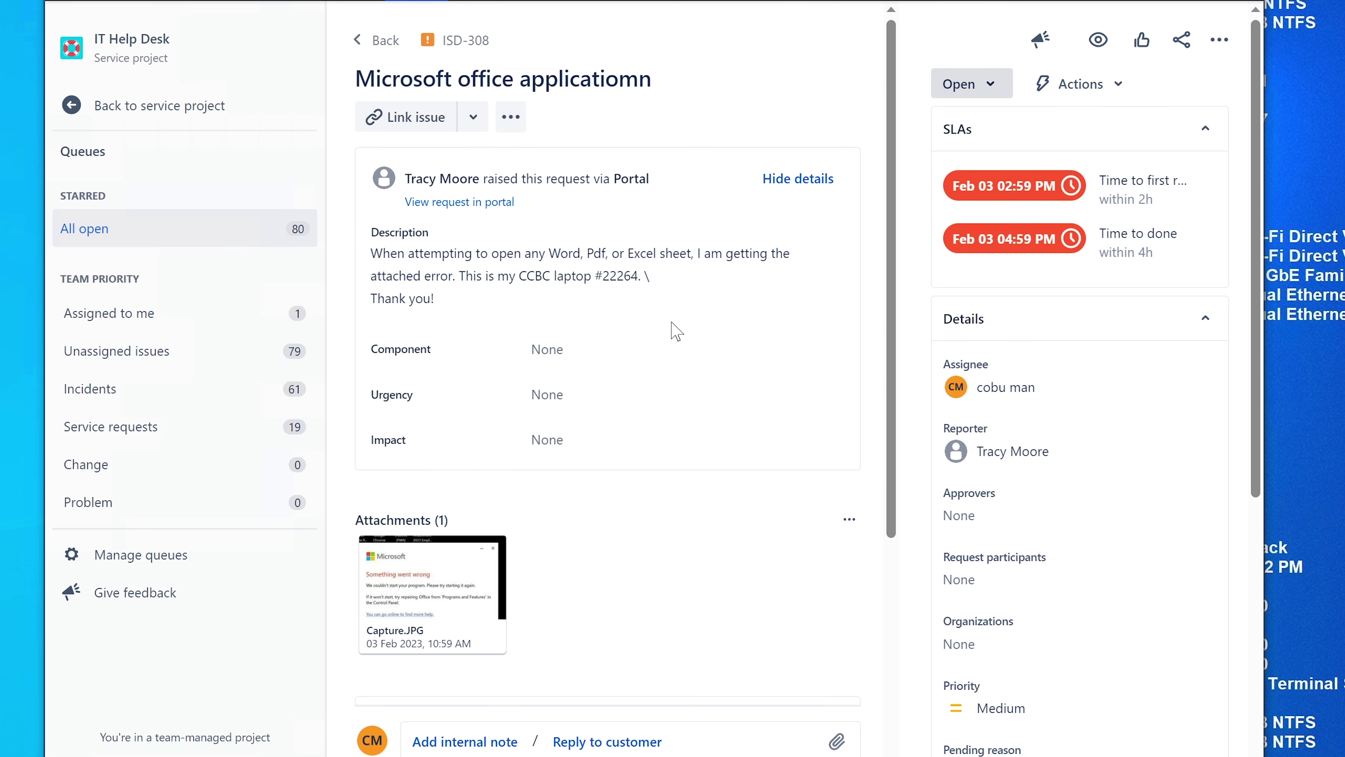
Repair Microsoft 365 (Office) from the advanced options in Add or remove programs.
left_click(57, 751)
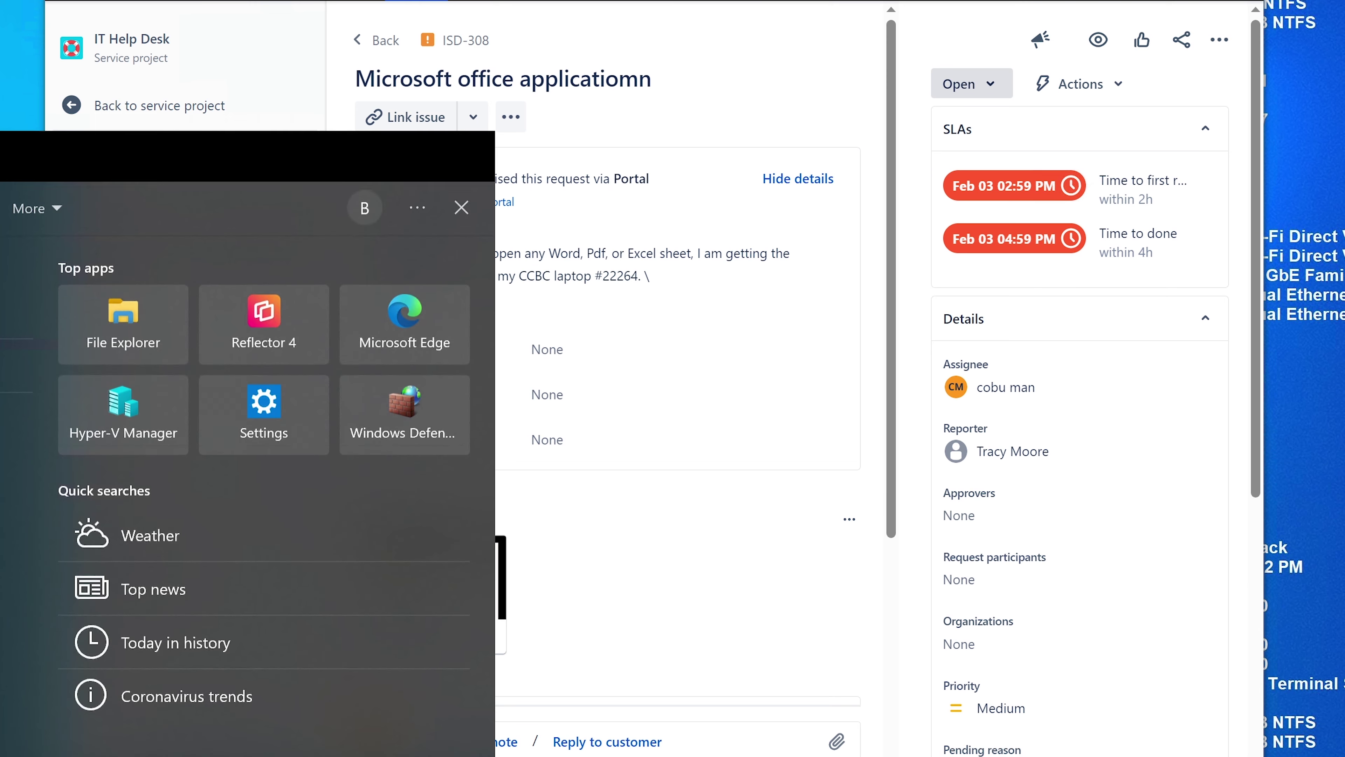
type("add")
key("Return")
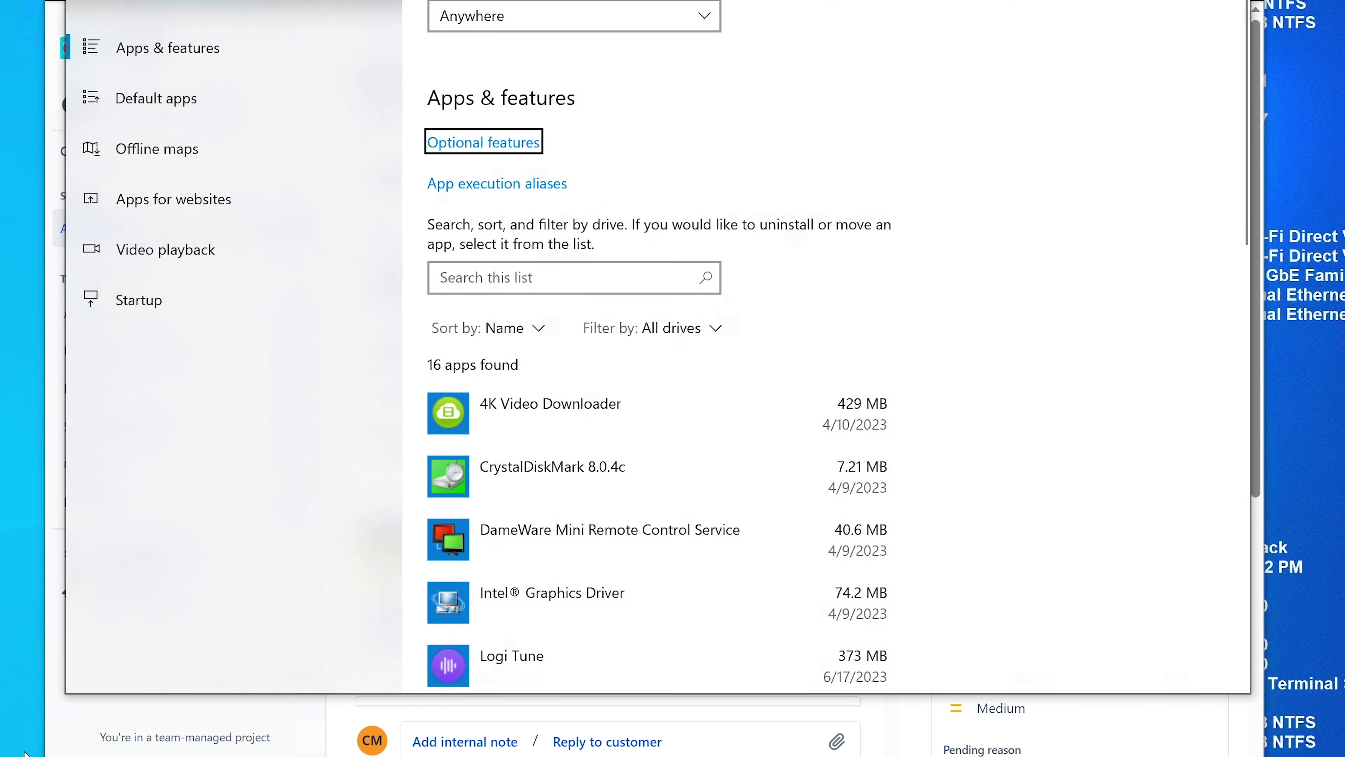
left_click(593, 292)
type("office")
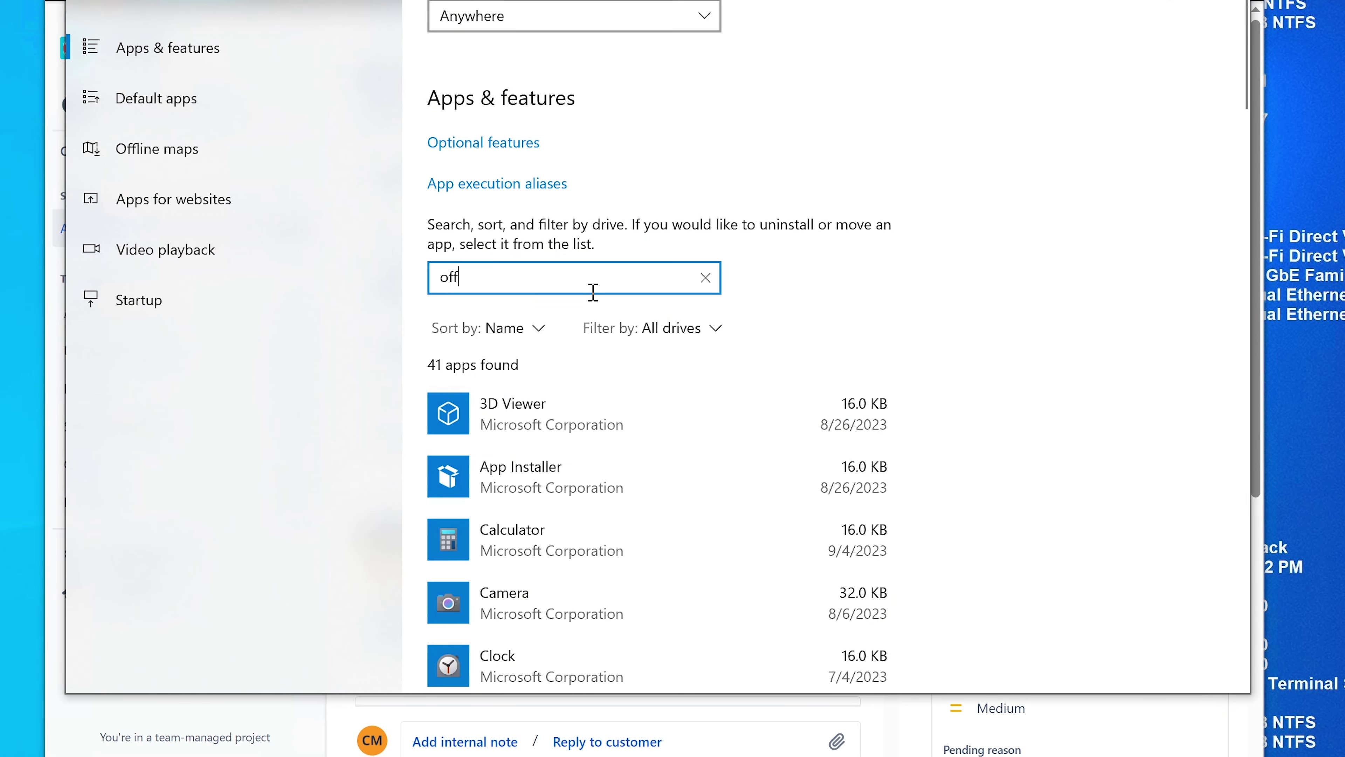
left_click(563, 418)
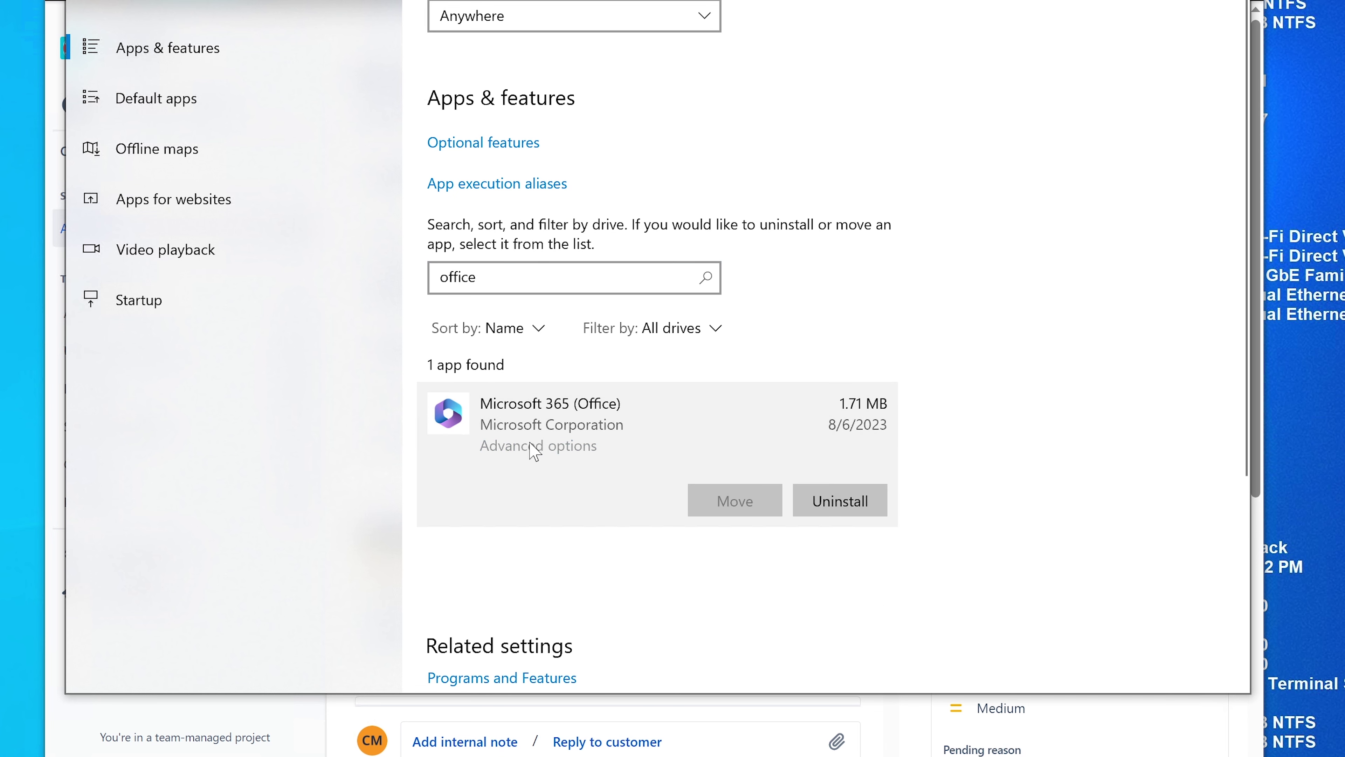
left_click(531, 452)
scroll(529, 449, "down", 10)
scroll(527, 449, "up", 6)
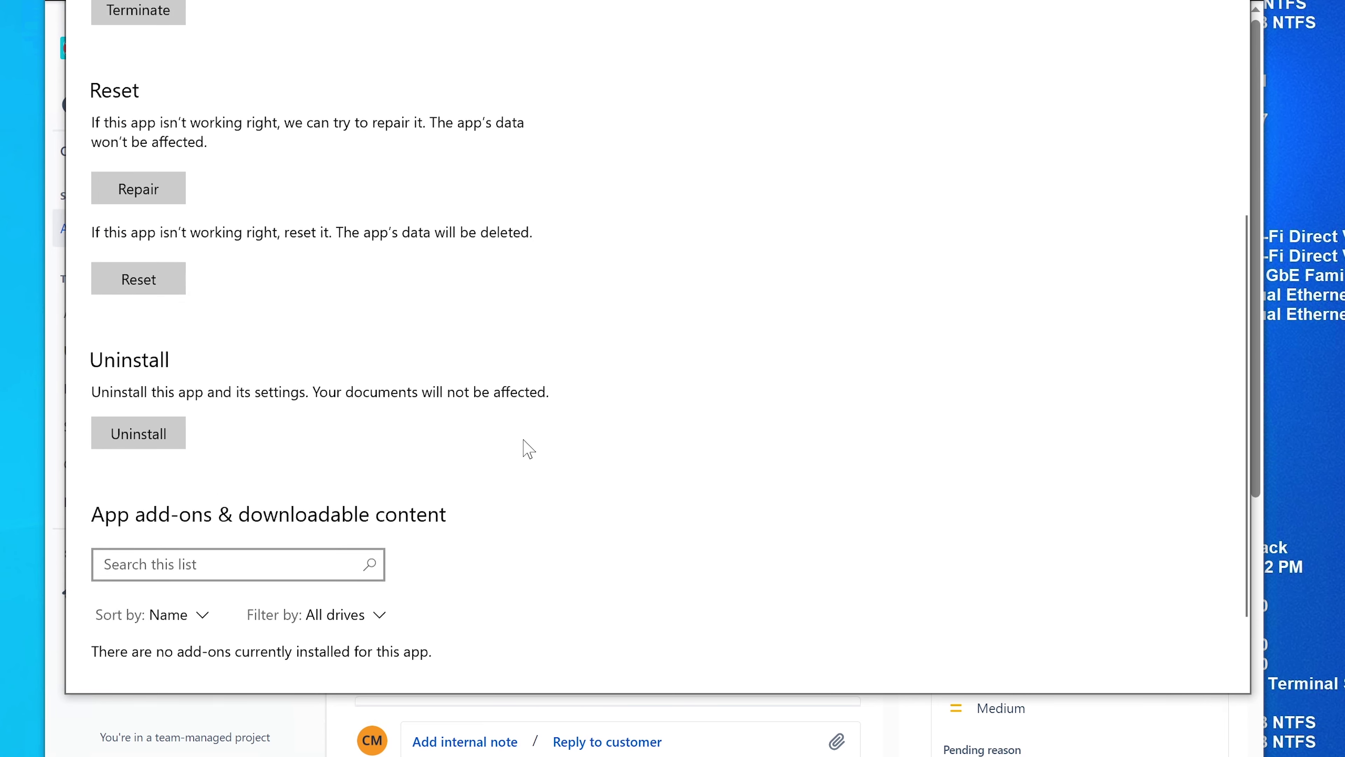
left_click(148, 425)
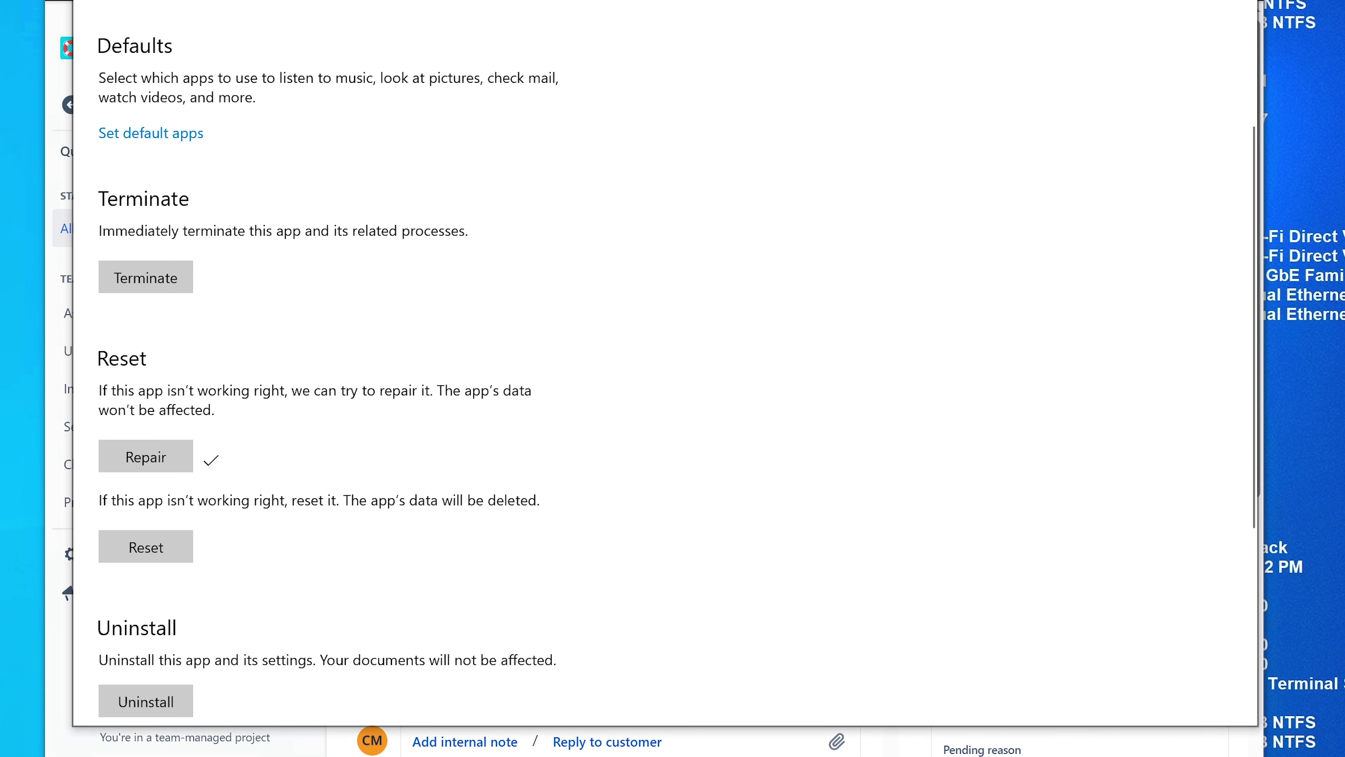
Filter installed apps for 'office' again to recheck Microsoft 365, then return to the ticket.
key("alt+Left")
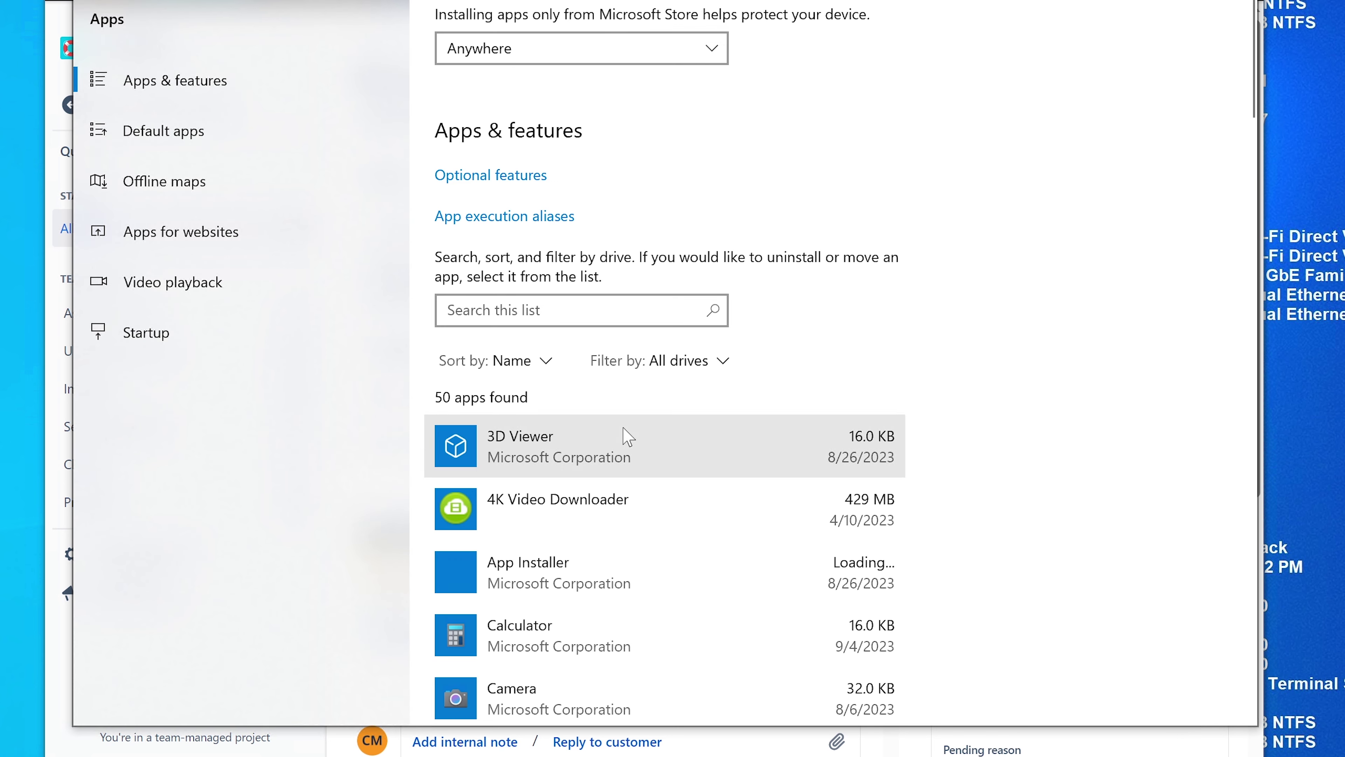
left_click(595, 312)
type("offi")
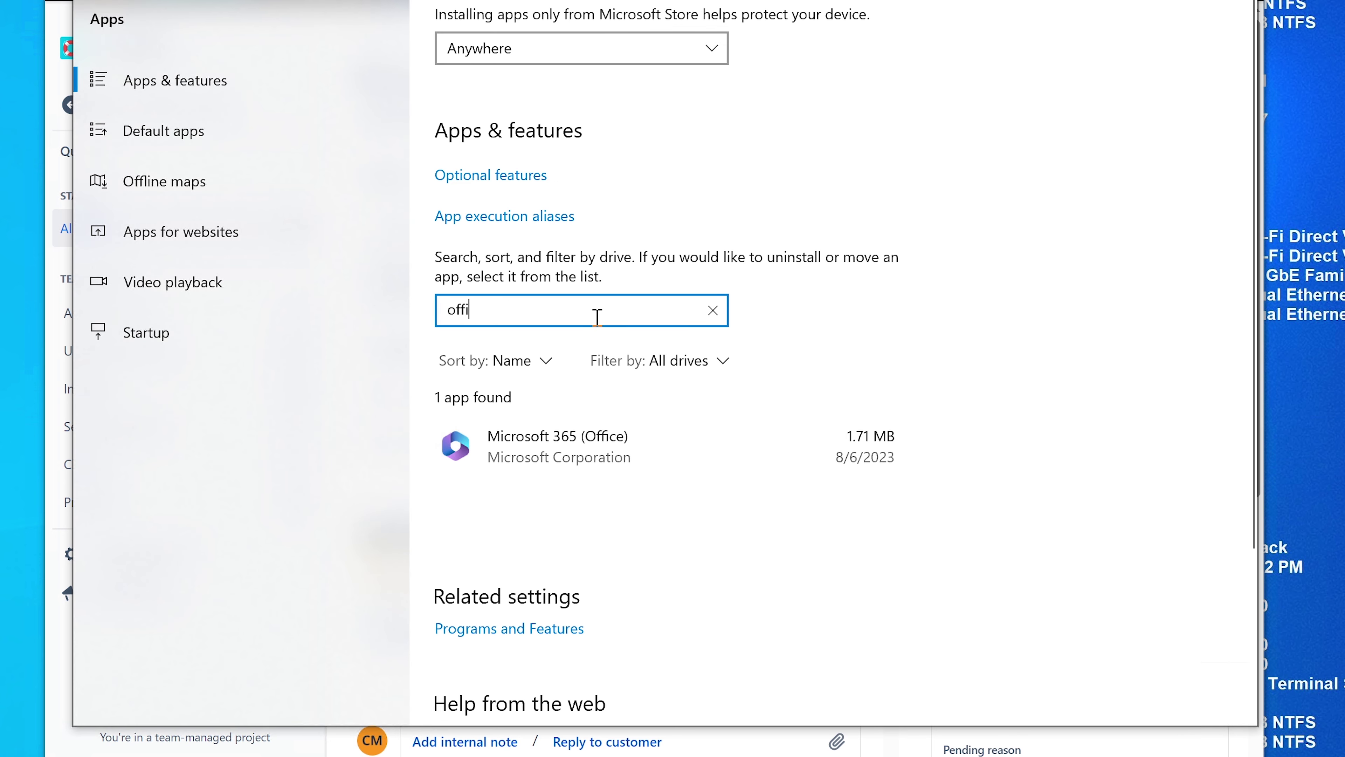
type("ce")
left_click(641, 426)
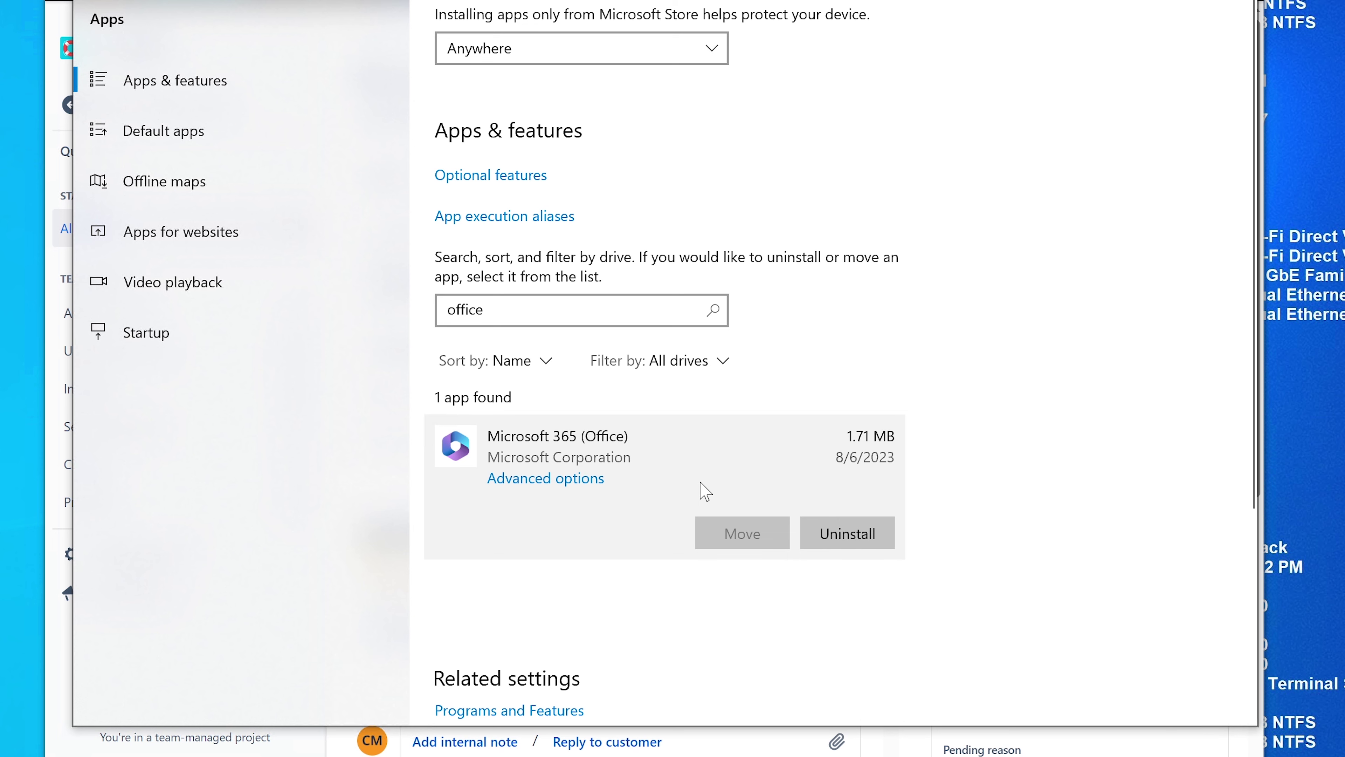
key("alt+Tab")
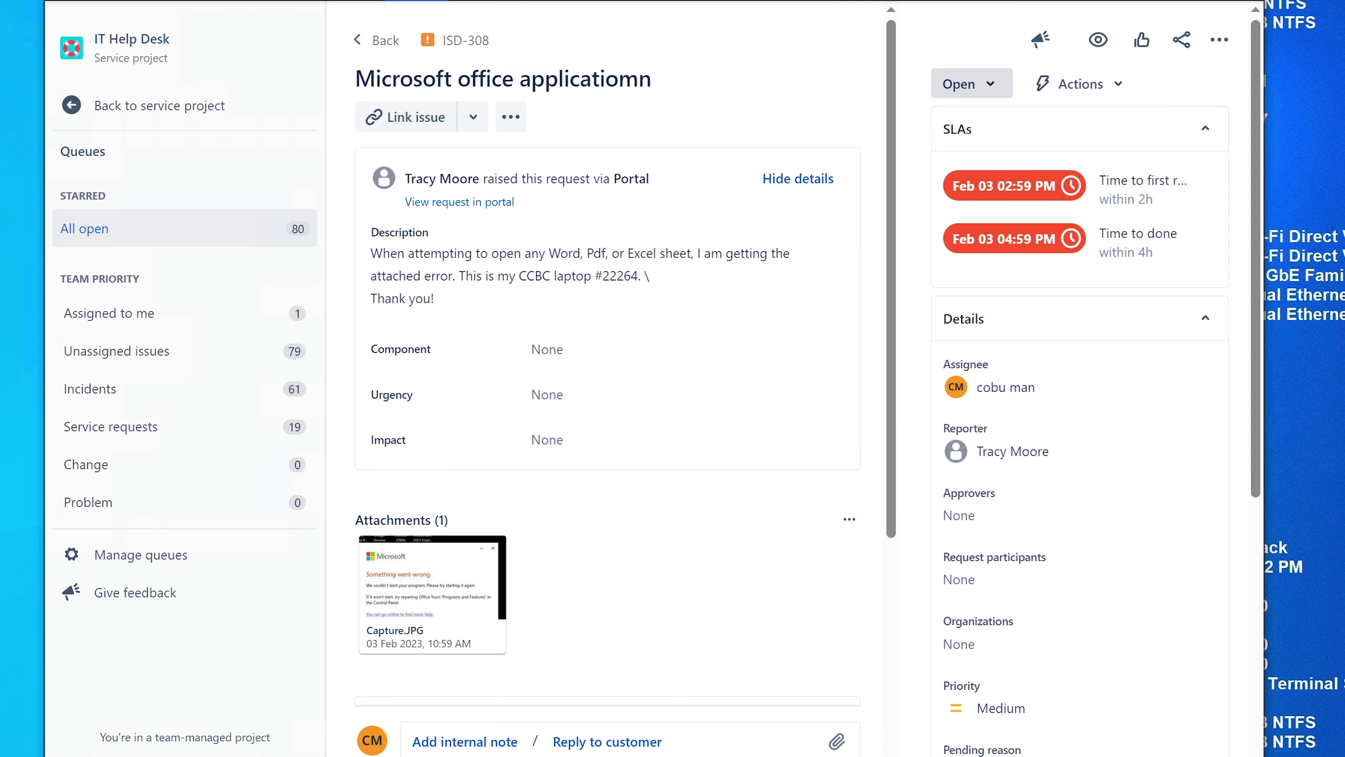
Search Google for 'download office 365' and open Microsoft's download and reinstall Office article.
key("alt+Tab")
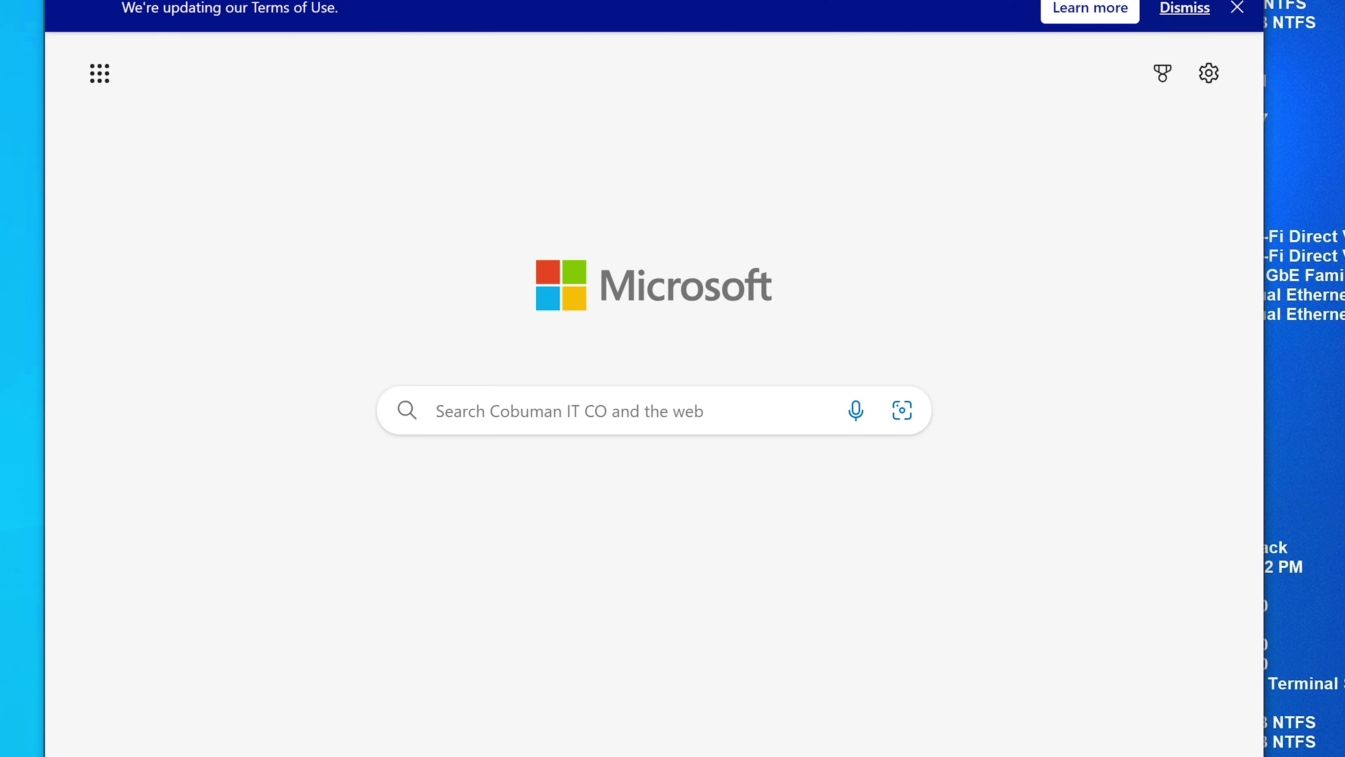
type("g")
key("Return")
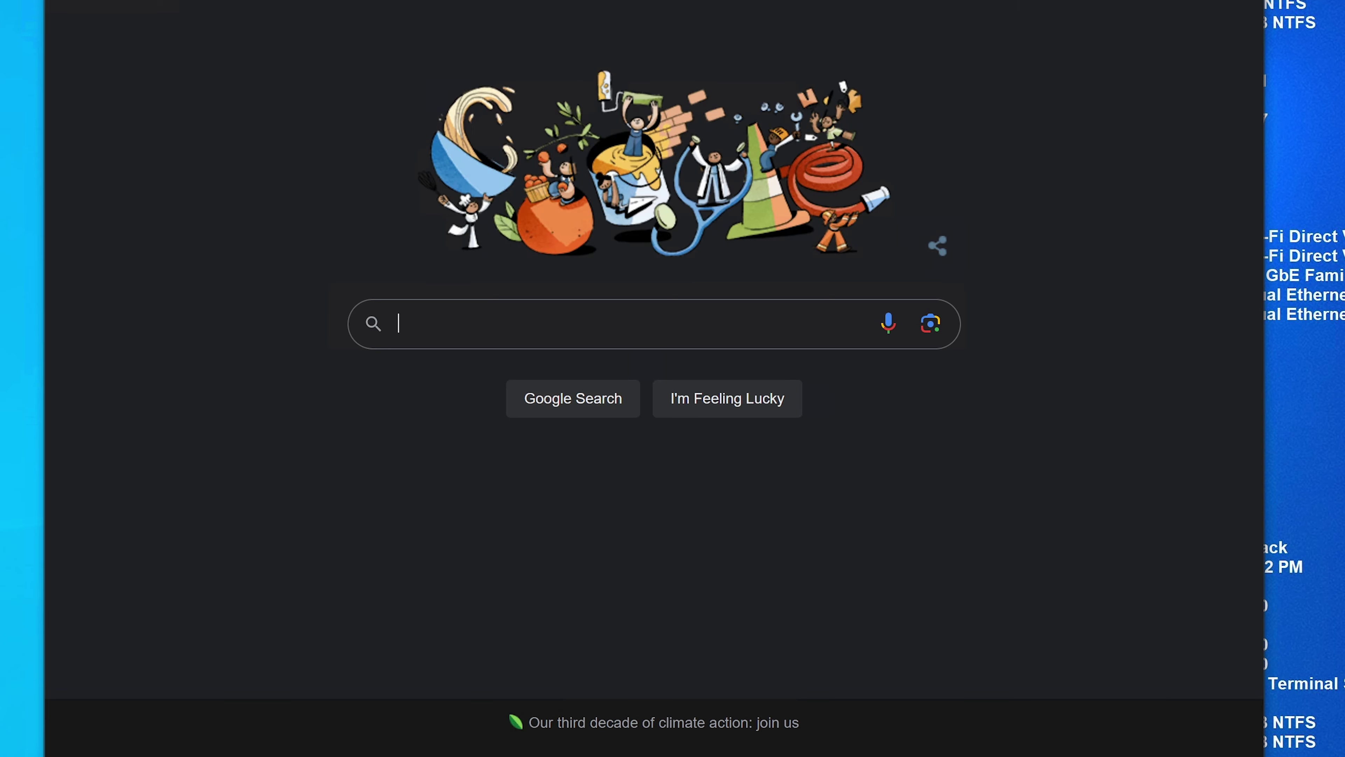
type("downloa")
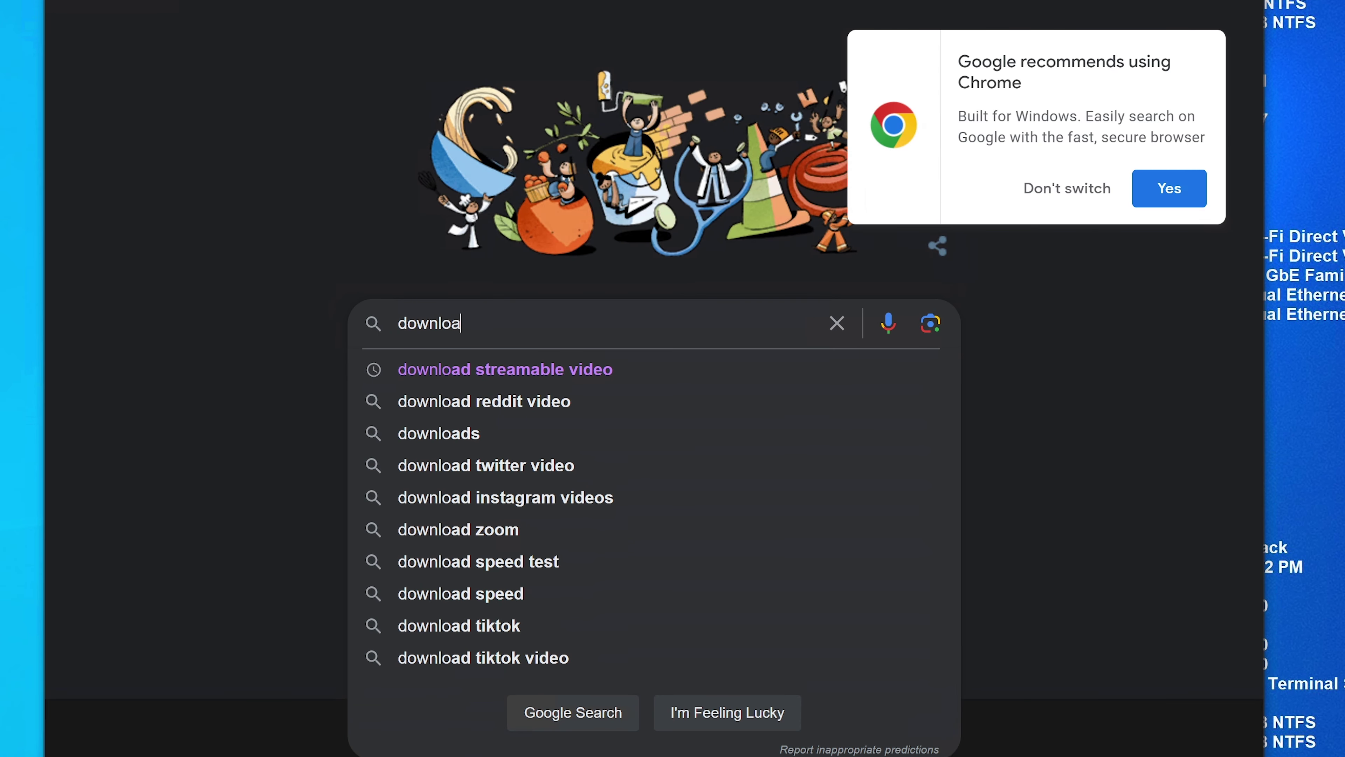
type("d office 365")
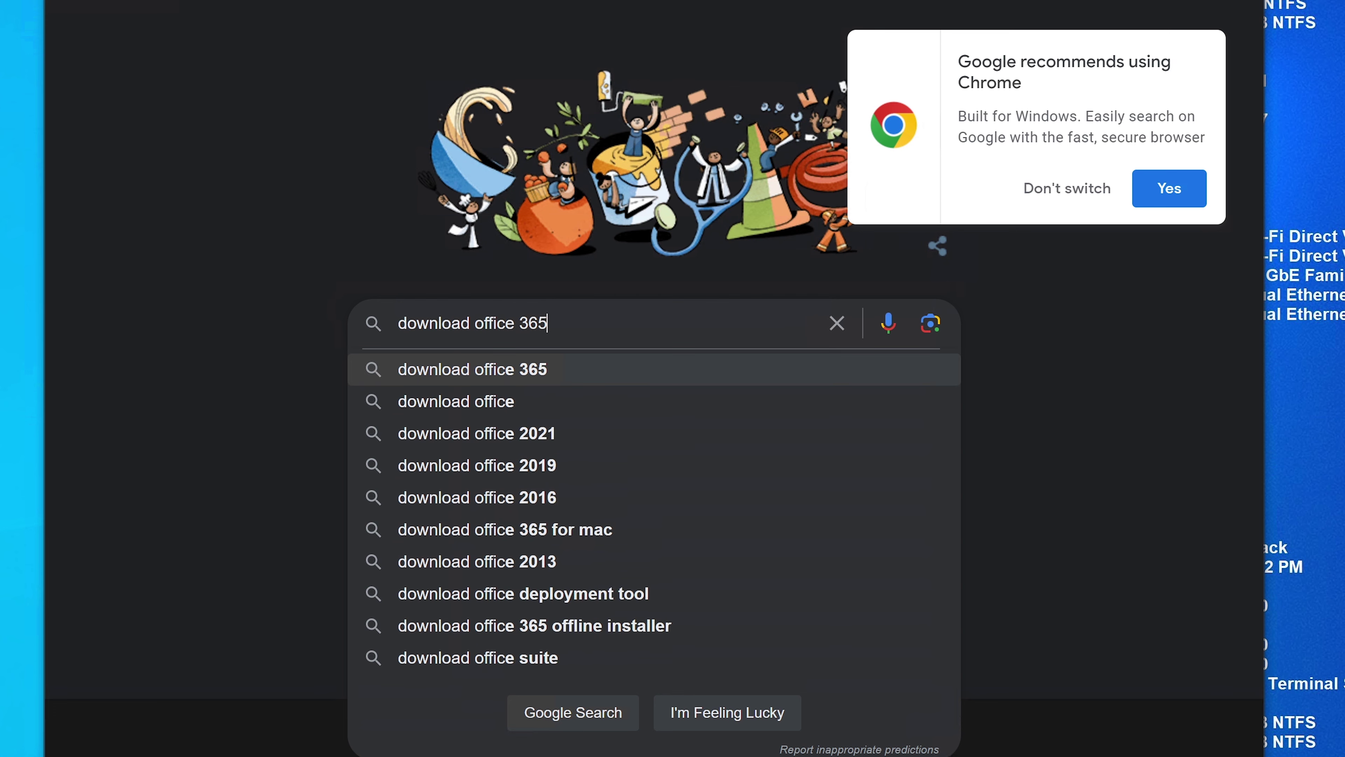
key("Return")
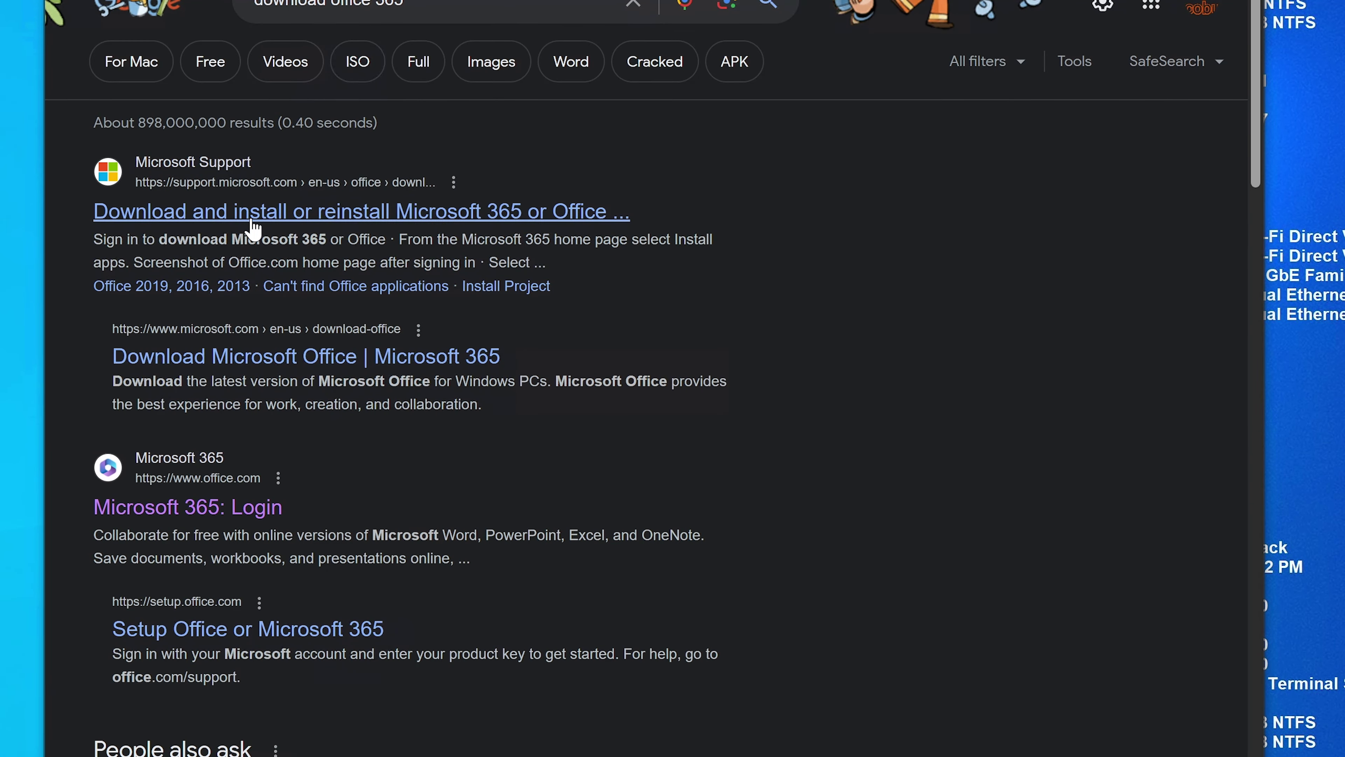
left_click(285, 213)
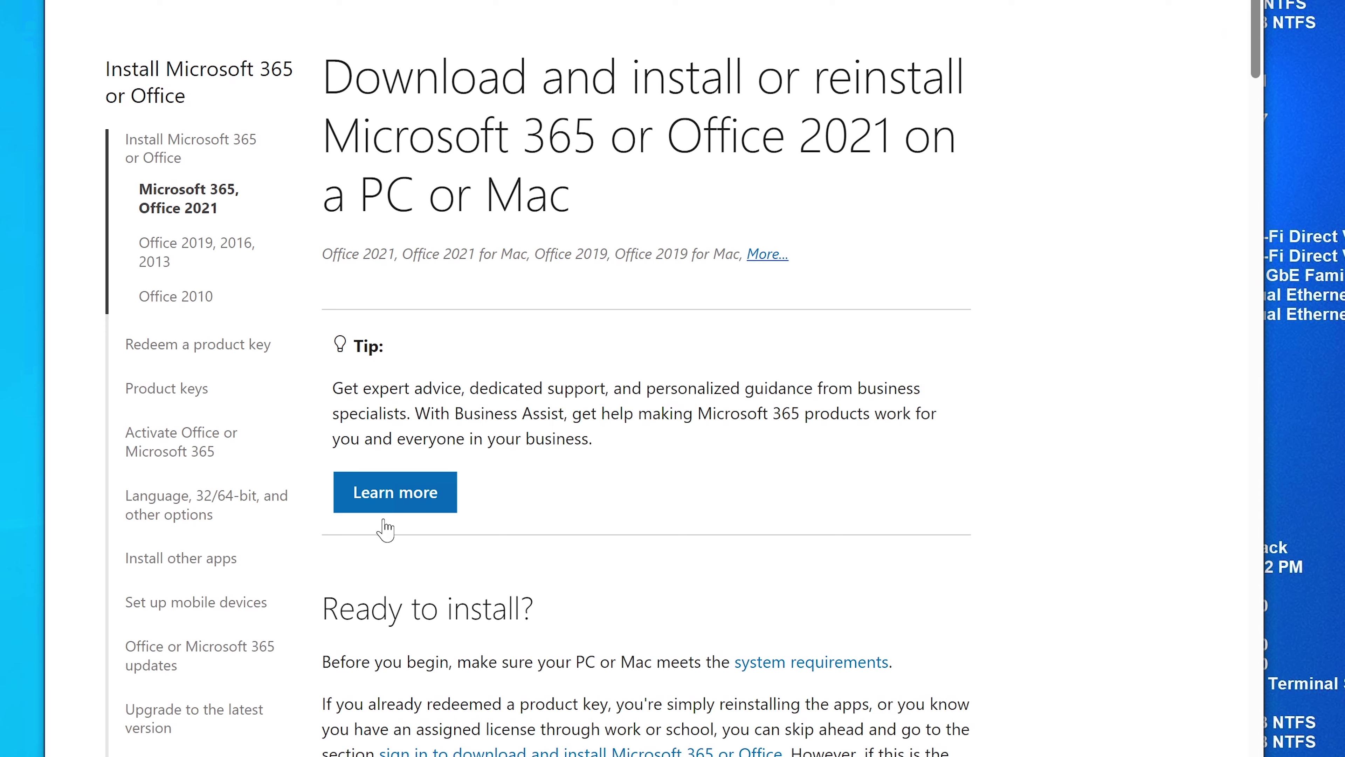
Read down the article to the Activate Microsoft 365 steps, then return to the ISD-308 tab.
scroll(919, 284, "down", 5)
scroll(921, 284, "down", 15)
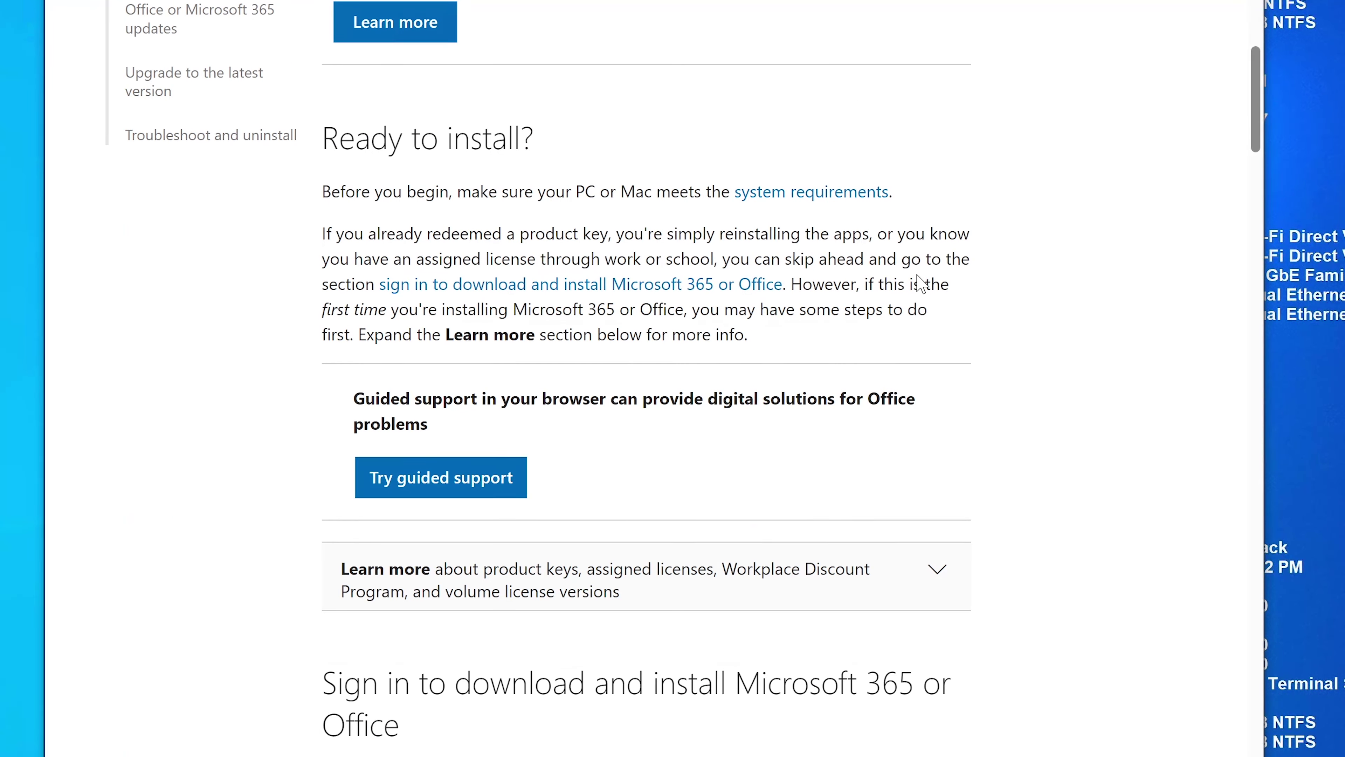
scroll(921, 284, "down", 2)
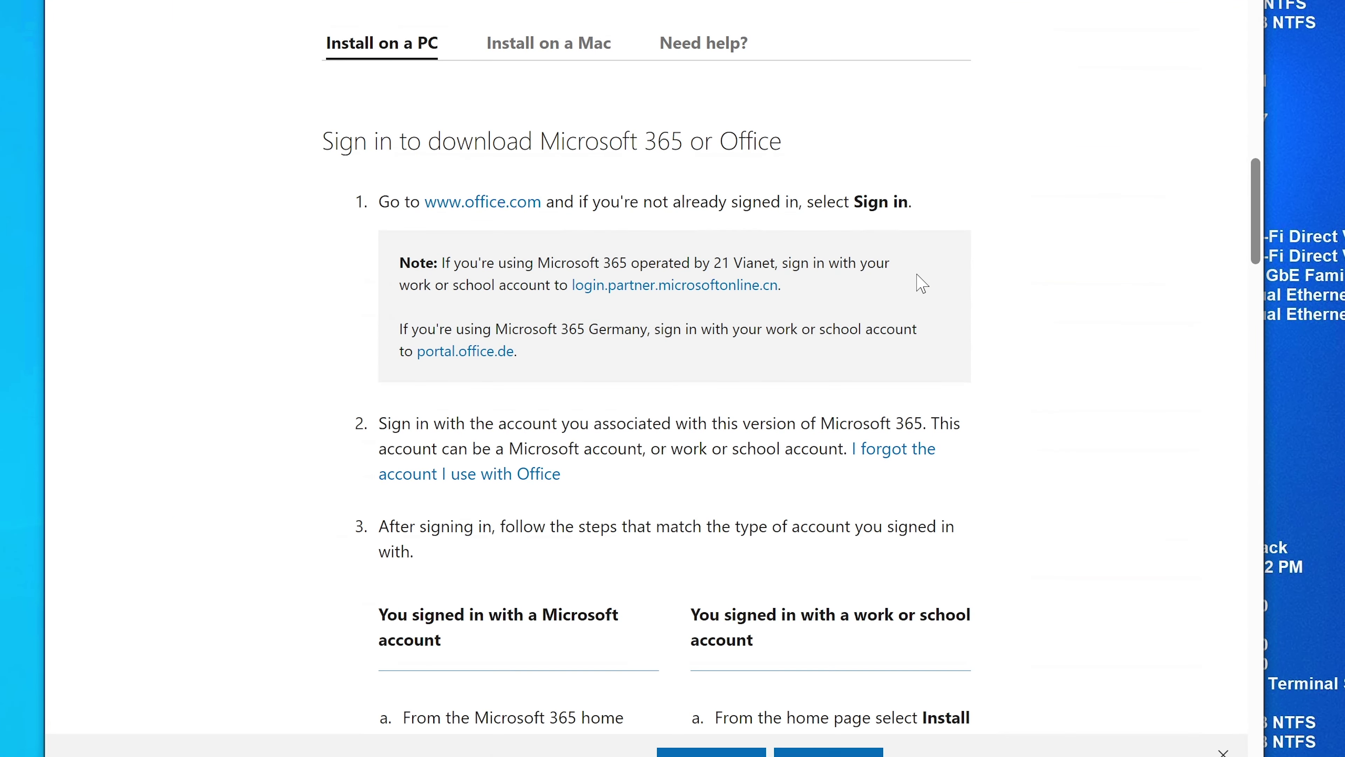
scroll(787, 286, "down", 4)
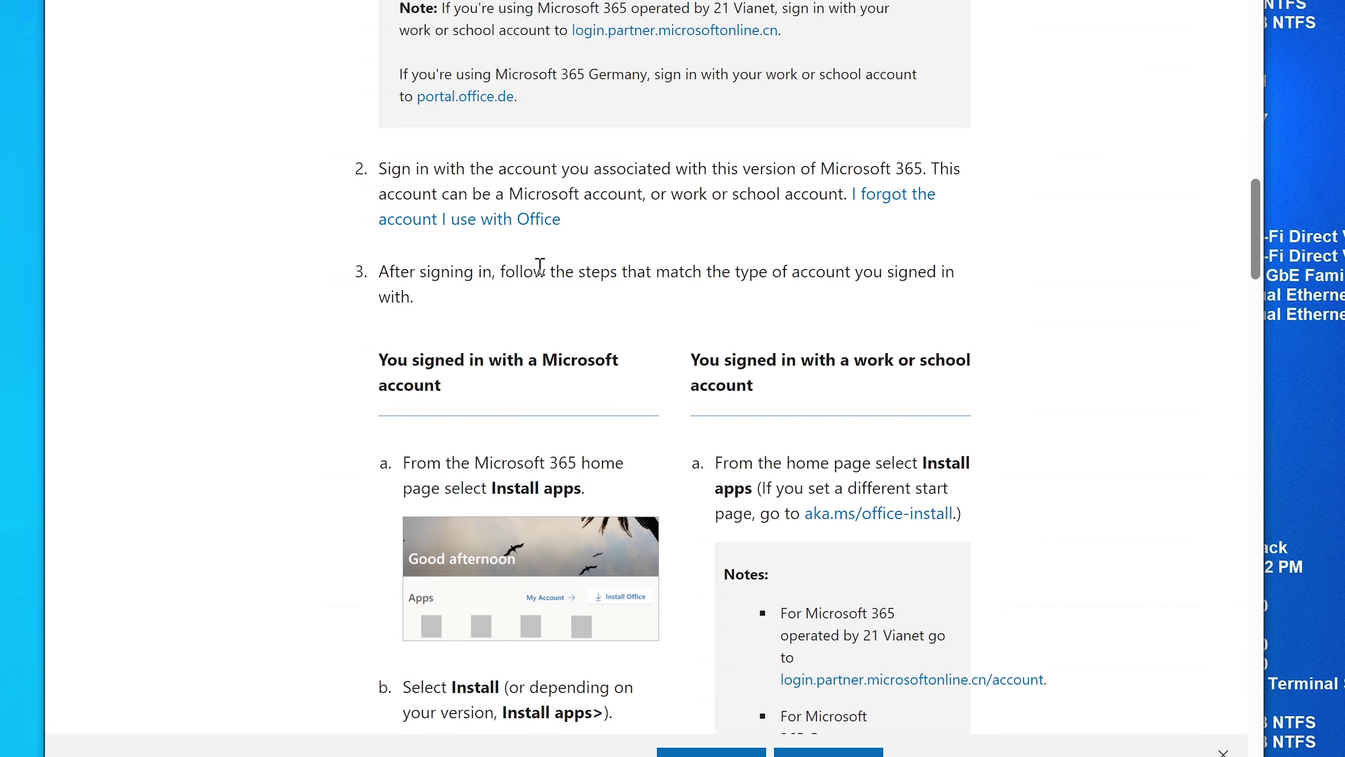
scroll(479, 246, "up", 4)
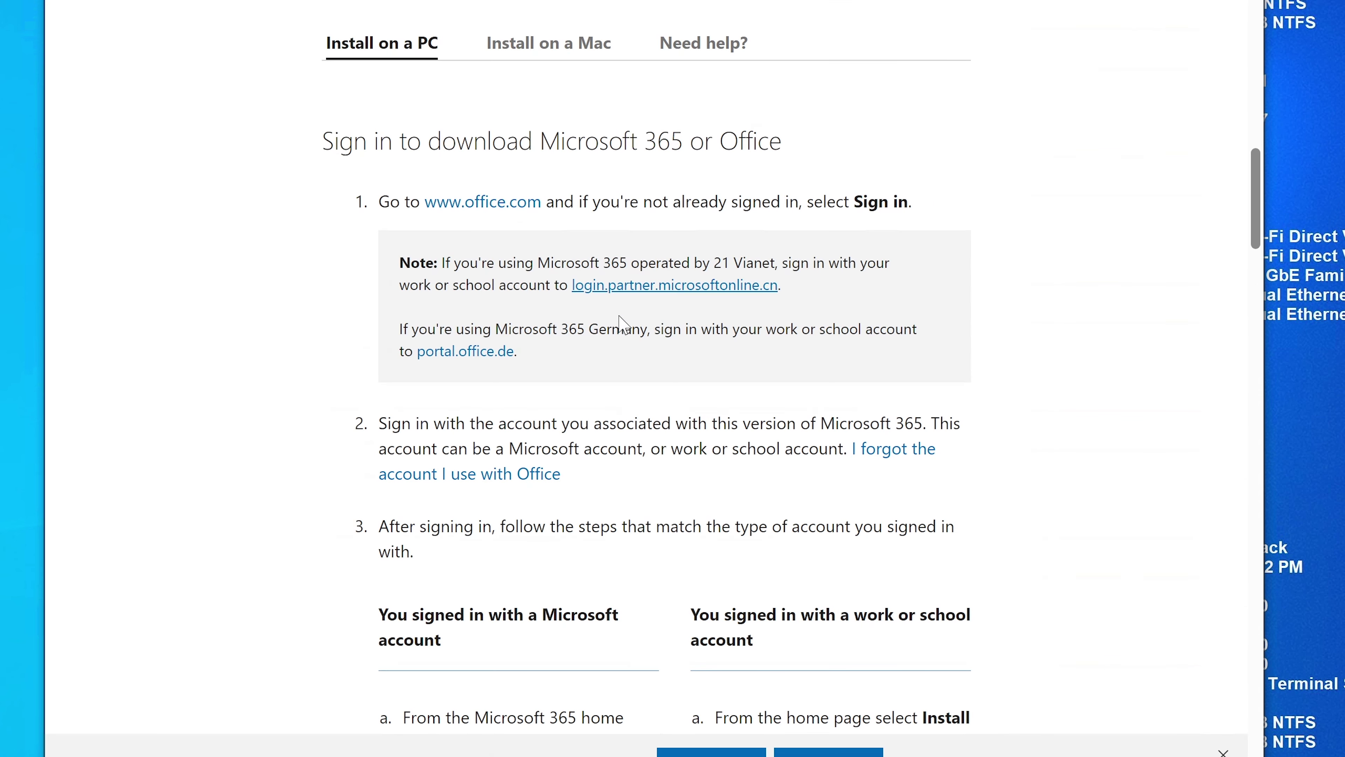
scroll(607, 400, "down", 15)
scroll(607, 400, "down", 5)
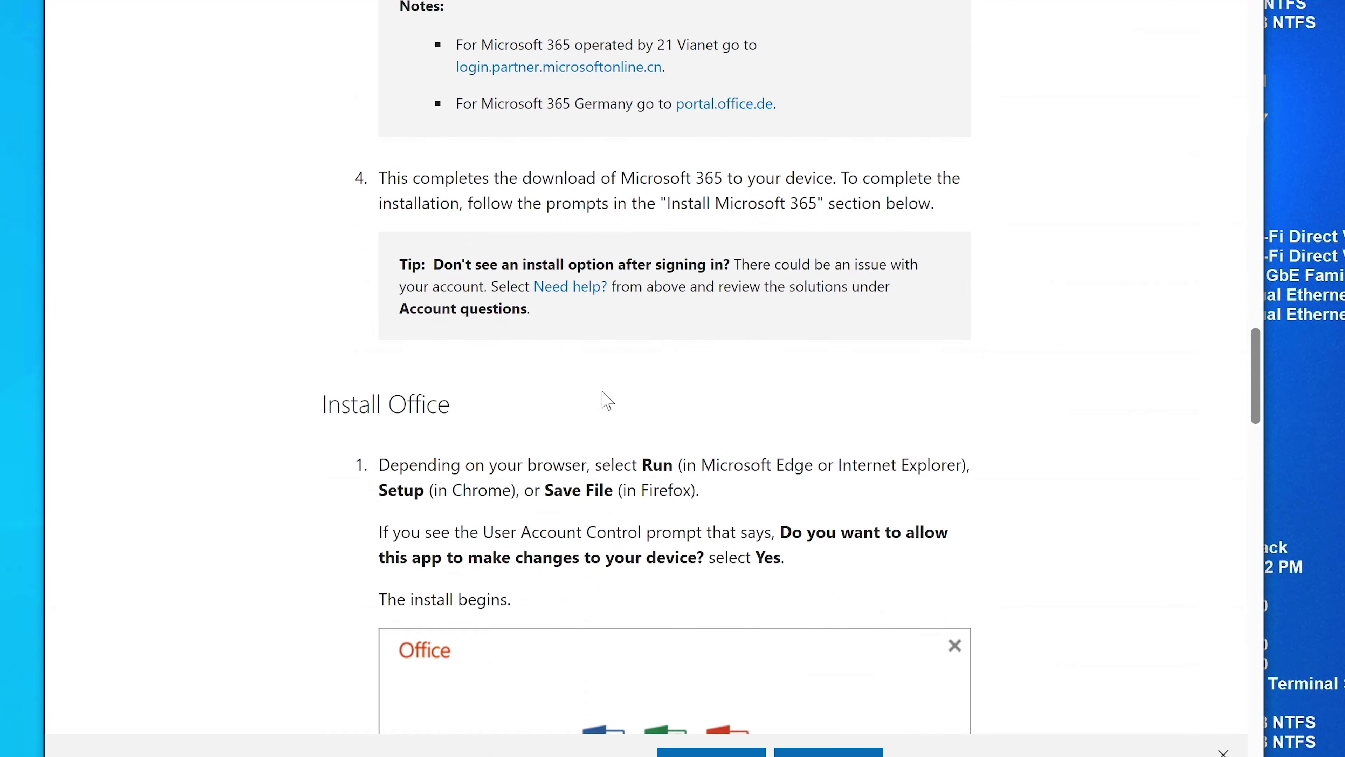
scroll(607, 400, "down", 15)
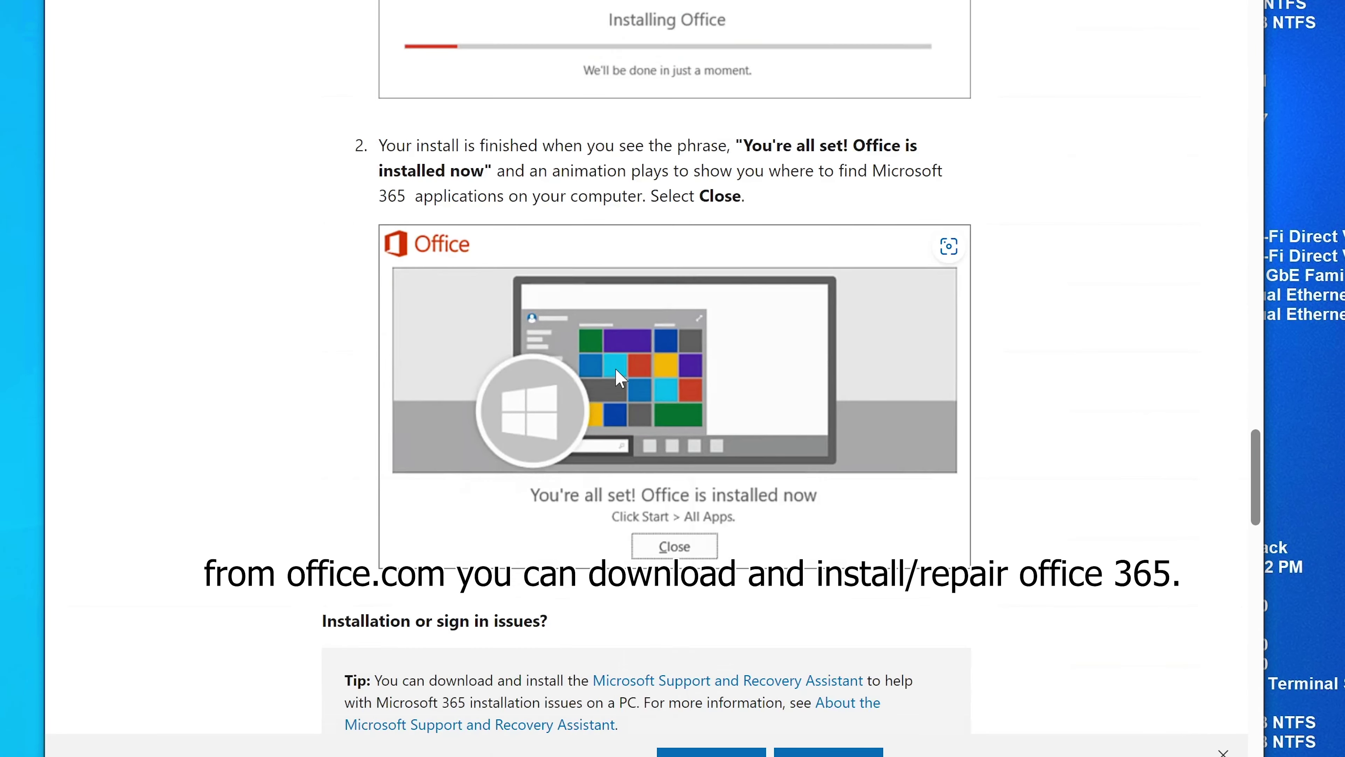
scroll(617, 381, "up", 8)
scroll(699, 189, "down", 14)
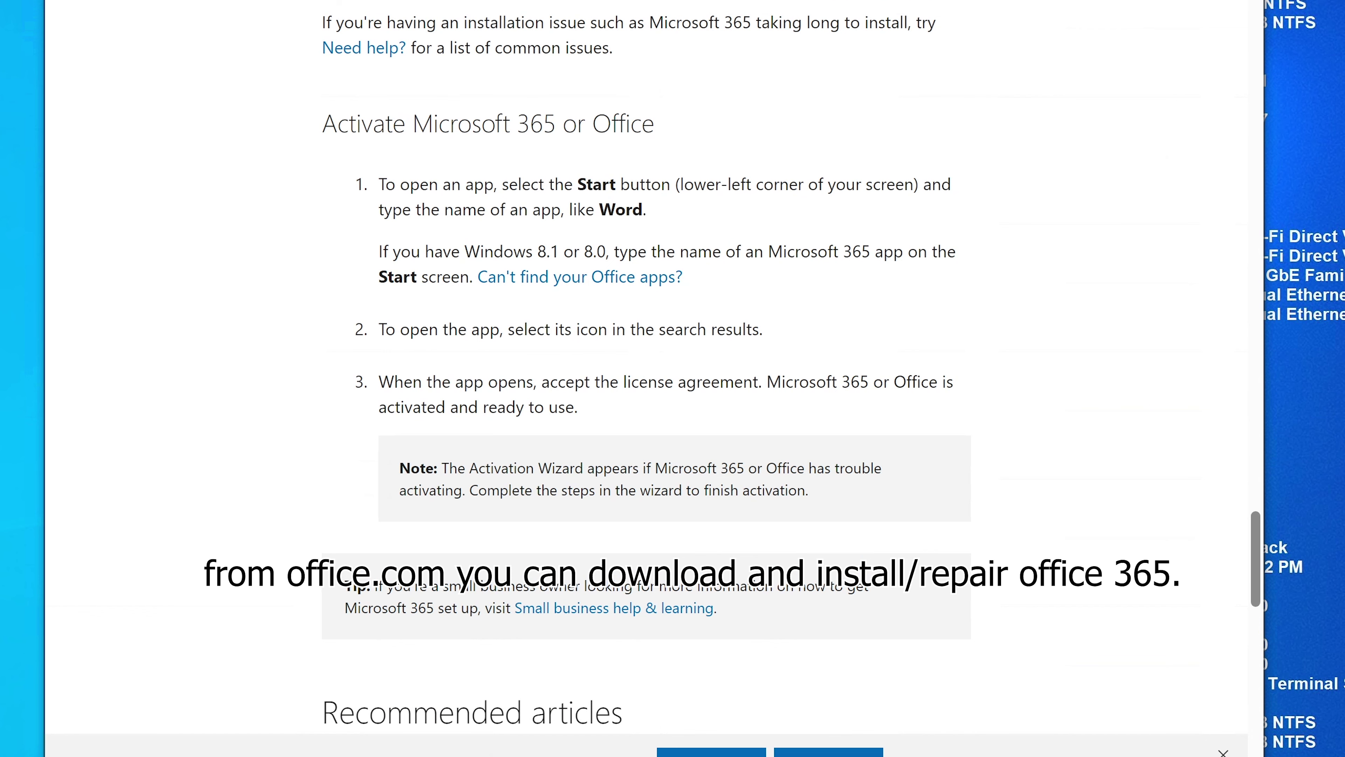
key("ctrl+Tab")
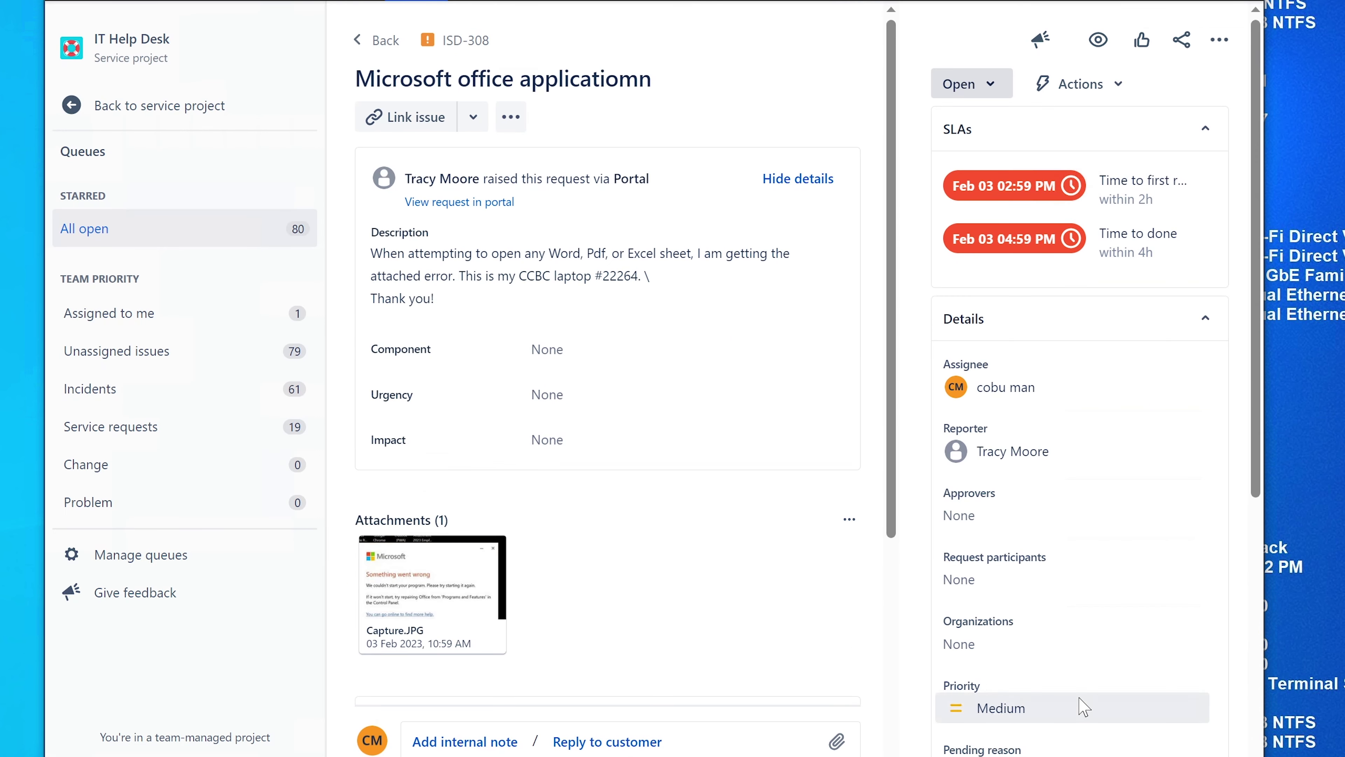
On the VM, close System Properties, try Windows searches for 's', 'ccm' and 'software', then dismiss Search.
left_click(836, 715)
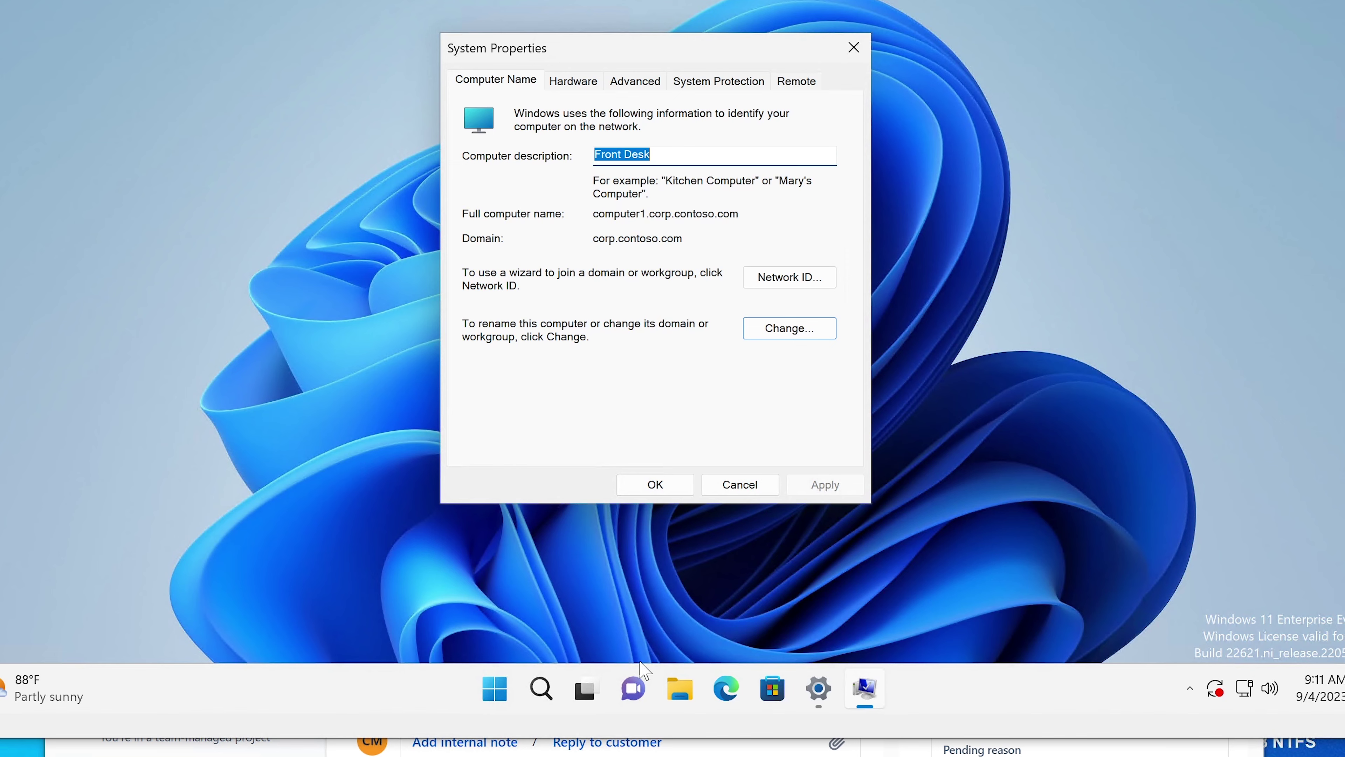
left_click(862, 40)
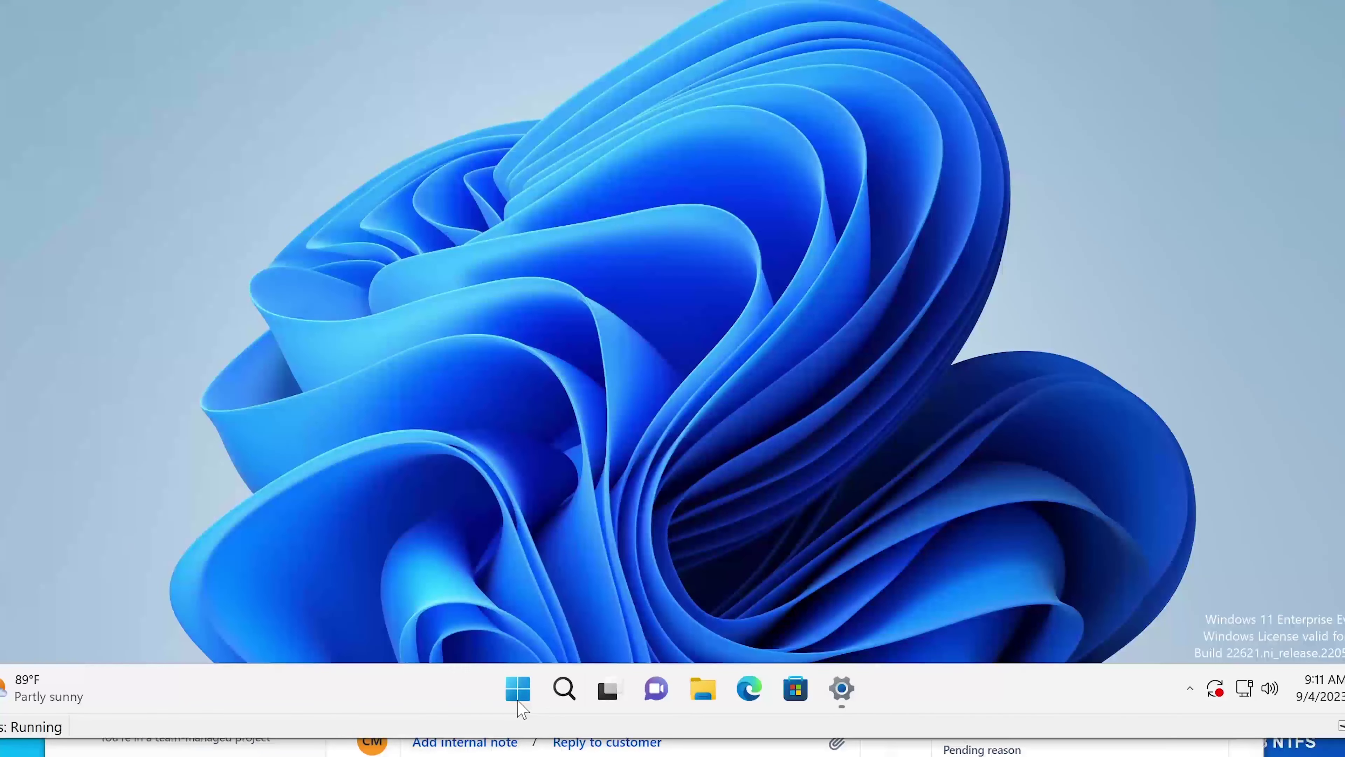
left_click(564, 692)
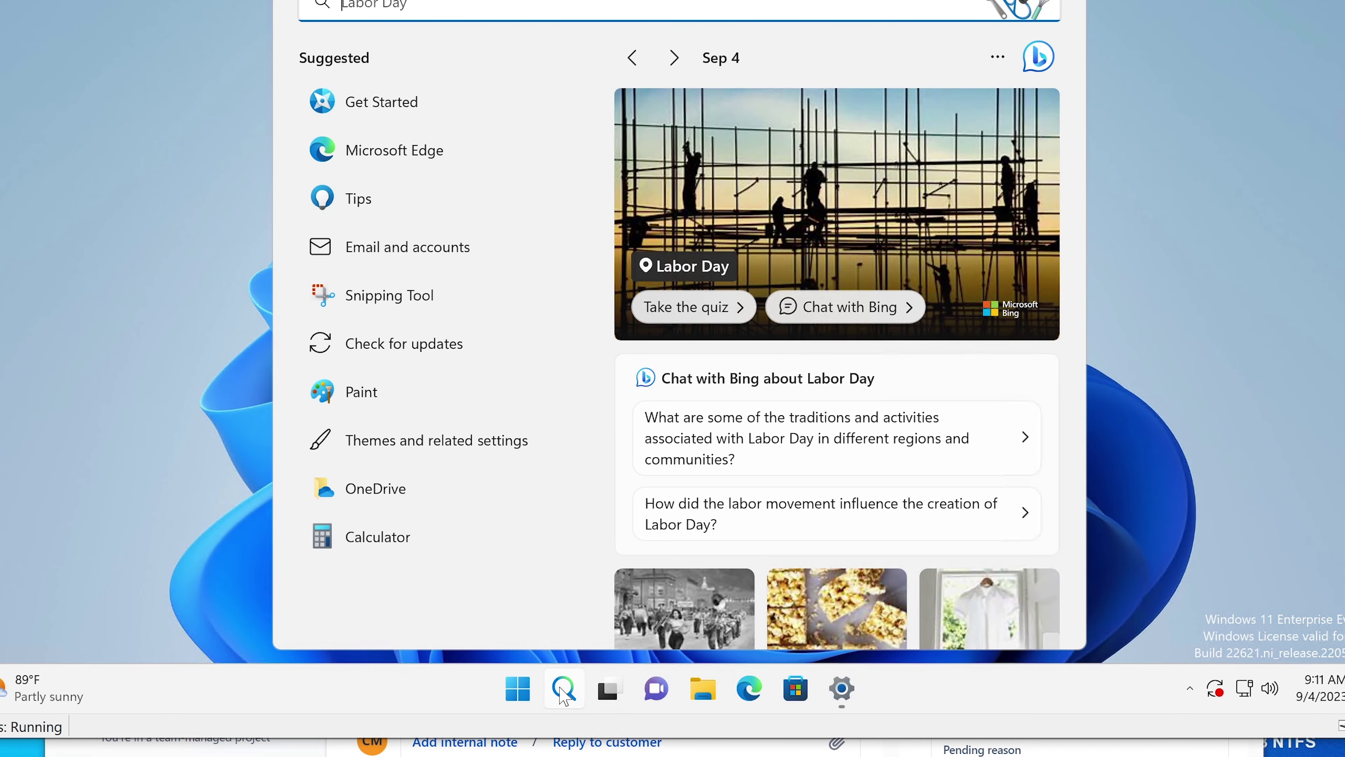
type("s")
key("BackSpace")
type("c")
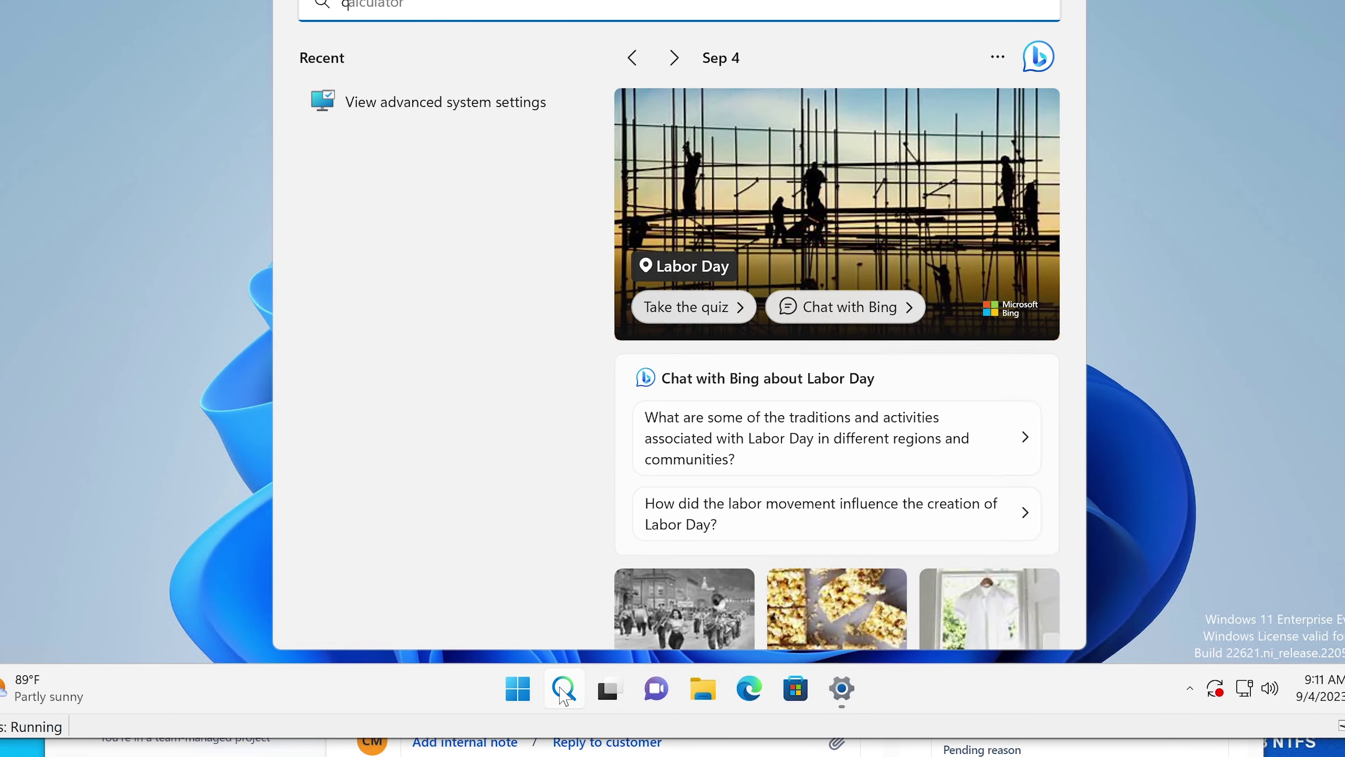
type("cm")
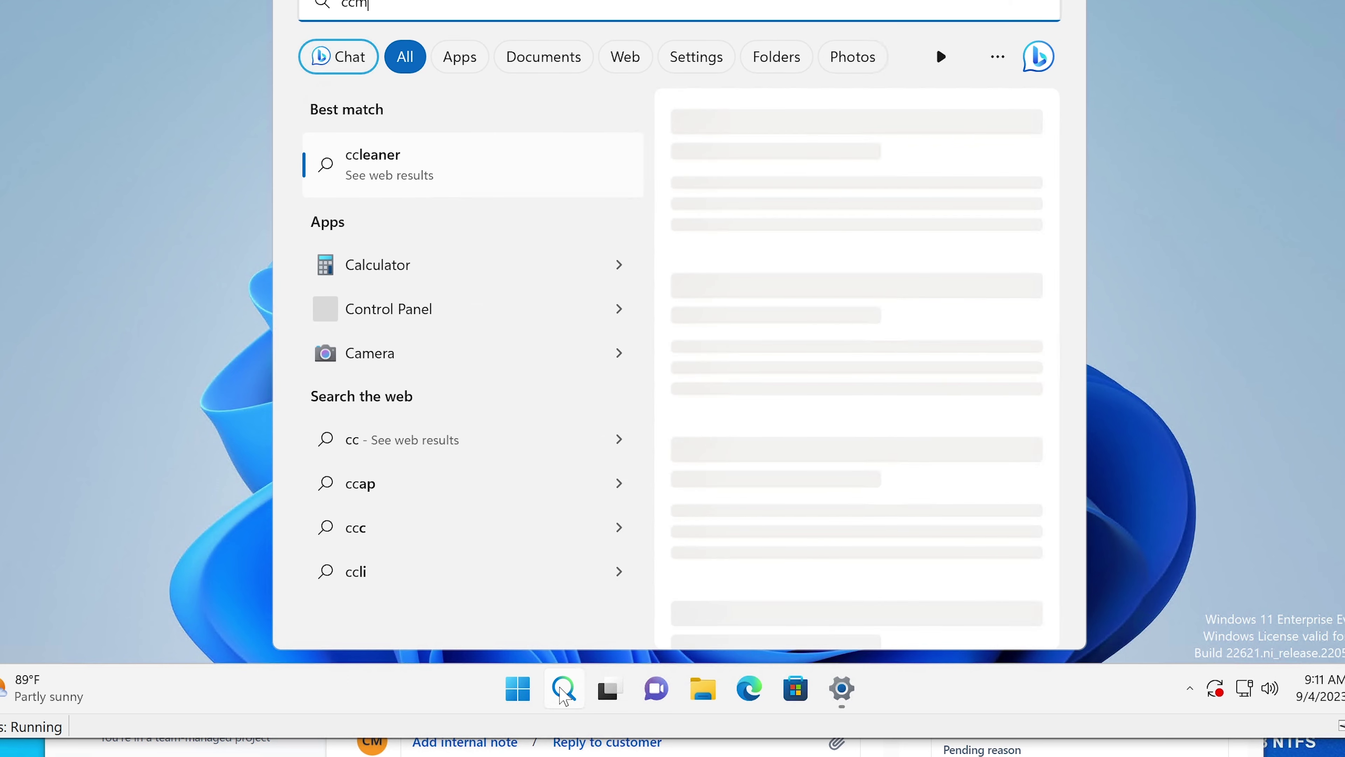
key("BackSpace")
key("BackSpace")
key("BackSpace")
type("so")
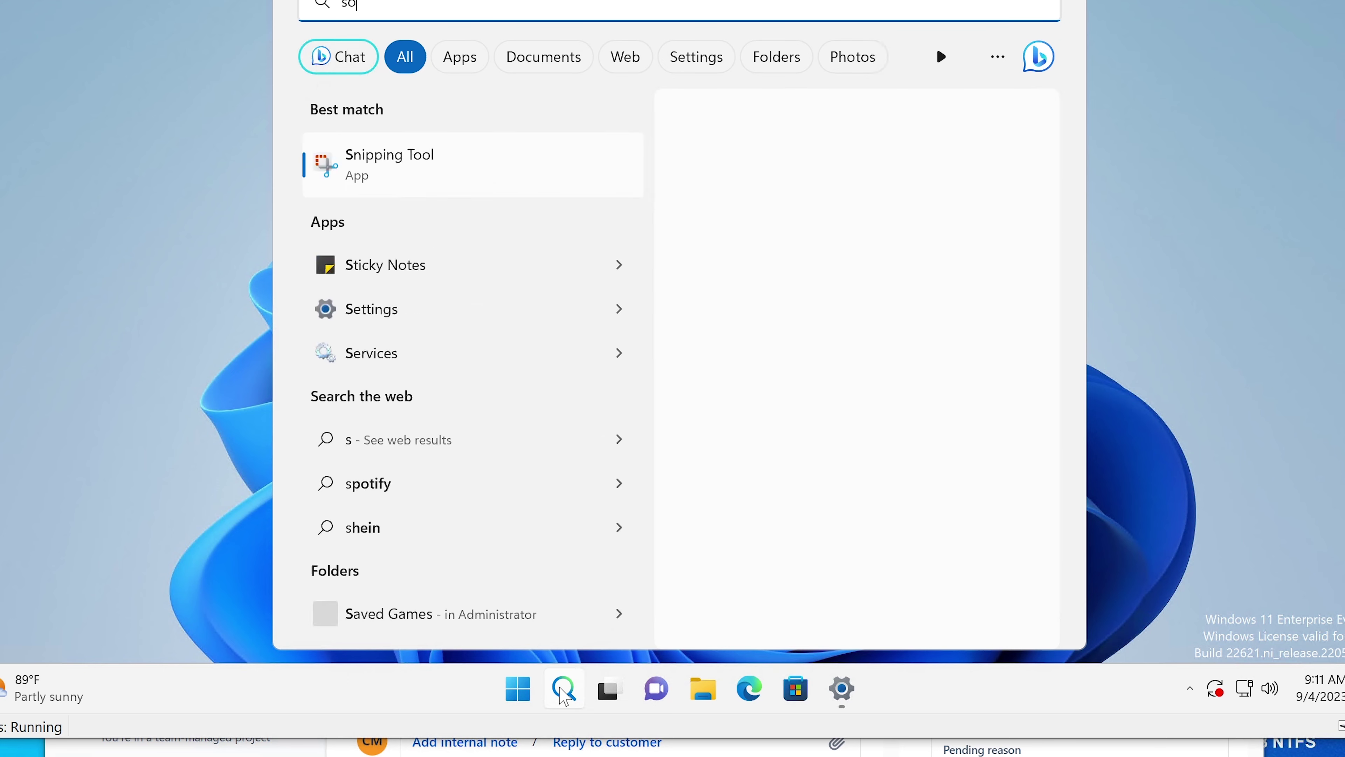
type("ftware")
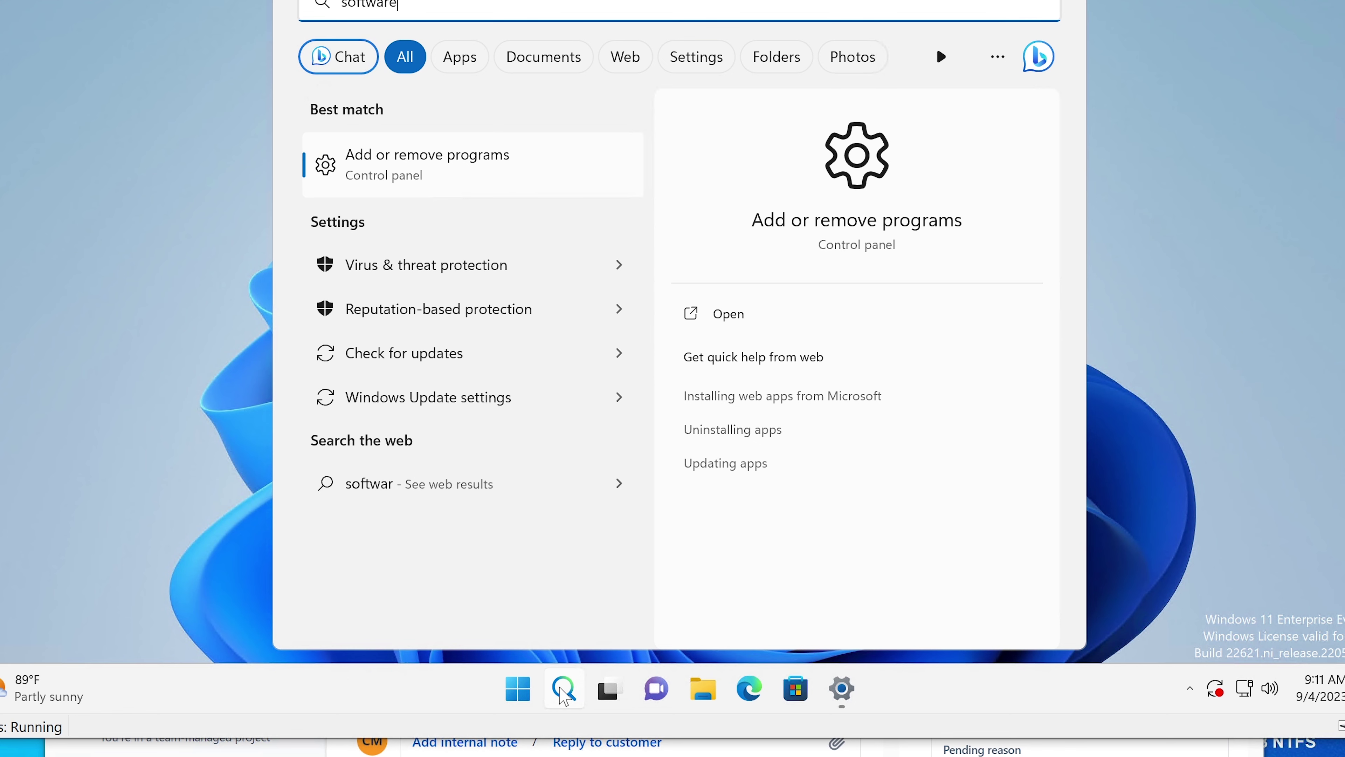
key("BackSpace")
key("BackSpace")
key("BackSpace")
key("BackSpace")
key("BackSpace")
key("BackSpace")
key("BackSpace")
key("BackSpace")
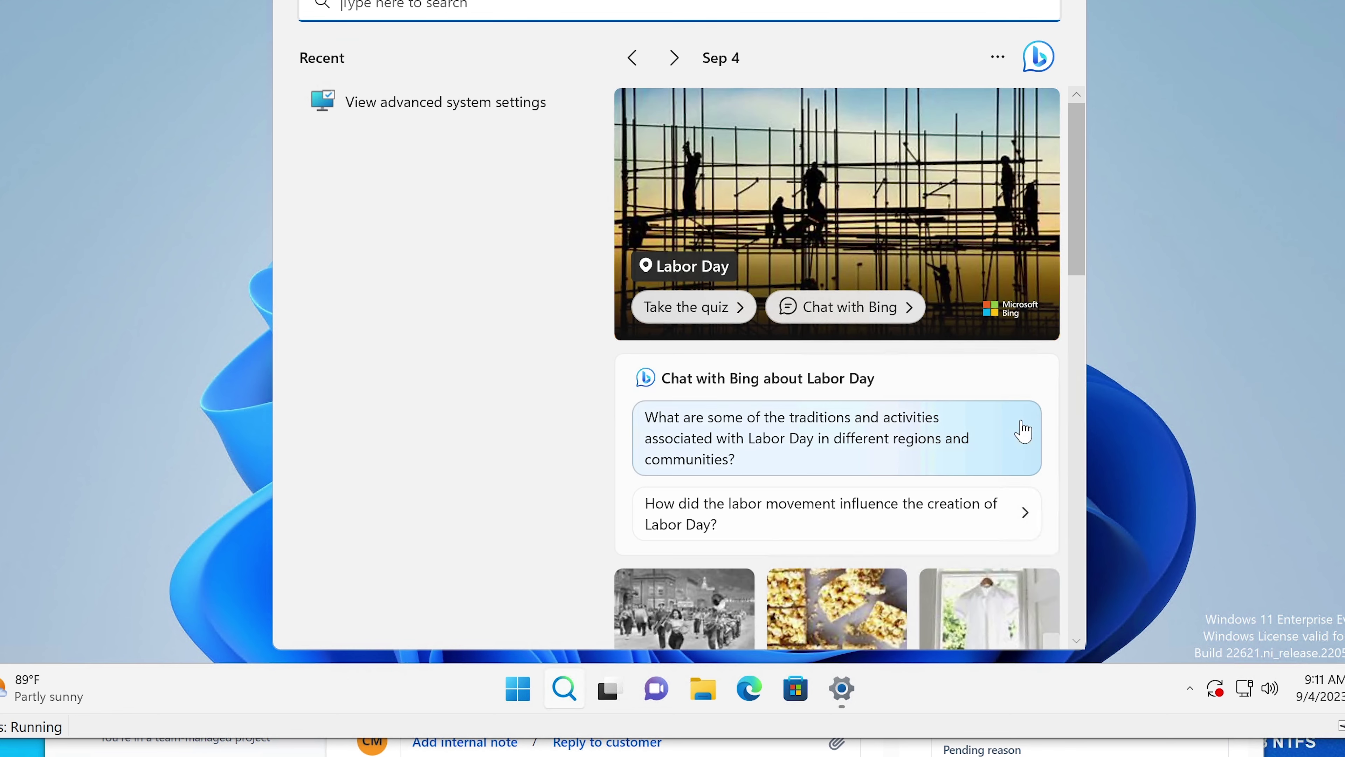
left_click(1198, 278)
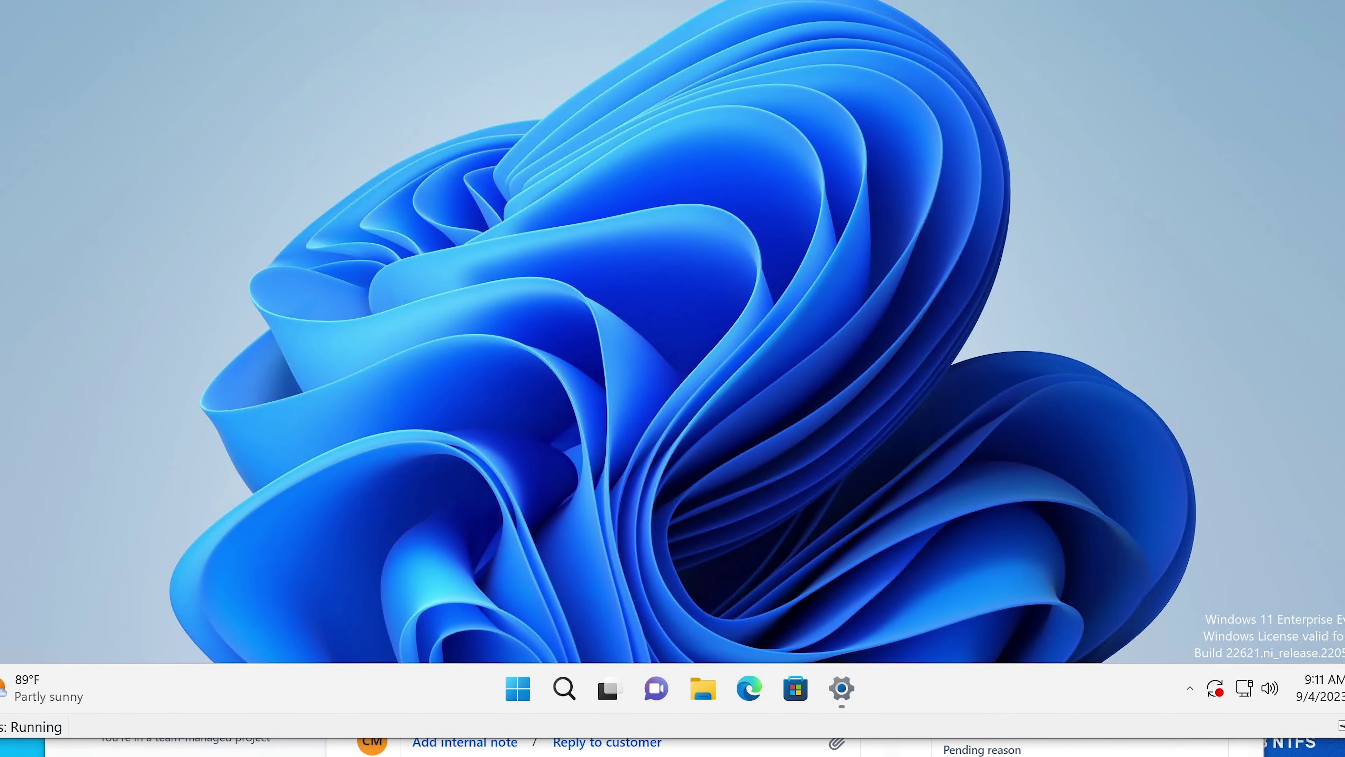
key("alt+Tab")
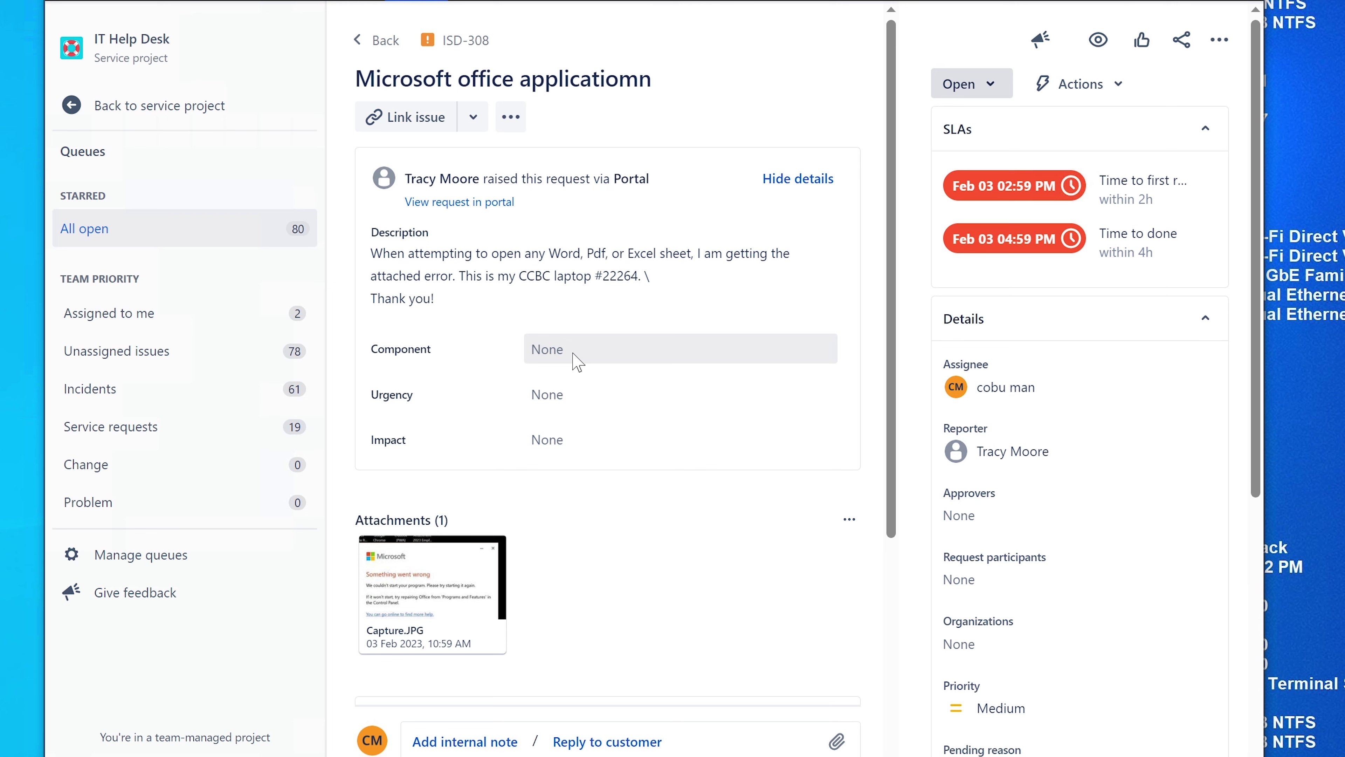
Scroll ISD-308 down to its Activity section.
scroll(600, 373, "down", 5)
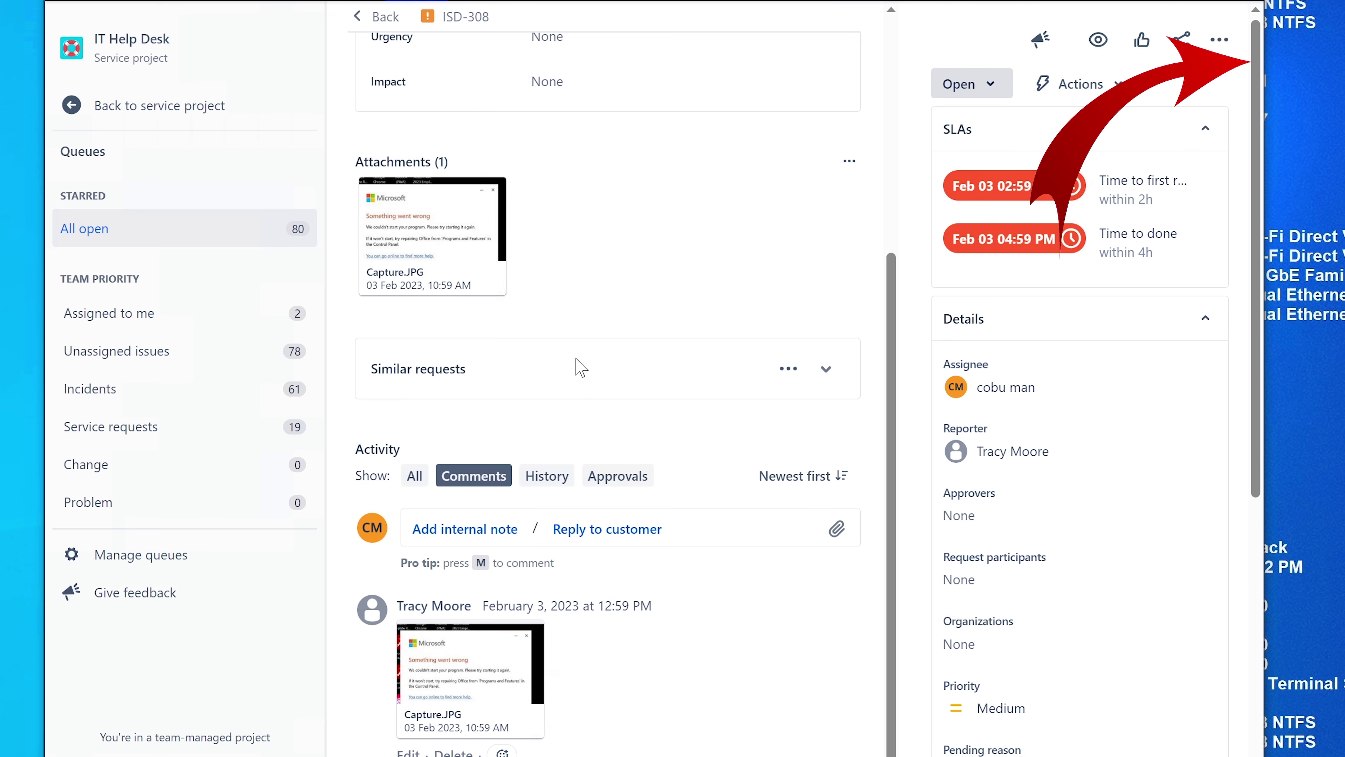
Draft a customer reply: repair Office via add/remove programs, or reinstall from office.com after login.
left_click(603, 530)
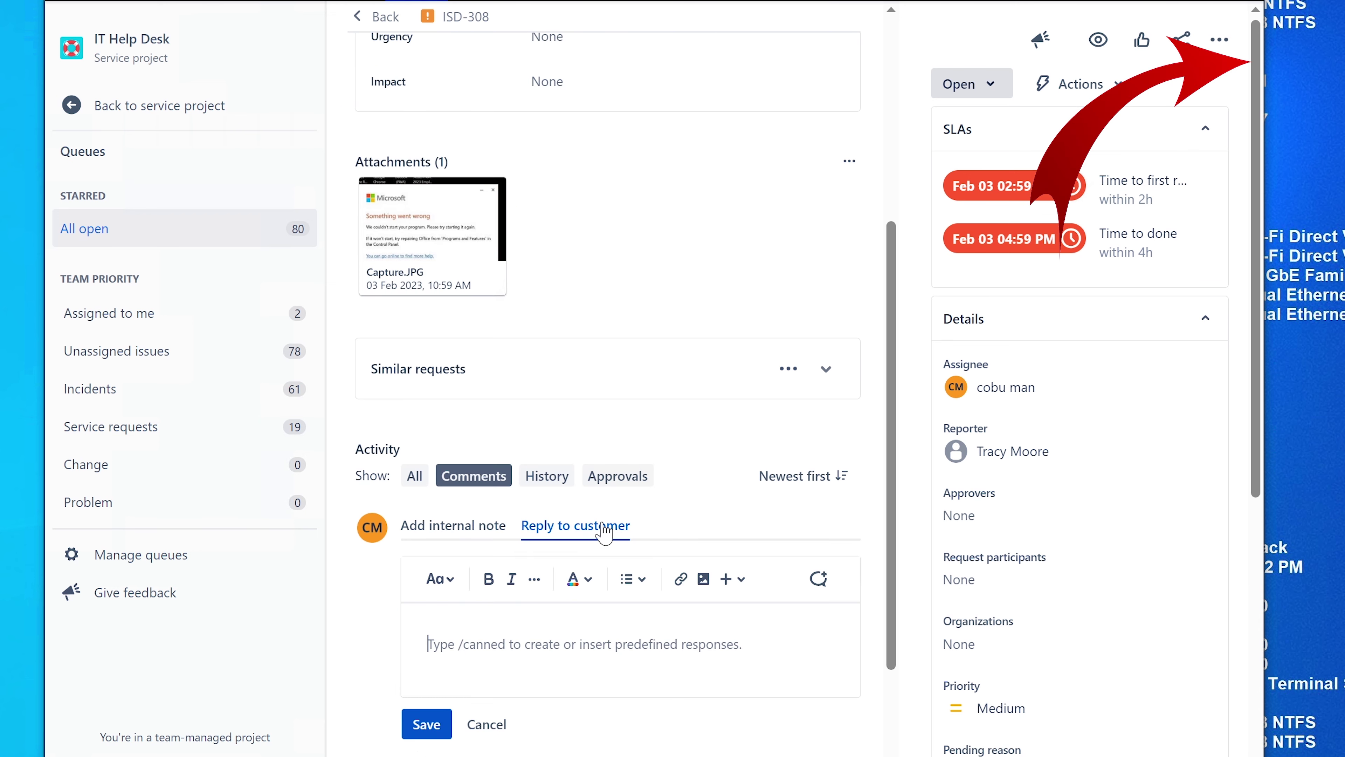
scroll(615, 493, "down", 3)
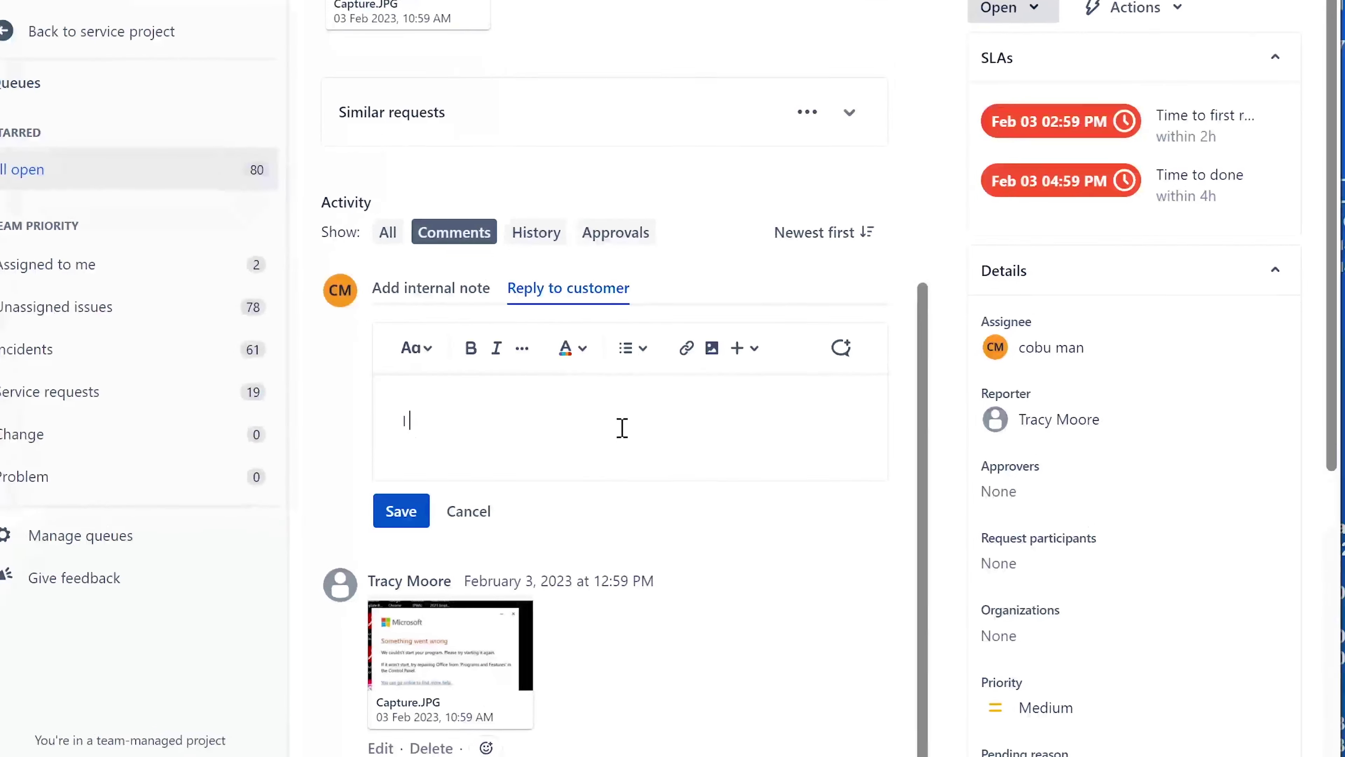
type("would try re")
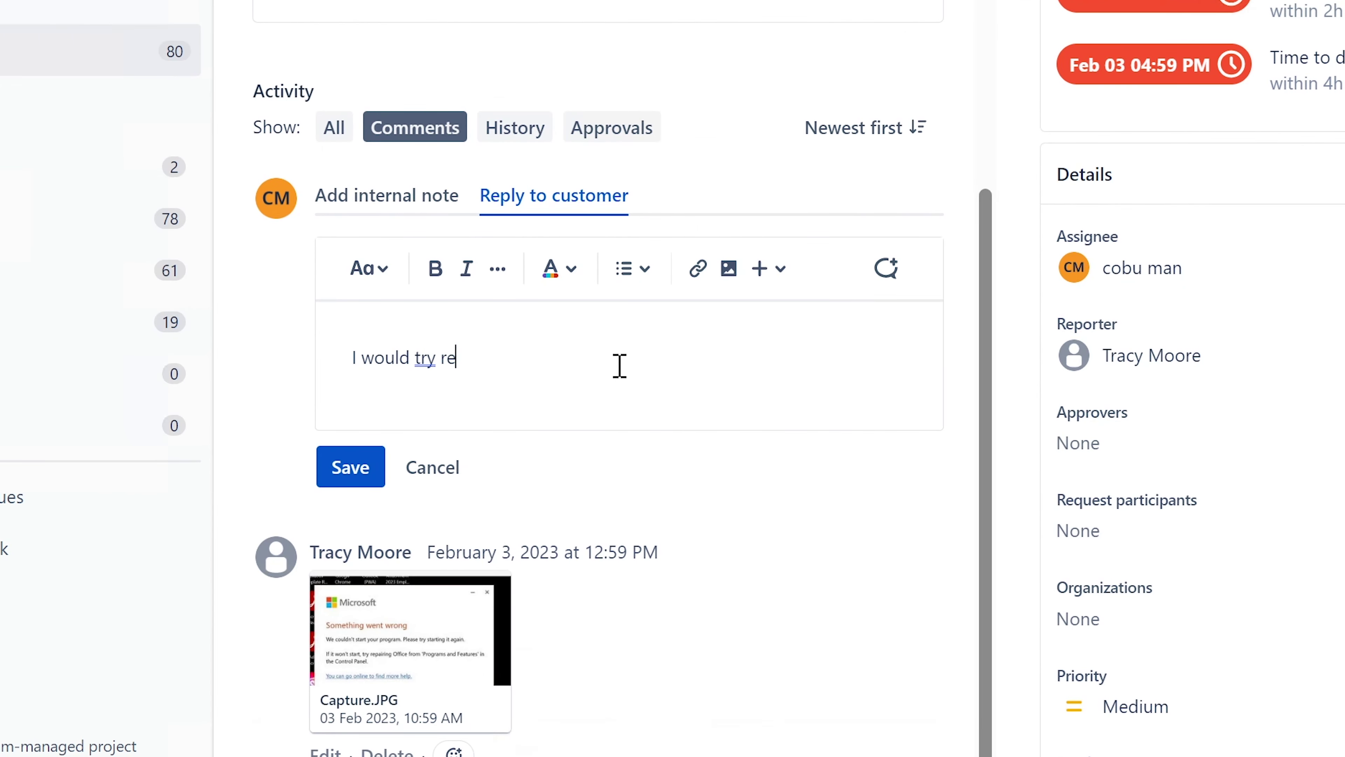
type("pairing the off")
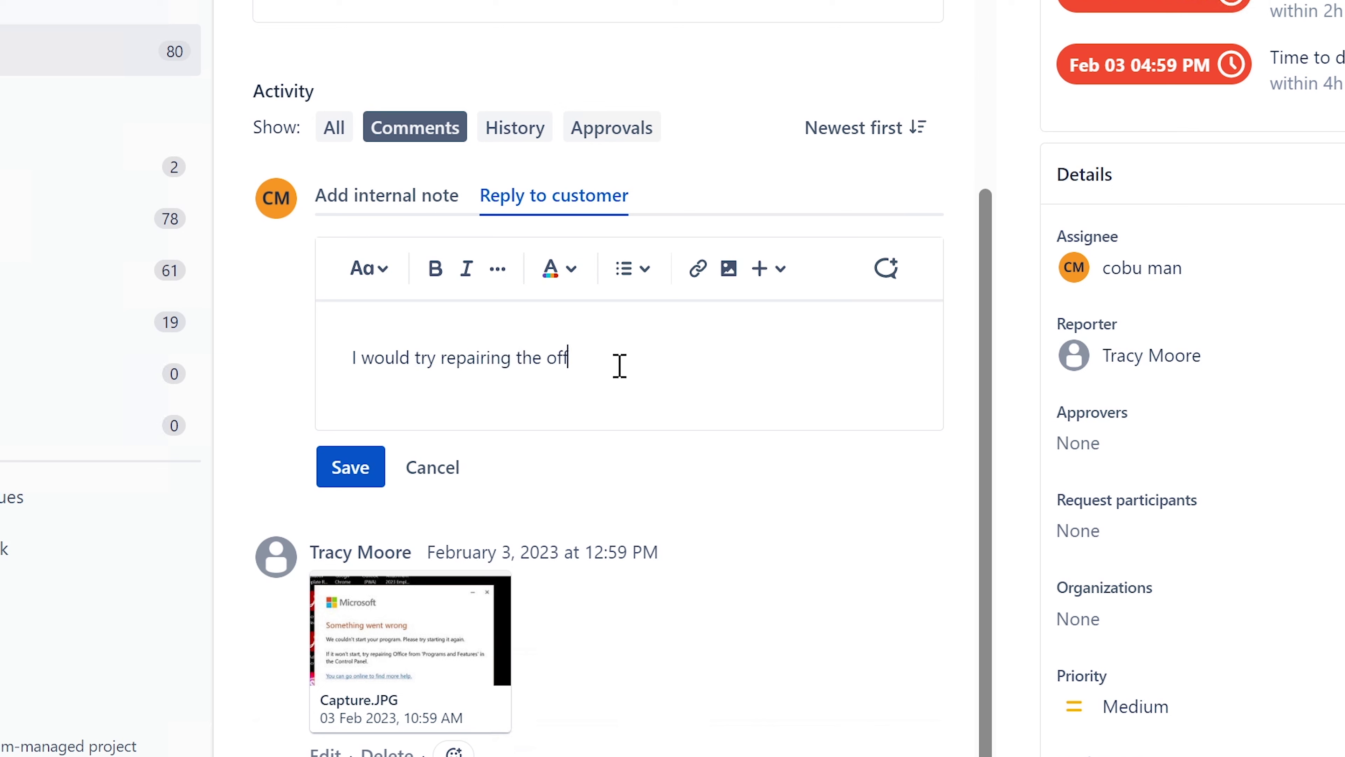
type("ice suite from")
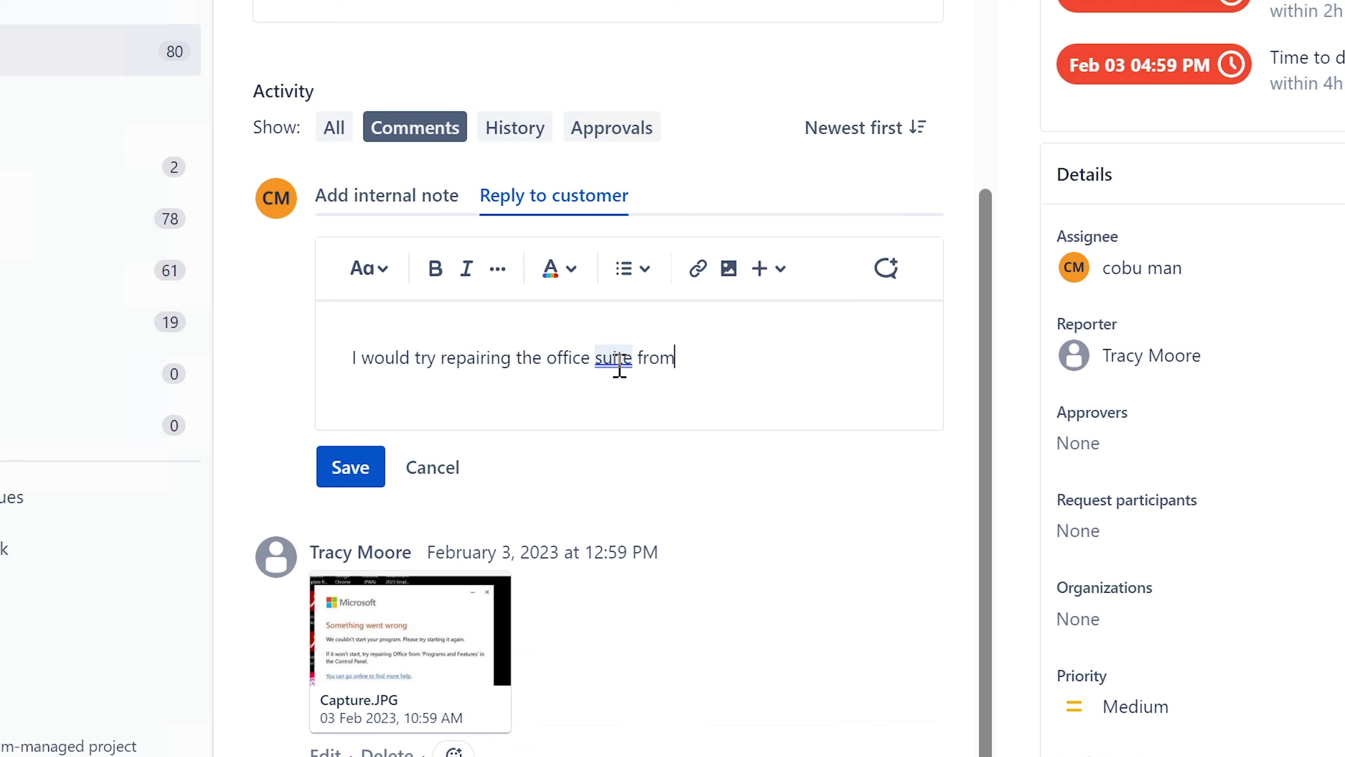
type(" add/rm")
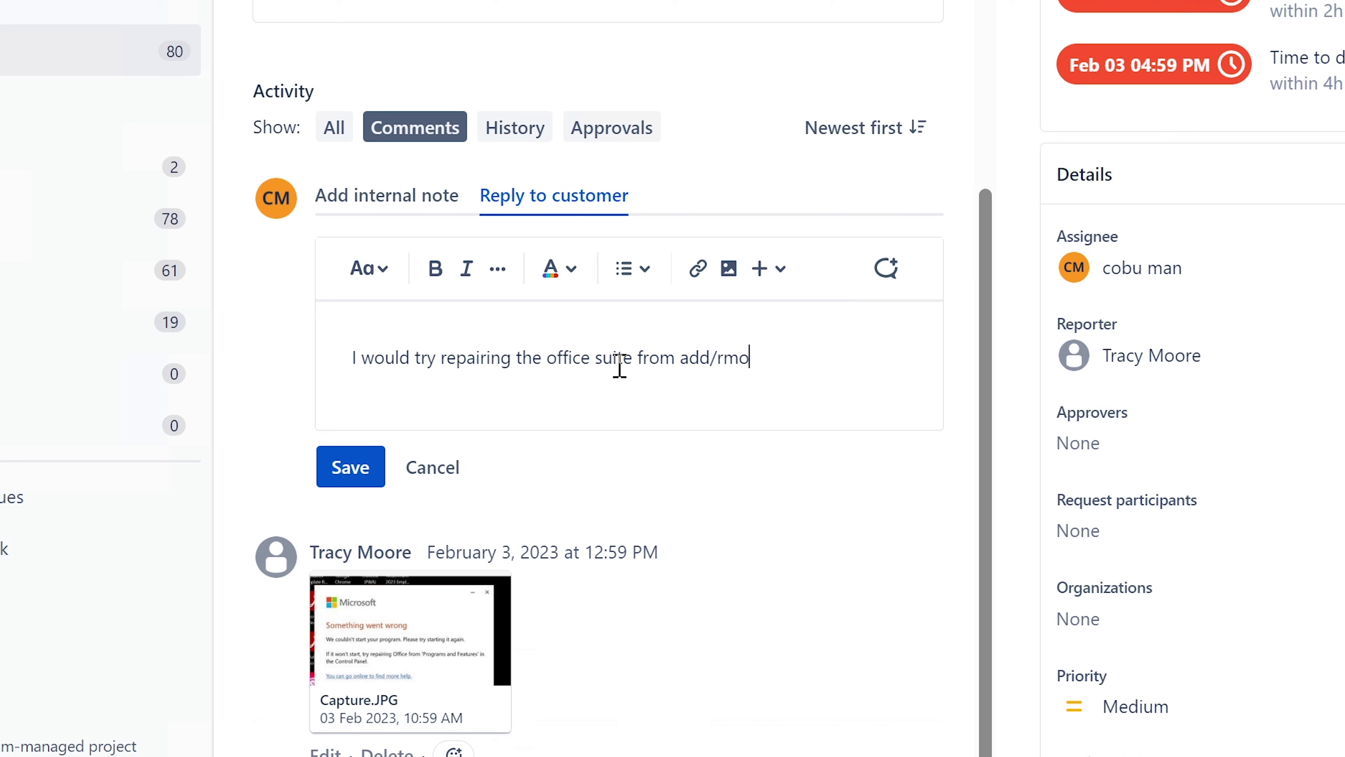
key("BackSpace")
type("emove programs")
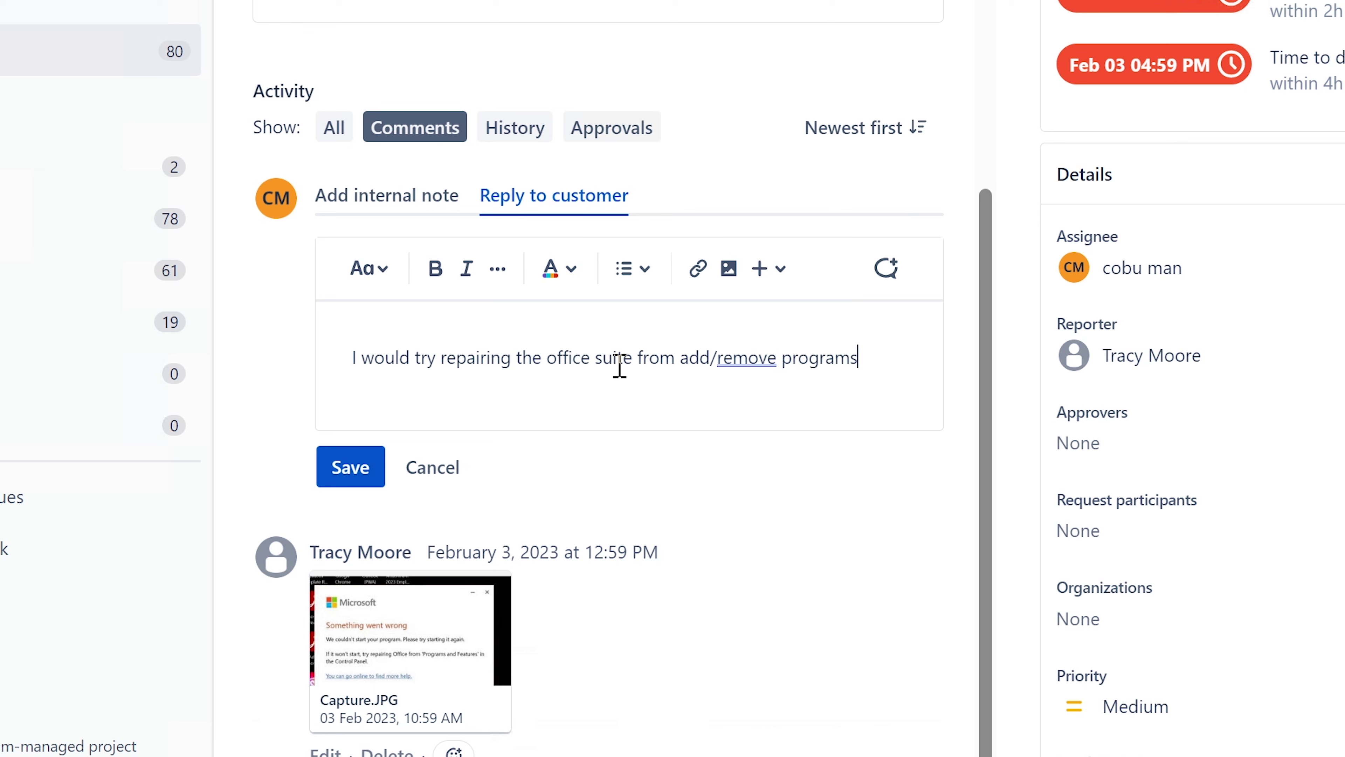
type(". You can aslo man")
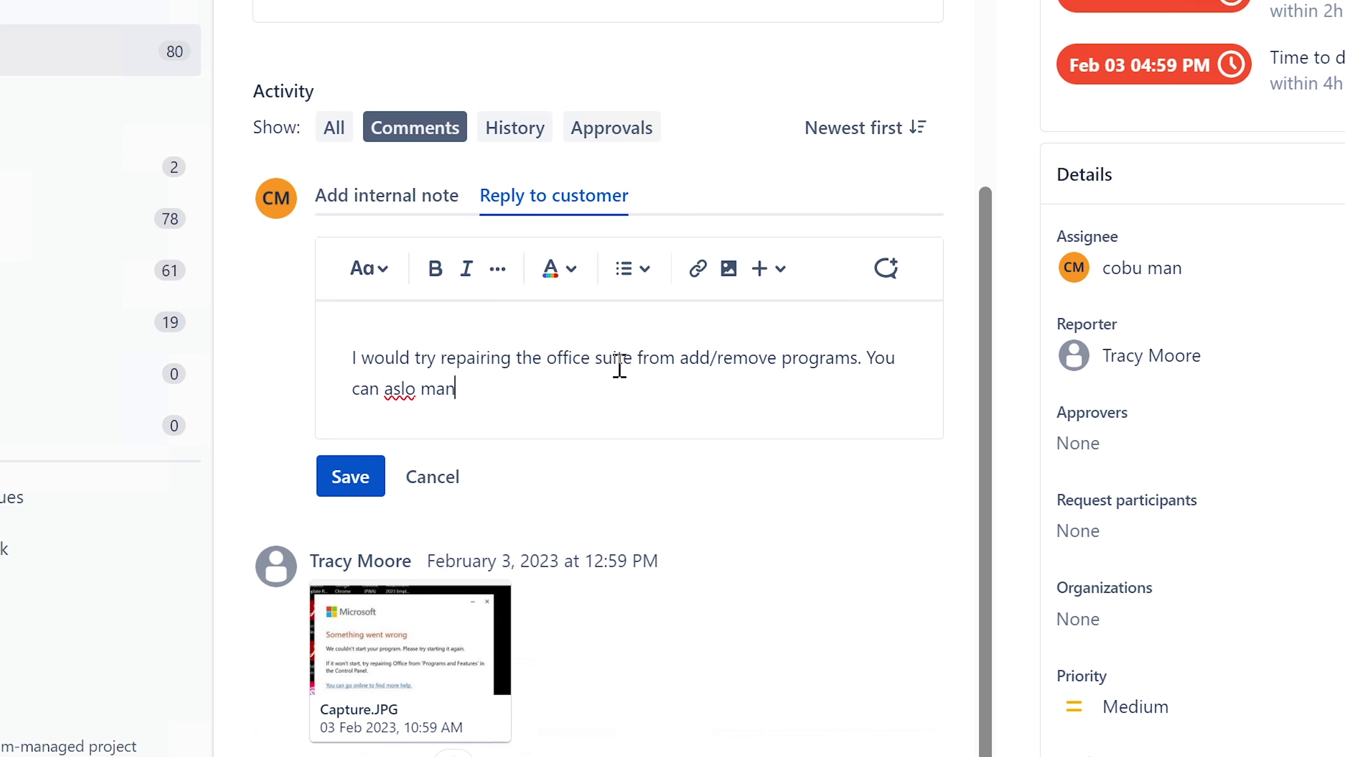
key("BackSpace")
key("BackSpace")
key("BackSpace")
key("BackSpace")
type("lso manually install/re")
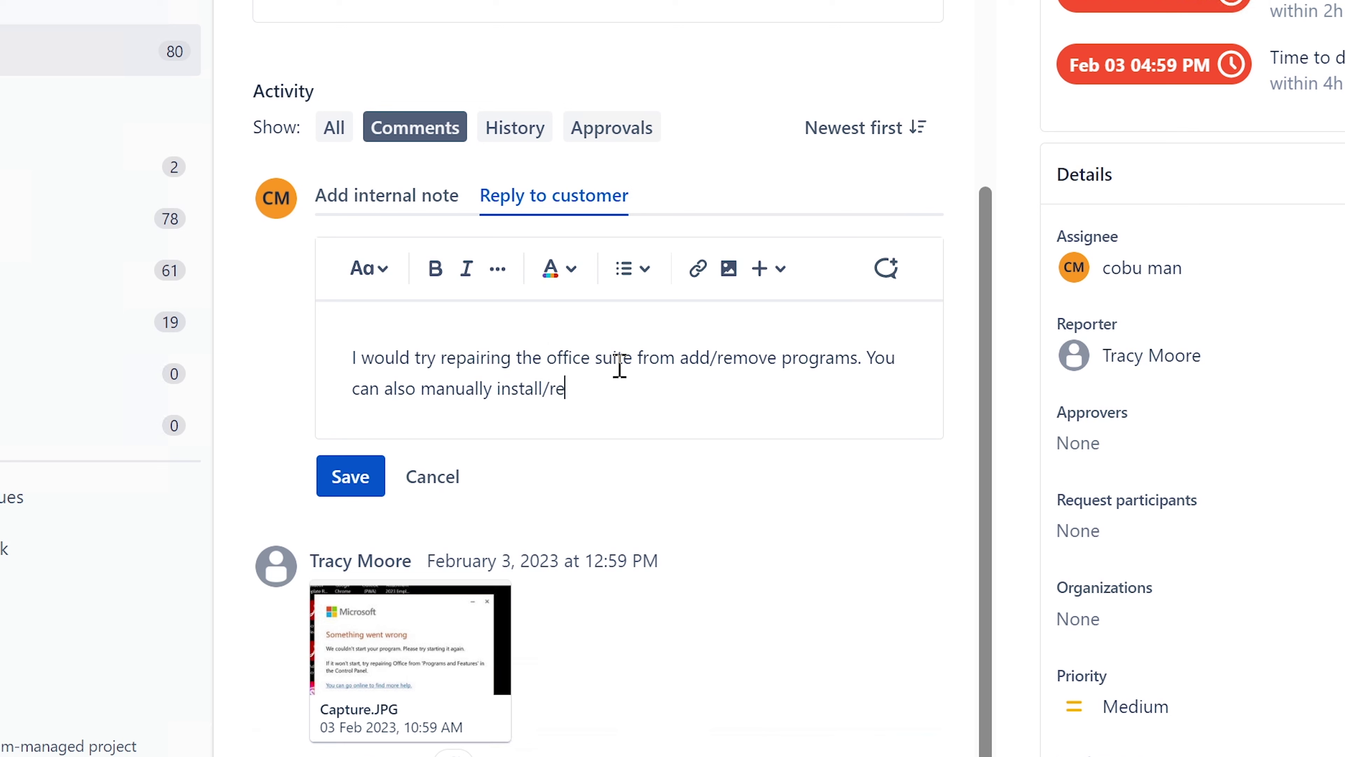
type("pair by down")
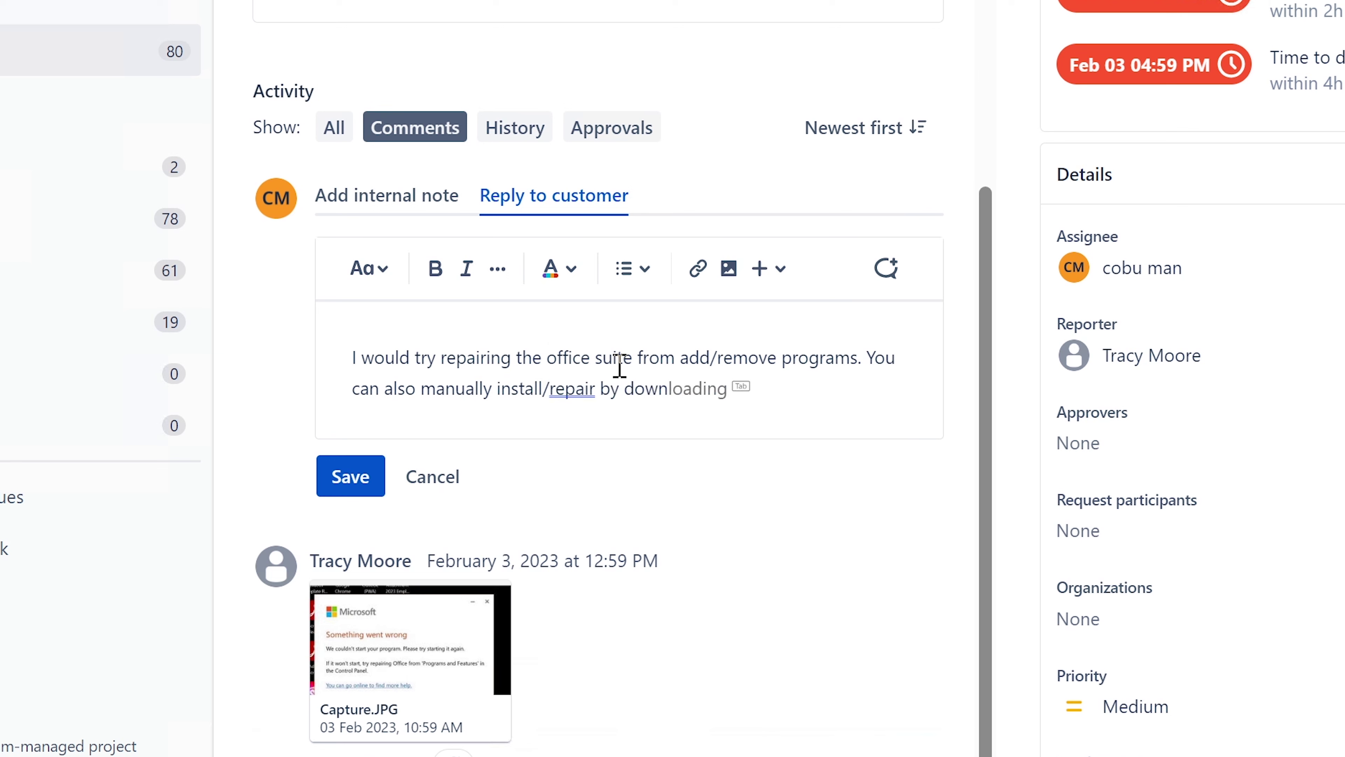
key("Tab")
type("the offi")
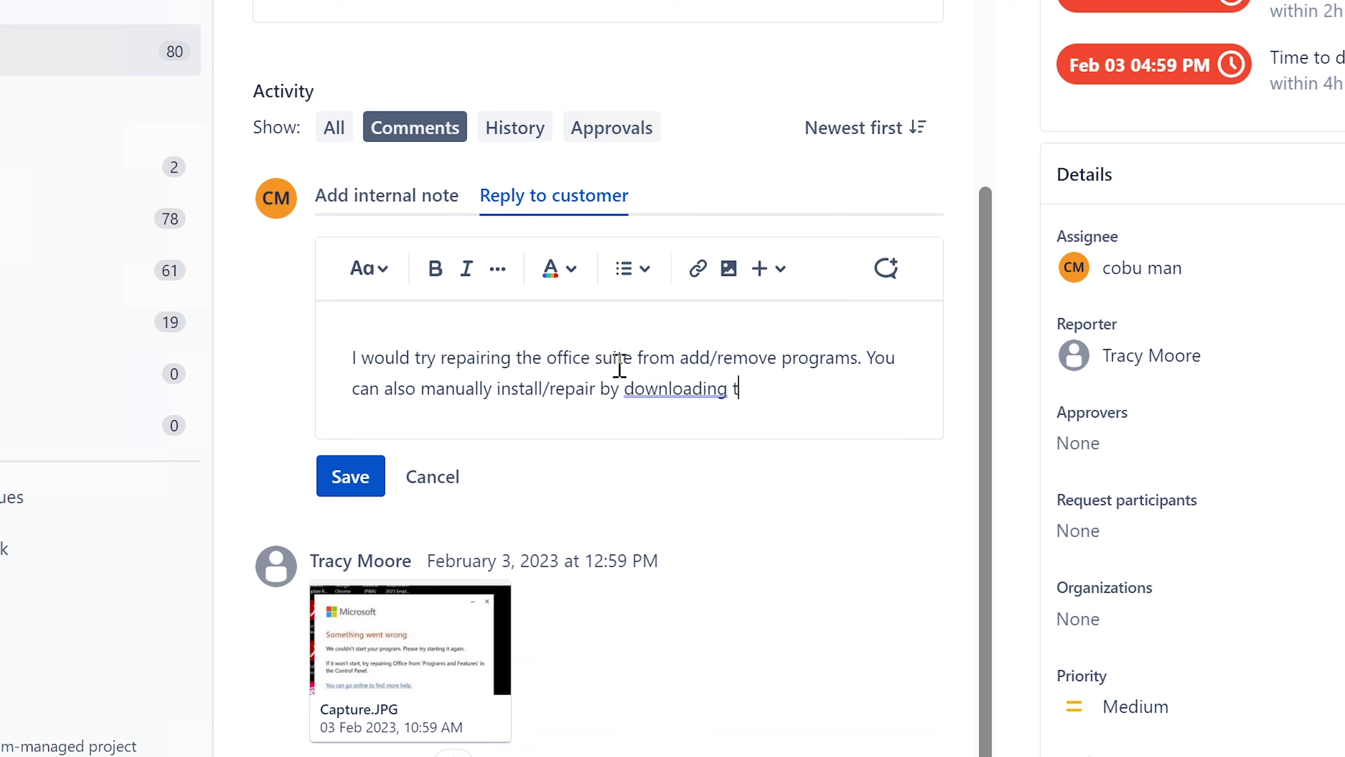
type("prog")
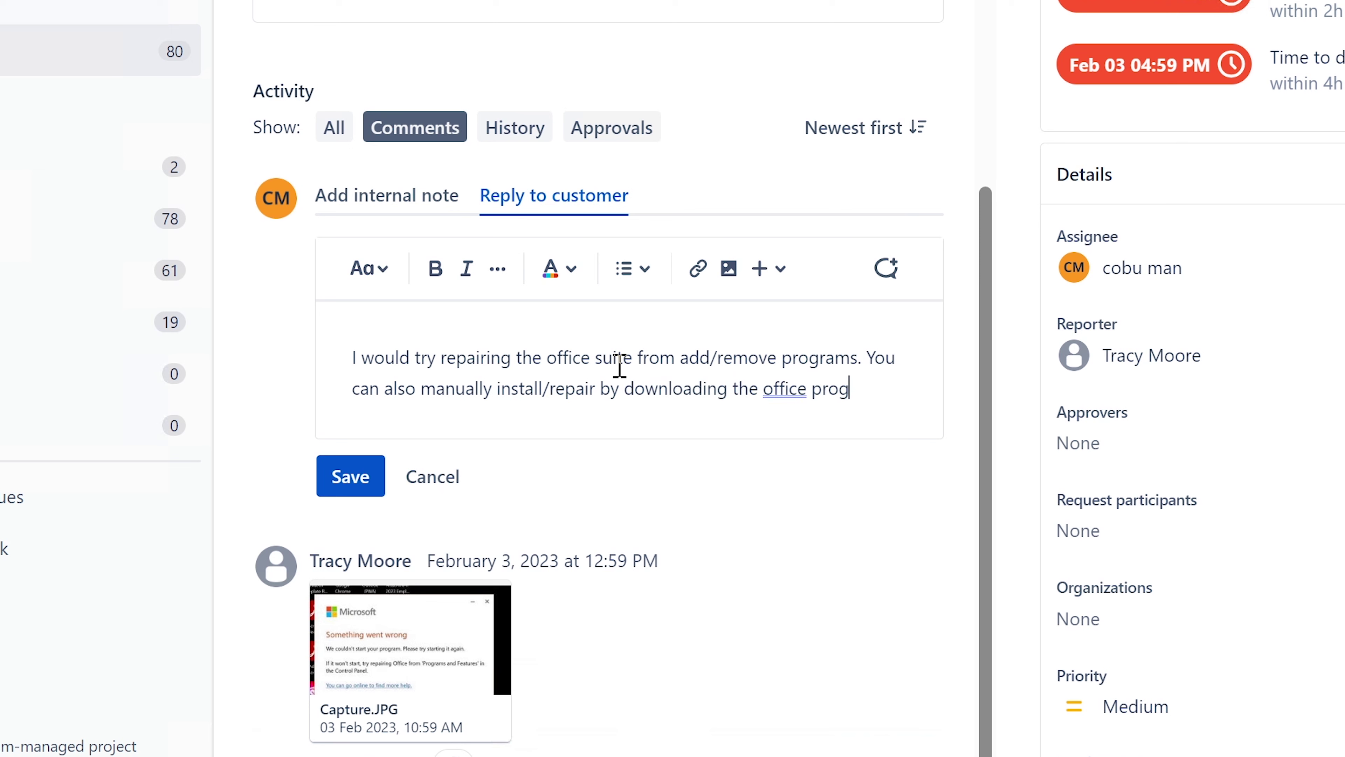
type("ram from office.com")
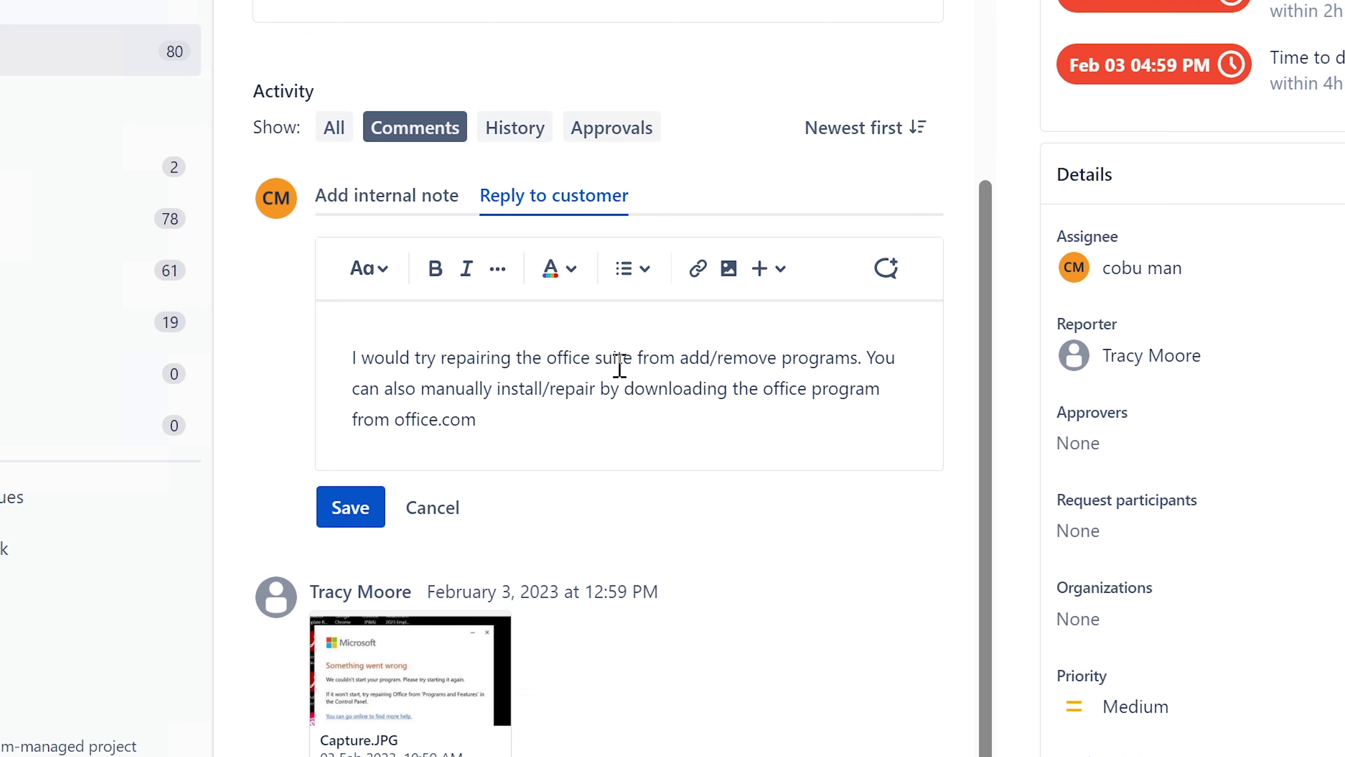
type(" after you login with ms")
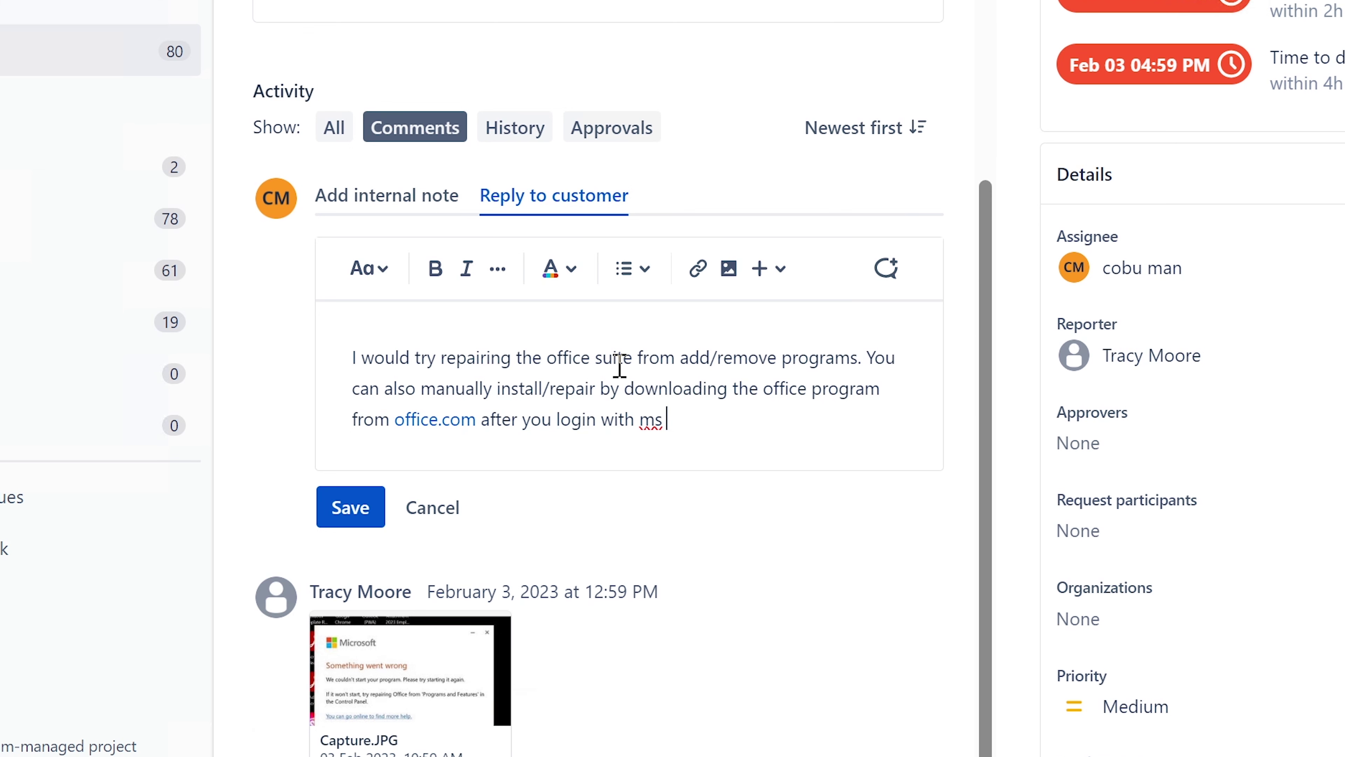
key("BackSpace")
key("BackSpace")
key("BackSpace")
key("BackSpace")
key("BackSpace")
key("BackSpace")
key("BackSpace")
key("BackSpace")
key("BackSpace")
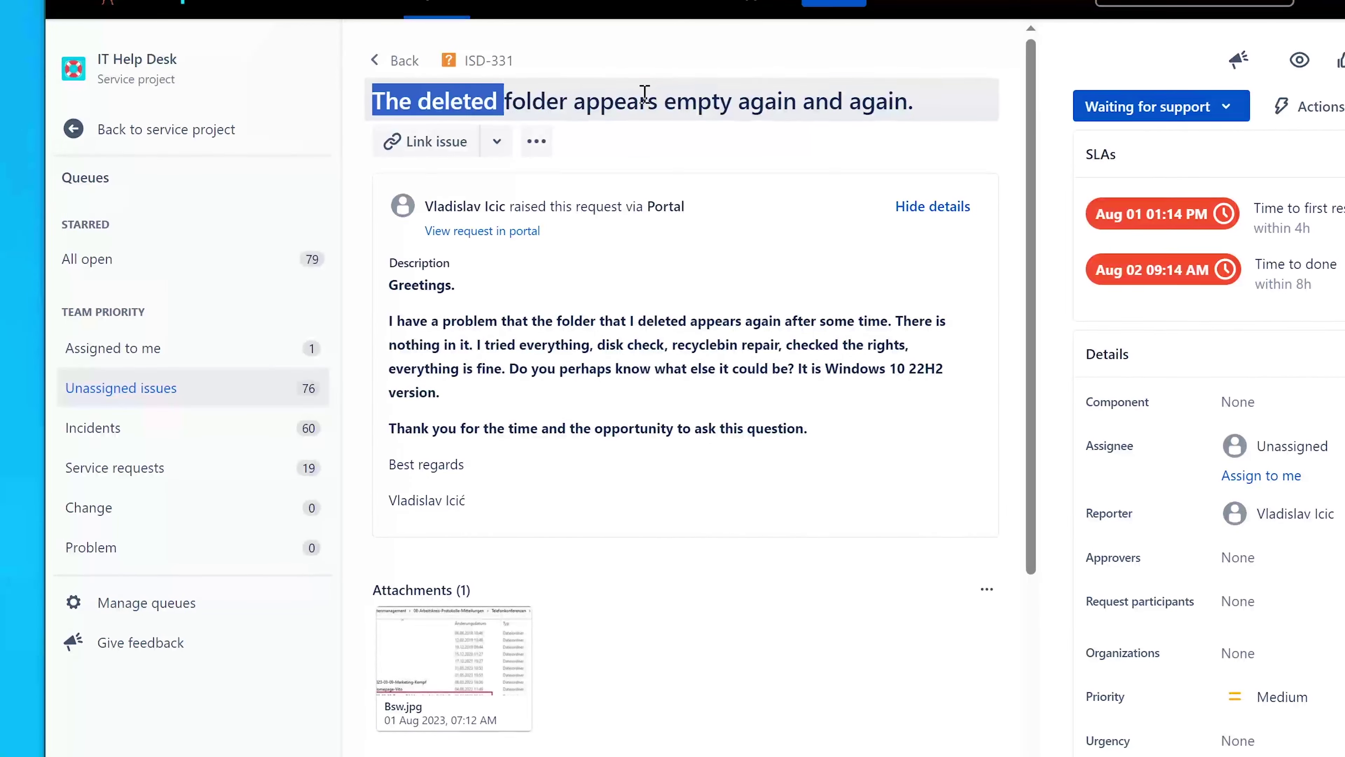
Read ISD-331's title and description, then open the Bsw.jpg attachment full screen.
left_click_drag(645, 94, 958, 114)
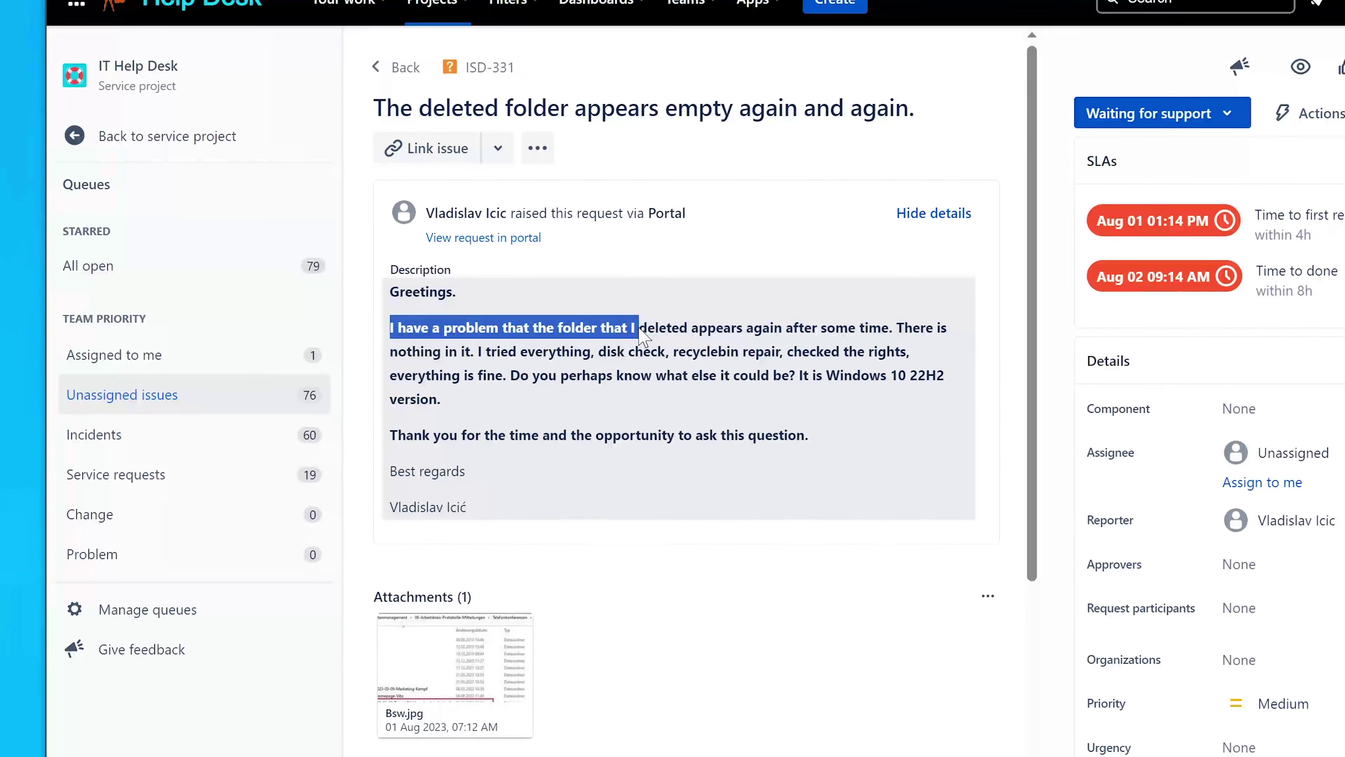
left_click_drag(640, 327, 777, 328)
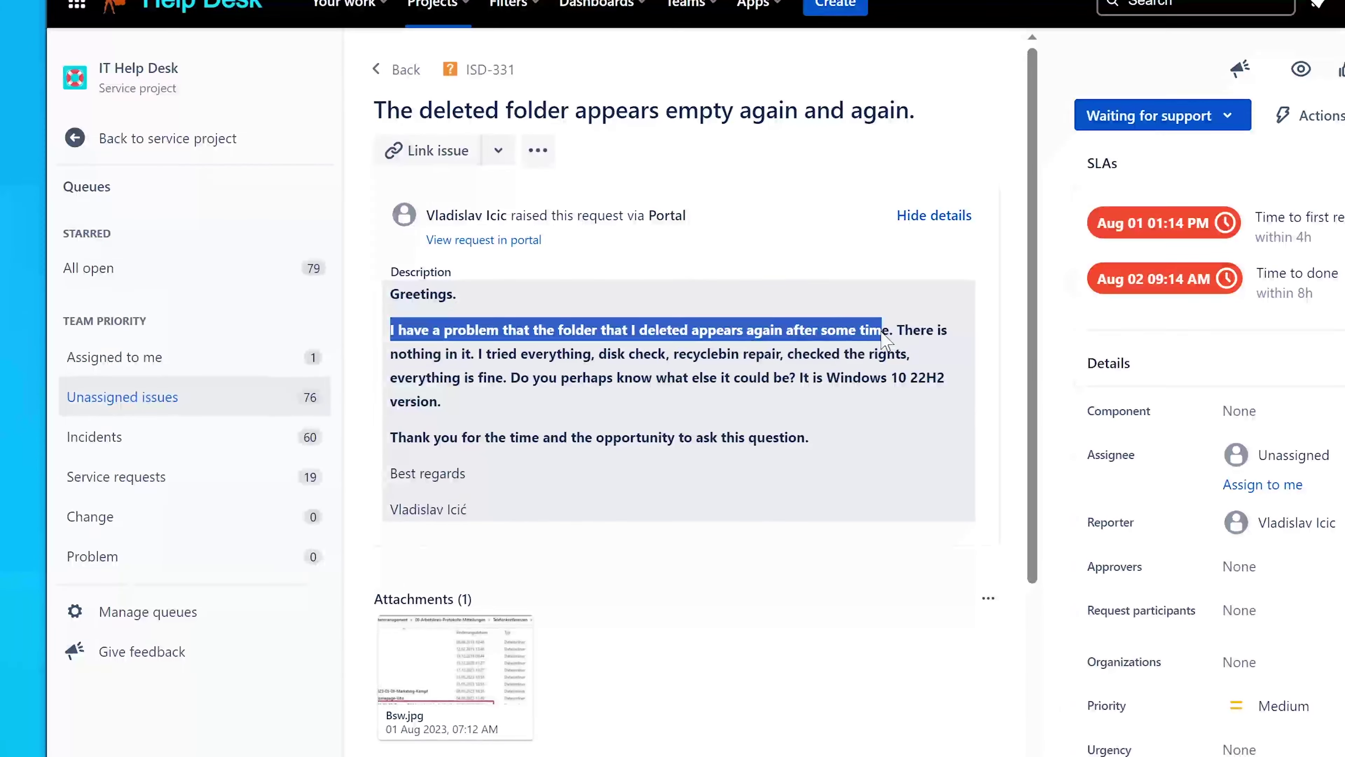
left_click_drag(884, 339, 896, 335)
left_click(901, 333)
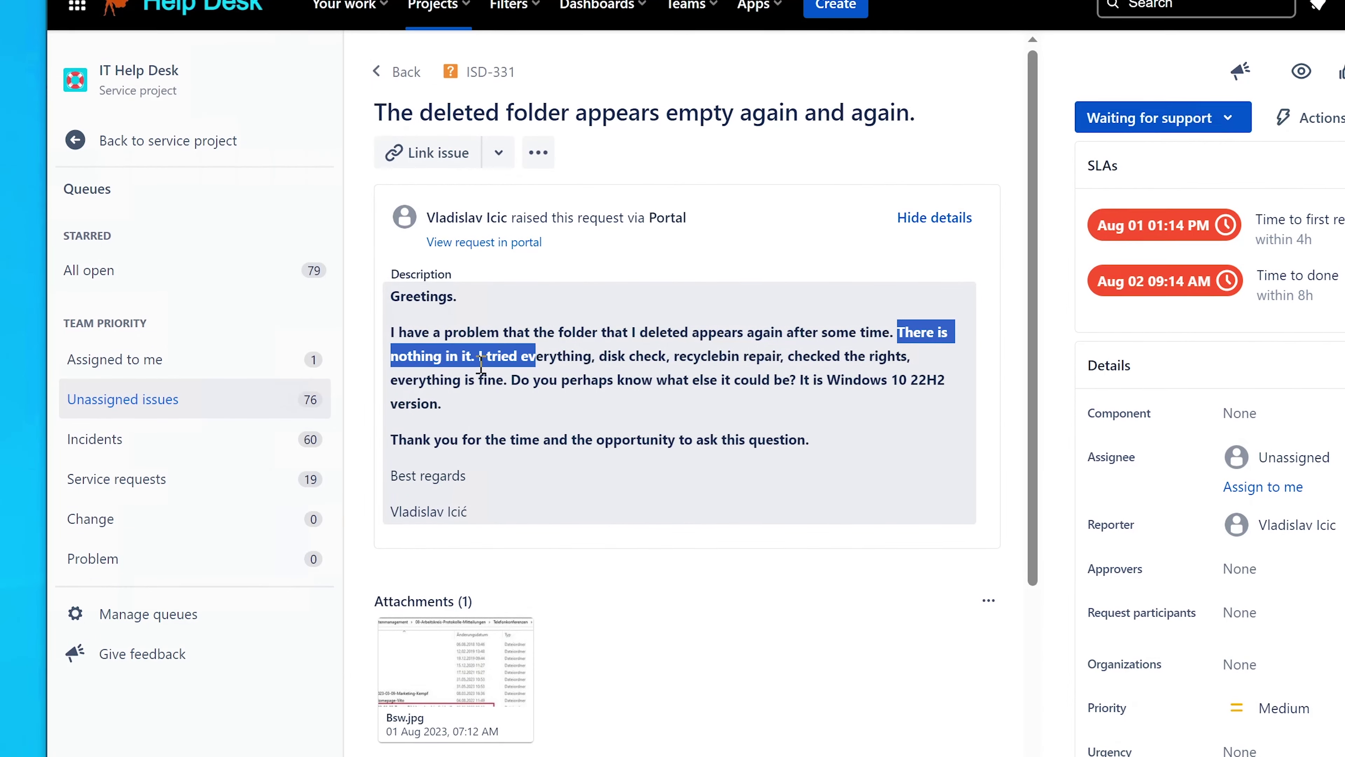
left_click_drag(608, 357, 786, 355)
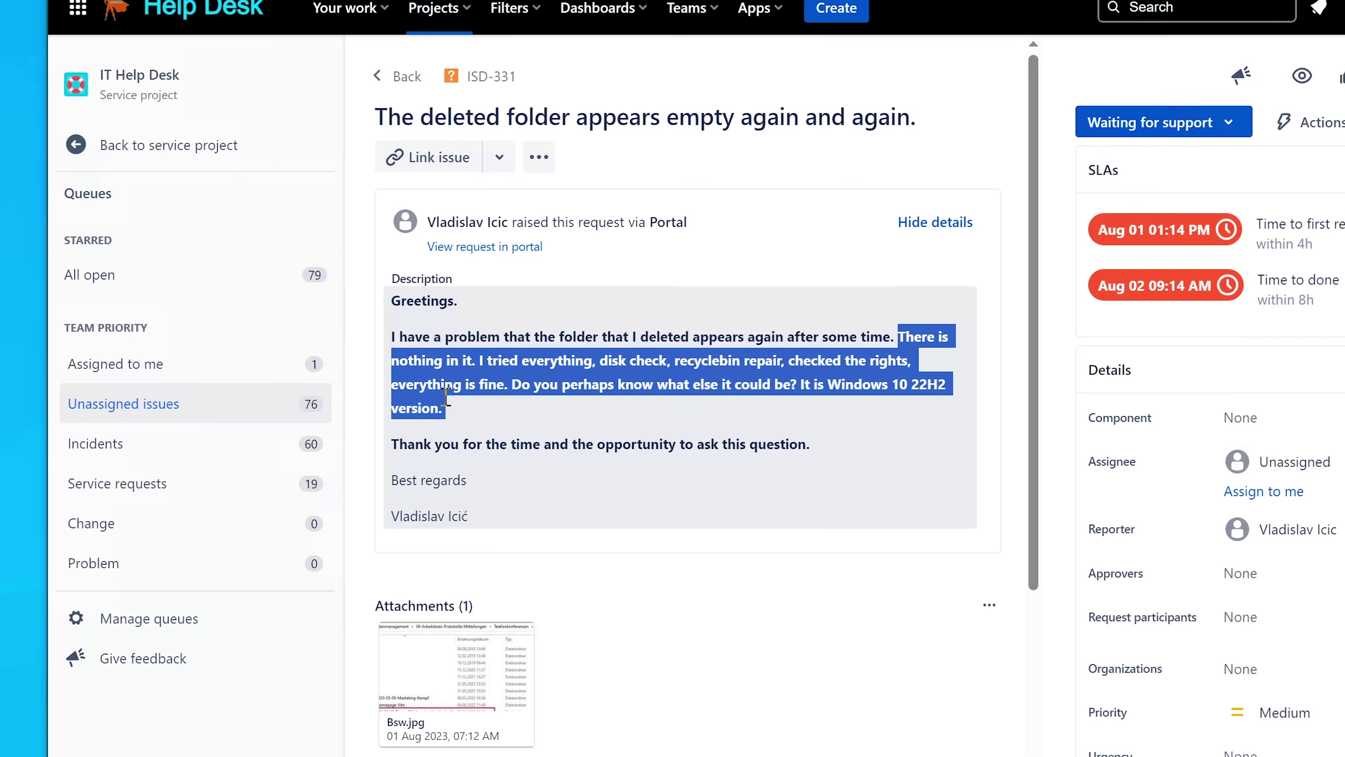
left_click_drag(905, 371, 621, 447)
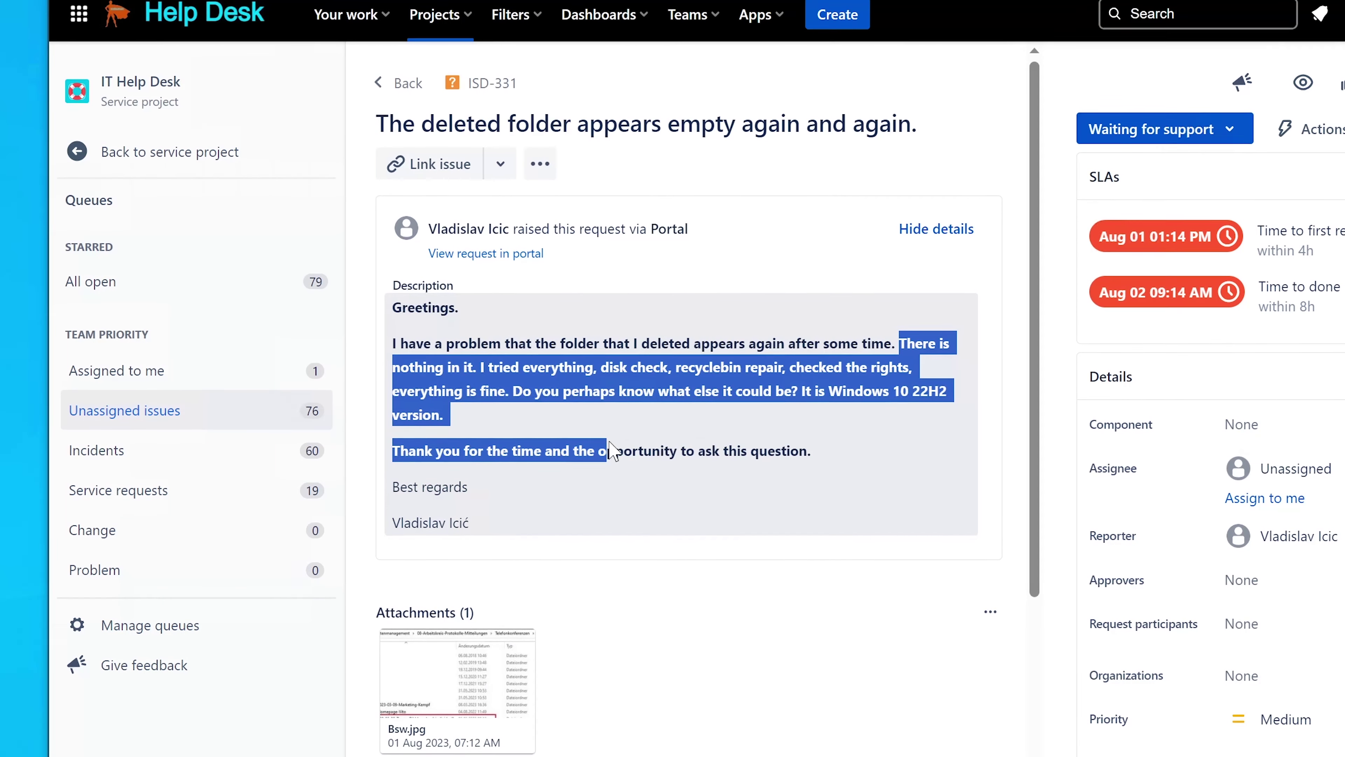
left_click(540, 574)
left_click(472, 646)
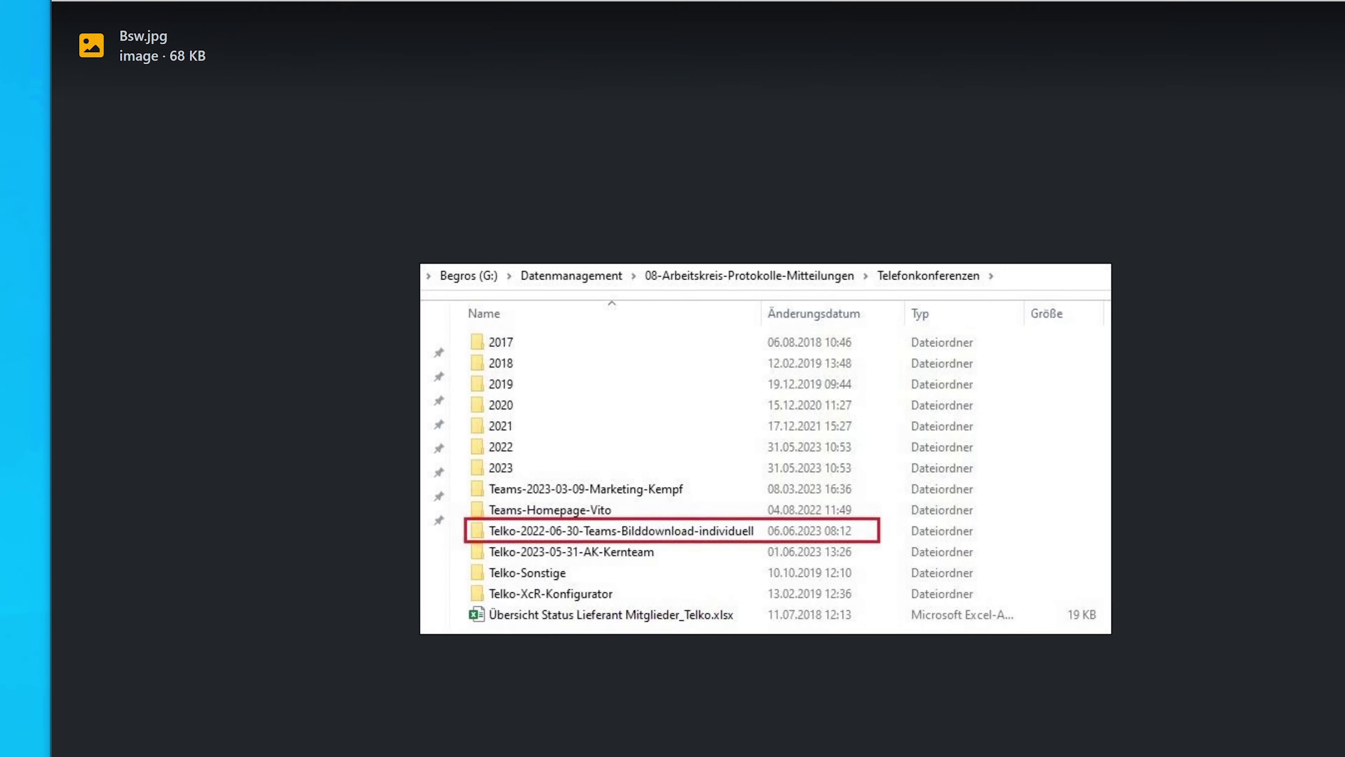
Close Bsw.jpg, scroll to Activity, and review then close the customer's comment image.
key("Escape")
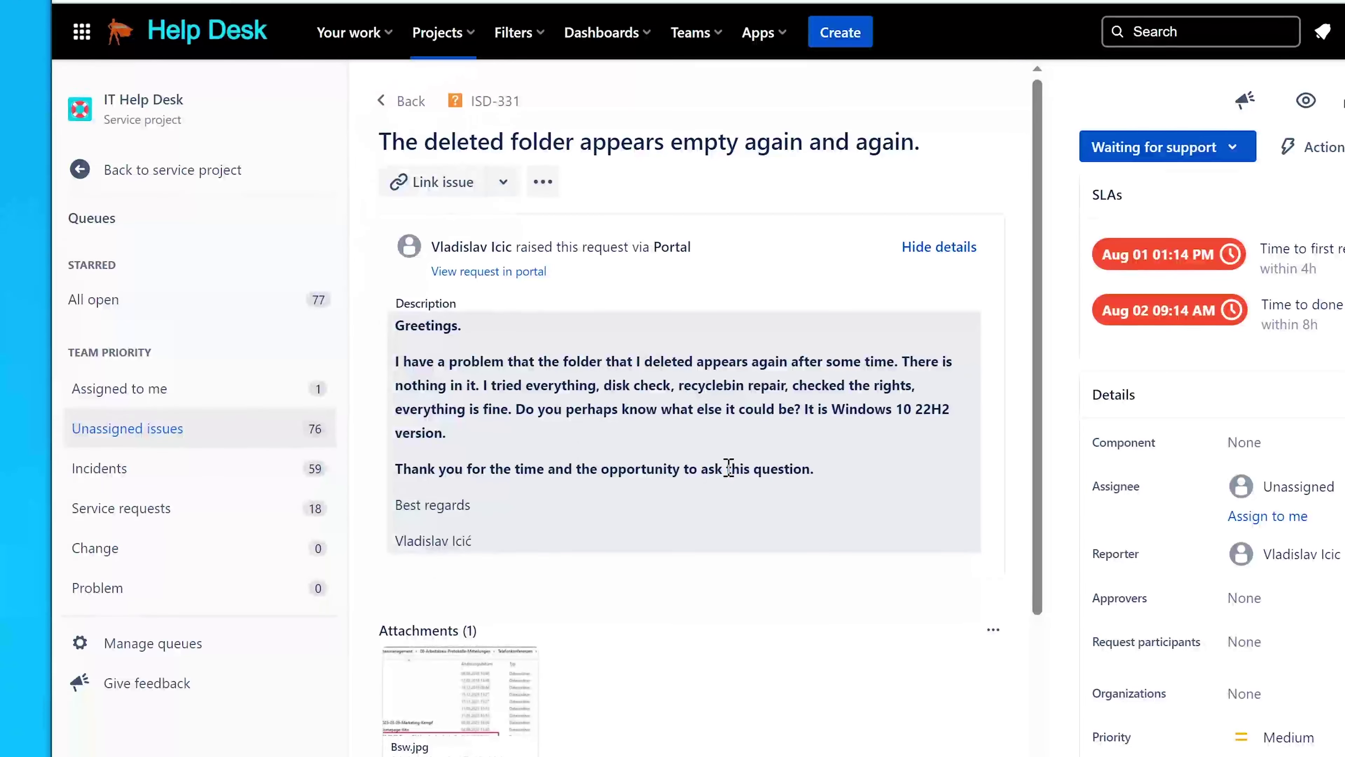
scroll(637, 511, "down", 5)
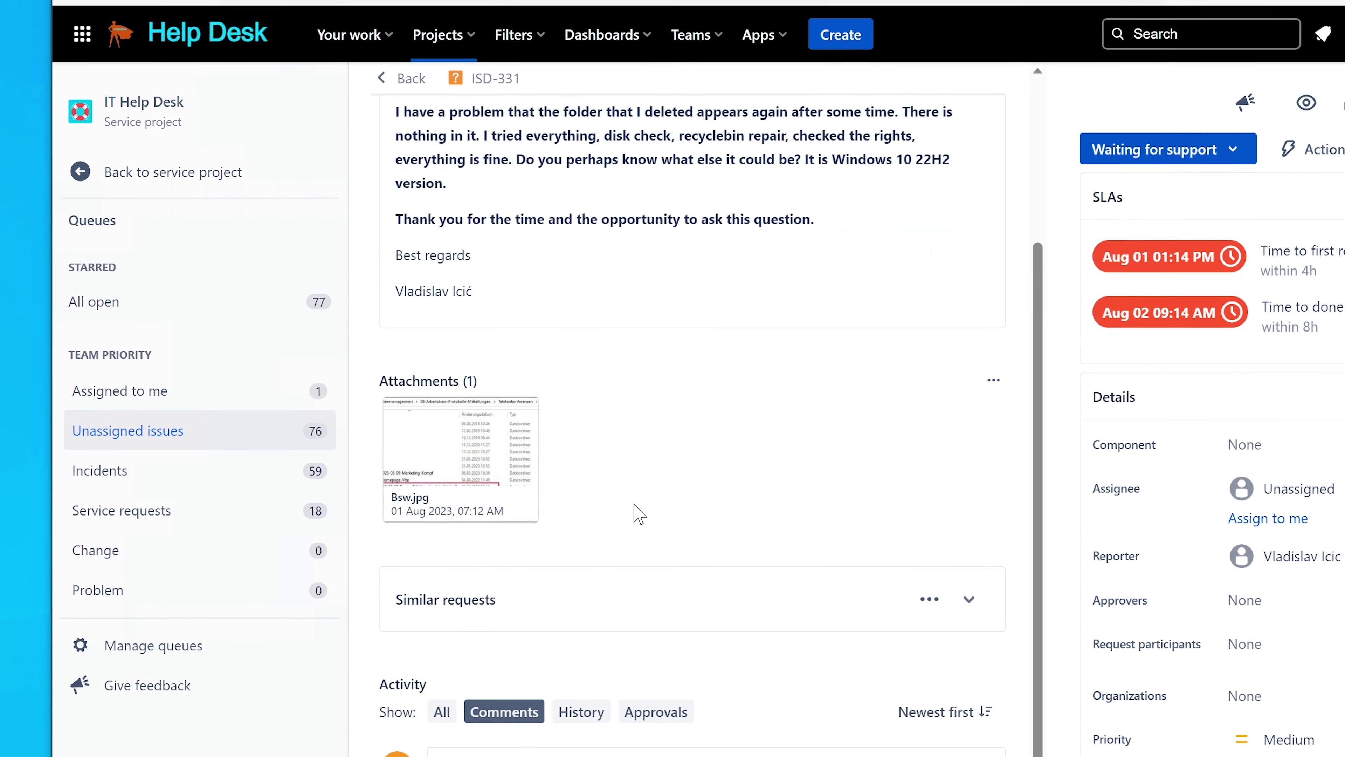
scroll(634, 512, "down", 3)
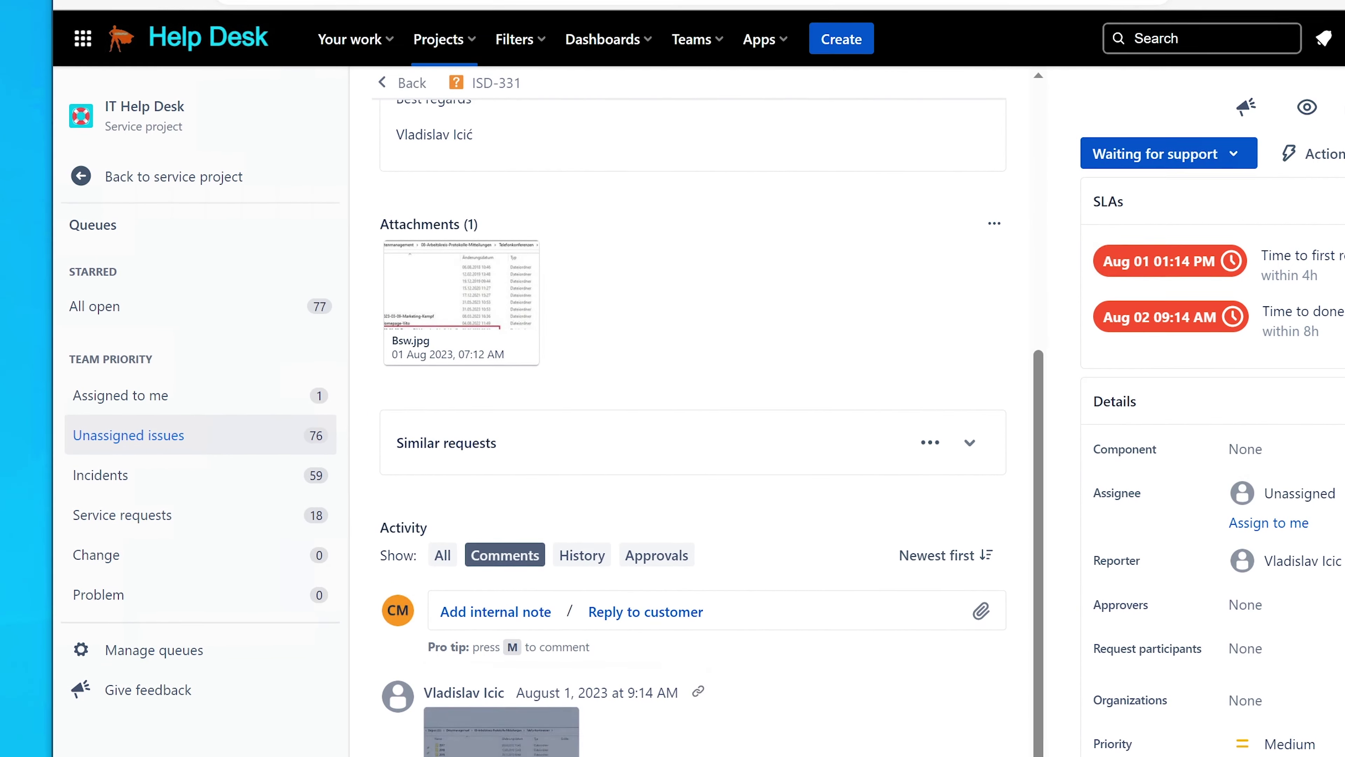
left_click(550, 731)
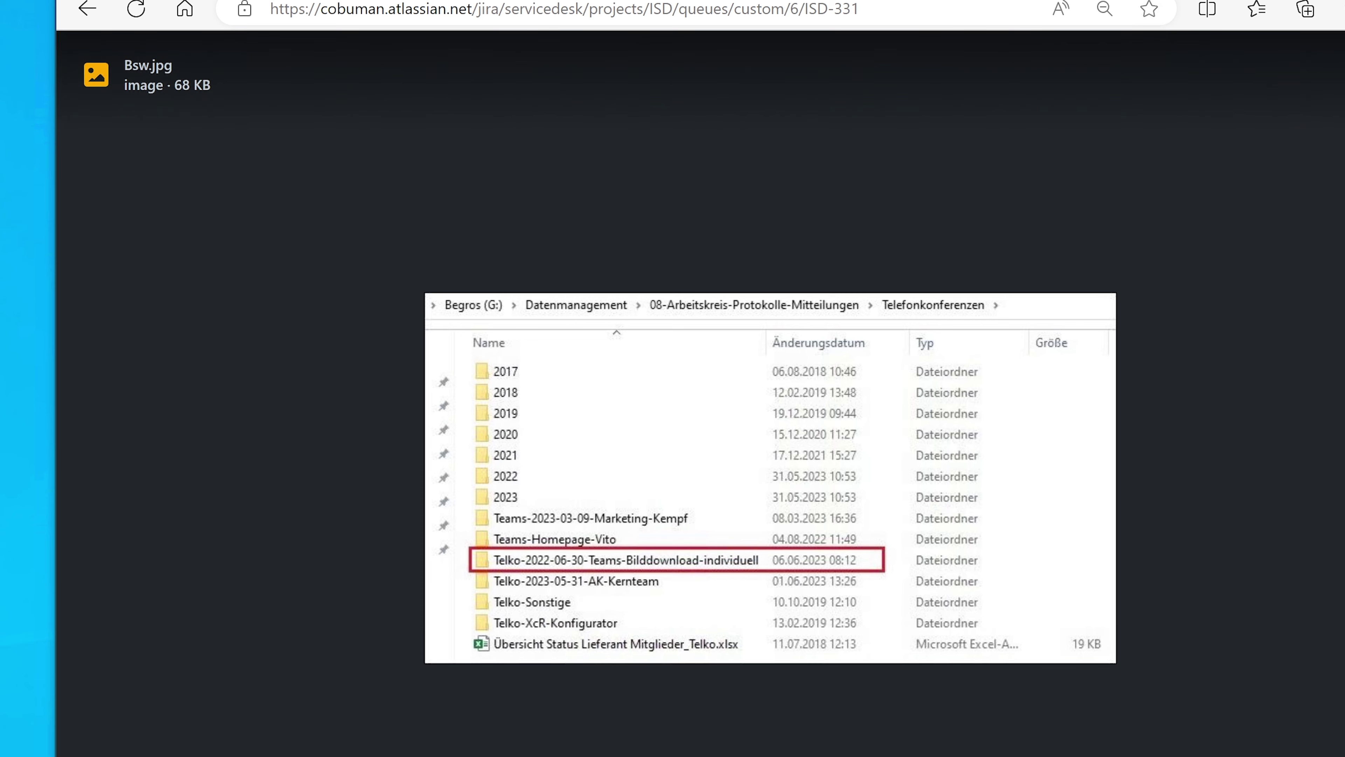
key("Escape")
scroll(587, 534, "down", 6)
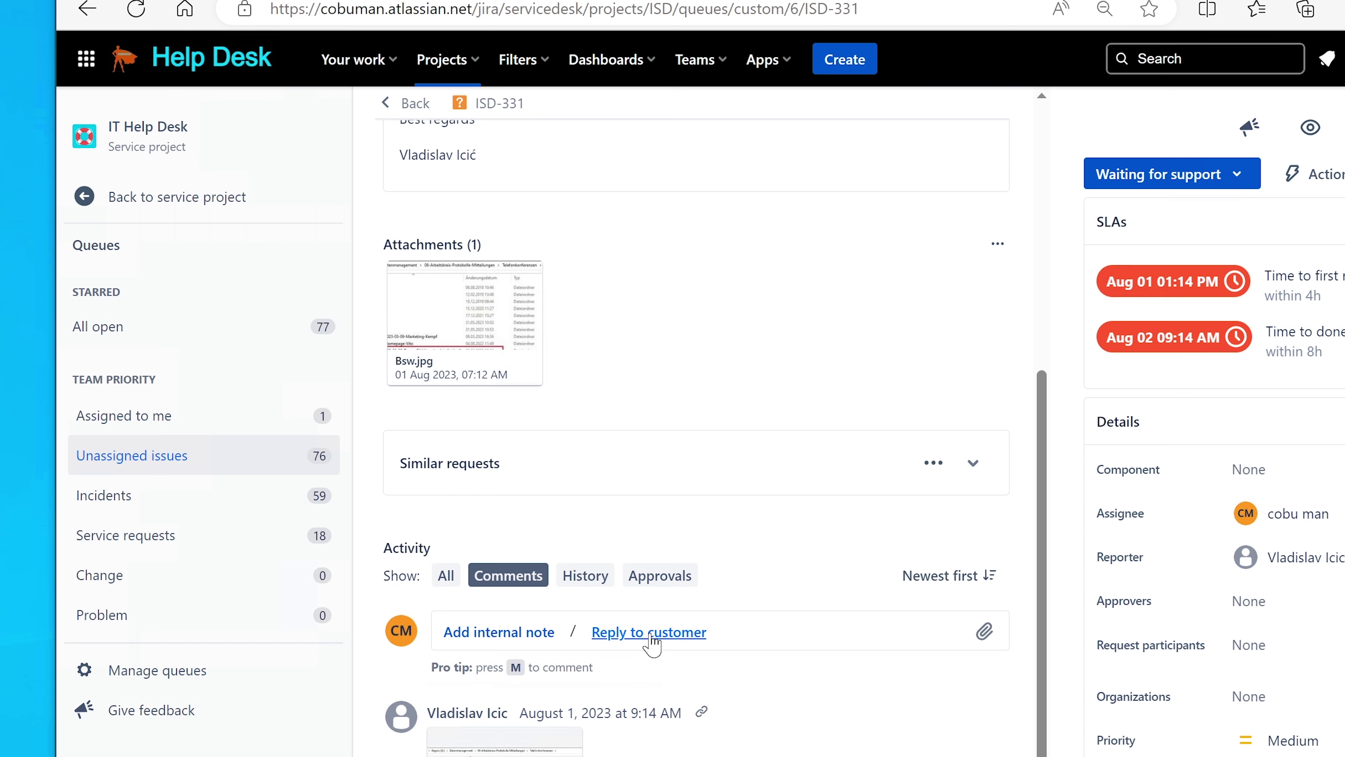
Start a reply: Desktop Support should check why the folder returns, possibly a background network backup.
left_click(645, 633)
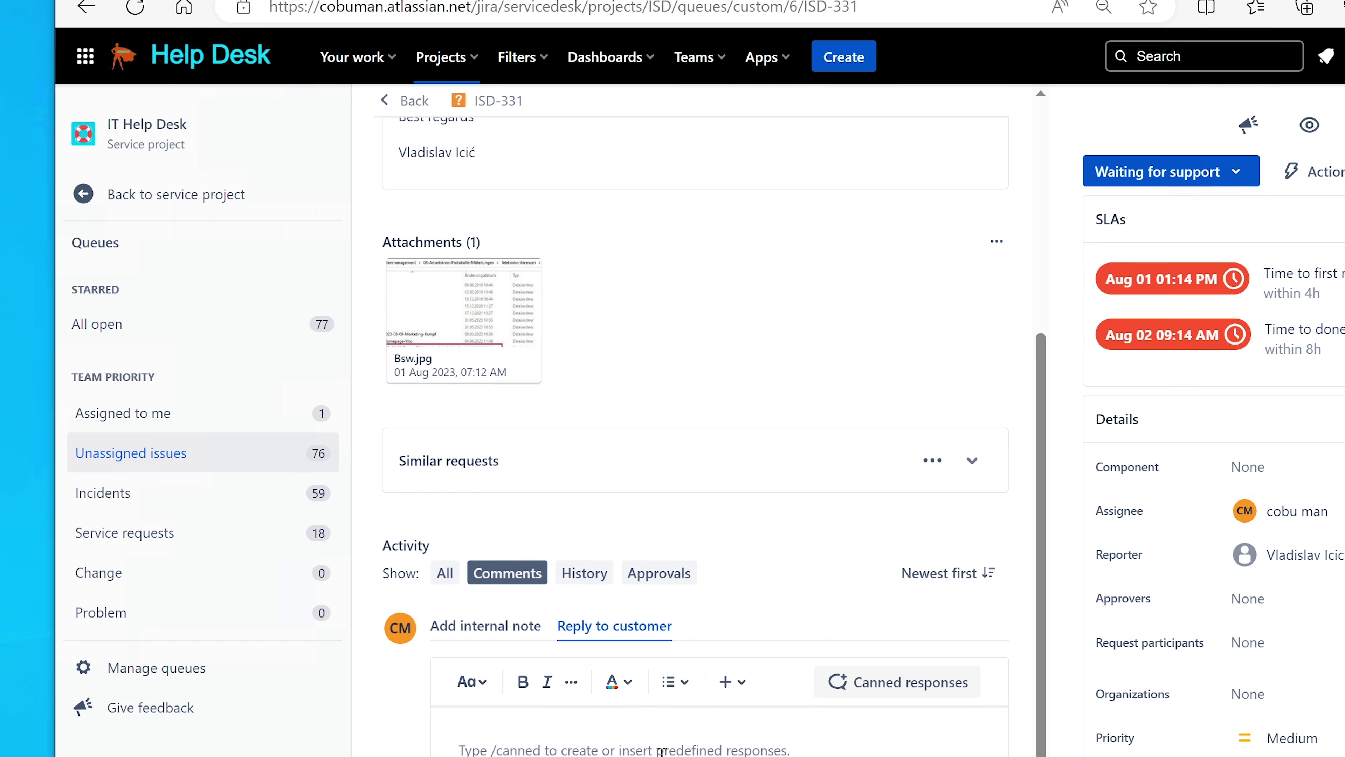
left_click(662, 752)
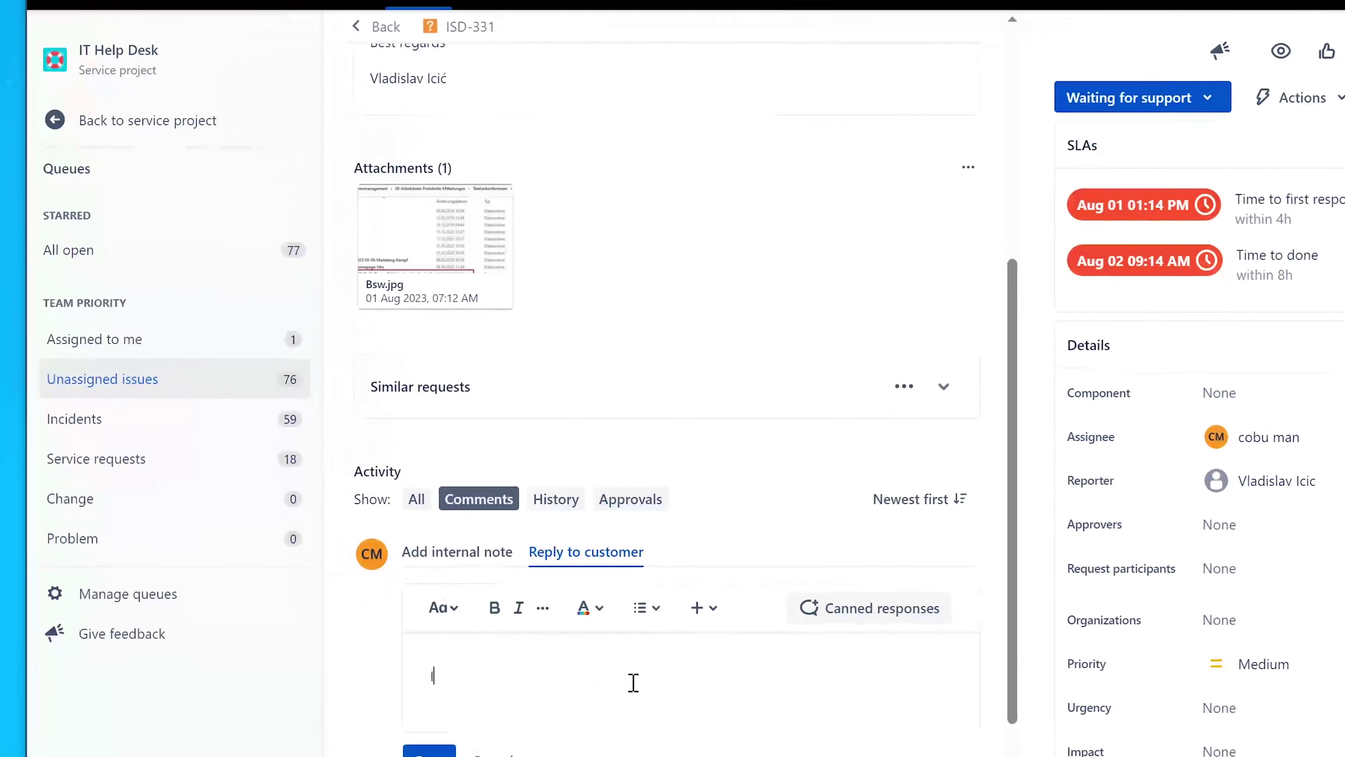
type("I would")
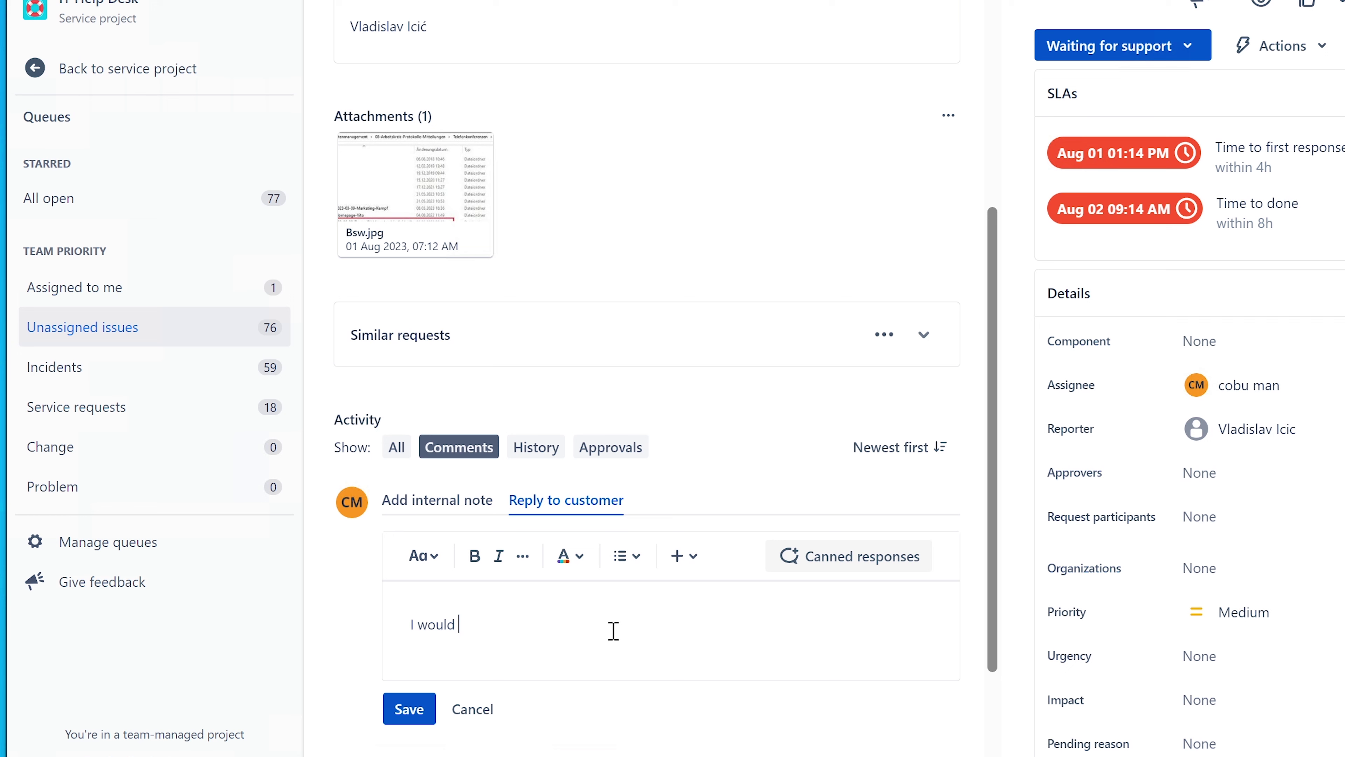
type("check with Desktop Support")
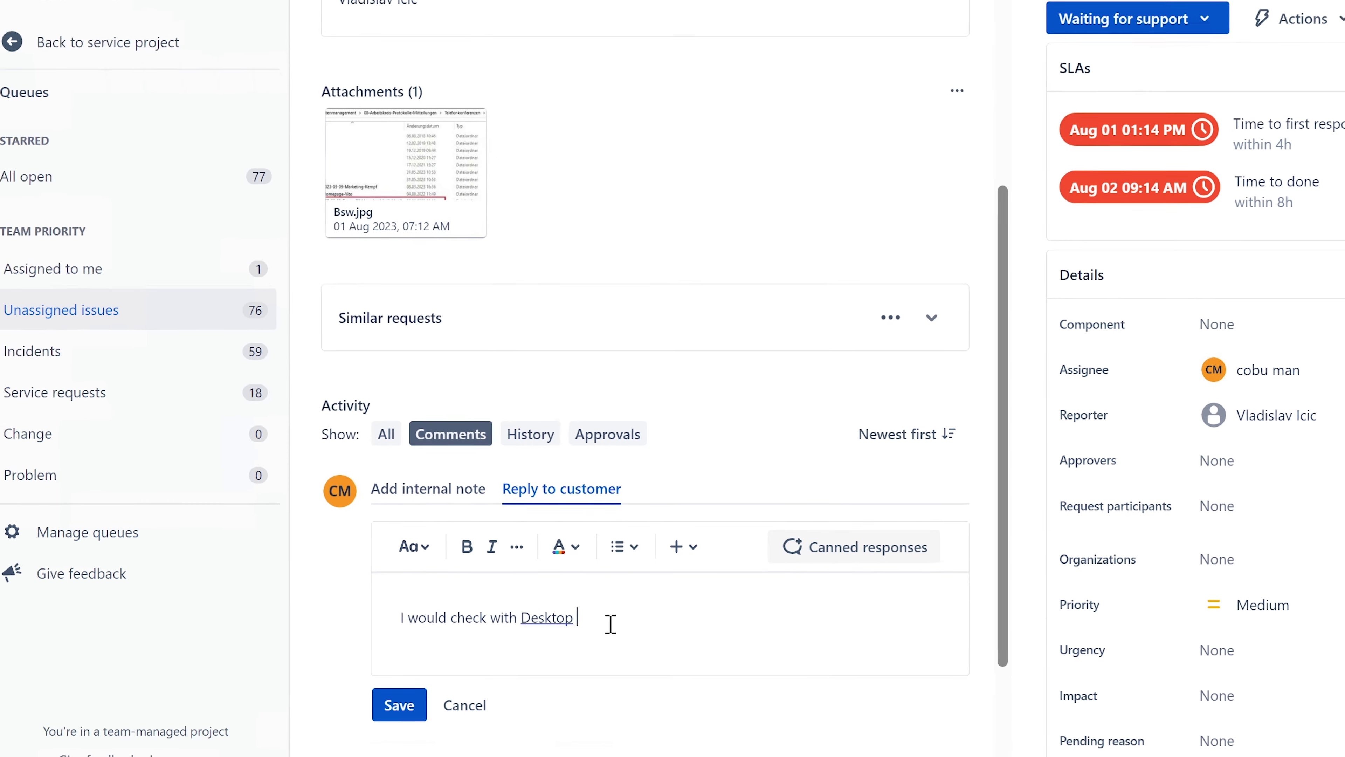
type(" team to see if")
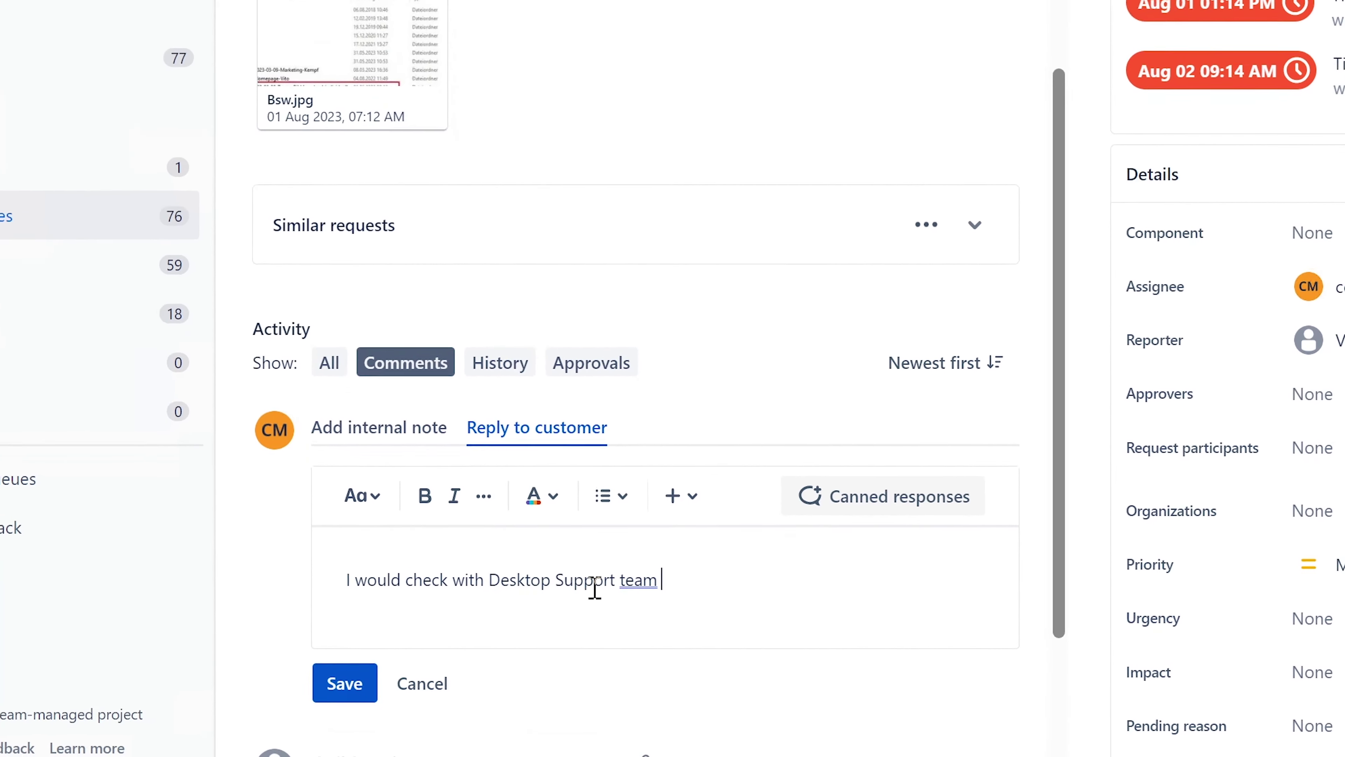
type("e w")
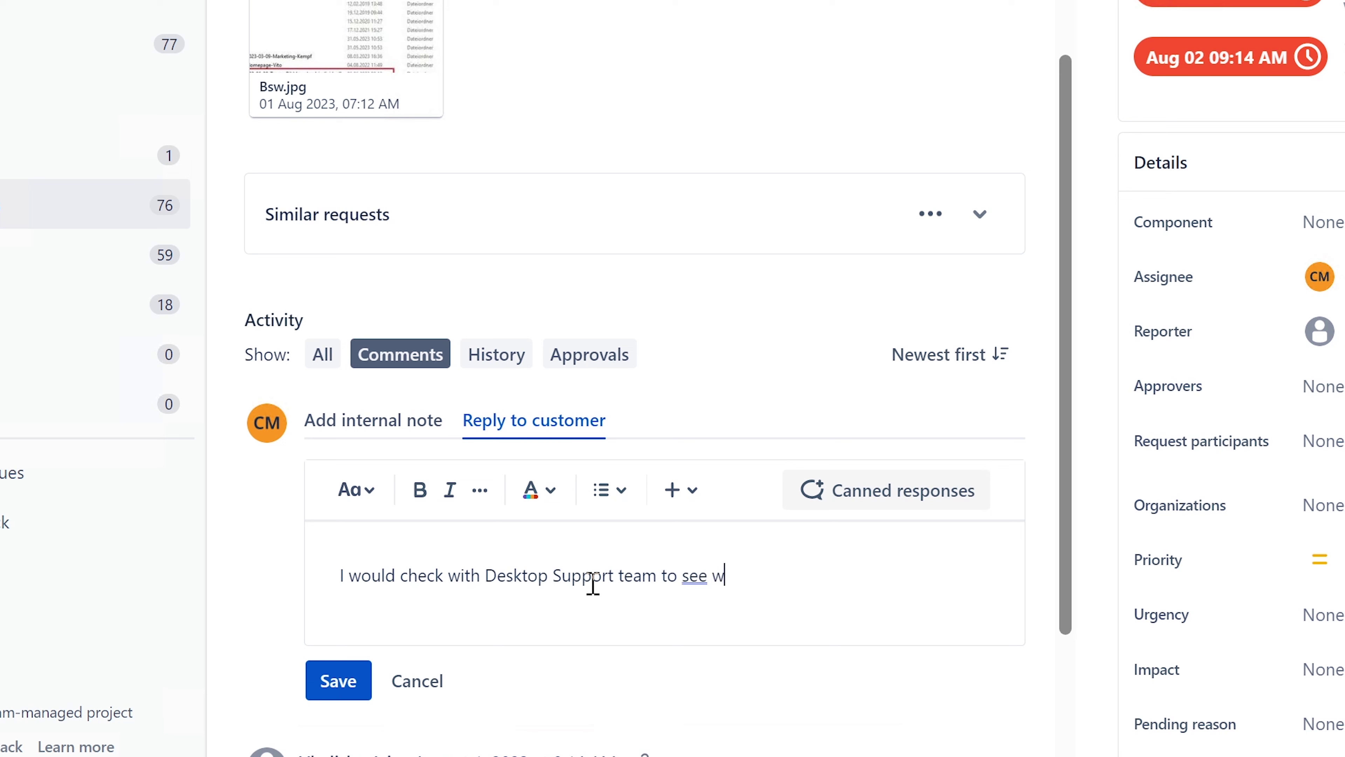
type("hy this folder k")
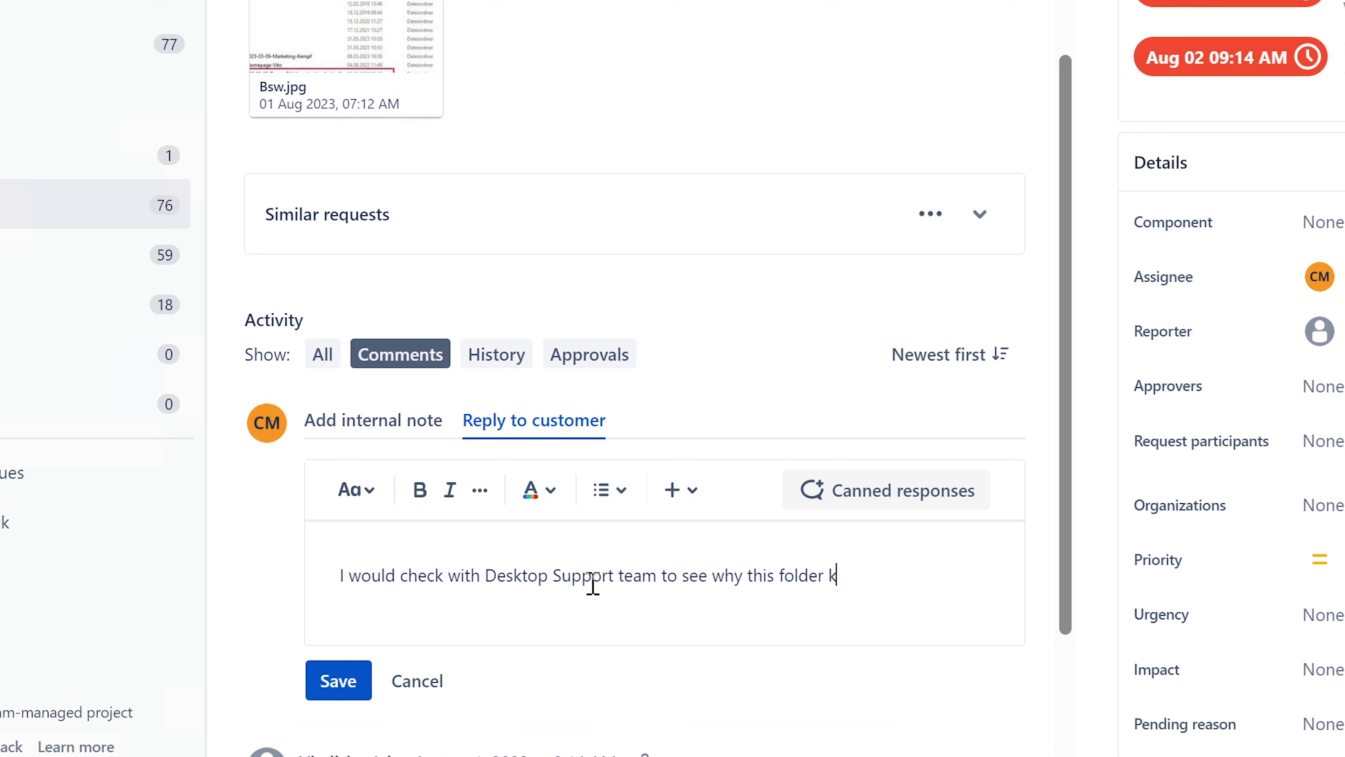
type("eeps coming back...")
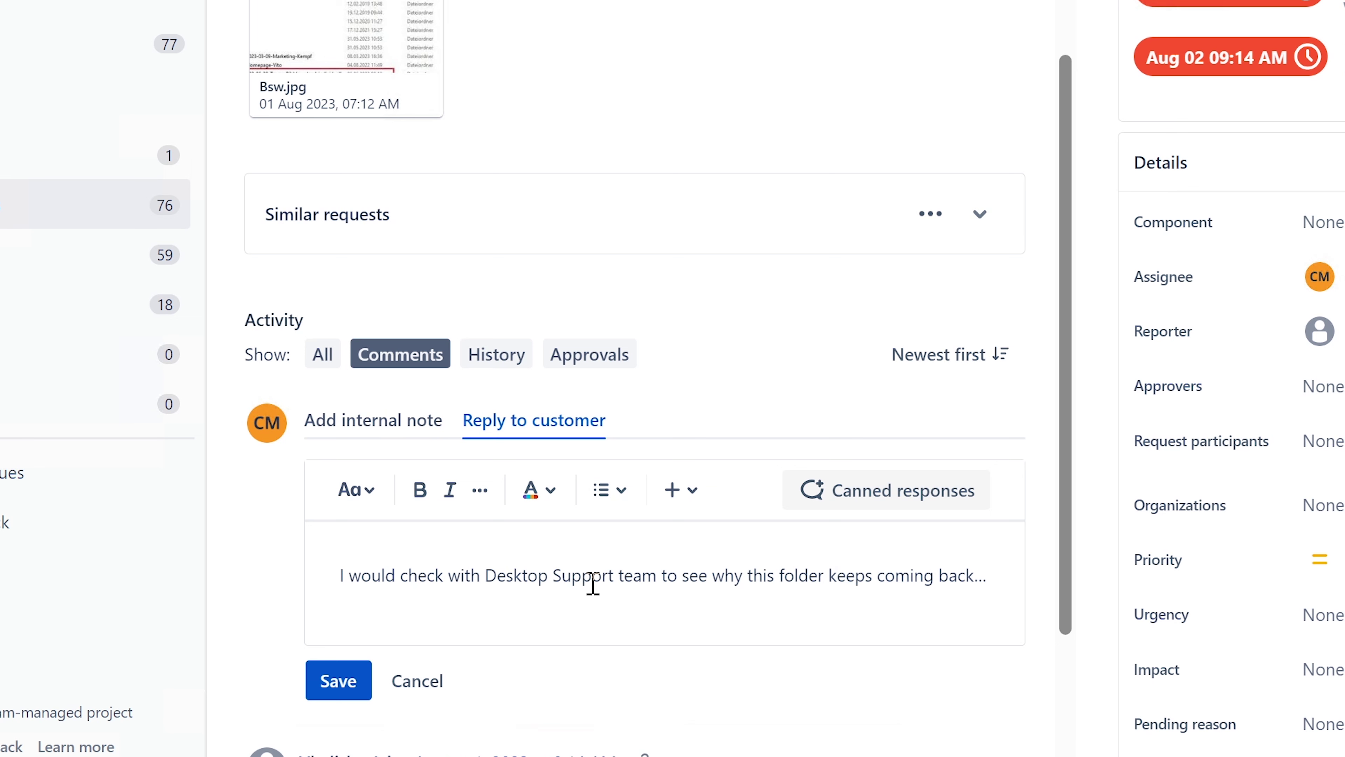
key("Return")
type("it cou")
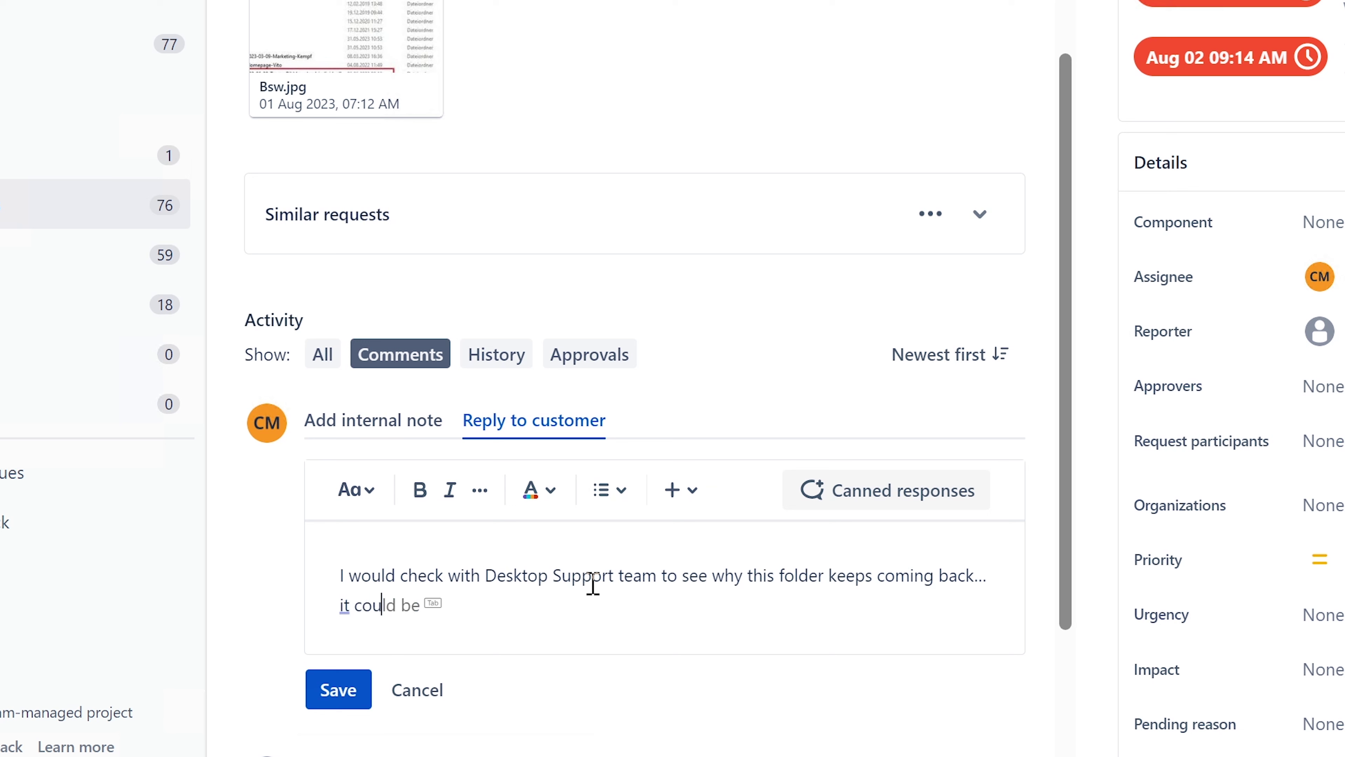
type("ld be related")
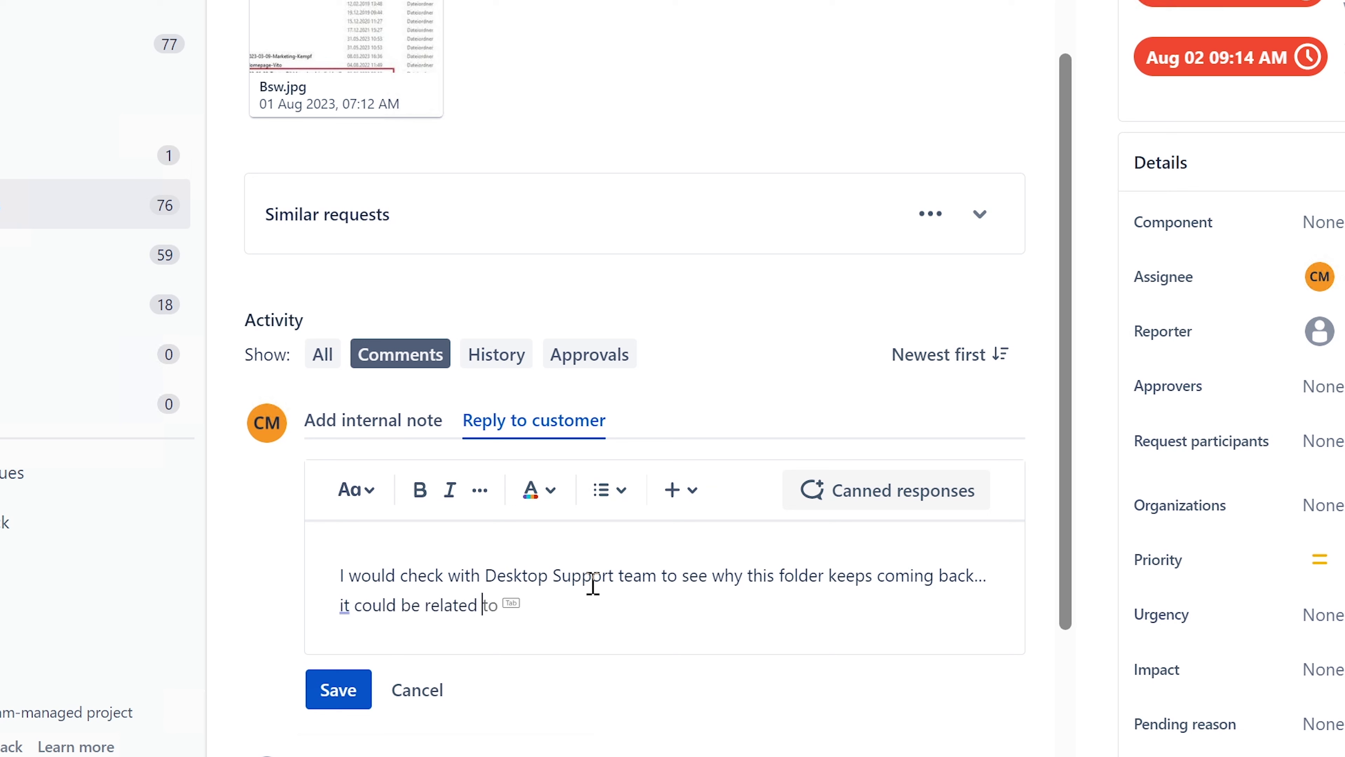
key("Tab")
type("a network b")
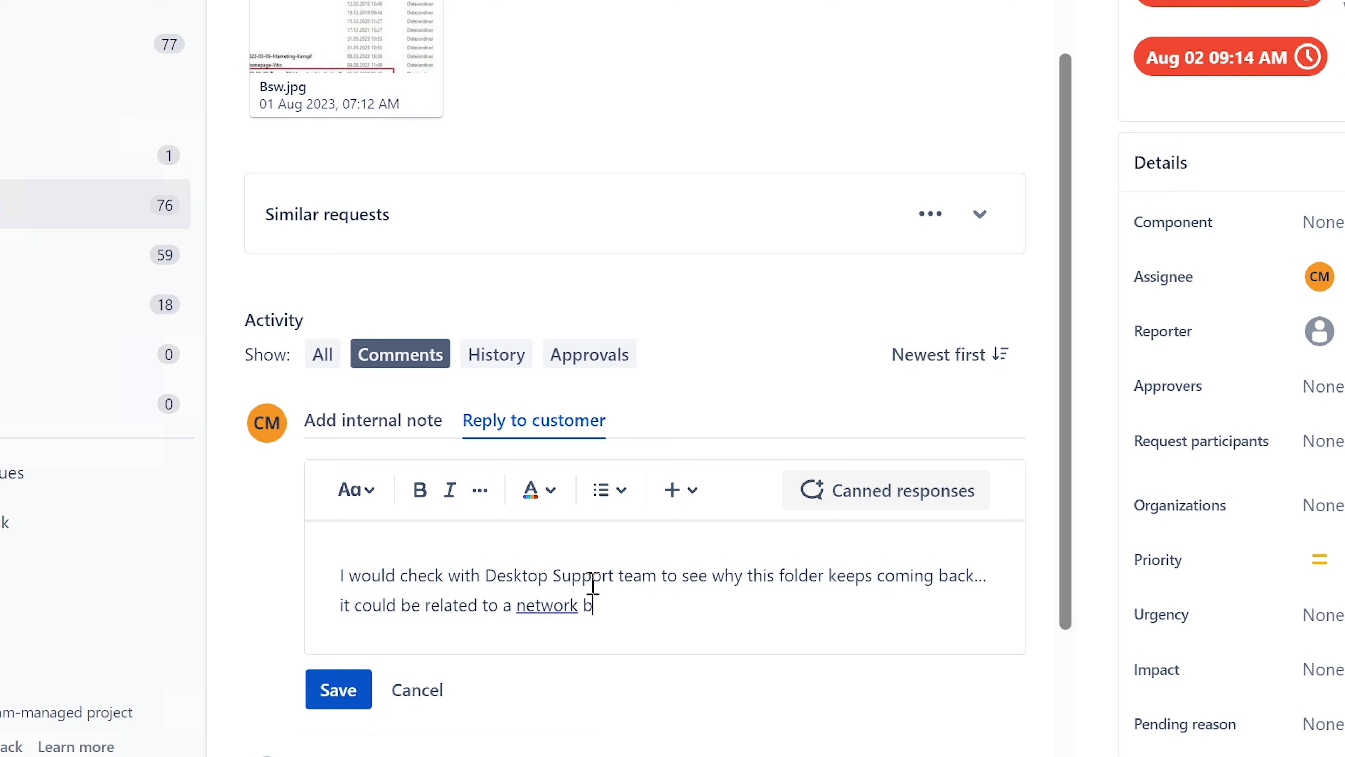
type("ackup running a ")
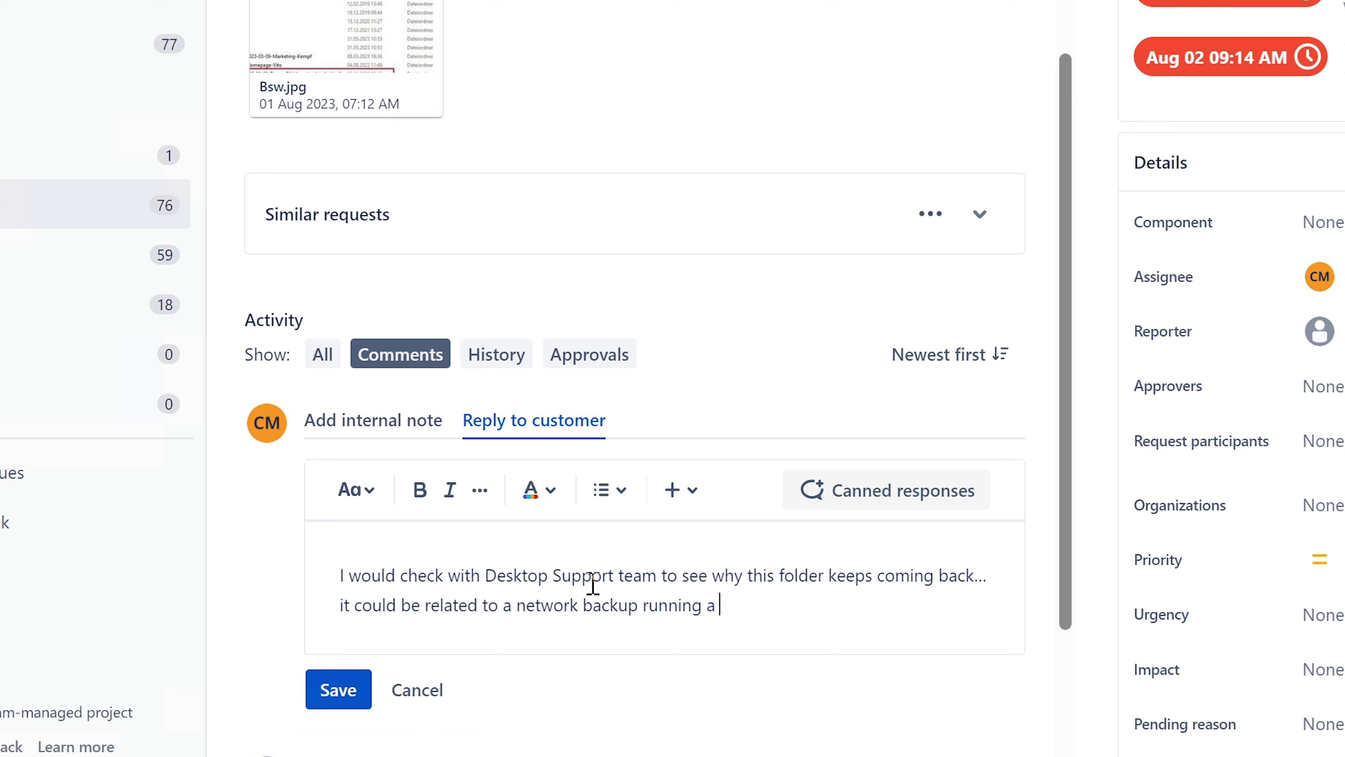
type("process in the back")
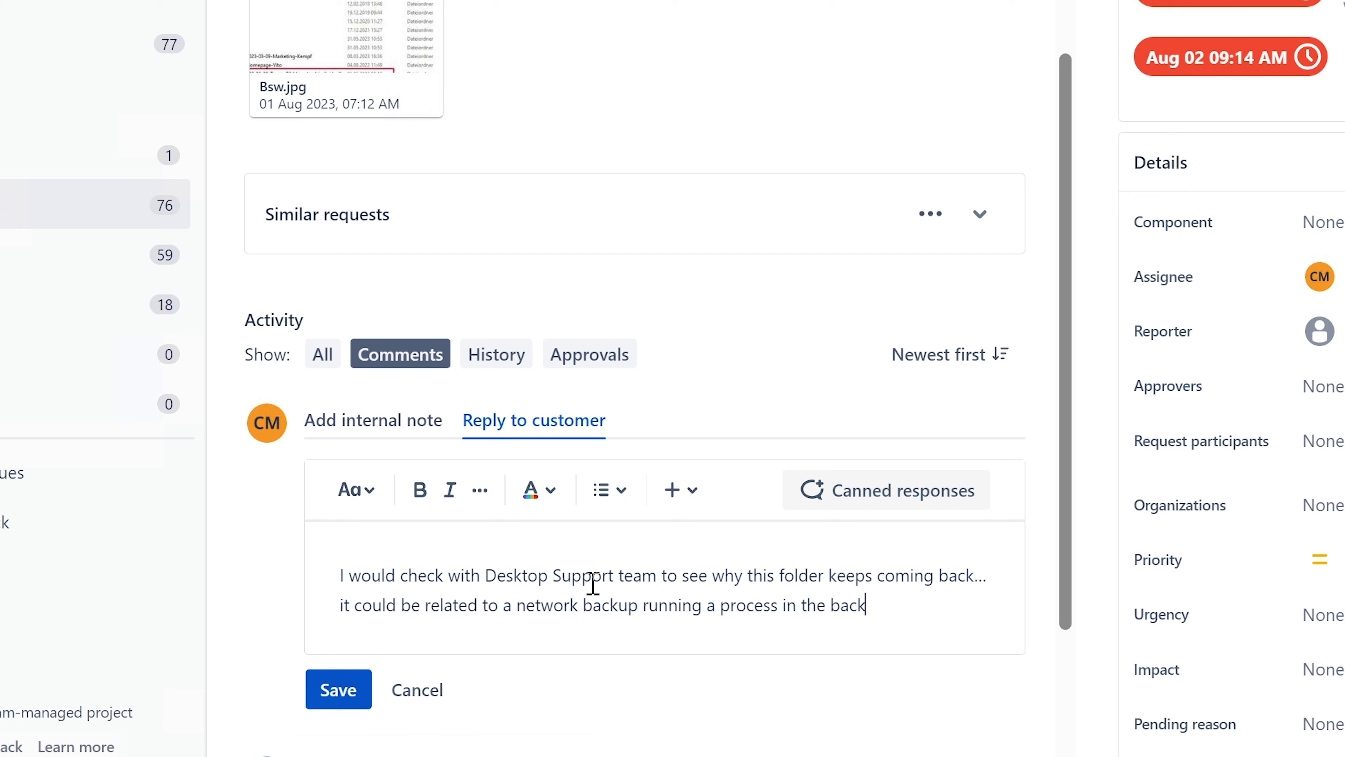
type("ground with ca")
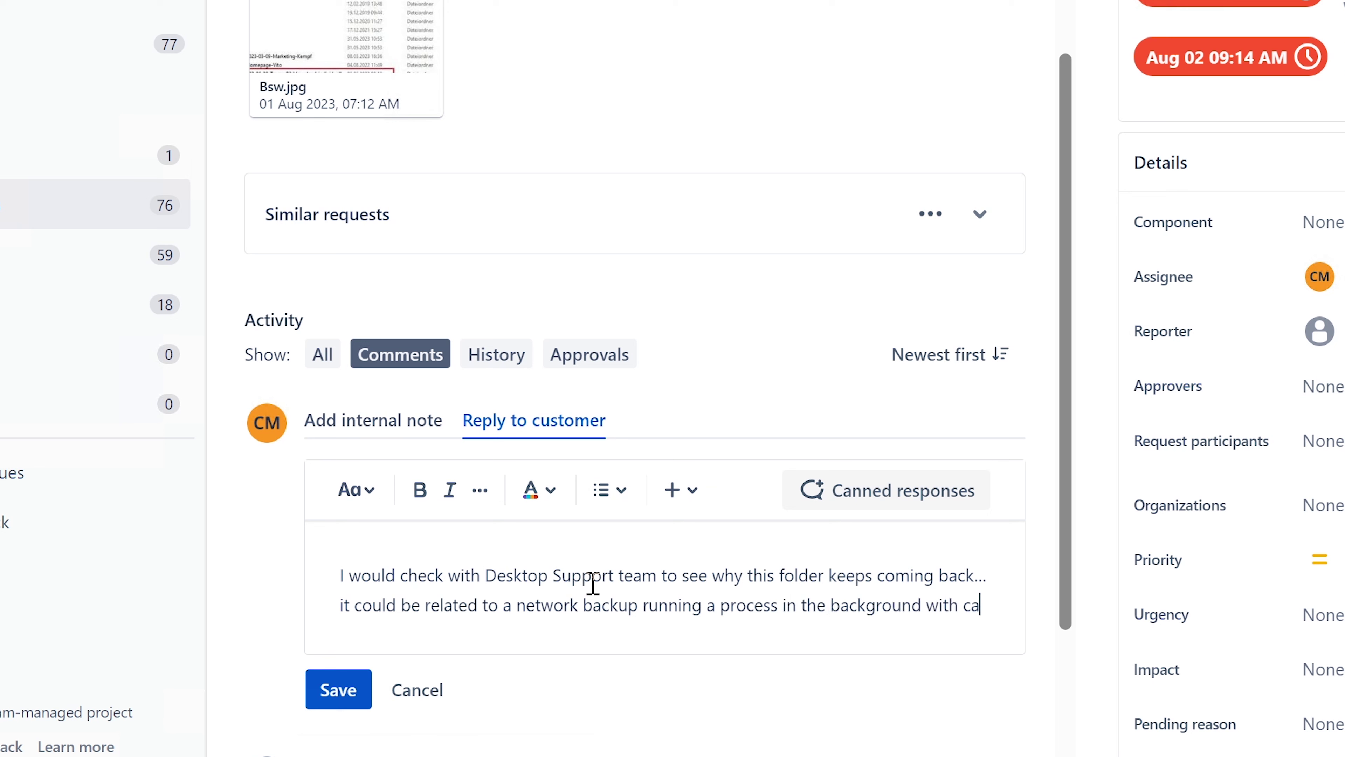
type("che")
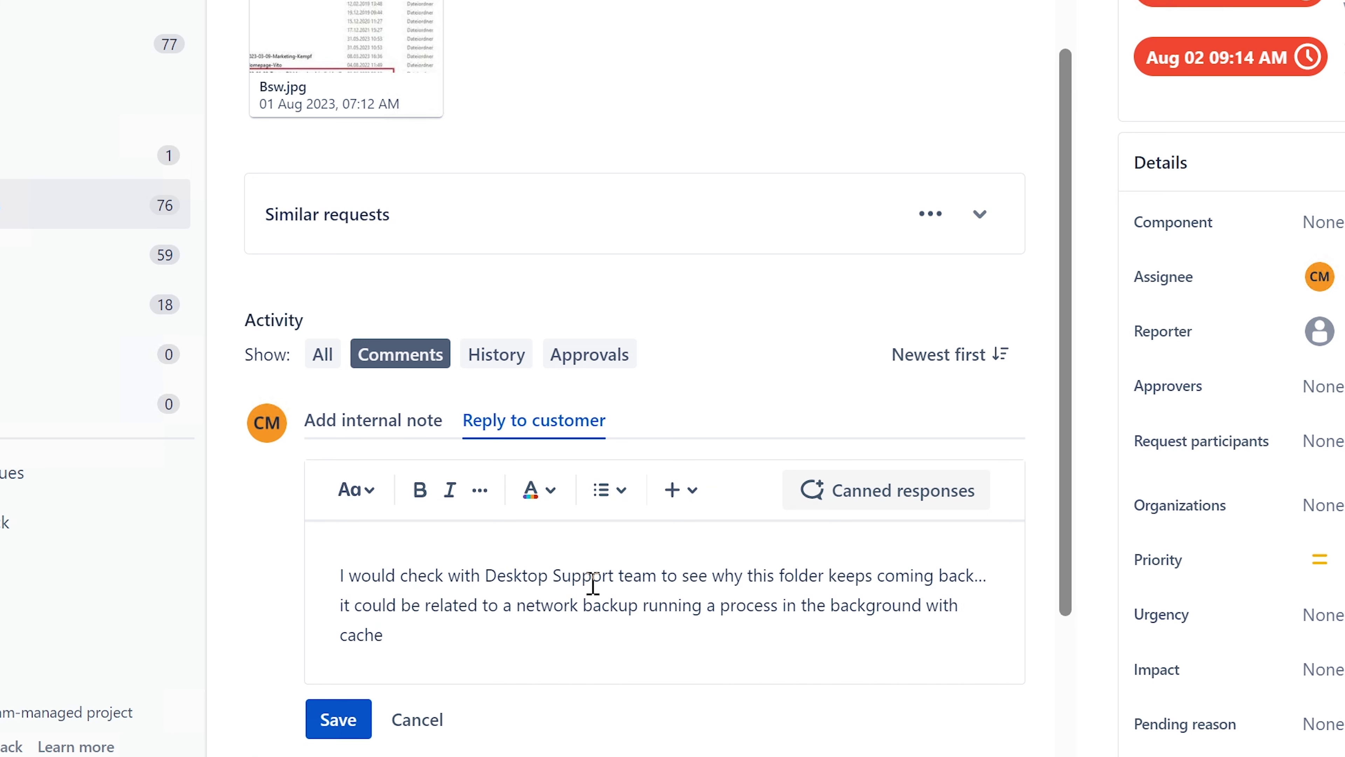
type("d folder name")
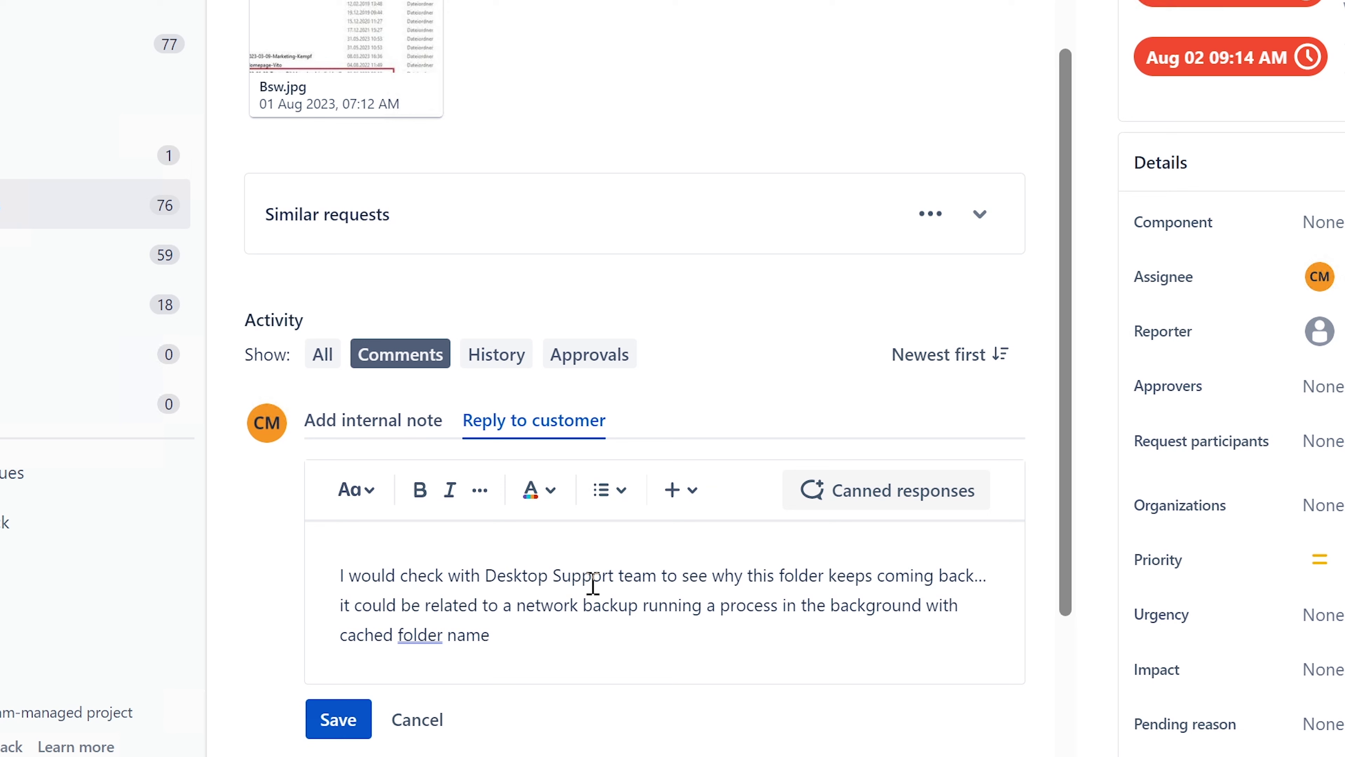
type(". It could")
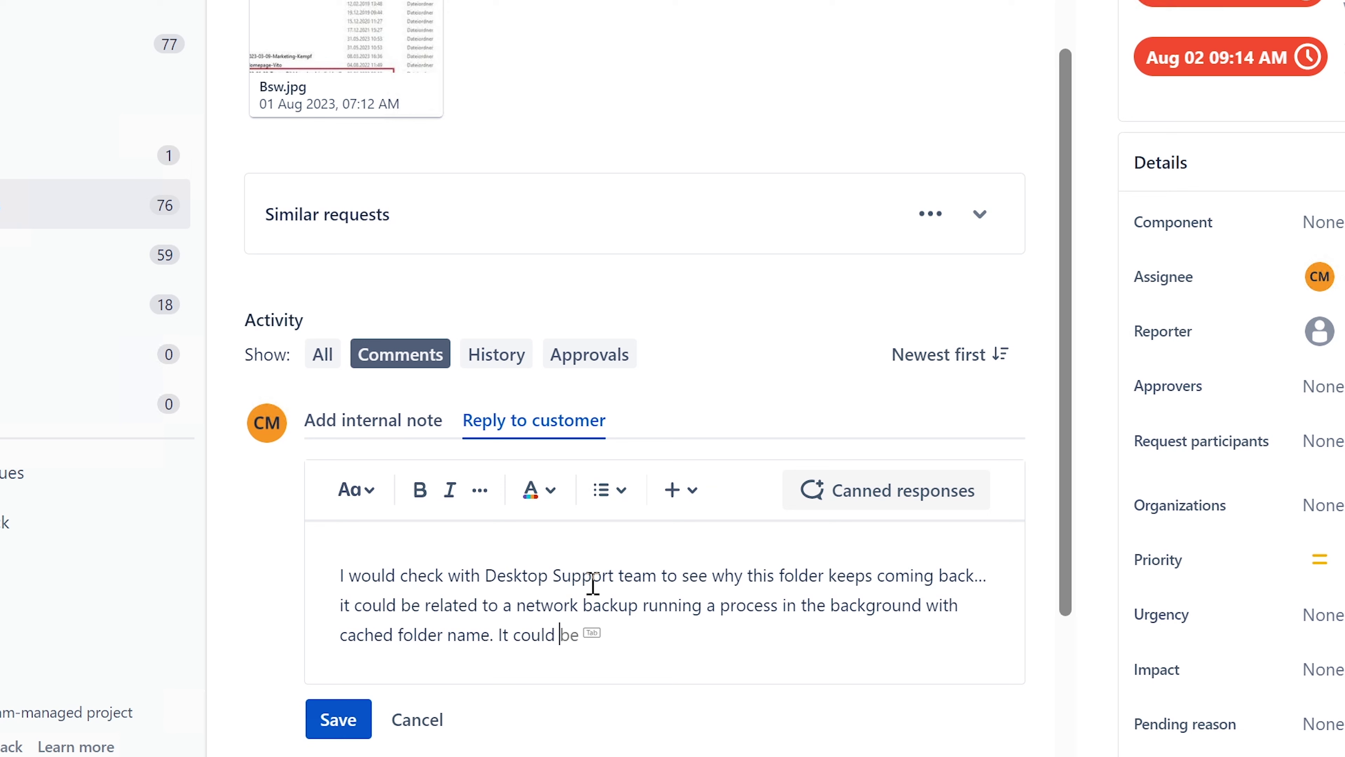
type(" a")
key("Tab")
Add that another user may have the shared network folder cached, suggest checking access, and save.
type("that")
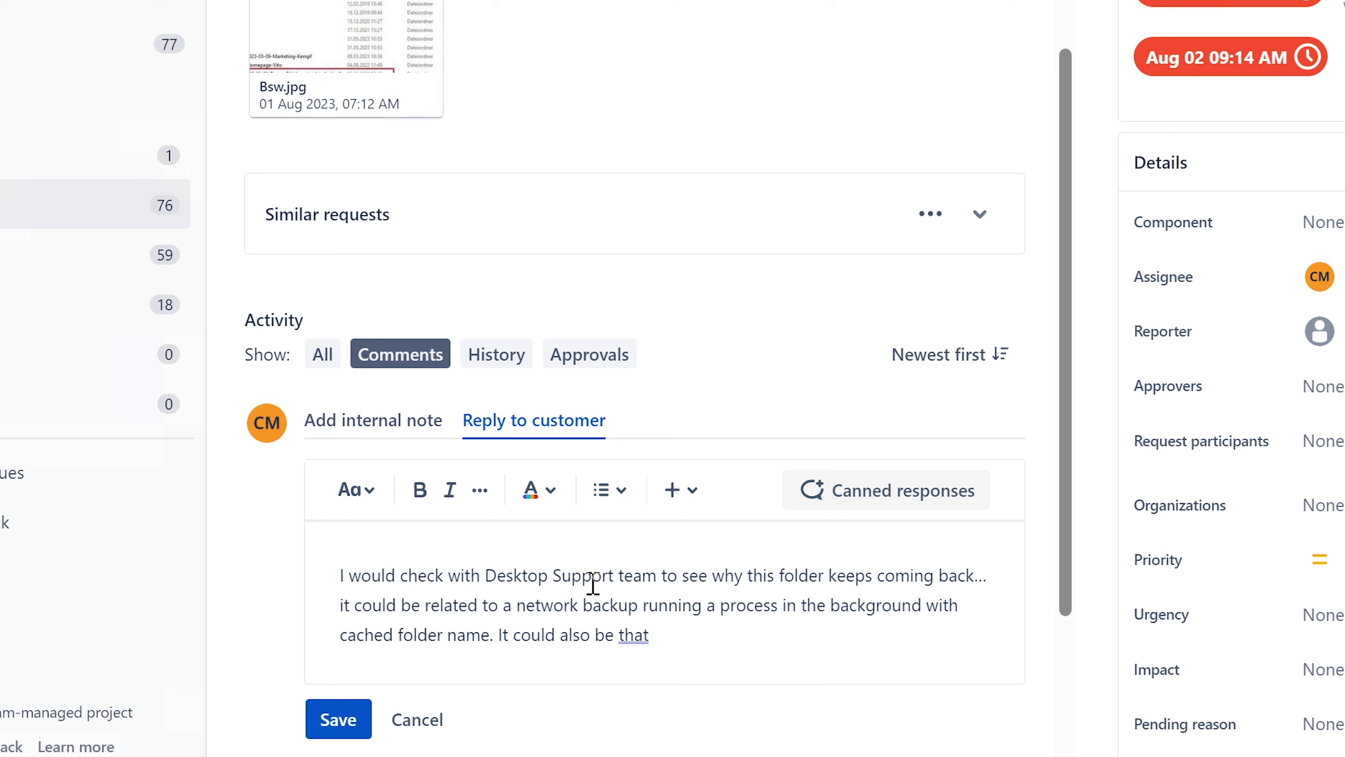
type(" someone el")
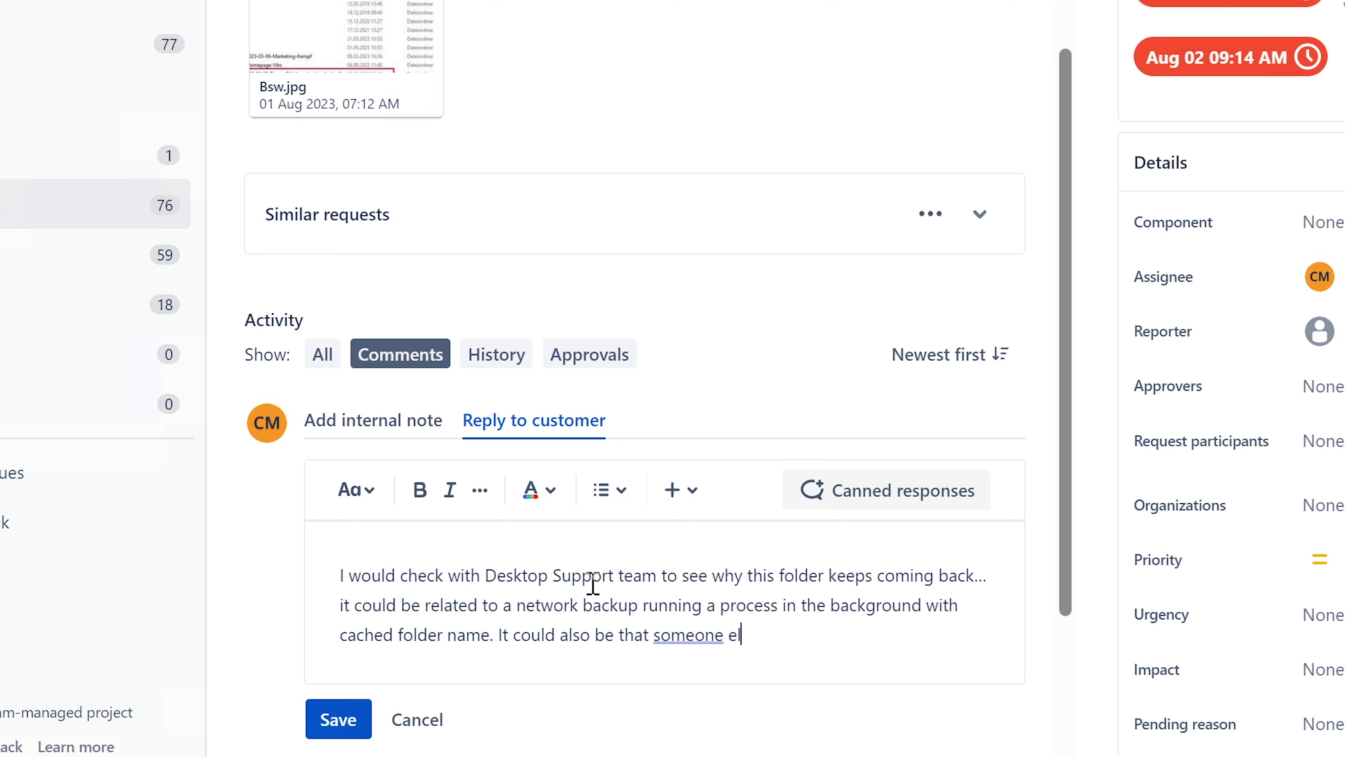
type("se")
type("using the same")
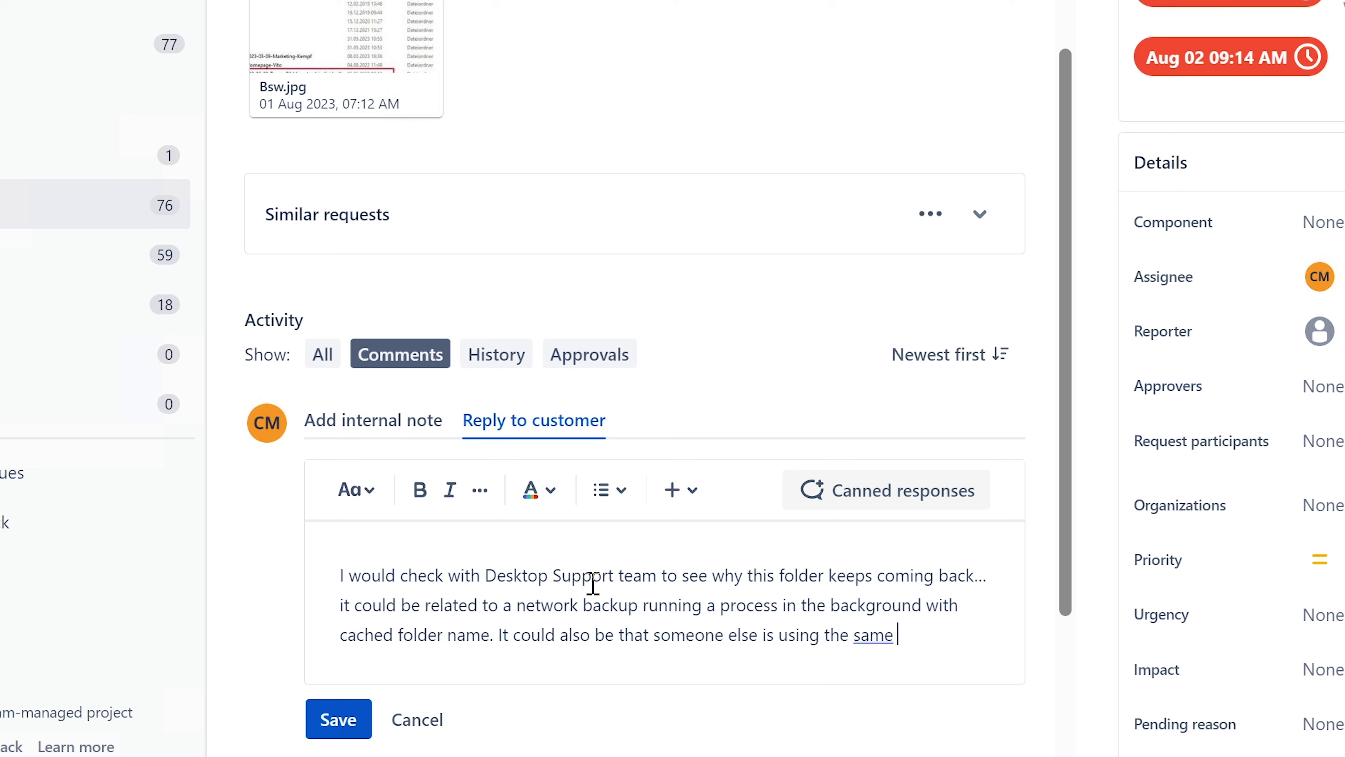
type(" shared folder ")
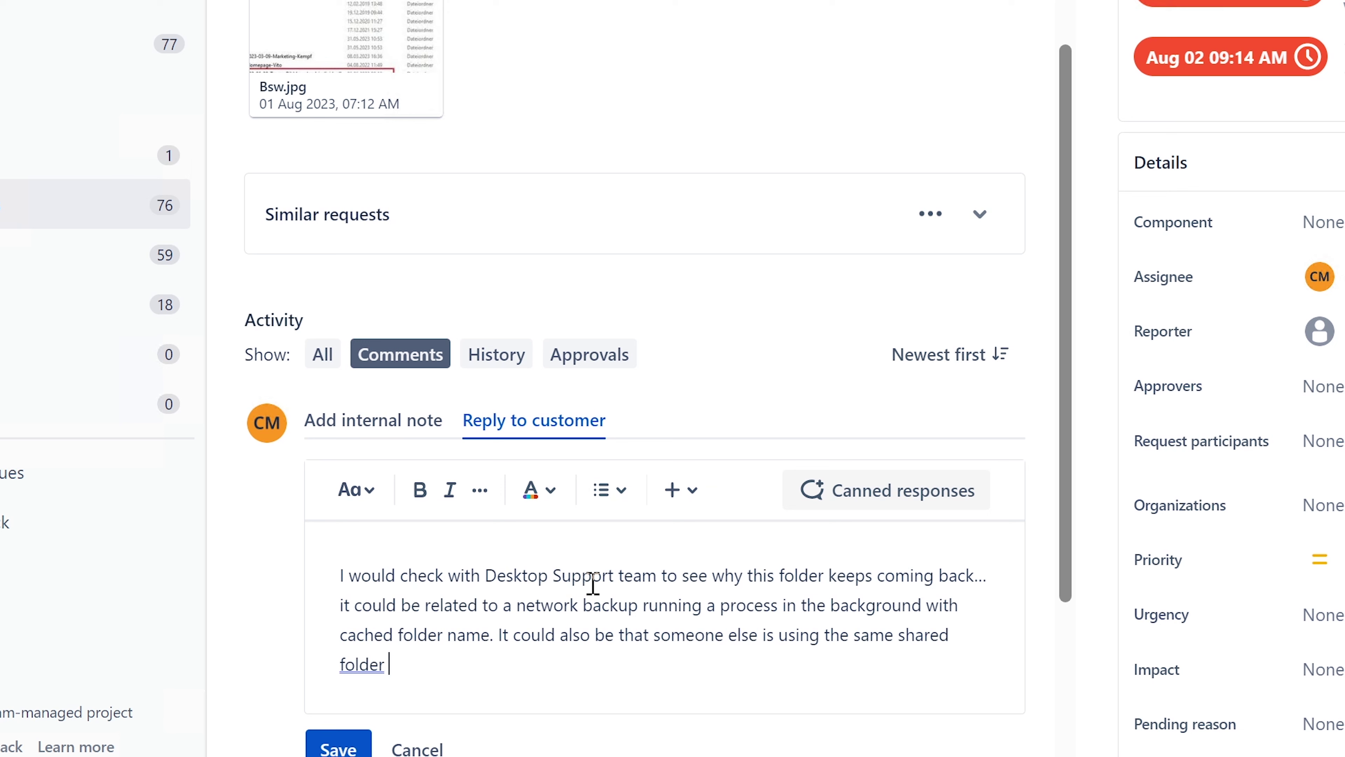
type("location on the t")
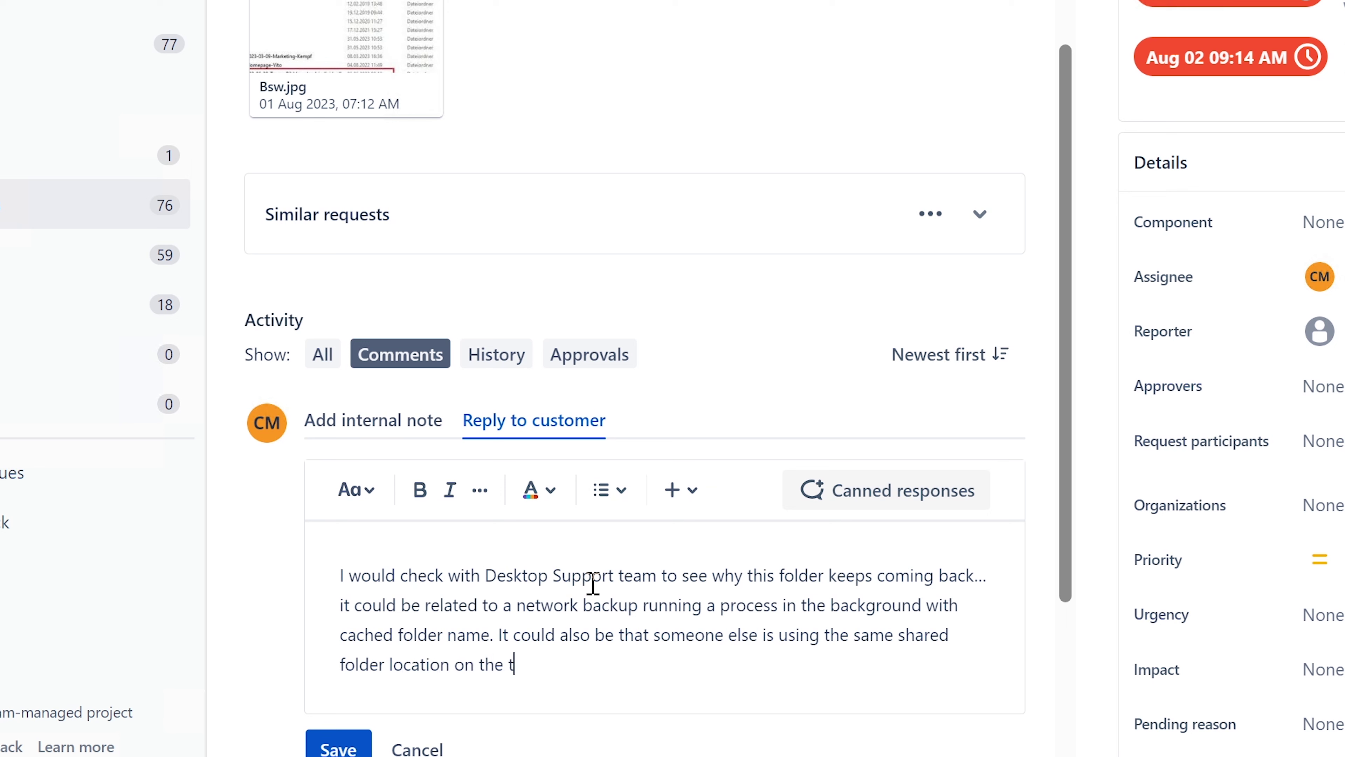
key("BackSpace")
type("netwo")
key("BackSpace")
key("BackSpace")
key("BackSpace")
type("etwok and")
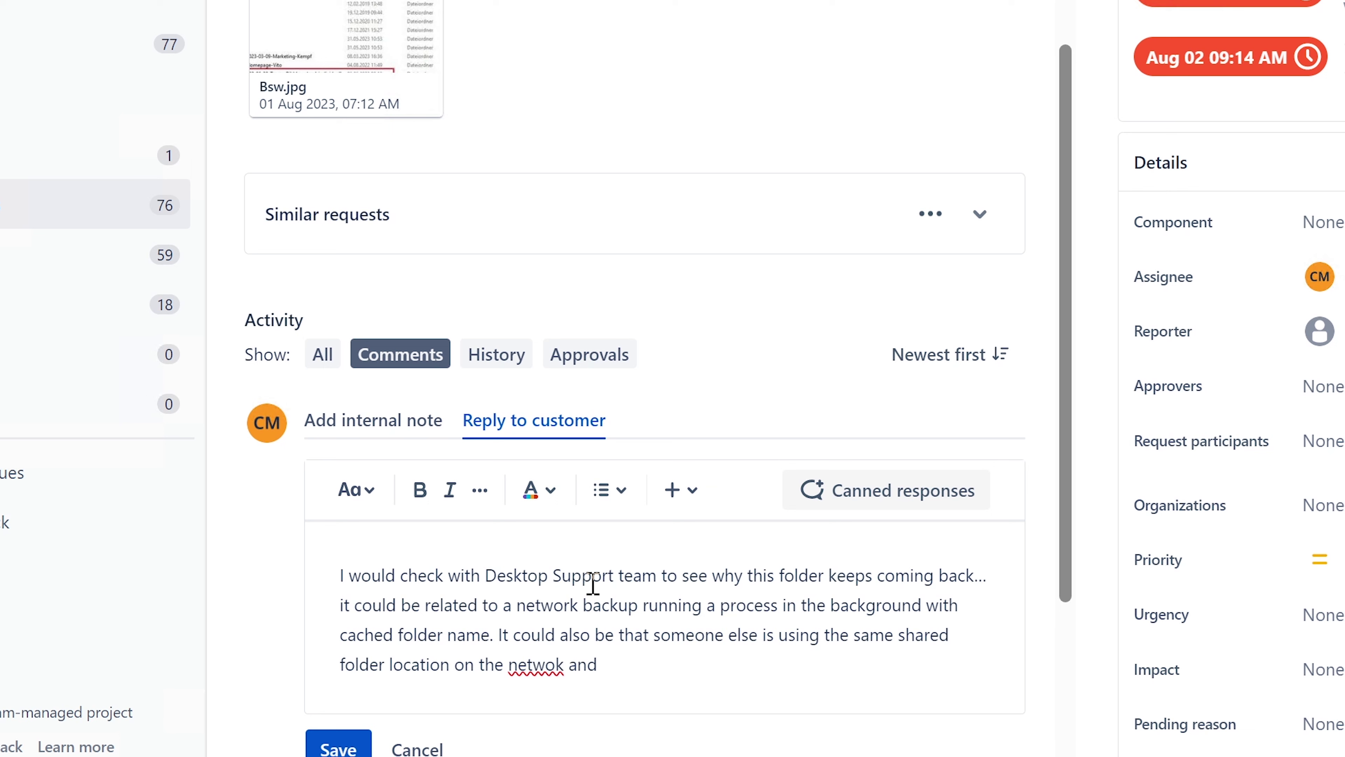
left_click(555, 664)
type("r")
left_click(657, 662)
type("h")
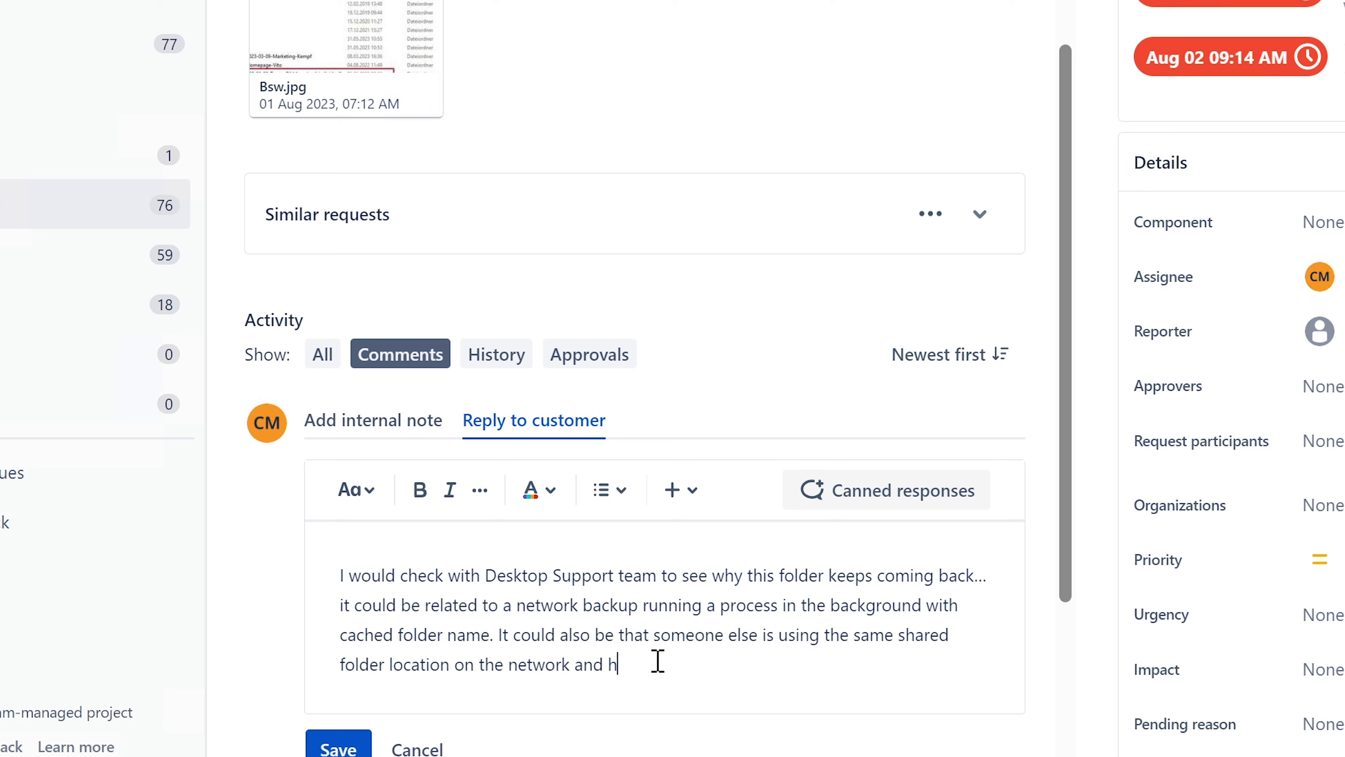
type("as it open/cached on")
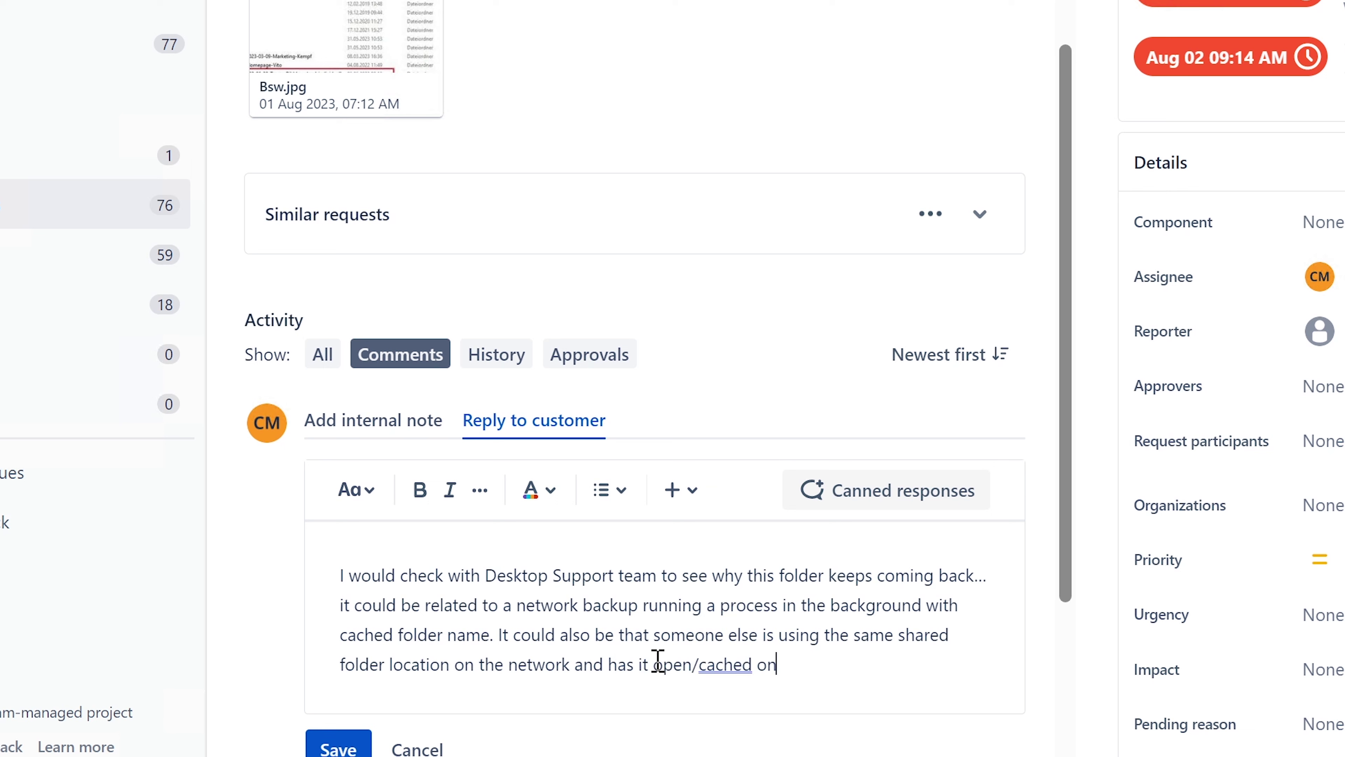
type(" their comput")
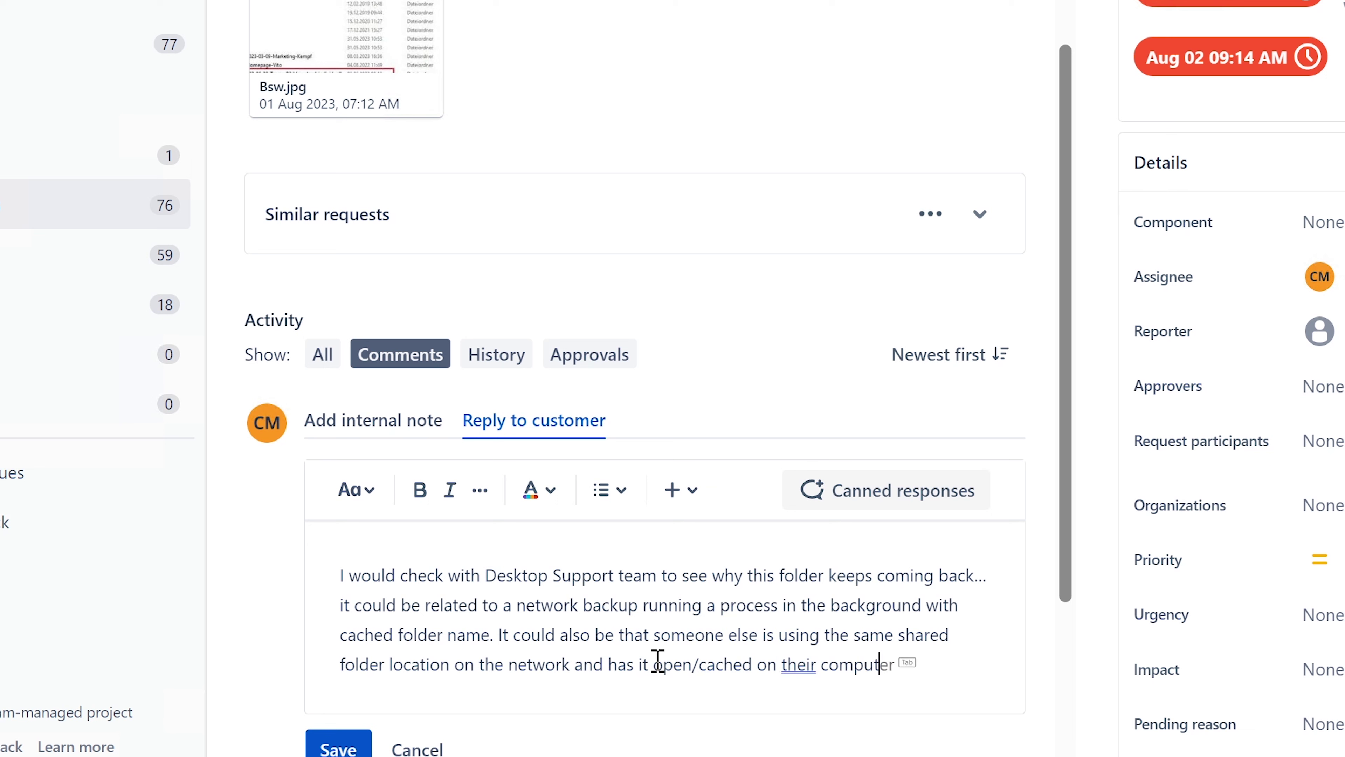
type("er. Check to see ")
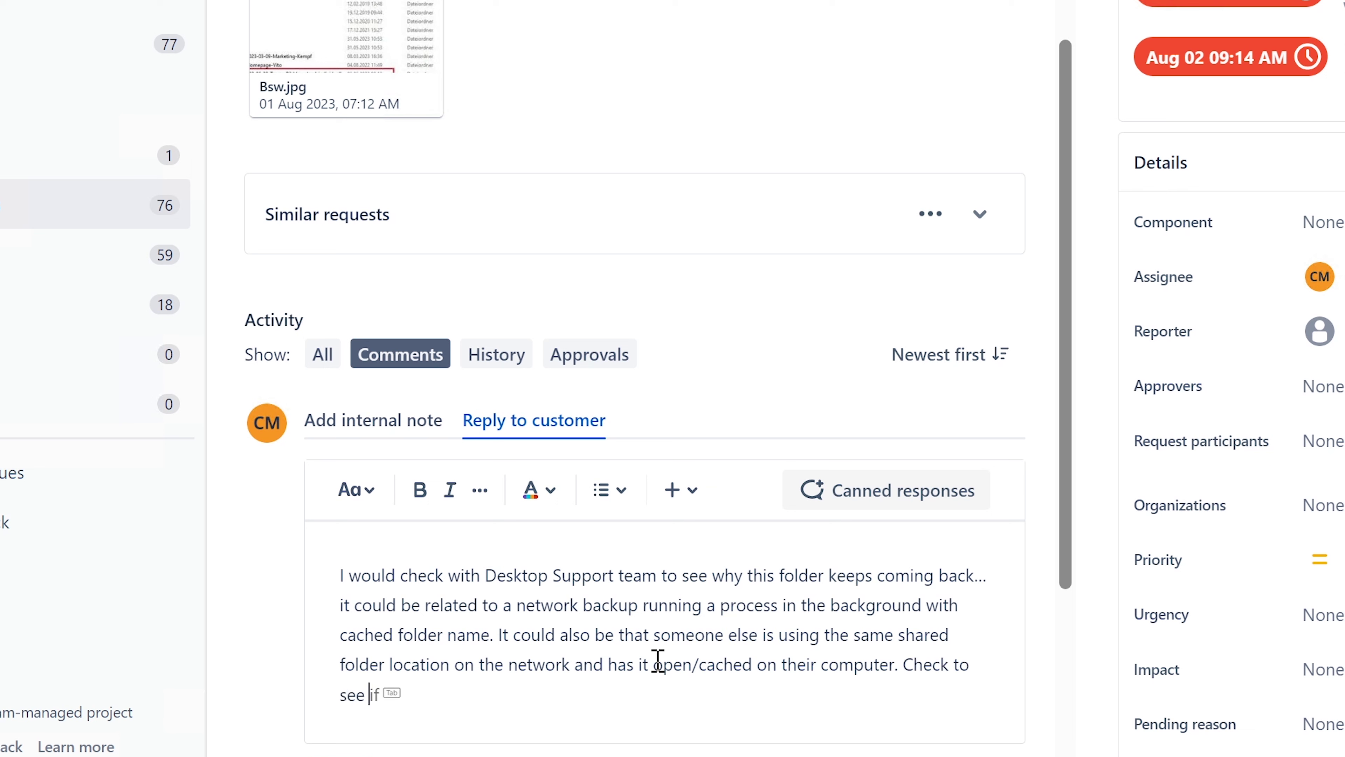
type("who else ")
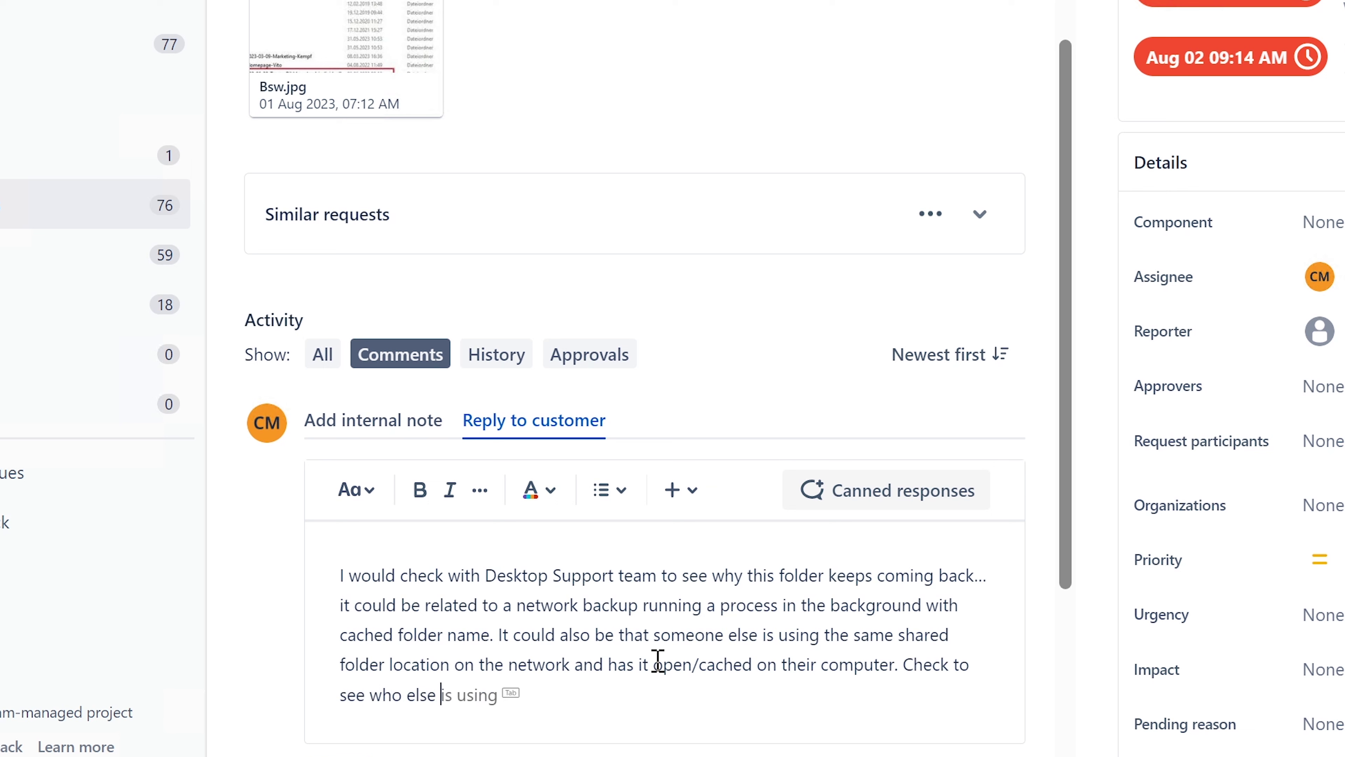
type("has p")
key("BackSpace")
type("access")
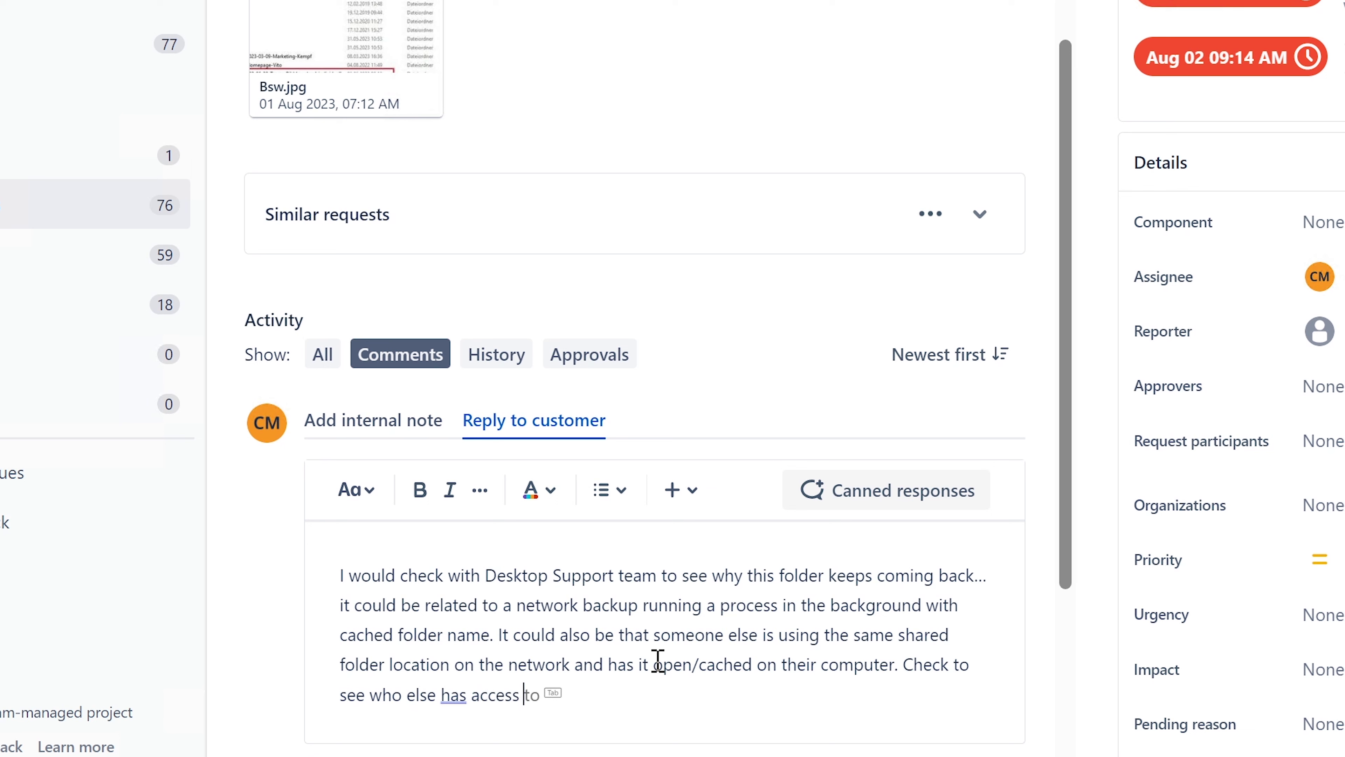
key("Tab")
type("it")
key("ctrl+Return")
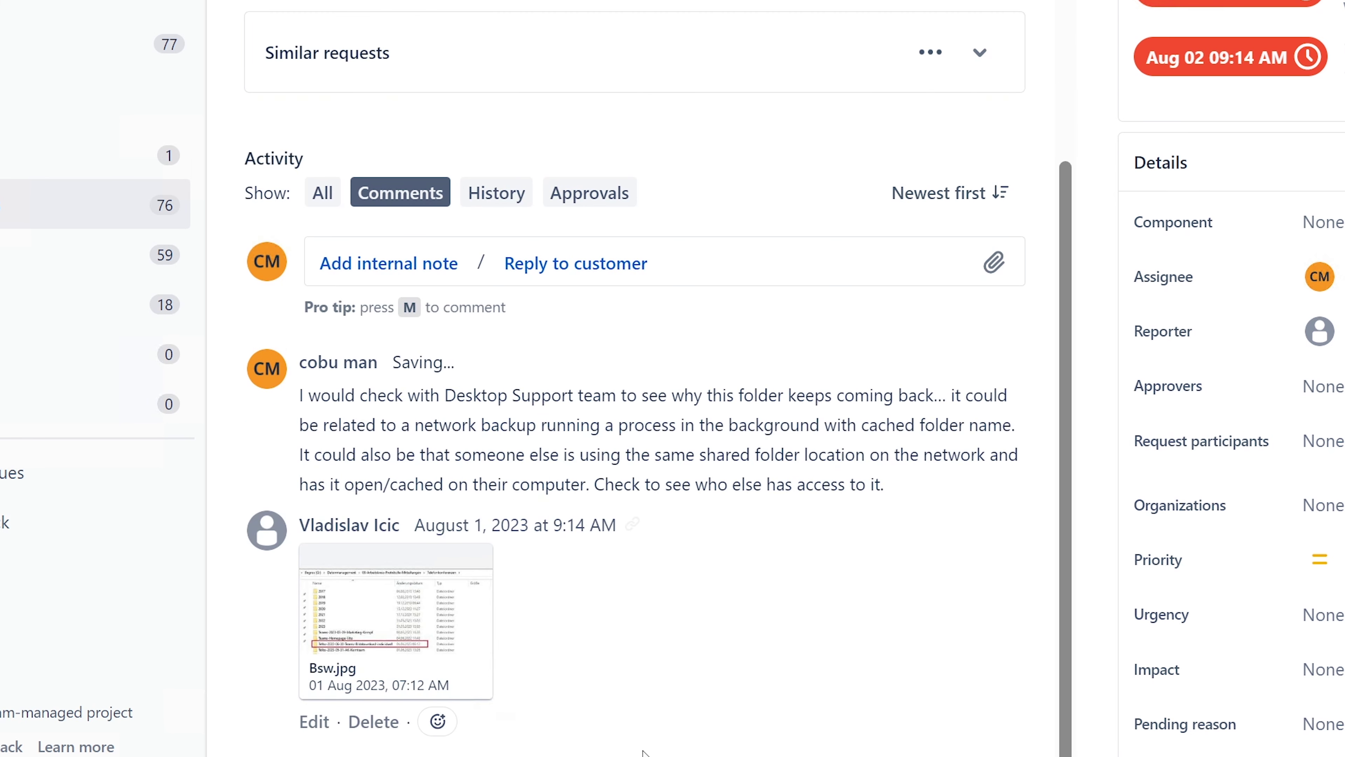
View the Bsw.jpg attachment, then open ticket ISD-250 'VDI Access' and read its description.
left_click(397, 599)
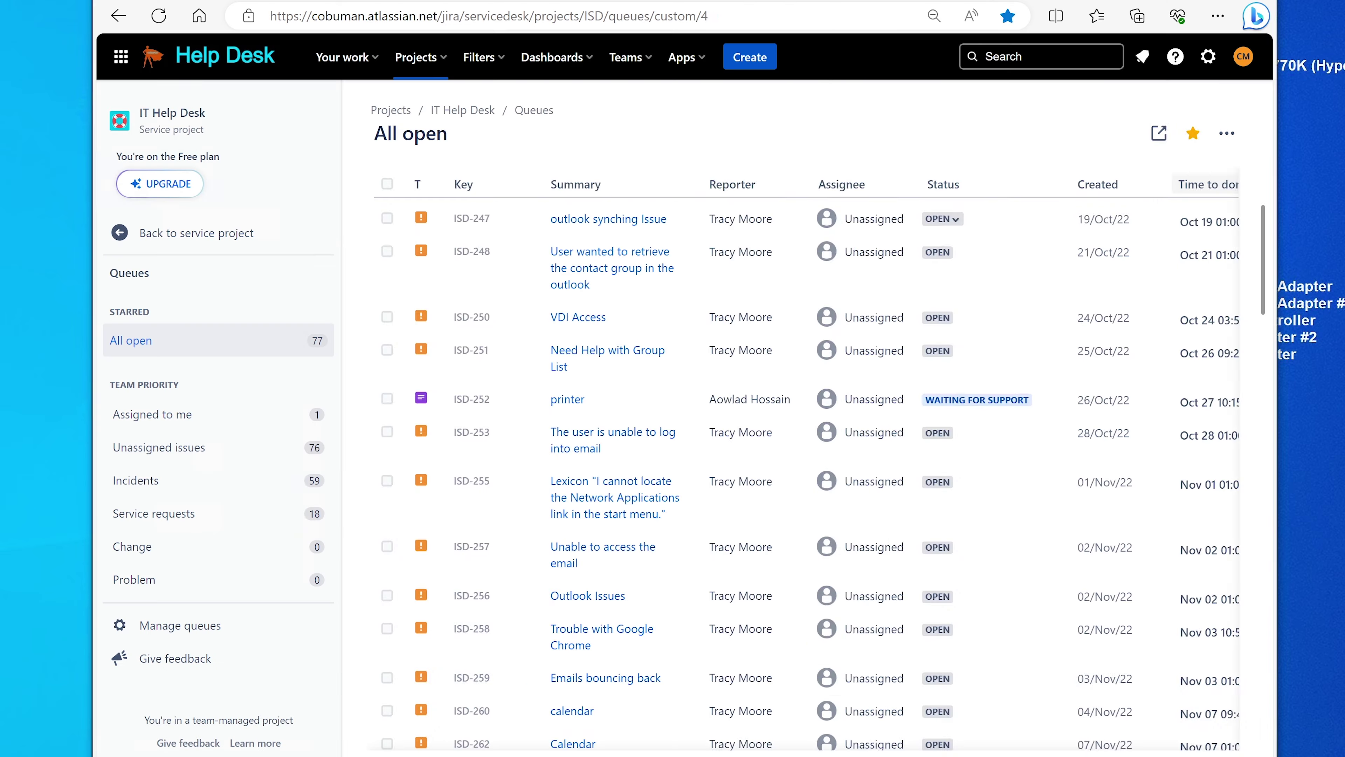
left_click(571, 310)
left_click_drag(453, 148, 366, 147)
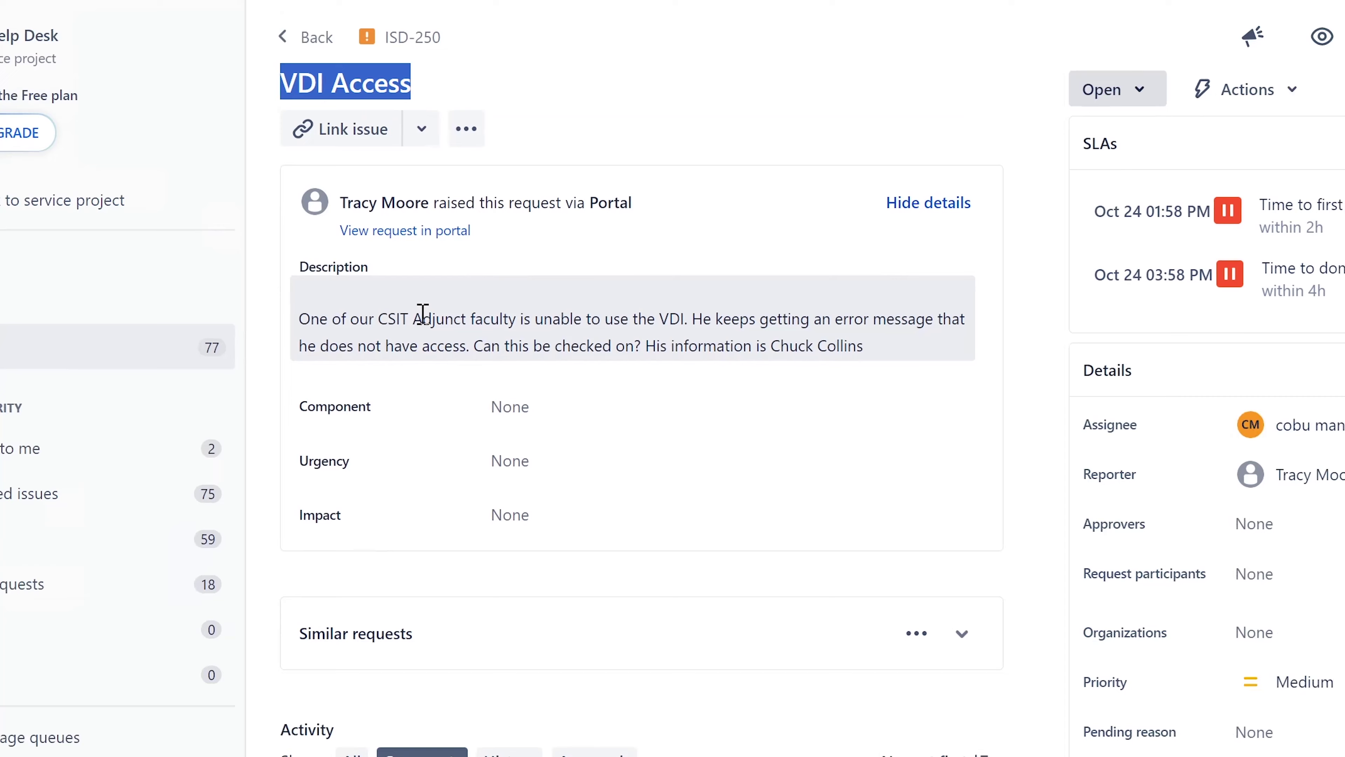
left_click_drag(301, 319, 691, 312)
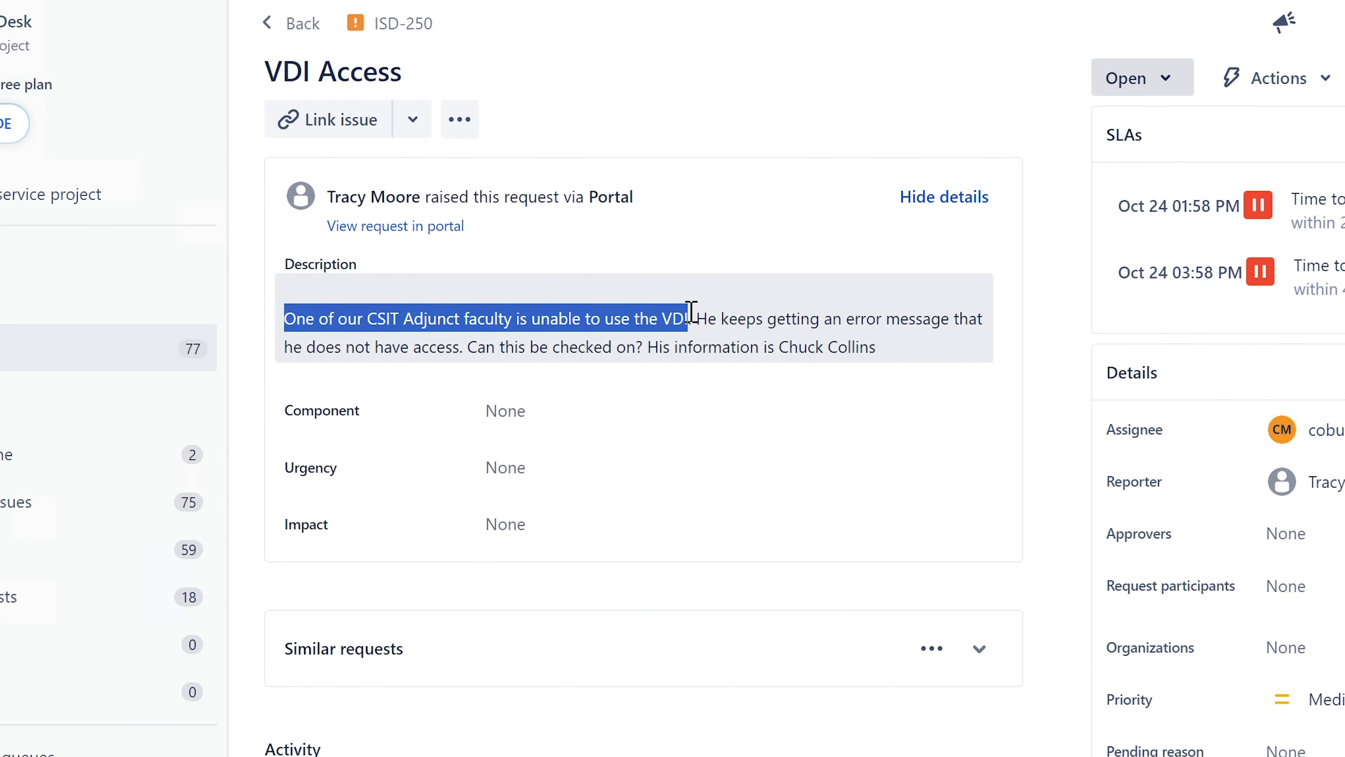
left_click(665, 318)
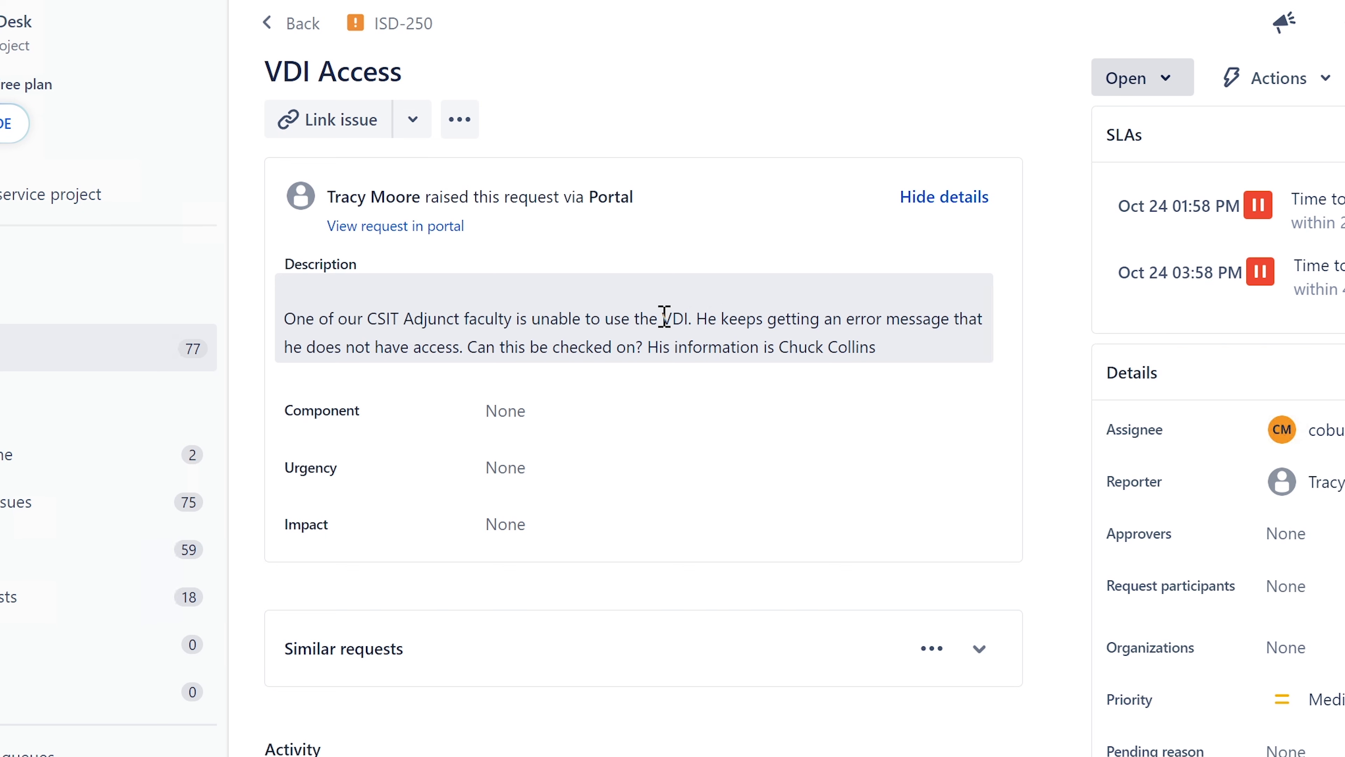
left_click_drag(663, 318, 691, 318)
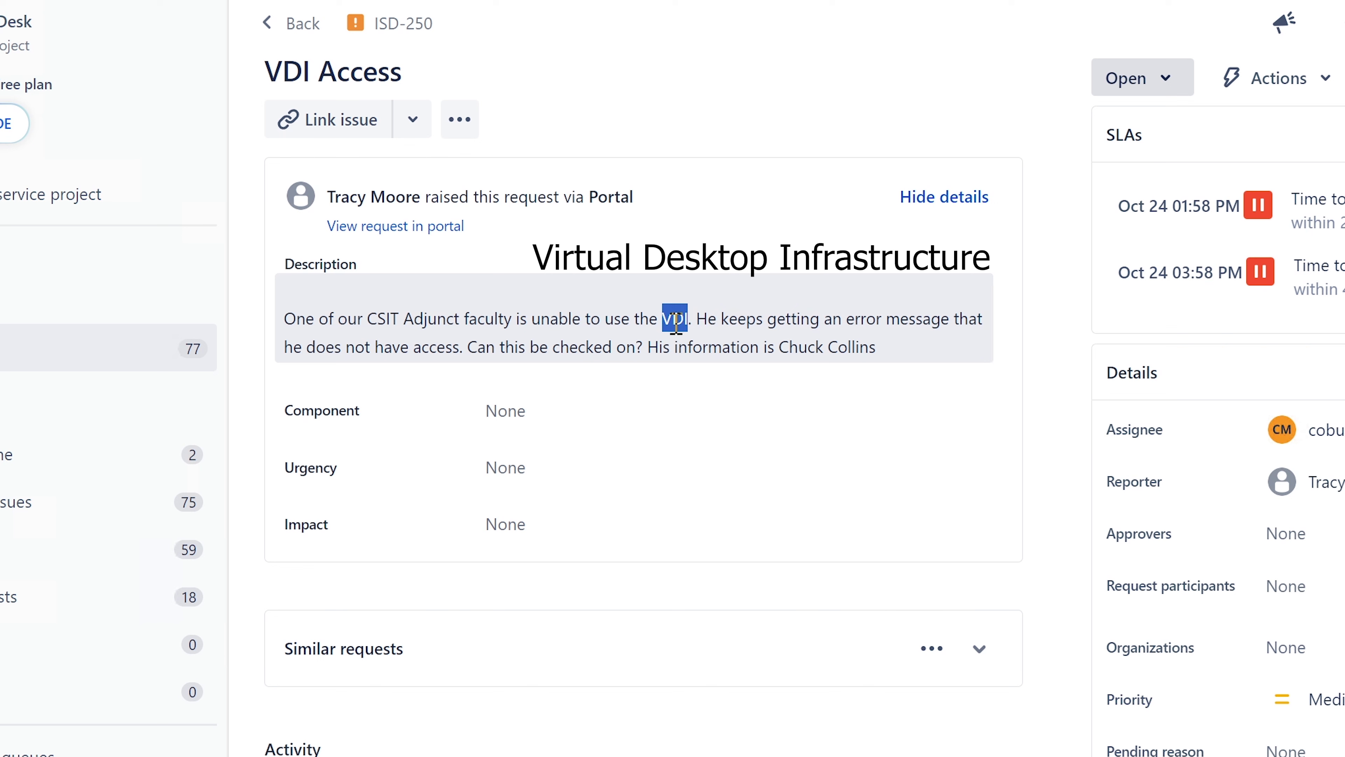
left_click(676, 324)
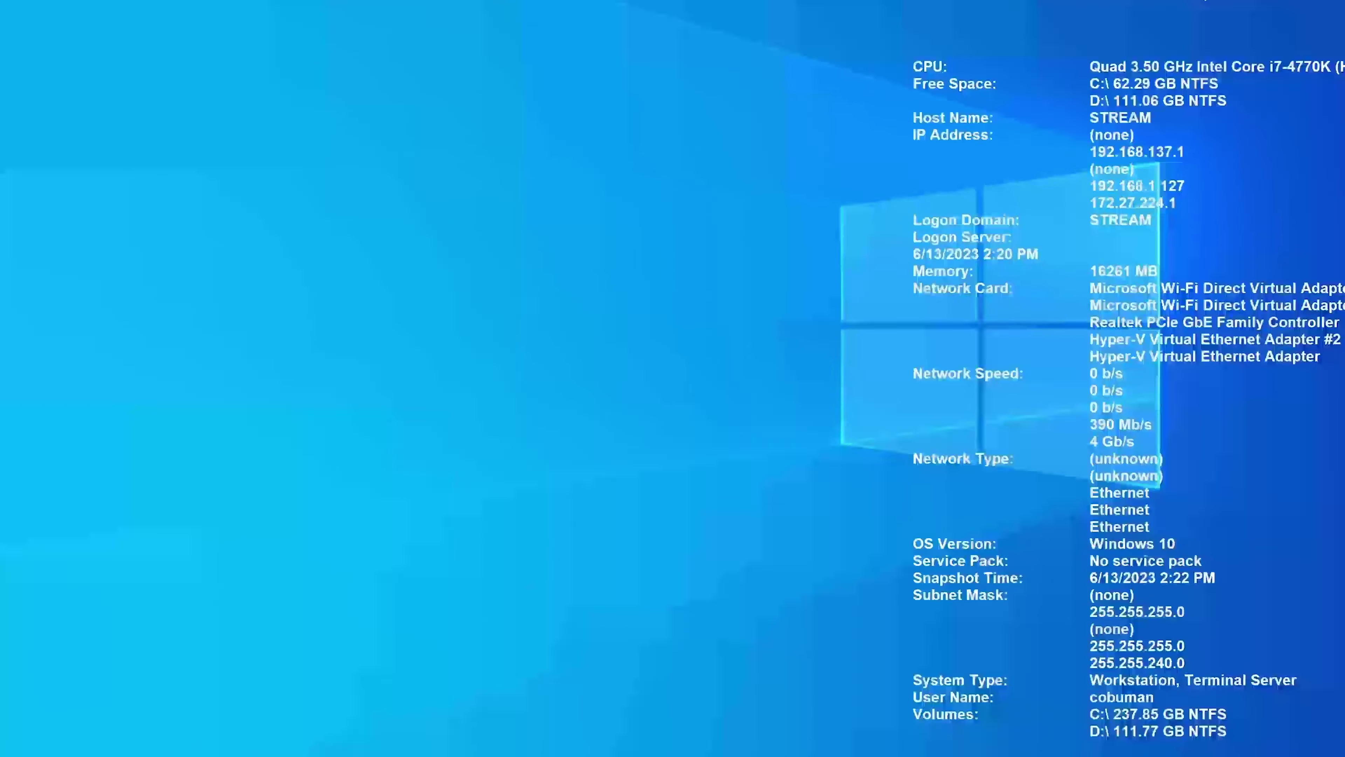
In Hyper-V Manager, review the details of HYD-CLIENT1 through HYD-CLIENT4, HYD-DC1 and HYD-CM1.
left_click(572, 747)
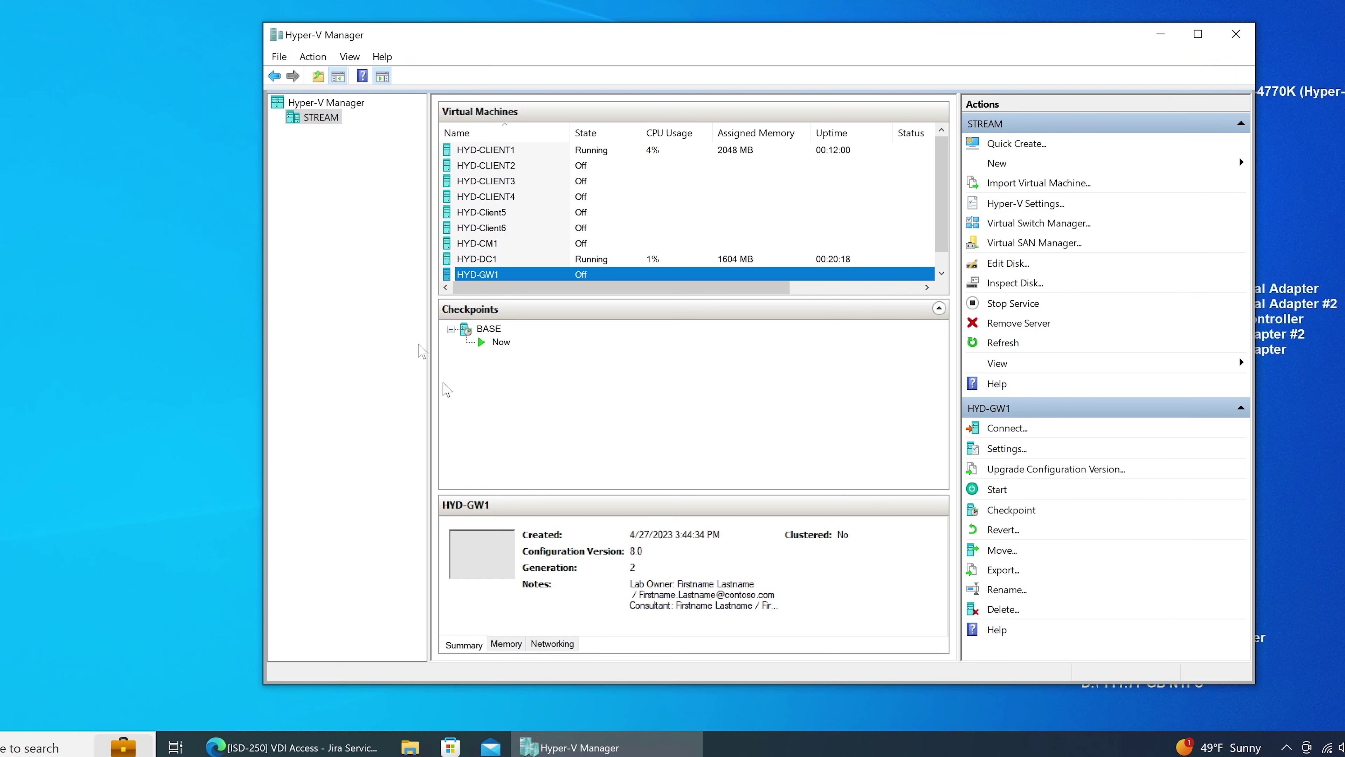
left_click_drag(662, 39, 653, 41)
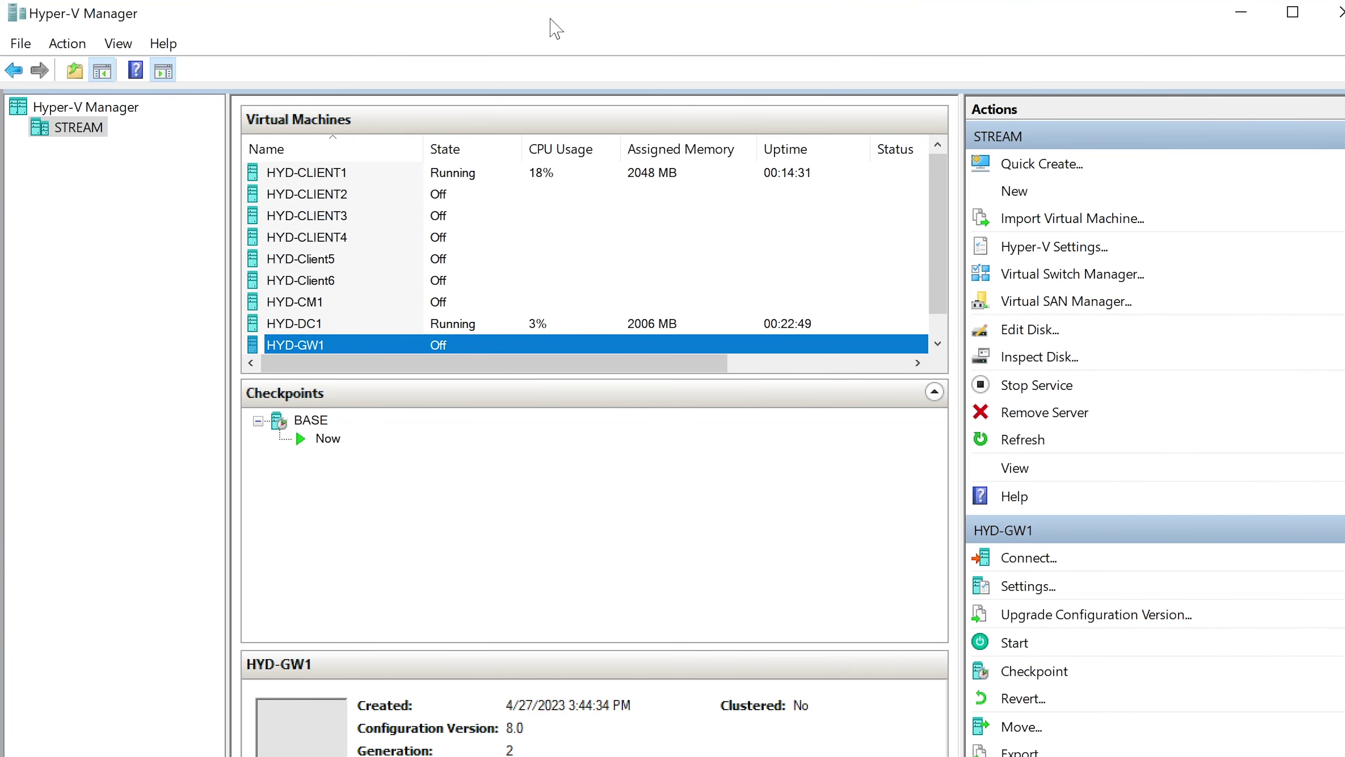
left_click(350, 177)
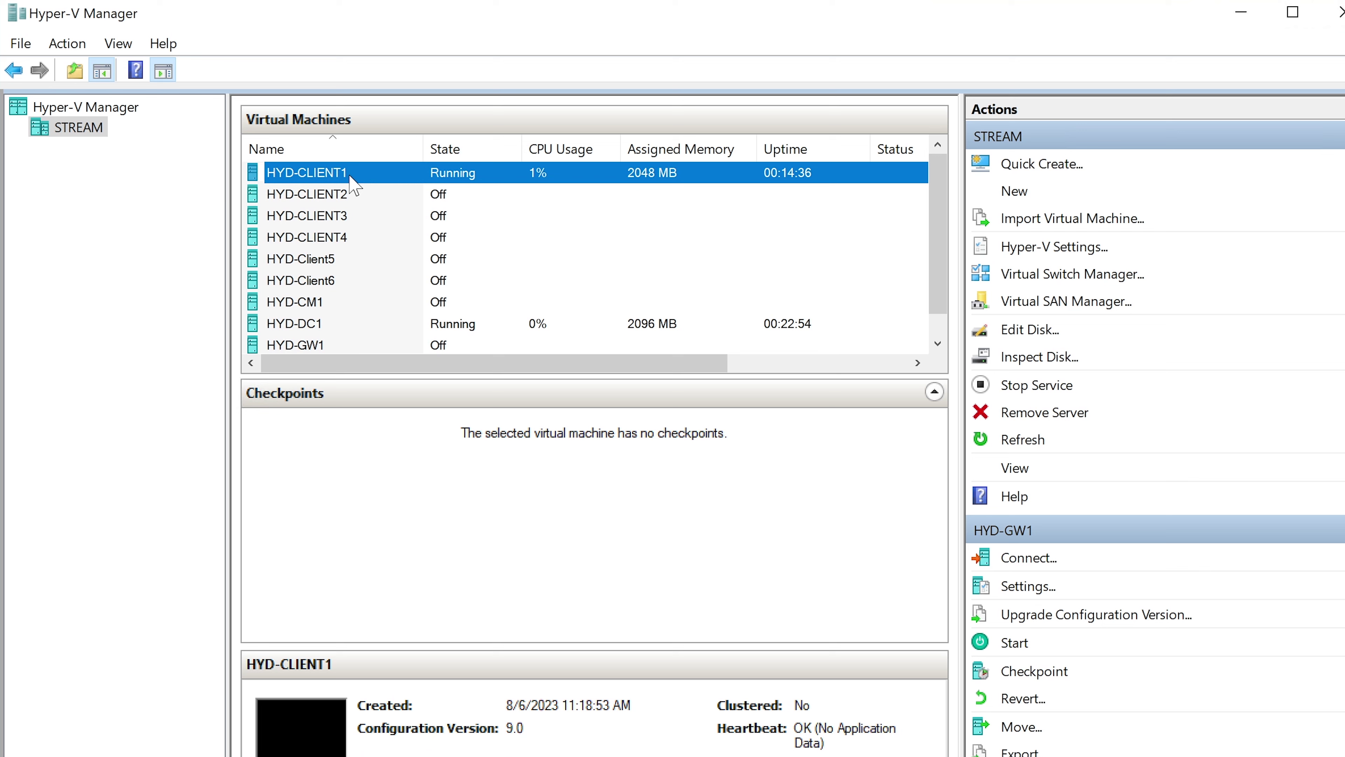
left_click(338, 197)
left_click(332, 216)
left_click(327, 240)
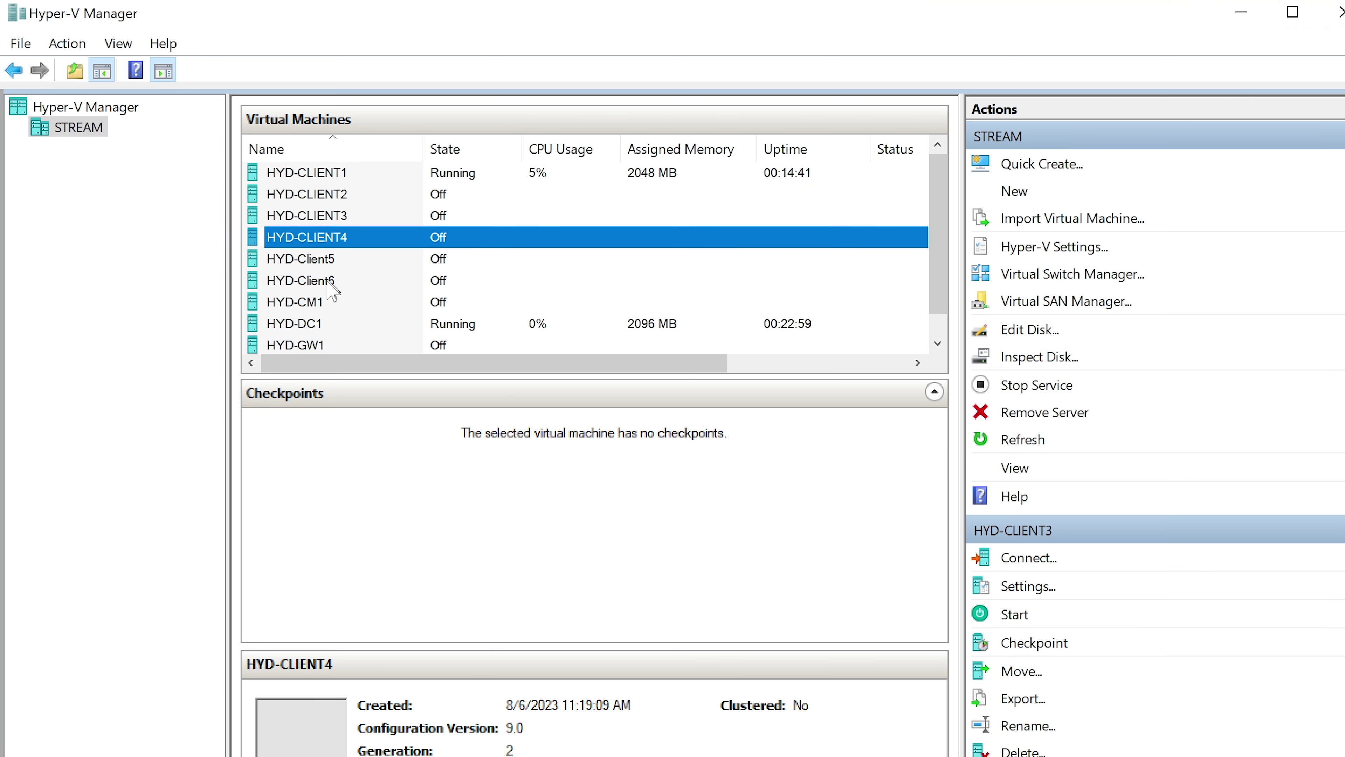
scroll(318, 304, "down", 1)
scroll(323, 303, "up", 1)
left_click(316, 324)
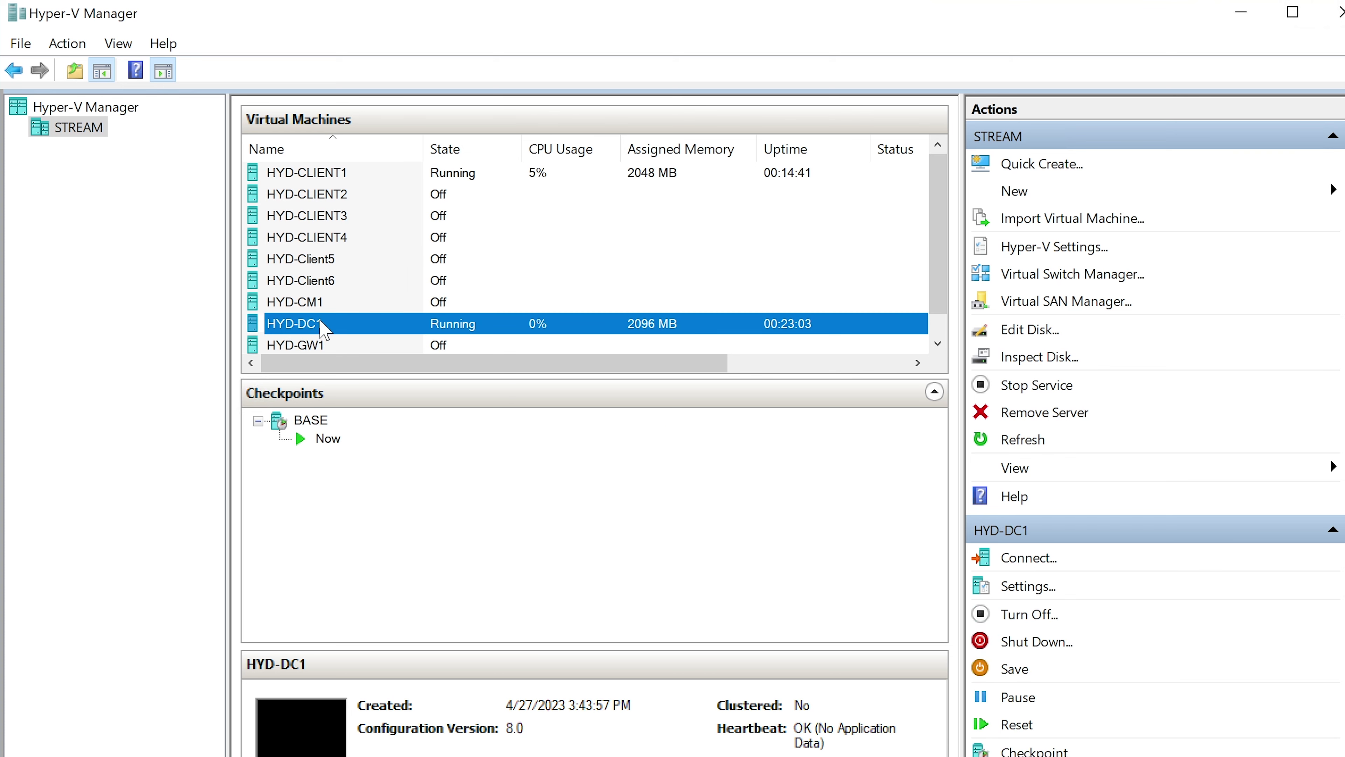
left_click(324, 305)
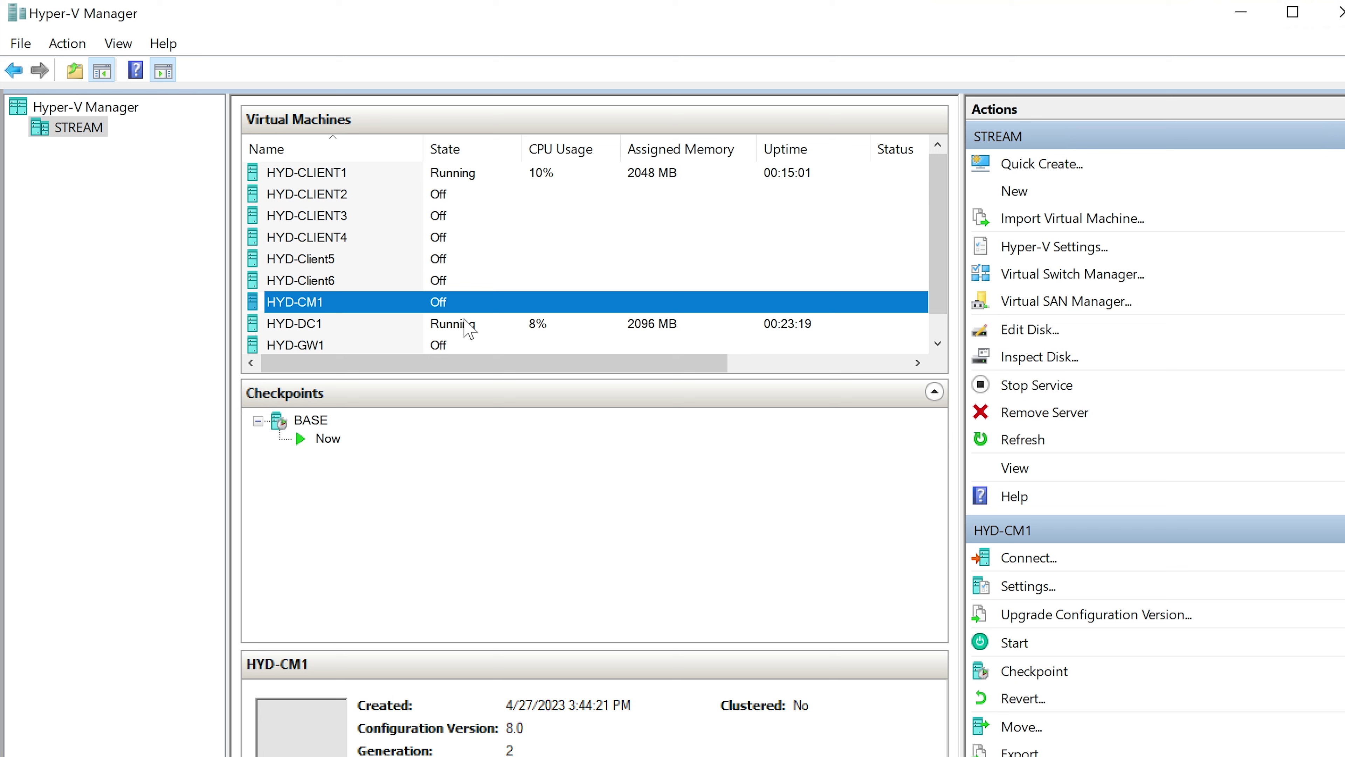
Re-read the ticket's access error, then select running HYD-CLIENT1 and search for Remote Desktop.
left_click(1240, 11)
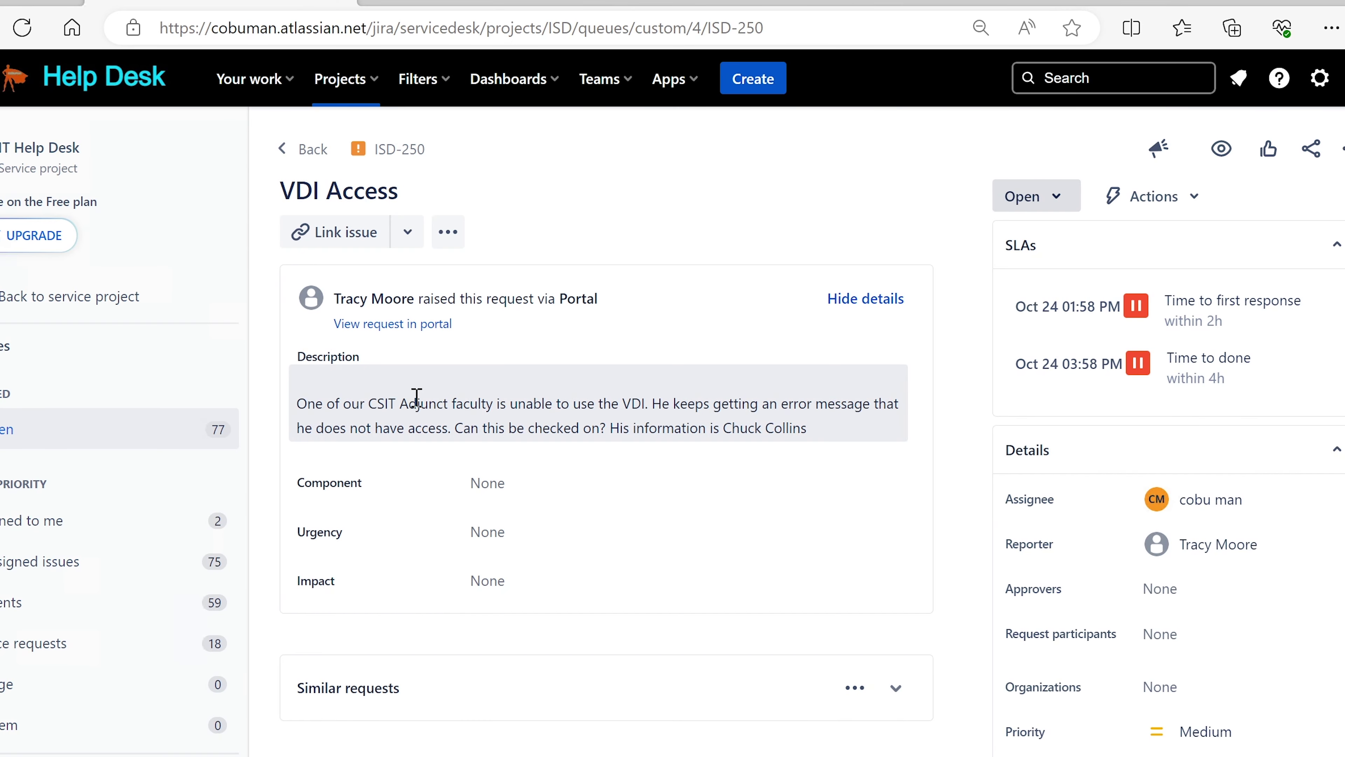
left_click_drag(652, 403, 457, 434)
left_click(654, 404)
key("alt+Tab")
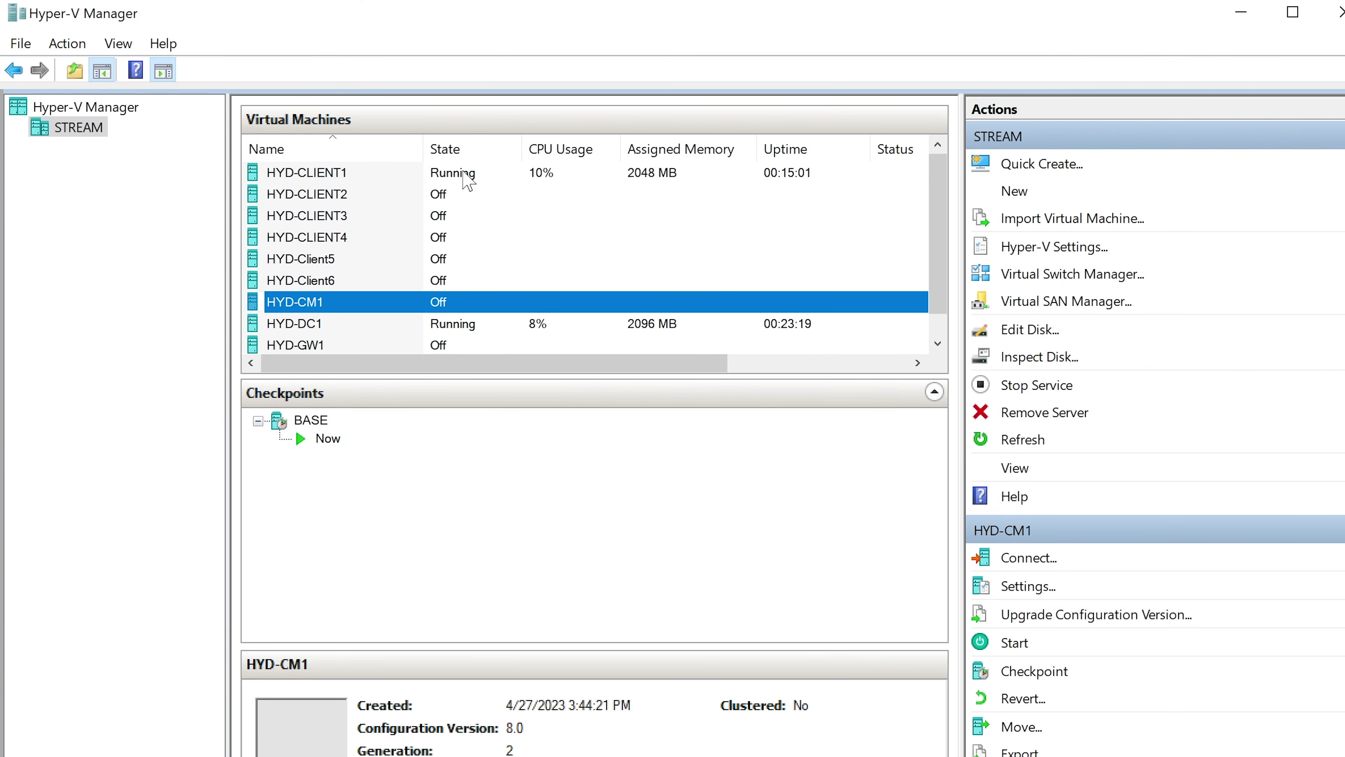
left_click(466, 175)
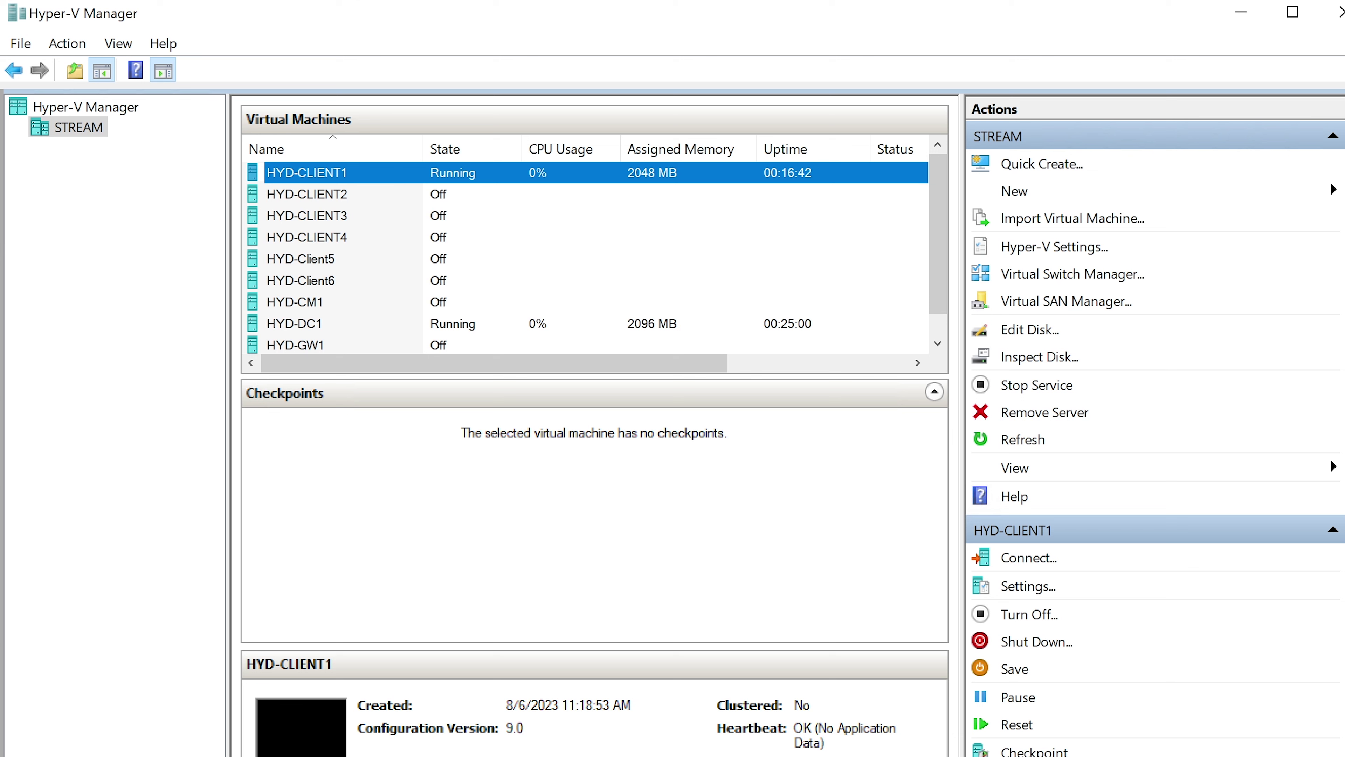
key("super+s")
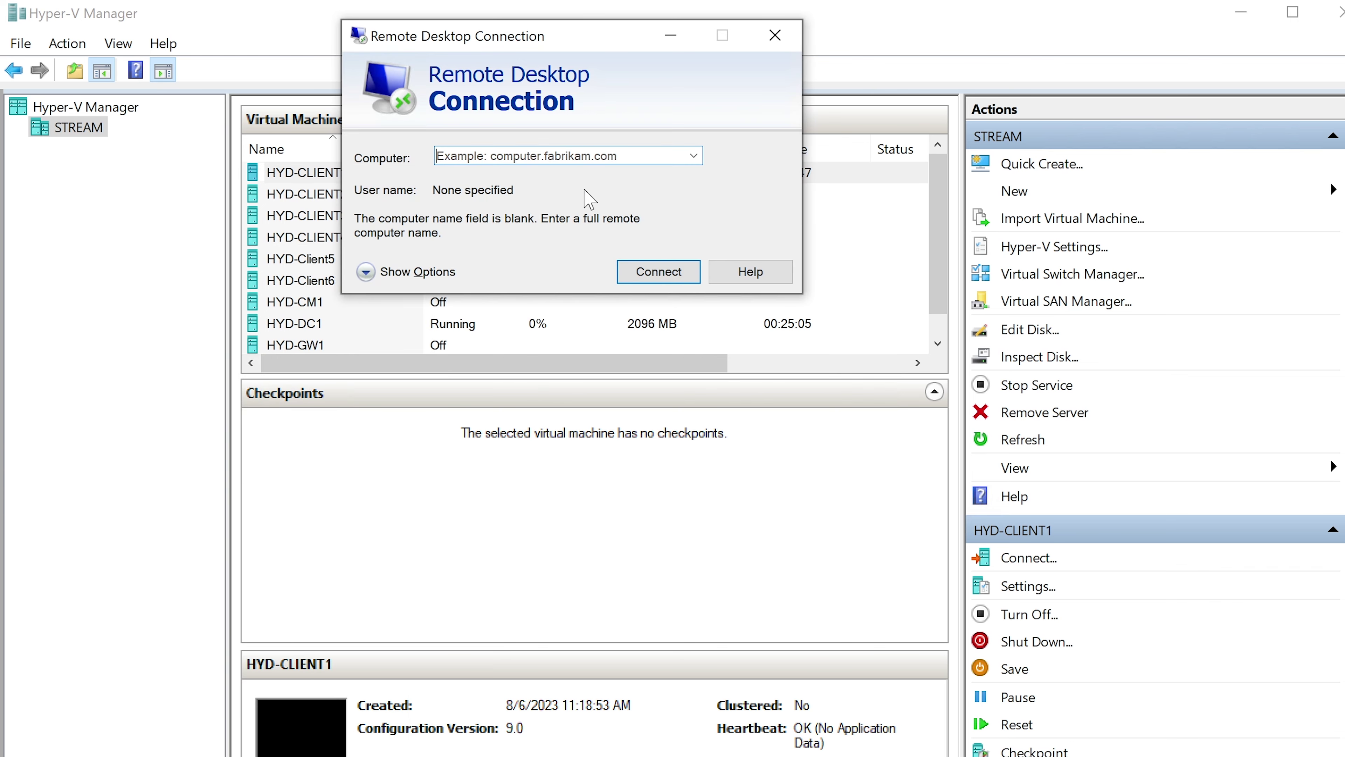
Attempt a Remote Desktop connection to computer 'clien1'.
left_click_drag(590, 228, 582, 356)
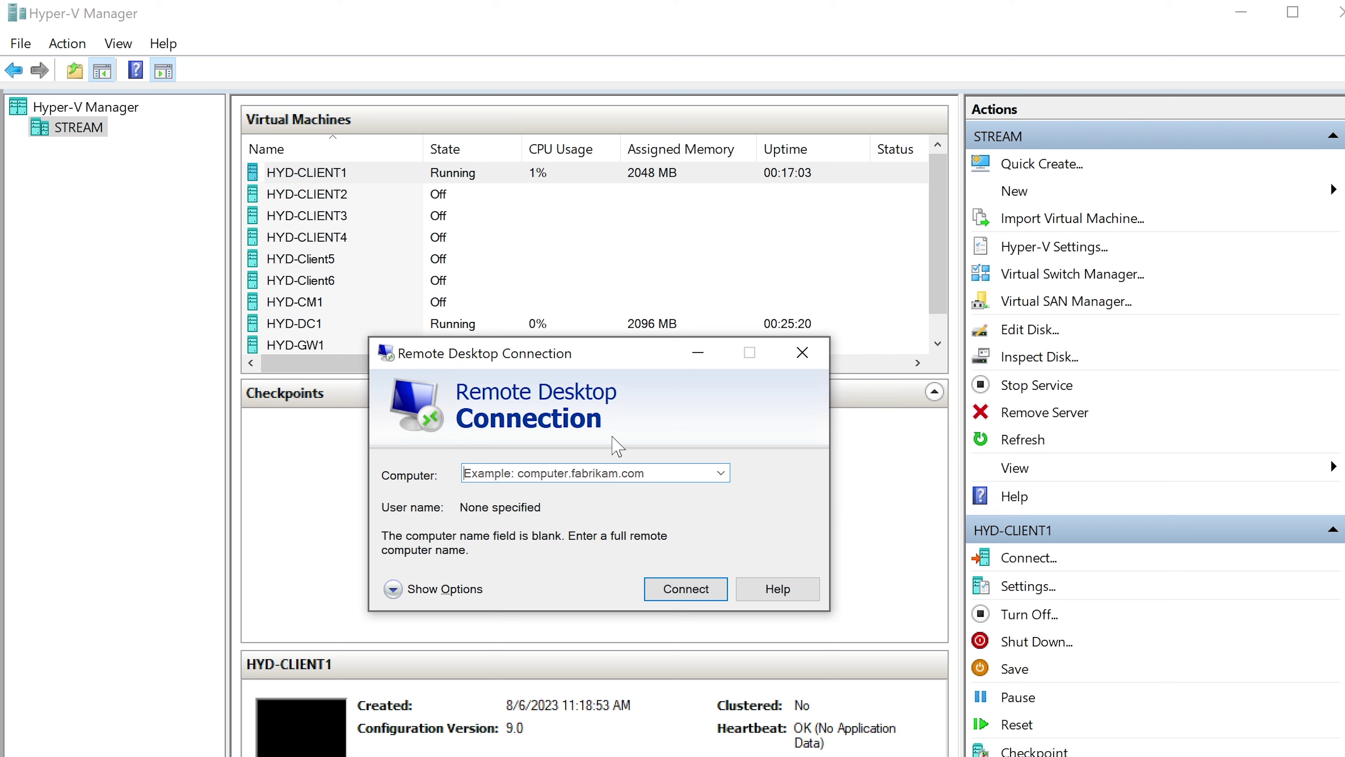
left_click(607, 473)
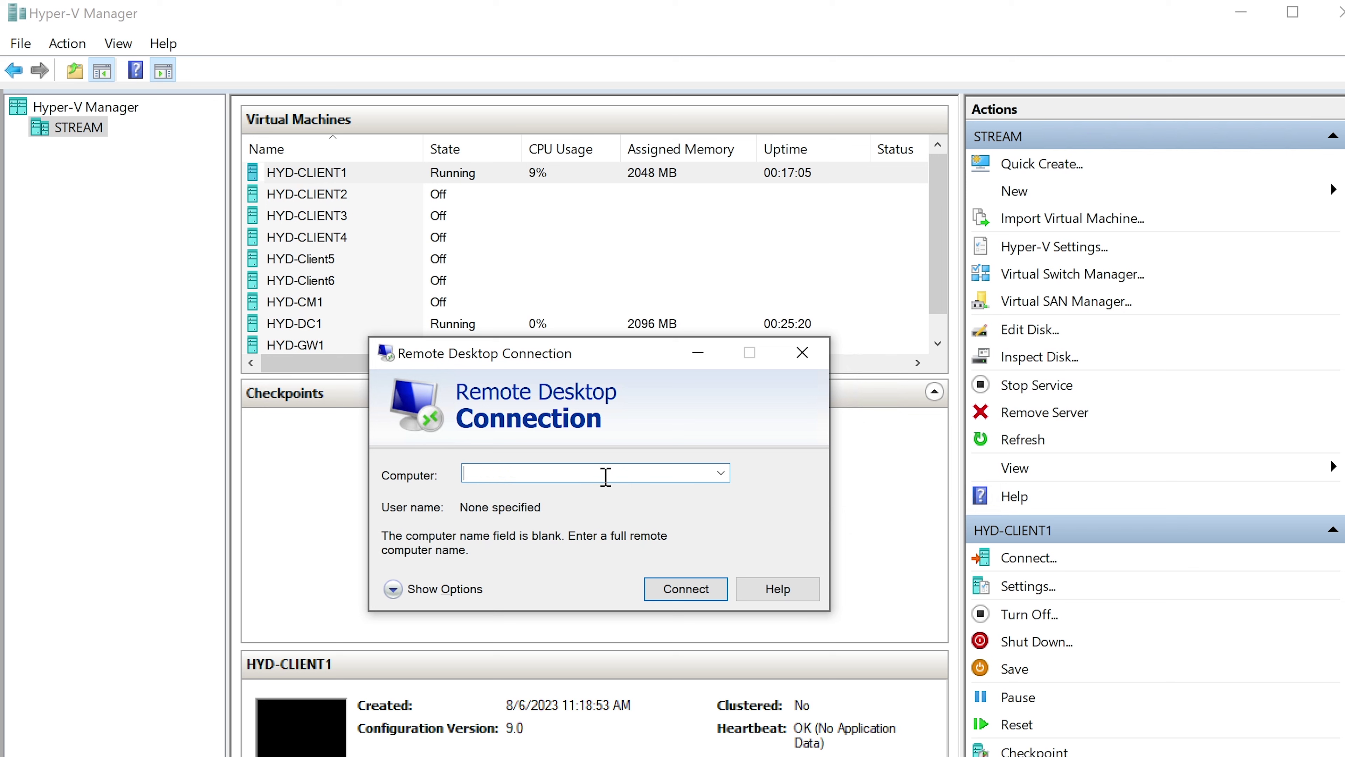
type("client")
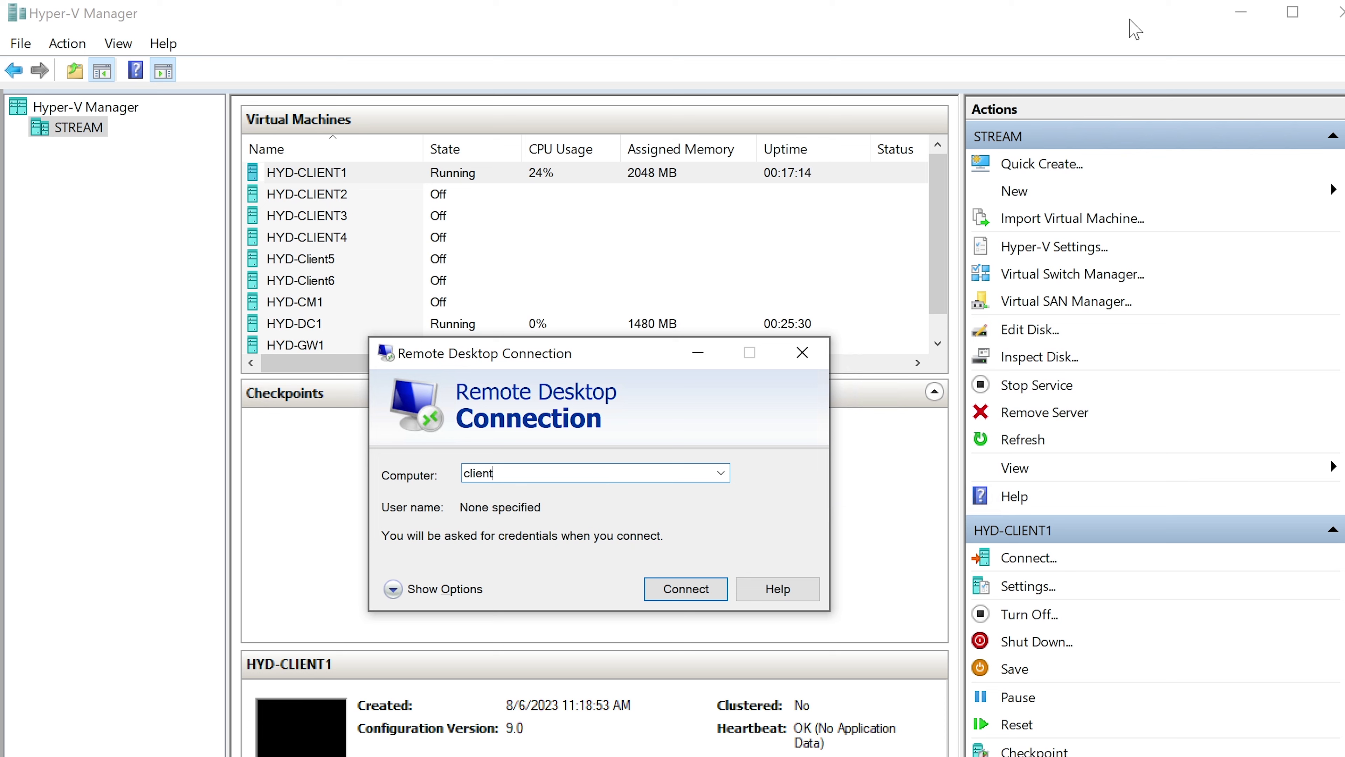
type("1")
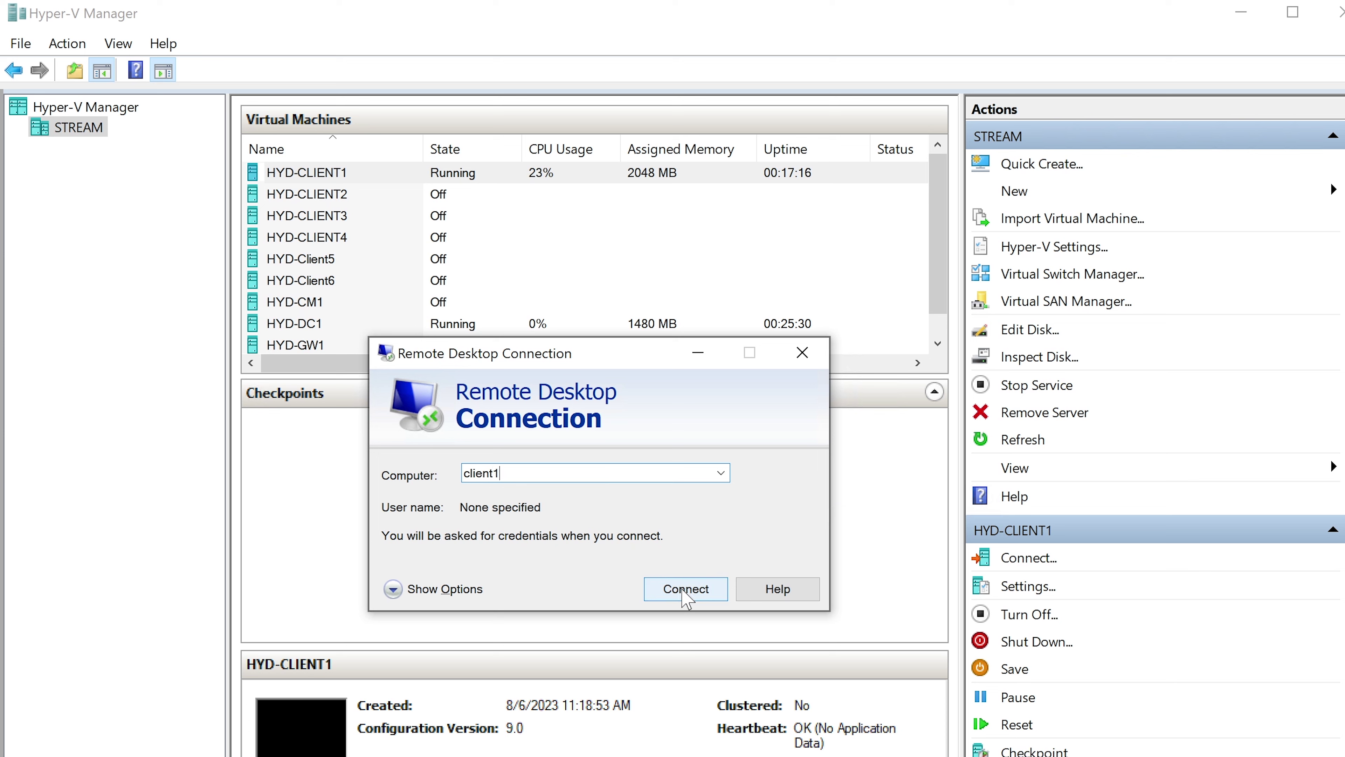
left_click(679, 587)
Cancel the attempt, close Remote Desktop, and connect to HYD-CLIENT1 from Hyper-V Manager.
left_click(779, 493)
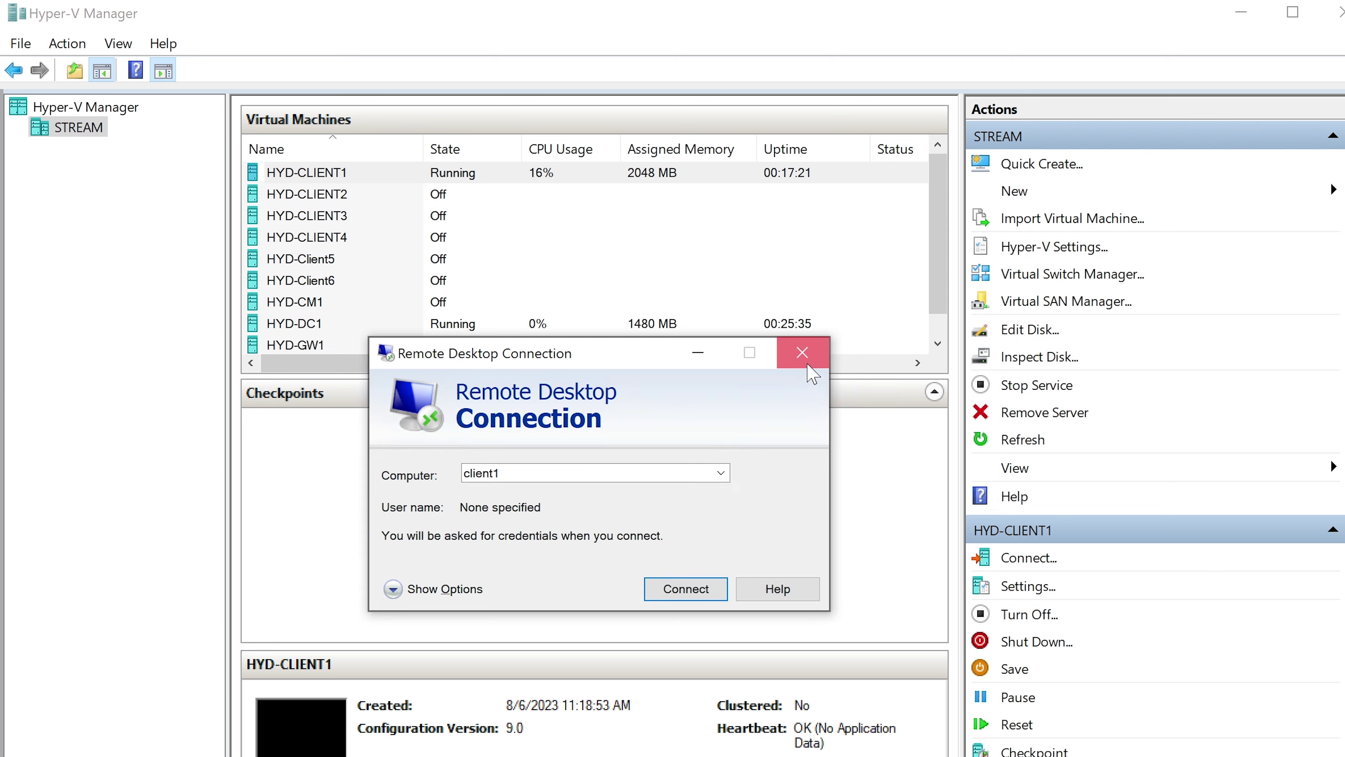
left_click(802, 353)
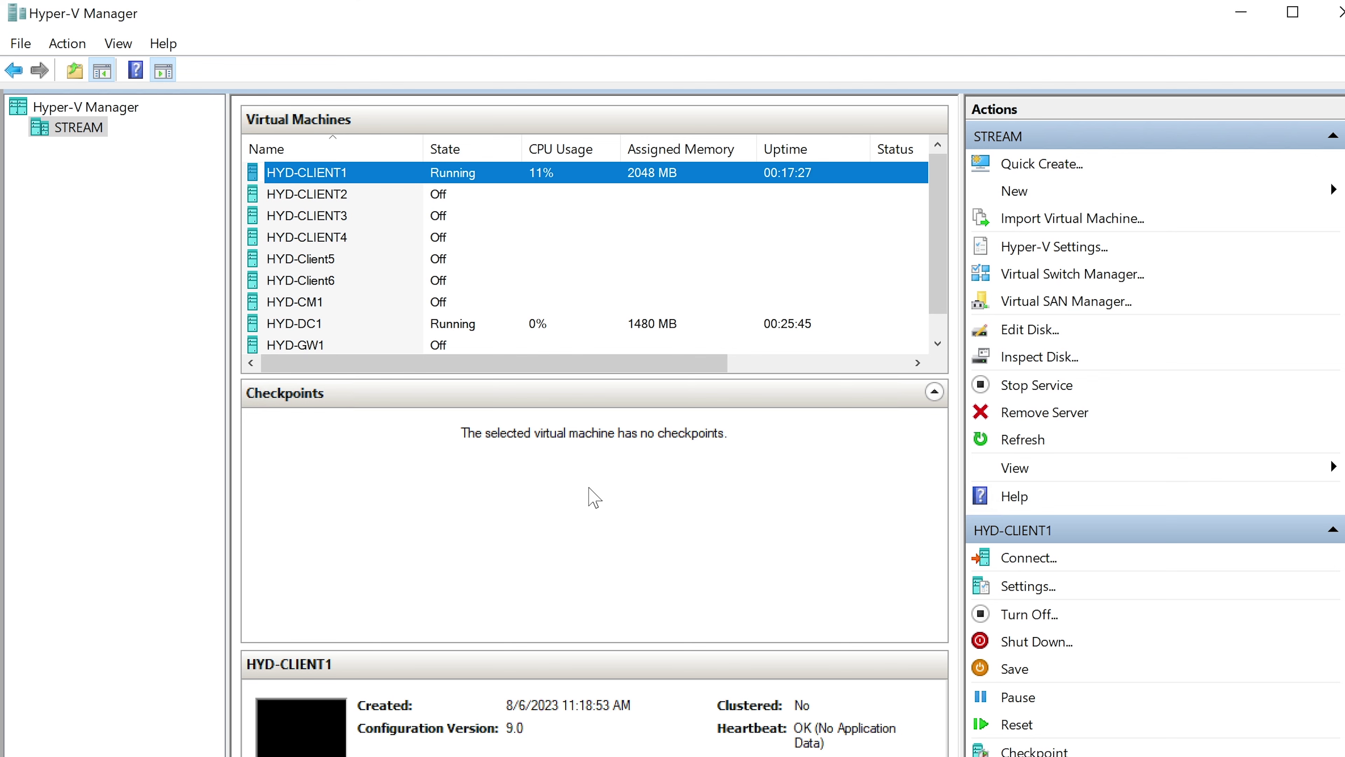
key("Return")
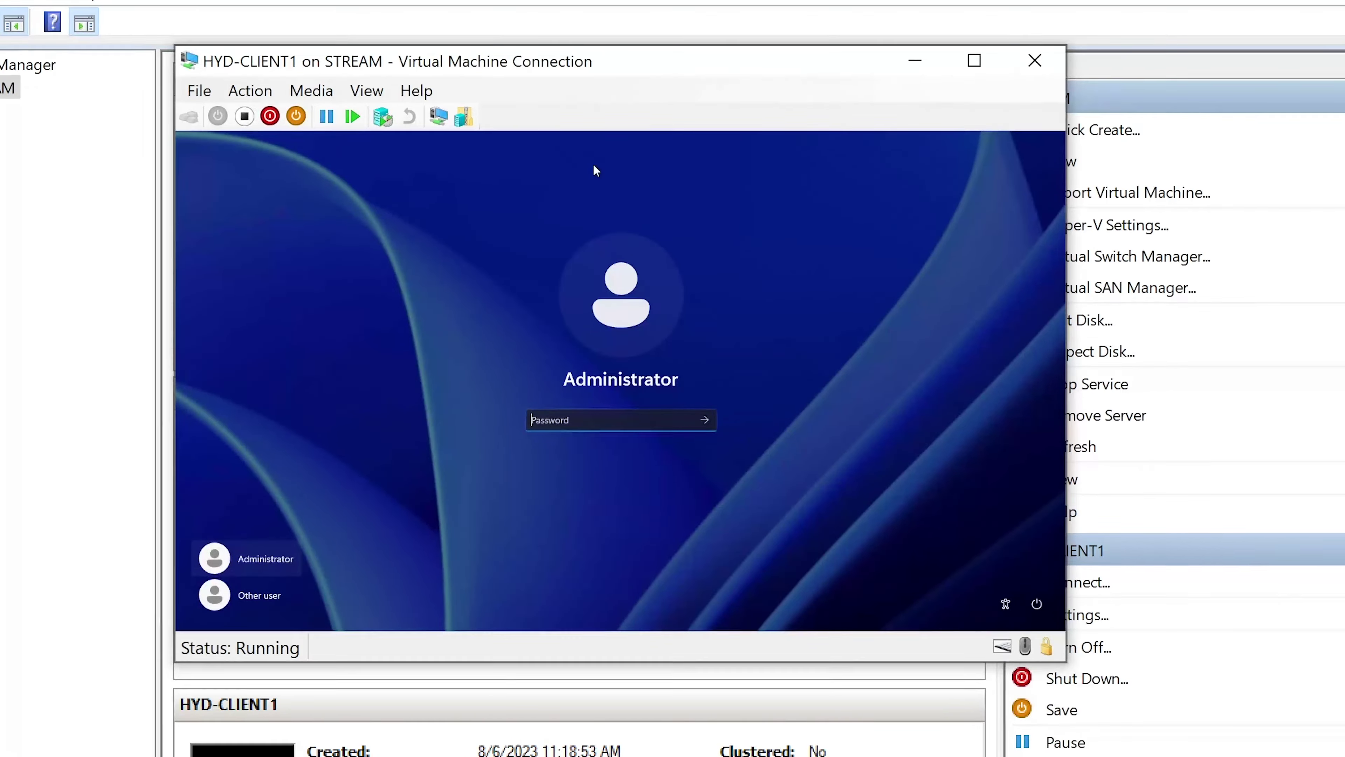
Choose Other user on the HYD-CLIENT1 sign-in and enter a user name and password.
left_click(236, 604)
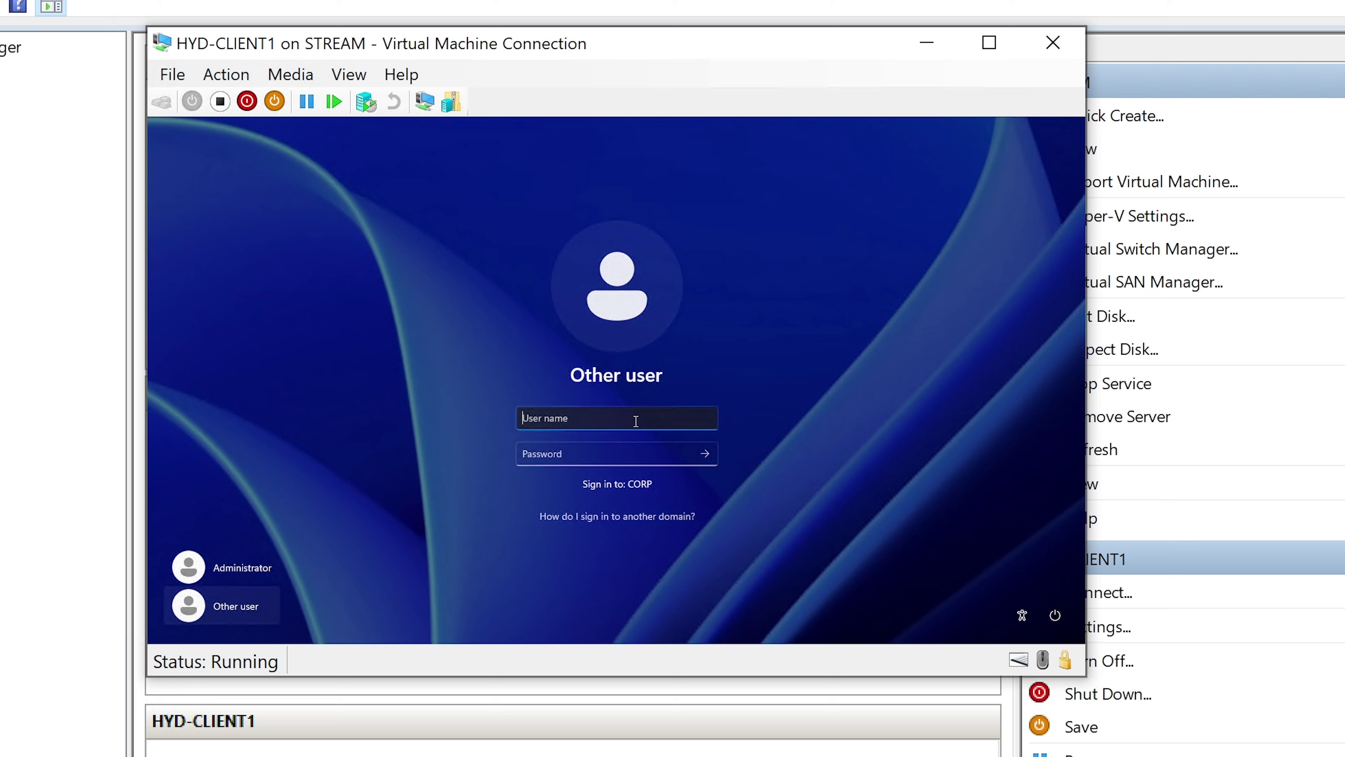
key("Tab")
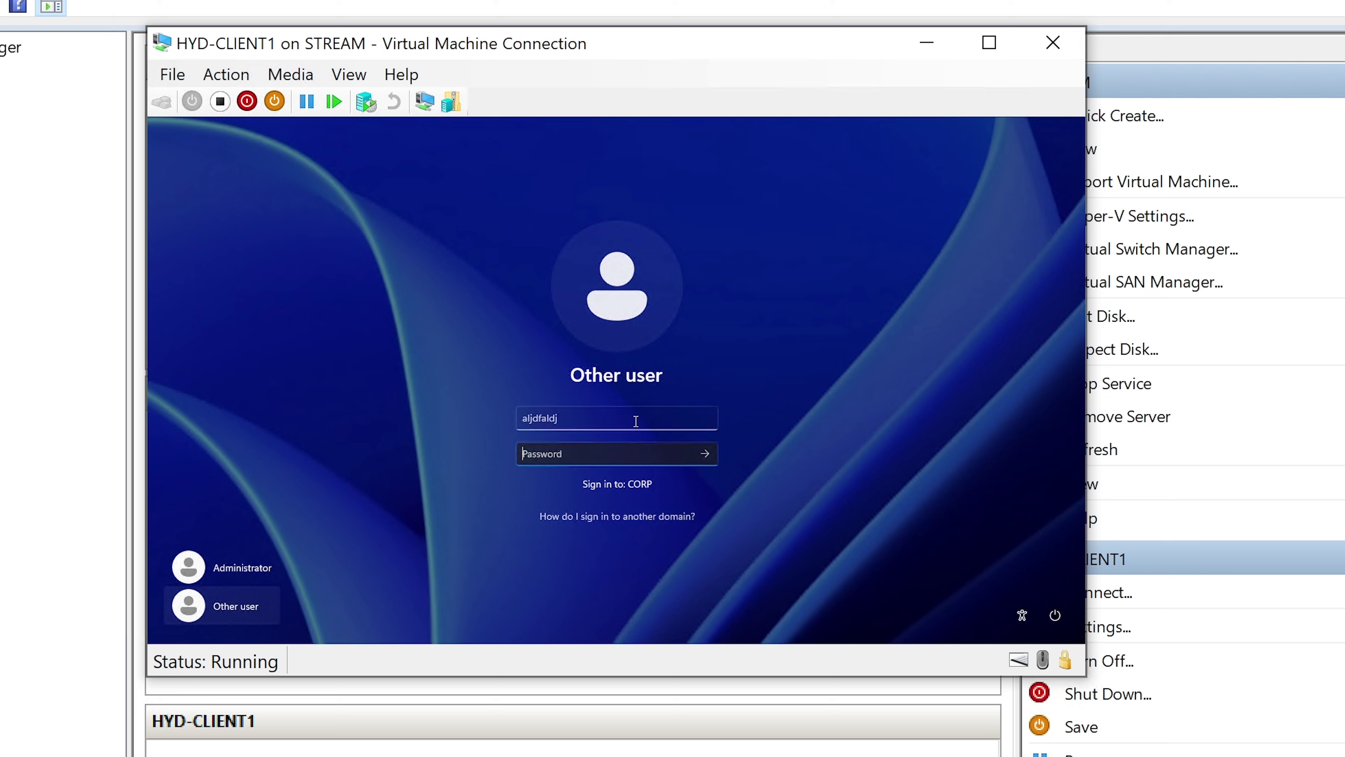
Replace the entered user name with a new one, then move aside and minimize the VM window.
left_click_drag(831, 50, 789, 132)
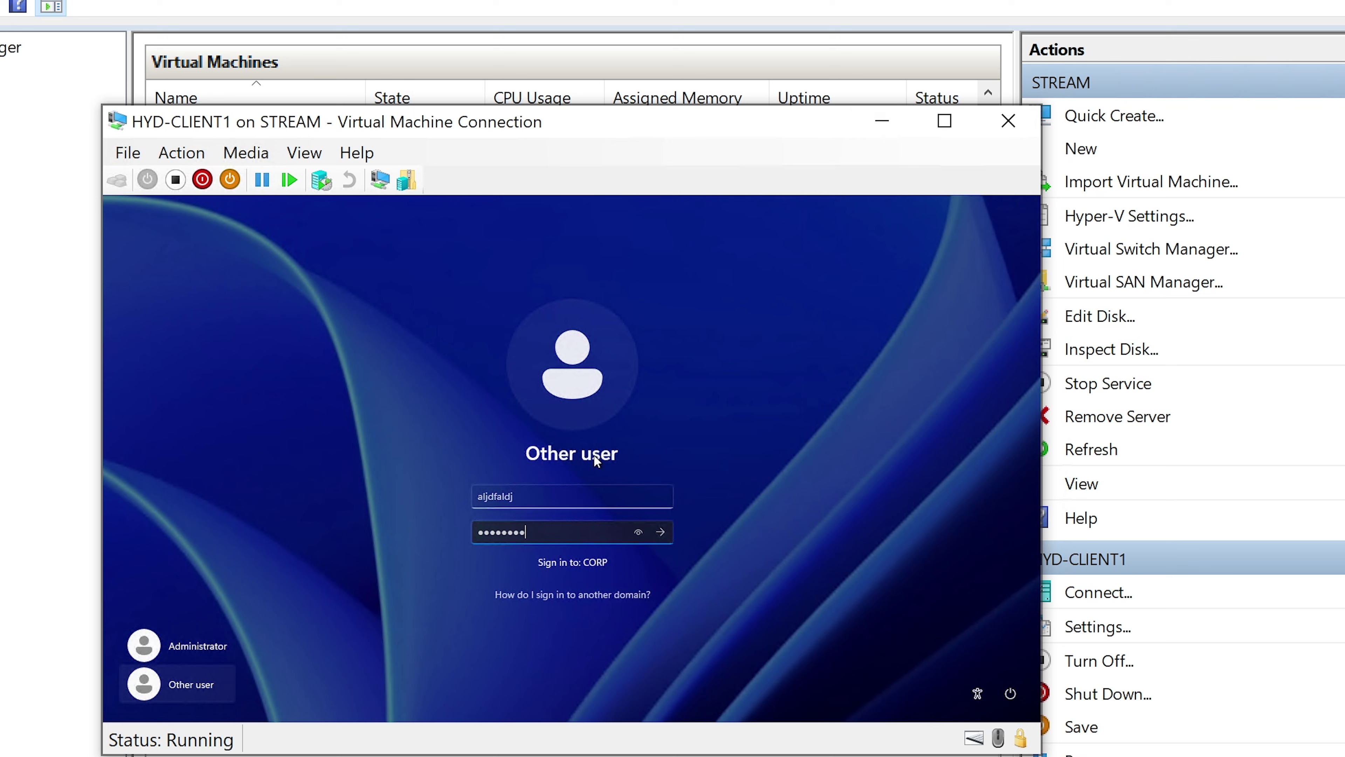
left_click(540, 500)
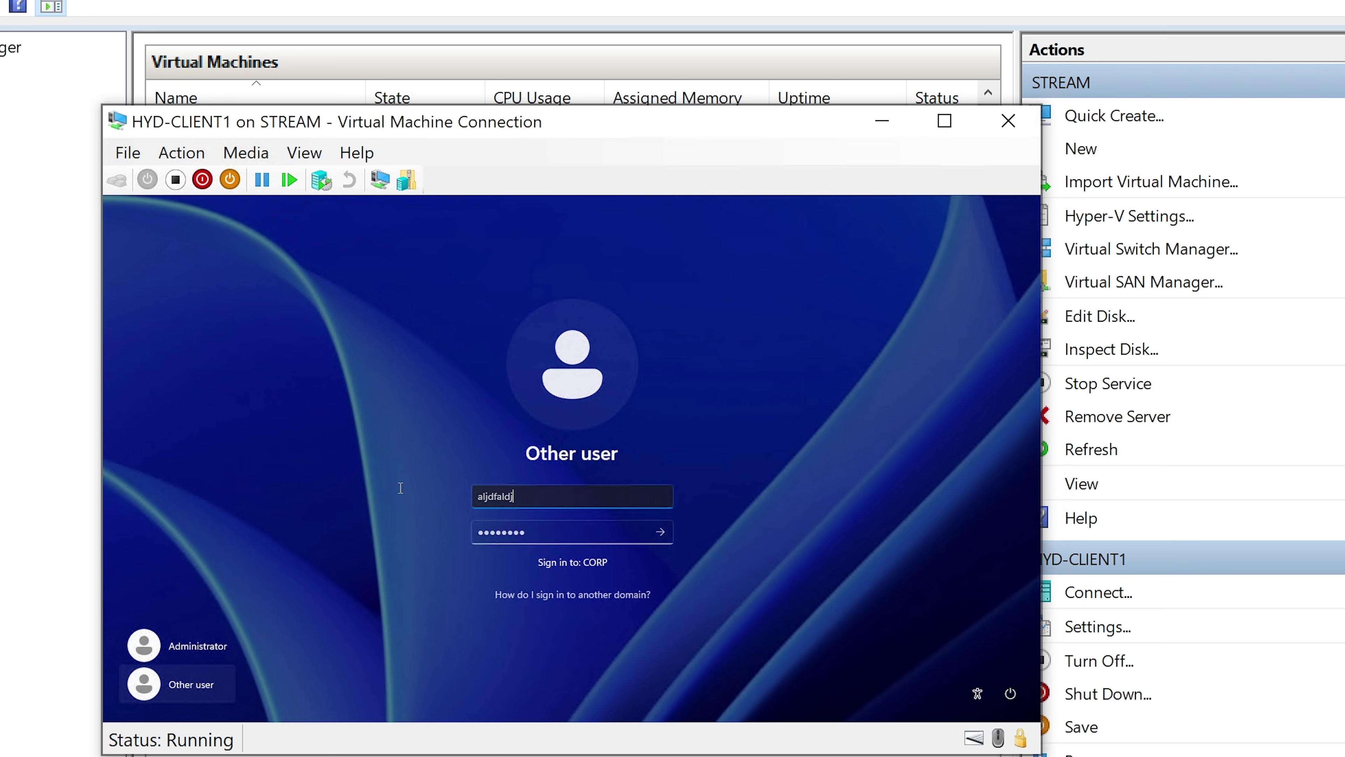
key("ctrl+a")
type("otheruser")
left_click_drag(386, 122, 314, 88)
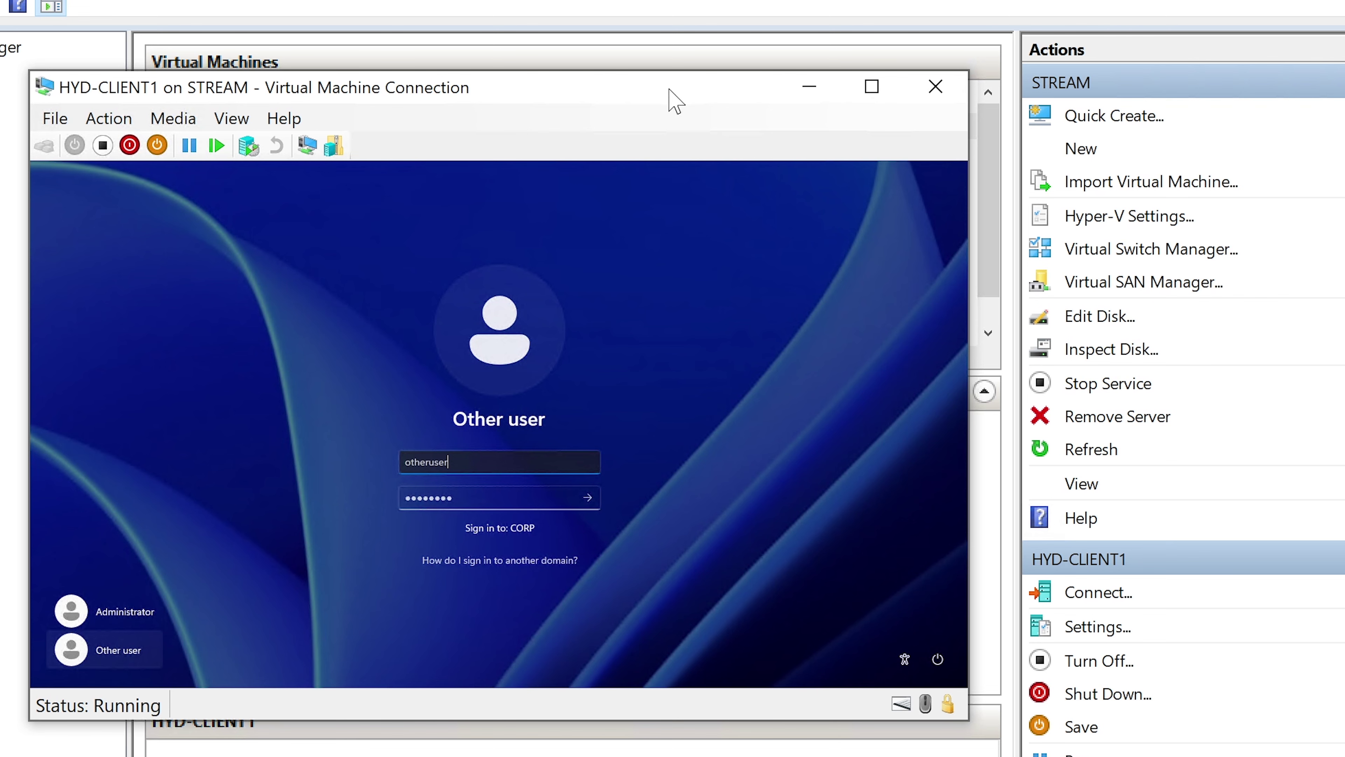
left_click(809, 93)
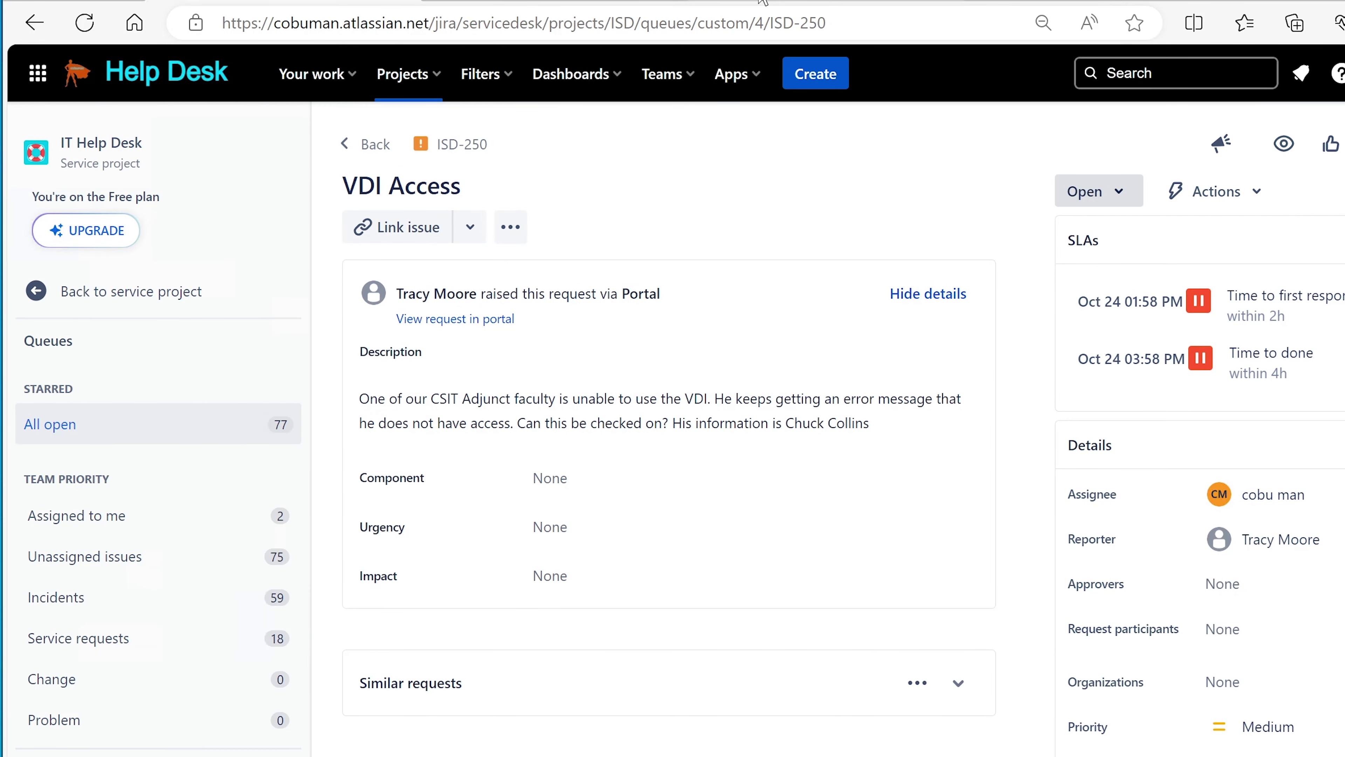
Switch to the UW-Whitewater Virtual Apps browser tab.
left_click(762, 2)
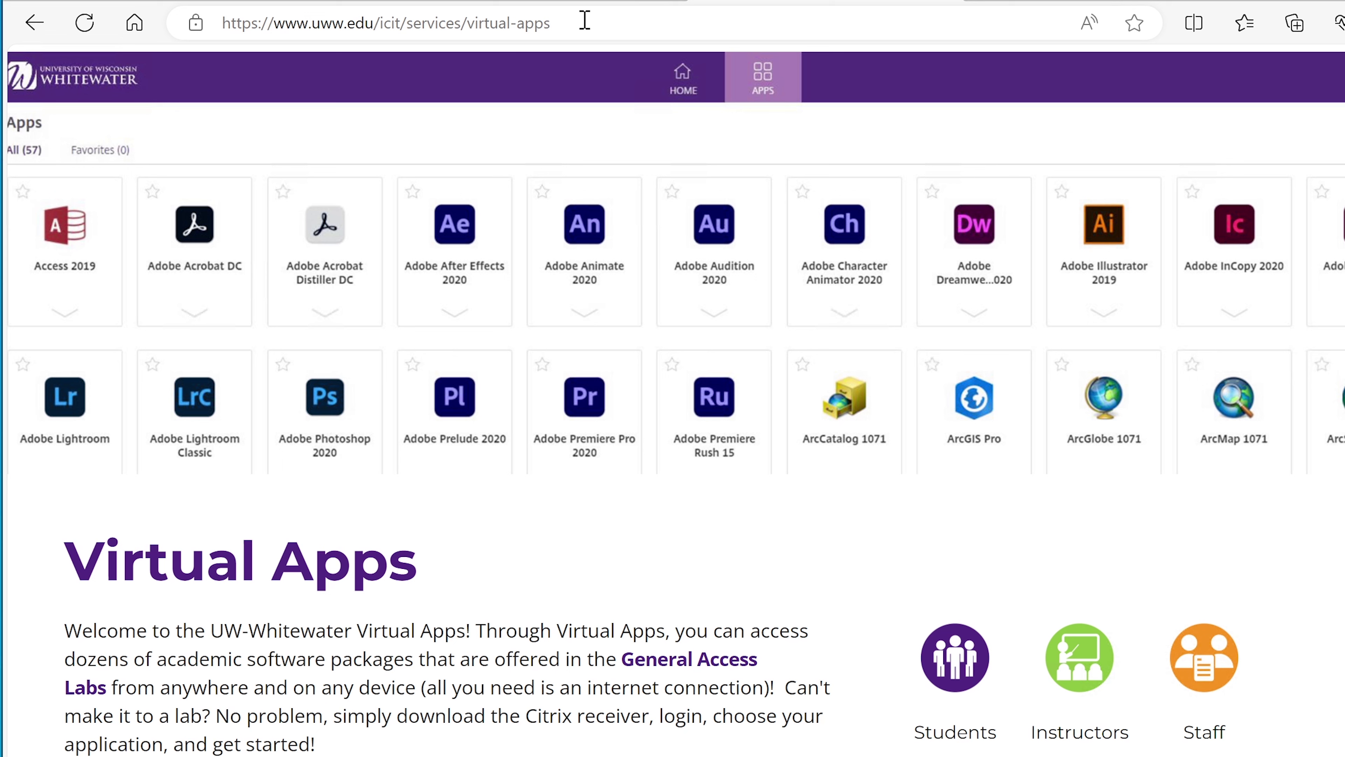
Check the Virtual Apps page URL, then return to the HYD-CLIENT1 sign-in window.
left_click_drag(582, 22, 214, 38)
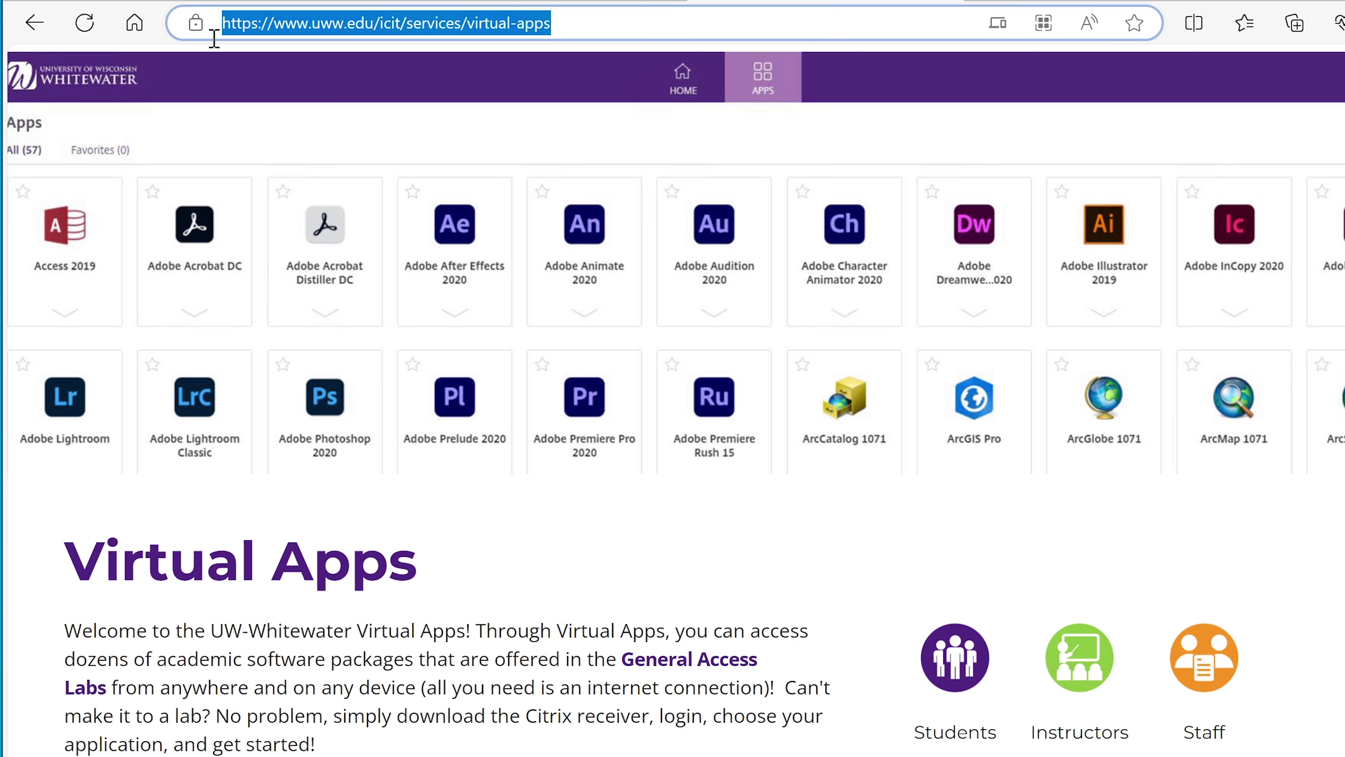
left_click(589, 24)
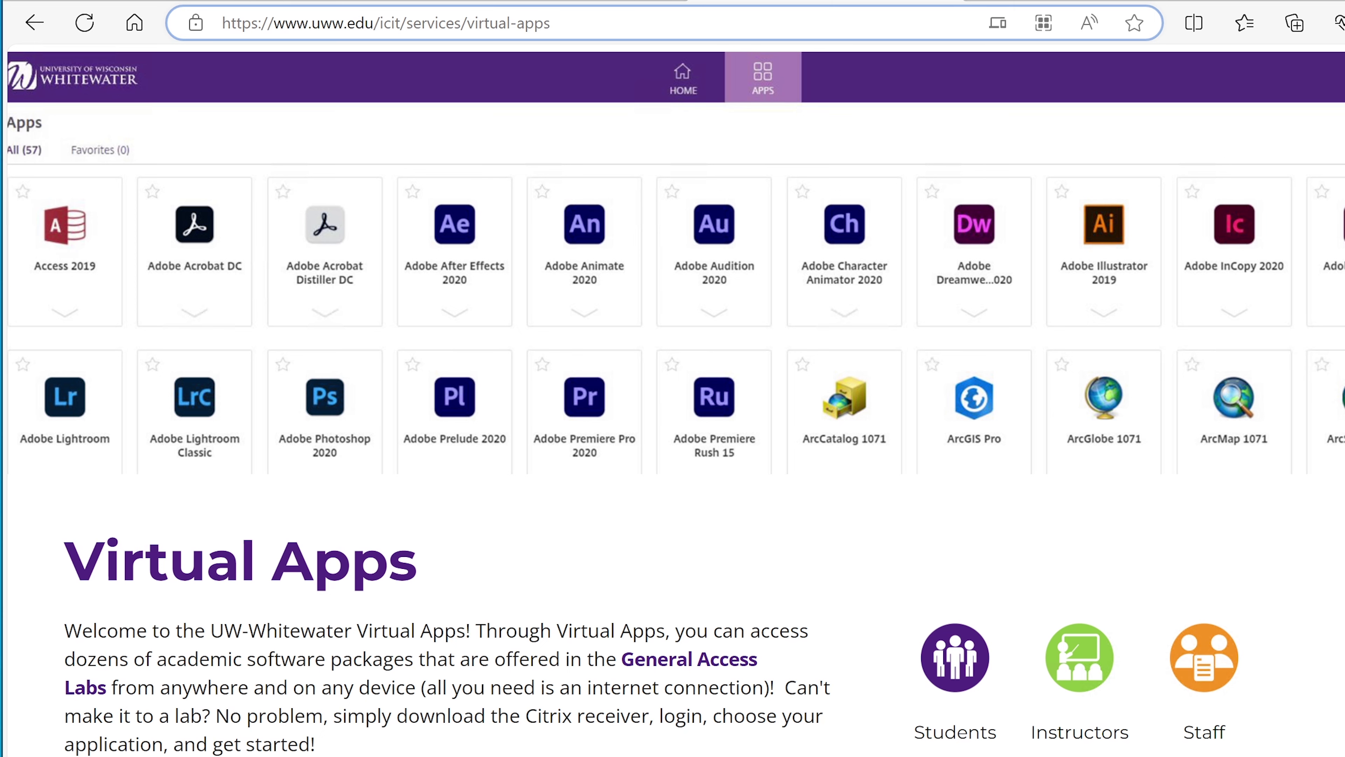
key("alt+Tab")
left_click(304, 440)
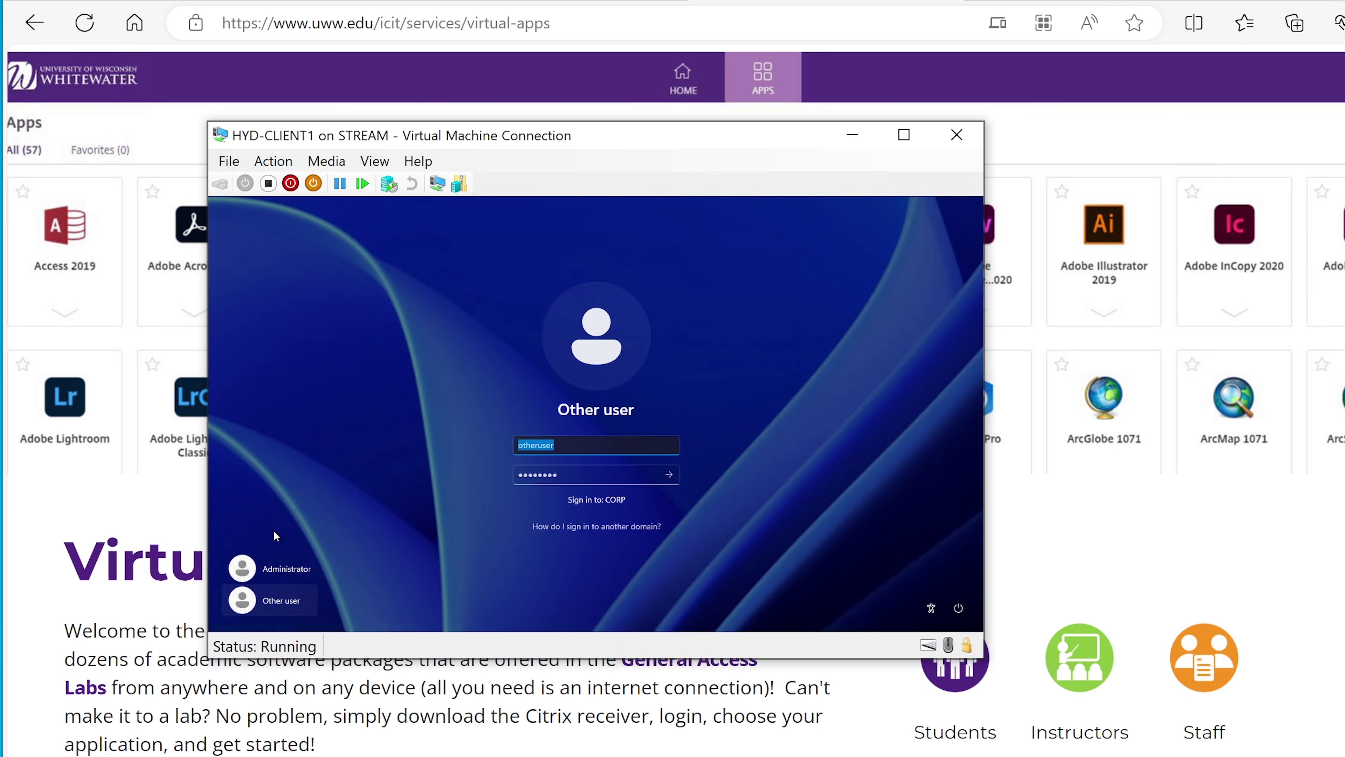
Sign in to HYD-CLIENT1 as Administrator with the account password.
left_click(275, 569)
type("••")
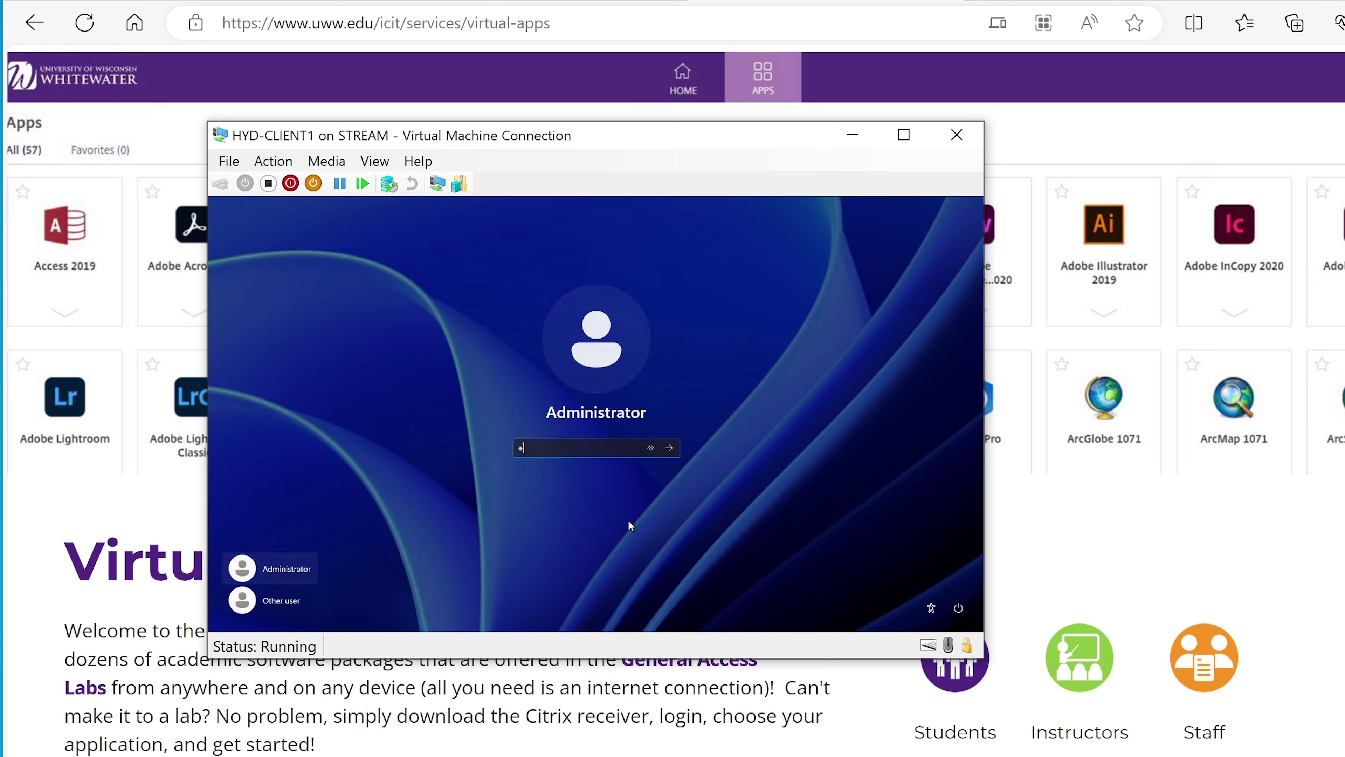
type("••••••••")
key("Return")
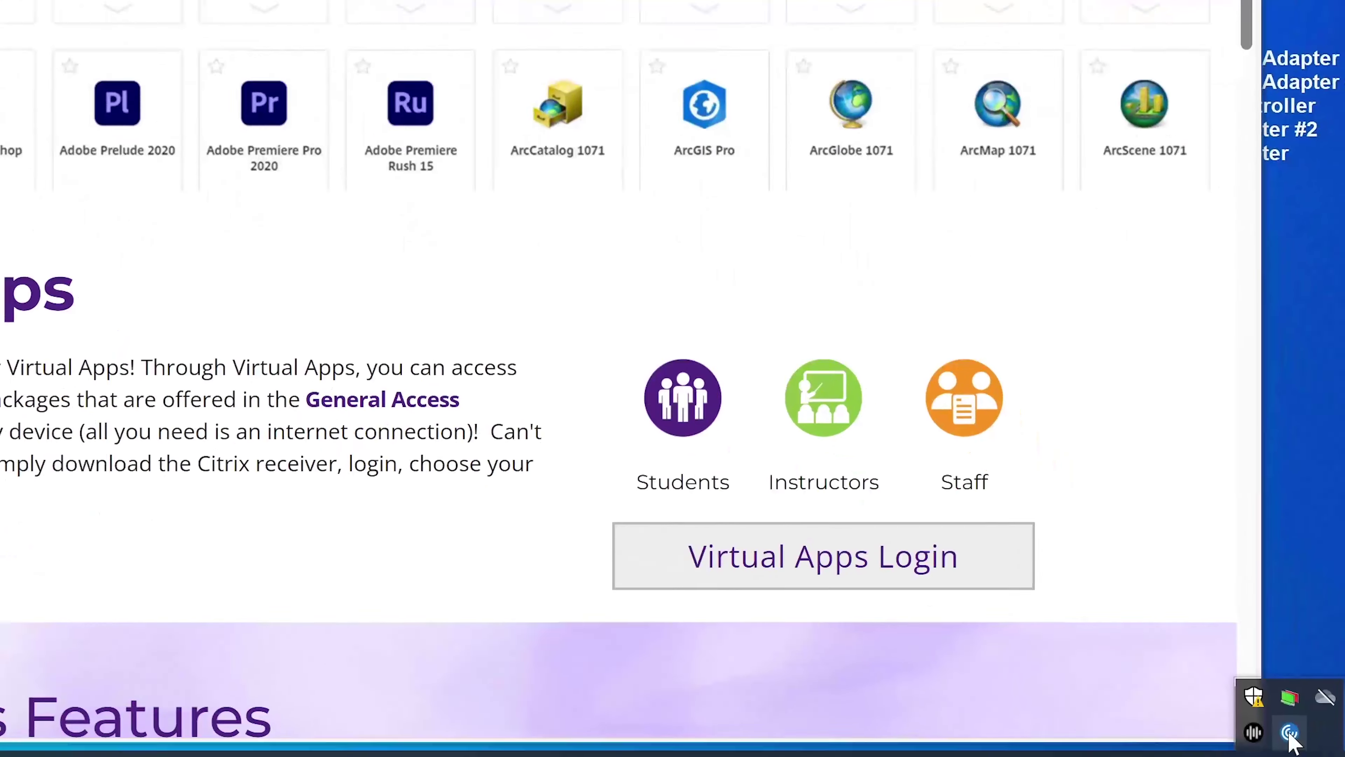
Launch Citrix Workspace from the system tray.
left_click(1261, 701)
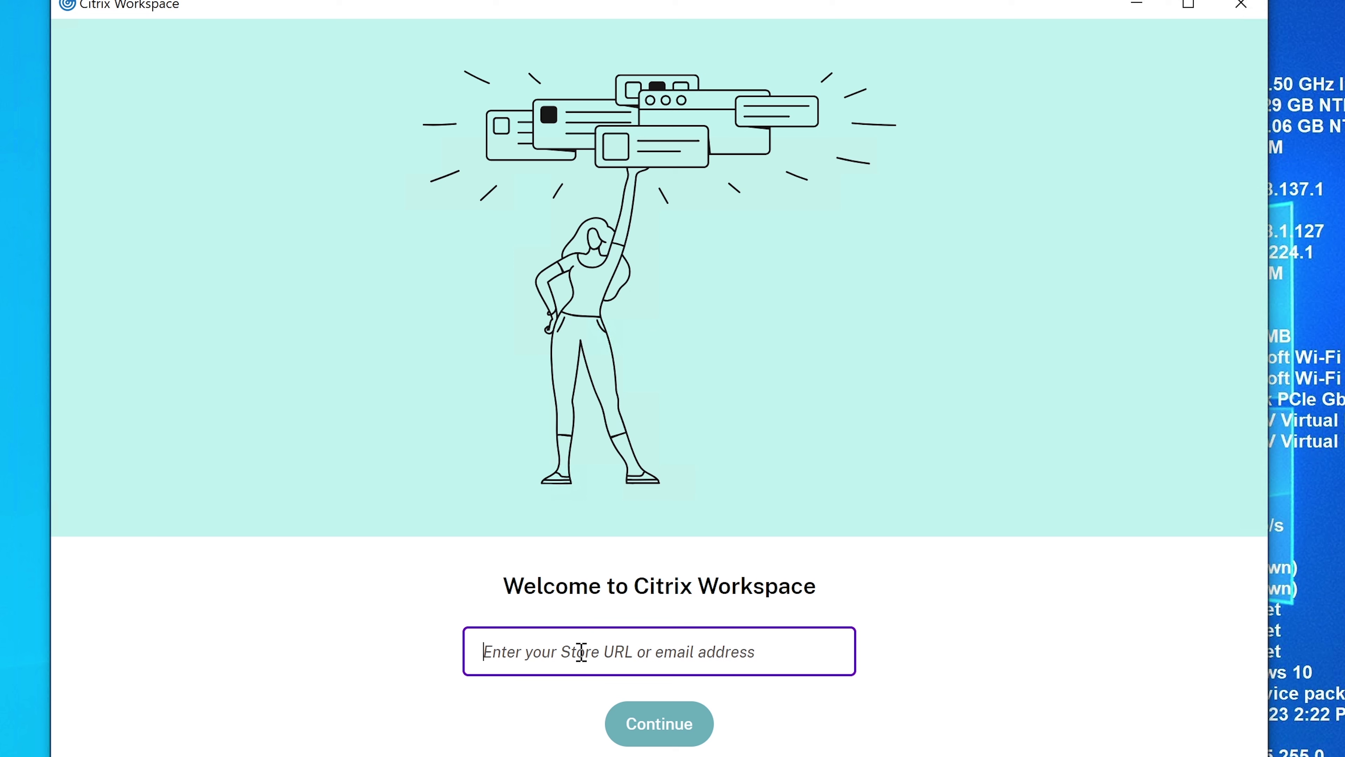
Enter a work e-mail address in Citrix Workspace's store field, then hide the window.
type("myworkemai")
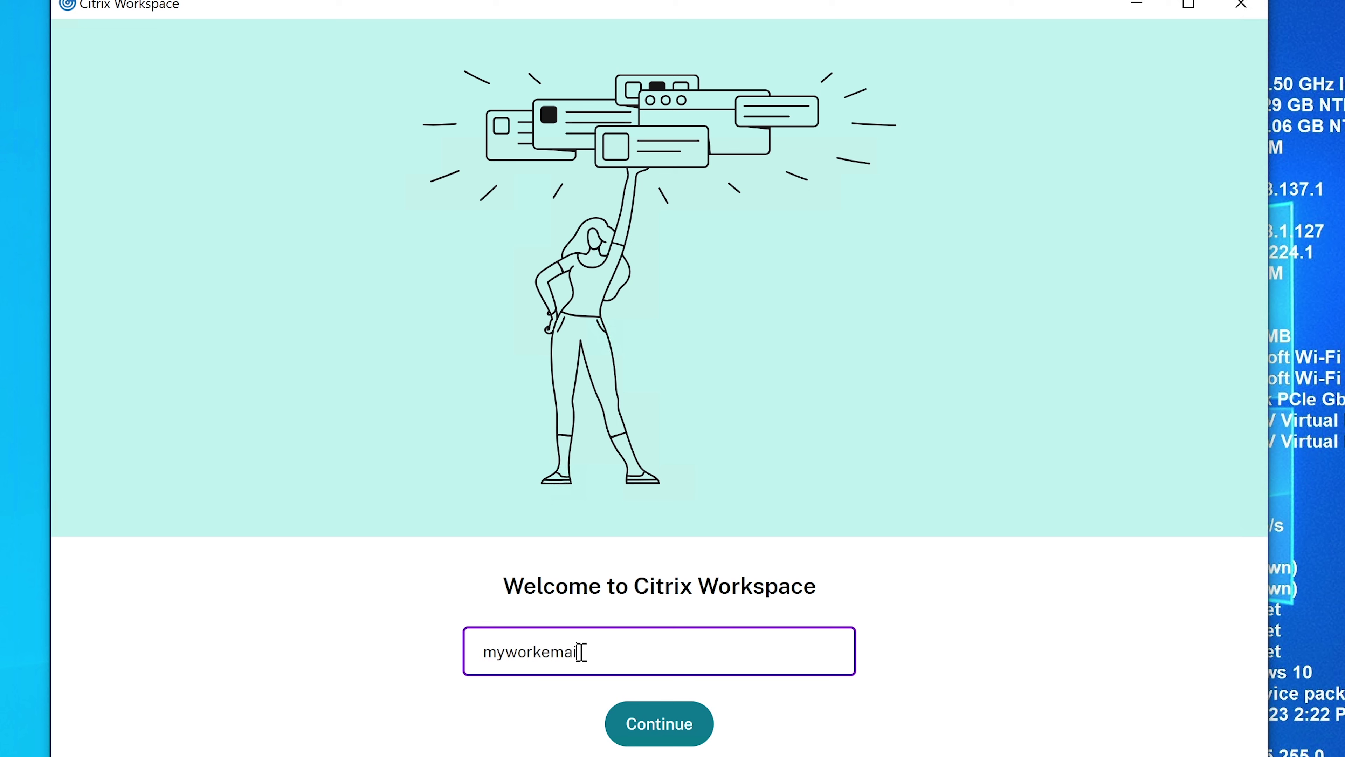
type("@mywork.com")
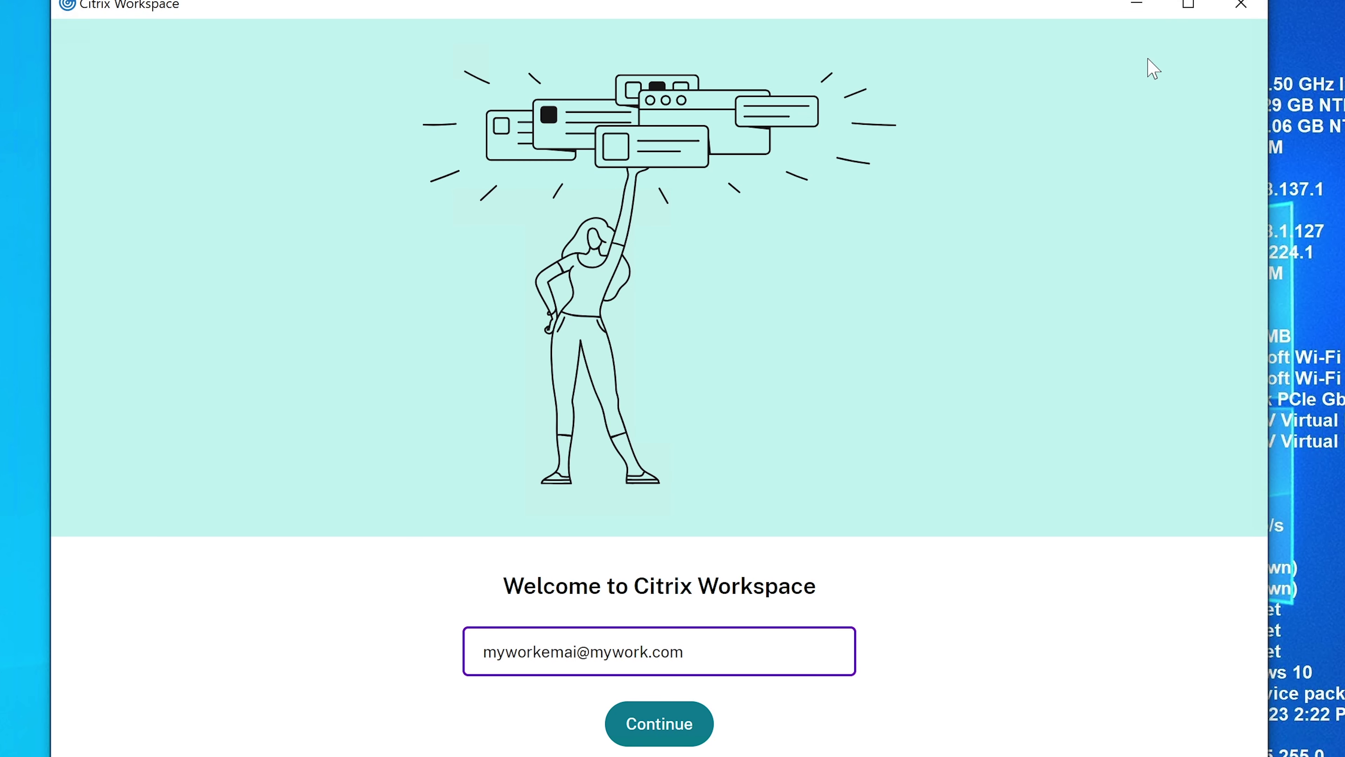
left_click(1136, 9)
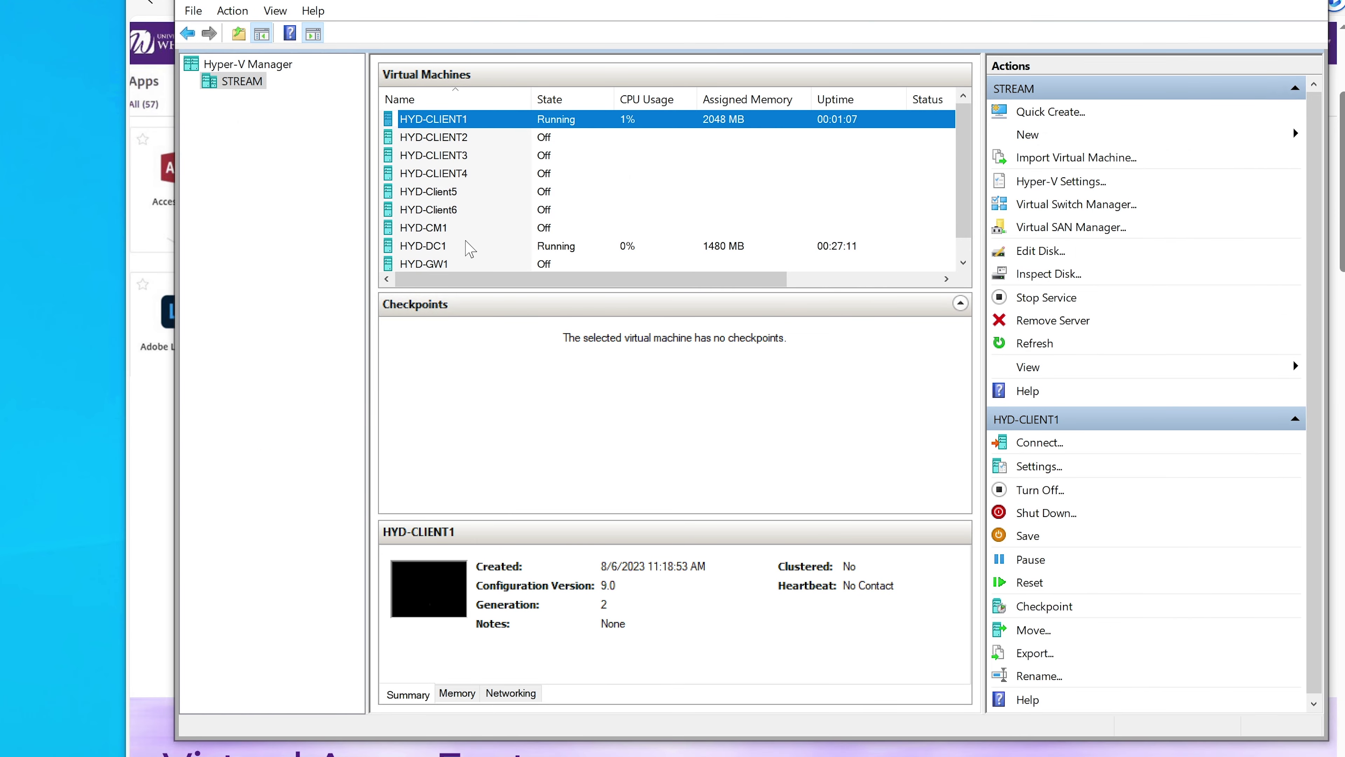
Connect to HYD-DC1 and launch Active Directory Users and Computers from its Start menu.
left_click(466, 245)
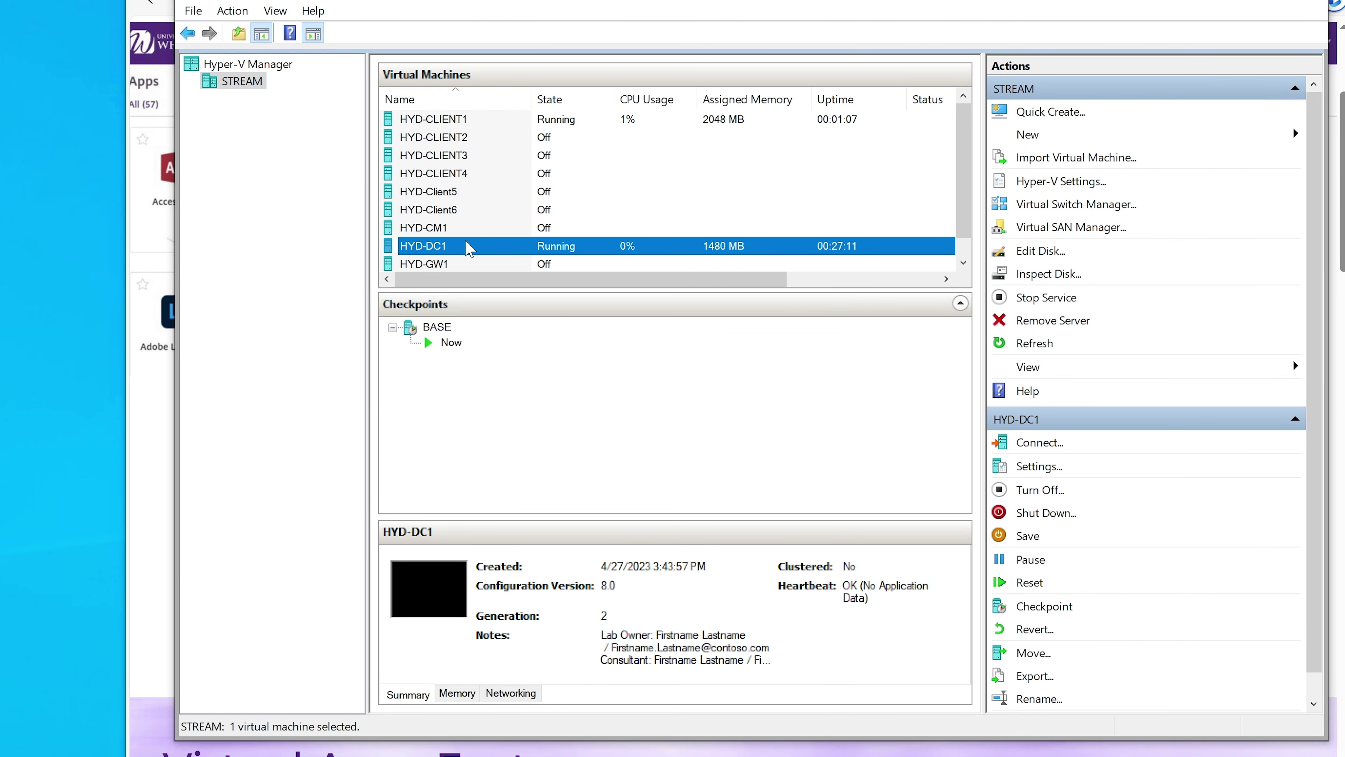
double_click(662, 248)
left_click(540, 231)
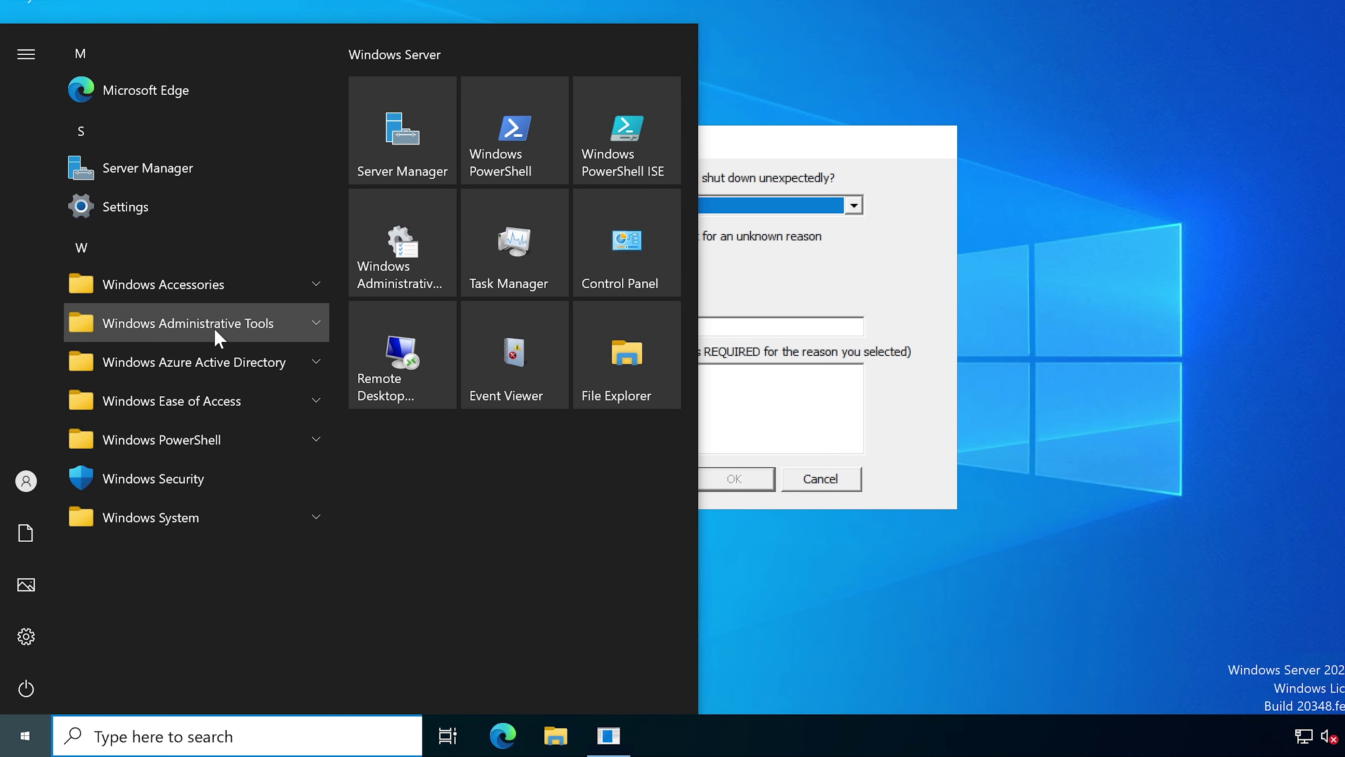
left_click(213, 338)
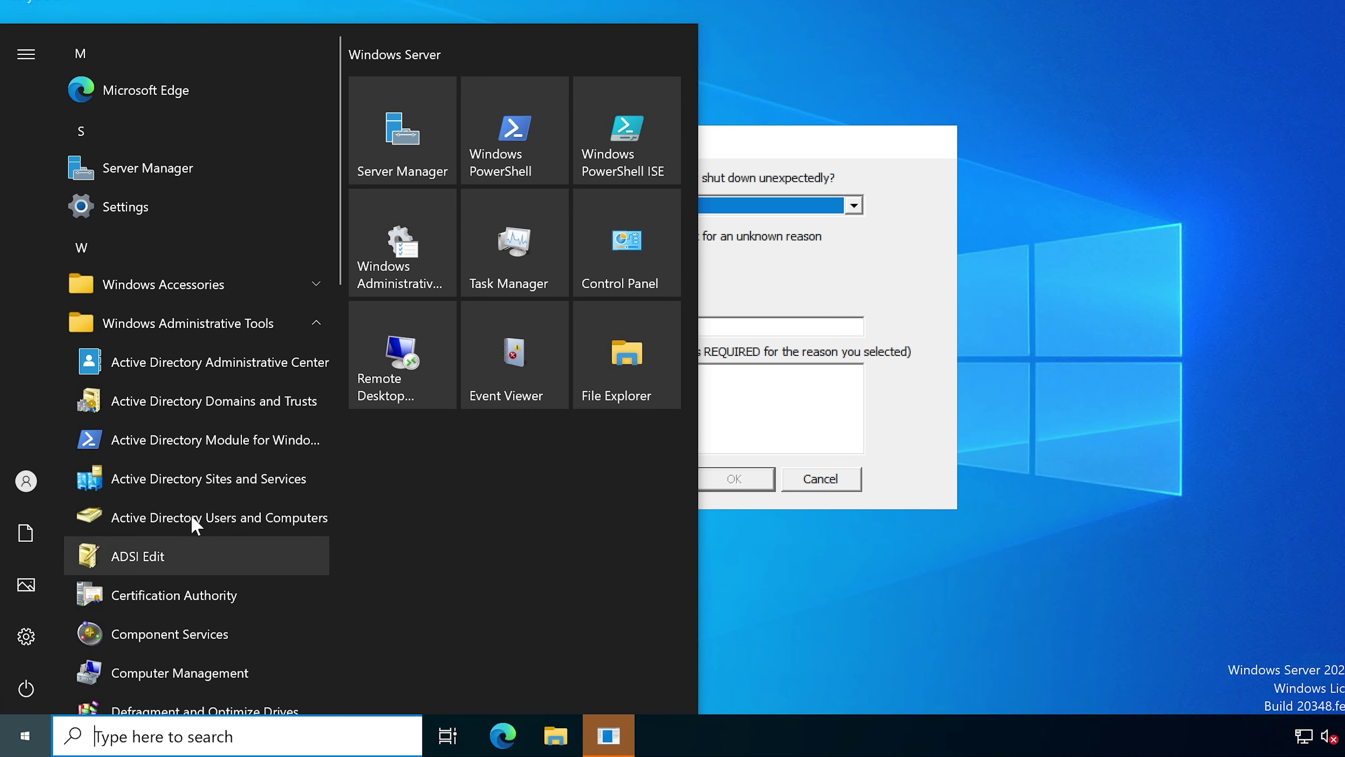
left_click(879, 474)
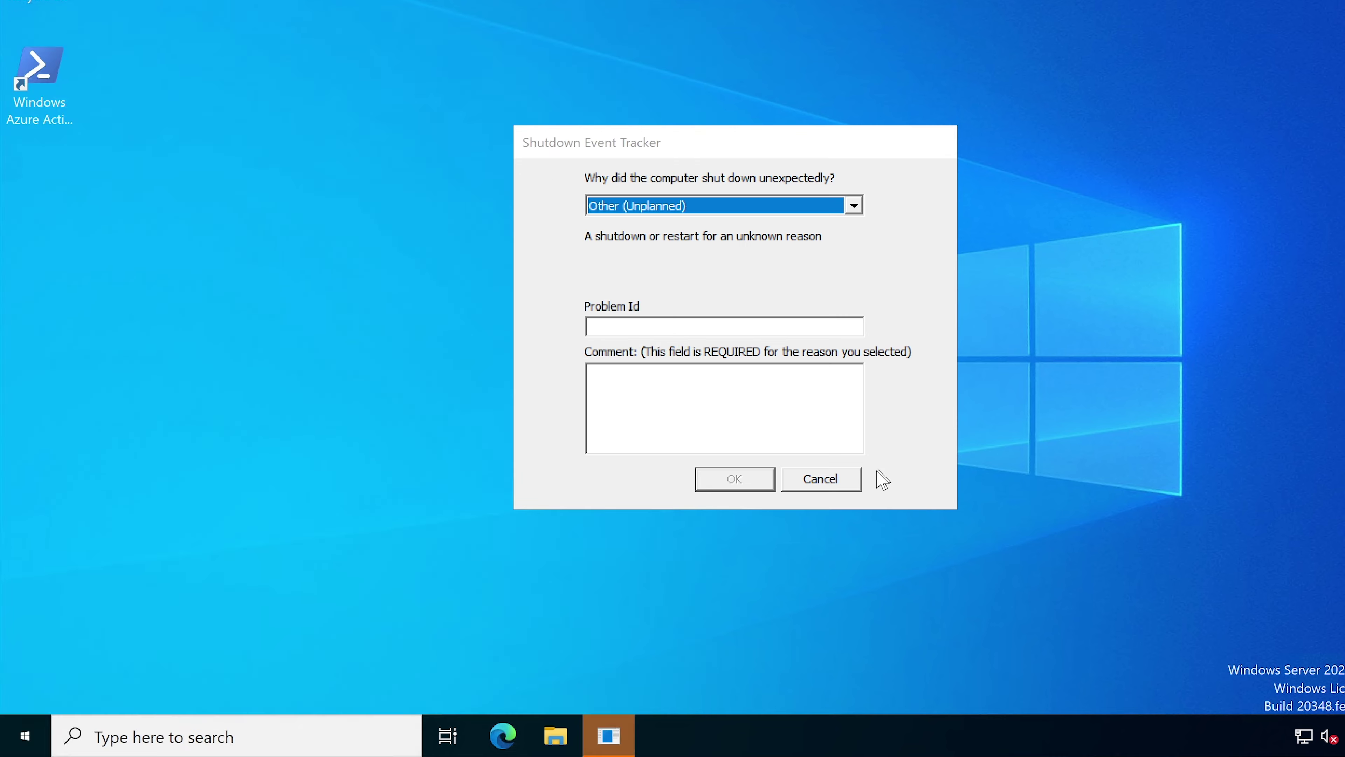
Dismiss the Shutdown Event Tracker, enlarge the window, and widen the Type and Name columns.
left_click(825, 480)
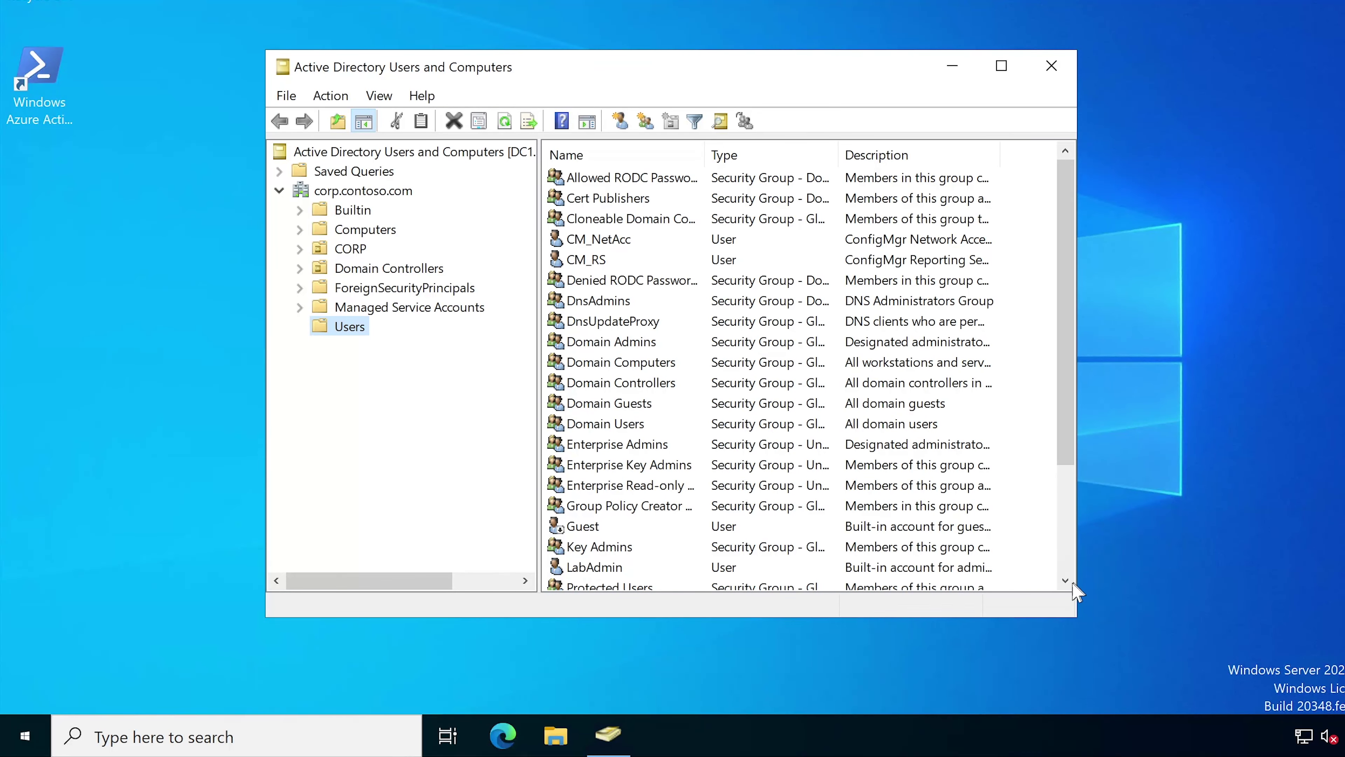
left_click_drag(1078, 619, 1228, 654)
left_click_drag(840, 156, 928, 155)
left_click_drag(719, 149, 768, 151)
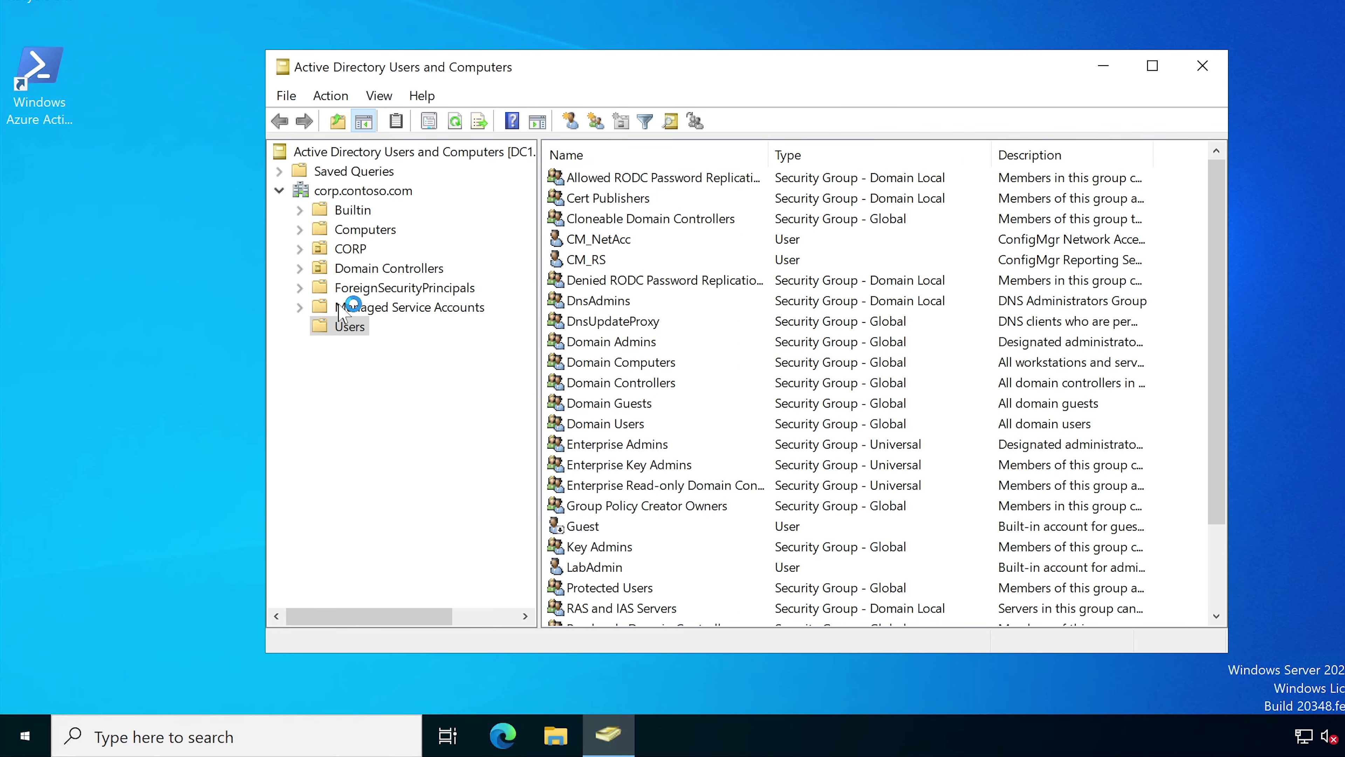
scroll(733, 374, "down", 2)
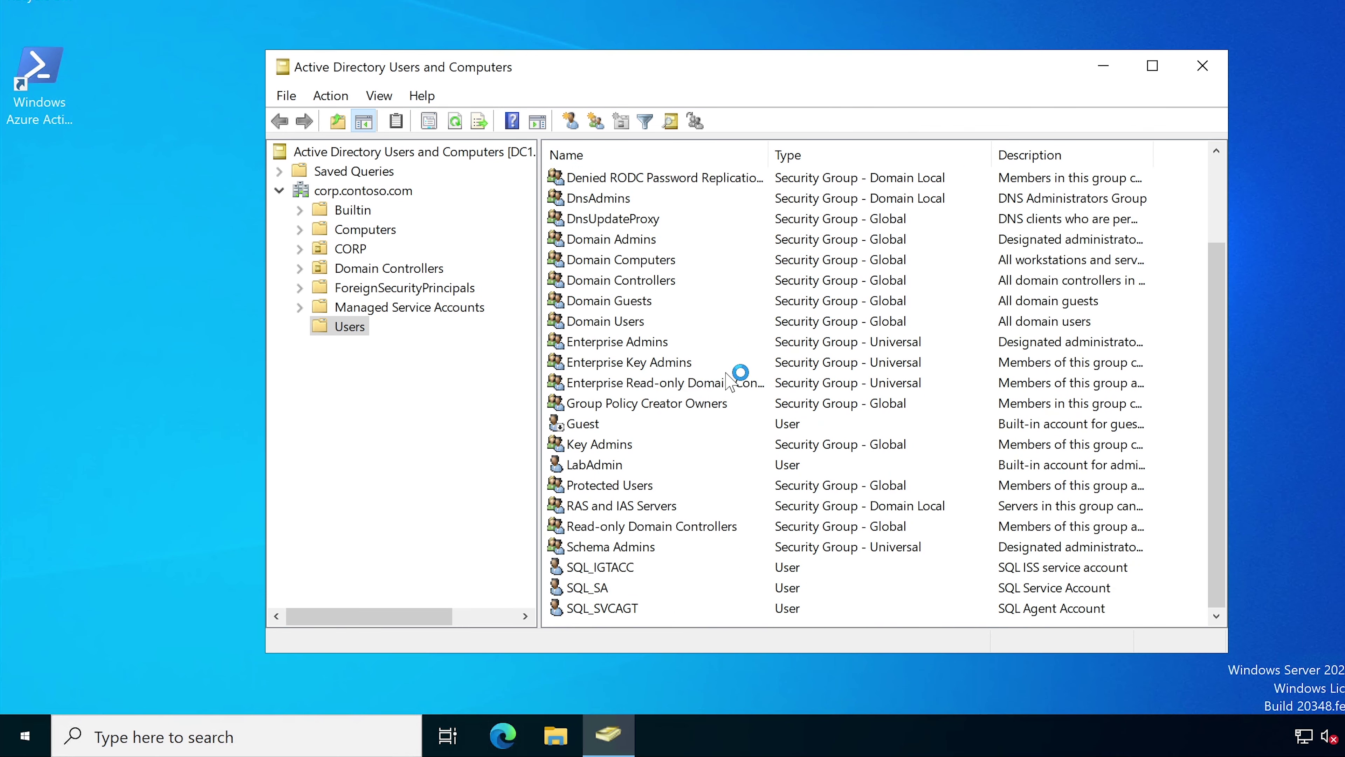
Search corp.contoso.com for 'testuser' and open TestUser4's properties.
left_click(370, 191)
right_click(364, 188)
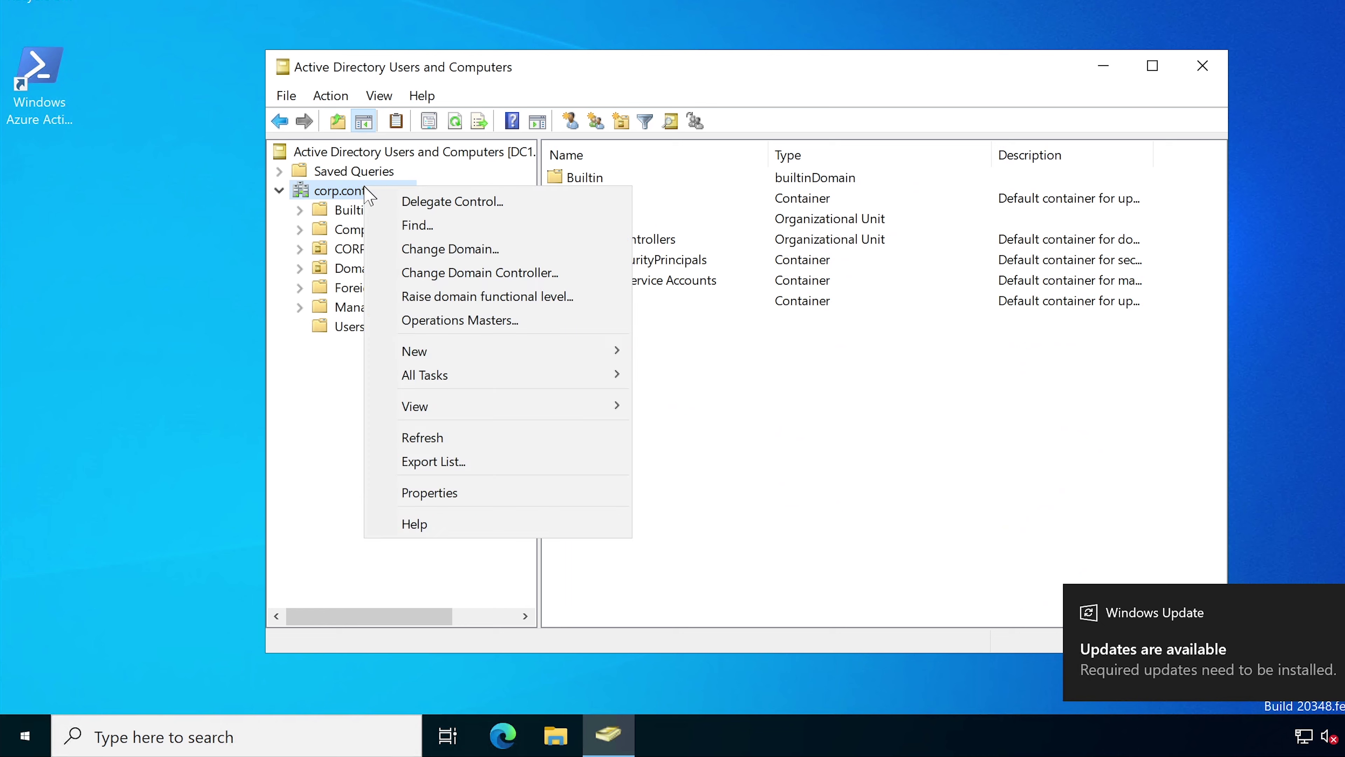
left_click(441, 225)
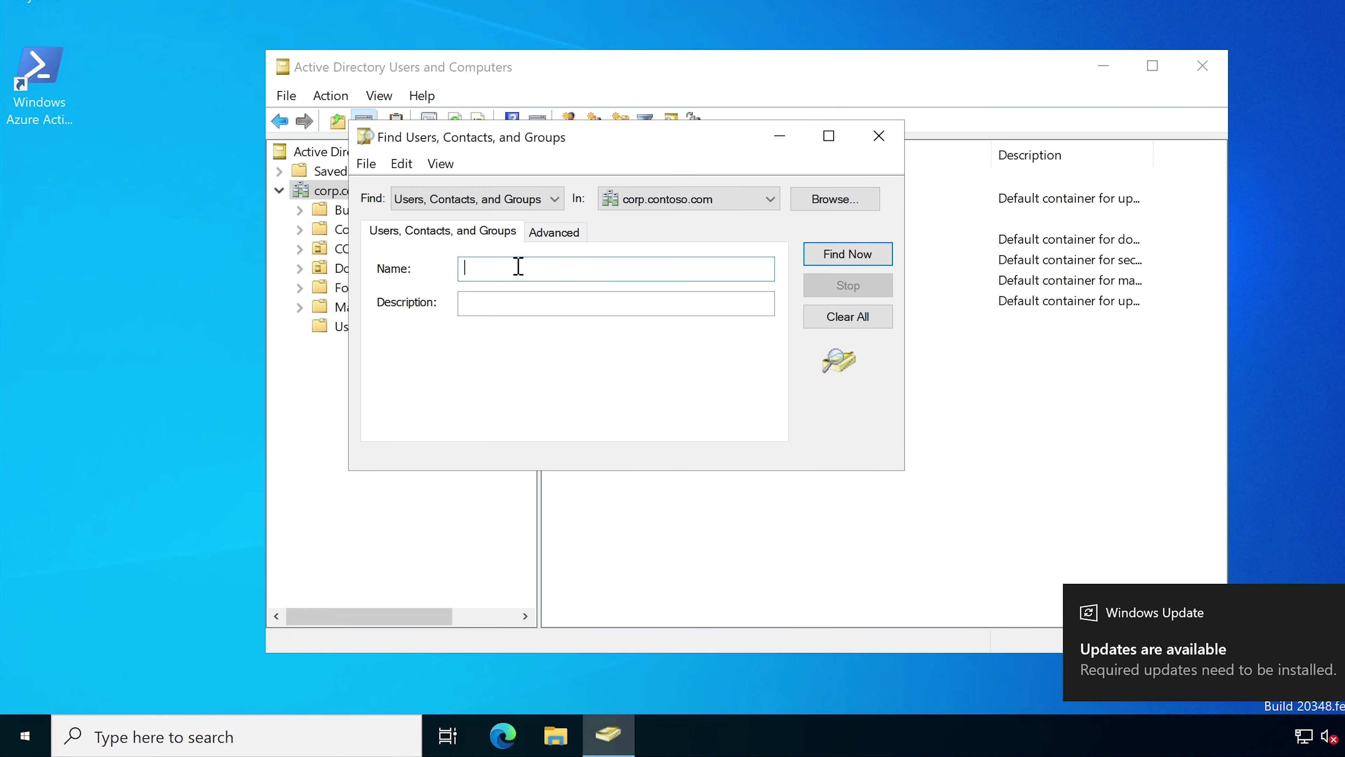
type("t")
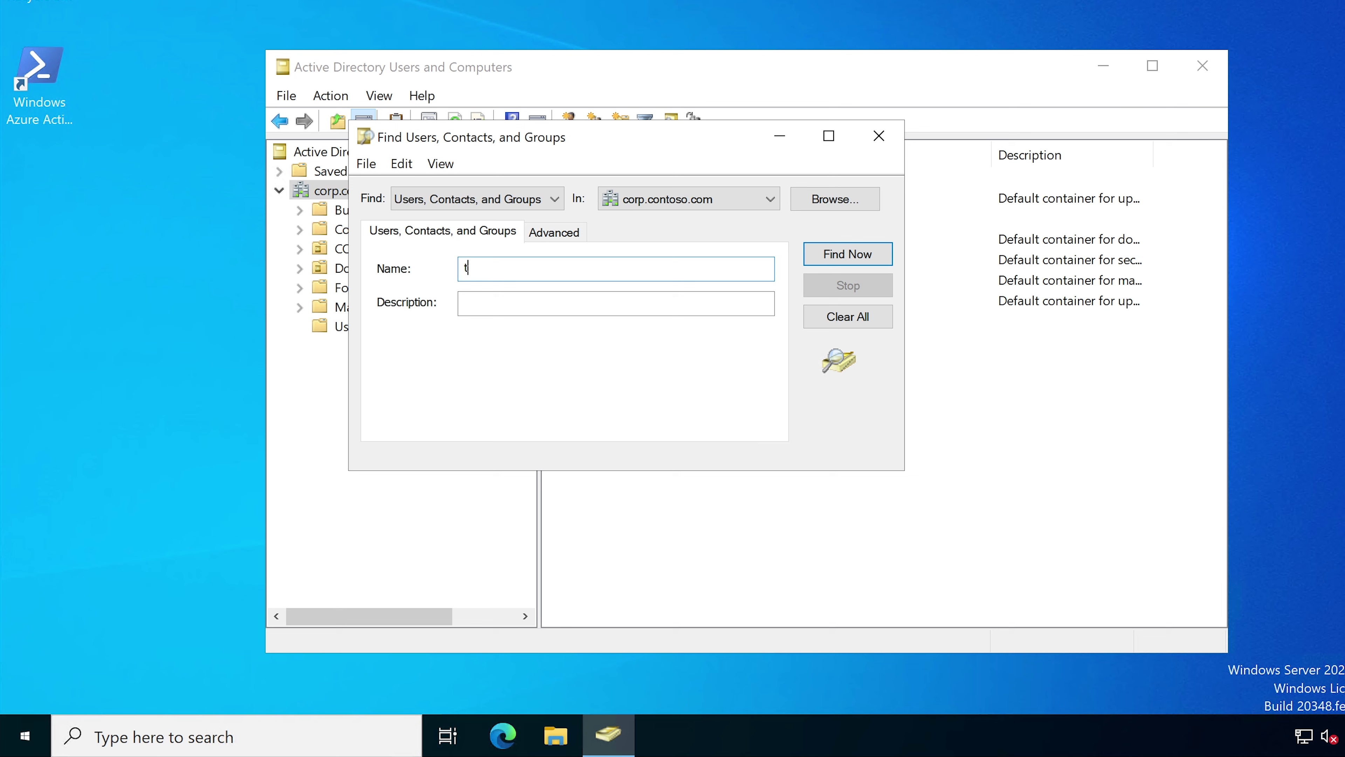
type("estuser")
left_click(810, 261)
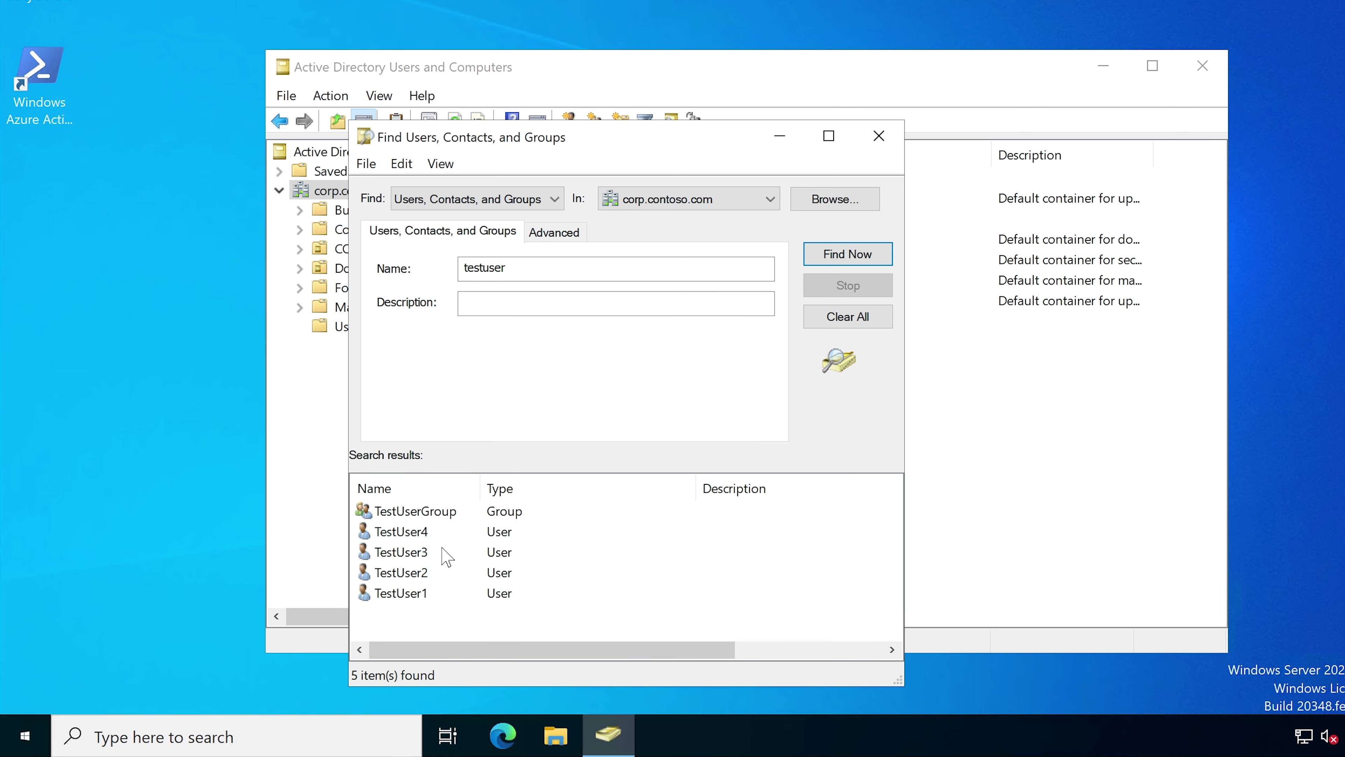
left_click(413, 531)
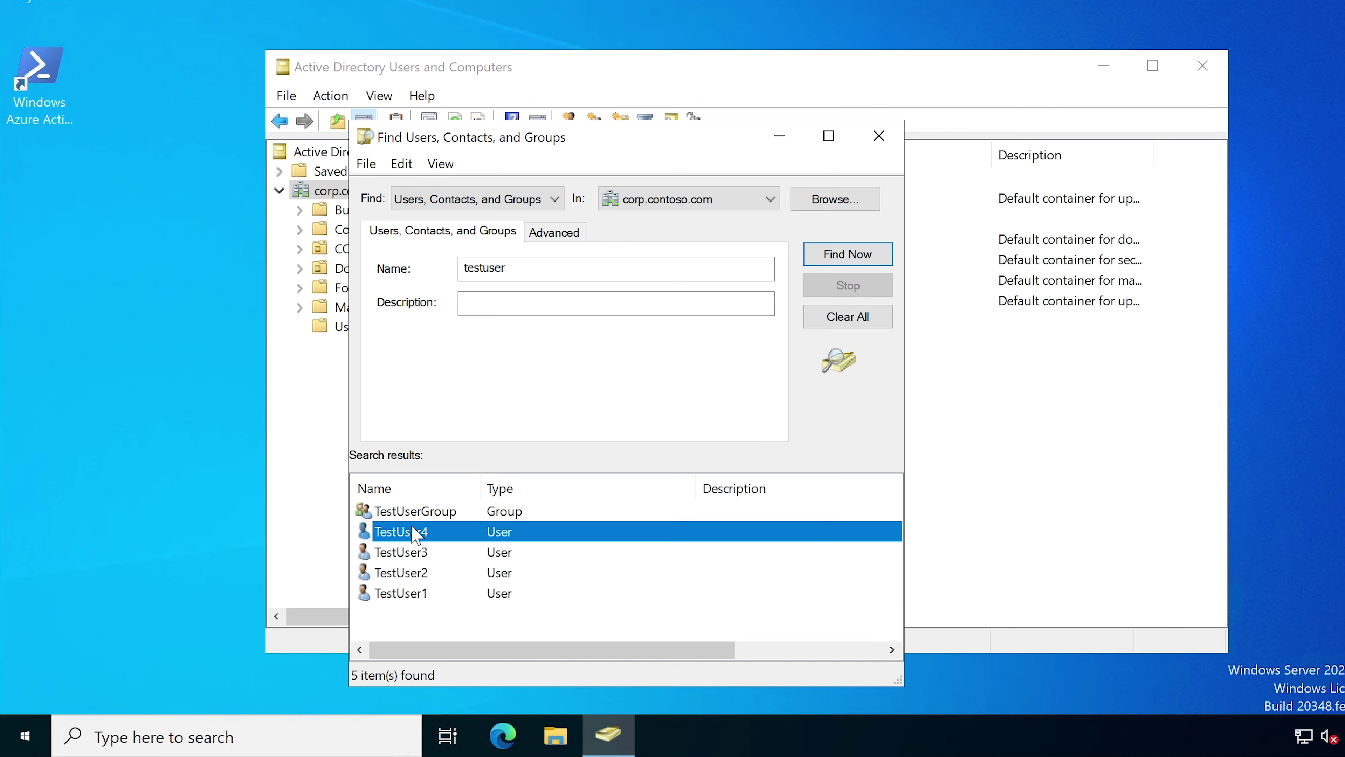
double_click(413, 531)
left_click_drag(684, 150, 673, 79)
Try adding TestUser4 to Citrix-Adobe2020 from Member Of, cancelling when the name isn't found.
left_click(484, 110)
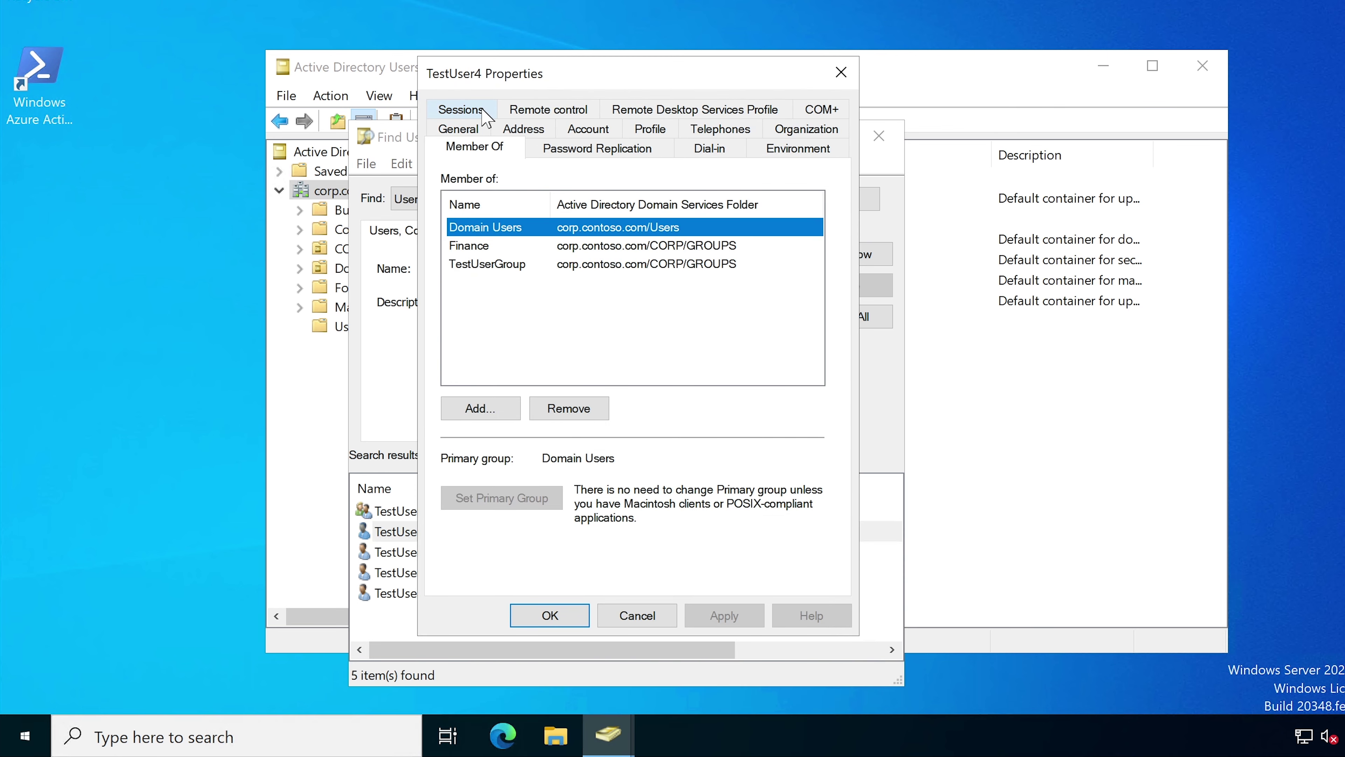
left_click(480, 408)
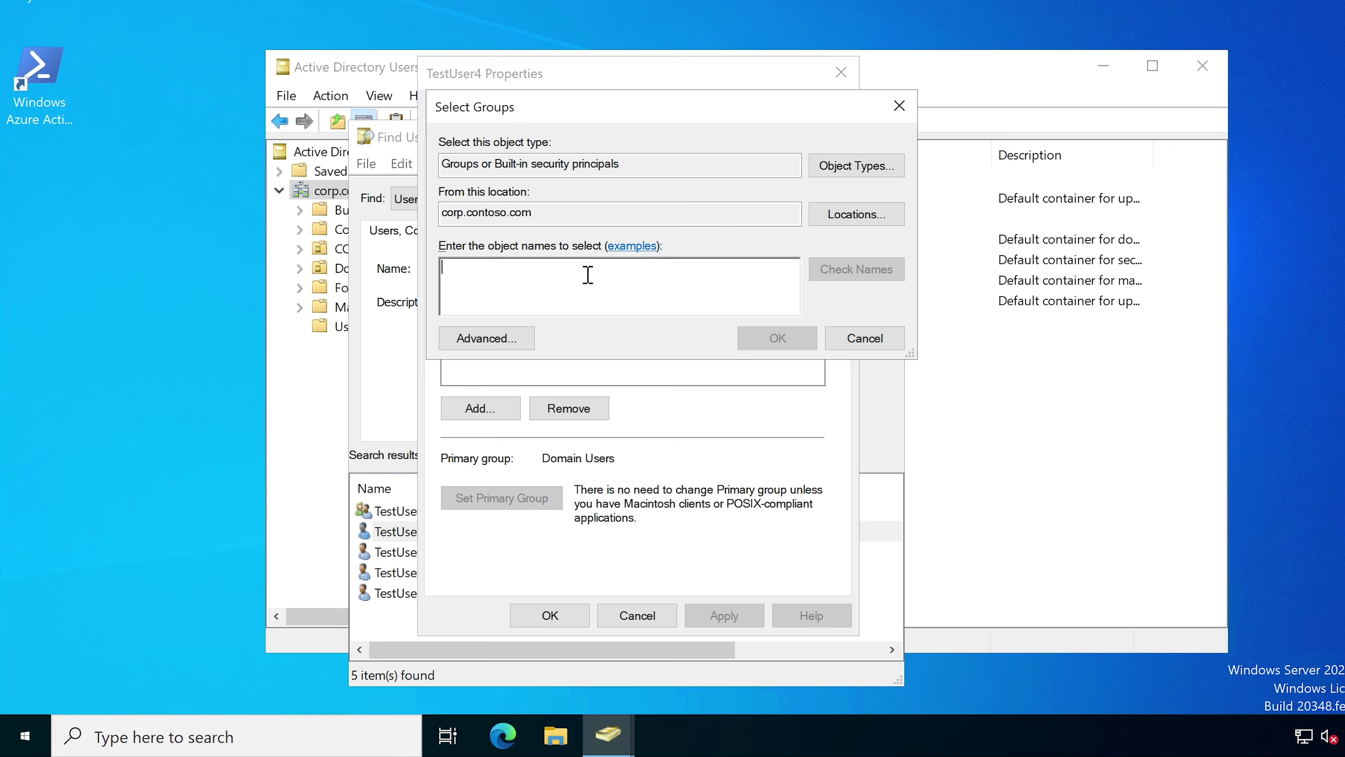
type("Citri")
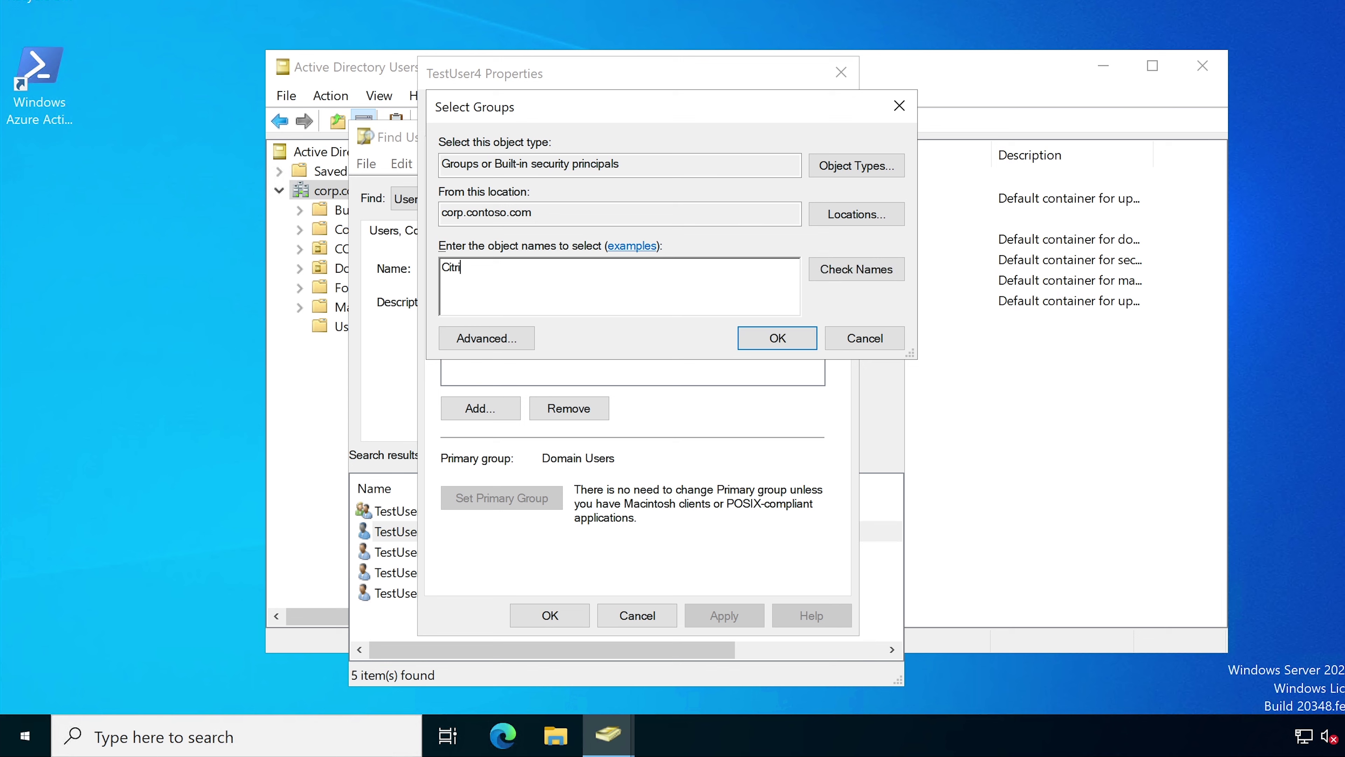
type("x-Adobe2020")
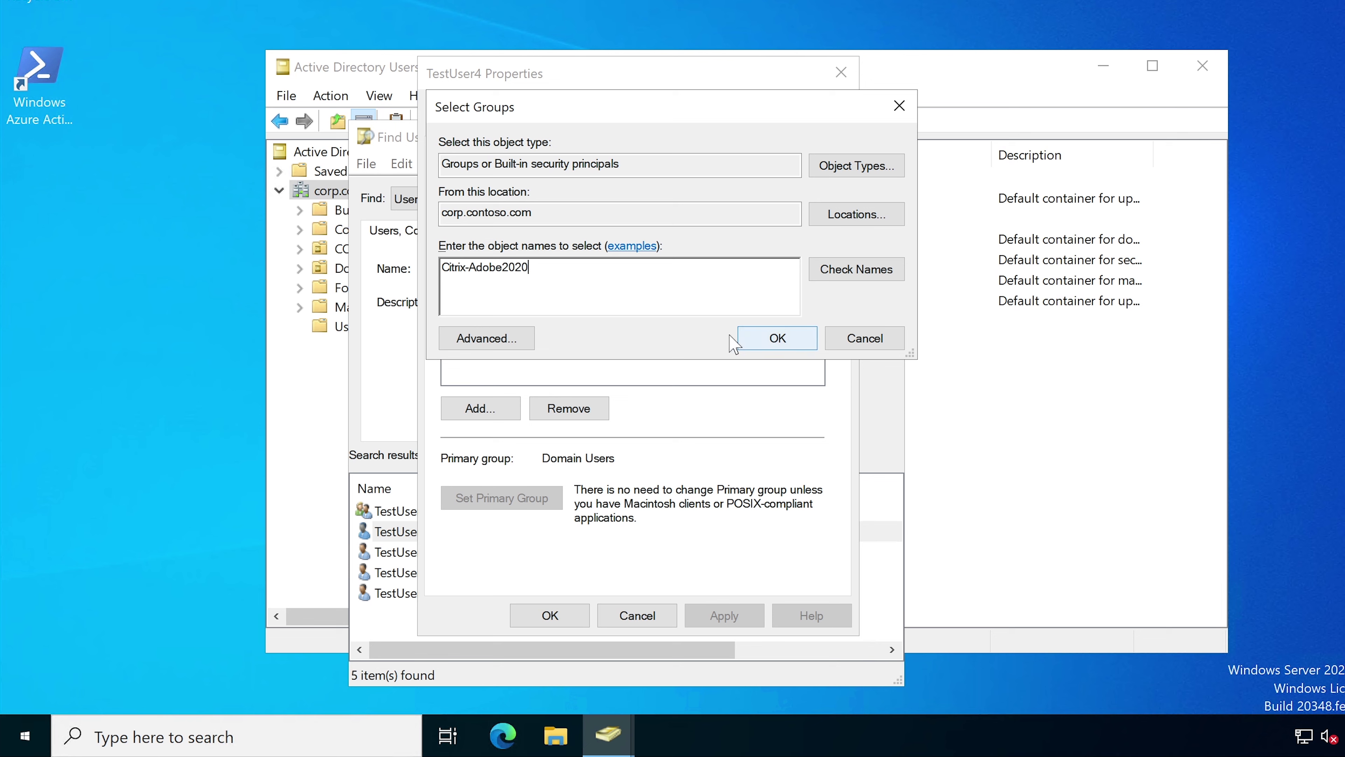
left_click(767, 340)
left_click(888, 451)
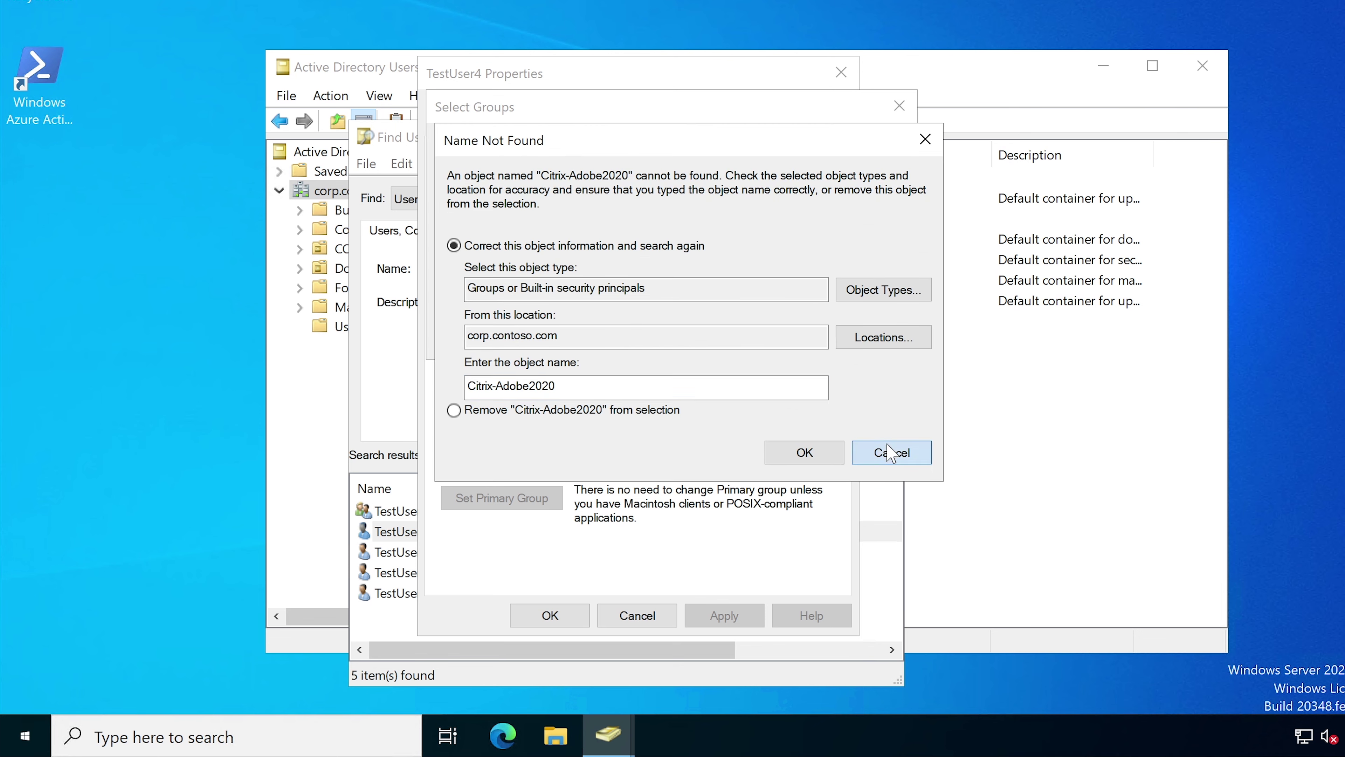
left_click(864, 338)
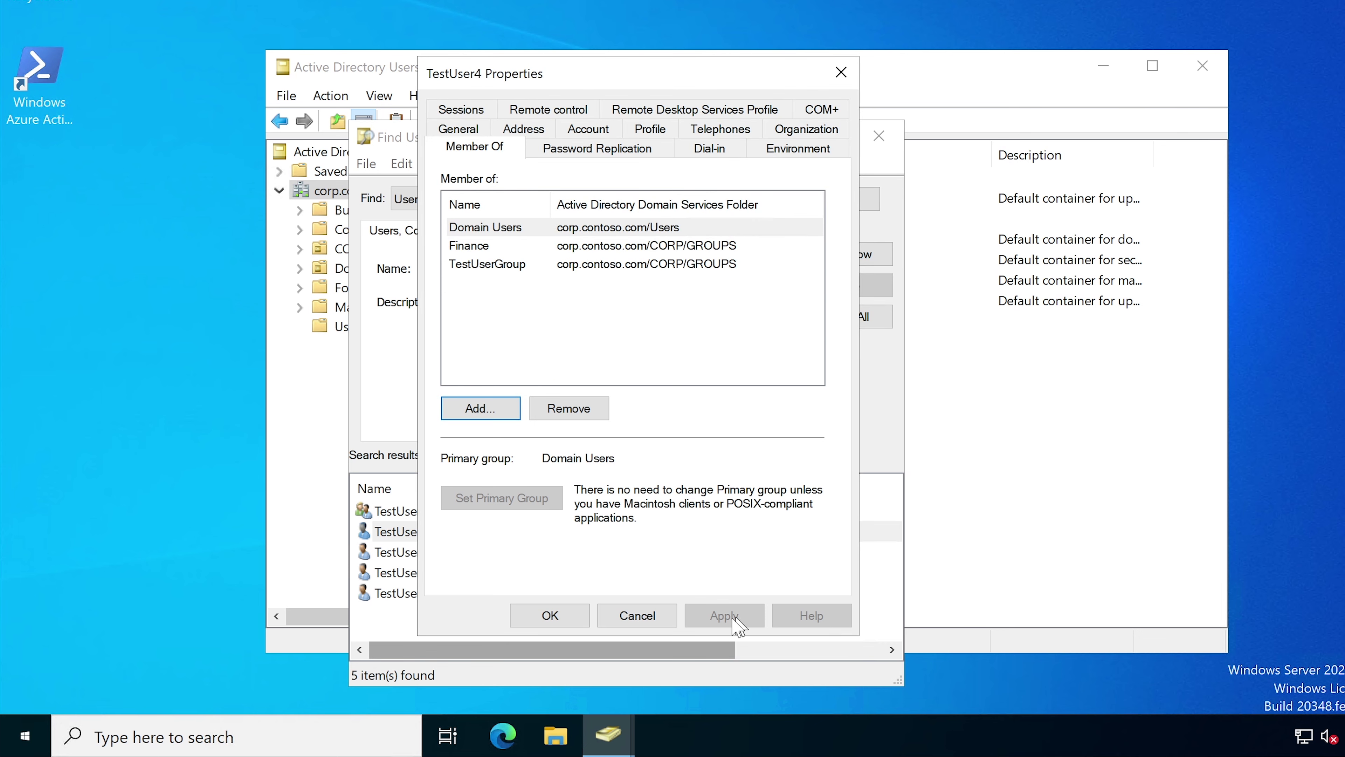
Close TestUser4's properties, the Find window and ADUC, then select HYD-CLIENT1 in Hyper-V Manager.
left_click(641, 617)
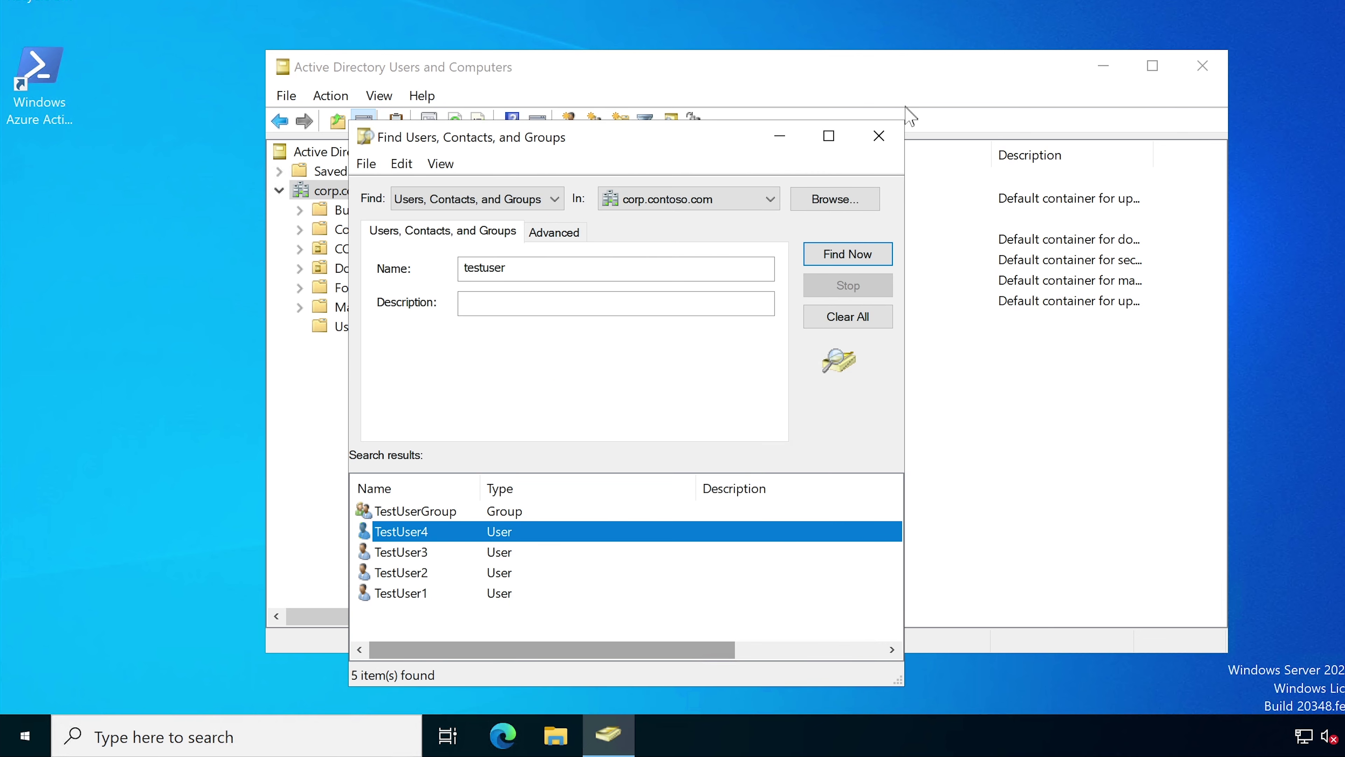
left_click(879, 136)
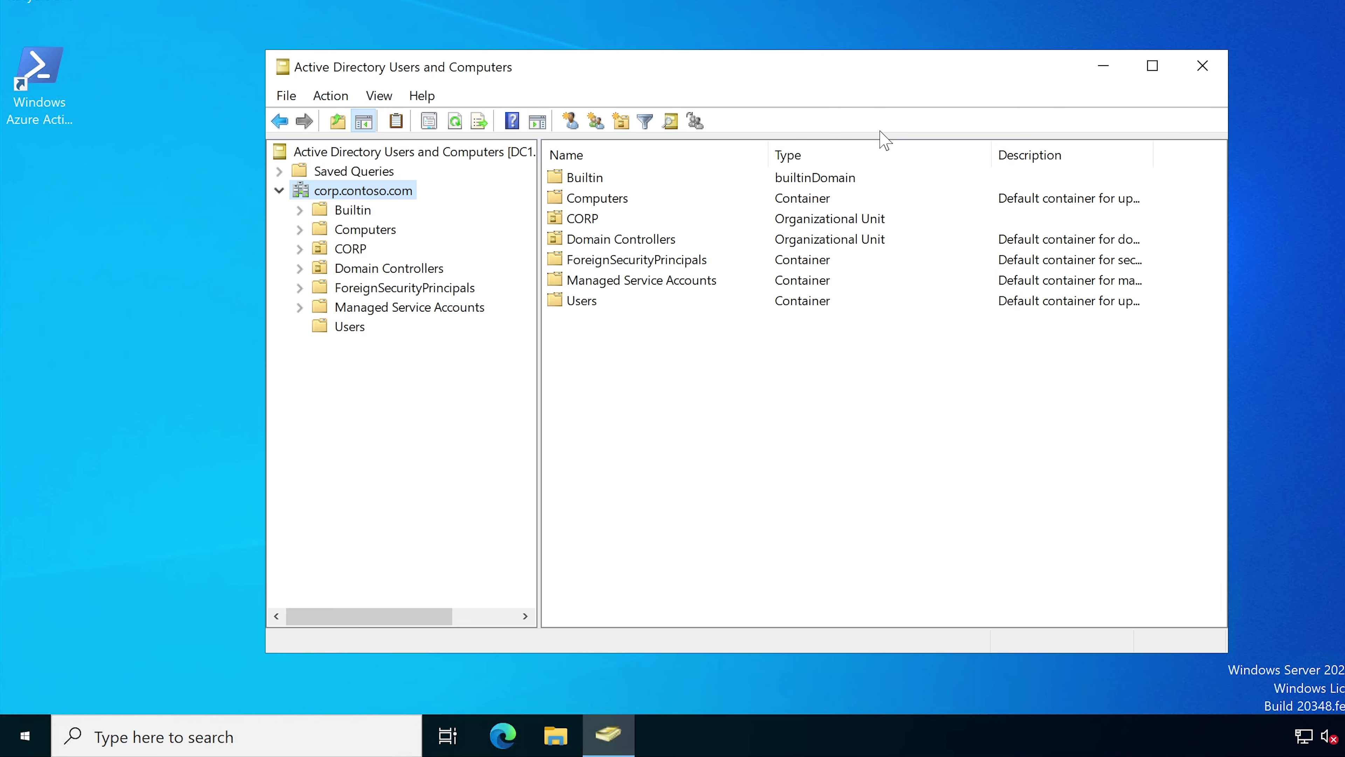
left_click(1207, 66)
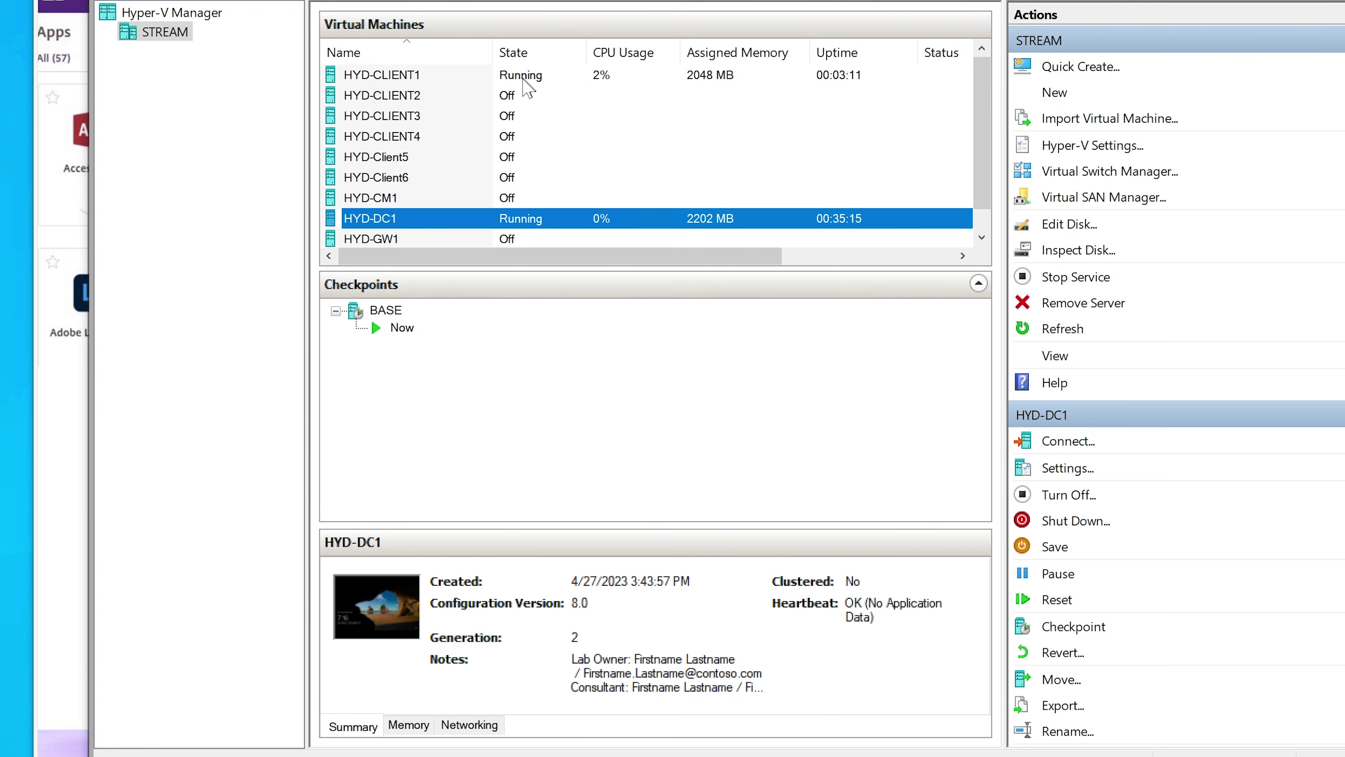
left_click(527, 75)
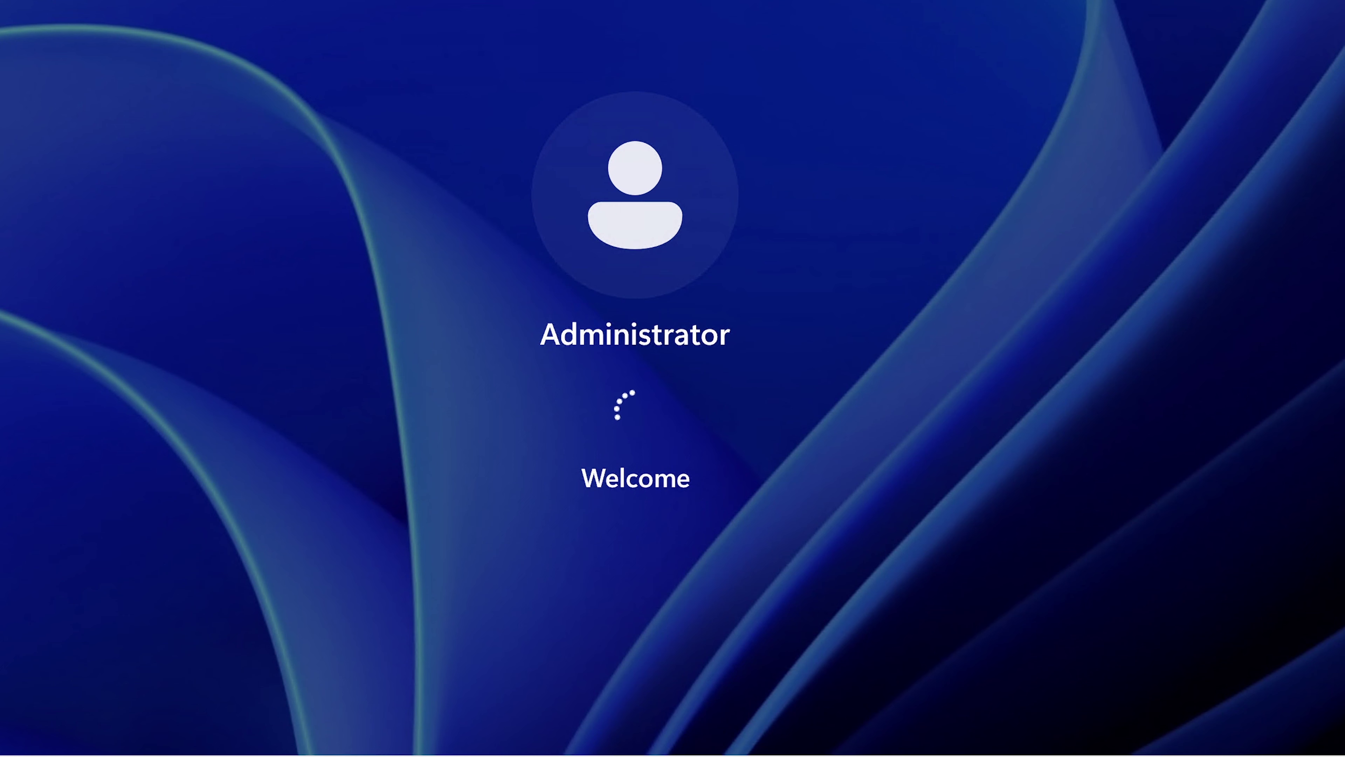
Return to the server desktop and launch Active Directory Users and Computers from Windows Administrative Tools.
mouse_move(860, 755)
left_click(953, 736)
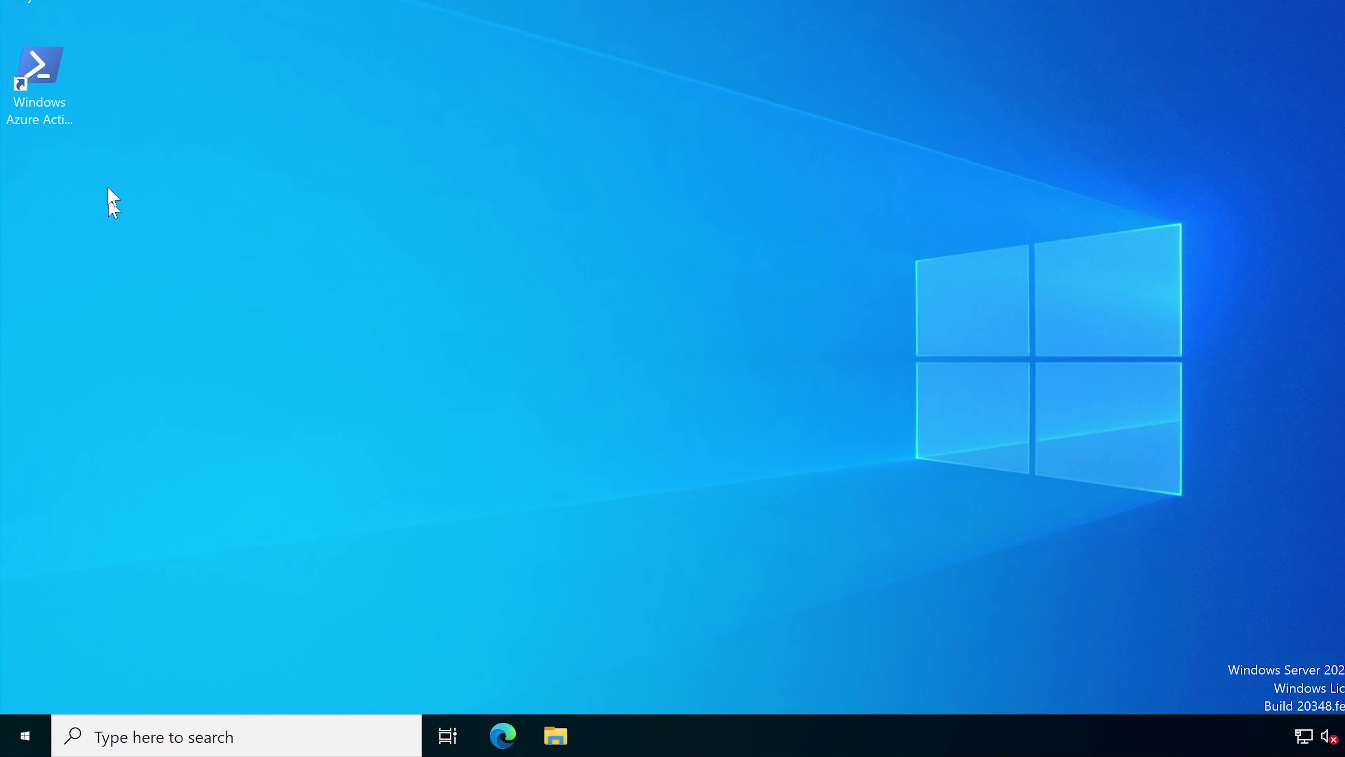
left_click(27, 734)
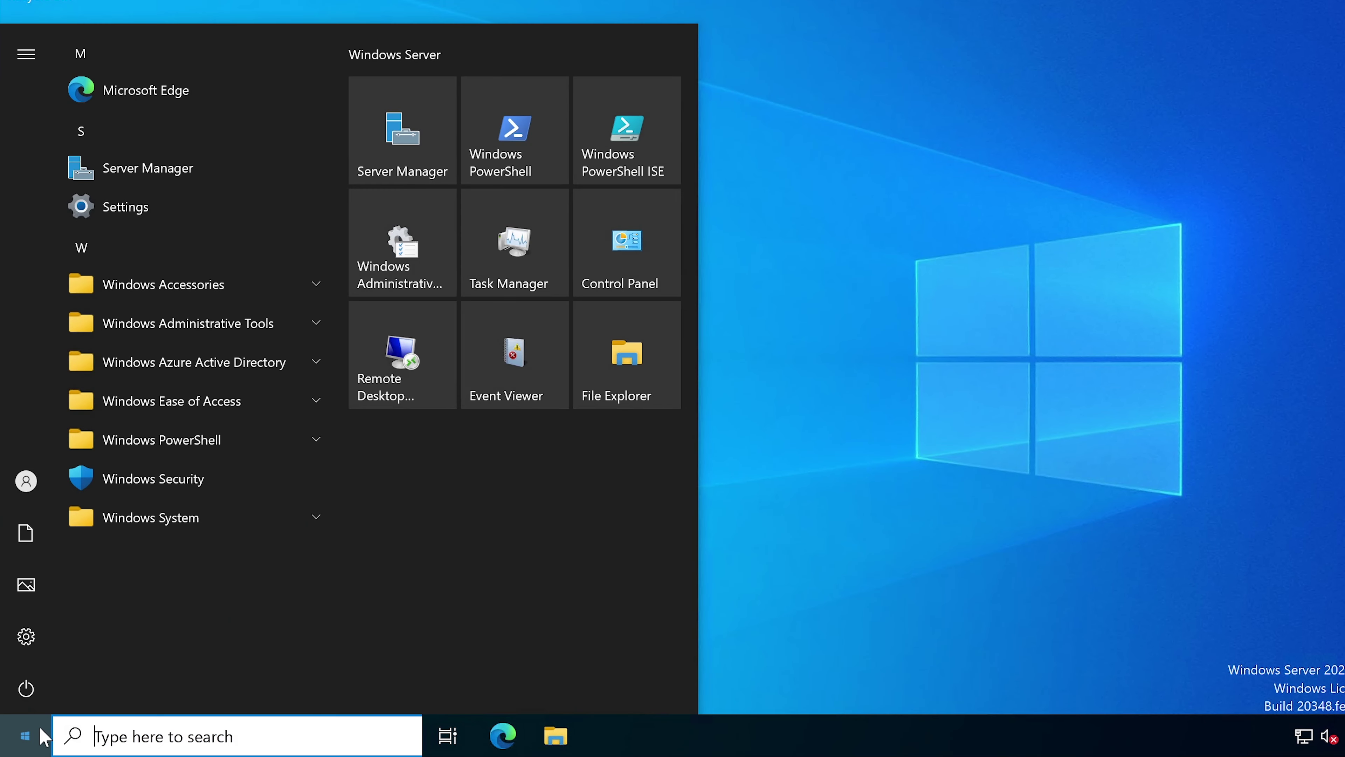
left_click(165, 325)
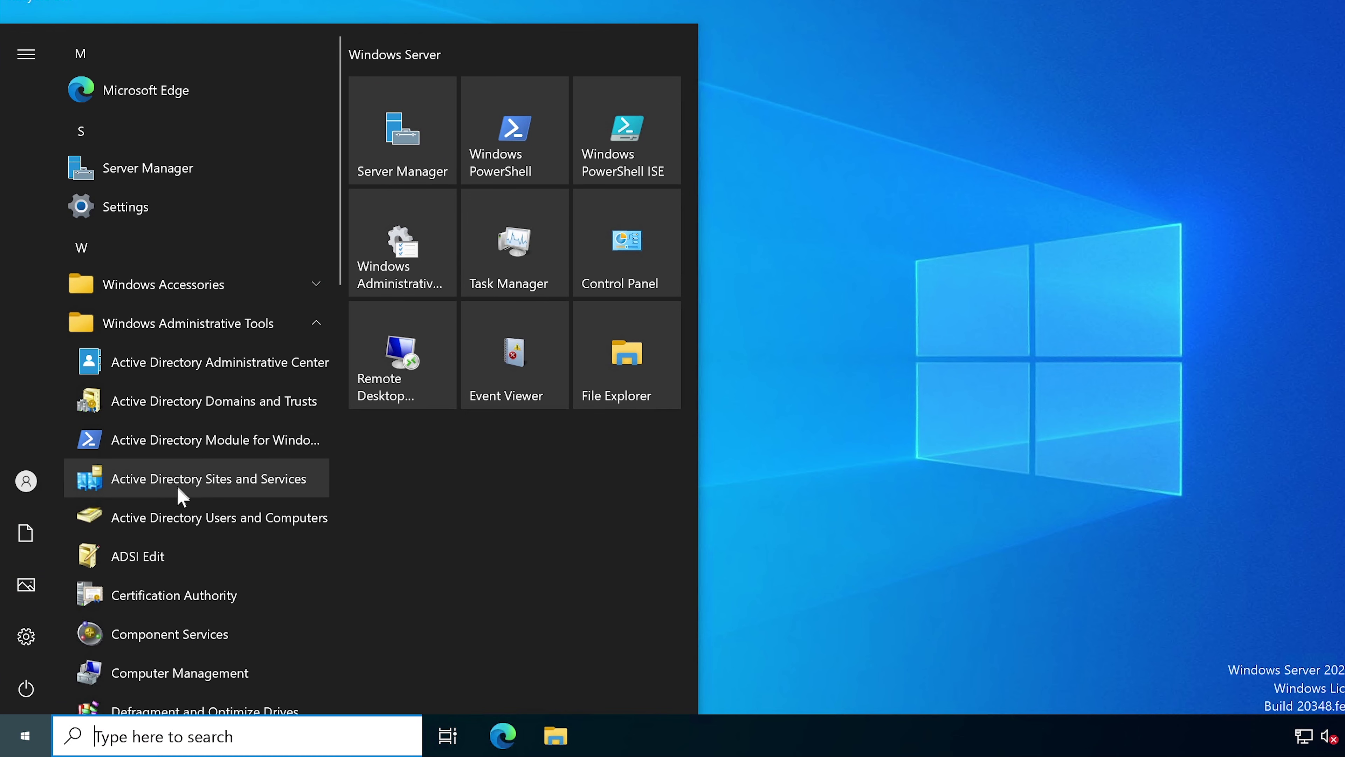
left_click(168, 507)
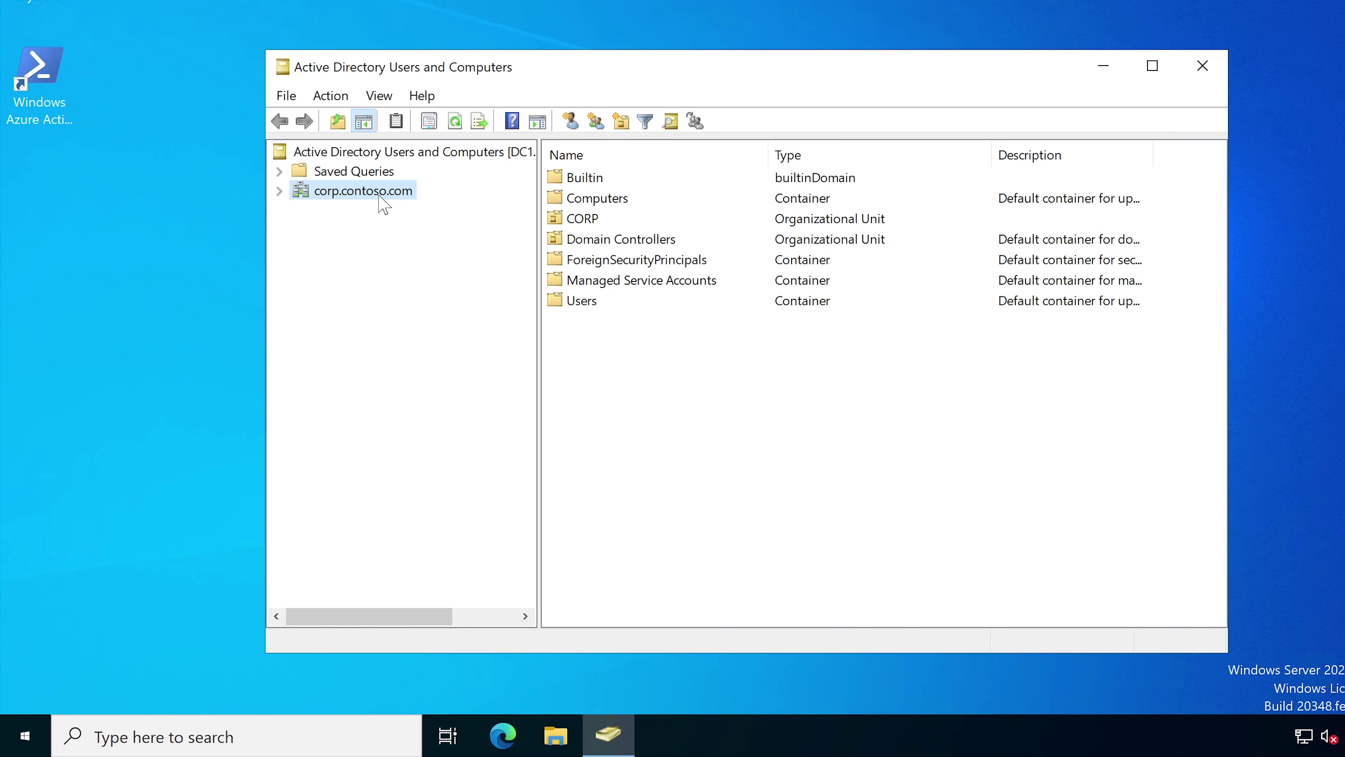
Find computers named 'client' in corp.contoso.com, then close the search.
right_click(380, 200)
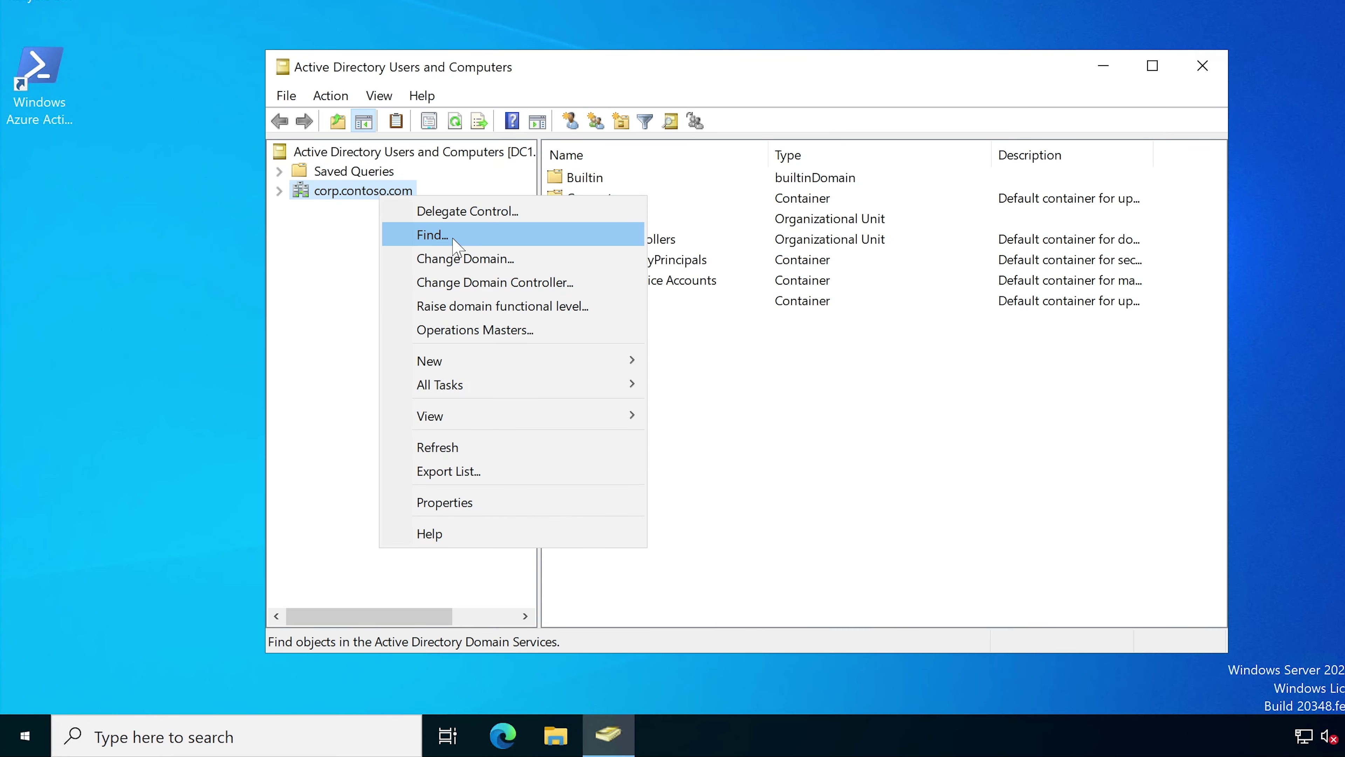
left_click(453, 234)
left_click(545, 200)
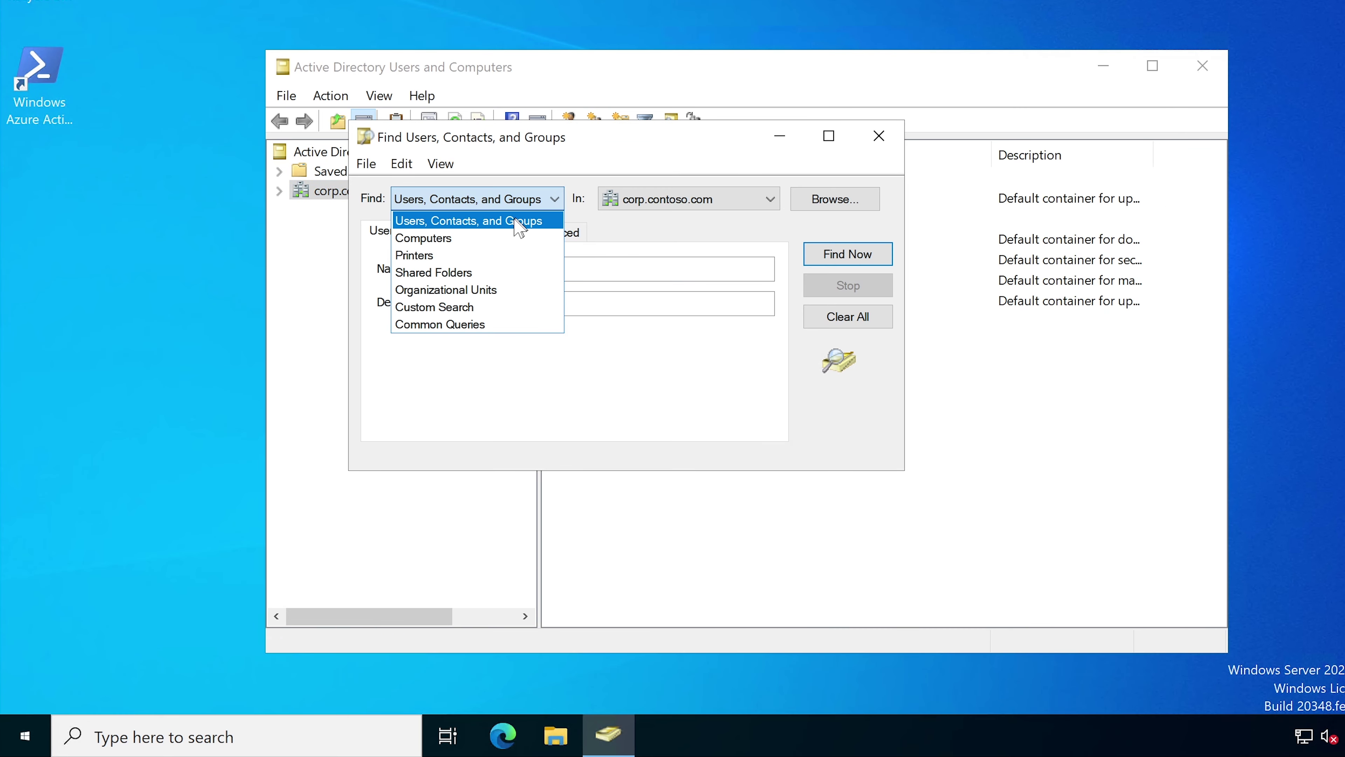
left_click(506, 239)
left_click(520, 264)
type("client1")
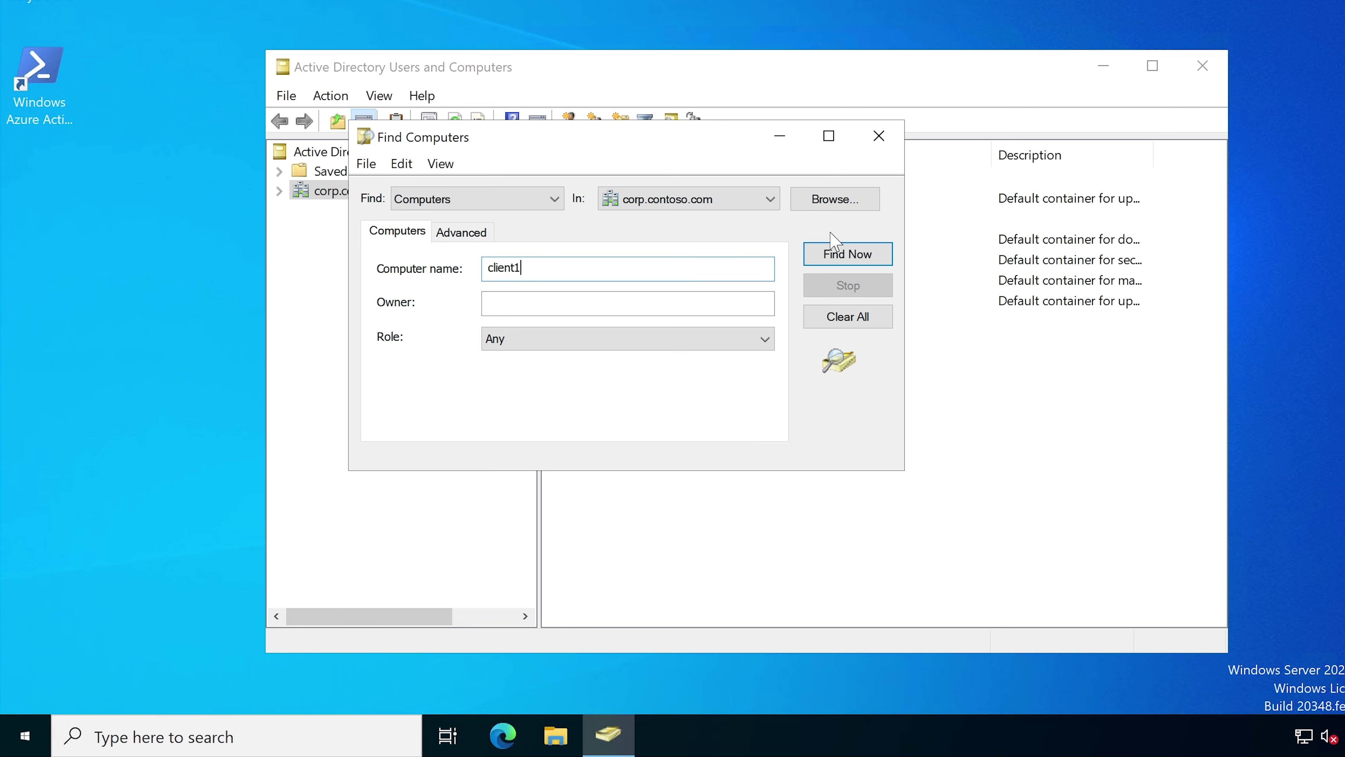
left_click(836, 254)
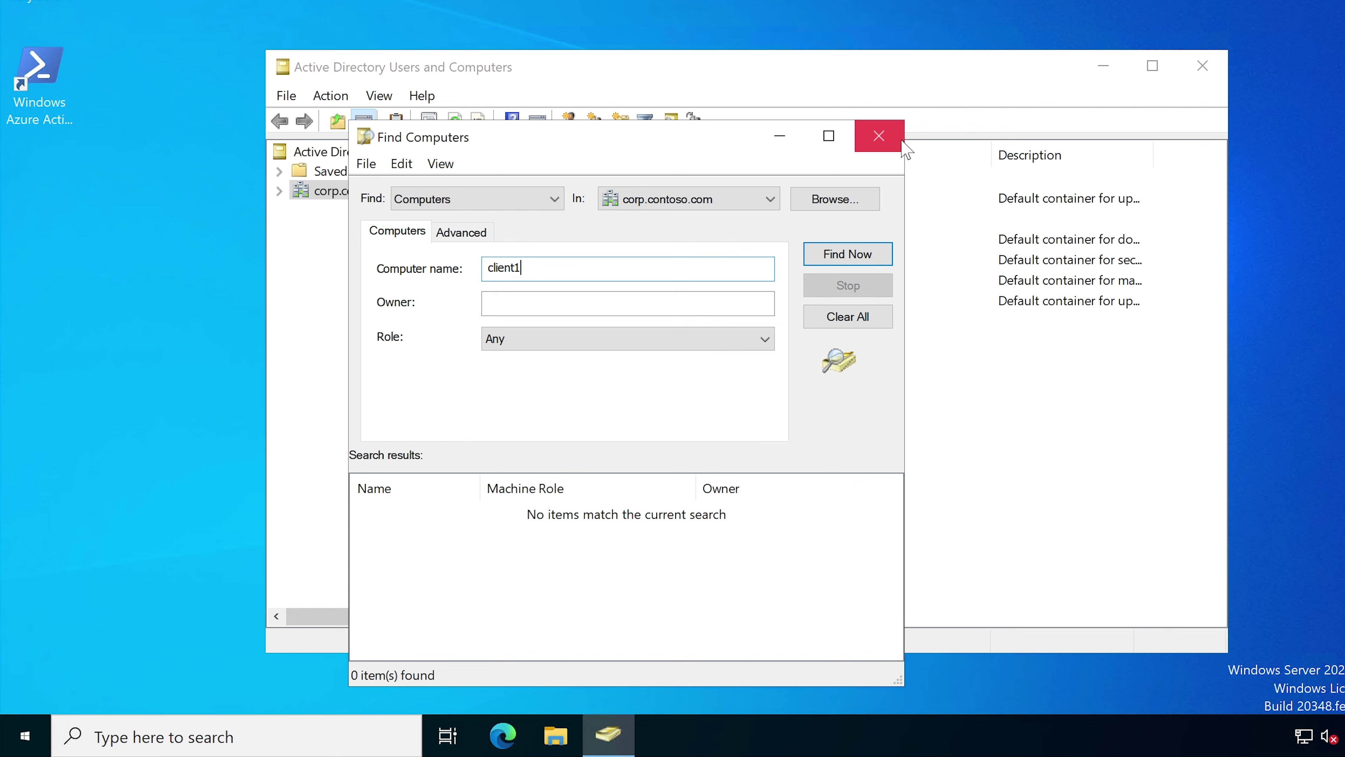
left_click(878, 136)
Open the domain's Computers container and select CLIENT2.
left_click(279, 191)
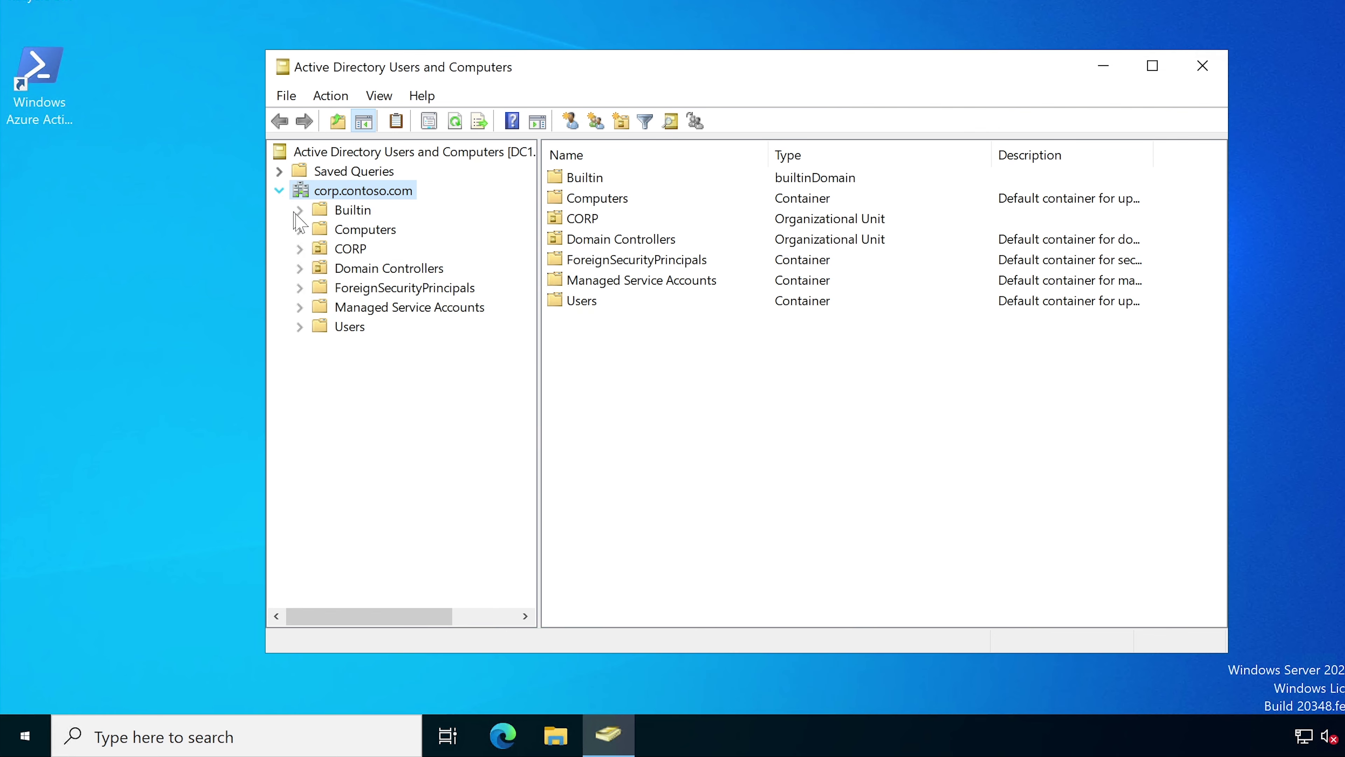
left_click(363, 229)
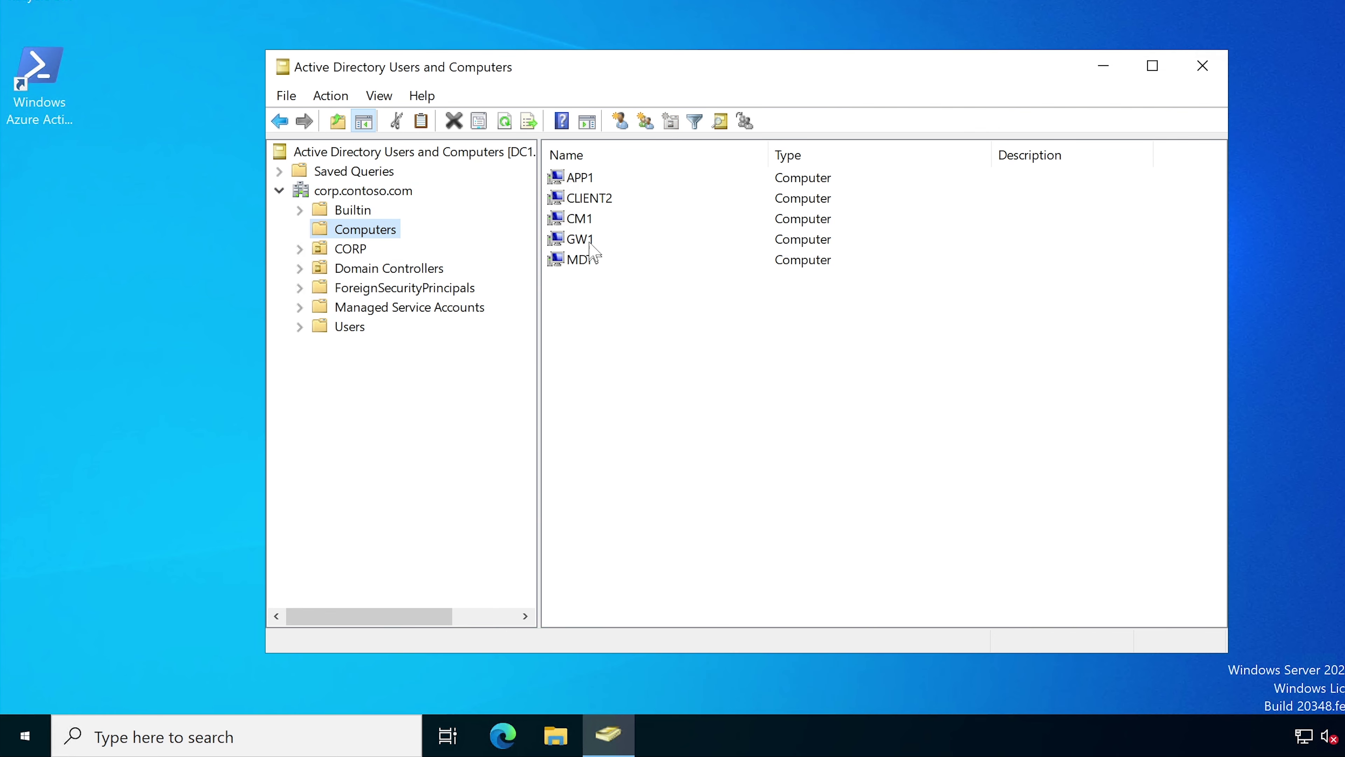
left_click(602, 201)
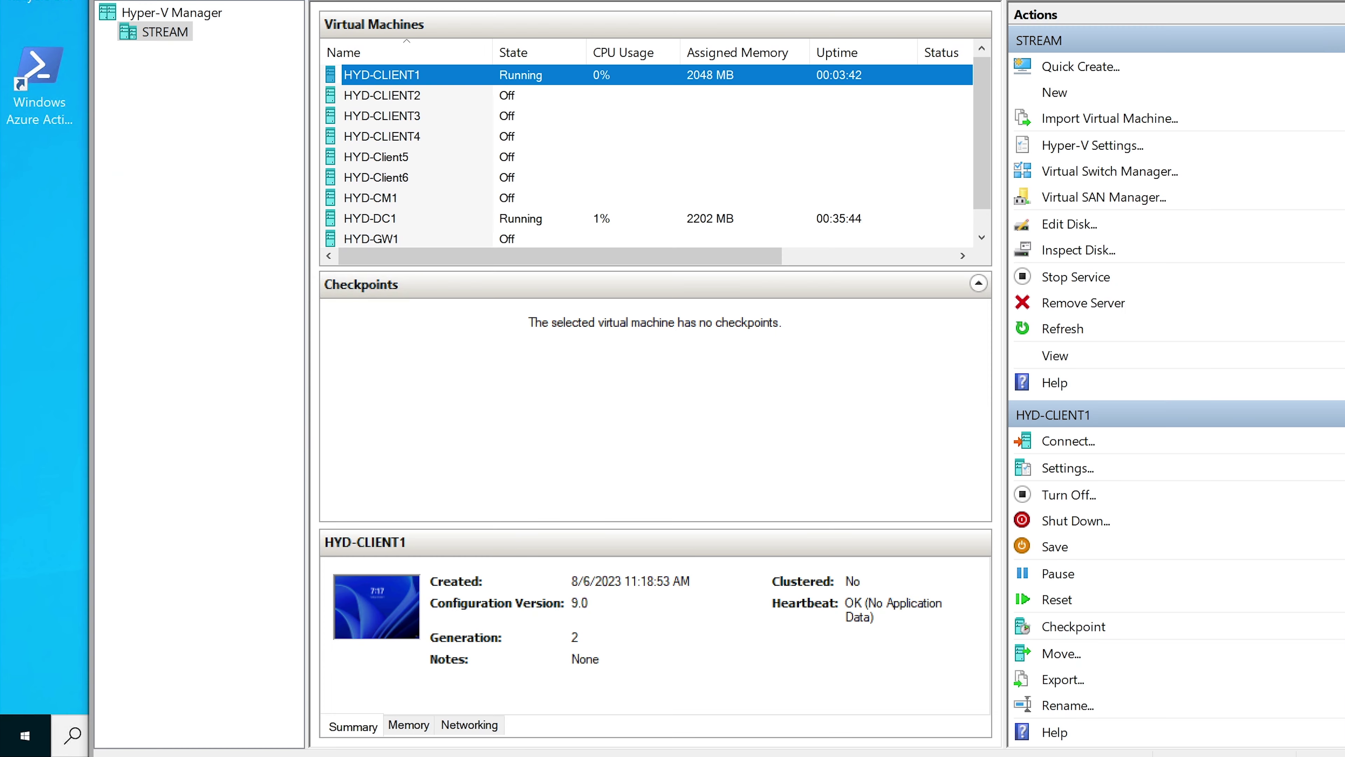
Start HYD-CLIENT2, dismiss its licence warning, let RebuildPC restart it, and return to ADUC.
left_click(416, 101)
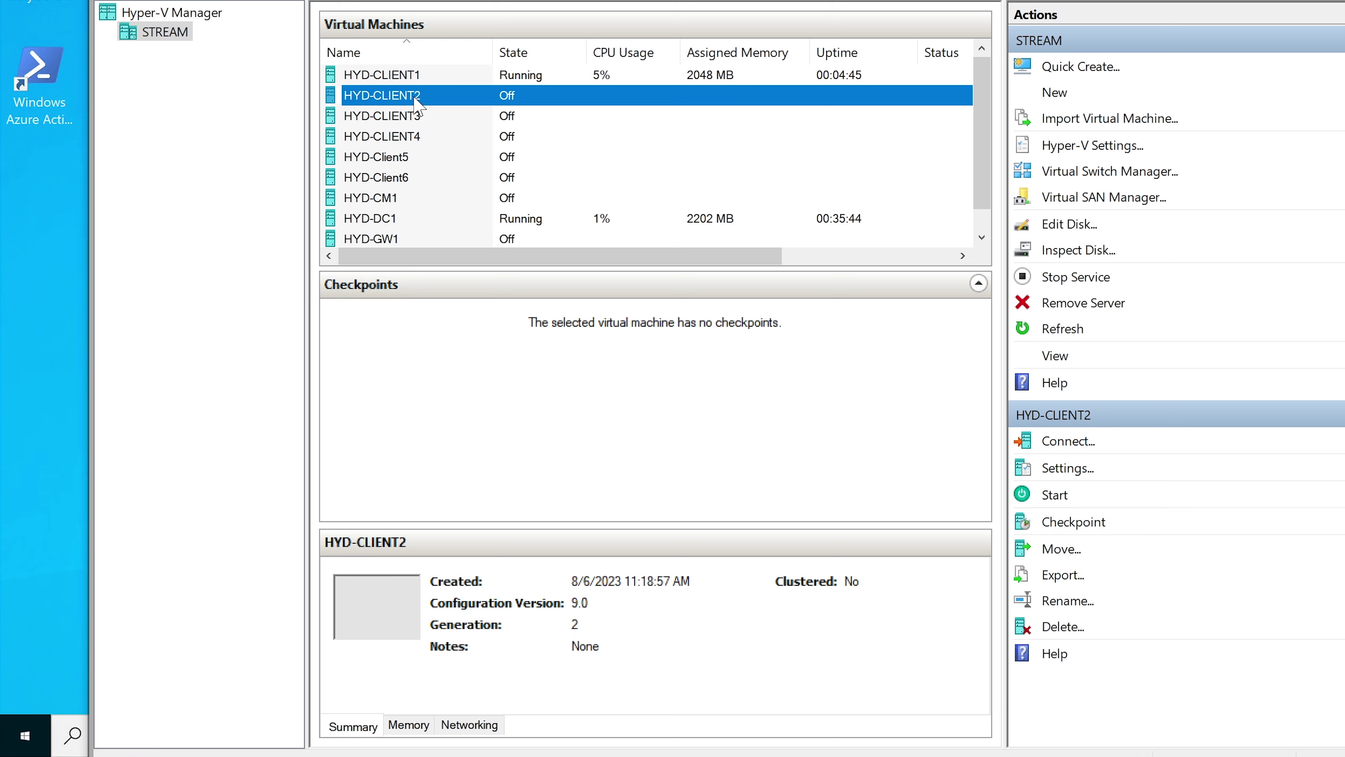
right_click(415, 100)
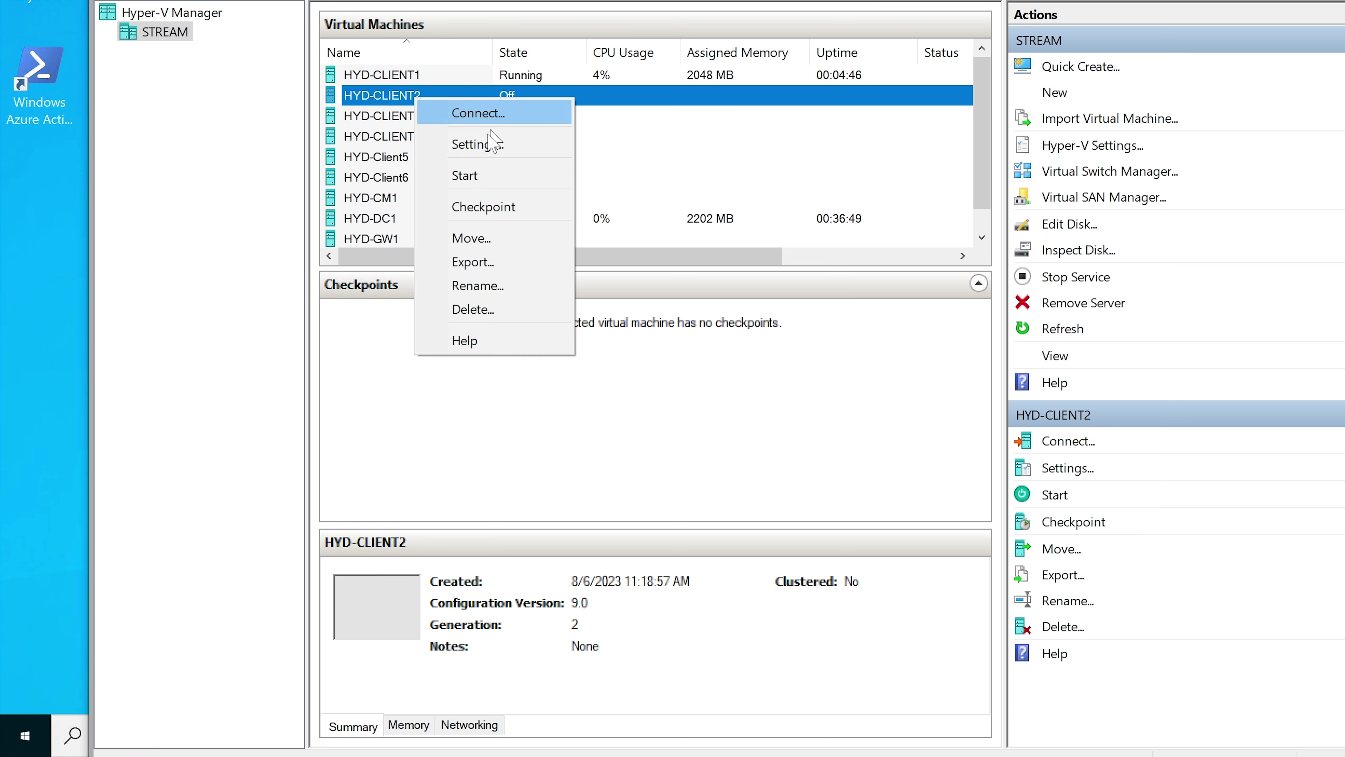
left_click(471, 174)
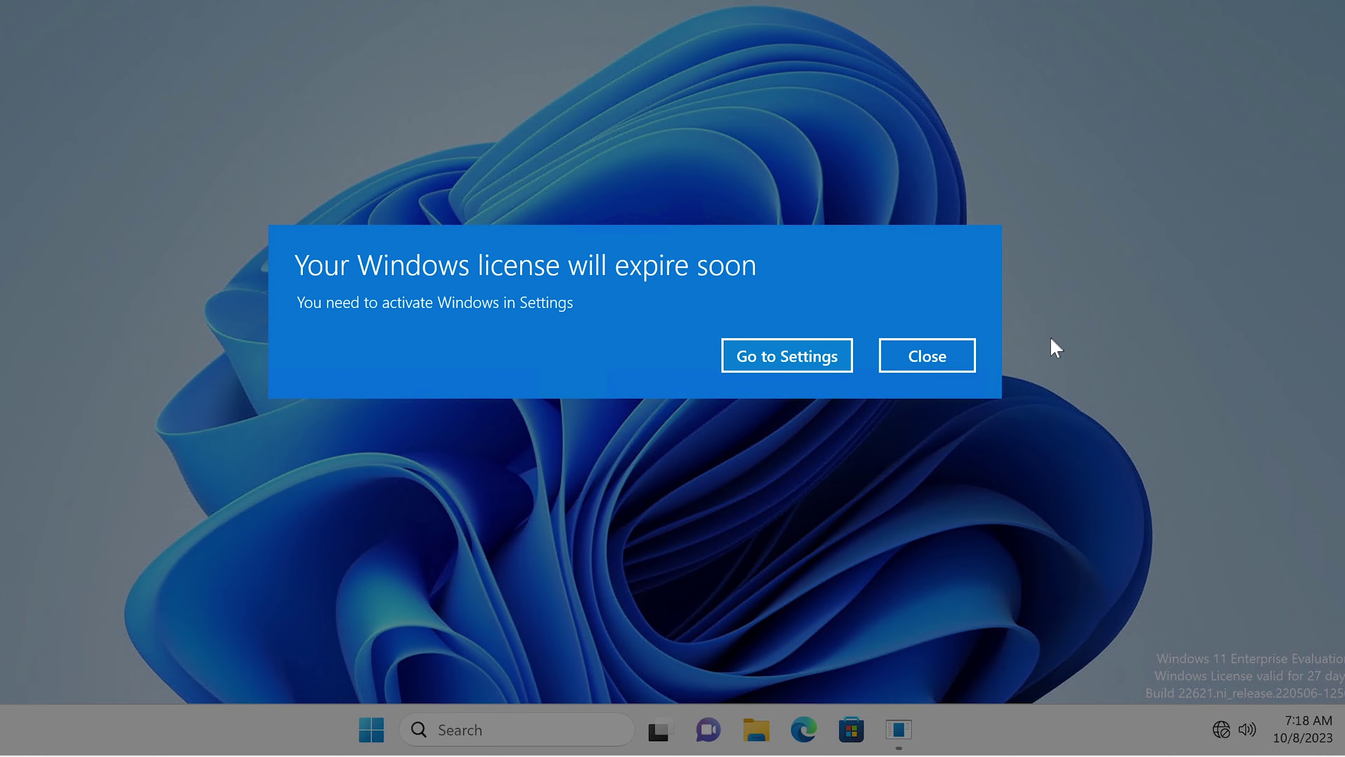
left_click(926, 355)
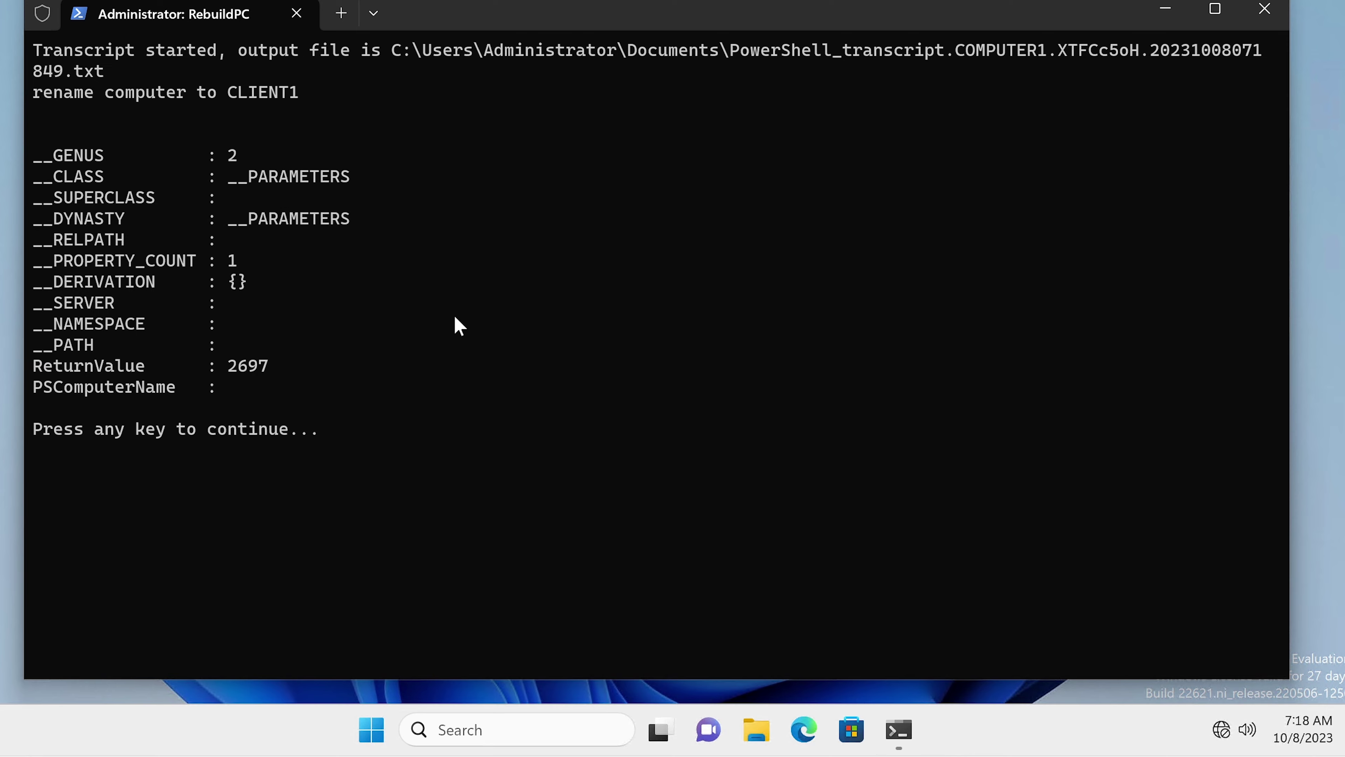
key("Return")
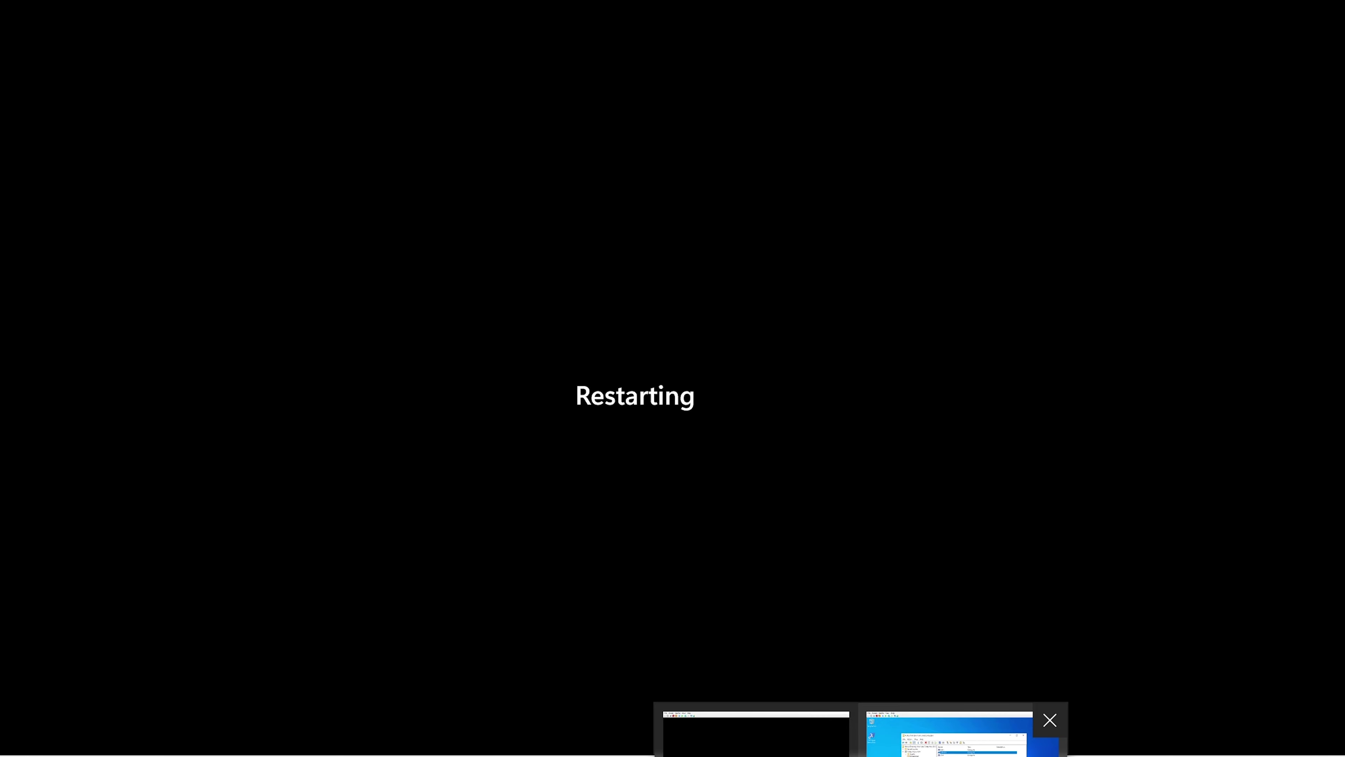
left_click(954, 736)
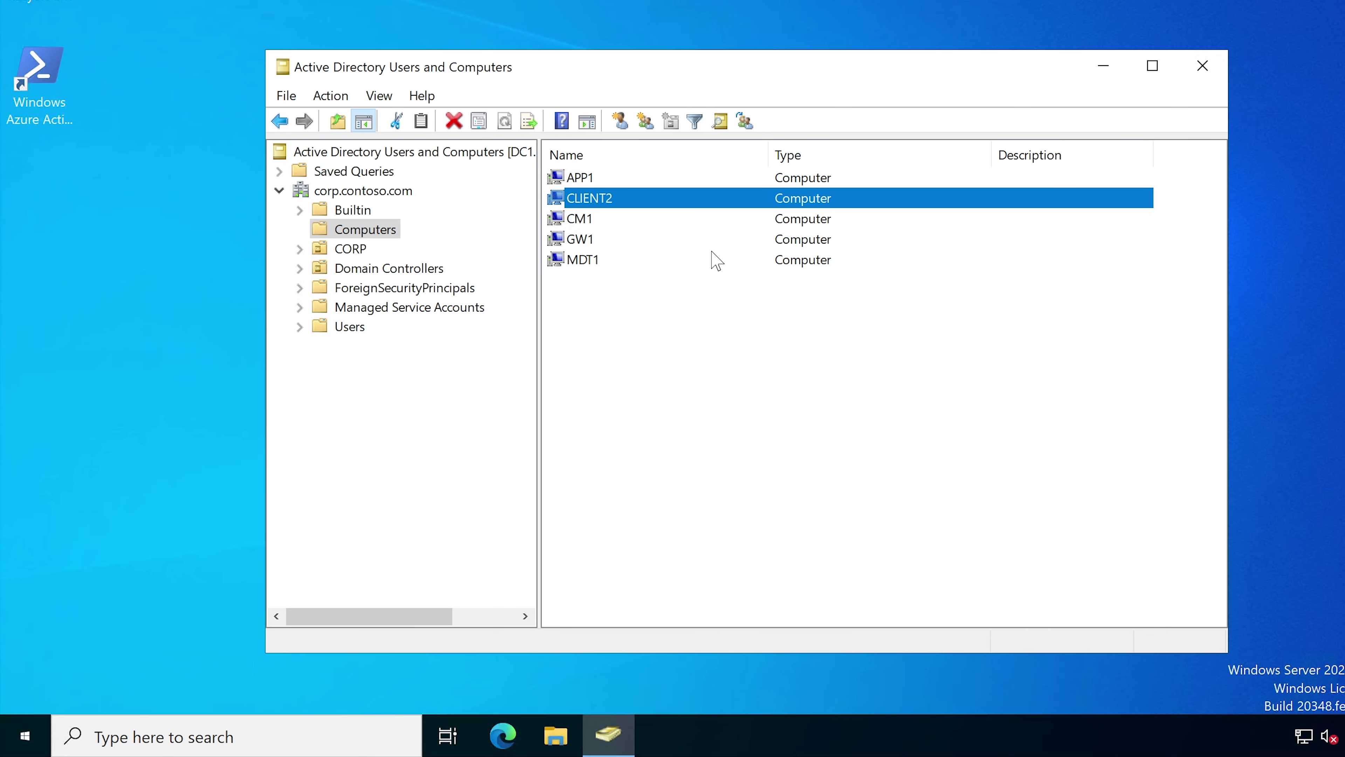
Open Computer Management for CLIENT2 using its Manage command.
right_click(572, 199)
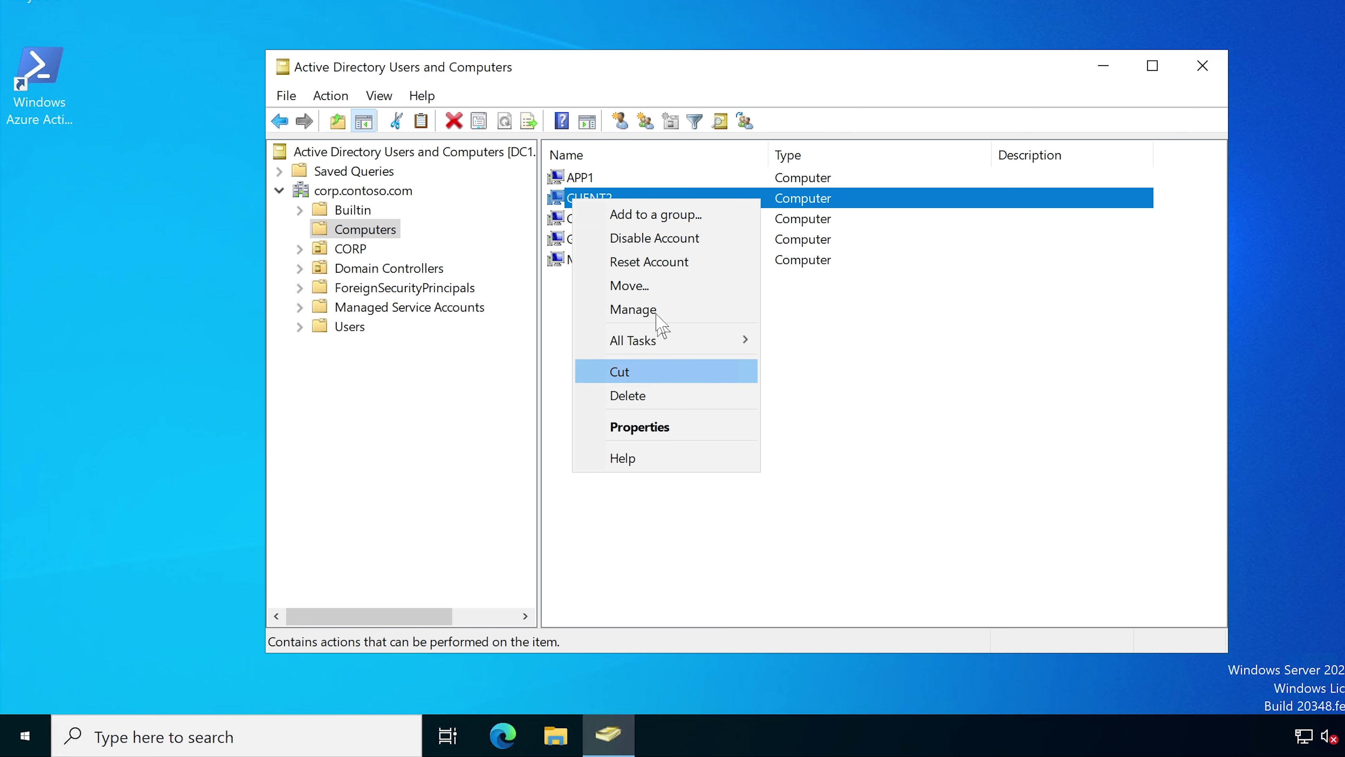
left_click(644, 313)
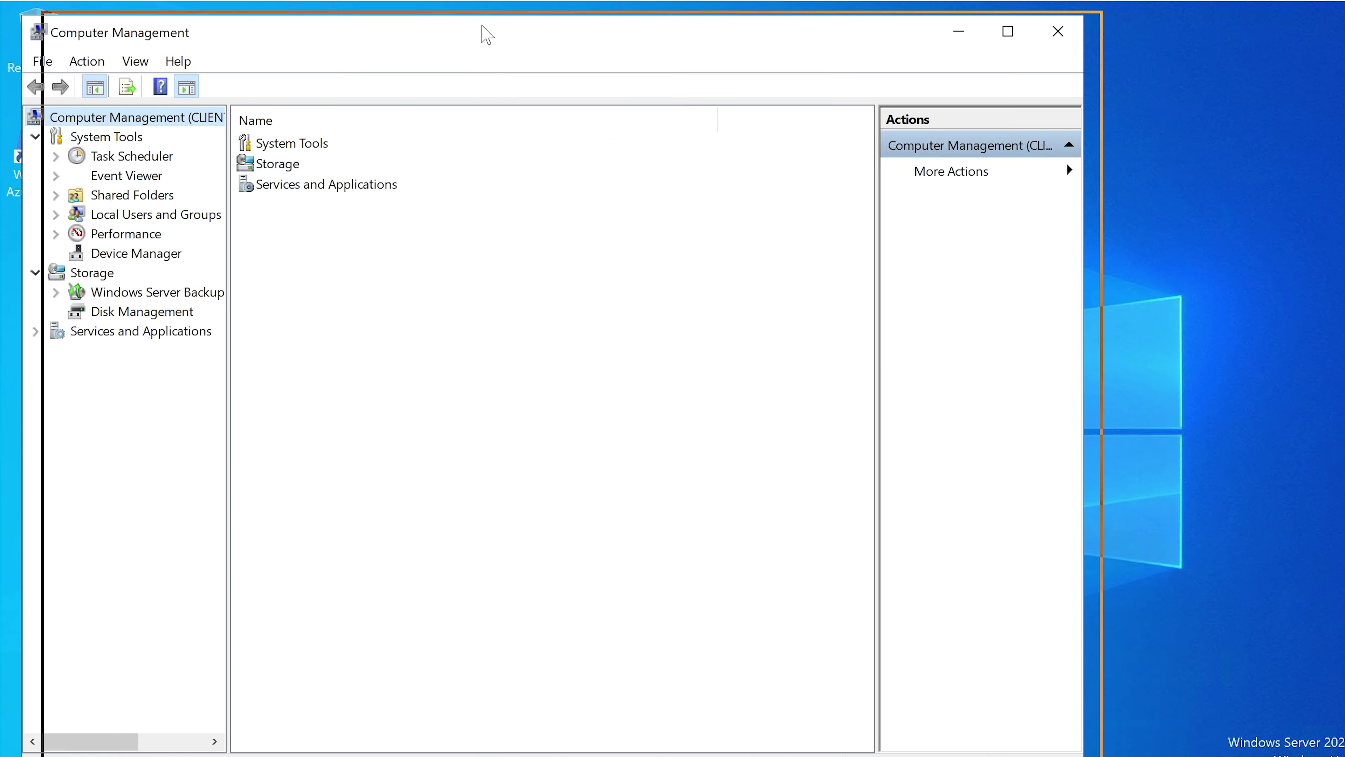
left_click_drag(483, 33, 501, 40)
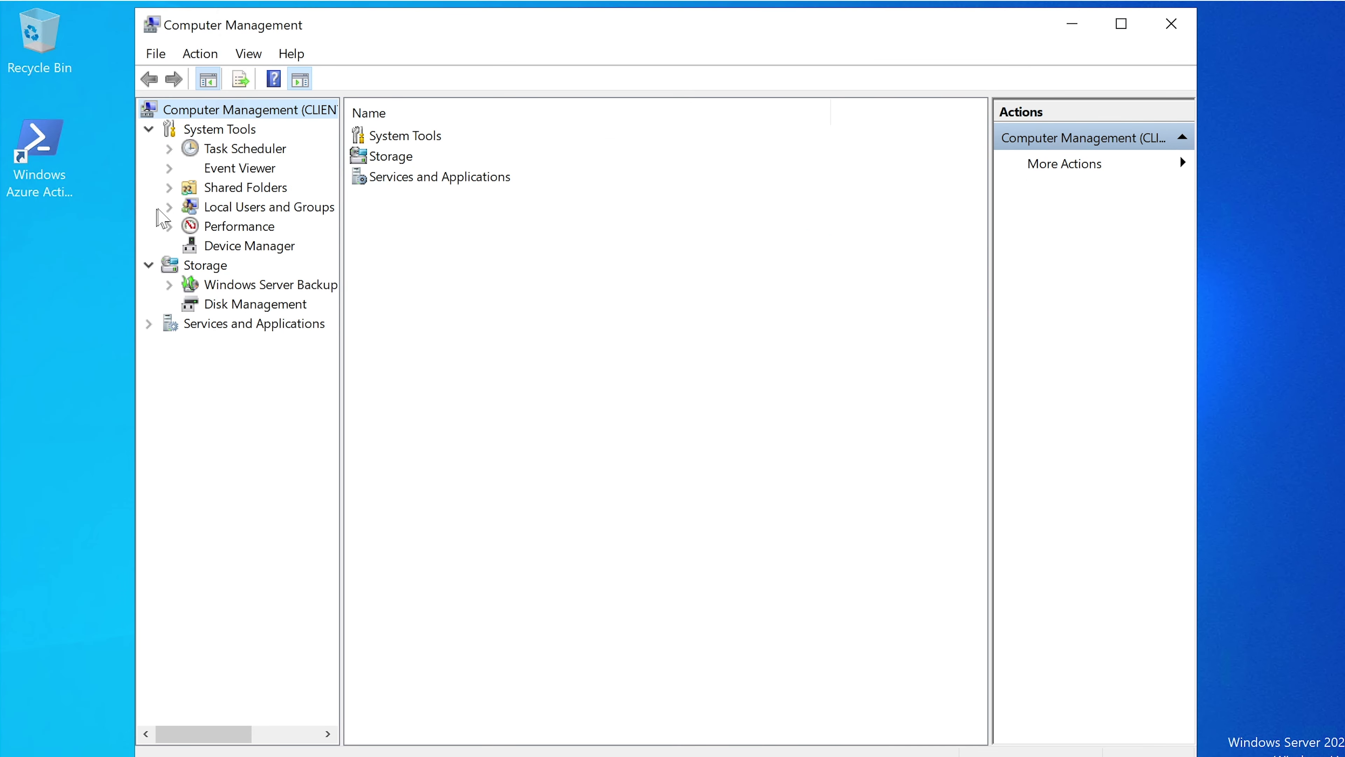
Expand Local Users and Groups and widen the tree to show CLIENT2.CORP.CONTOSO.COM.
left_click(170, 207)
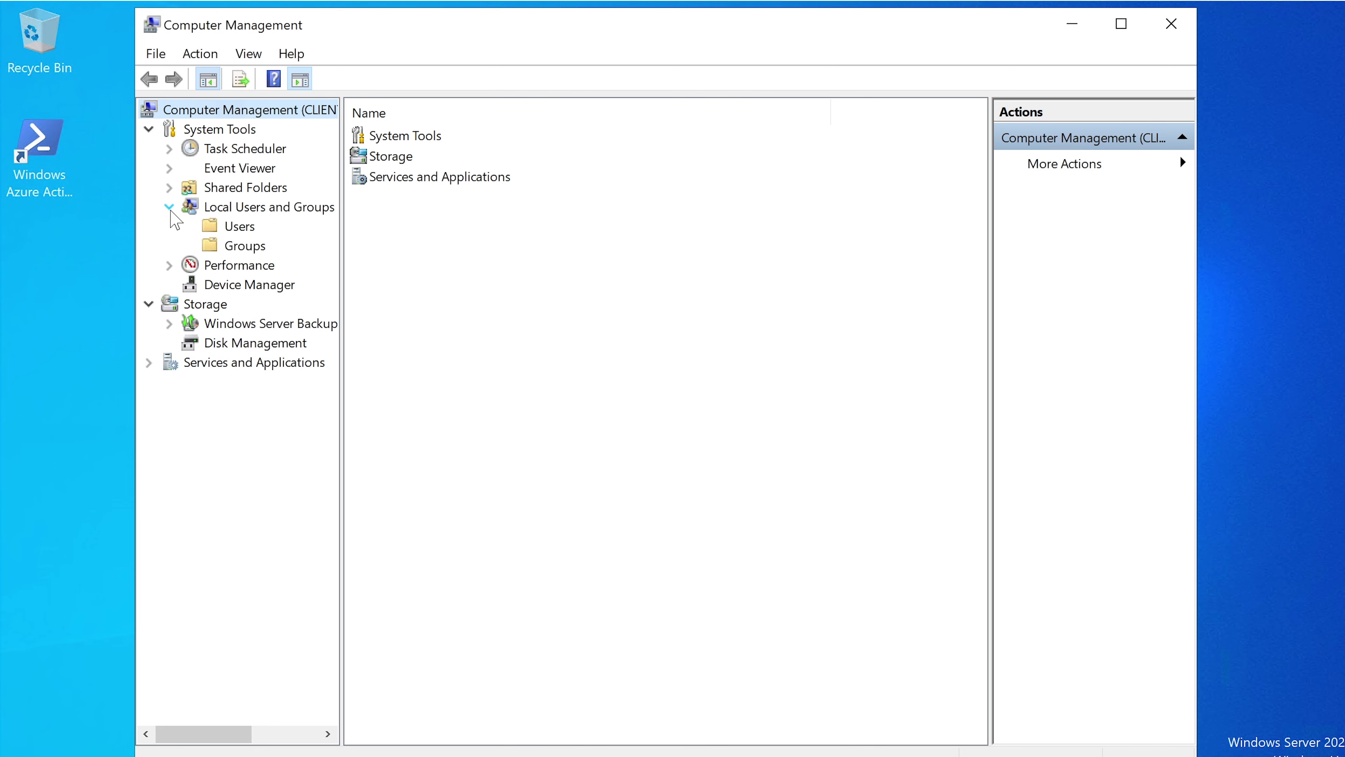
left_click(169, 207)
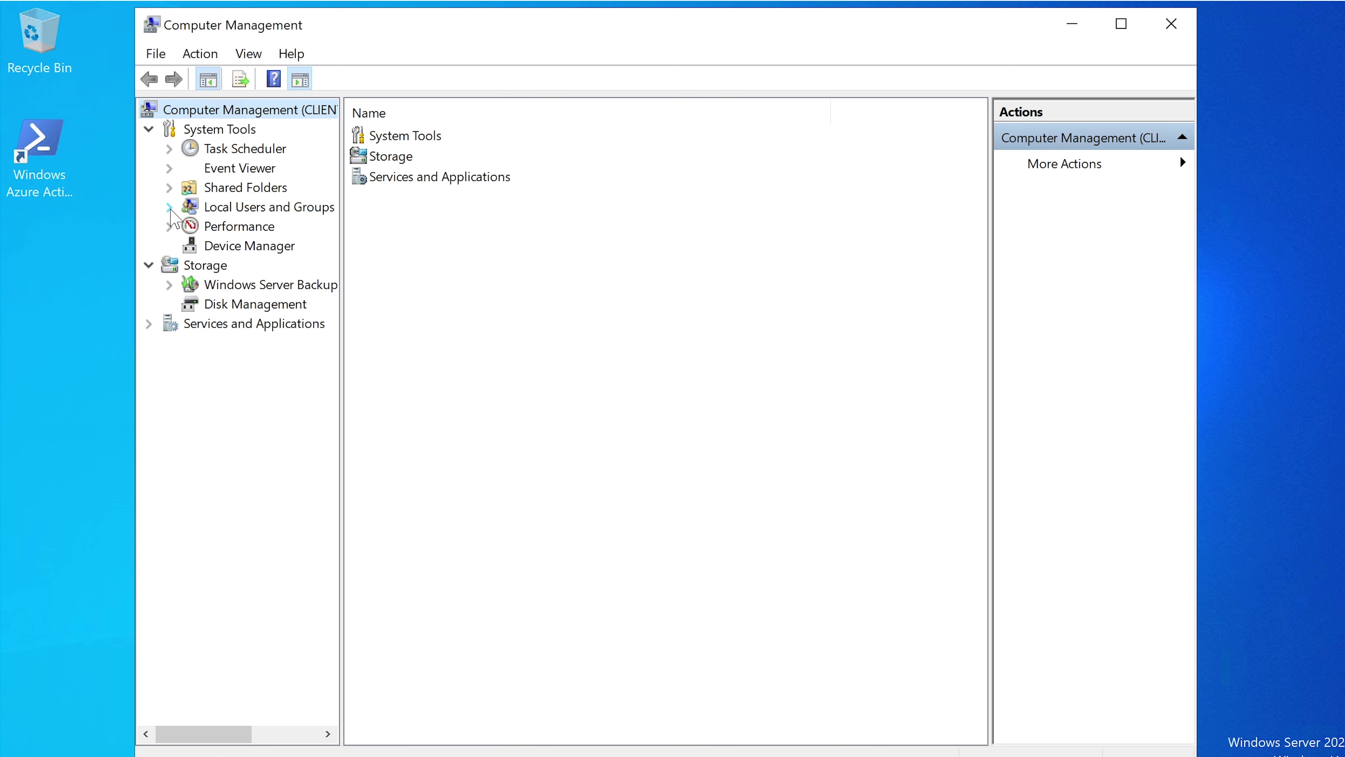
left_click(170, 207)
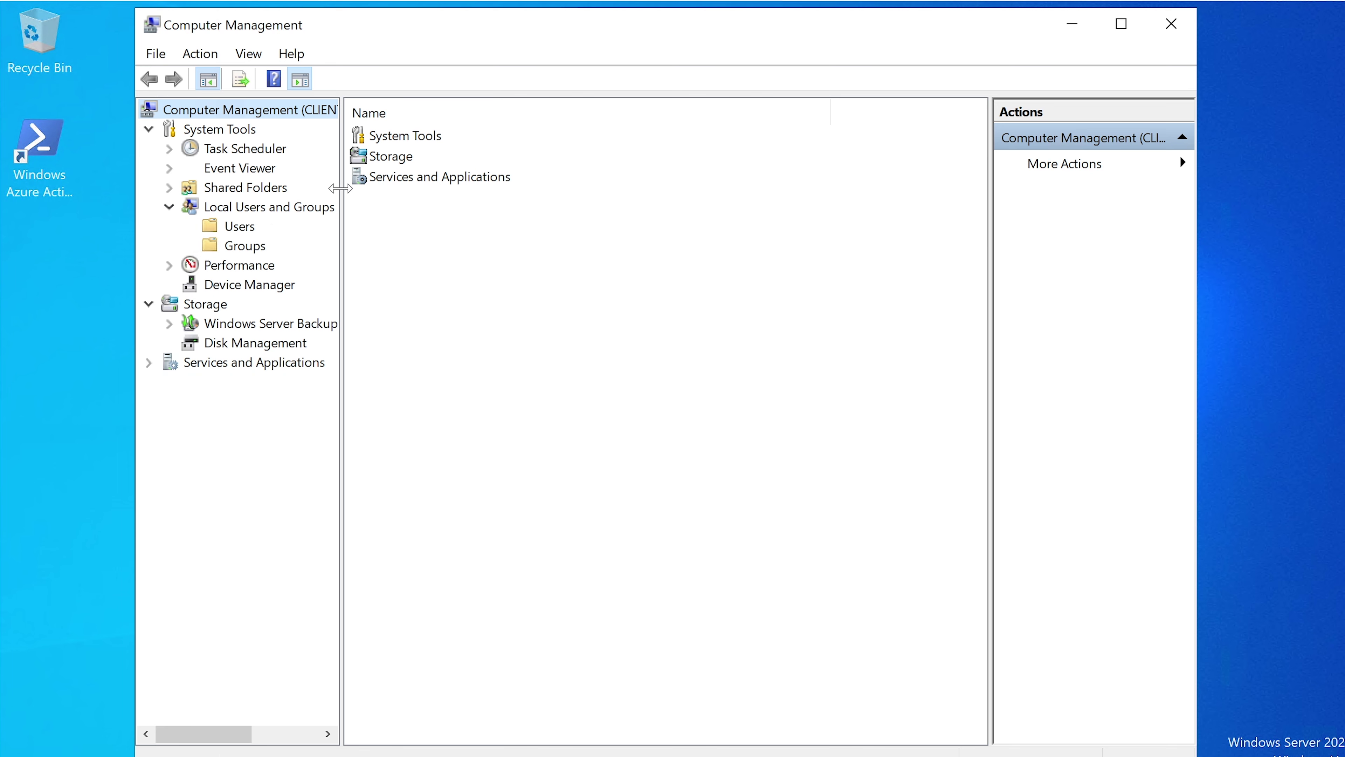
left_click_drag(342, 188, 503, 180)
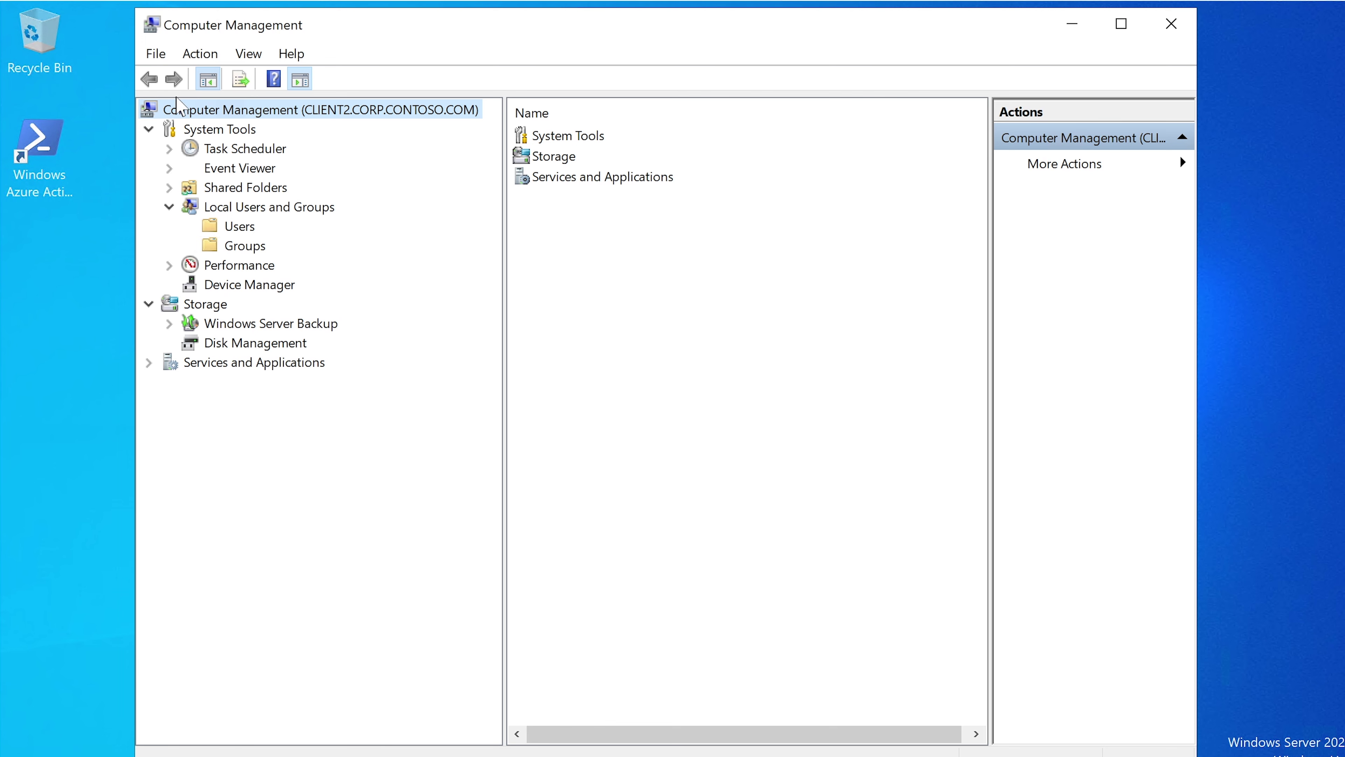
Bring up the Action menu's dialog for connecting to another computer.
left_click(199, 53)
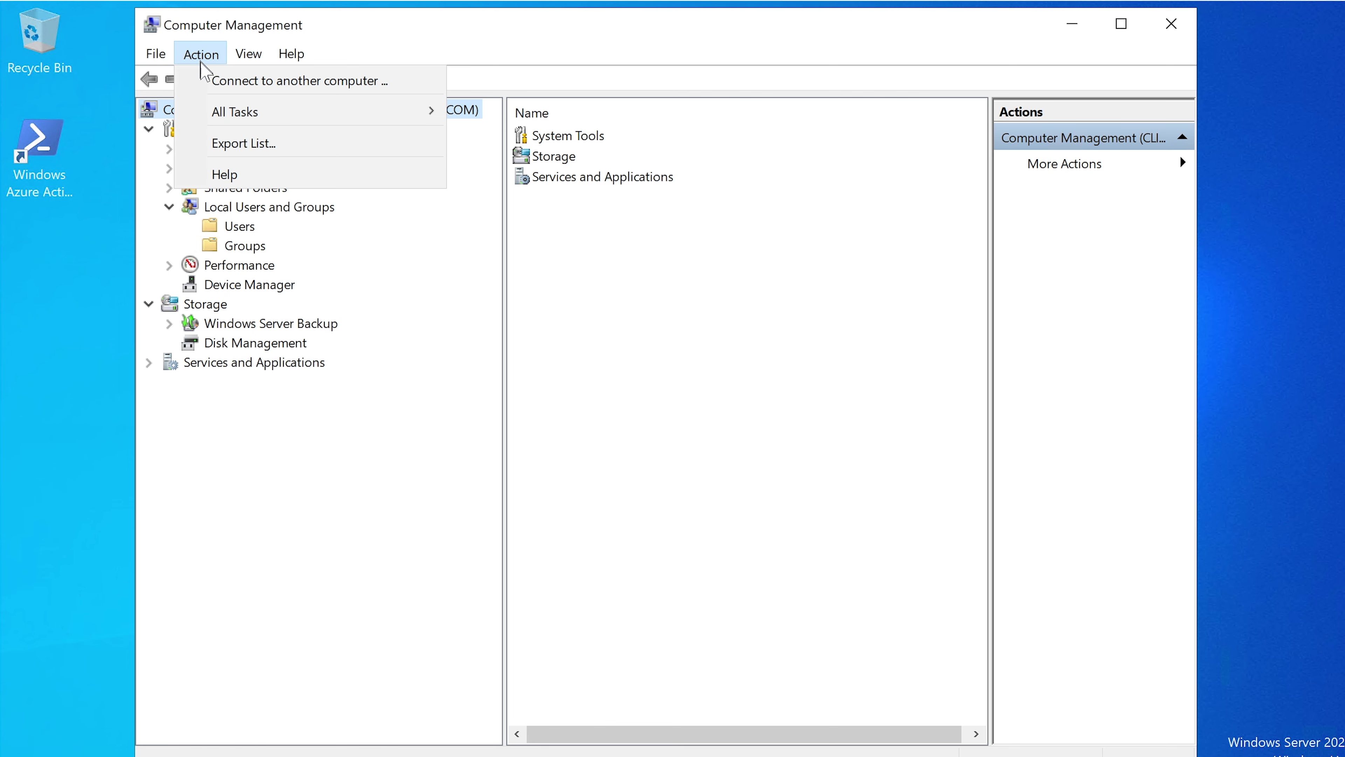
left_click(300, 25)
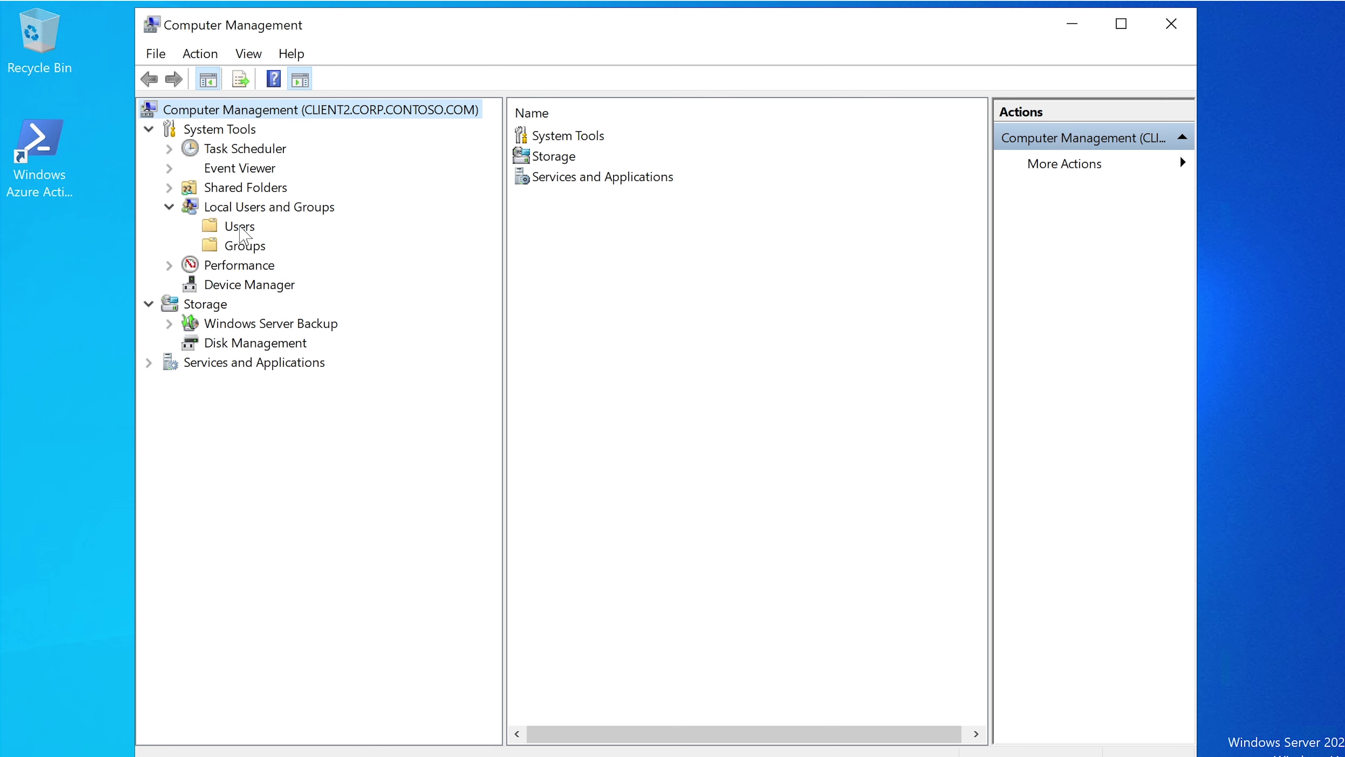
left_click(200, 53)
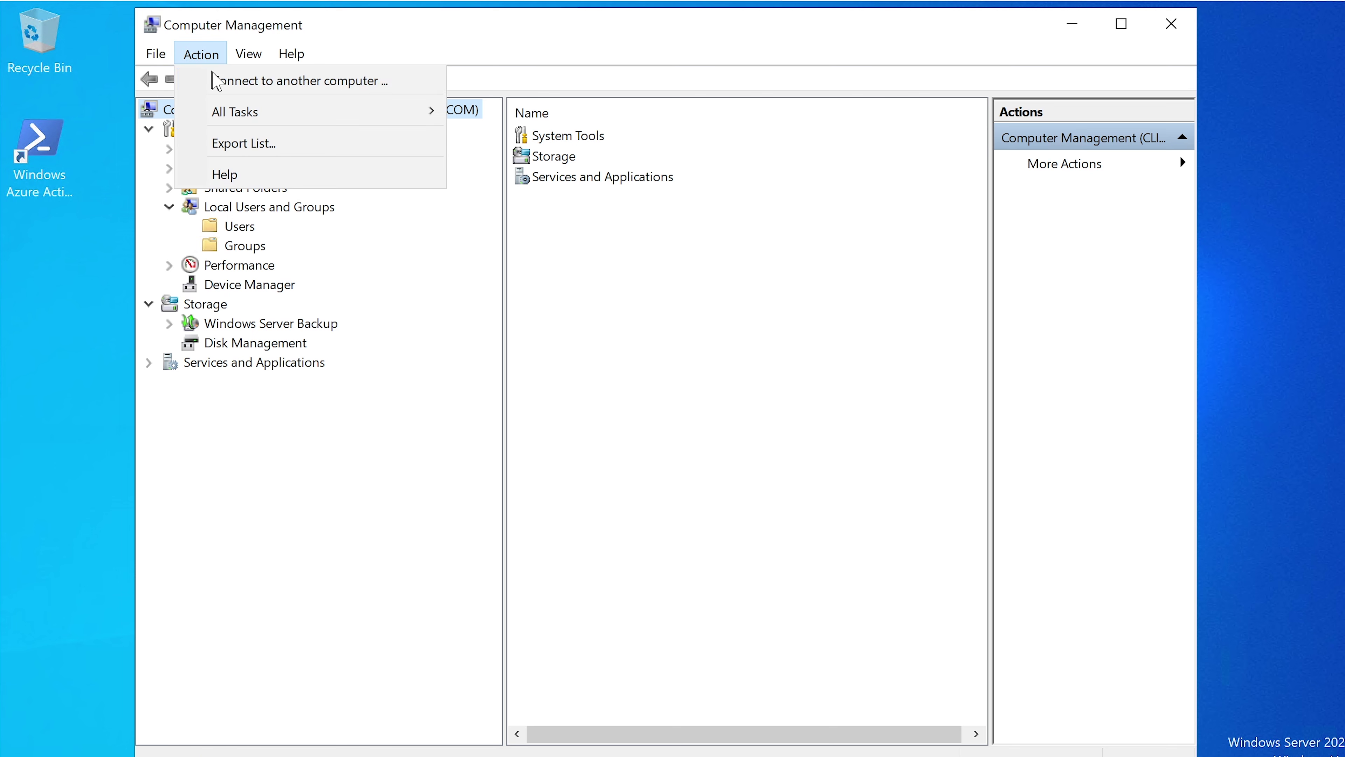
left_click(227, 81)
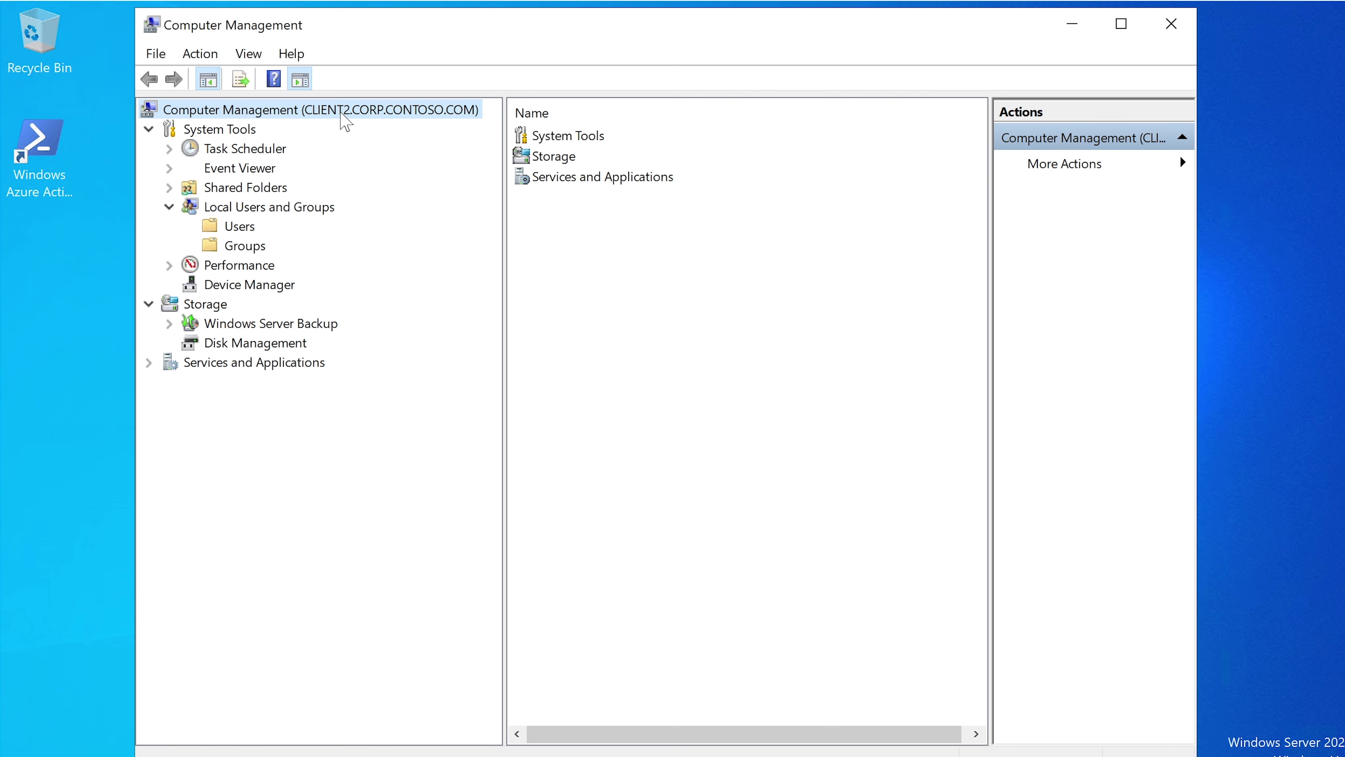
left_click(200, 53)
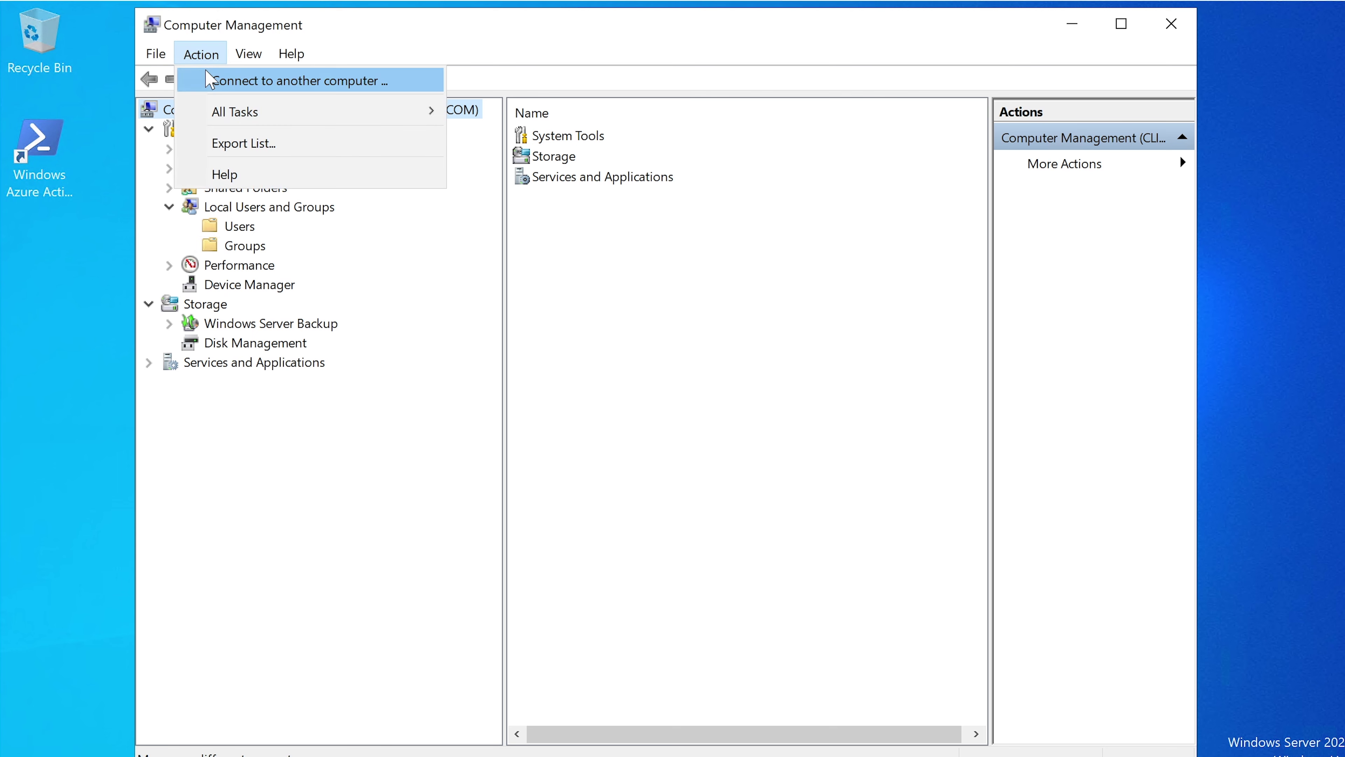
left_click(254, 81)
type("clei")
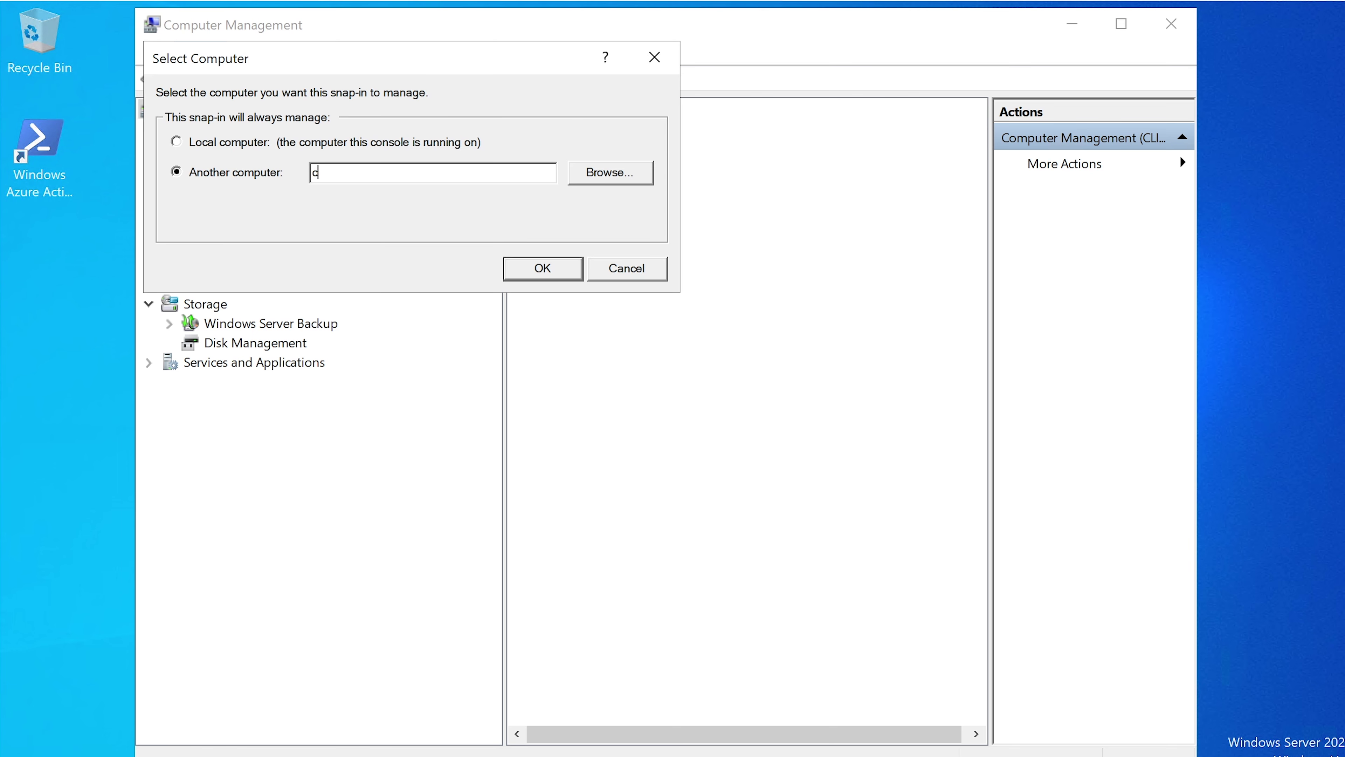
key("BackSpace")
key("BackSpace")
type("iten")
key("BackSpace")
key("BackSpace")
key("BackSpace")
key("BackSpace")
type("ient1")
key("BackSpace")
type("2")
left_click(603, 265)
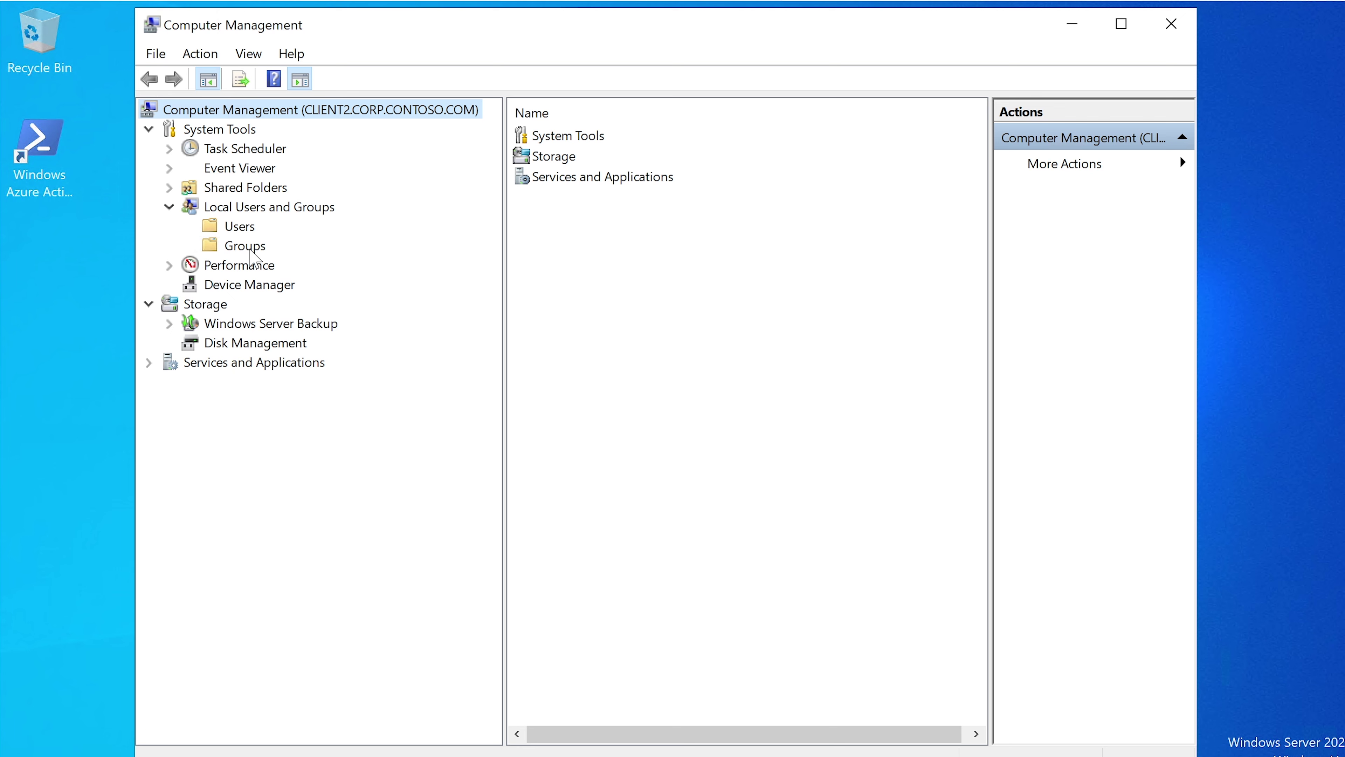
Launch Remote Desktop Connection, enter client2 as the computer, and minimize it.
key("super")
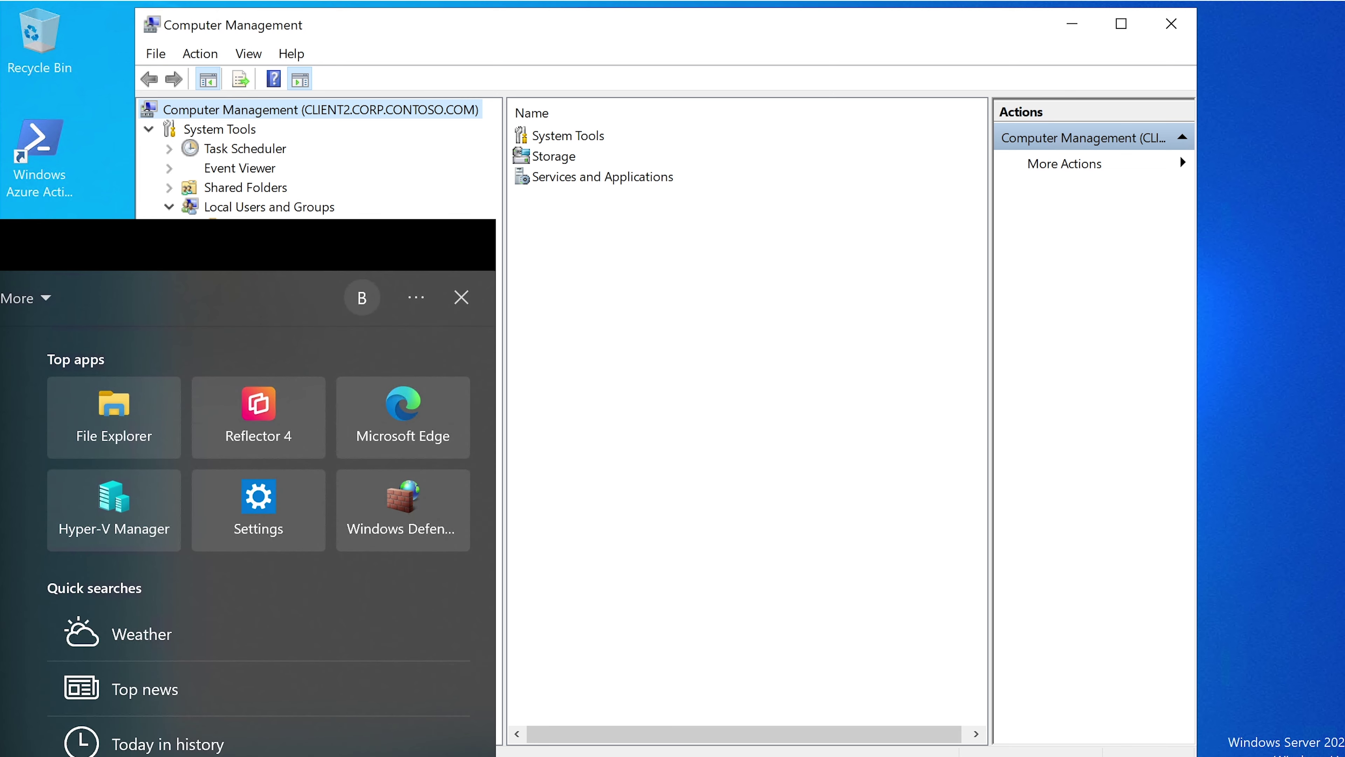
type("remote")
key("Return")
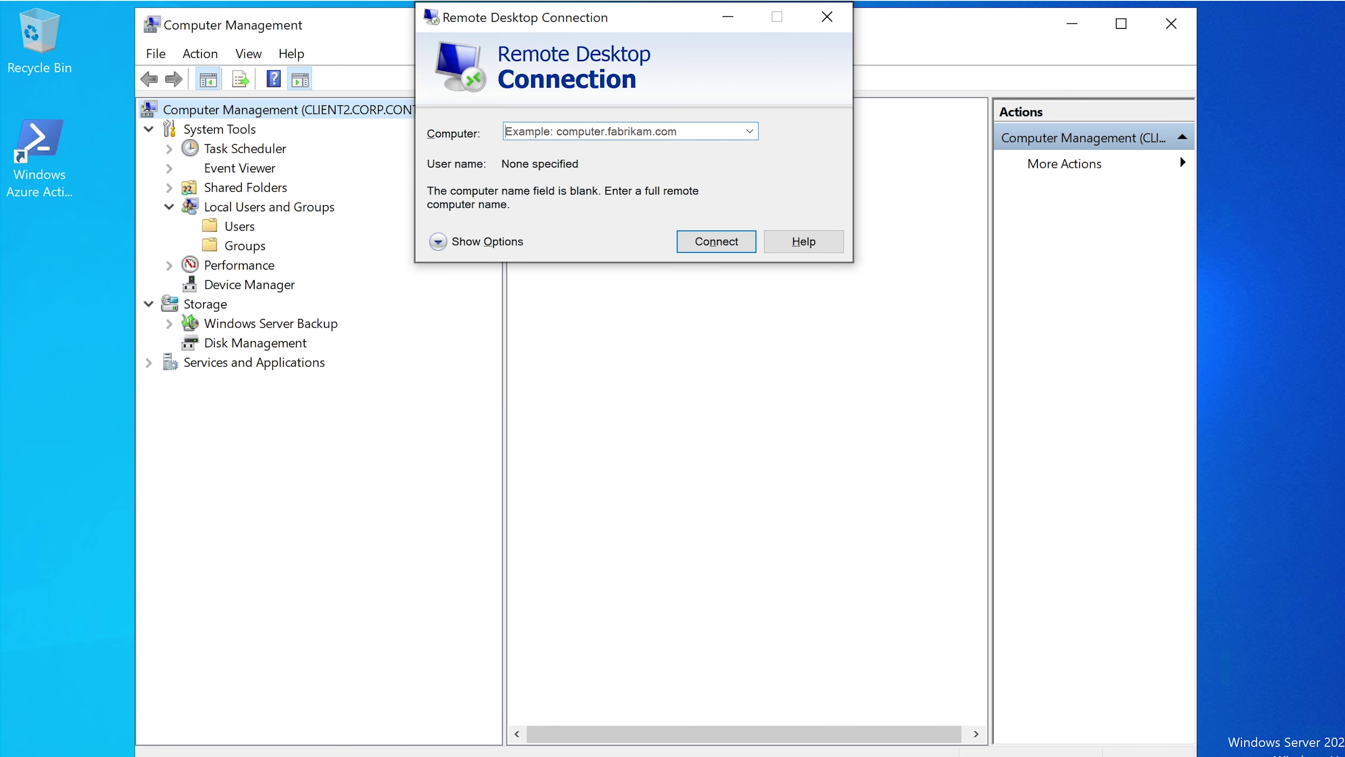
left_click_drag(577, 21, 708, 233)
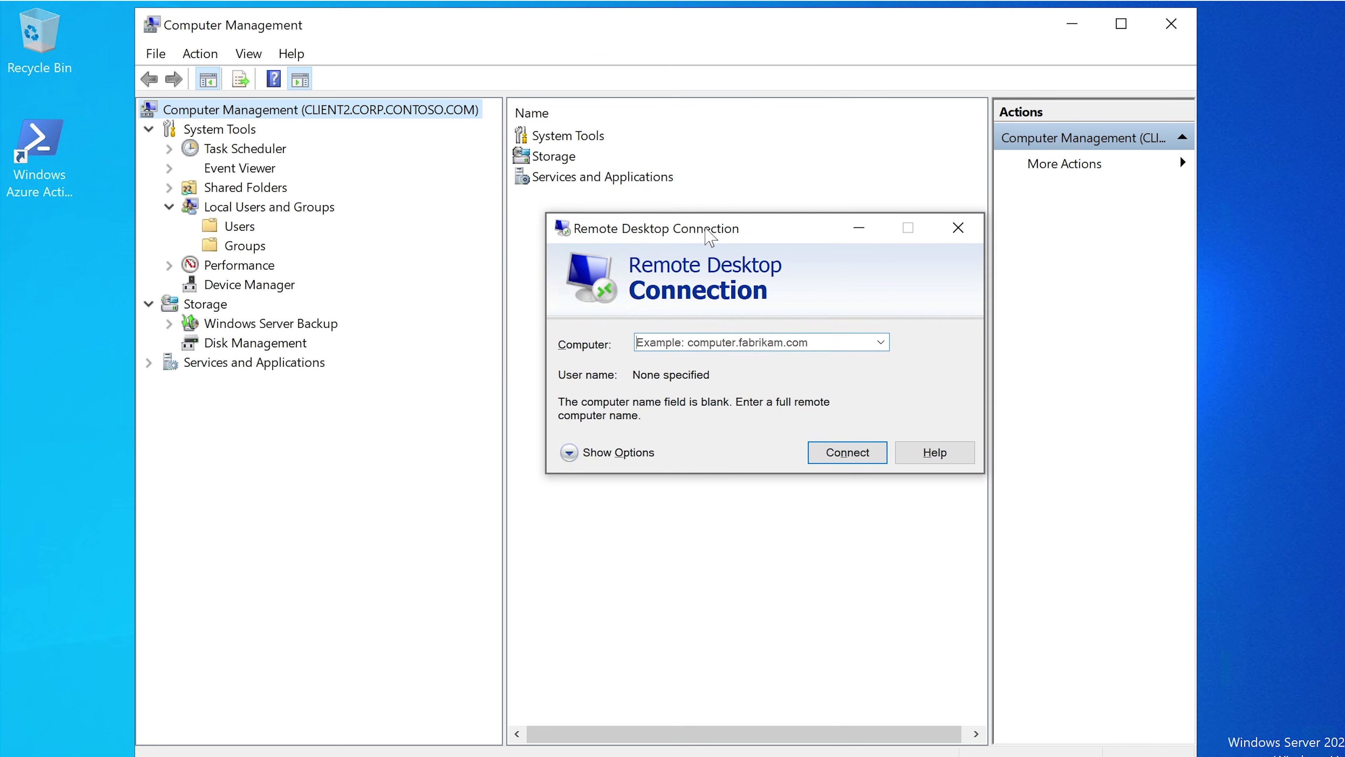
left_click(697, 339)
type("client2")
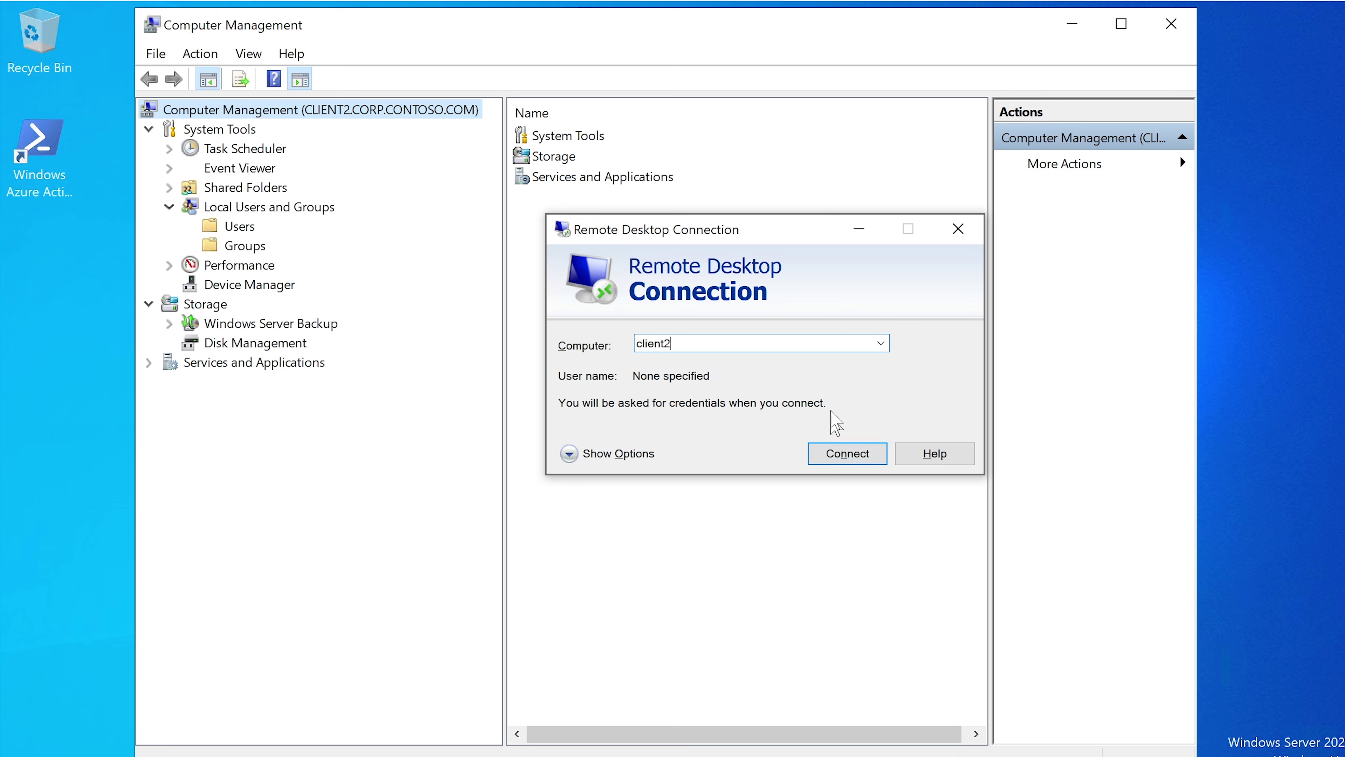
left_click(859, 229)
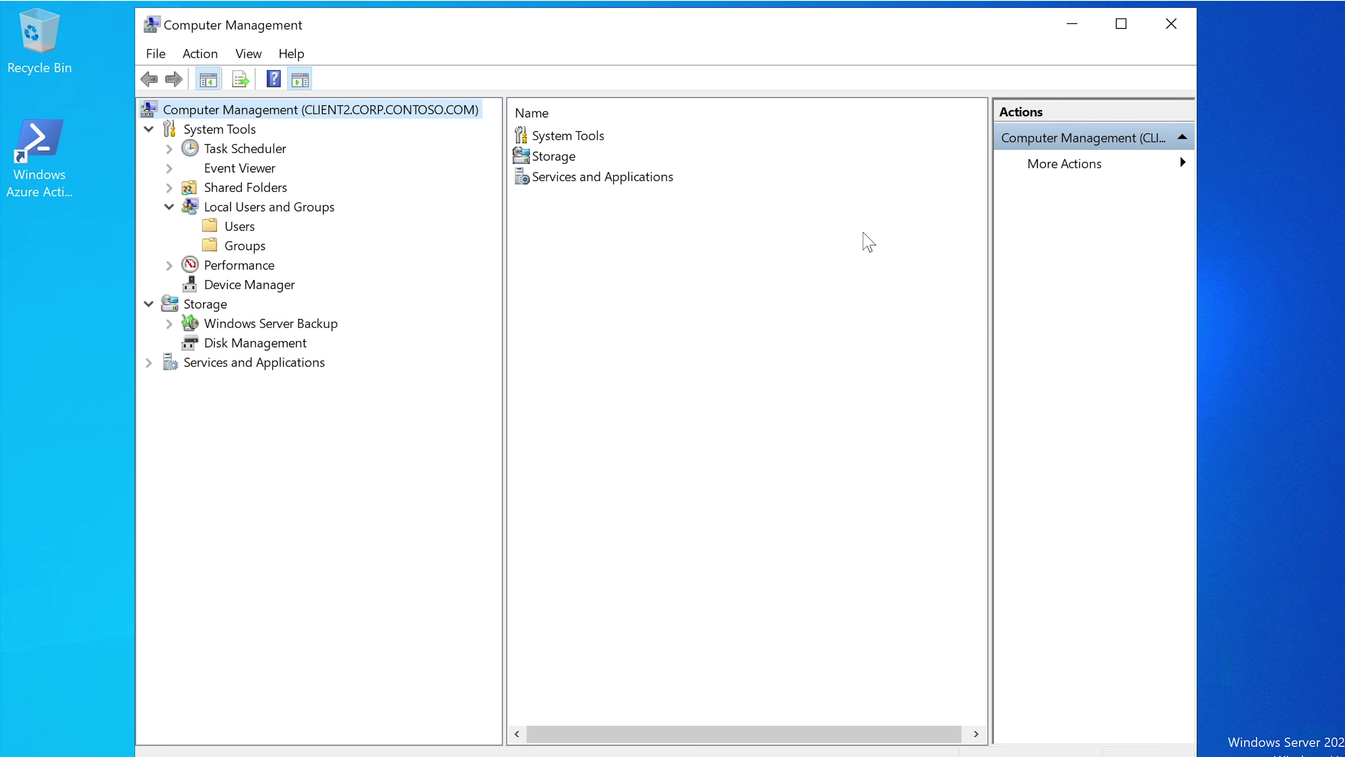
List CLIENT2's local groups, widen the Name column, and open Remote Desktop Users properties.
left_click(241, 253)
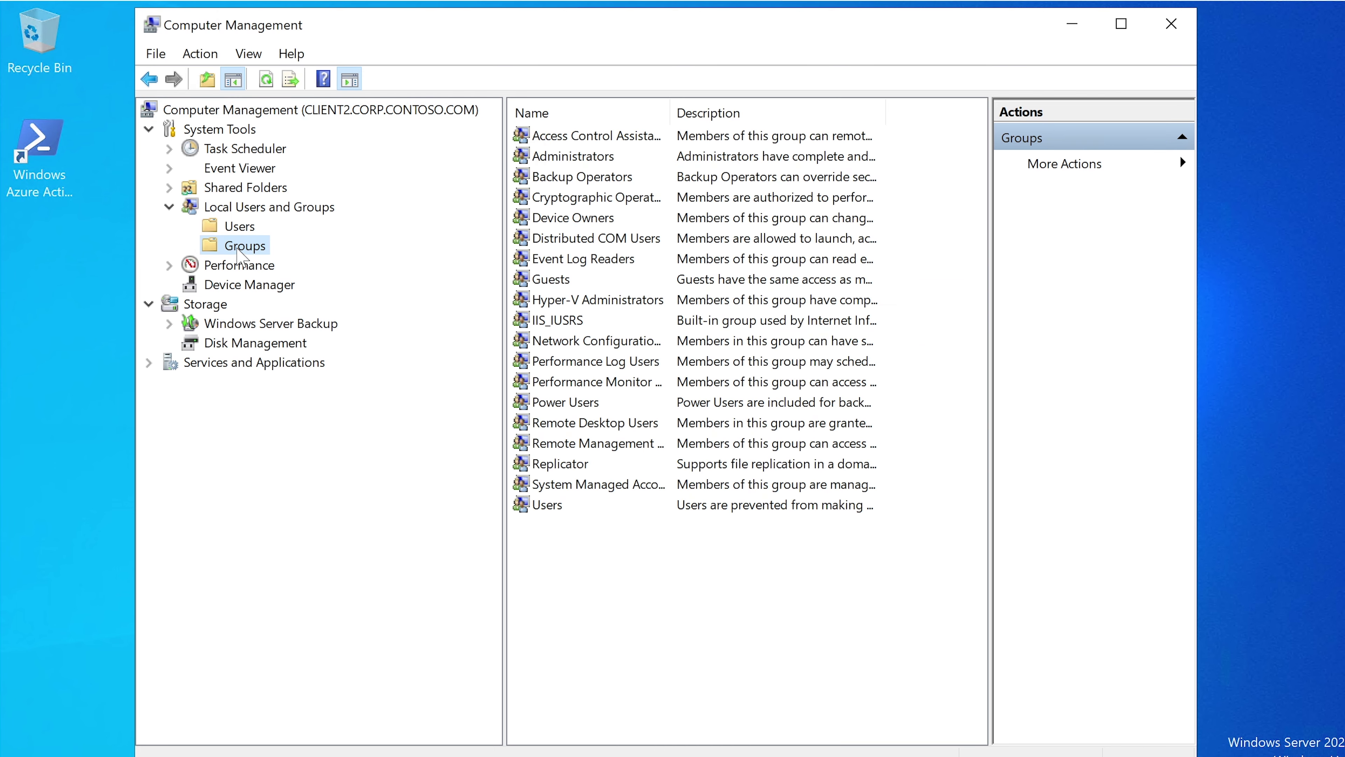
left_click_drag(669, 114, 779, 109)
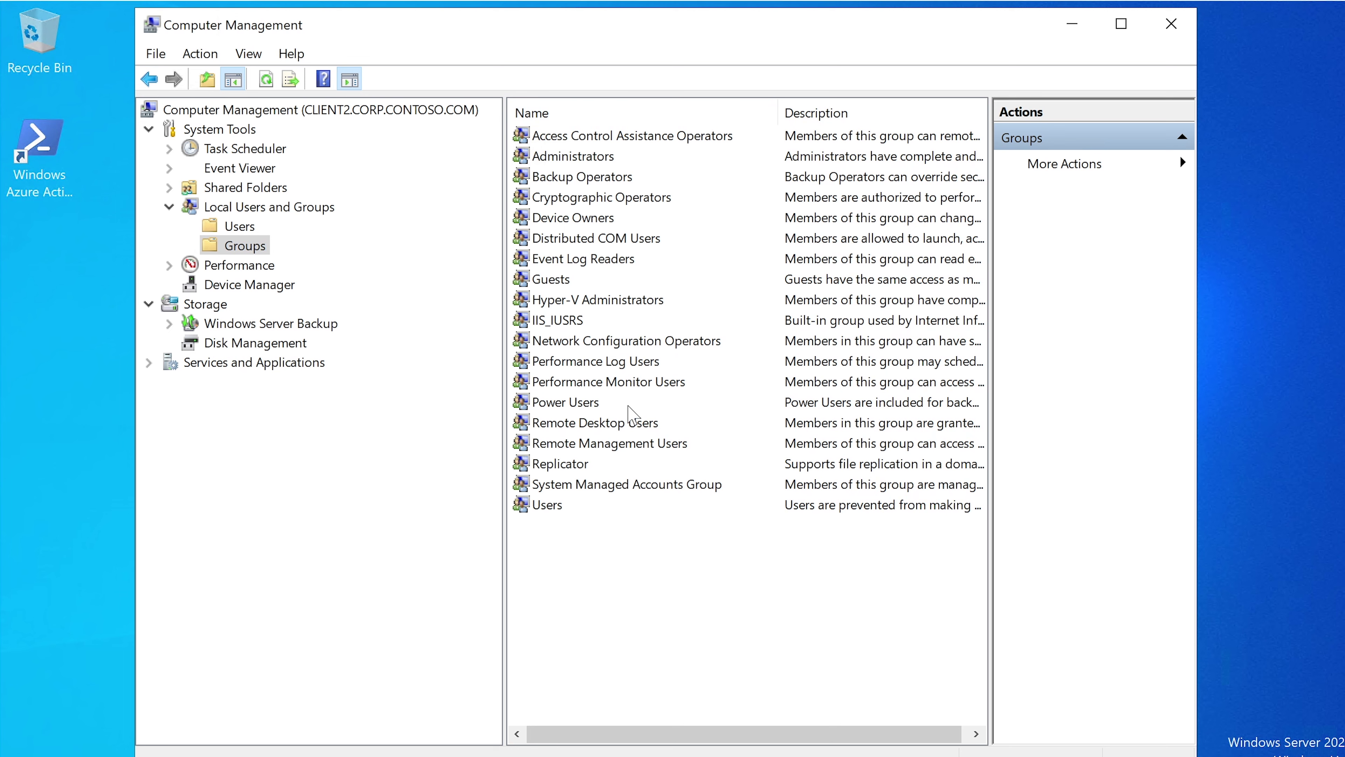
left_click(595, 424)
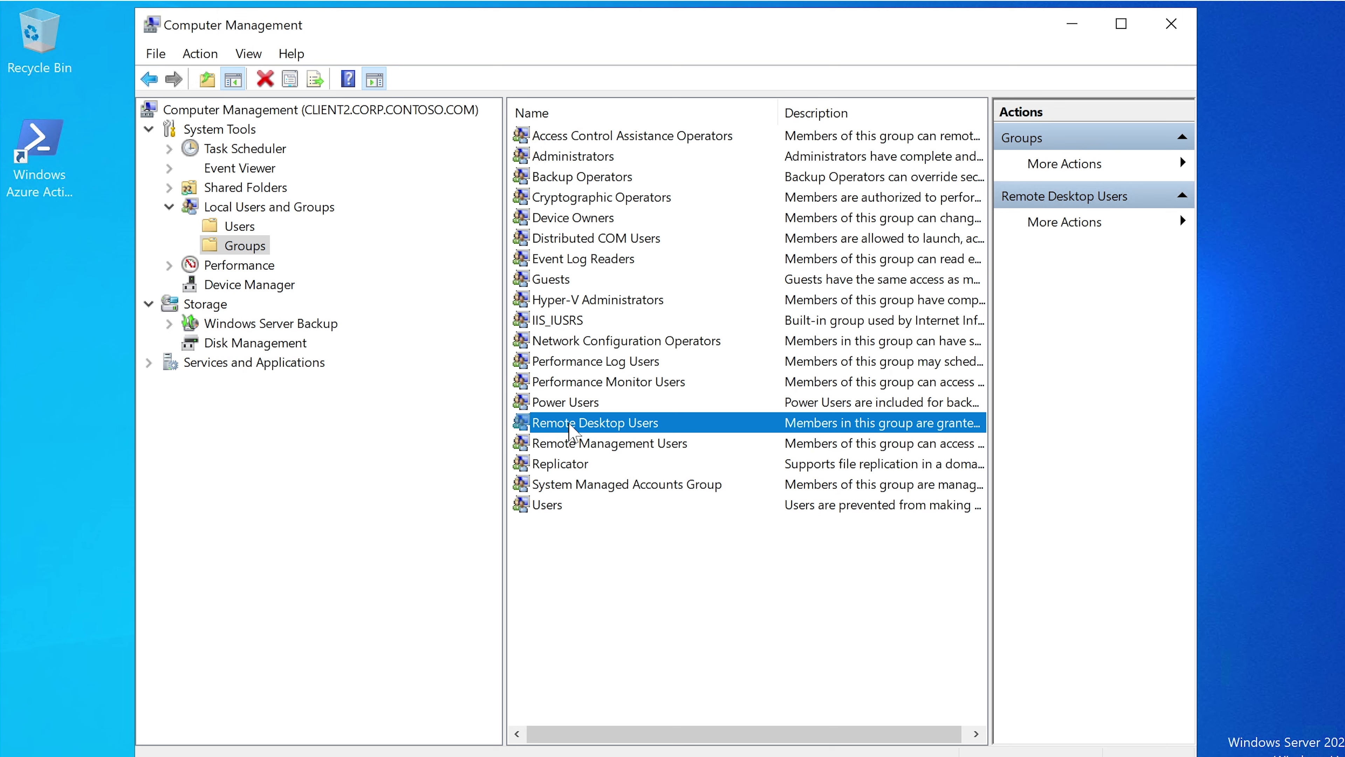
double_click(583, 430)
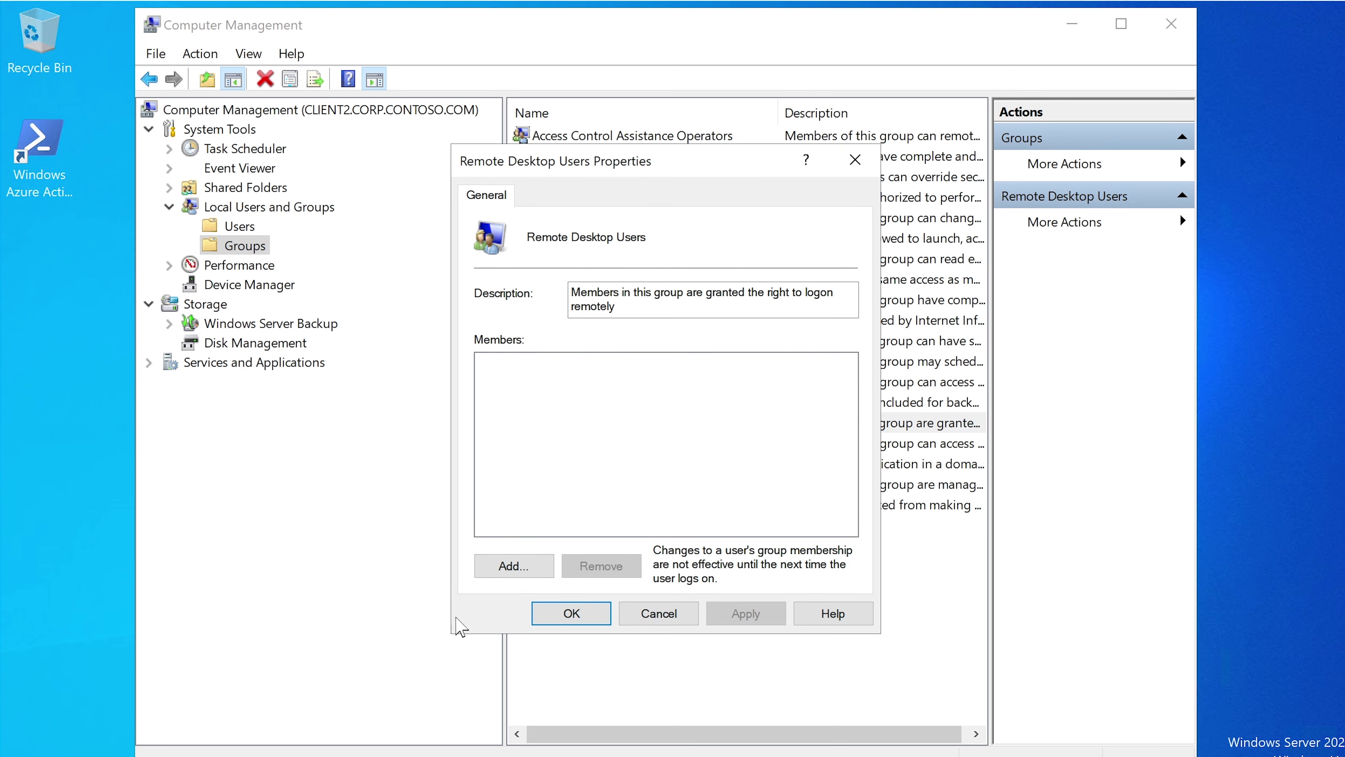
Add testuser4 to Remote Desktop Users, apply, and close the properties.
left_click(510, 571)
type("test")
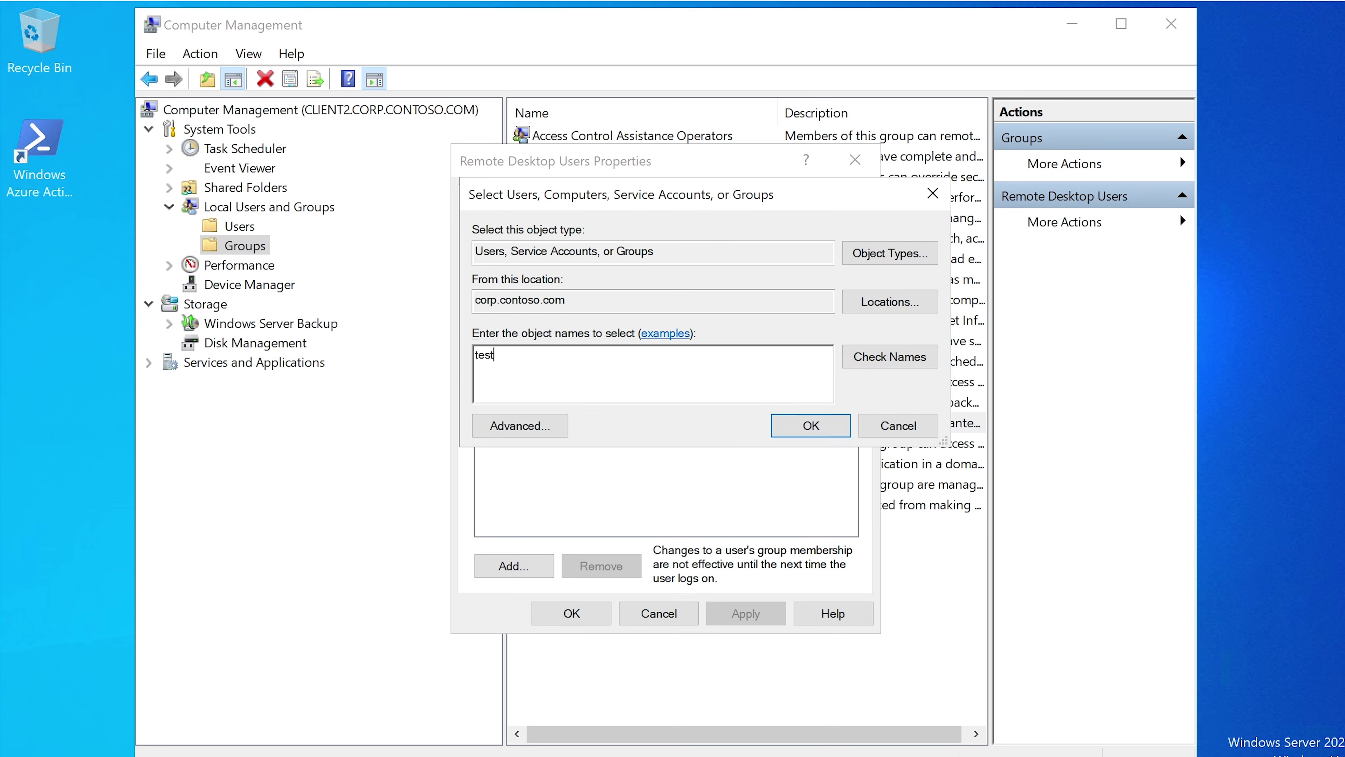
type("user4")
left_click(832, 433)
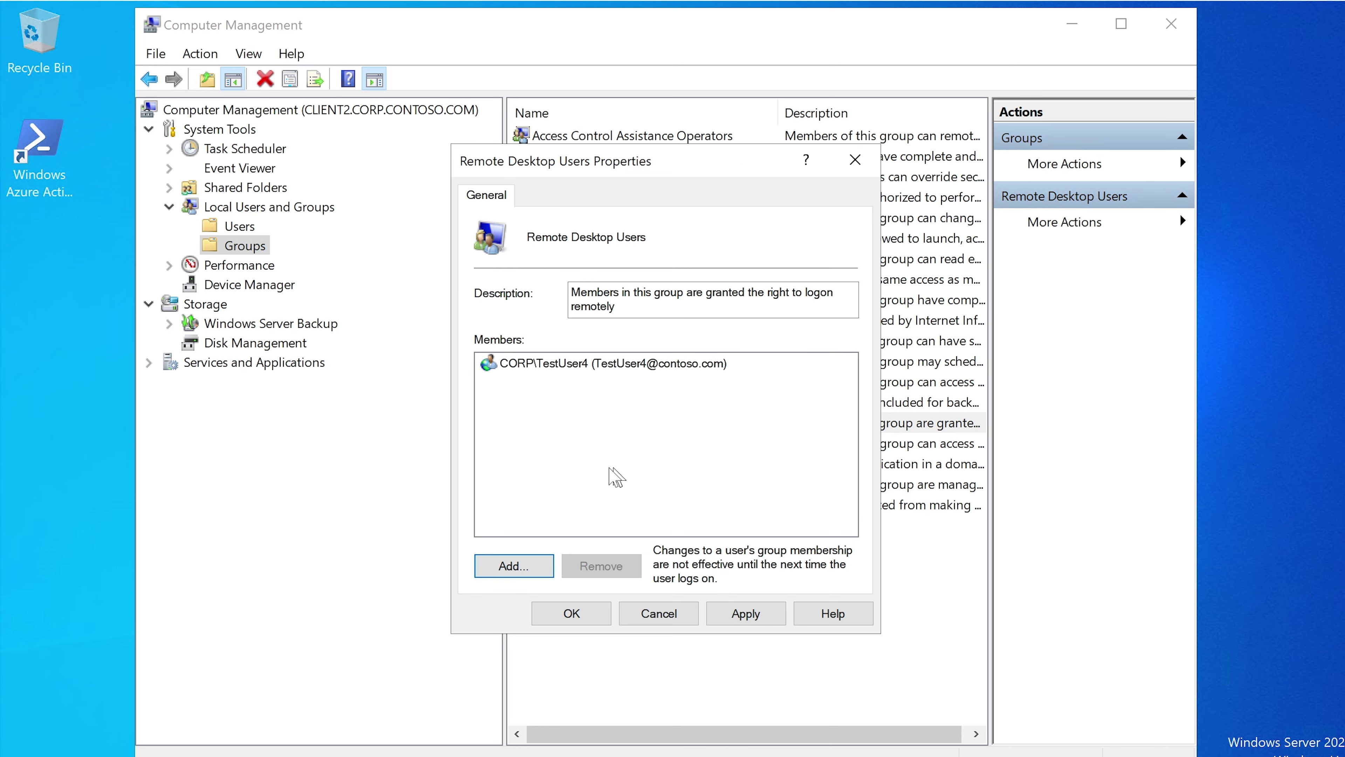
left_click(606, 364)
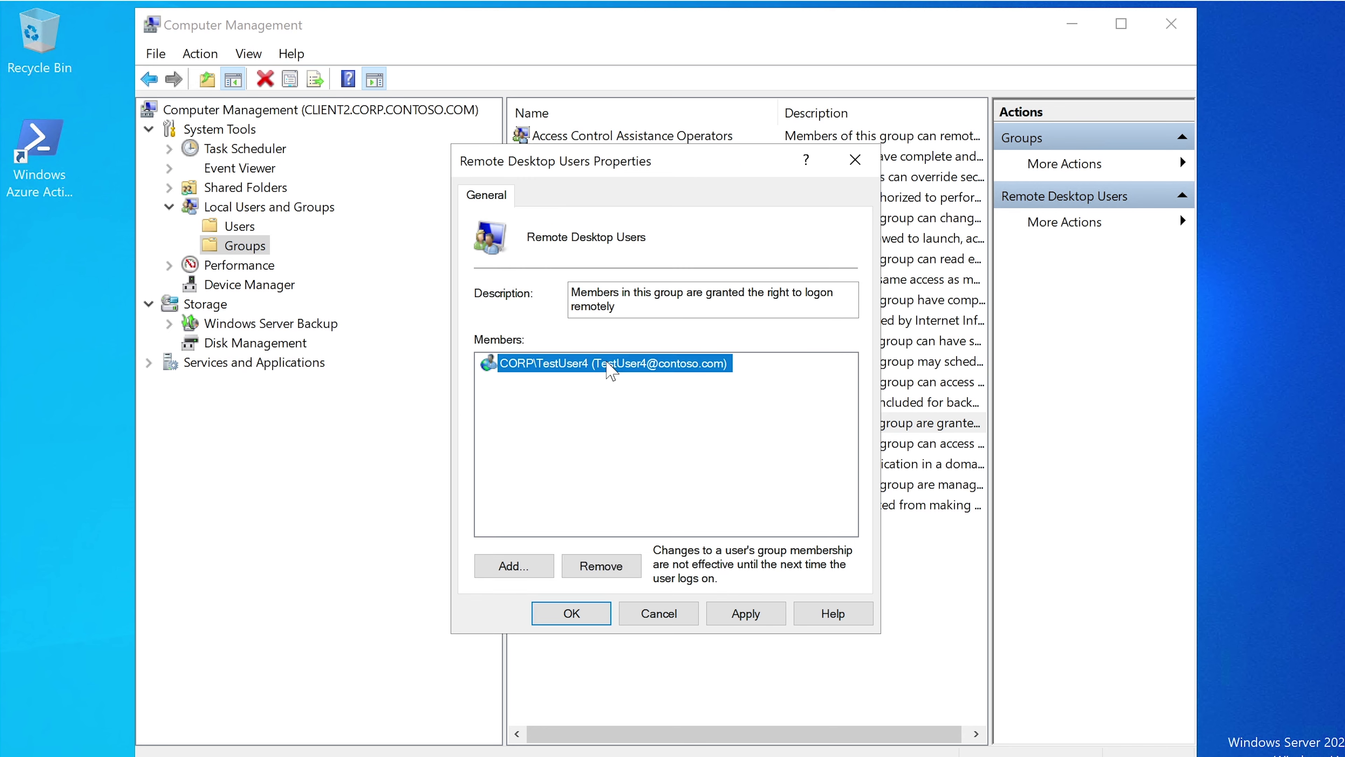
left_click(749, 613)
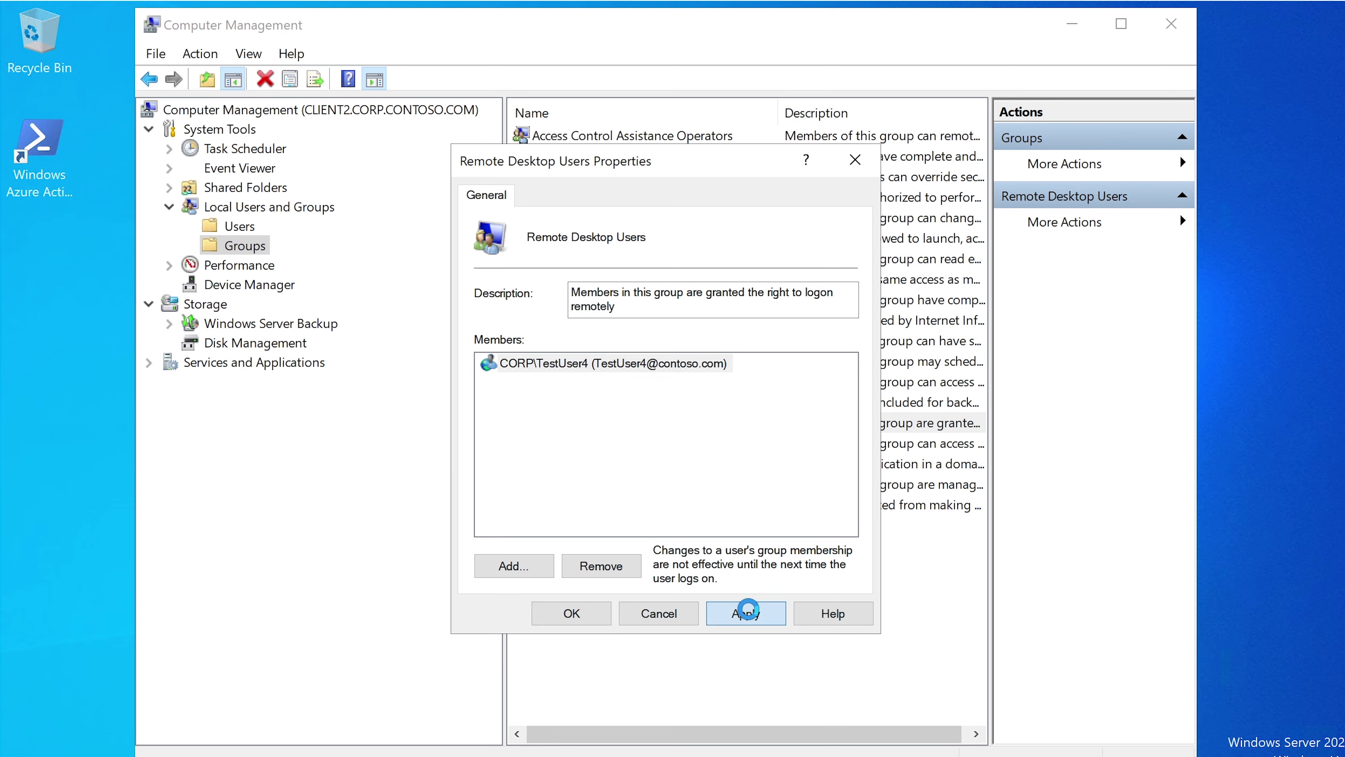
left_click(594, 616)
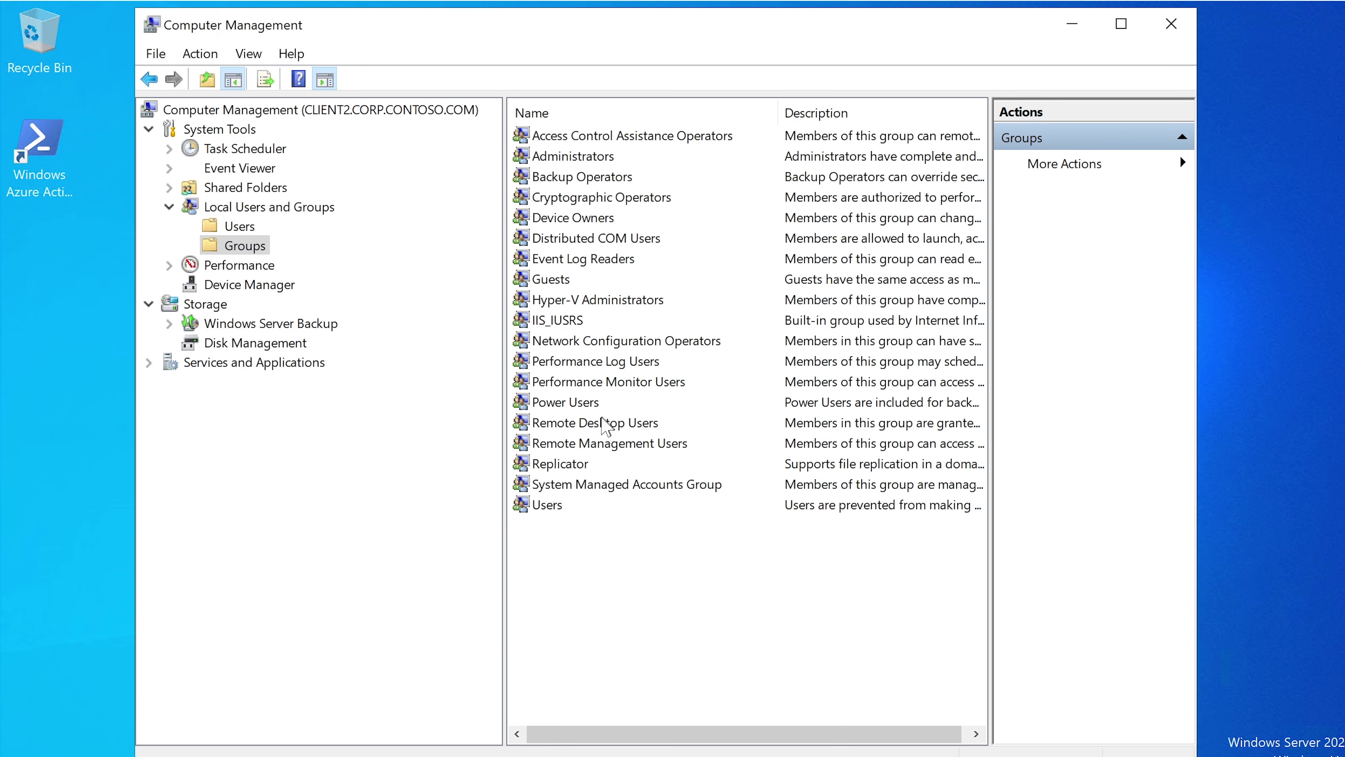
Give the group list and Description column more room, then select Remote Management Users.
left_click(604, 424)
left_click_drag(988, 368, 1086, 368)
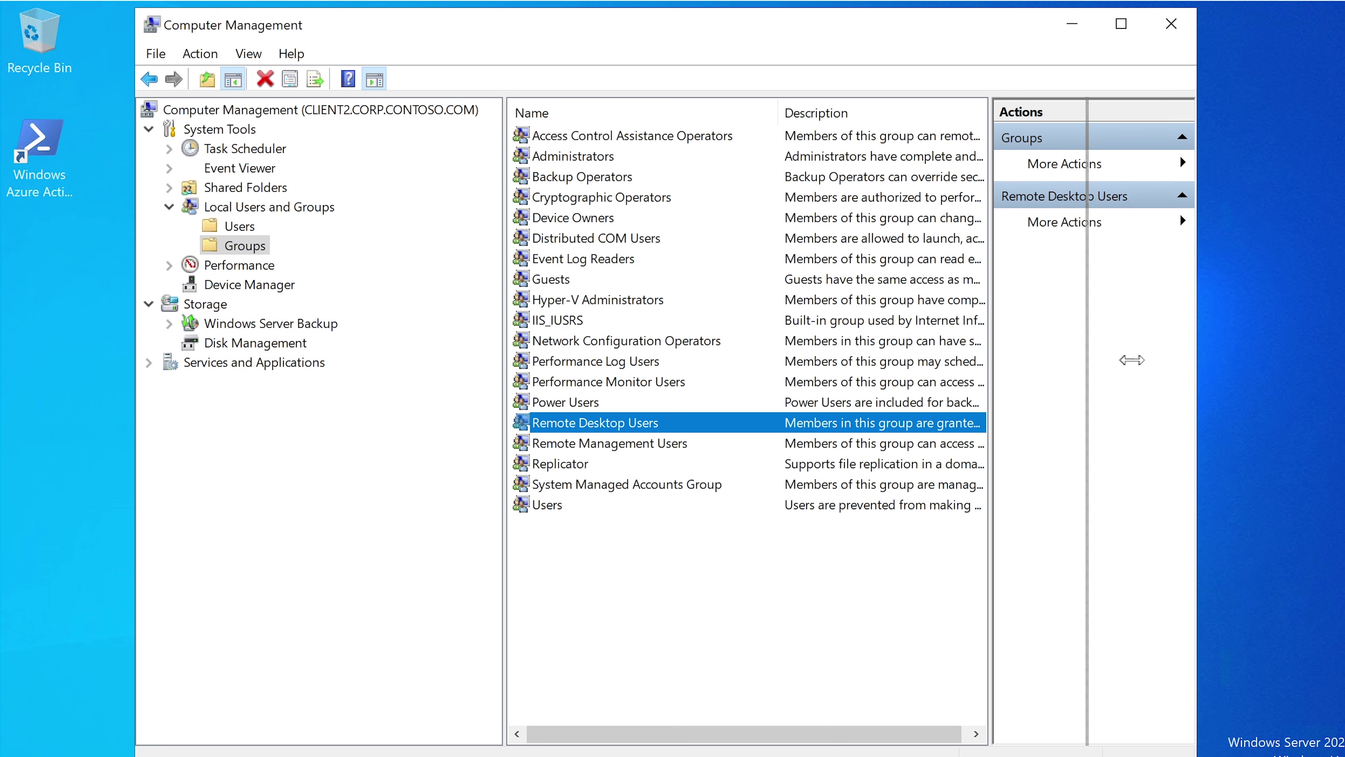
left_click_drag(988, 109, 1076, 109)
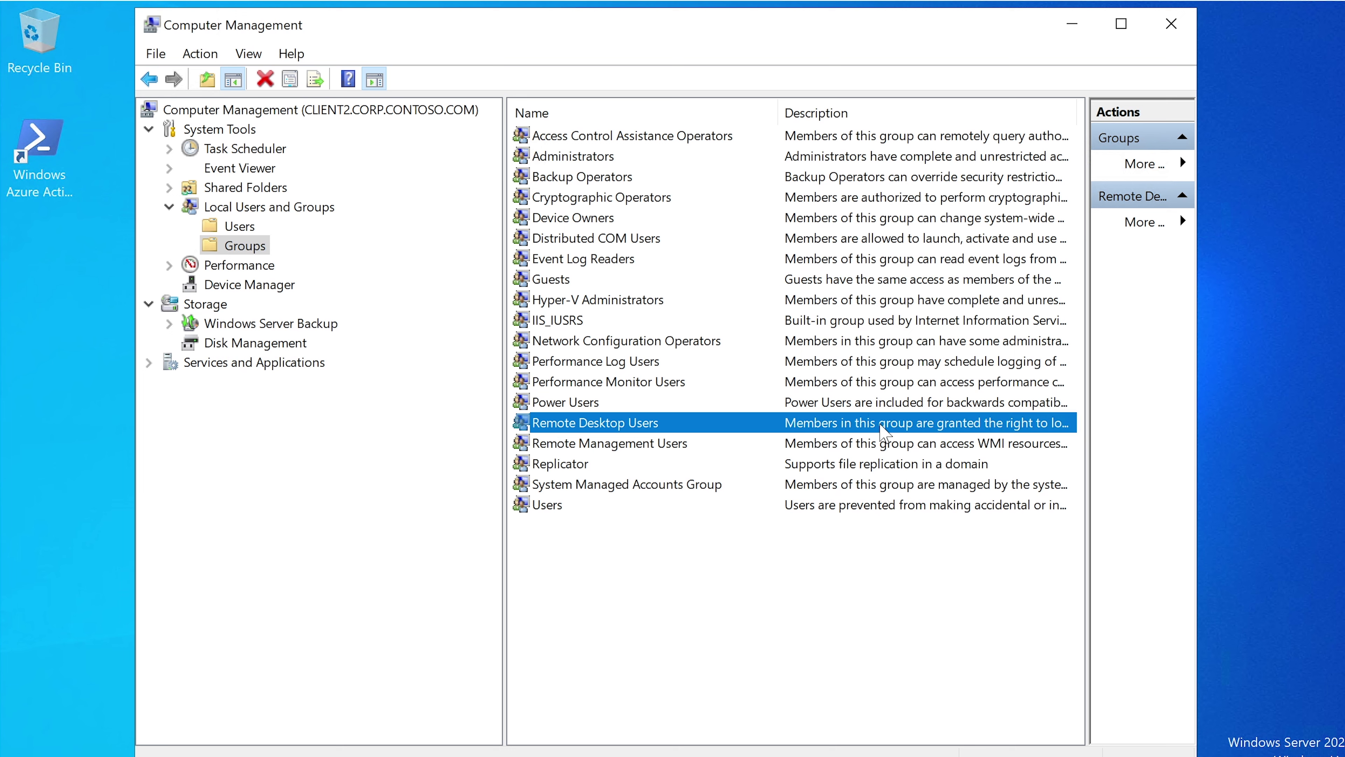
left_click(866, 449)
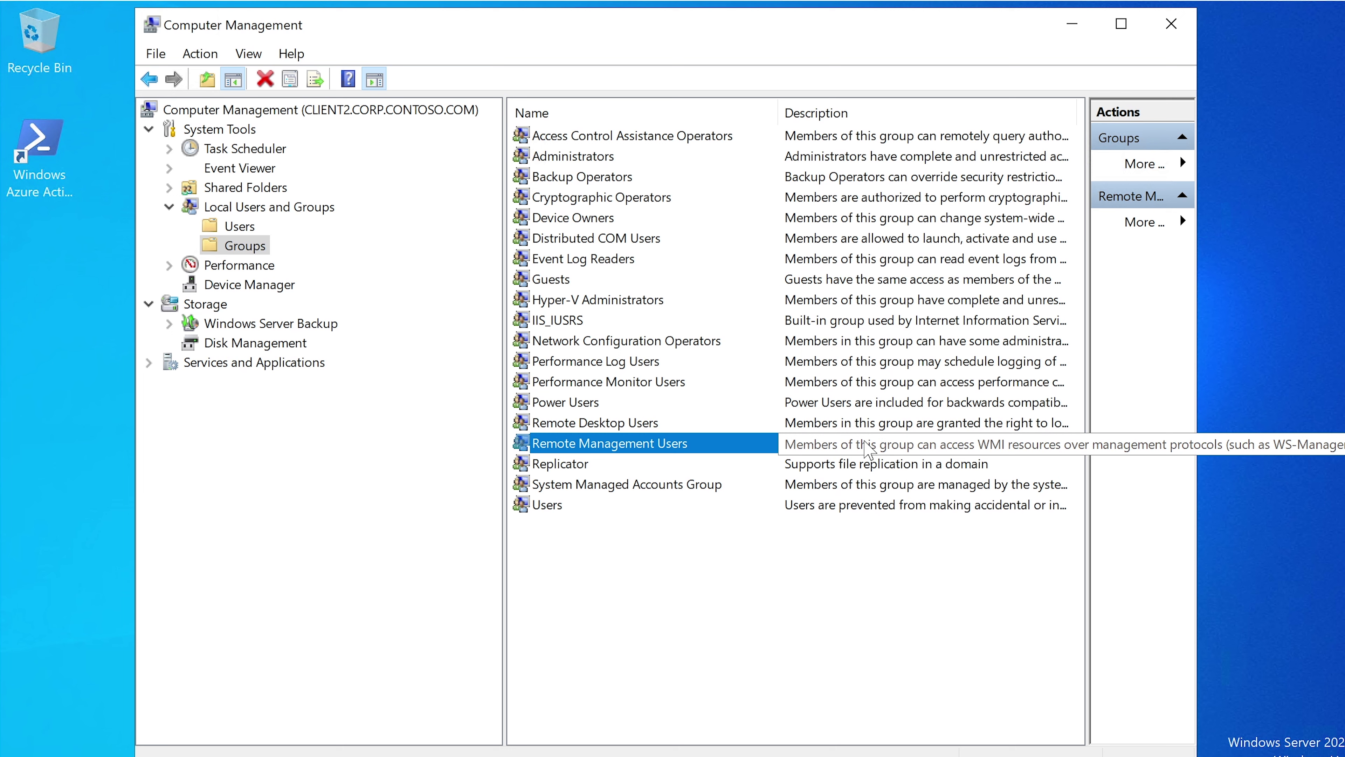
Add testuser4 to Remote Management Users, apply, and close the group properties.
double_click(621, 445)
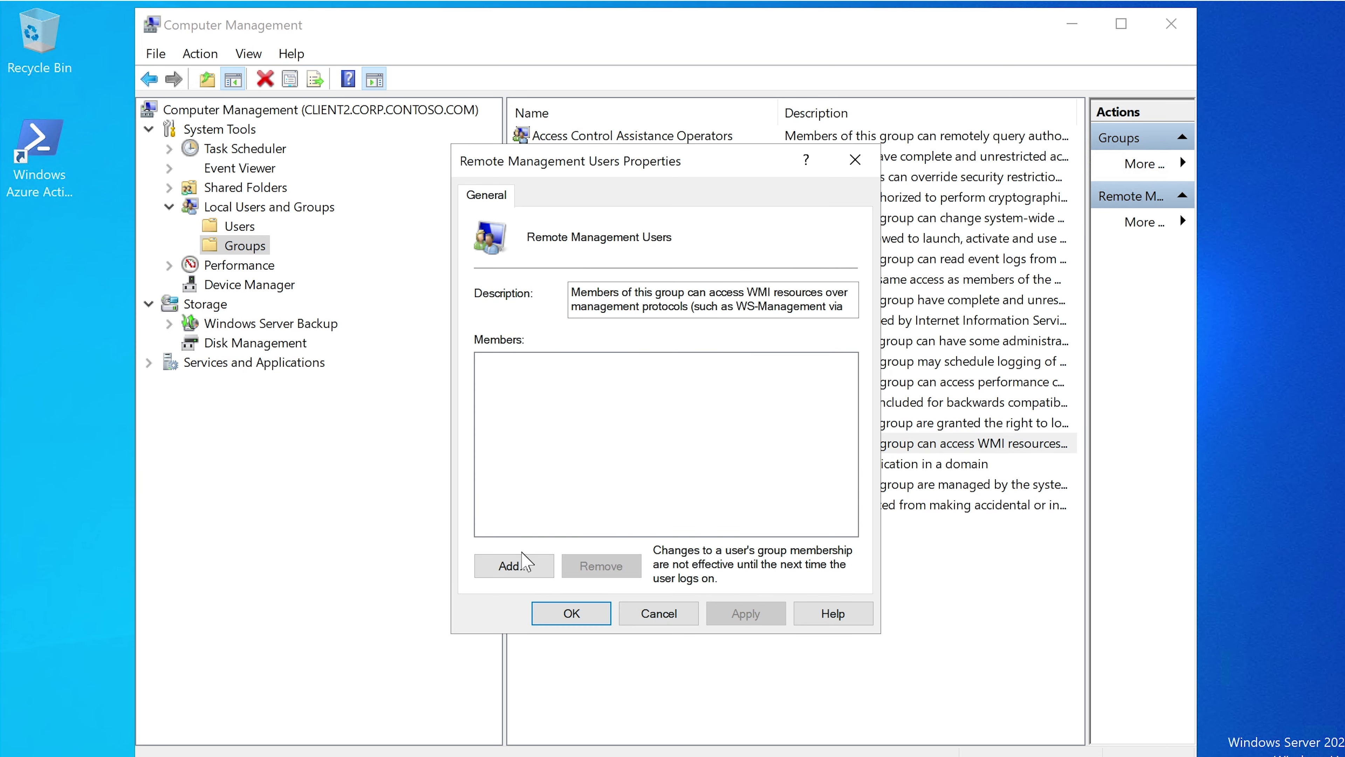
left_click(532, 564)
type("t")
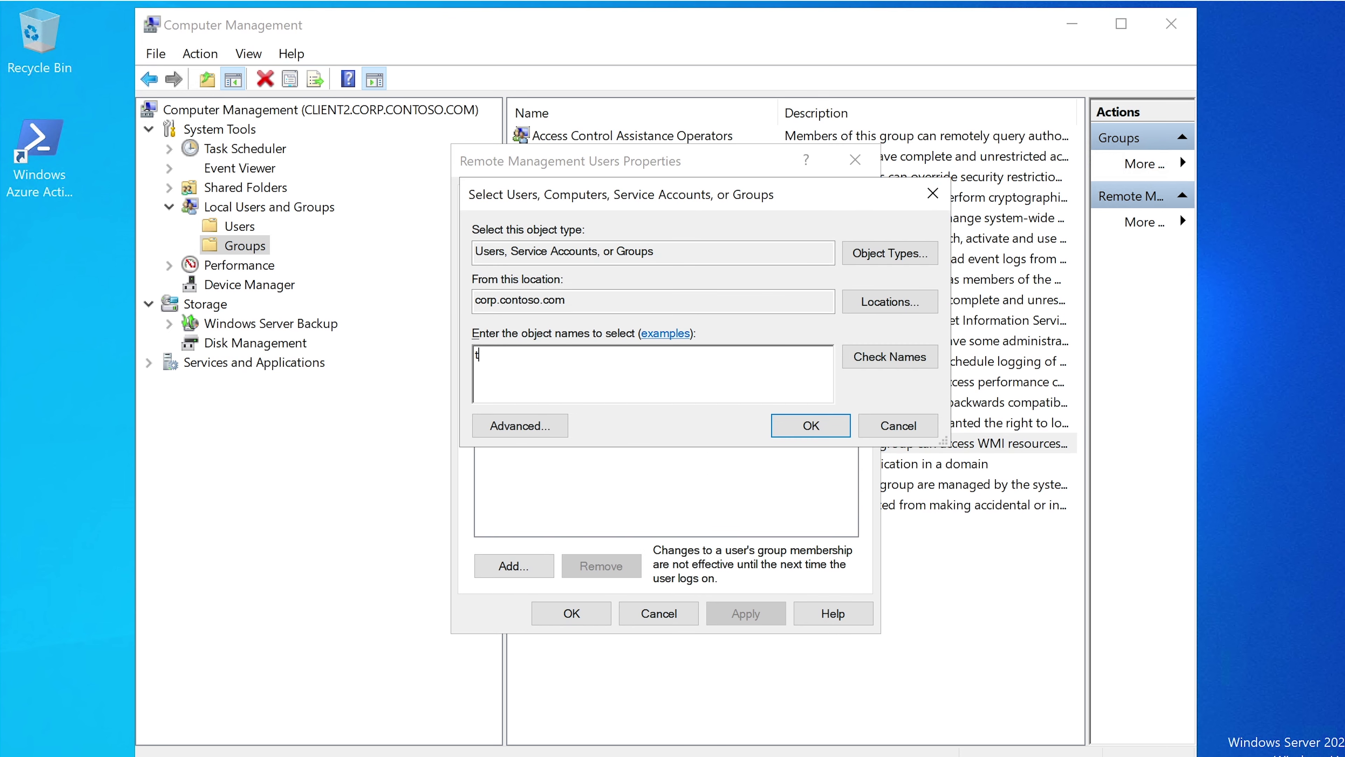
type("estuser4")
left_click(793, 427)
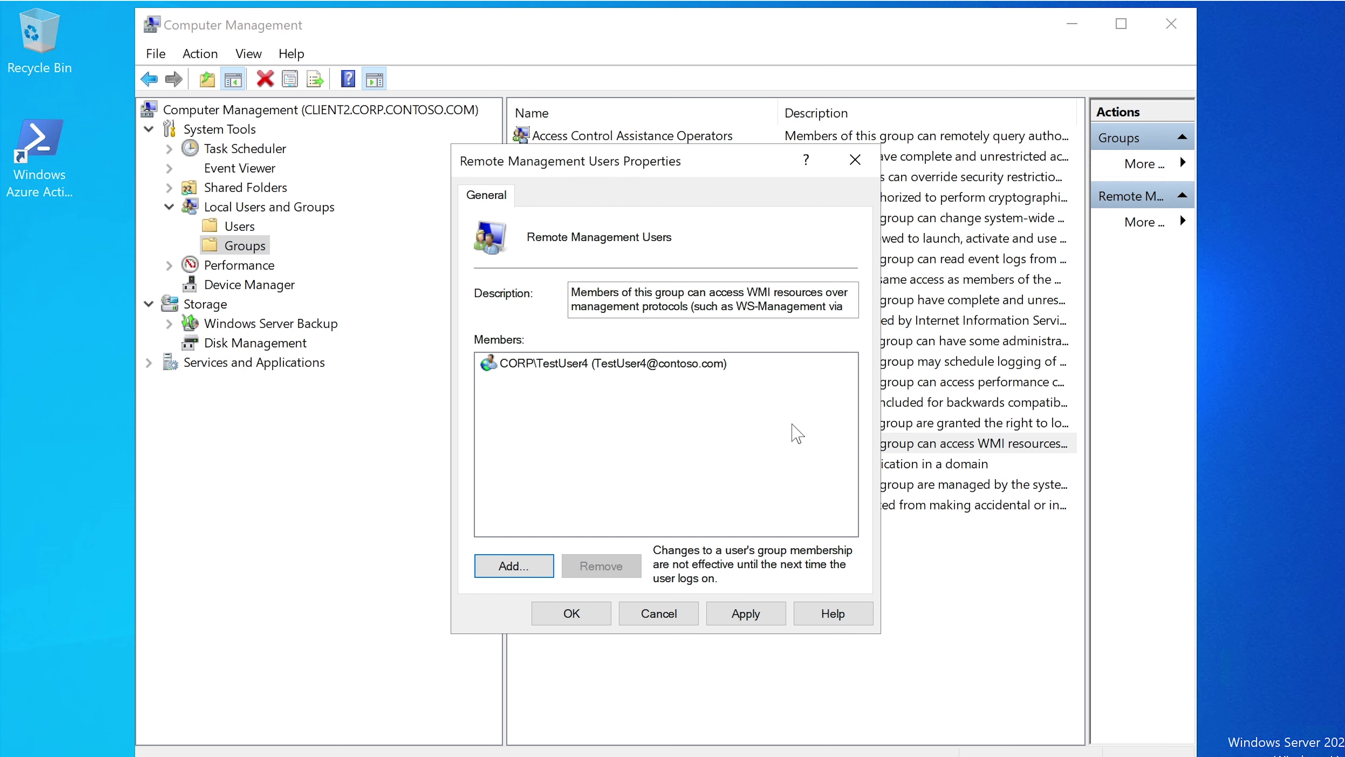
left_click(741, 614)
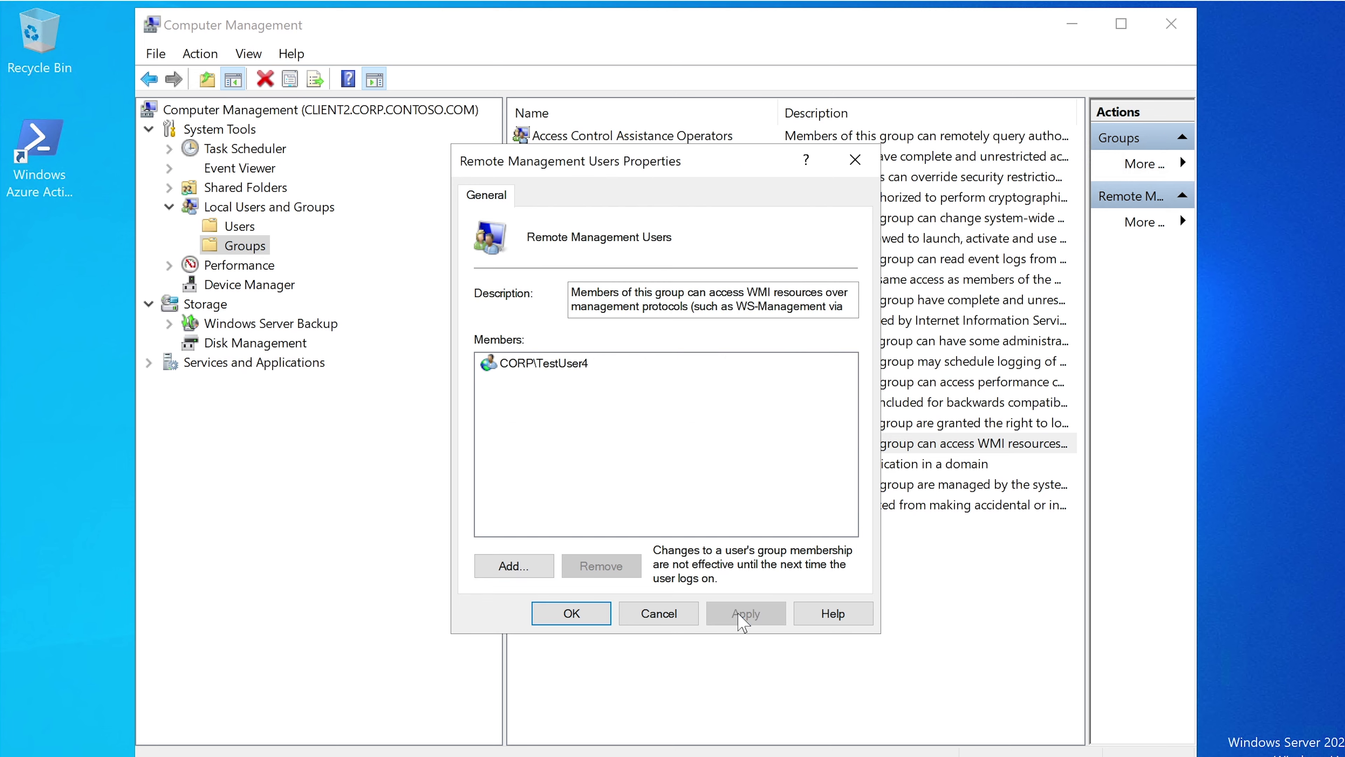
left_click(572, 613)
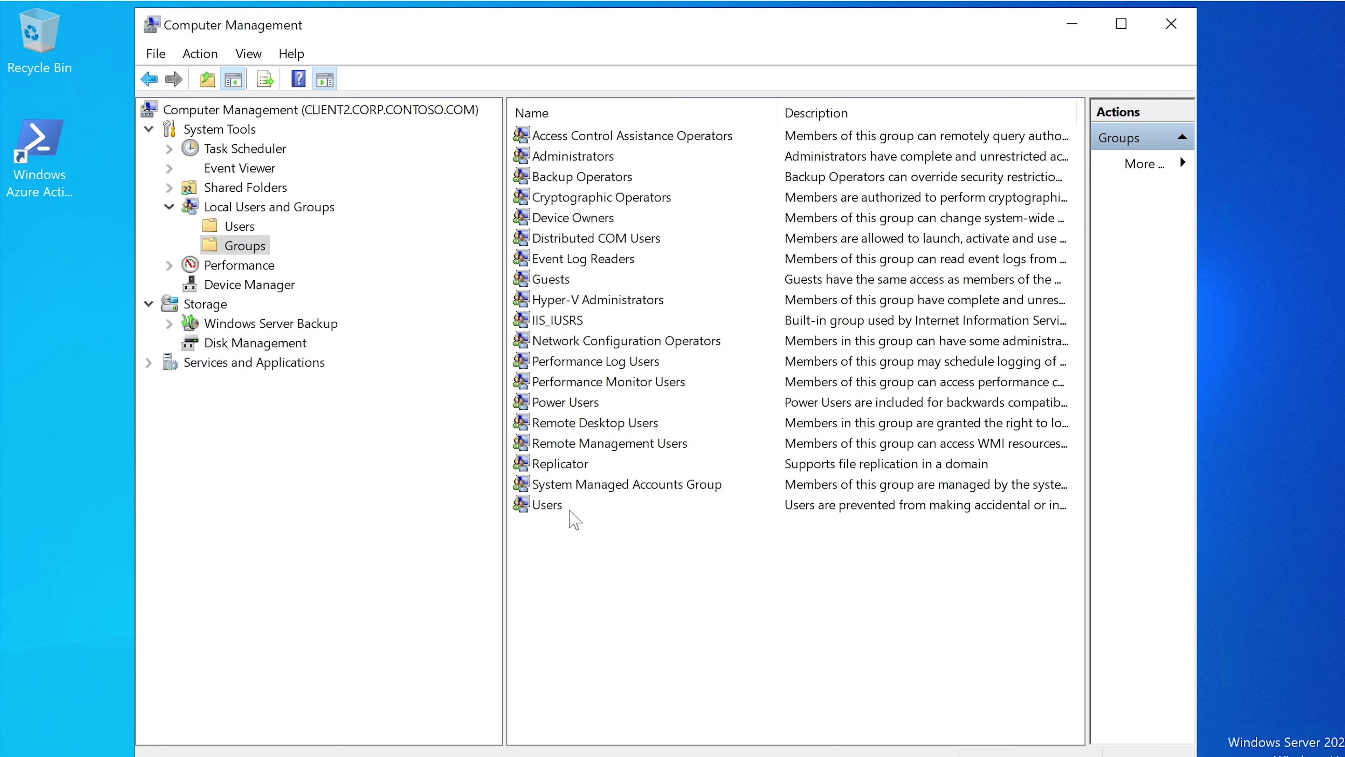
Review the Remote Desktop Users, Remote Management Users and other local groups, then close Computer Management.
left_click(594, 490)
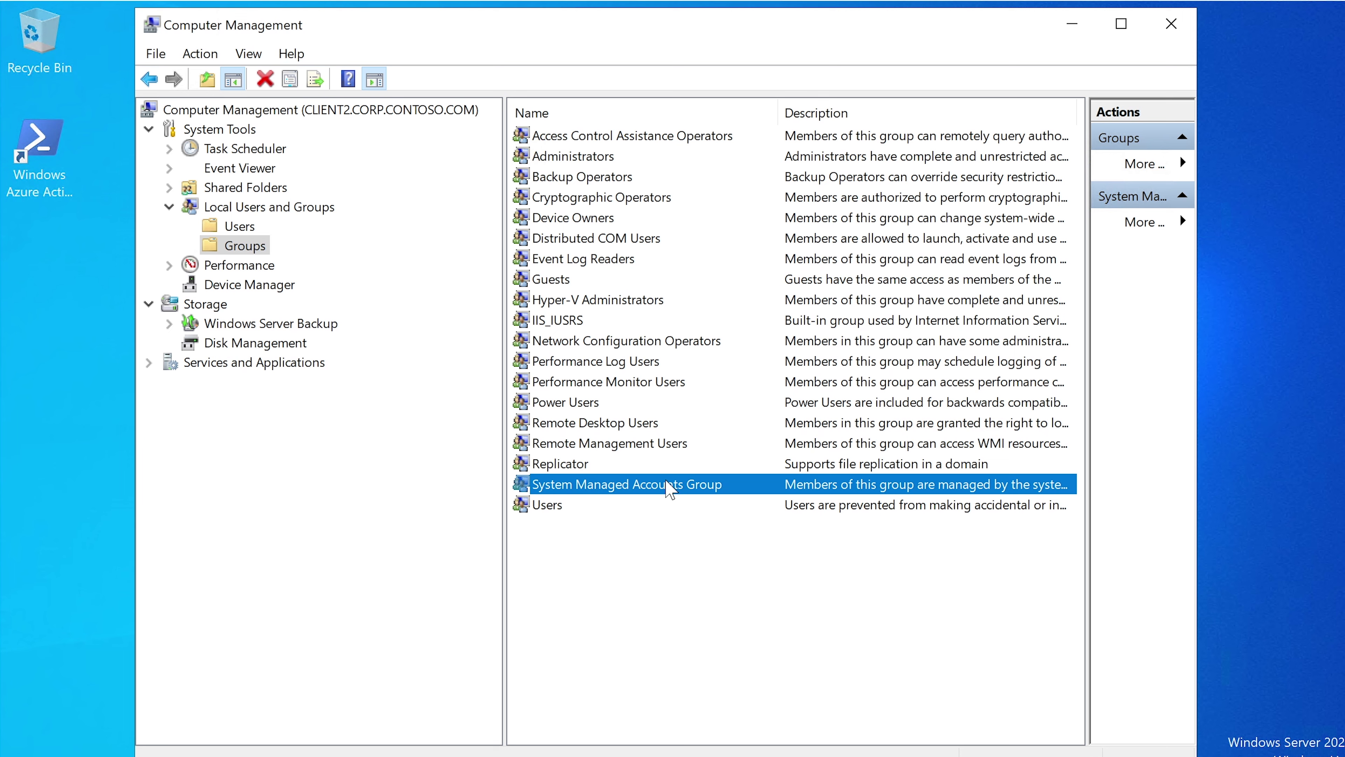
left_click(572, 463)
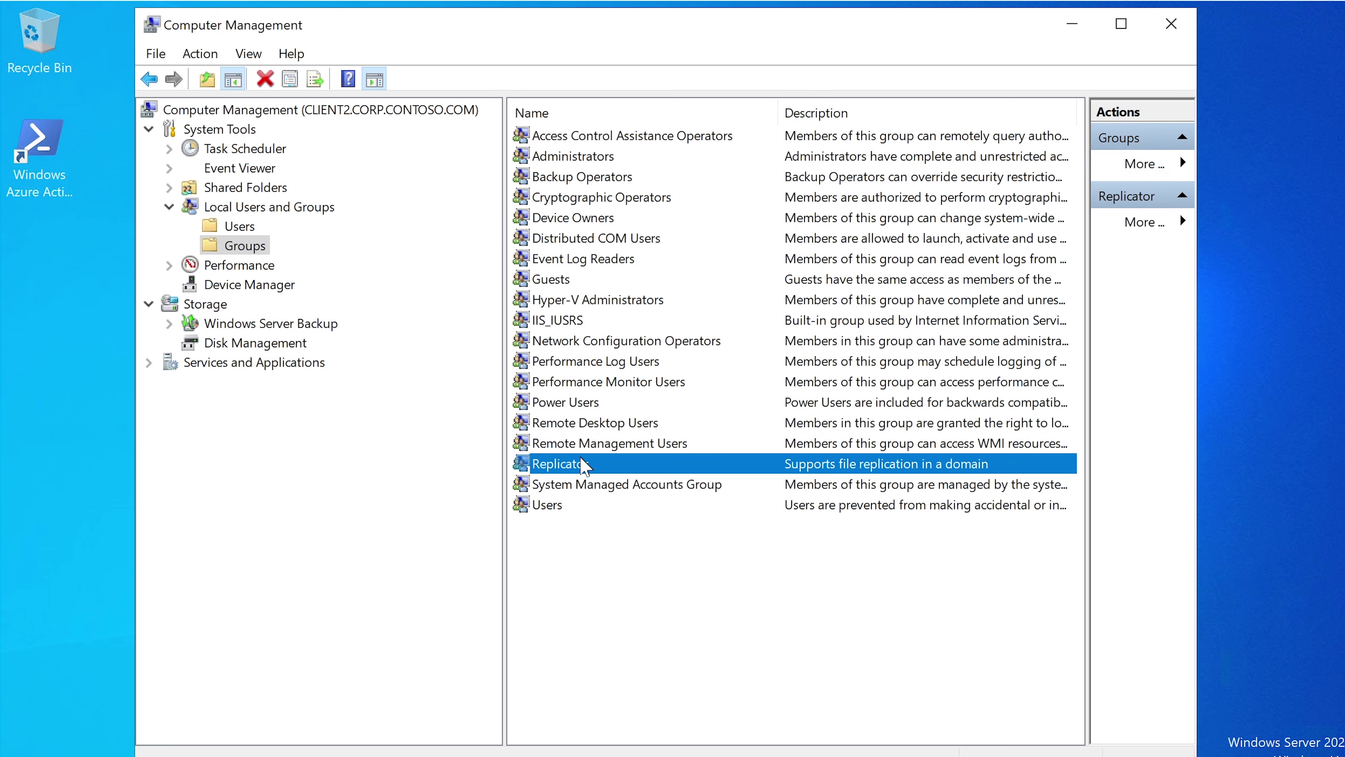
left_click(601, 448)
left_click(604, 423)
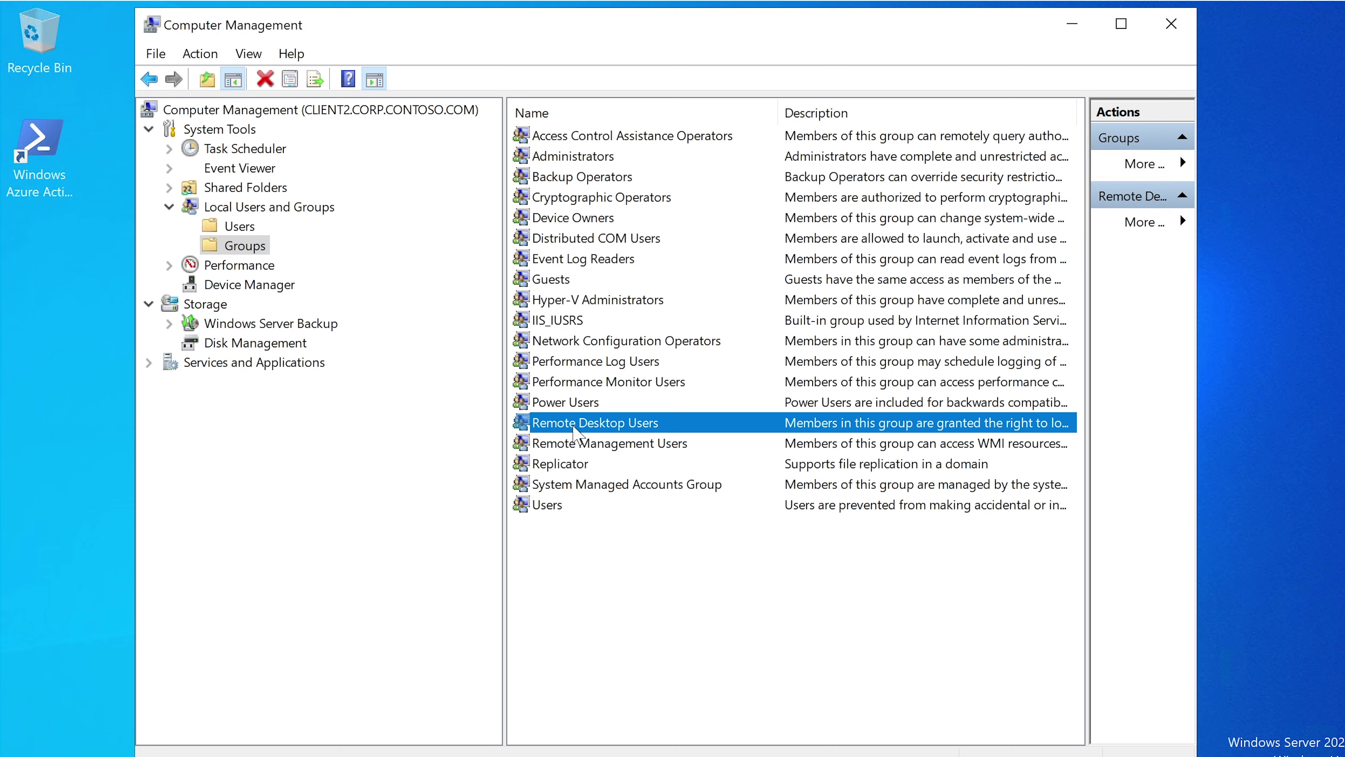
left_click(598, 444)
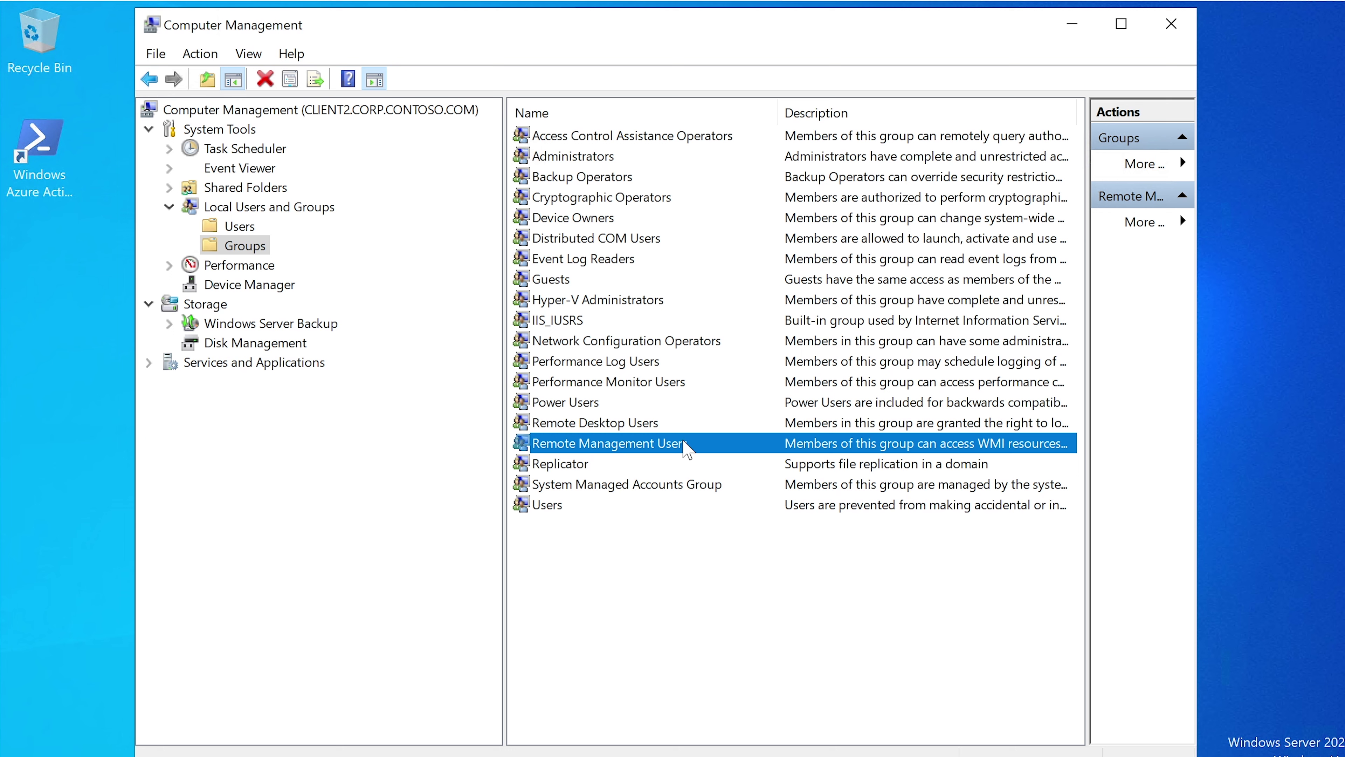
left_click(642, 423)
left_click(616, 446)
left_click(602, 490)
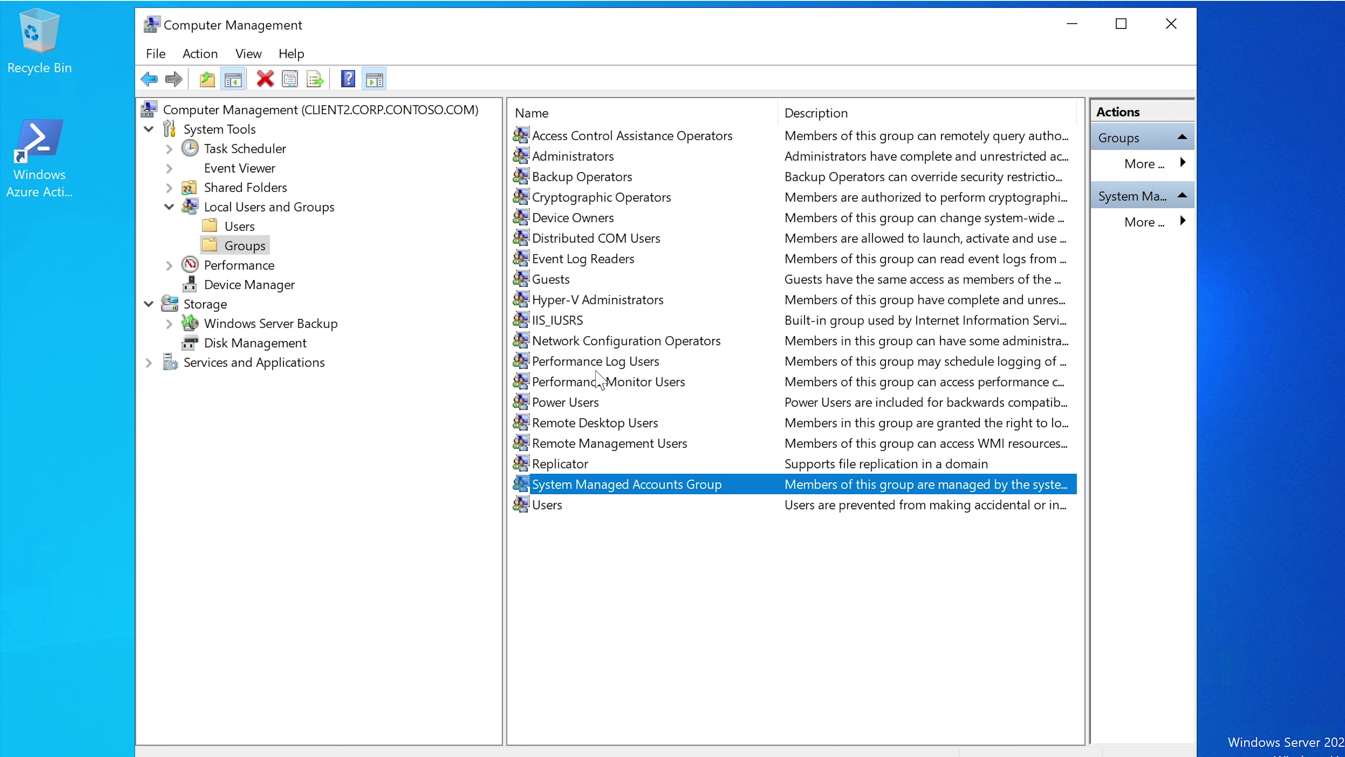
left_click(594, 422)
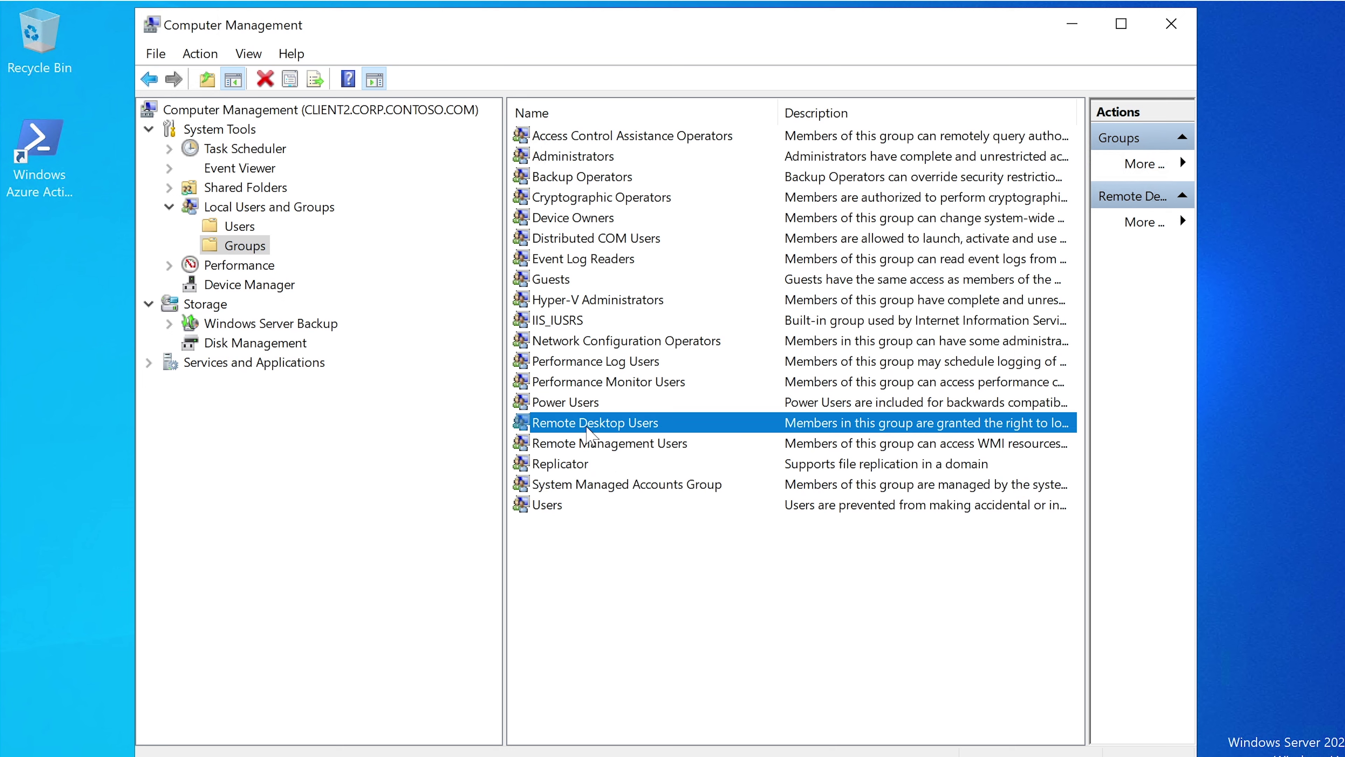
left_click(591, 444)
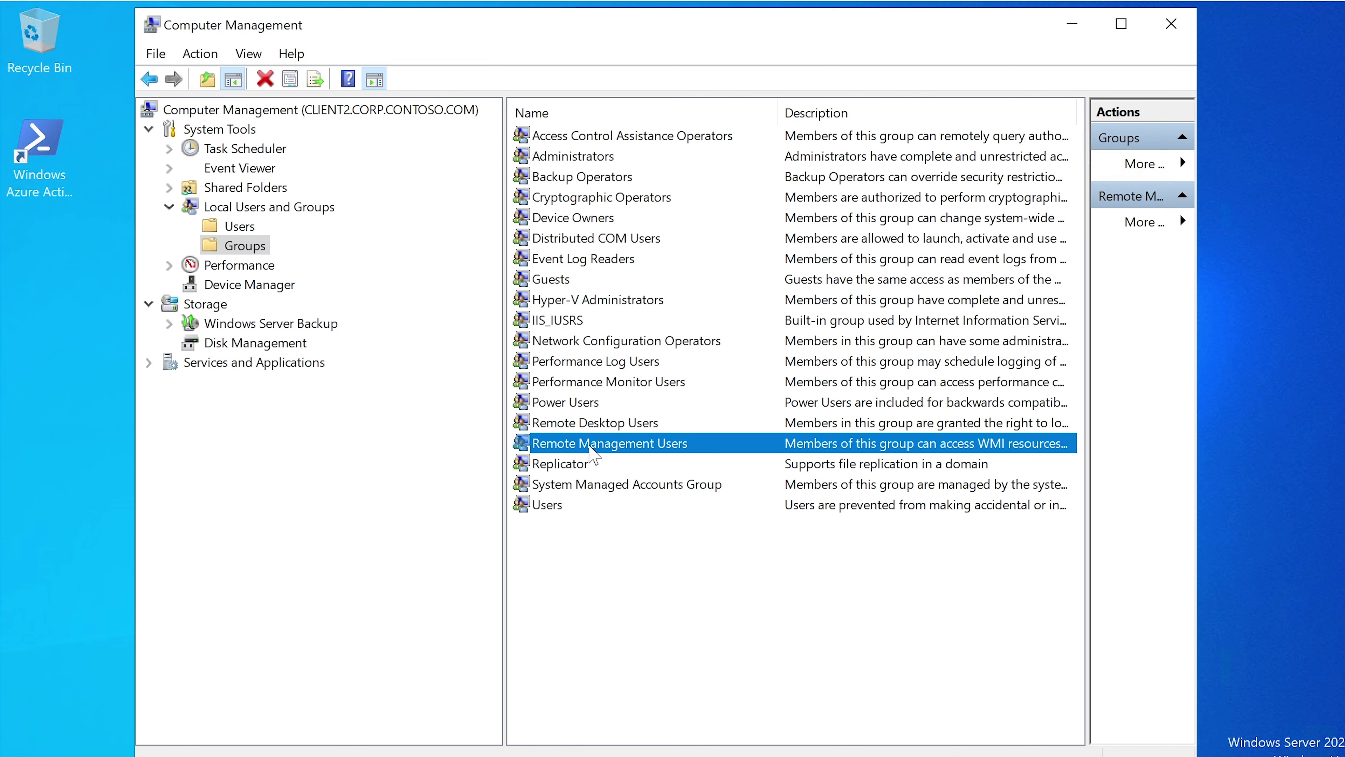
left_click(1168, 27)
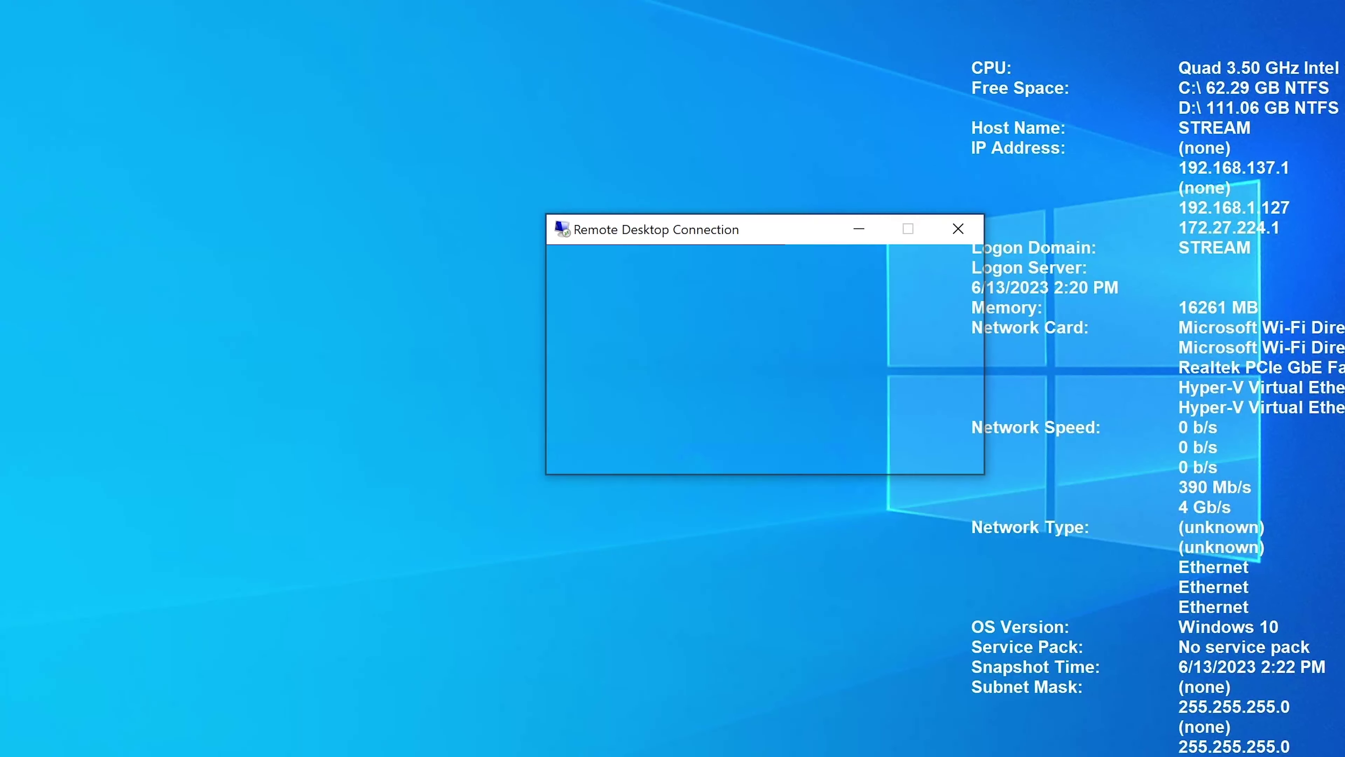
Start the Remote Desktop session to client2, check HYD-CLIENT1 in Hyper-V Manager, then minimize it.
left_click_drag(773, 233, 705, 214)
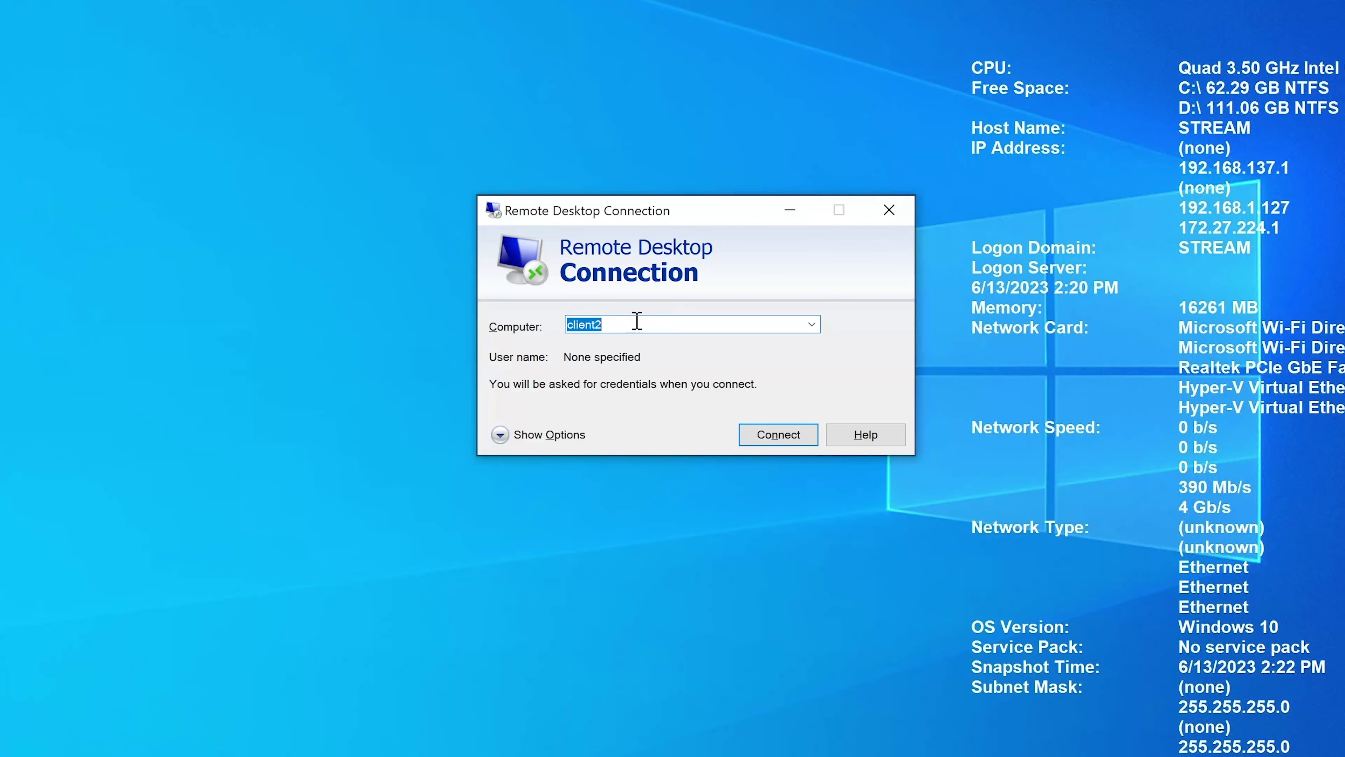
left_click(788, 443)
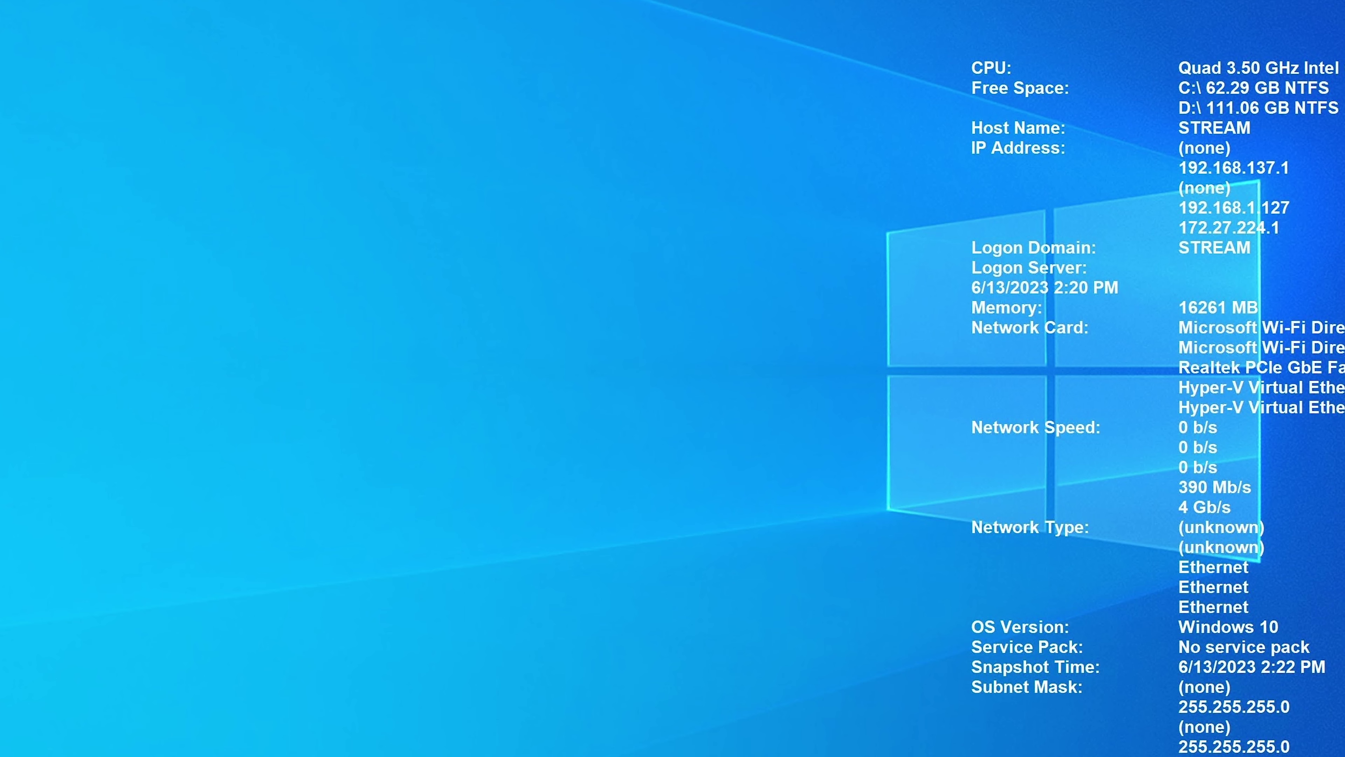
key("alt+Tab")
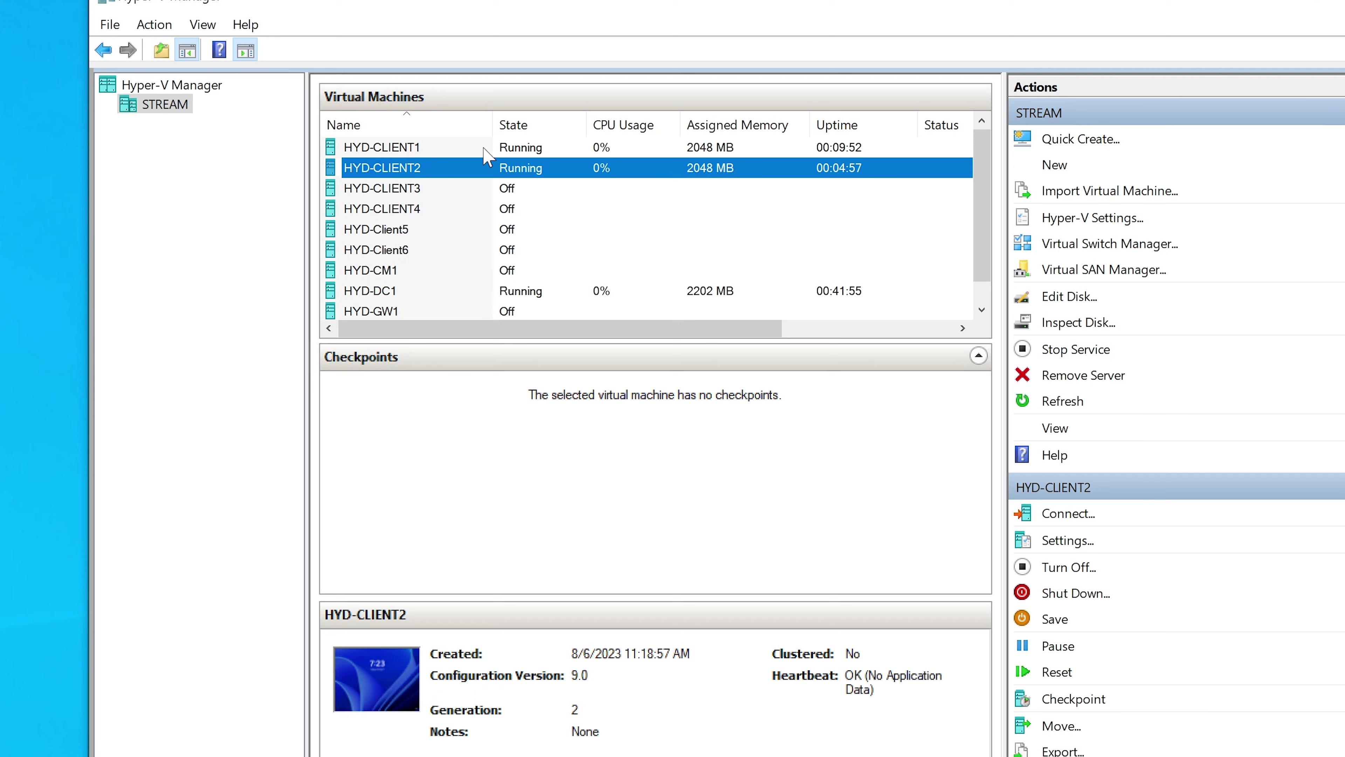
left_click(483, 147)
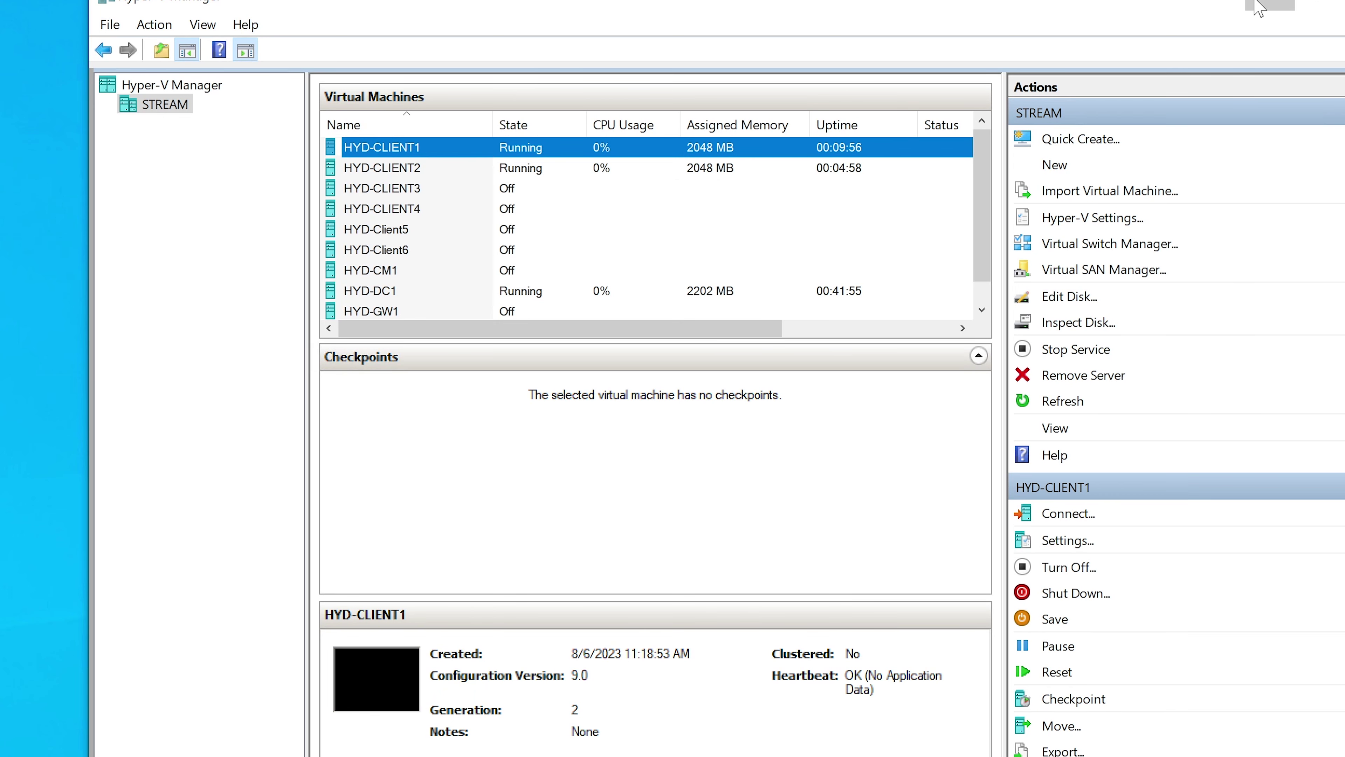
left_click(1235, 4)
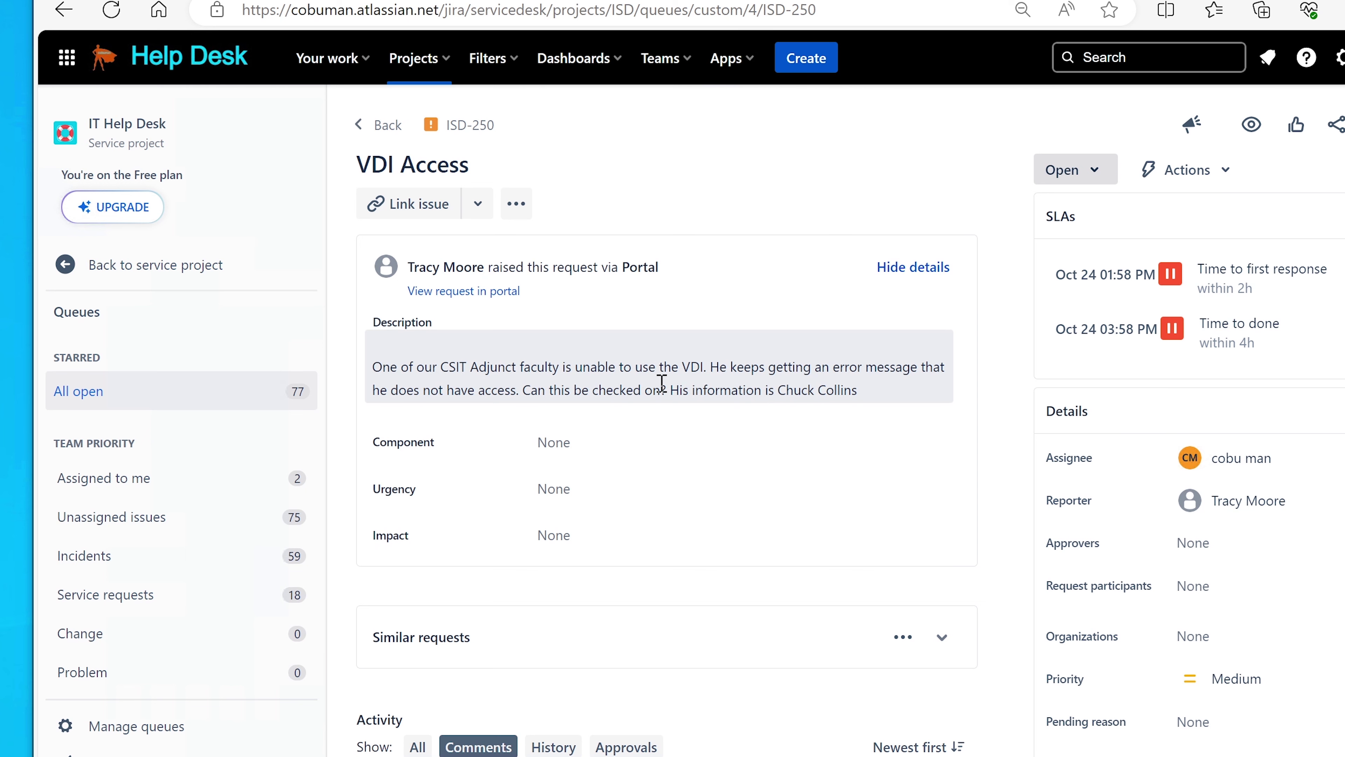
Copy the ISD-250 ticket's description text and switch to ChatGPT.
left_click_drag(669, 390, 372, 366)
right_click(413, 367)
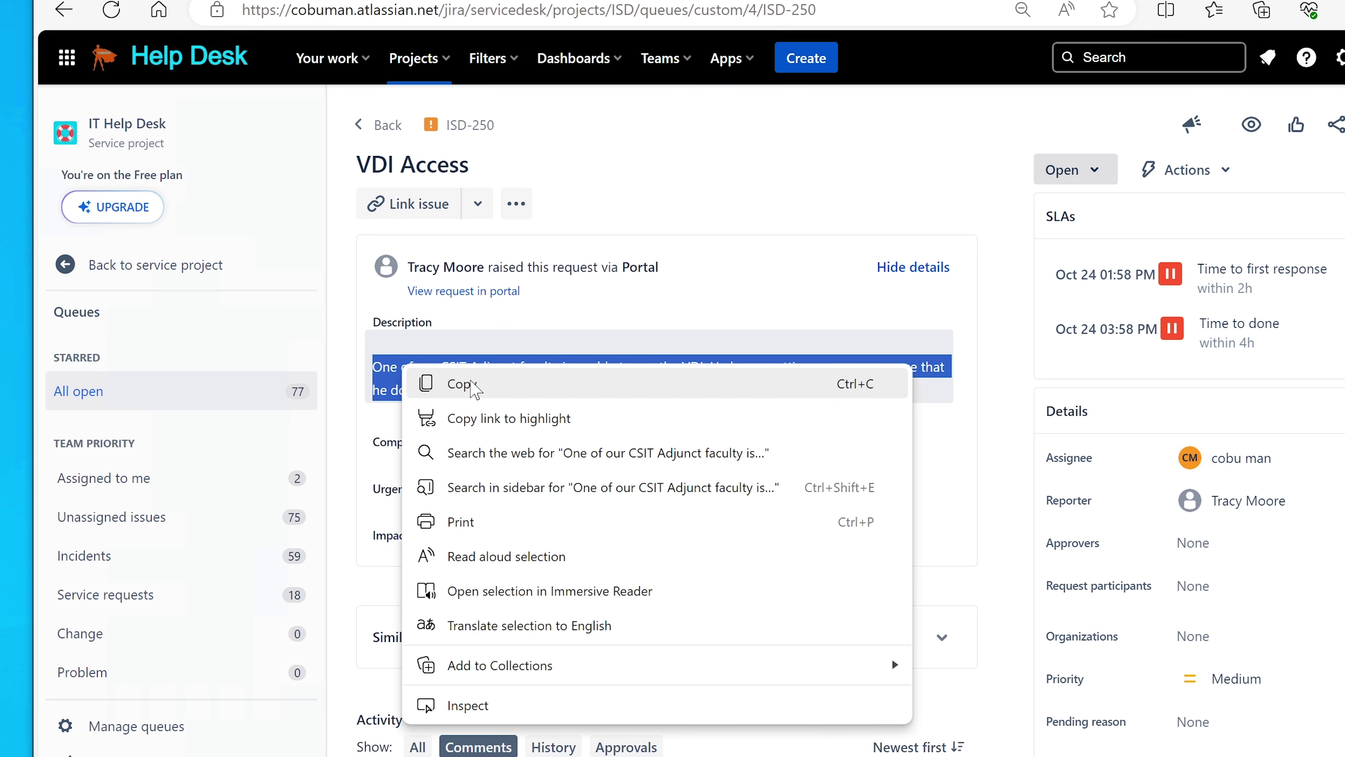
left_click(450, 382)
key("alt+Tab")
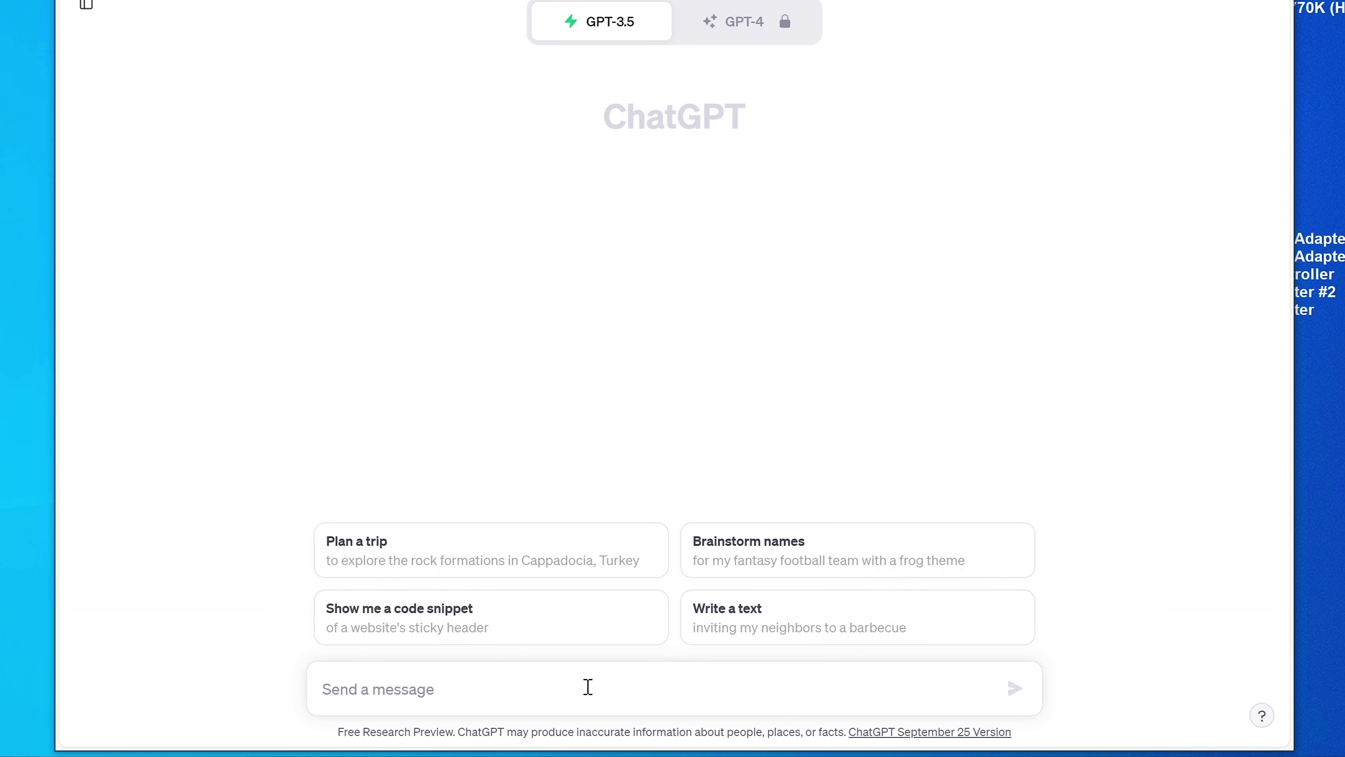
Send ChatGPT a prompt to act as tech support and give Help Desk troubleshooting steps per ticket.
type("Please take ")
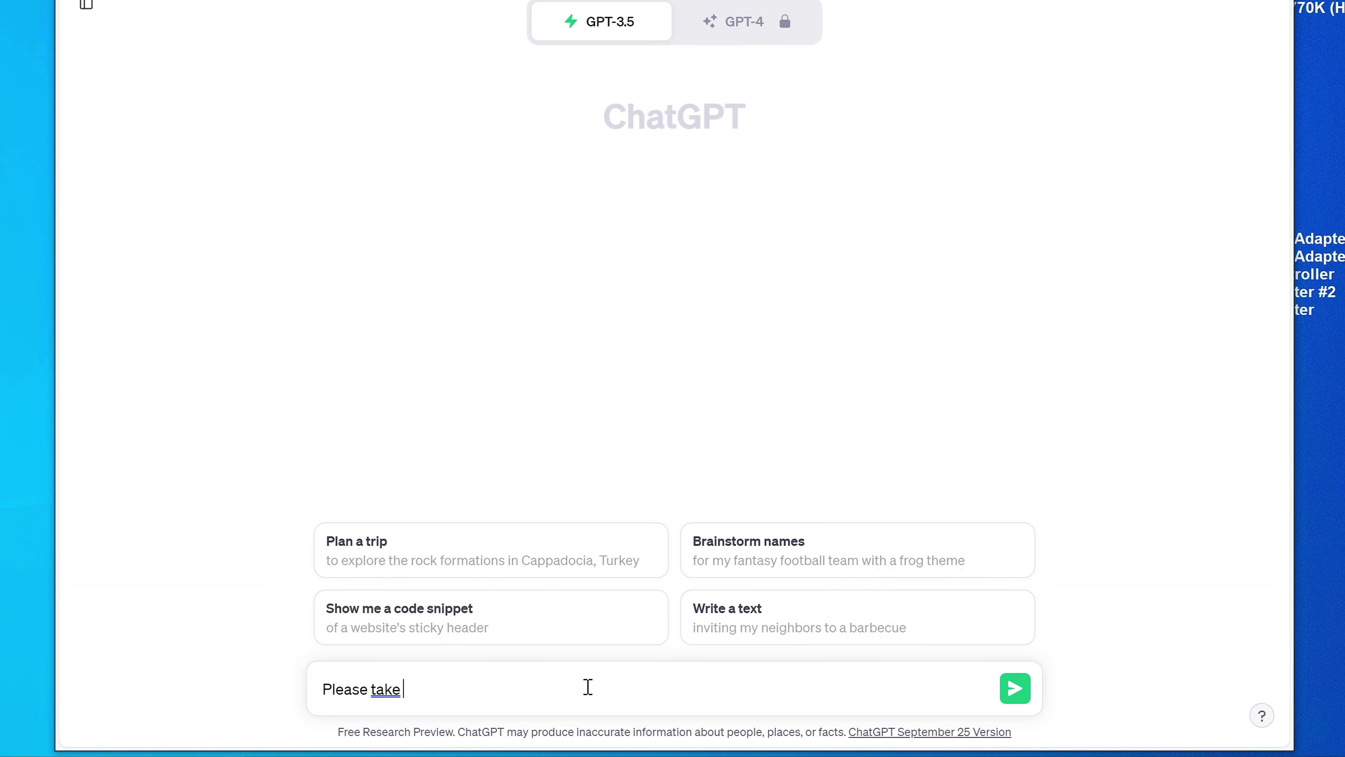
type("a roll of tech support")
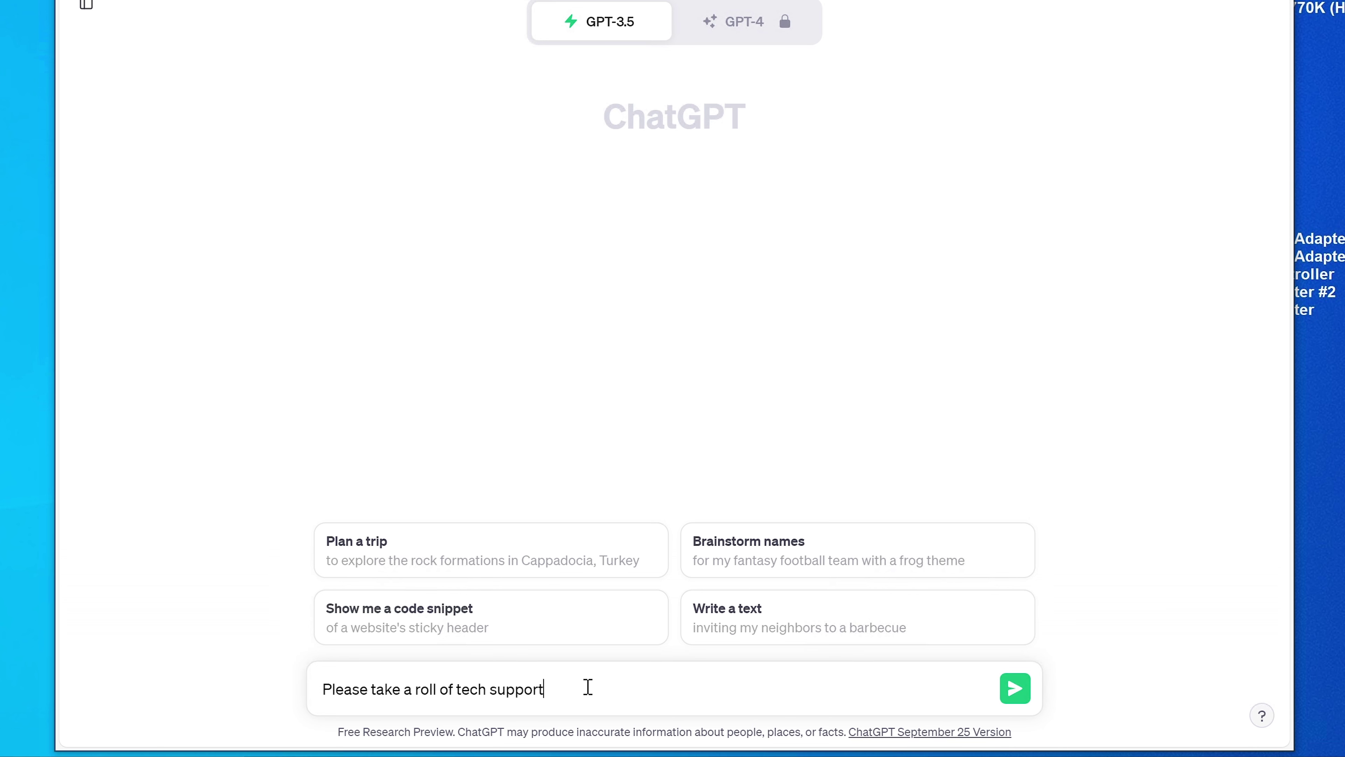
type(". Please provide Help Desk")
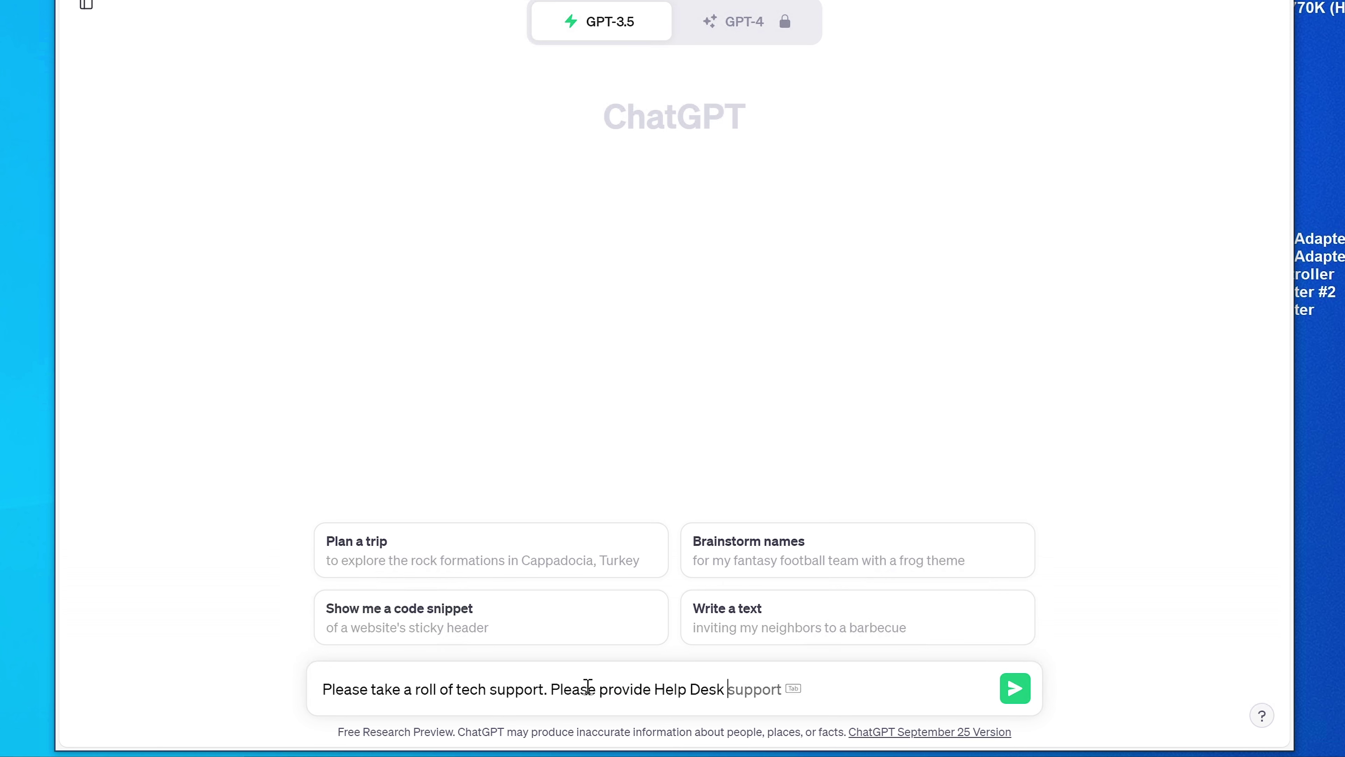
type(" tro")
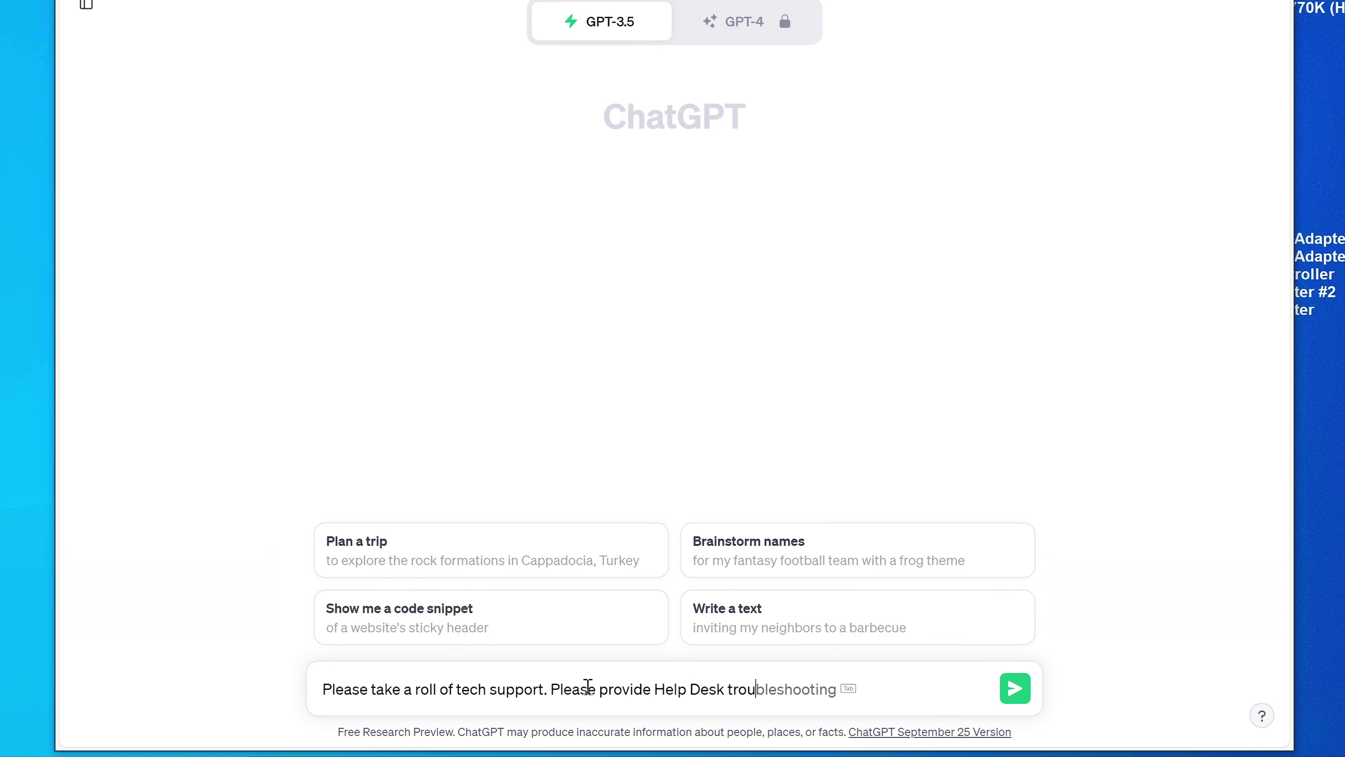
type("u")
key("Tab")
type("steps ")
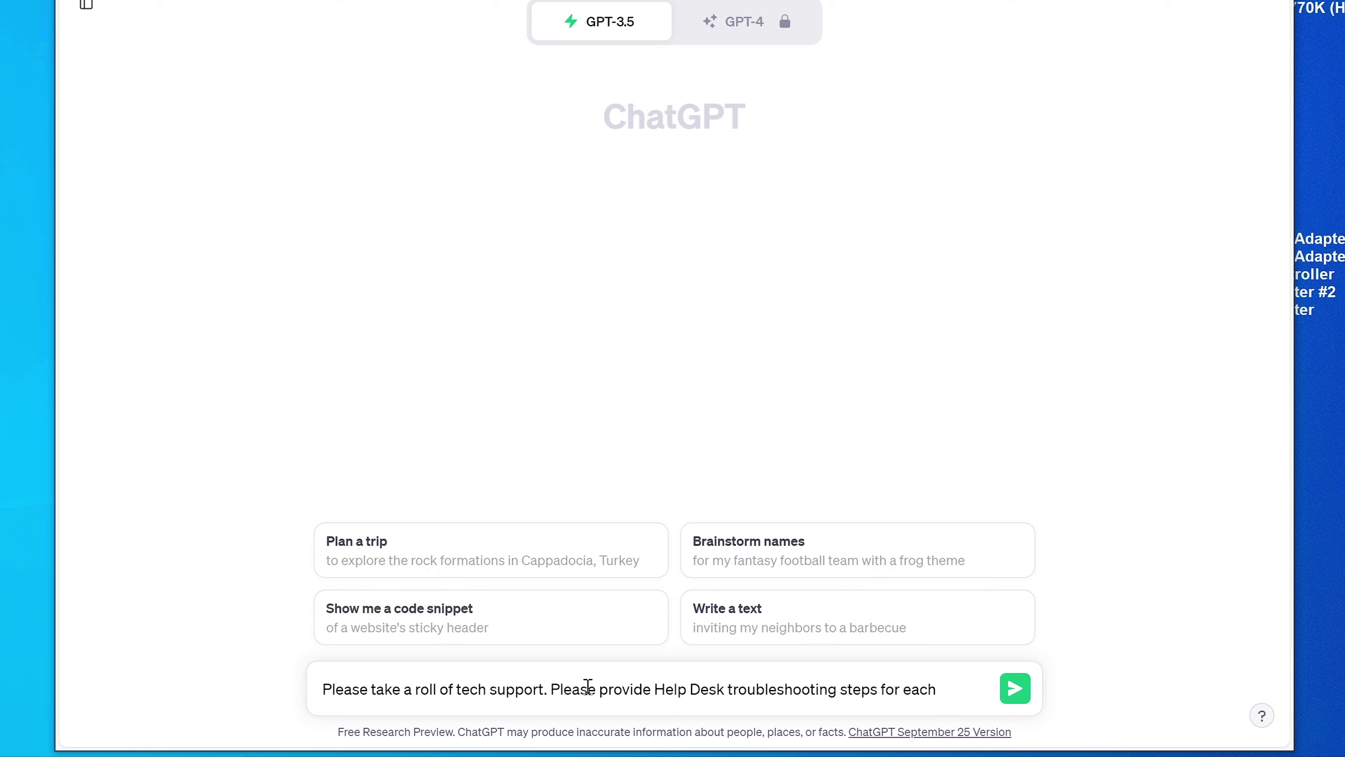
type("for each trouble ticket")
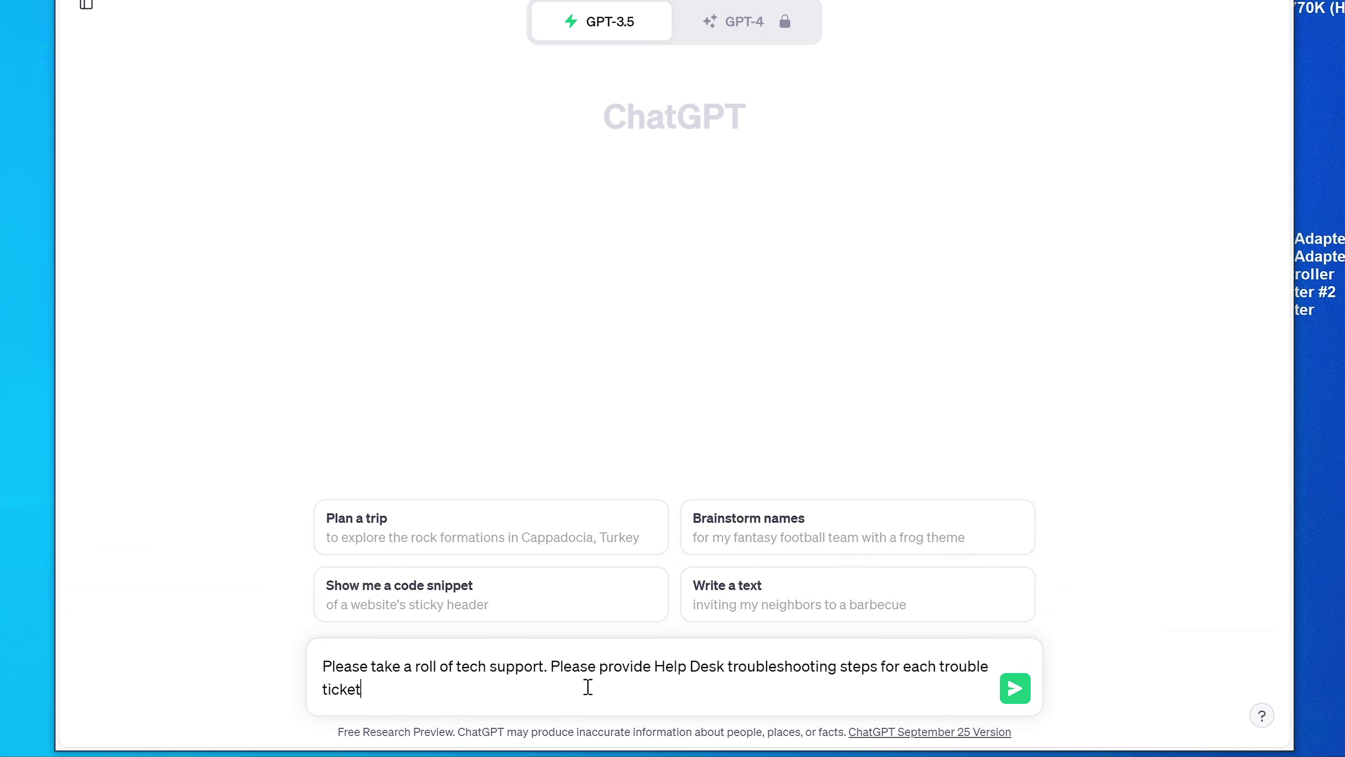
type(" presented.")
key("Return")
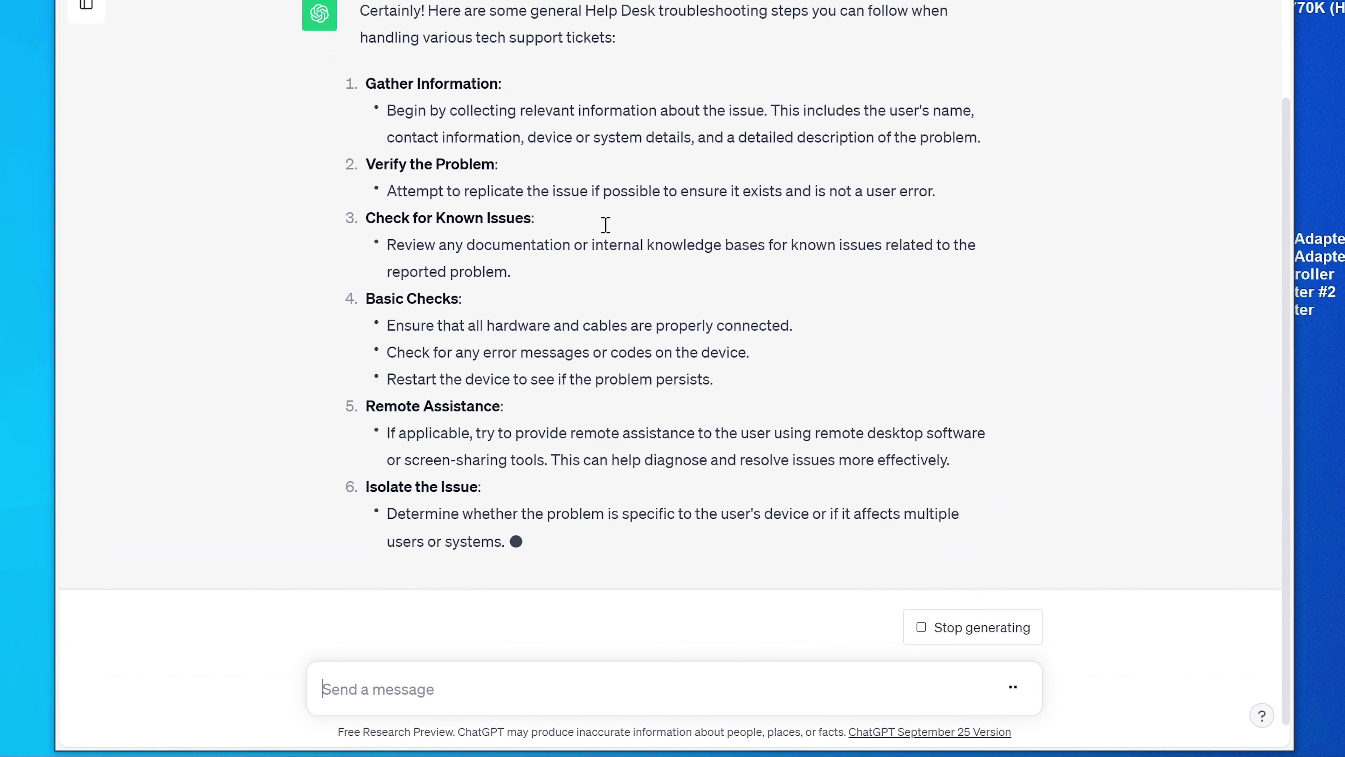
Stop the general reply and send the pasted VDI access ticket description.
scroll(572, 307, "down", 5)
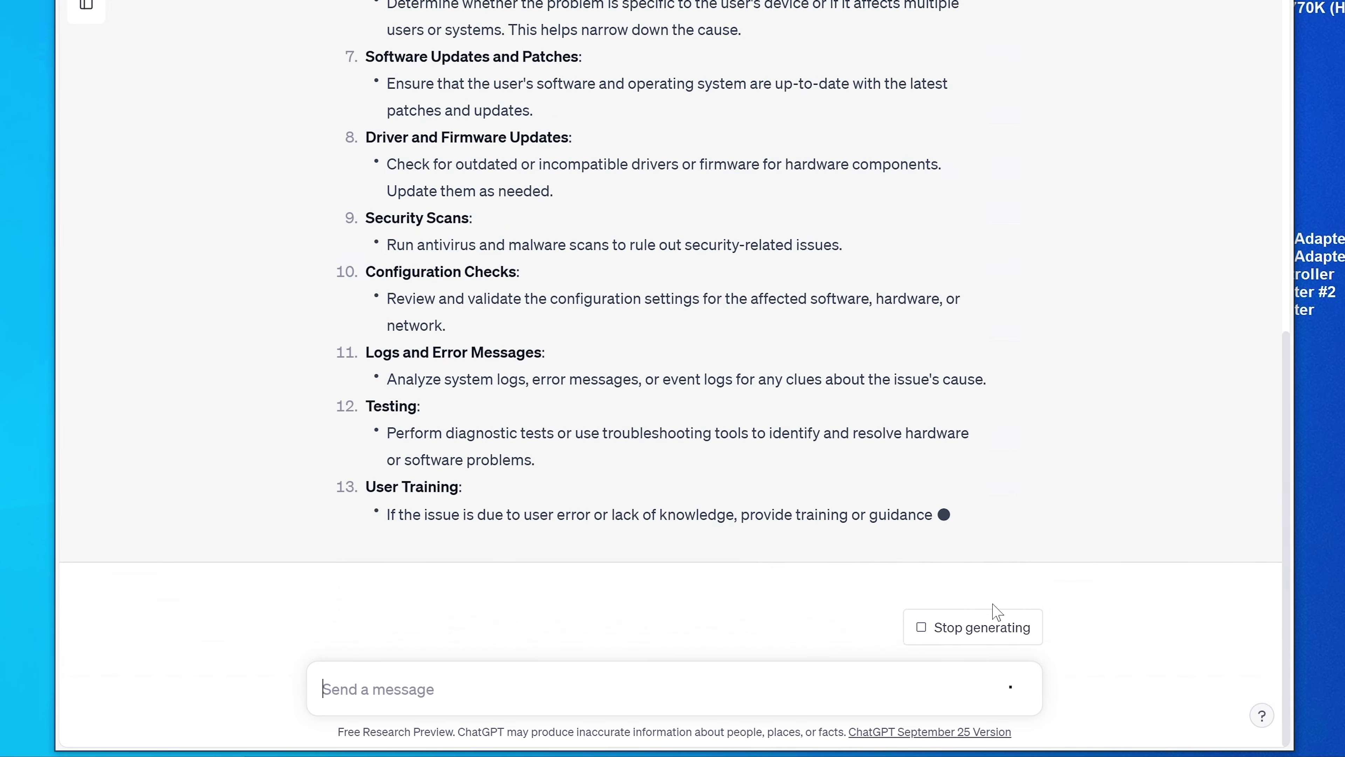
left_click(965, 628)
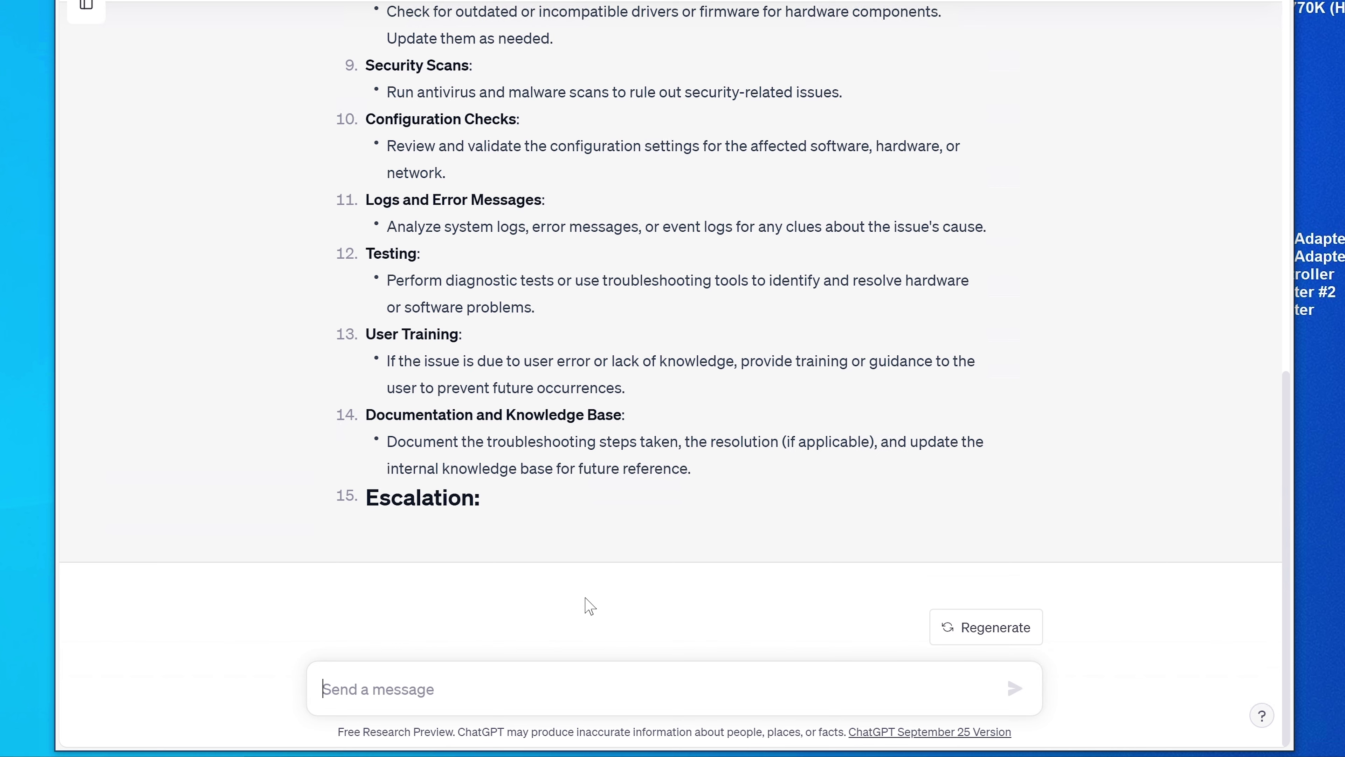
key("ctrl+v")
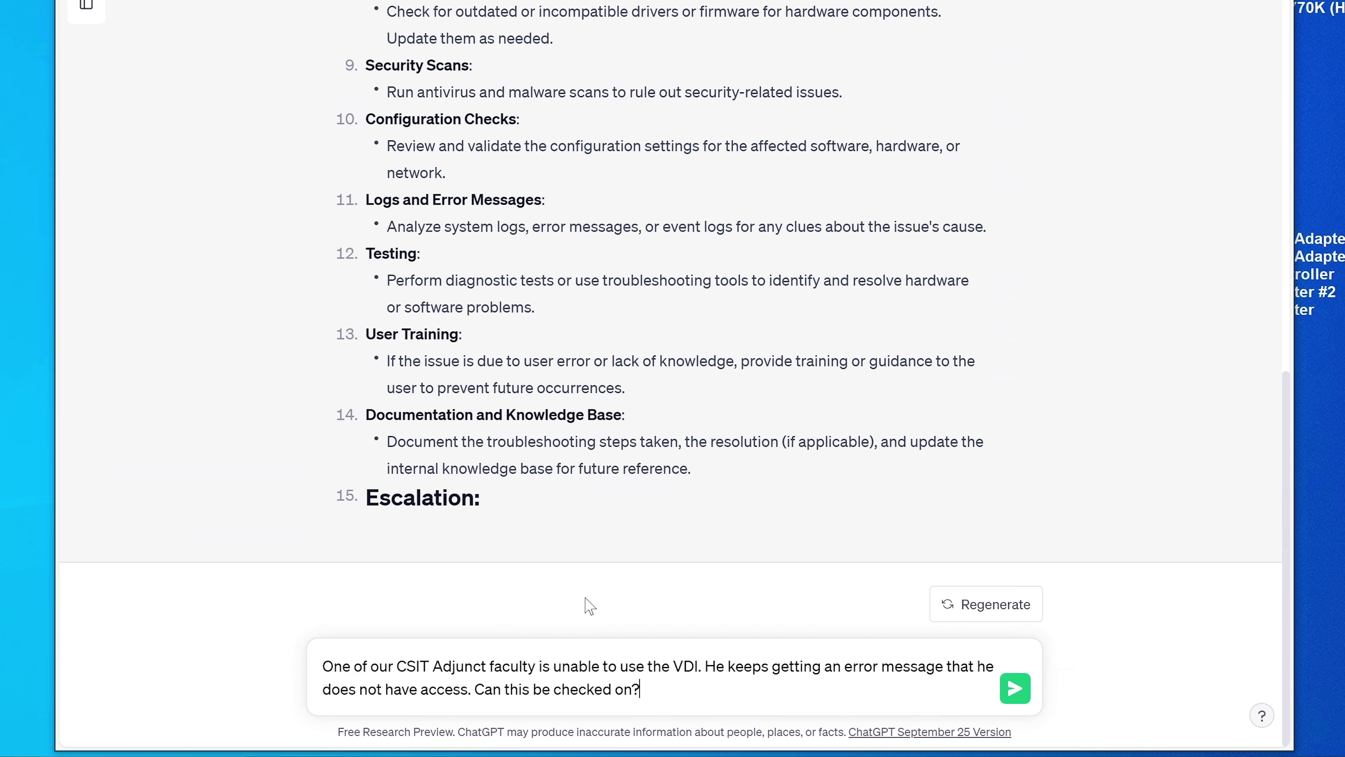
key("Return")
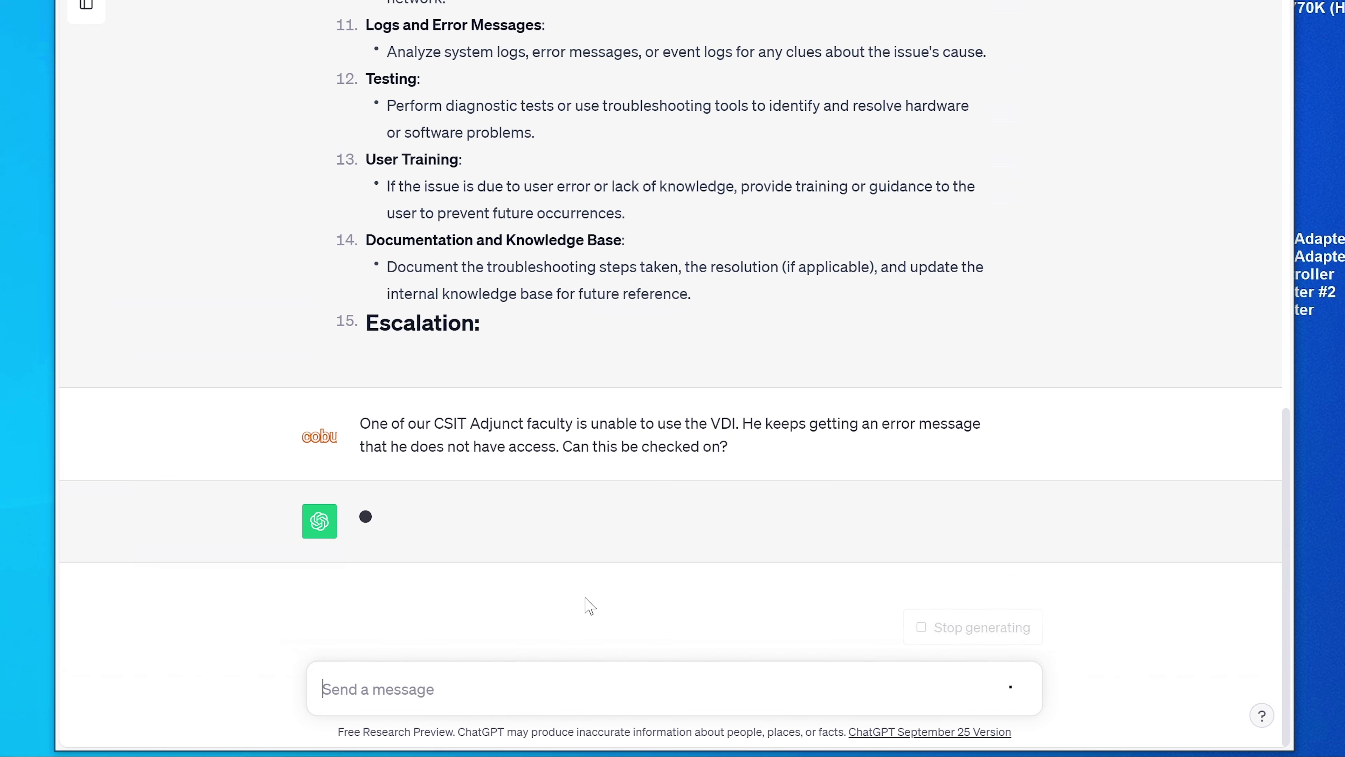
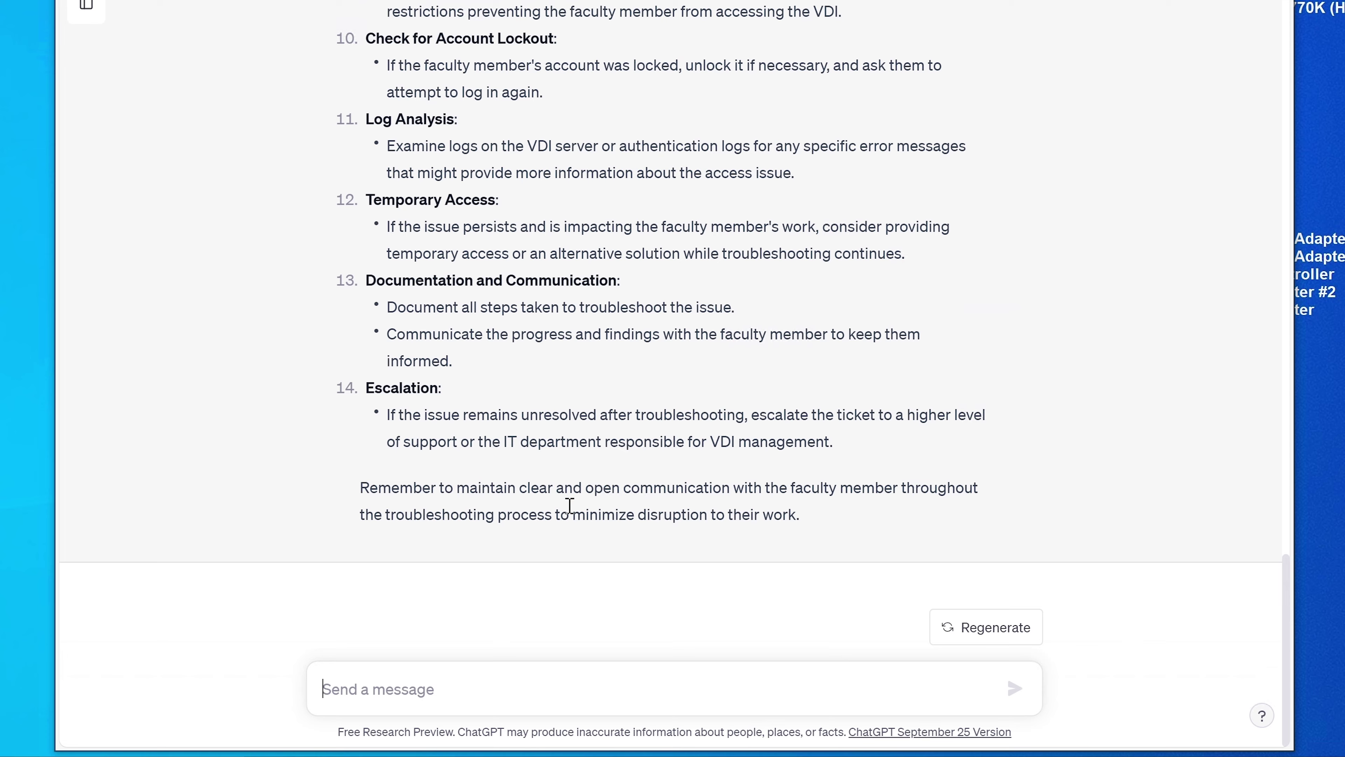
Read the Gather Information and Check User Permissions parts of ChatGPT's VDI troubleshooting answer.
scroll(572, 513, "up", 15)
scroll(572, 512, "up", 2)
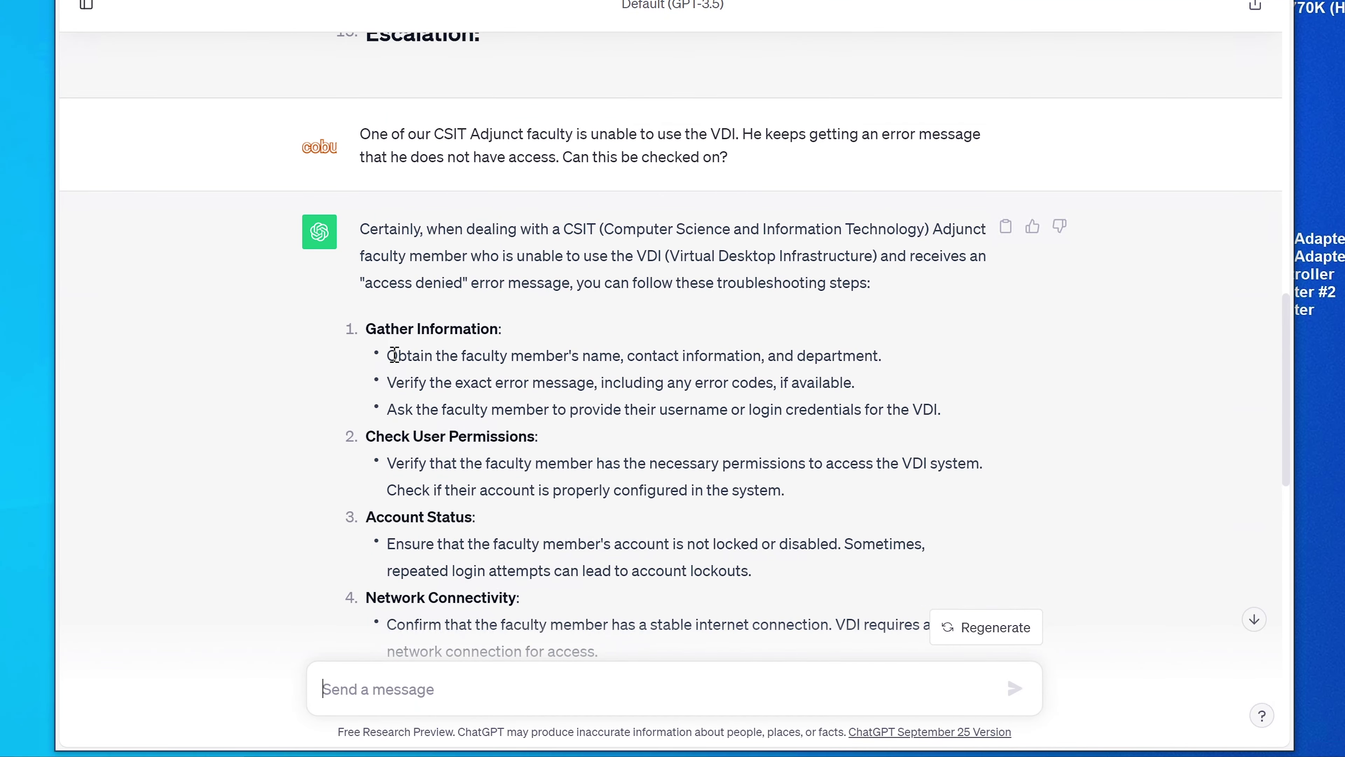
left_click_drag(397, 355, 726, 357)
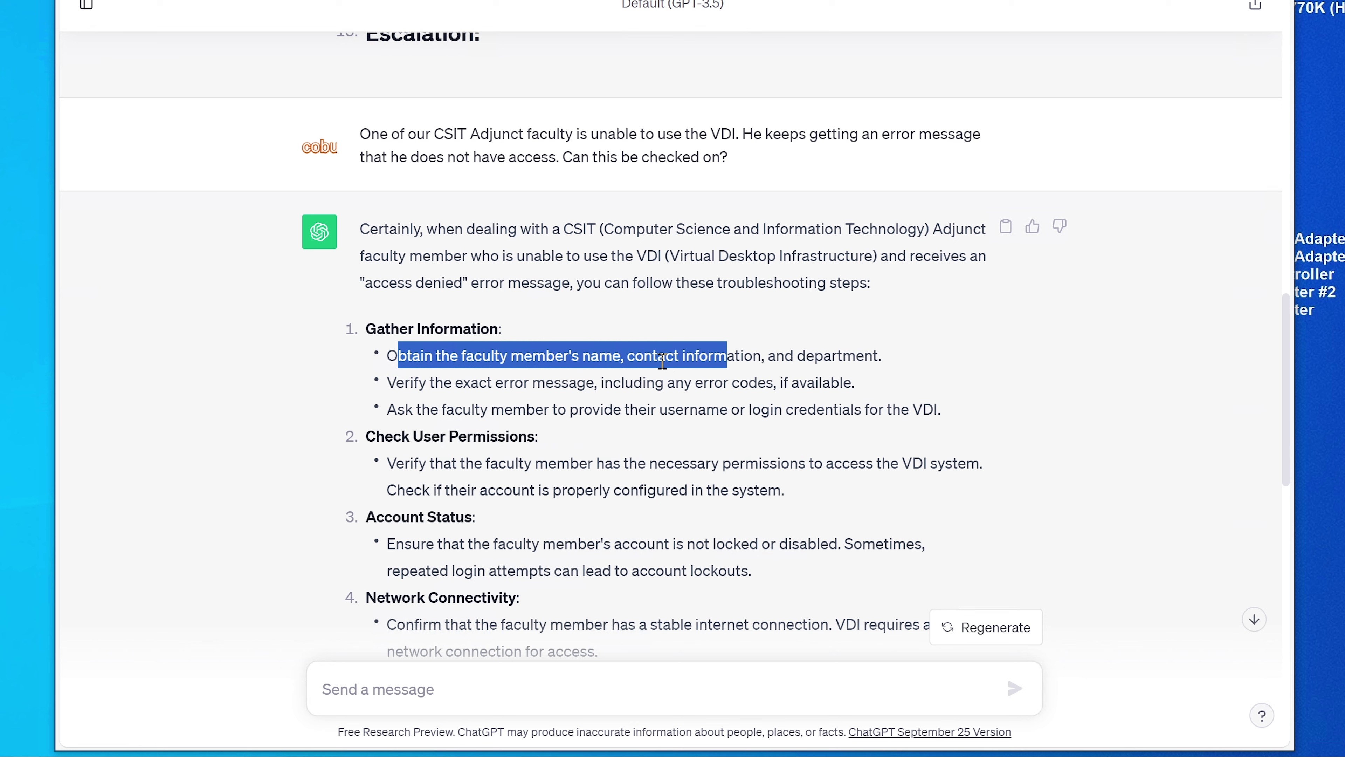
left_click(709, 359)
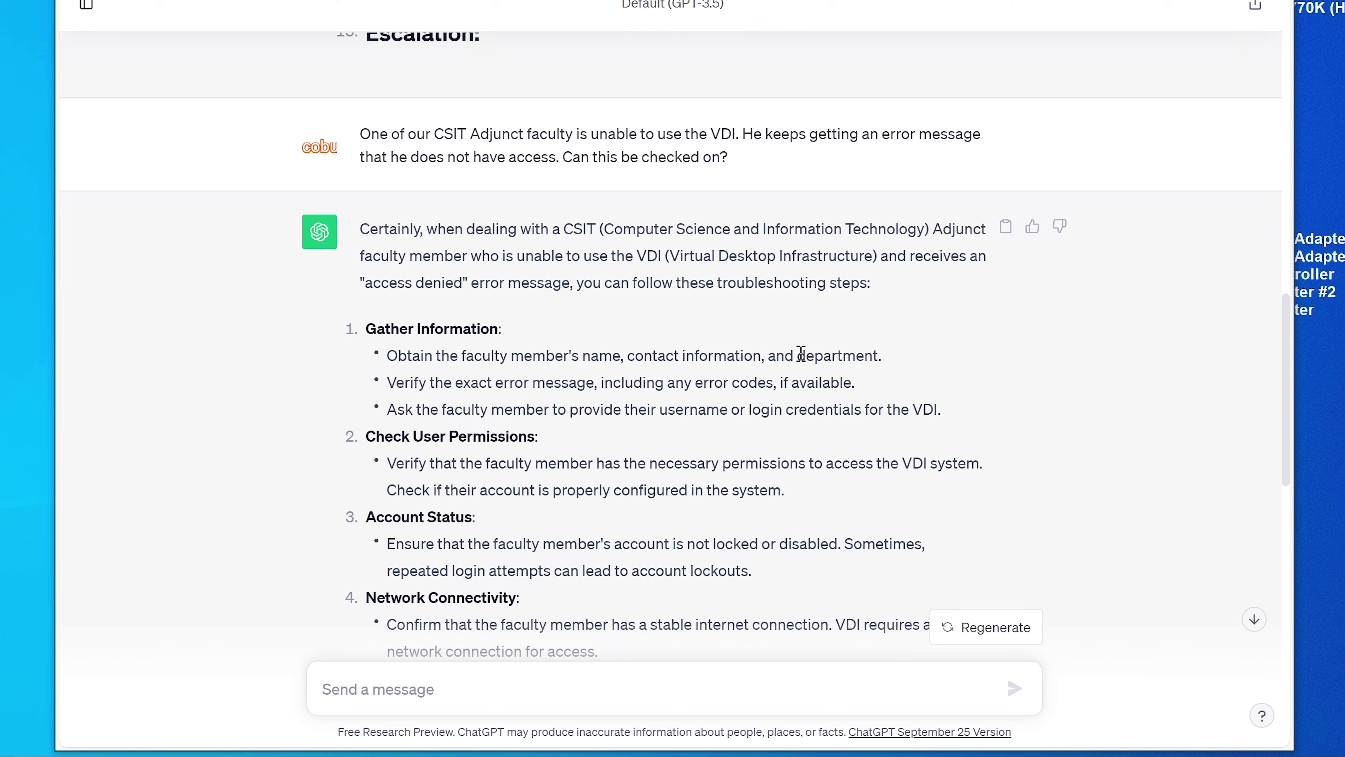
scroll(667, 387, "down", 2)
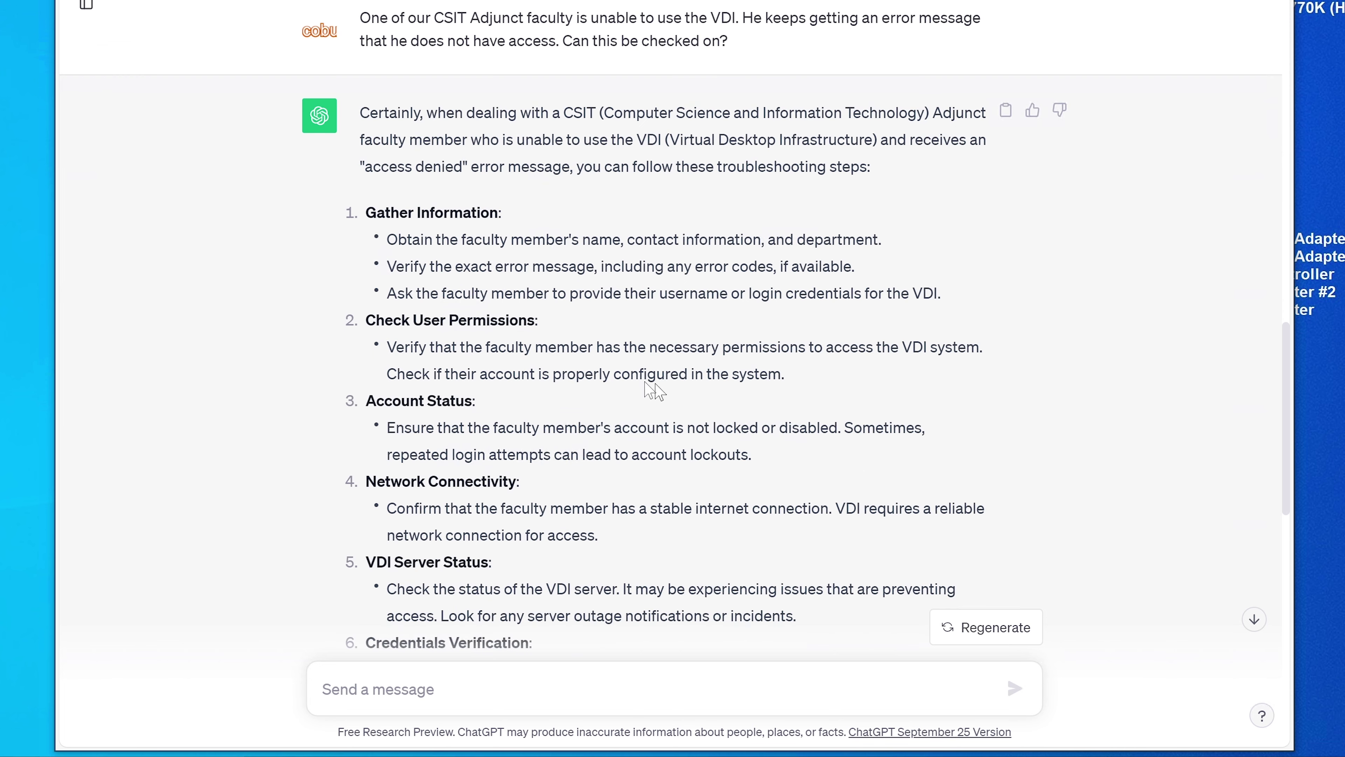
left_click_drag(371, 323, 562, 326)
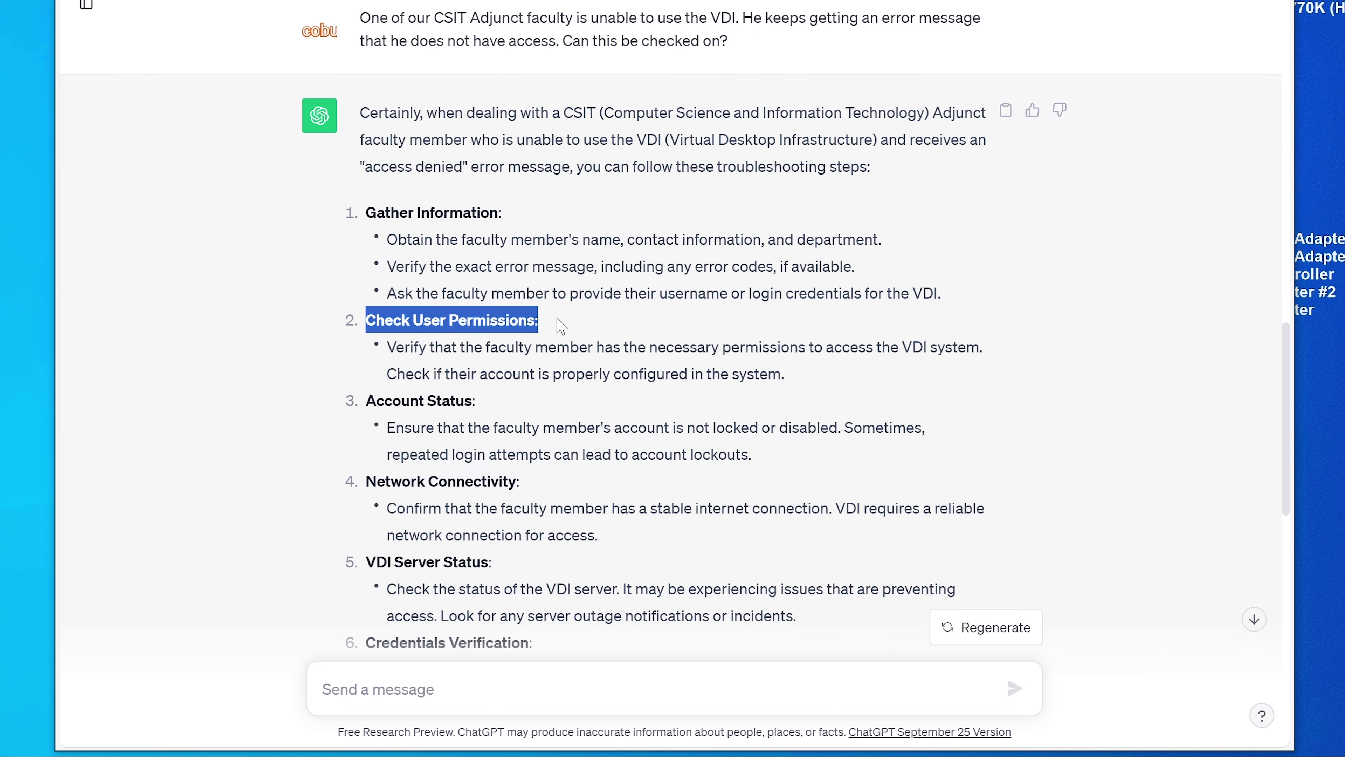
left_click(396, 344)
left_click_drag(392, 347, 803, 369)
left_click(803, 369)
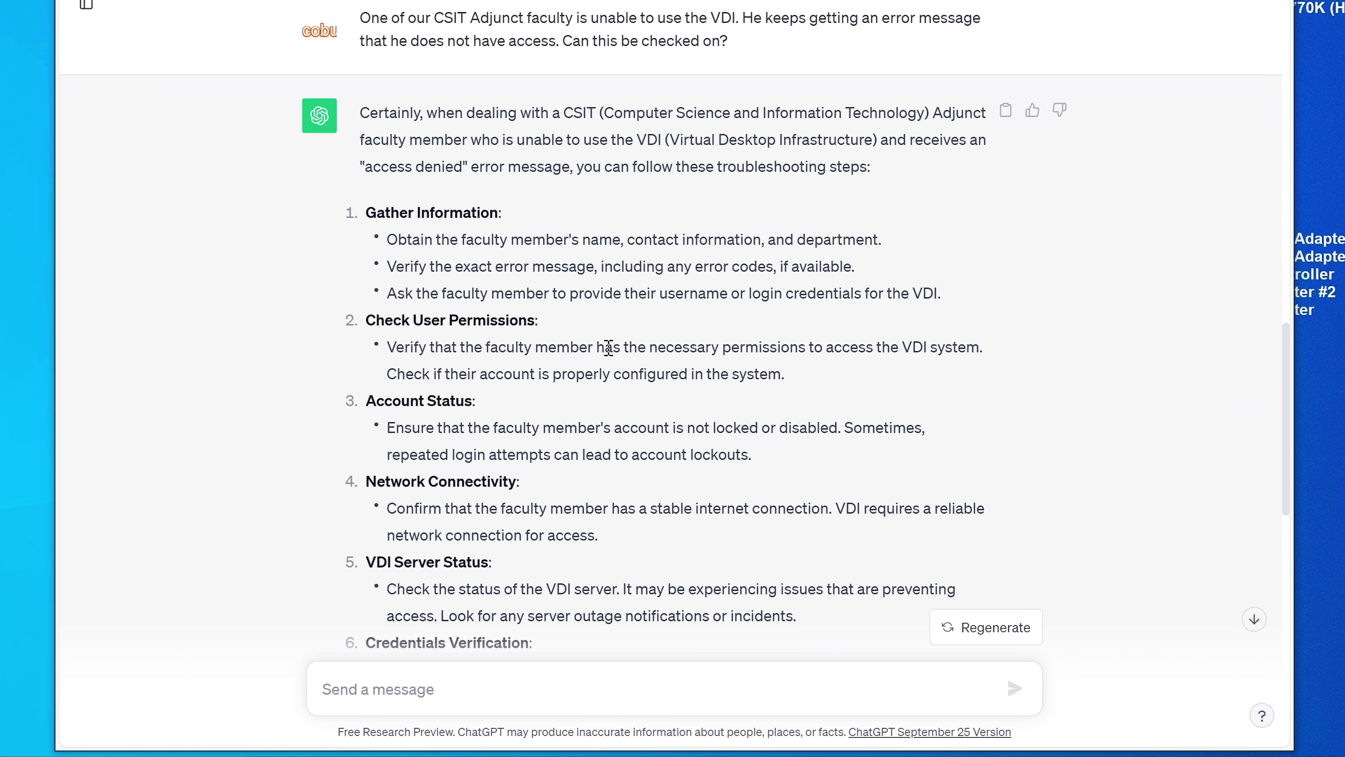
left_click_drag(390, 347, 796, 371)
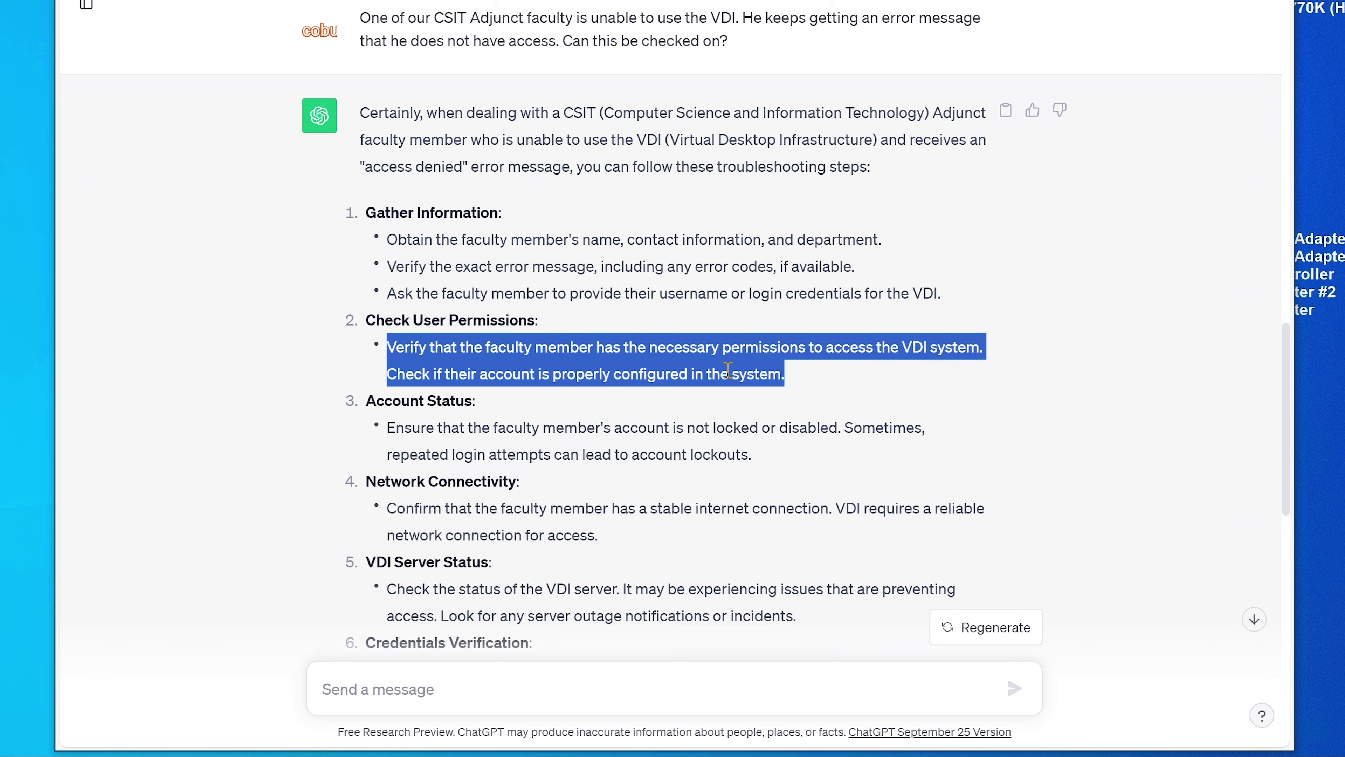
Review the quoted error message in the question and the Account Status bullet.
left_click_drag(743, 17, 573, 66)
left_click(503, 353)
scroll(503, 352, "down", 2)
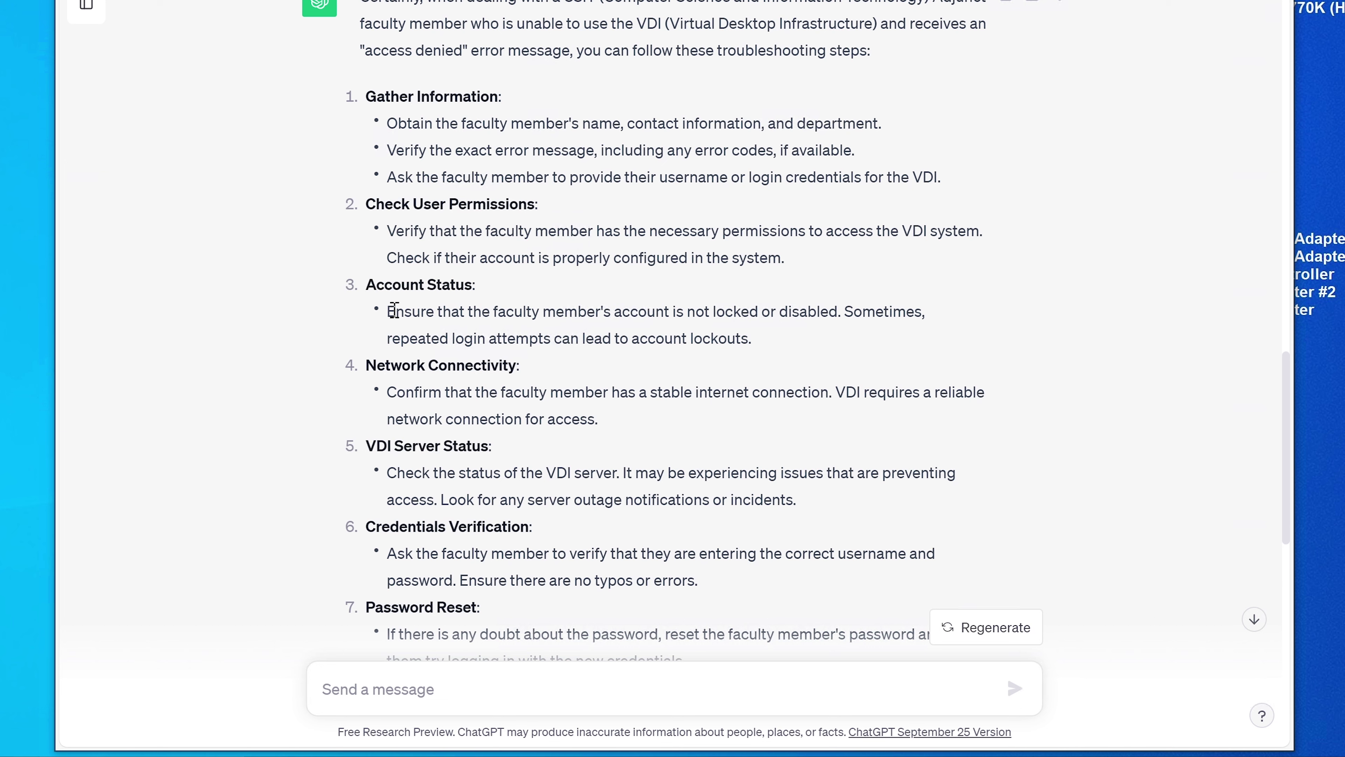
left_click_drag(389, 312, 768, 333)
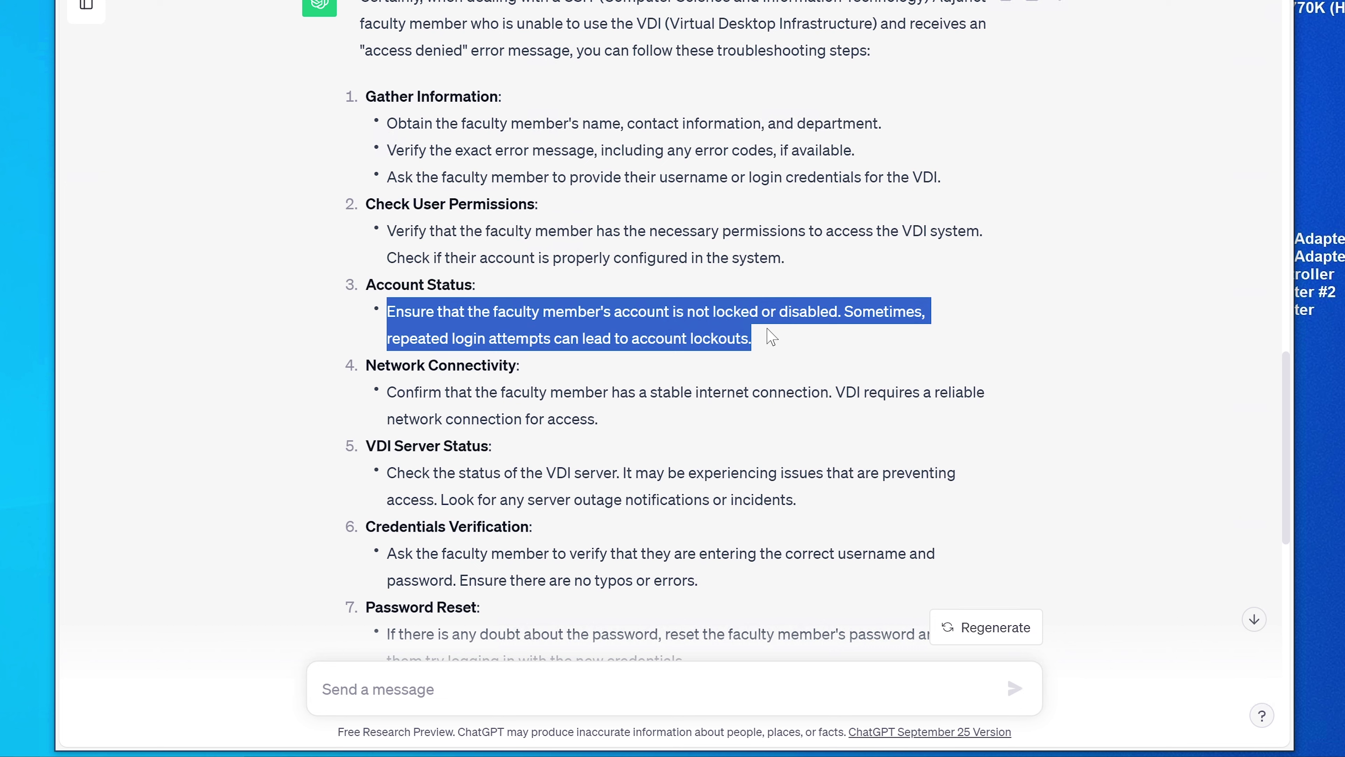
left_click(573, 335)
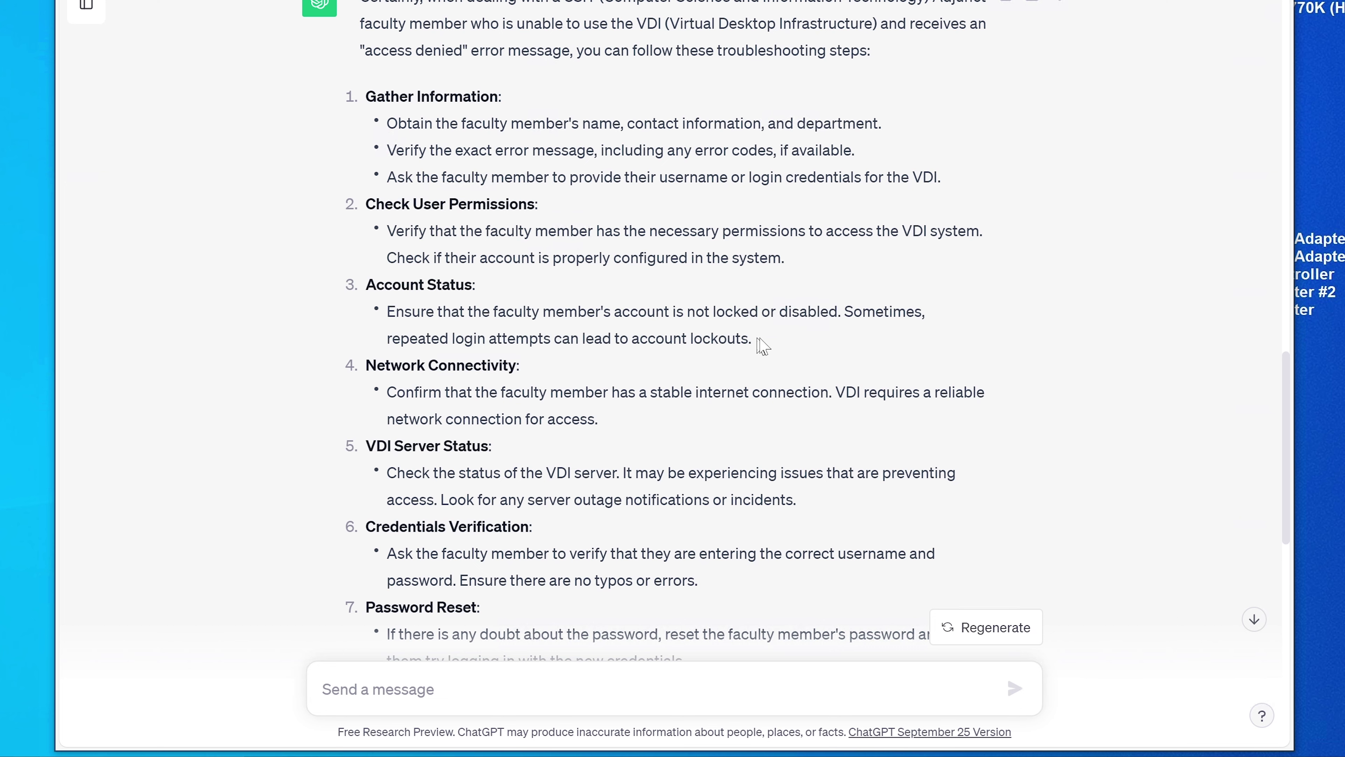
left_click_drag(763, 344, 387, 313)
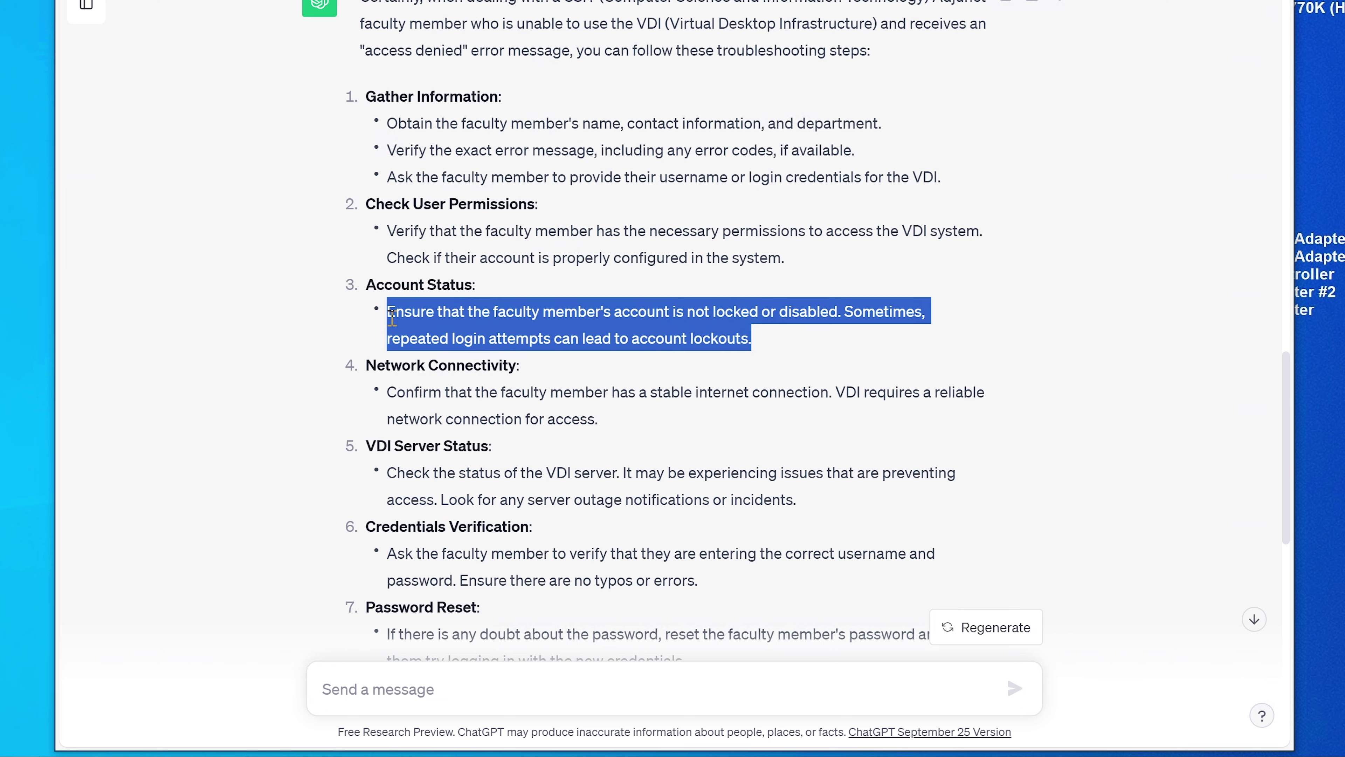
scroll(562, 338, "up", 2)
scroll(563, 338, "up", 4)
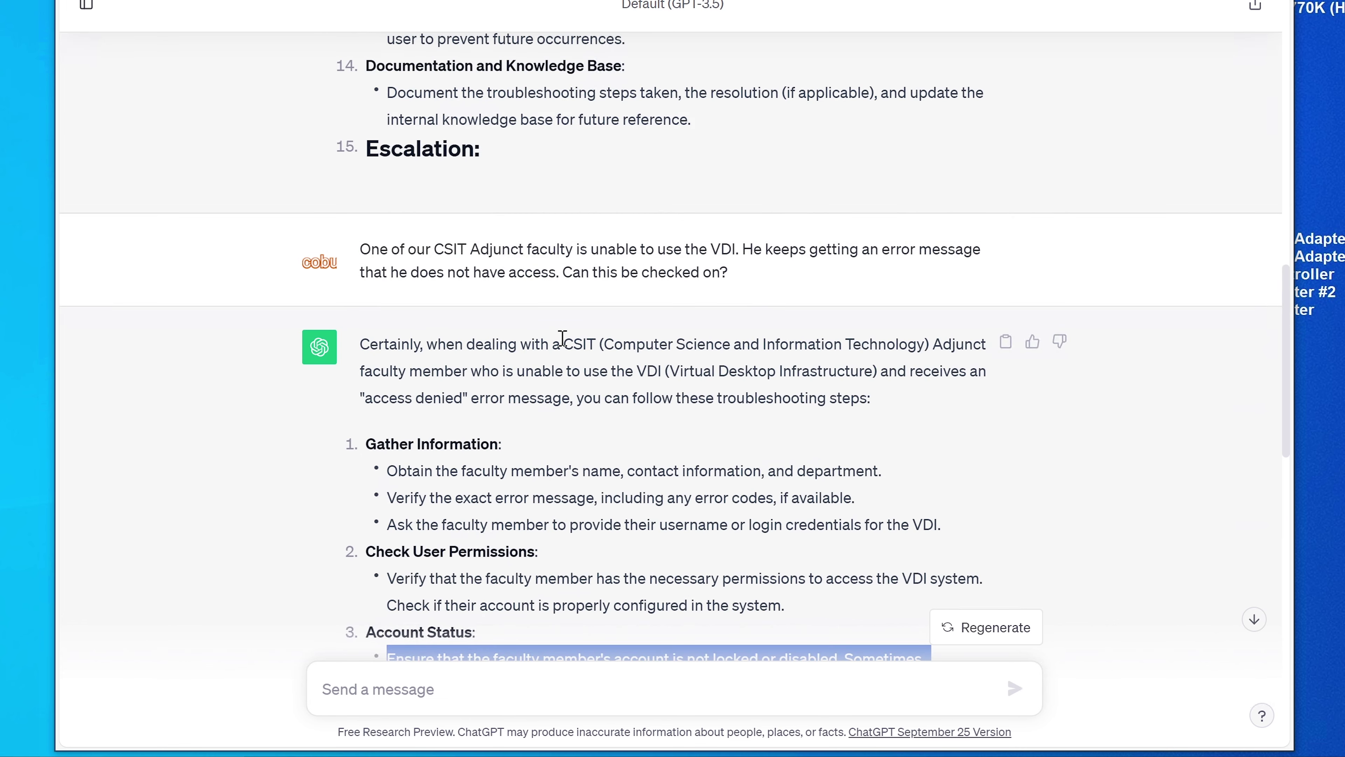
scroll(711, 319, "down", 6)
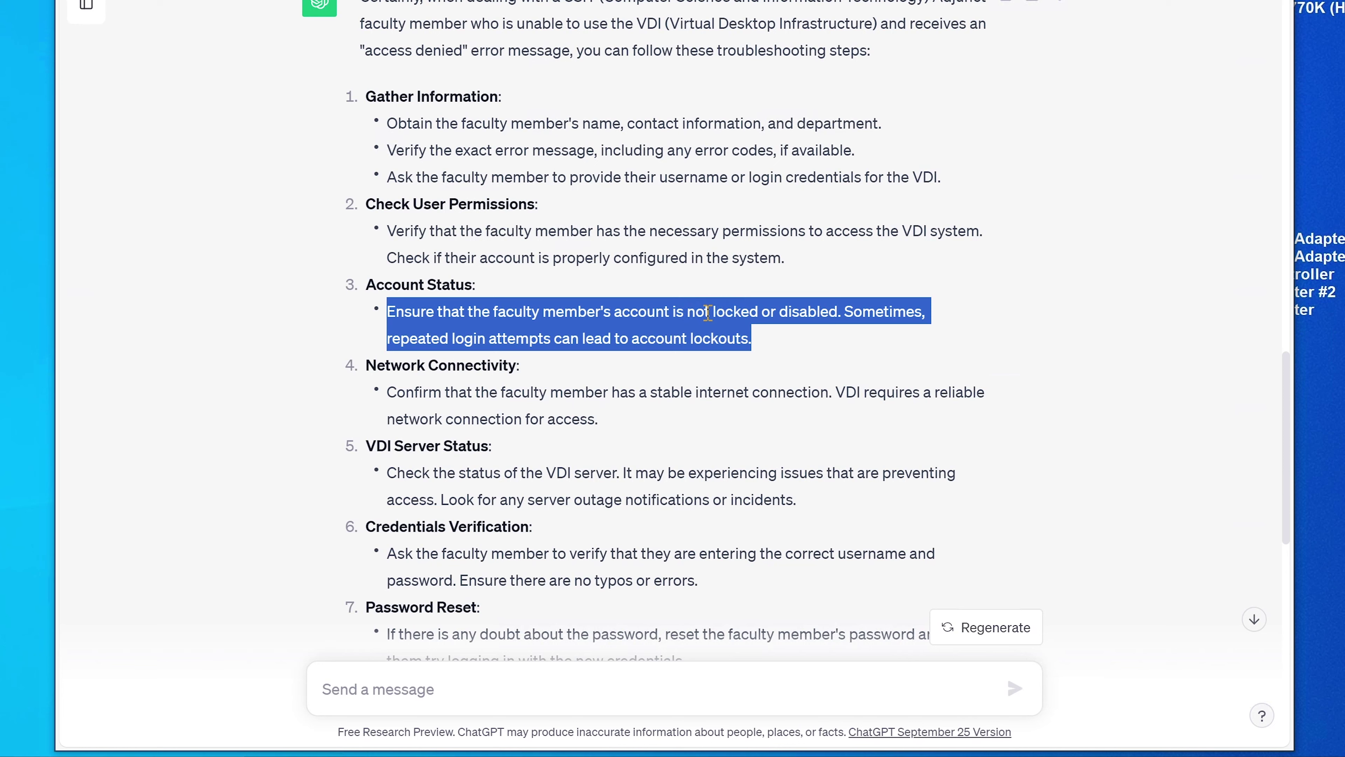
left_click(707, 312)
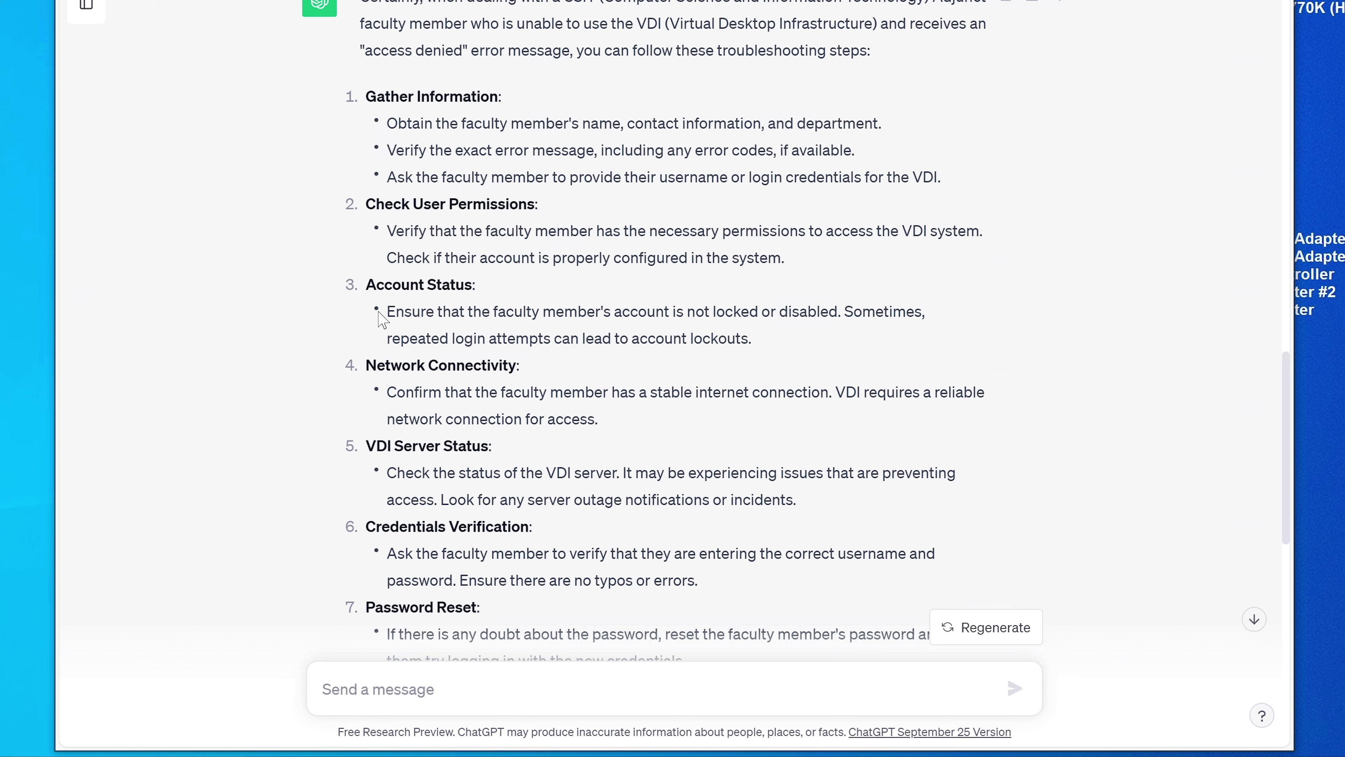
Go over the Network Connectivity, VDI Server Status, Credentials Verification and Group Memberships steps.
scroll(456, 305, "down", 2)
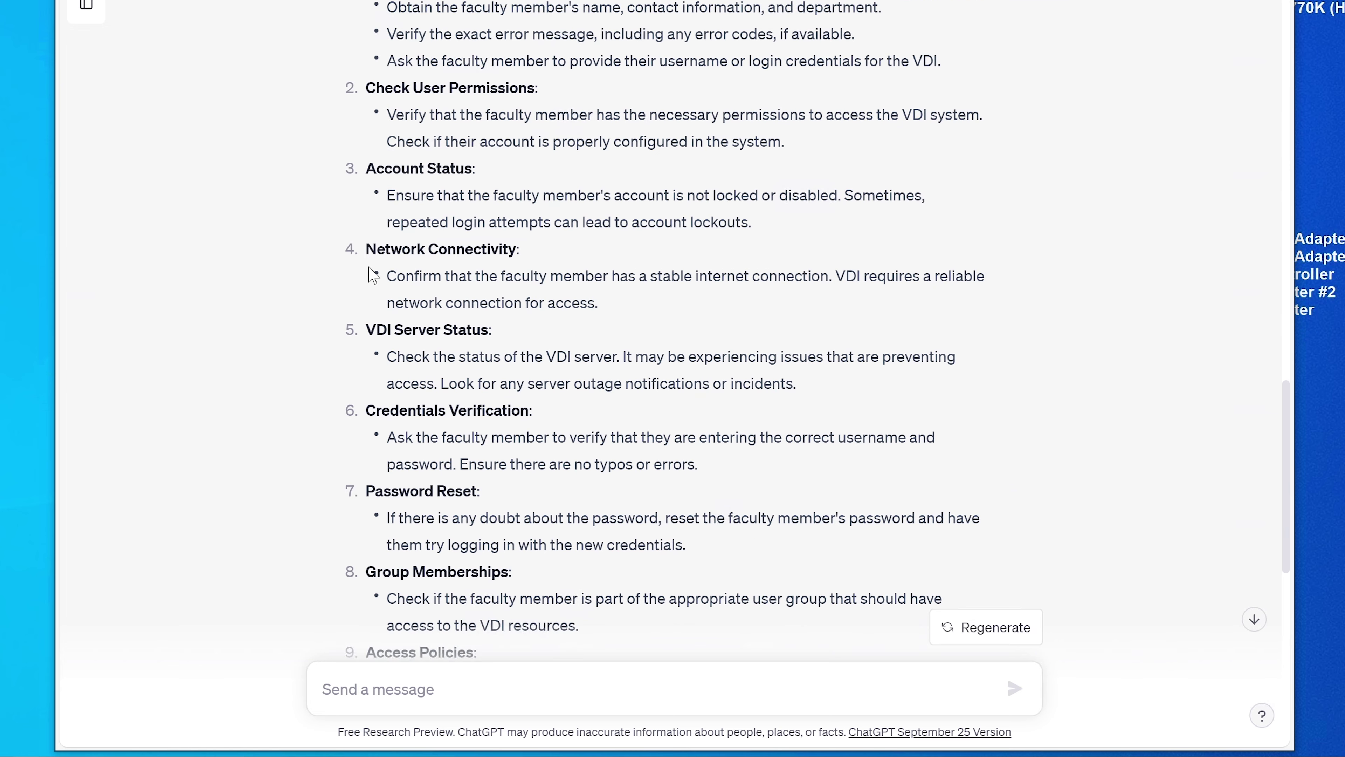
left_click_drag(388, 276, 790, 305)
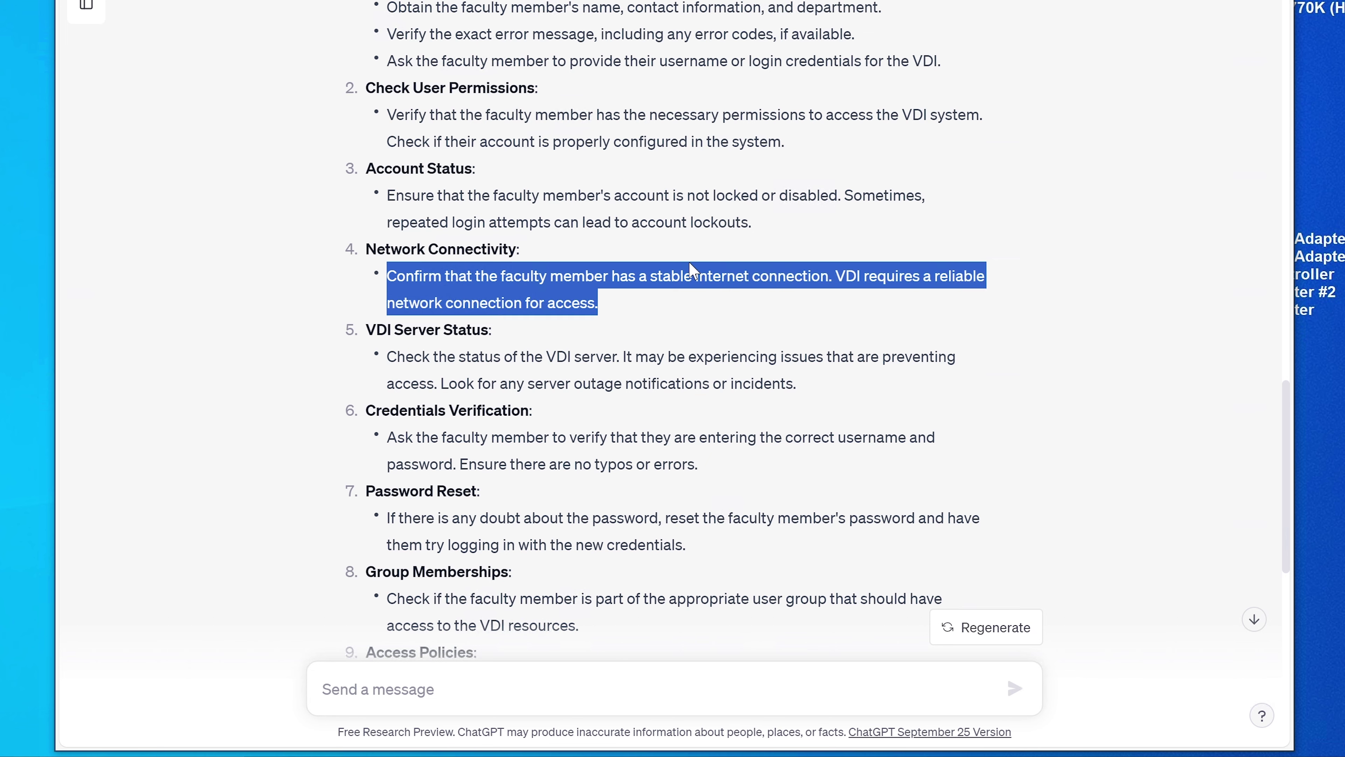
left_click(680, 274)
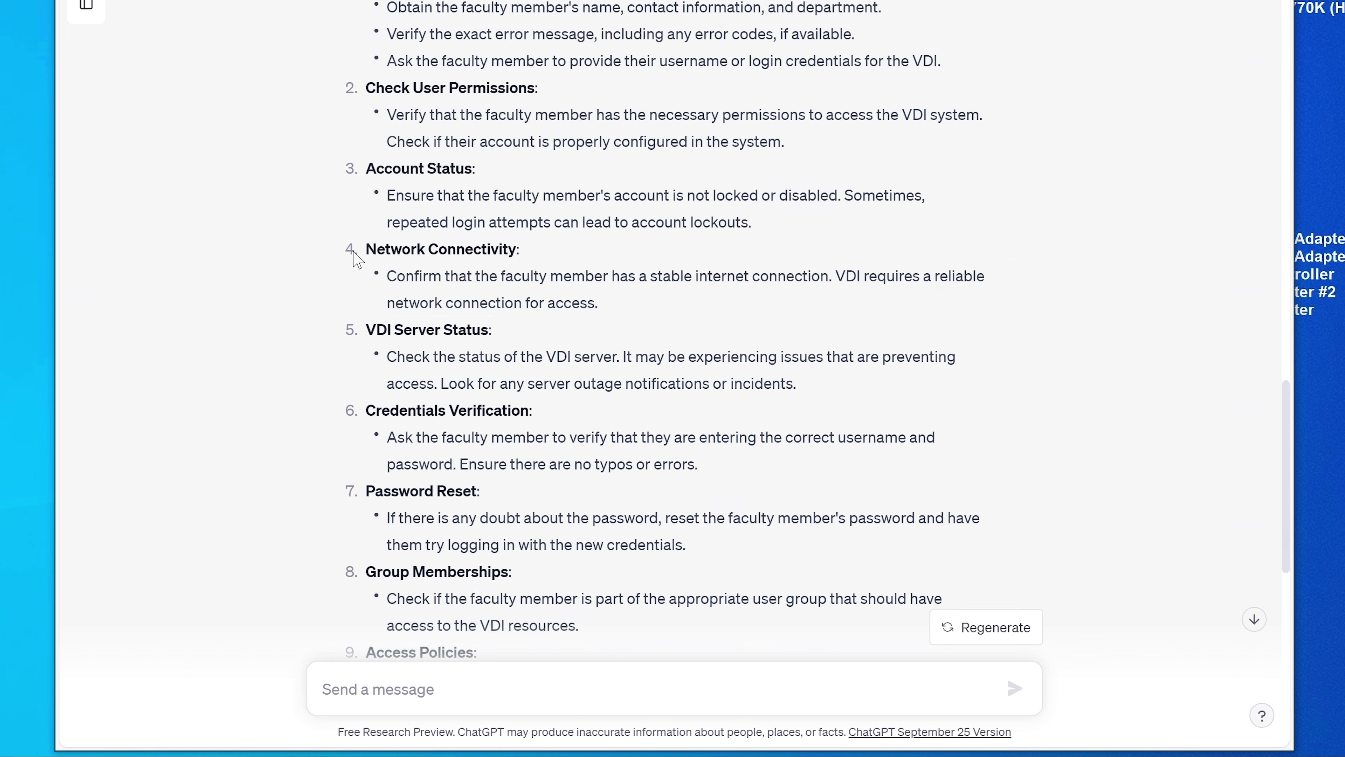
left_click_drag(365, 328, 497, 335)
left_click_drag(365, 409, 579, 413)
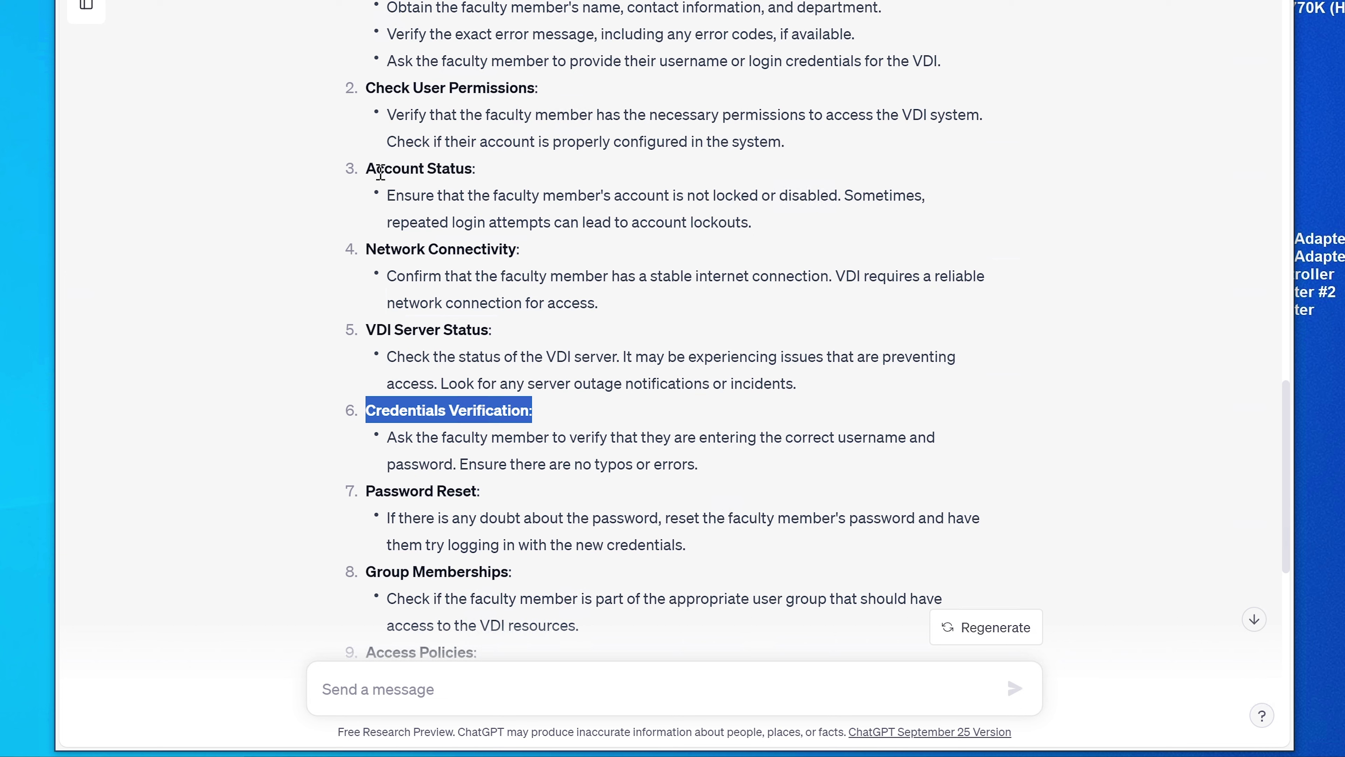
left_click_drag(367, 168, 473, 172)
left_click(451, 218)
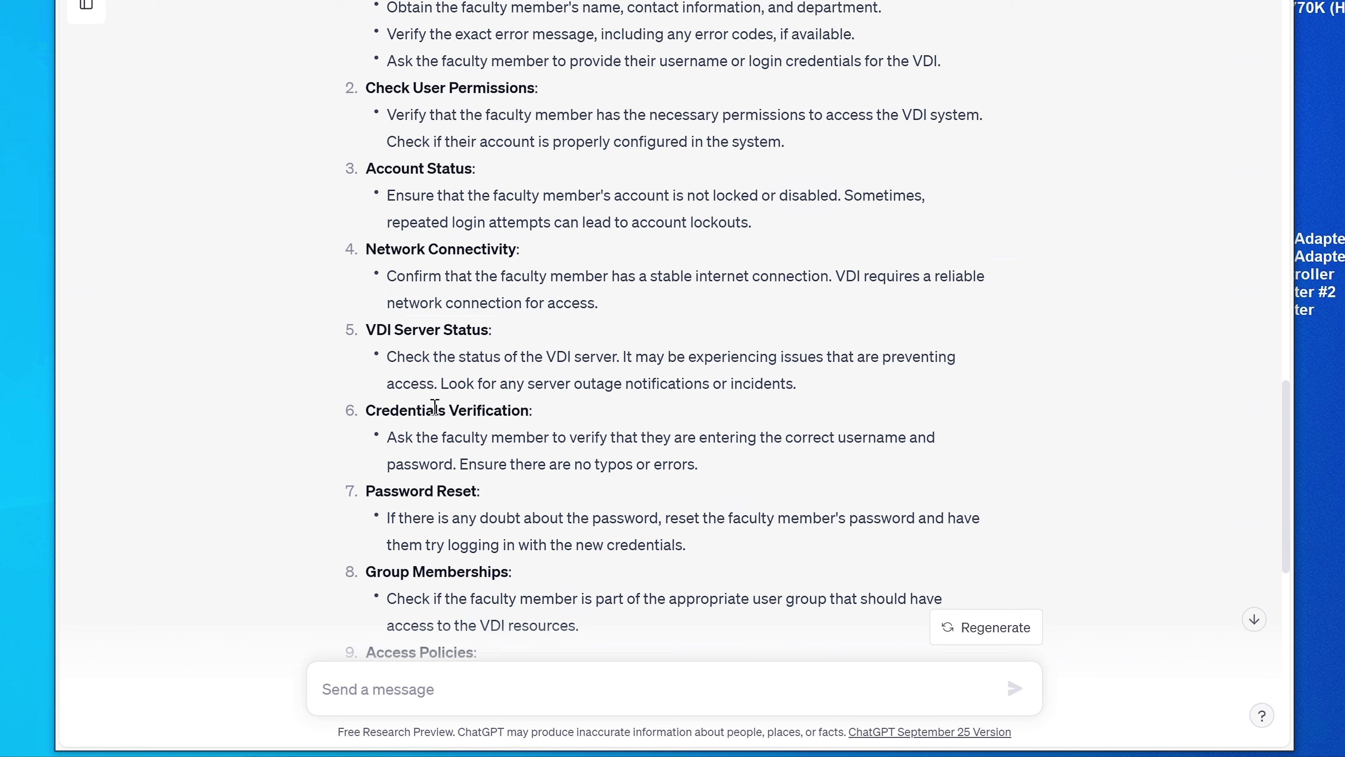
scroll(480, 464, "down", 2)
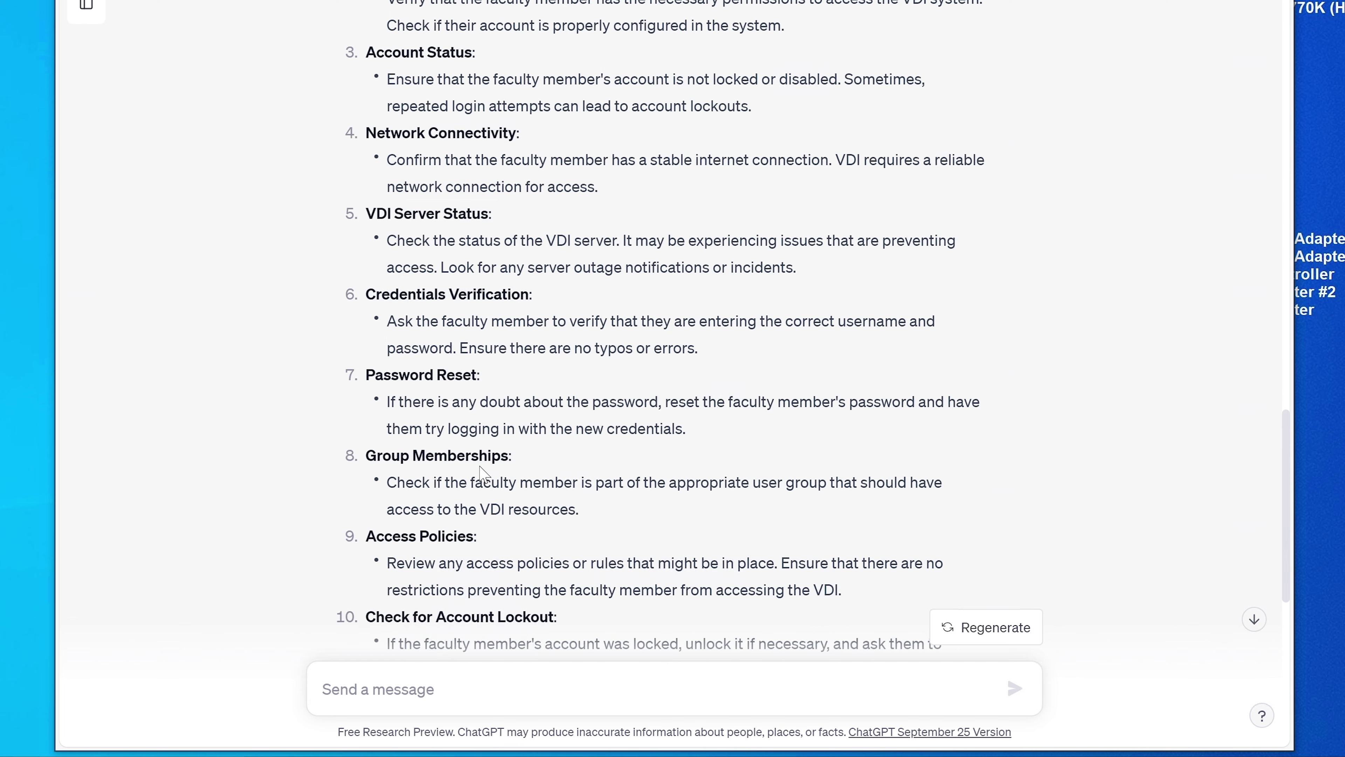
left_click_drag(369, 454, 604, 517)
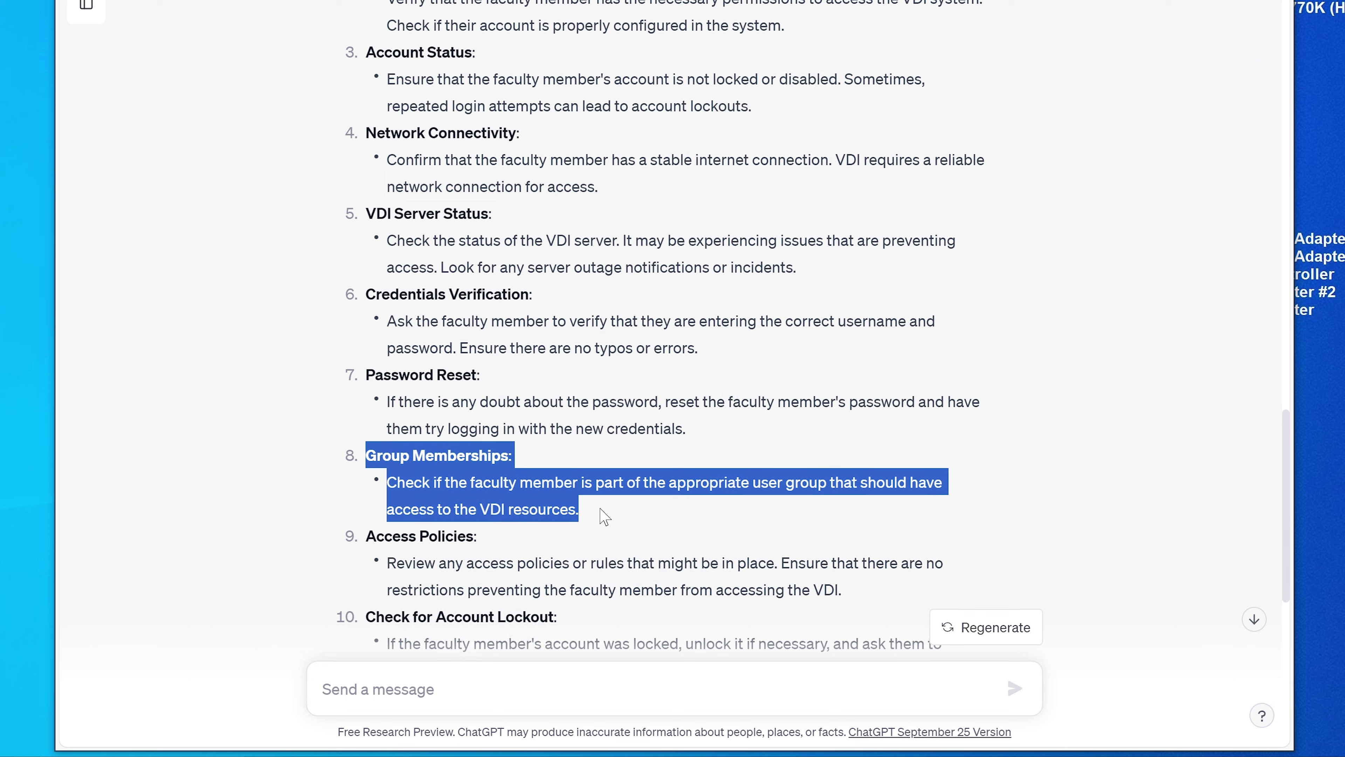
Read the Access Policies step and recheck steps 4 and 5 of the answer.
scroll(582, 503, "down", 2)
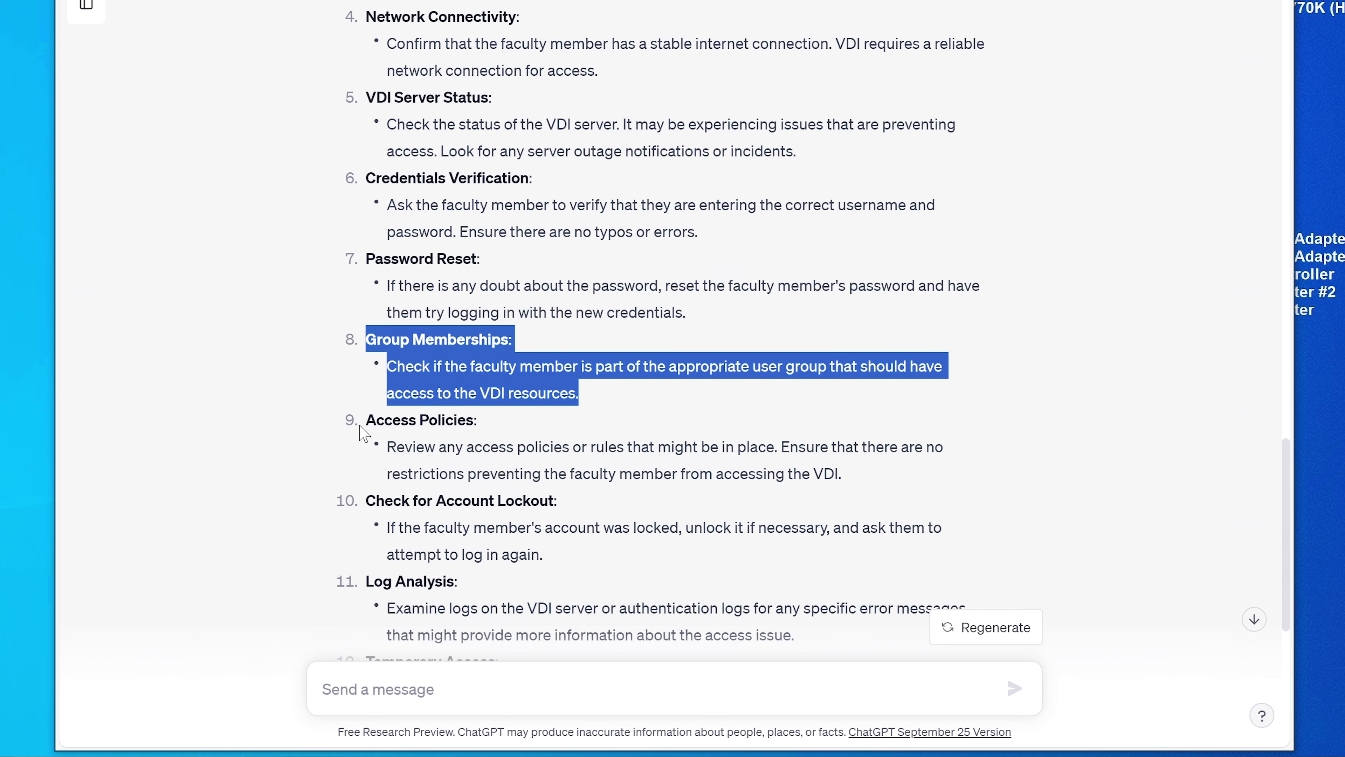
double_click(370, 421)
left_click_drag(513, 432, 521, 434)
left_click_drag(398, 447, 837, 473)
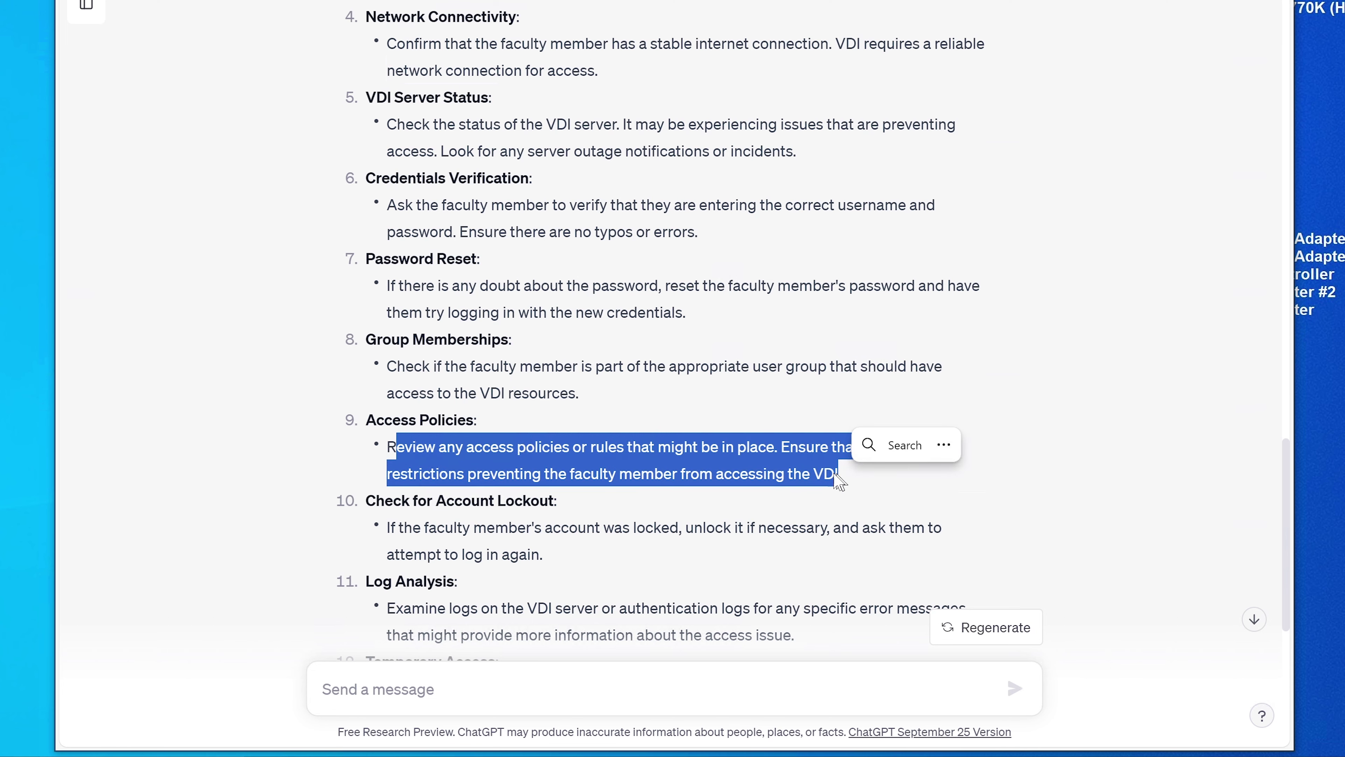
left_click(576, 414)
scroll(576, 414, "up", 2)
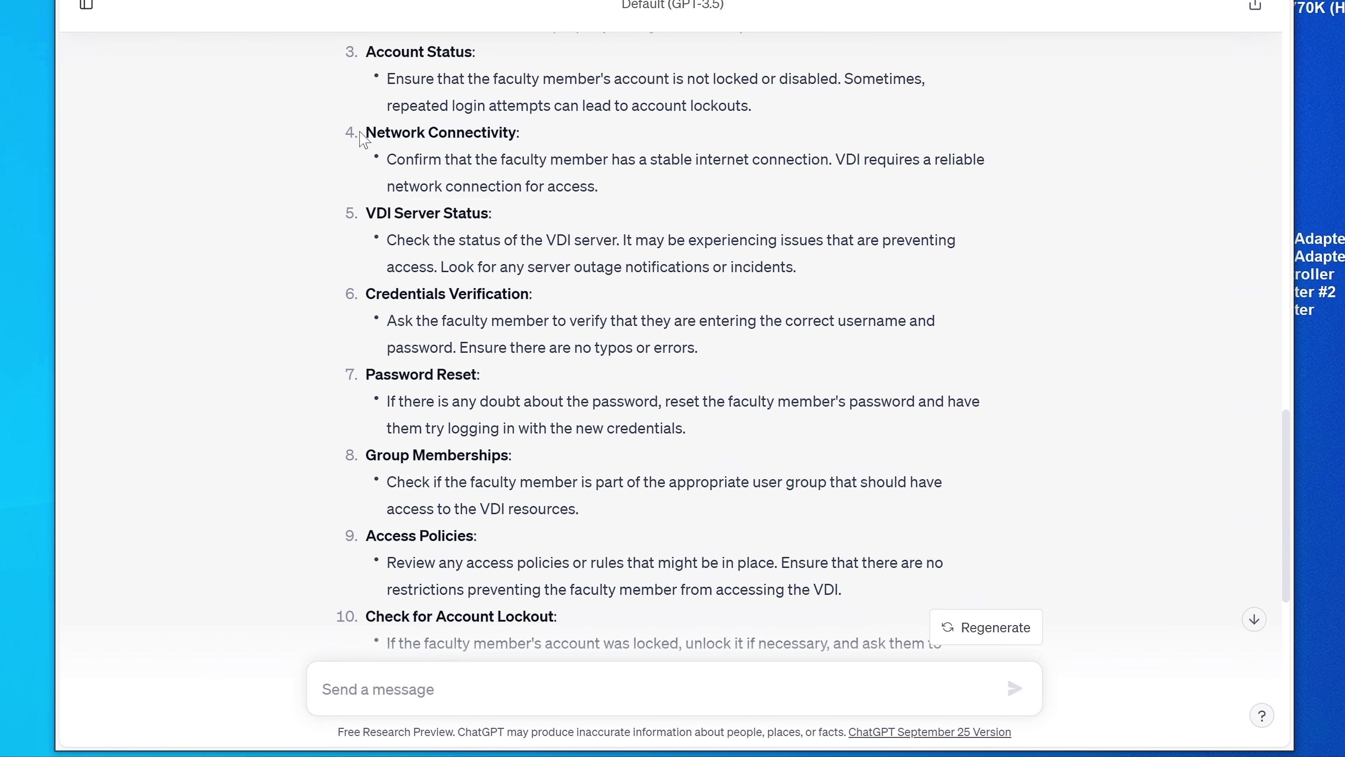
left_click_drag(363, 132, 817, 265)
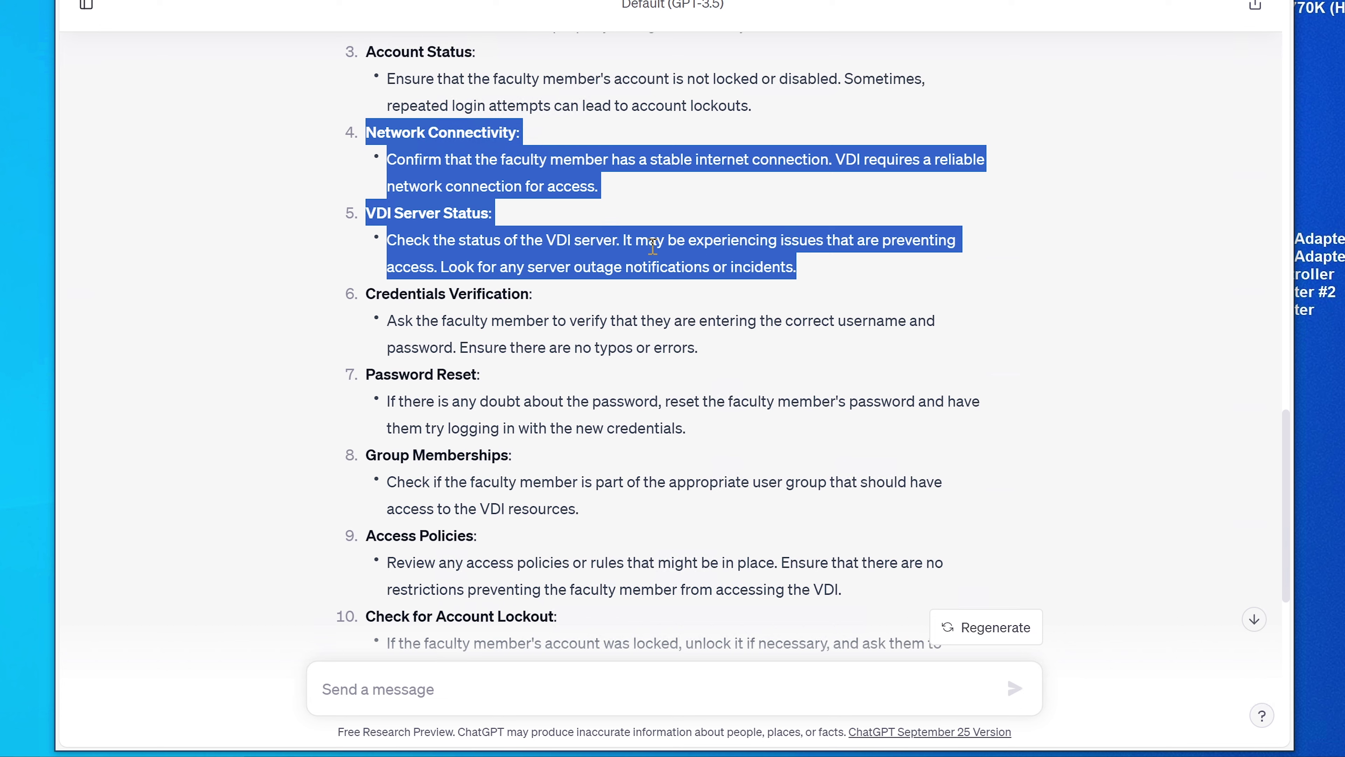
left_click(653, 245)
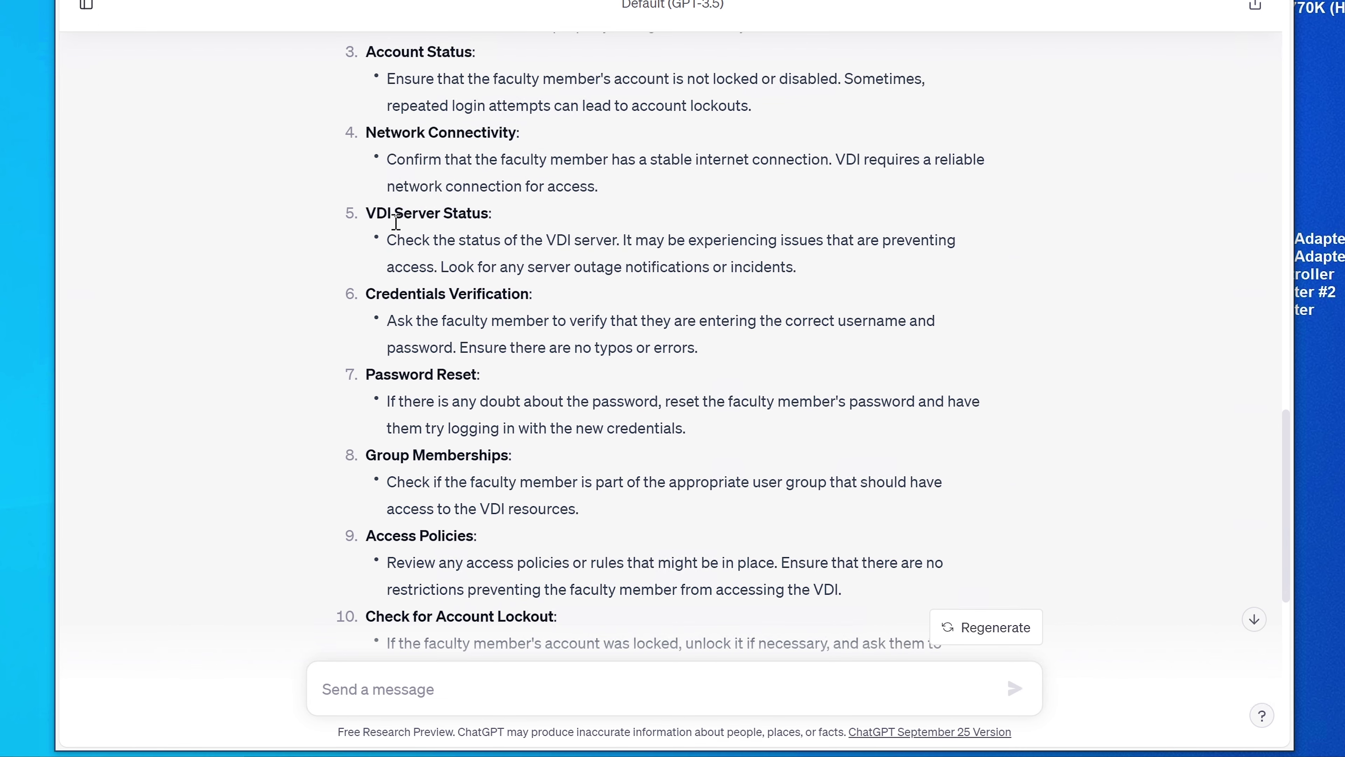
Read the Escalation advice about contacting the IT department, then return to ticket ISD-250.
scroll(398, 233, "down", 2)
scroll(398, 233, "down", 6)
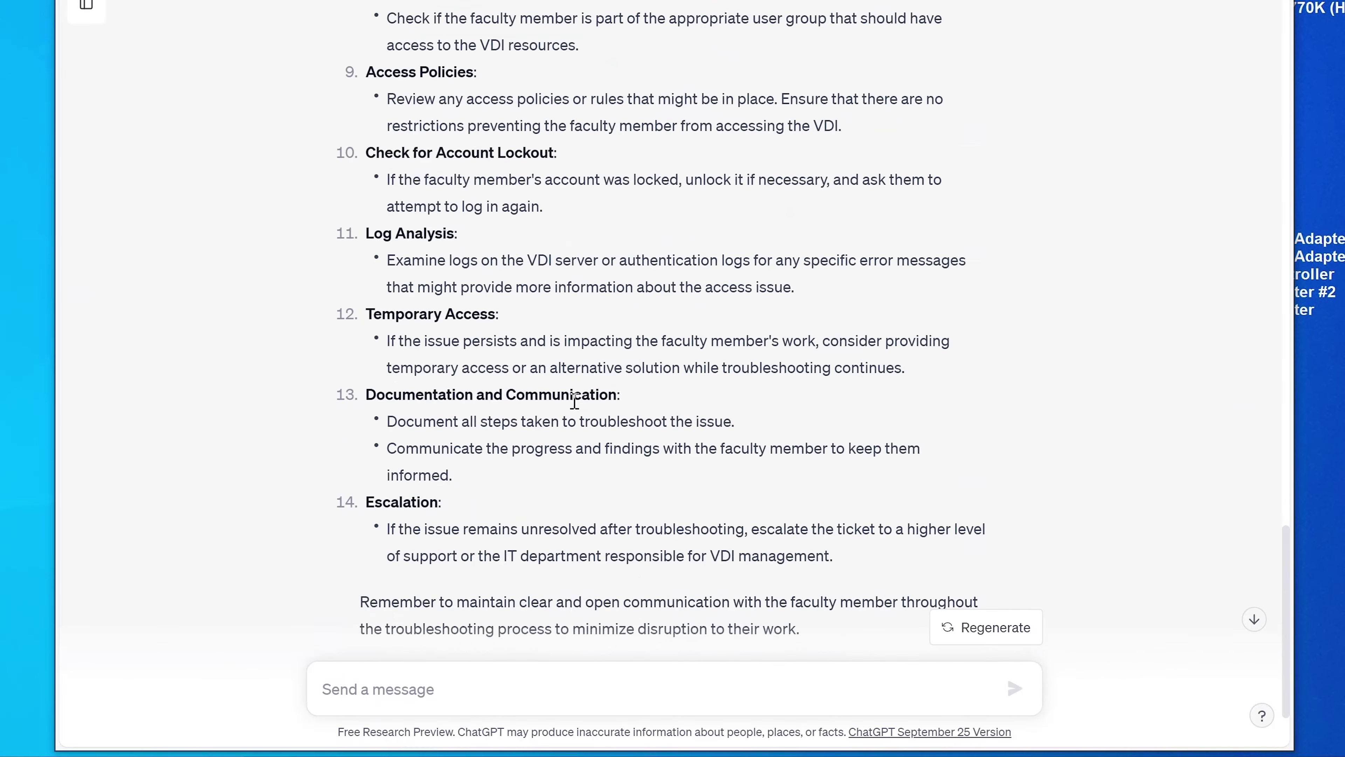
scroll(575, 401, "down", 2)
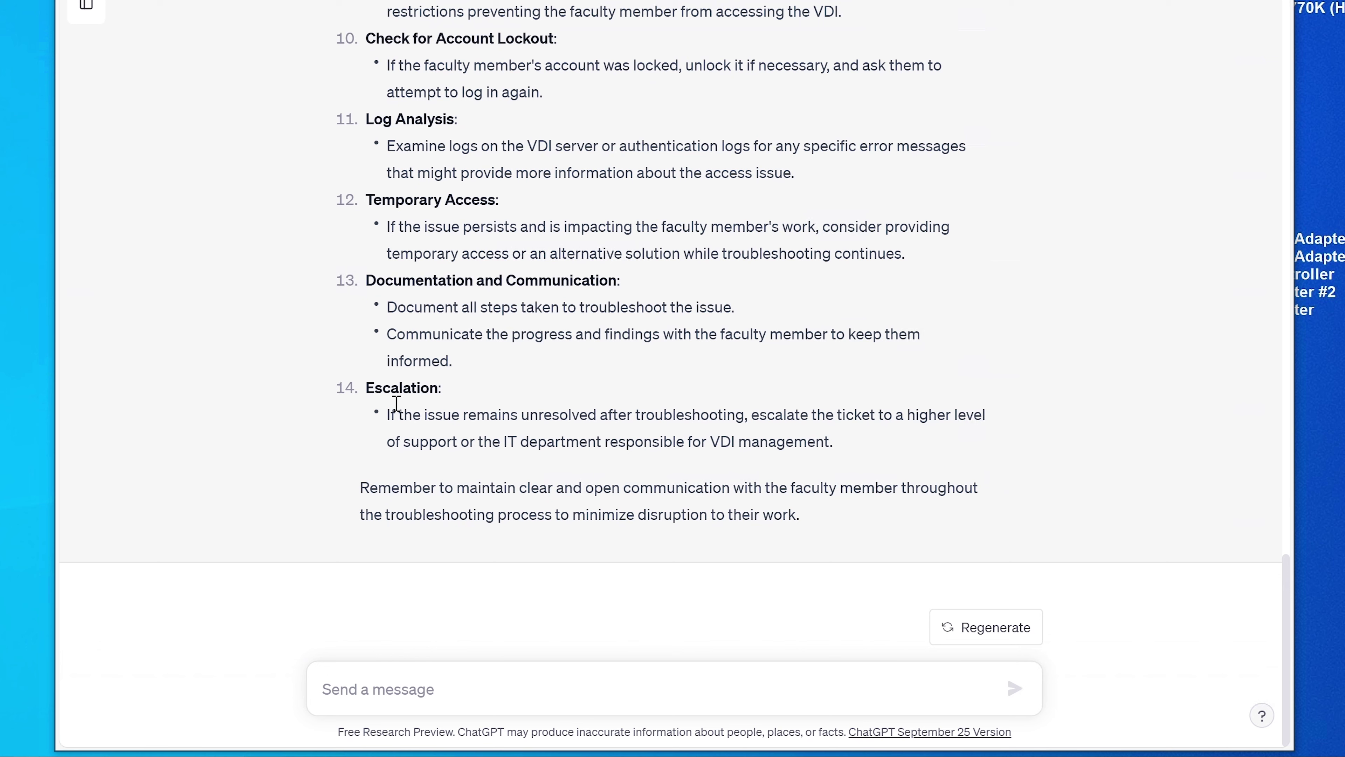
left_click_drag(369, 395, 875, 432)
left_click(402, 416)
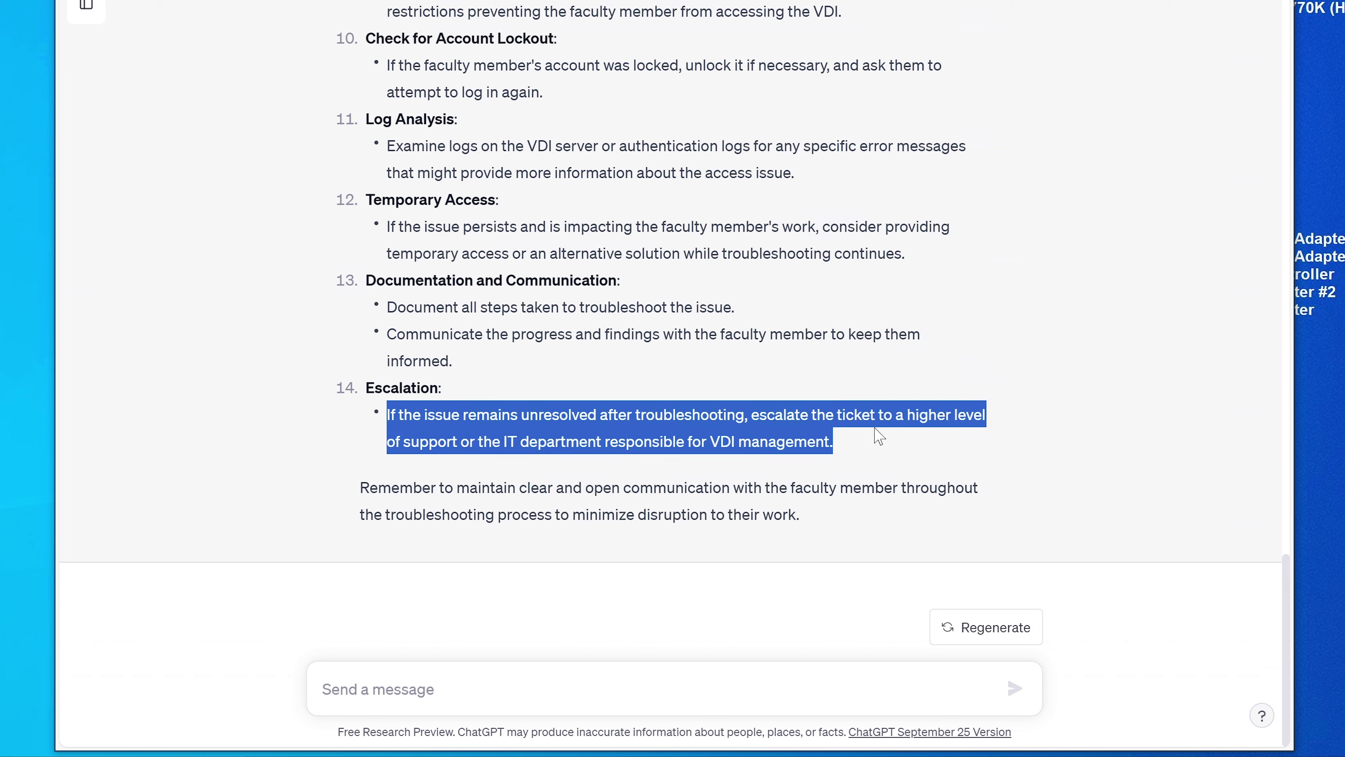
left_click_drag(500, 441, 862, 439)
left_click(597, 422)
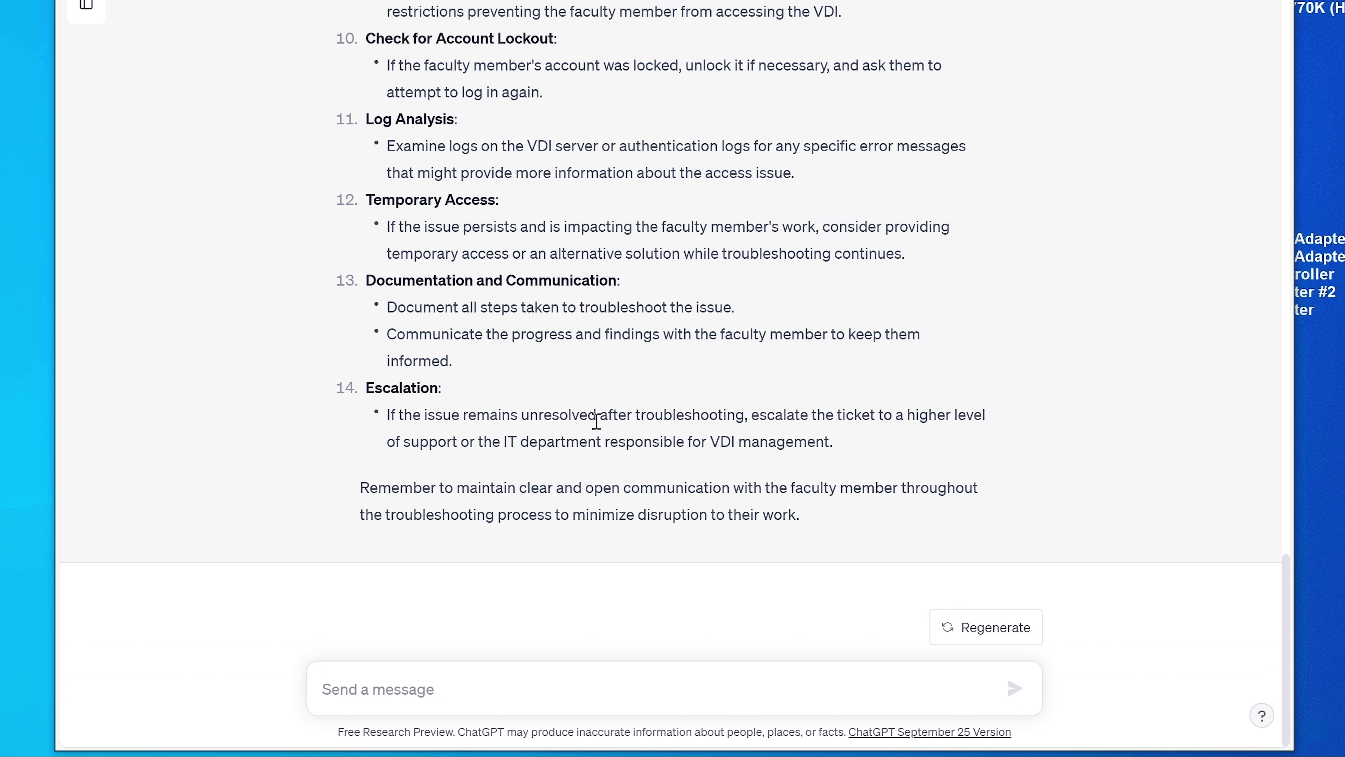
scroll(597, 422, "up", 15)
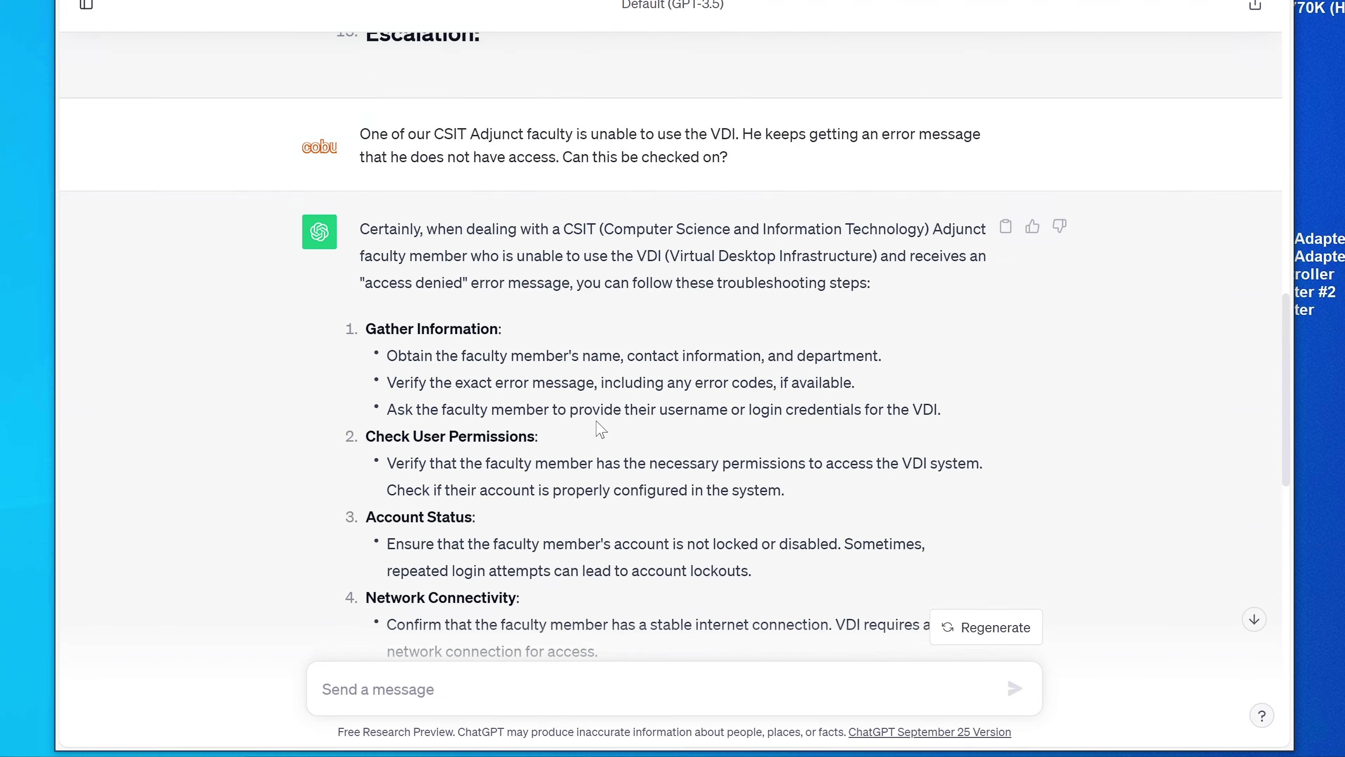
scroll(600, 428, "down", 15)
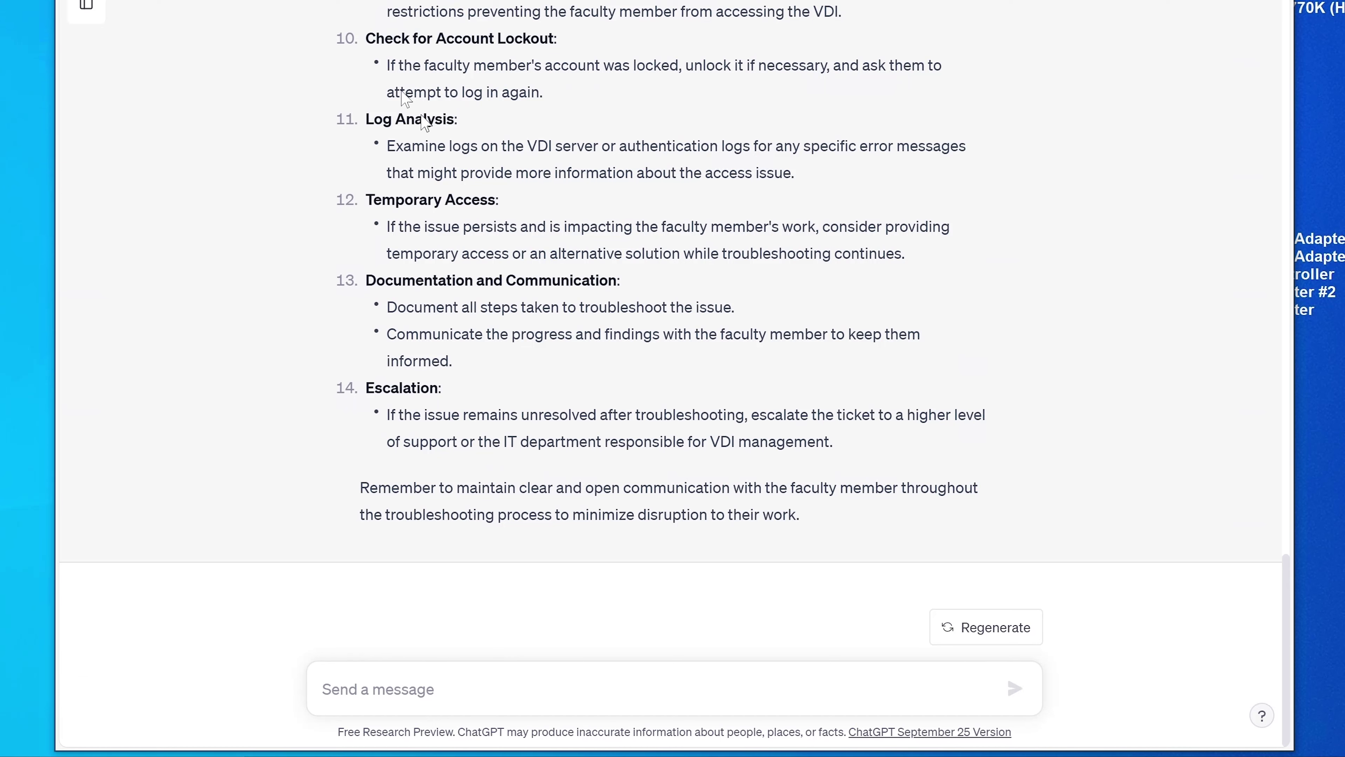
key("ctrl+Tab")
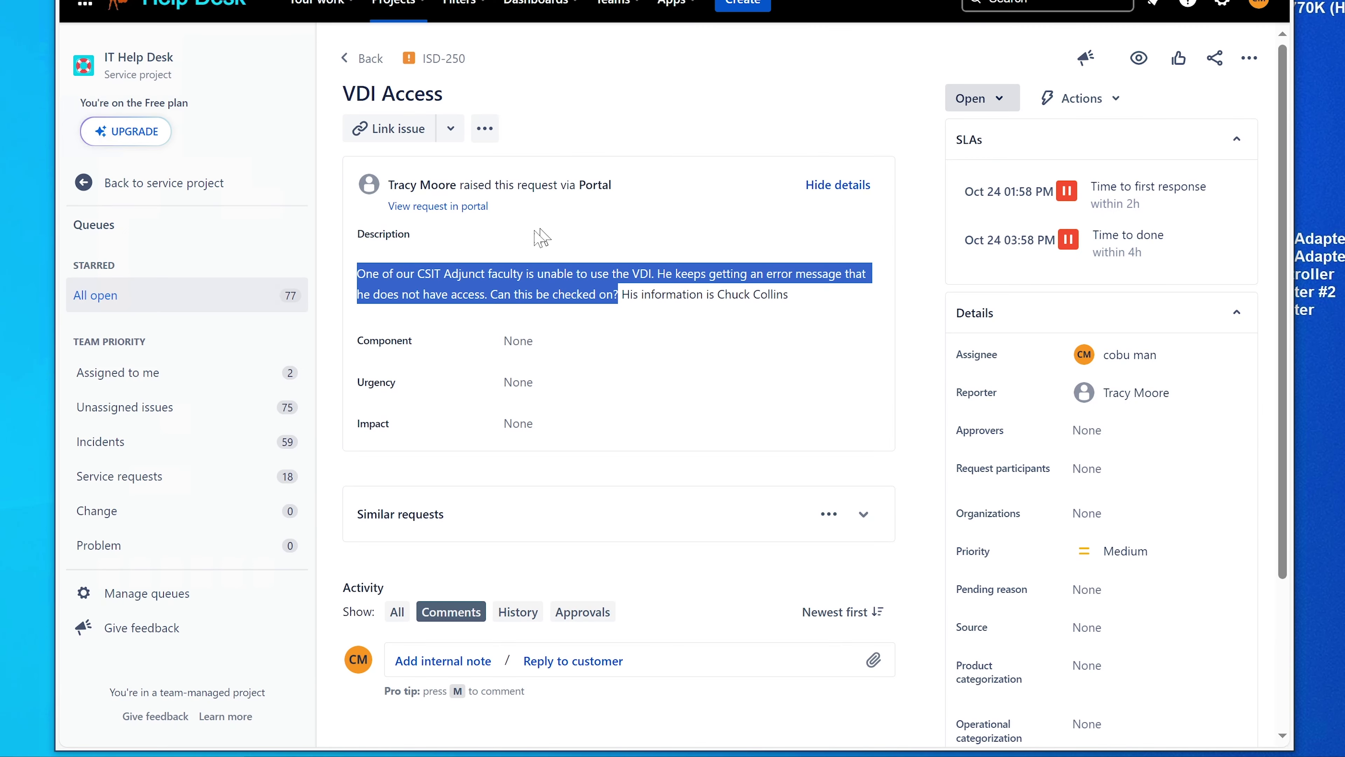
Go back to Jira's All open queue from ticket ISD-250.
left_click(134, 297)
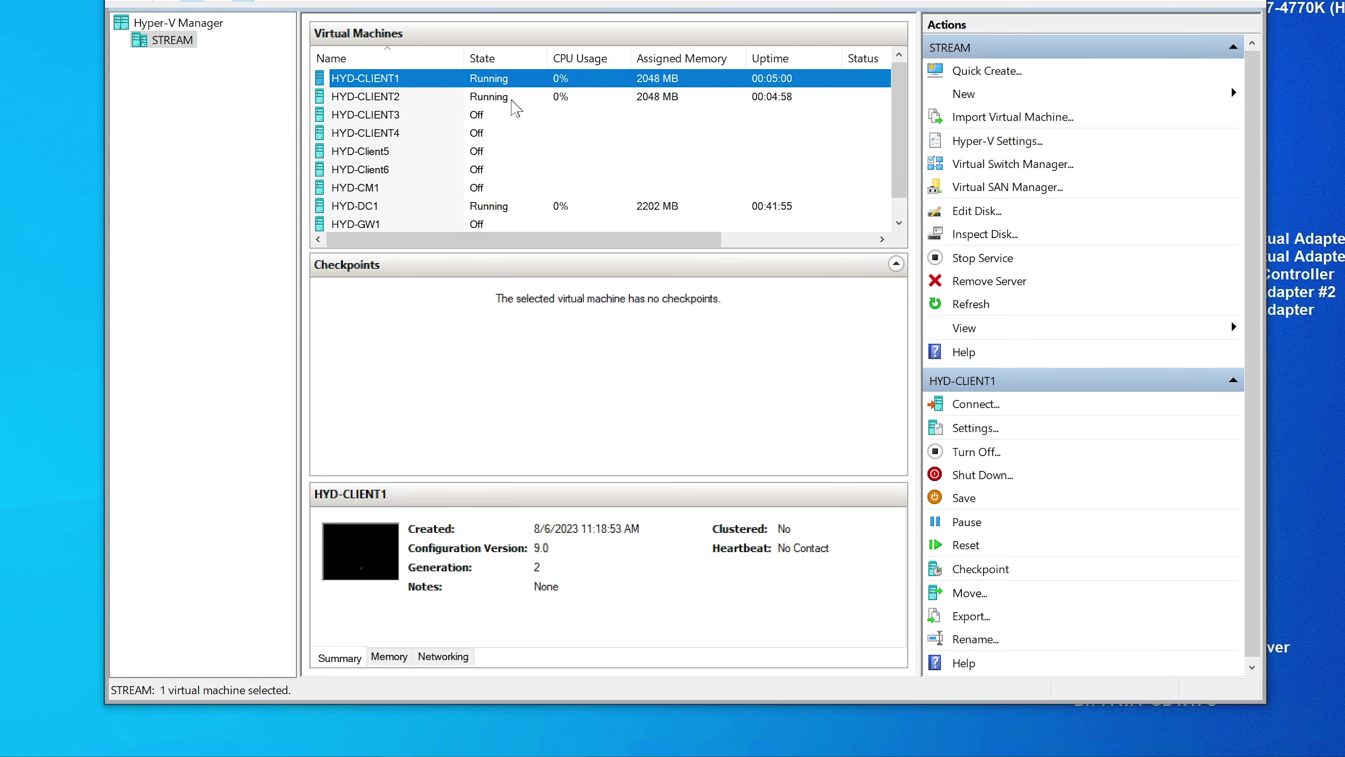
Bring Hyper-V Manager for the STREAM host to the front.
left_click(512, 100)
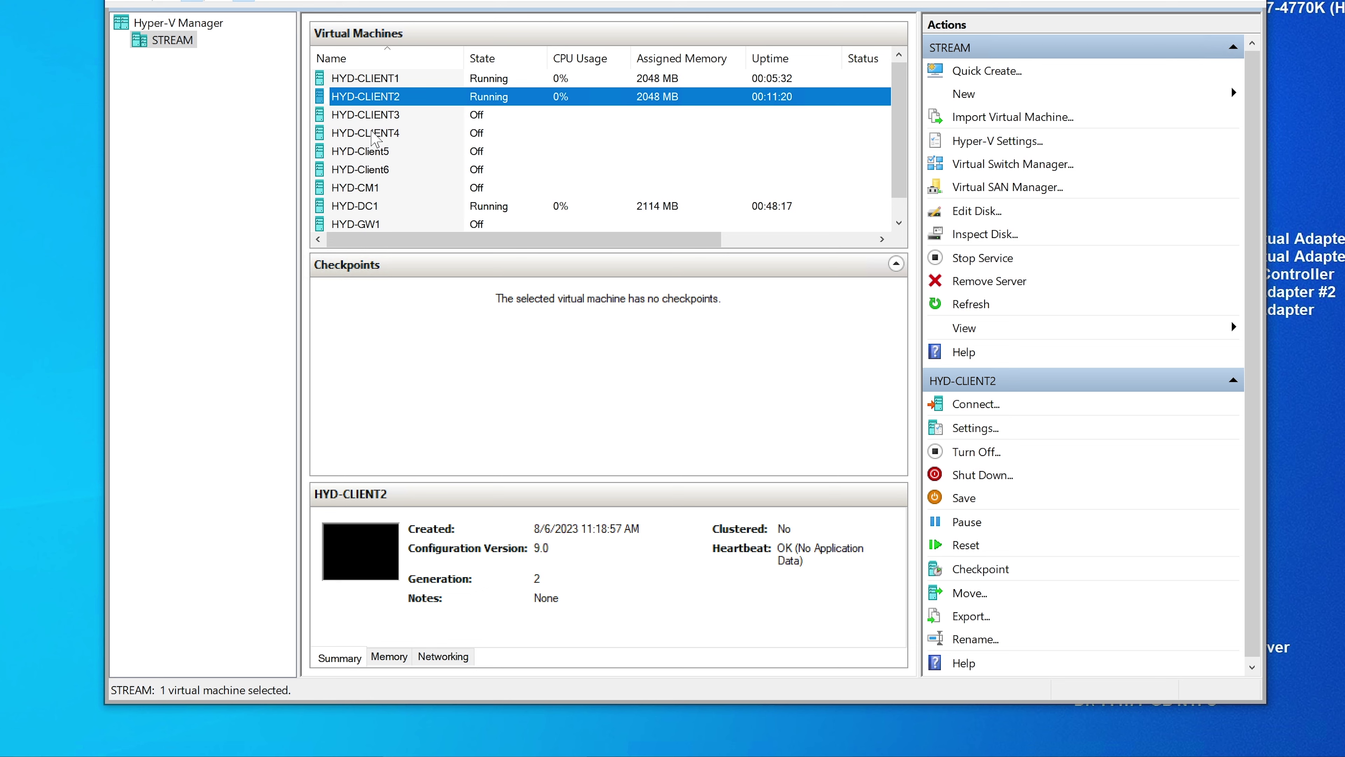
Check HYD-CLIENT4, HYD-Client5 and HYD-Client6 with its BASE checkpoint, then return to Jira.
scroll(373, 138, "down", 1)
scroll(373, 138, "up", 1)
key("Down")
key("Down")
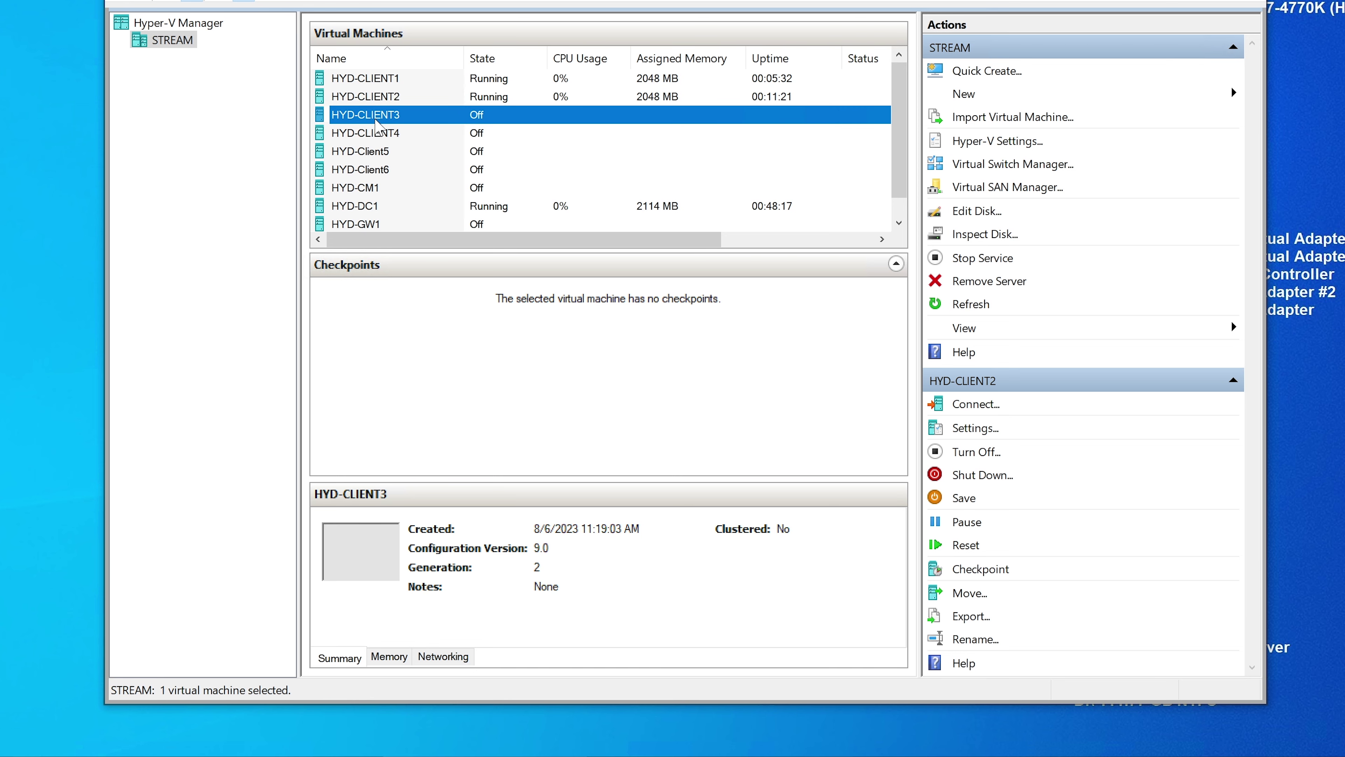
left_click(376, 155)
left_click(382, 164)
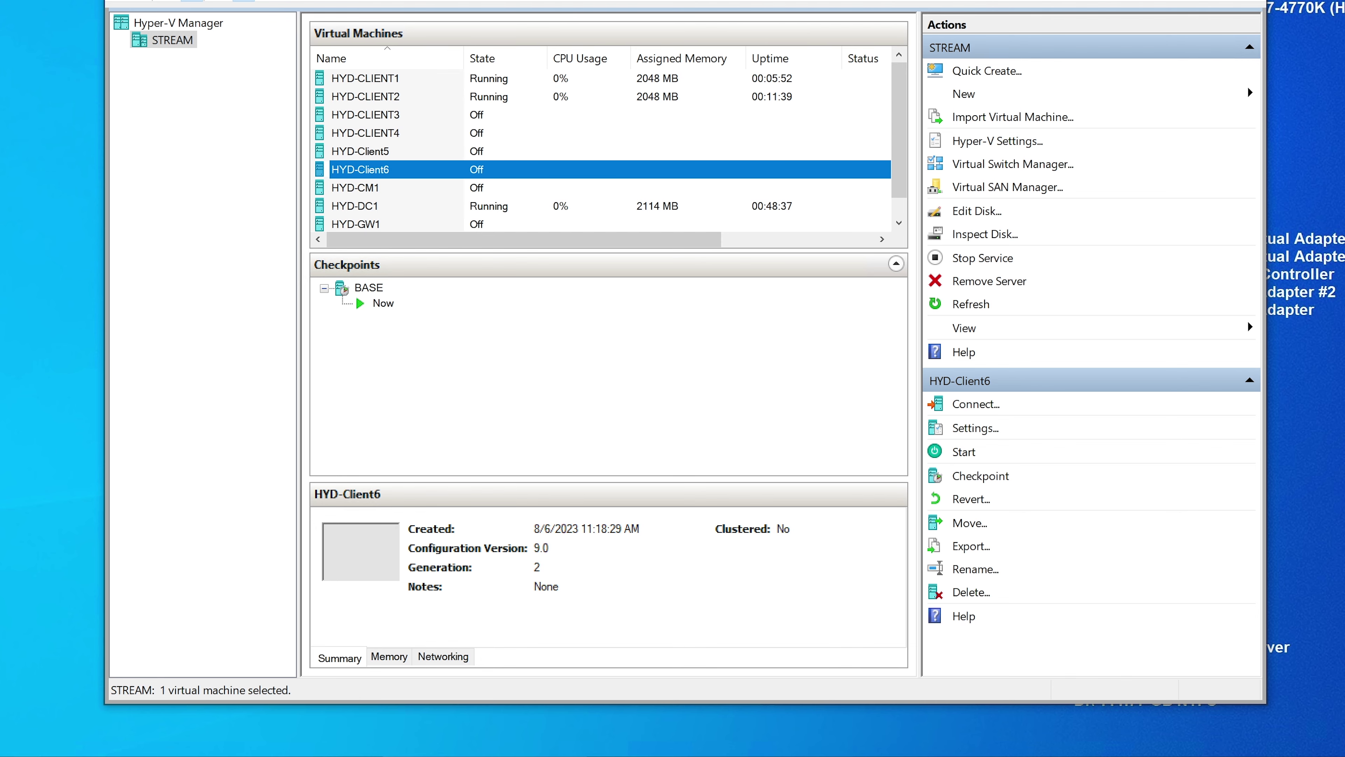
key("alt+Tab")
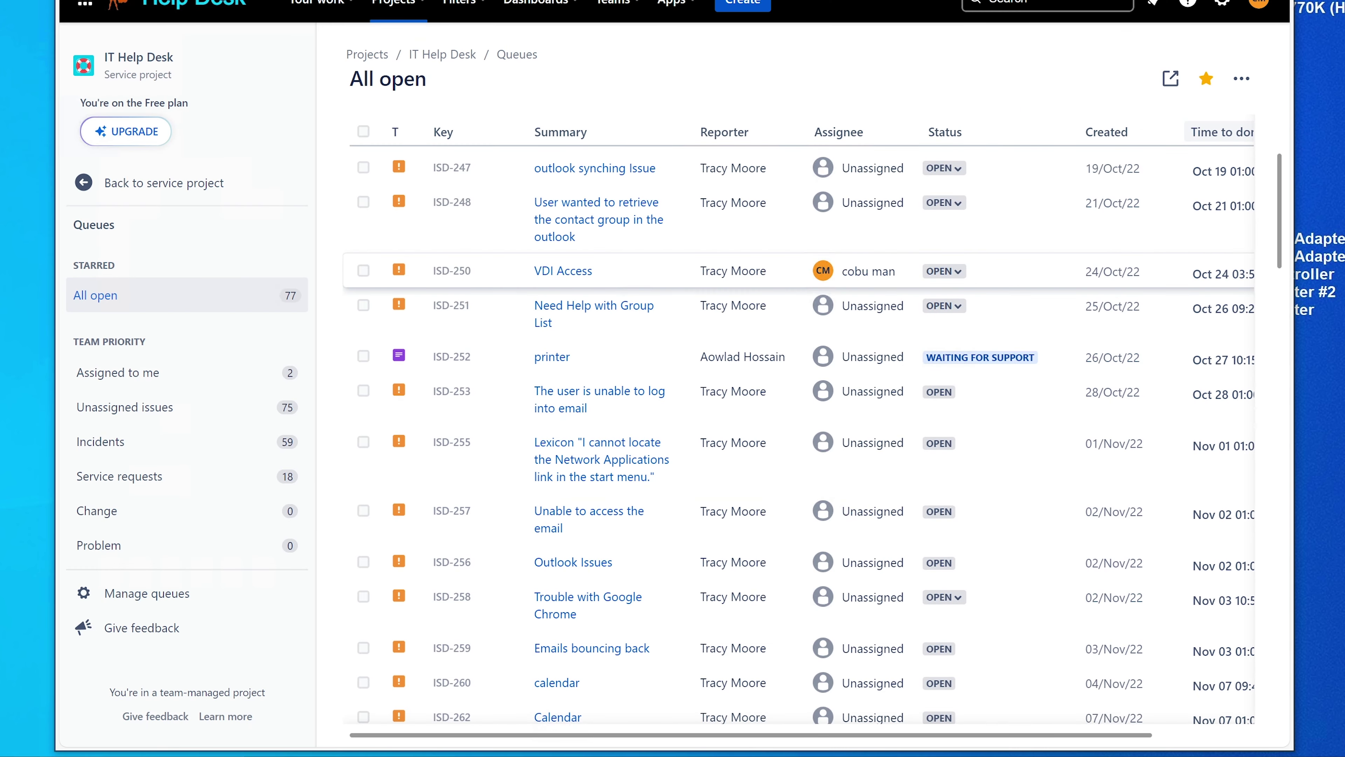
Scroll back through the ChatGPT conversation and select the opening tech-support role prompt.
key("alt+Tab")
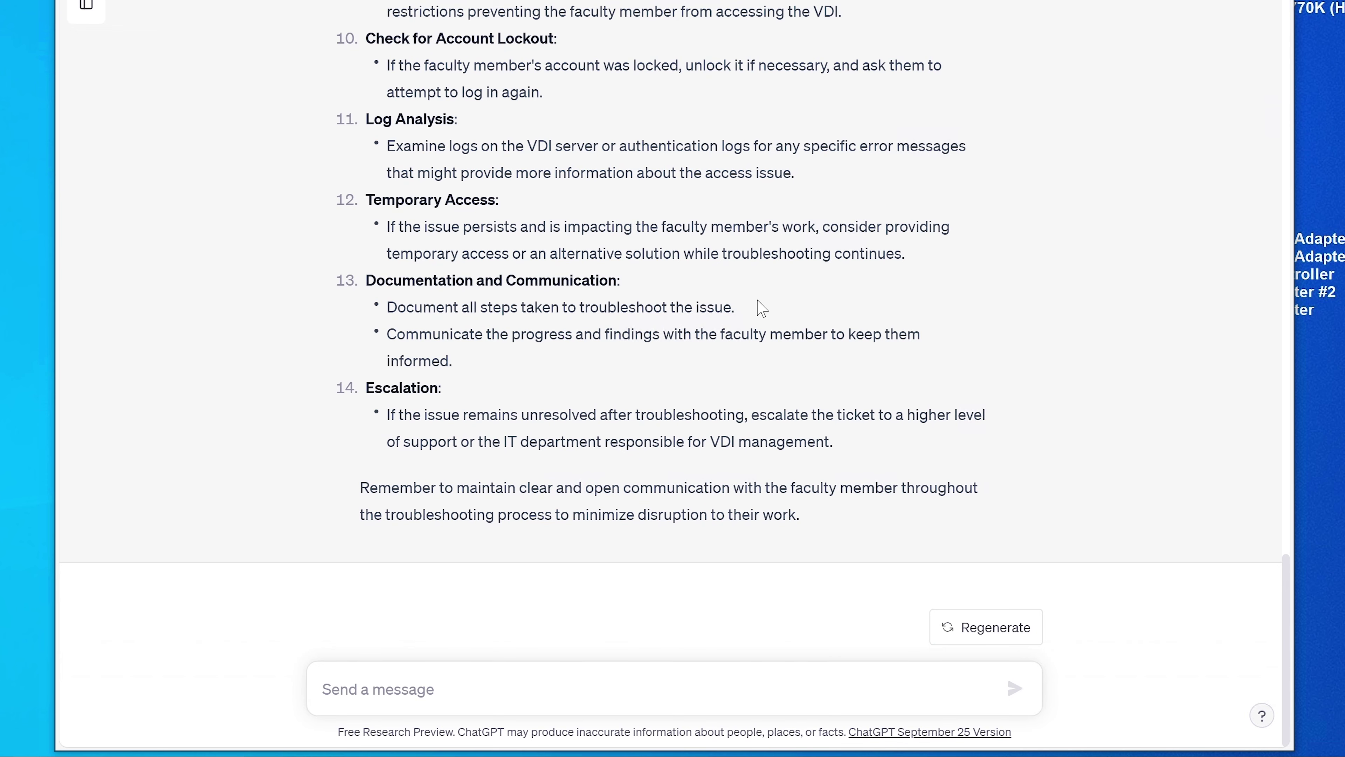
scroll(779, 300, "up", 6)
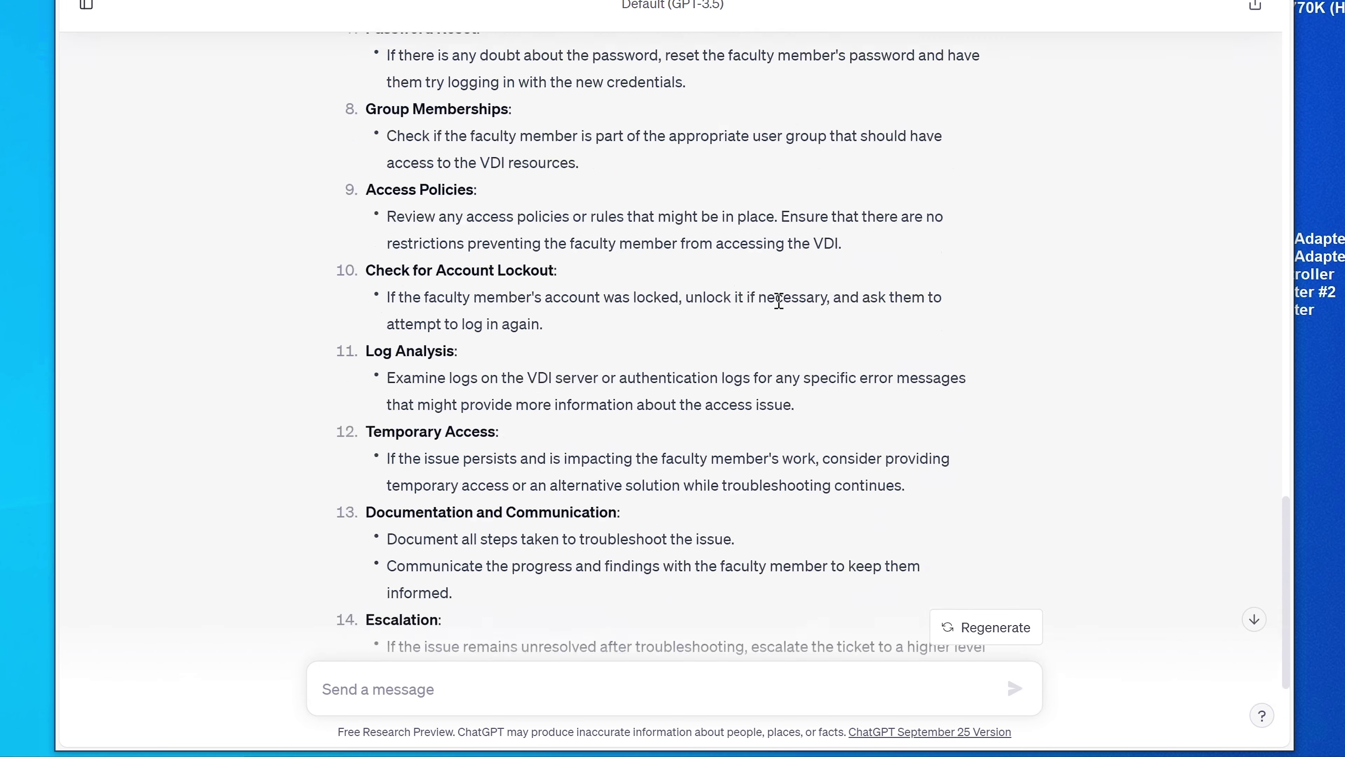
scroll(779, 302, "down", 6)
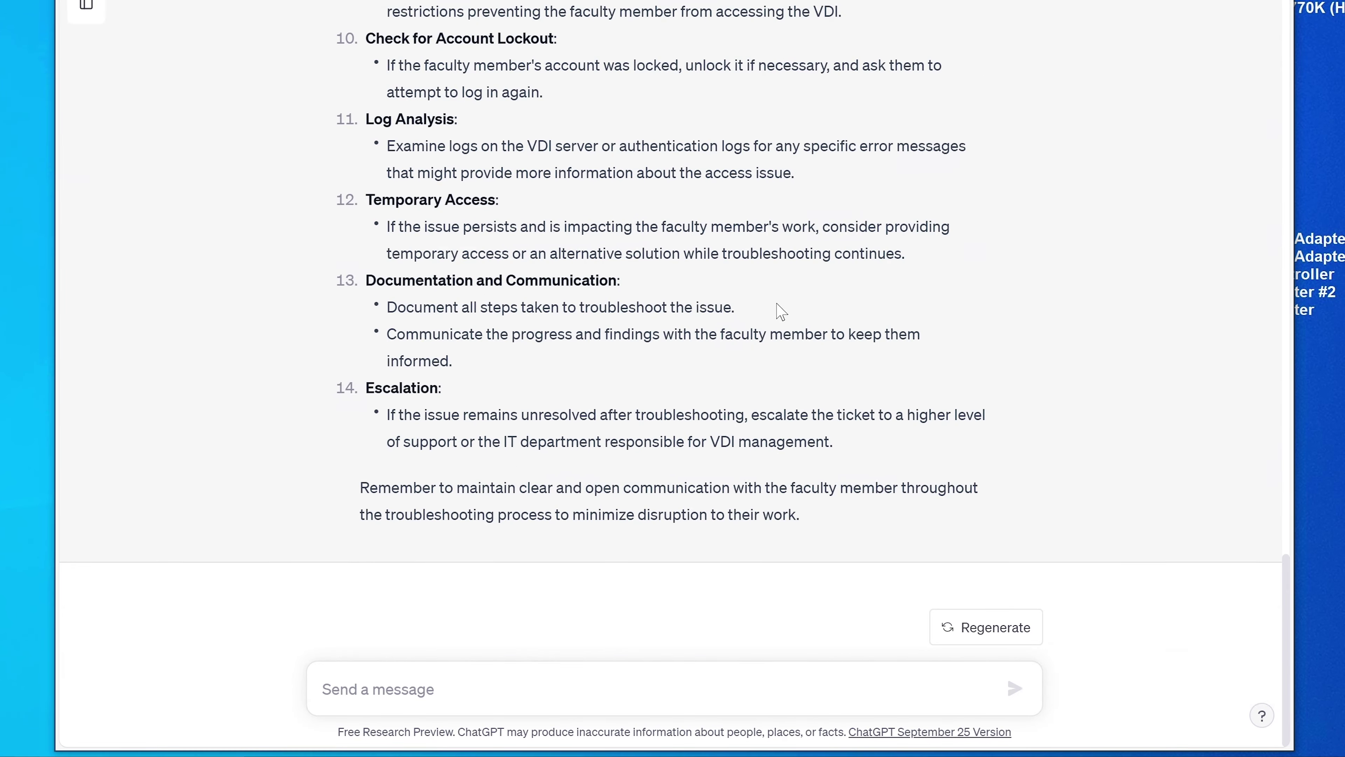
scroll(651, 400, "up", 13)
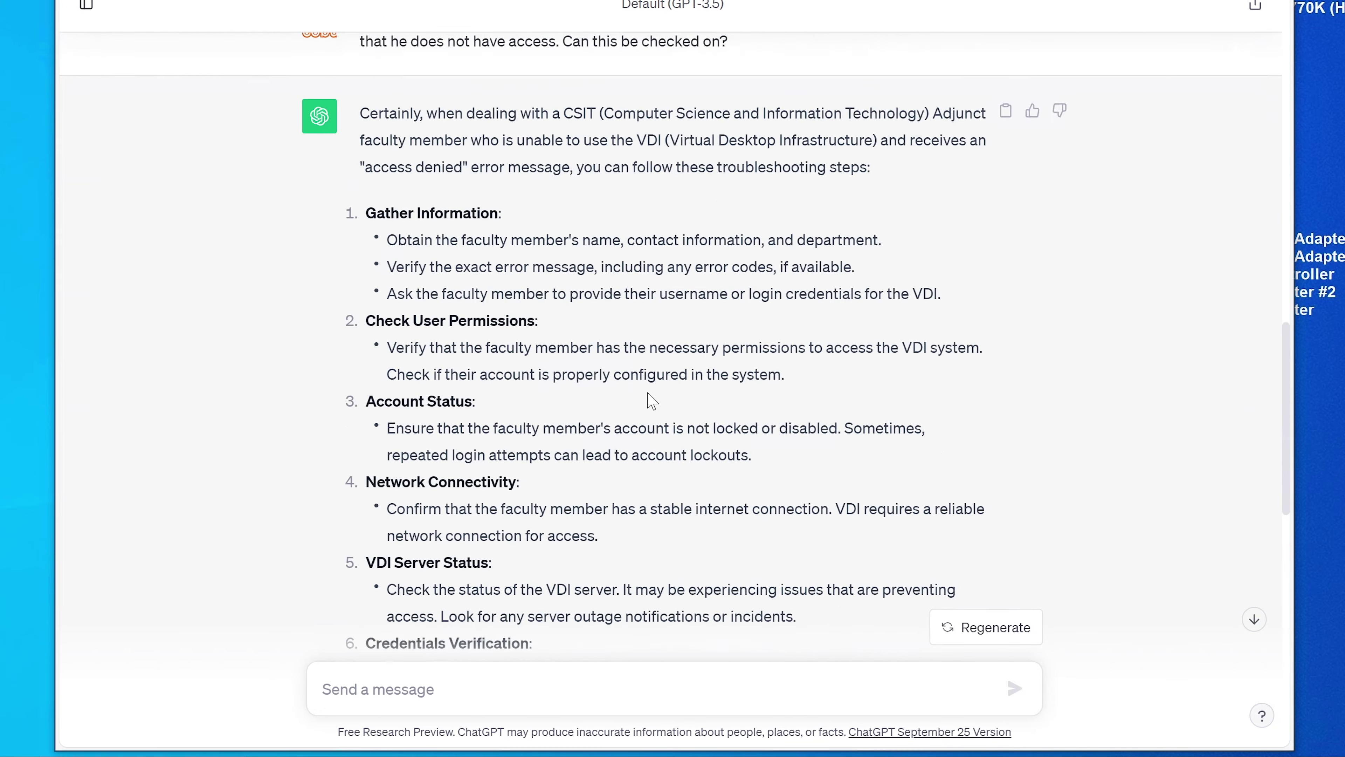
scroll(651, 401, "down", 8)
scroll(667, 379, "down", 4)
scroll(1191, 117, "up", 11)
scroll(875, 498, "down", 10)
scroll(874, 498, "up", 10)
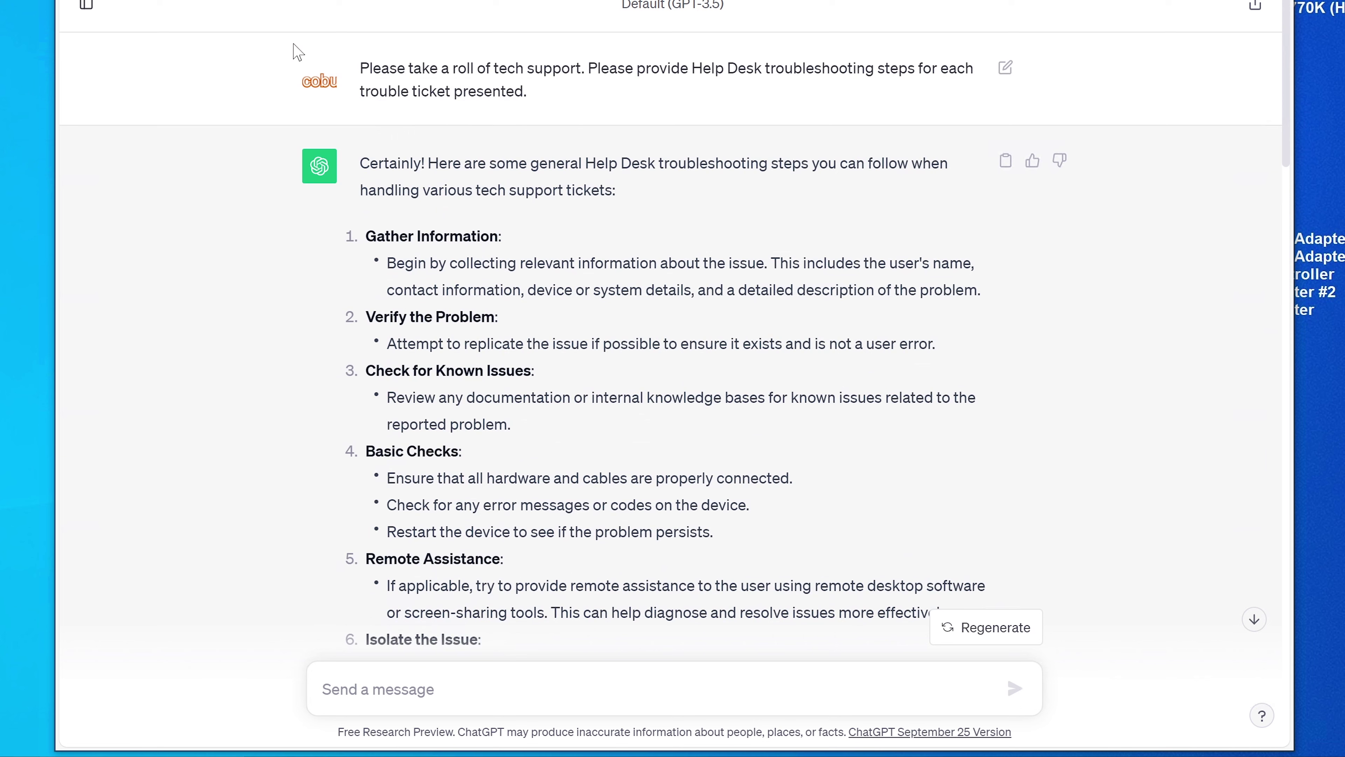
left_click_drag(360, 68, 568, 96)
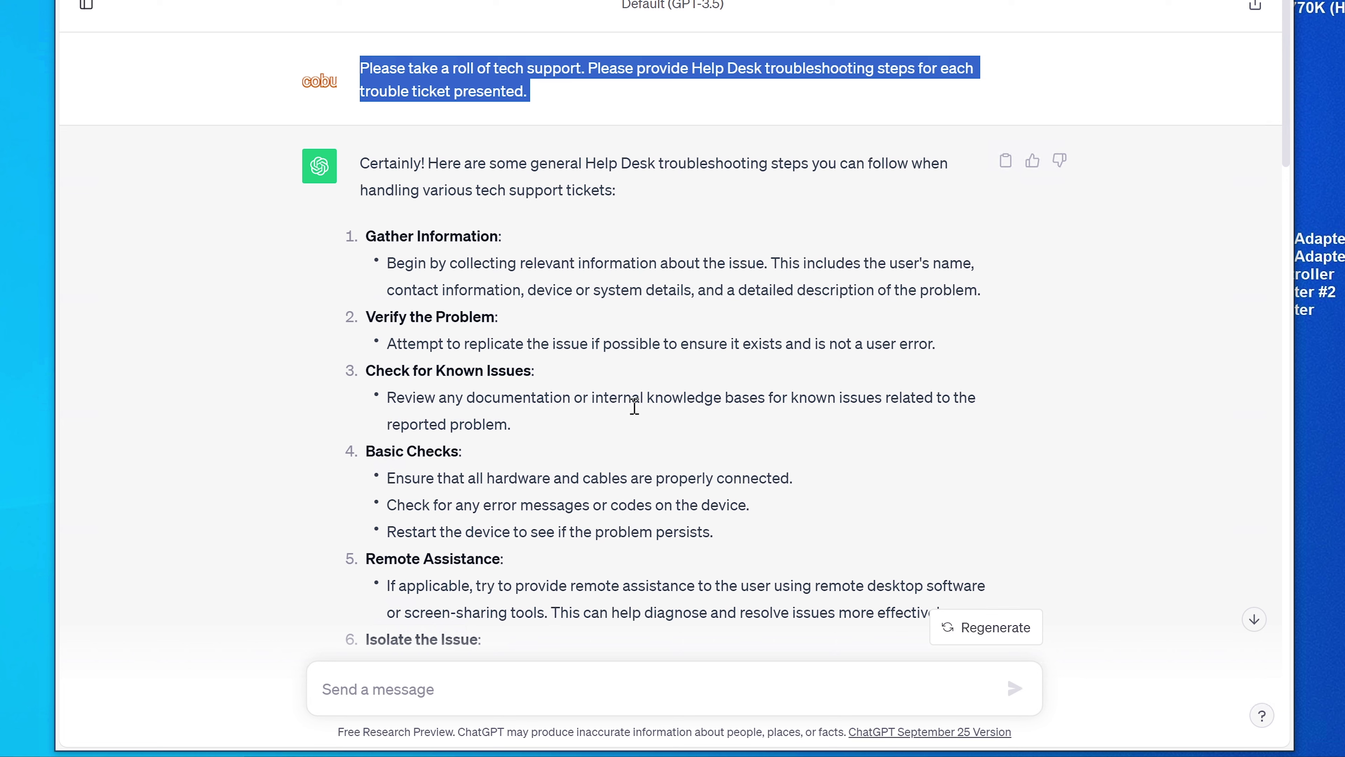
Select the full faculty VDI-access question in ChatGPT and go back to Jira's All open queue.
scroll(634, 408, "down", 15)
scroll(634, 408, "down", 10)
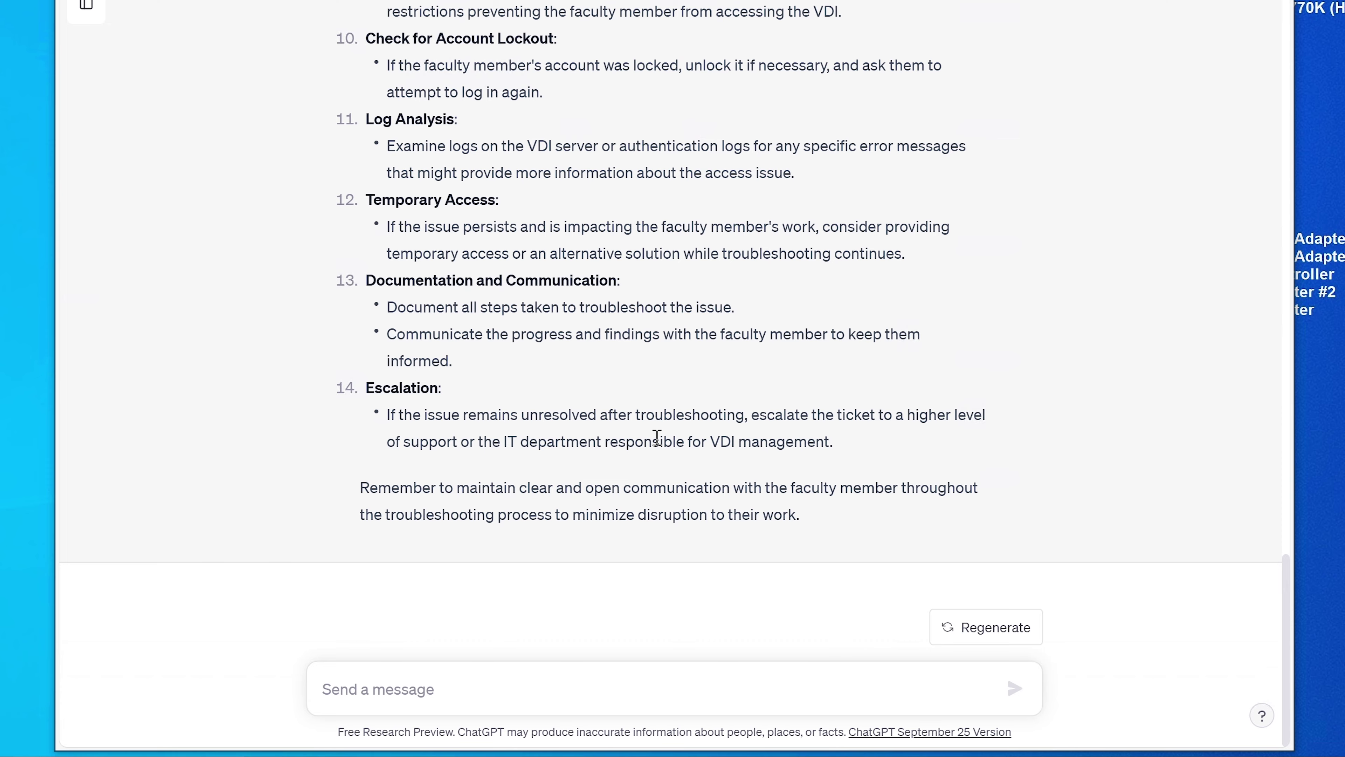
scroll(656, 437, "up", 15)
scroll(657, 437, "down", 3)
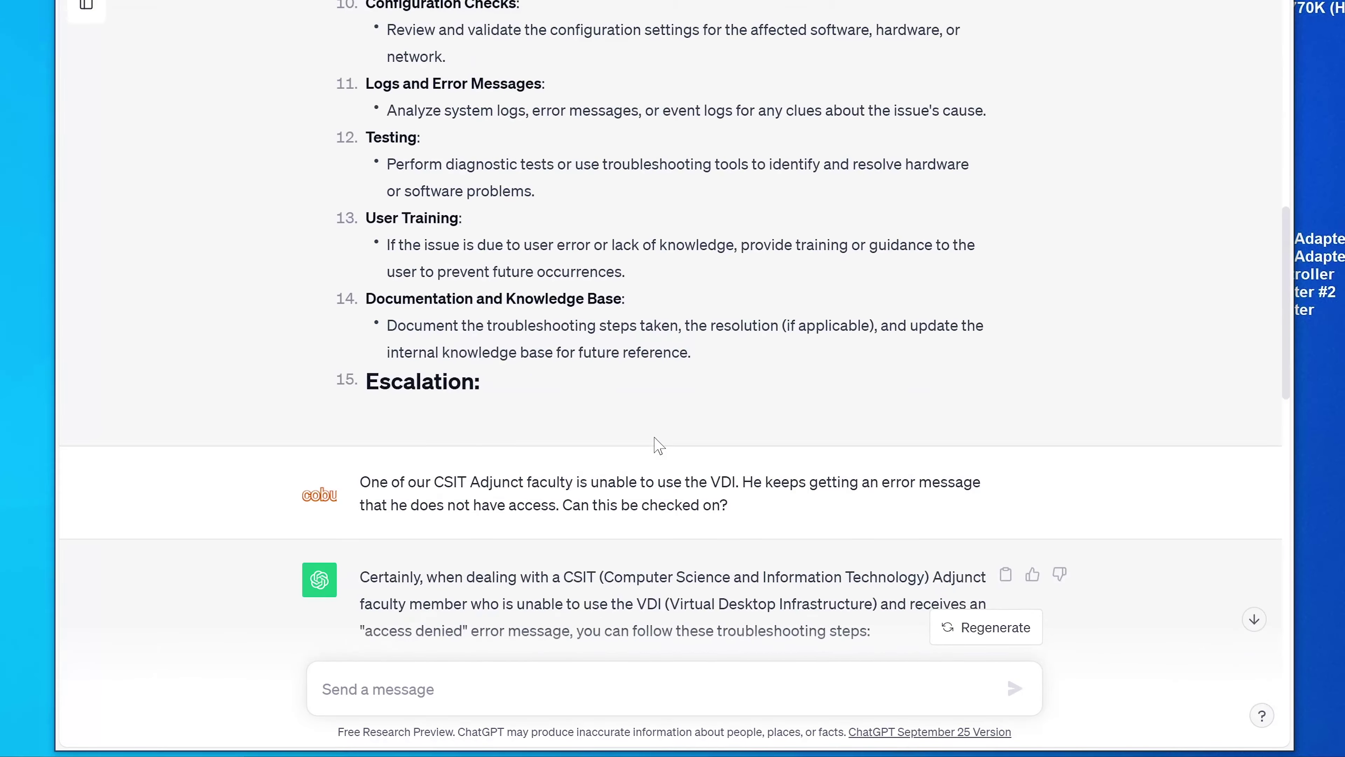
left_click_drag(743, 504, 369, 487)
left_click(680, 502)
left_click_drag(729, 506, 360, 483)
key("alt+Tab")
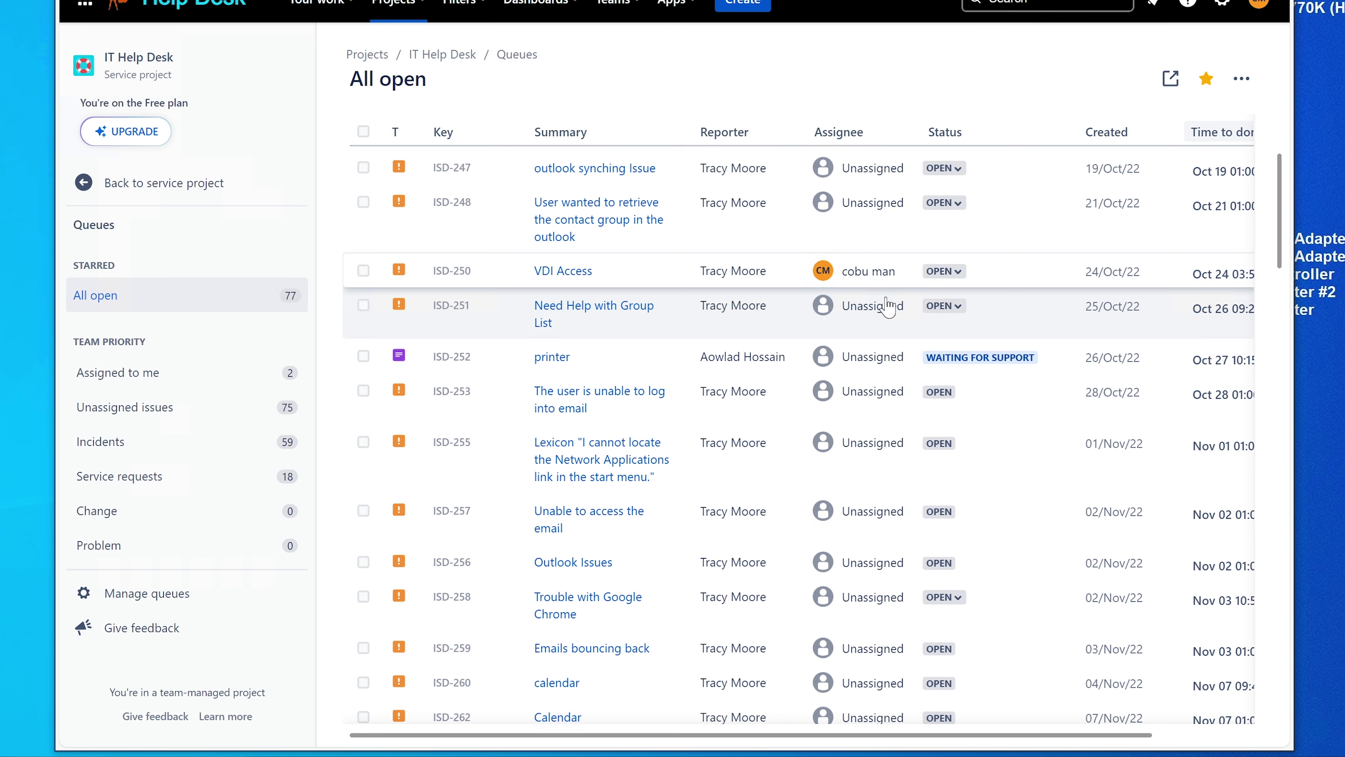
Open ISD-250 and begin a customer reply reading 'Please reach out to Desktop Support team'.
left_click(568, 279)
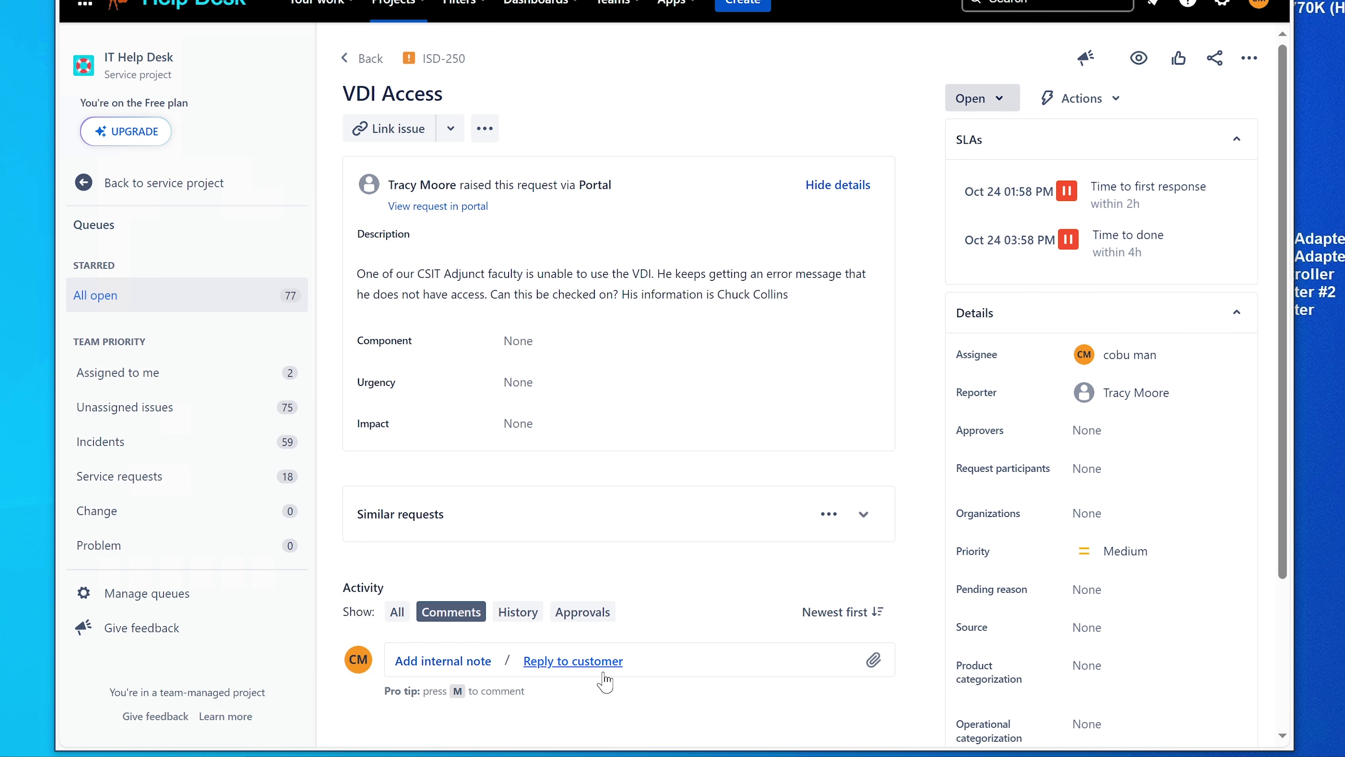
left_click(613, 660)
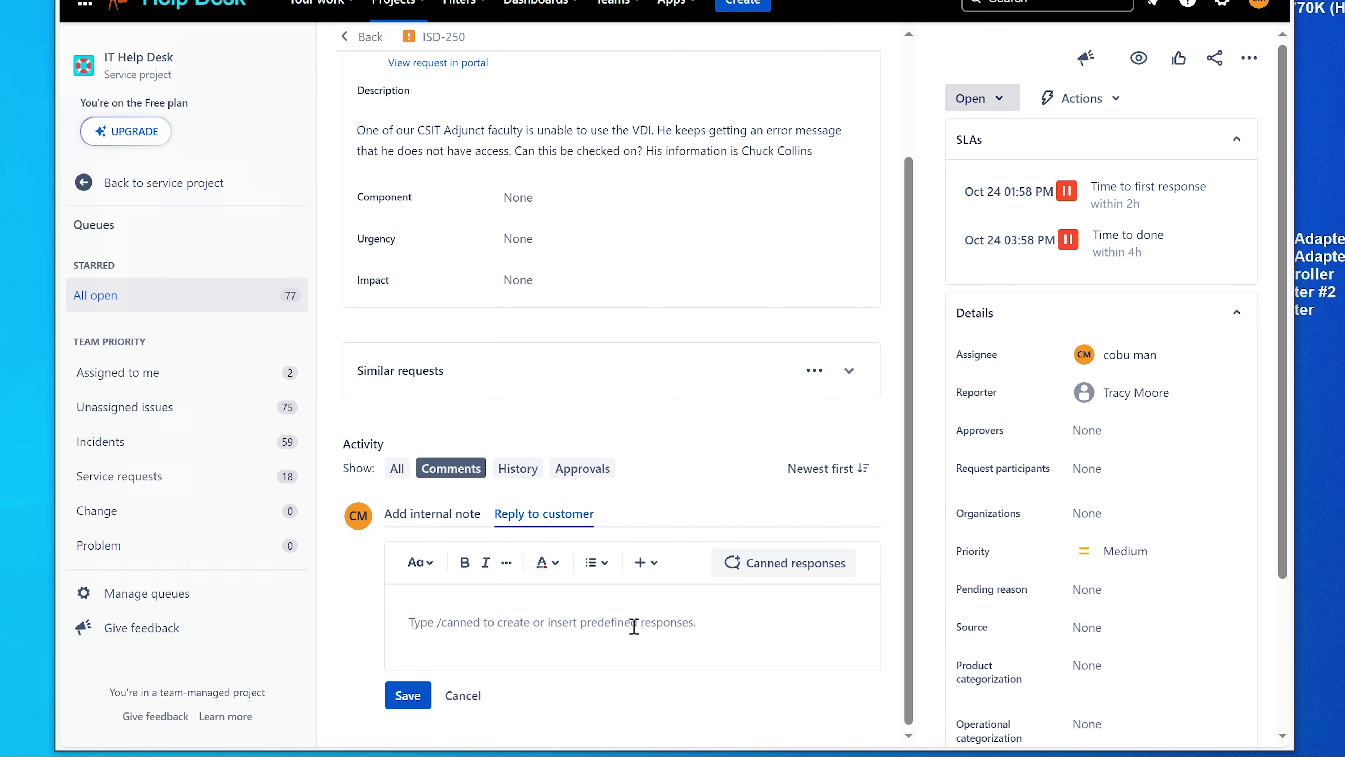
type("Please reach out to")
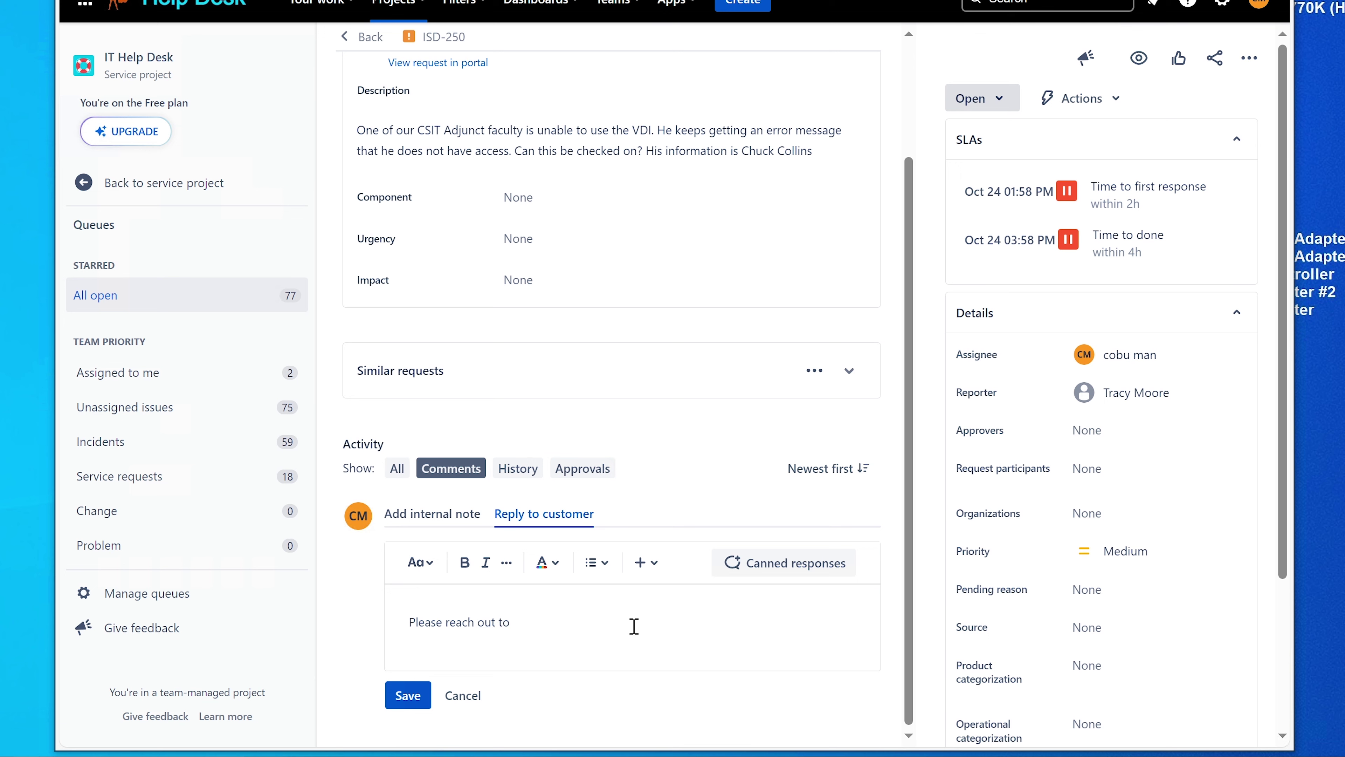
type(" Desktop Support team")
key("Left")
key("Left")
key("Left")
key("Left")
key("Left")
key("Left")
key("Left")
key("Left")
key("Left")
key("Left")
key("Left")
key("Left")
key("Left")
key("Left")
key("Left")
key("Left")
key("Left")
key("Left")
key("Left")
key("Left")
key("Home")
type("You can t")
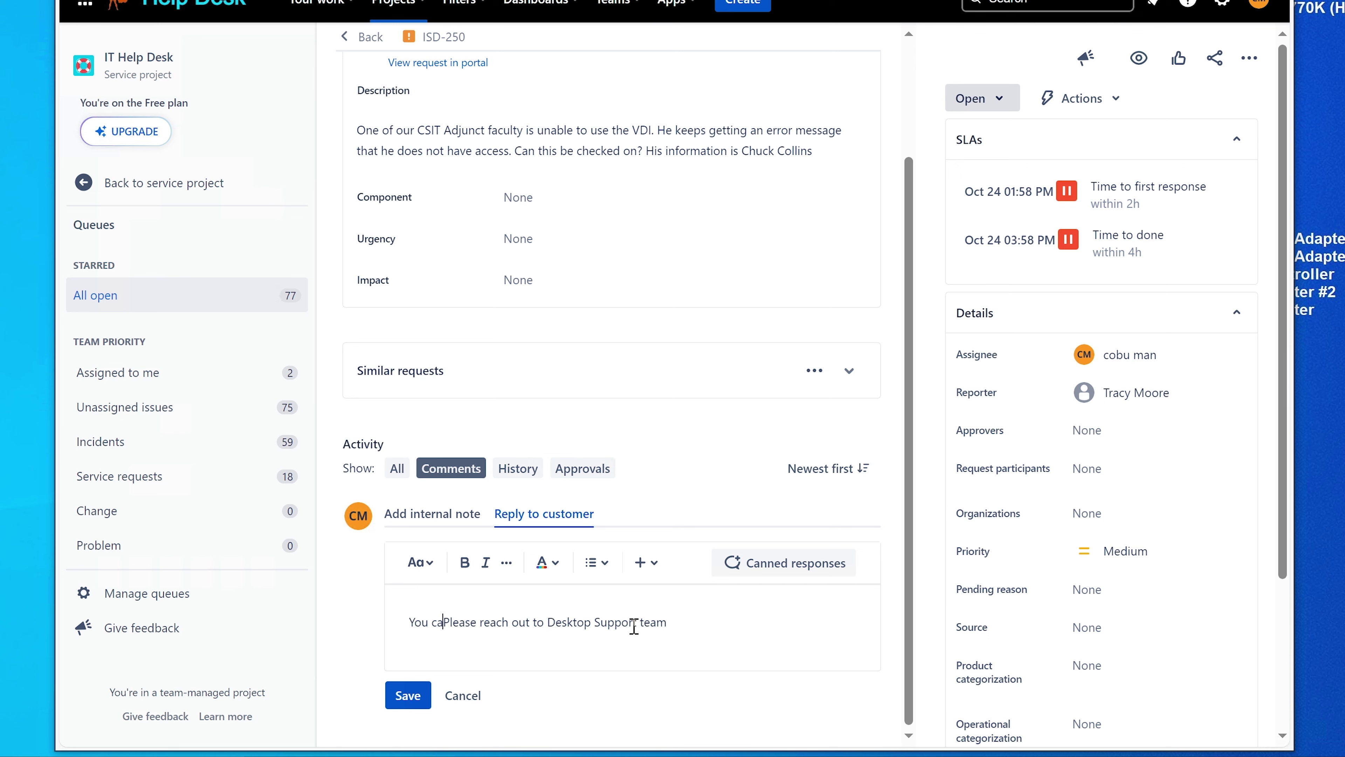
key("BackSpace")
type("grant sp")
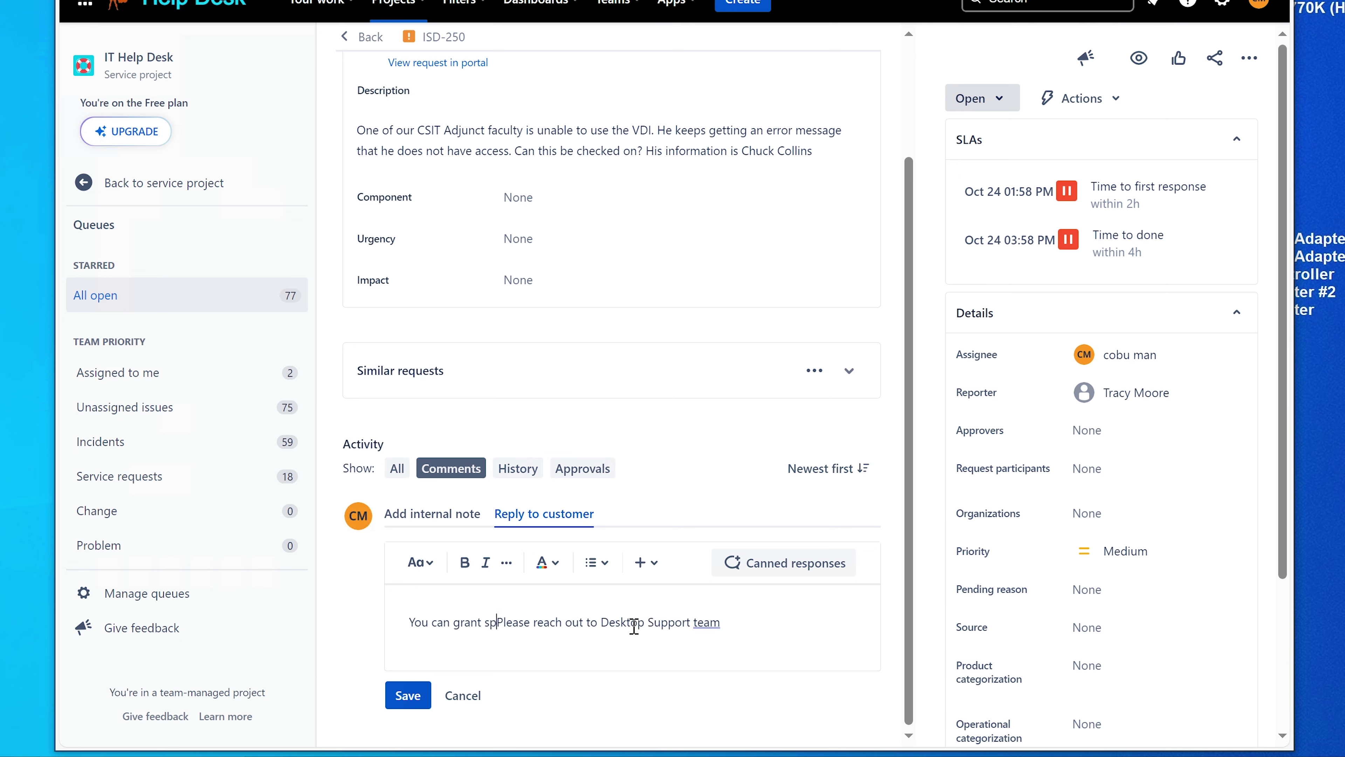
key("BackSpace")
key("BackSpace")
key("BackSpace")
key("BackSpace")
key("BackSpace")
key("BackSpace")
key("BackSpace")
key("BackSpace")
key("BackSpace")
key("BackSpace")
key("BackSpace")
key("BackSpace")
key("BackSpace")
key("BackSpace")
key("BackSpace")
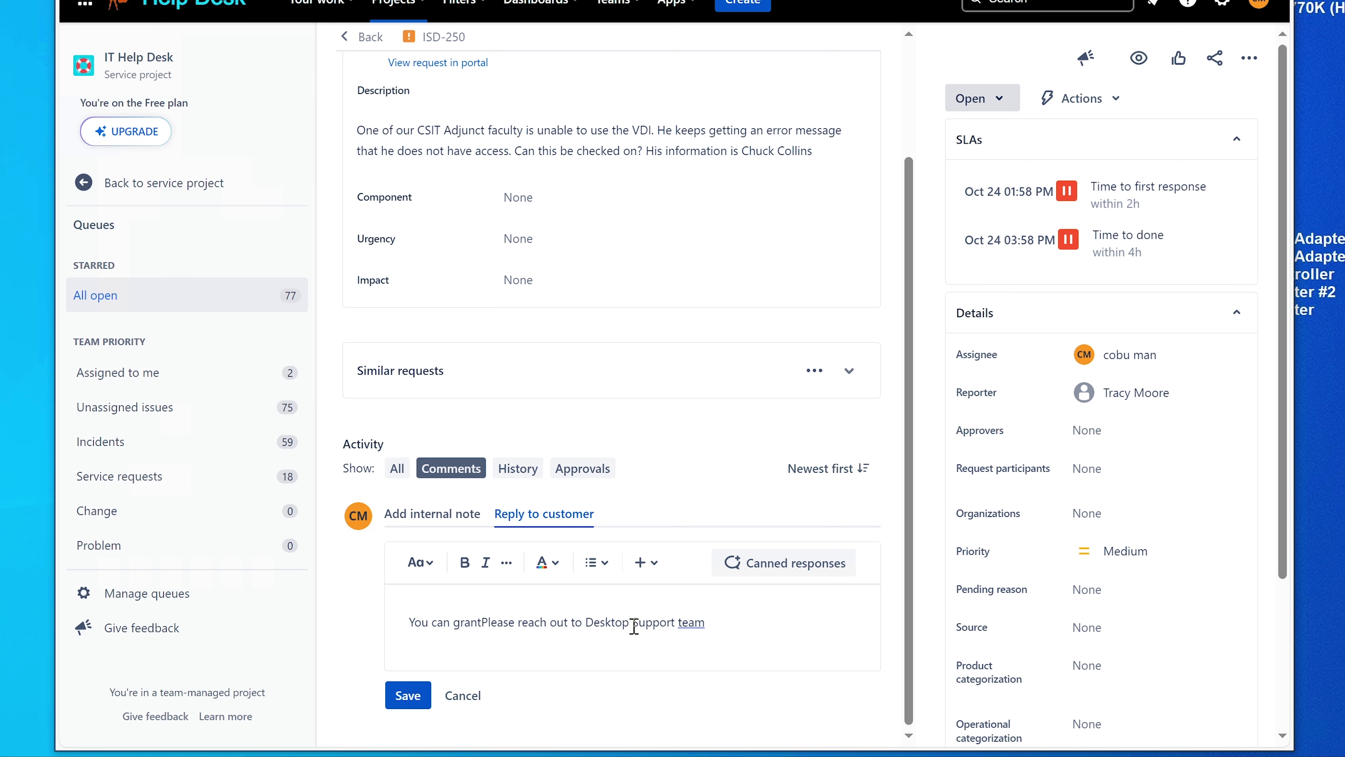
Add the grant-access explanation and 'or whoever has the ability to grant access', then save the reply.
type("If you are able ")
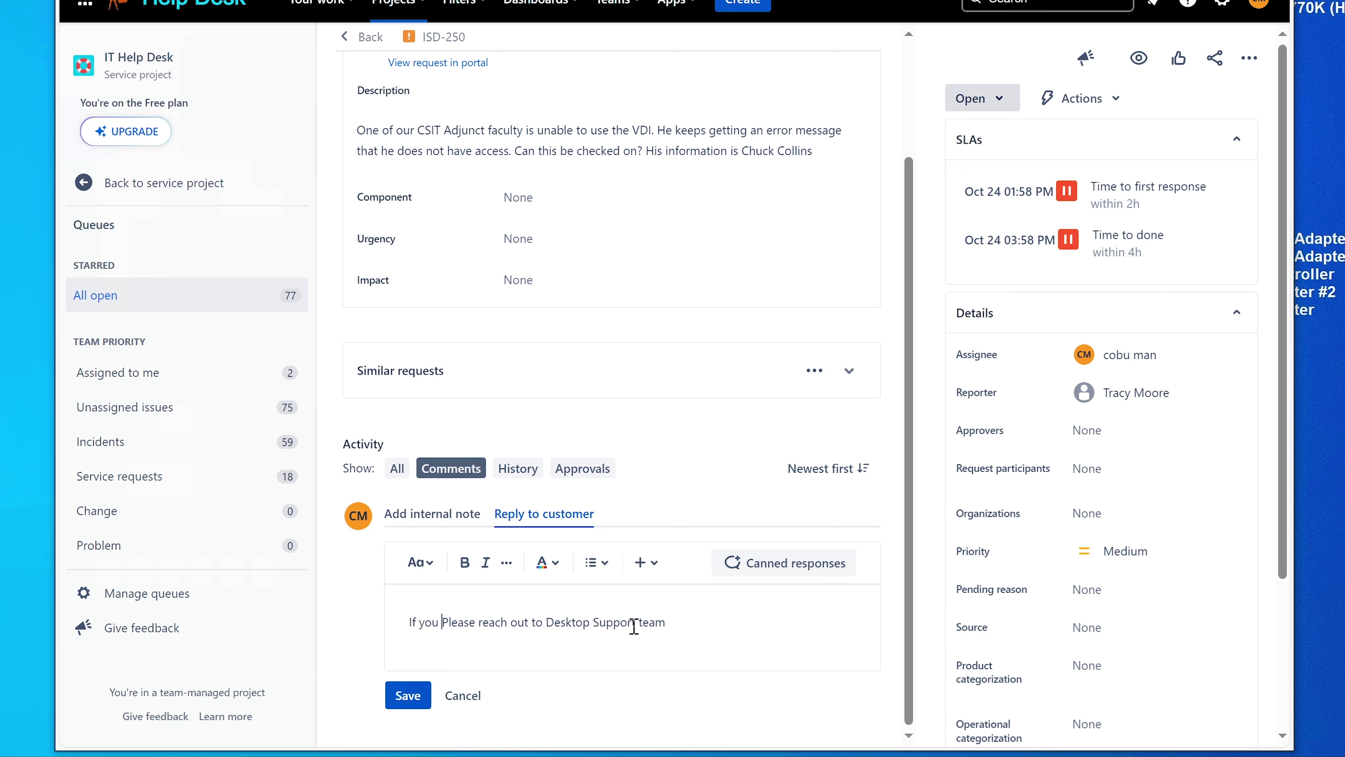
type("to grant acc")
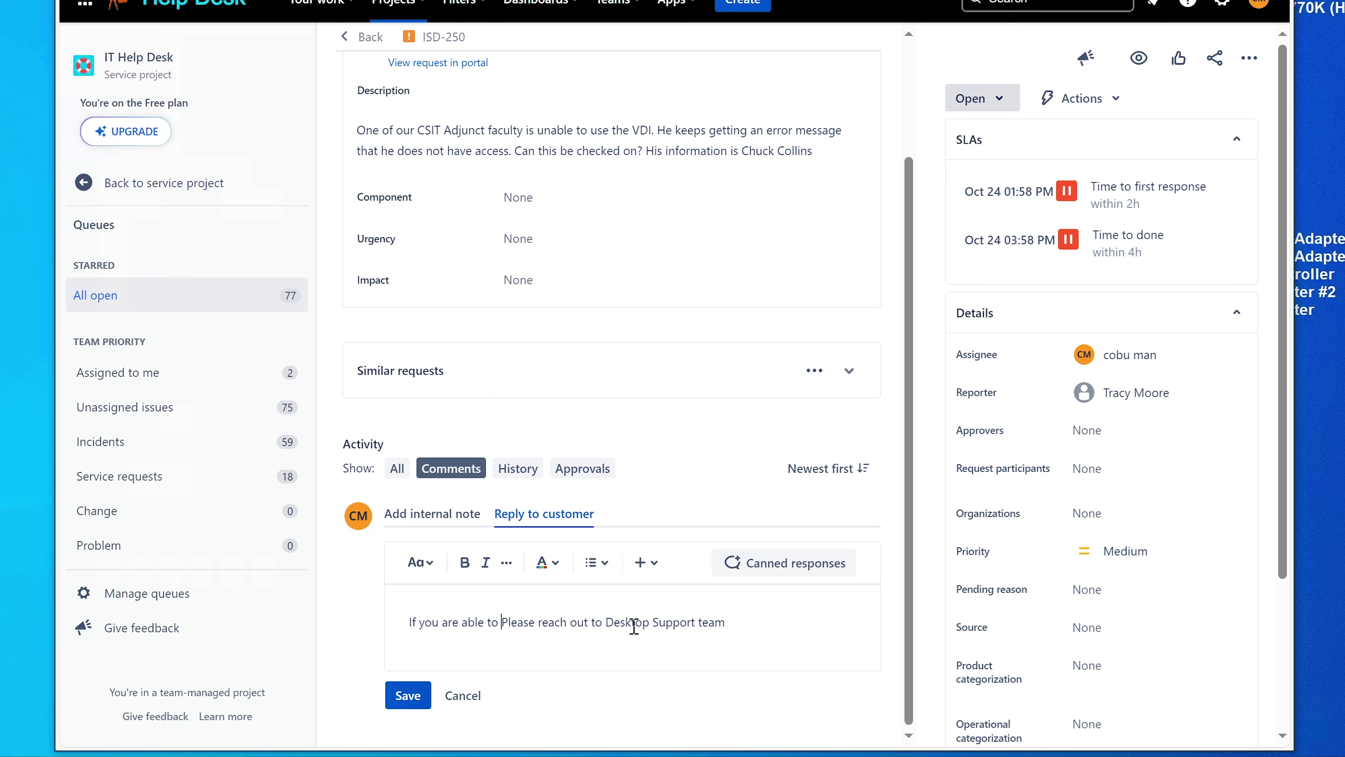
type("ess to VD")
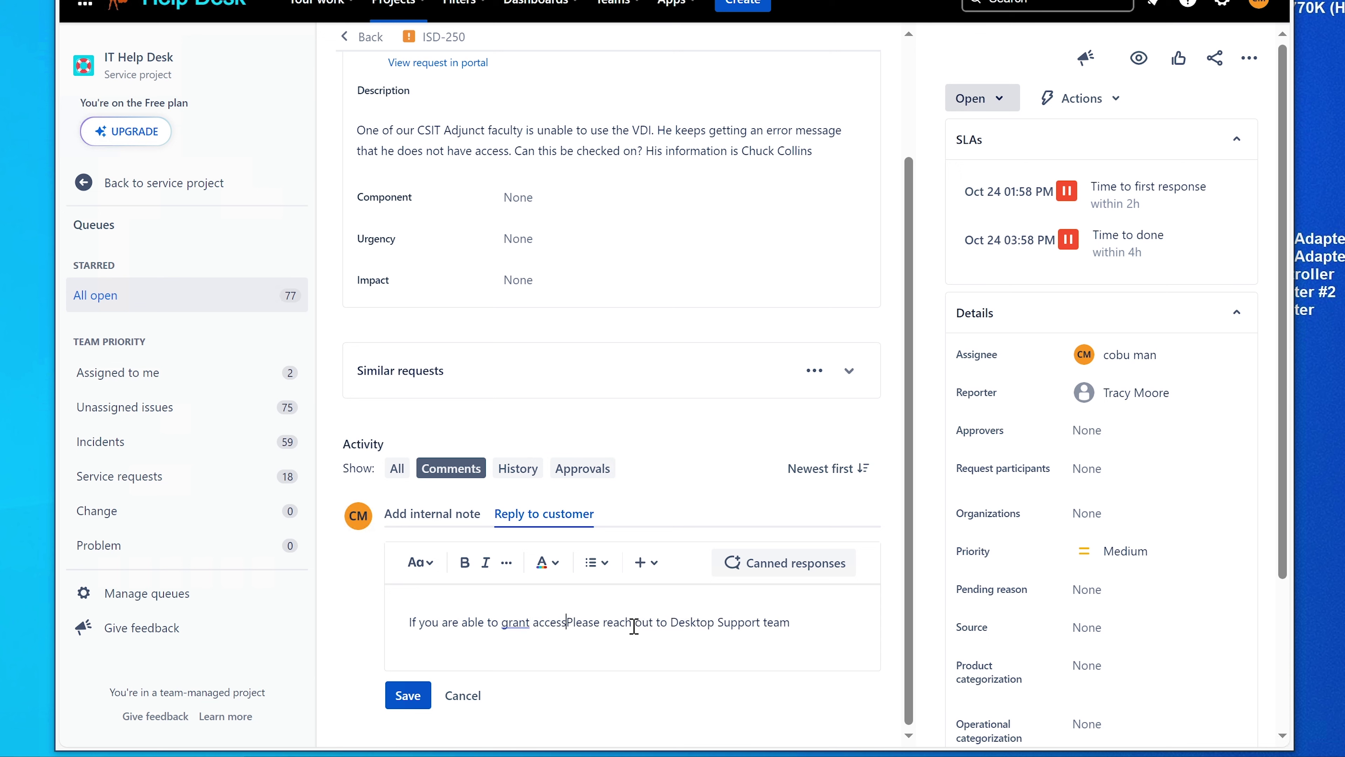
type("I")
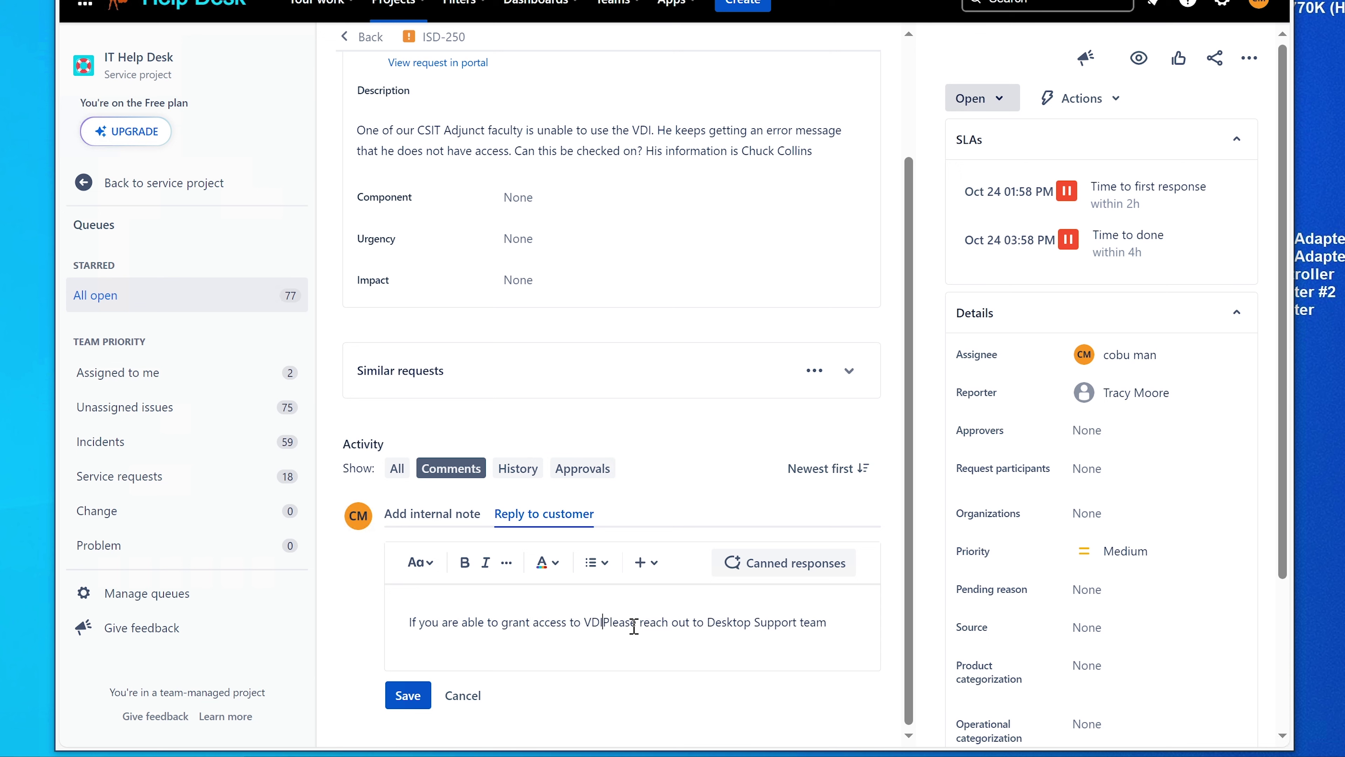
type("s ")
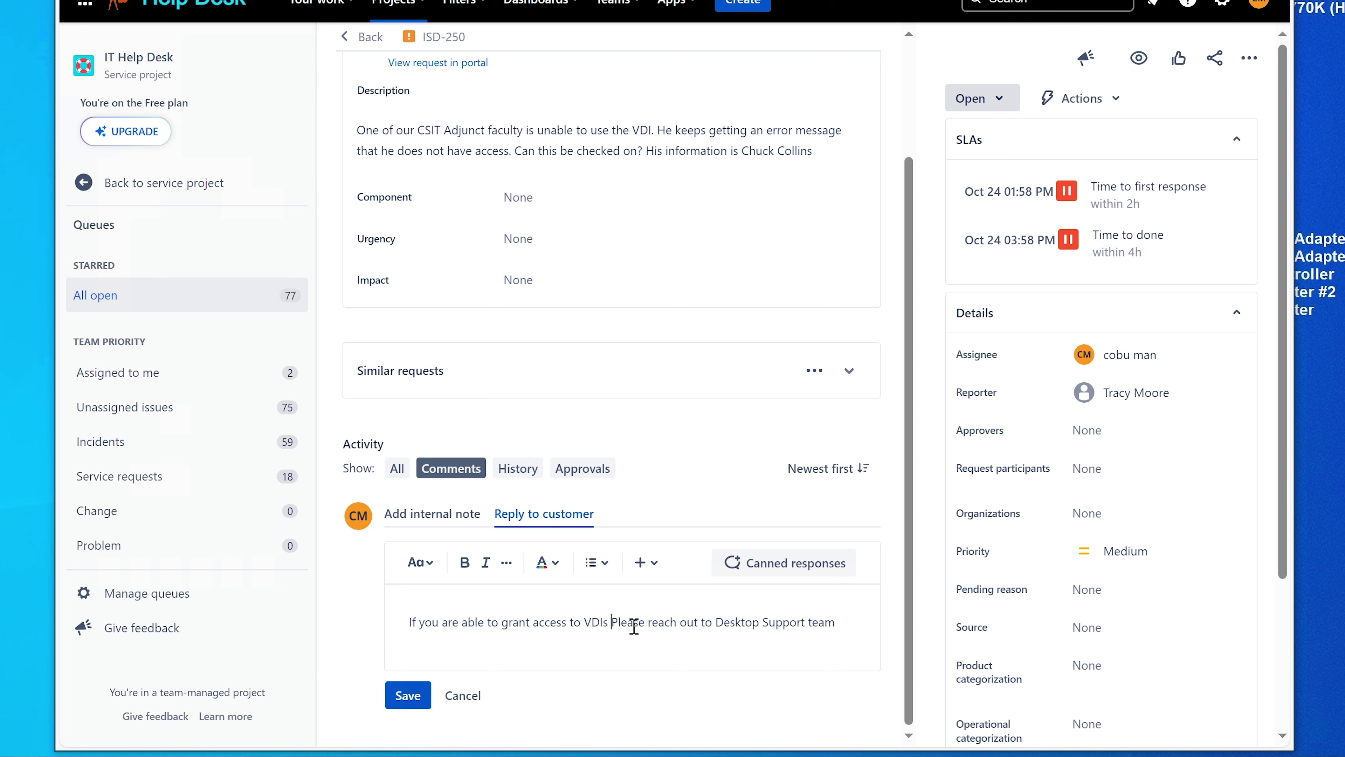
type("then the sou")
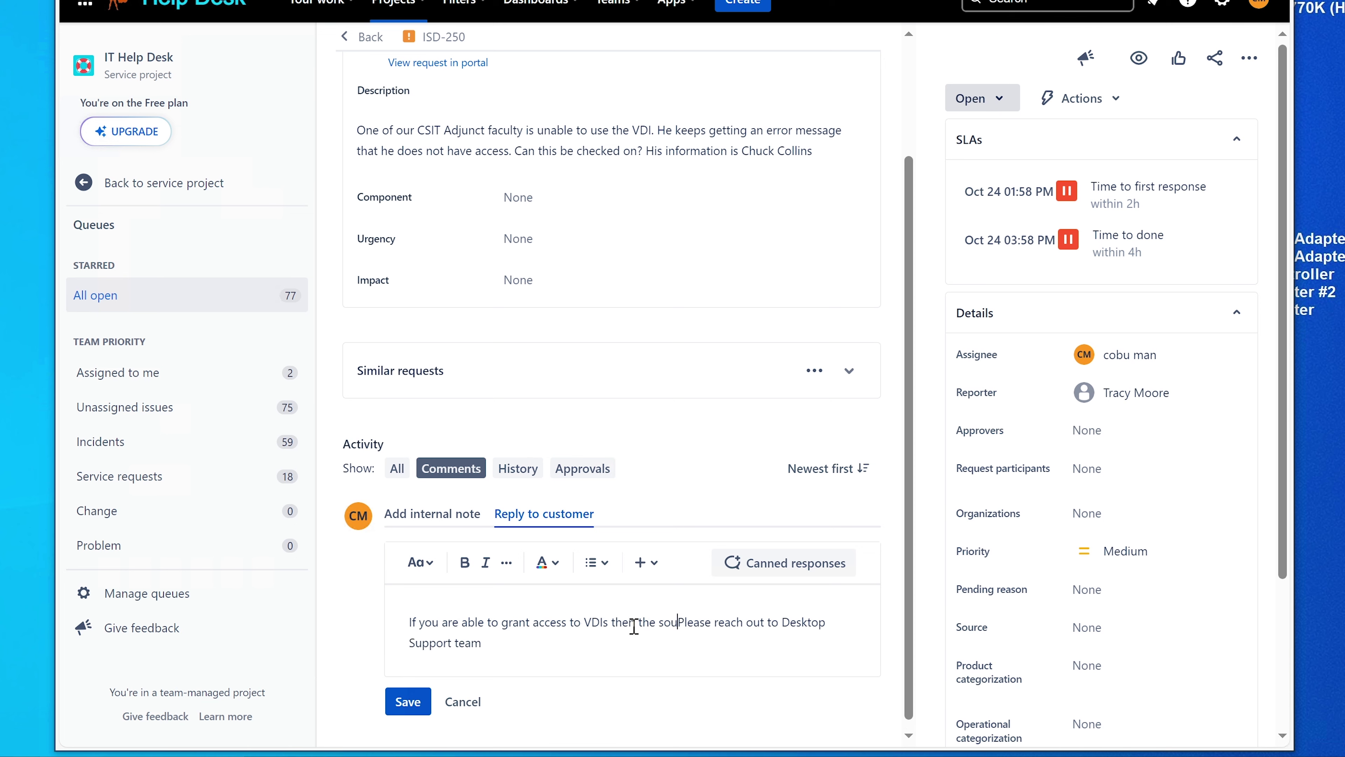
type("lution would ")
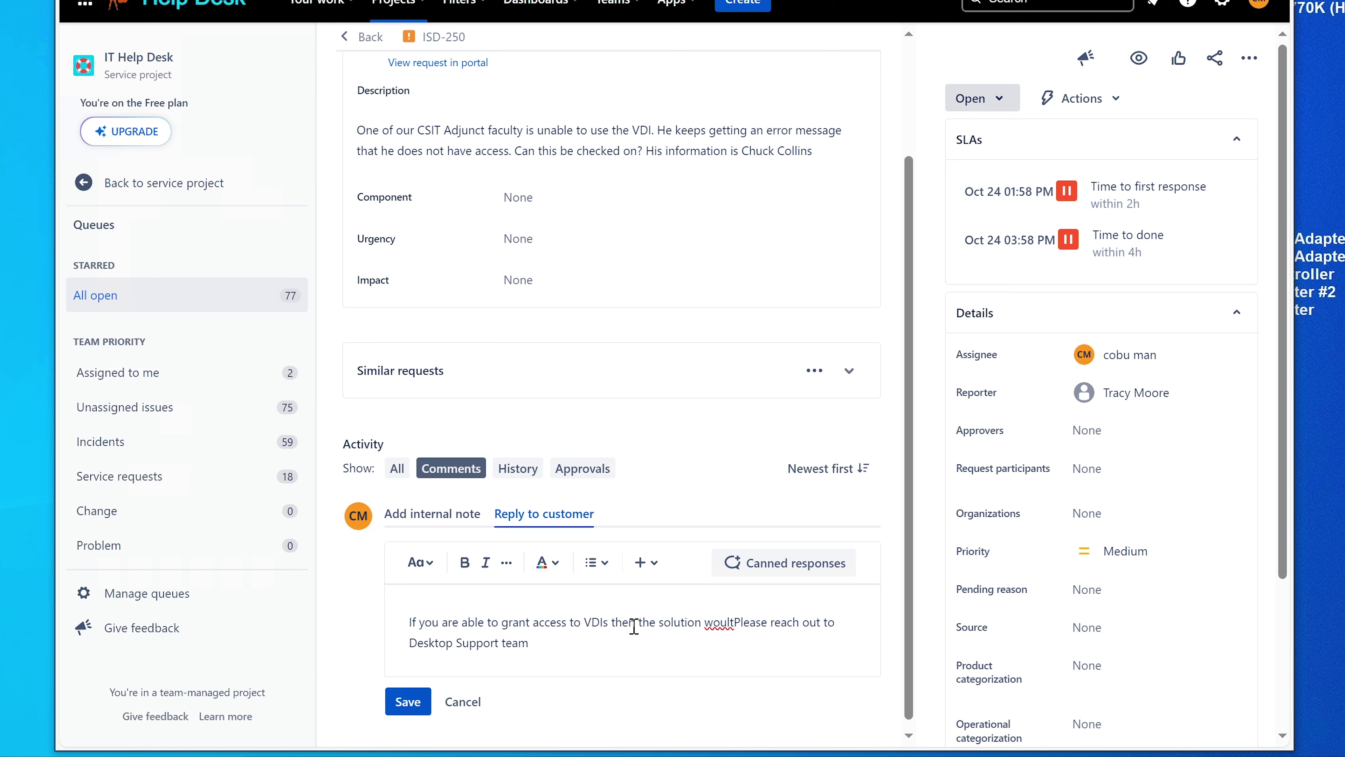
type("be")
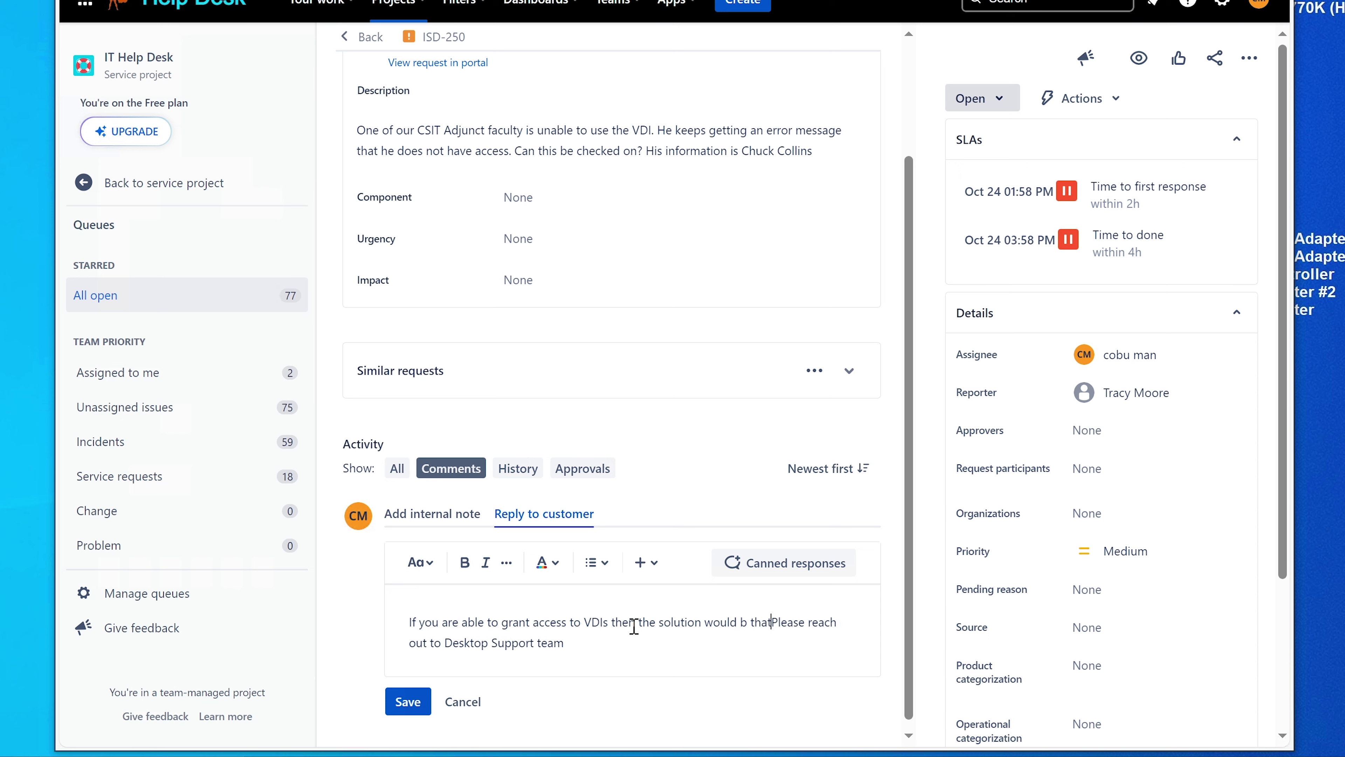
type(" that. But if you do")
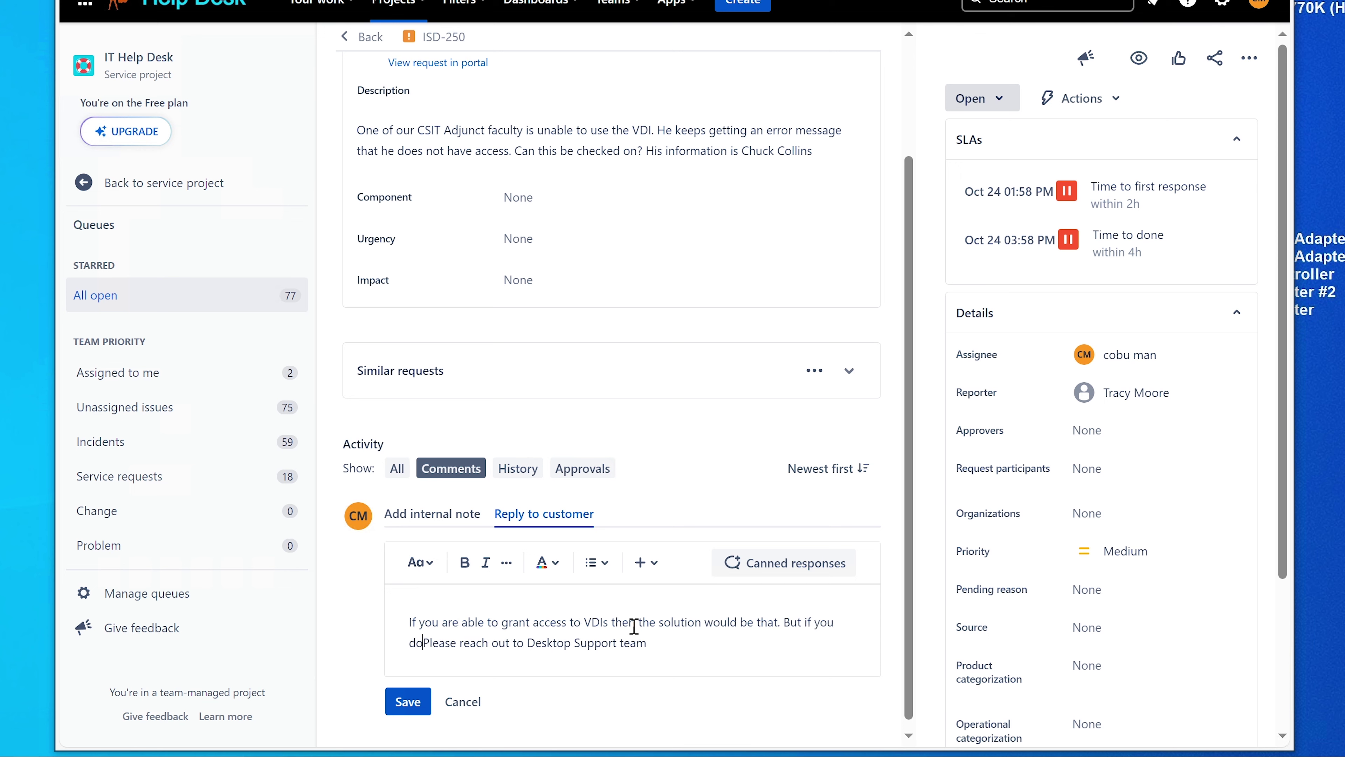
type("n't")
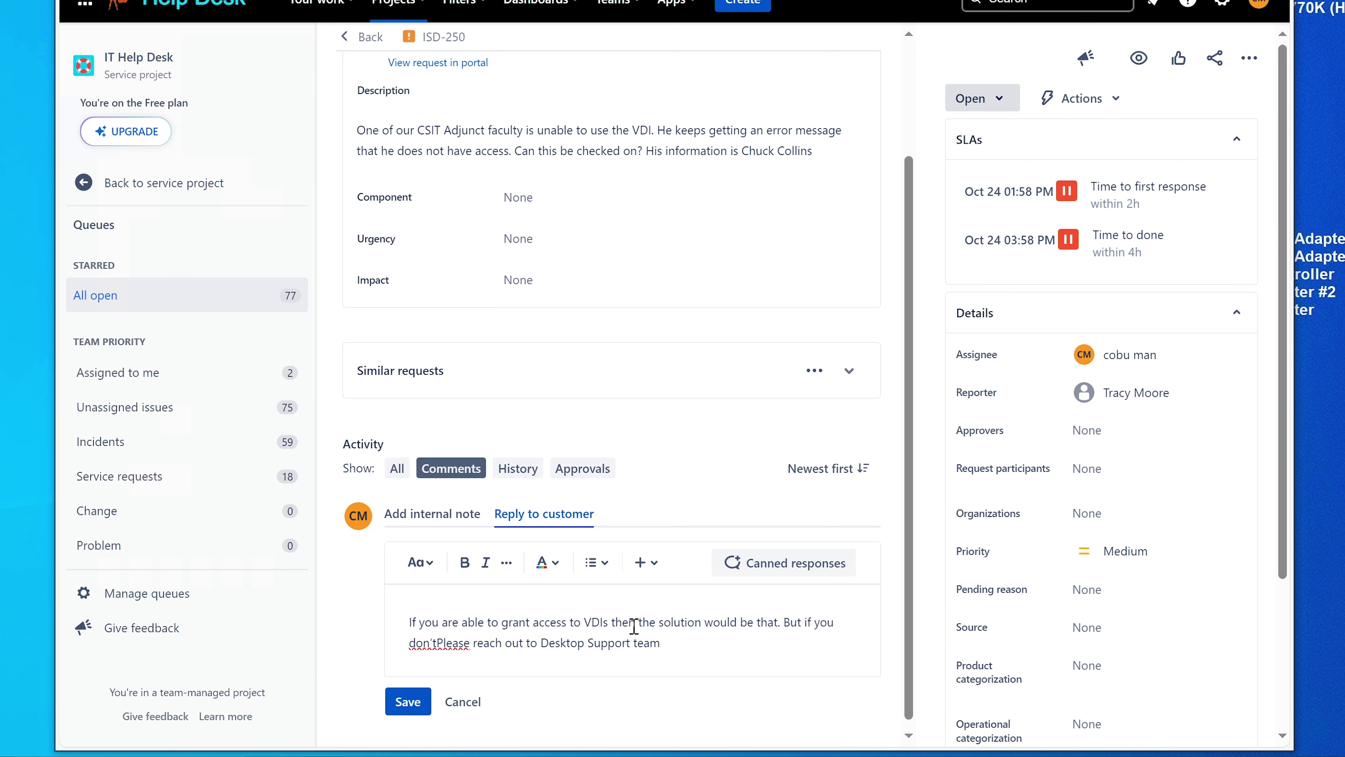
key("Delete")
type(", p")
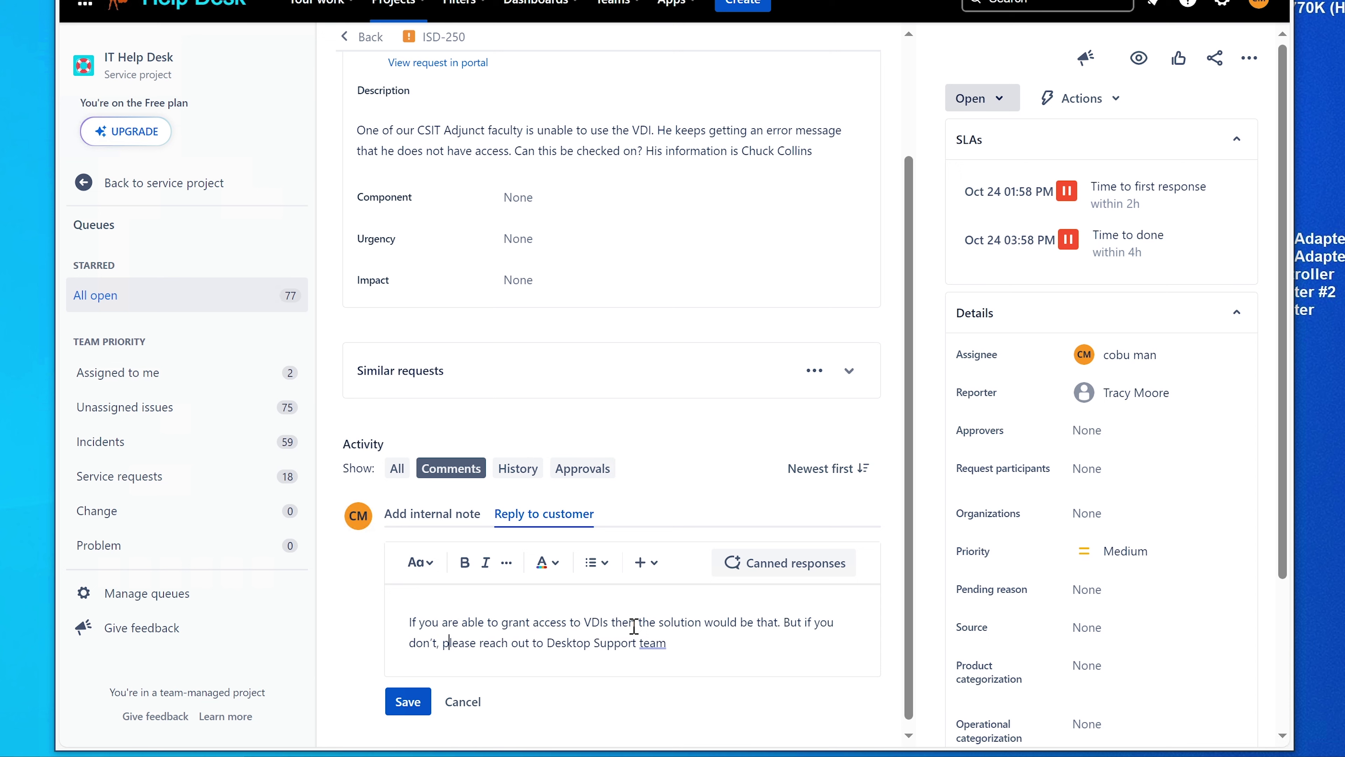
left_click(715, 646)
type("or who ever has th")
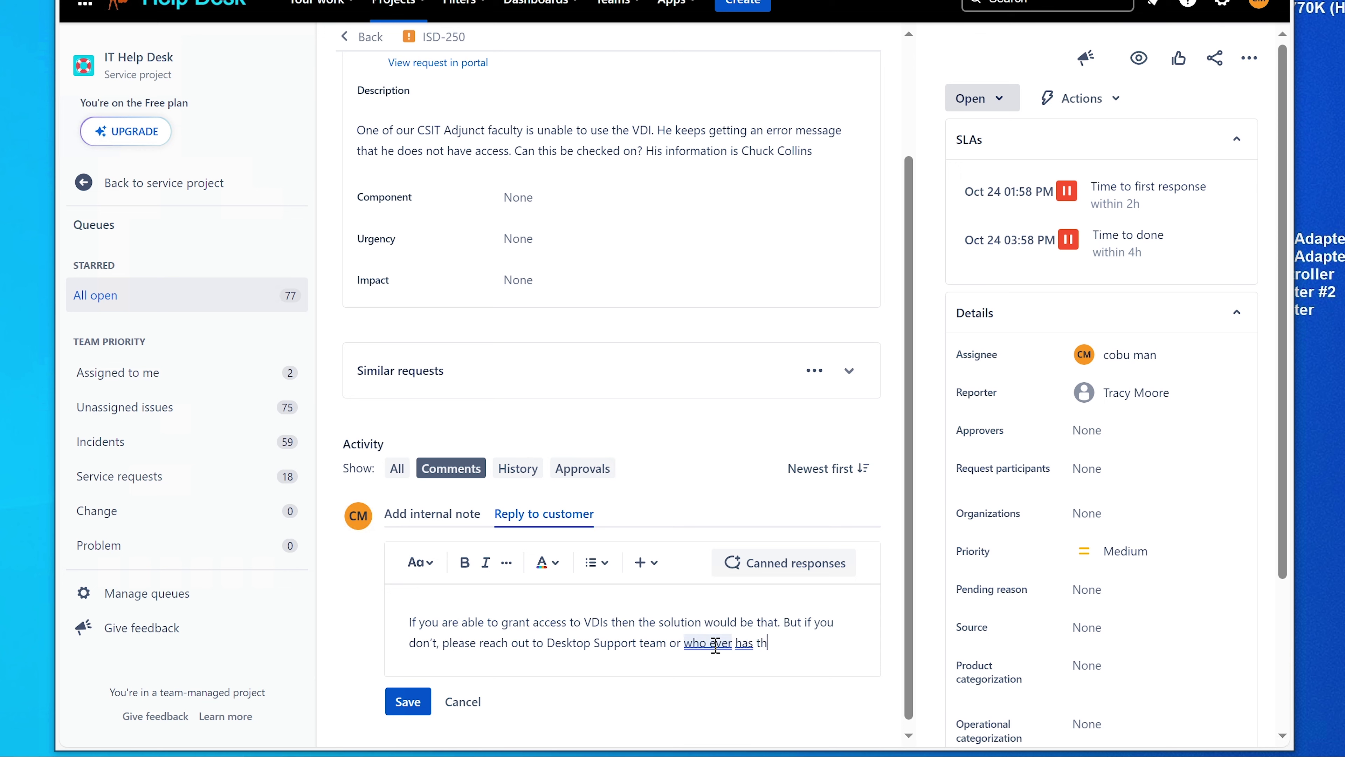
type("e ability to grant access.")
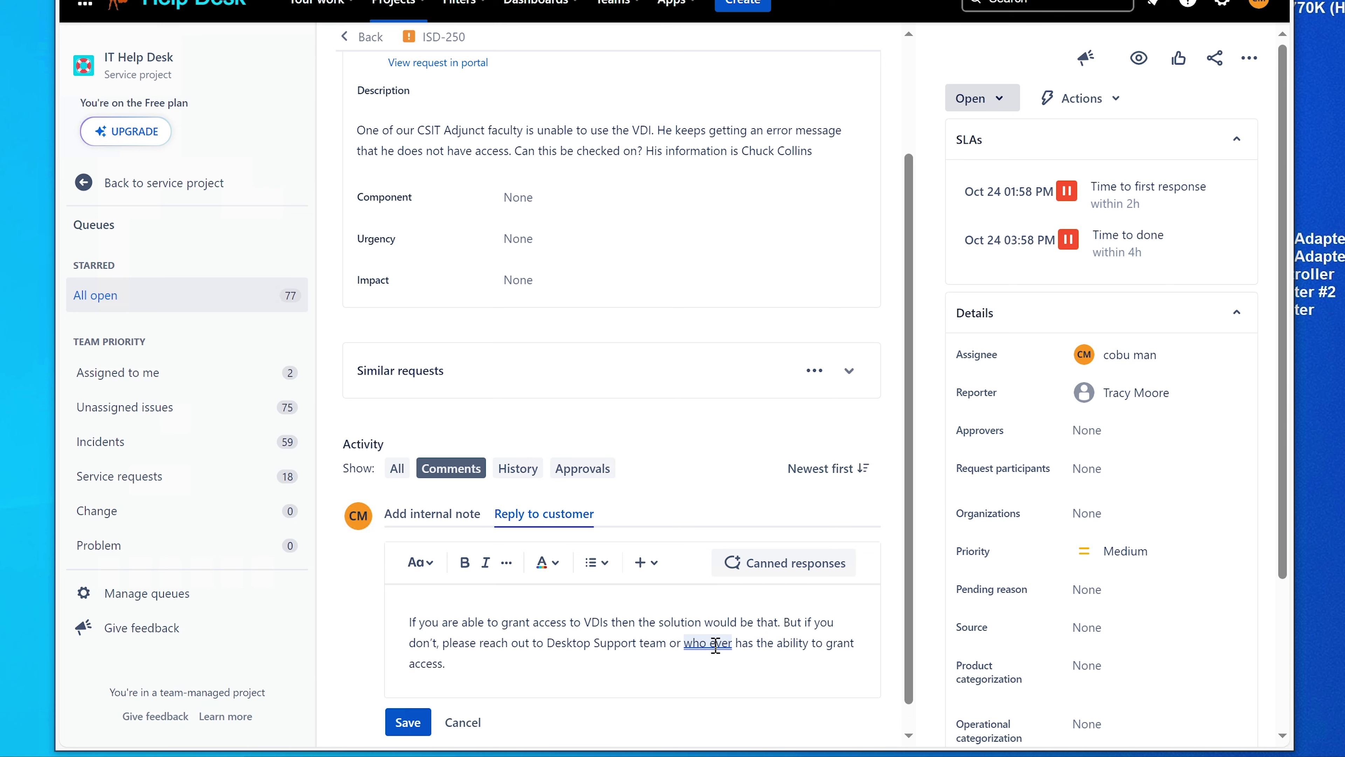
right_click(715, 645)
left_click(810, 496)
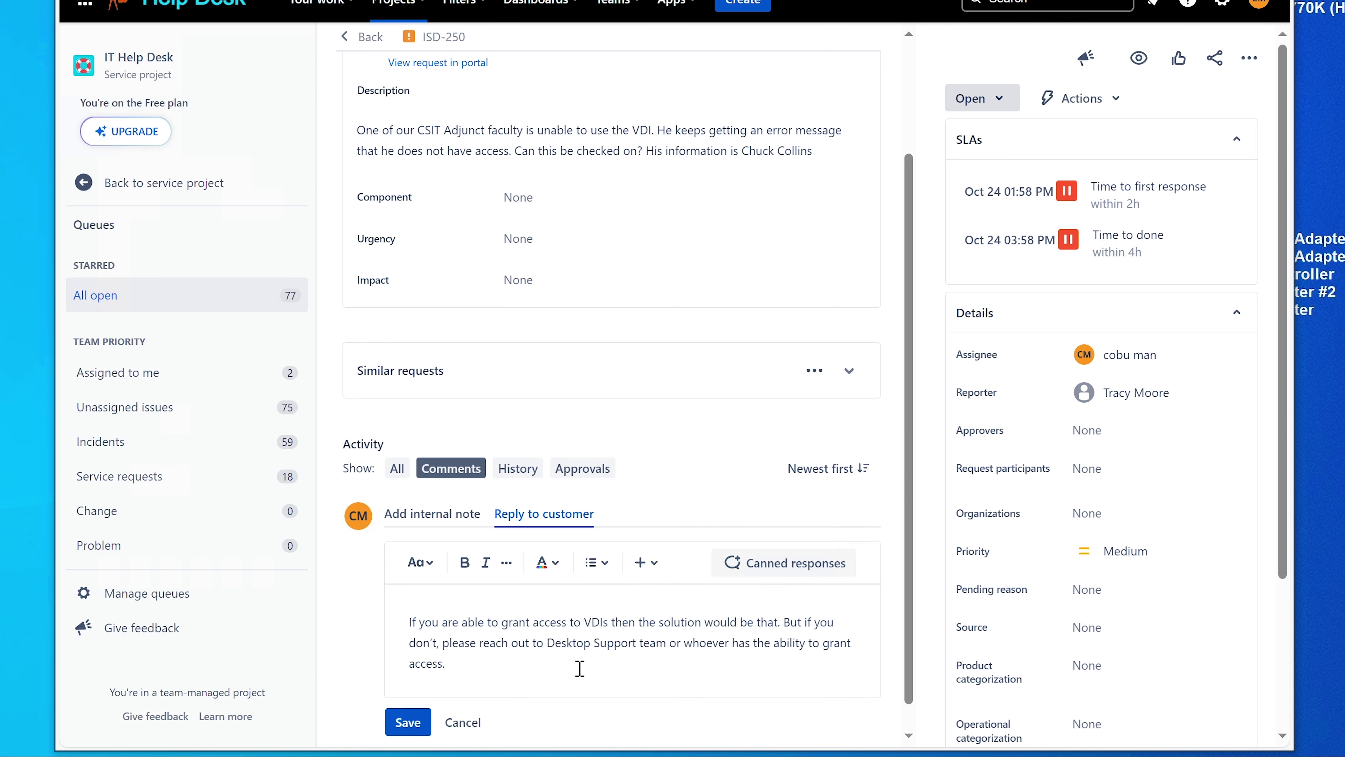
left_click(409, 722)
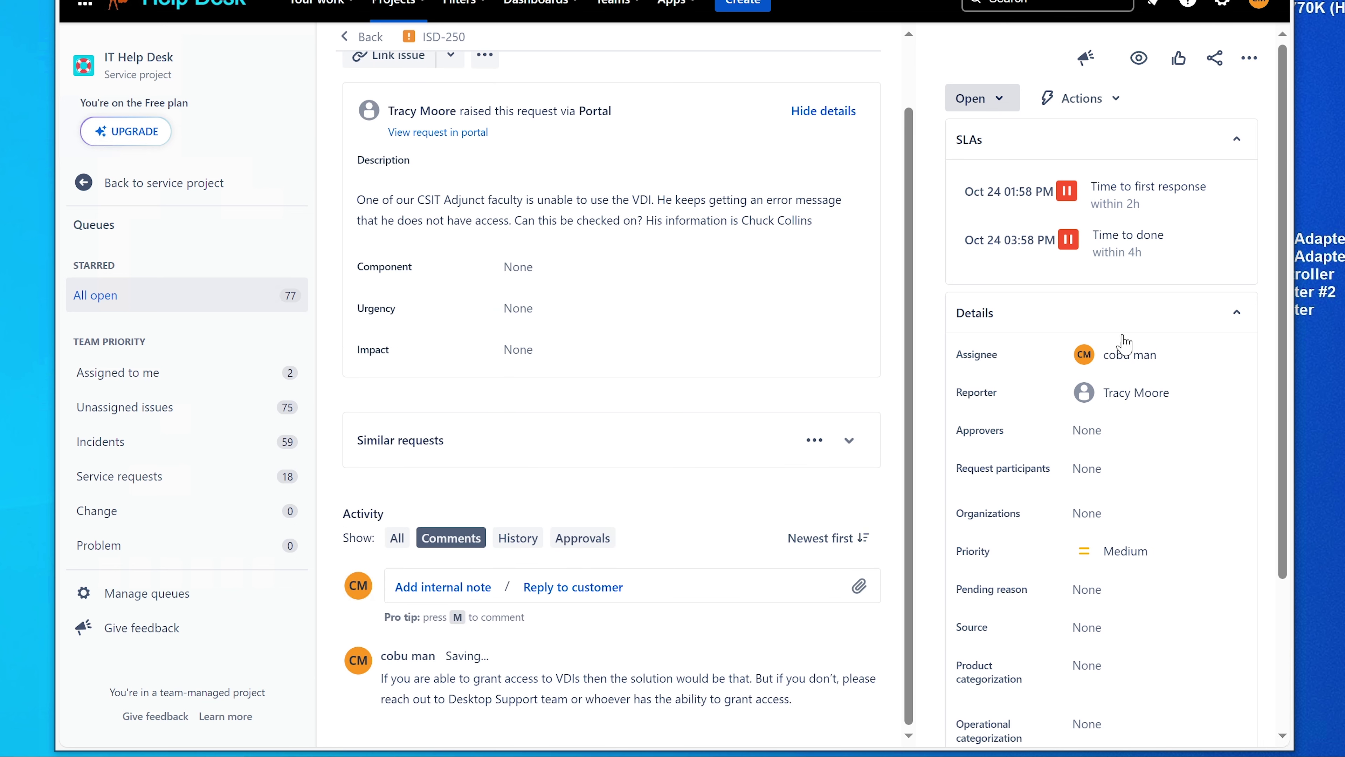
Open ISD-258 'Trouble with Google Chrome' and read its Faculty Load and Compensation error description.
left_click(1004, 106)
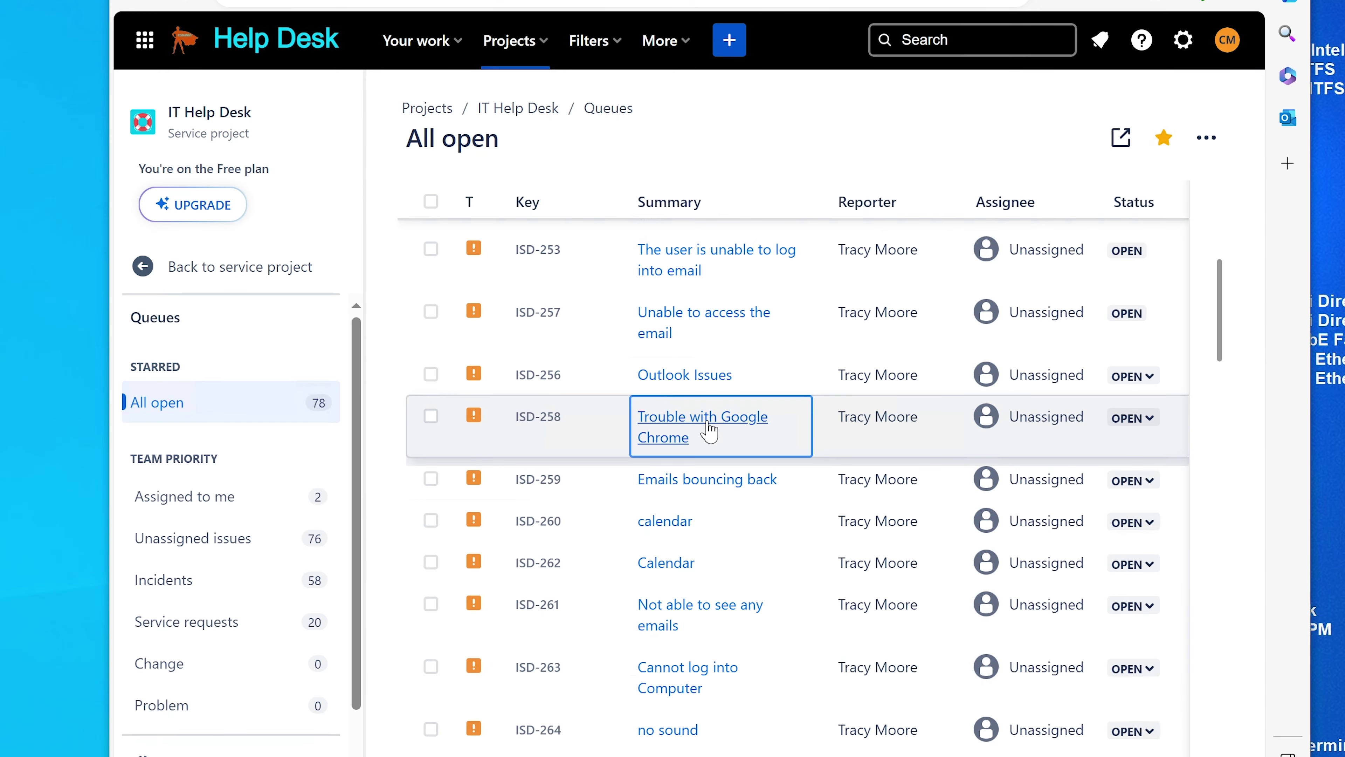
left_click(707, 430)
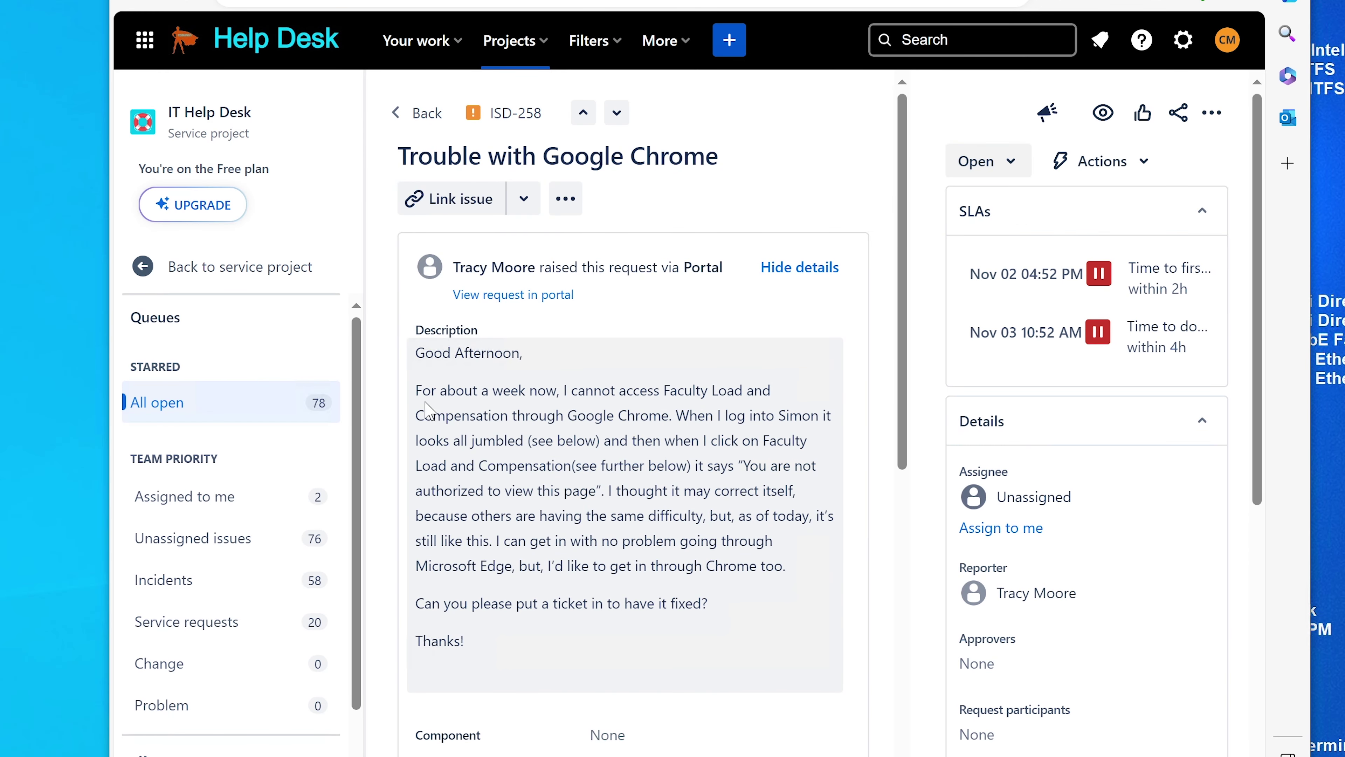
left_click_drag(418, 388, 577, 460)
left_click(671, 417)
left_click(625, 442)
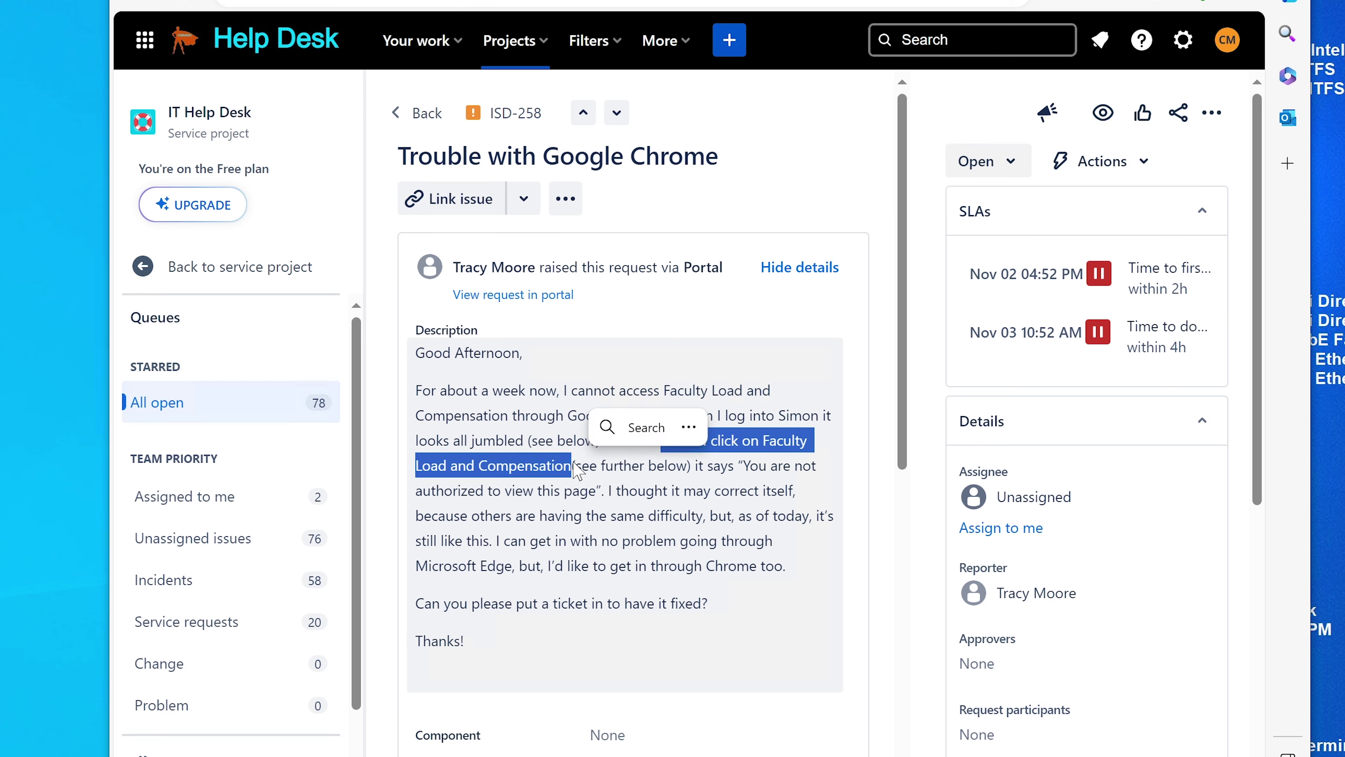
left_click(592, 459)
left_click_drag(693, 467, 814, 569)
left_click(605, 492)
Assign ISD-258 to yourself and reread the quoted not-authorized error message.
left_click(702, 537)
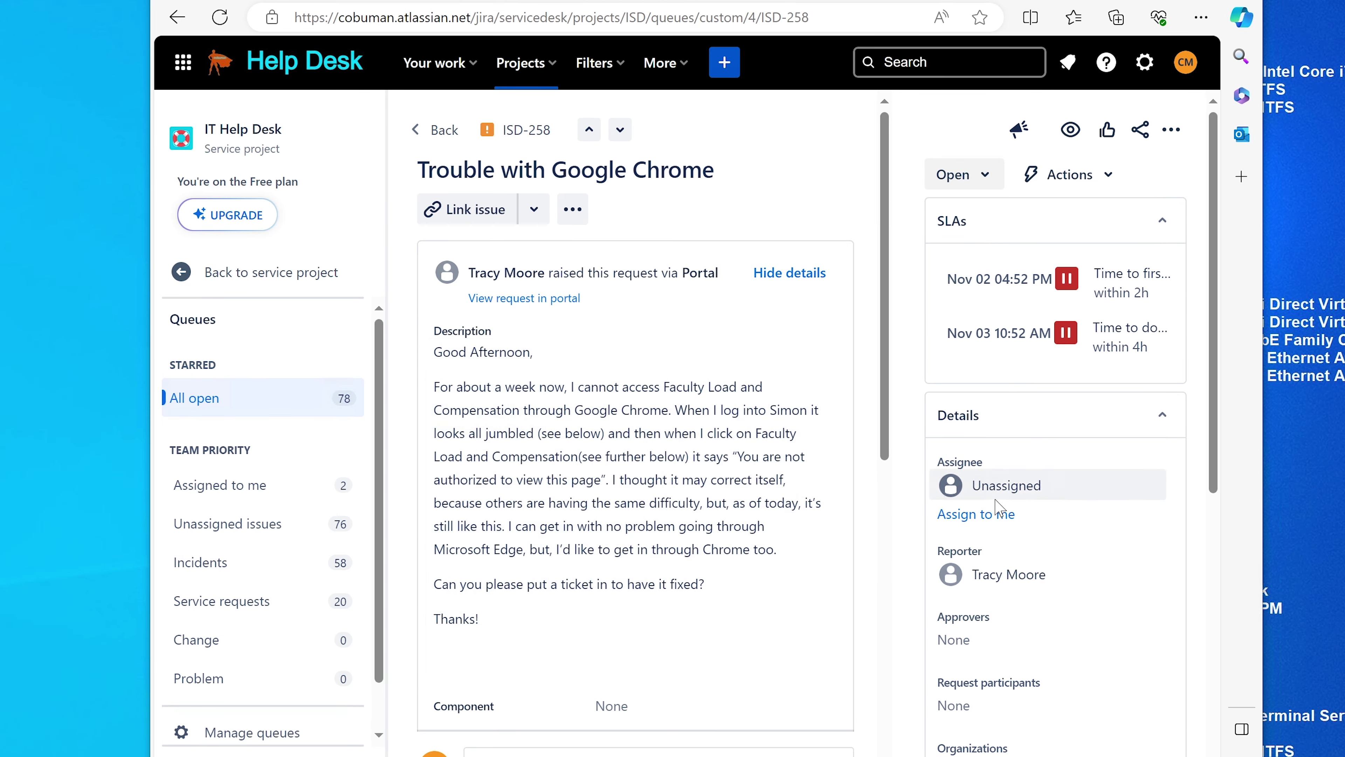
left_click(998, 513)
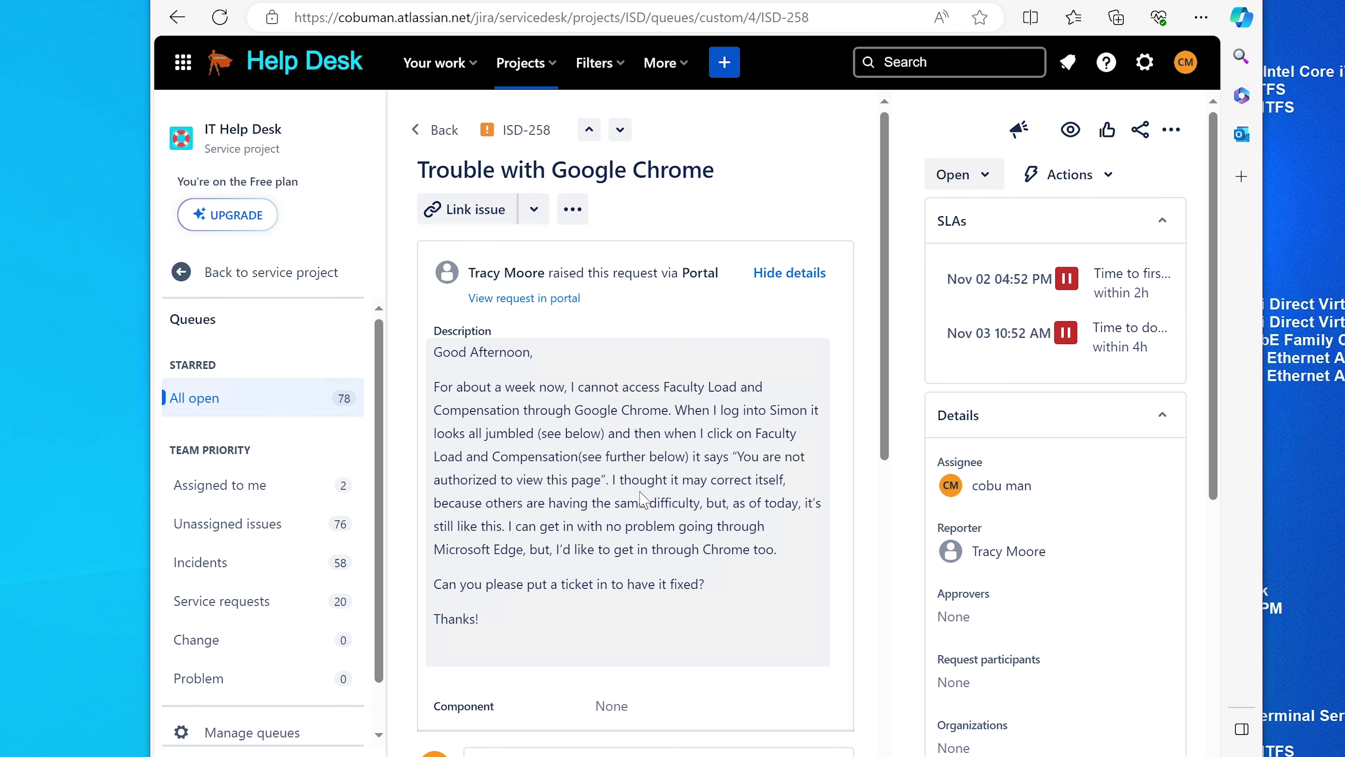
left_click_drag(737, 456, 603, 482)
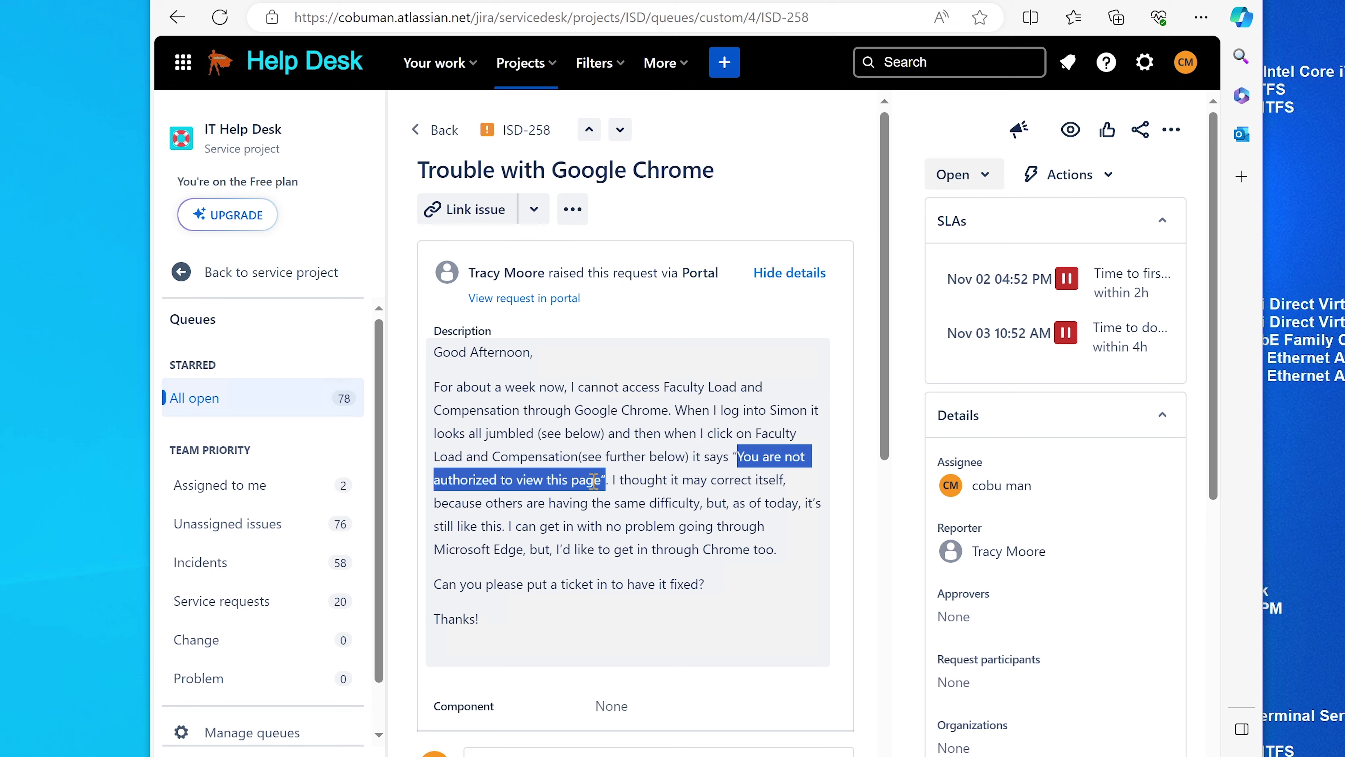
left_click(592, 483)
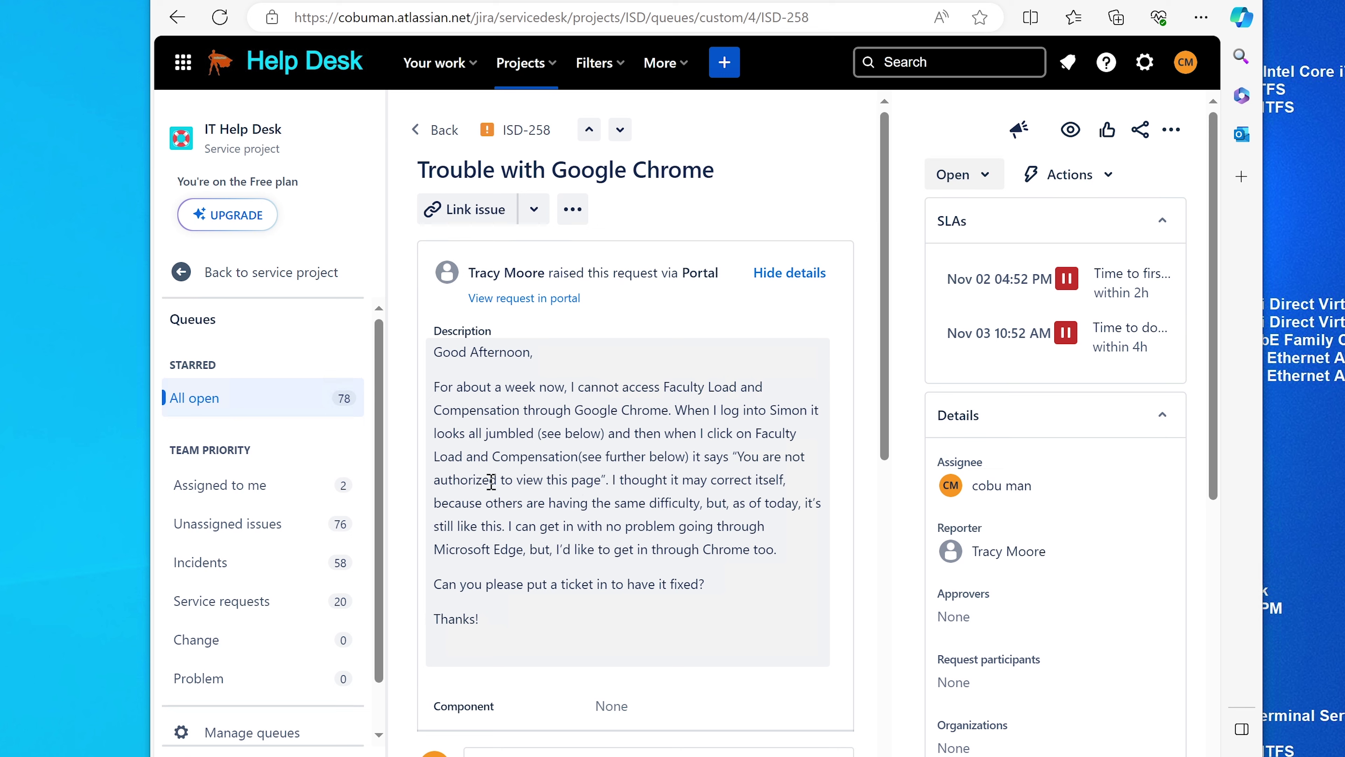
Reread ISD-258's quoted error and the note about getting in through Microsoft Edge.
left_click_drag(734, 456, 600, 473)
left_click(573, 479)
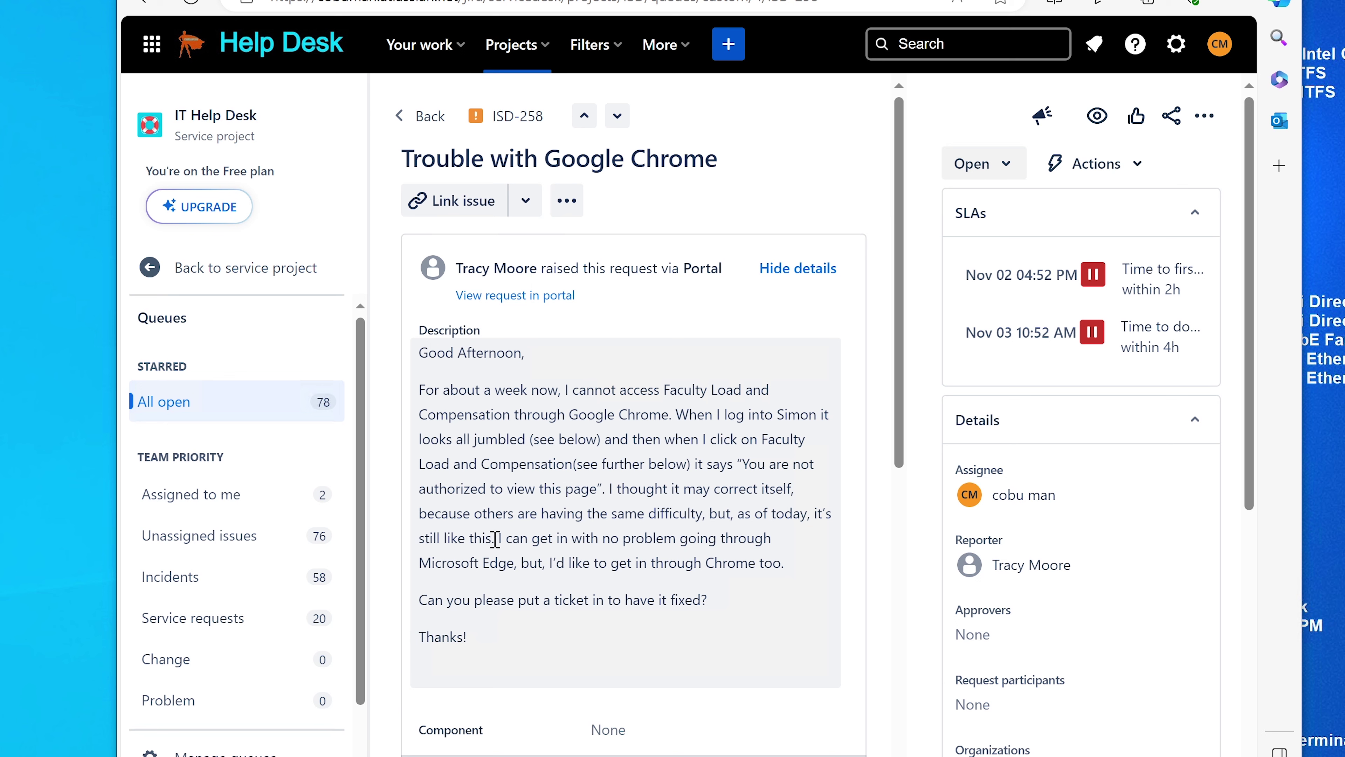
left_click_drag(499, 538, 513, 564)
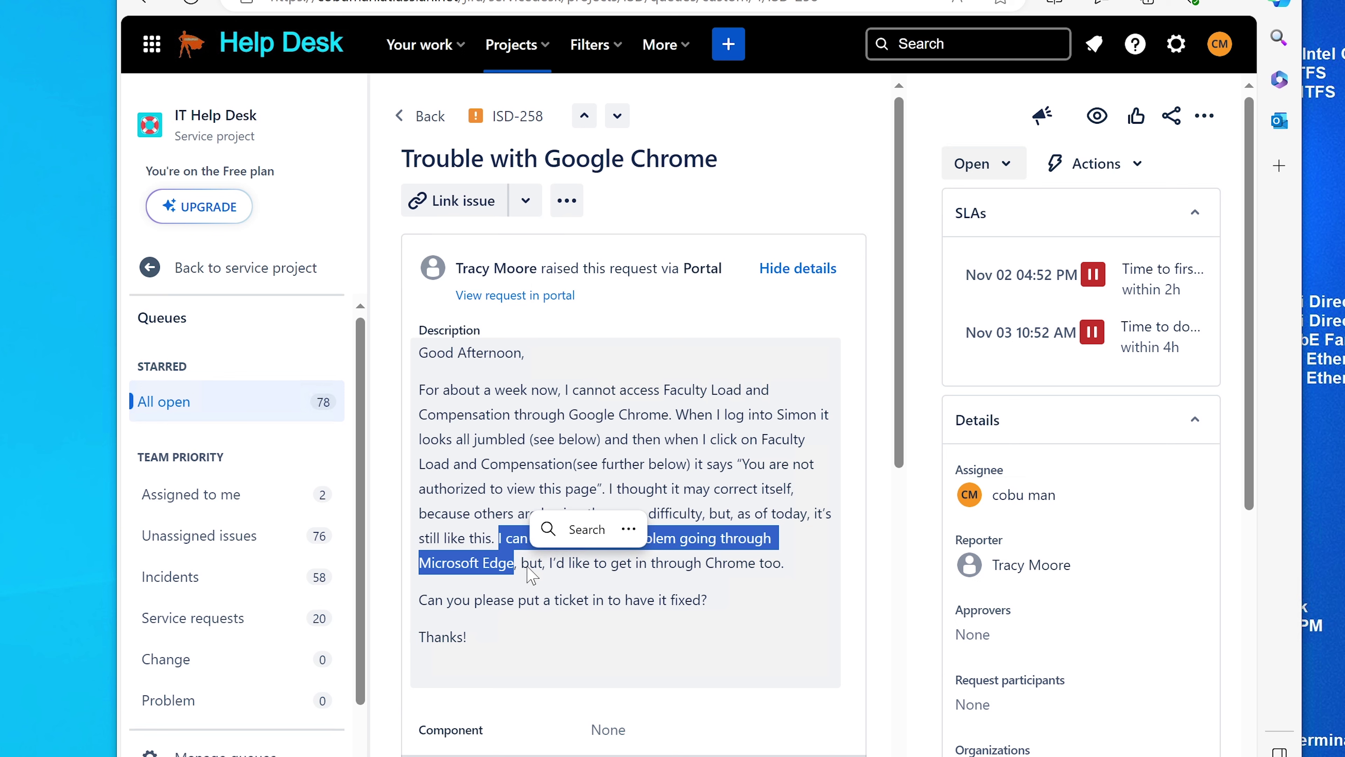
left_click(523, 564)
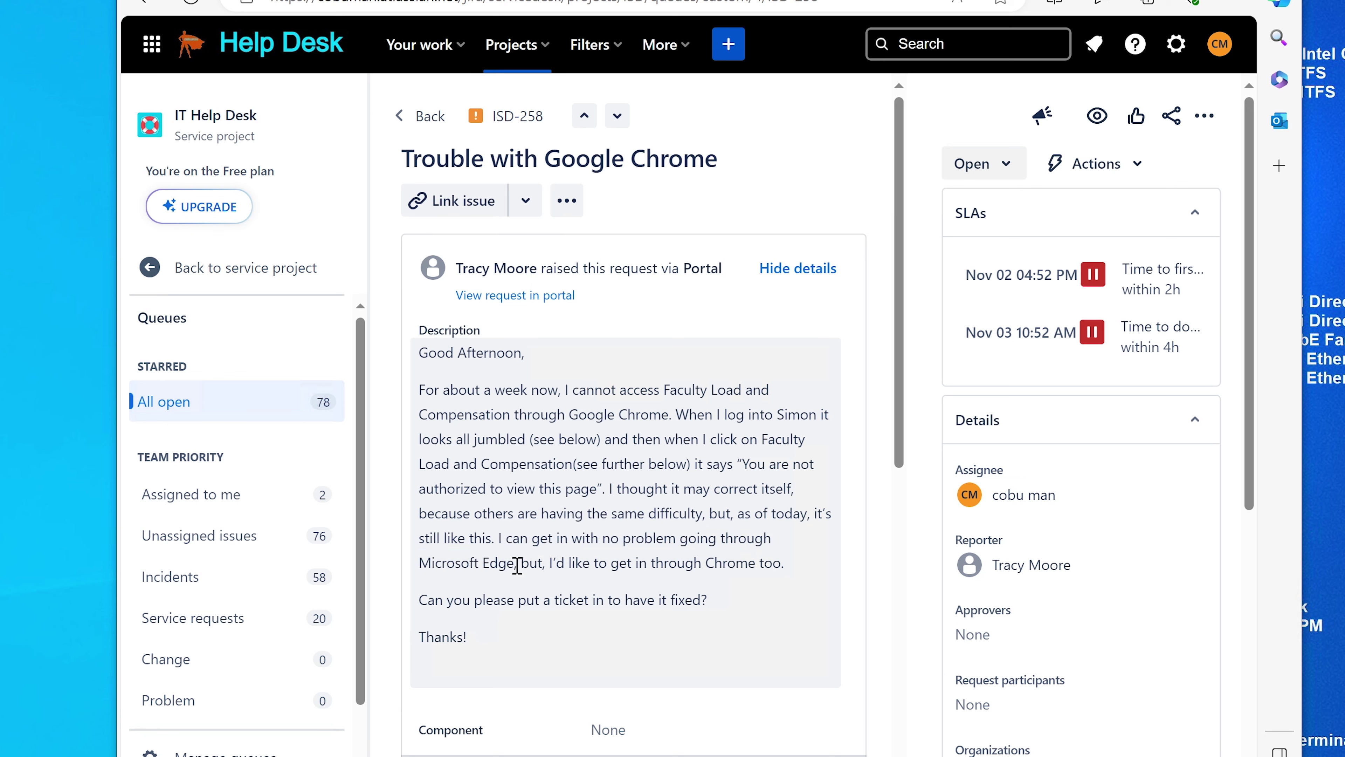
left_click_drag(517, 563, 425, 564)
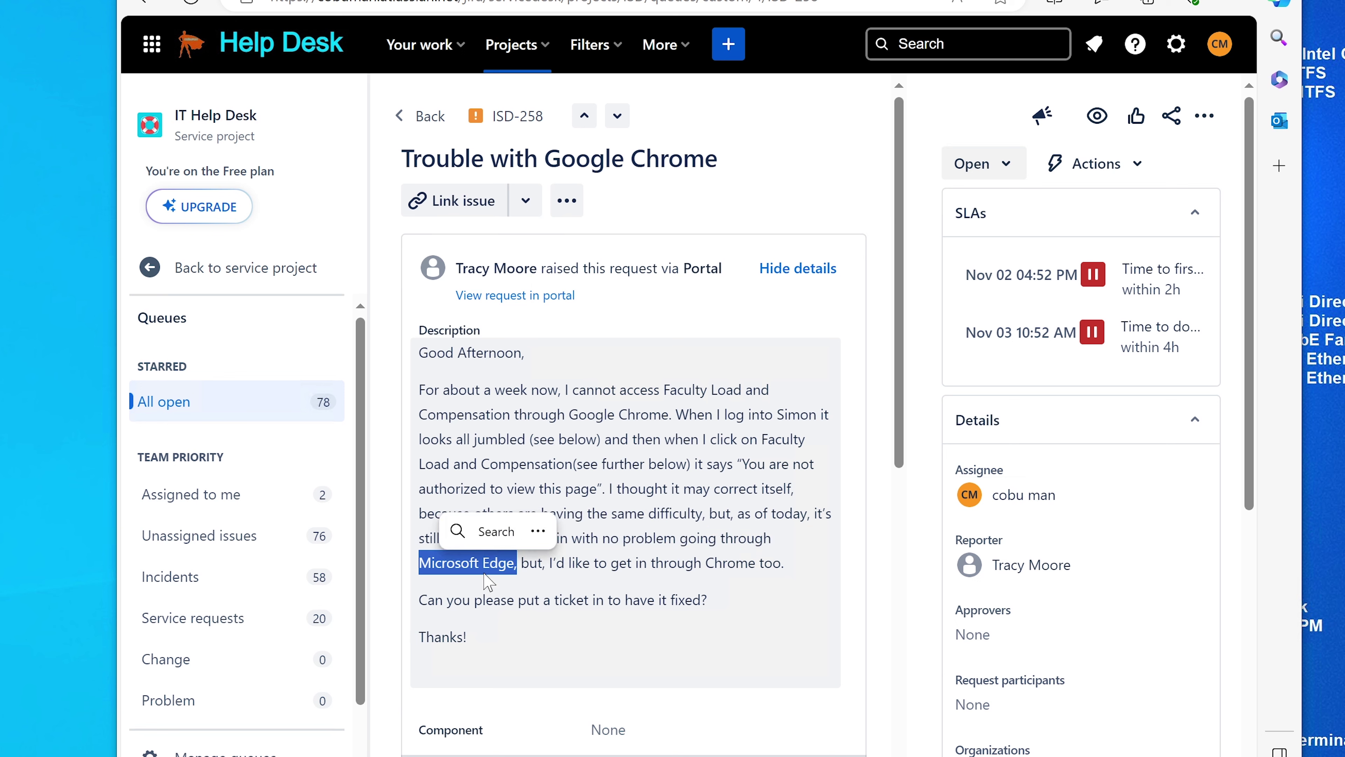
left_click(504, 569)
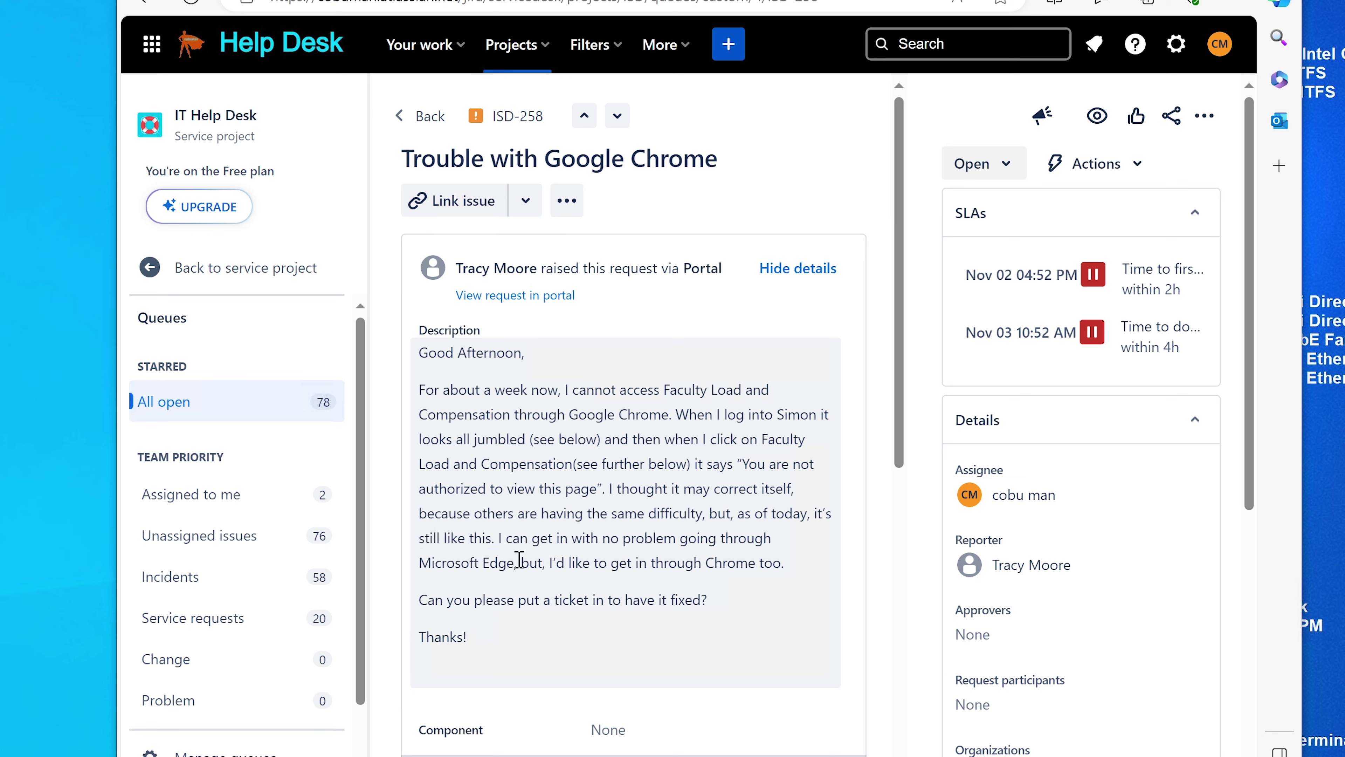
Compare the Edge remark with the wish to use Chrome, then switch to the Microsoft 365 Chrome window.
left_click_drag(702, 563, 781, 562)
left_click_drag(517, 563, 419, 564)
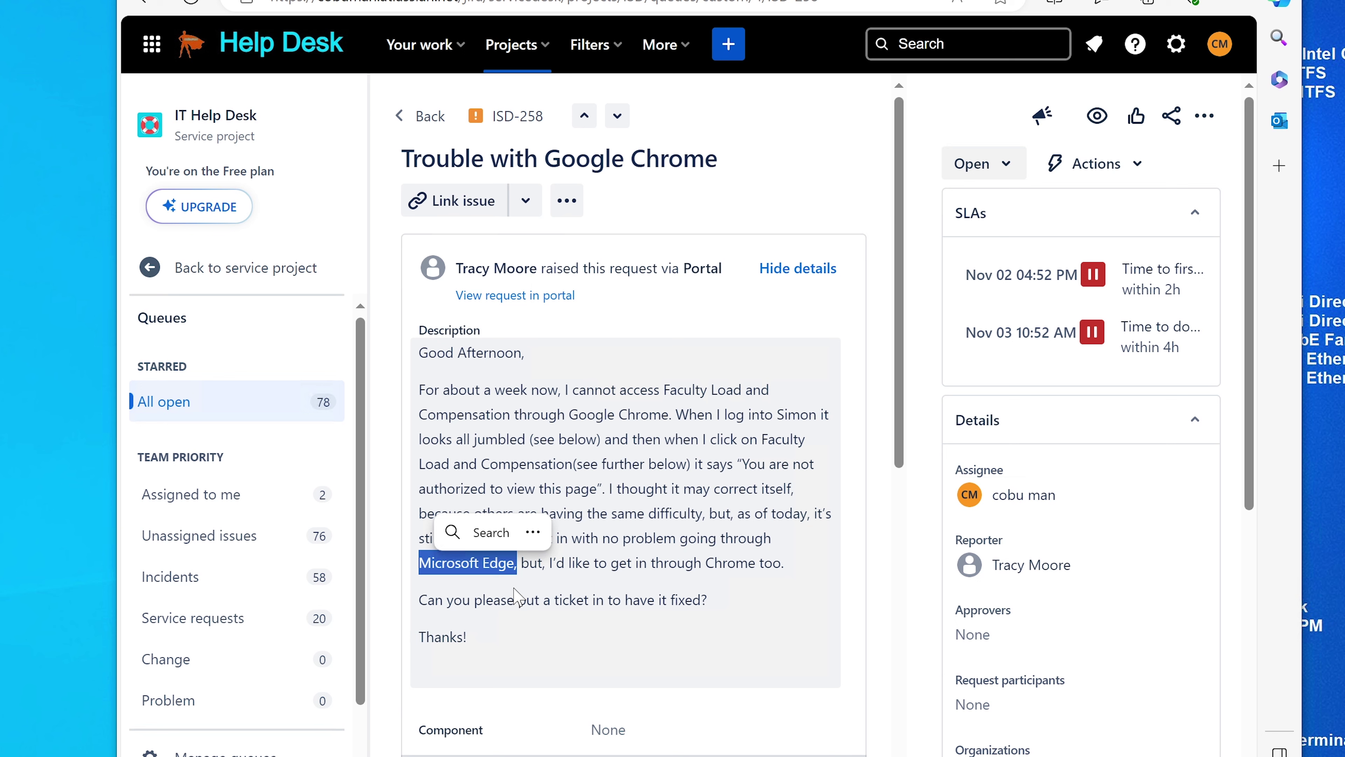
left_click_drag(515, 564, 400, 565)
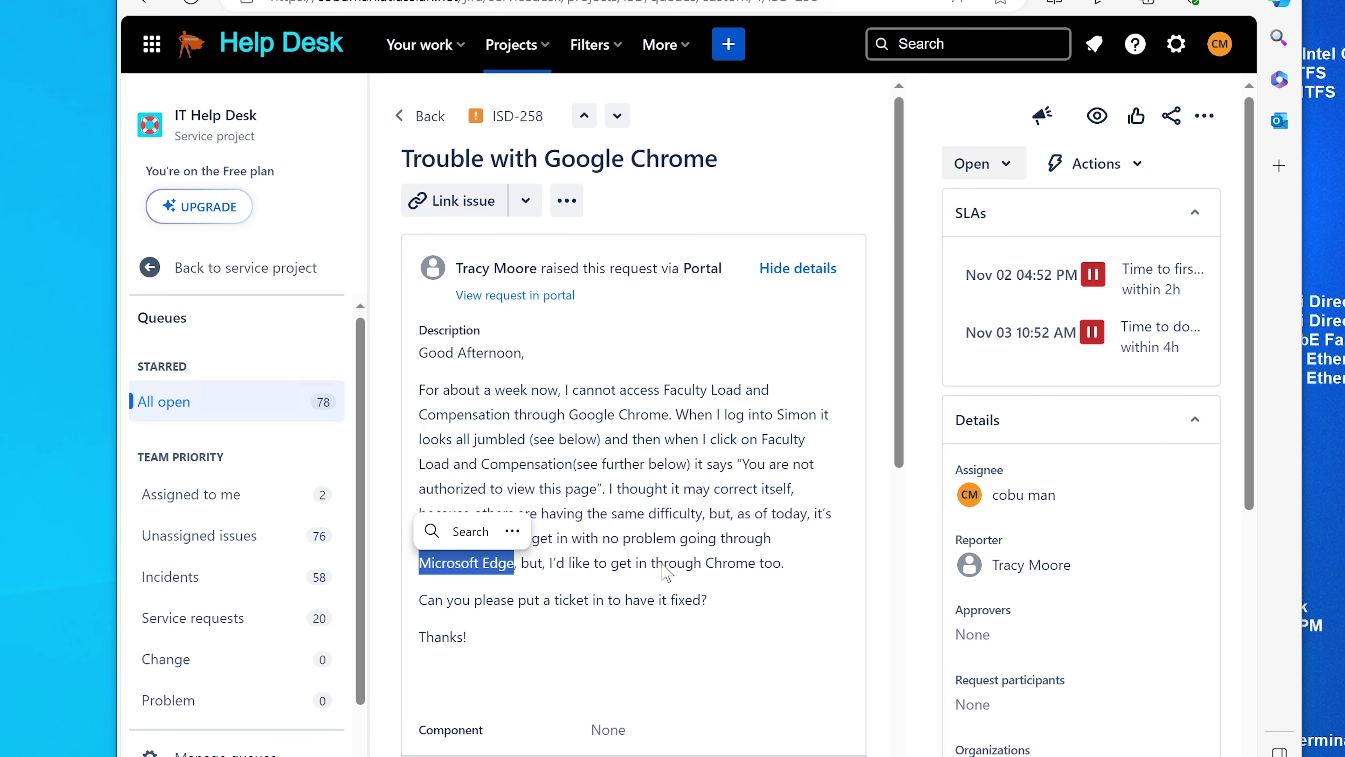
left_click(632, 560)
left_click_drag(631, 559, 772, 565)
key("alt+Tab")
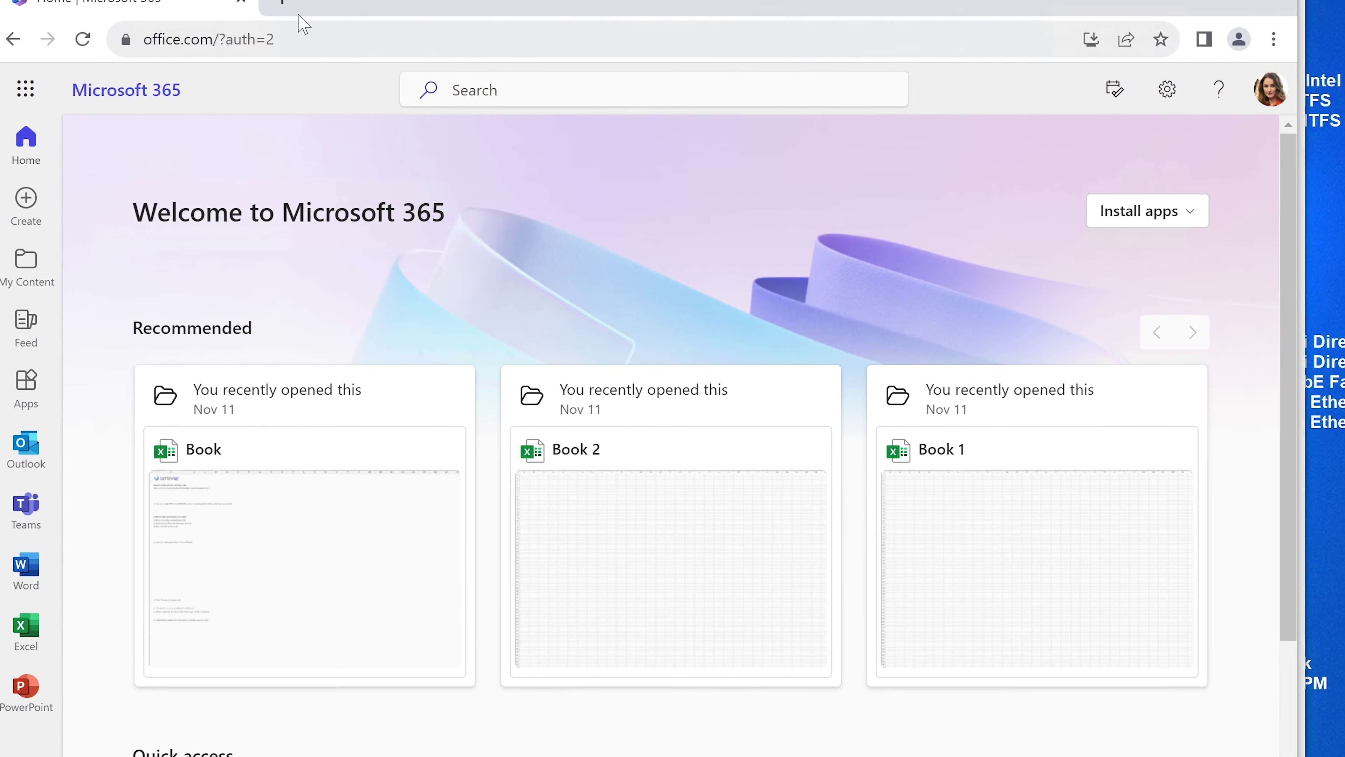
Open Chrome's Settings page in a new browser tab.
left_click(258, 10)
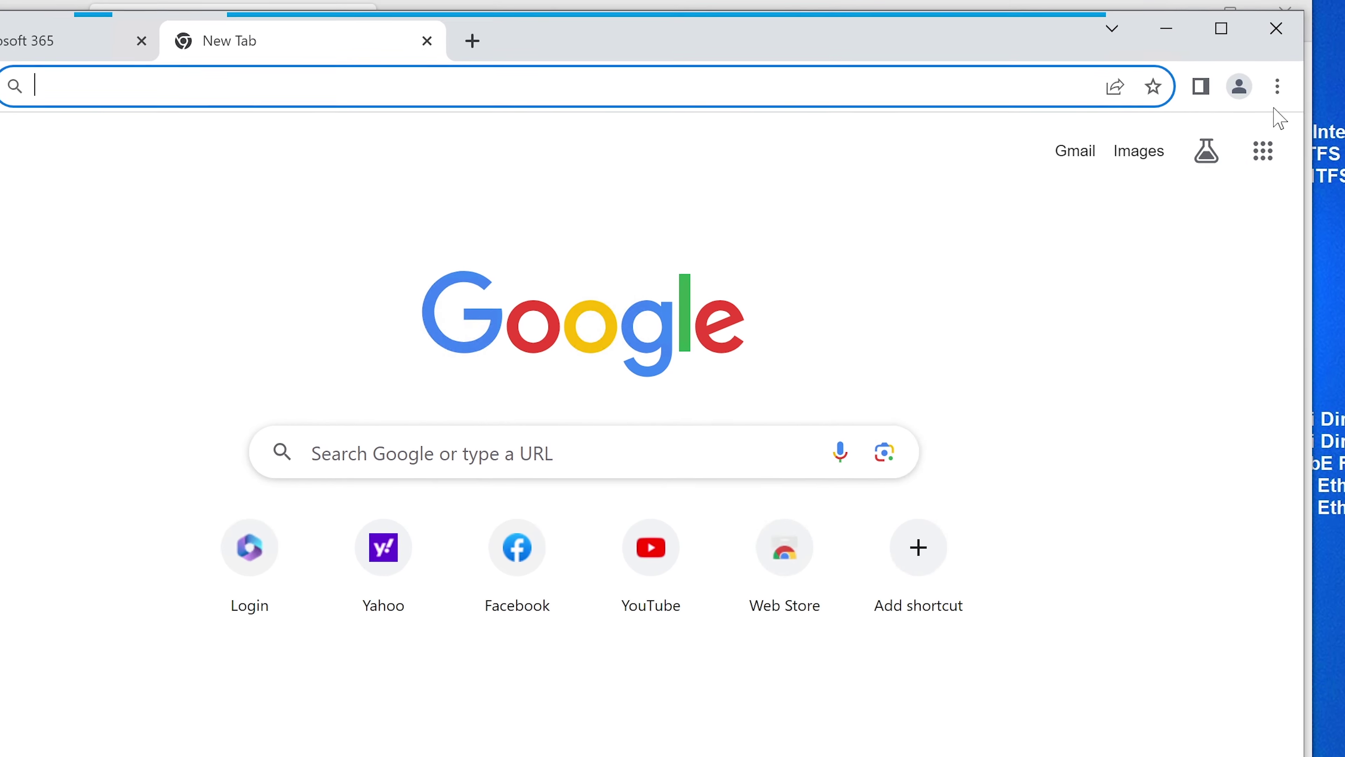
left_click(1278, 88)
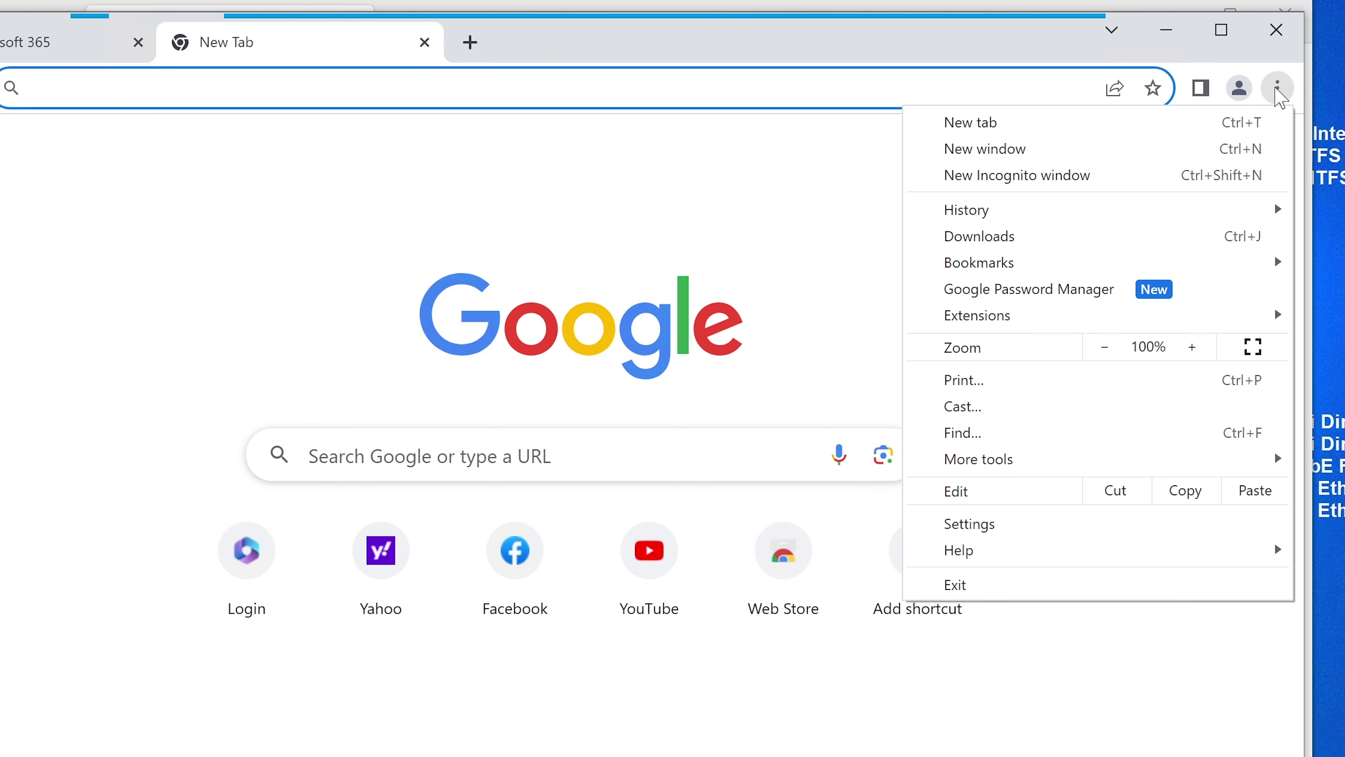
left_click(976, 524)
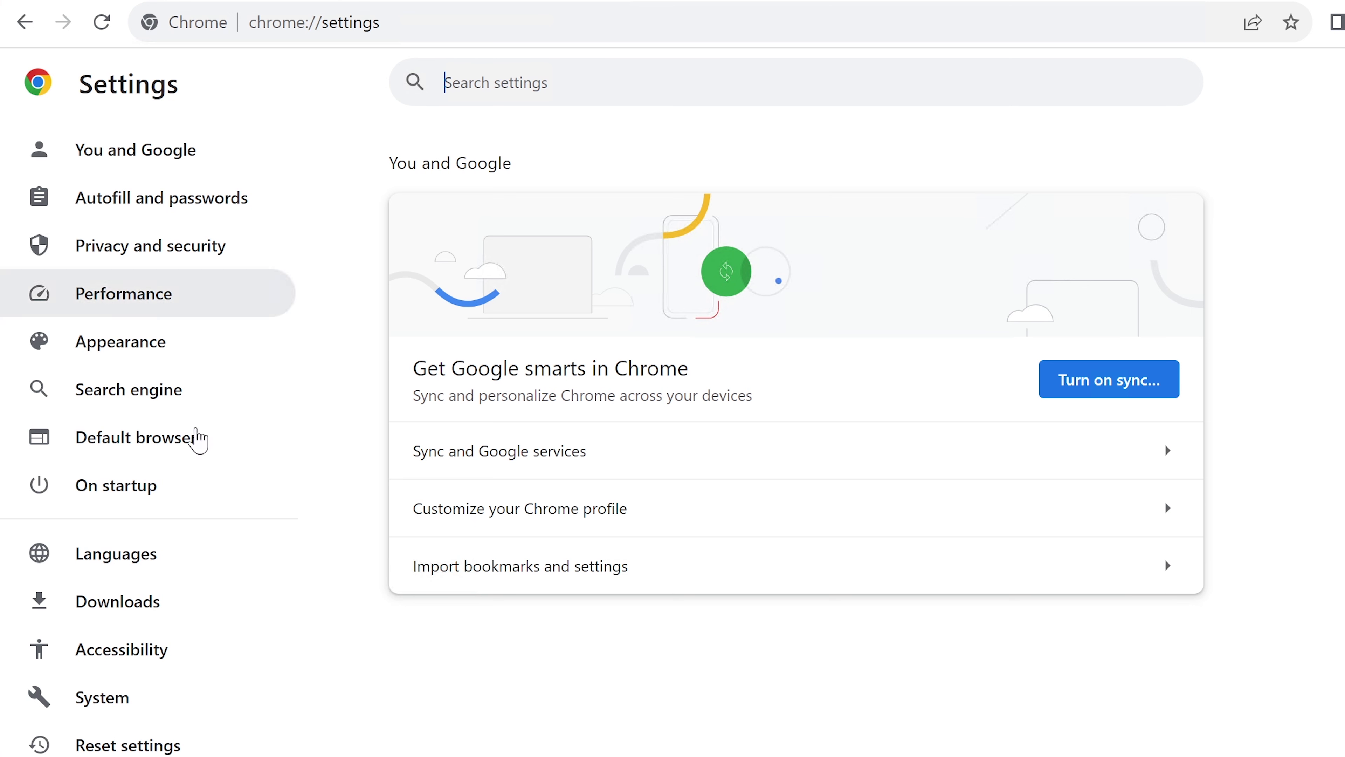
Search the Chrome settings for 'cookies'.
left_click(561, 97)
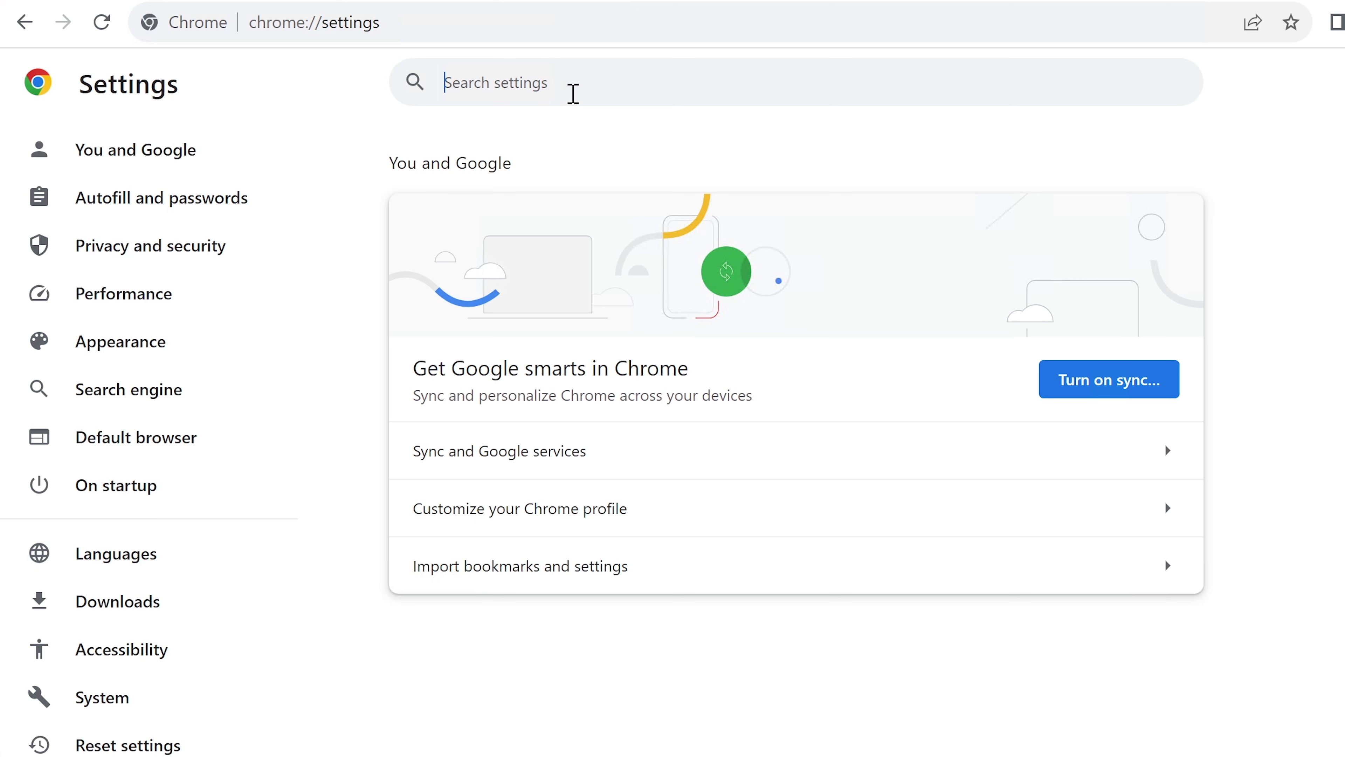
left_click(577, 89)
type("cookies")
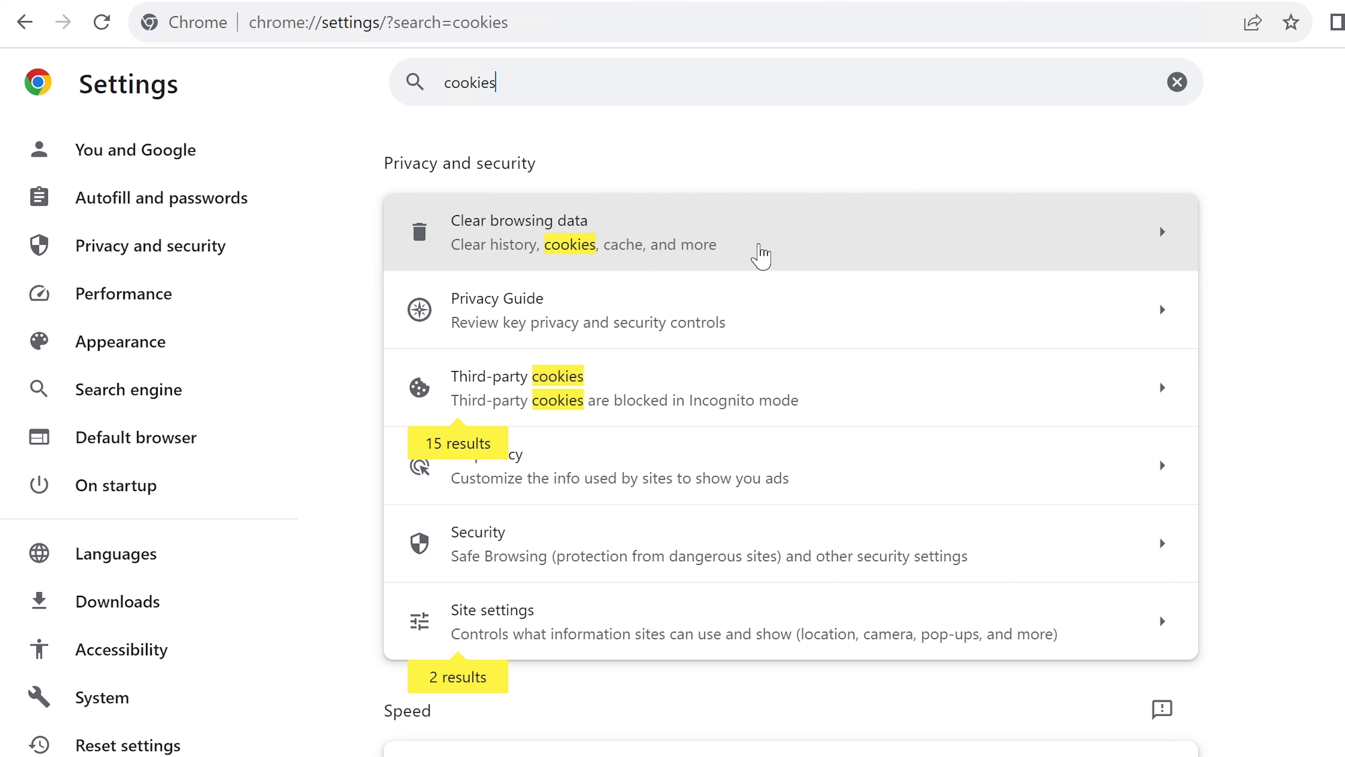
Open Clear browsing data and view its Basic options: last hour, history, cookies, cached files.
left_click(869, 253)
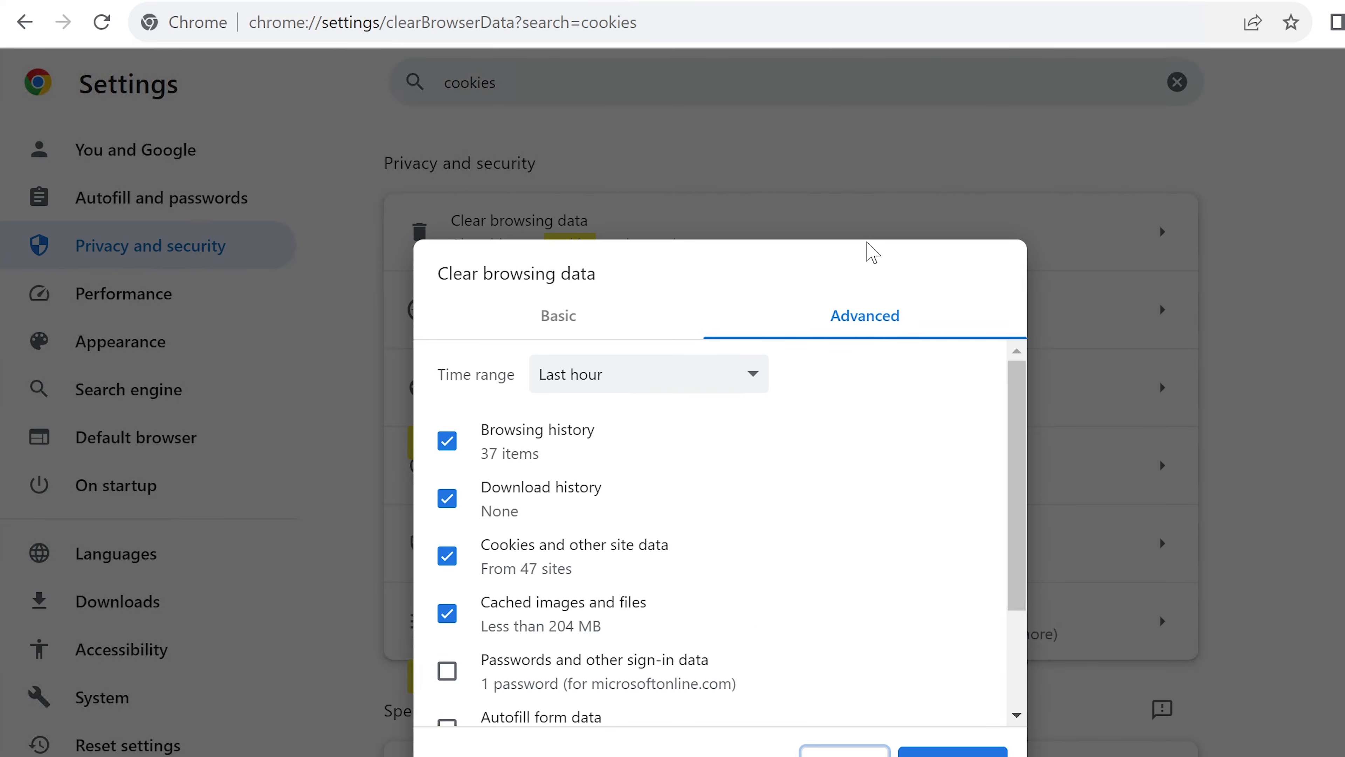
scroll(834, 471, "down", 3)
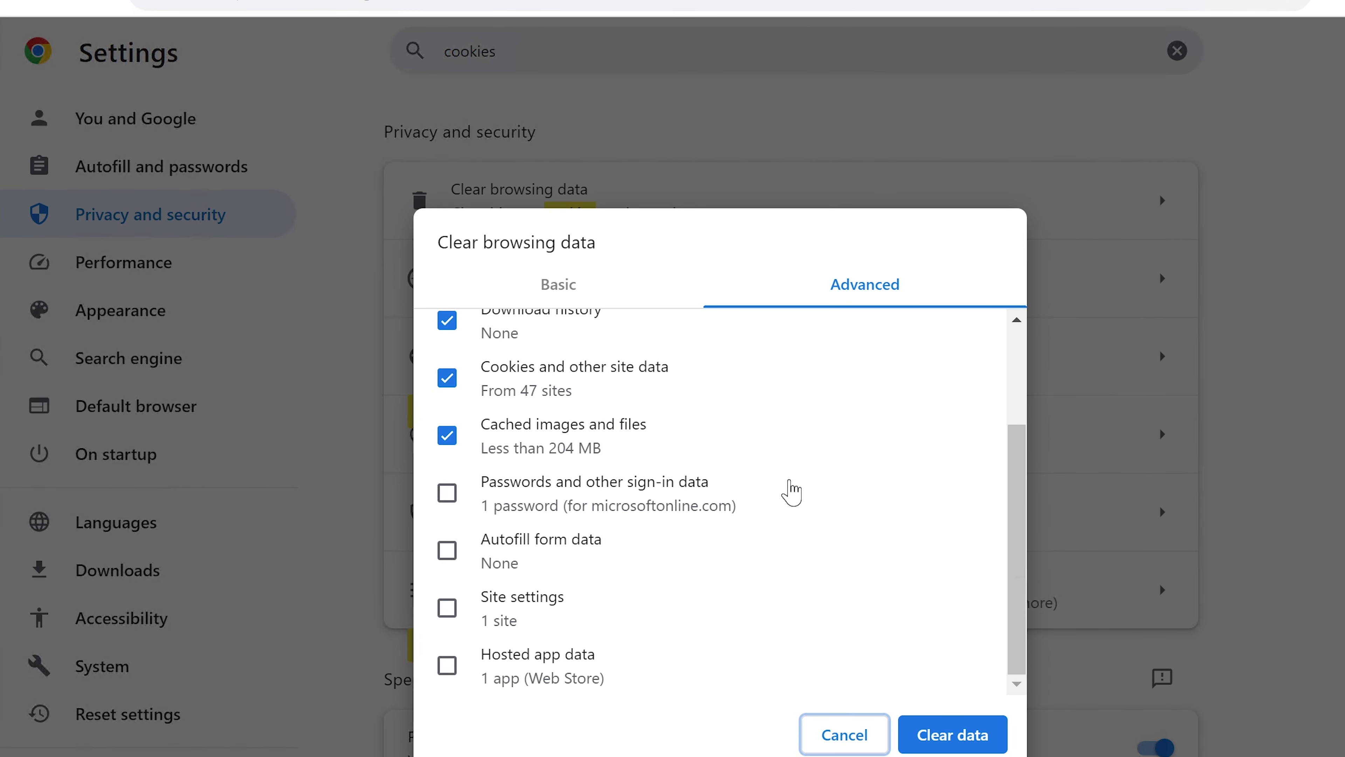
scroll(790, 490, "up", 3)
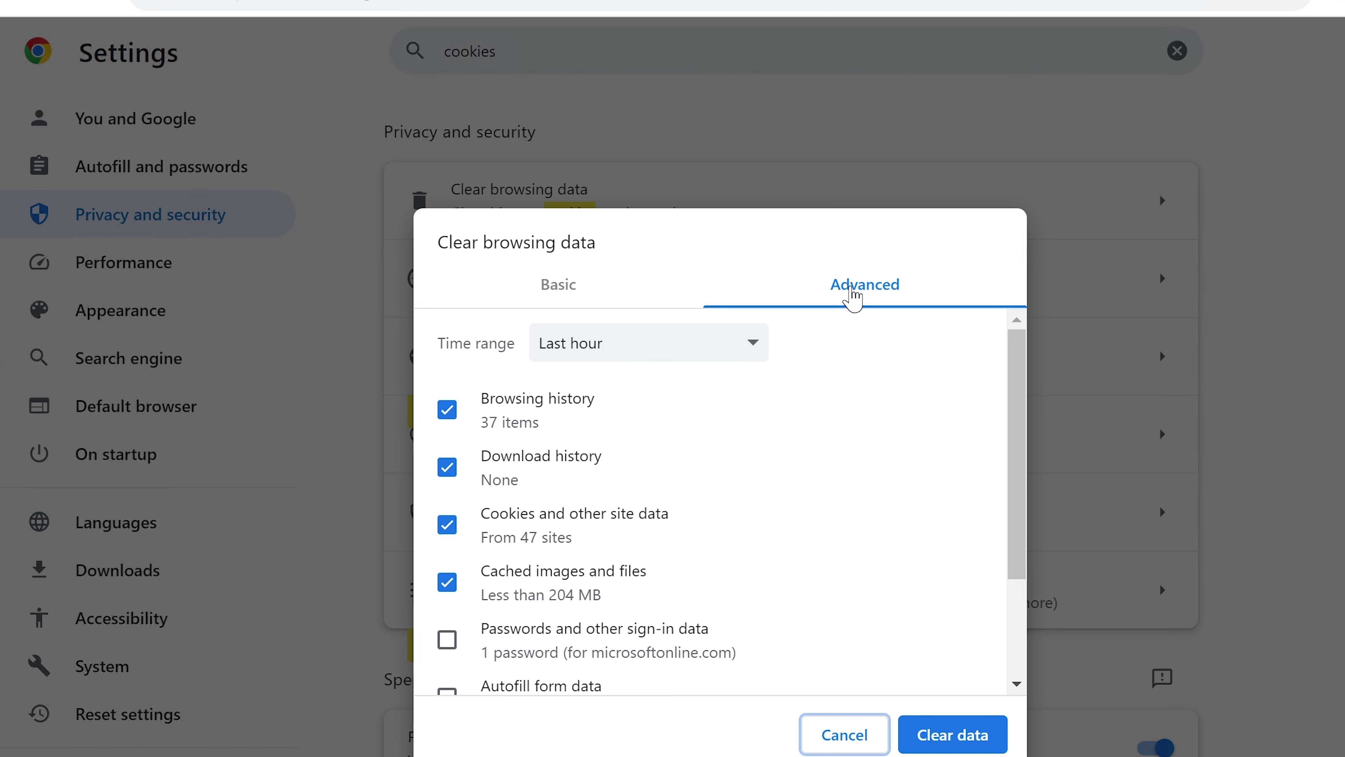
left_click(611, 297)
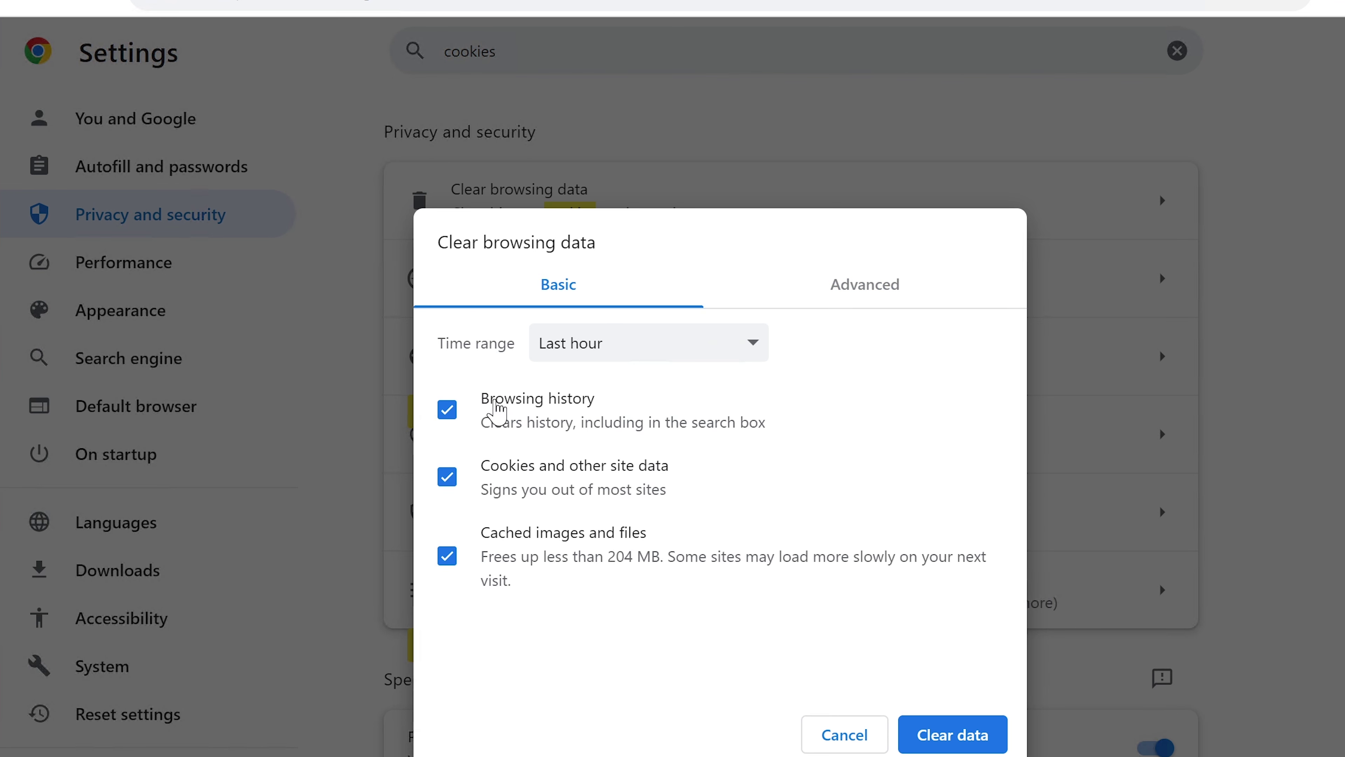
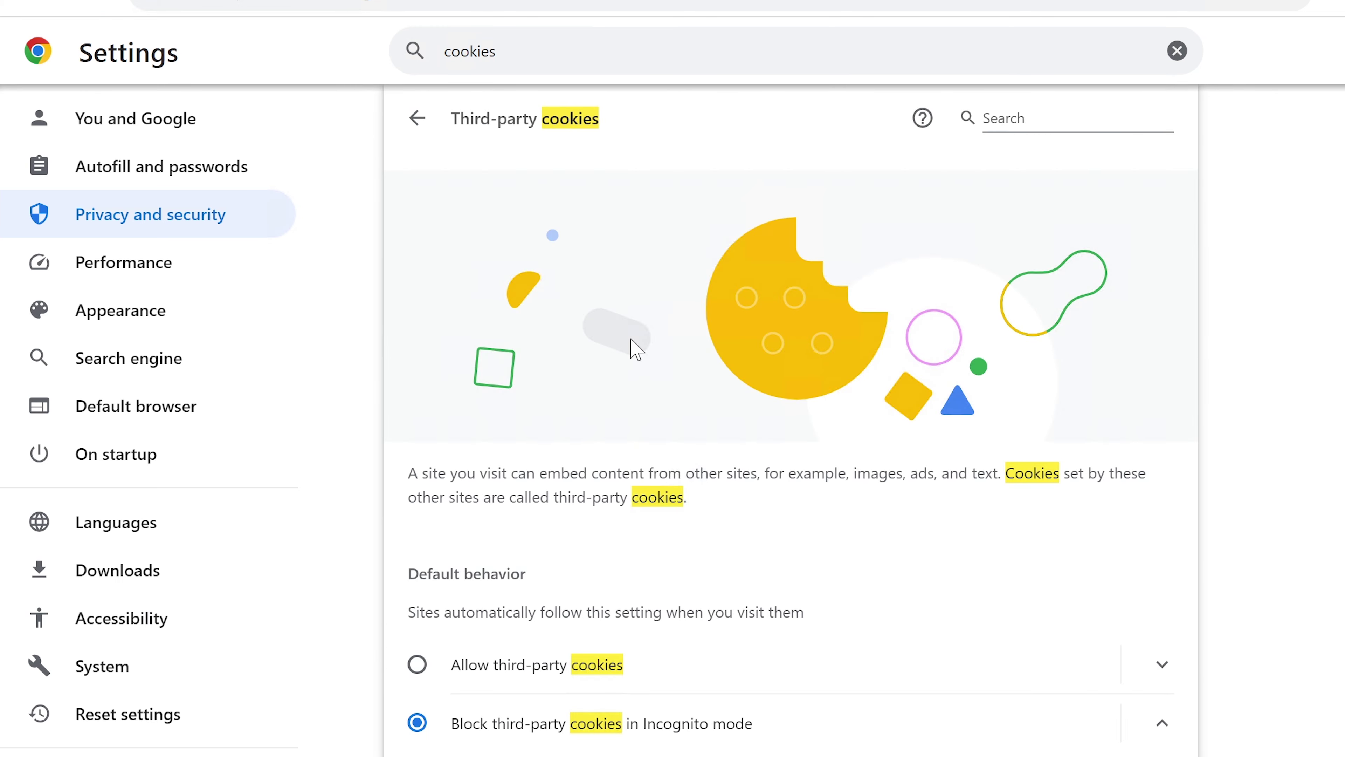
Open Chrome's full list of stored site data and permissions.
scroll(679, 502, "down", 5)
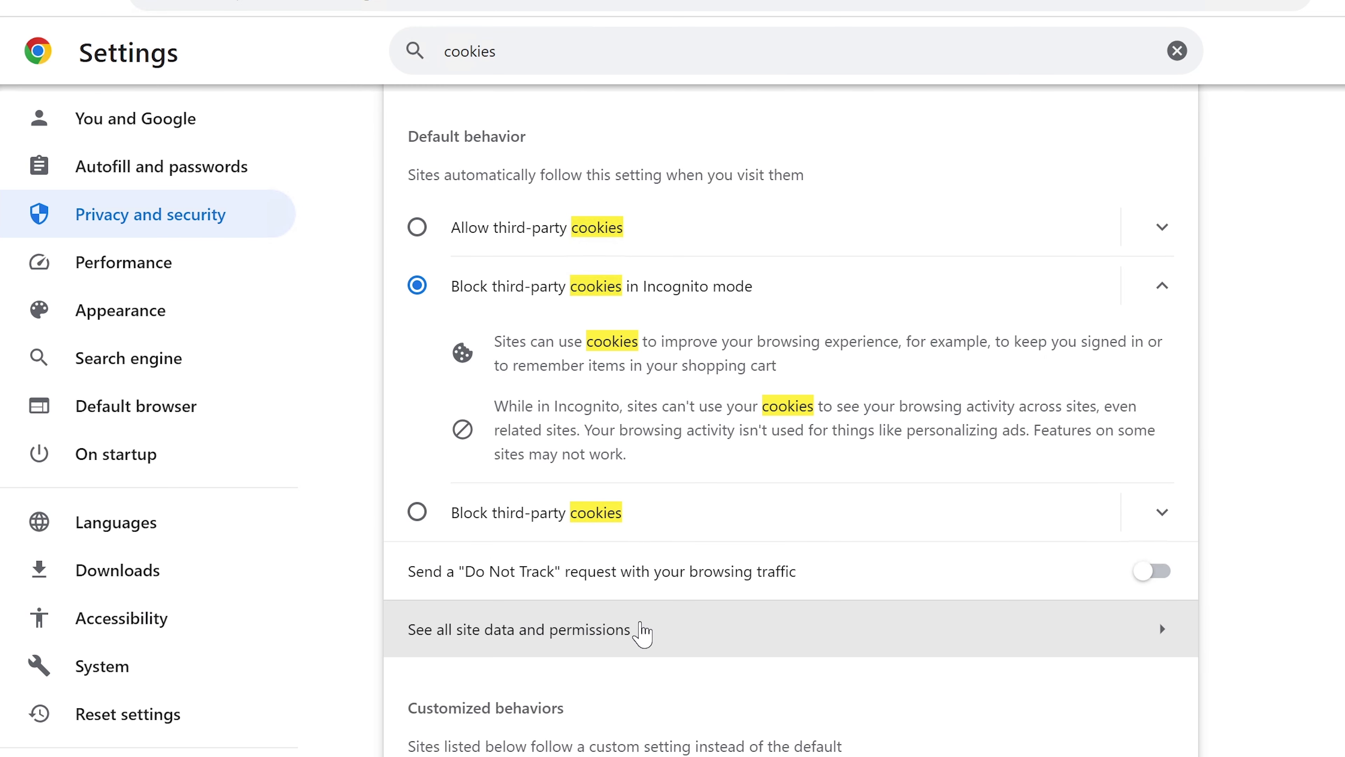
left_click(647, 636)
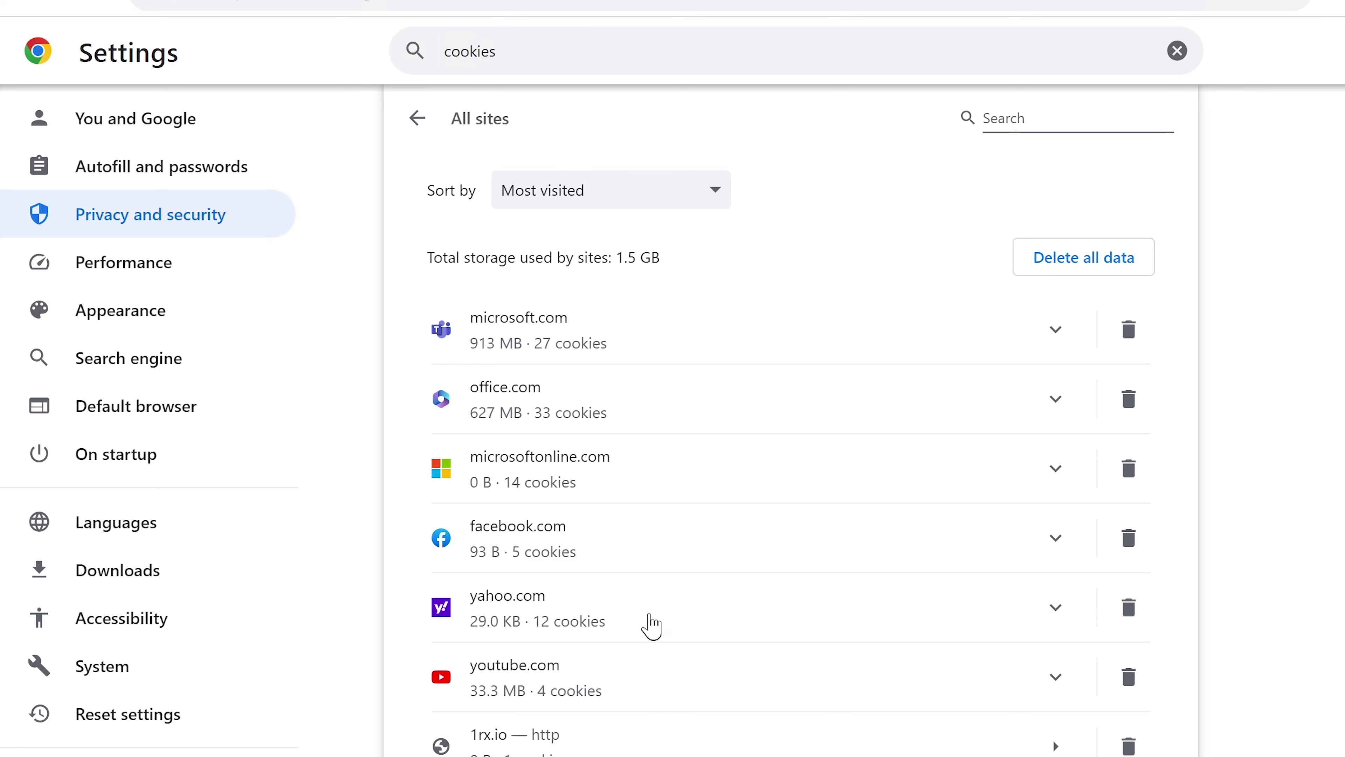
scroll(596, 583, "down", 2)
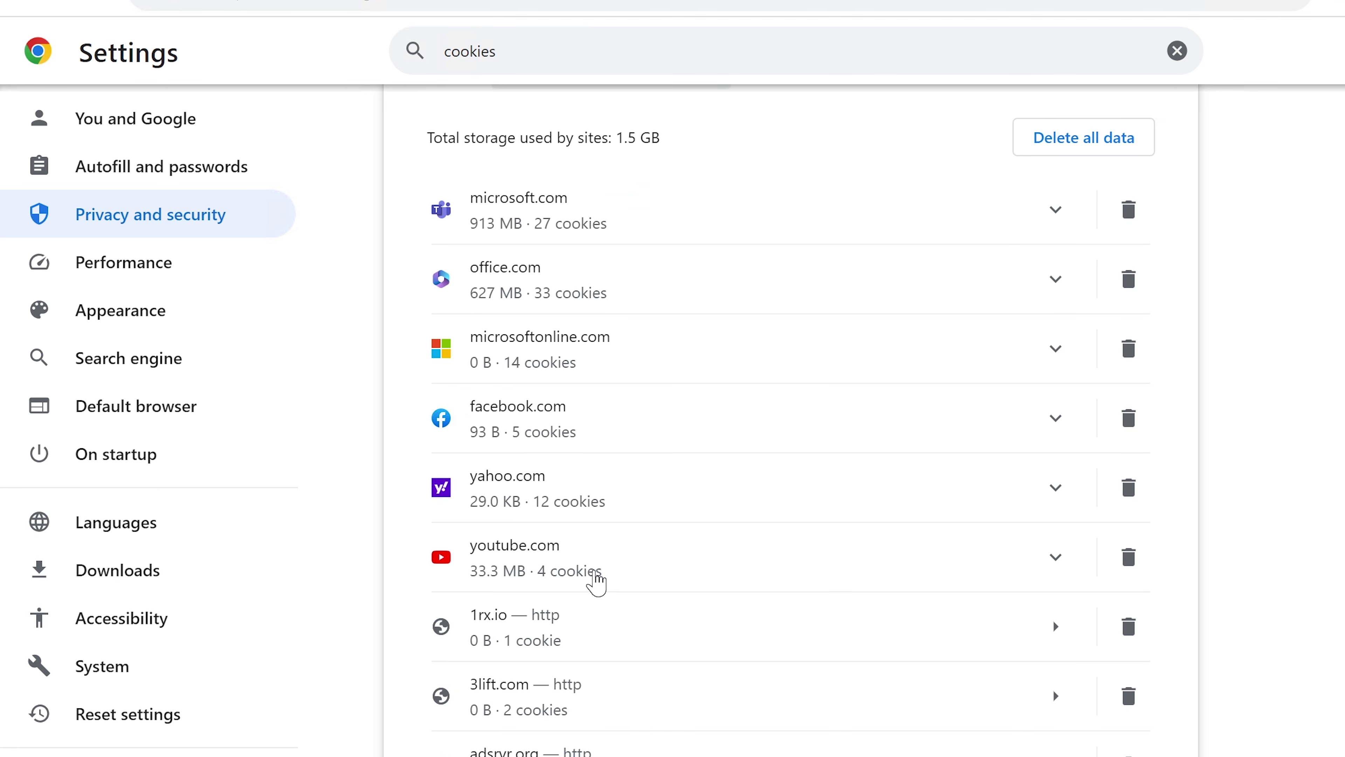
scroll(594, 580, "up", 2)
Search the stored sites for 'mywebsite', clear the search, and expand yahoo.com.
left_click(1026, 123)
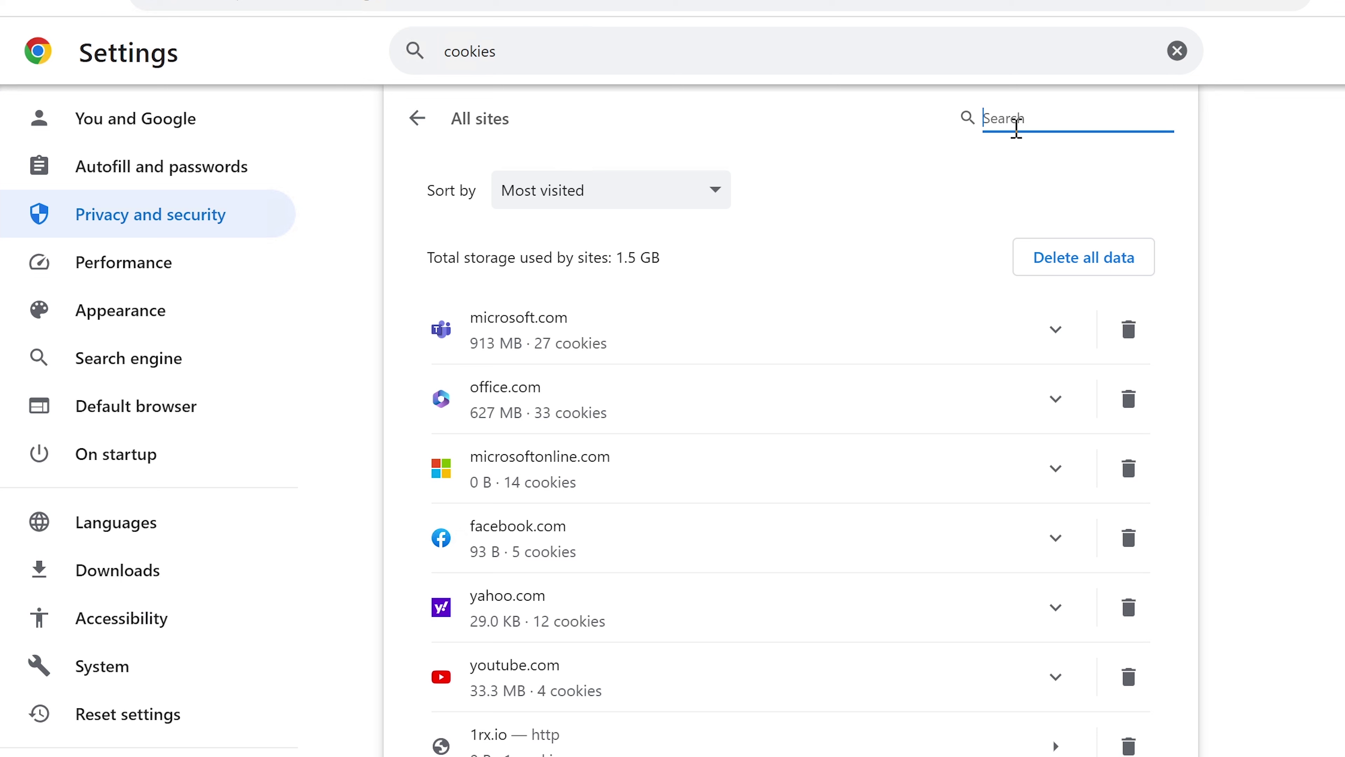
type("mywebsite")
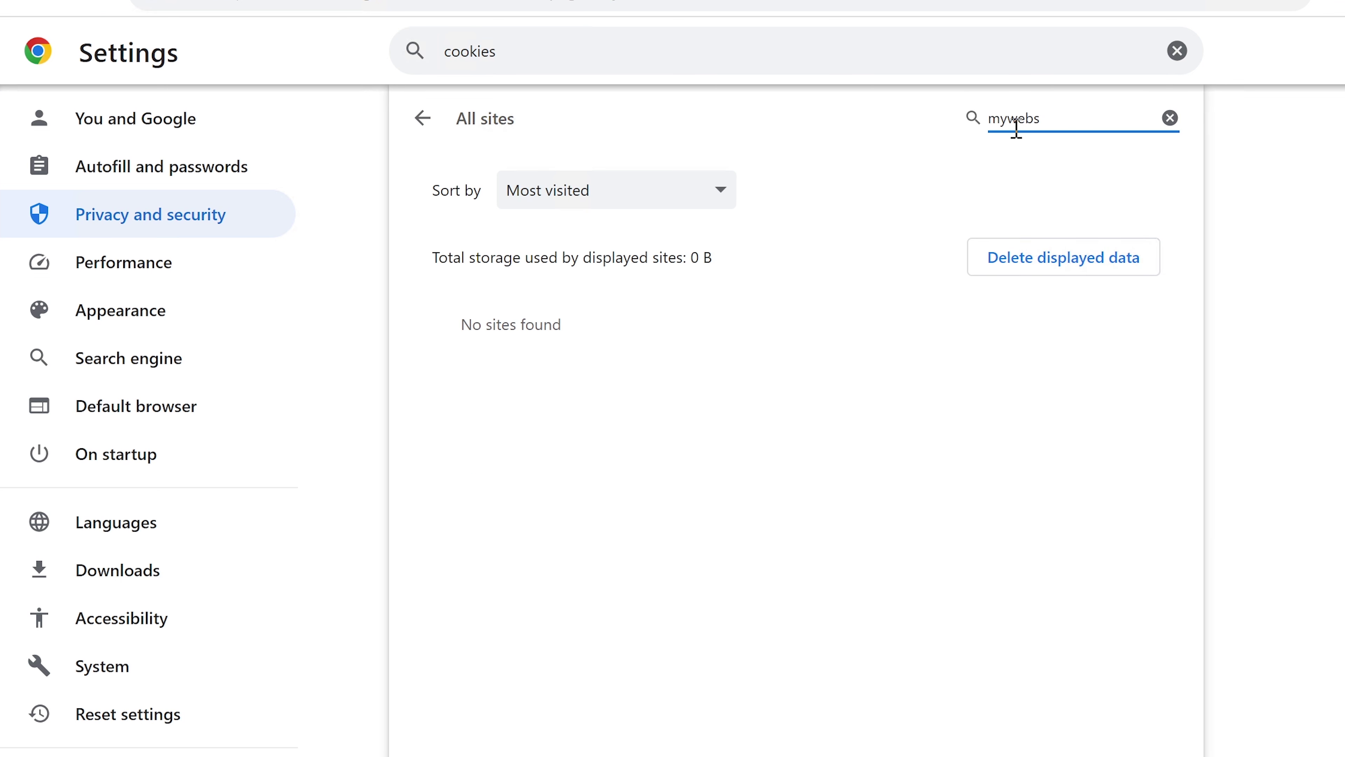
key("BackSpace")
key("BackSpace")
key("BackSpace")
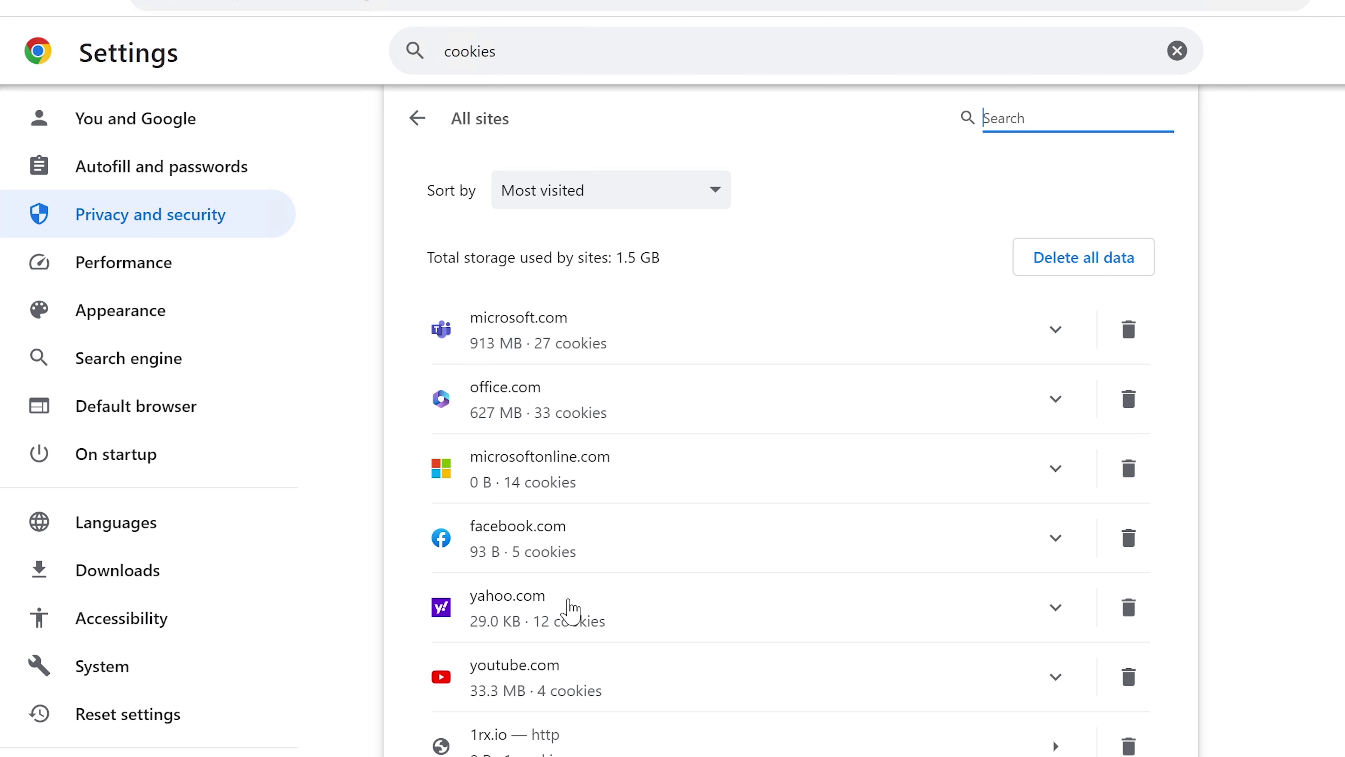
left_click(622, 613)
scroll(628, 603, "down", 2)
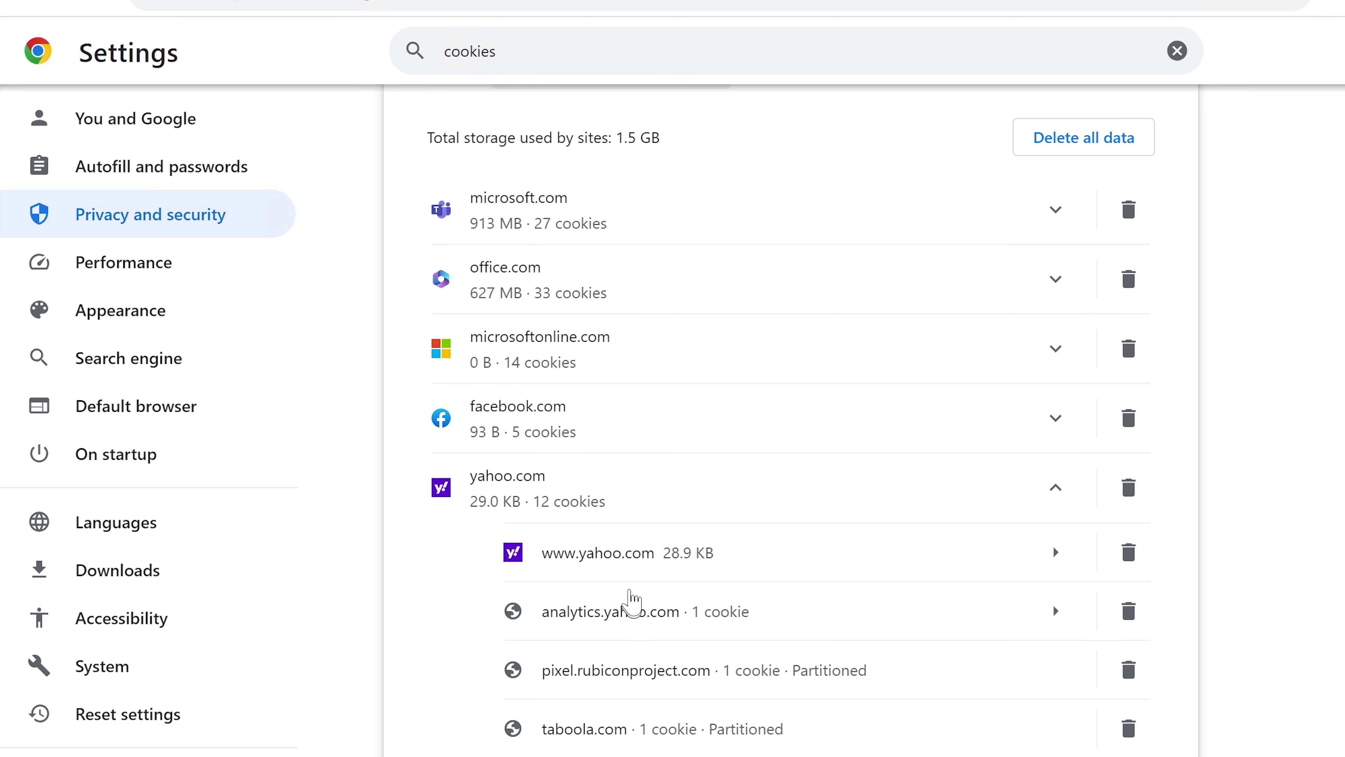
scroll(527, 483, "down", 2)
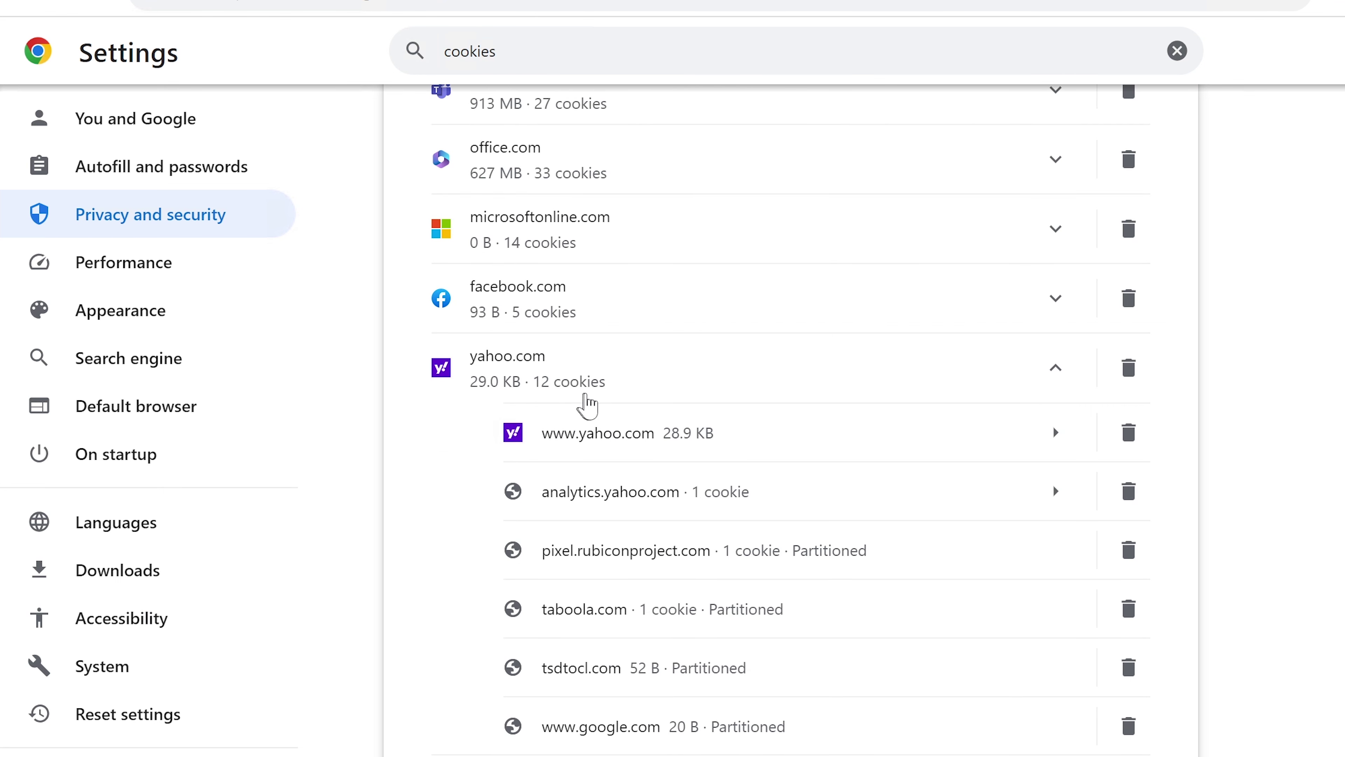
scroll(852, 445, "up", 2)
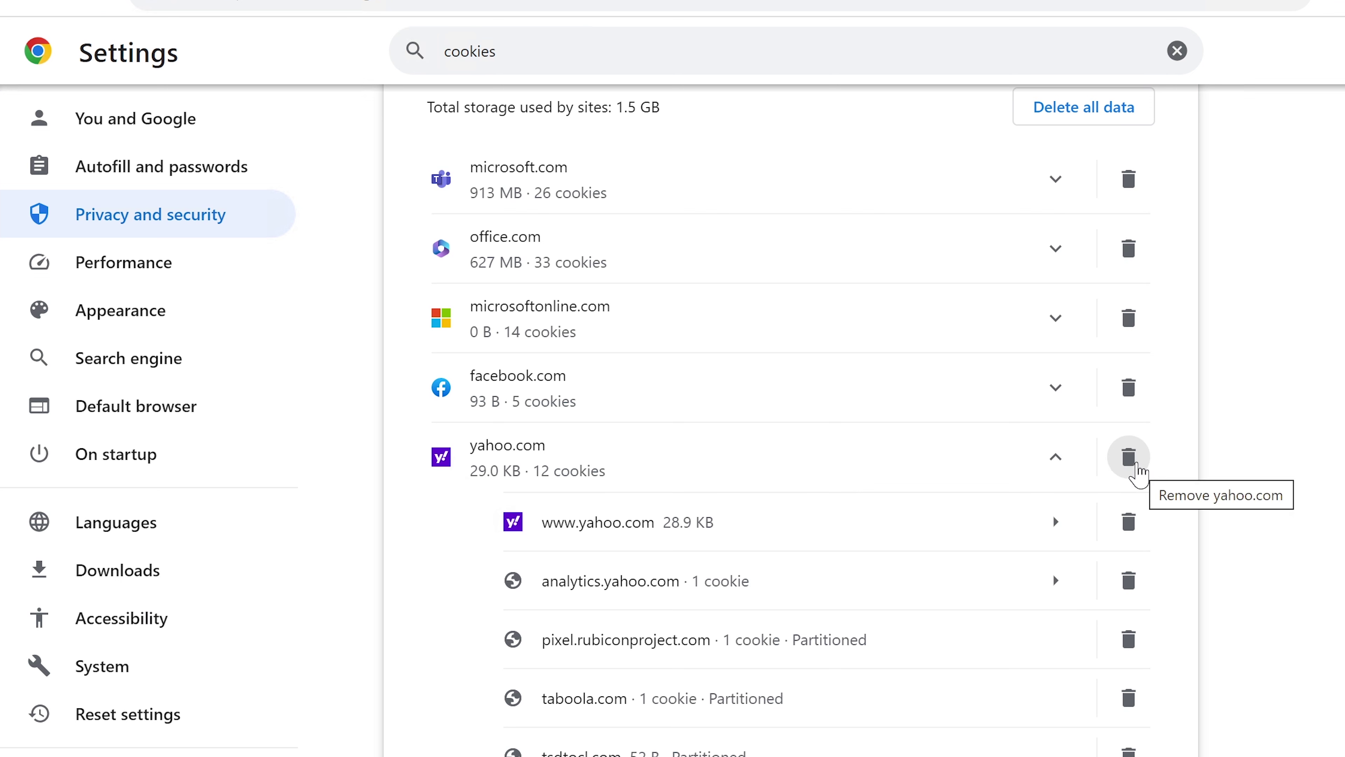
Bring up yahoo.com's site data deletion prompt, read it, and cancel.
left_click(1134, 465)
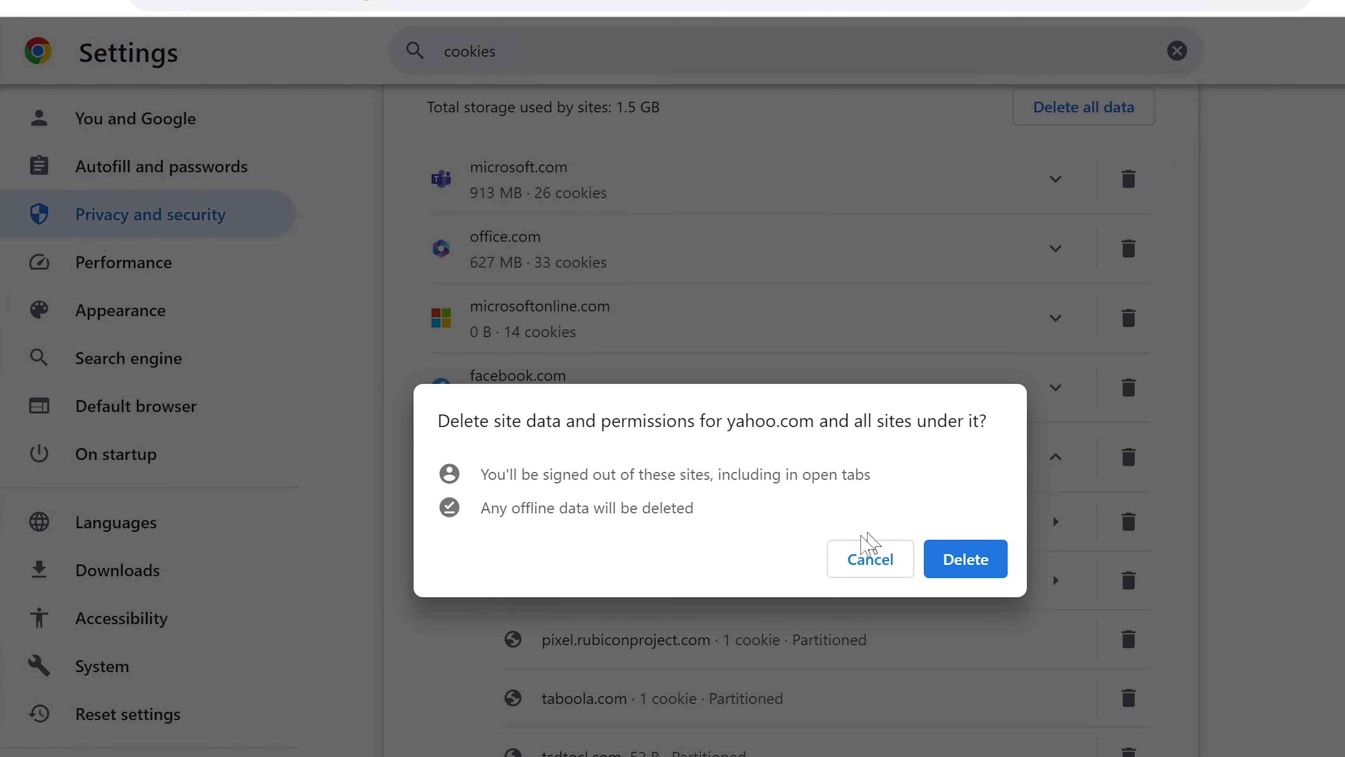
left_click_drag(450, 421, 989, 420)
left_click(893, 427)
left_click(737, 453)
left_click(856, 562)
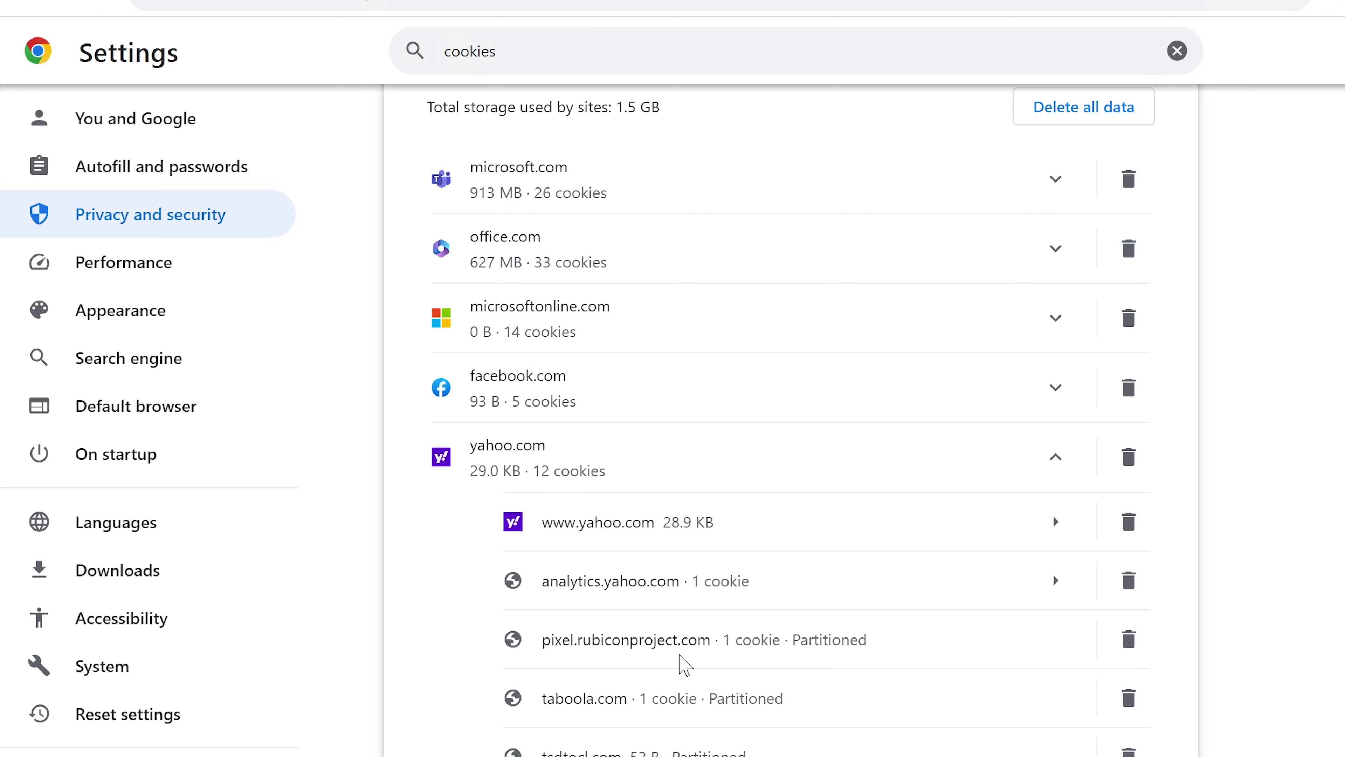
Delete all stored site data for yahoo.com, then go to the Microsoft 365 home tab.
left_click(1130, 458)
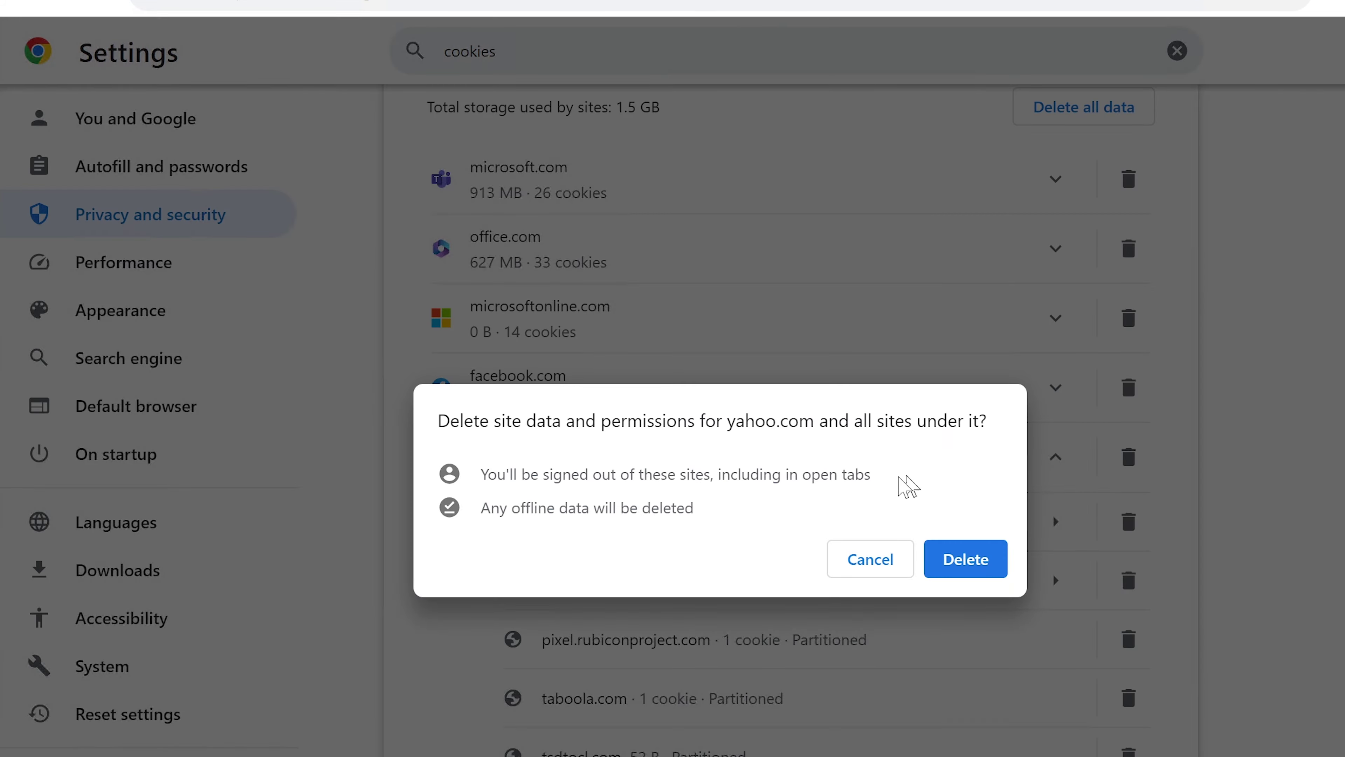
left_click(967, 565)
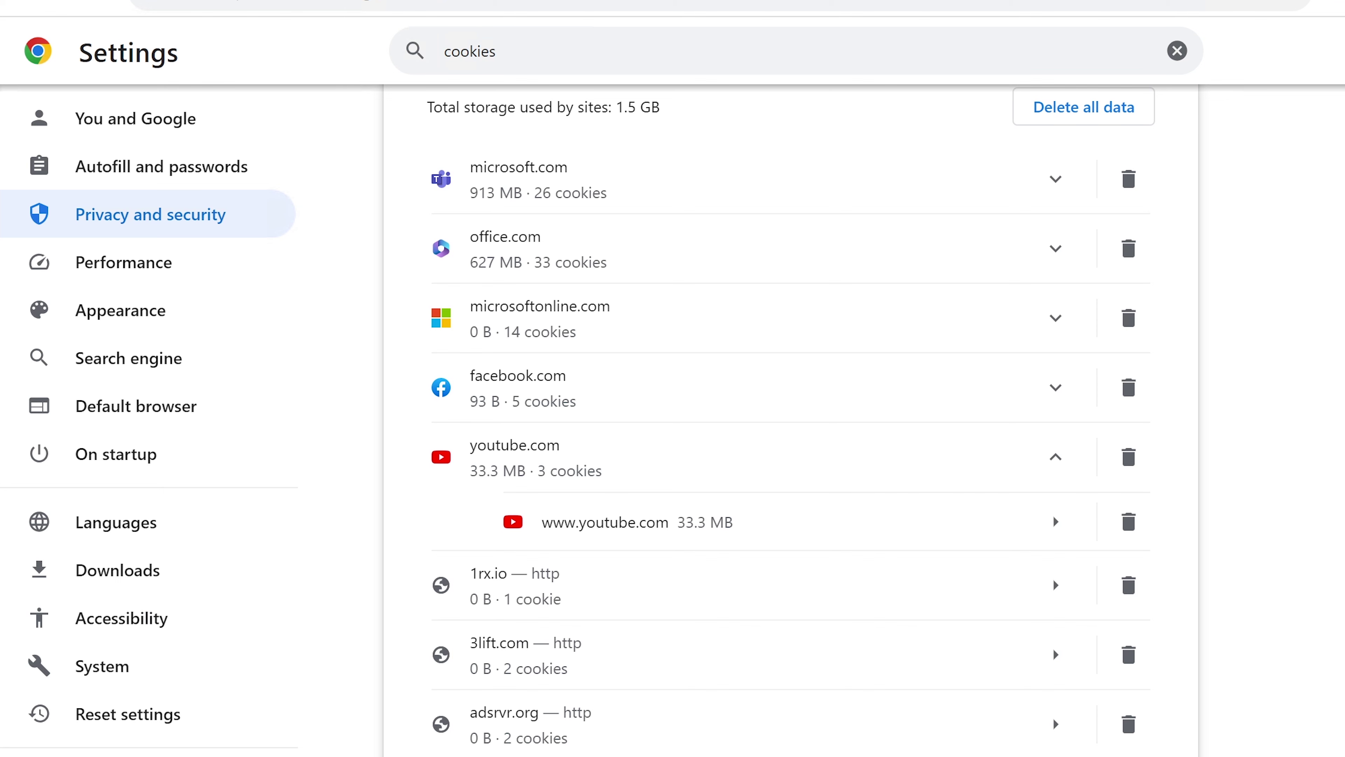
left_click(64, 5)
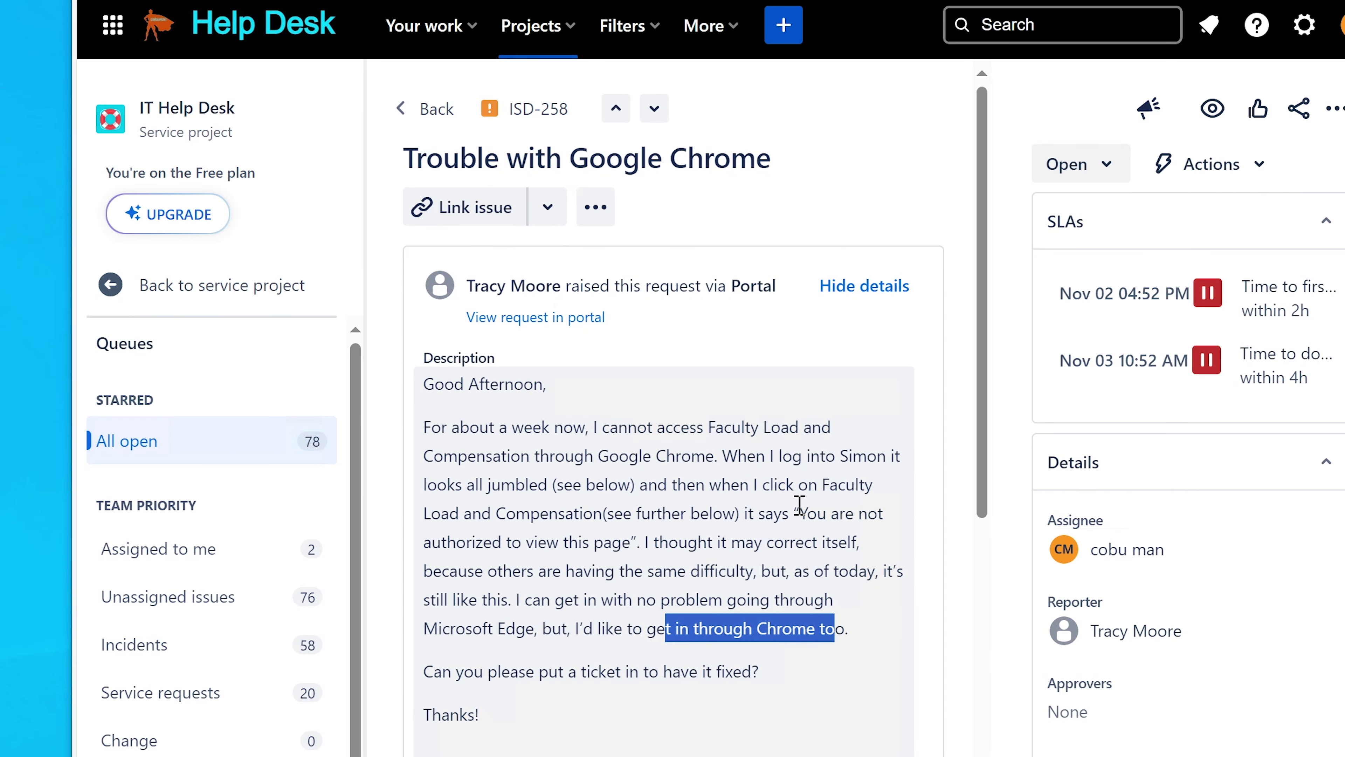
Start a customer reply telling them to delete Chrome cookies and site data for the website.
scroll(800, 509, "down", 5)
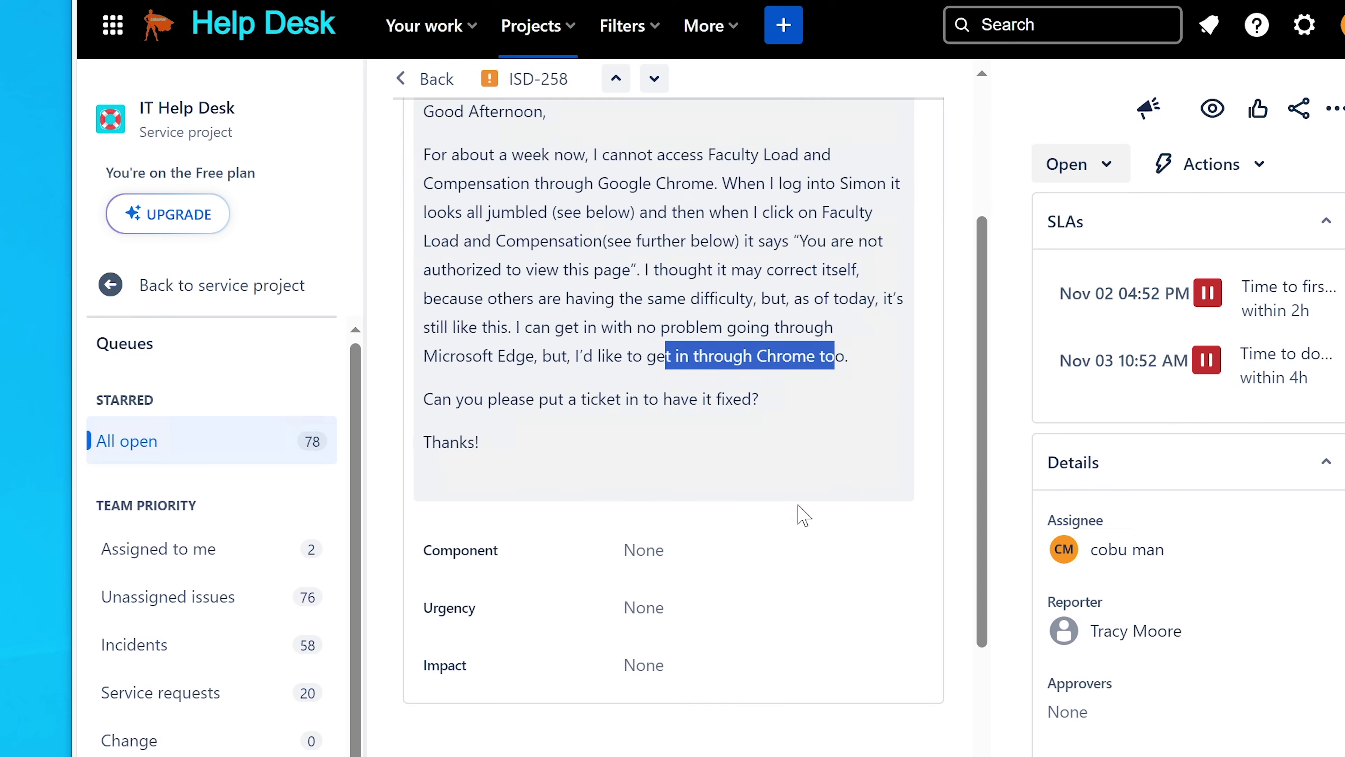
scroll(800, 509, "up", 2)
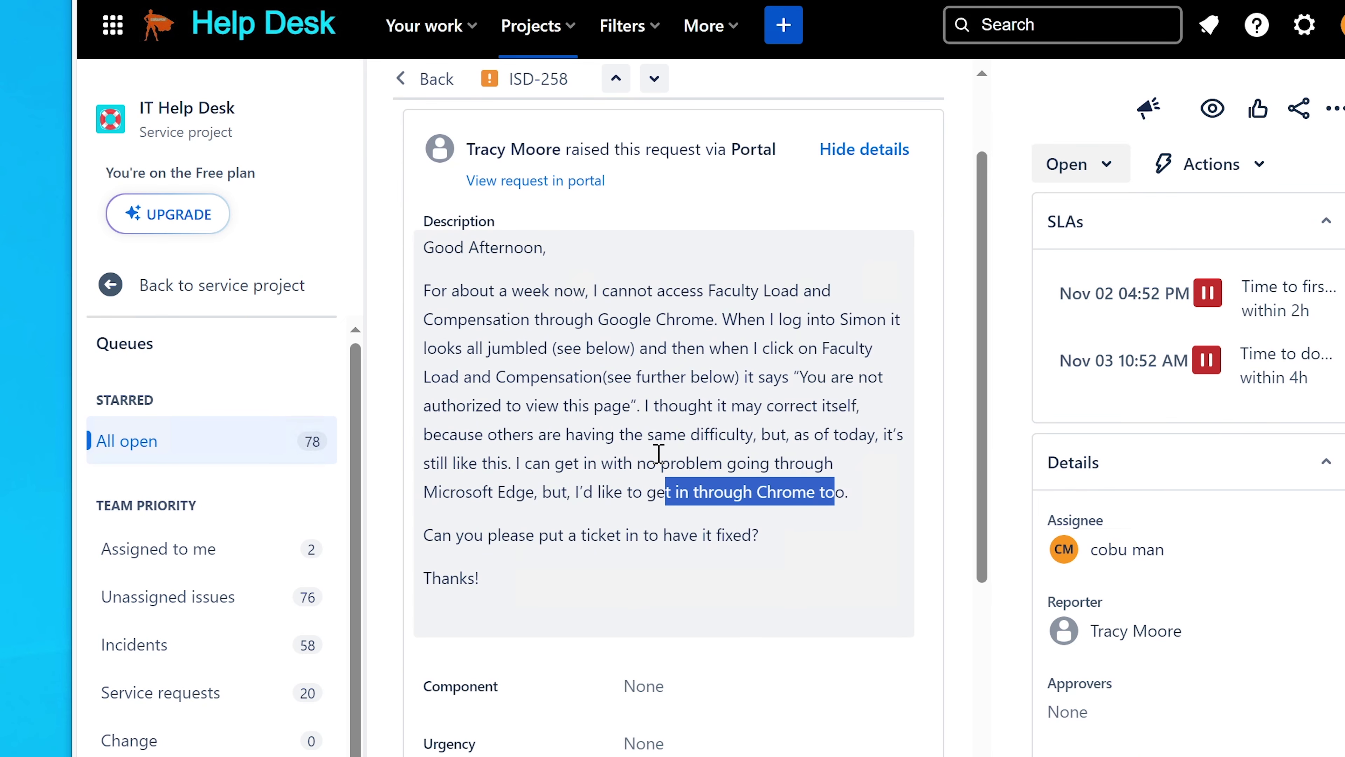
scroll(658, 453, "down", 10)
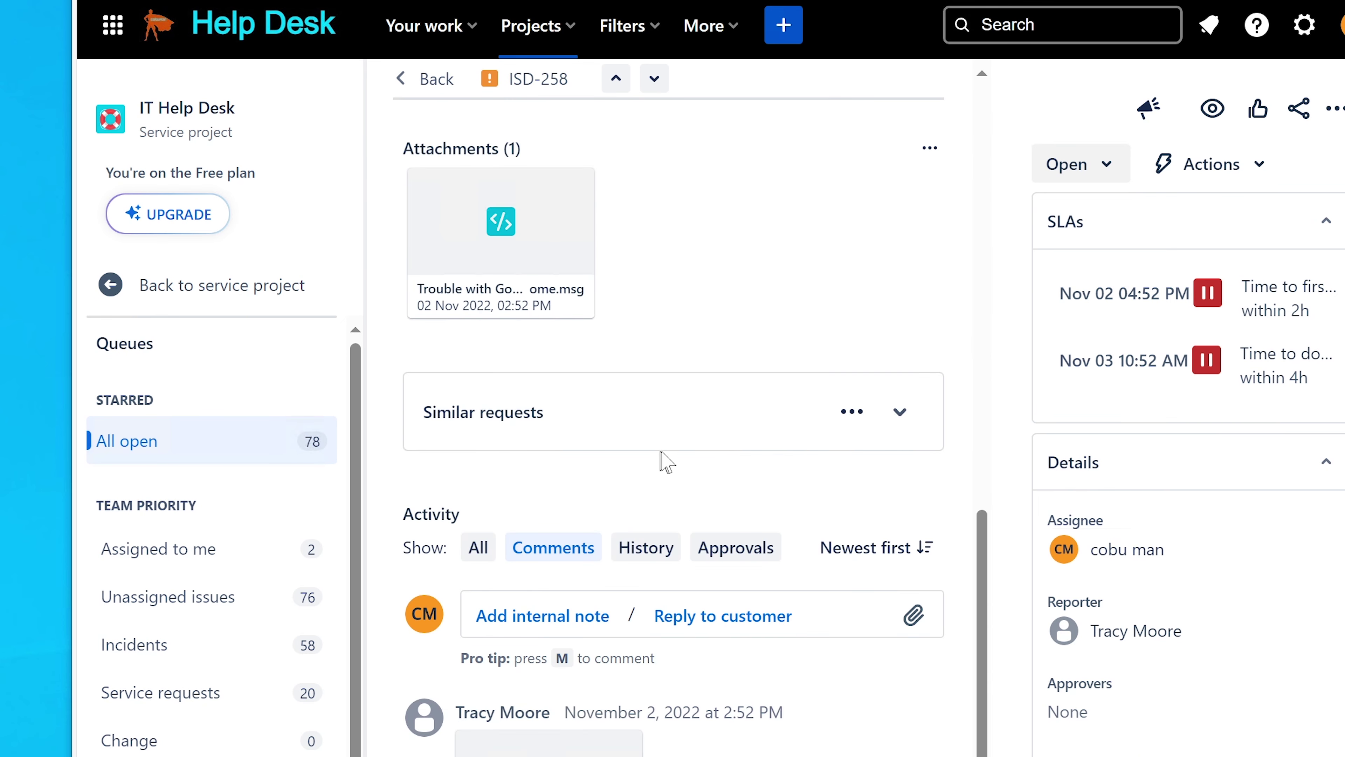
left_click(707, 625)
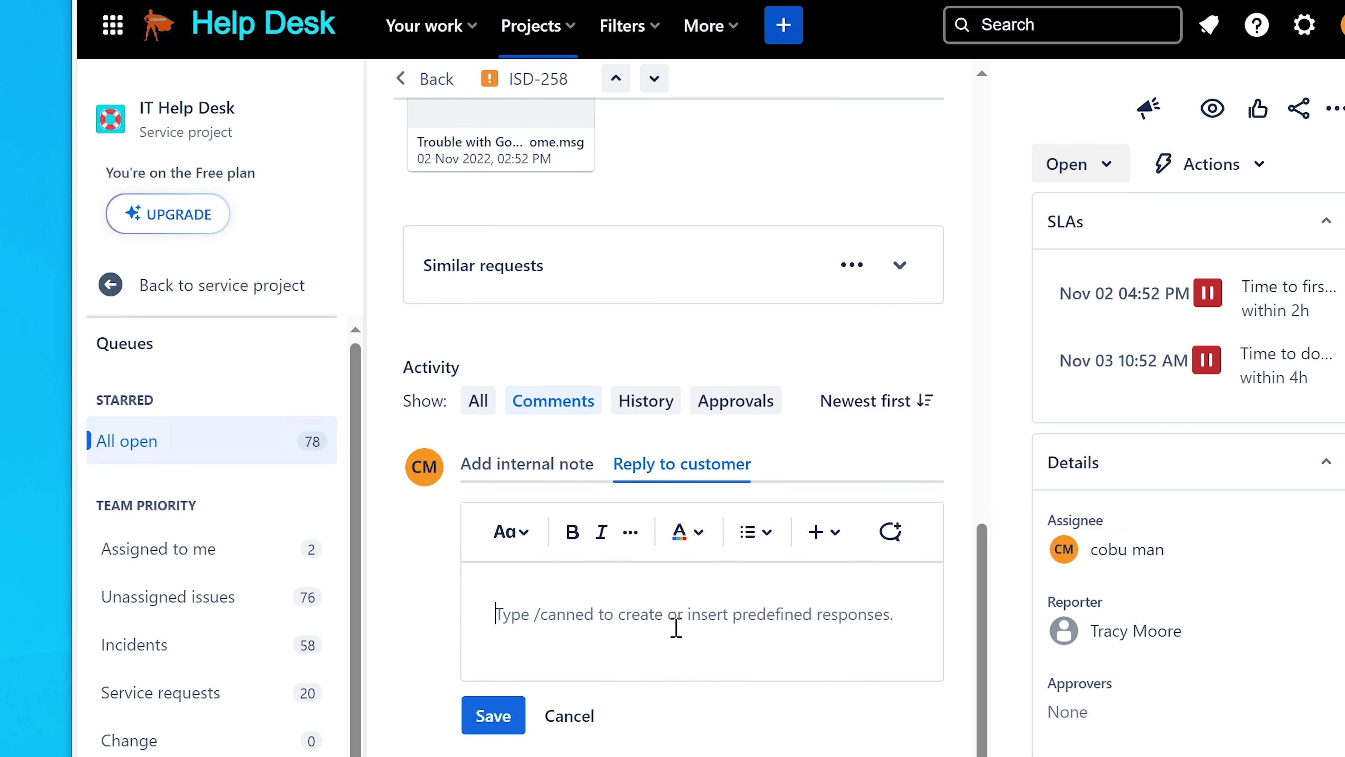
type("IN ")
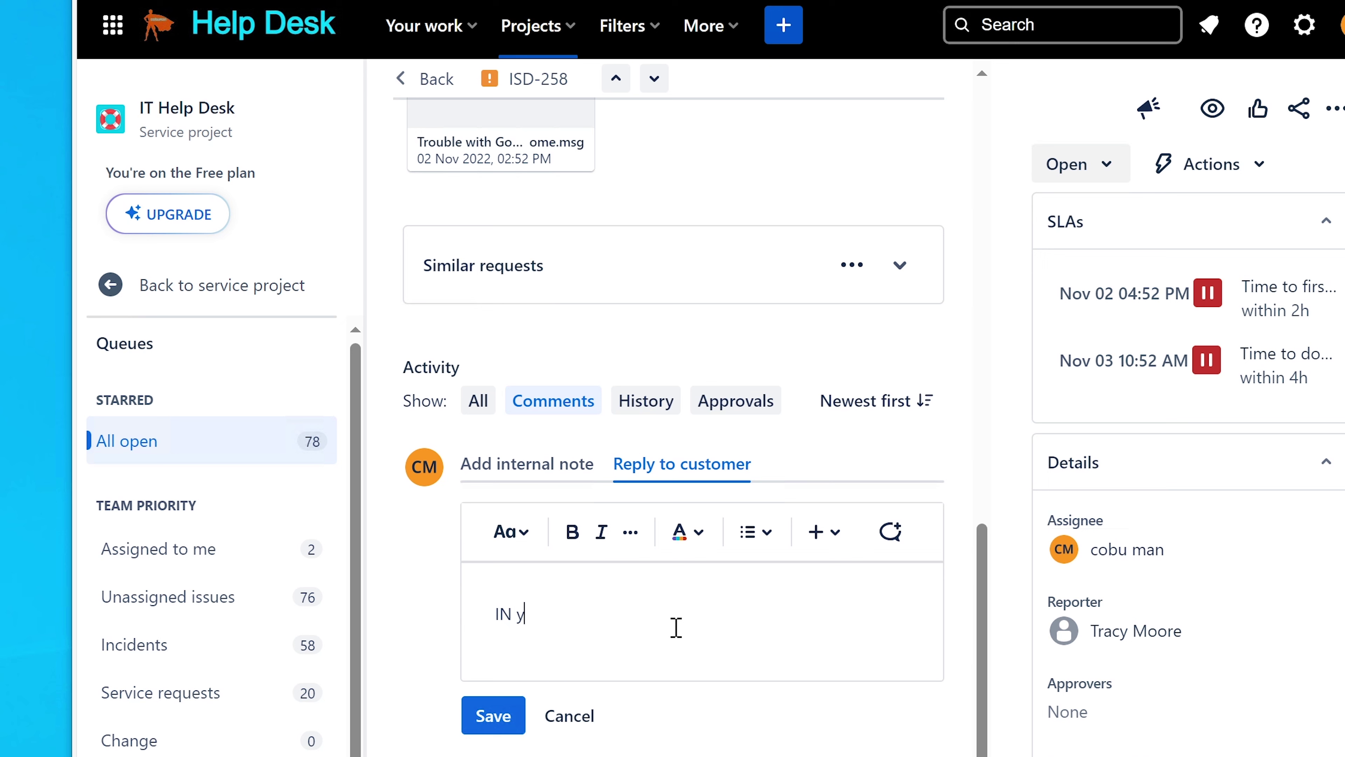
type("your chrome borwo")
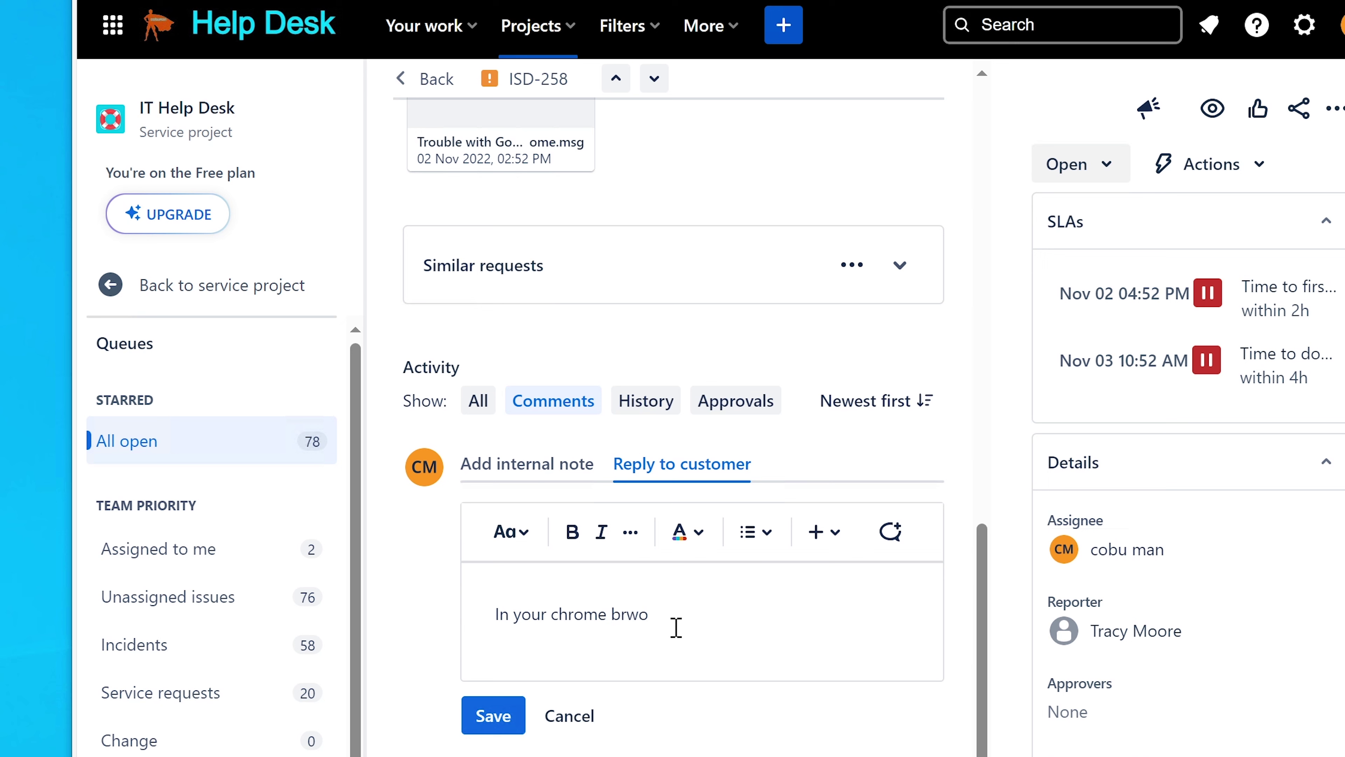
key("BackSpace")
key("BackSpace")
type("owser. please delete co")
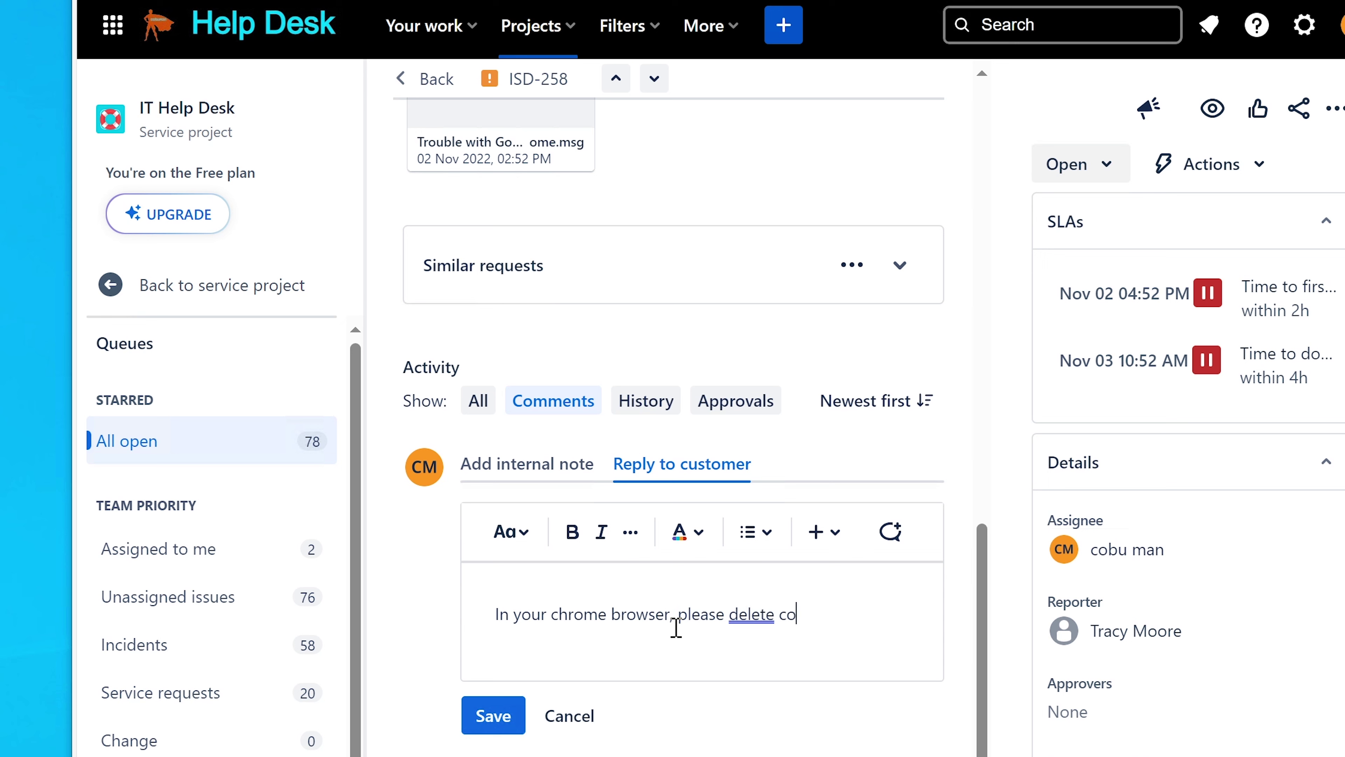
type("okies and site data")
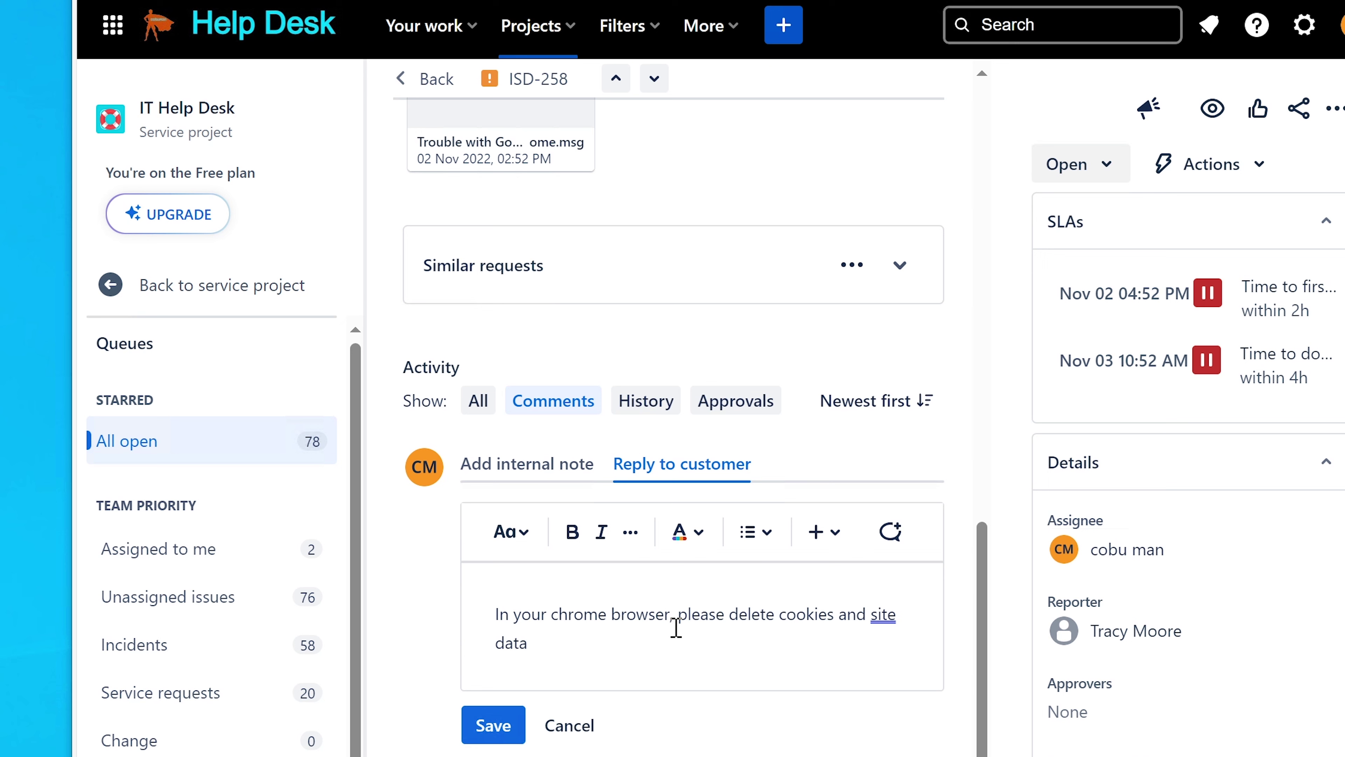
type(" specific")
key("Tab")
type("the website")
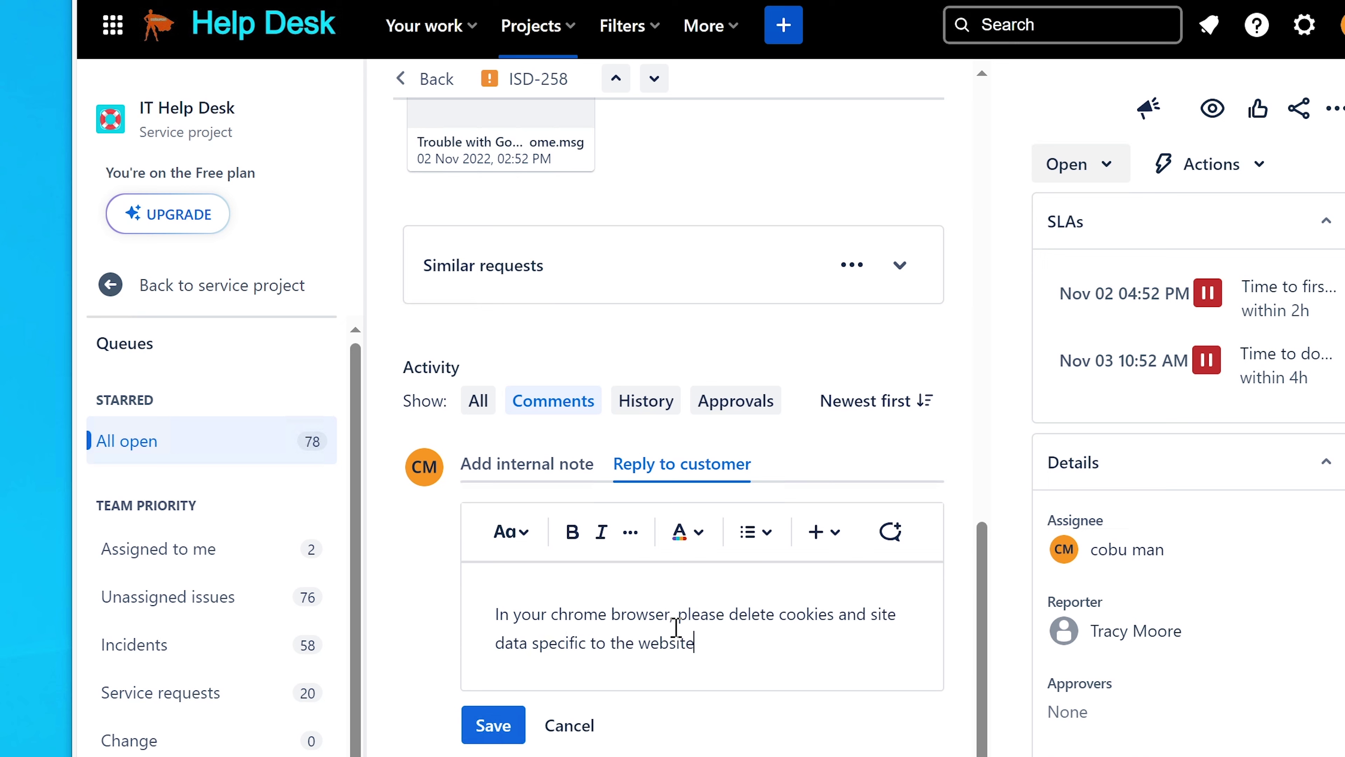
type(" you are tryi")
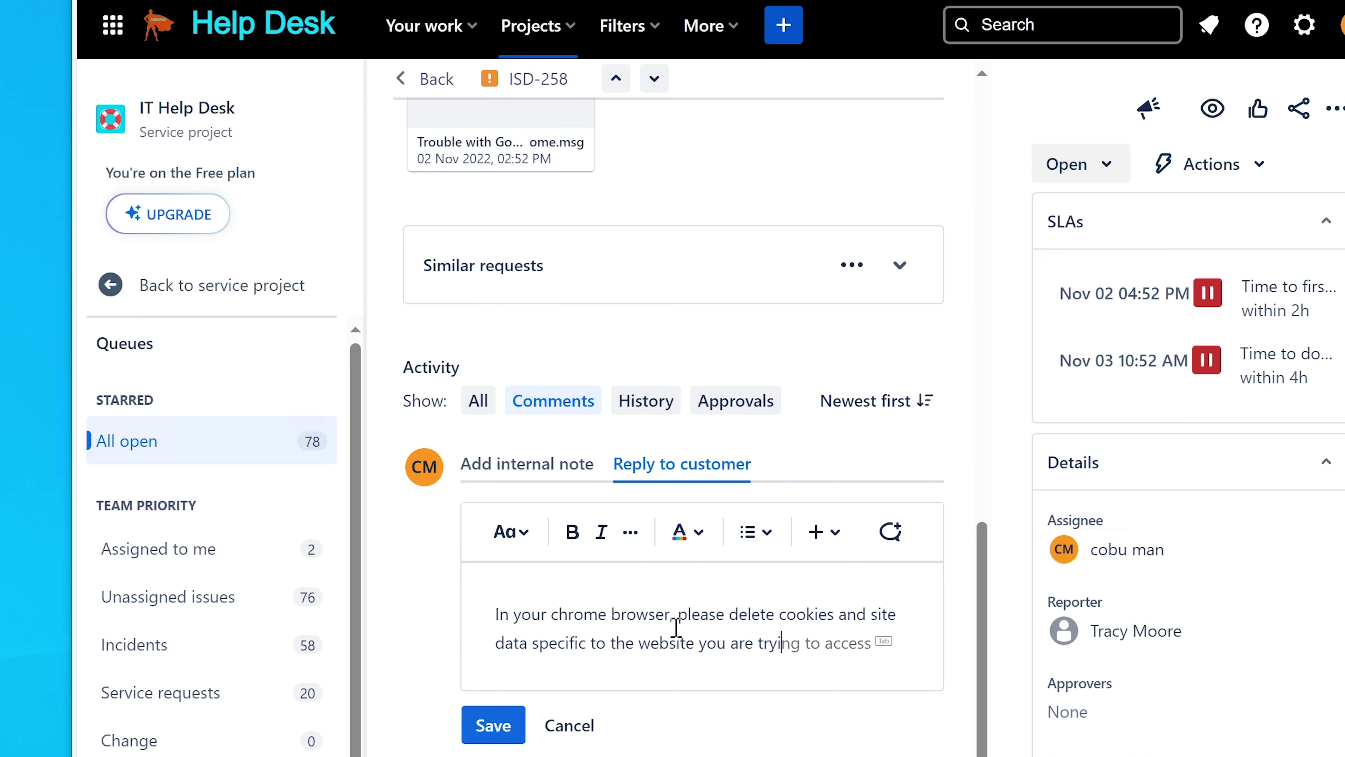
type("ng to access. This is")
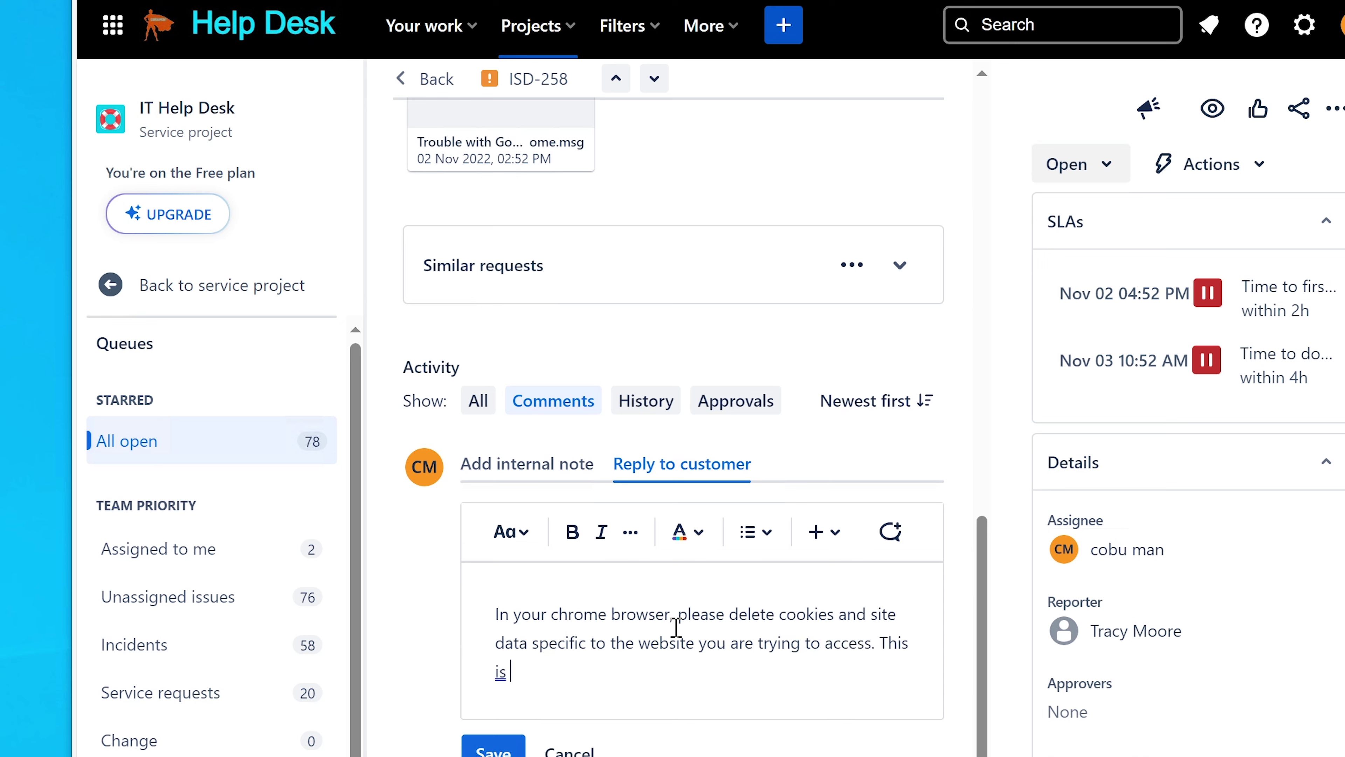
key("BackSpace")
type("s")
key("BackSpace")
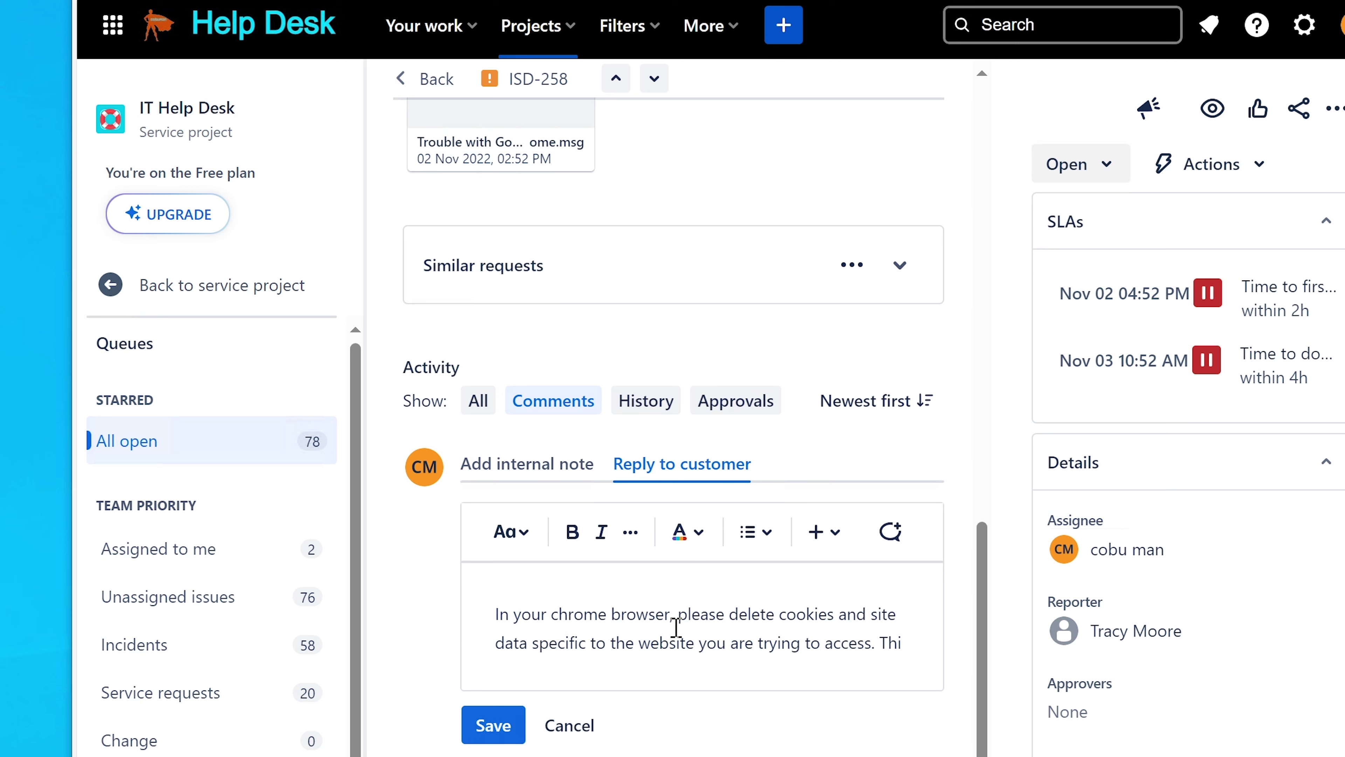
key("BackSpace")
key("BackSpace")
Add at the start that the access problem is likely old cached data, then post the reply.
key("Left")
key("Left")
key("Left")
key("Left")
key("Left")
key("Left")
key("Left")
key("Left")
key("Left")
key("Left")
key("Left")
key("Left")
key("Left")
key("Left")
key("Left")
key("Left")
type("The reason wh")
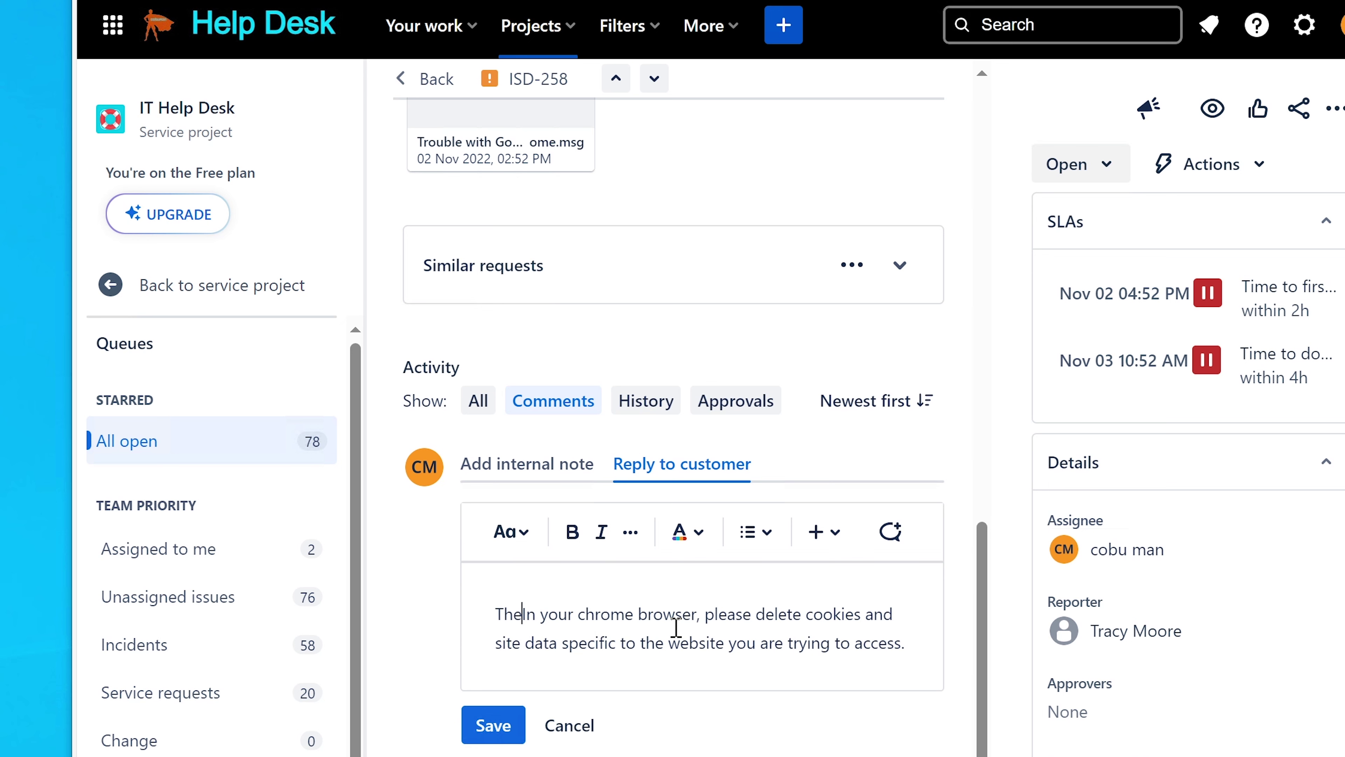
type("y you may not ")
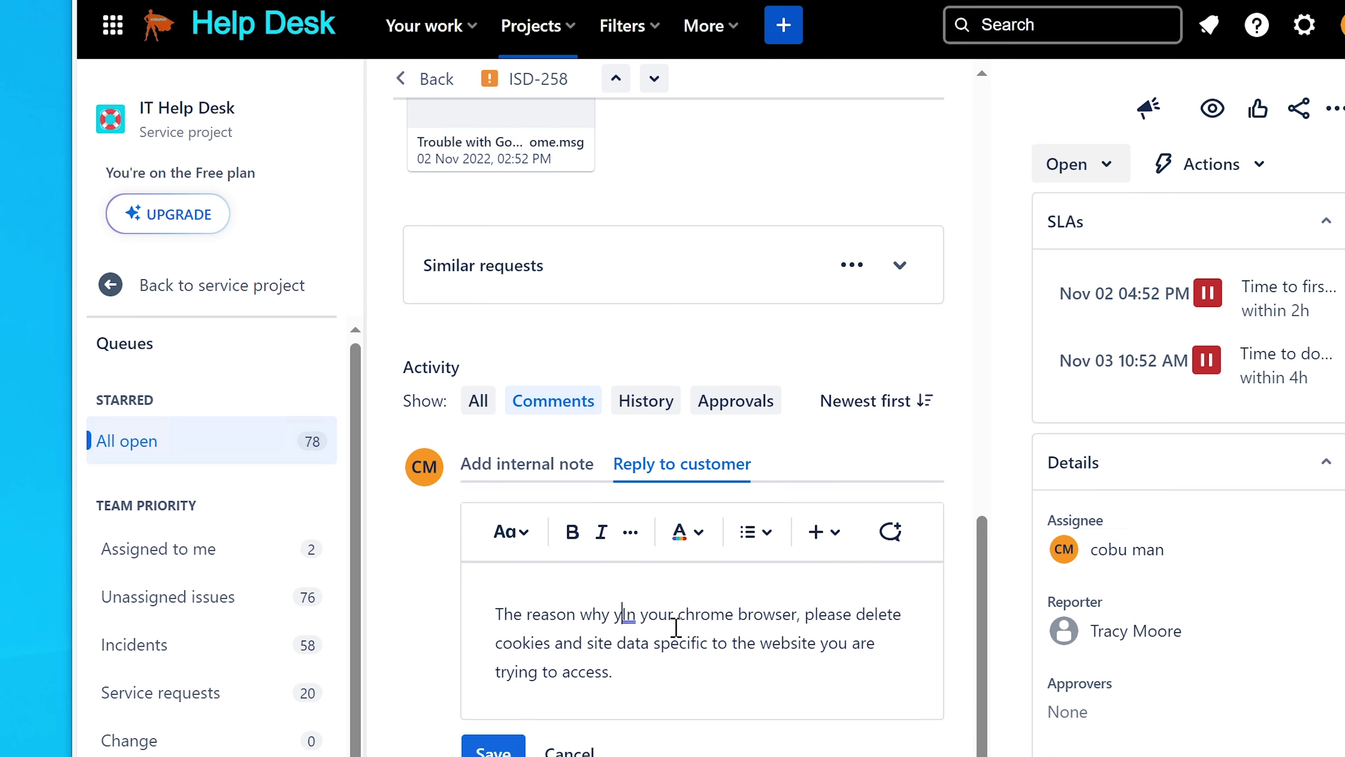
type("be able")
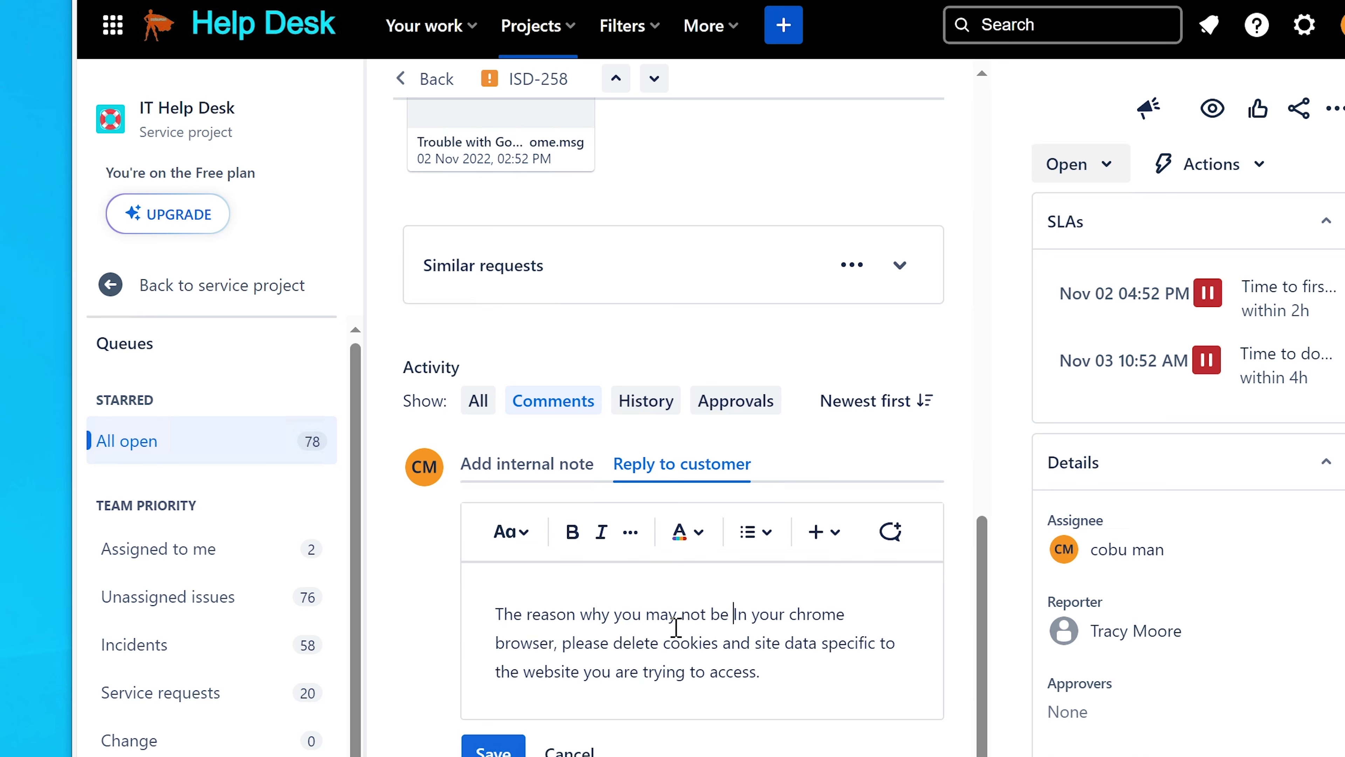
type(" to access ")
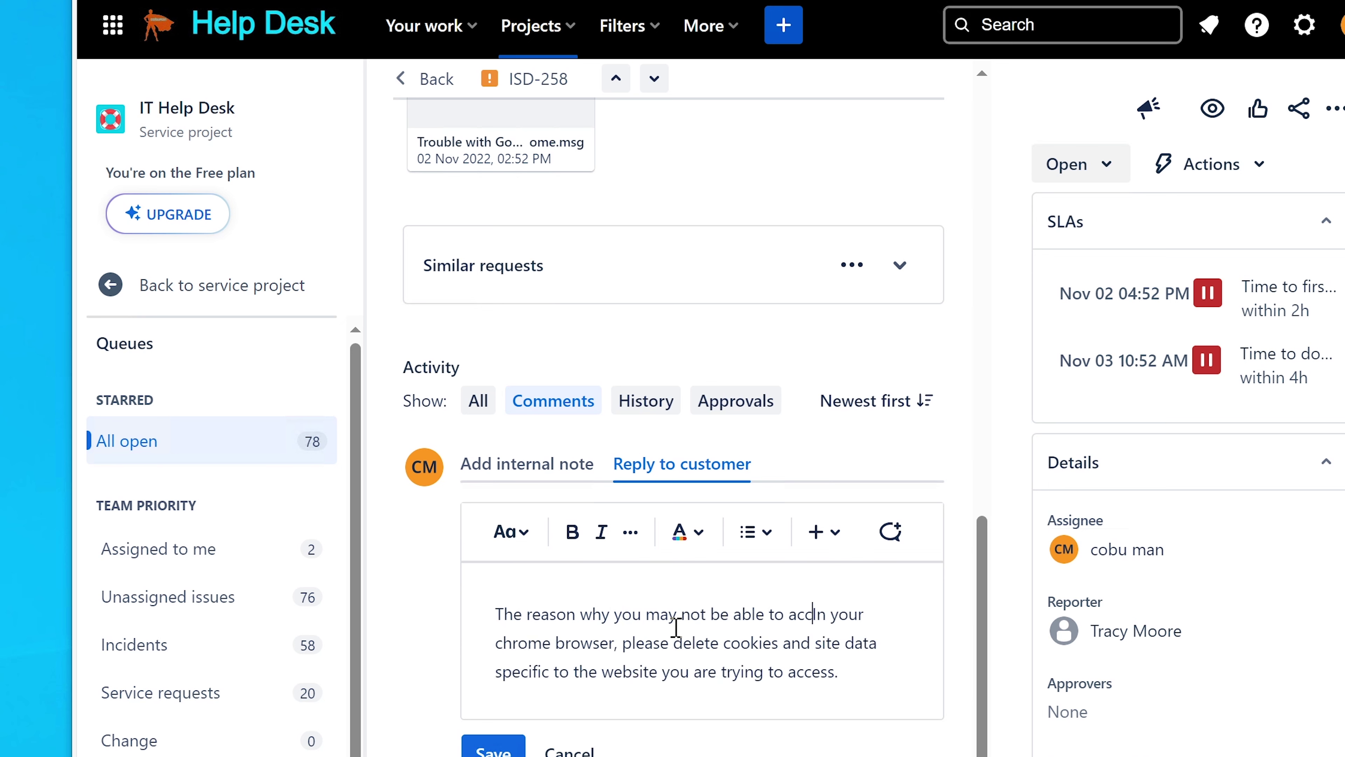
type("thsIn your chrome browser, please delete cooki")
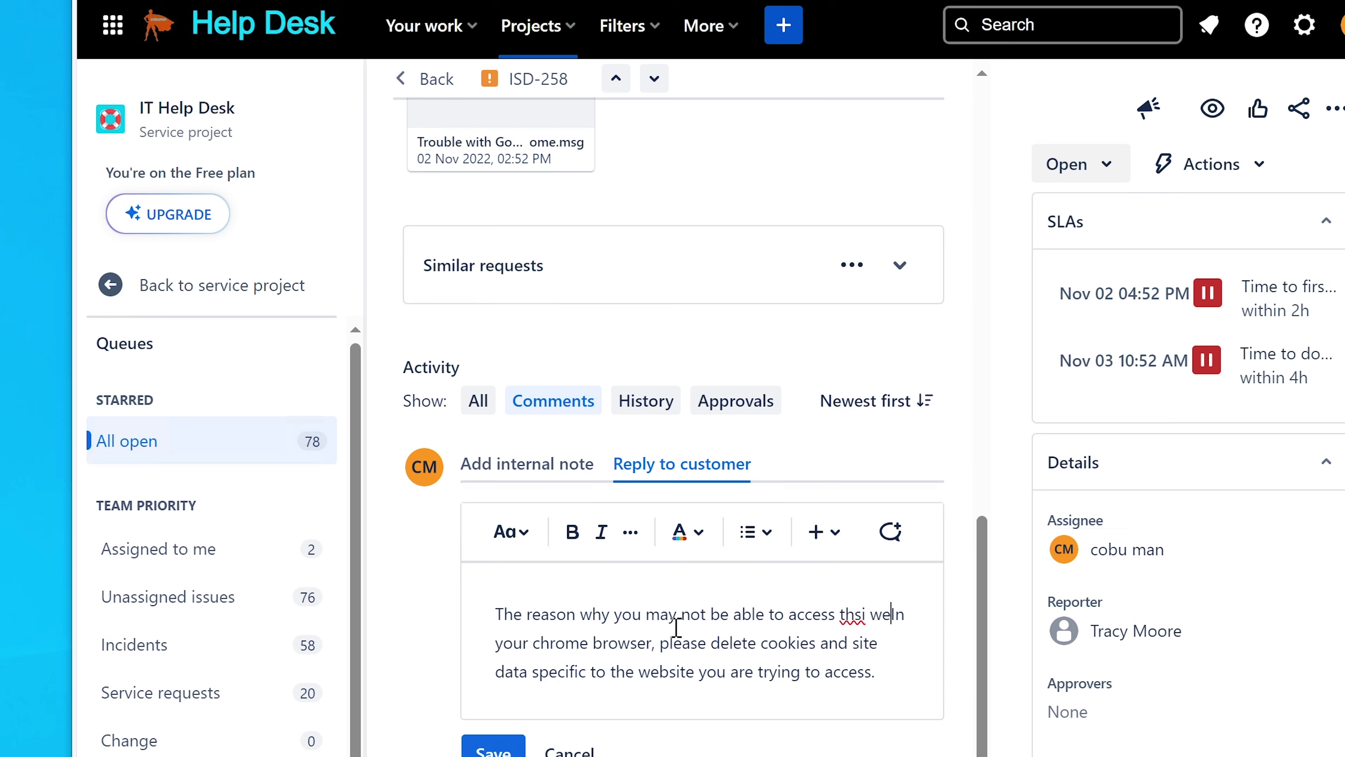
key("BackSpace")
type("s")
key("BackSpace")
type("is website")
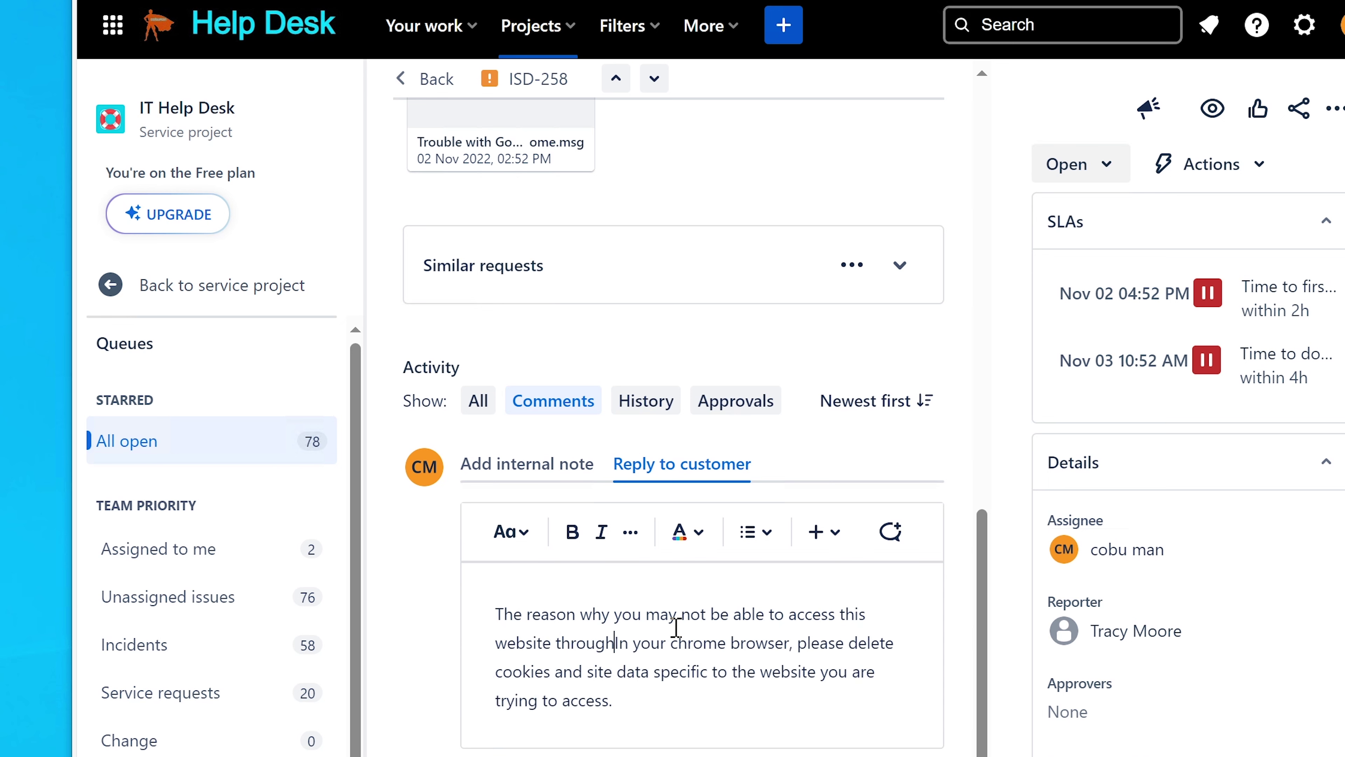
type(" through Chrome... is m")
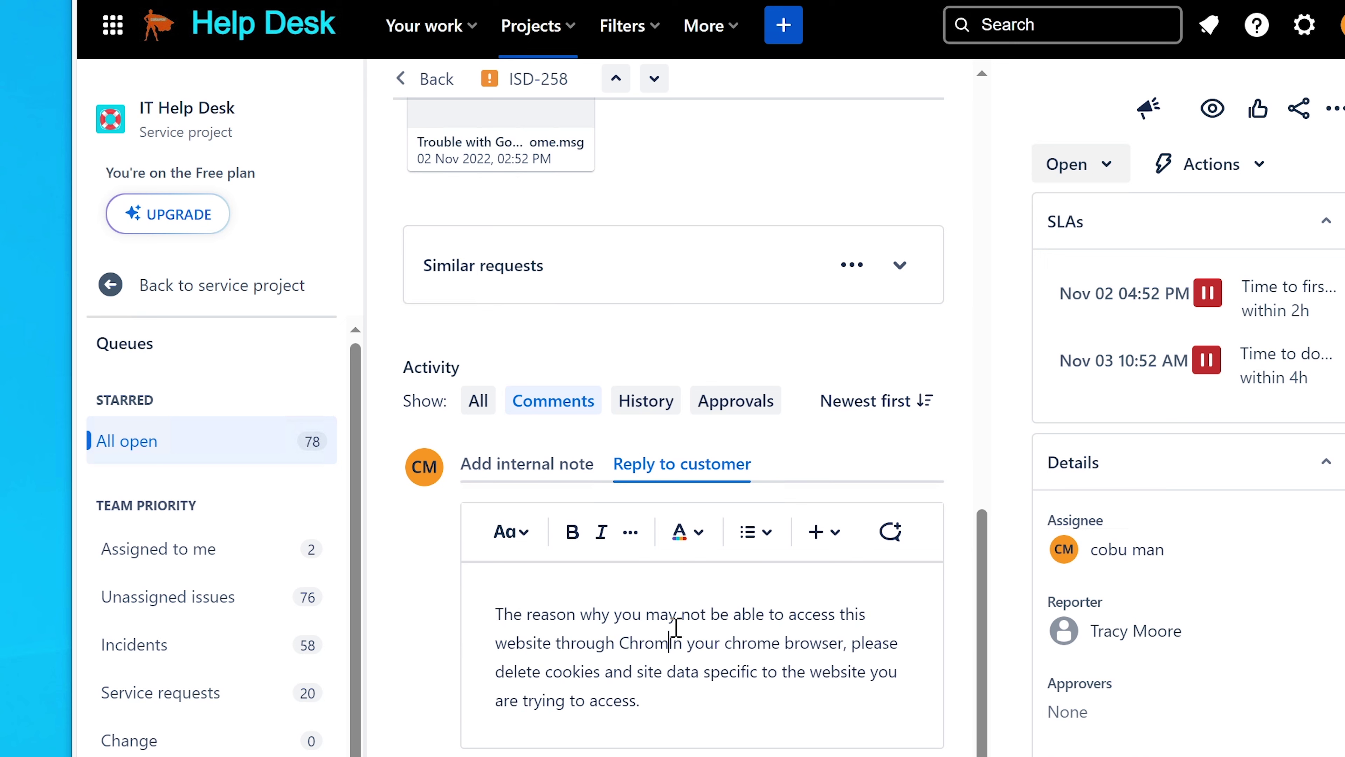
type("ost likely")
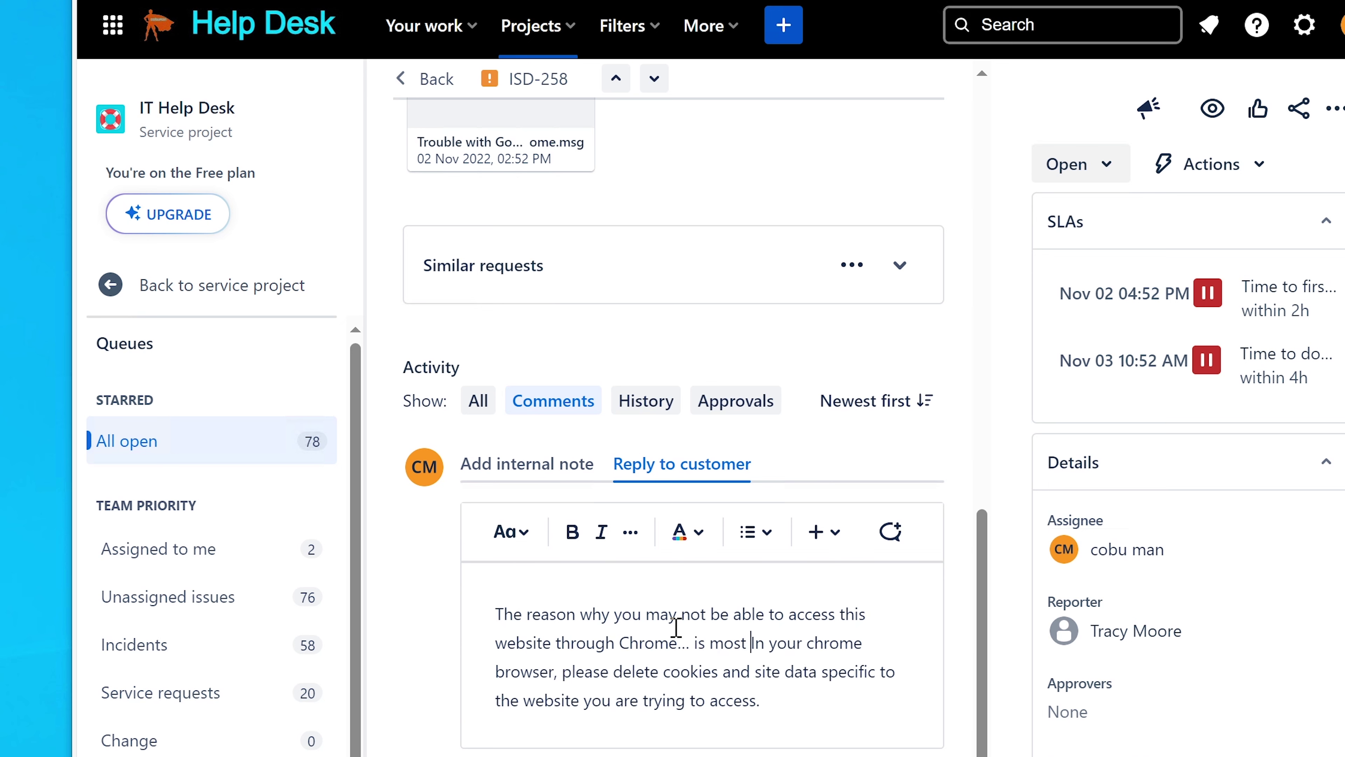
type(" related to o")
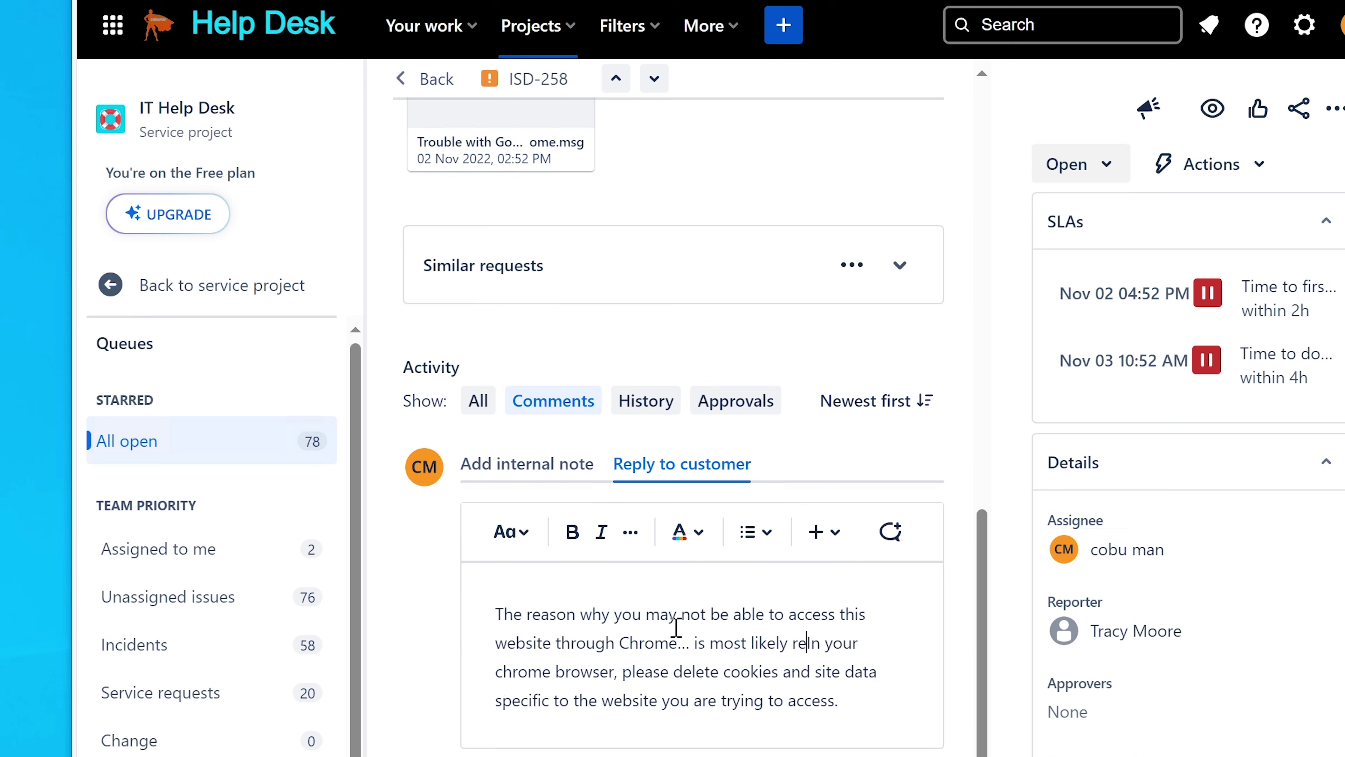
type("ld ")
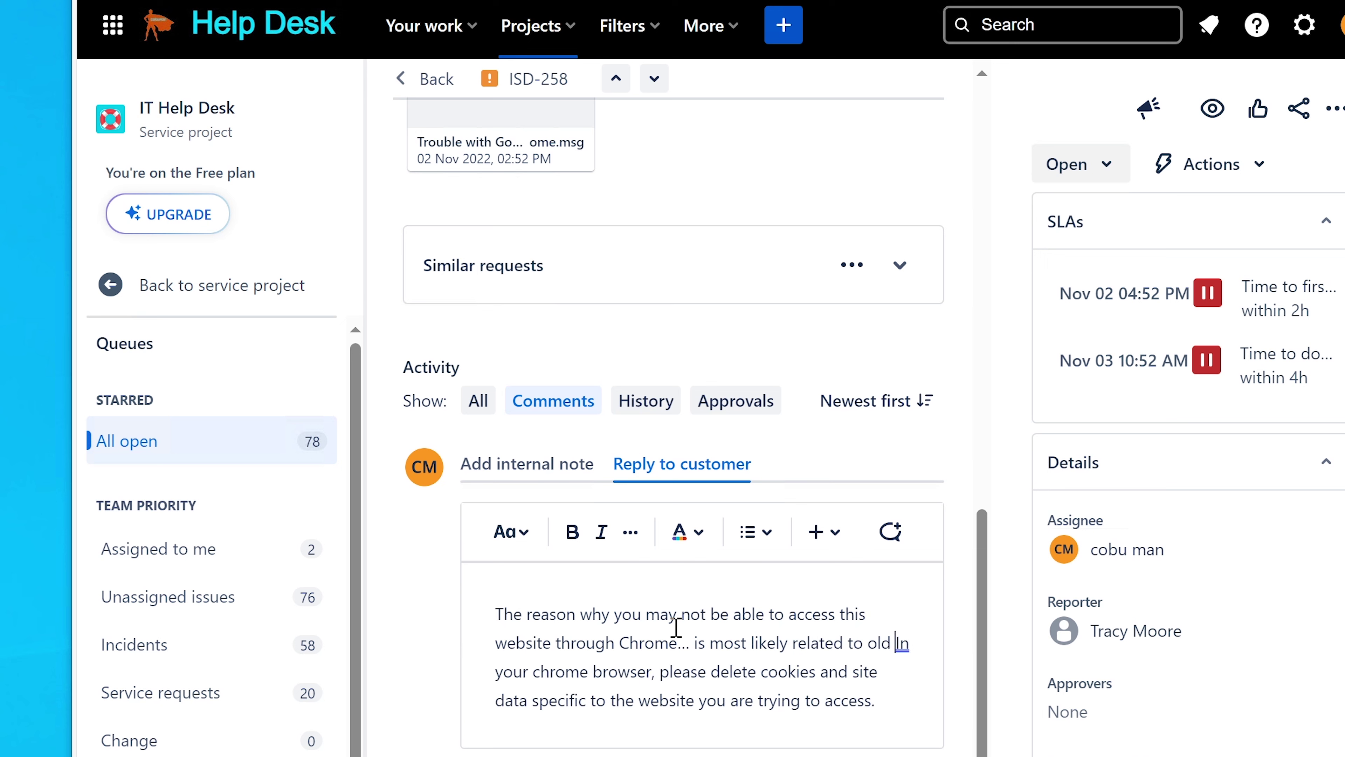
type("cad")
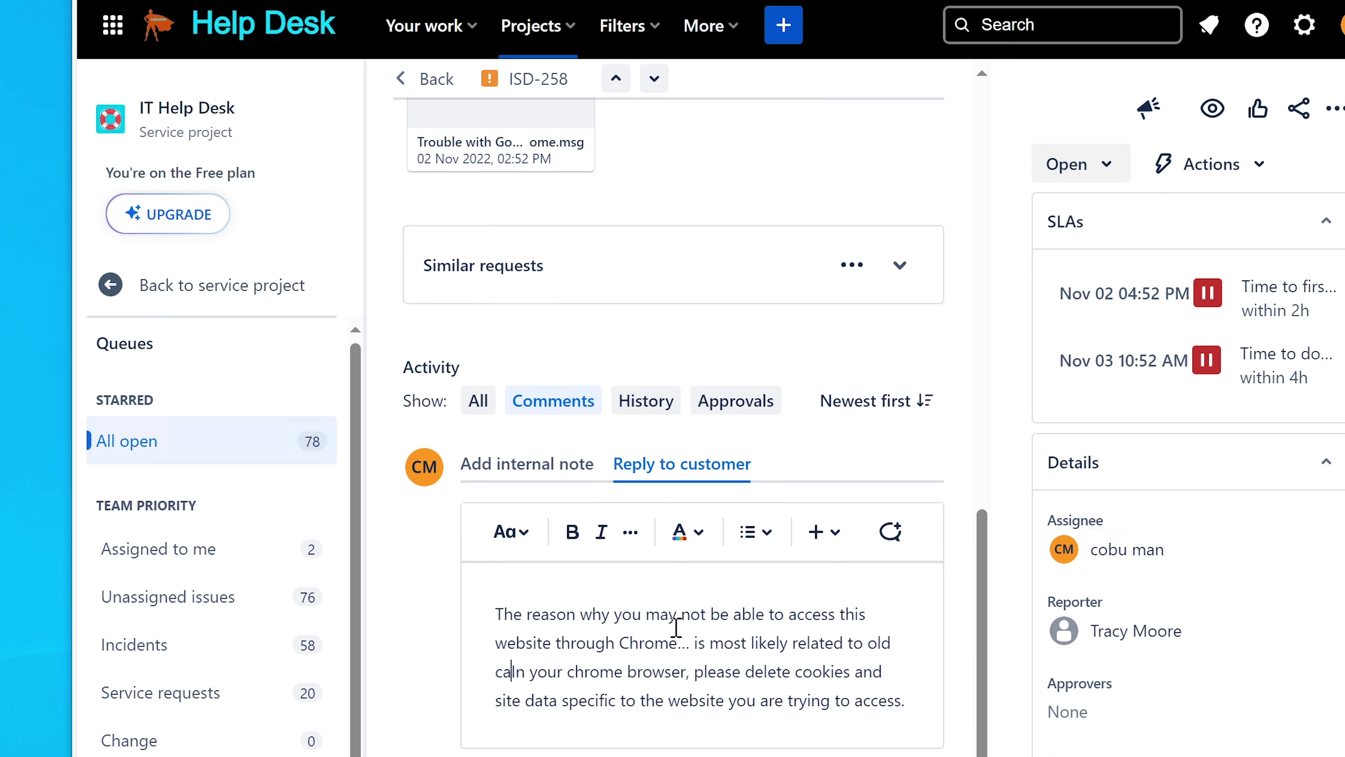
type("hed data")
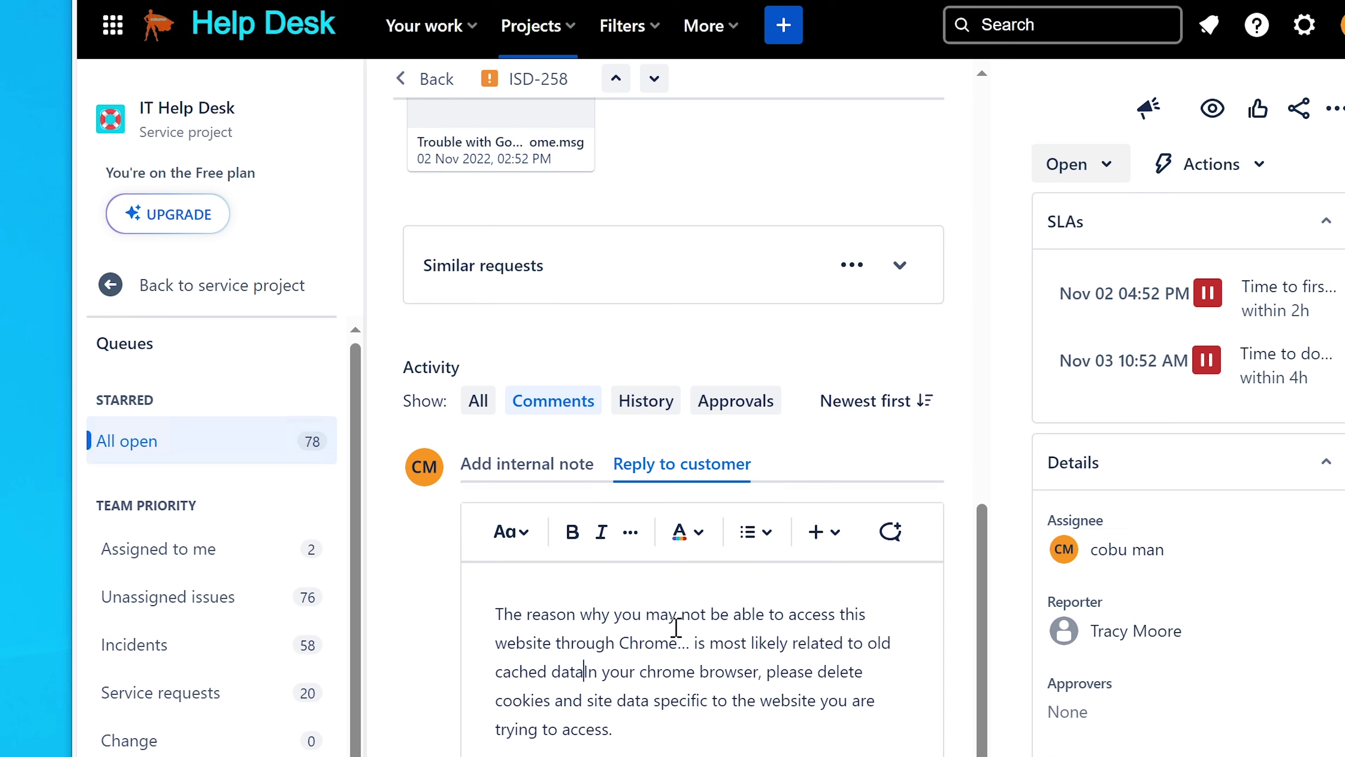
type(". ")
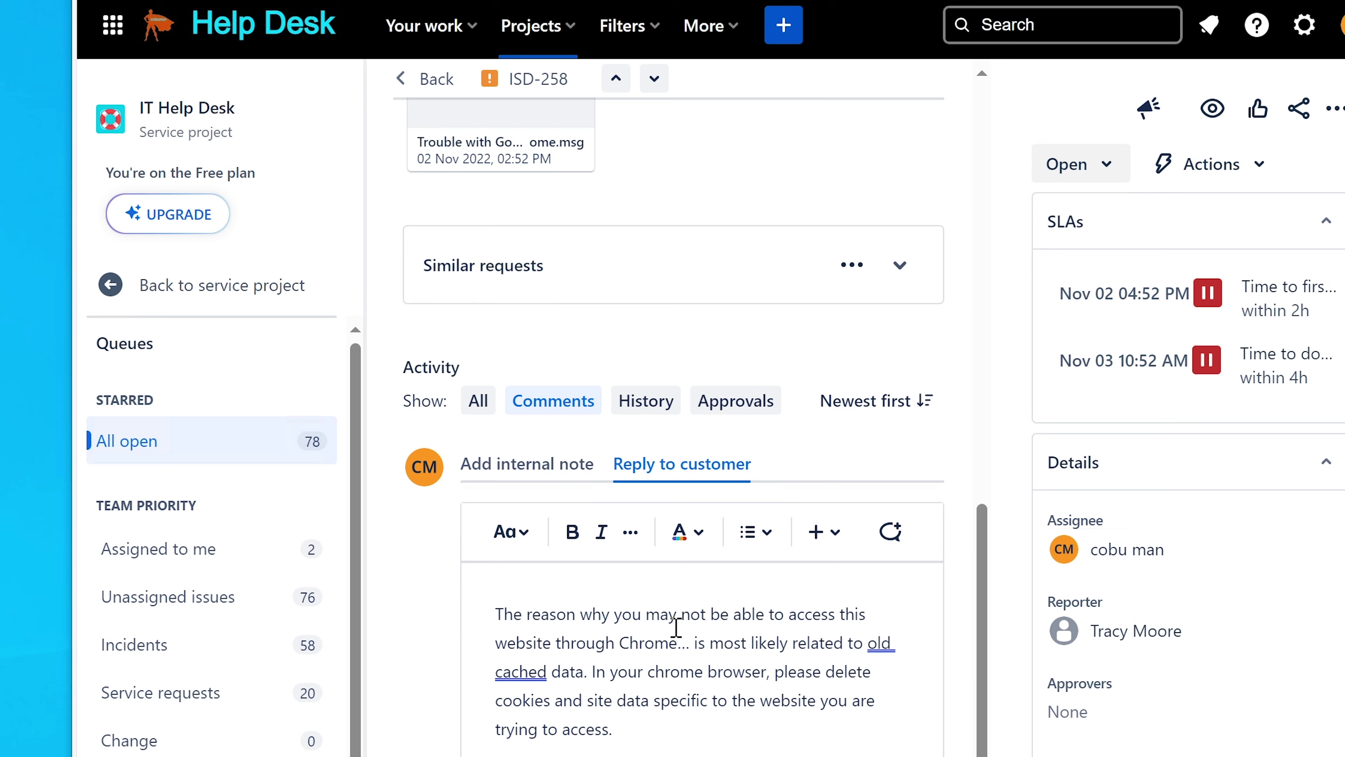
type("..")
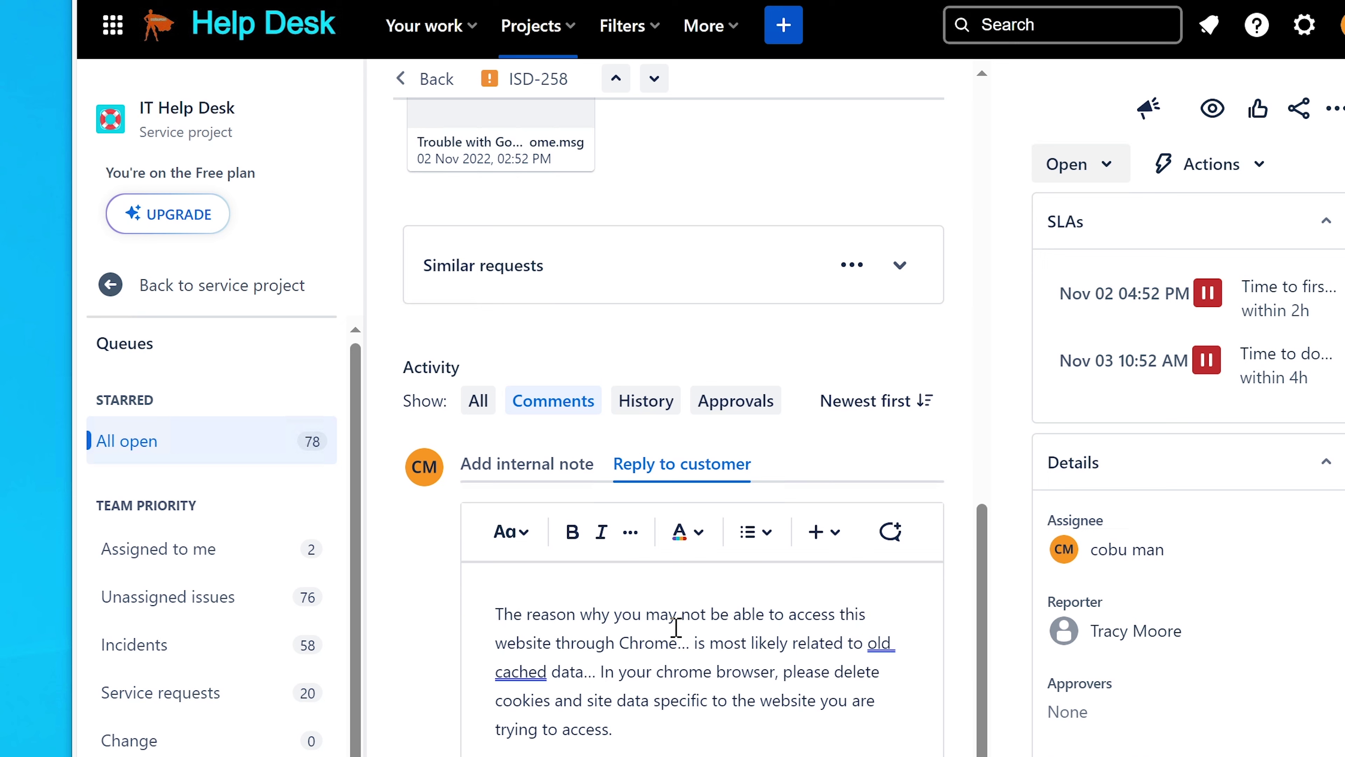
double_click(518, 672)
left_click(650, 728)
key("ctrl+Return")
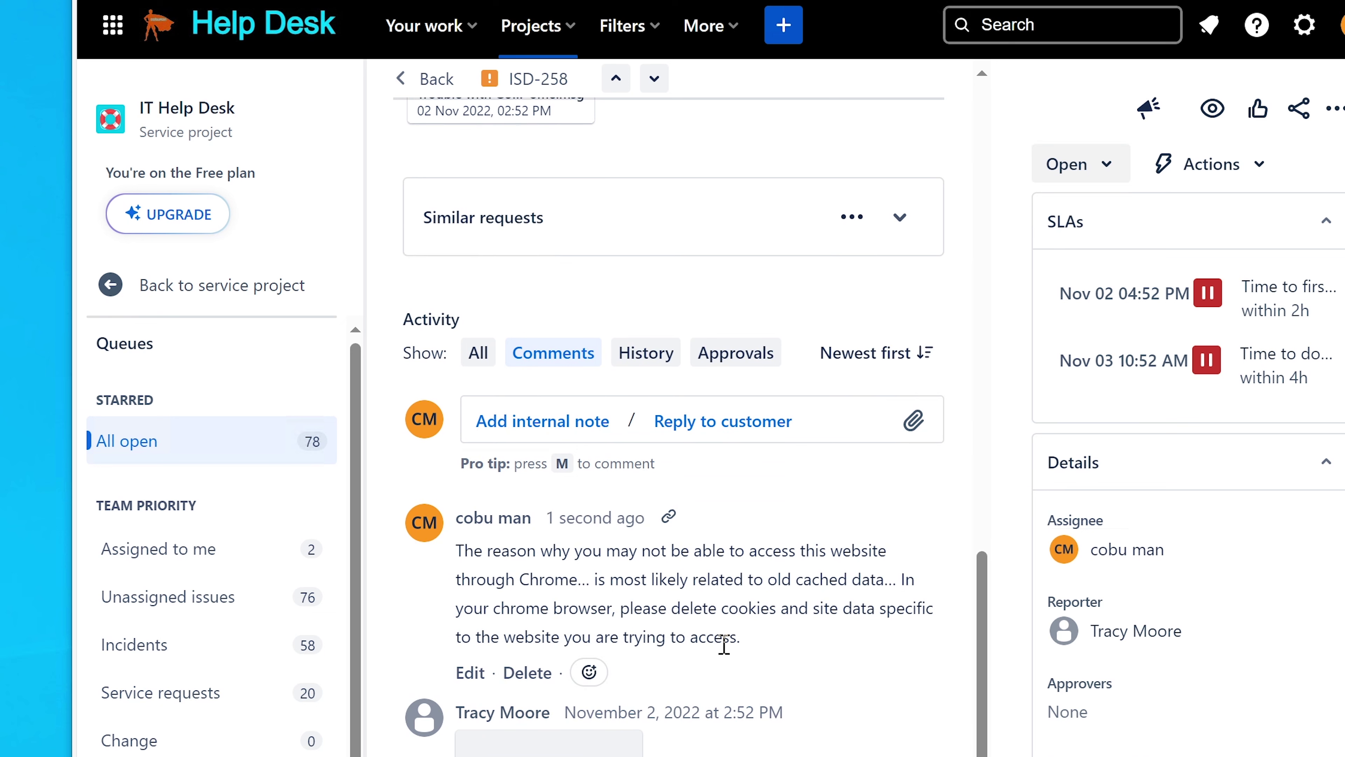
Set ticket ISD-258's status to Resolved.
scroll(724, 643, "up", 10)
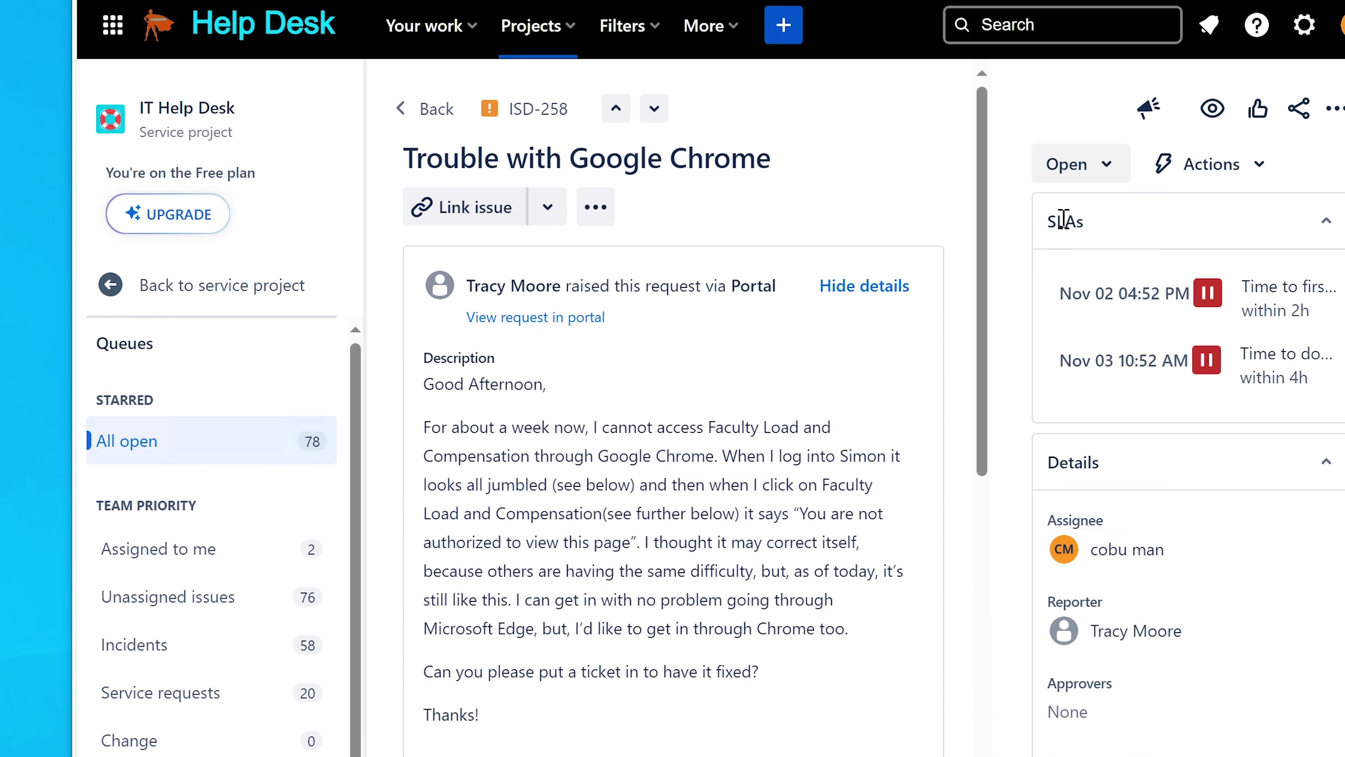
left_click(1051, 174)
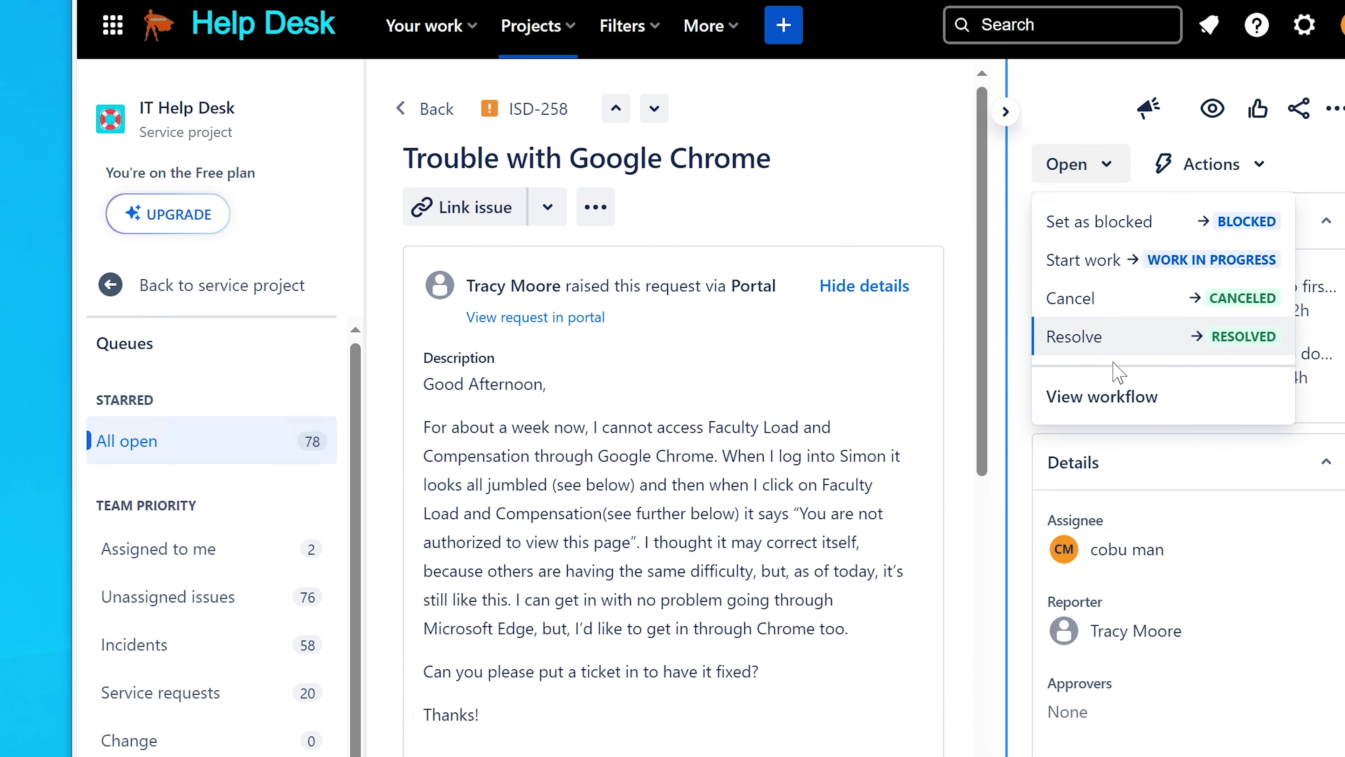
left_click(1124, 345)
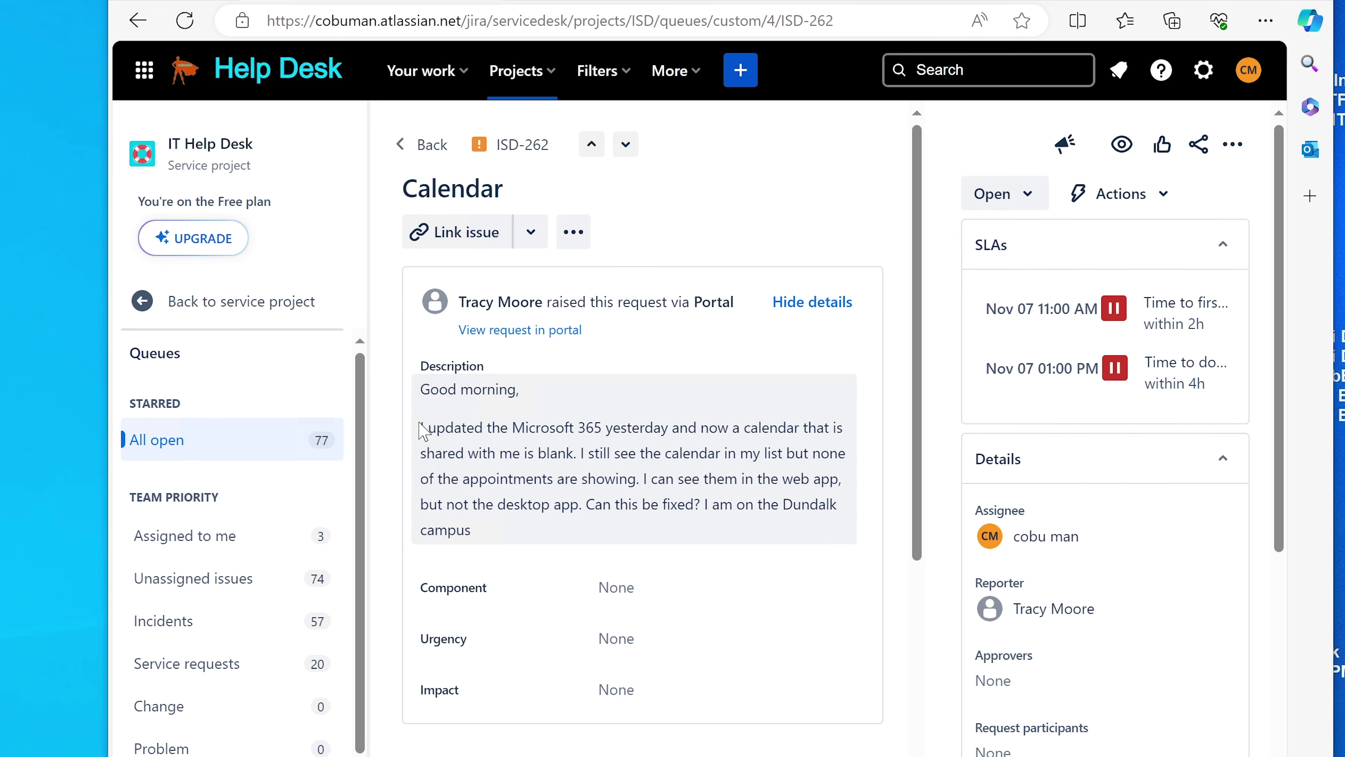
left_click_drag(421, 427, 574, 450)
left_click(576, 452)
left_click_drag(575, 453, 413, 437)
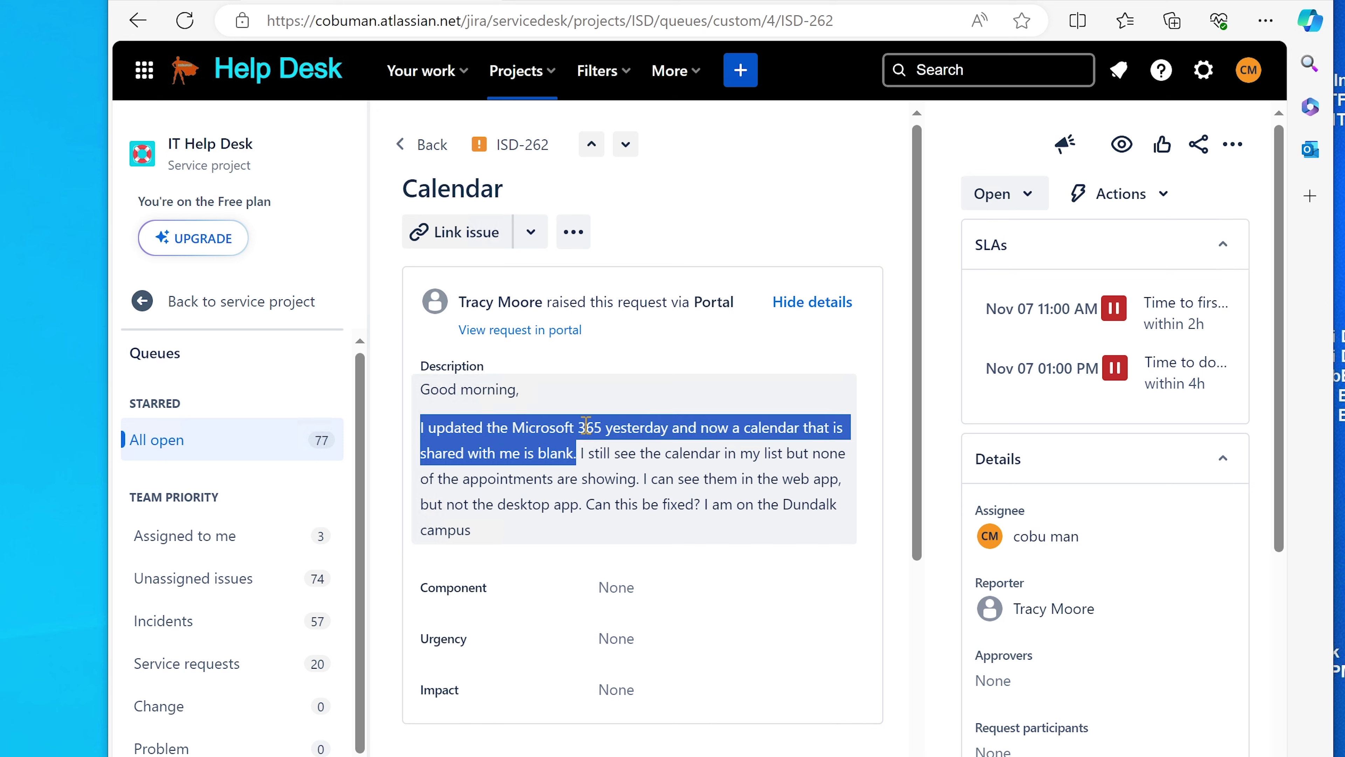
left_click(577, 438)
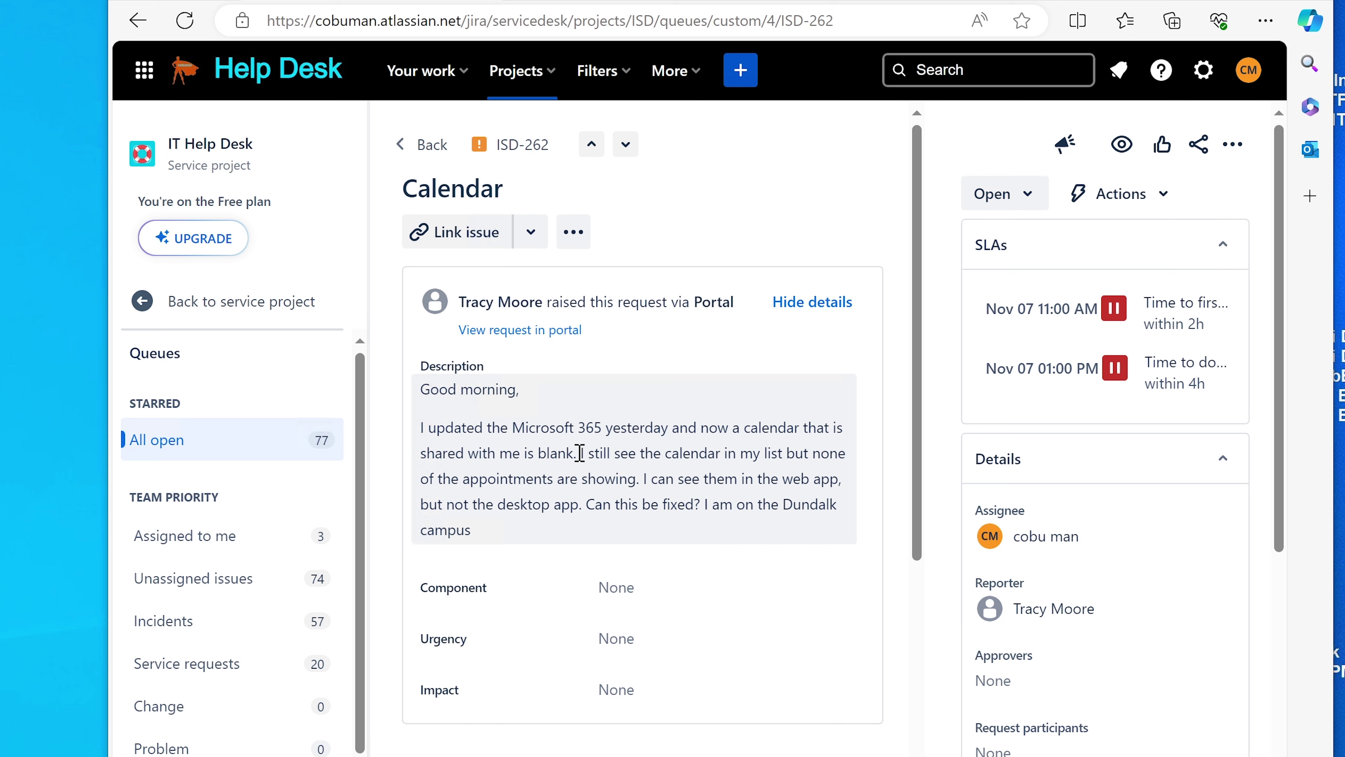
left_click_drag(541, 445, 419, 432)
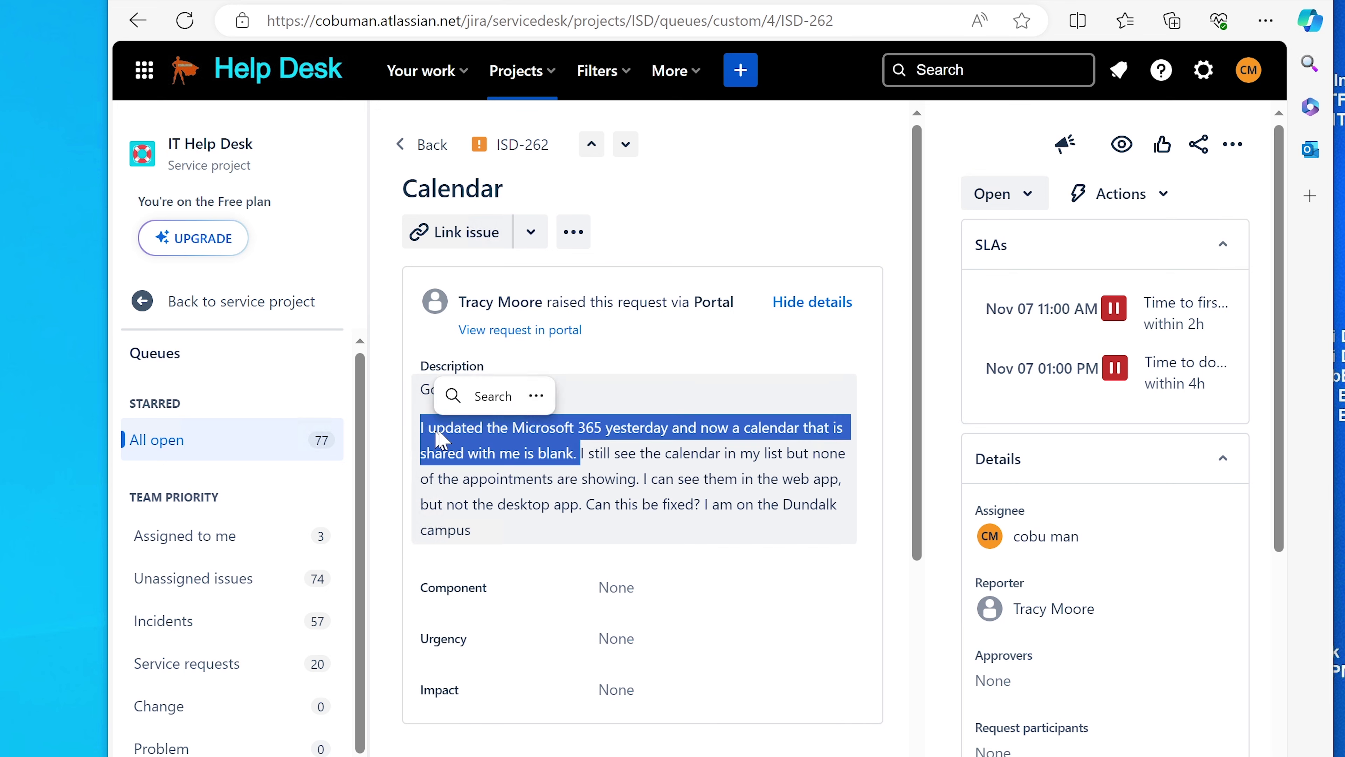
left_click(551, 433)
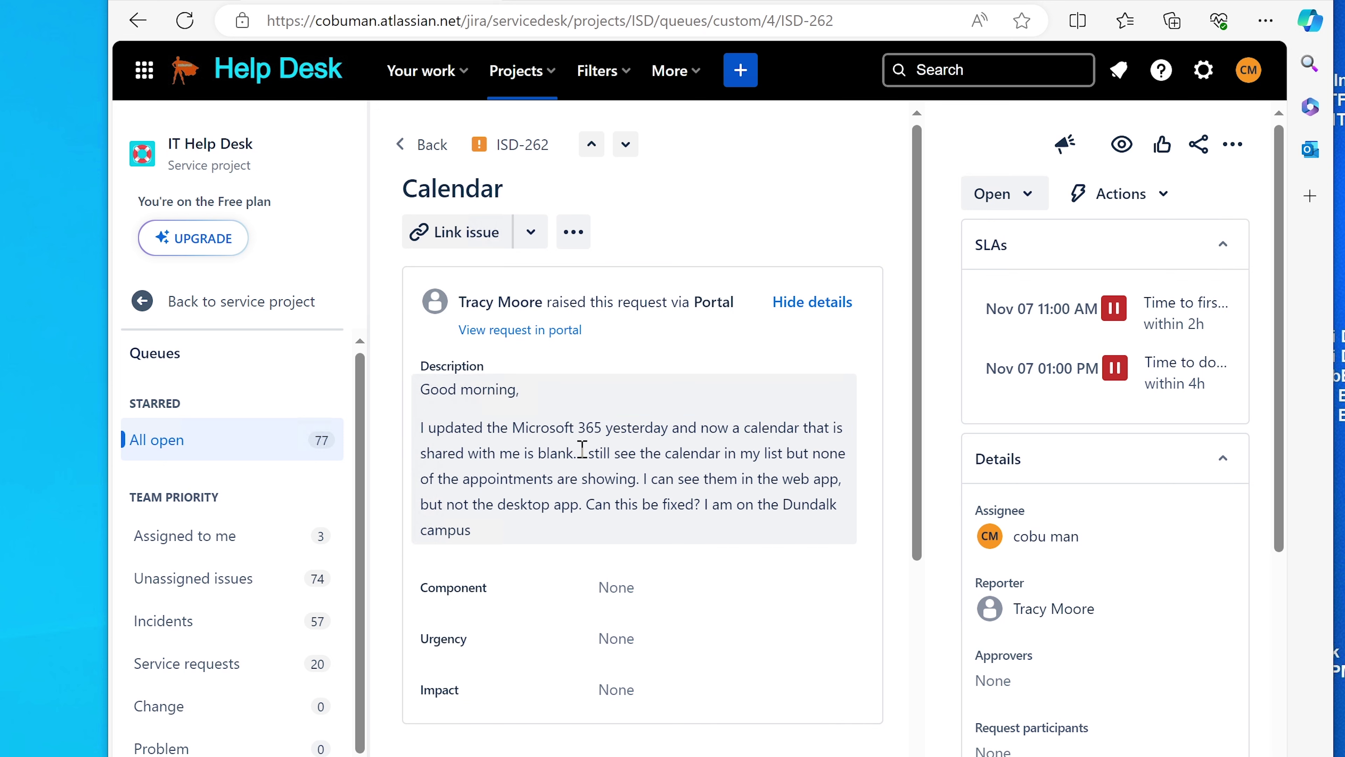
left_click_drag(581, 450, 422, 431)
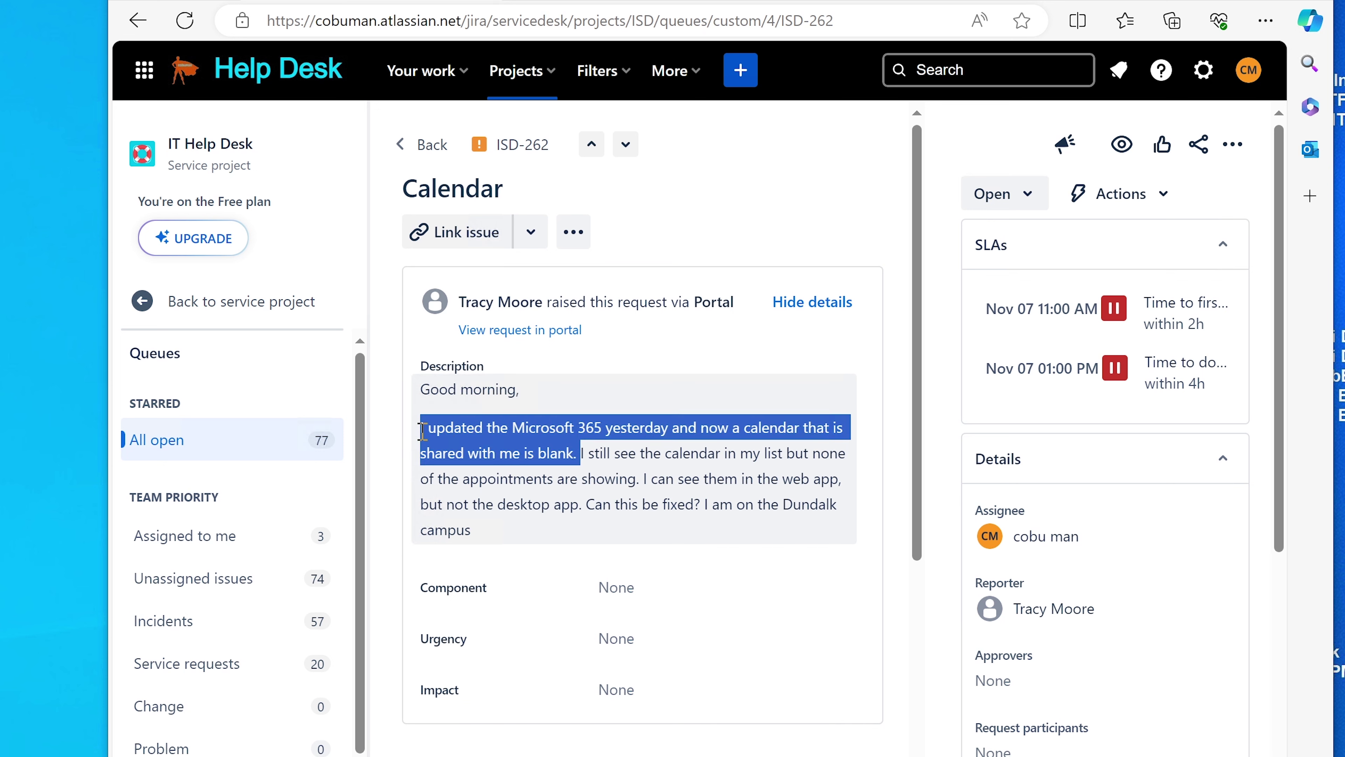
left_click(536, 429)
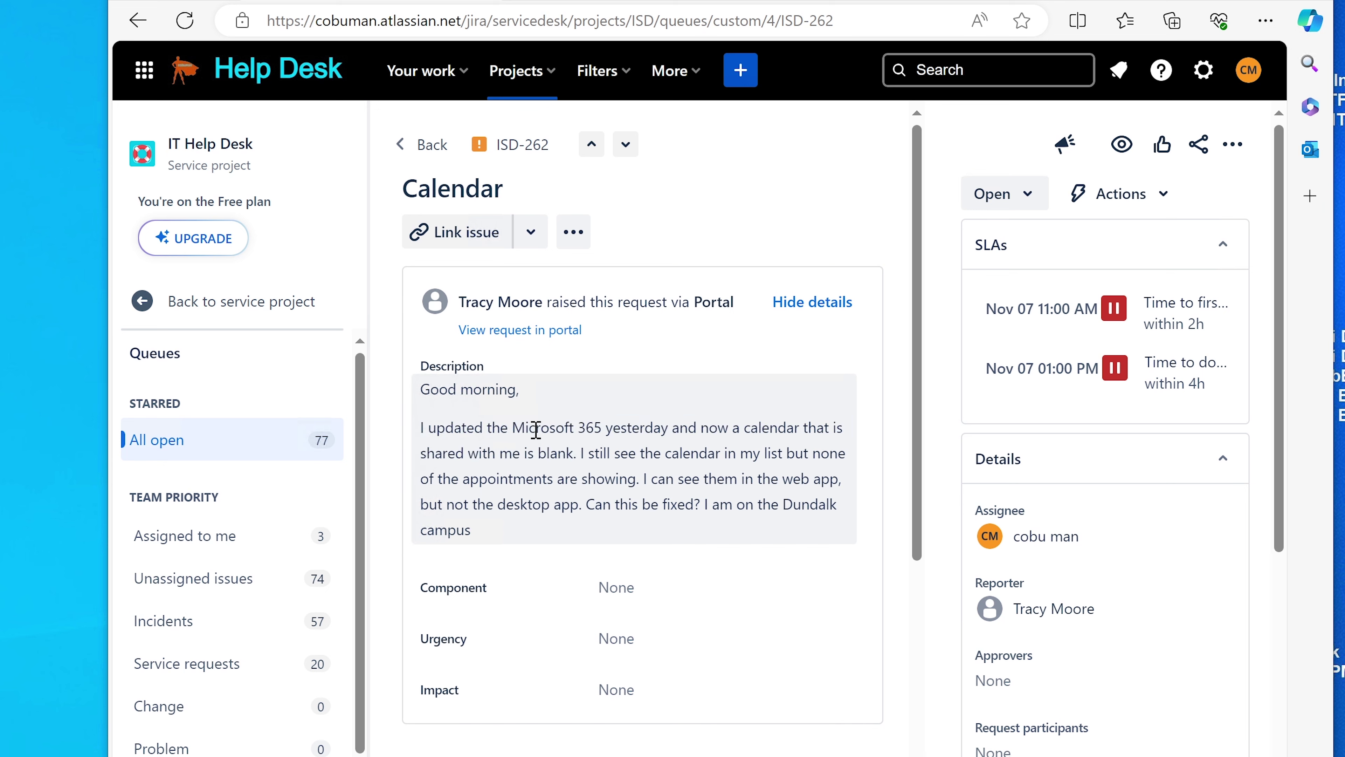
left_click_drag(511, 426, 606, 427)
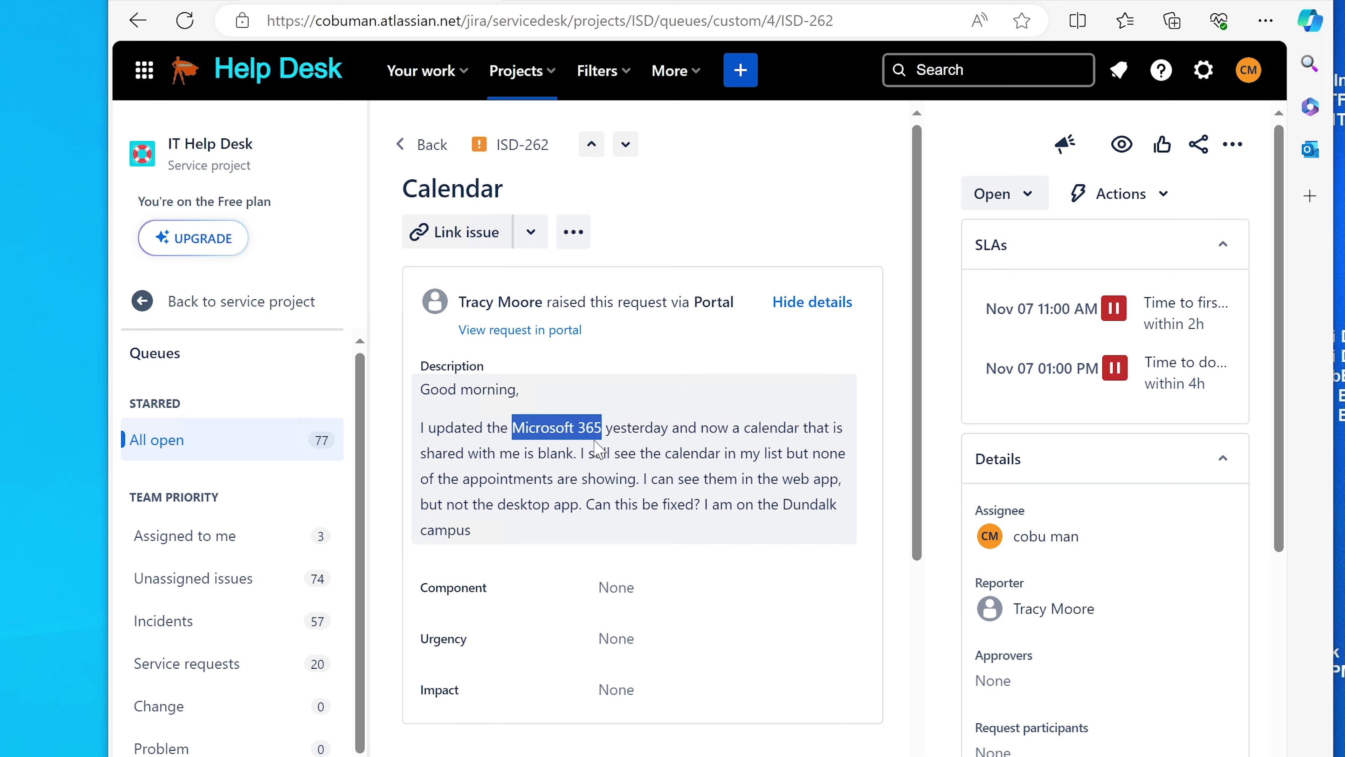
left_click(592, 441)
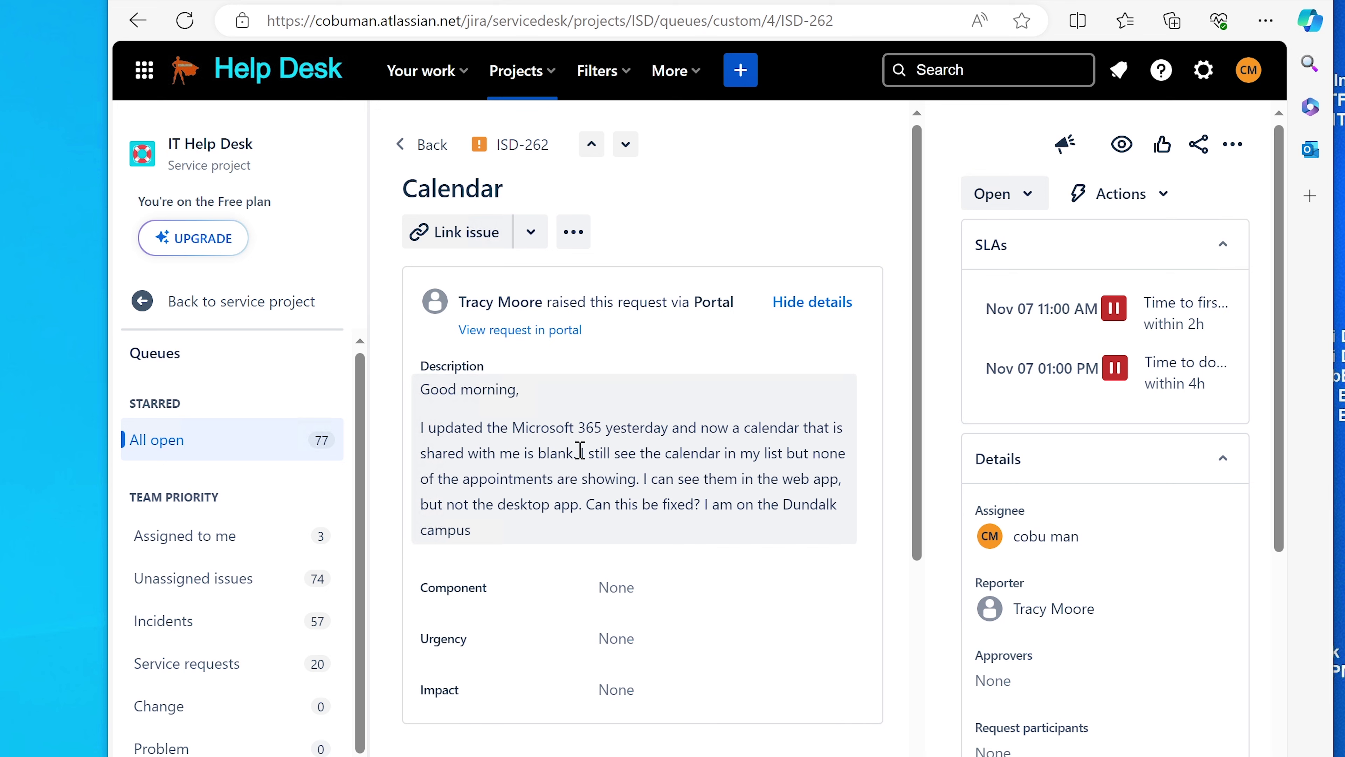
left_click_drag(579, 450, 643, 477)
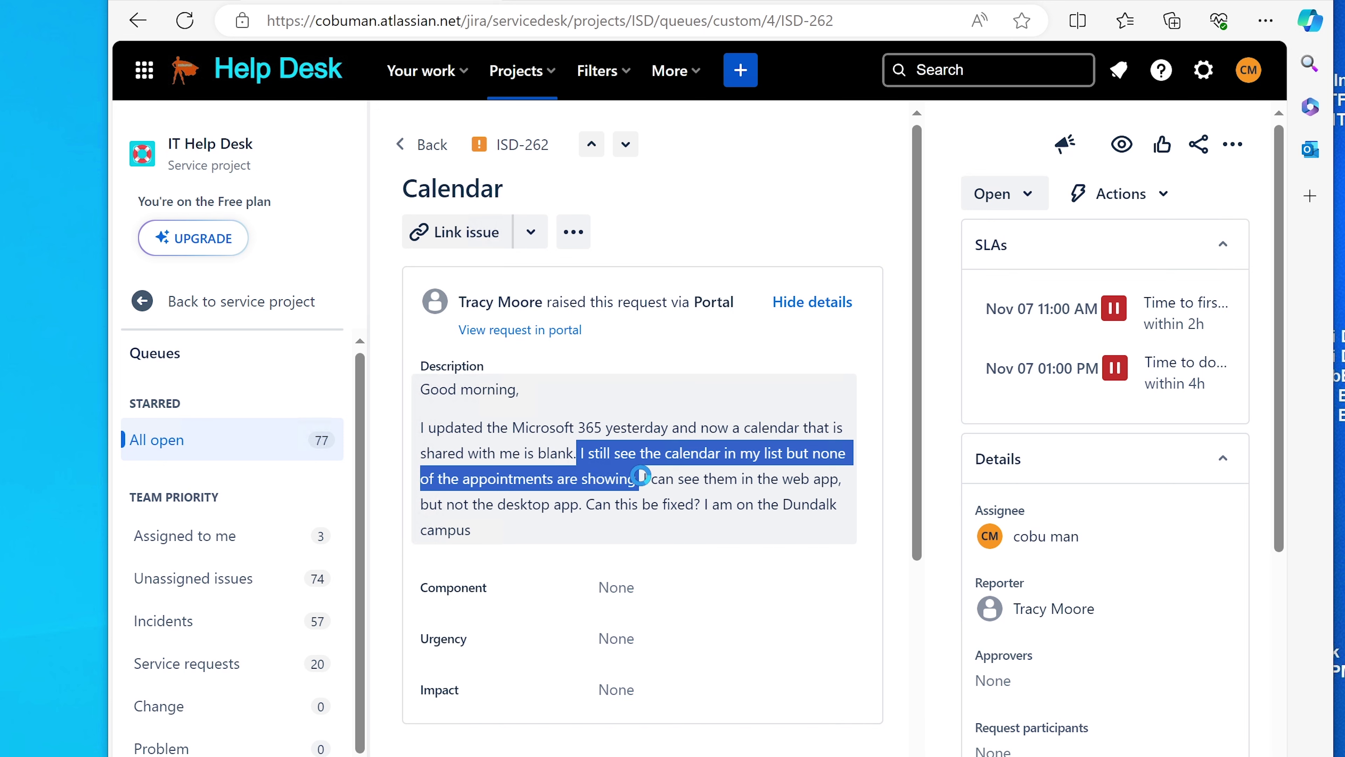
left_click(643, 477)
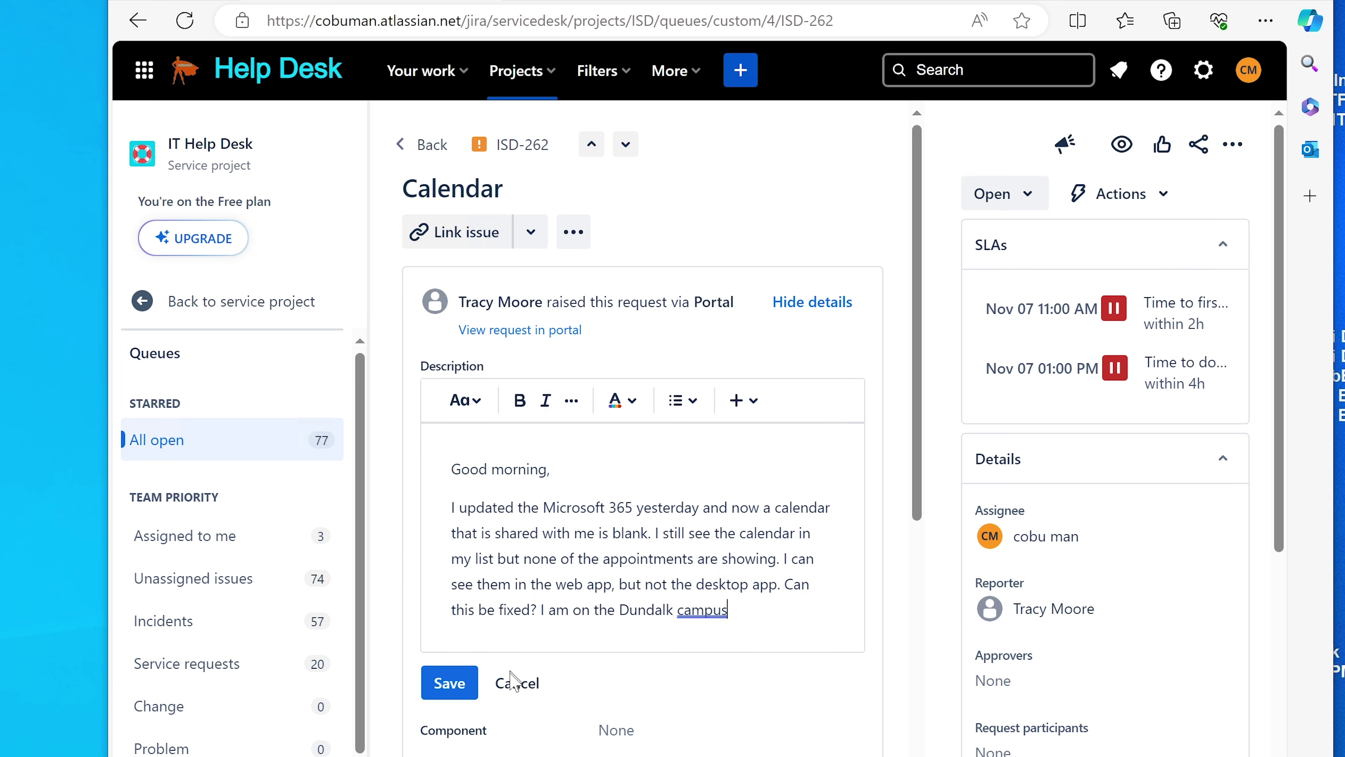
left_click(513, 683)
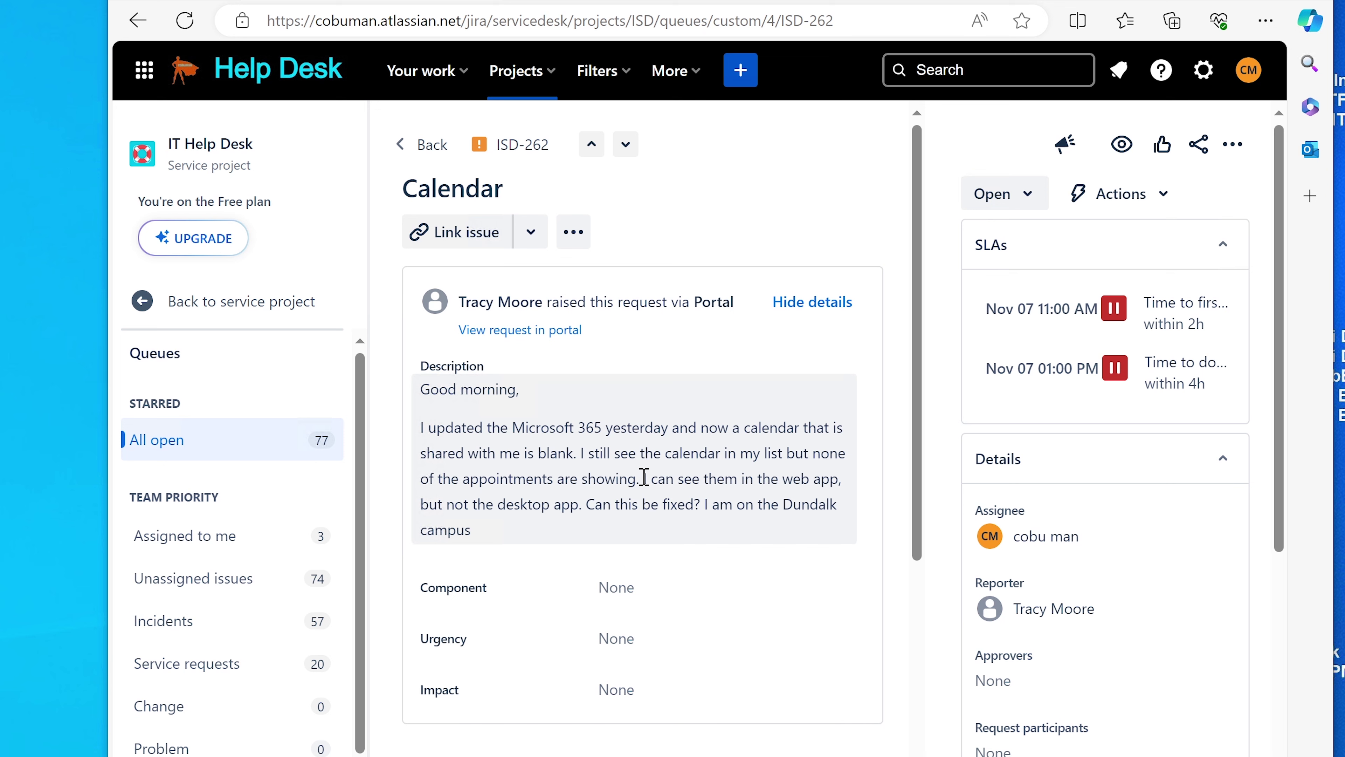
left_click_drag(642, 476, 652, 477)
left_click_drag(651, 477, 583, 509)
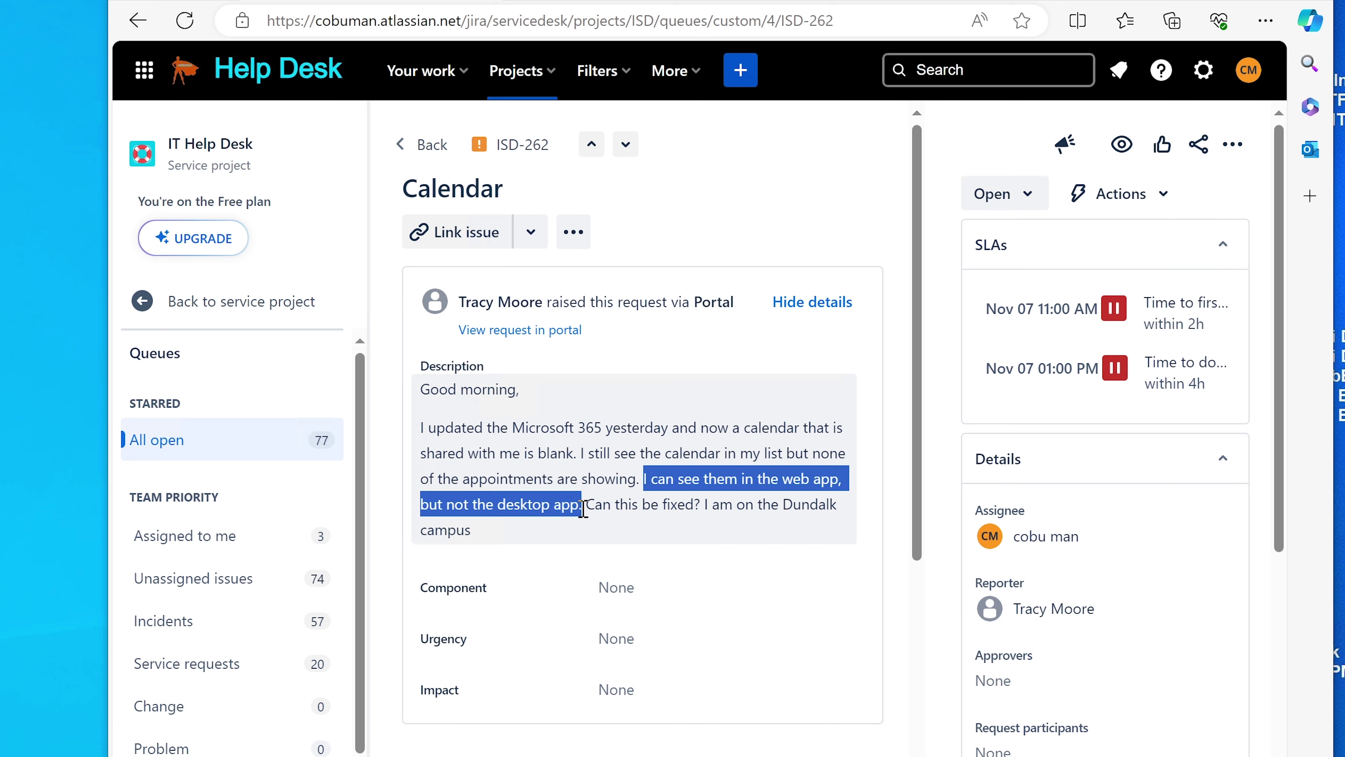
left_click(590, 503)
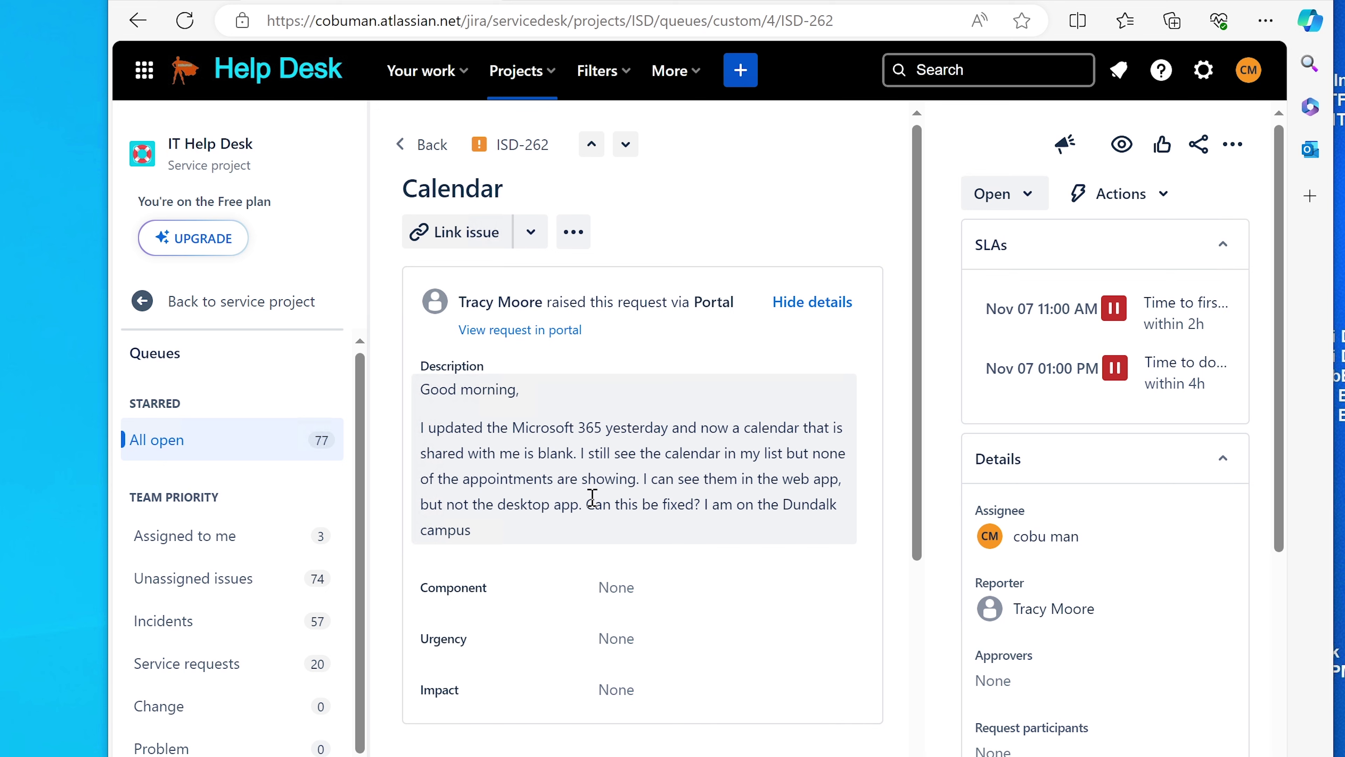
Launch desktop Outlook, dismiss the Focused Inbox intro, and show the second mailbox's Inbox.
key("super")
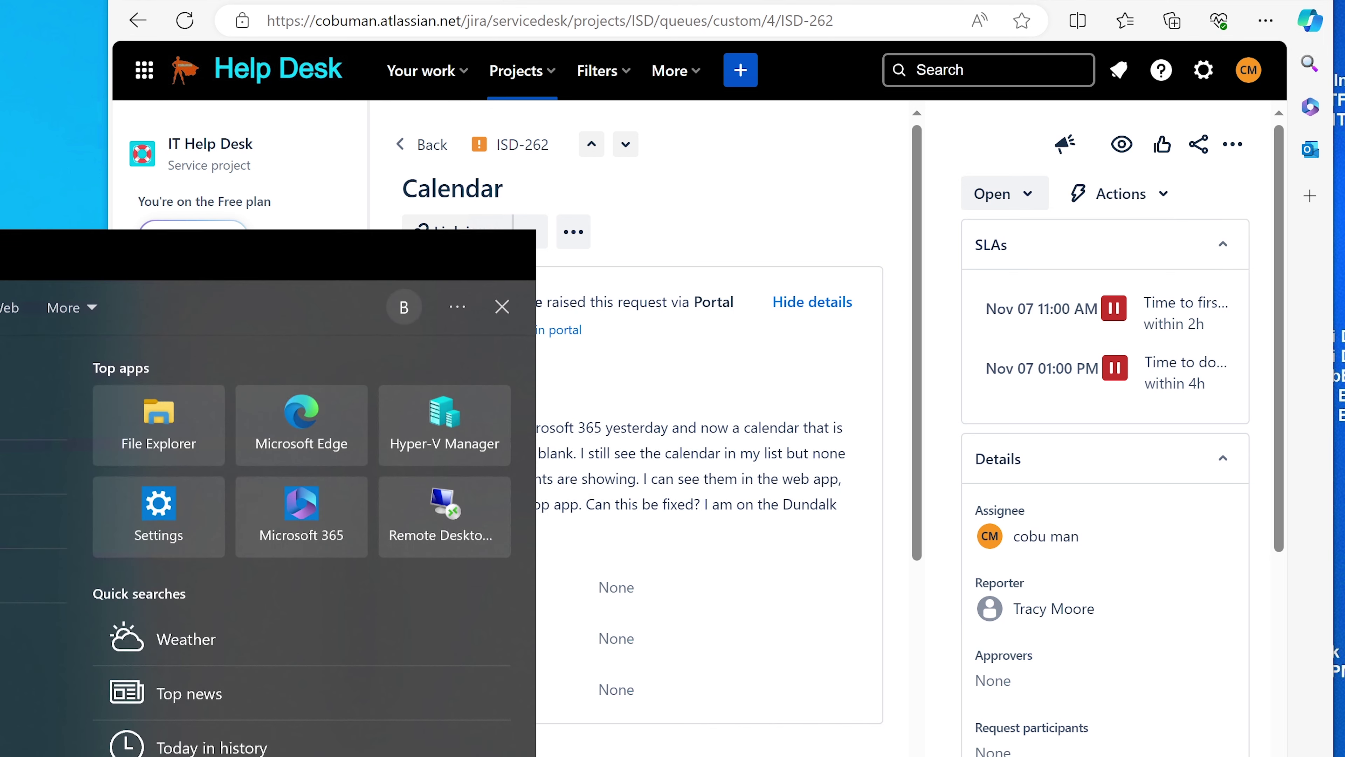
type("outlook")
key("Return")
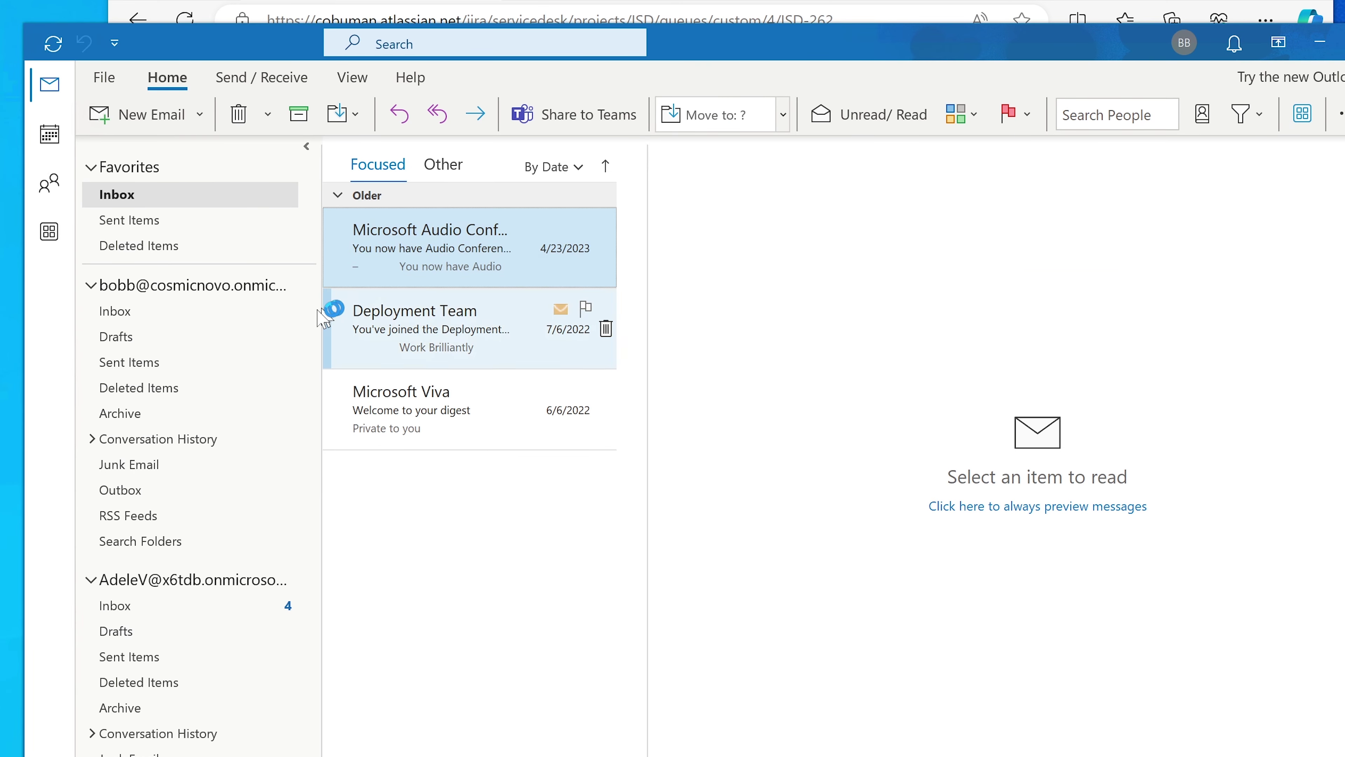
left_click(136, 606)
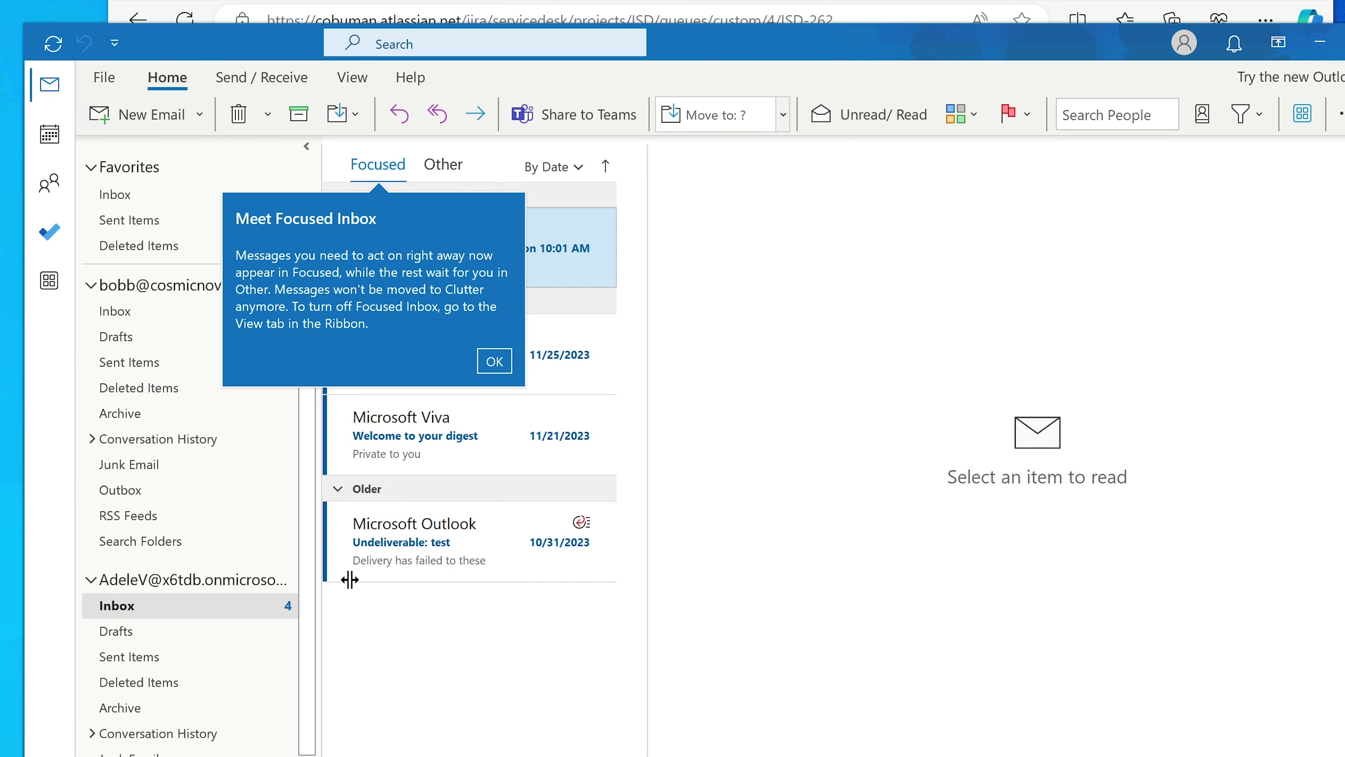
left_click(494, 360)
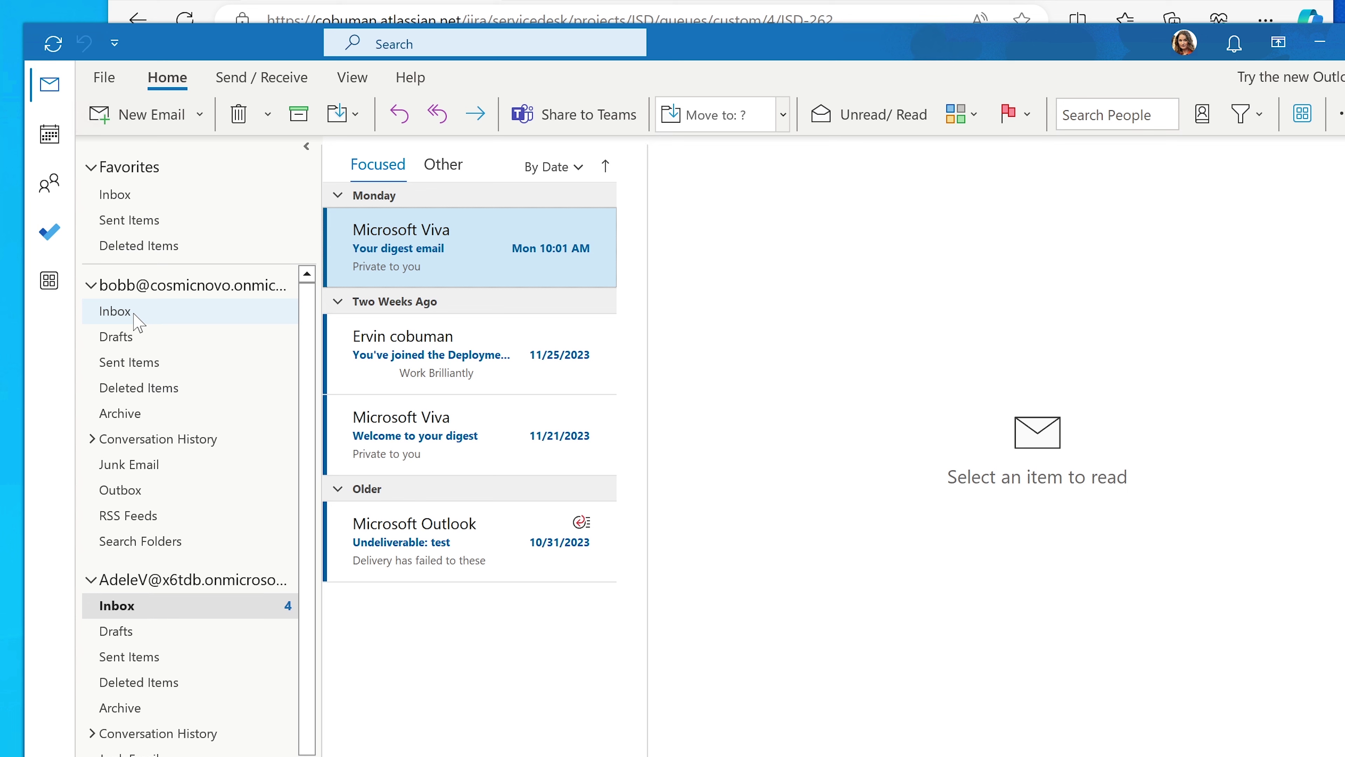
scroll(140, 604, "down", 1)
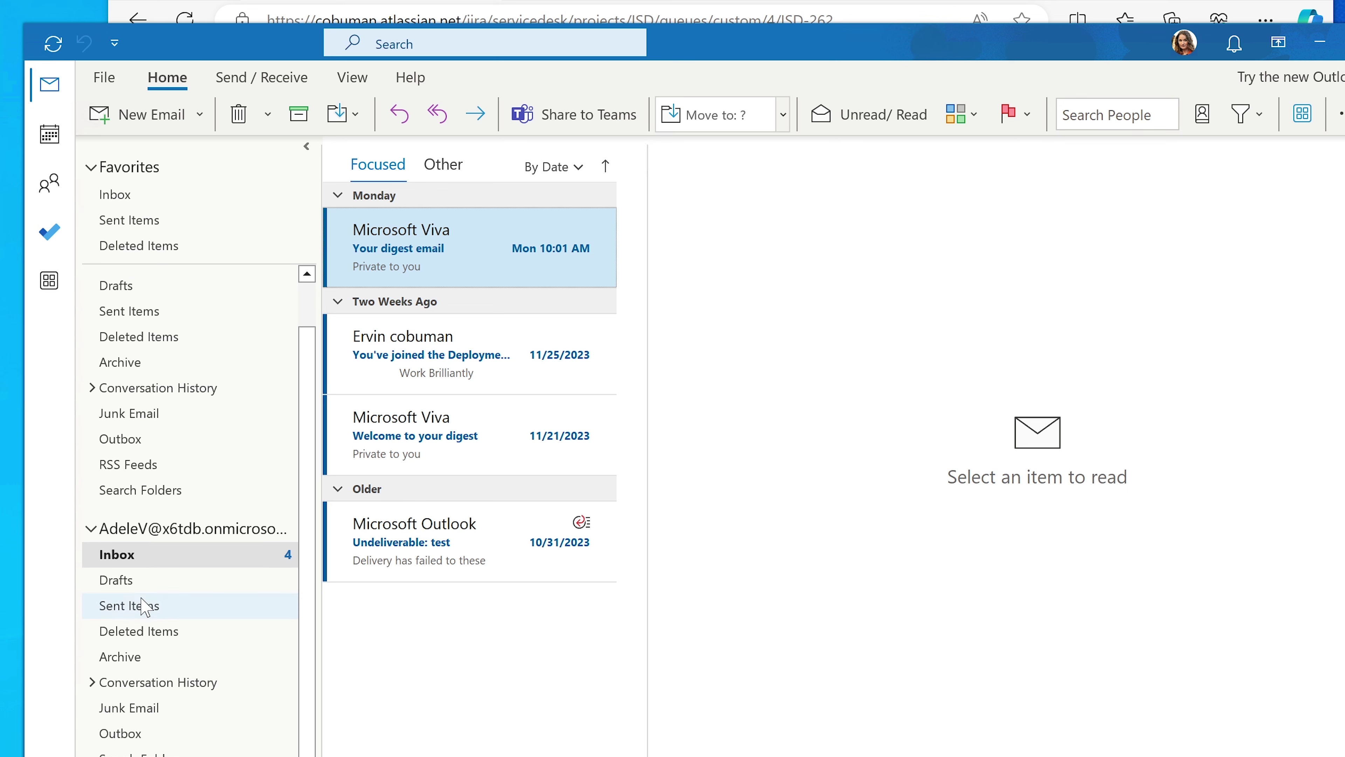
left_click(130, 554)
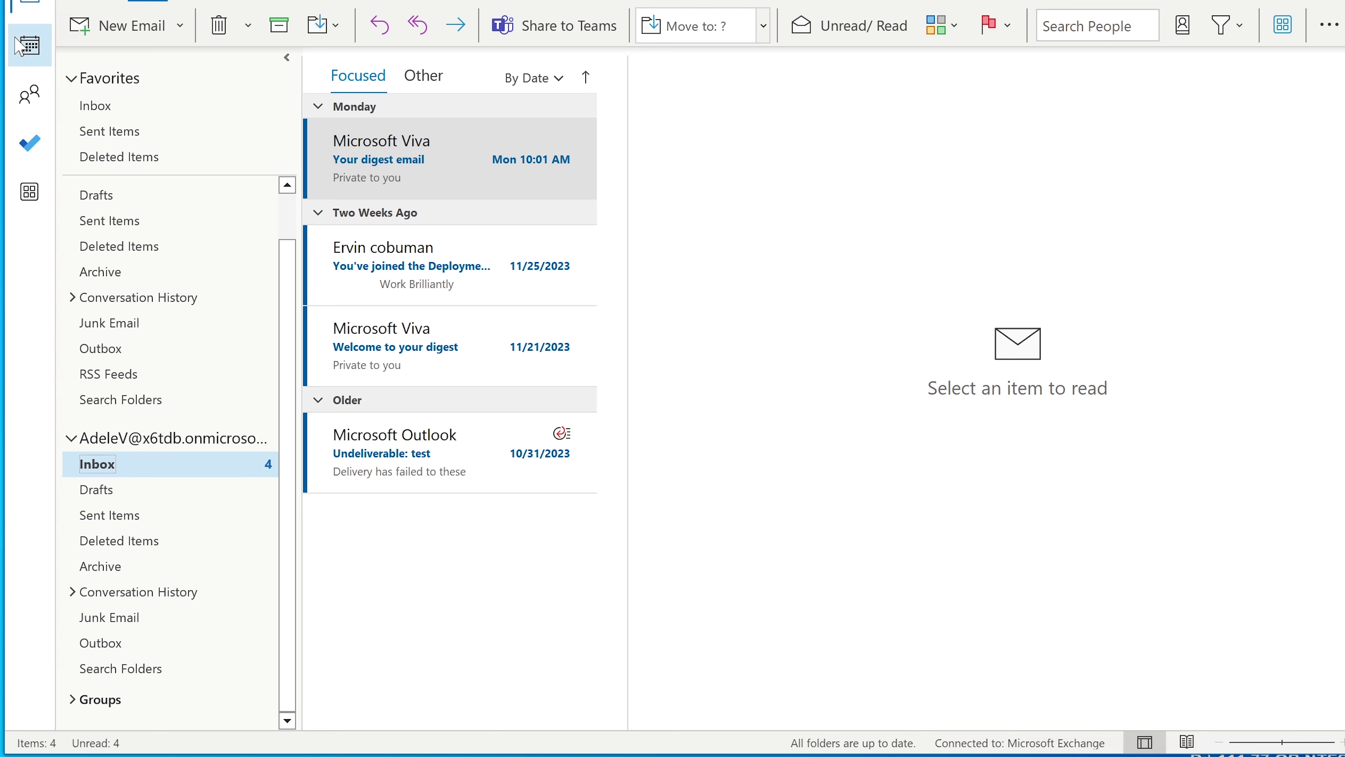
In Calendar, widen the name column, hide the shared calendar, and switch to Week view.
left_click(24, 49)
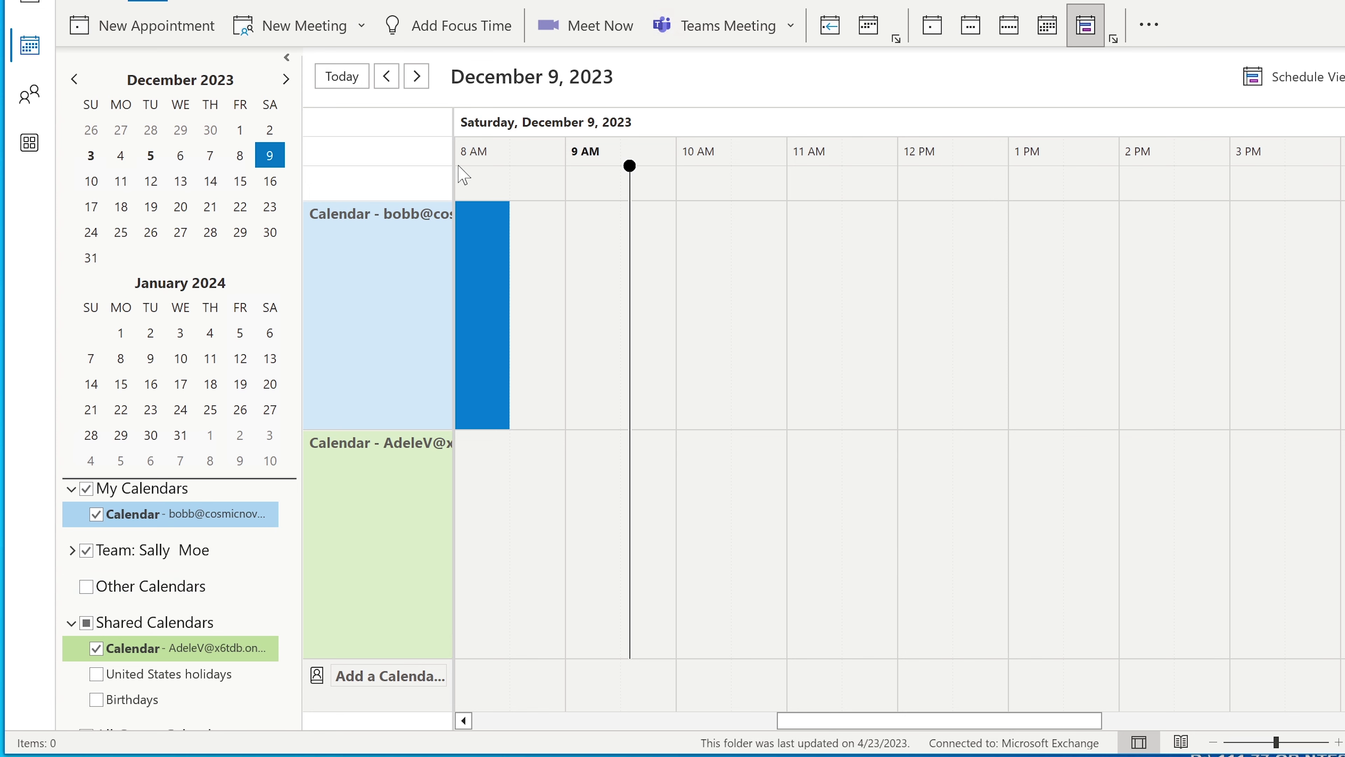
left_click_drag(453, 171, 588, 172)
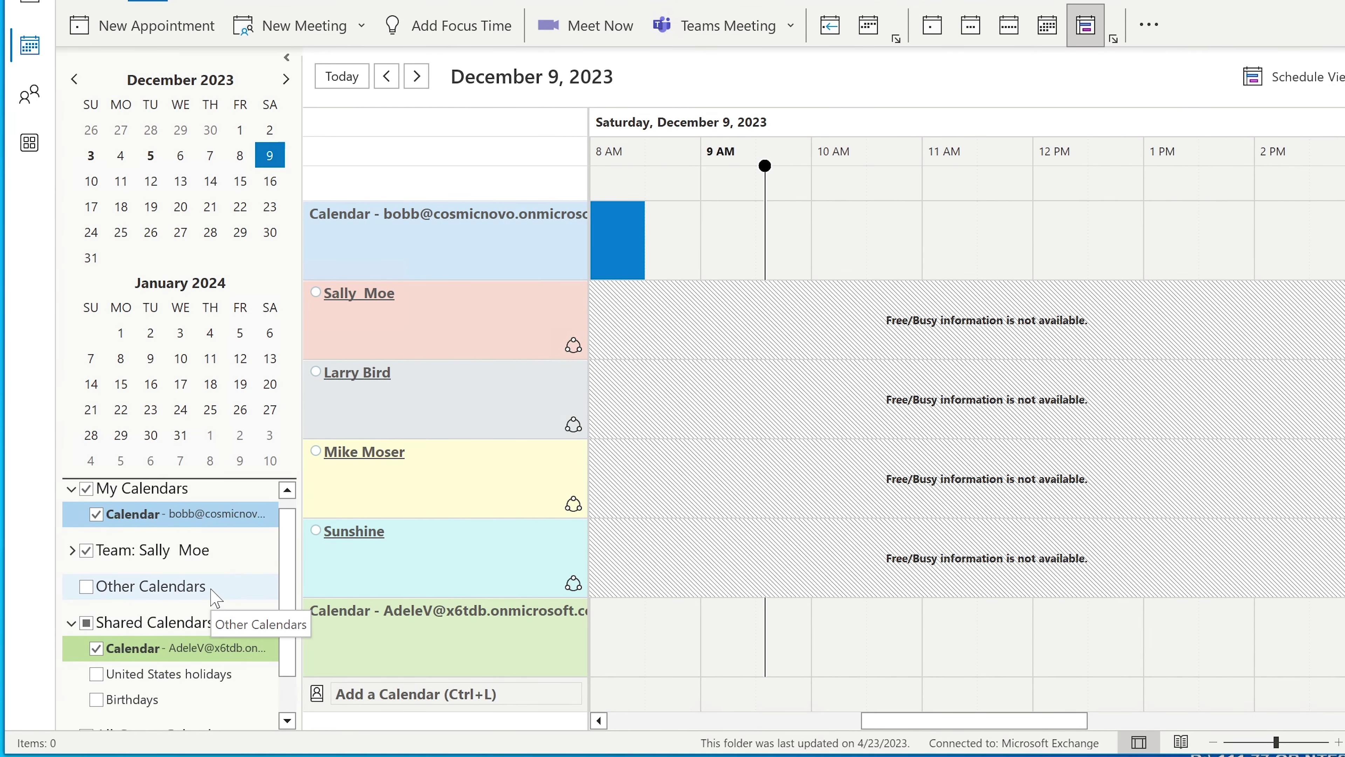
scroll(210, 599, "down", 1)
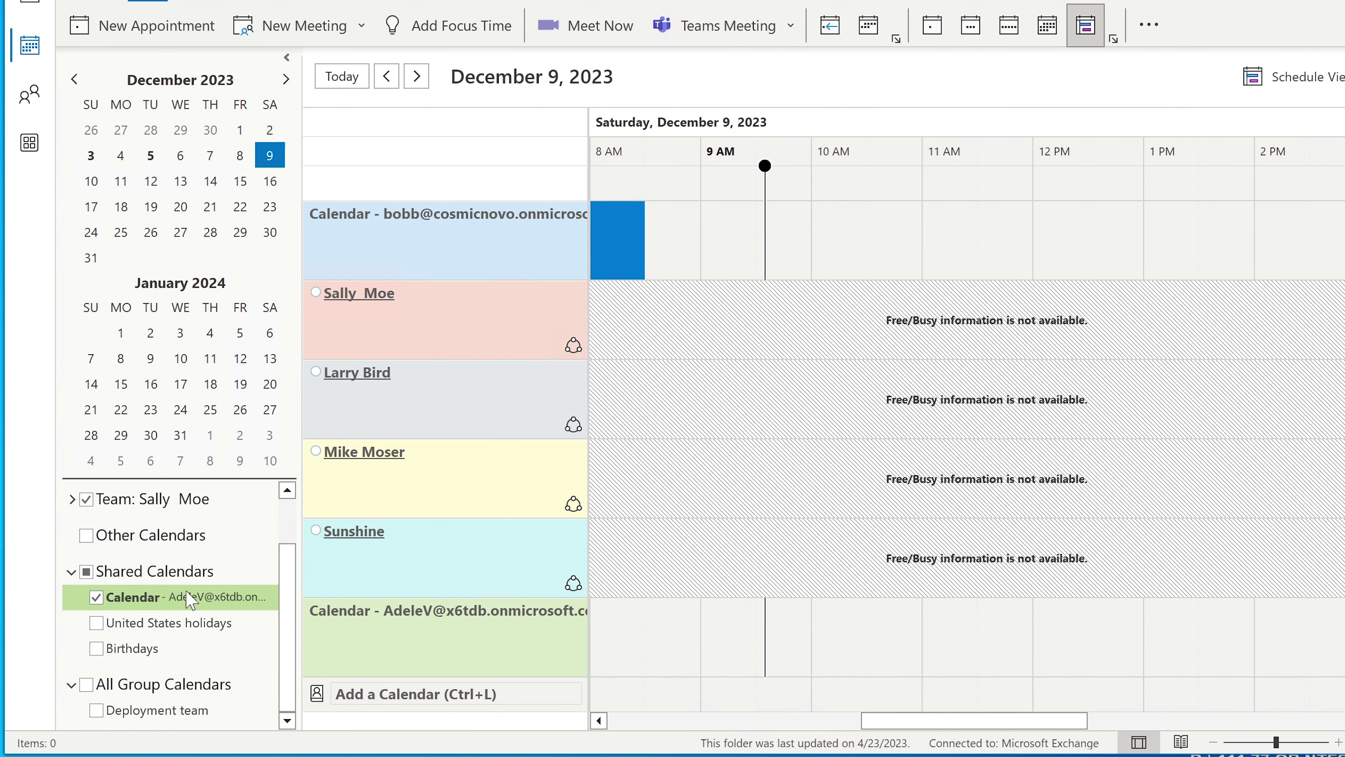
left_click(96, 597)
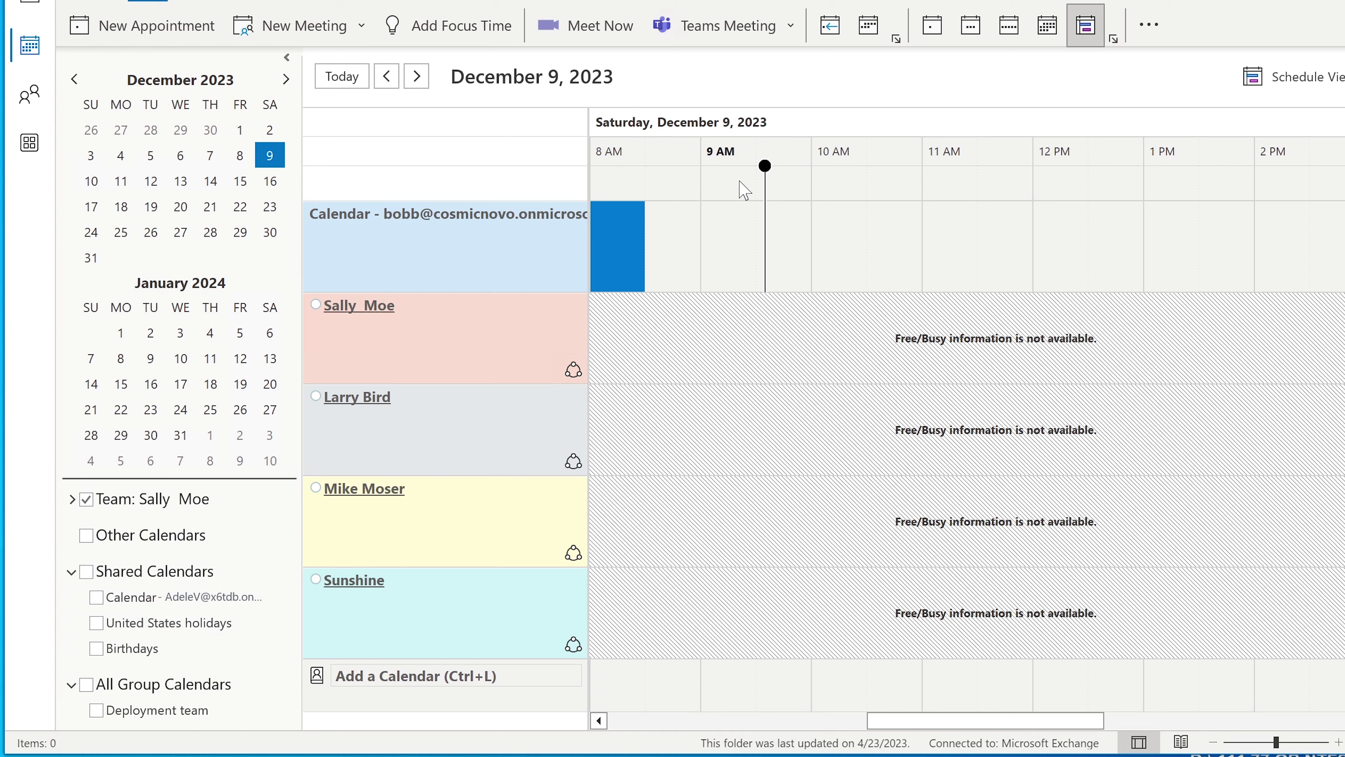
left_click(1009, 27)
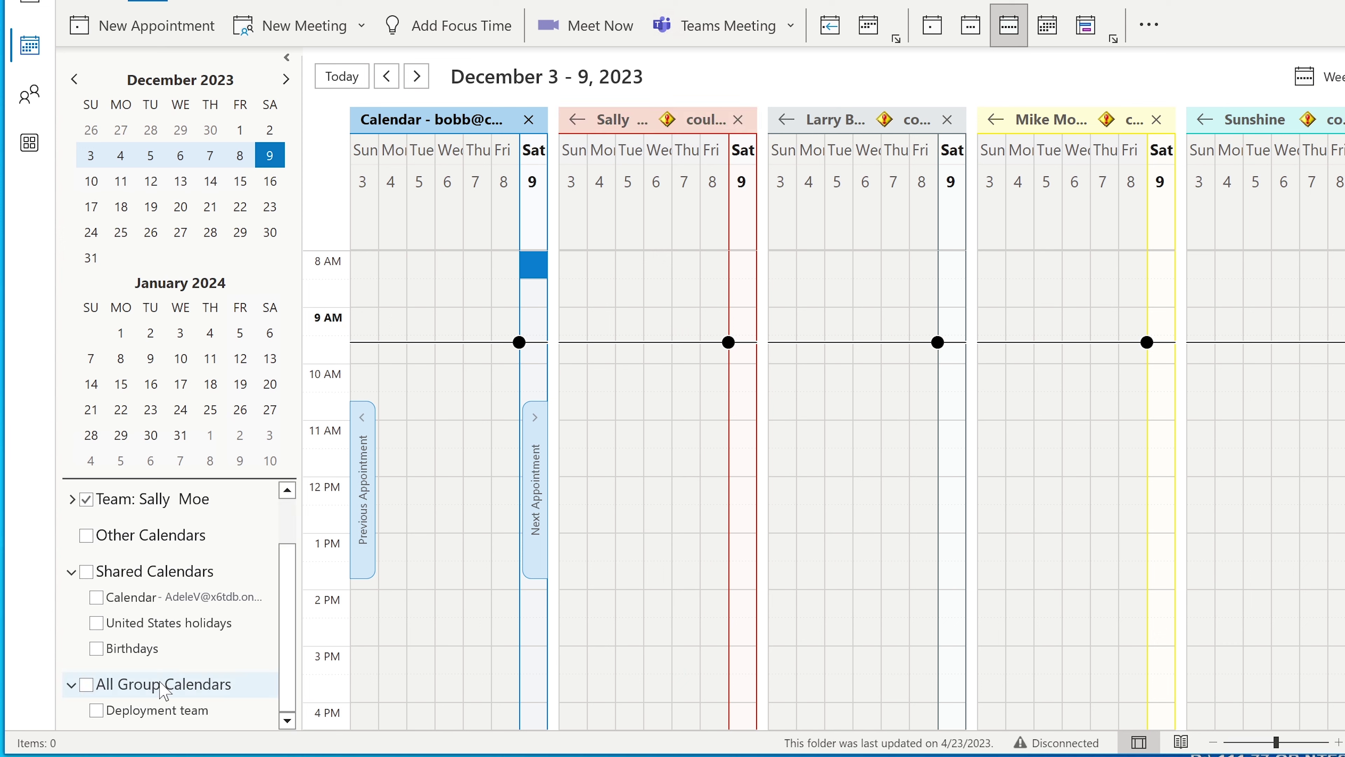
Toggle the shared, holidays and Birthdays calendars, hide Shared Calendars and the team group, then re-show the shared calendar.
left_click(96, 597)
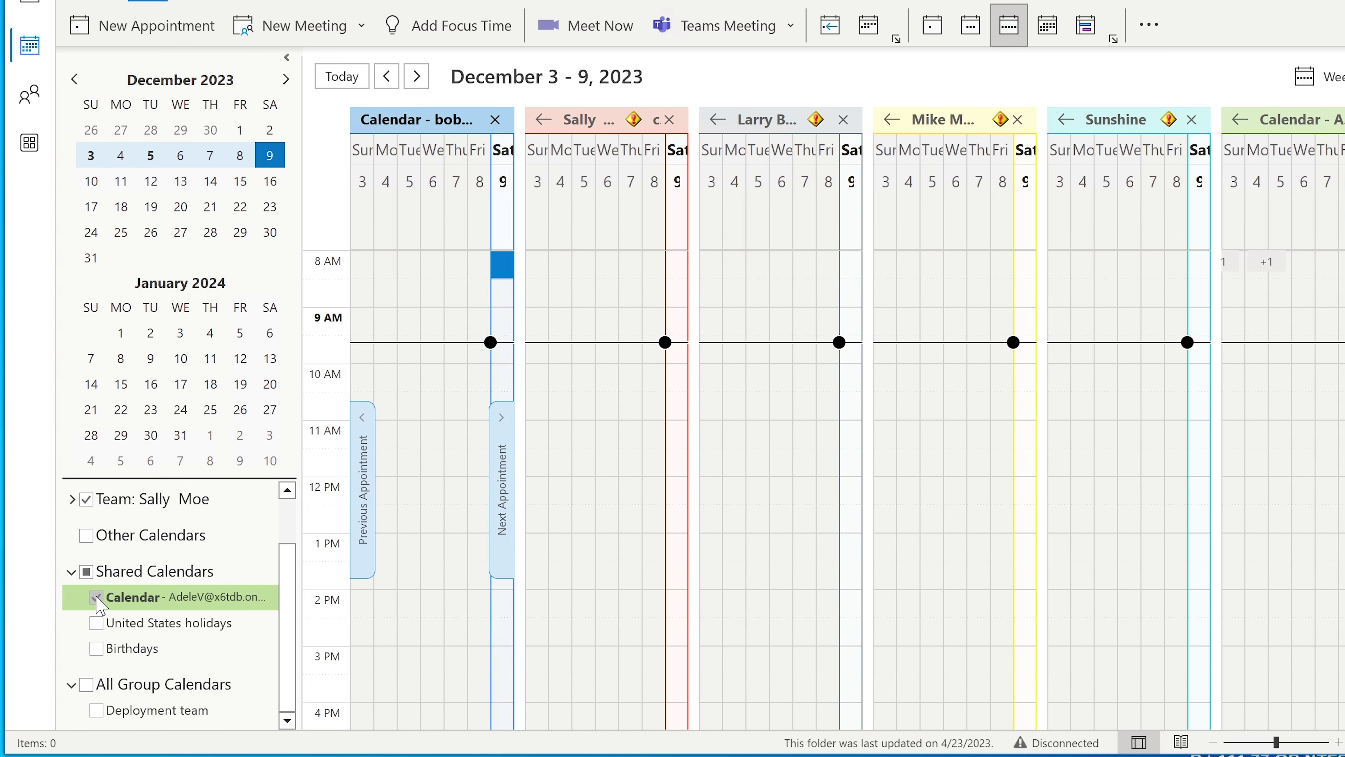
left_click(96, 624)
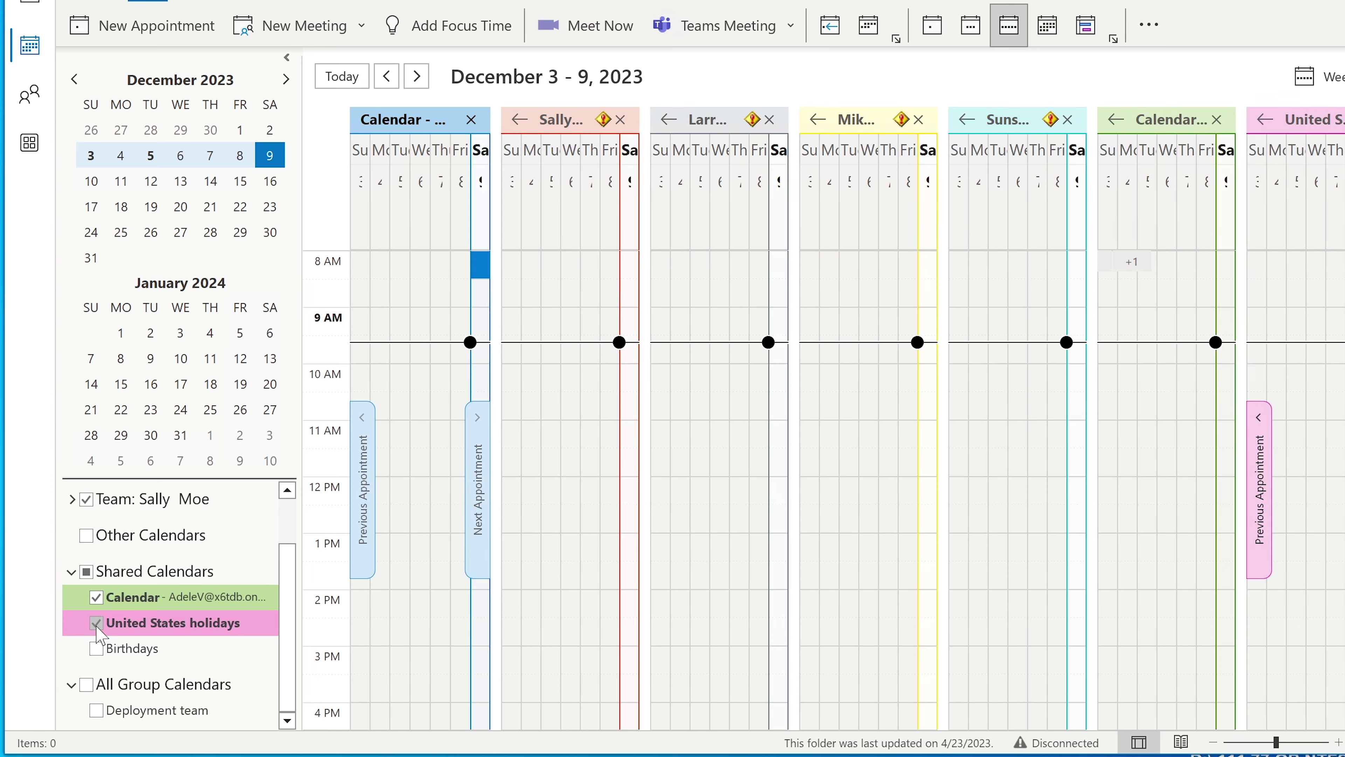
left_click(97, 649)
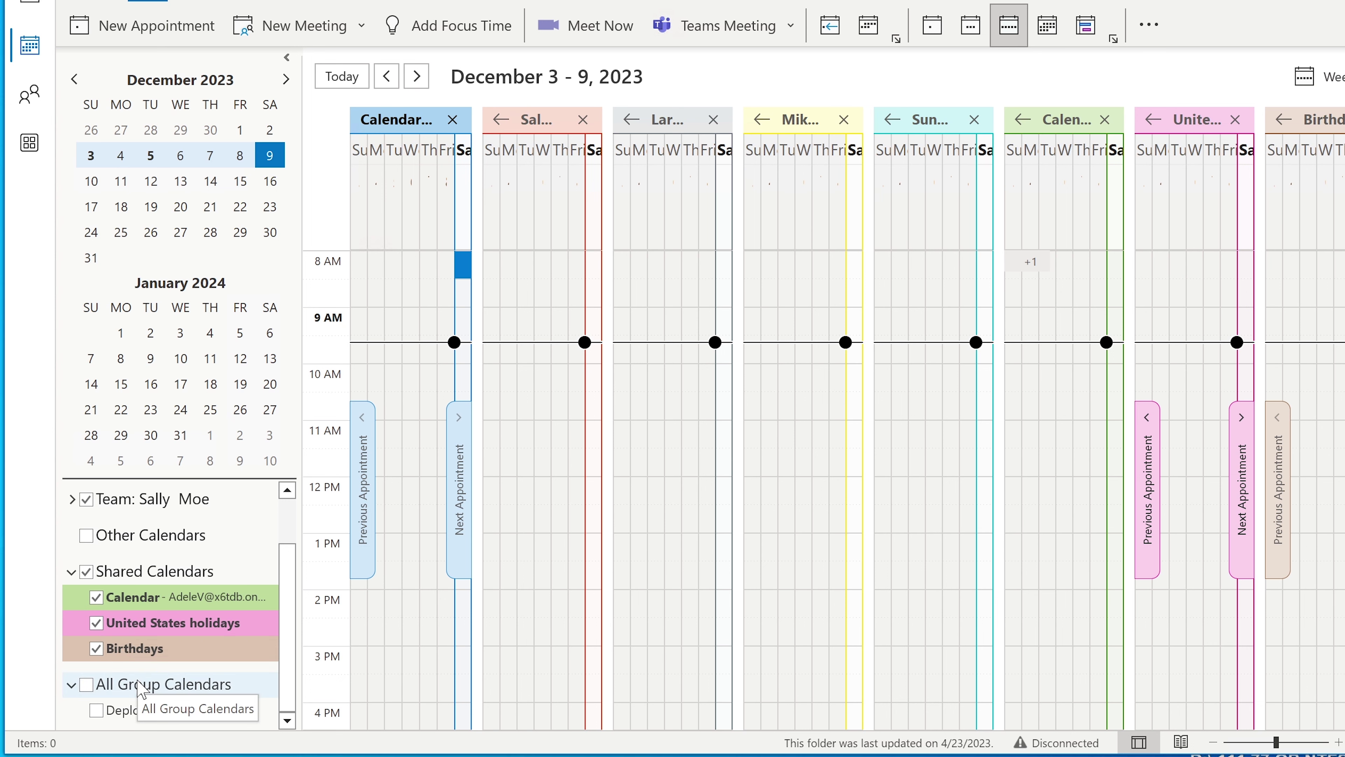
left_click(86, 572)
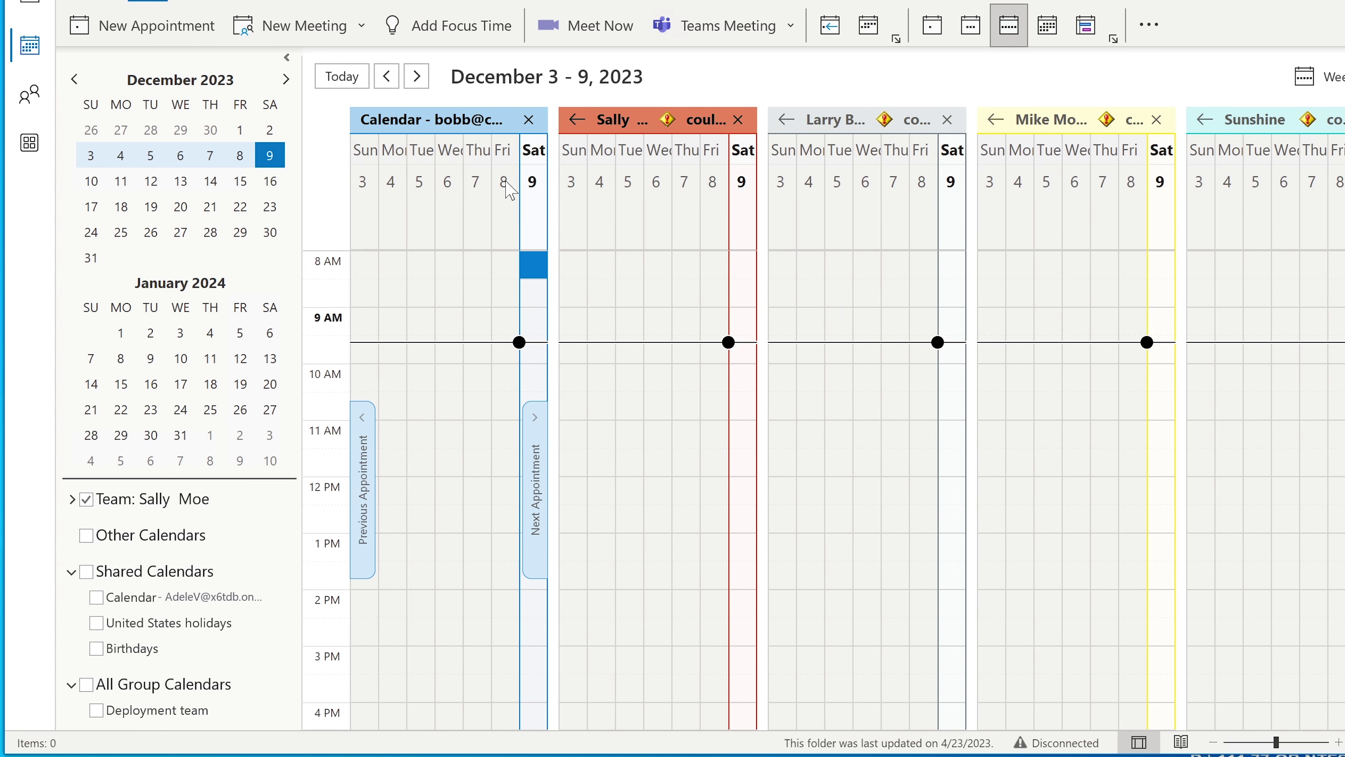
left_click(86, 499)
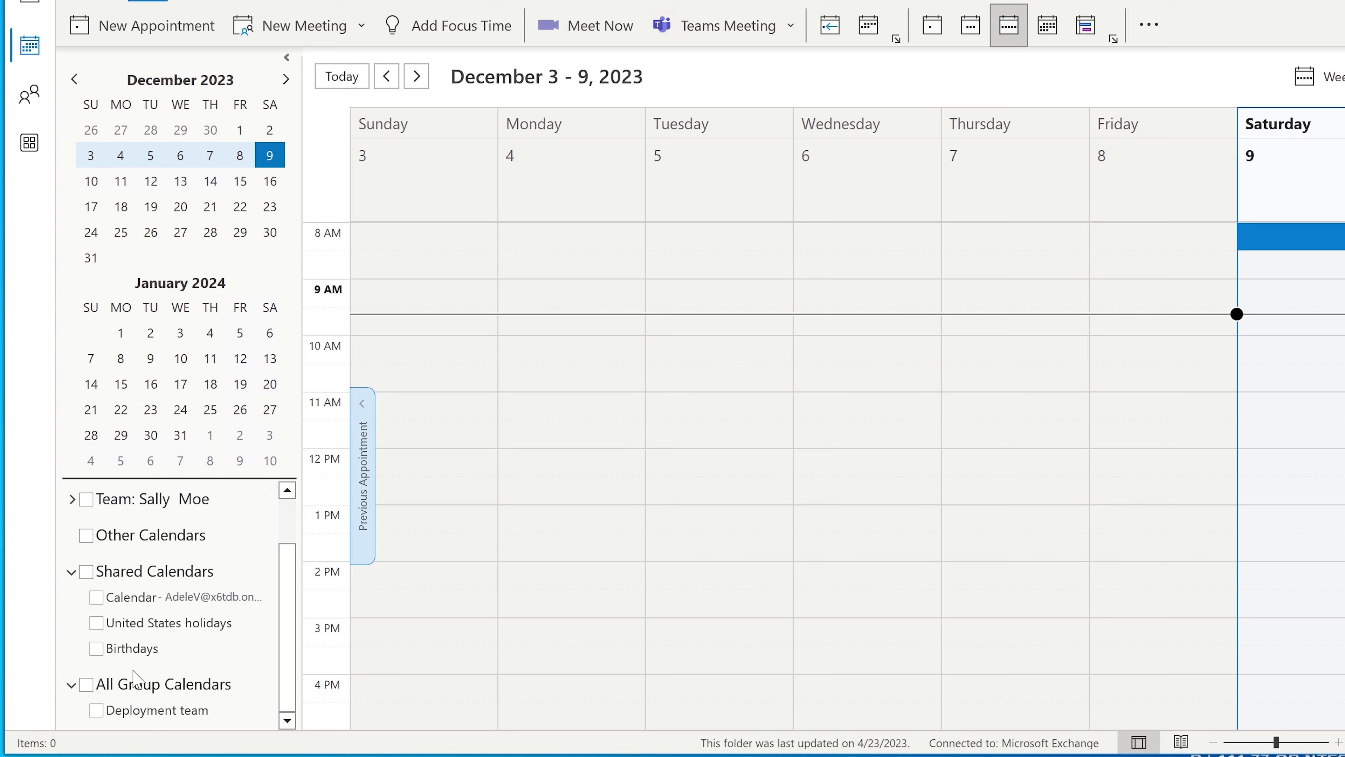
scroll(136, 681, "up", 2)
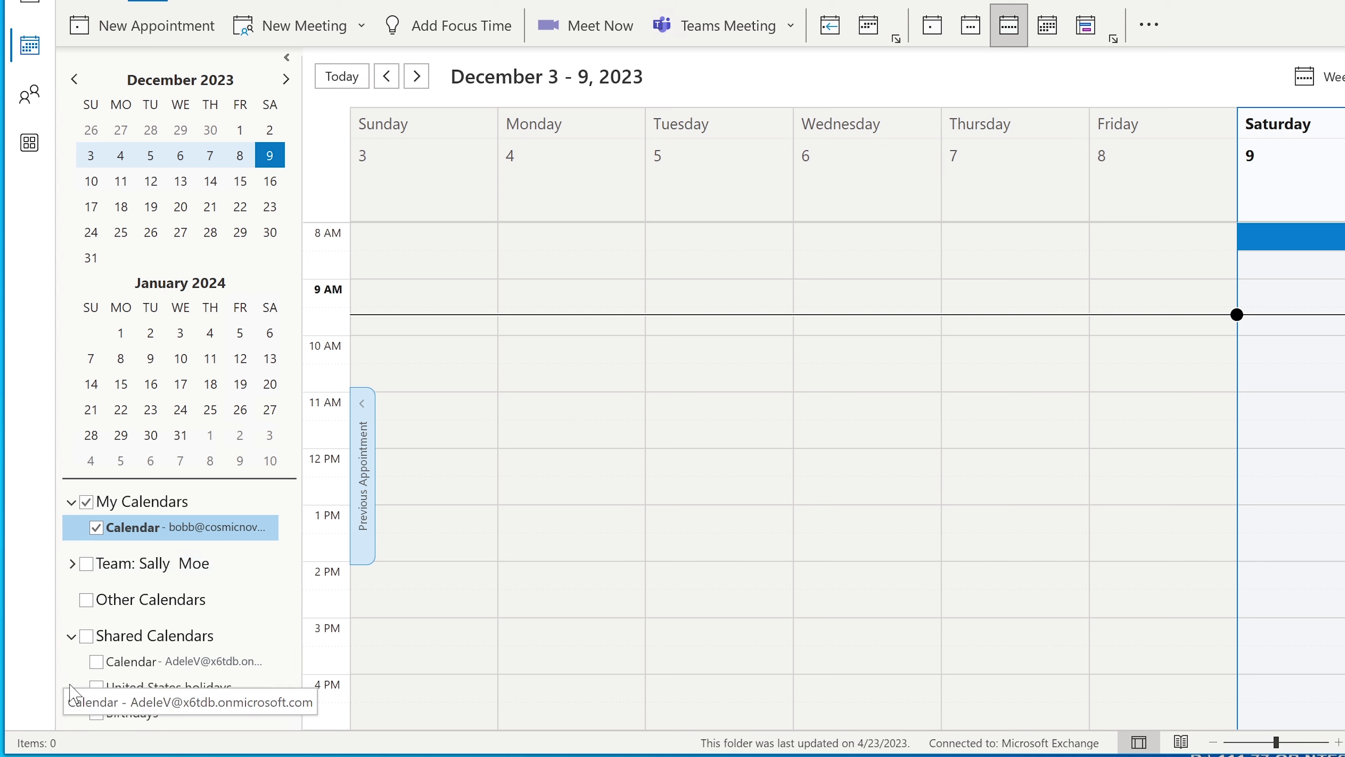
left_click(95, 663)
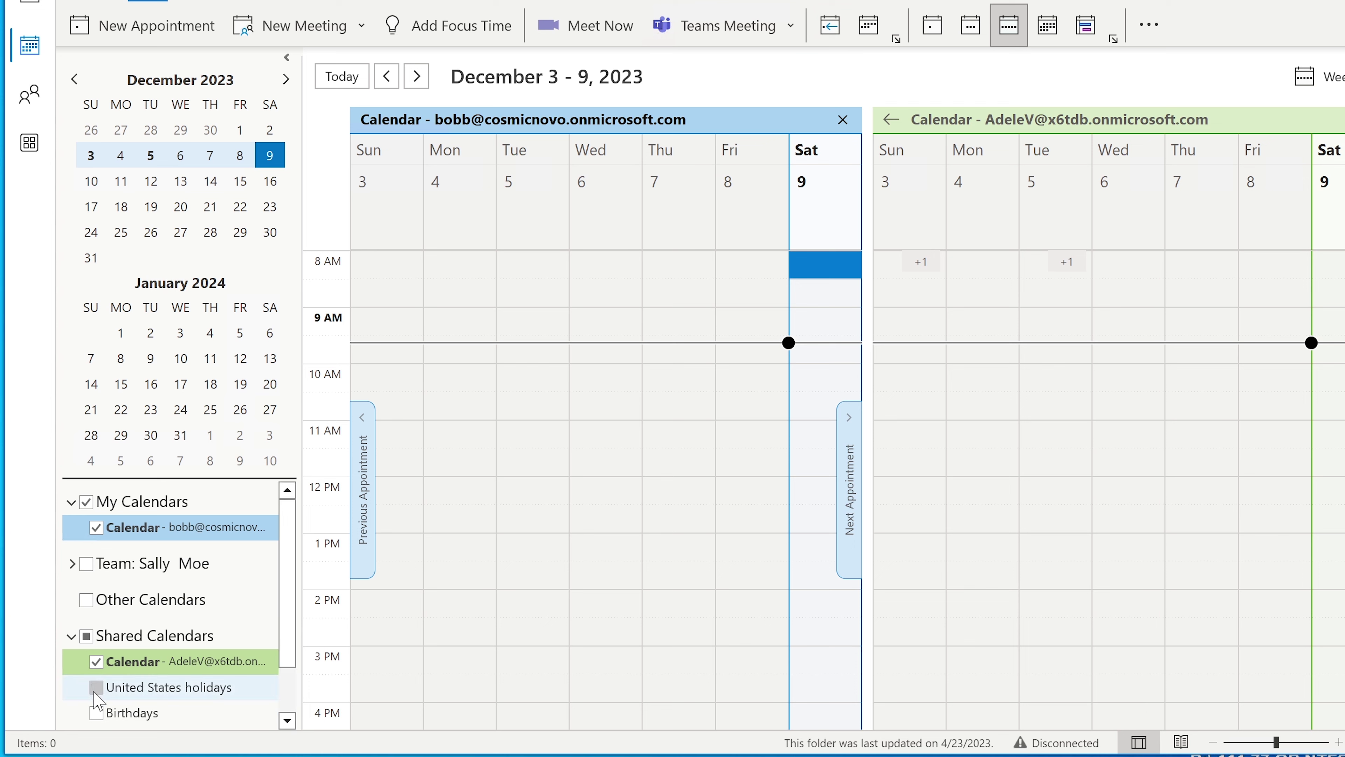
scroll(186, 669, "down", 1)
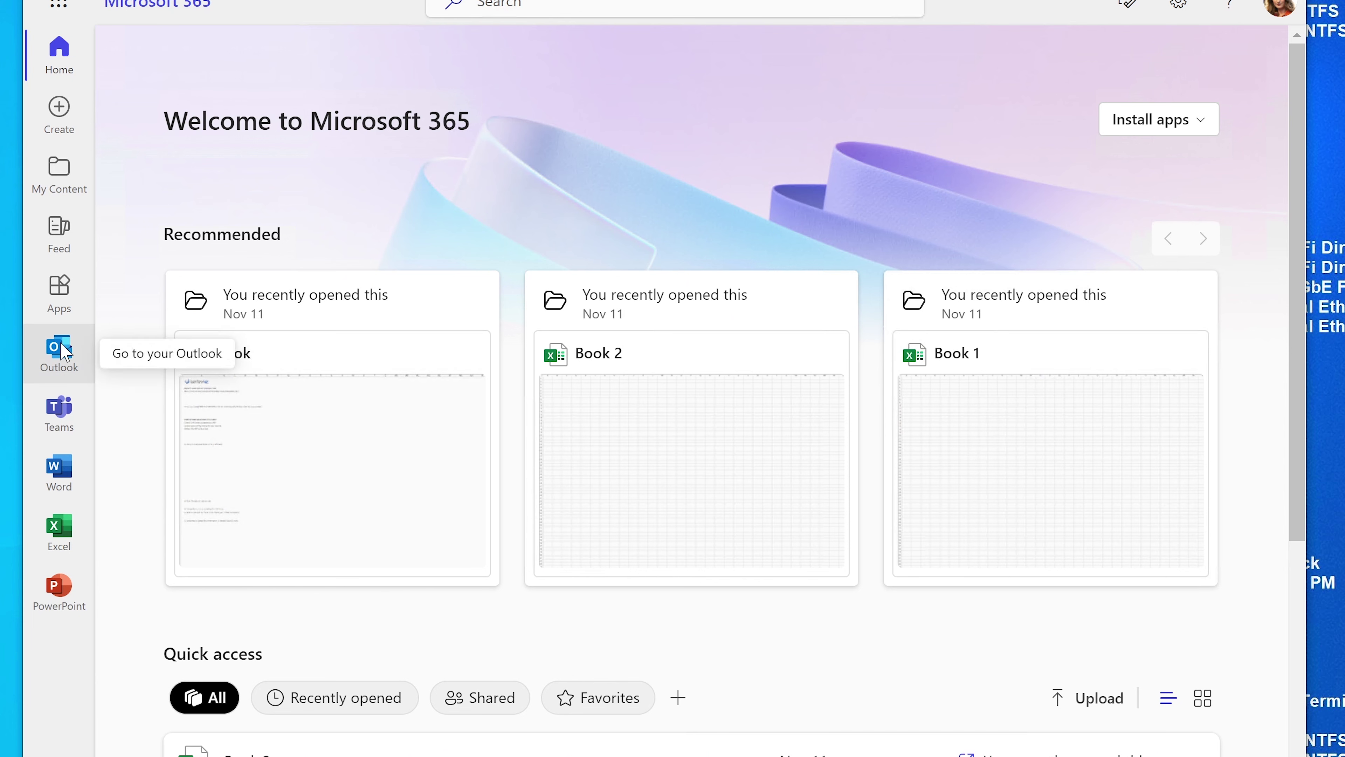
Open Outlook on the web, sign in with the saved password, and skip phone verification setup.
left_click(65, 350)
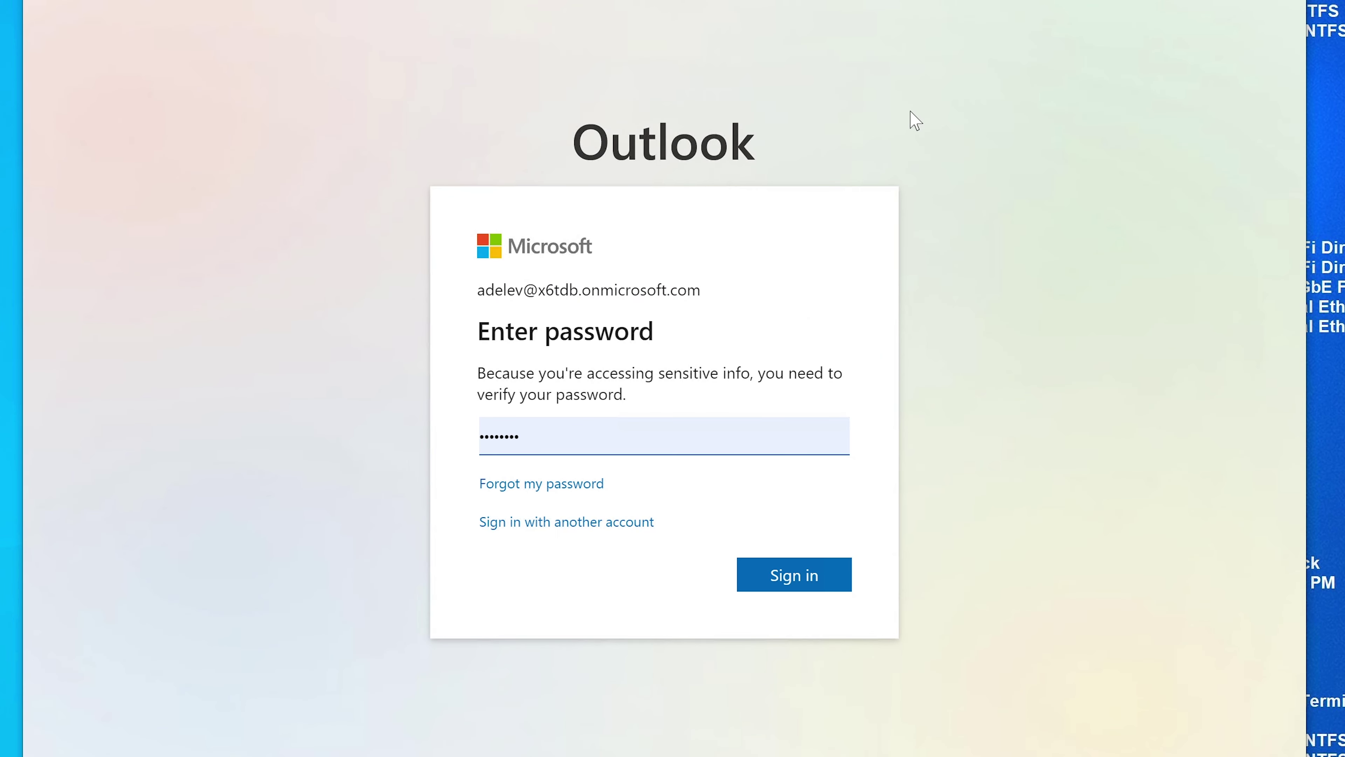
left_click(806, 589)
left_click(634, 457)
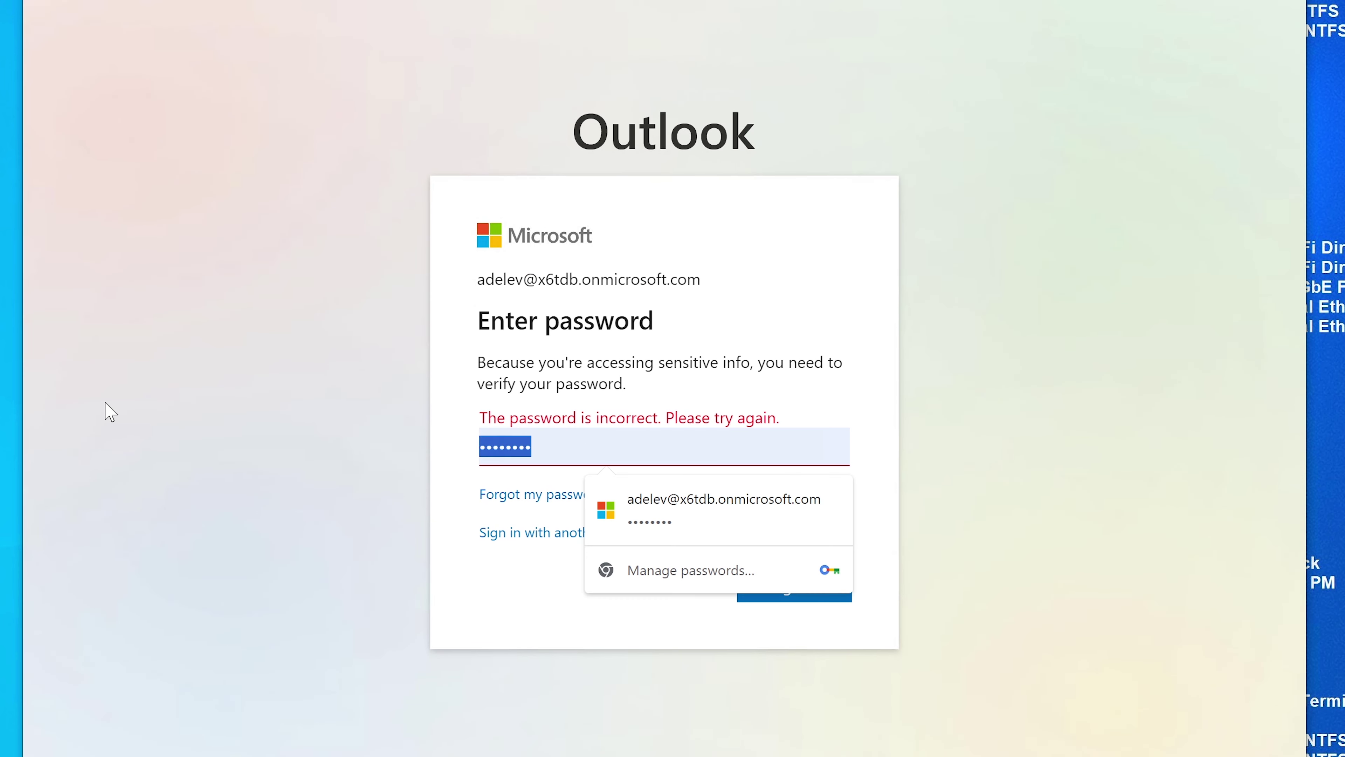
left_click(109, 412)
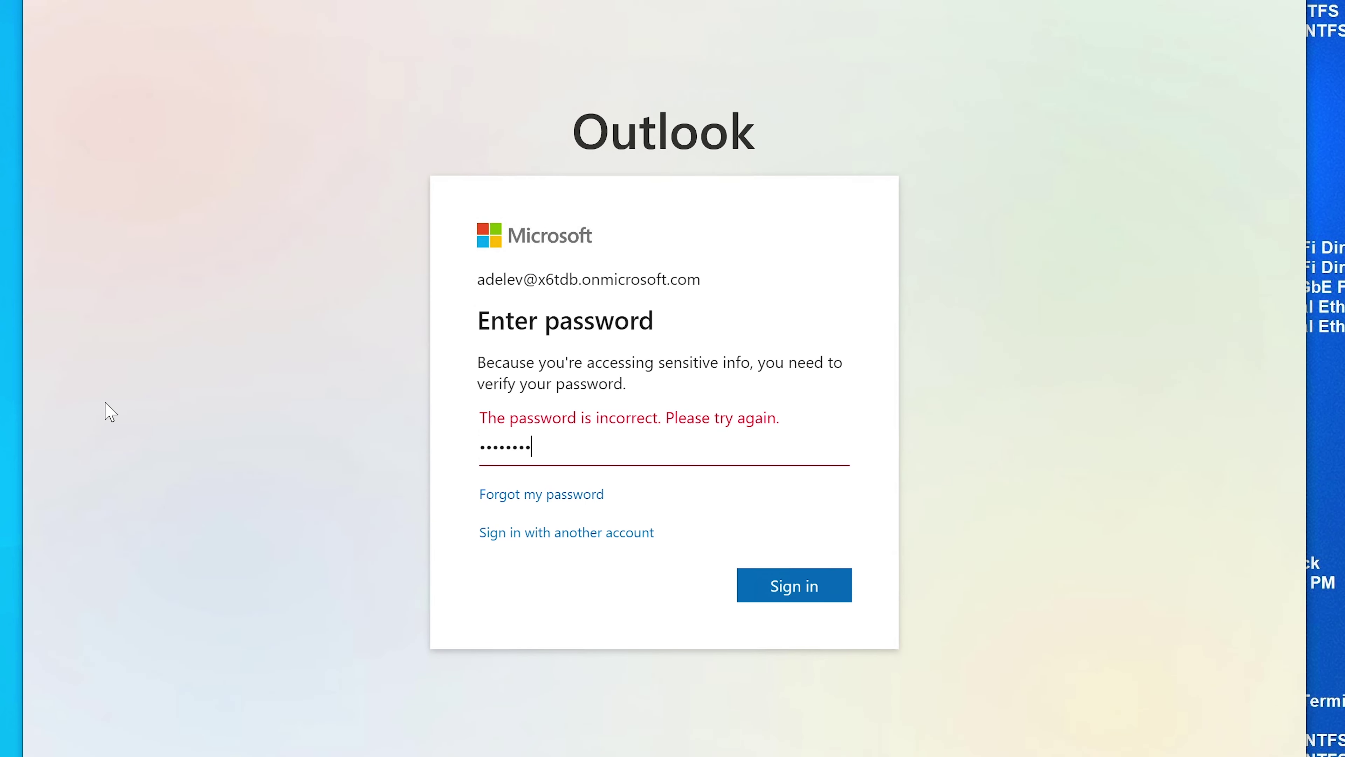
left_click(801, 591)
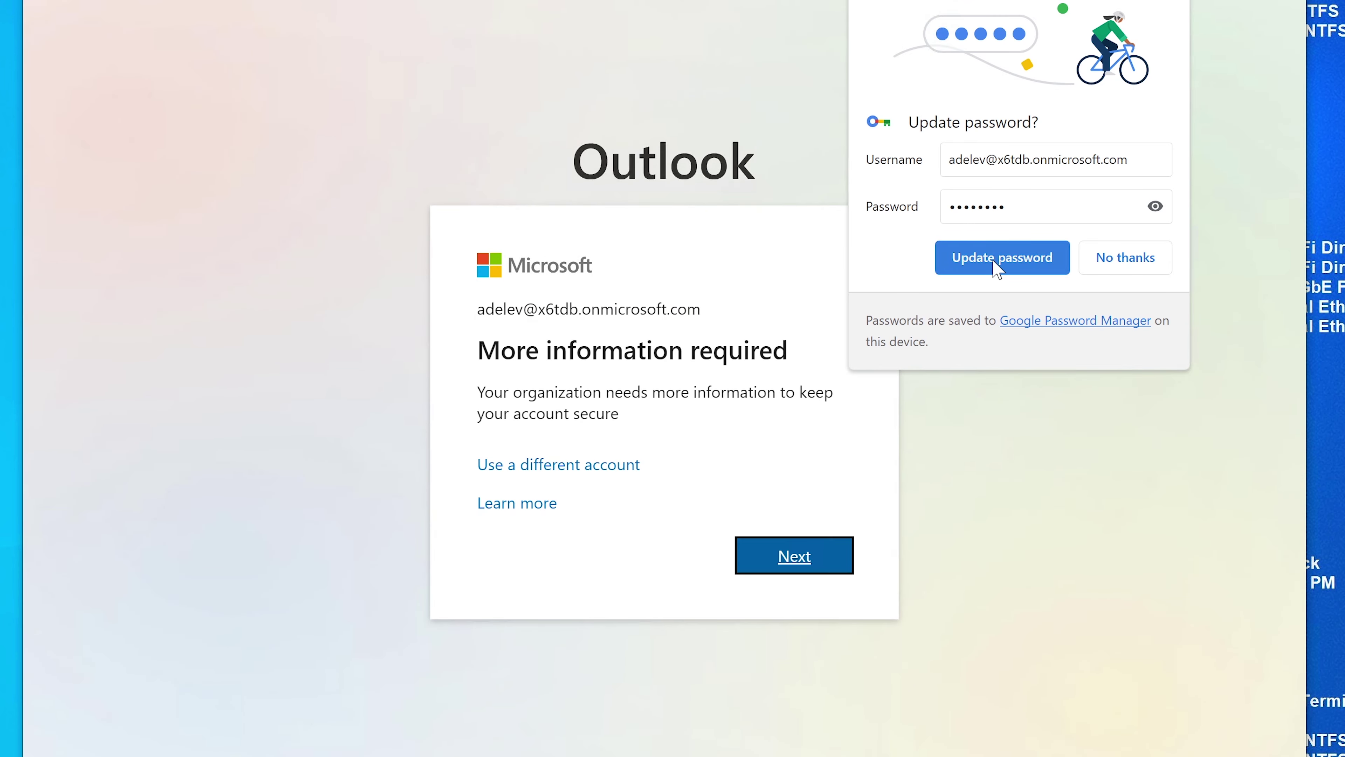
left_click(955, 260)
left_click(799, 556)
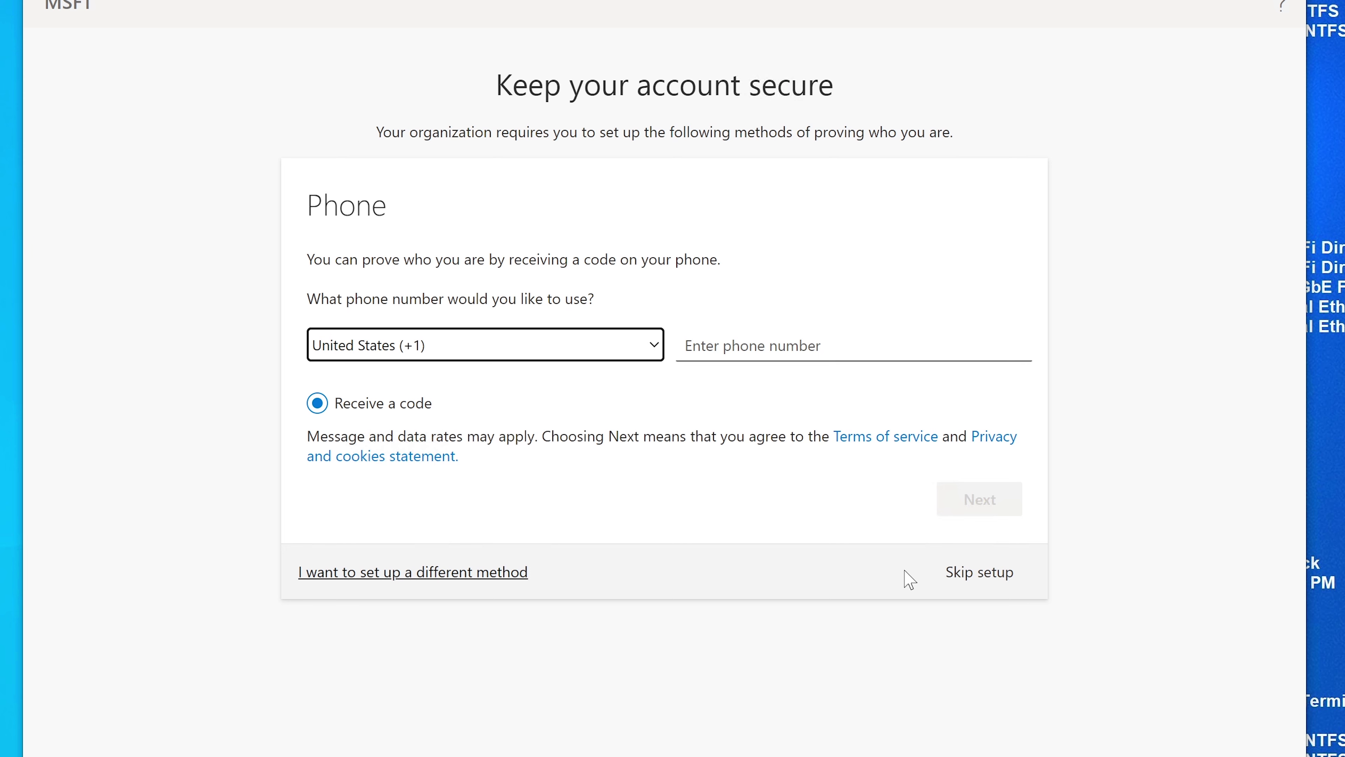
left_click(970, 572)
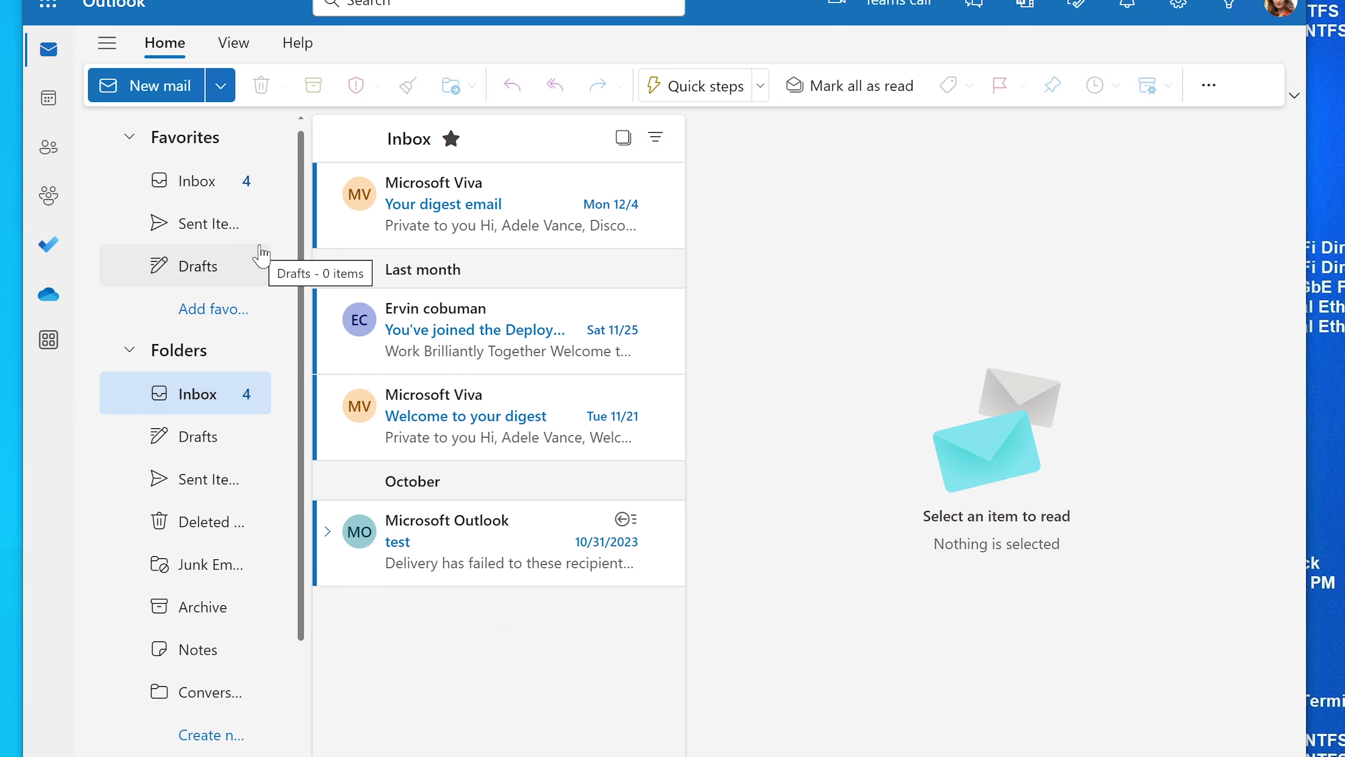
In the web Calendar, toggle the Deployment team calendar off and on in split and month views.
left_click(51, 100)
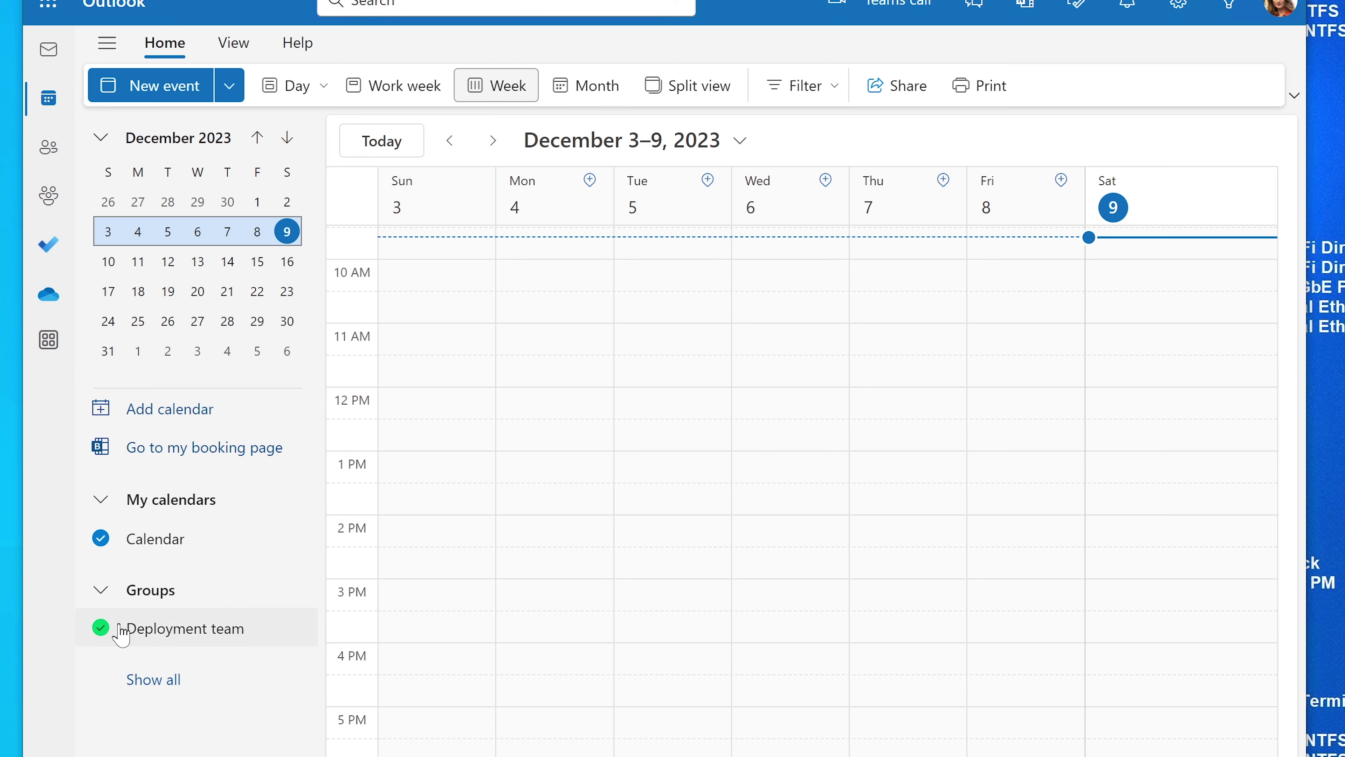
left_click(99, 629)
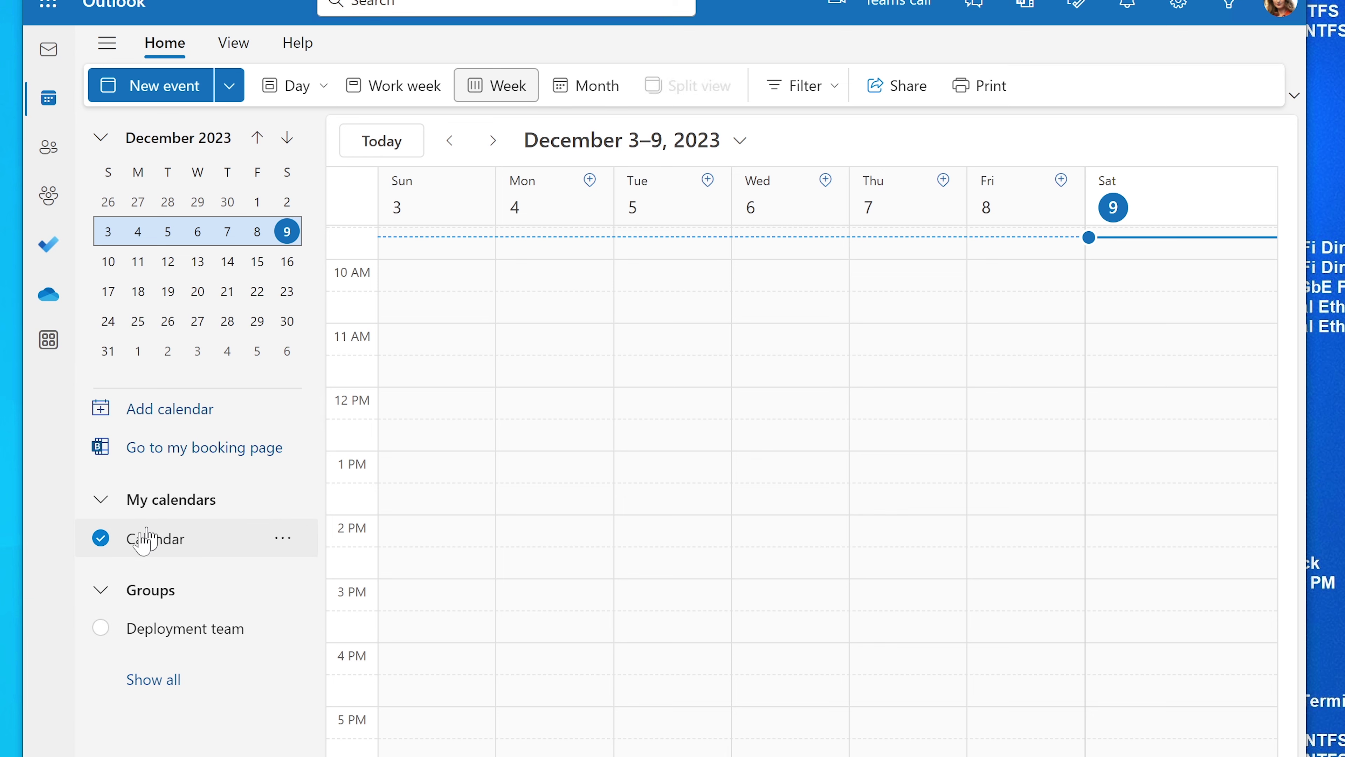
left_click(102, 628)
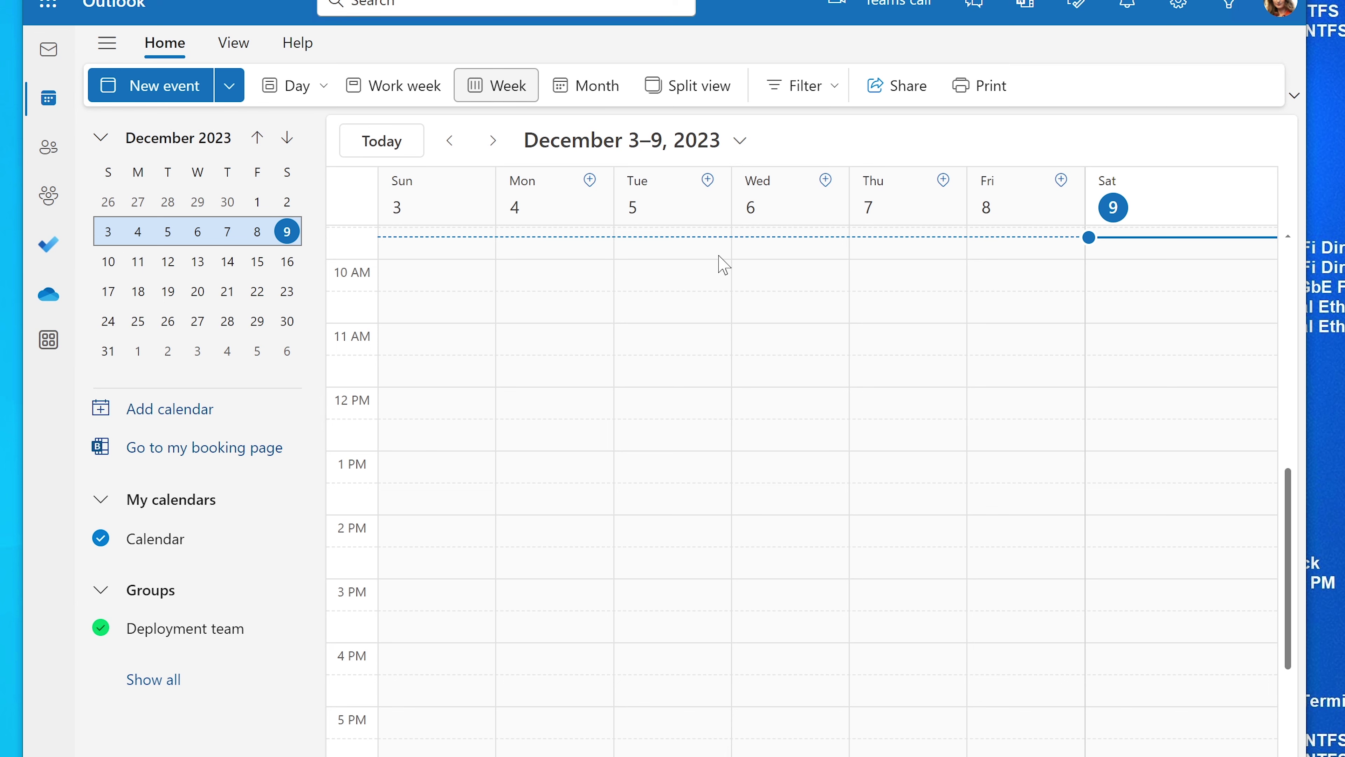
left_click(691, 86)
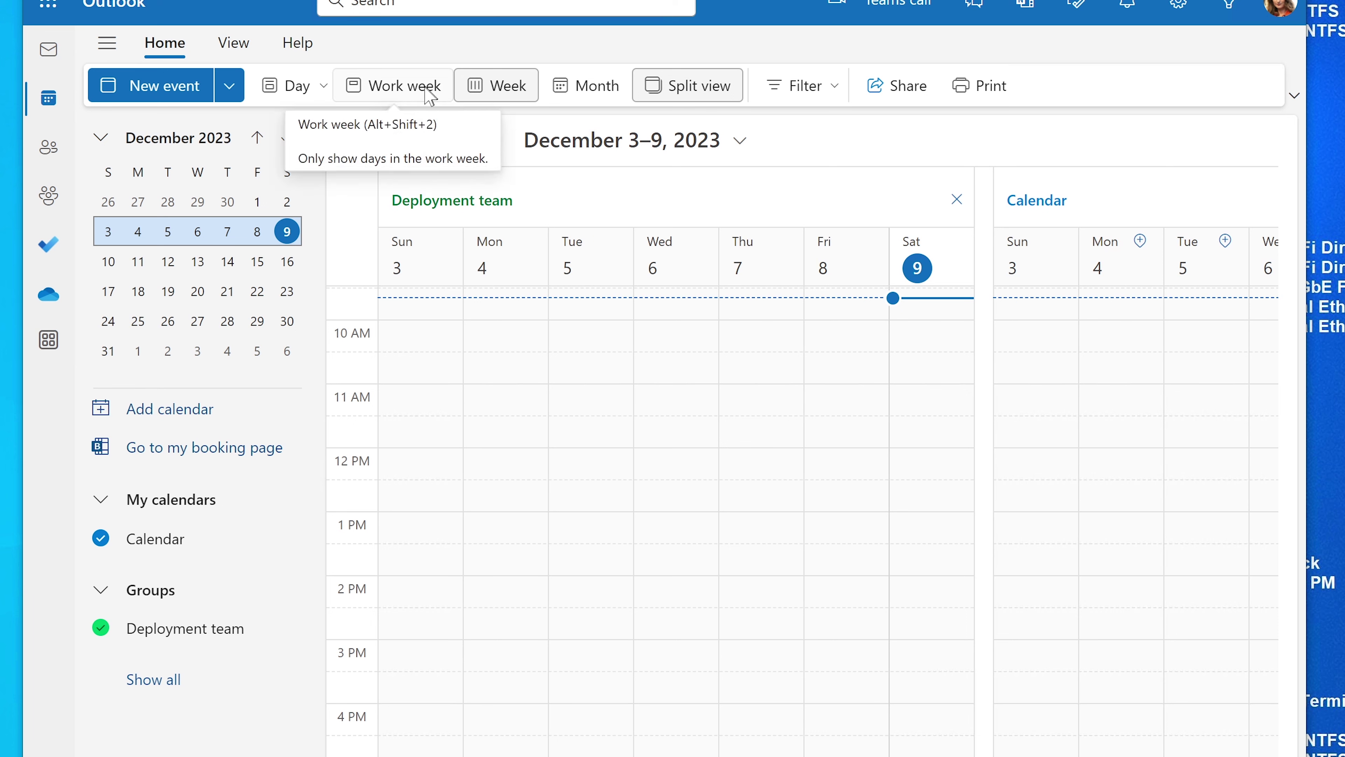
left_click(583, 85)
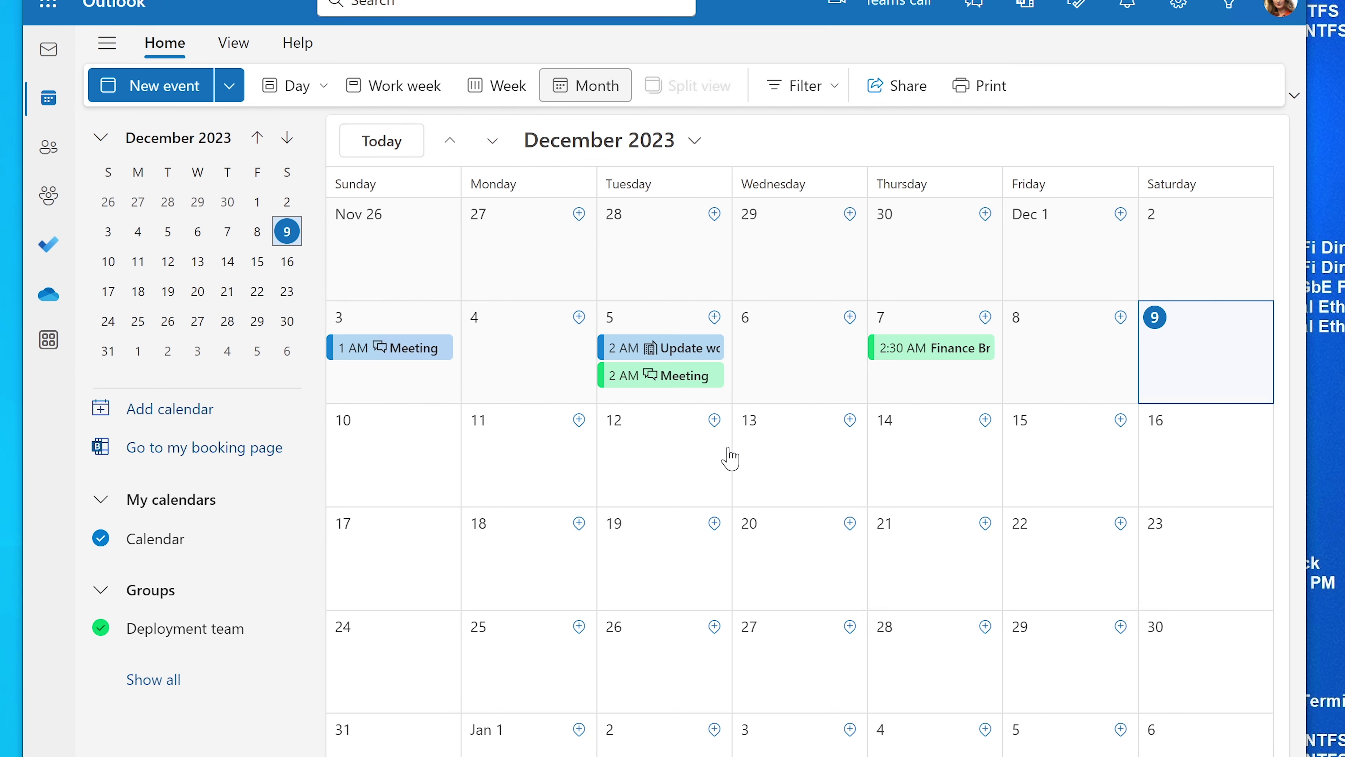
left_click(101, 628)
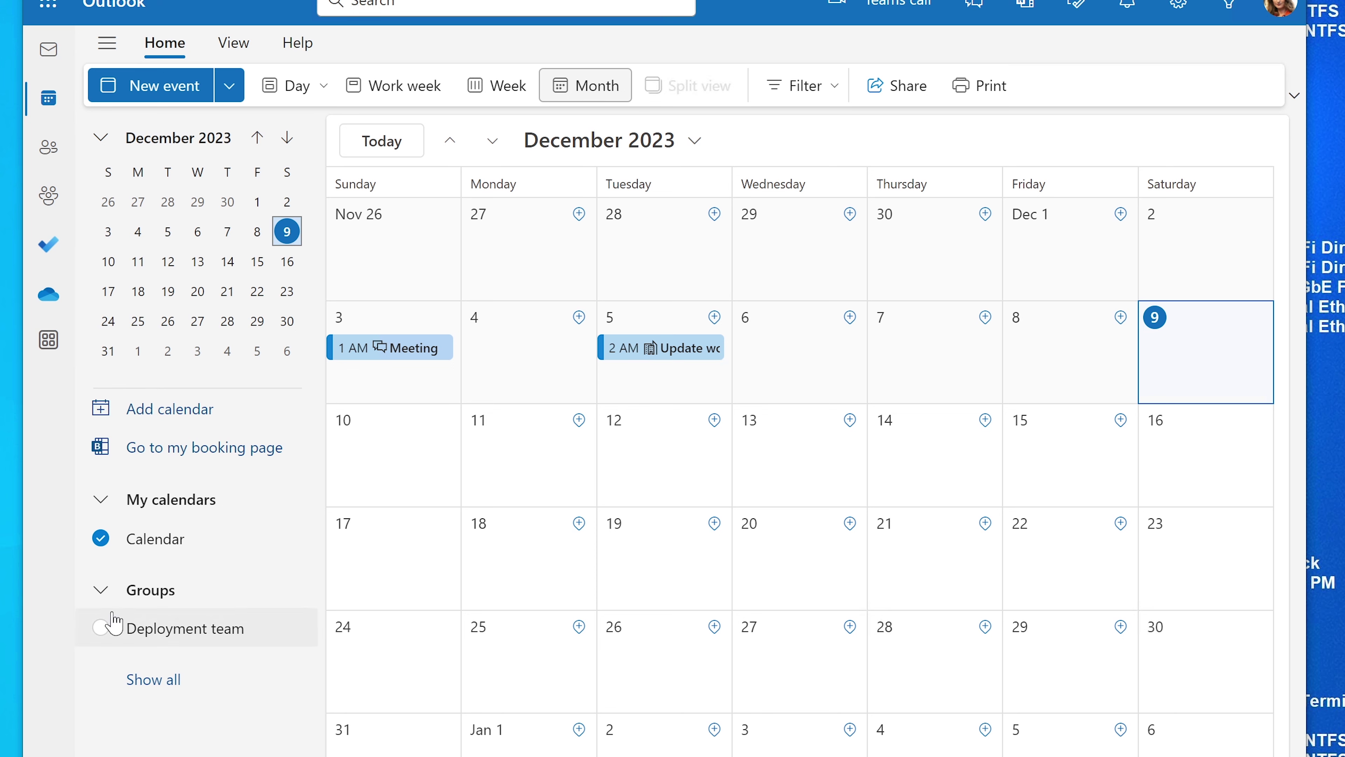
left_click(102, 629)
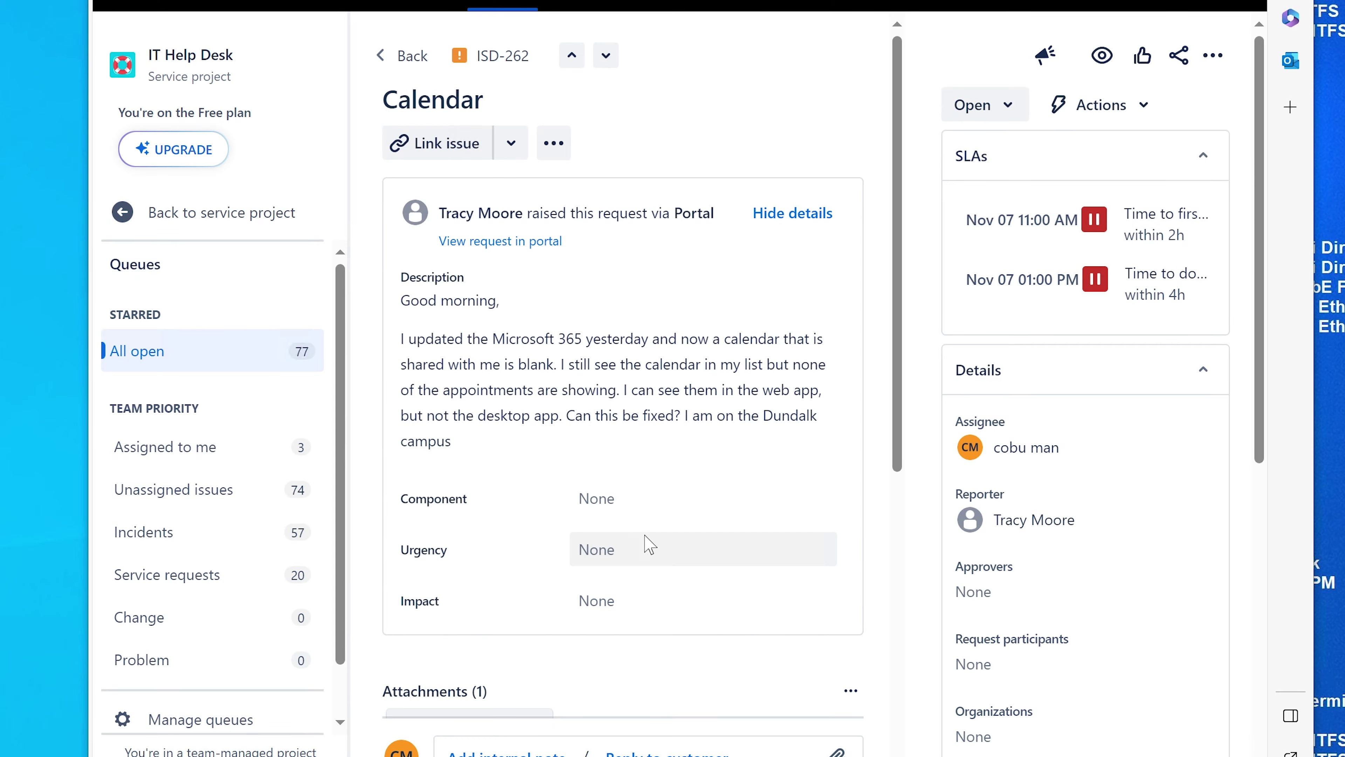
Begin the ISD-262 customer reply saying the calendar may take time to sync, fixing misspellings.
scroll(643, 543, "down", 5)
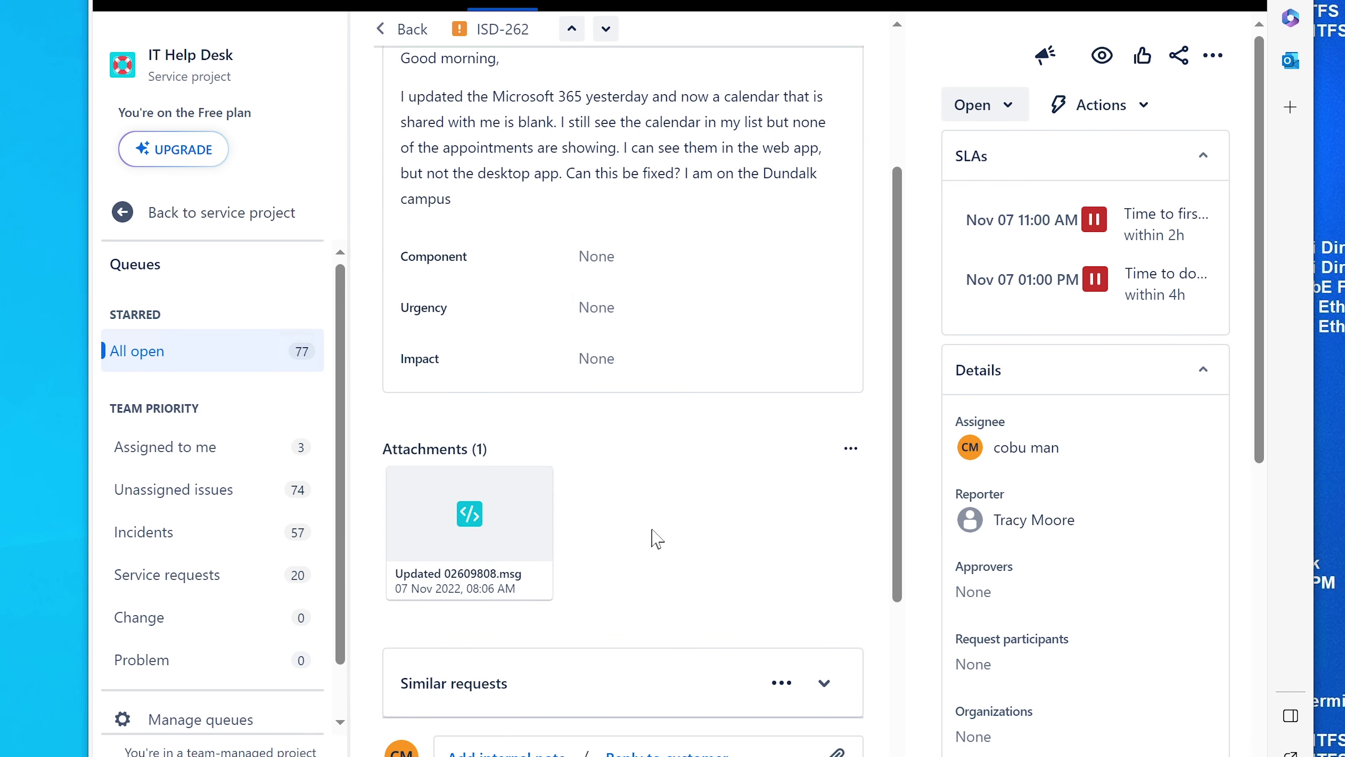
scroll(656, 538, "down", 5)
left_click(664, 506)
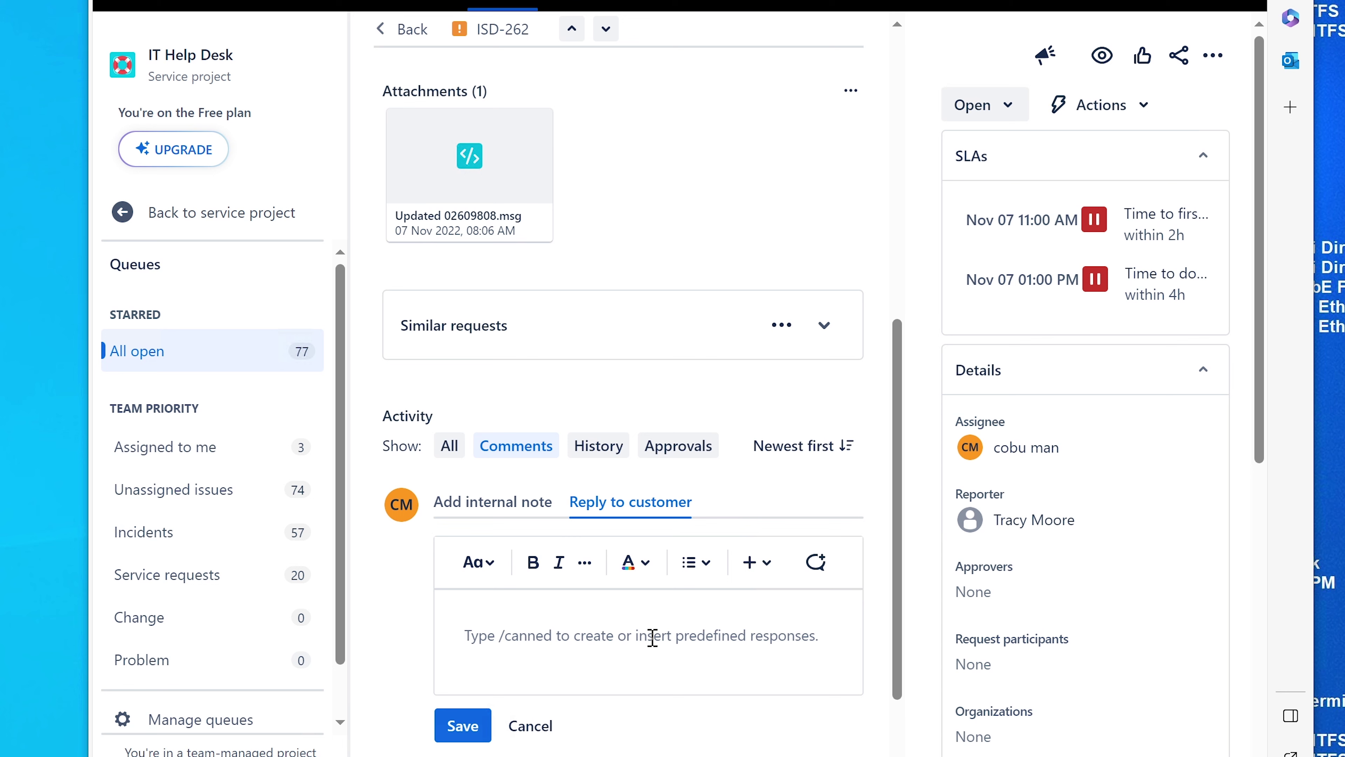
type("I")
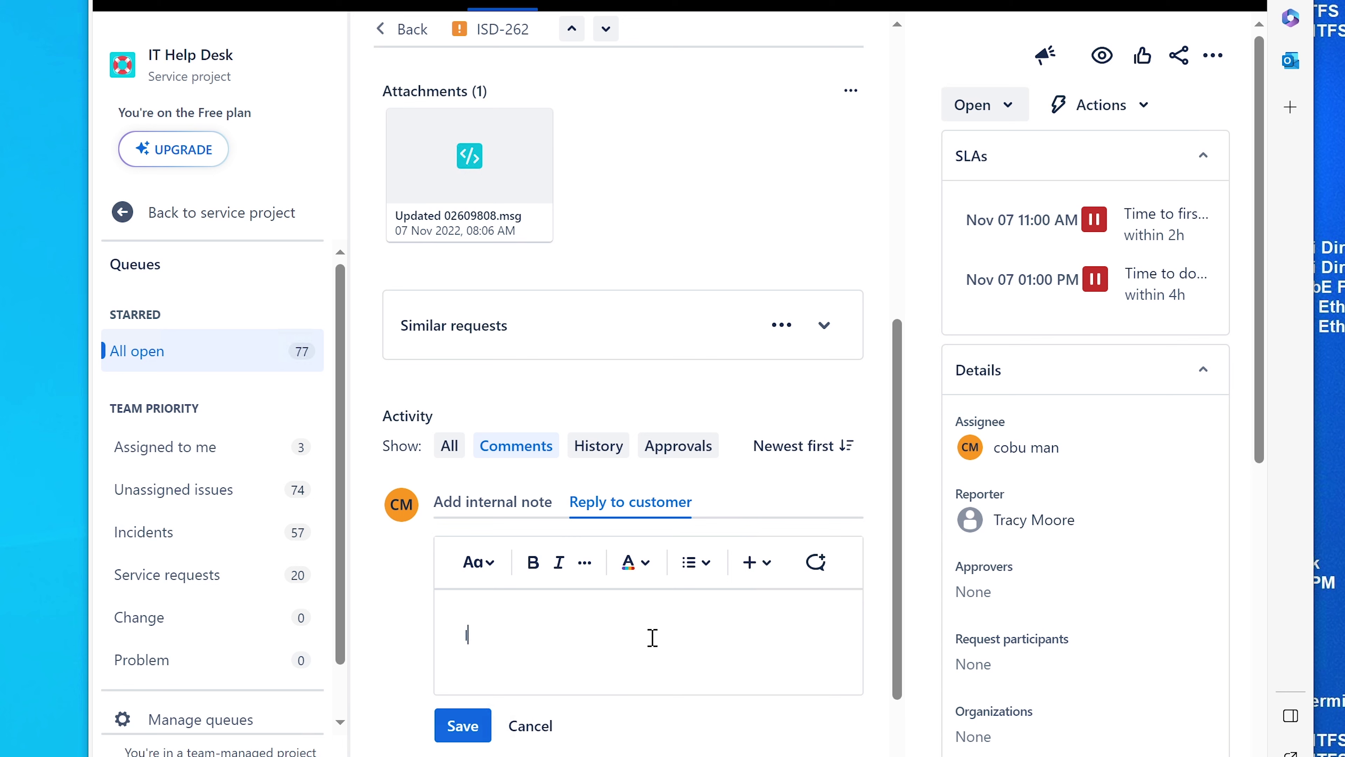
type("t may take a bit of time to")
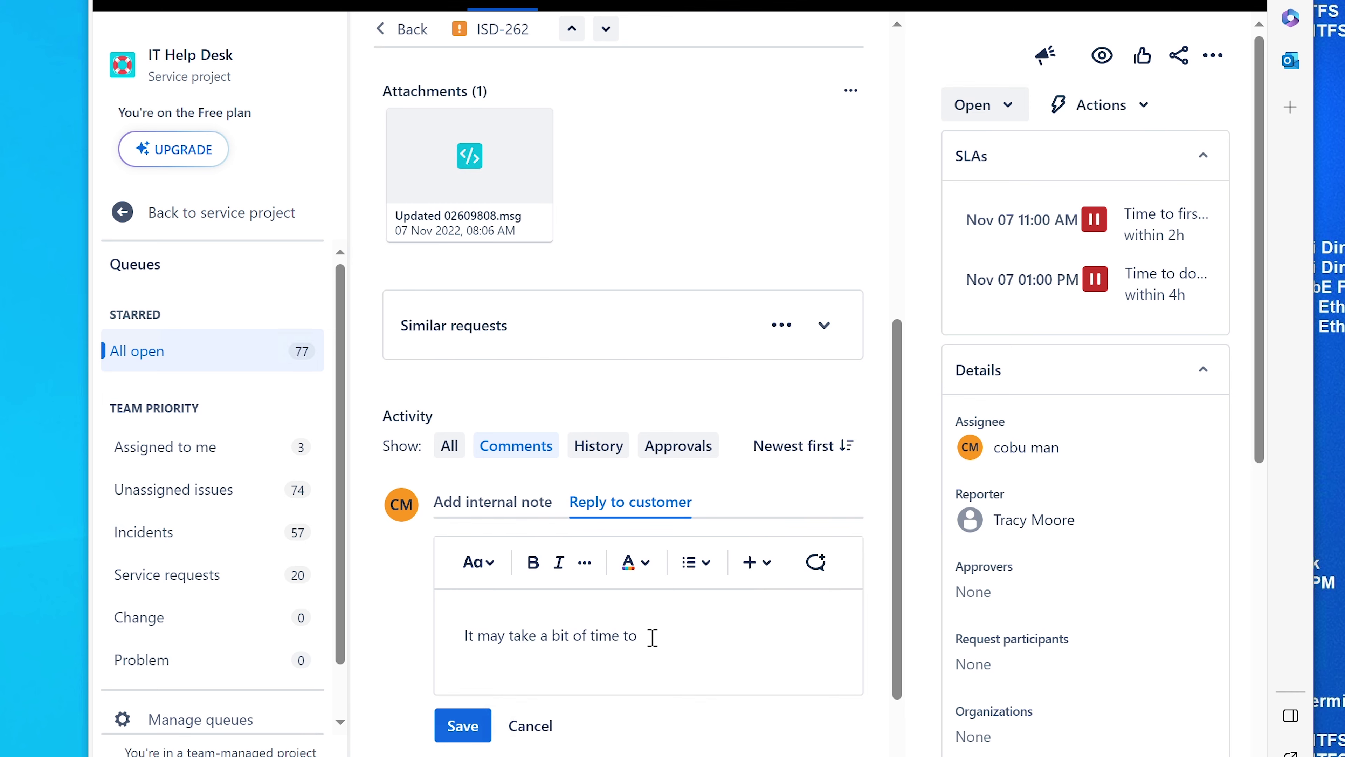
key("BackSpace")
key("BackSpace")
key("BackSpace")
type("for ca")
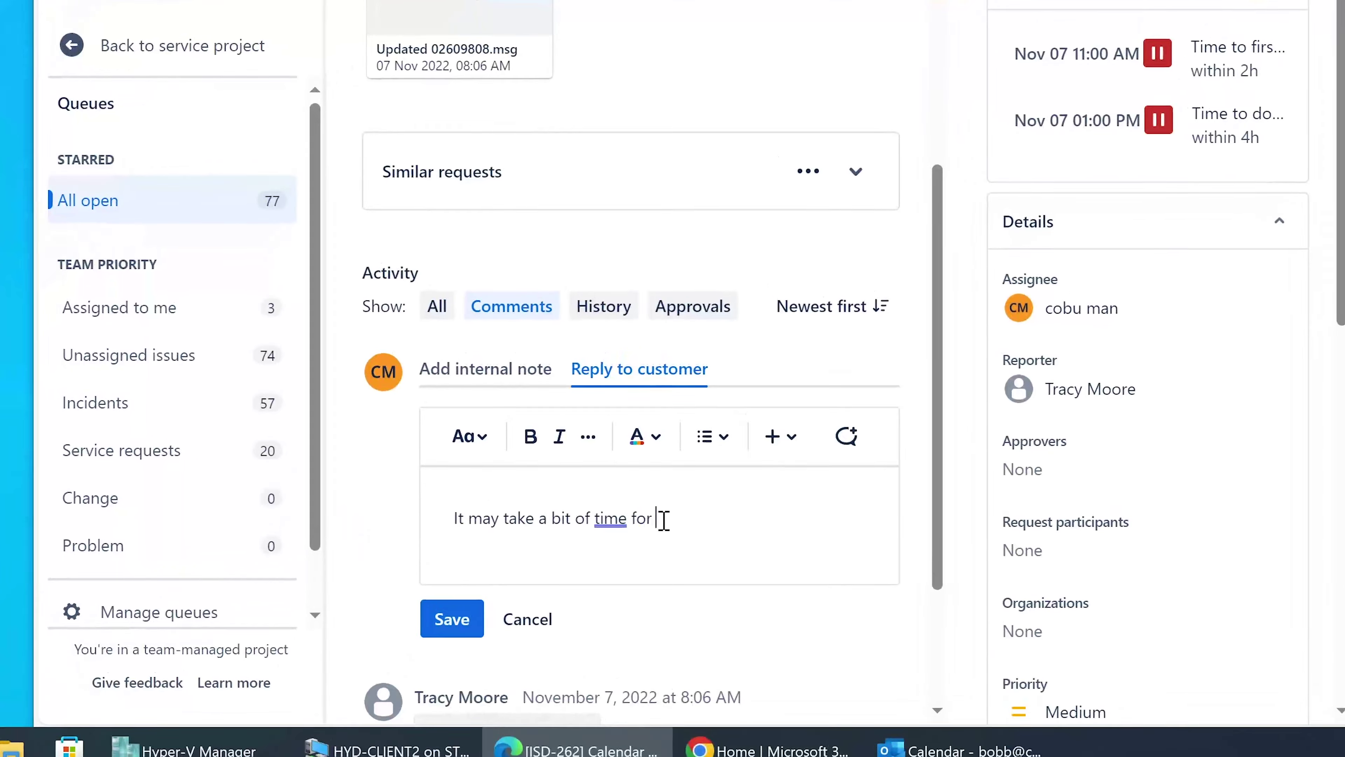
type("lande")
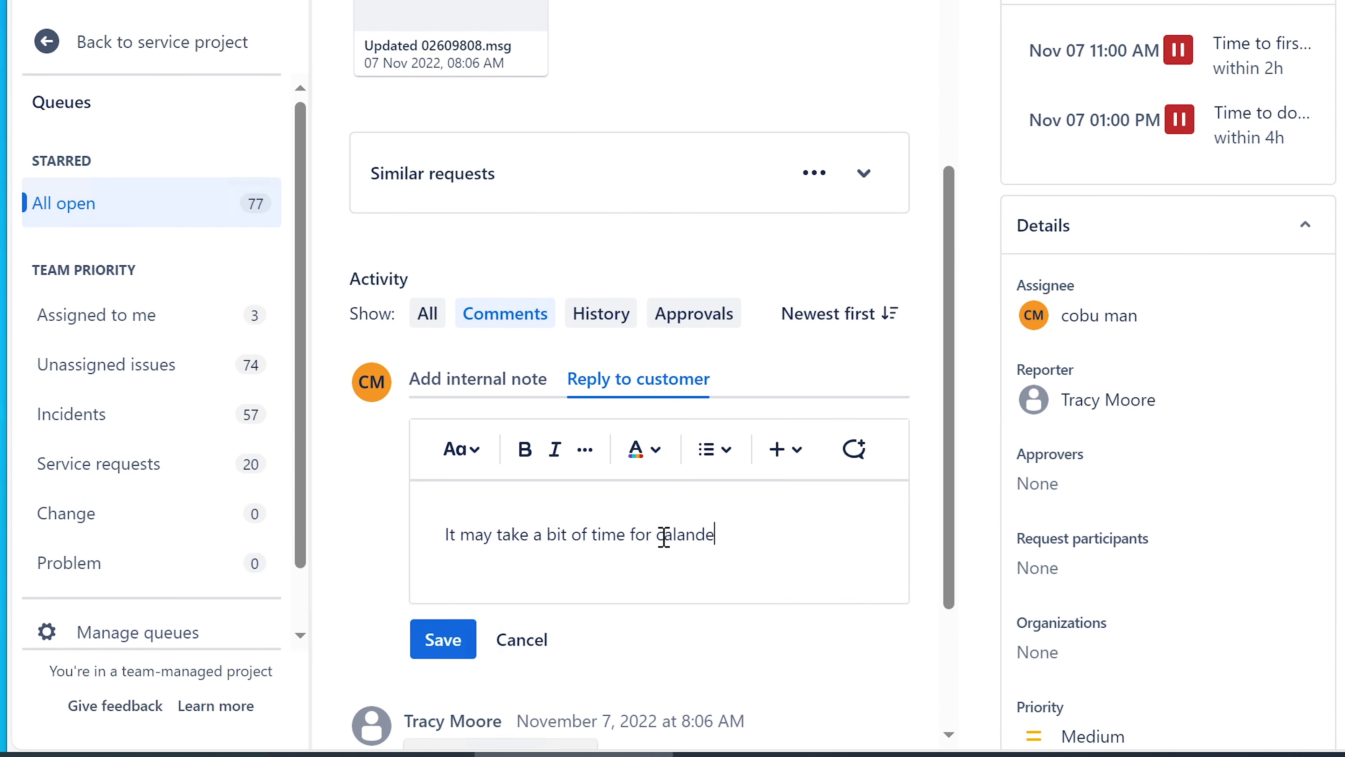
type("r to sycn")
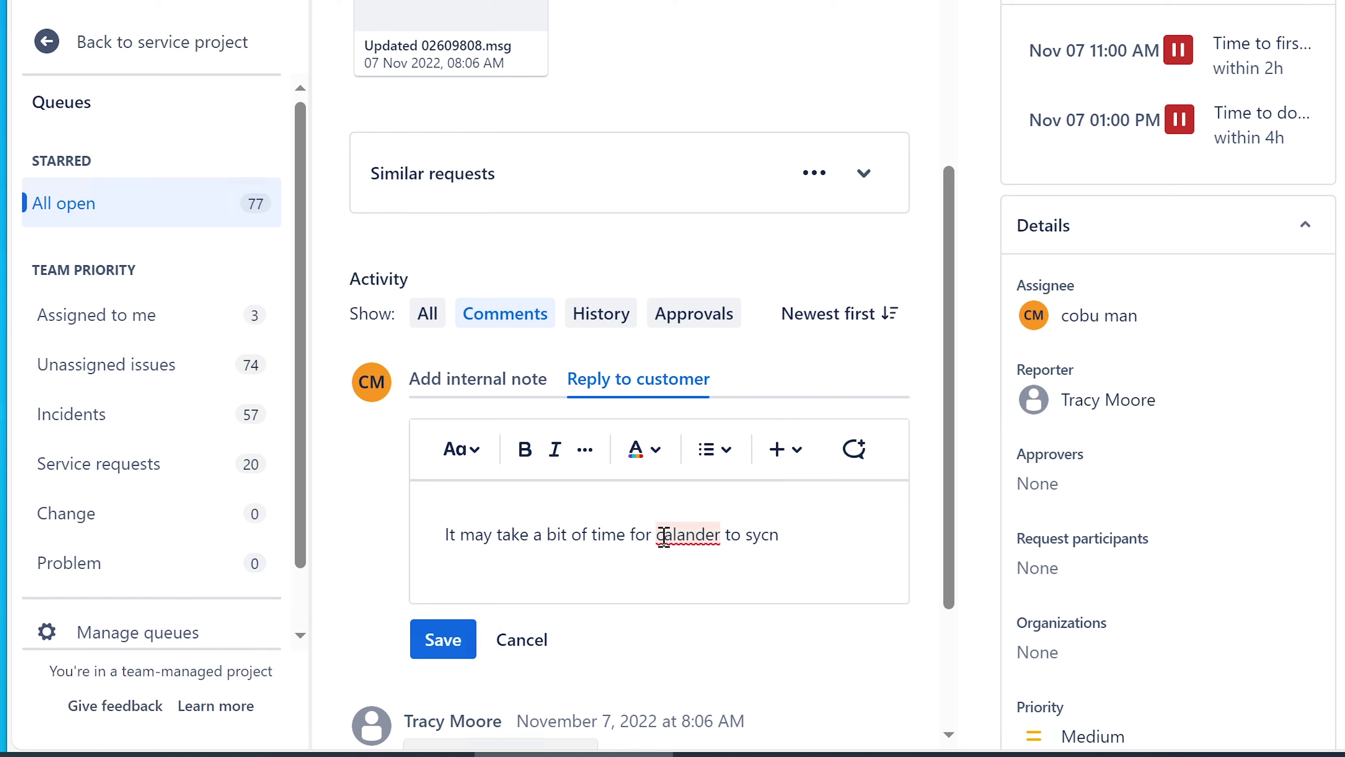
right_click(663, 536)
mouse_move(636, 252)
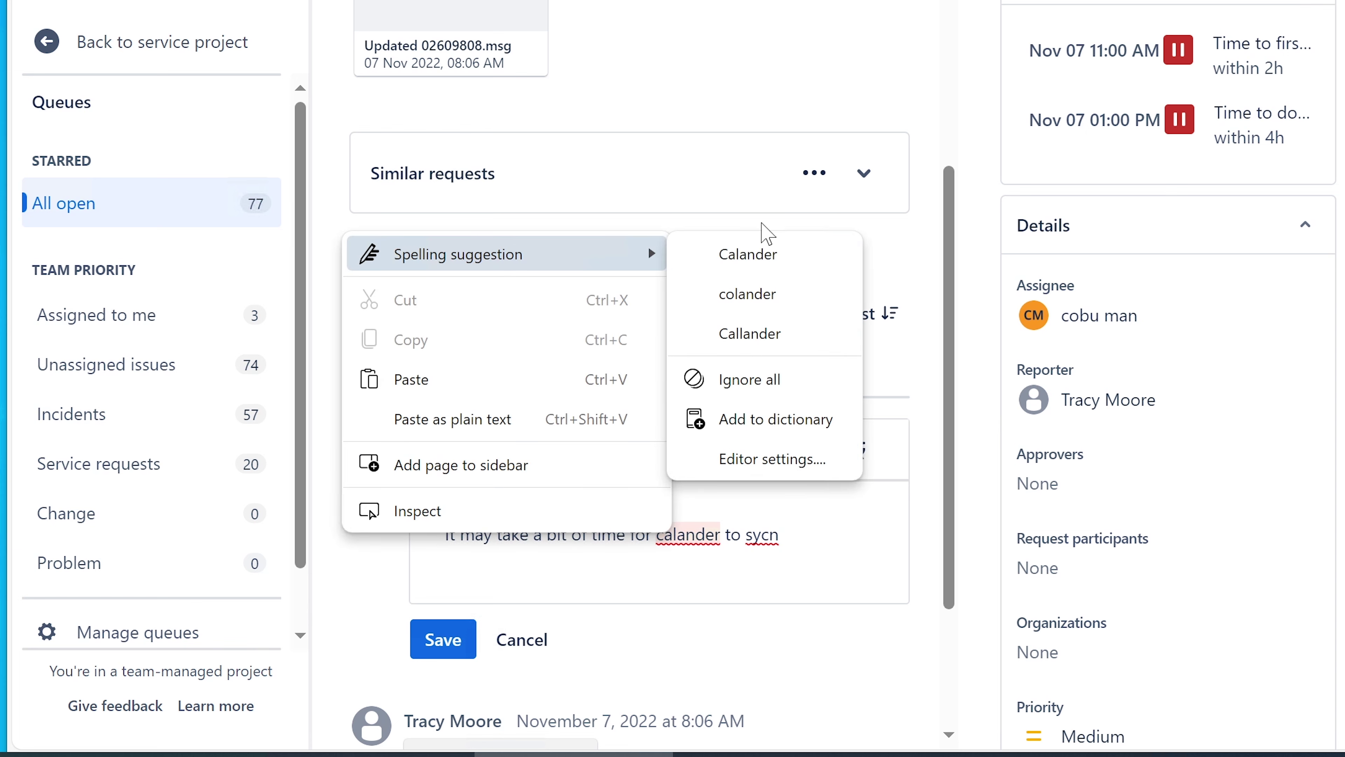
left_click(757, 256)
right_click(764, 536)
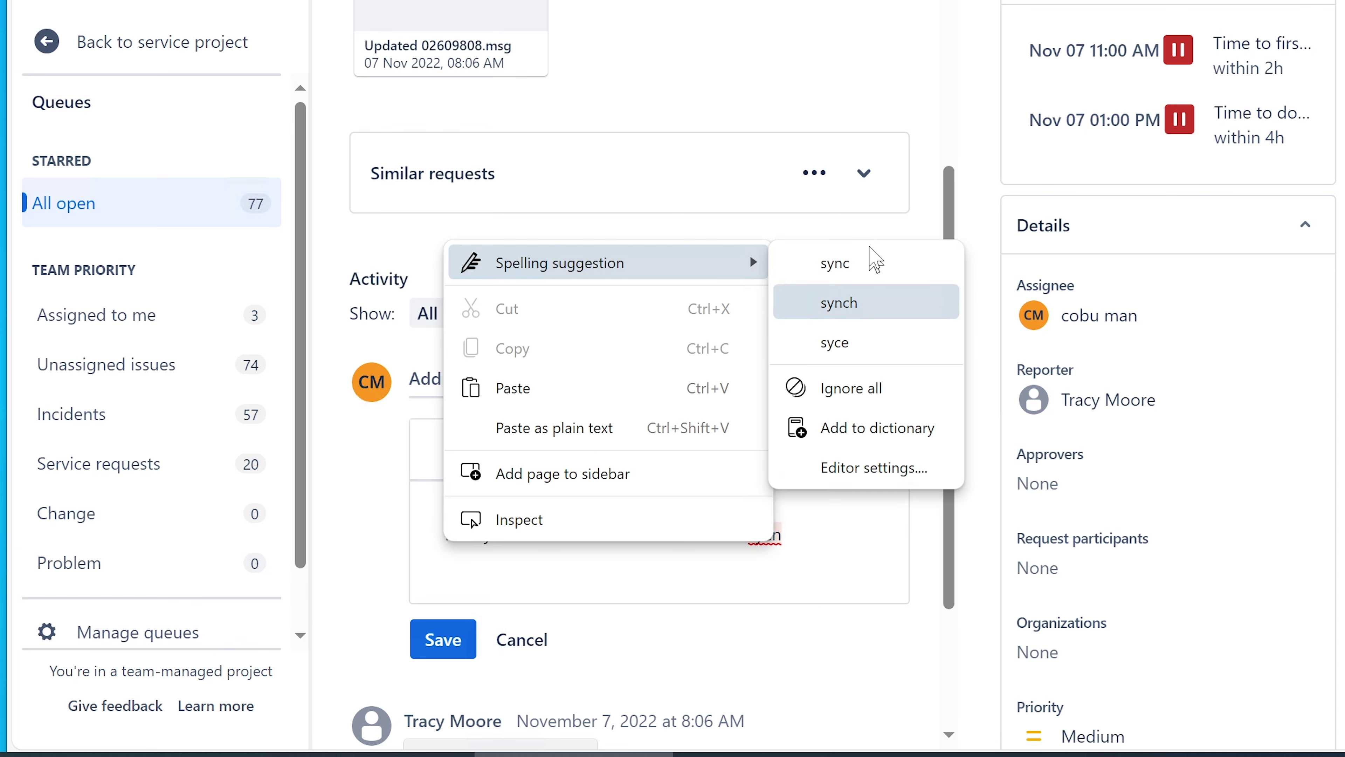
left_click(865, 262)
Add that installed Outlook must download the calendar, and that it must be checked; post the reply.
type("with ")
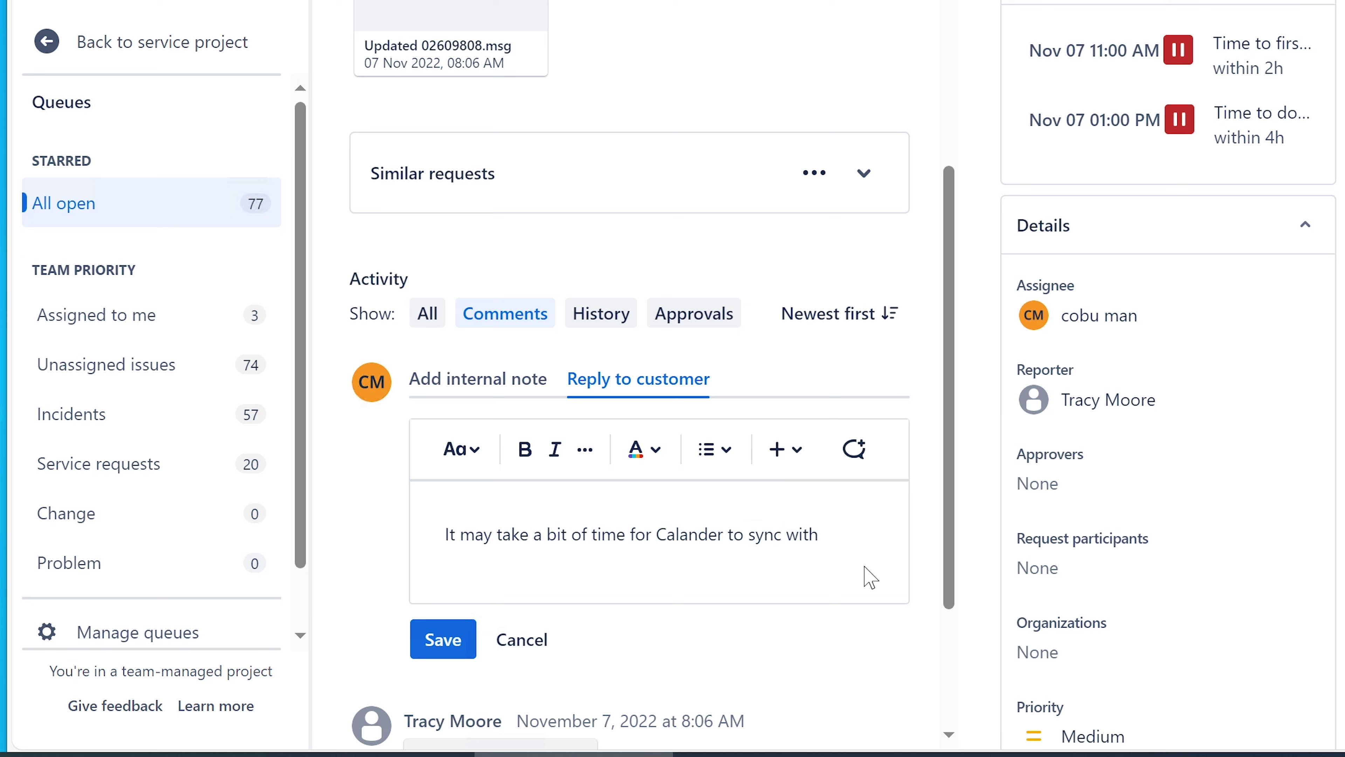
type("Outlook ")
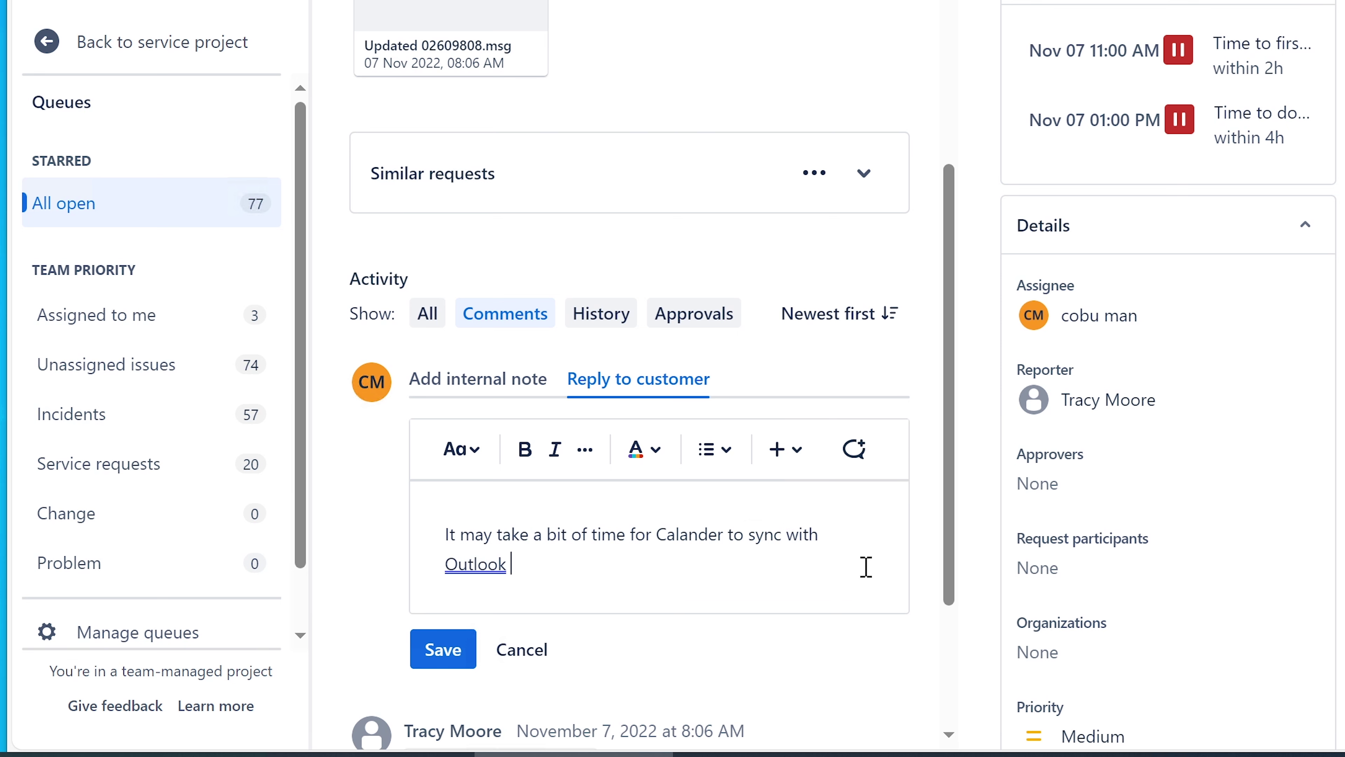
type("app that ")
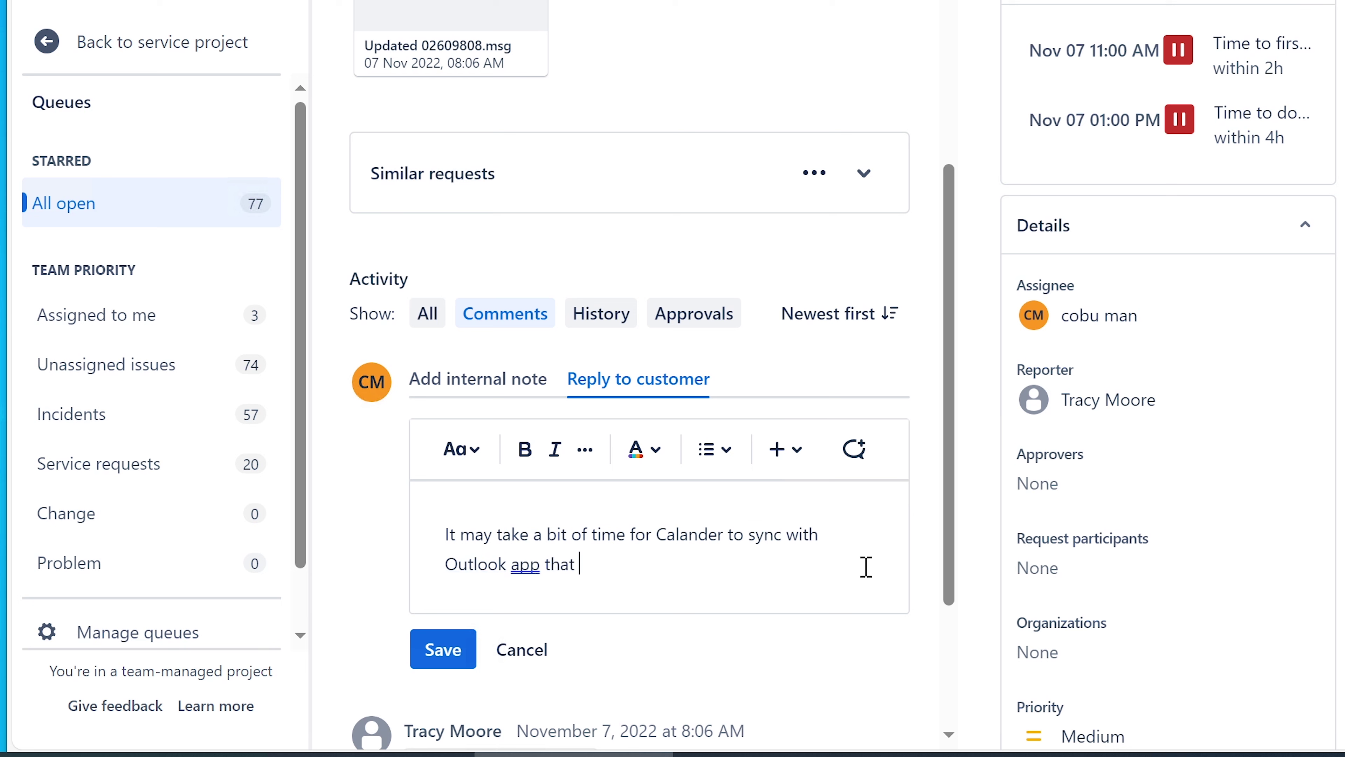
type("is installed ")
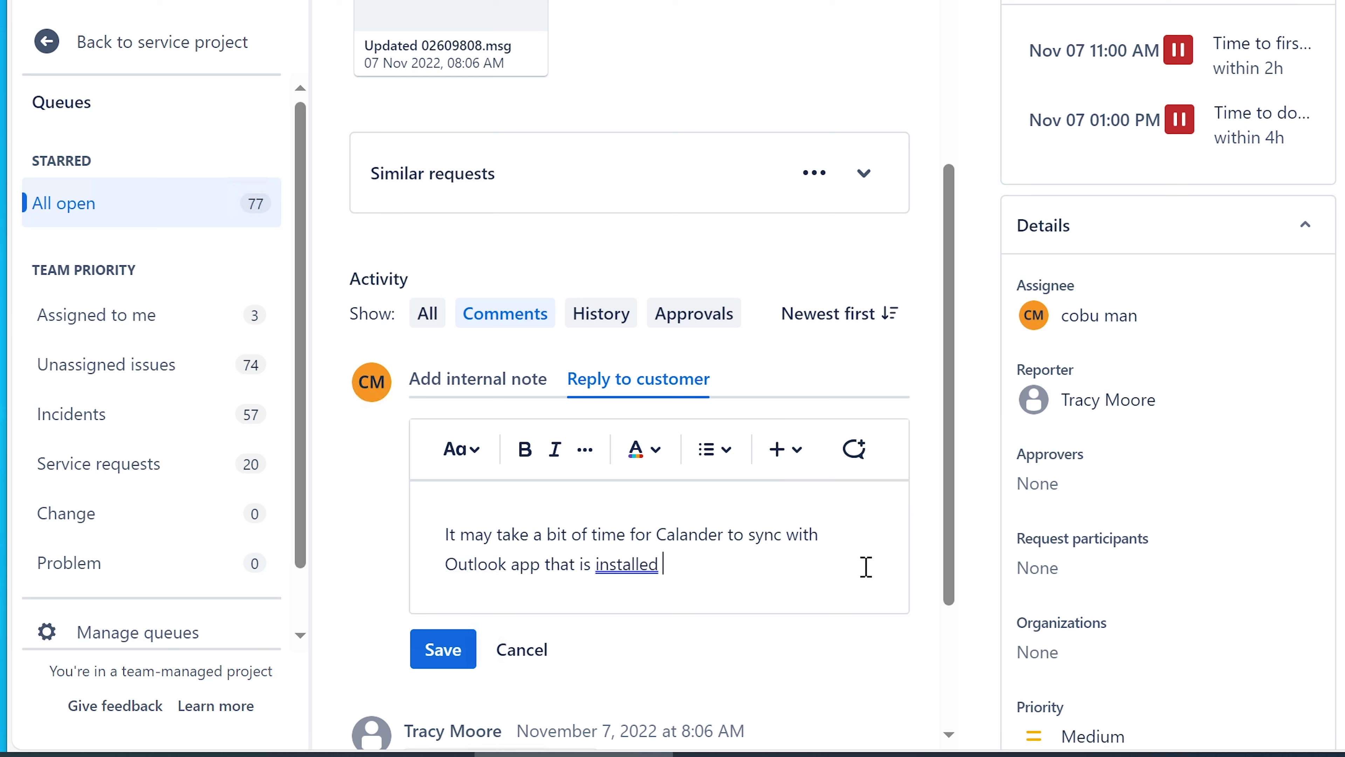
type("on the computer,")
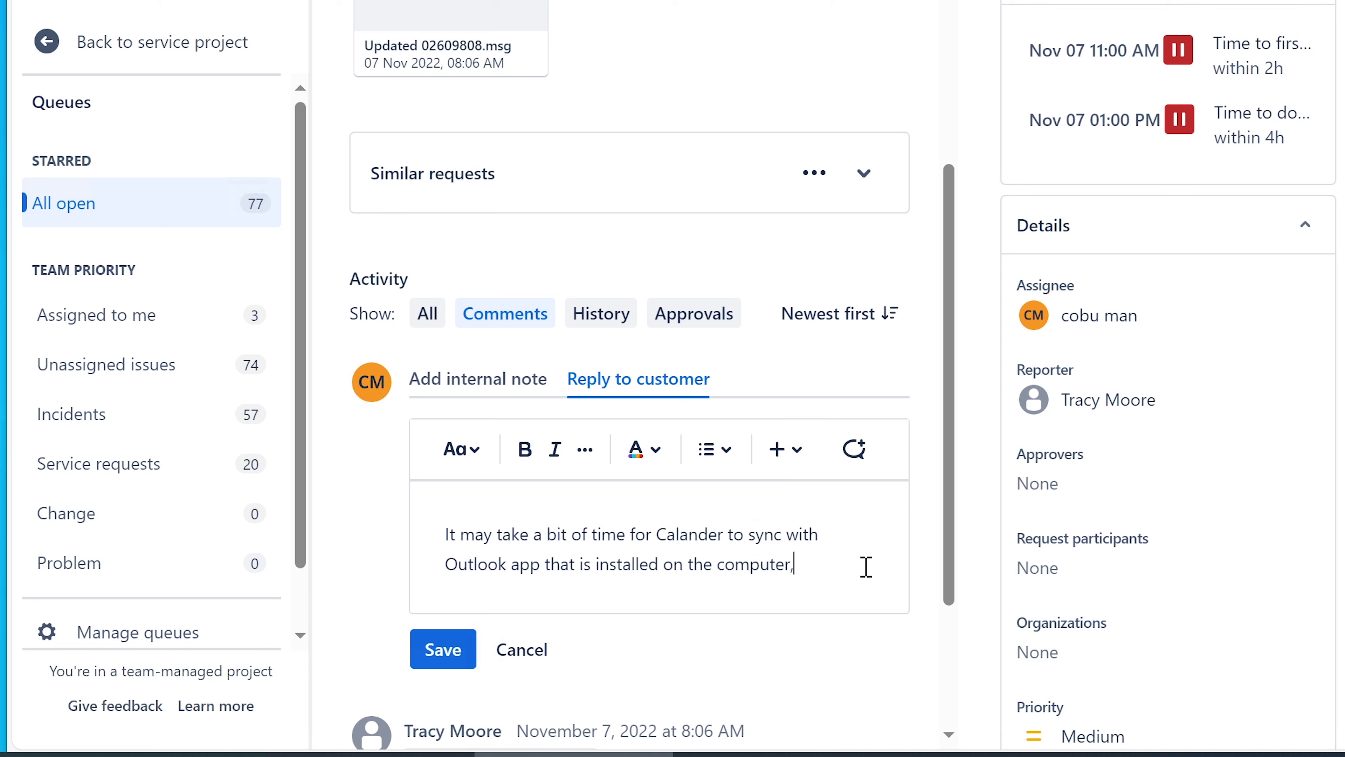
type(" because it n")
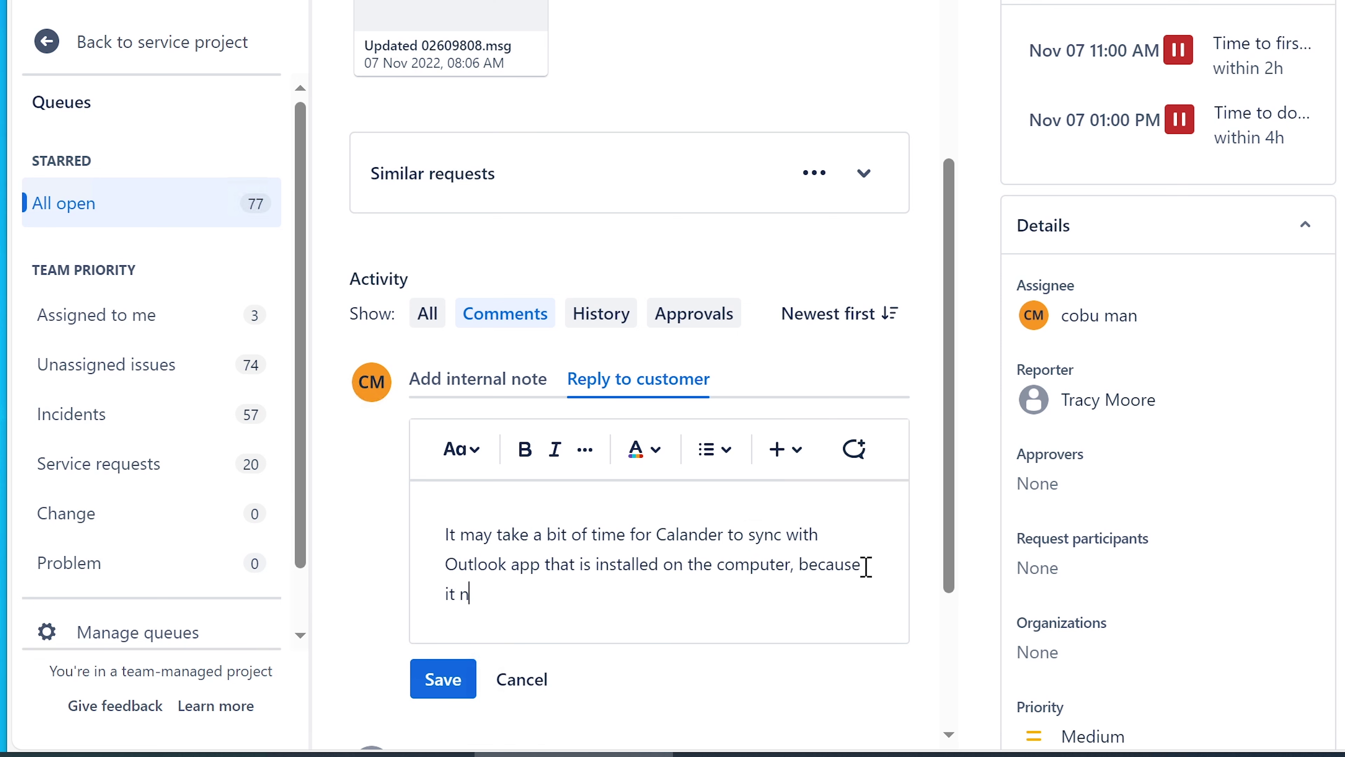
type("eeds to download a local")
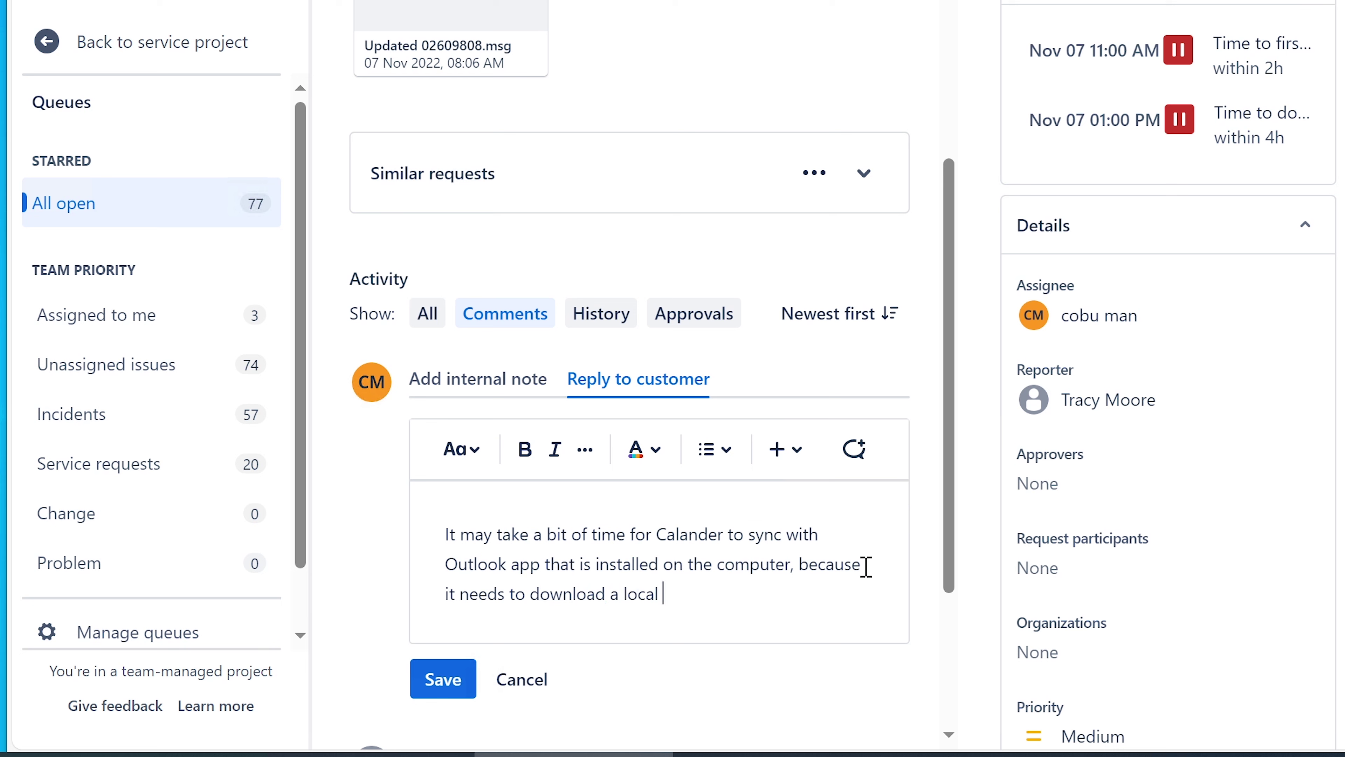
type(" copy of the inbox and th")
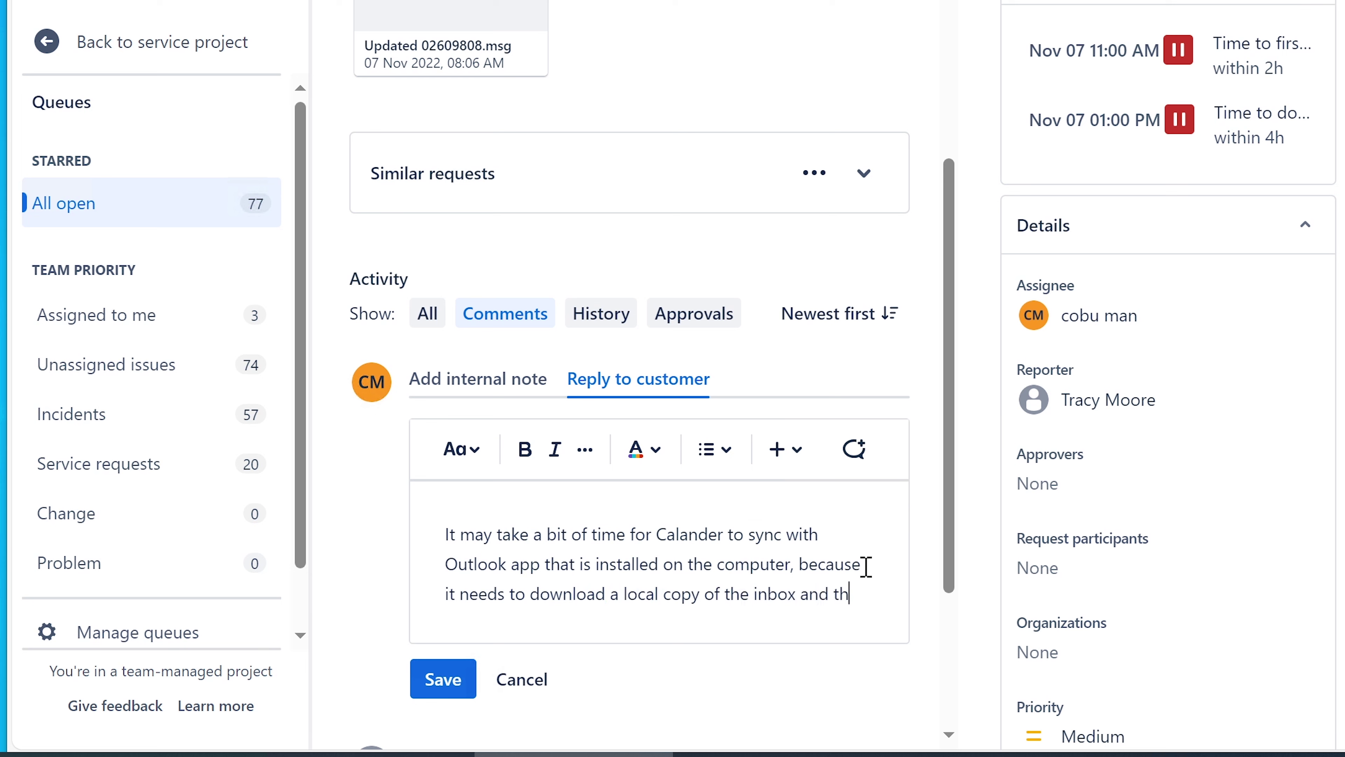
type("e ca")
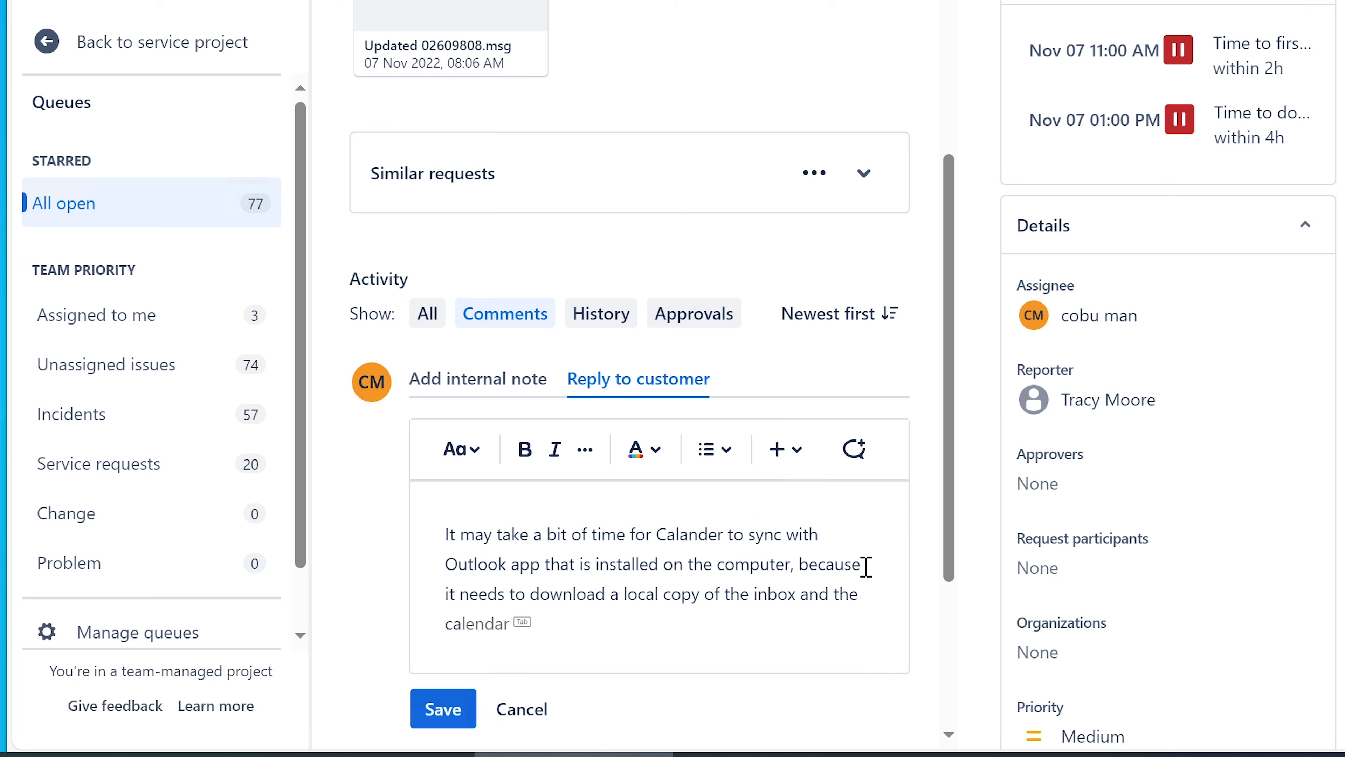
key("Tab")
type(". Otherwise makes u")
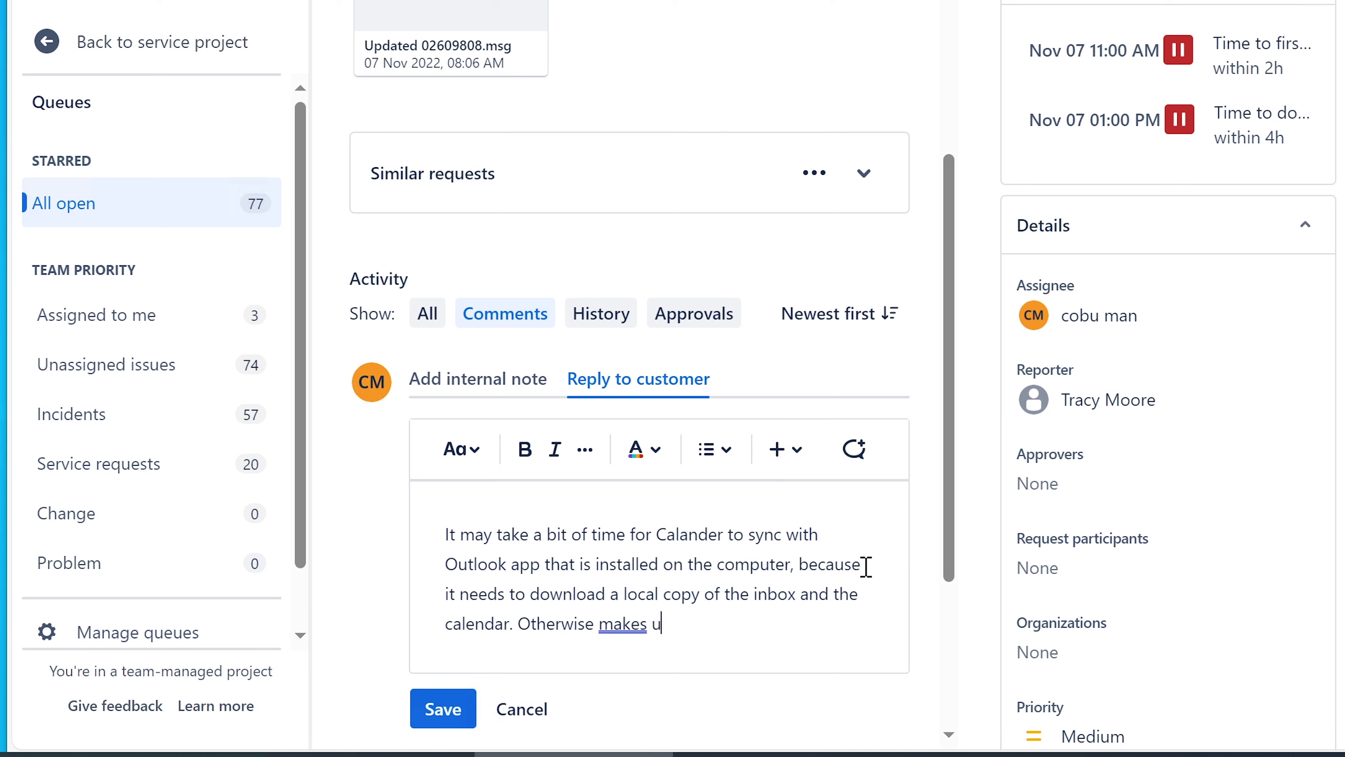
type("ure when we")
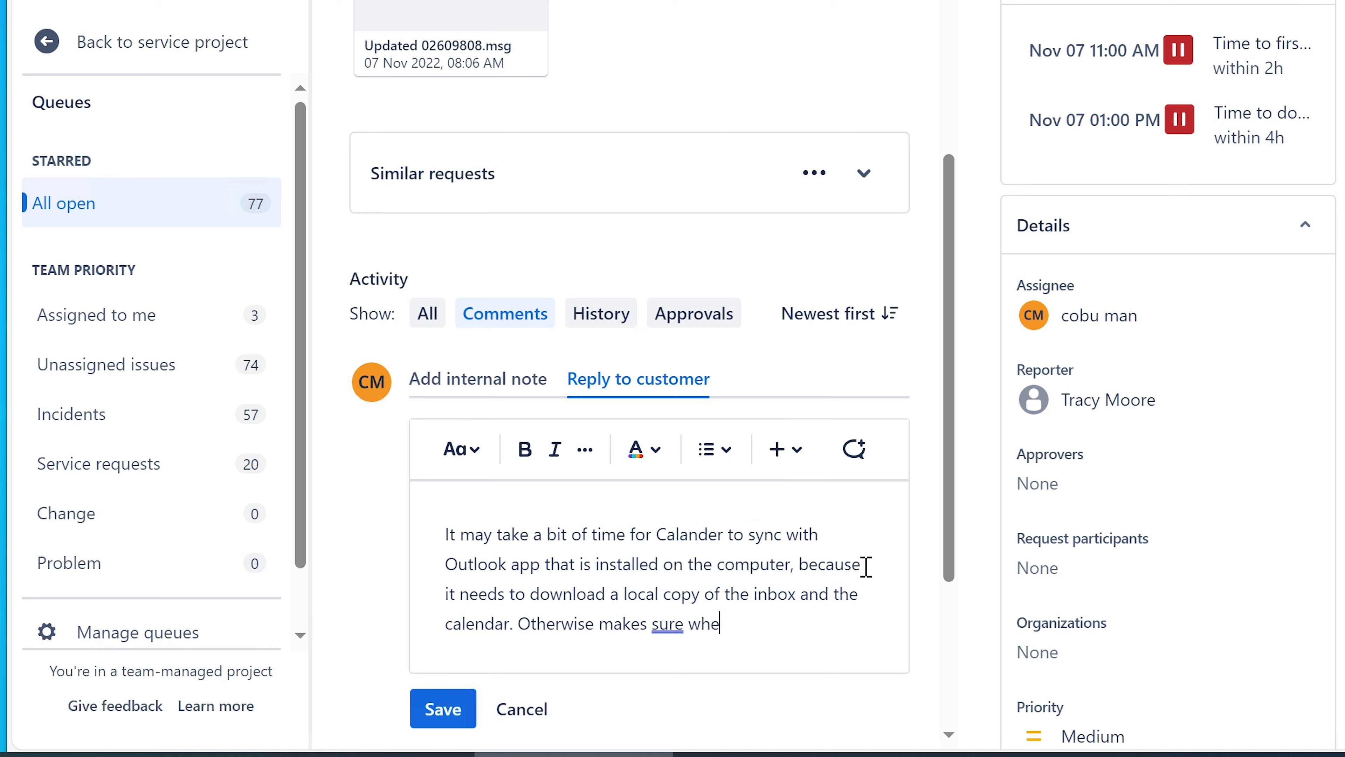
key("BackSpace")
key("BackSpace")
type("viewing your")
key("Tab")
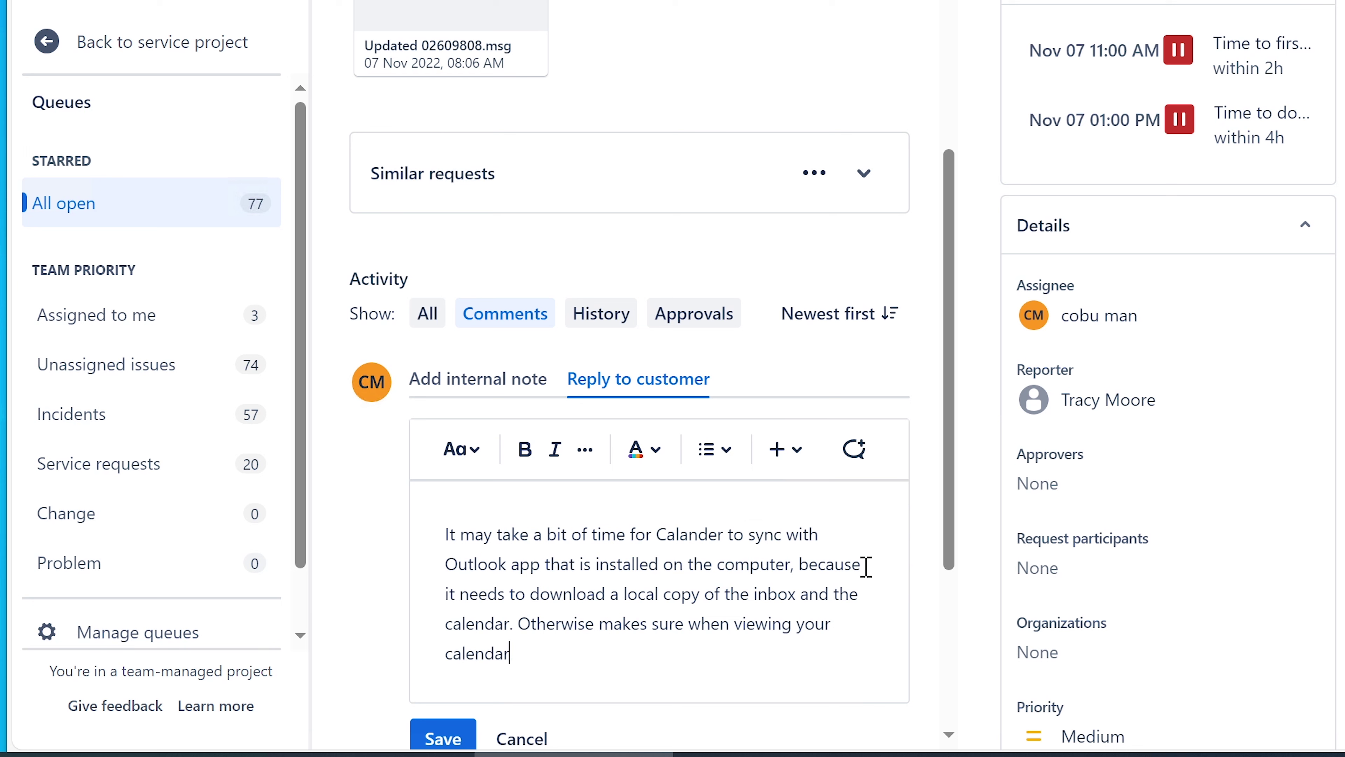
type("that it is selected")
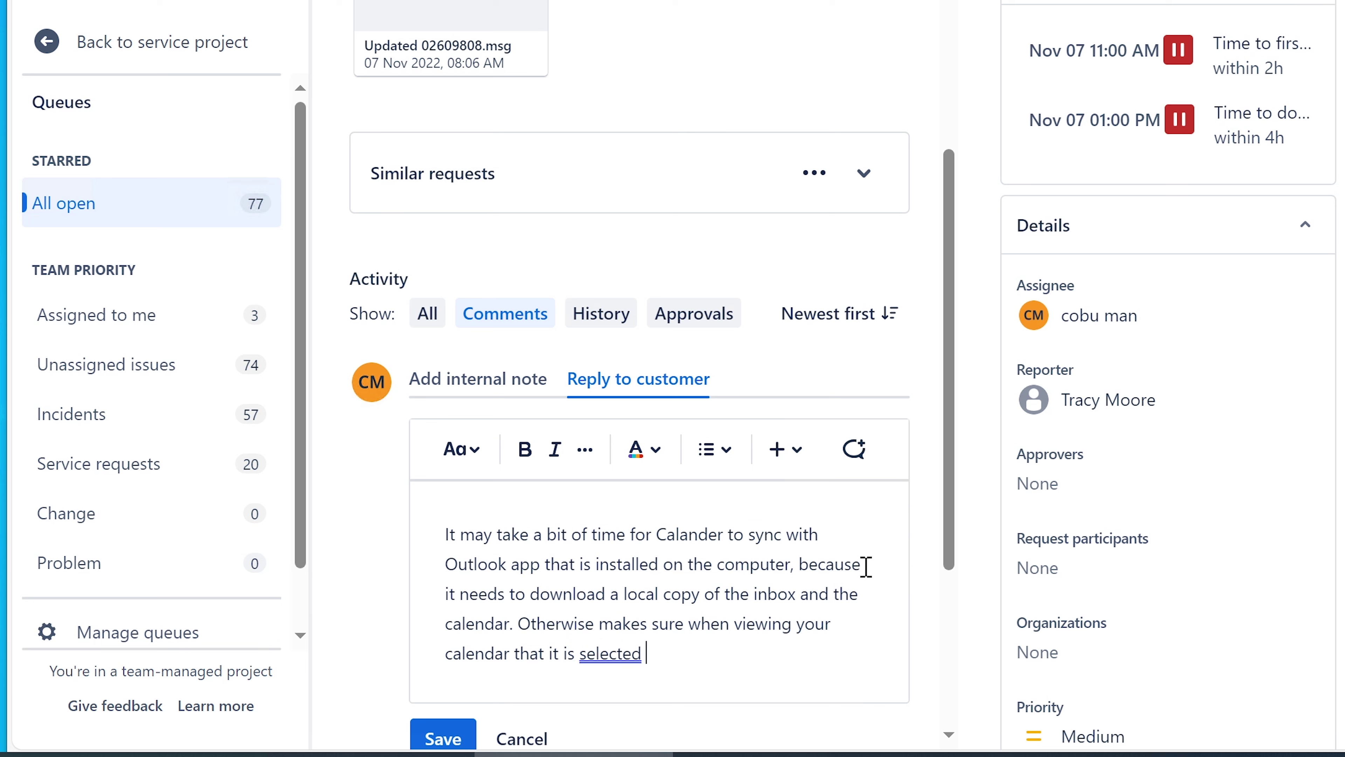
type("with a check mark.")
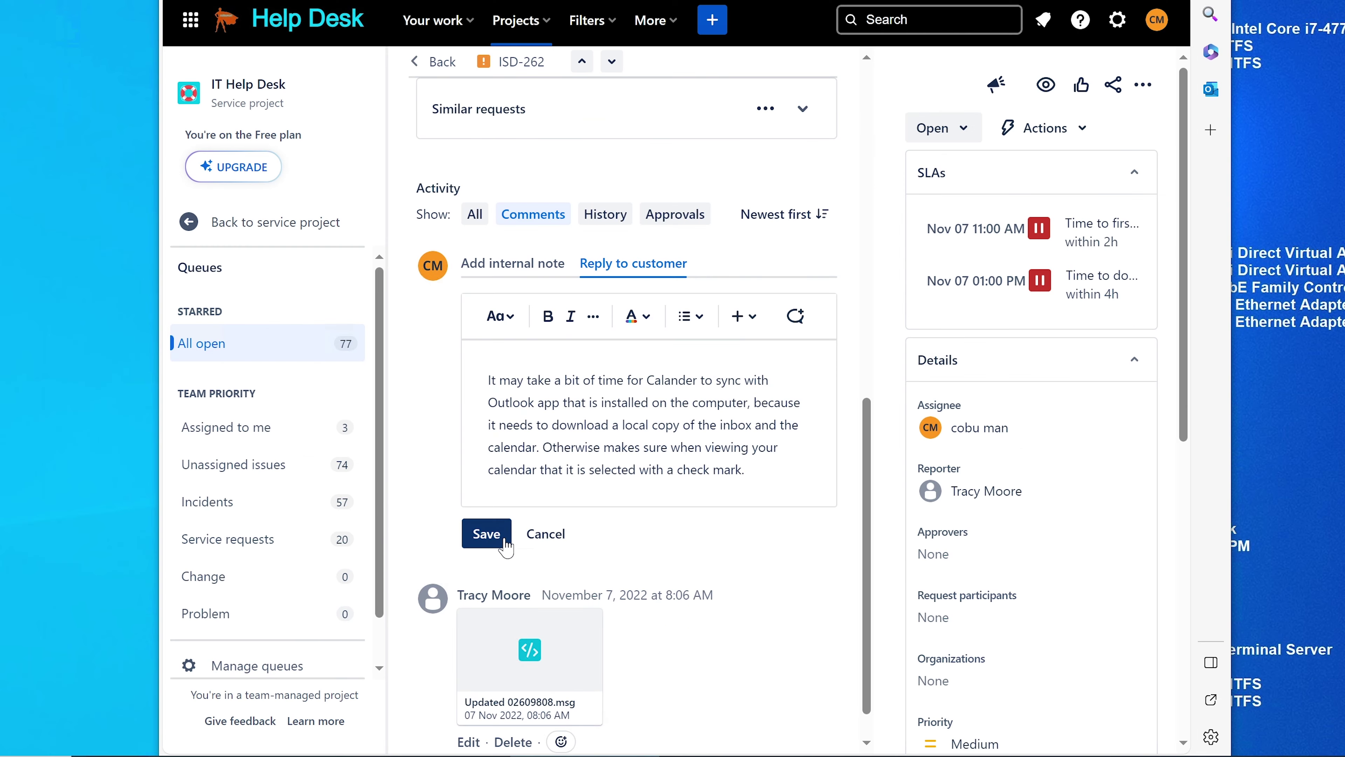
left_click(443, 738)
Go back to the All open queue and open ISD-264 'no sound'.
scroll(698, 501, "up", 10)
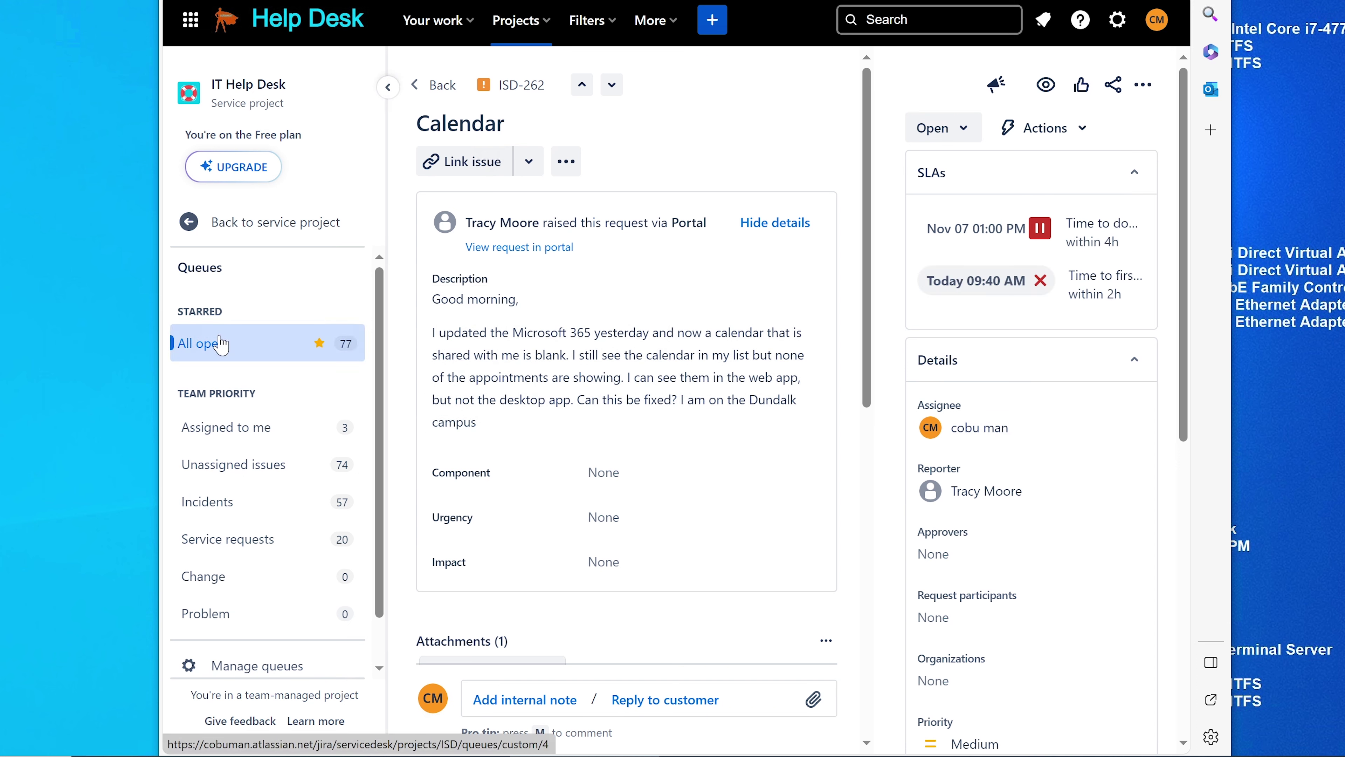
left_click(221, 345)
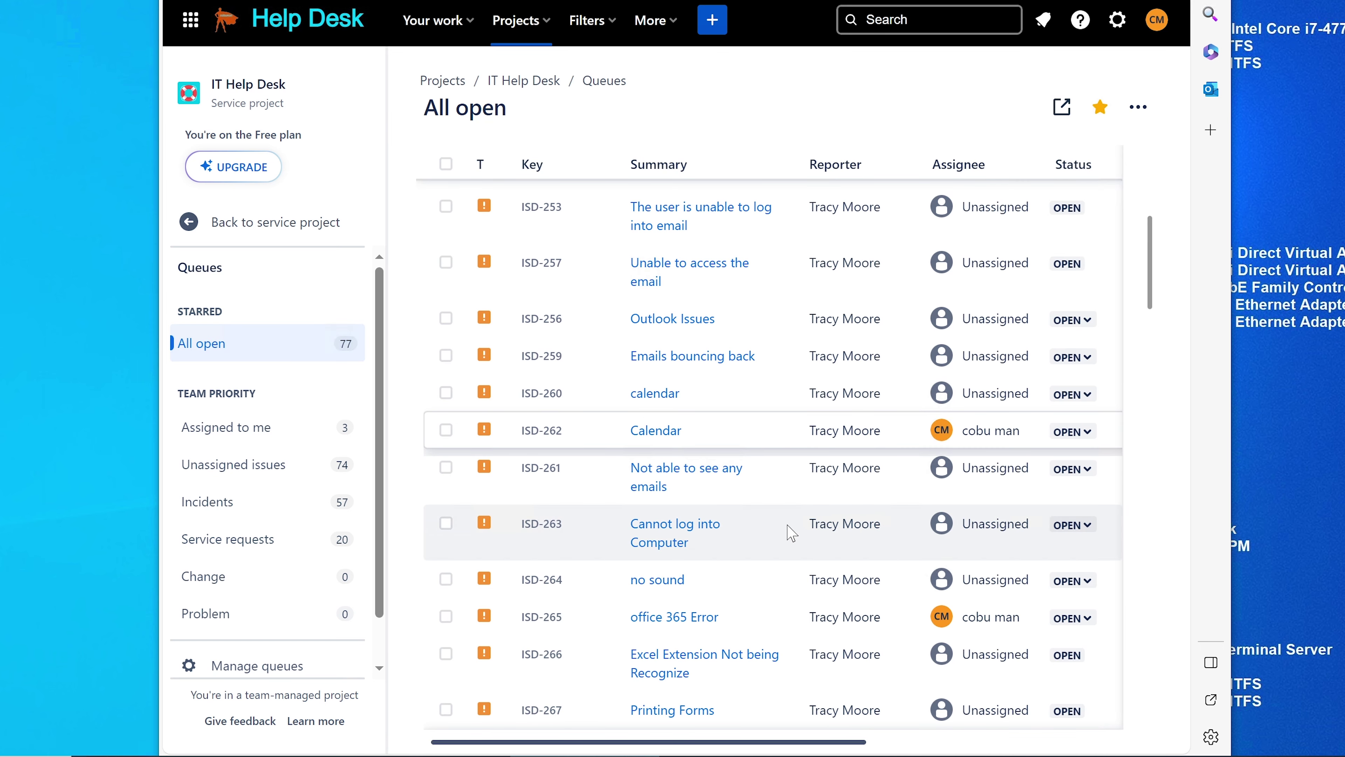
scroll(789, 534, "down", 2)
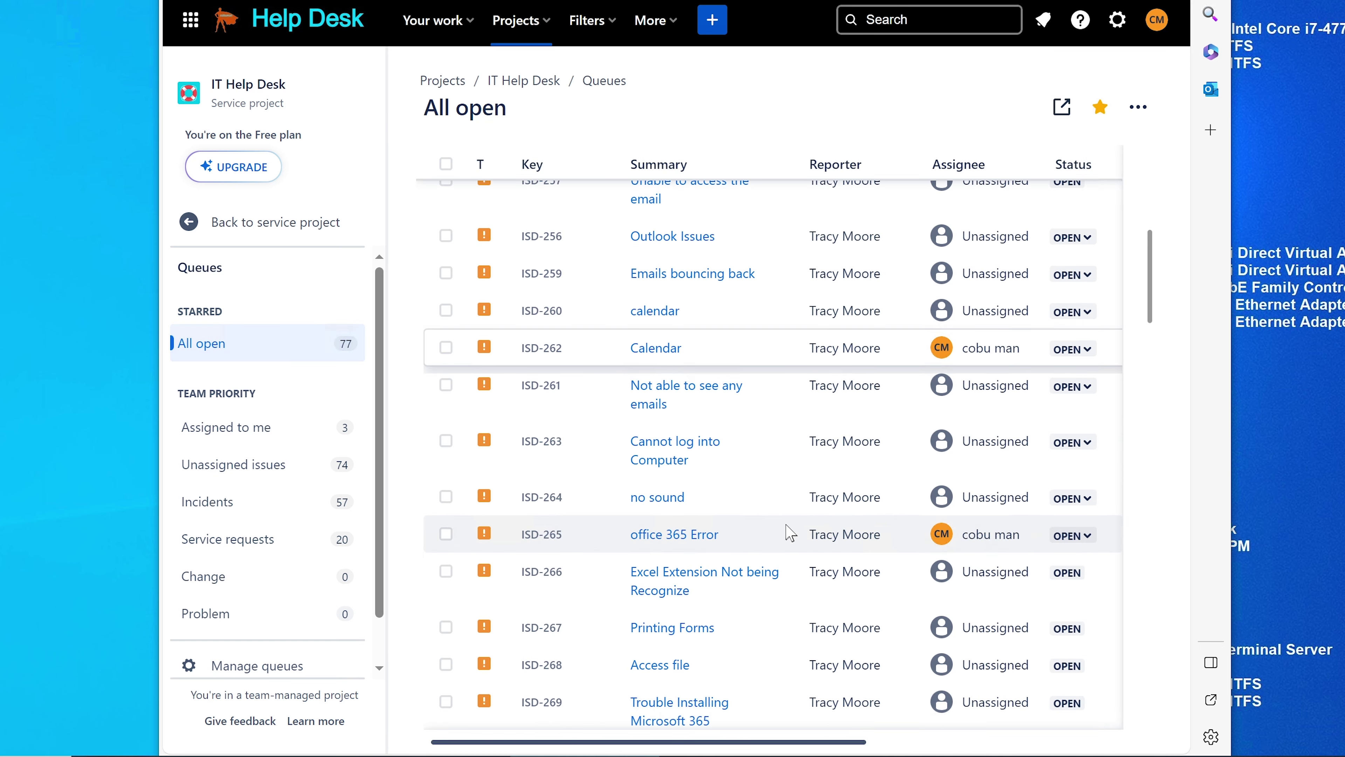
left_click(669, 504)
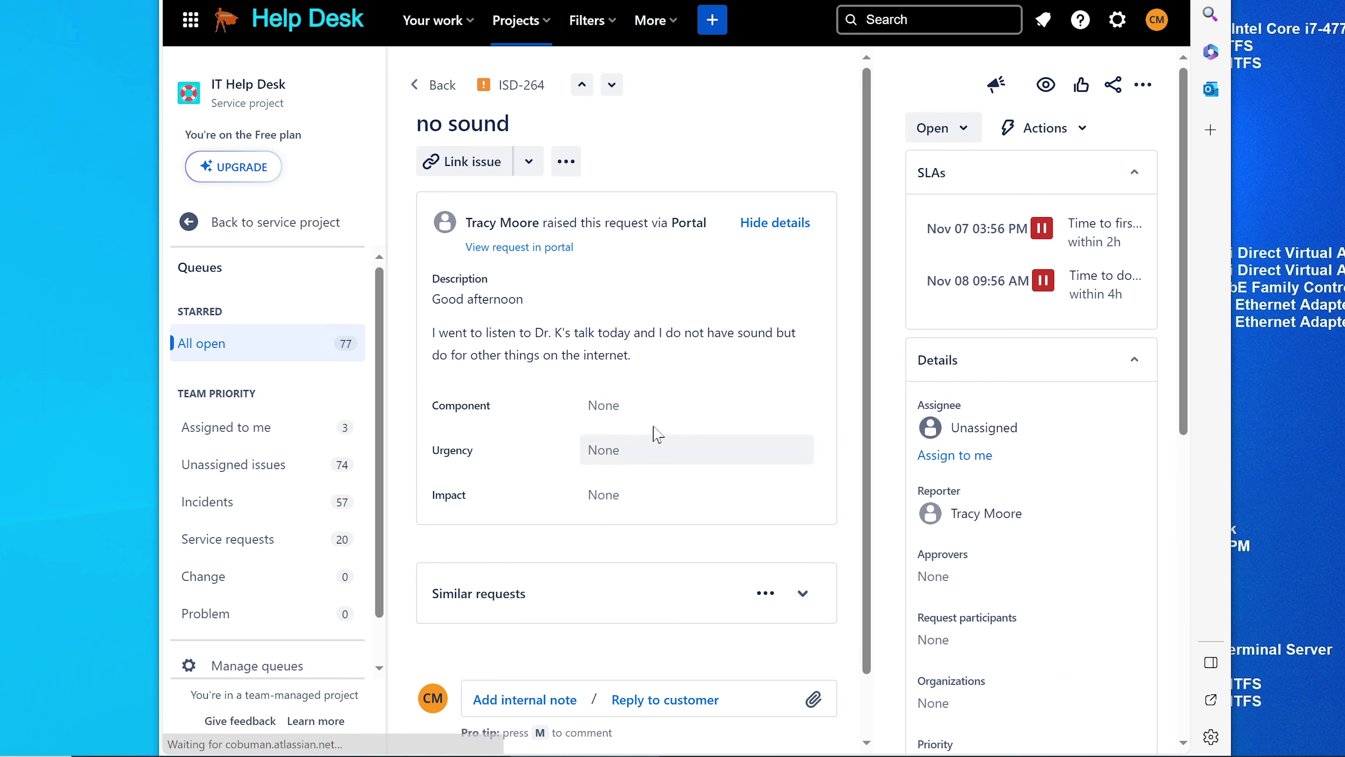
Assign the no-sound ticket ISD-264 to yourself and read the customer's problem description.
left_click(937, 461)
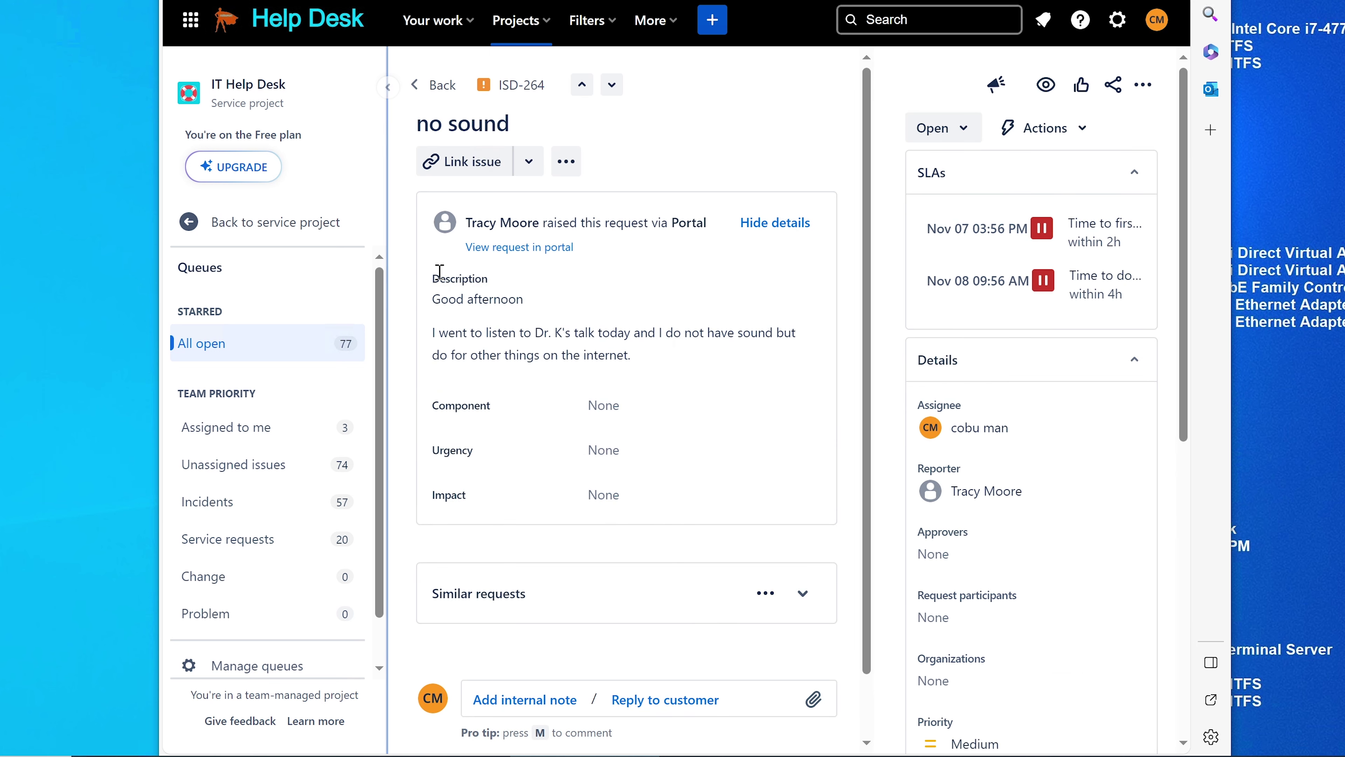
left_click_drag(433, 332, 643, 364)
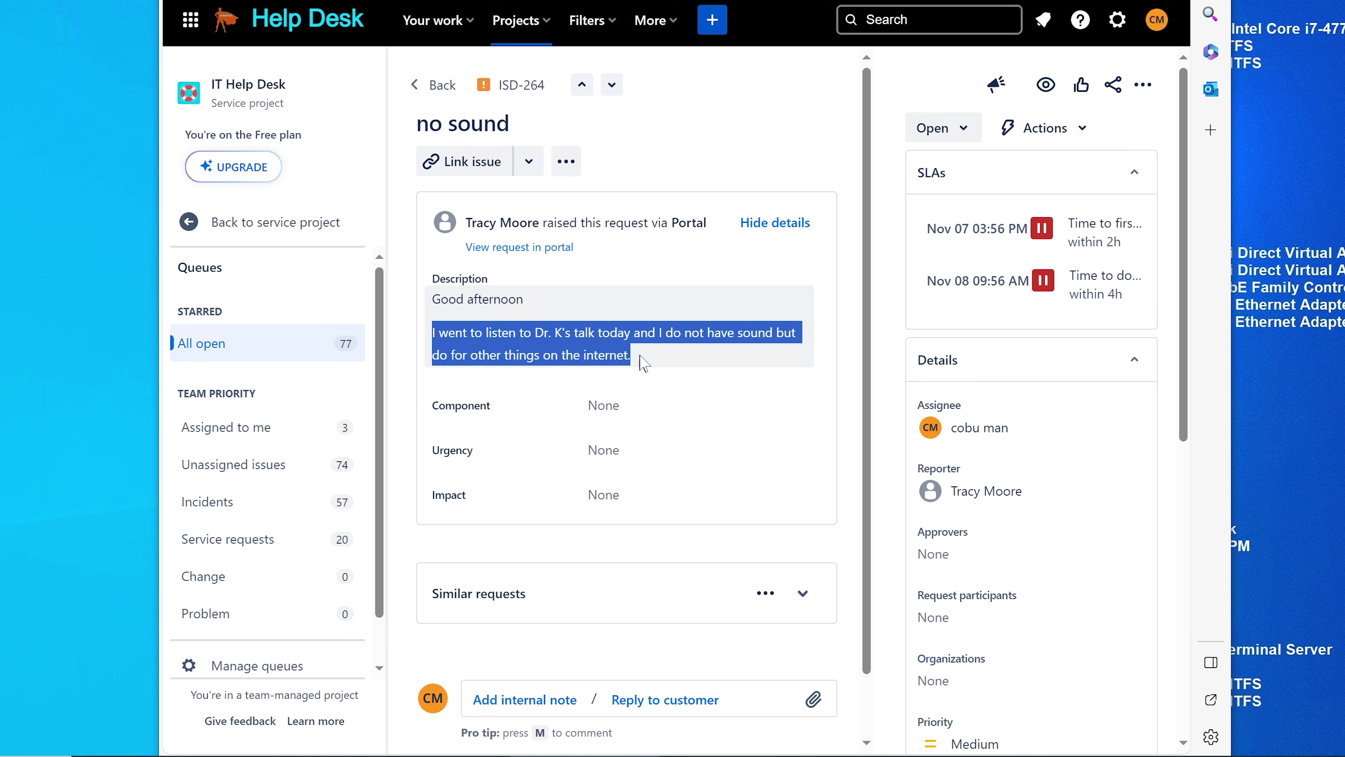
left_click(614, 332)
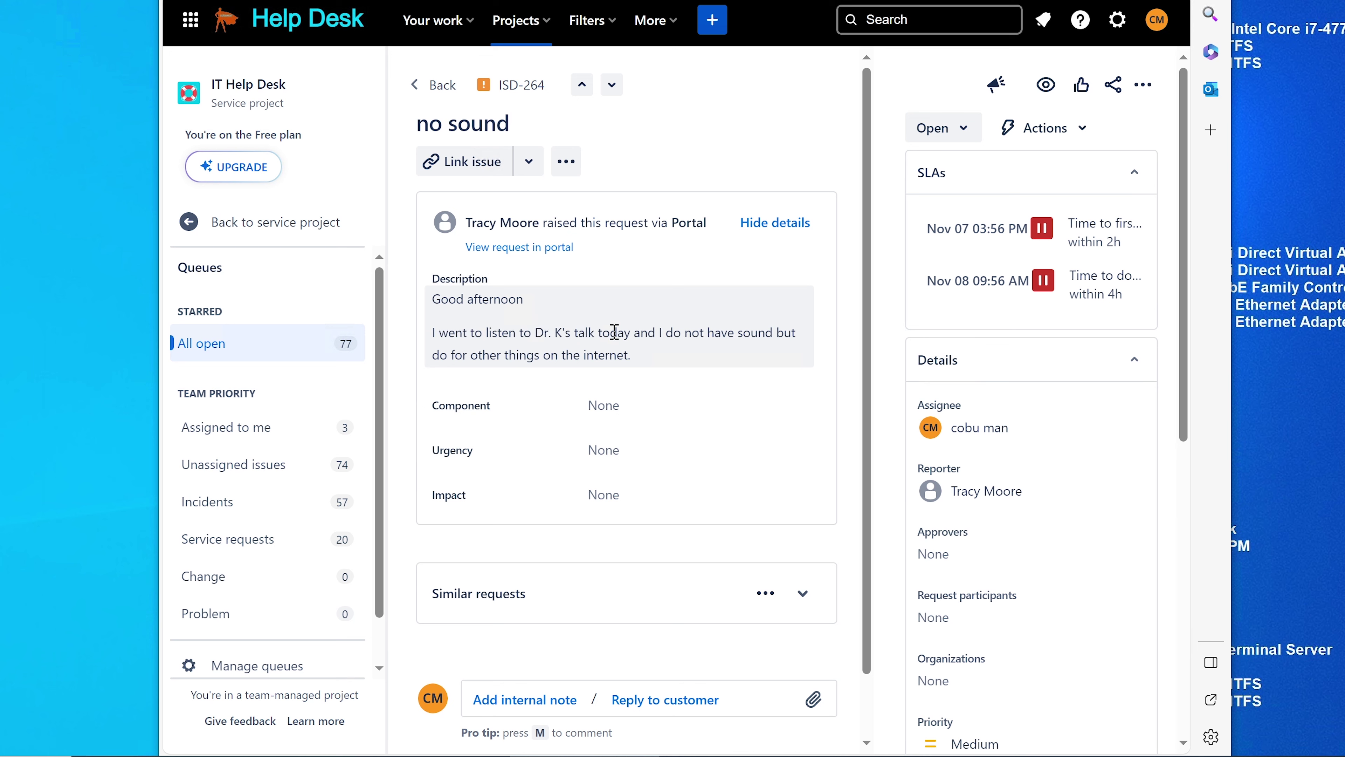
Launch the Microsoft Teams desktop app from Windows search.
key("super")
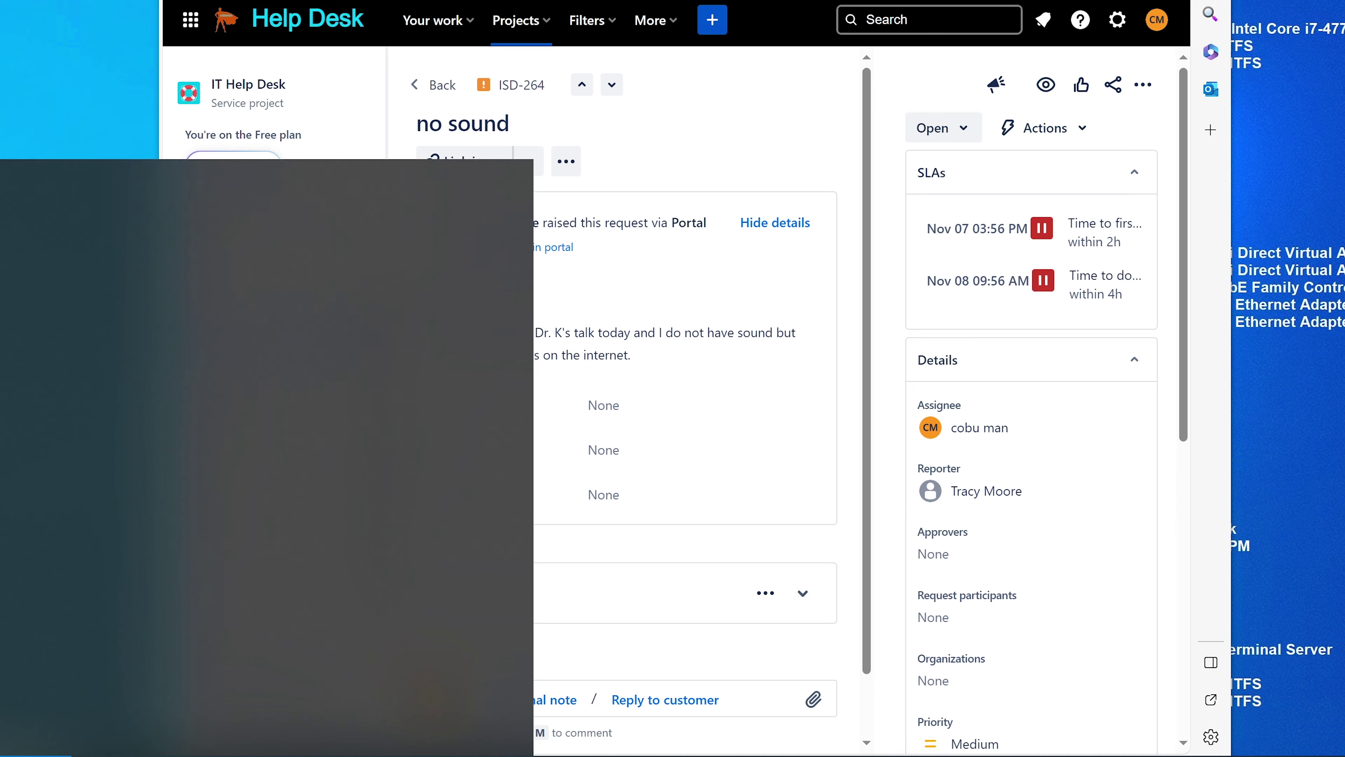
type("teams")
key("Return")
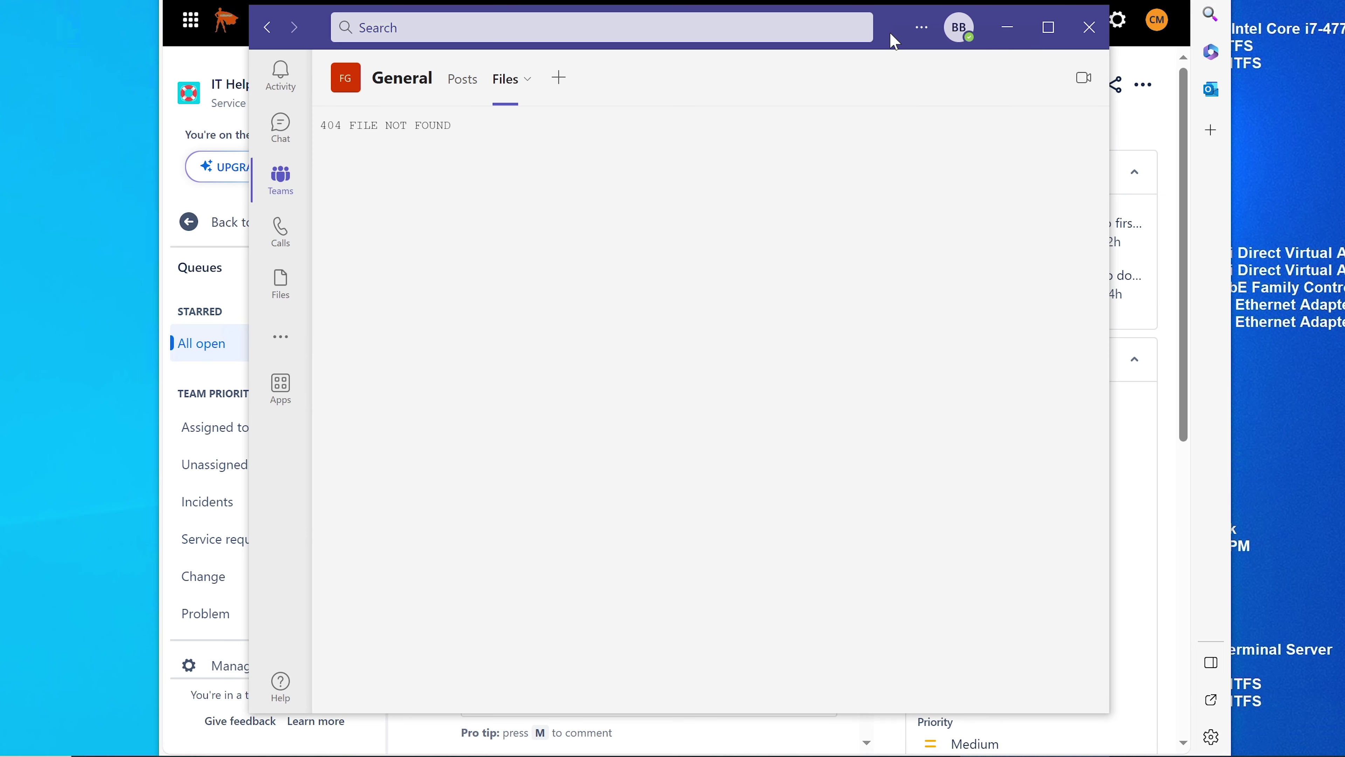
left_click_drag(890, 45, 886, 48)
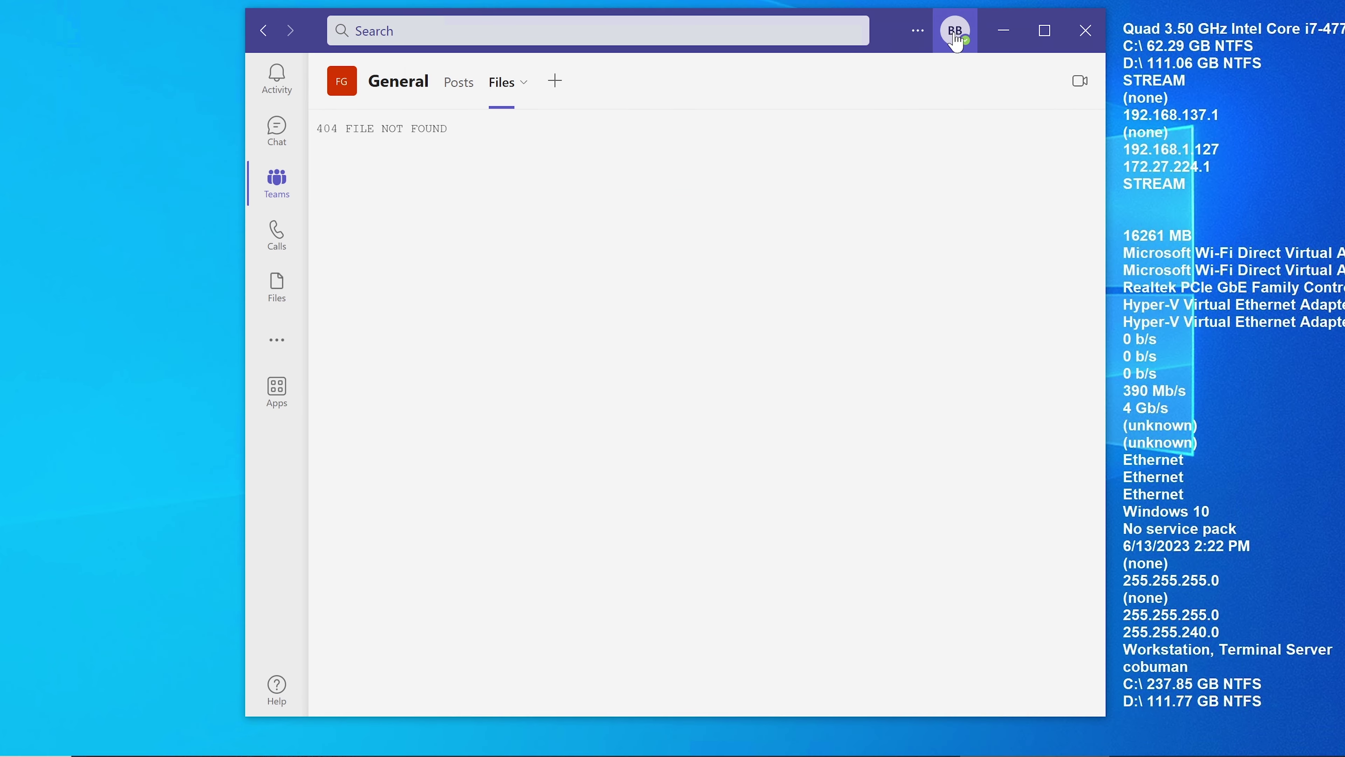
Review the Plantronics C610 speaker and microphone in Teams device settings, then minimise Teams.
left_click(921, 31)
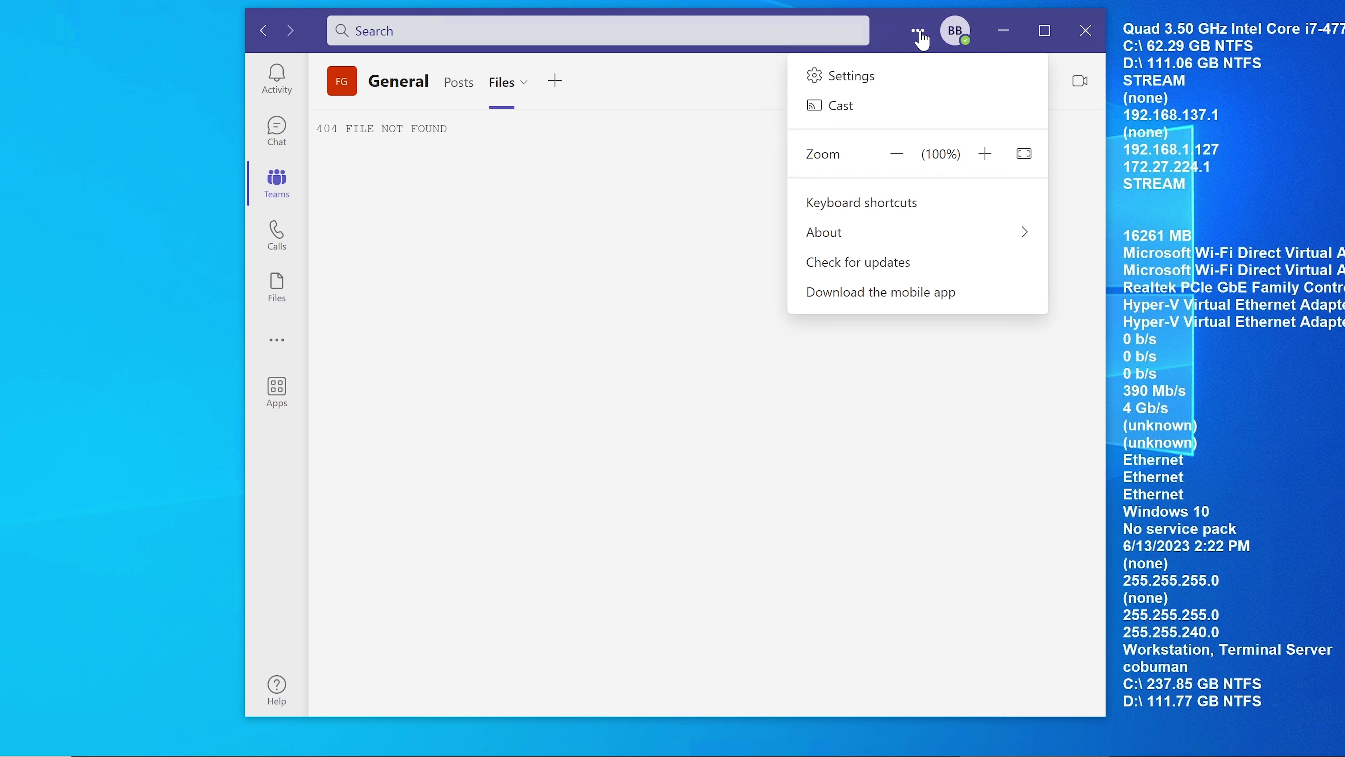
left_click(854, 74)
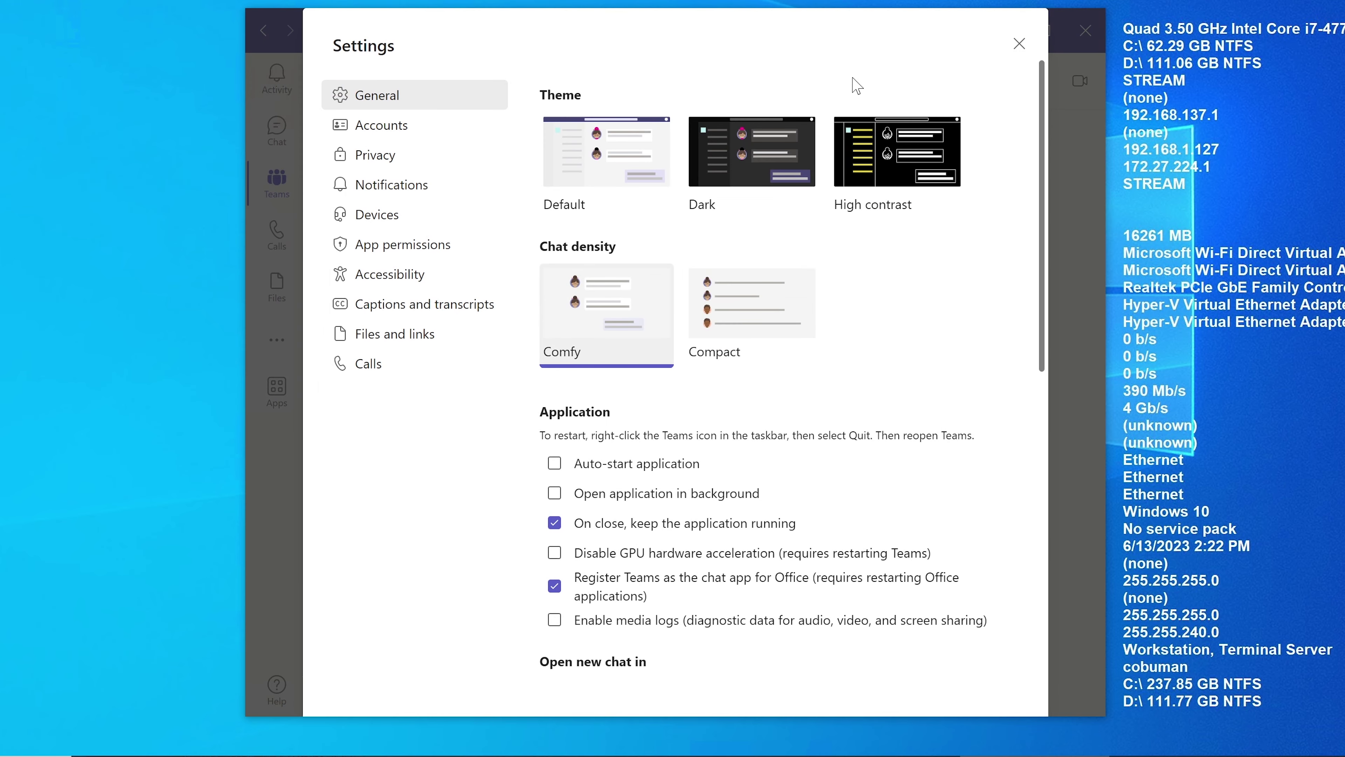
left_click(378, 220)
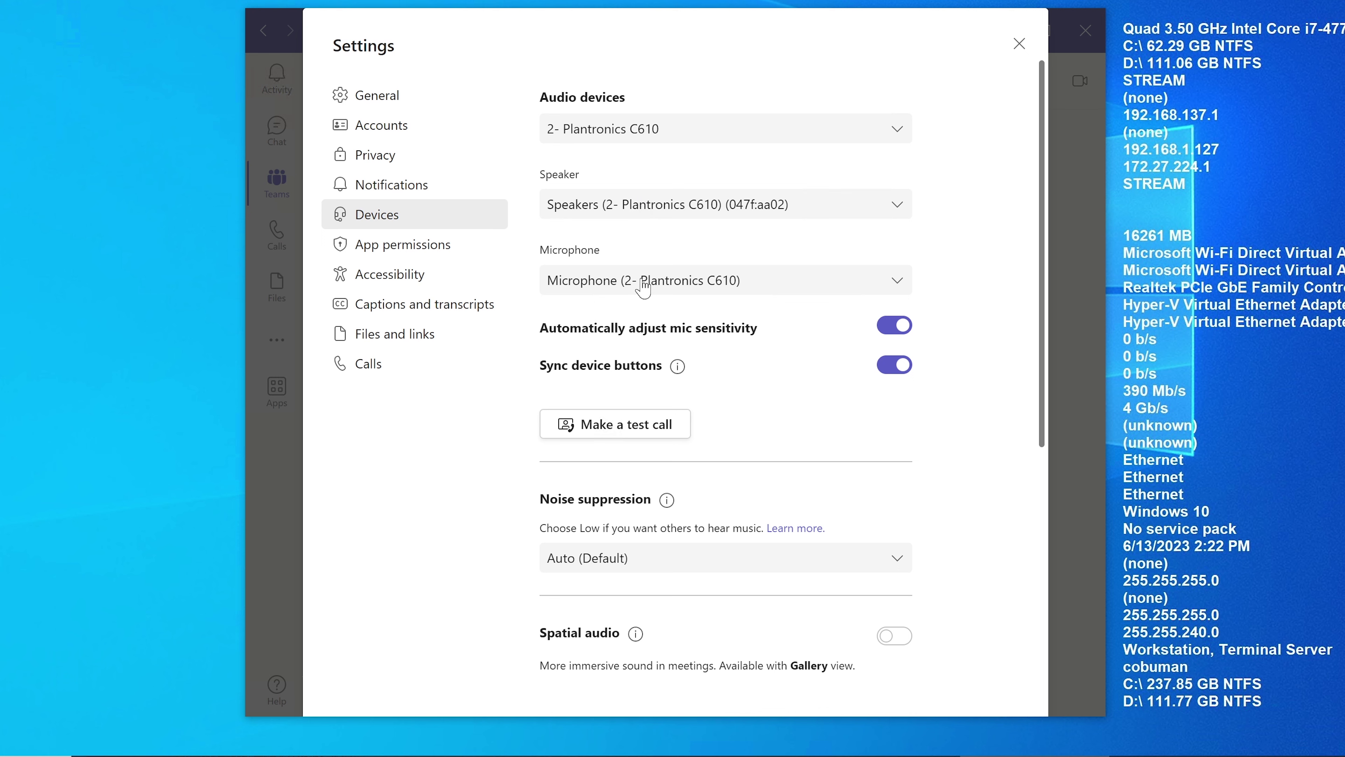
scroll(792, 432, "down", 6)
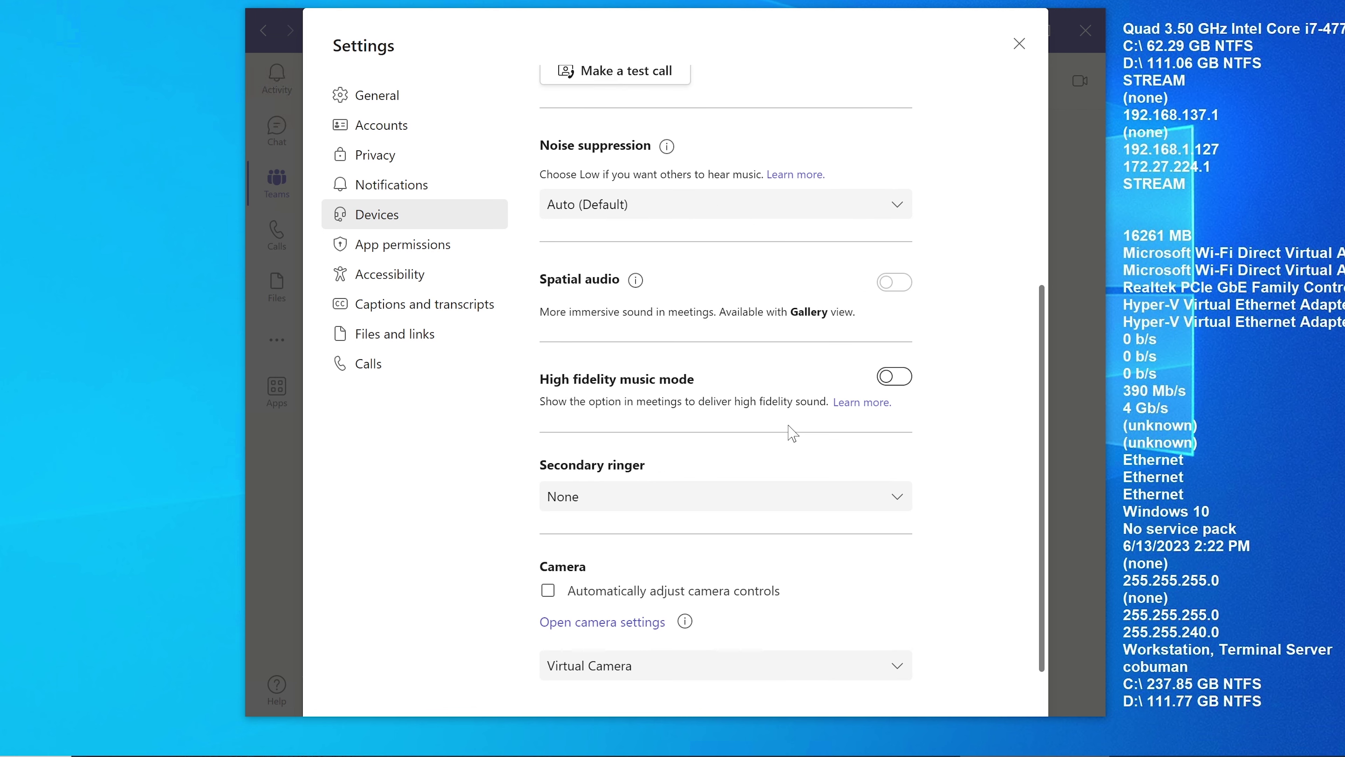
scroll(791, 432, "up", 6)
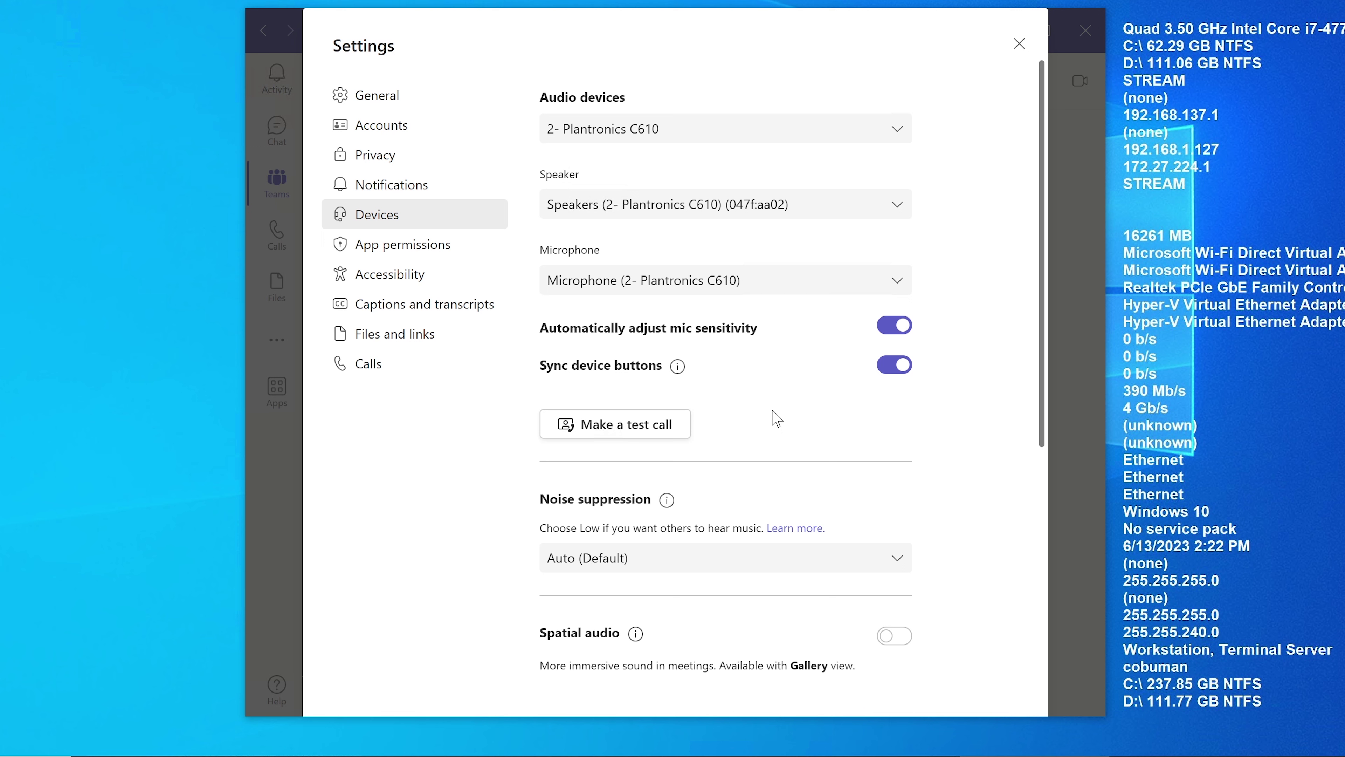
left_click(1017, 44)
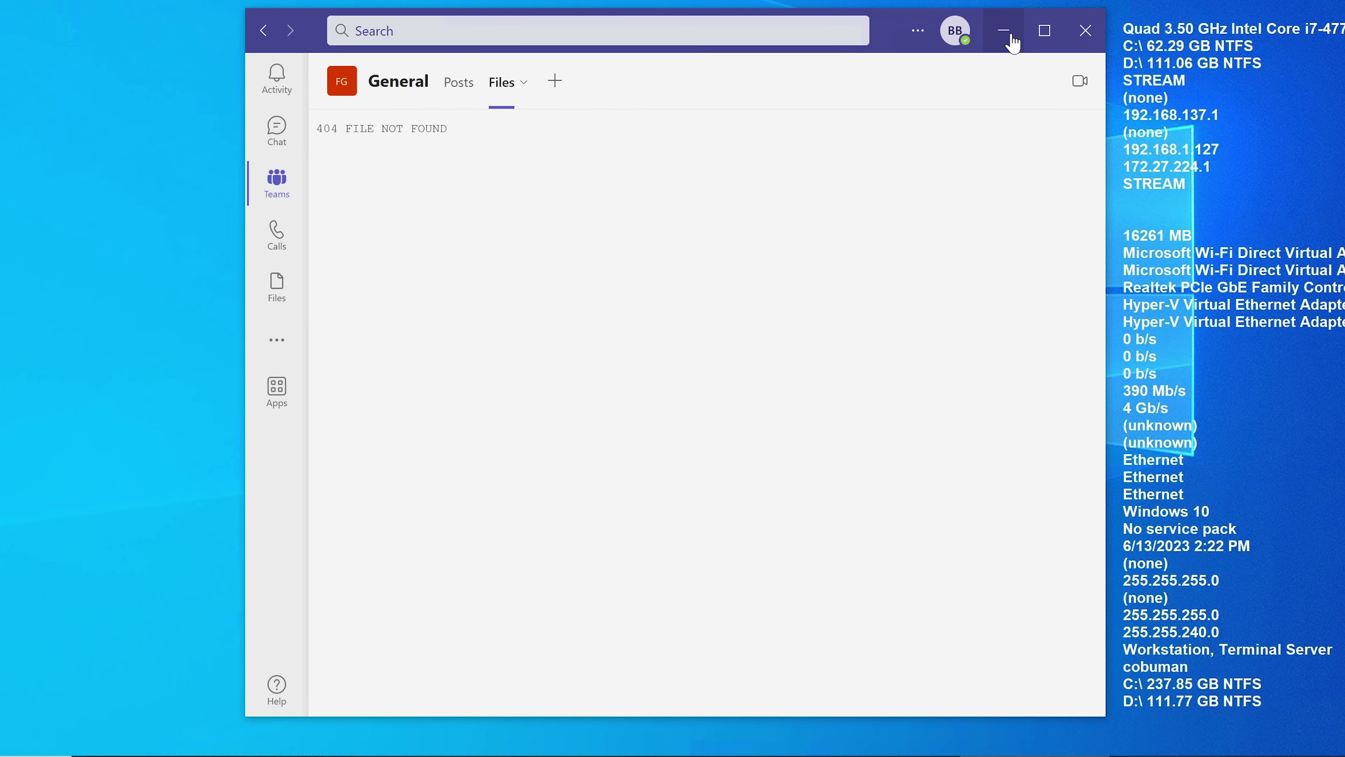
left_click(1005, 32)
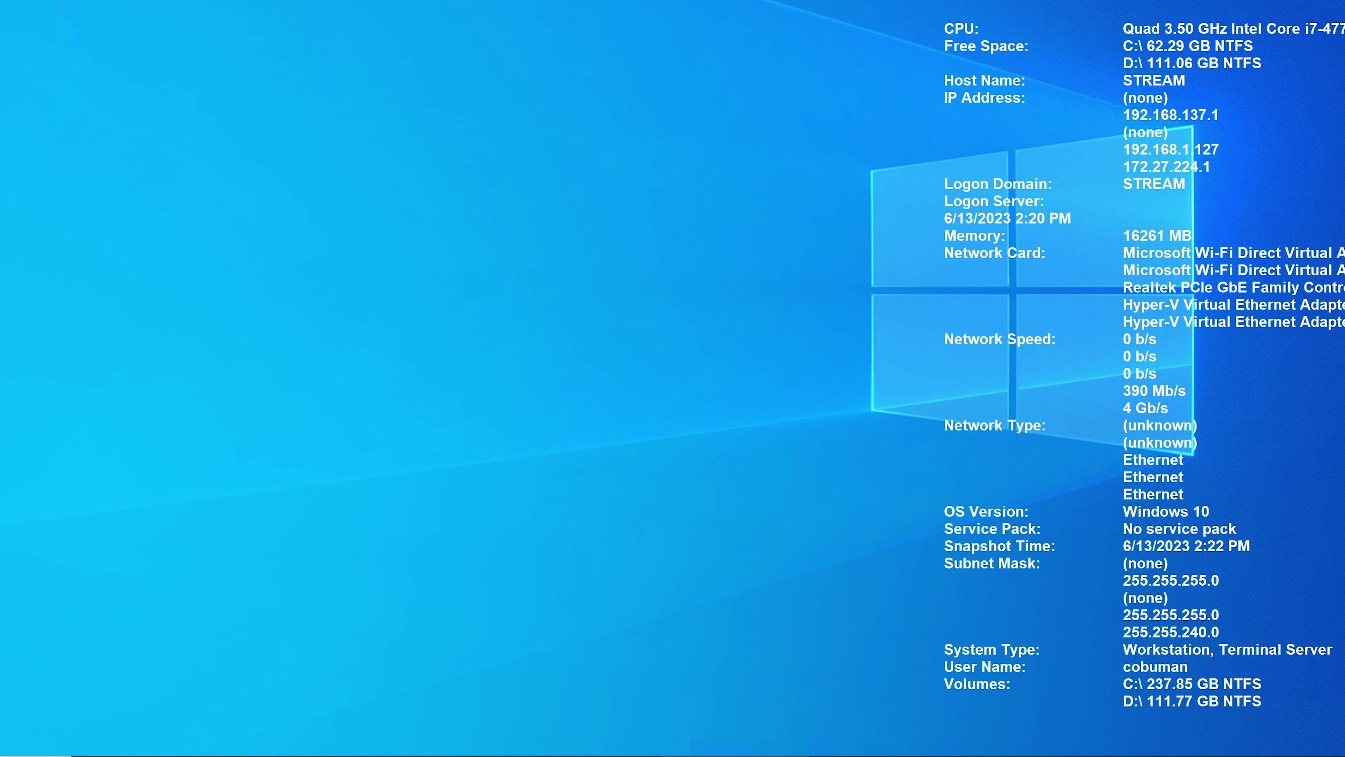
Open Teams from the Microsoft 365 sidebar and restart sign-in after the session error.
left_click(735, 750)
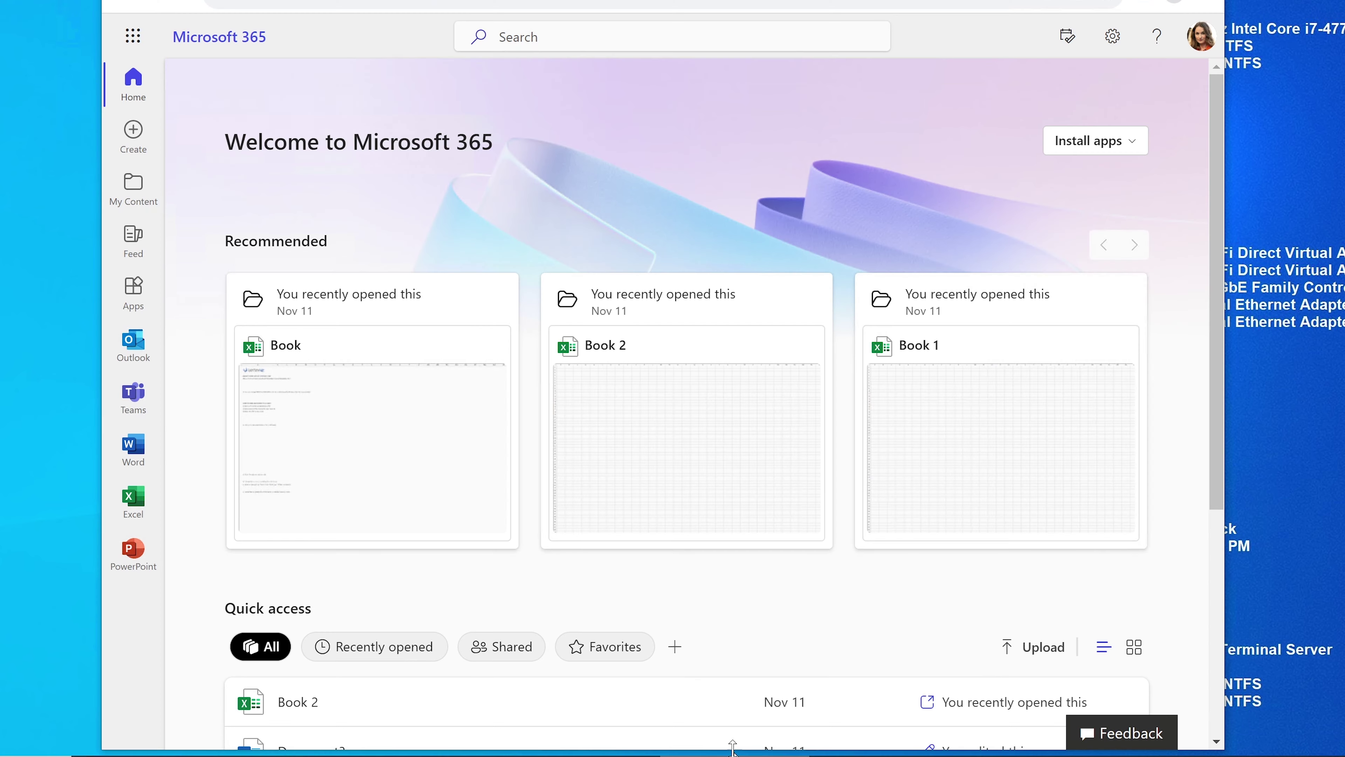
left_click(136, 395)
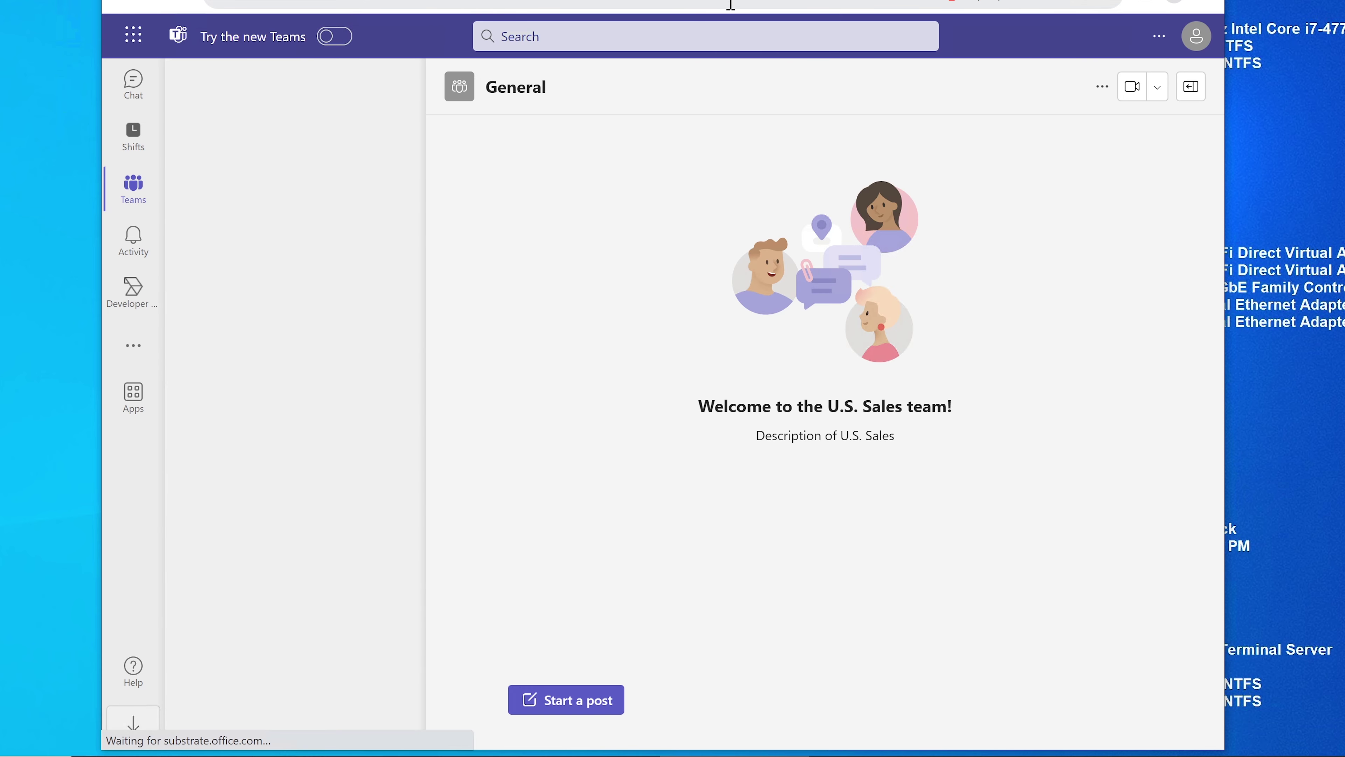
left_click(1159, 38)
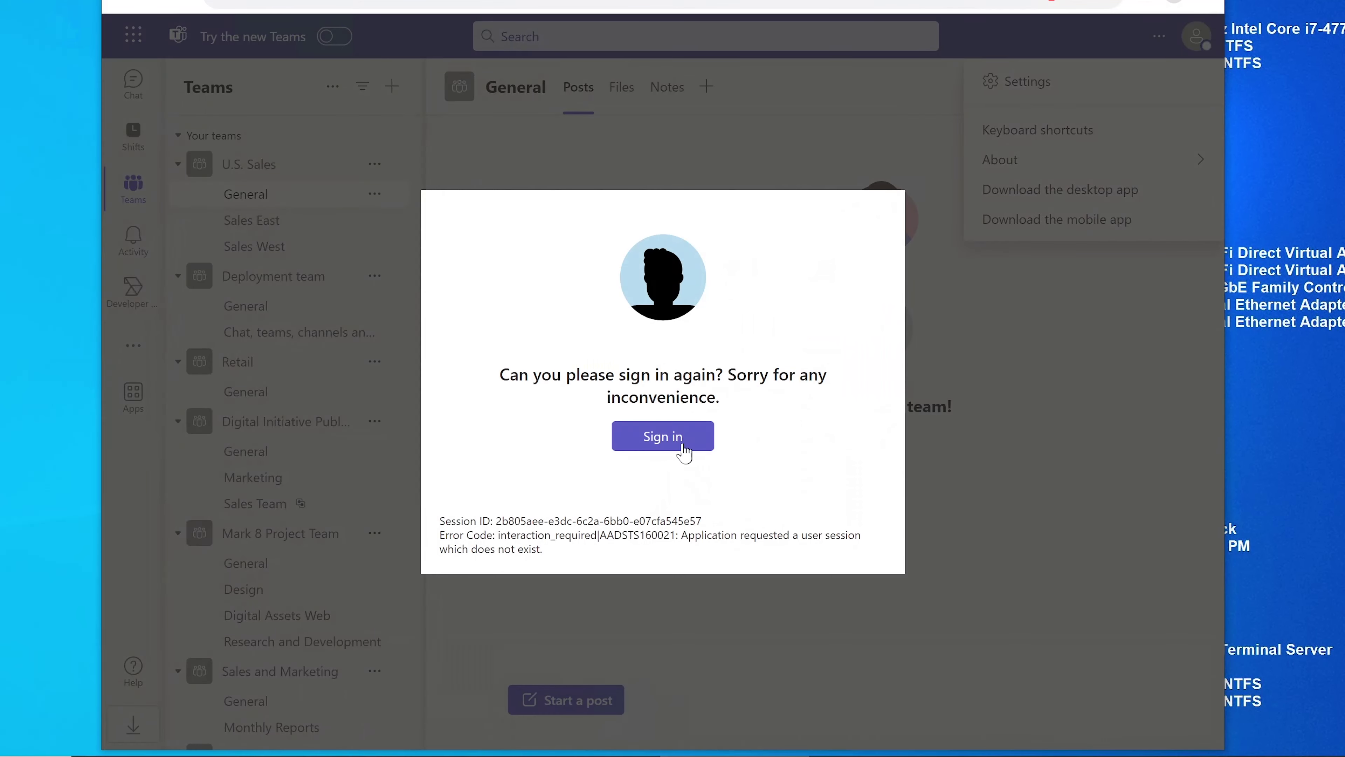
left_click(661, 445)
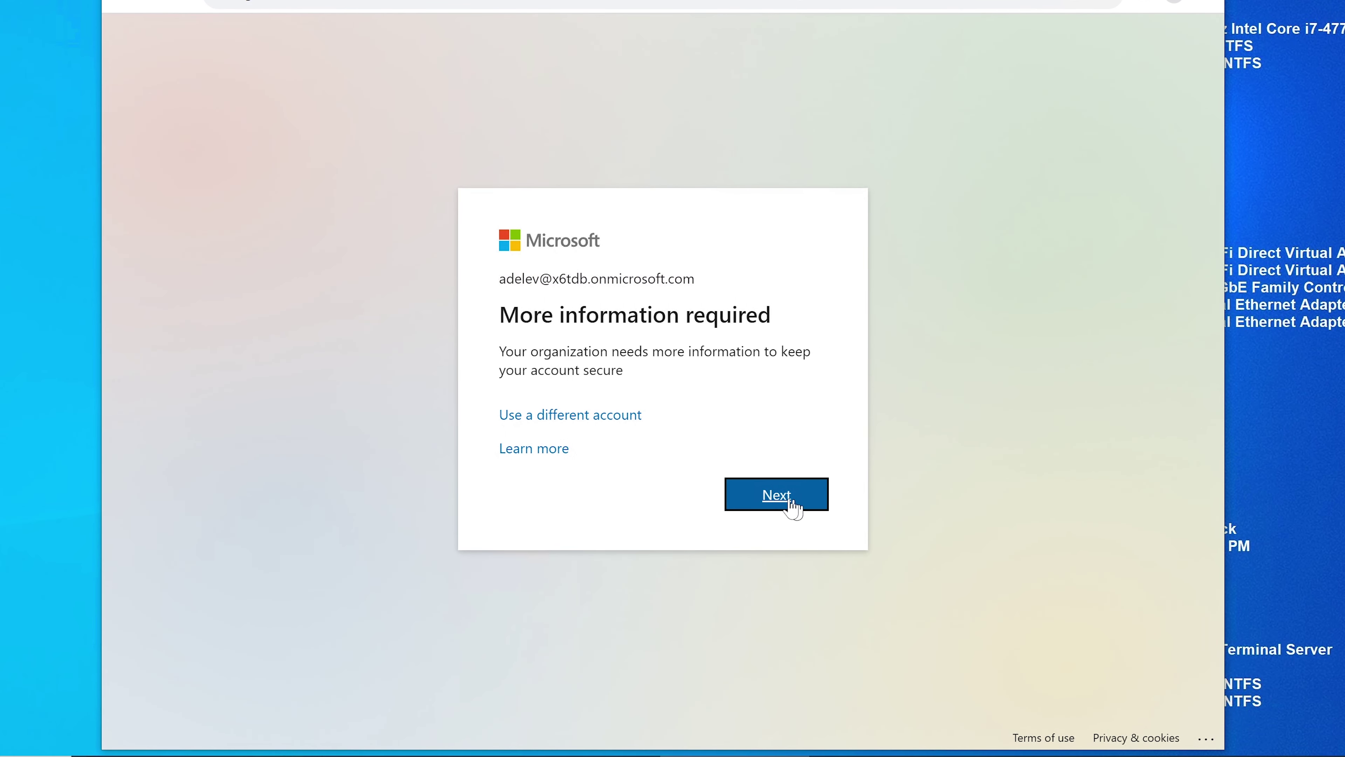
left_click(785, 500)
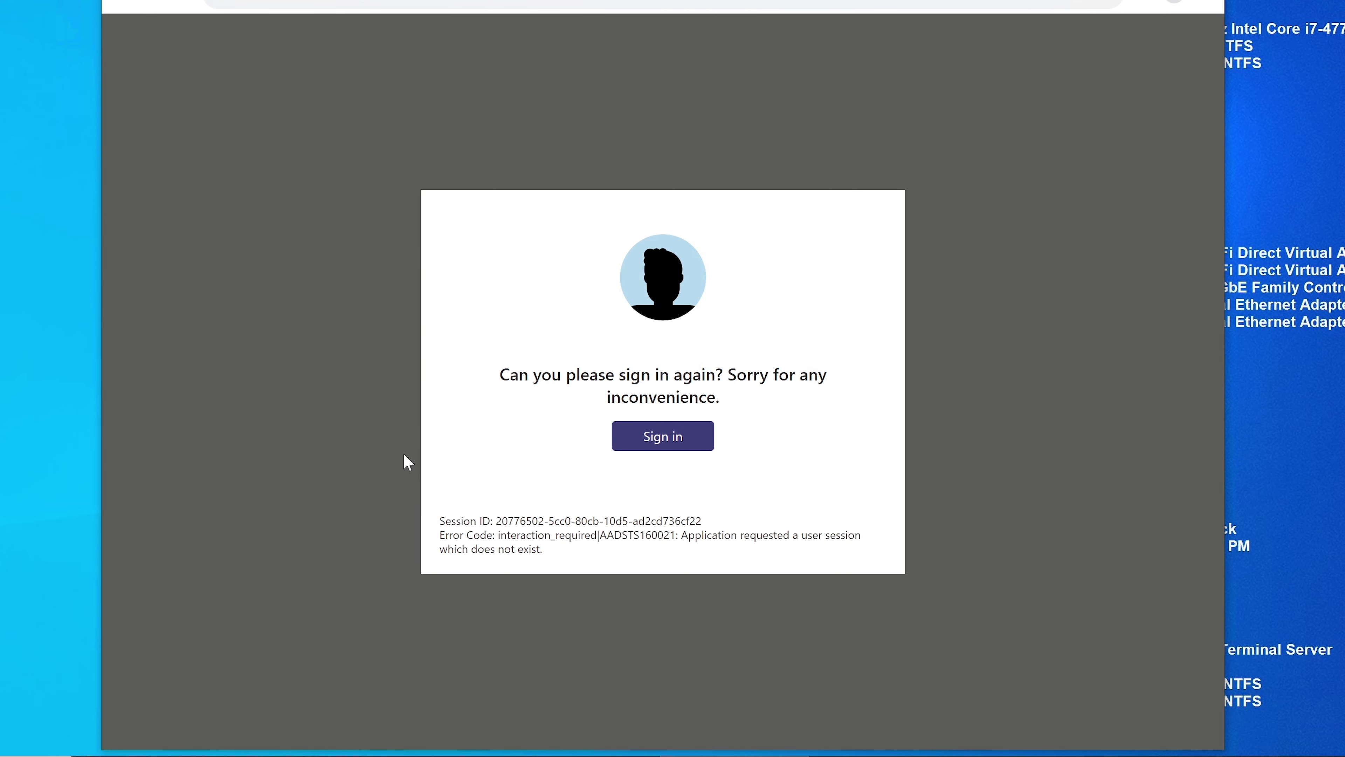
Retry the Teams sign-in, skip phone verification setup, and return to the sign-in page.
left_click(655, 437)
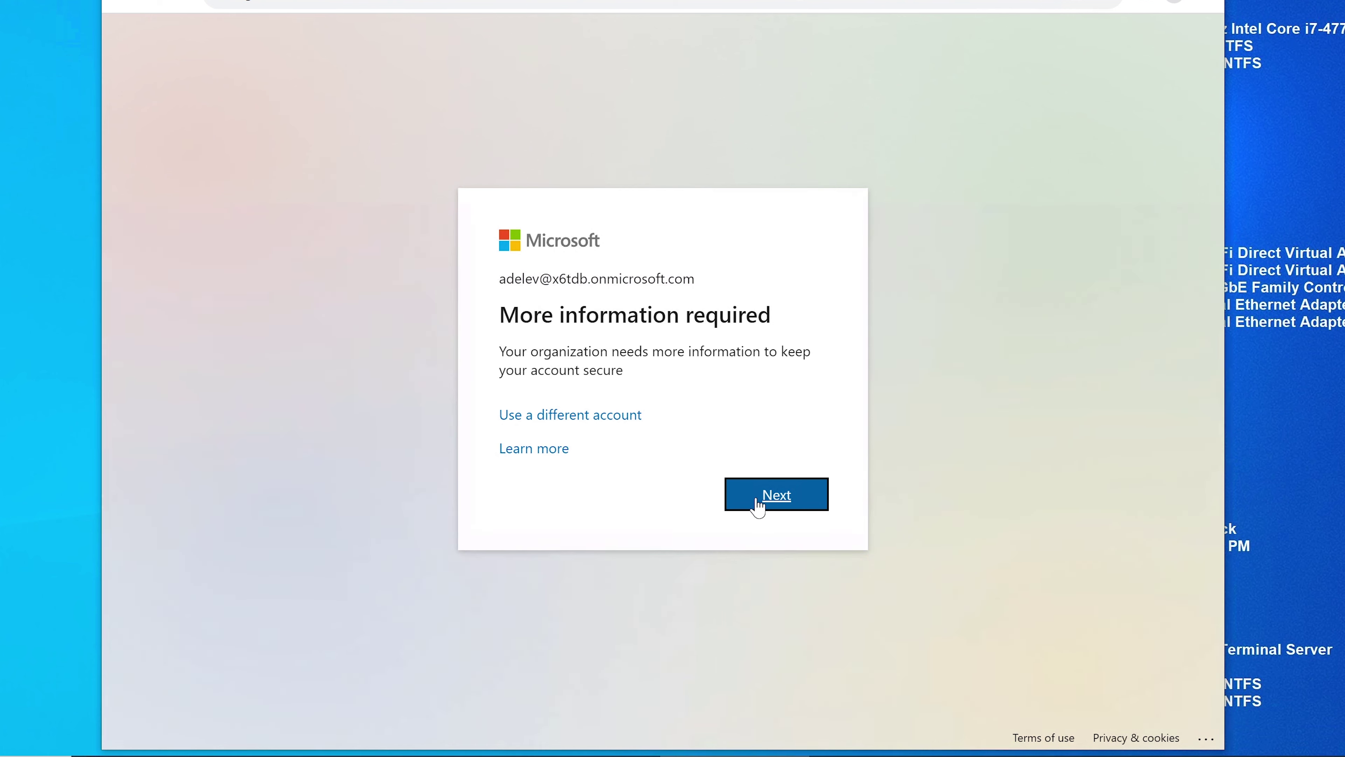
left_click(758, 497)
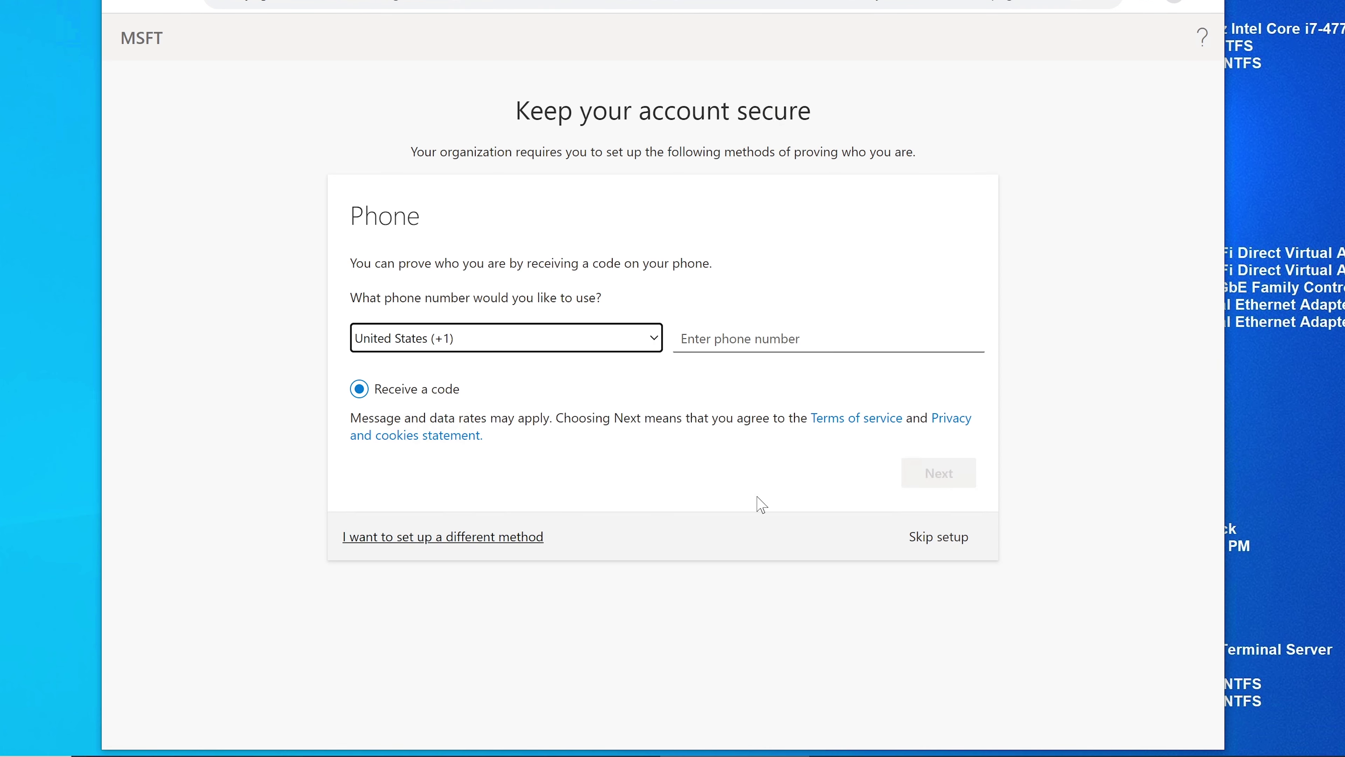
left_click(932, 538)
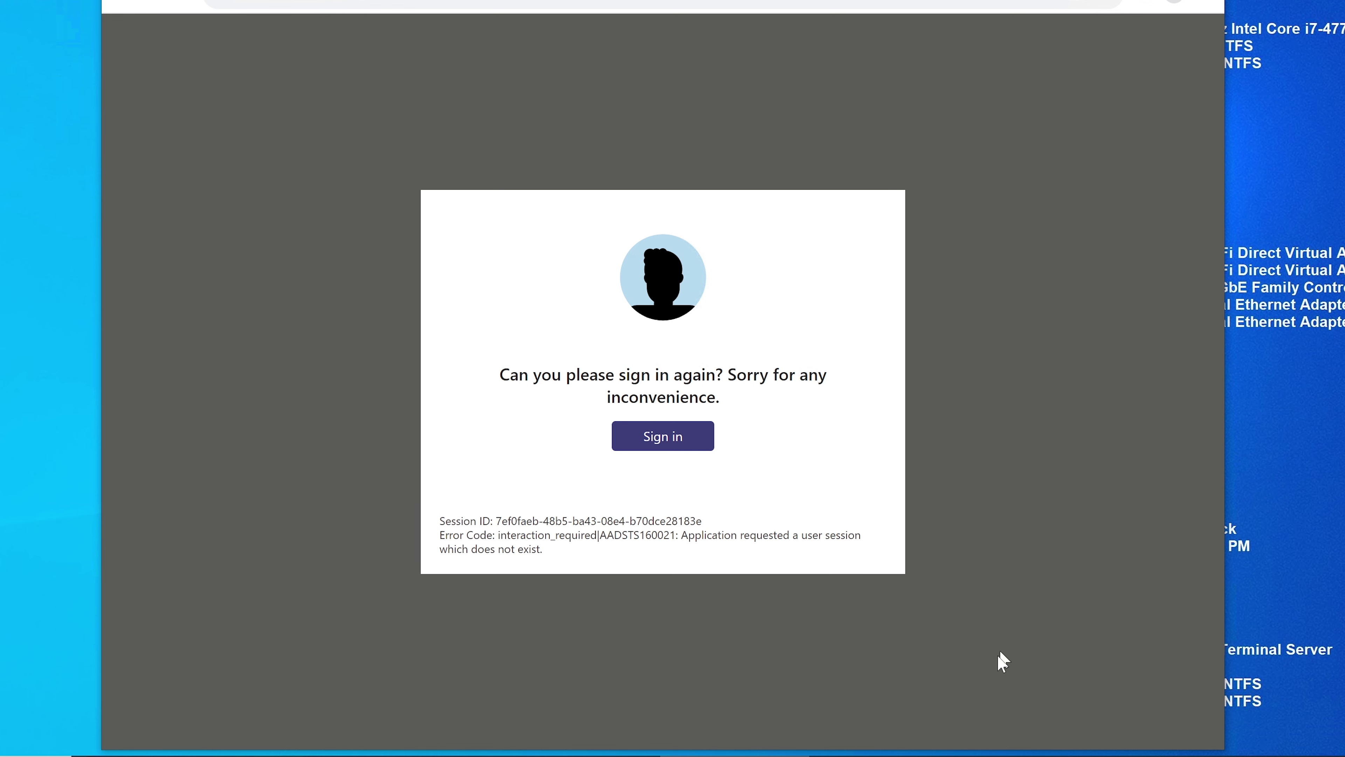
left_click(847, 749)
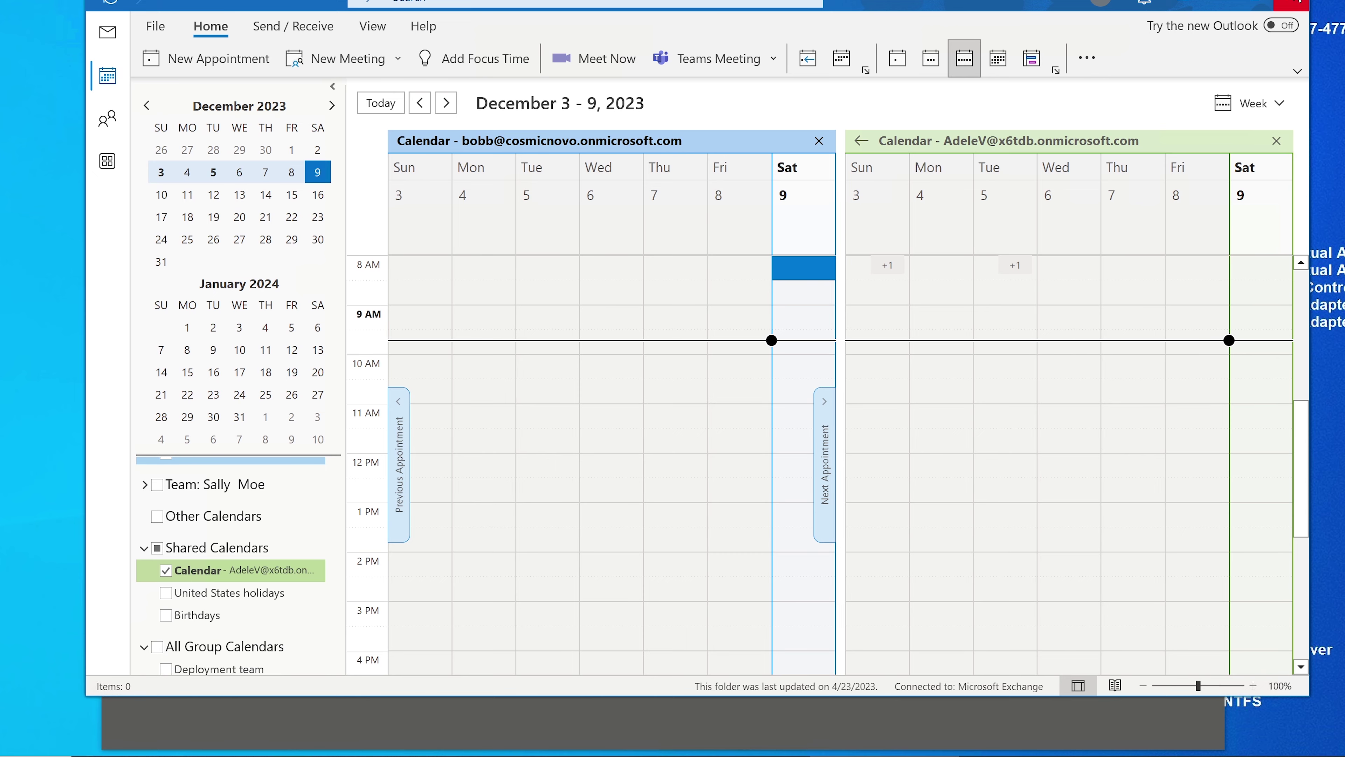
left_click(885, 751)
Sign in to Teams web again, pass 'More information required' and choose 'Skip setup' for phone verification.
left_click(681, 431)
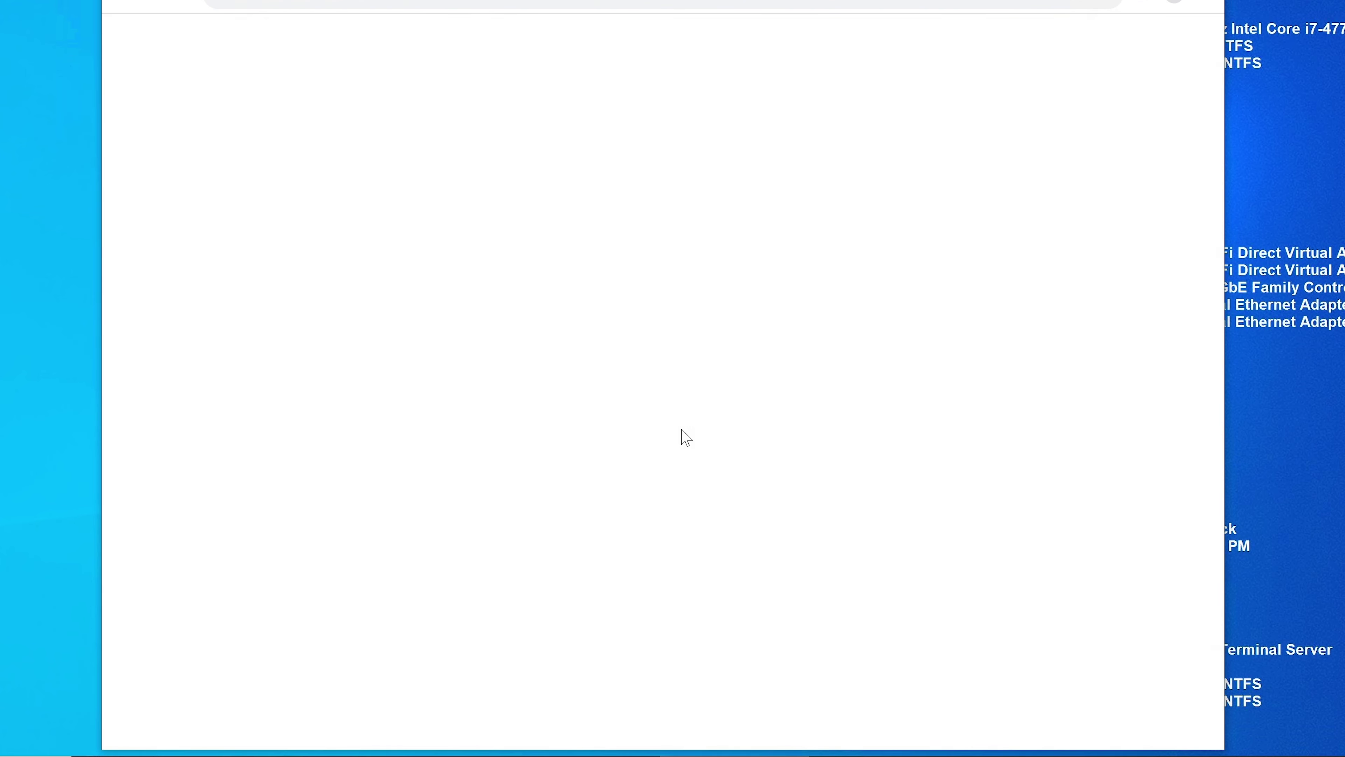
left_click(774, 496)
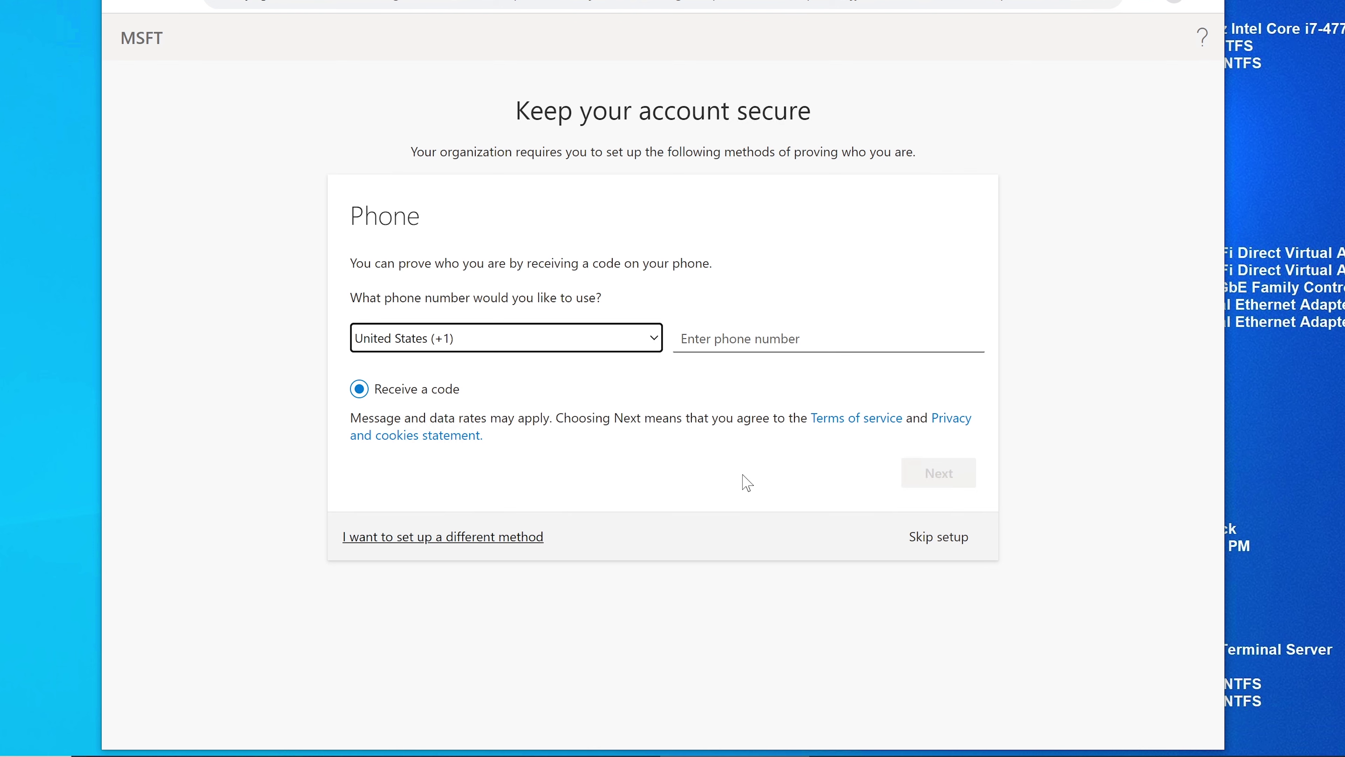
left_click(942, 537)
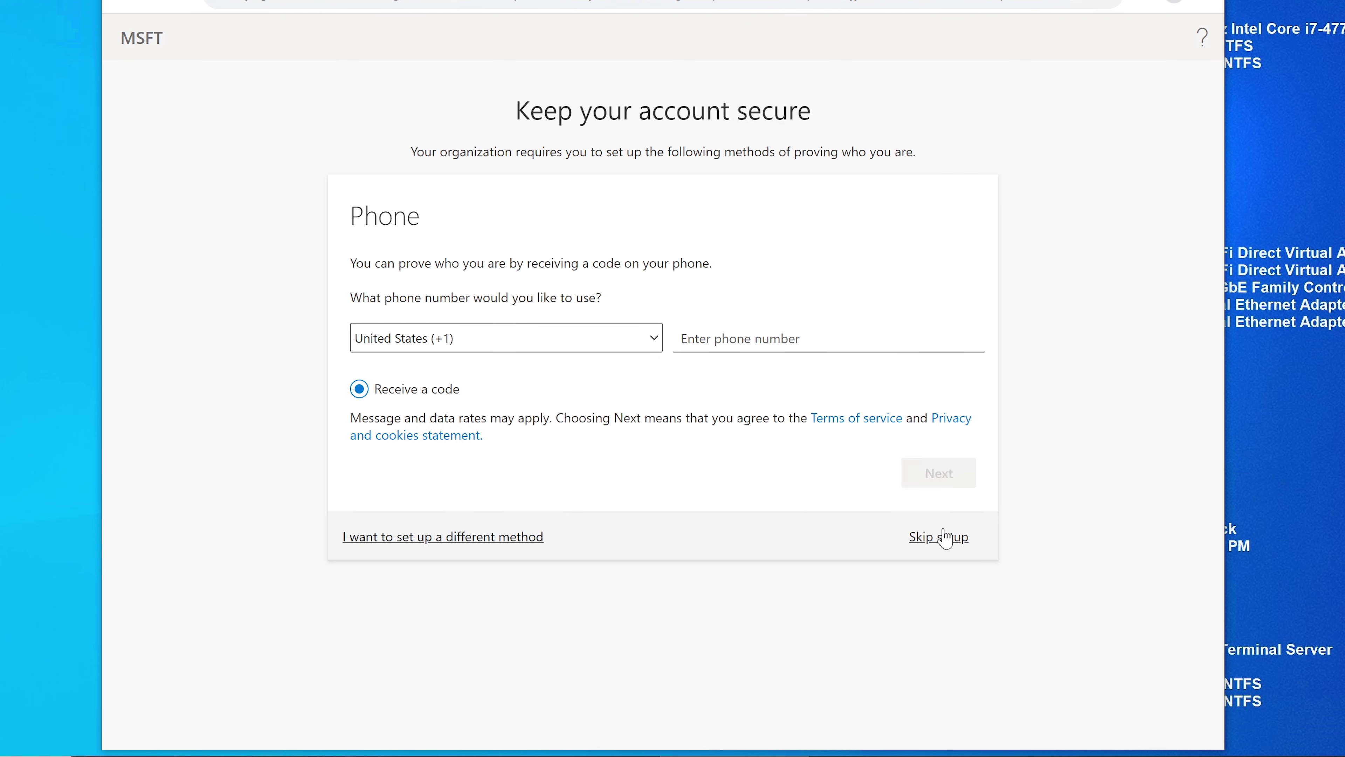
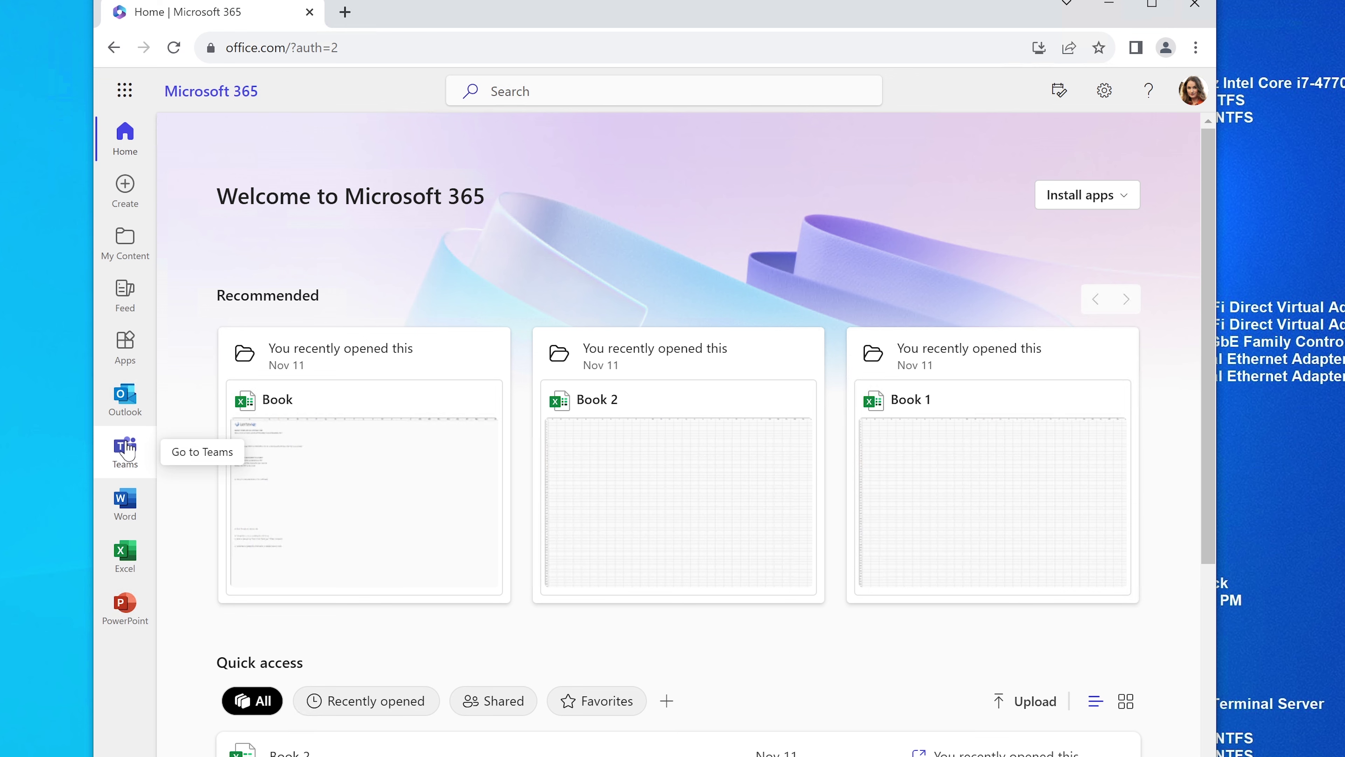
Launch Teams from the Microsoft 365 home, then retry loading and signing in after the cookie error.
left_click(126, 450)
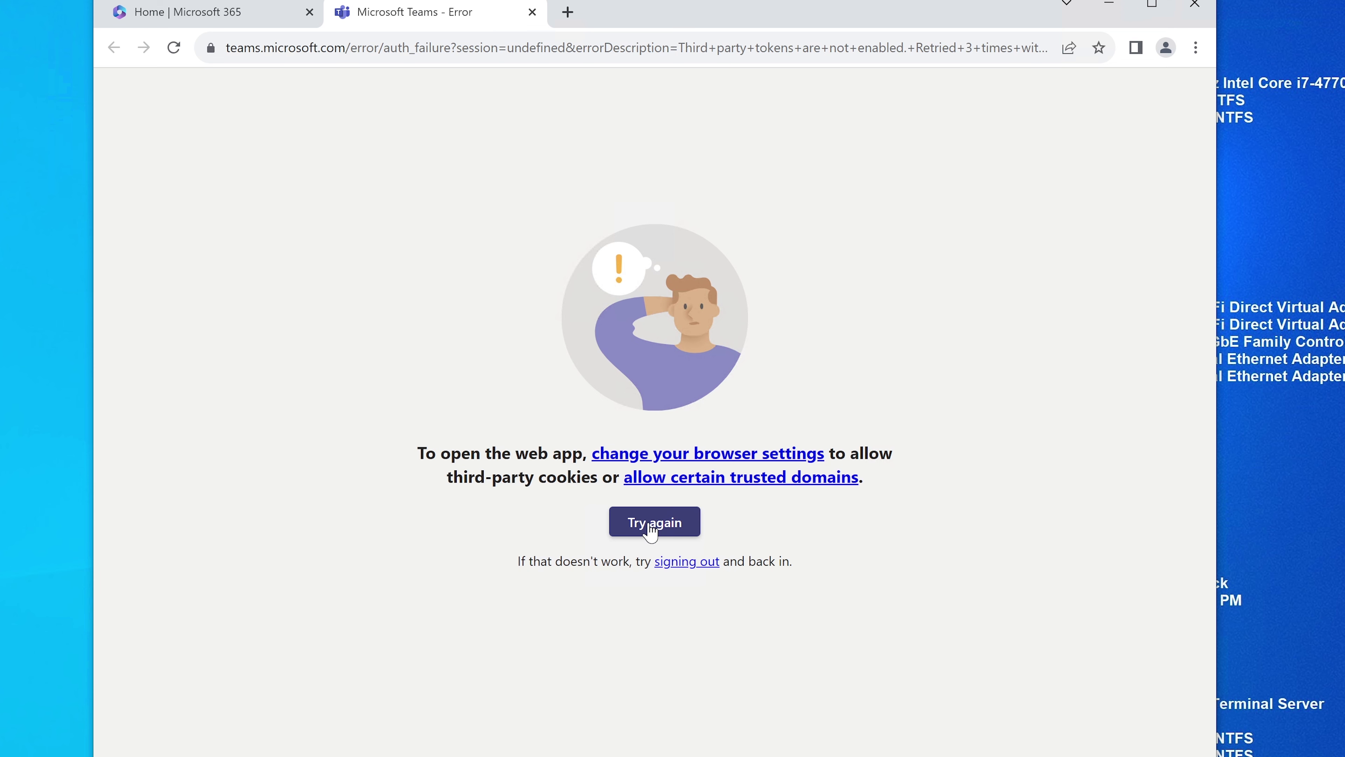
left_click(652, 530)
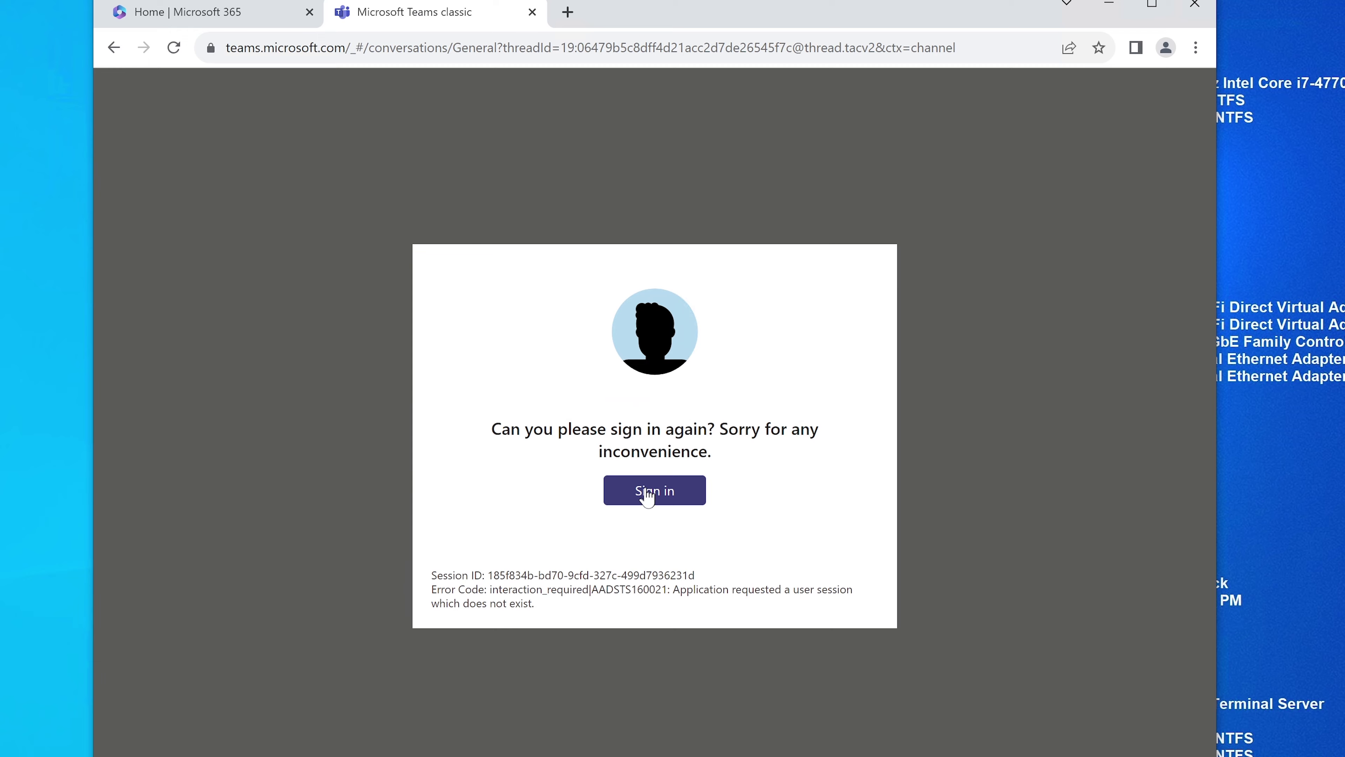
left_click(648, 493)
Close the Teams error and Microsoft 365 home tabs, leaving a single fresh new tab.
left_click(567, 12)
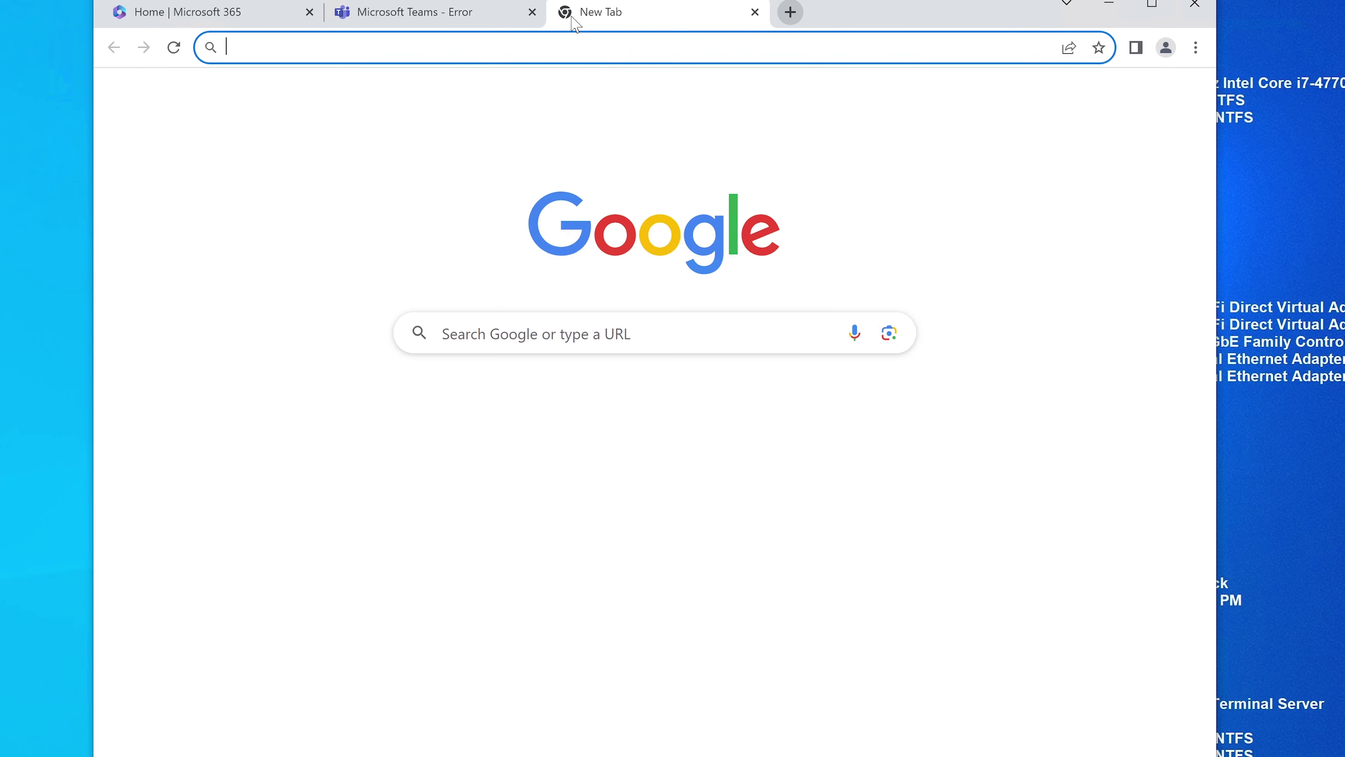
left_click(1195, 48)
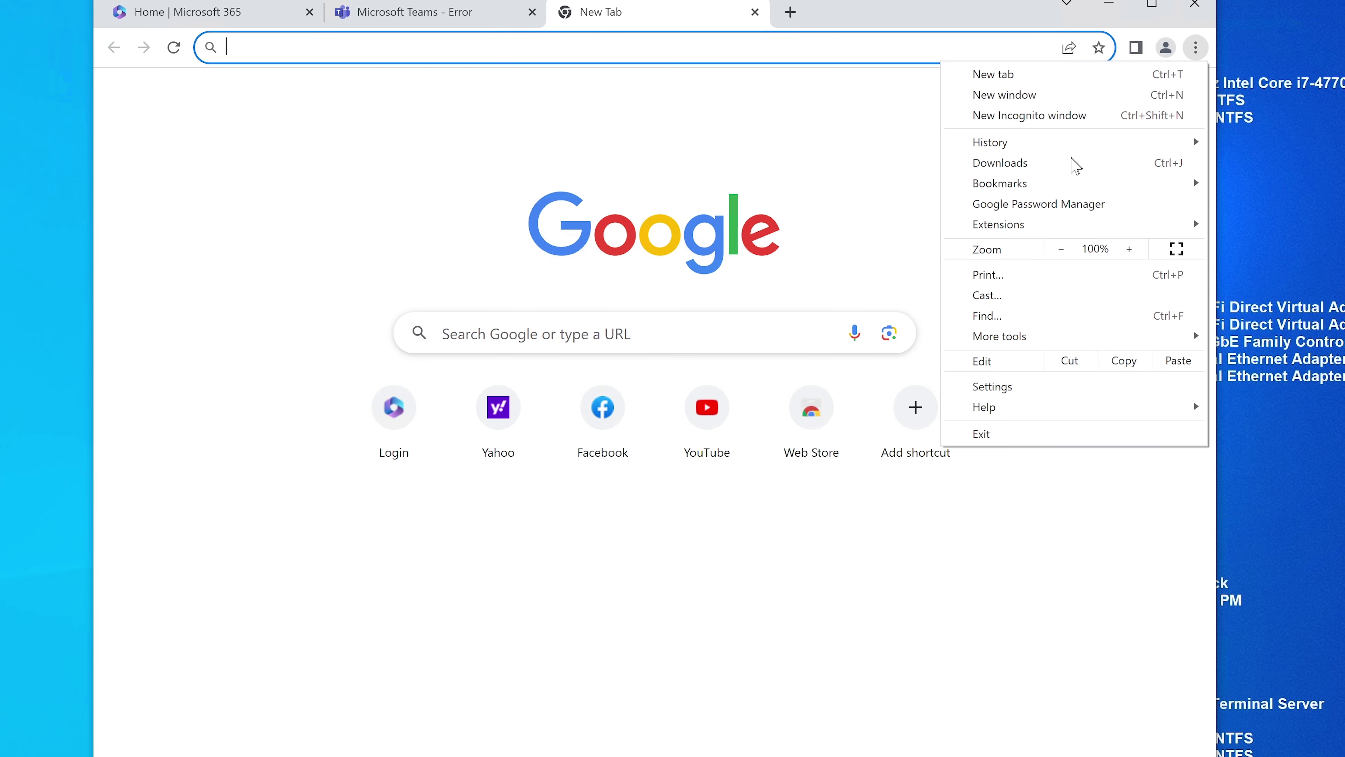
left_click(479, 22)
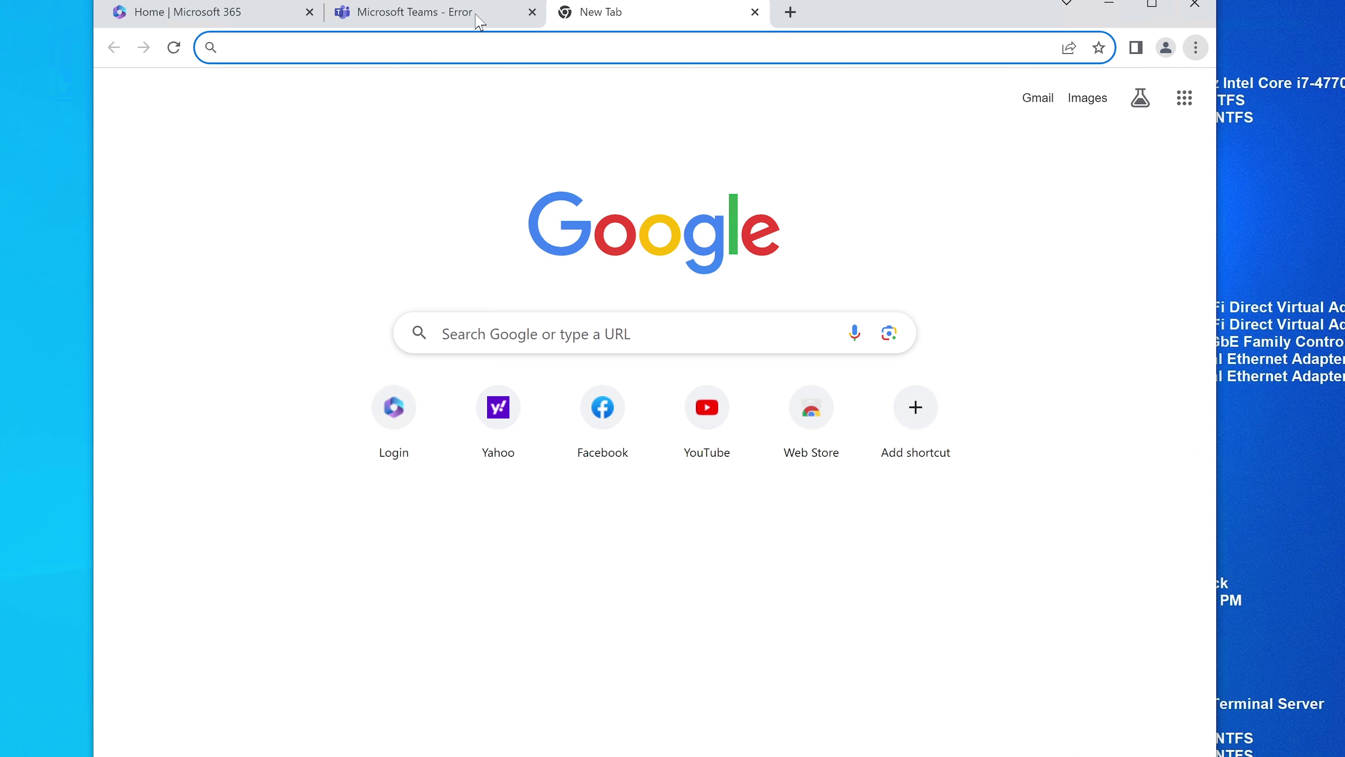
left_click(479, 23)
left_click(532, 12)
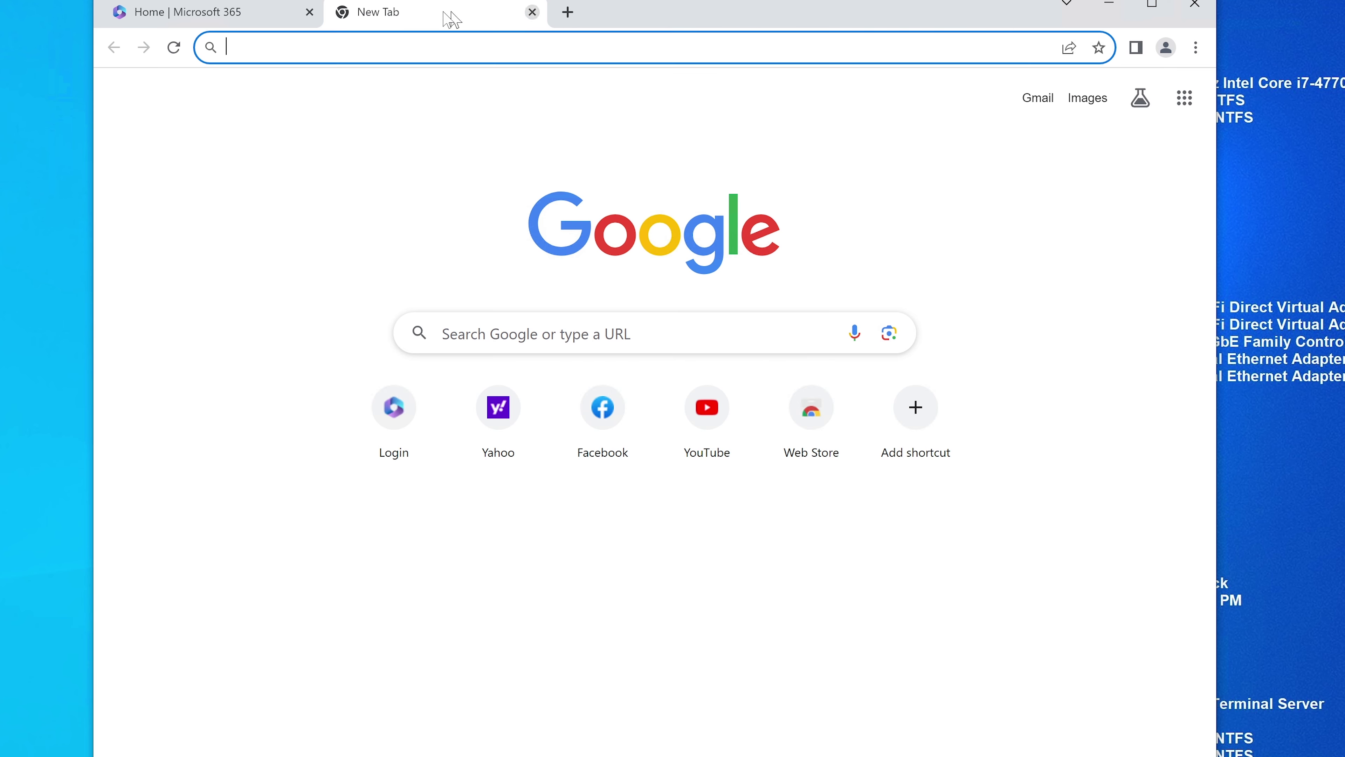
left_click(311, 13)
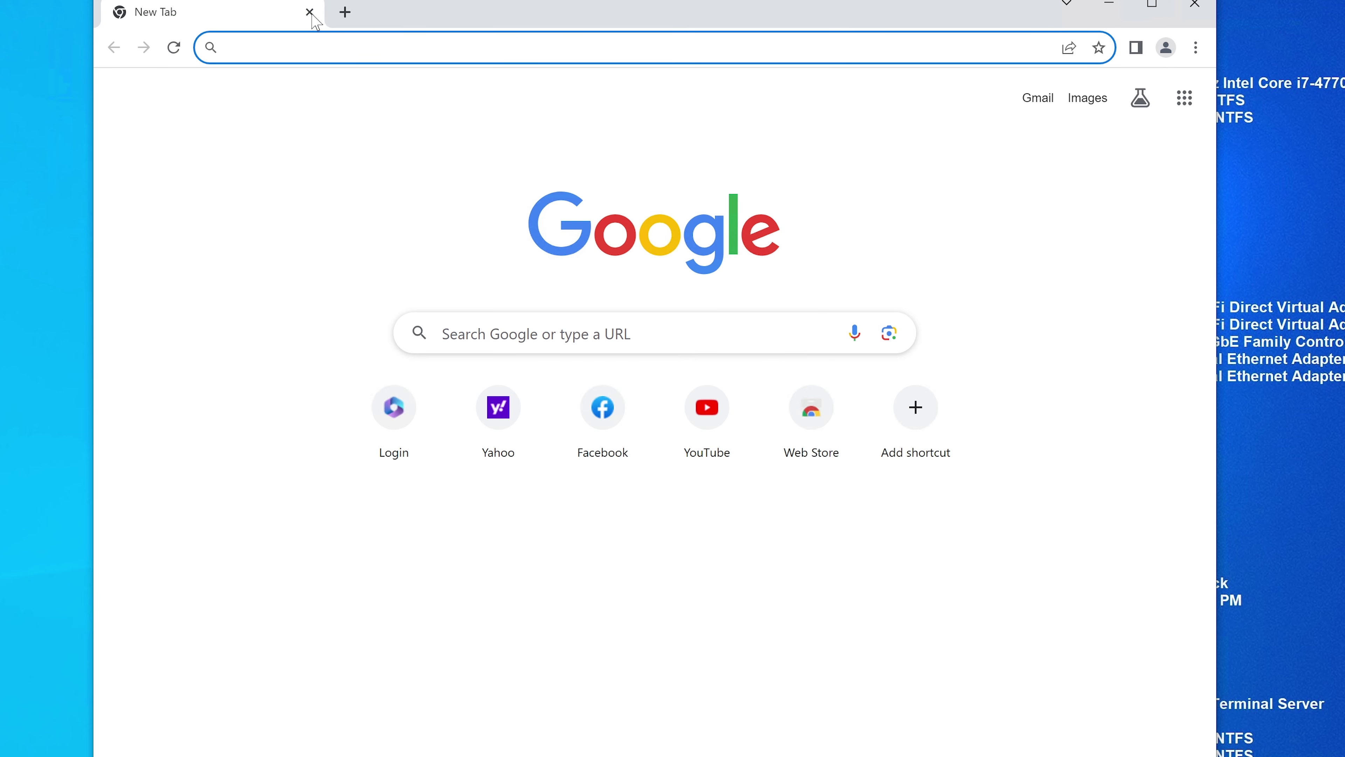
left_click(345, 13)
left_click(306, 12)
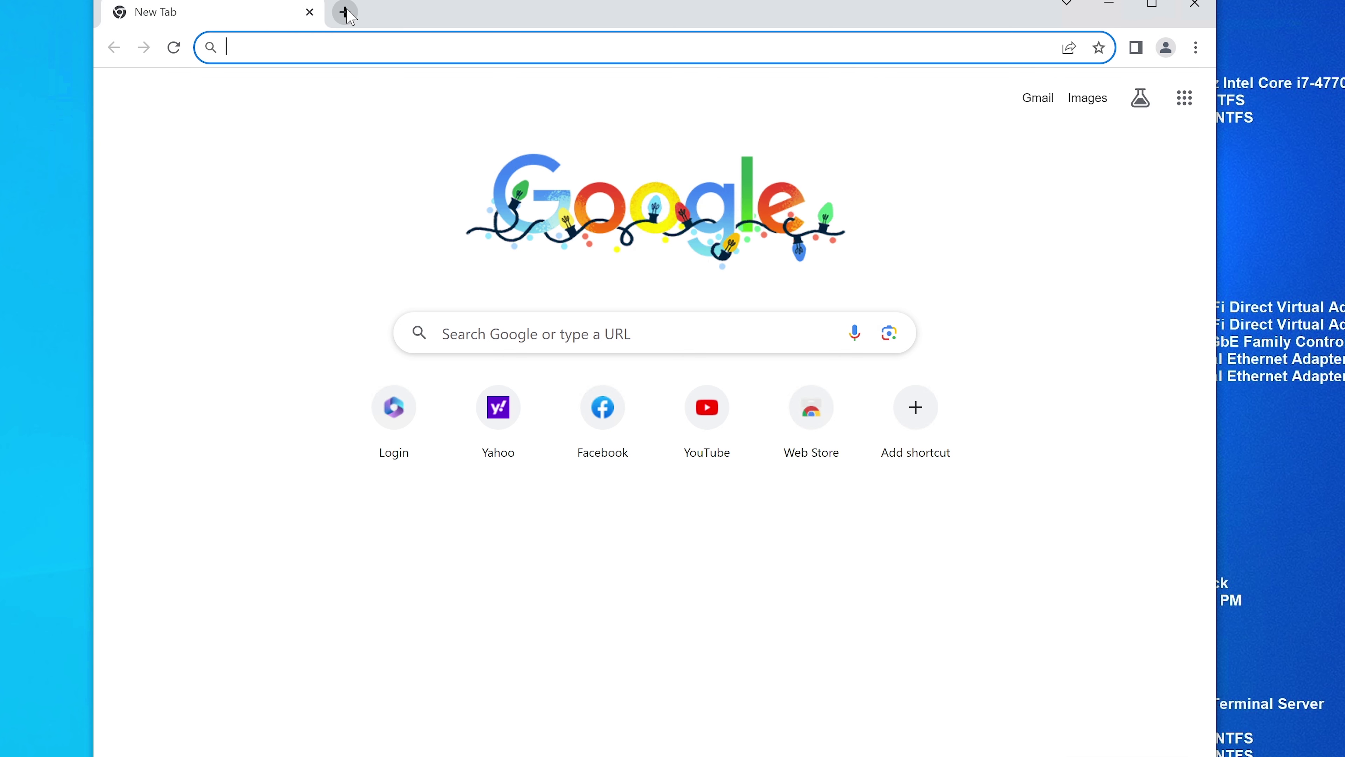
left_click(1195, 47)
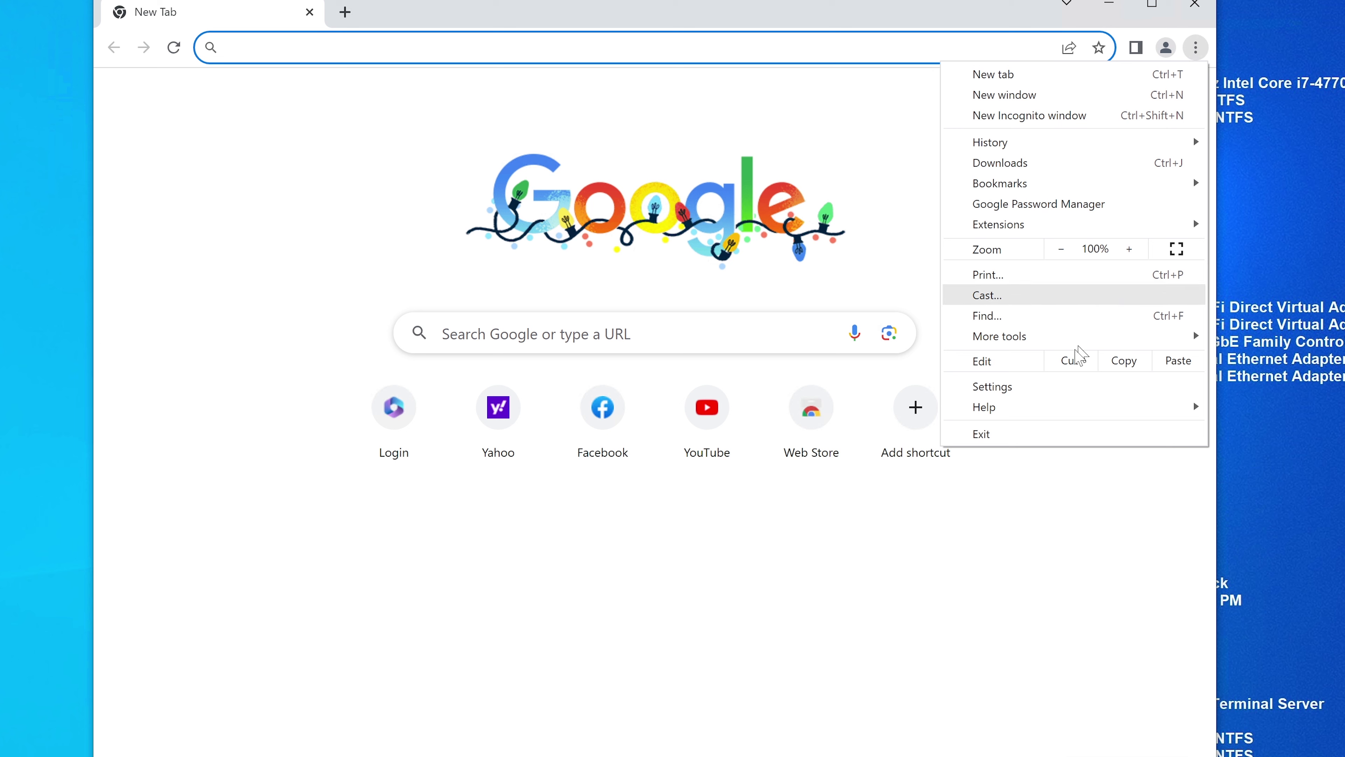
Go to Chrome's Privacy and security settings and back out of Clear browsing data without clearing.
left_click(1019, 388)
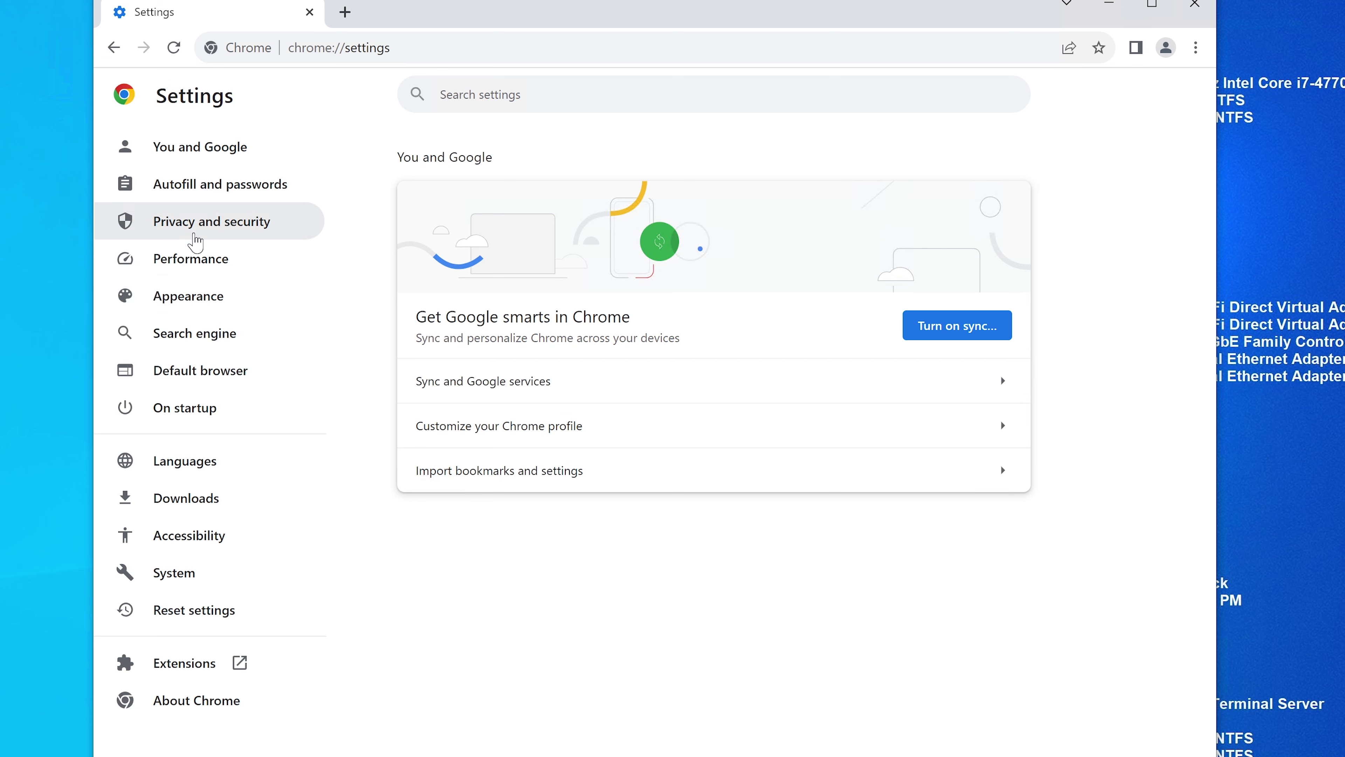
left_click(445, 90)
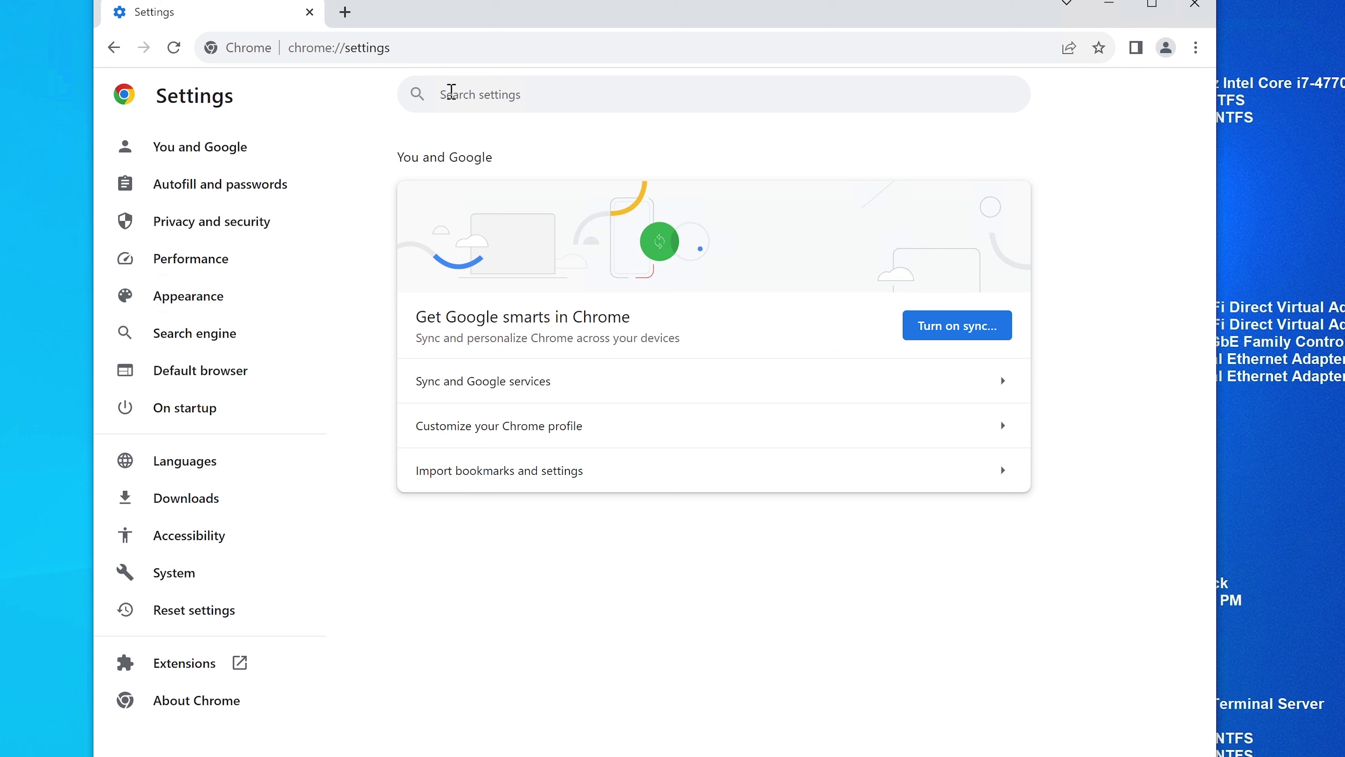
left_click(212, 222)
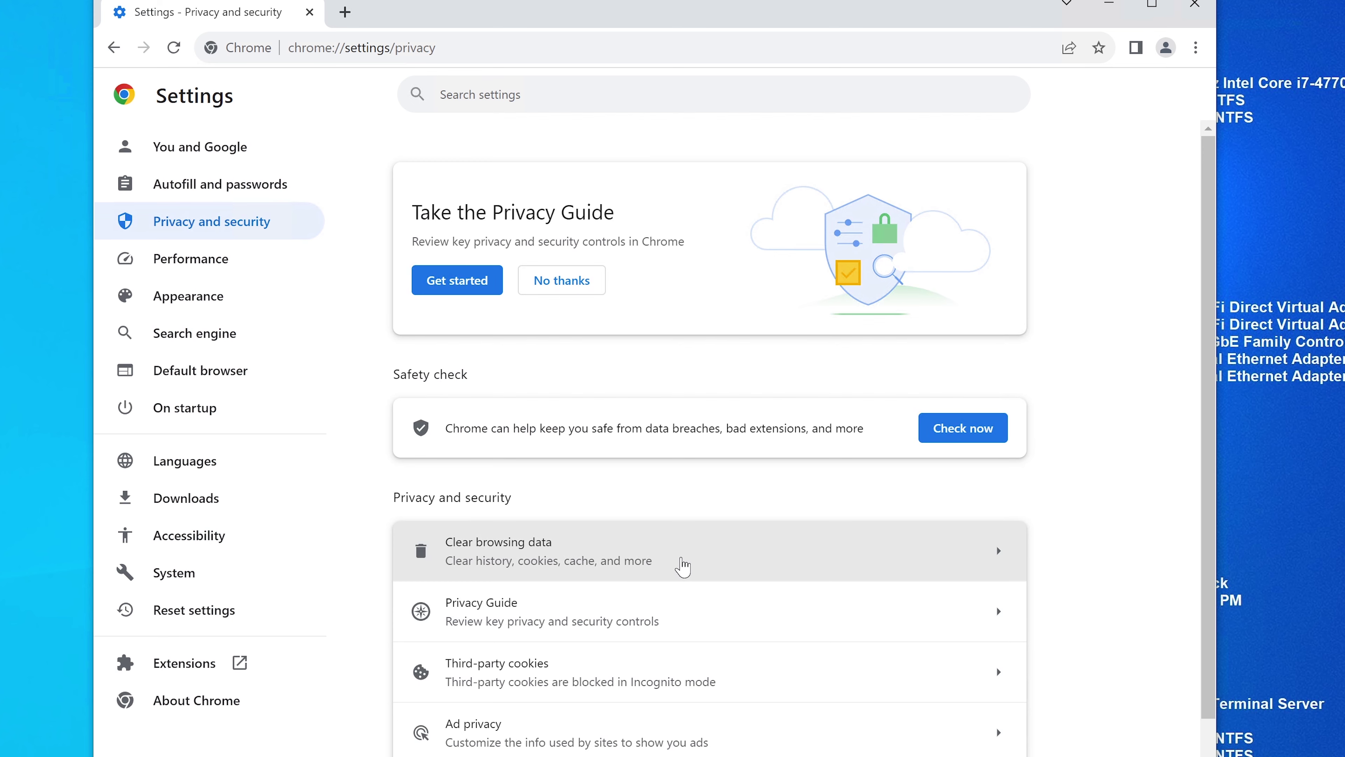
scroll(683, 567, "down", 1)
left_click(552, 470)
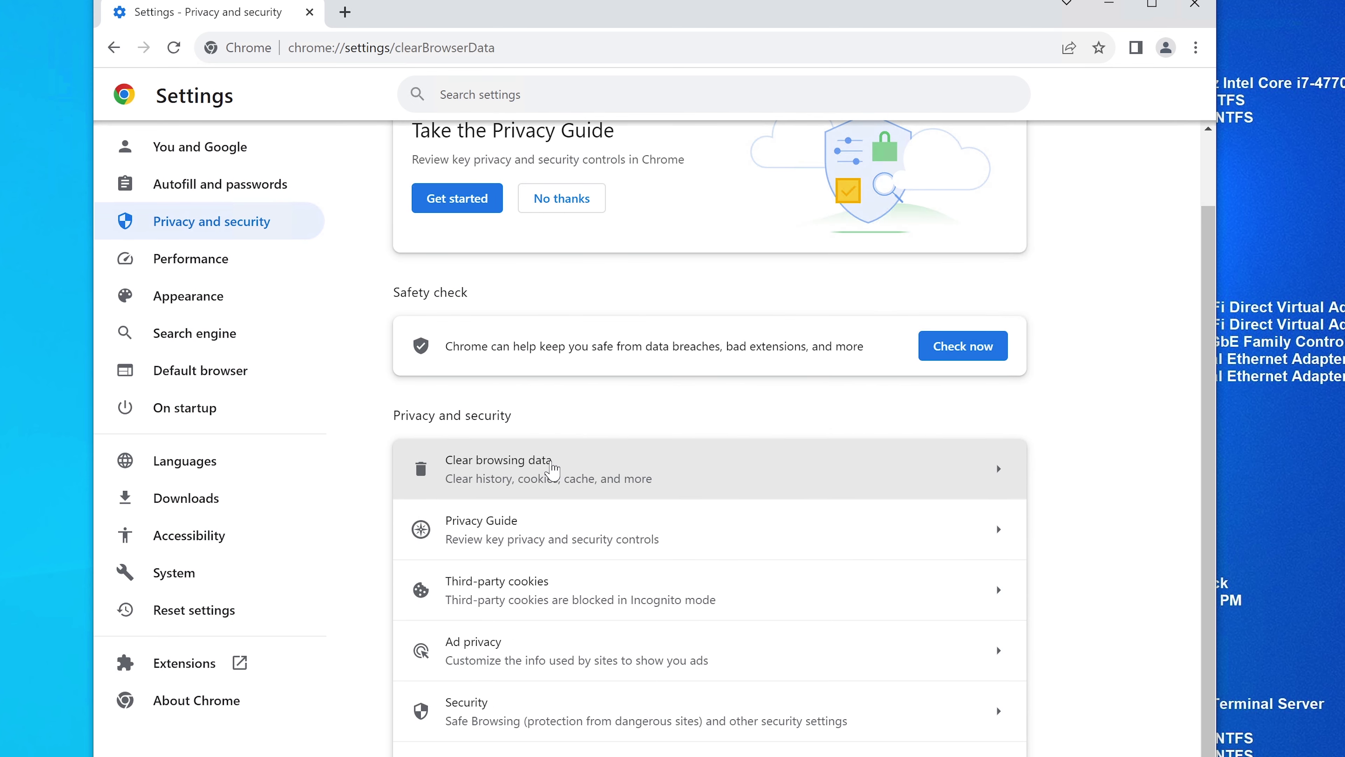
left_click(515, 285)
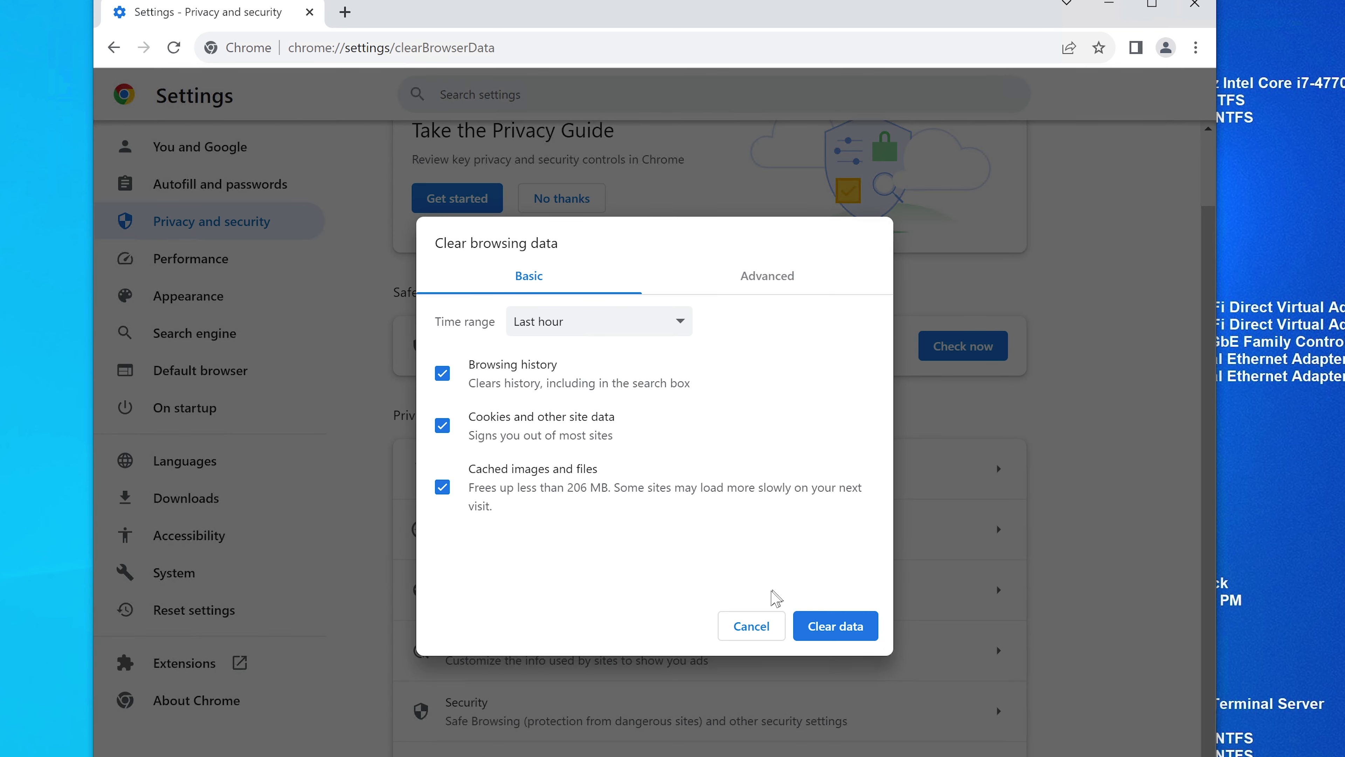
left_click(752, 626)
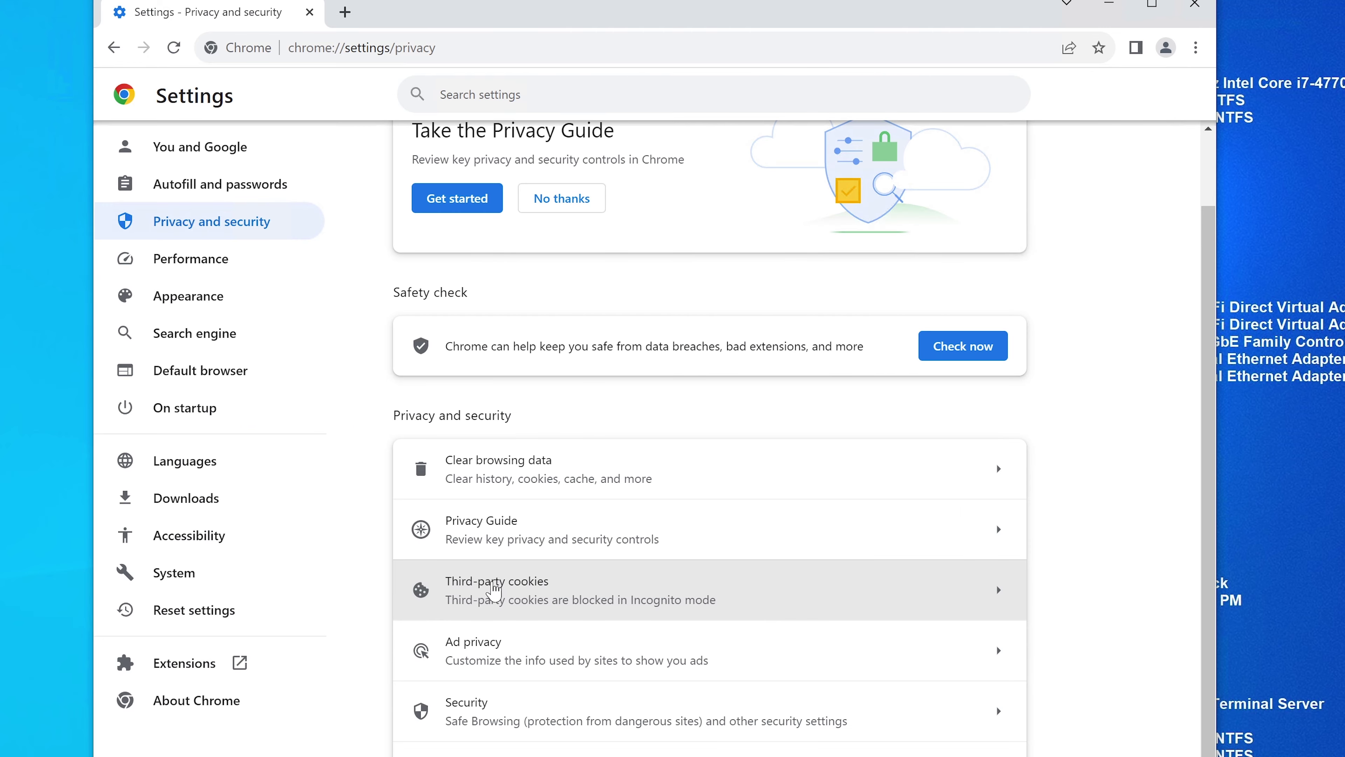
Under Third-party cookies, list all site data and expand office.com, microsoft.com and microsoftonline.com.
left_click(502, 591)
scroll(503, 591, "down", 3)
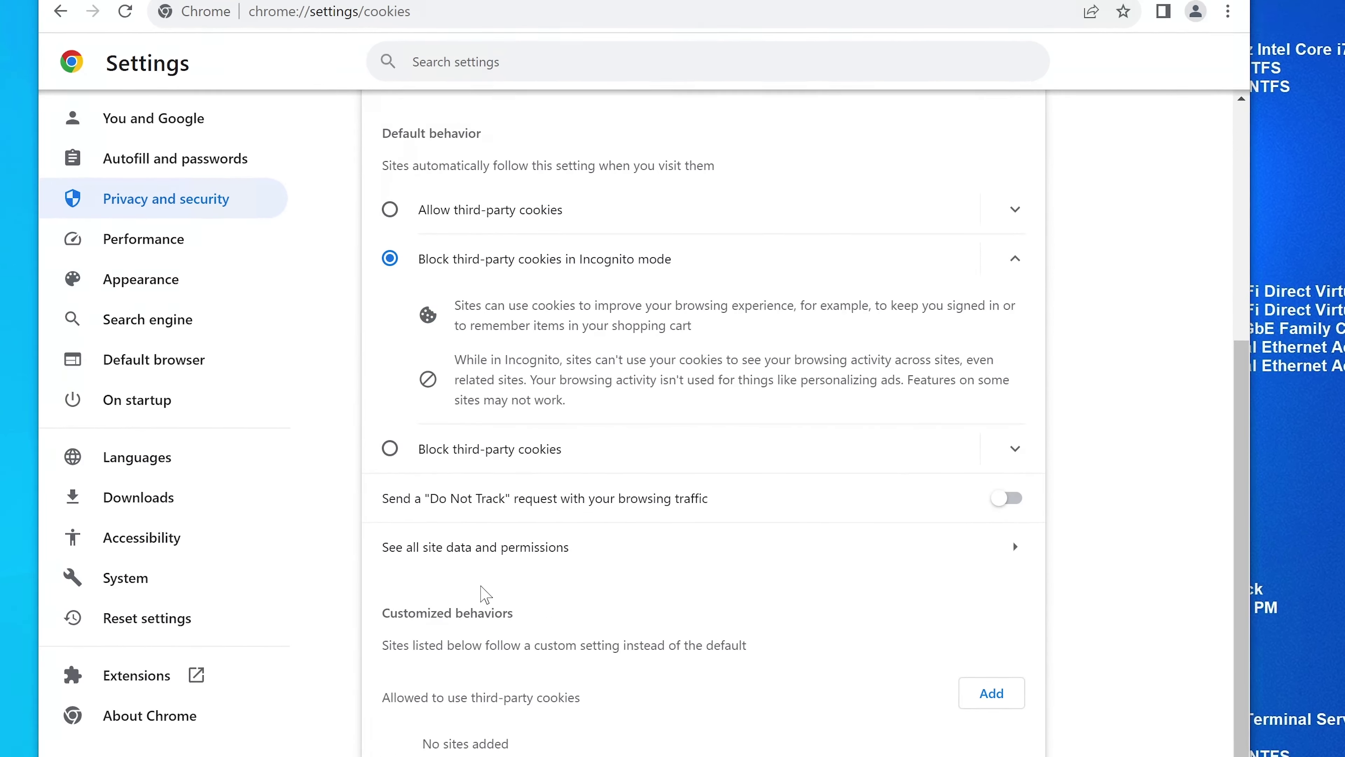
left_click(505, 553)
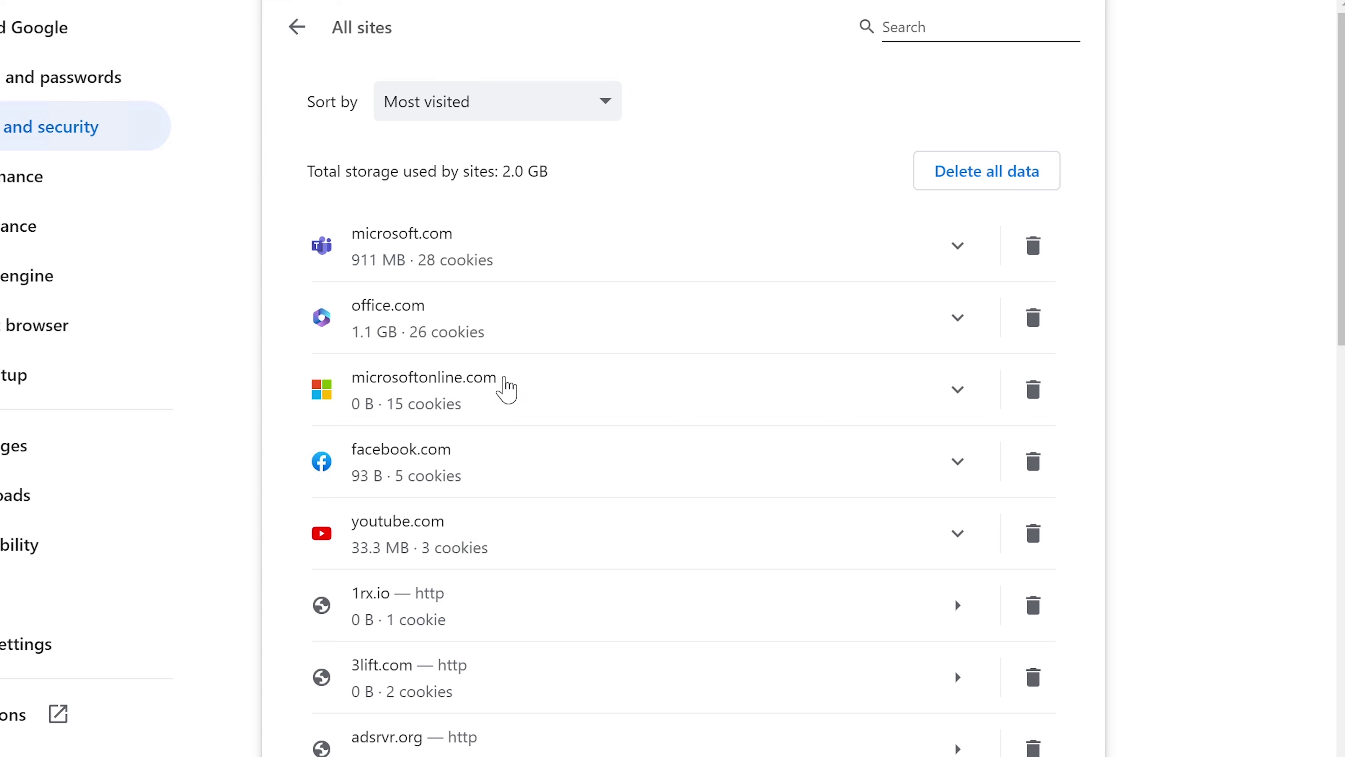
left_click(527, 335)
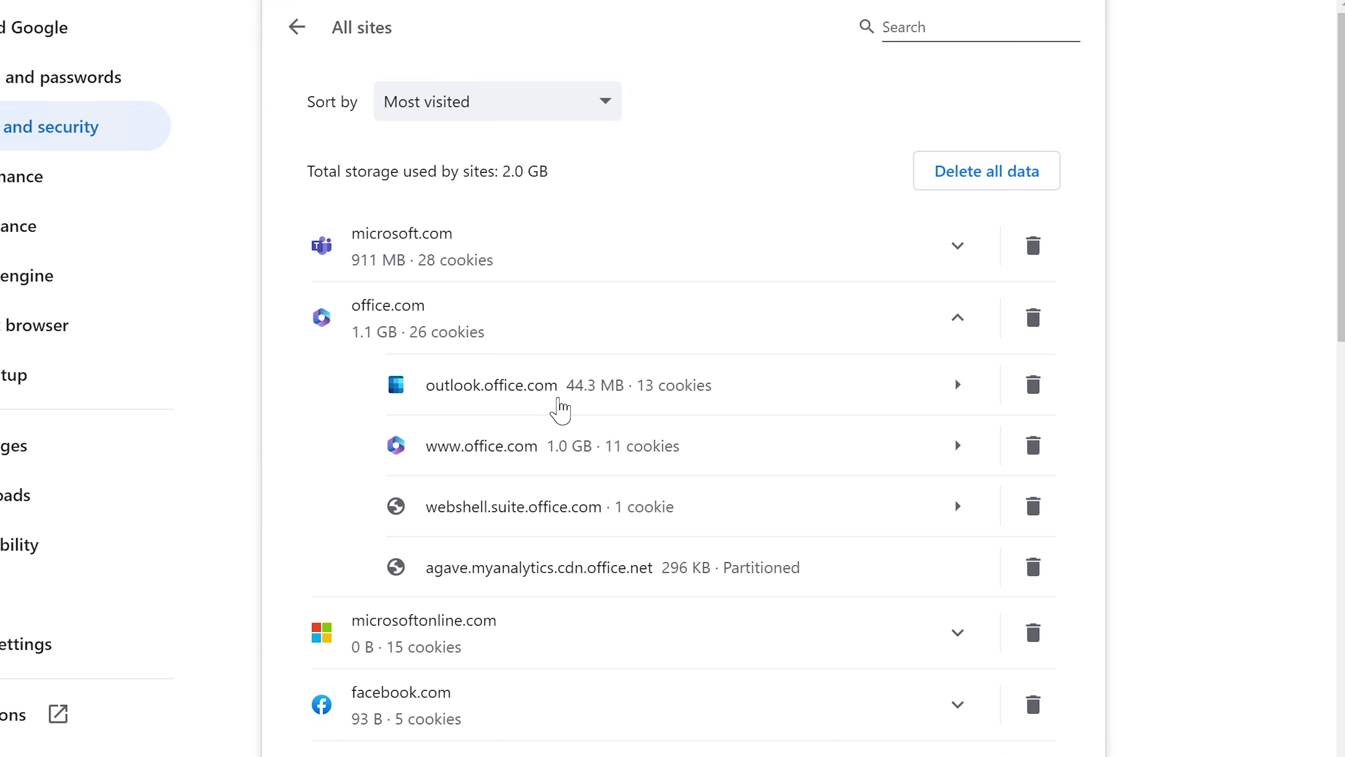
left_click(493, 261)
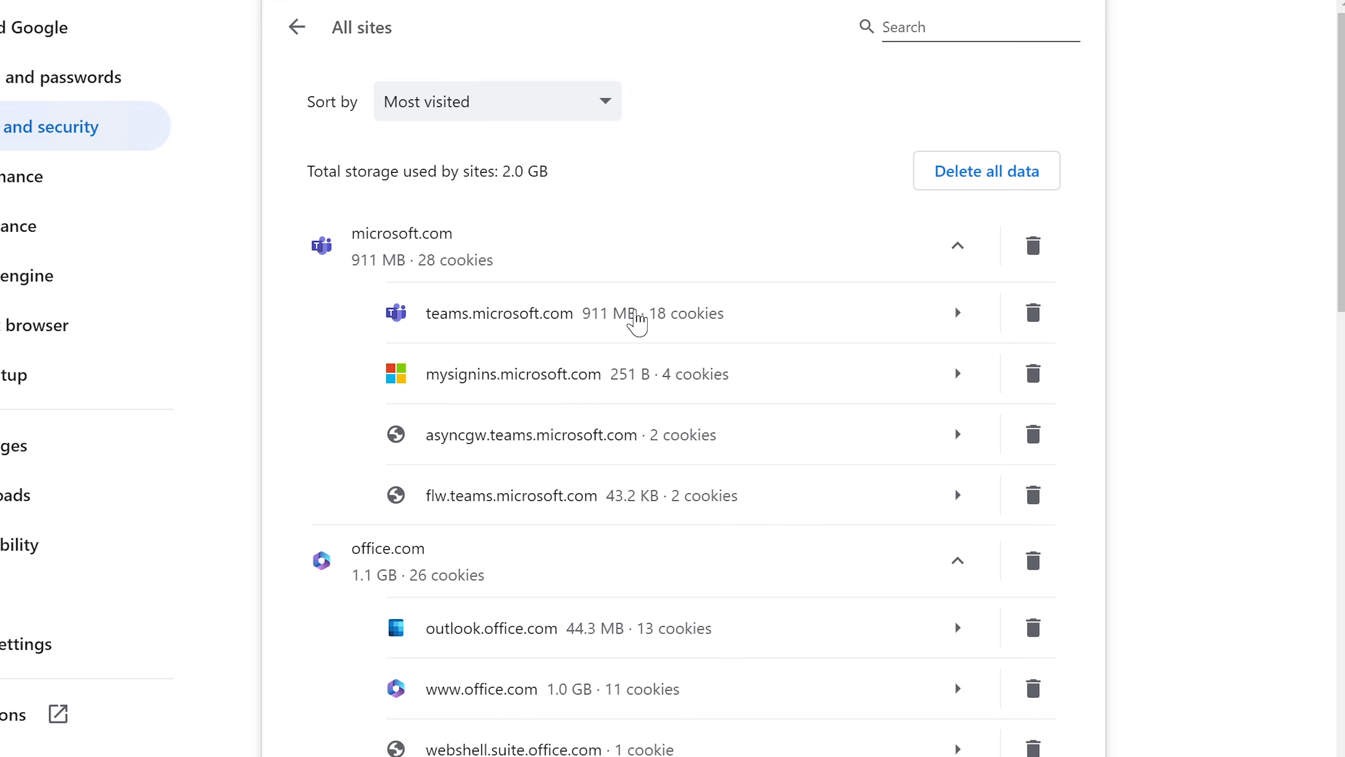
scroll(599, 588, "down", 4)
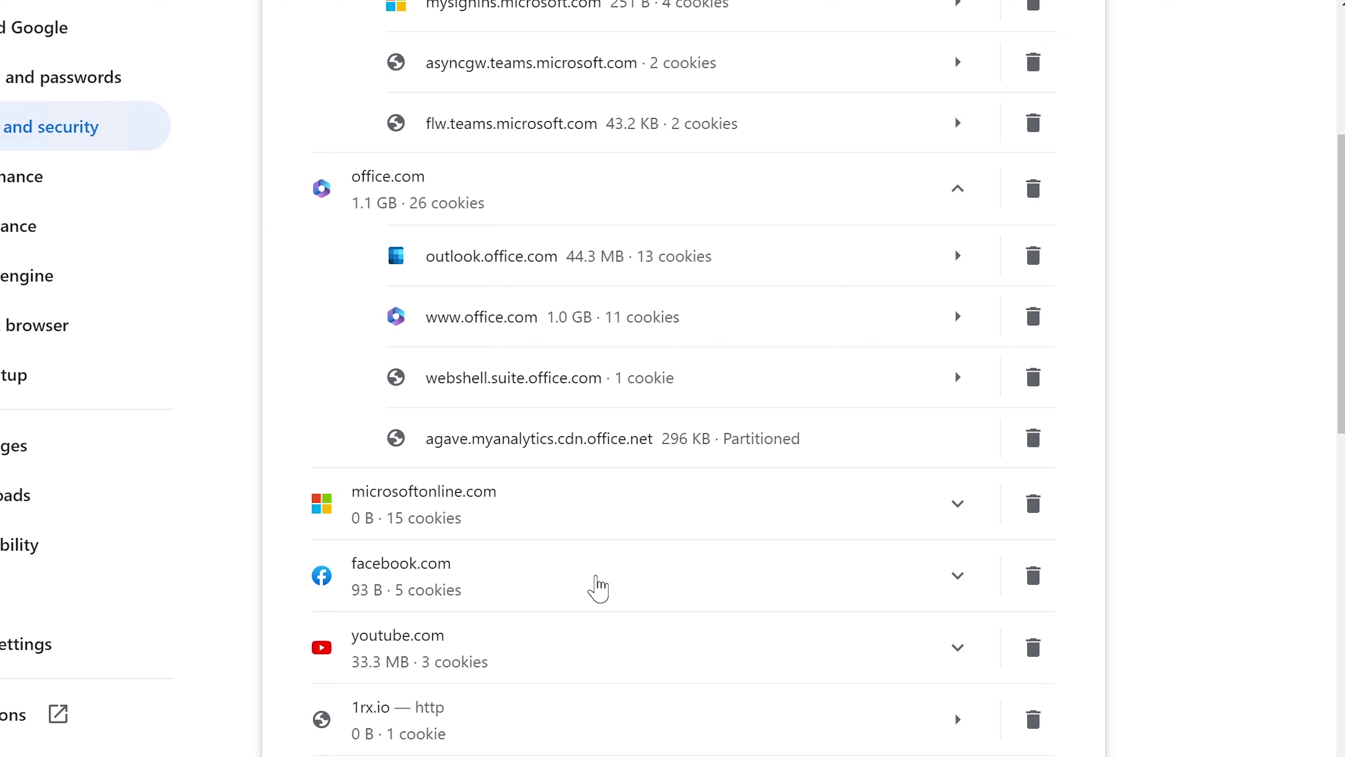
left_click(498, 512)
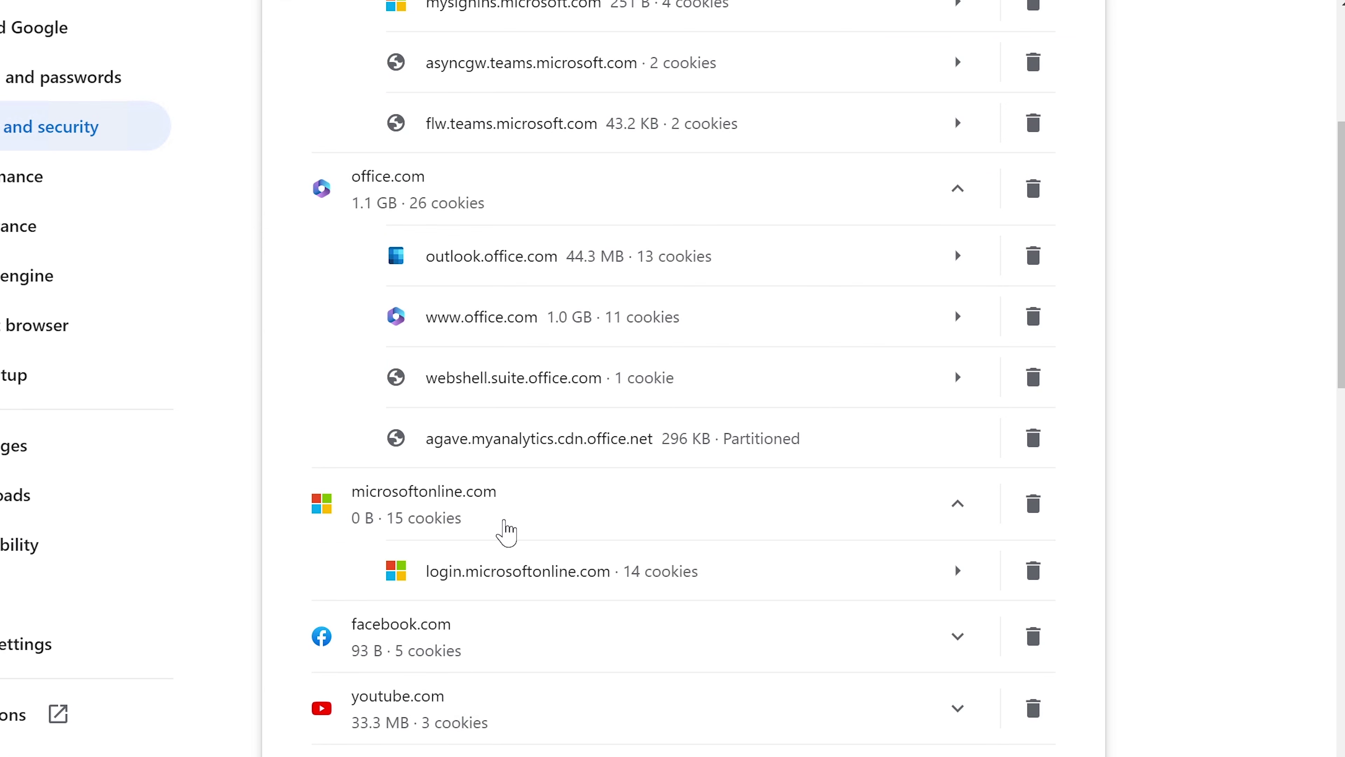
scroll(505, 530, "up", 5)
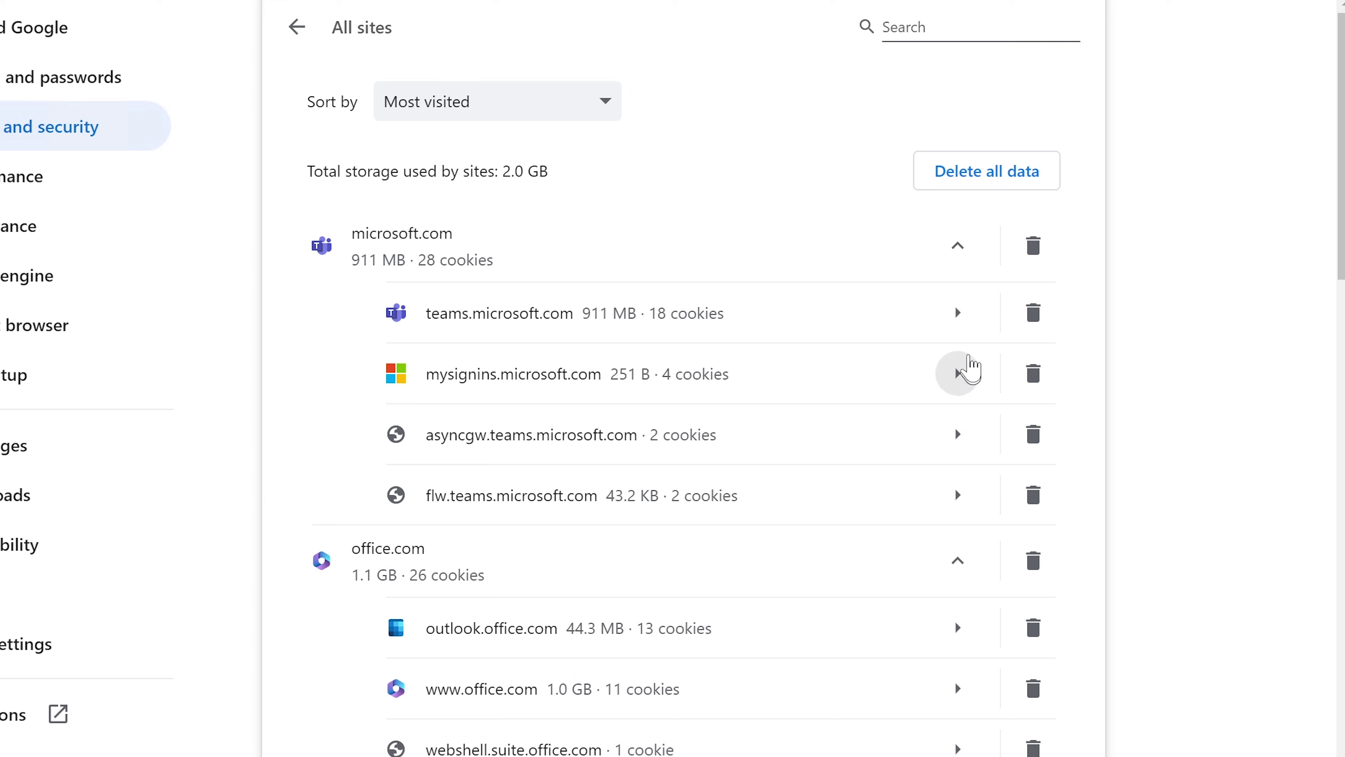
Delete the stored site data for microsoft.com and office.com, reducing storage to 33.4 MB.
left_click(1033, 247)
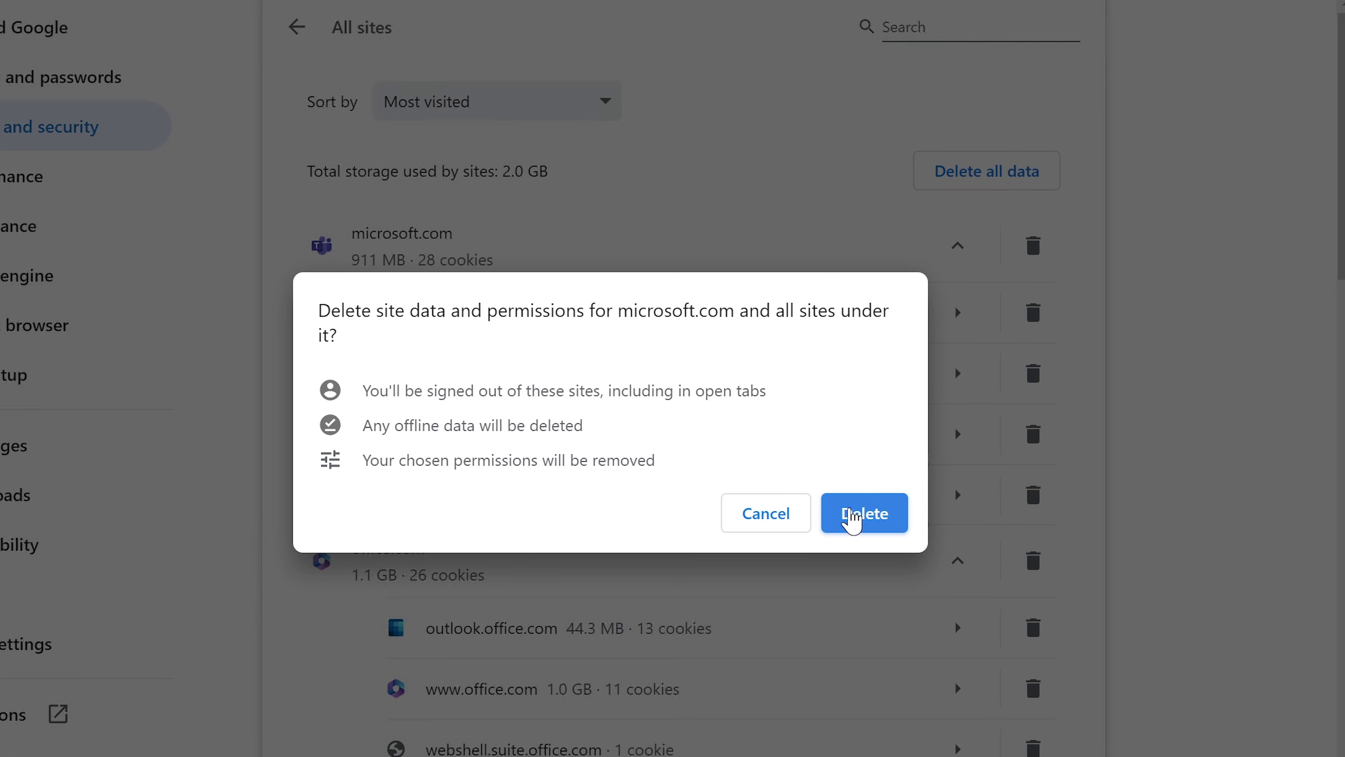
left_click(853, 515)
left_click(1032, 252)
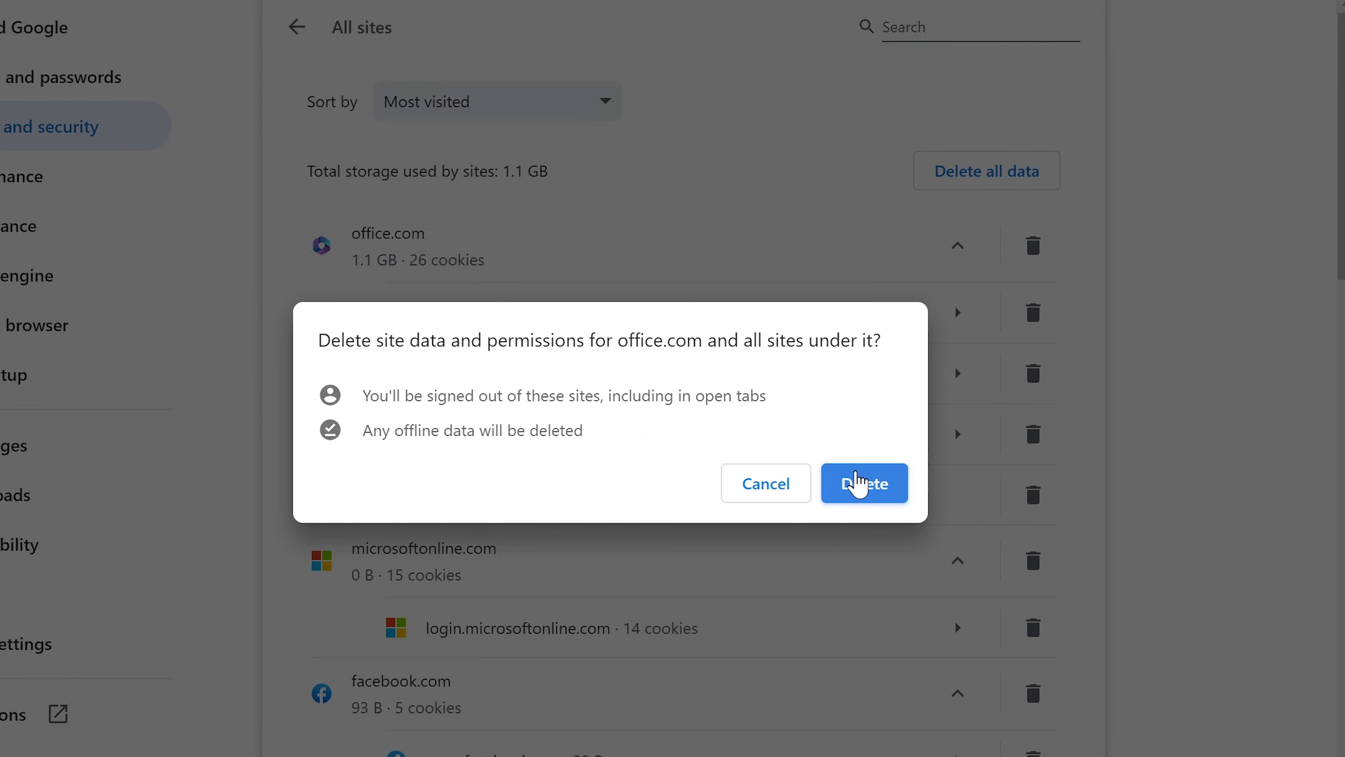
left_click(862, 482)
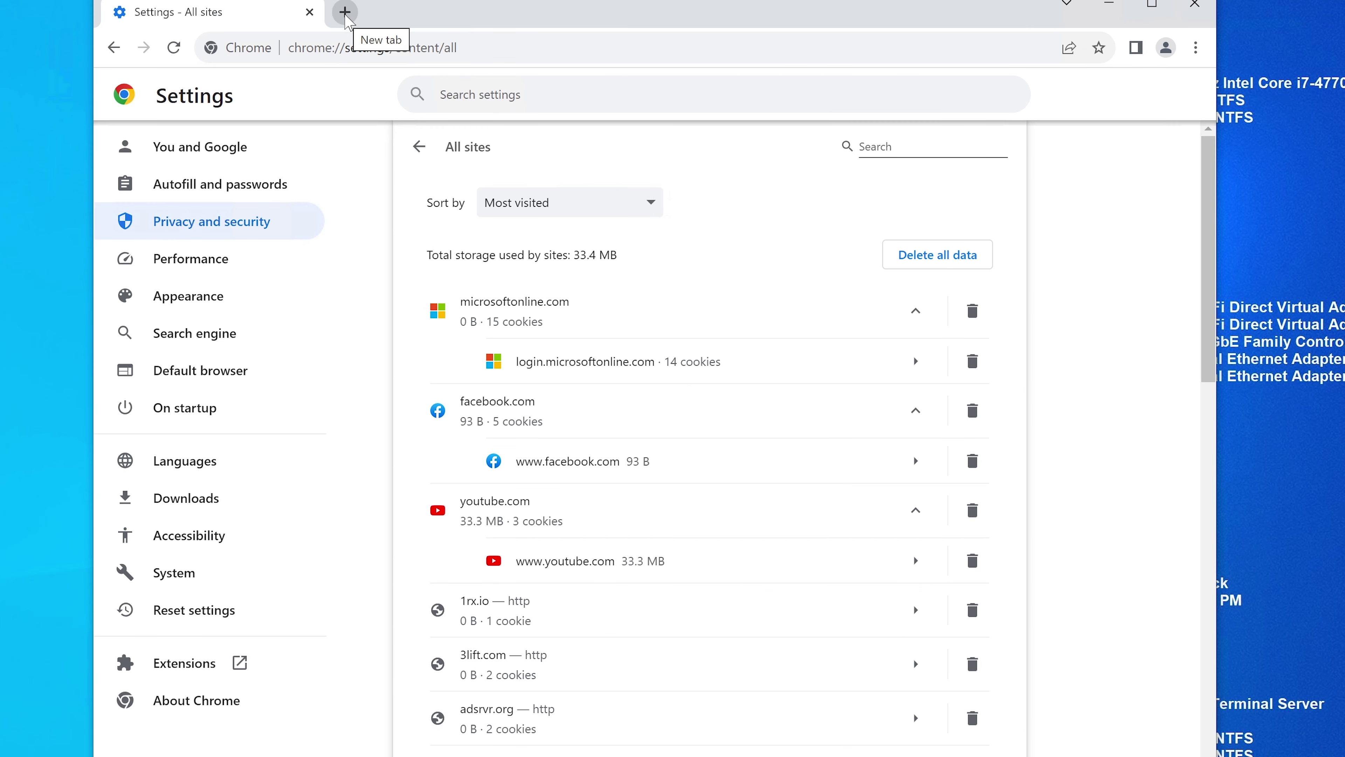
left_click(346, 12)
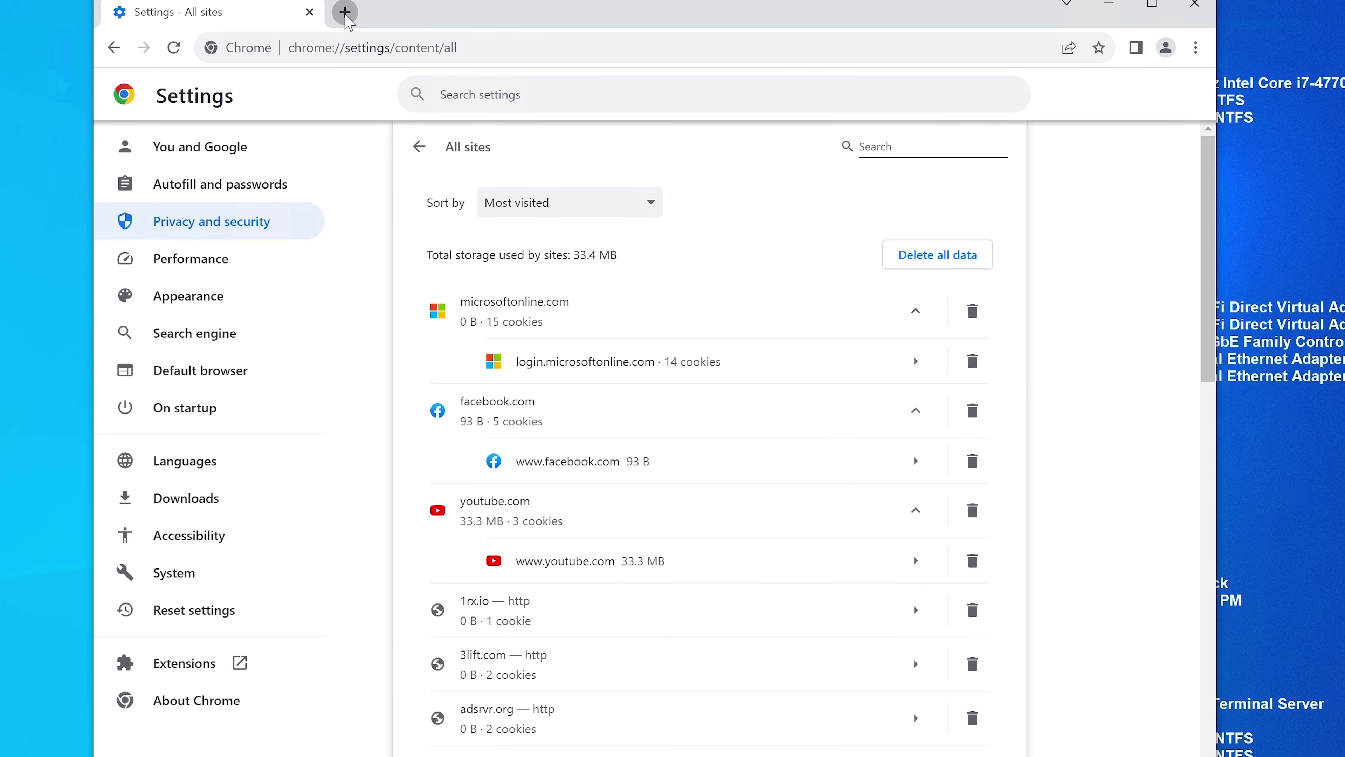
Go to office.com and sign in, skipping the phone verification setup.
type("office.com")
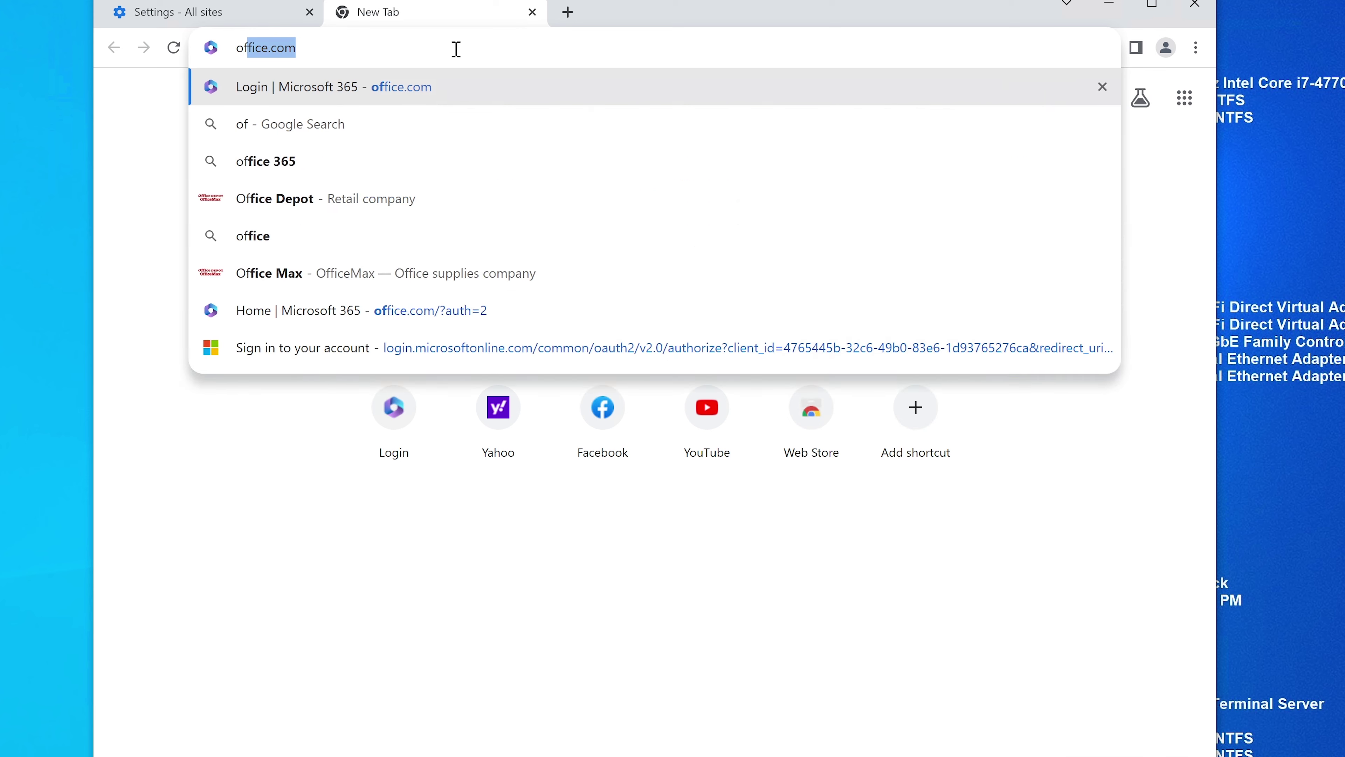
key("Return")
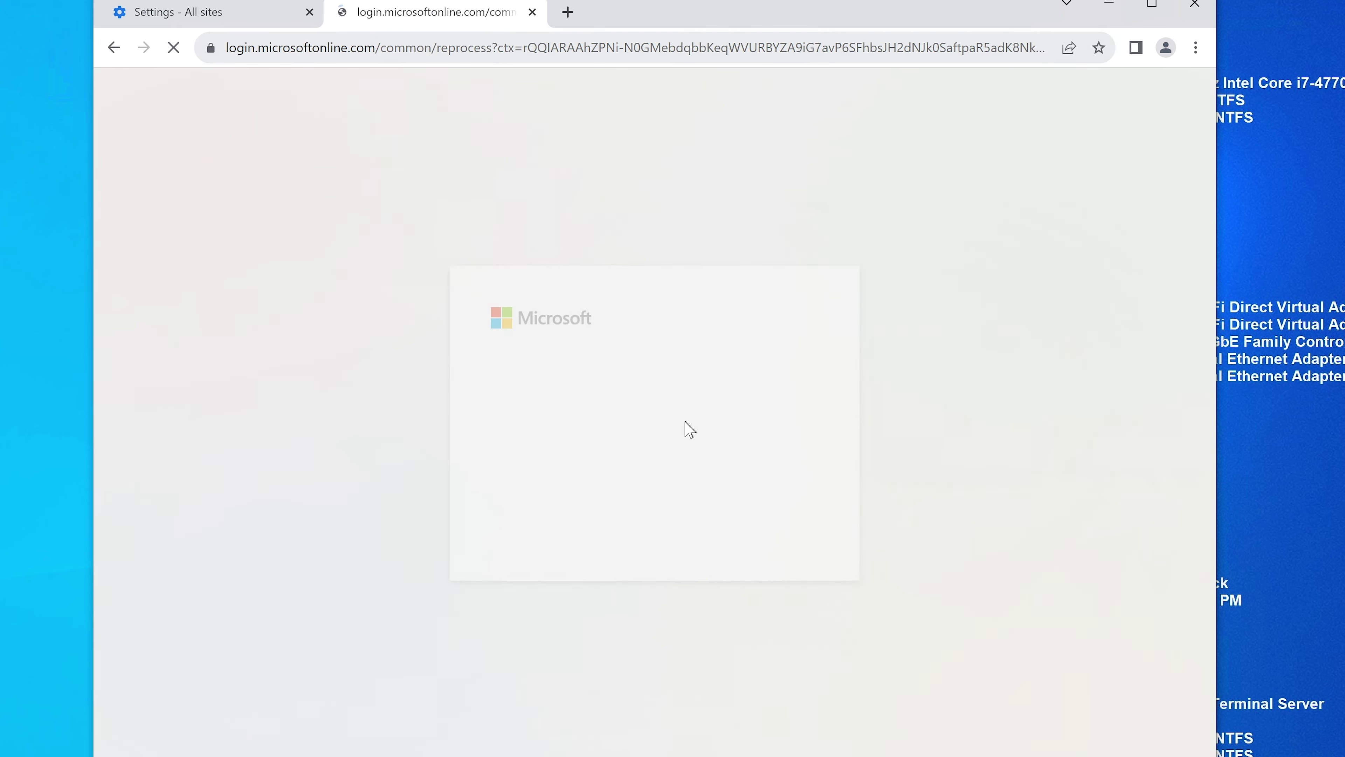
left_click(768, 549)
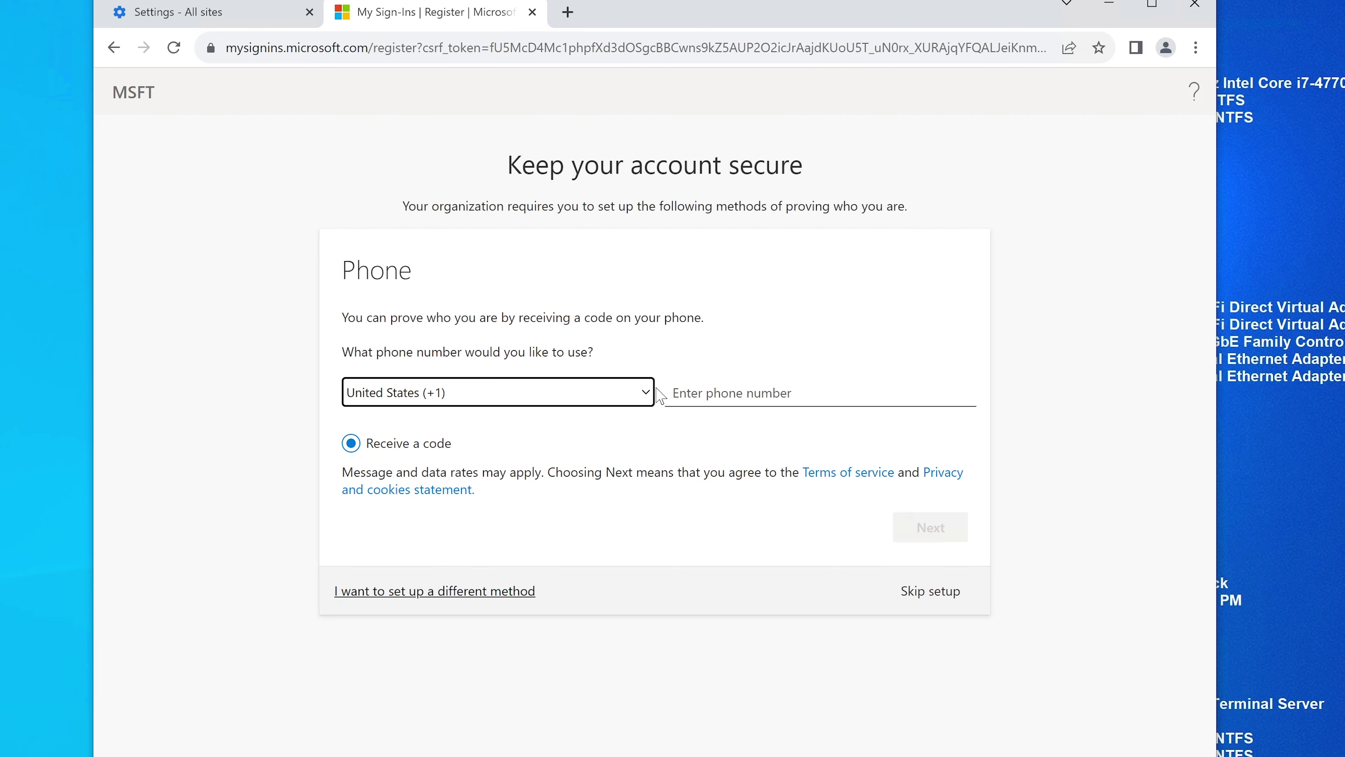
left_click(935, 591)
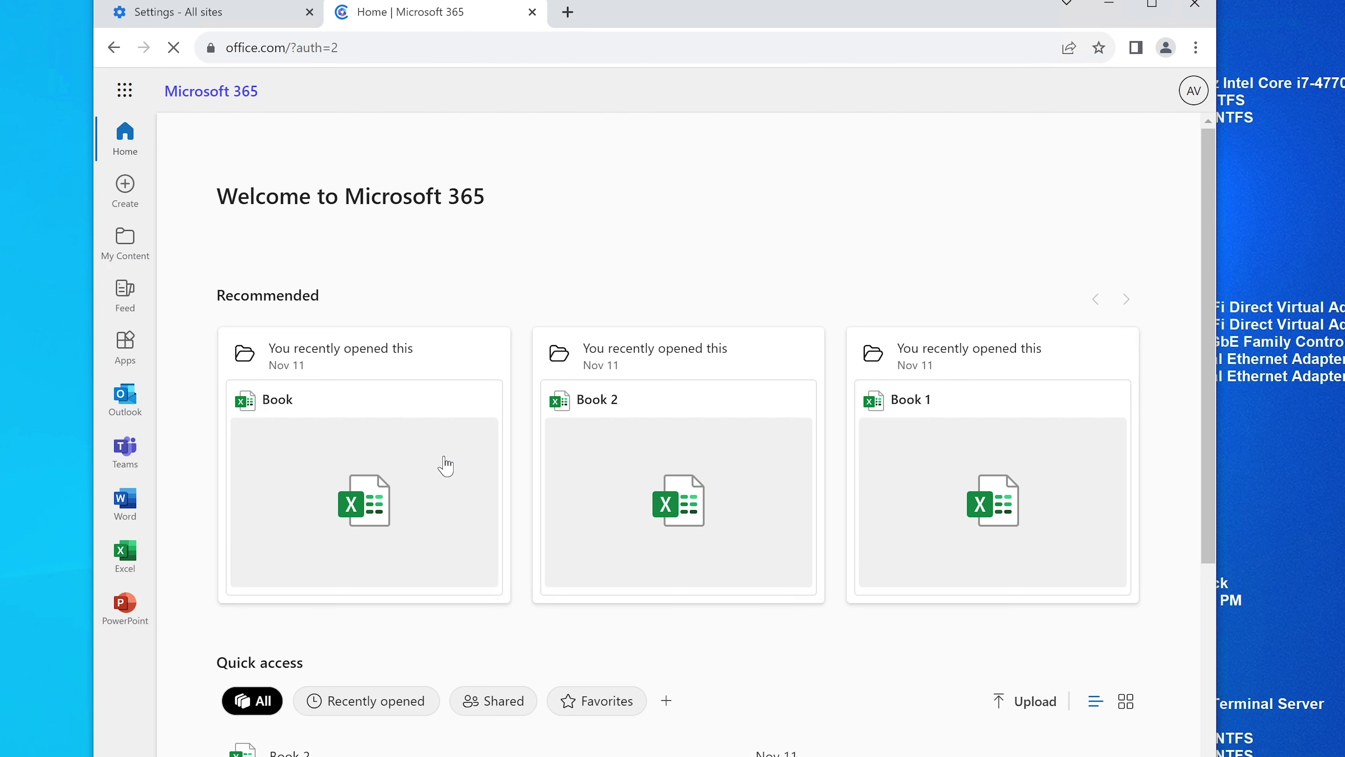
Launch Teams from Microsoft 365, skipping the phone verification setup again.
left_click(126, 451)
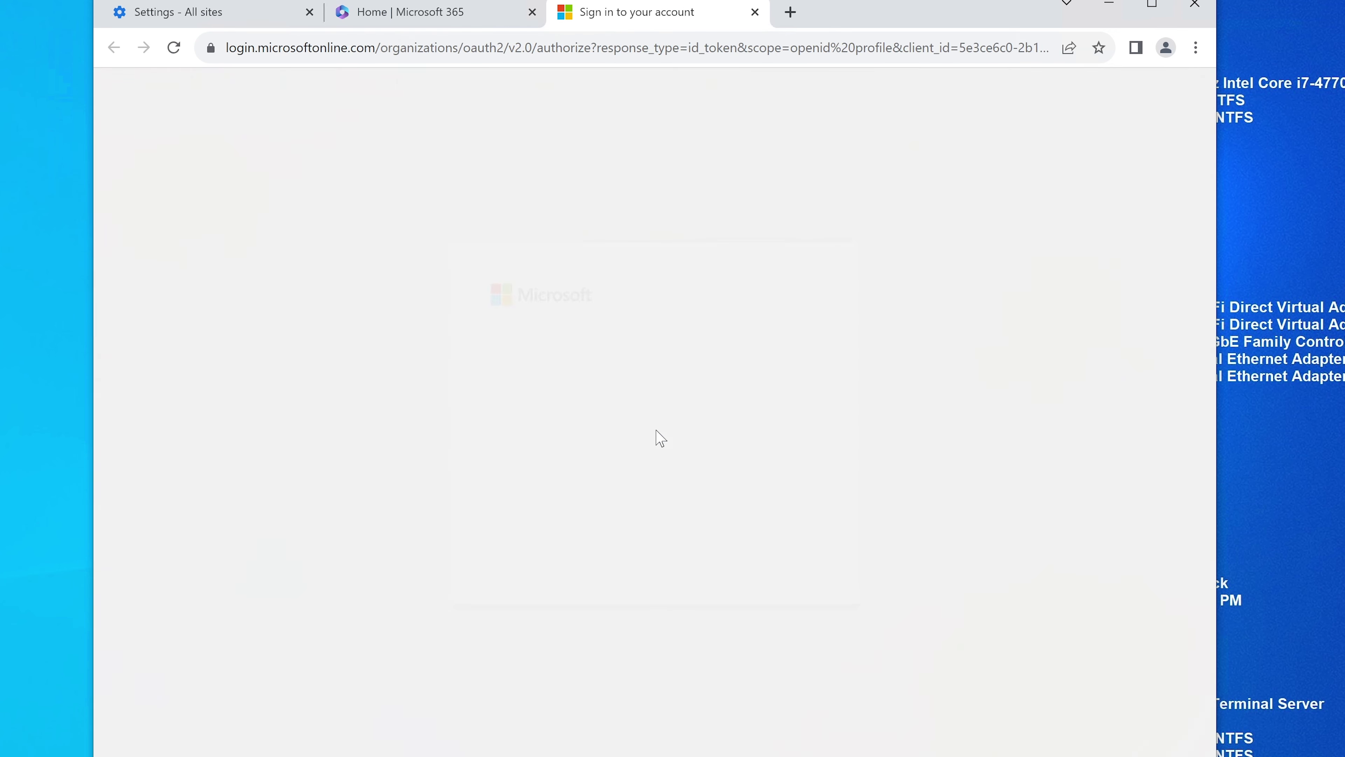
left_click(771, 551)
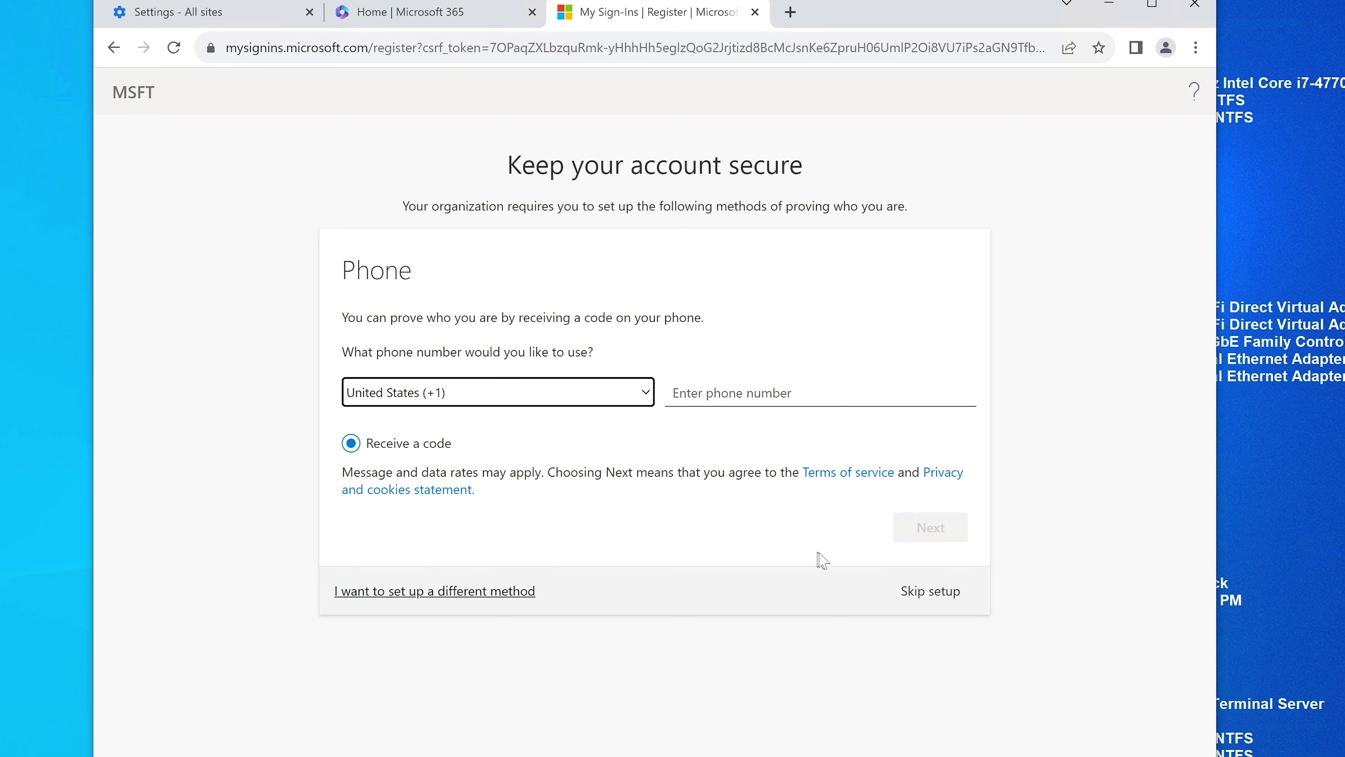
left_click(939, 597)
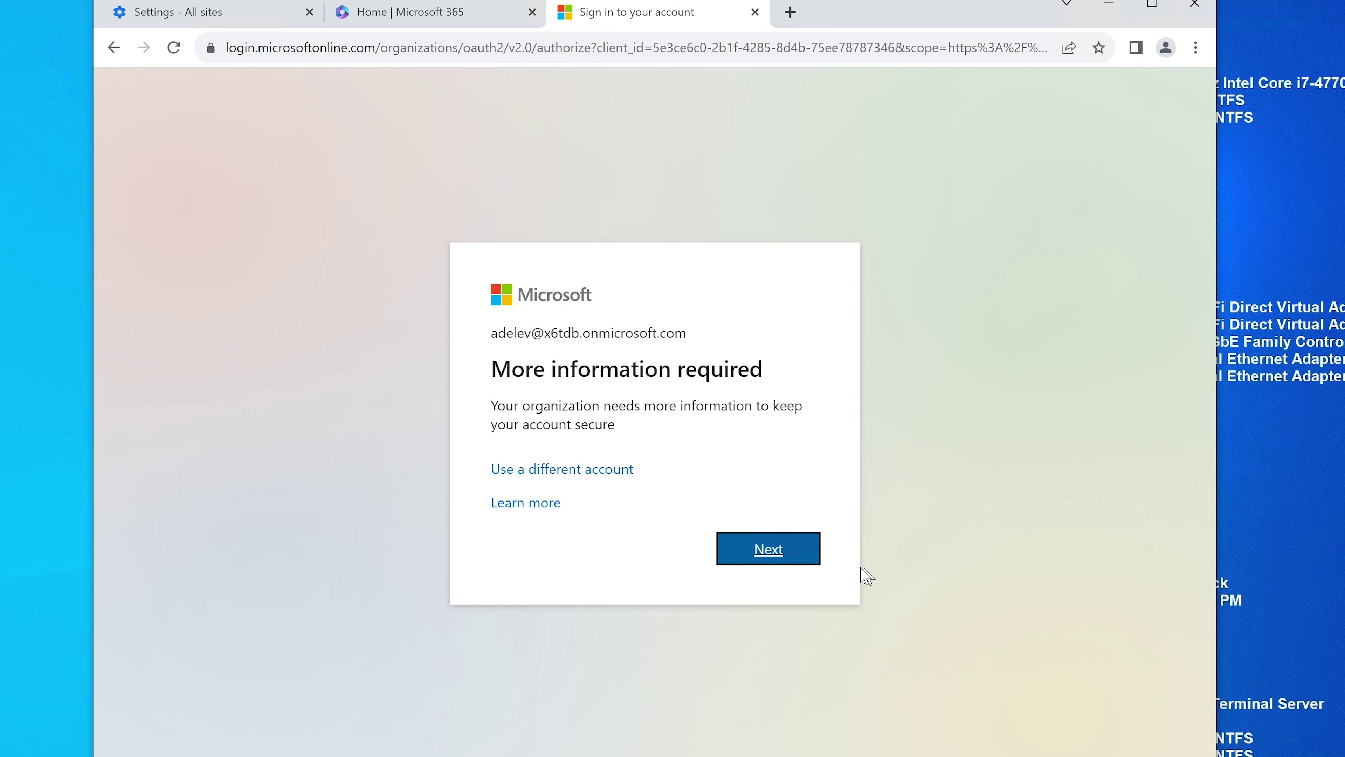
left_click(773, 555)
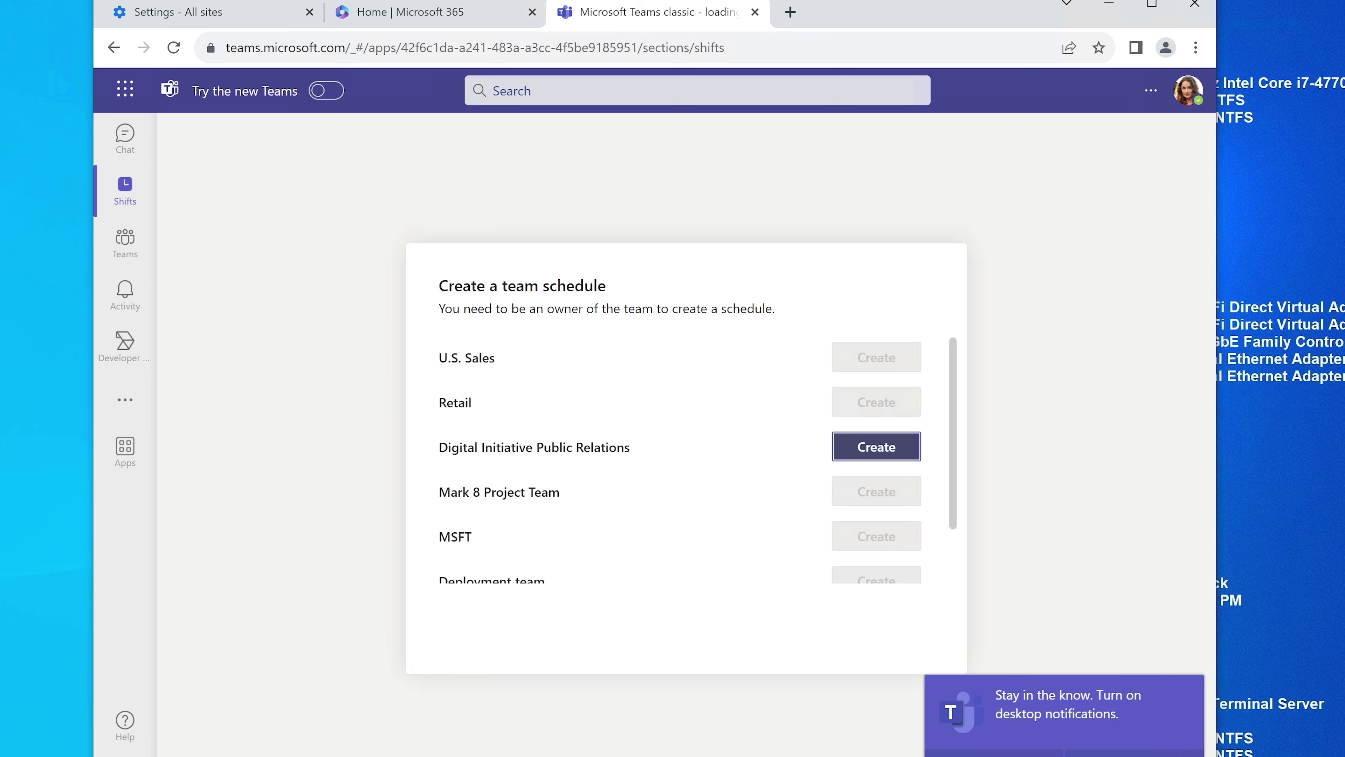
Allow Teams to show desktop notifications in Chrome.
left_click(961, 730)
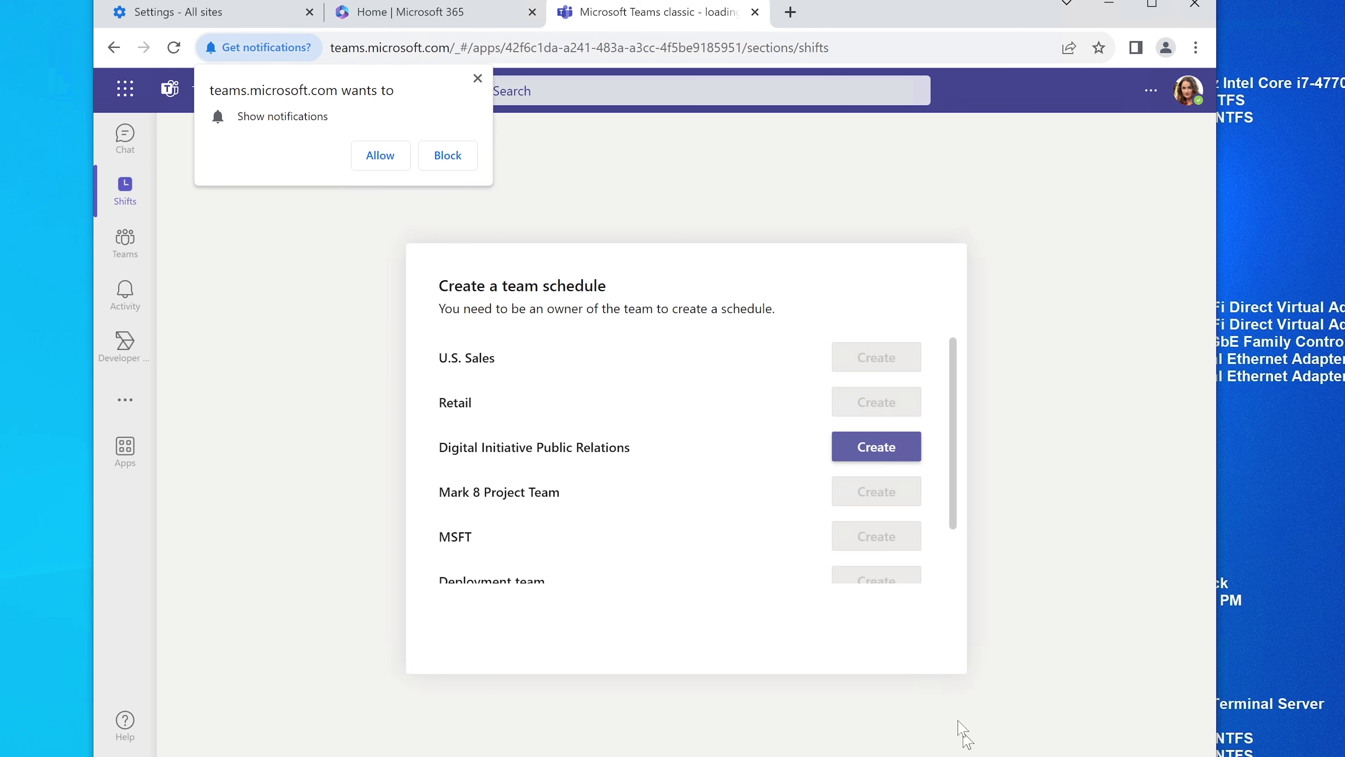
left_click(401, 164)
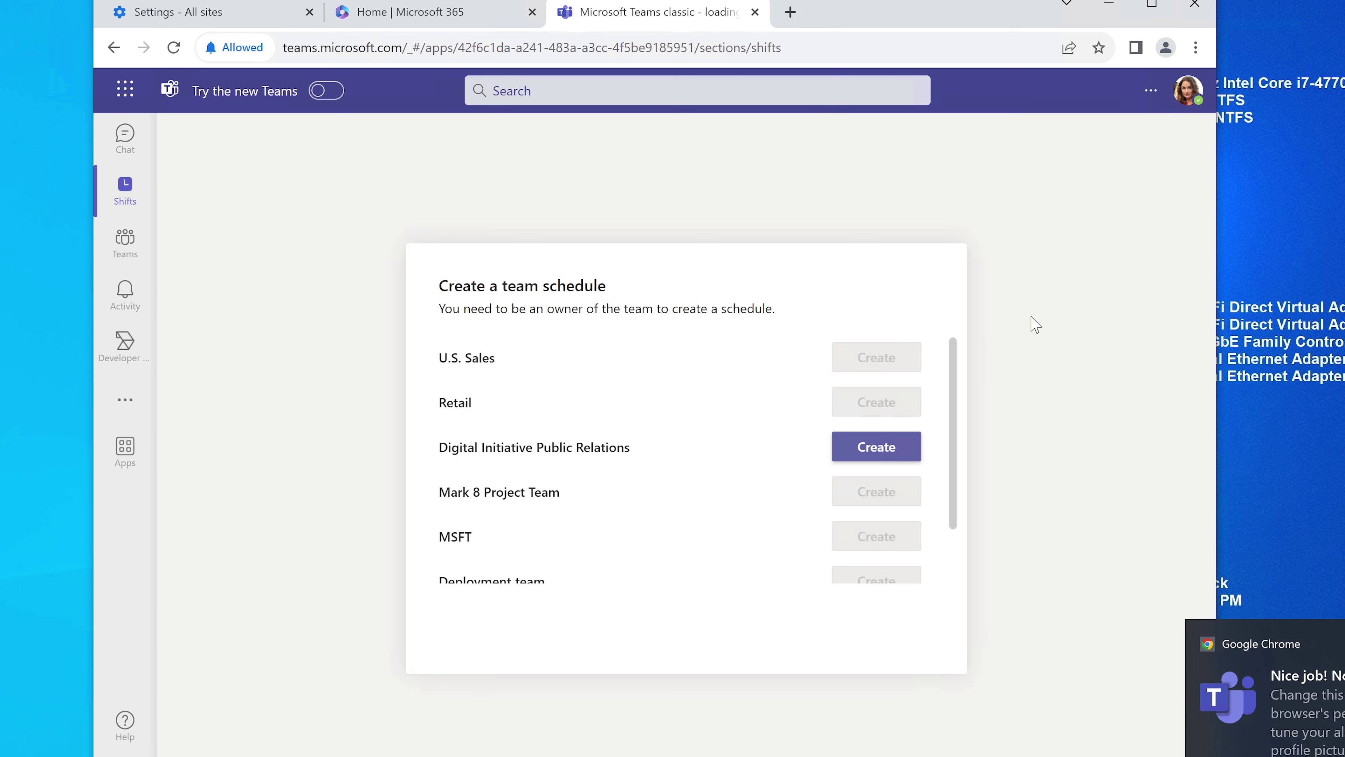
scroll(639, 394, "down", 2)
scroll(639, 394, "up", 2)
scroll(640, 394, "down", 2)
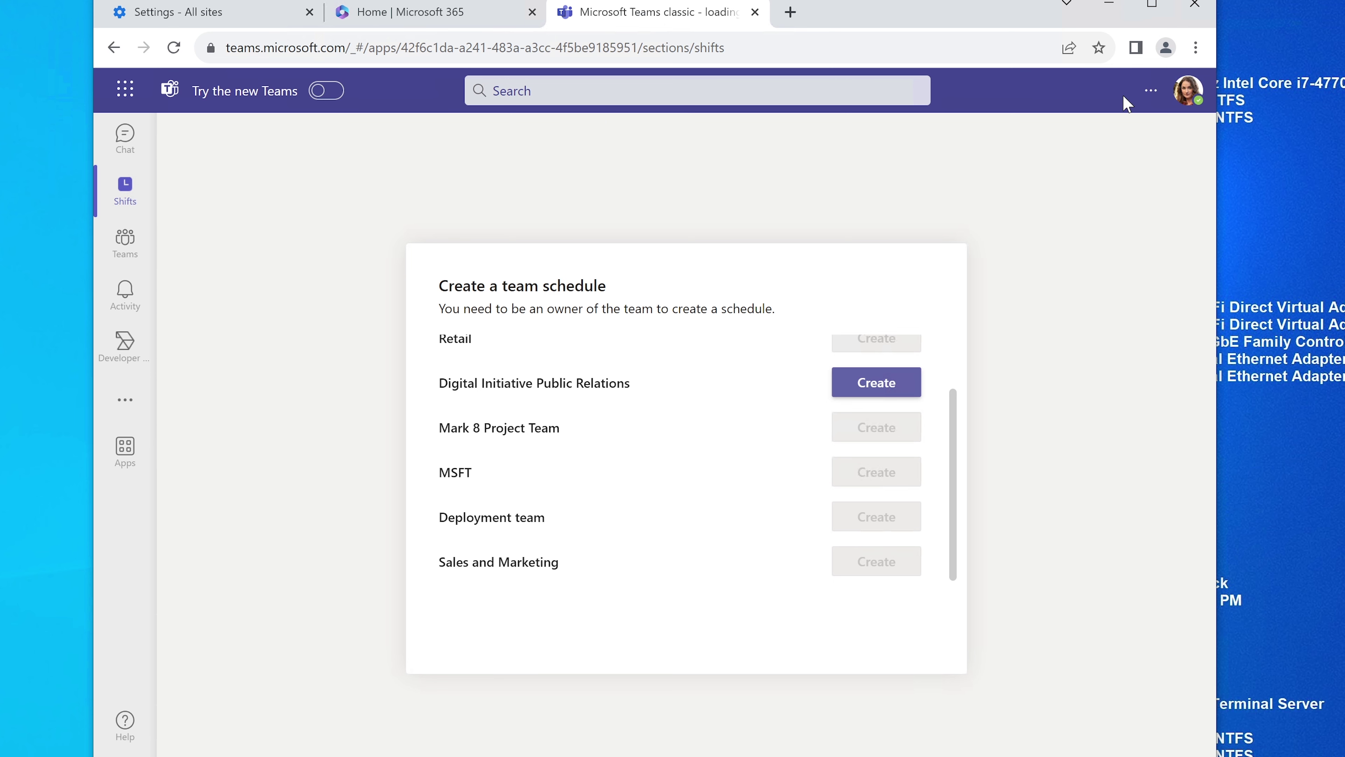
Review the Devices settings to confirm audio uses the Plantronics C610 headset, then close Settings.
left_click(1150, 94)
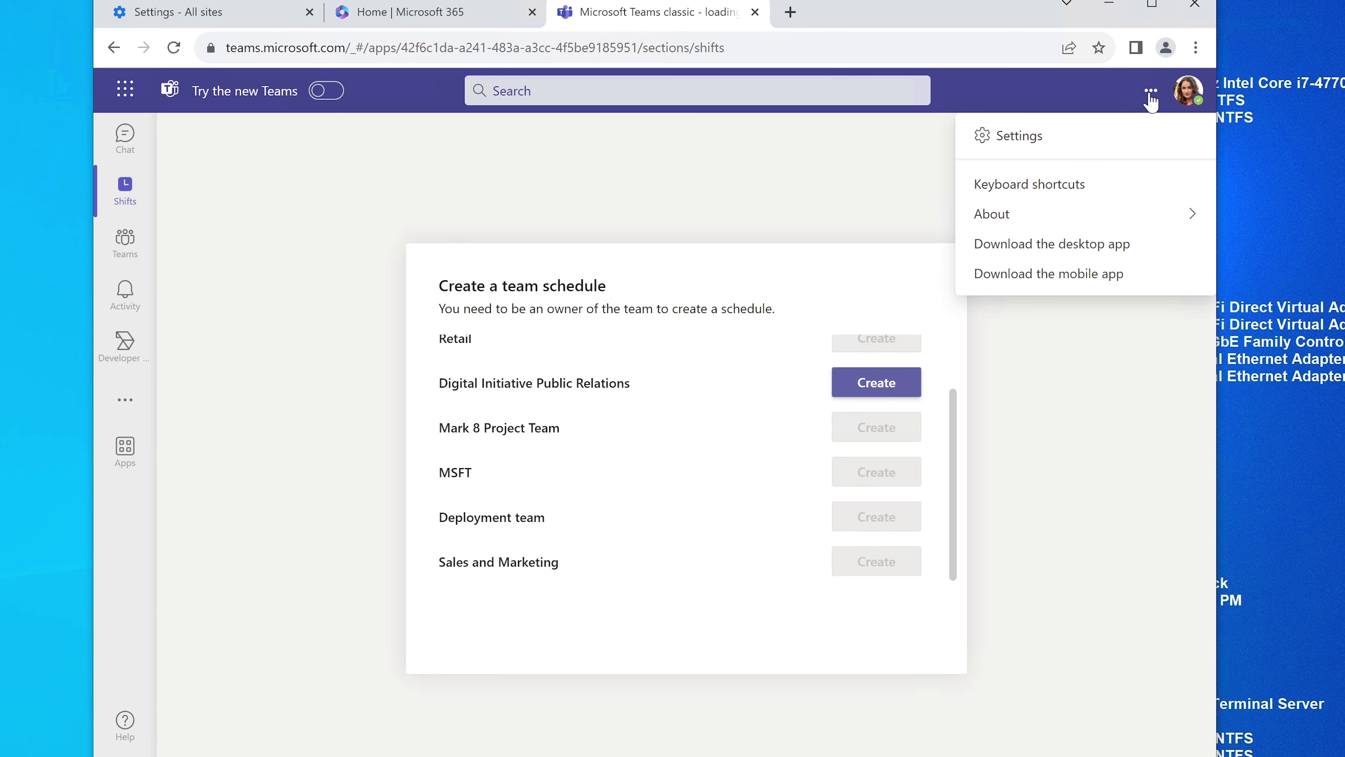
left_click(1011, 139)
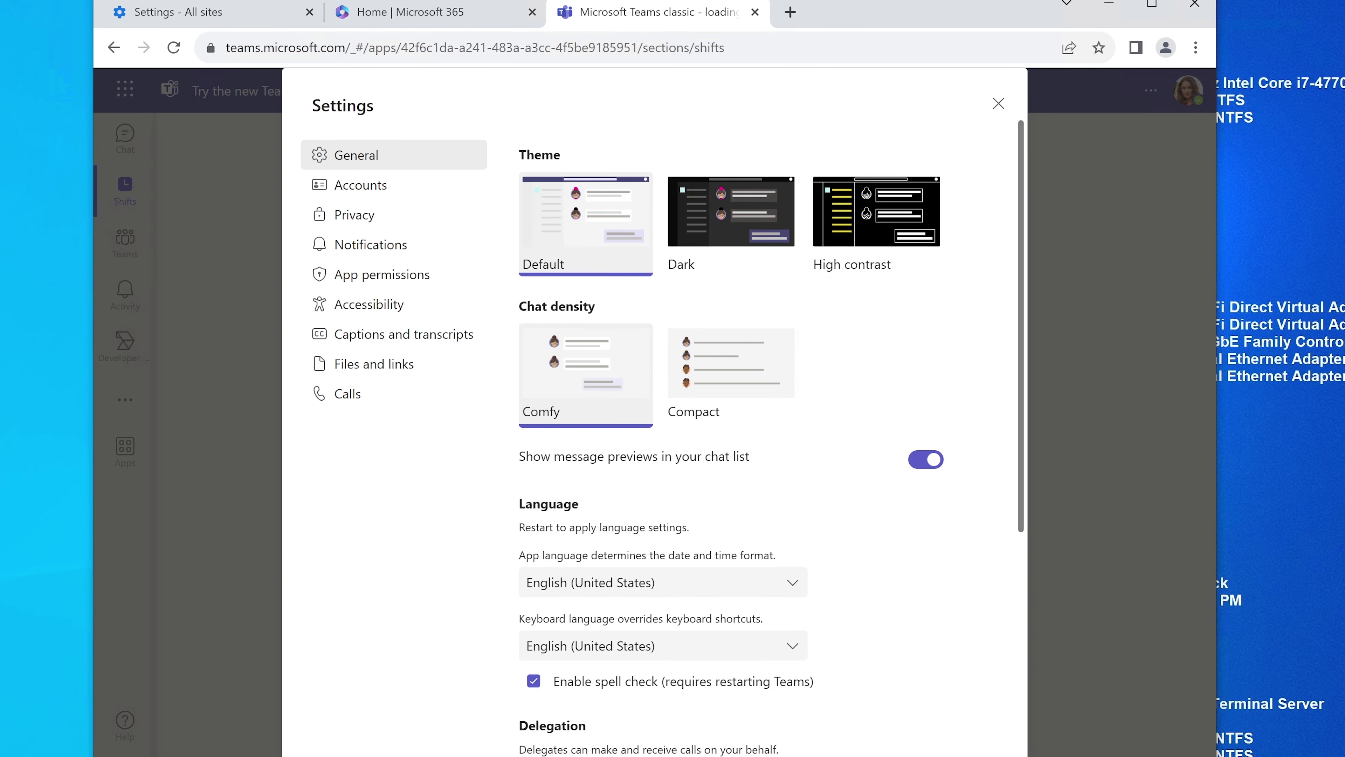
mouse_move(780, 674)
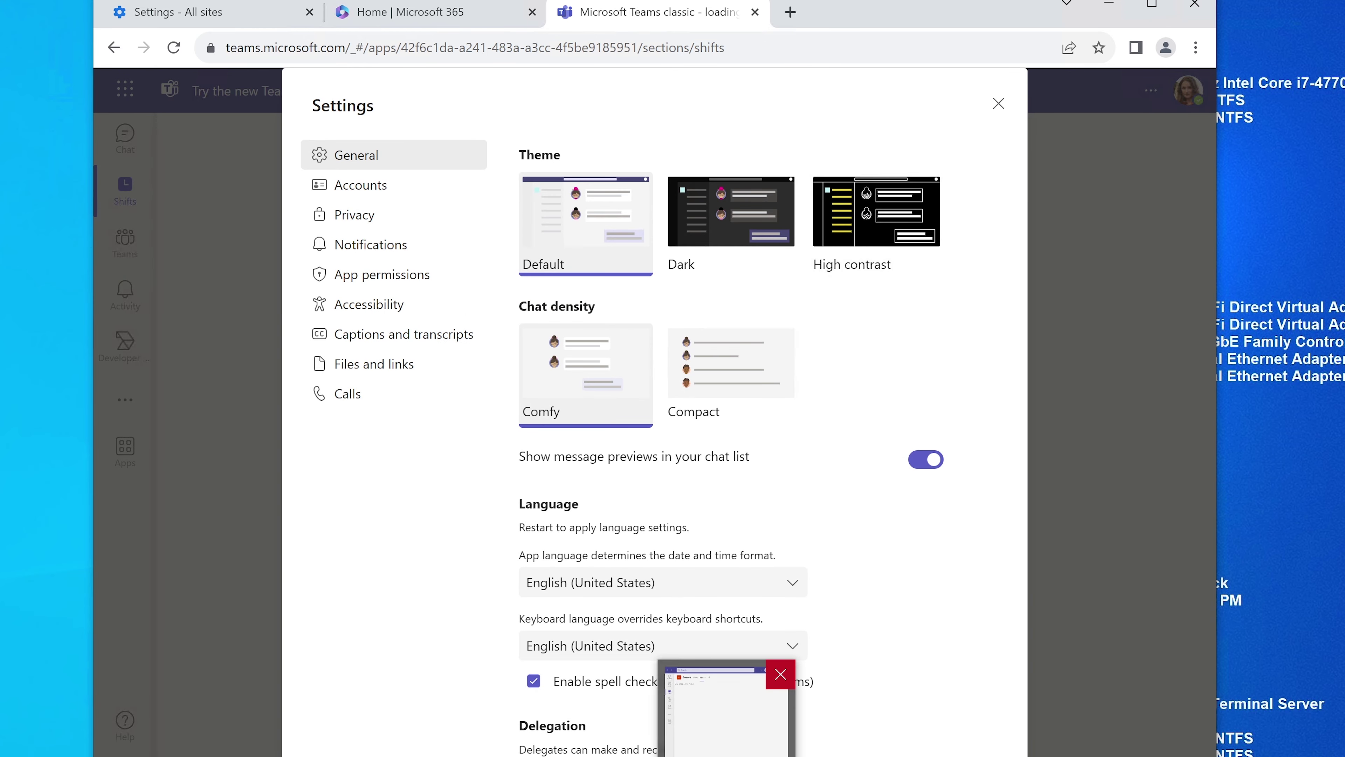
left_click(726, 713)
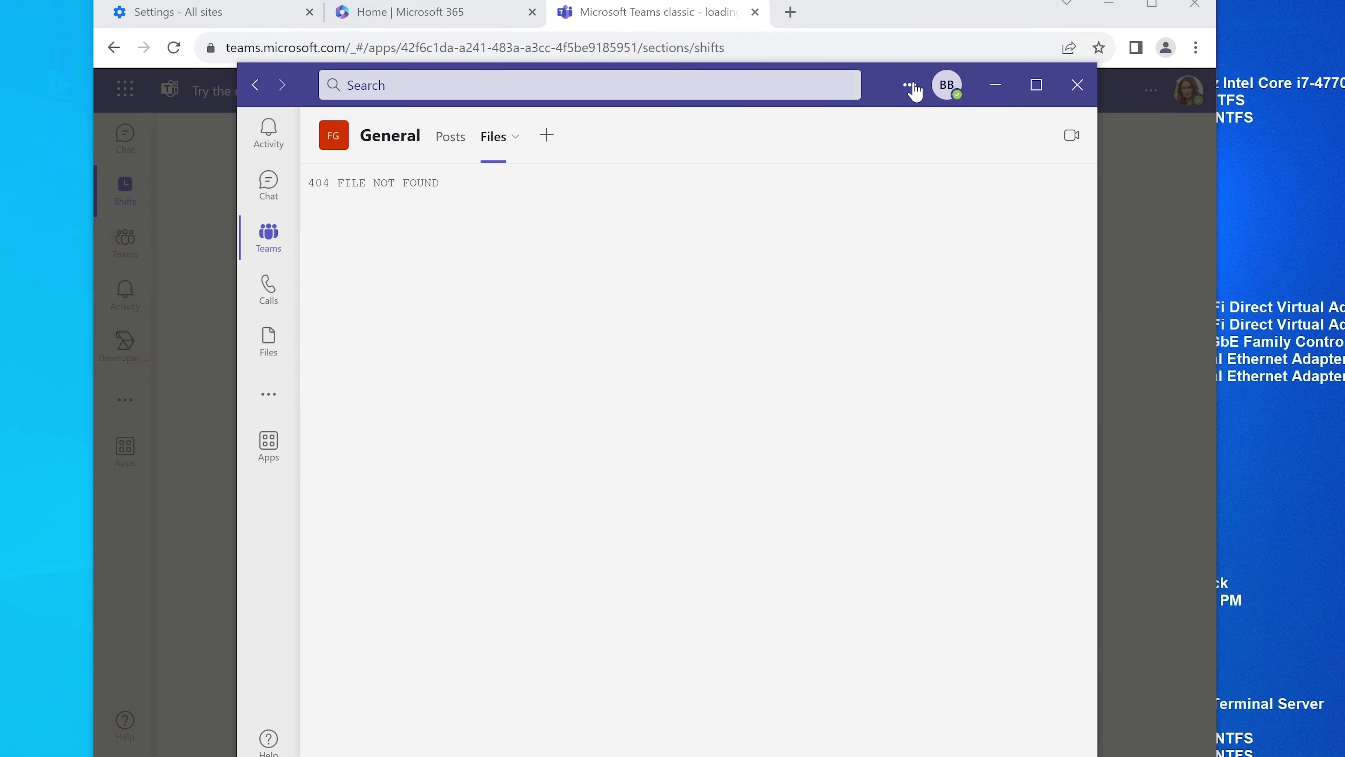
left_click(910, 86)
left_click(881, 129)
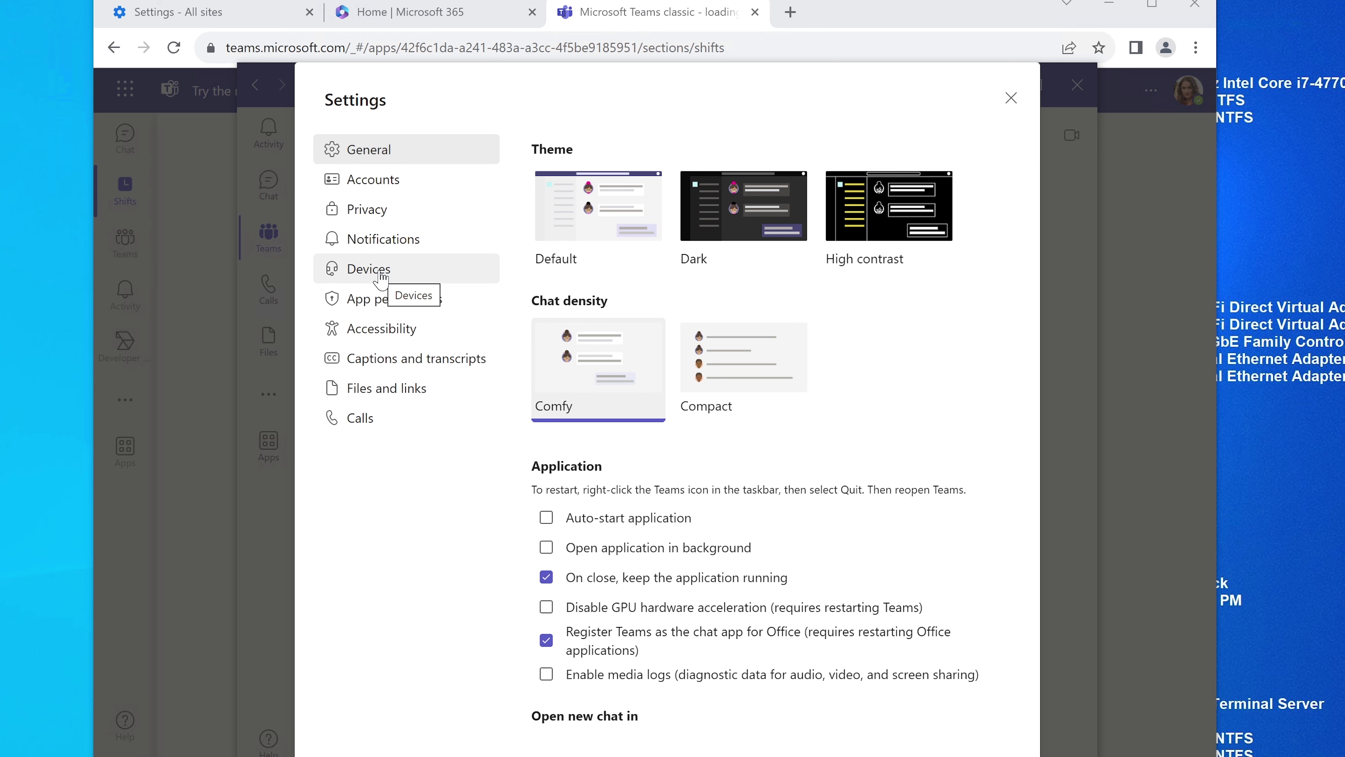
left_click(380, 275)
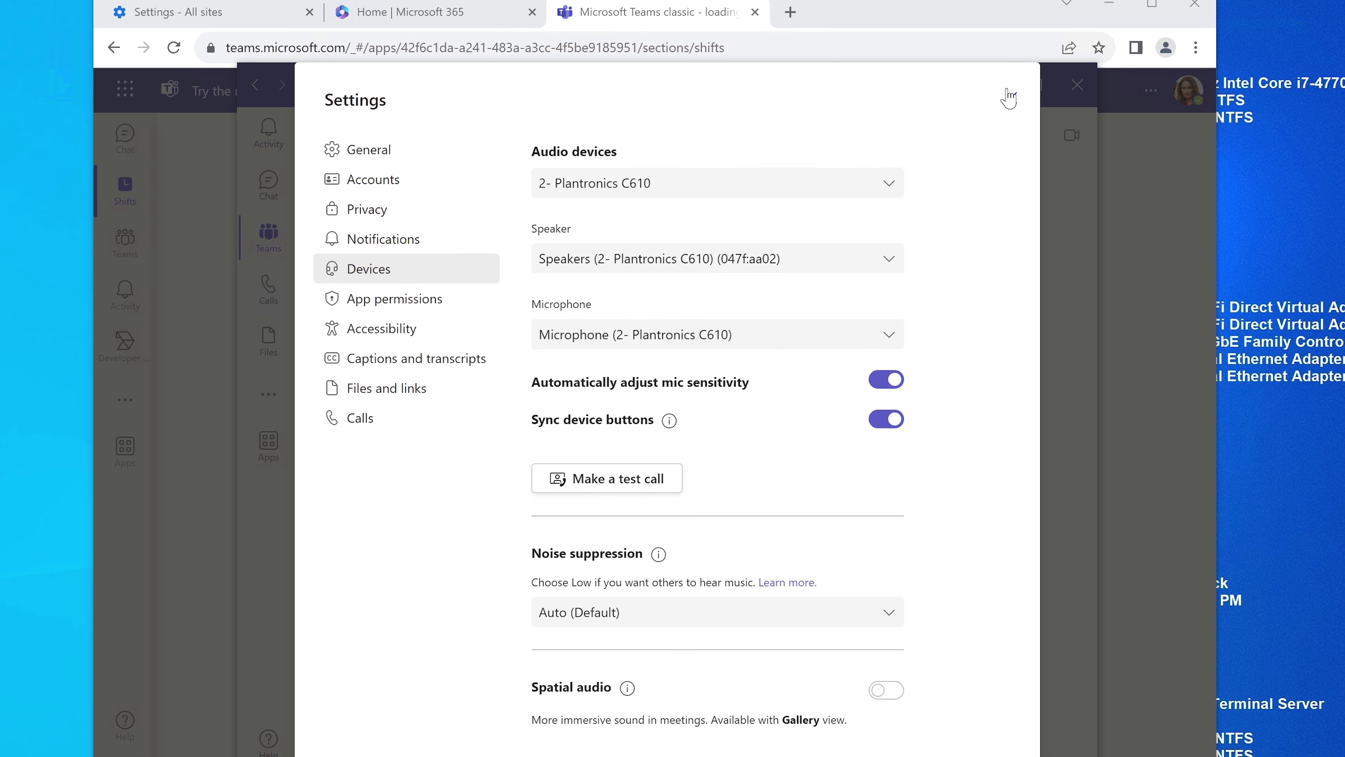
left_click(1009, 98)
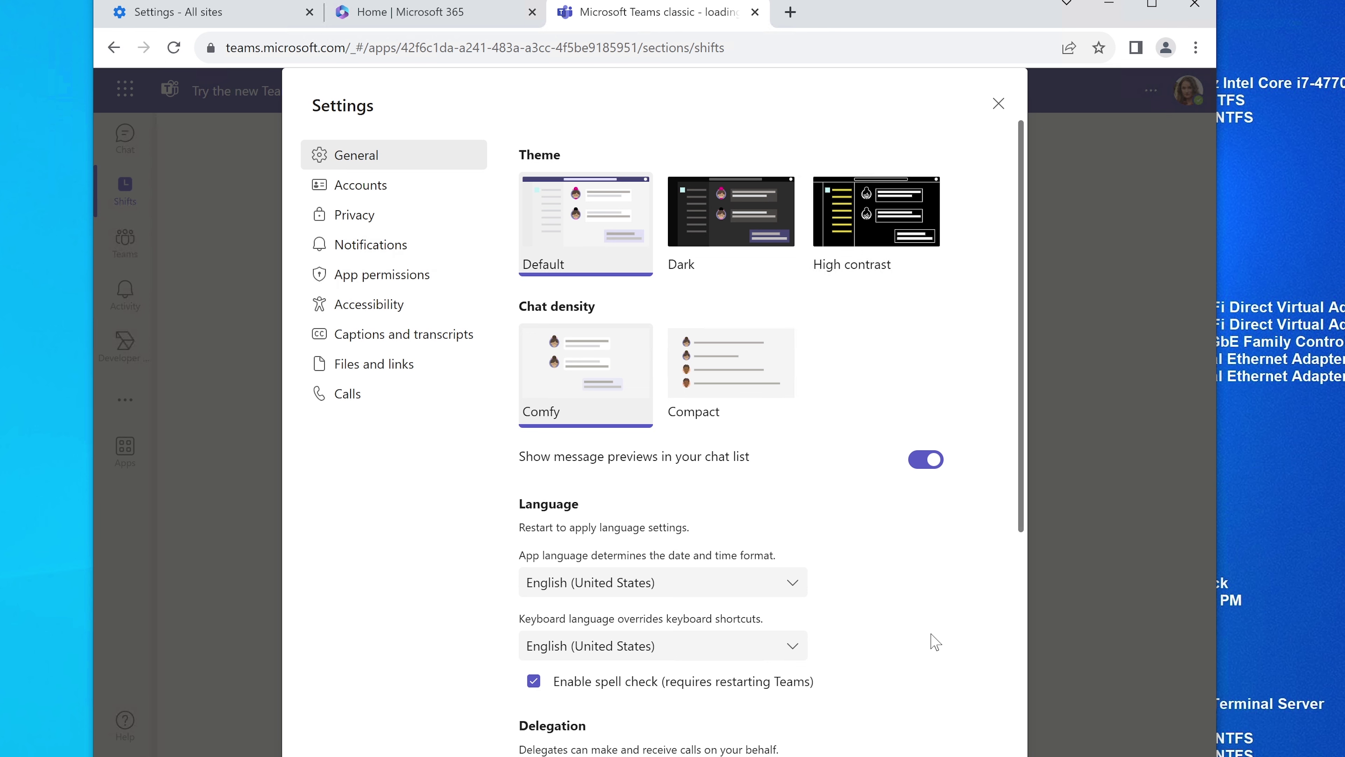
scroll(935, 640, "down", 6)
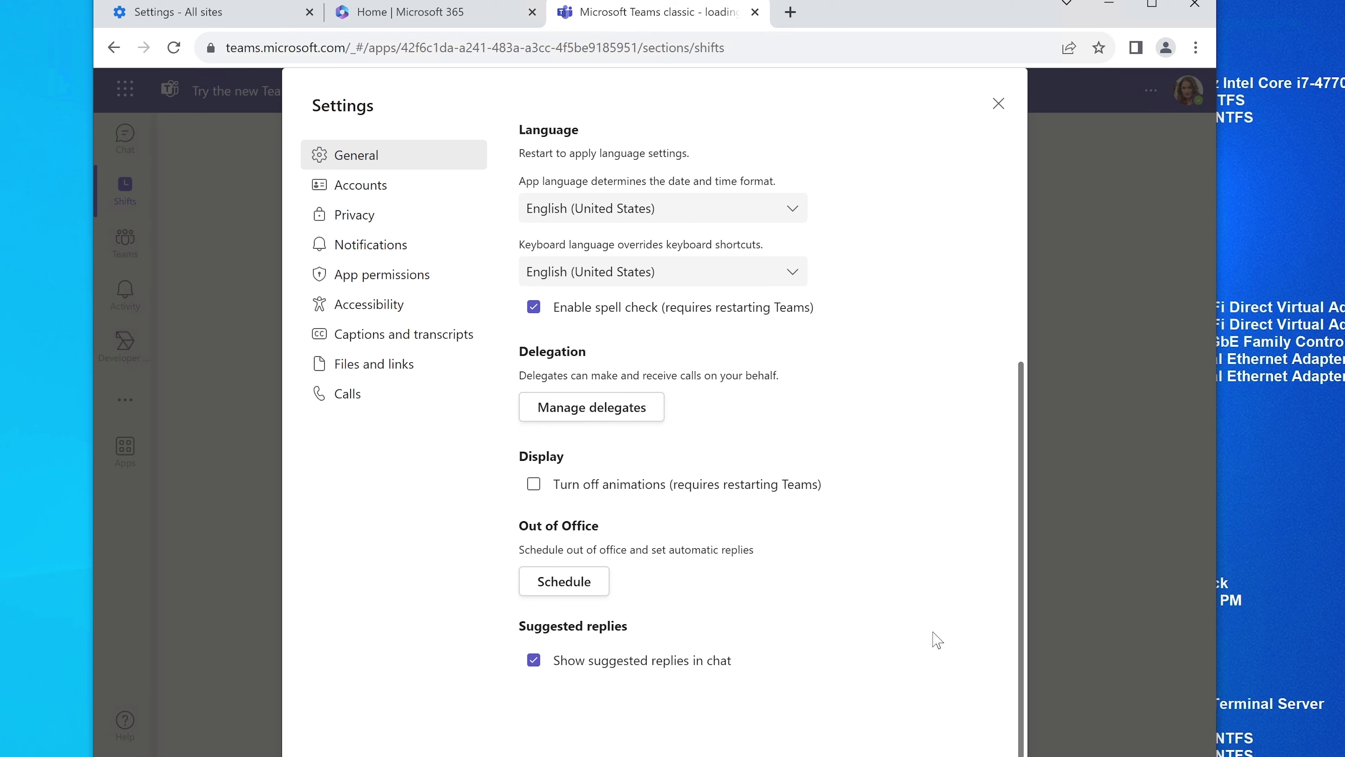
left_click(998, 103)
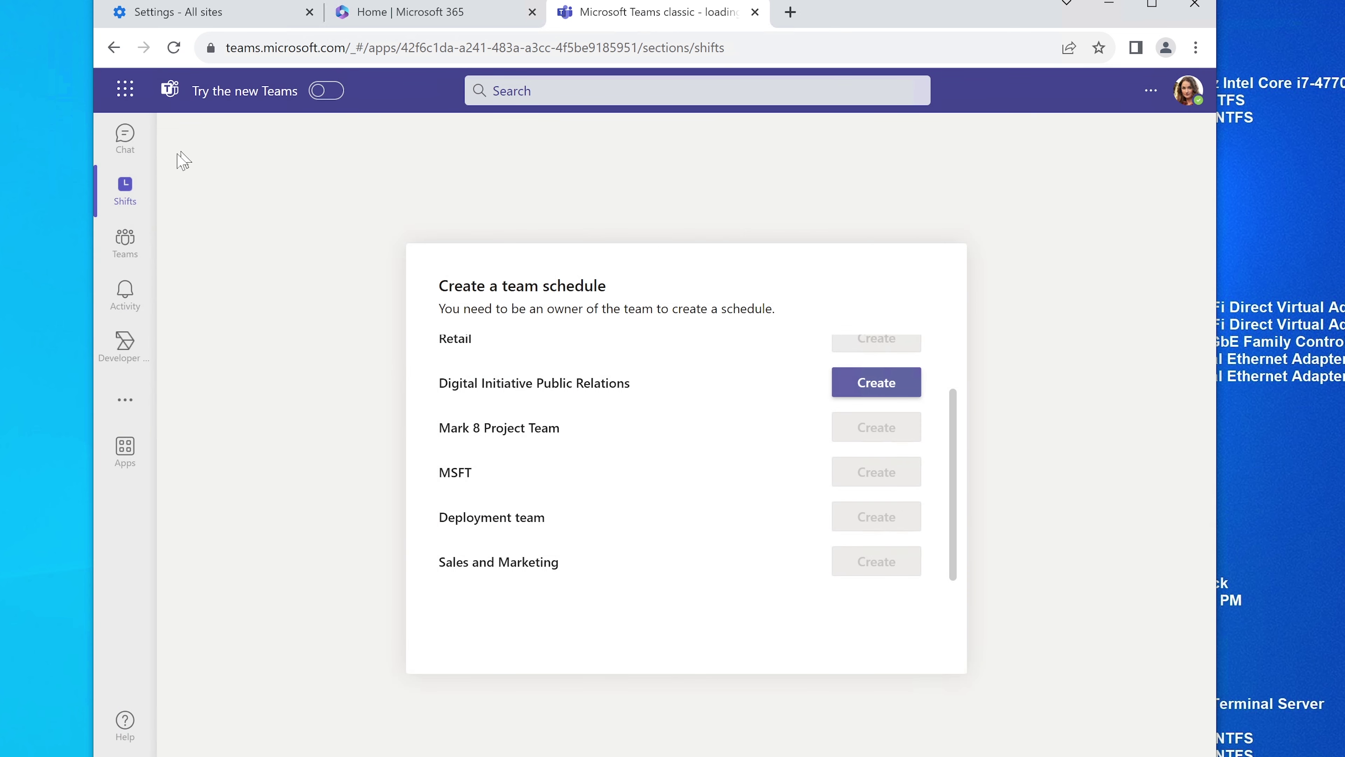
Open the U.S. Sales General channel and start a meeting from its Meet button.
left_click(125, 241)
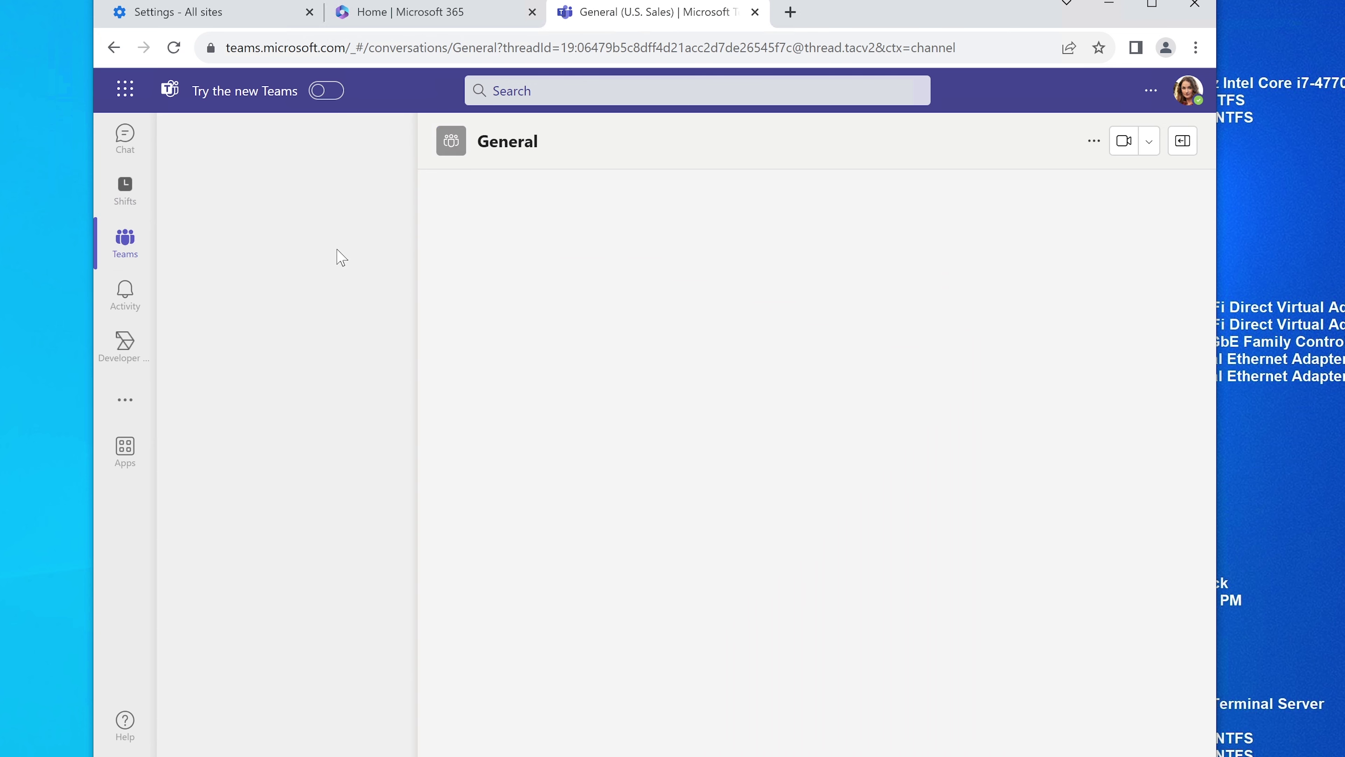
left_click(1095, 144)
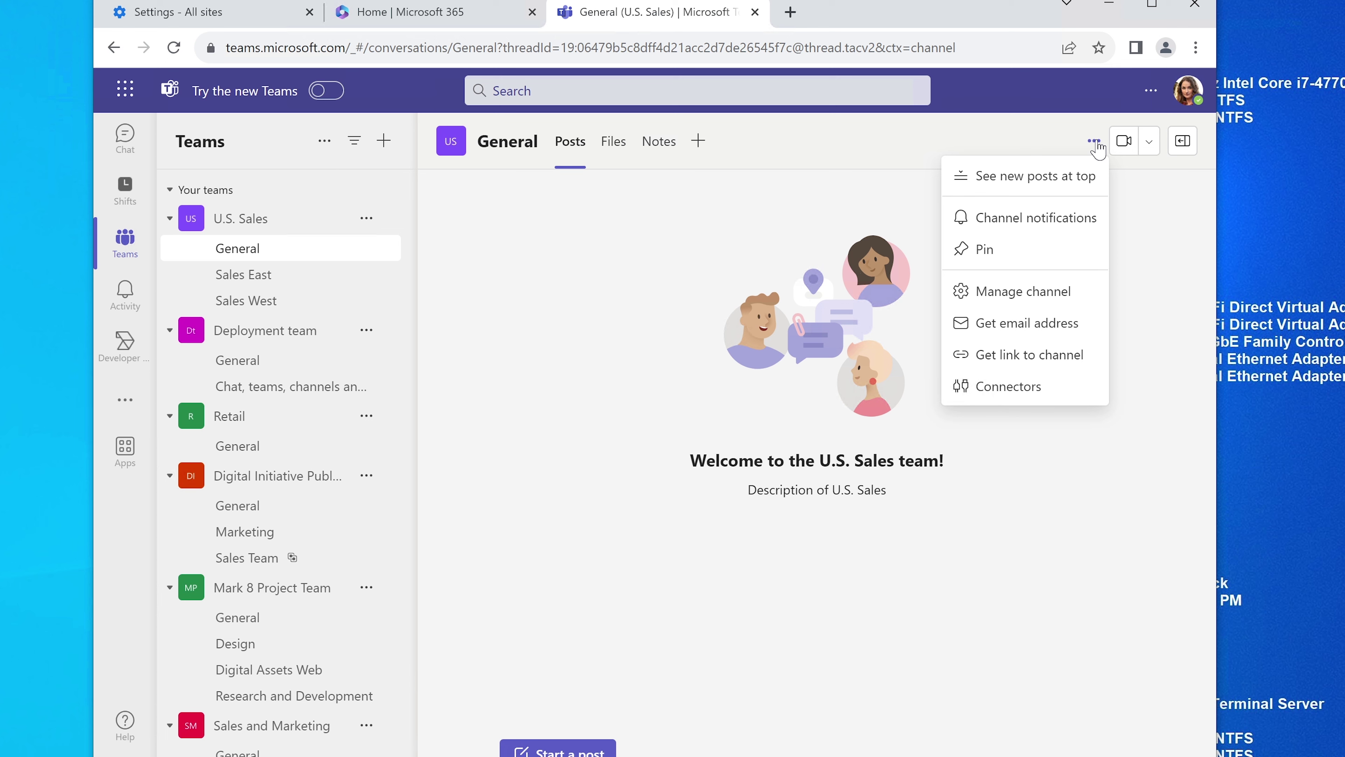
left_click(1095, 144)
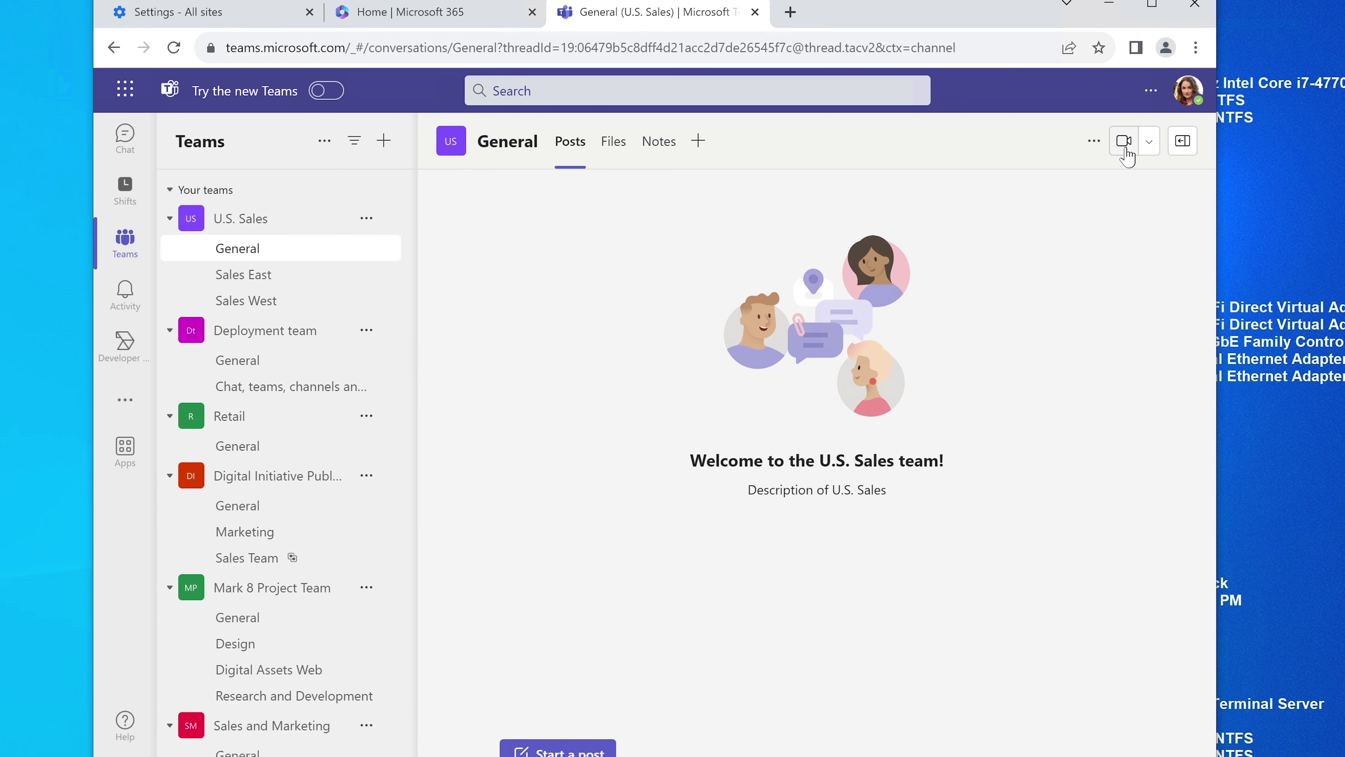
left_click(1125, 151)
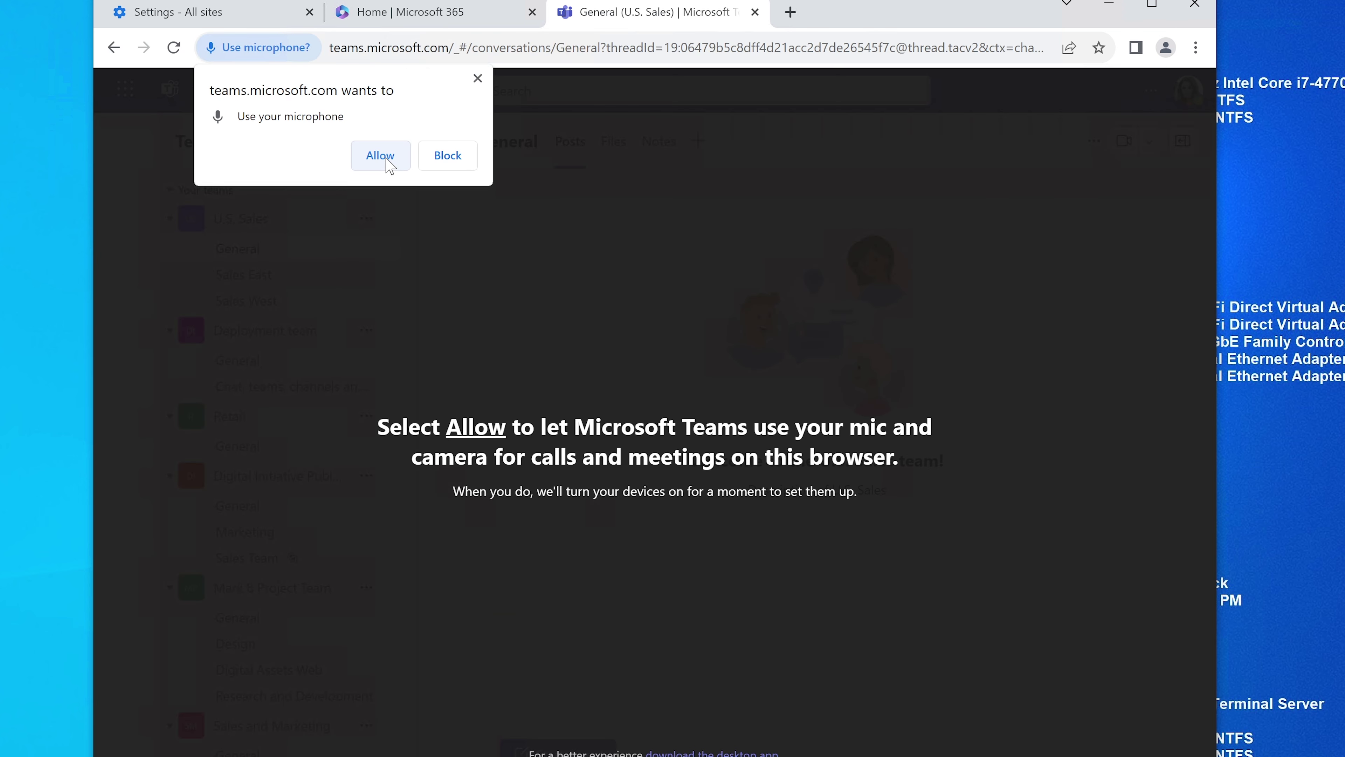
Allow microphone access and confirm the pre-join microphone is the Plantronics C610.
left_click(387, 160)
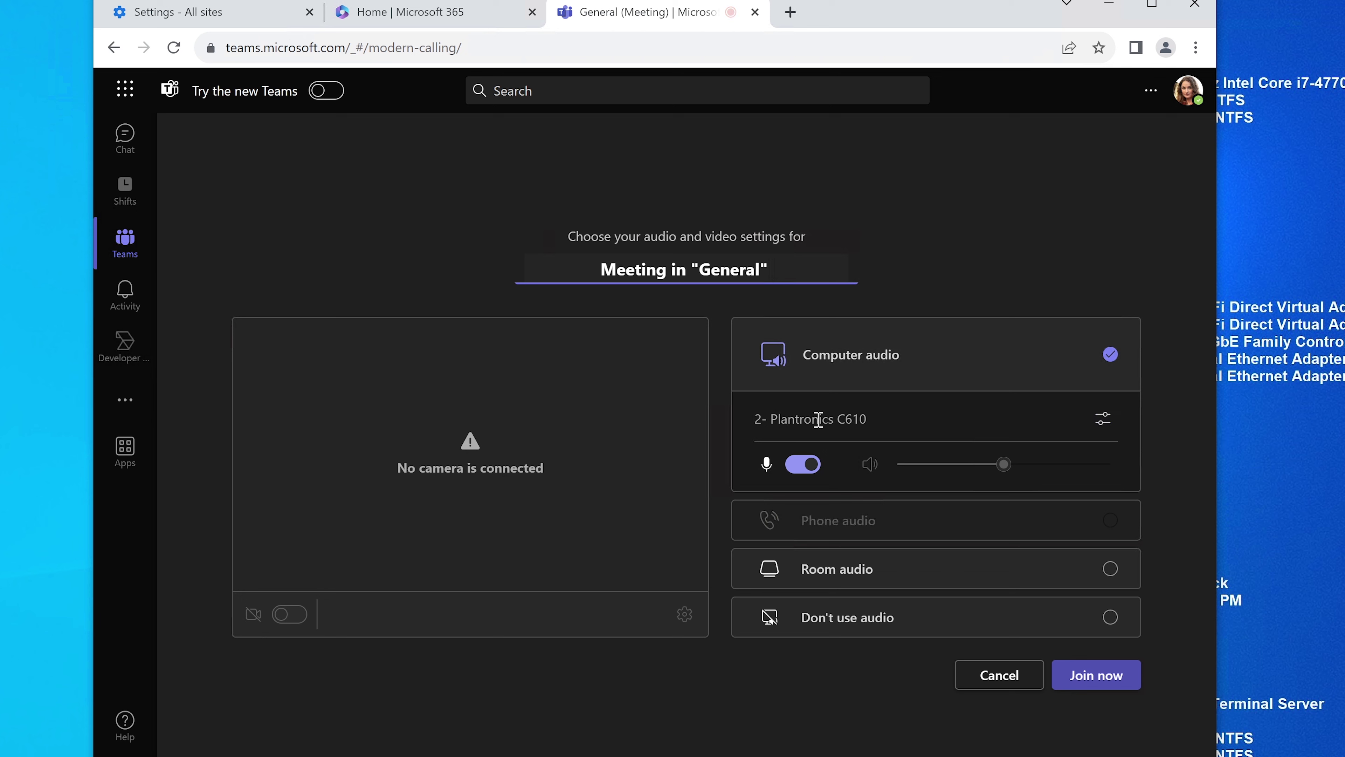
left_click(1101, 423)
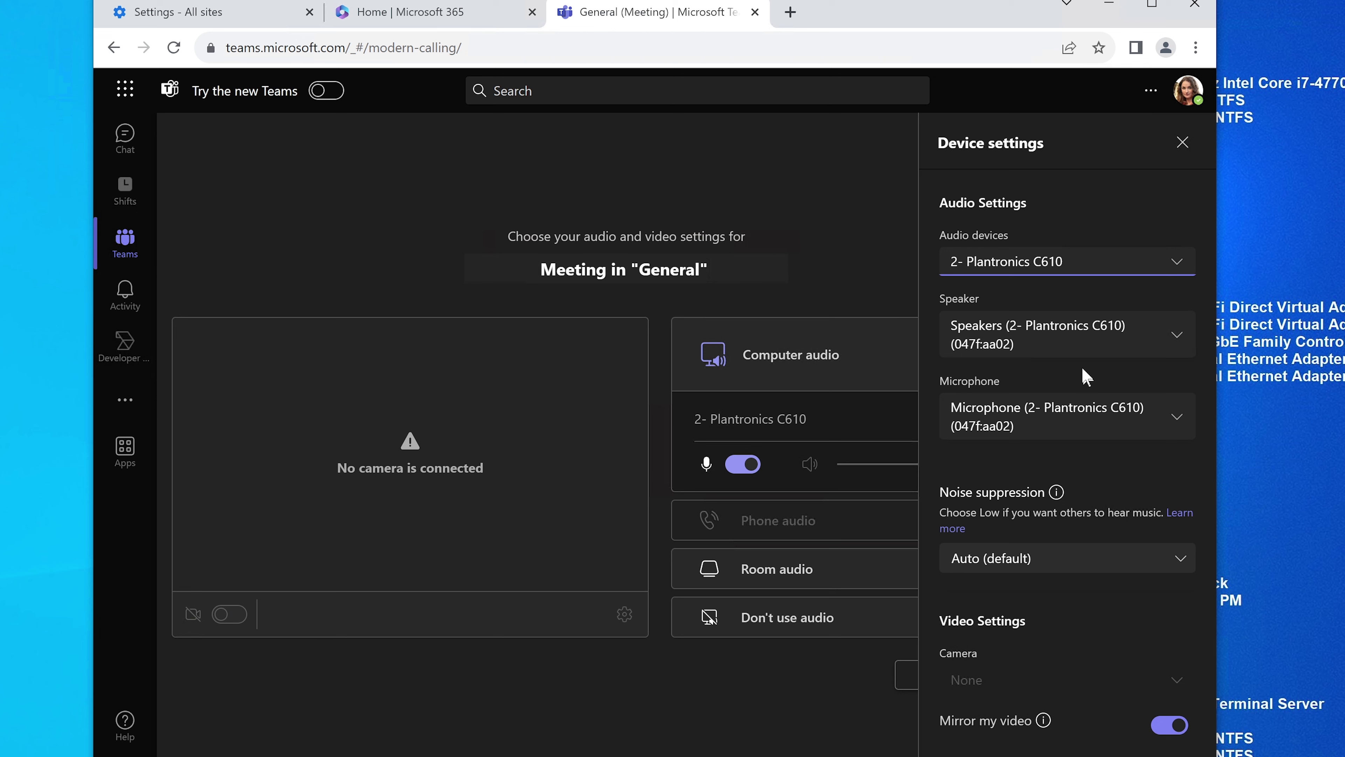
left_click(1070, 420)
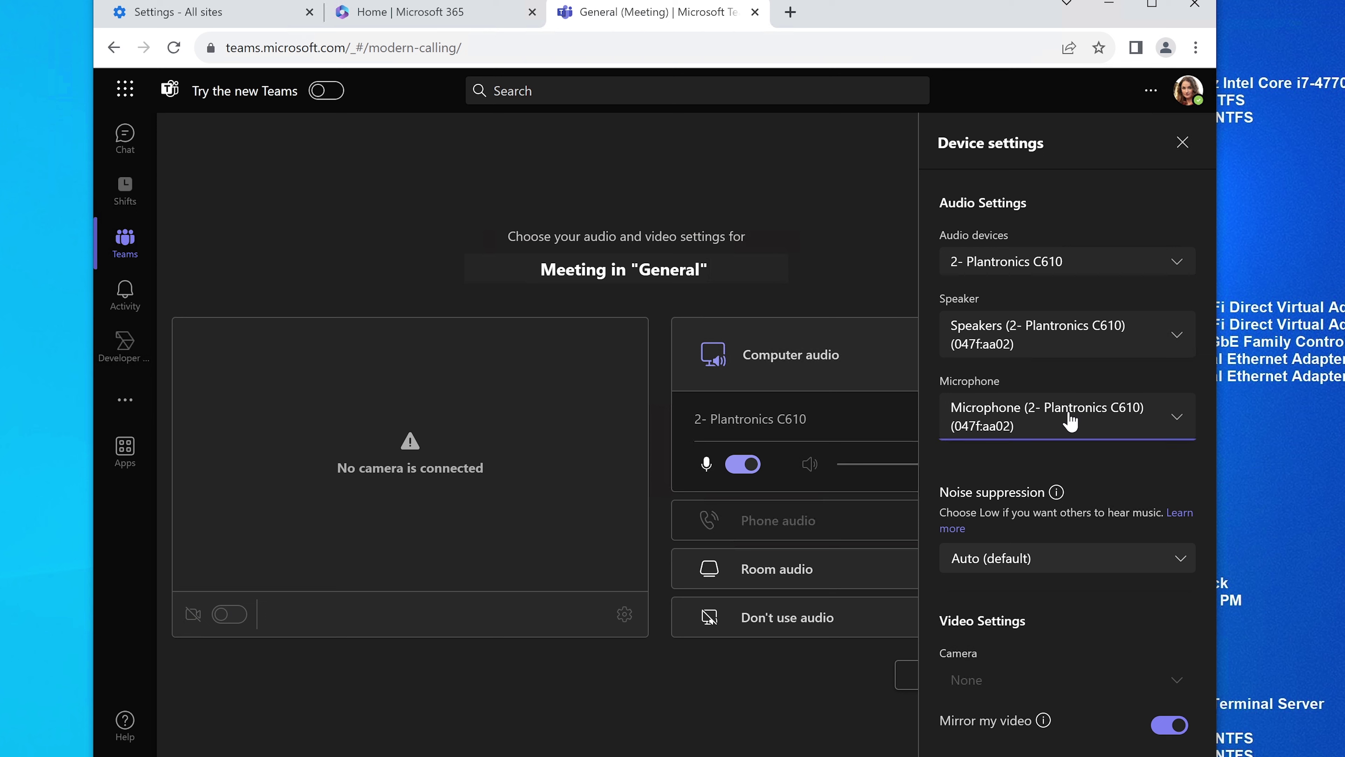
left_click(1070, 420)
Close the device settings panel, then the Teams meeting and Microsoft 365 tabs.
left_click(1182, 142)
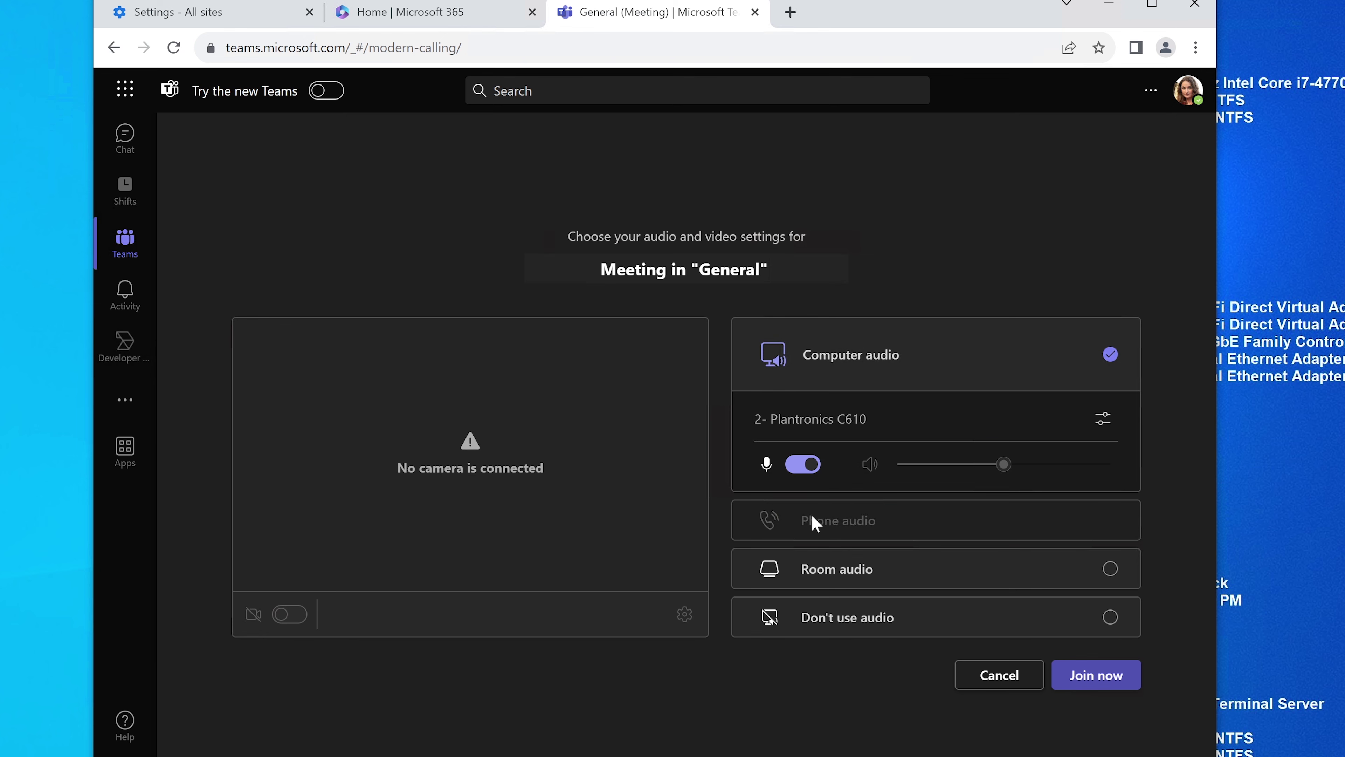
left_click(754, 11)
left_click(532, 11)
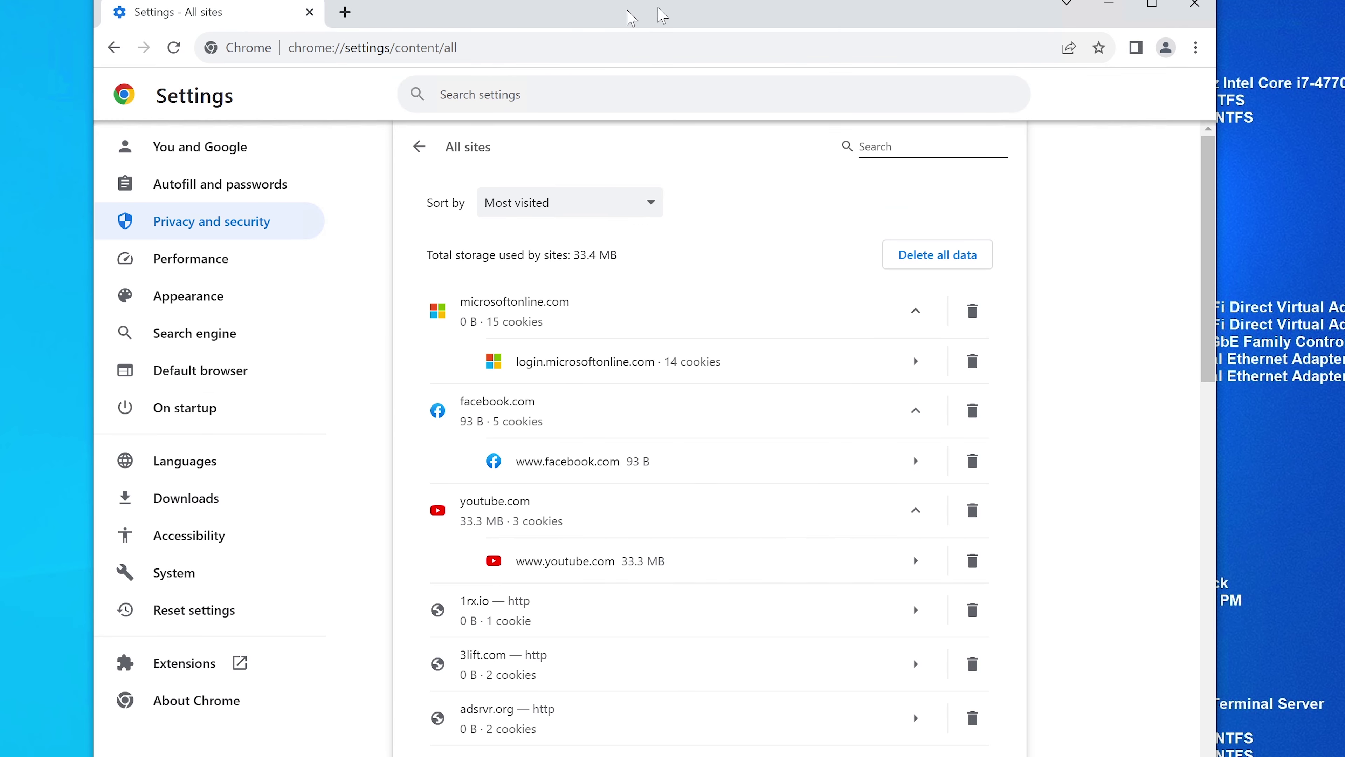
Switch from Chrome settings to ticket ISD-264 in Edge, starting then discarding a draft reply.
left_click(1102, 14)
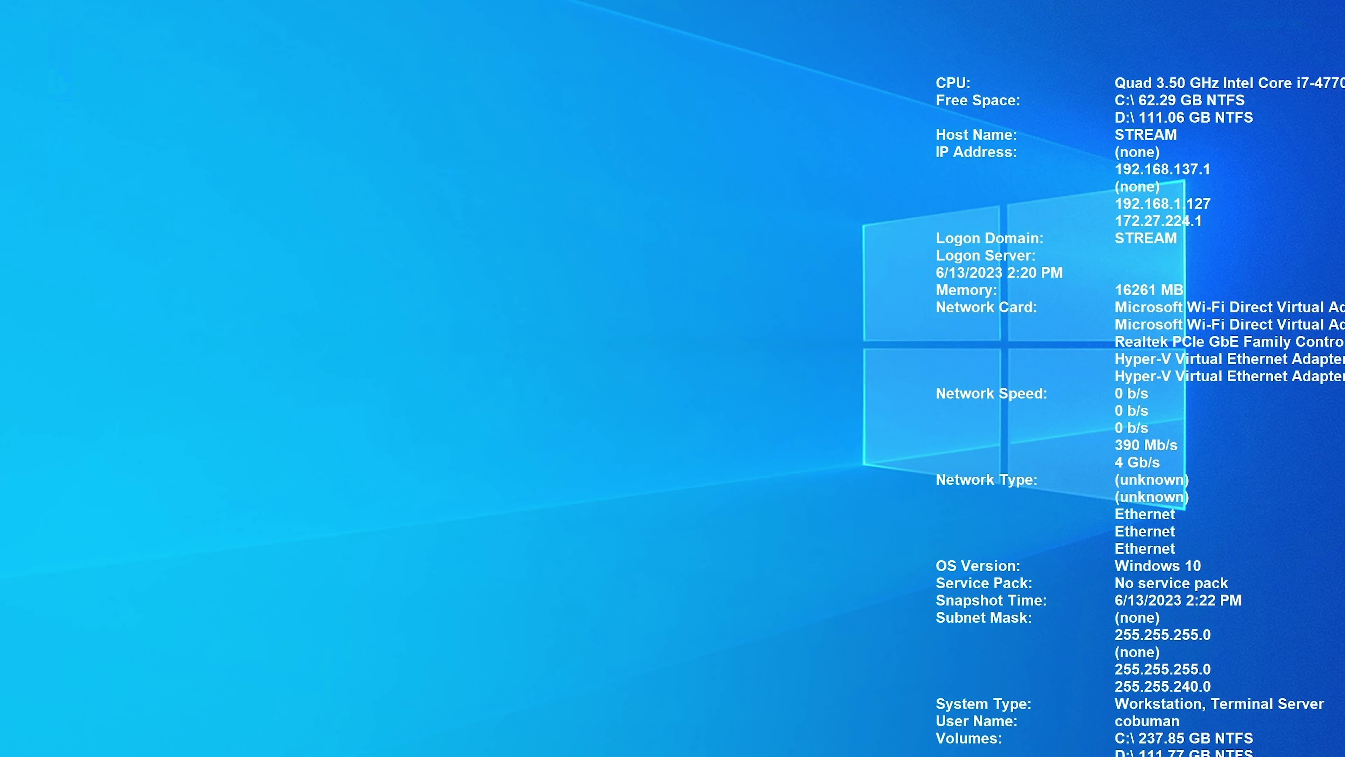
key("alt+Tab")
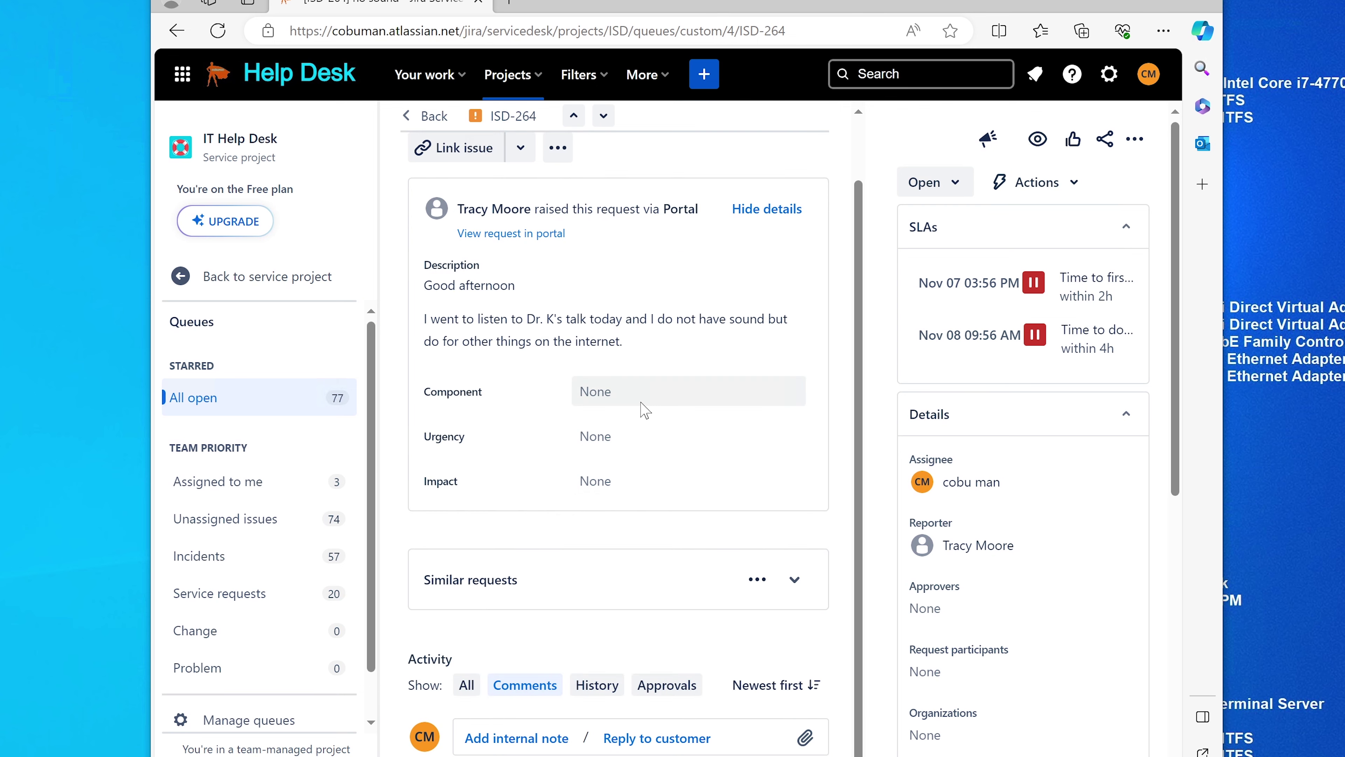
left_click(671, 741)
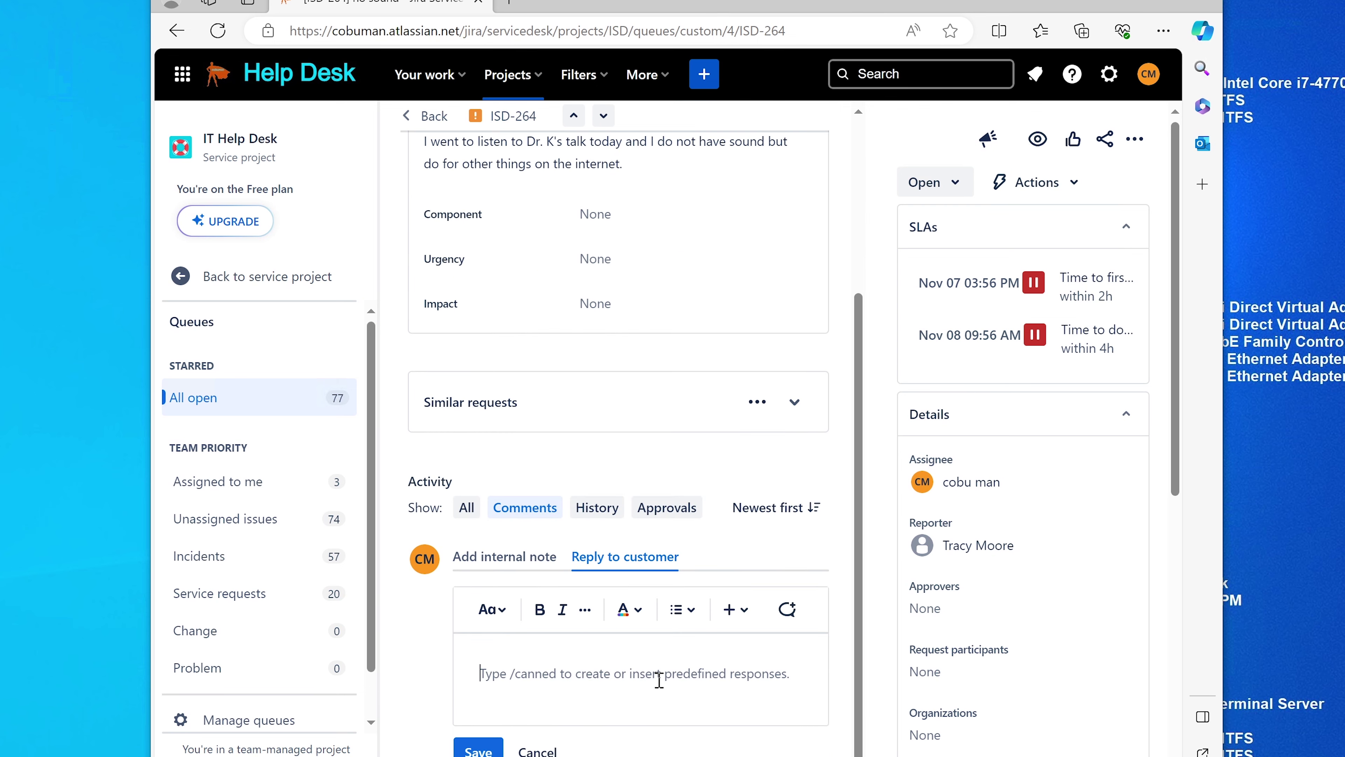
type("When ")
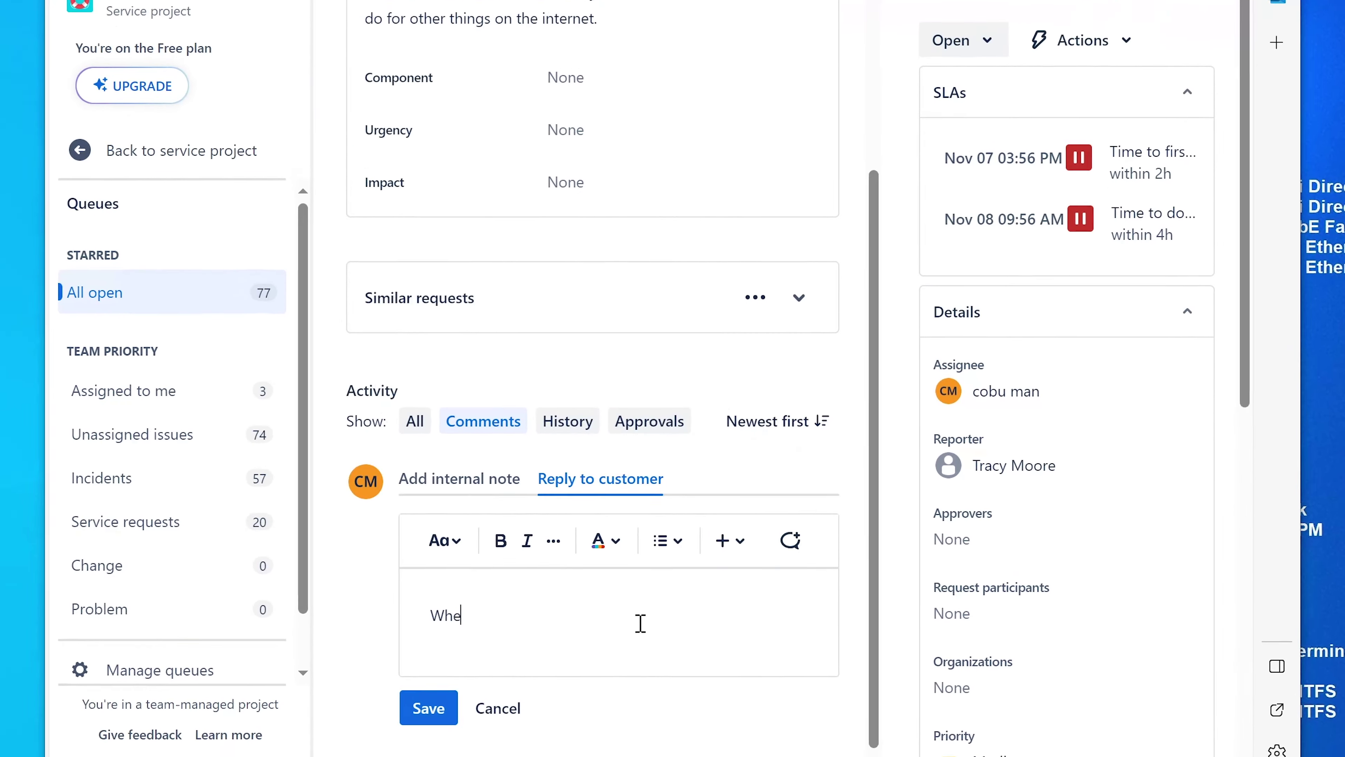
type("you")
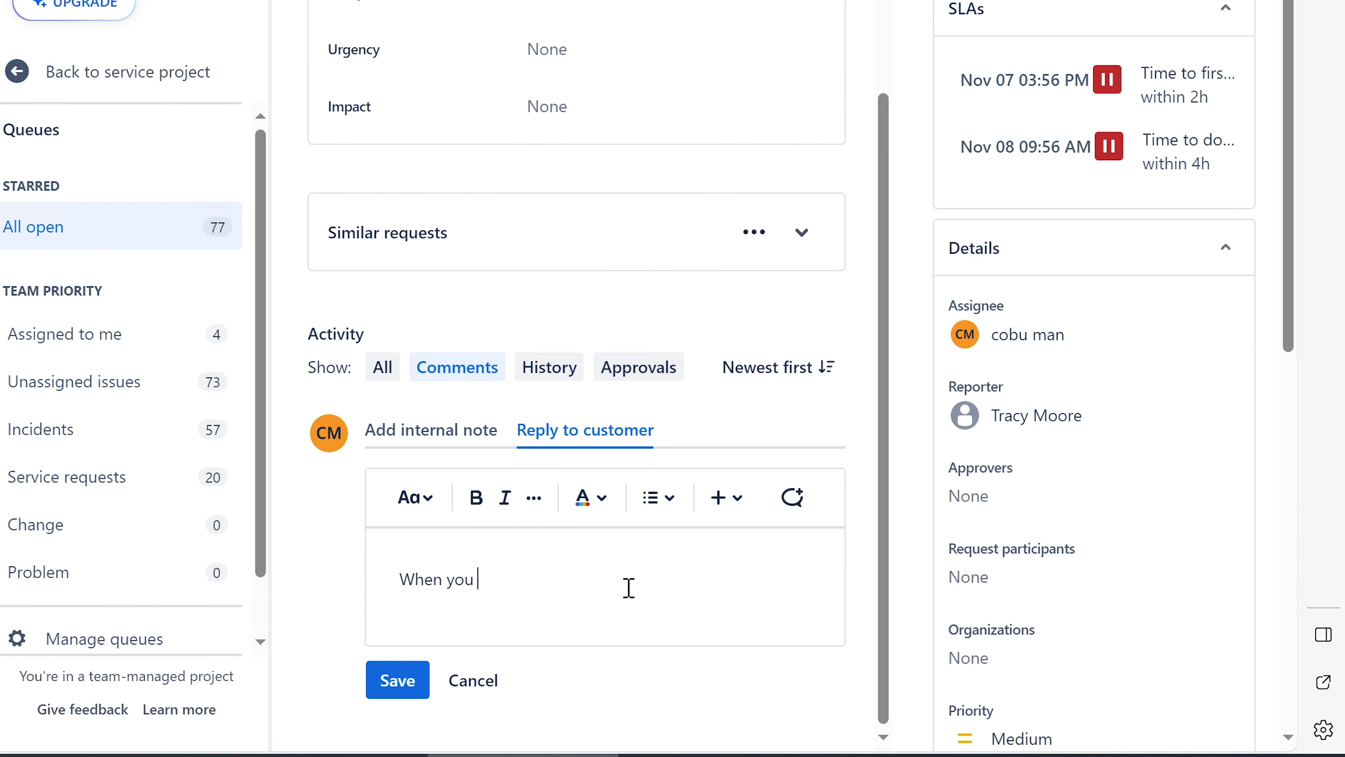
left_click(493, 678)
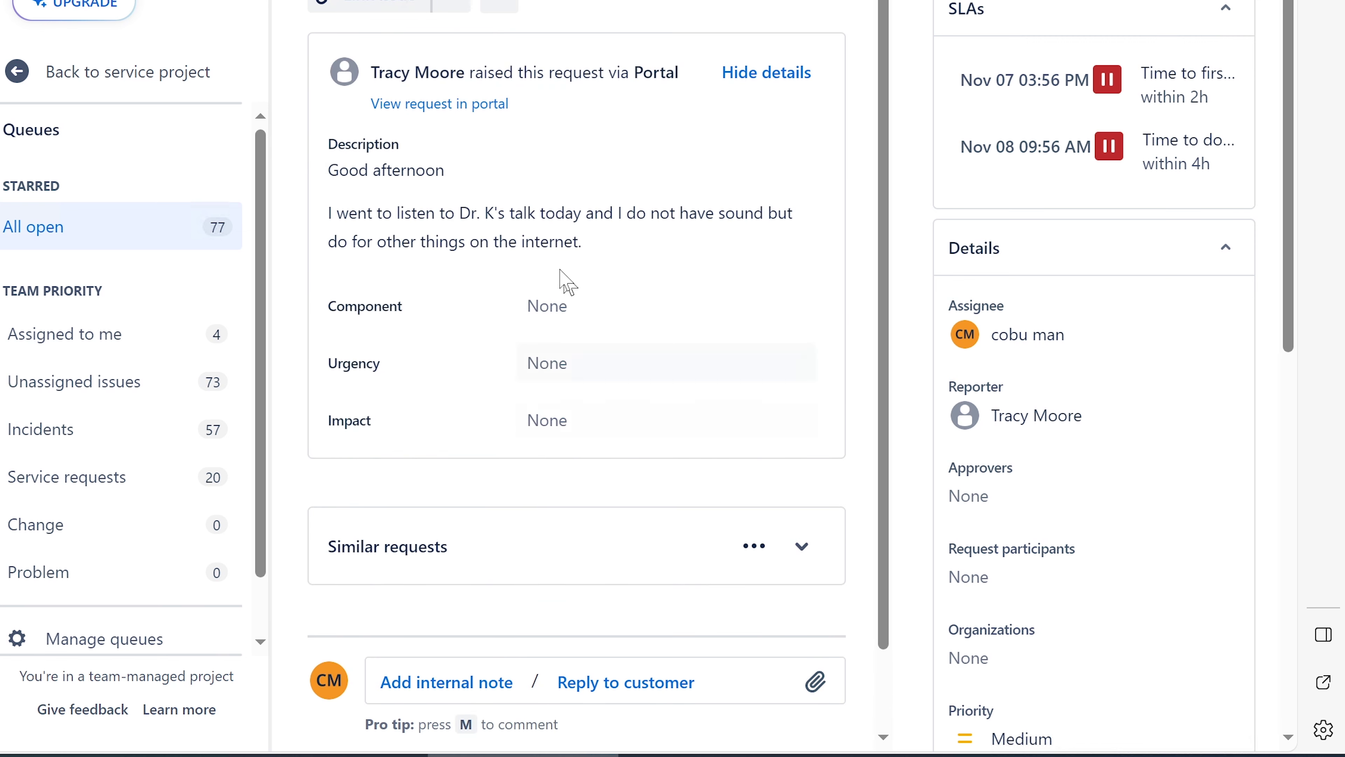
Read the customer's description about no sound for Dr. K's talk, highlighting key phrases.
left_click_drag(628, 213, 789, 218)
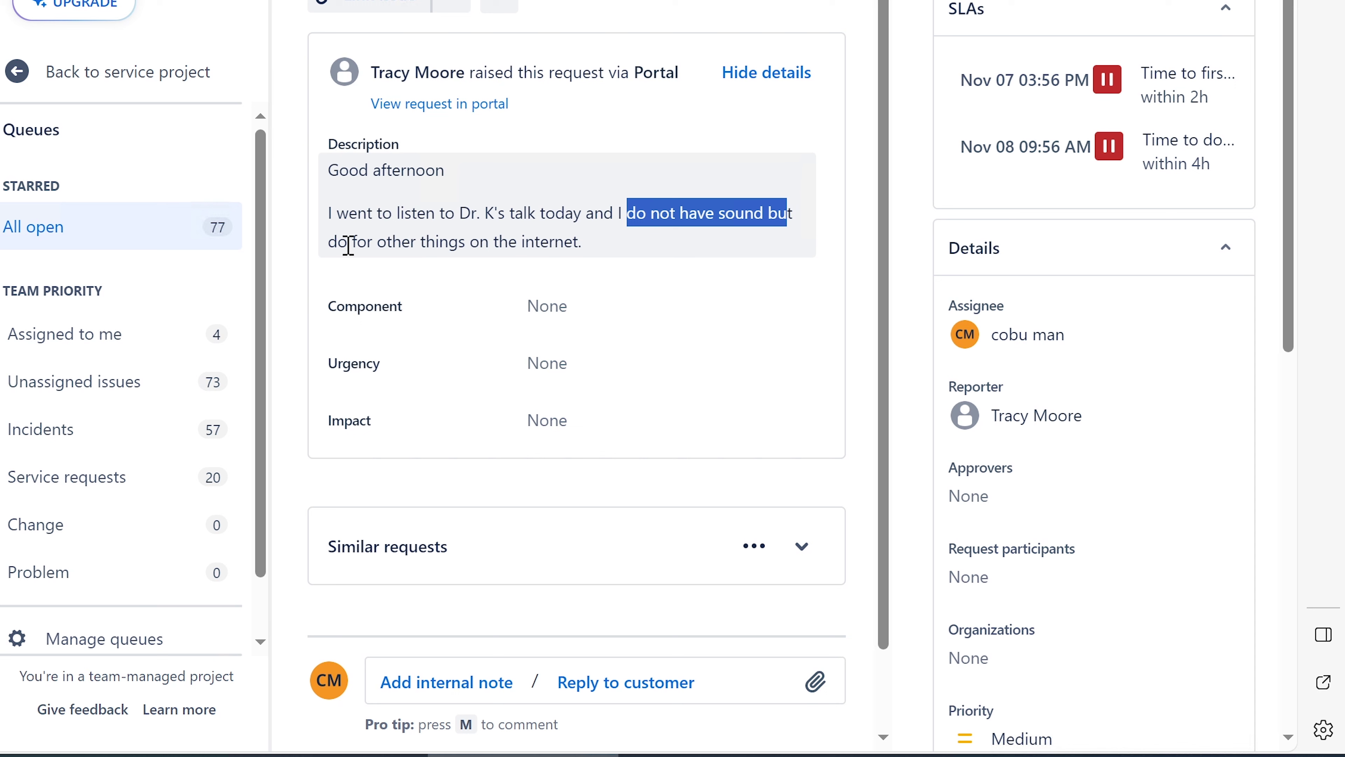
left_click_drag(348, 241, 460, 229)
left_click(593, 225)
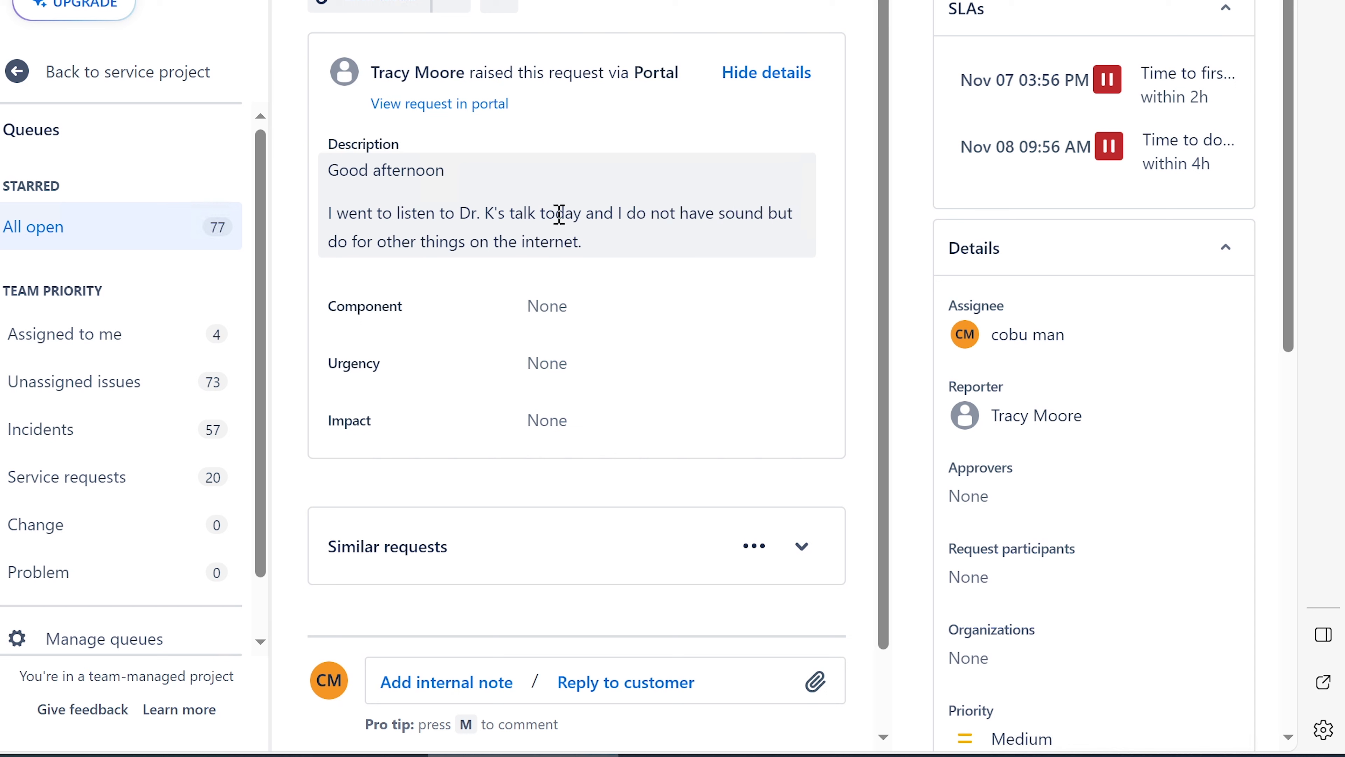
left_click_drag(329, 217, 586, 233)
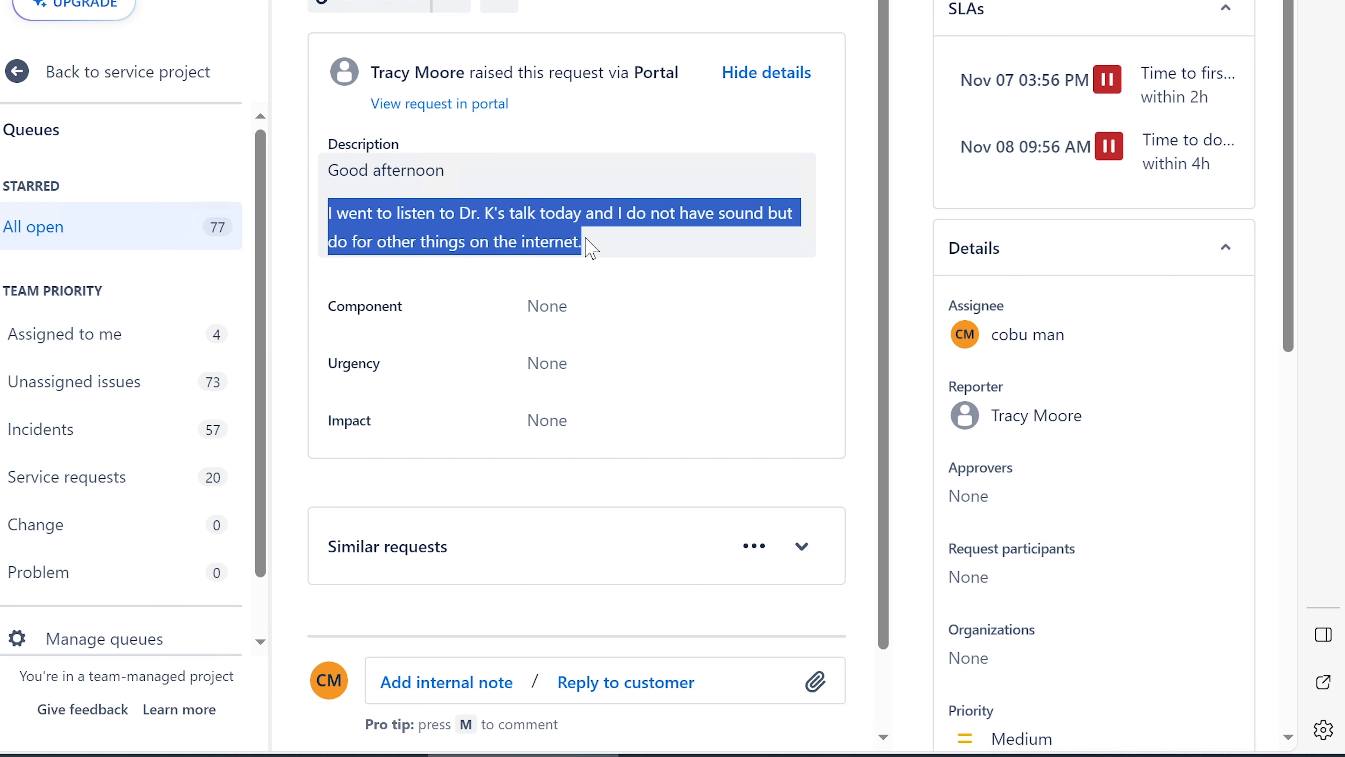
left_click(587, 230)
left_click_drag(330, 243, 593, 247)
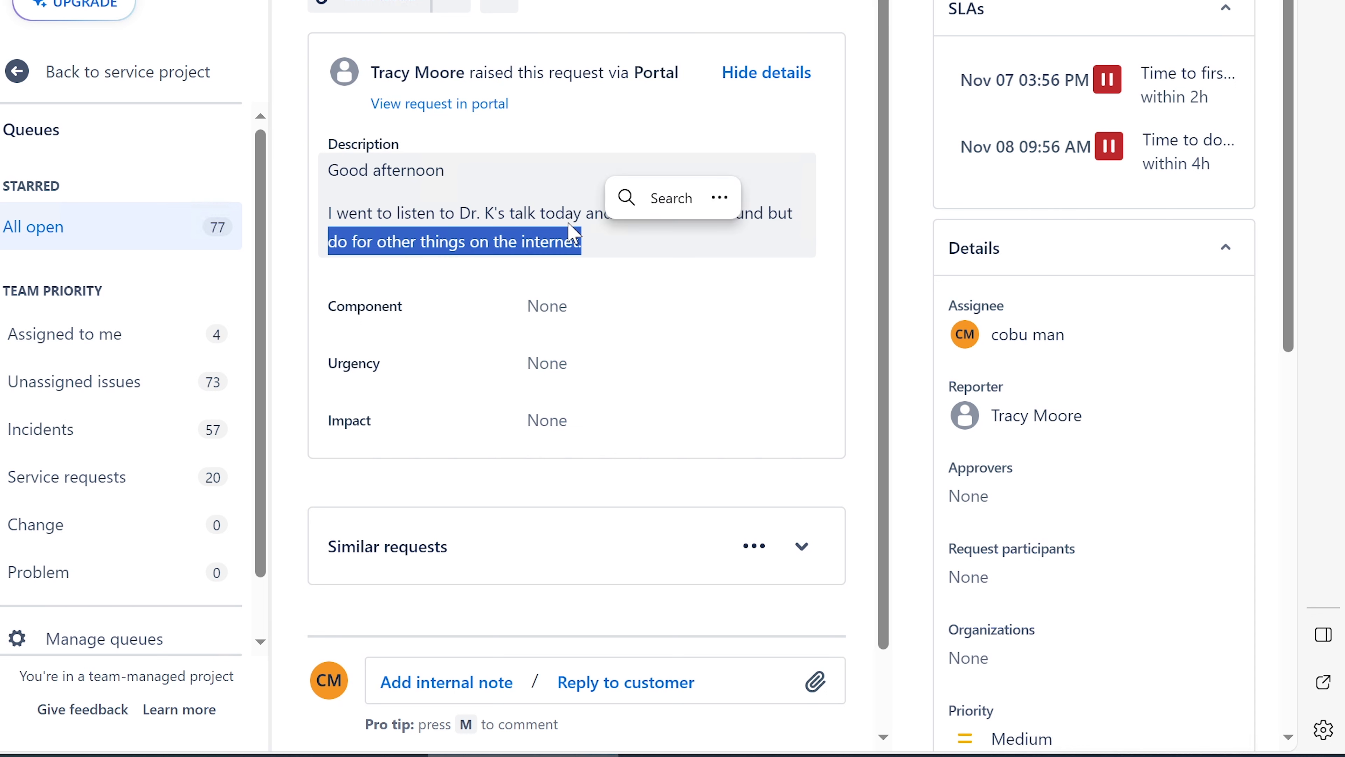
left_click(563, 208)
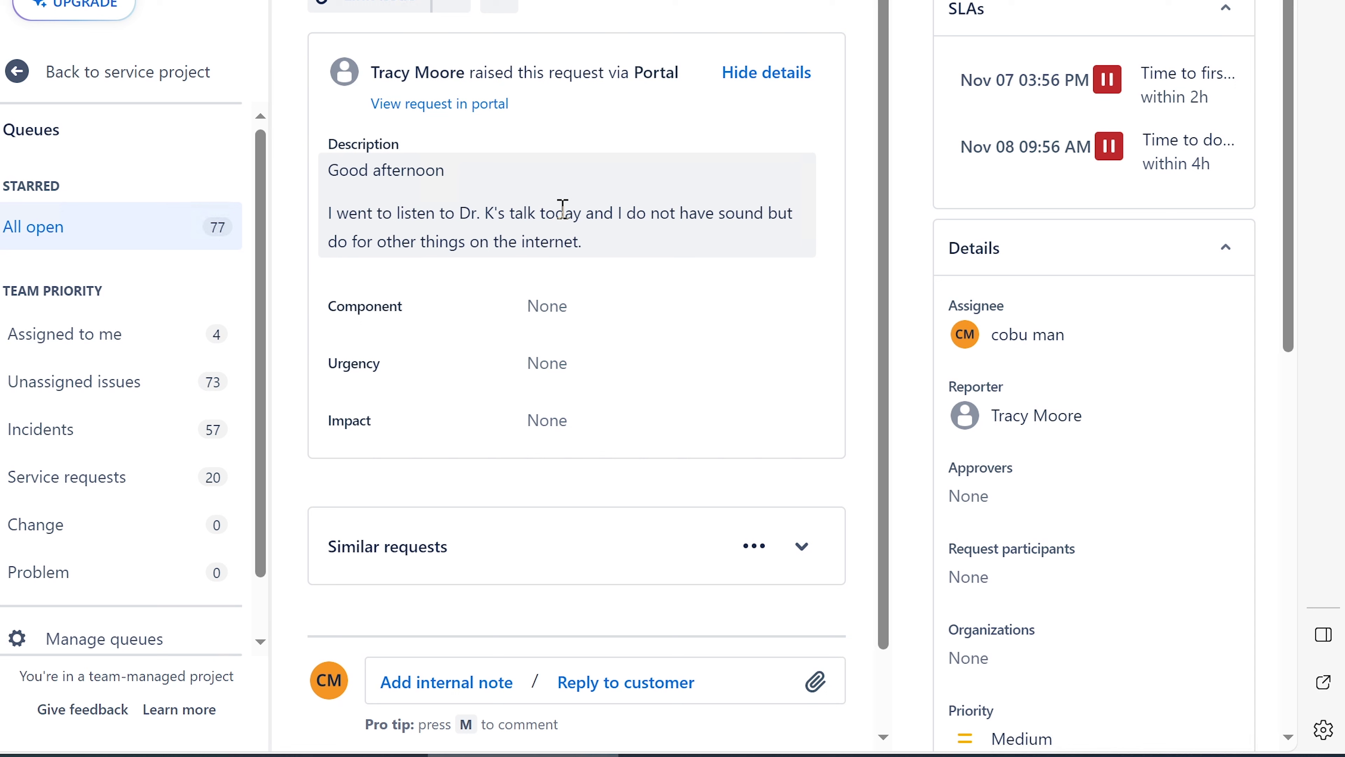
left_click_drag(562, 208, 345, 216)
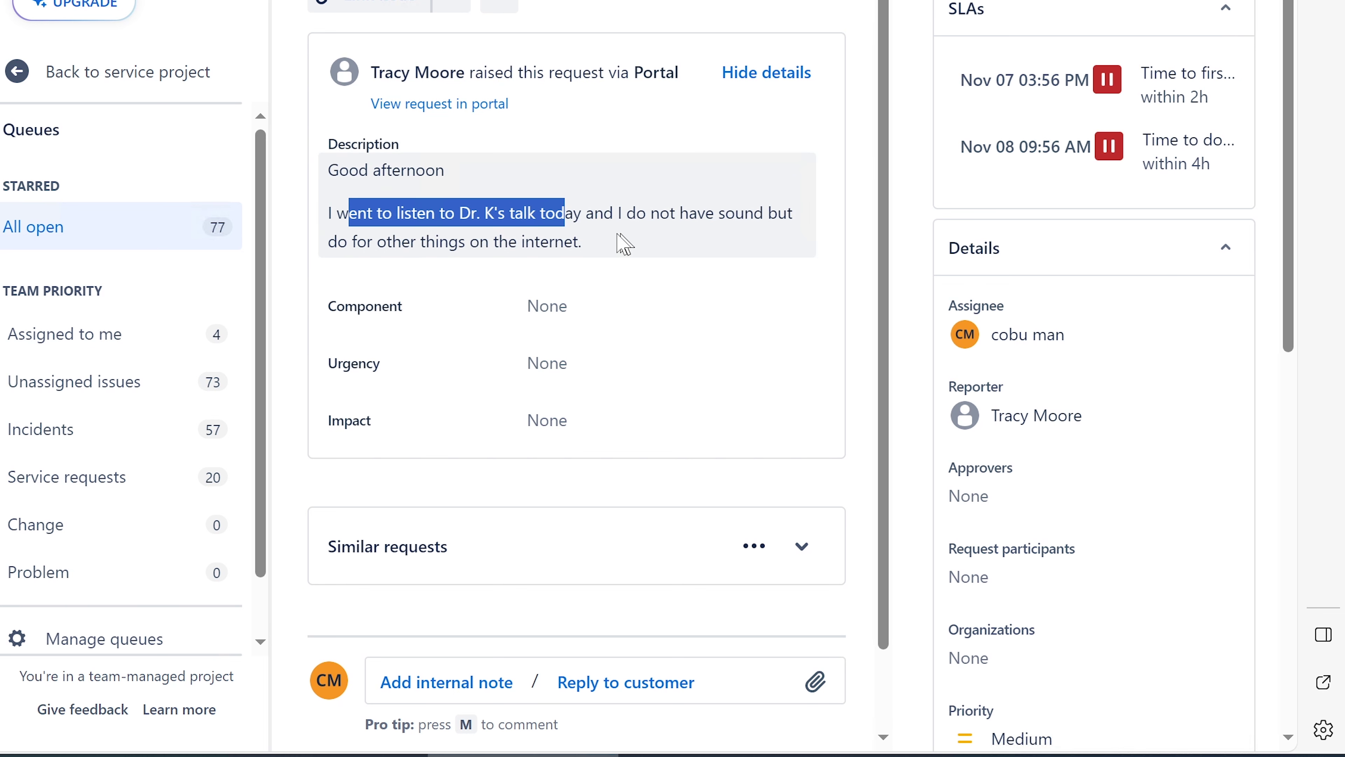
left_click(560, 217)
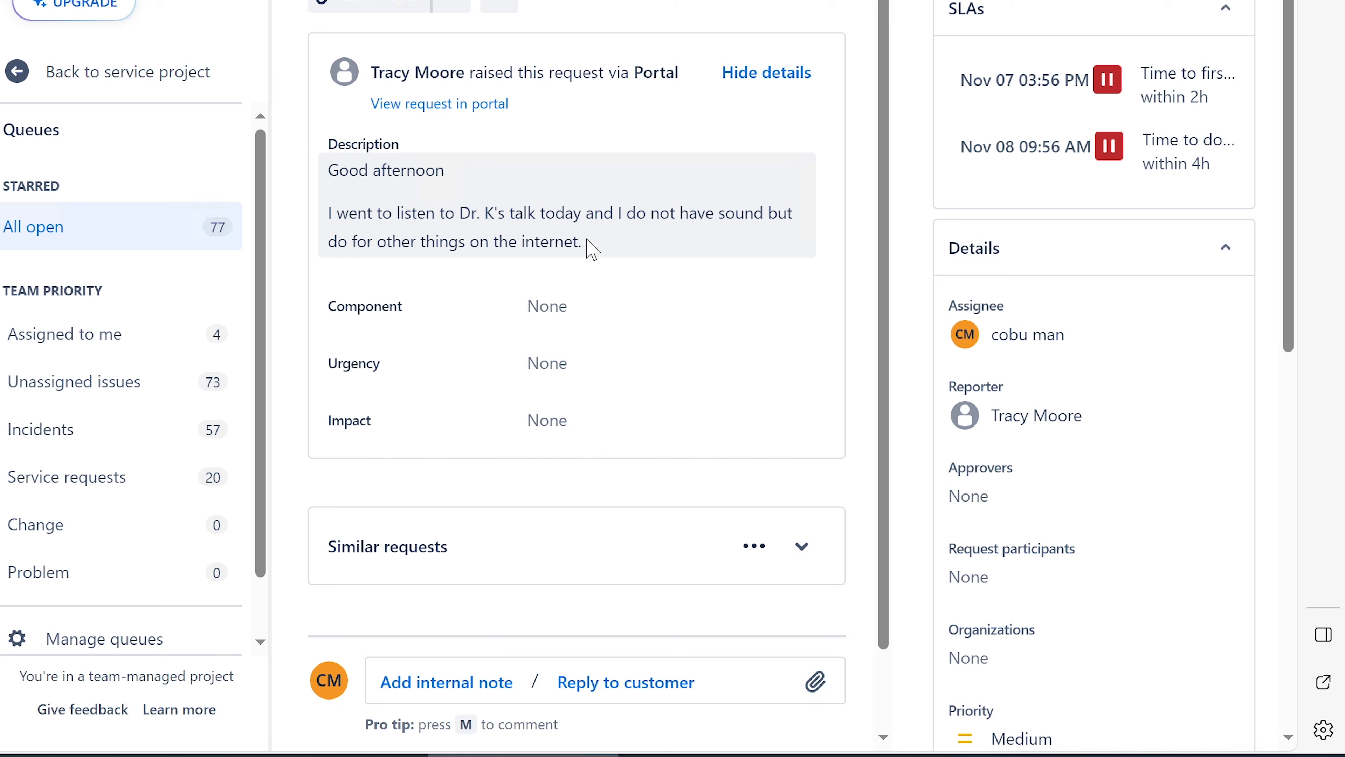
left_click_drag(327, 249, 584, 240)
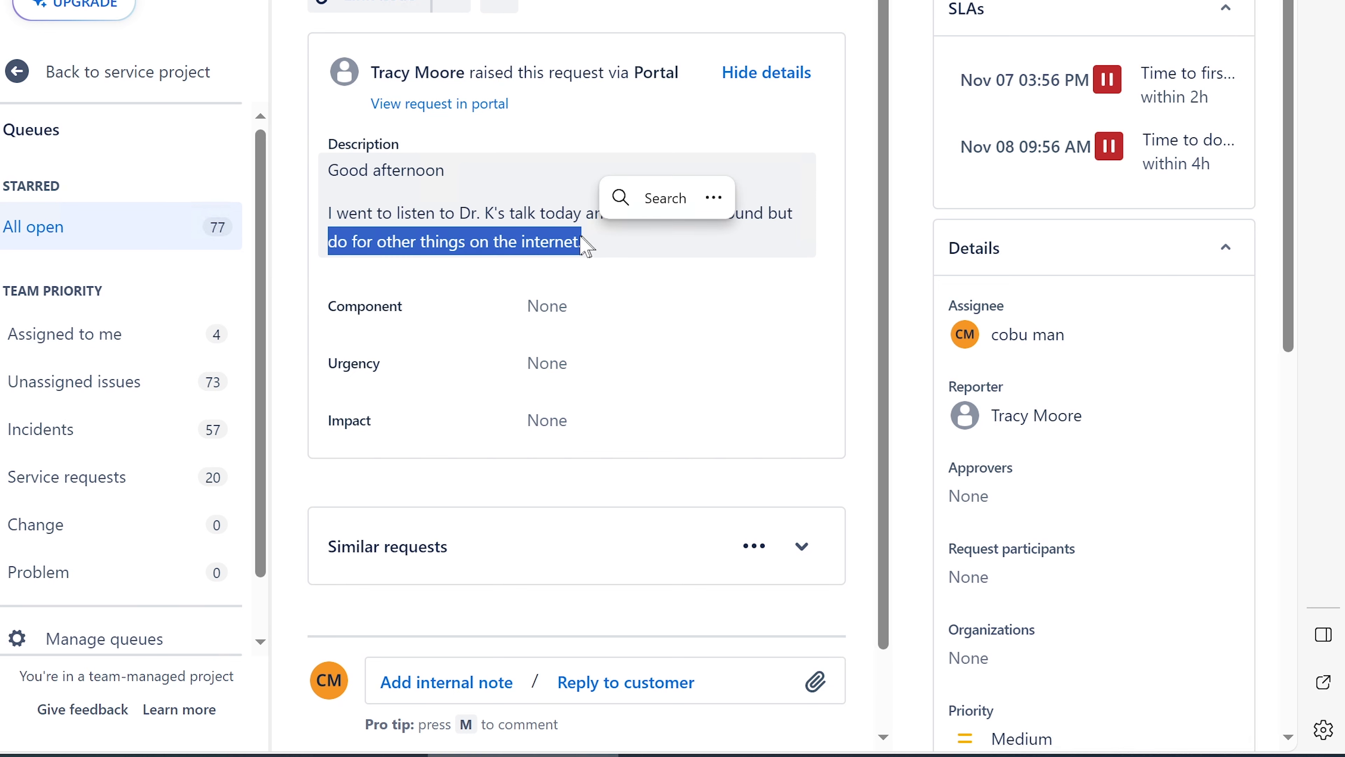
scroll(561, 236, "down", 1)
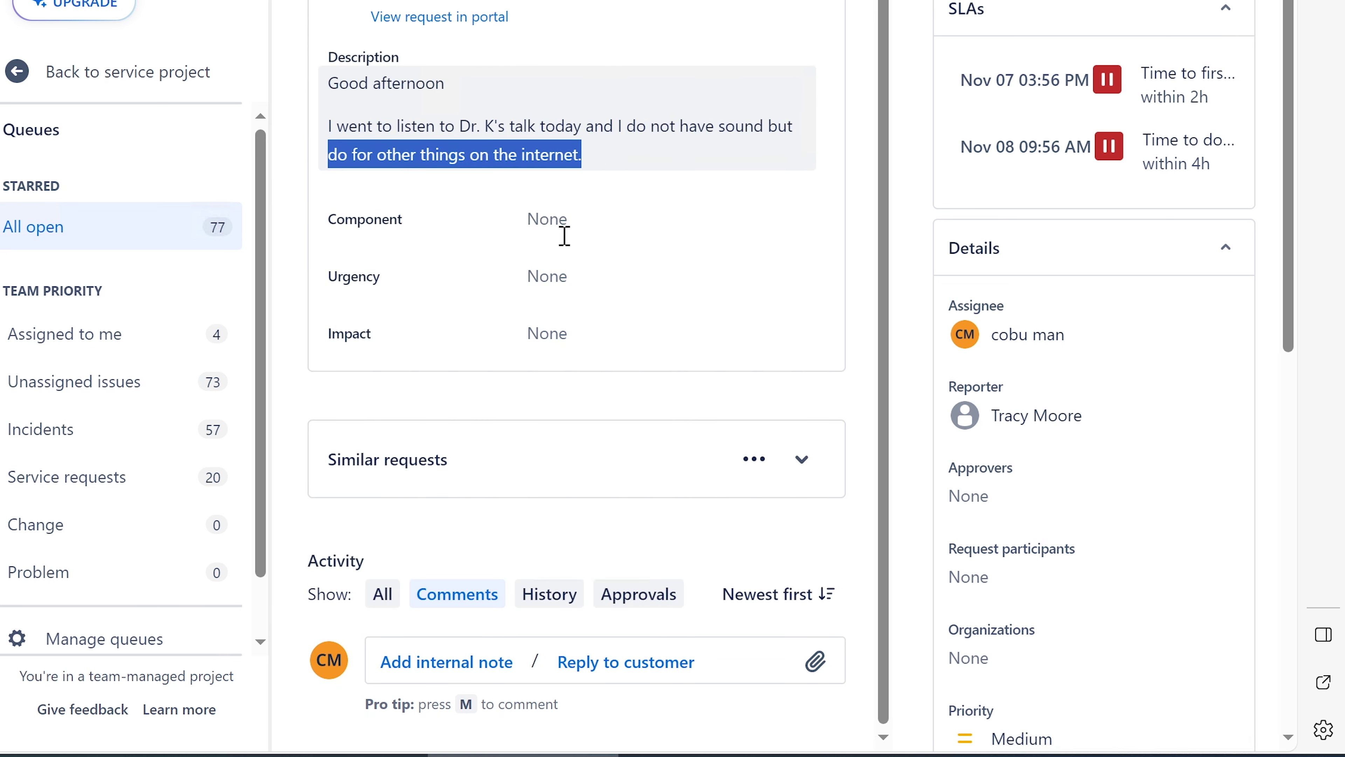
left_click(372, 128)
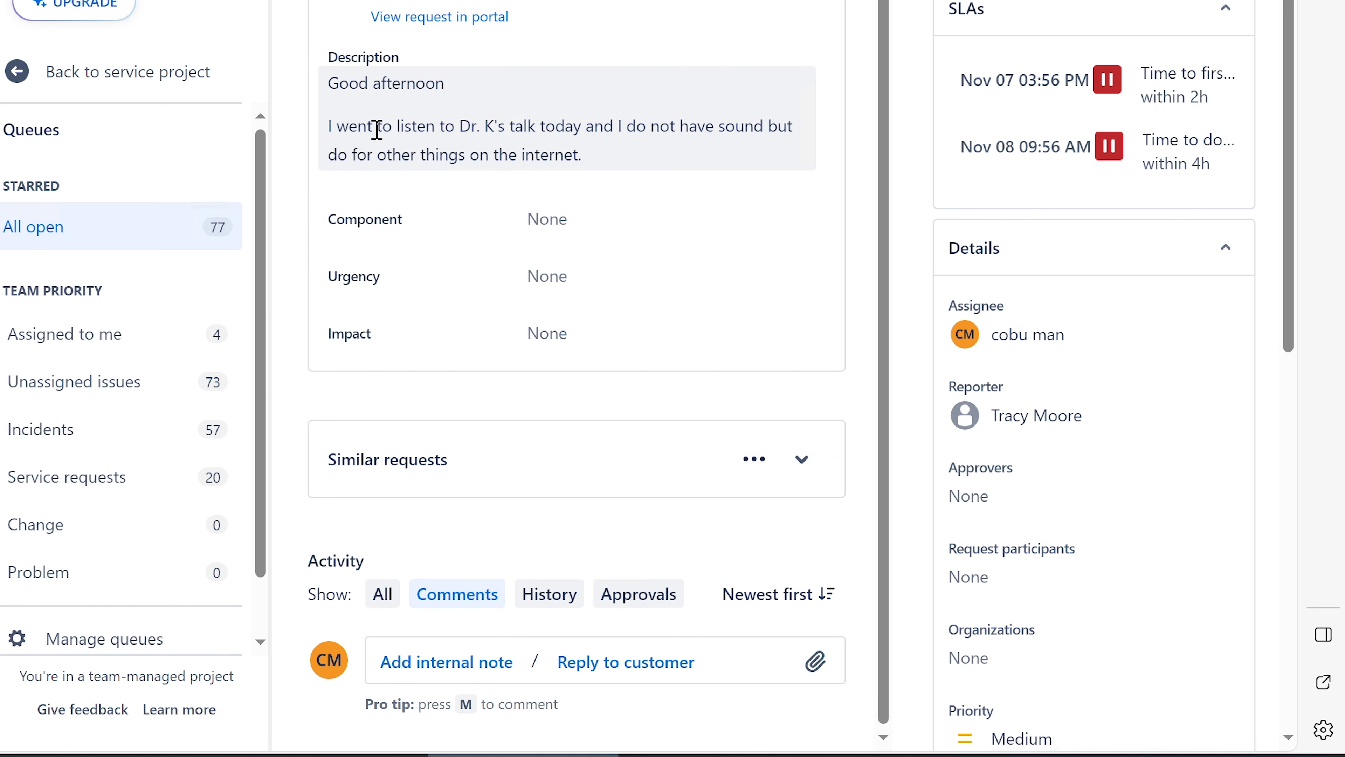
Post the reply: check sound settings specifically for the app used for Dr. K's talk, i.e. Teams, Zoom.
left_click(612, 669)
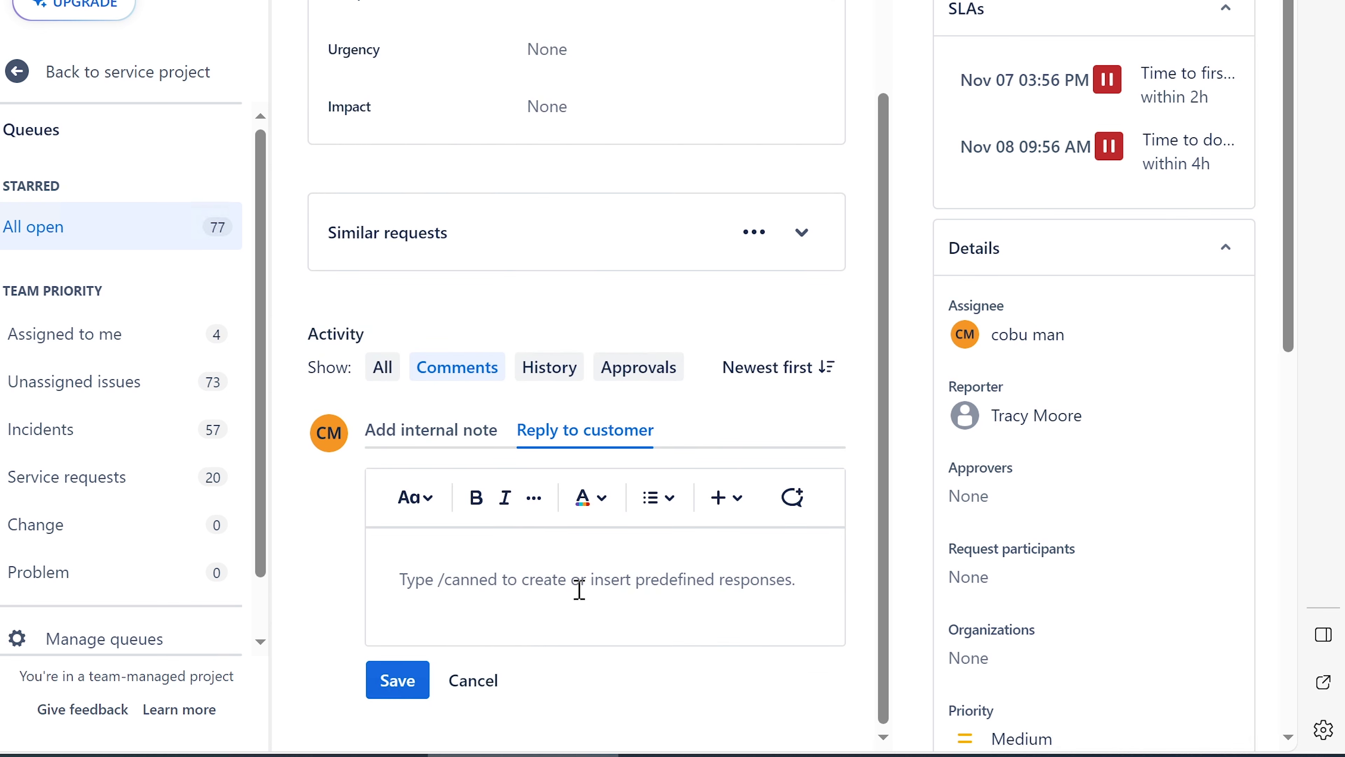
type("Make ")
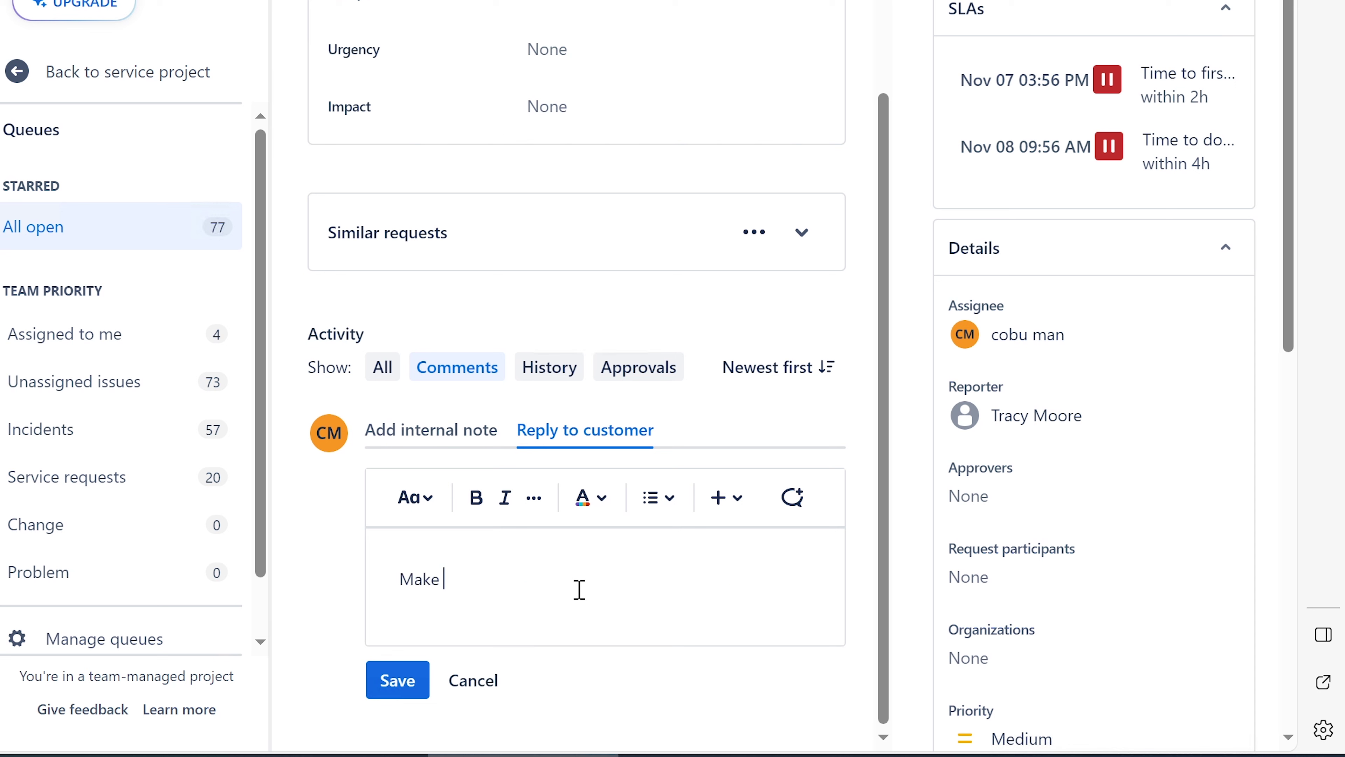
type("sure to check the ")
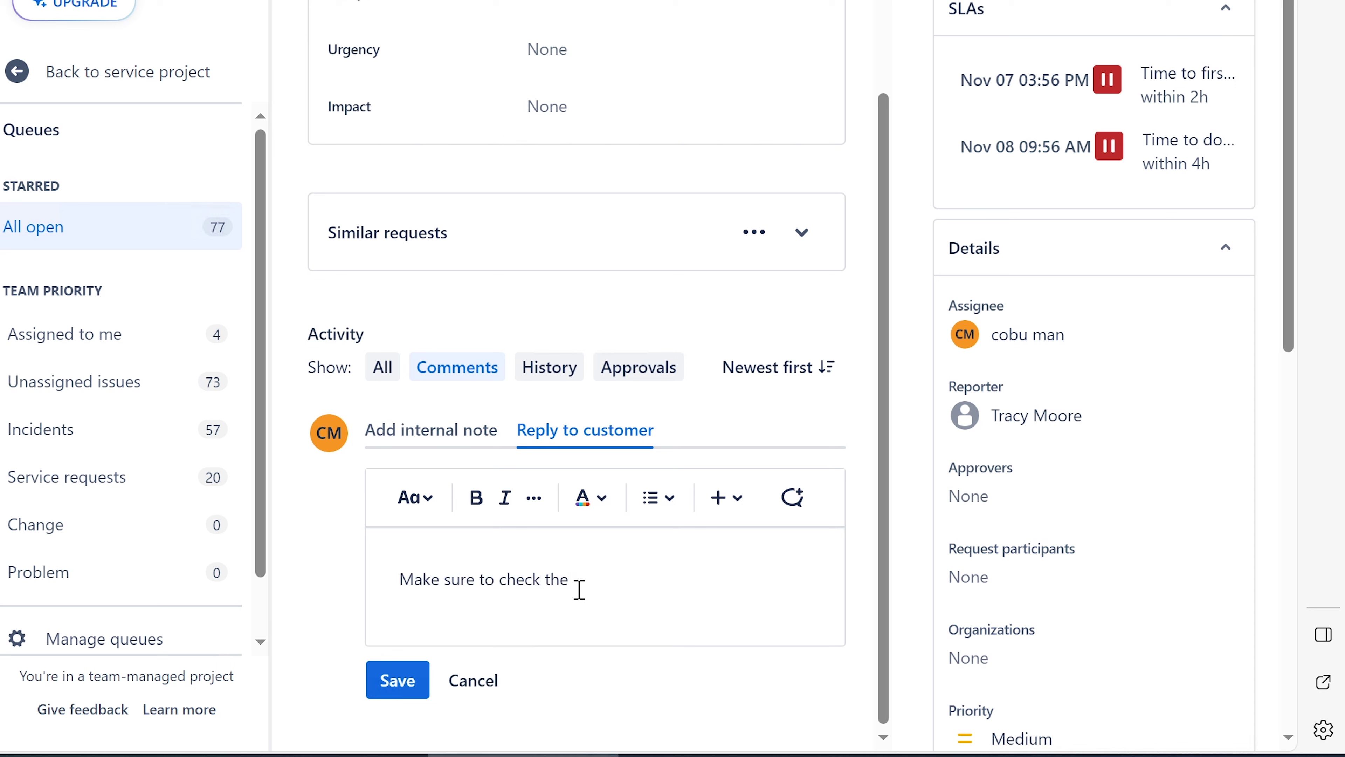
type("sound settings specifically for")
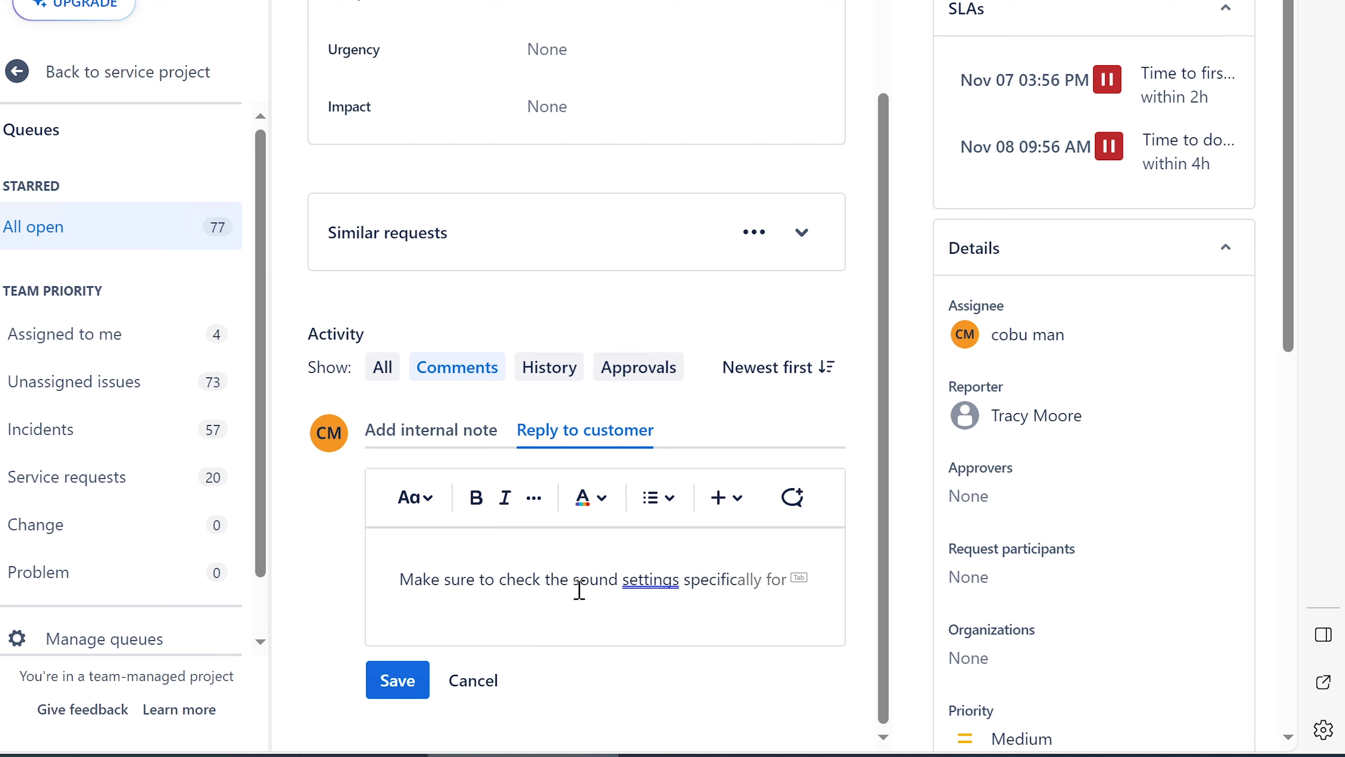
key("Tab")
type("the")
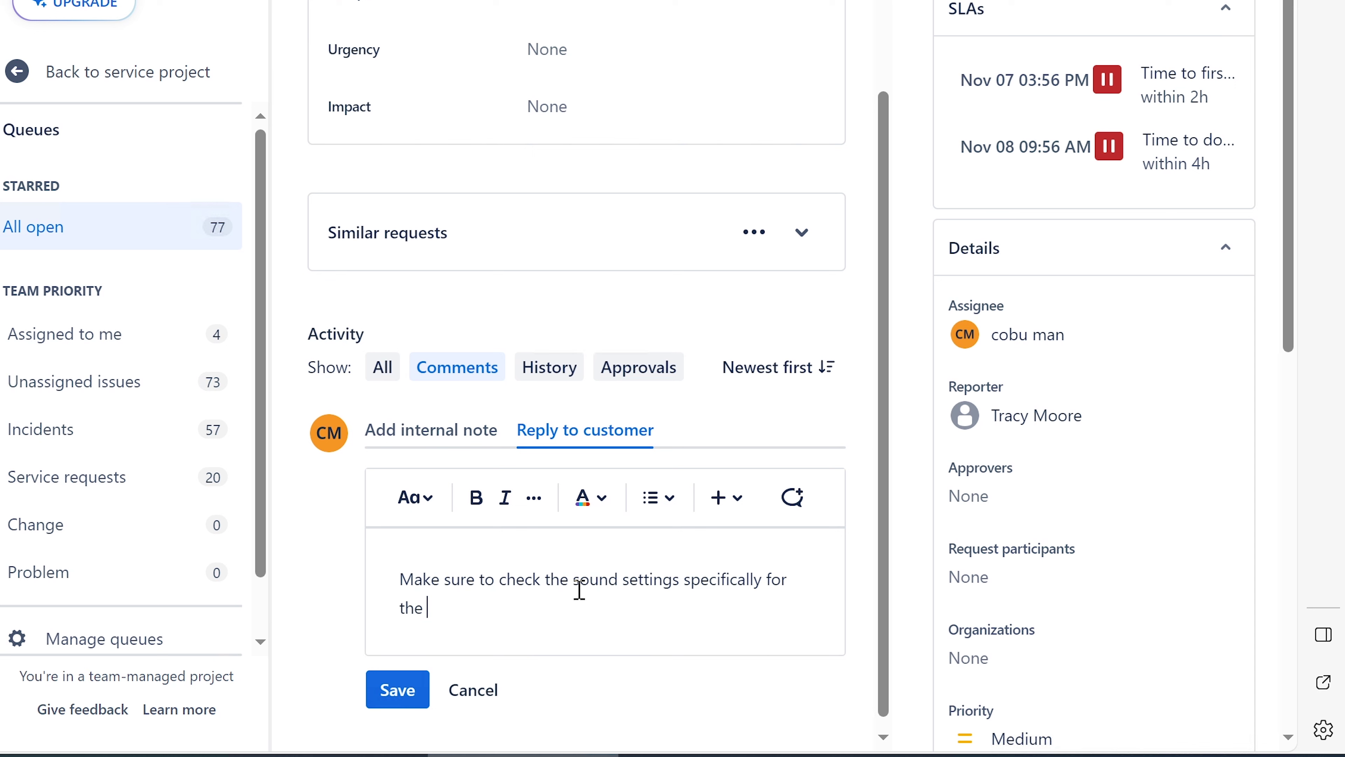
type("app used to listen")
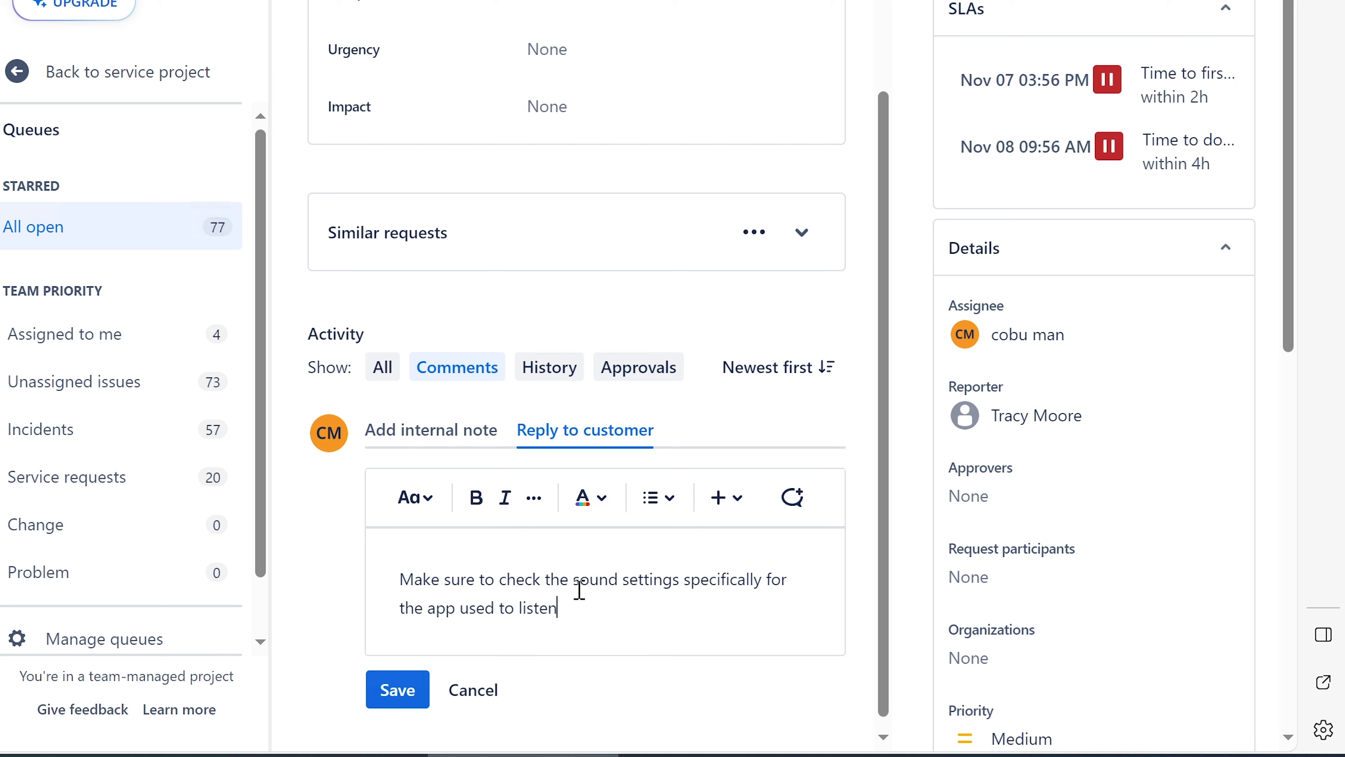
type(" to dr. Ks talk... i.e. Team")
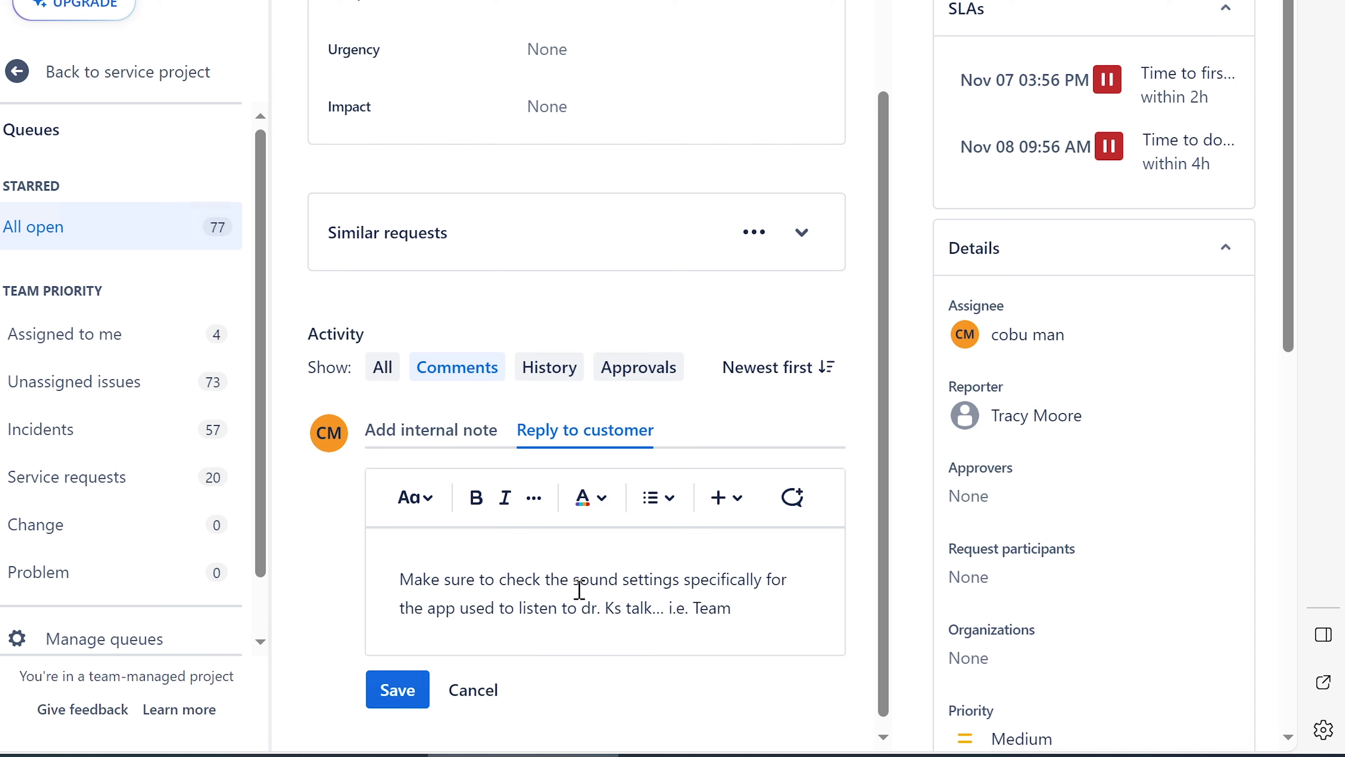
type("s, Zoom, and etc...")
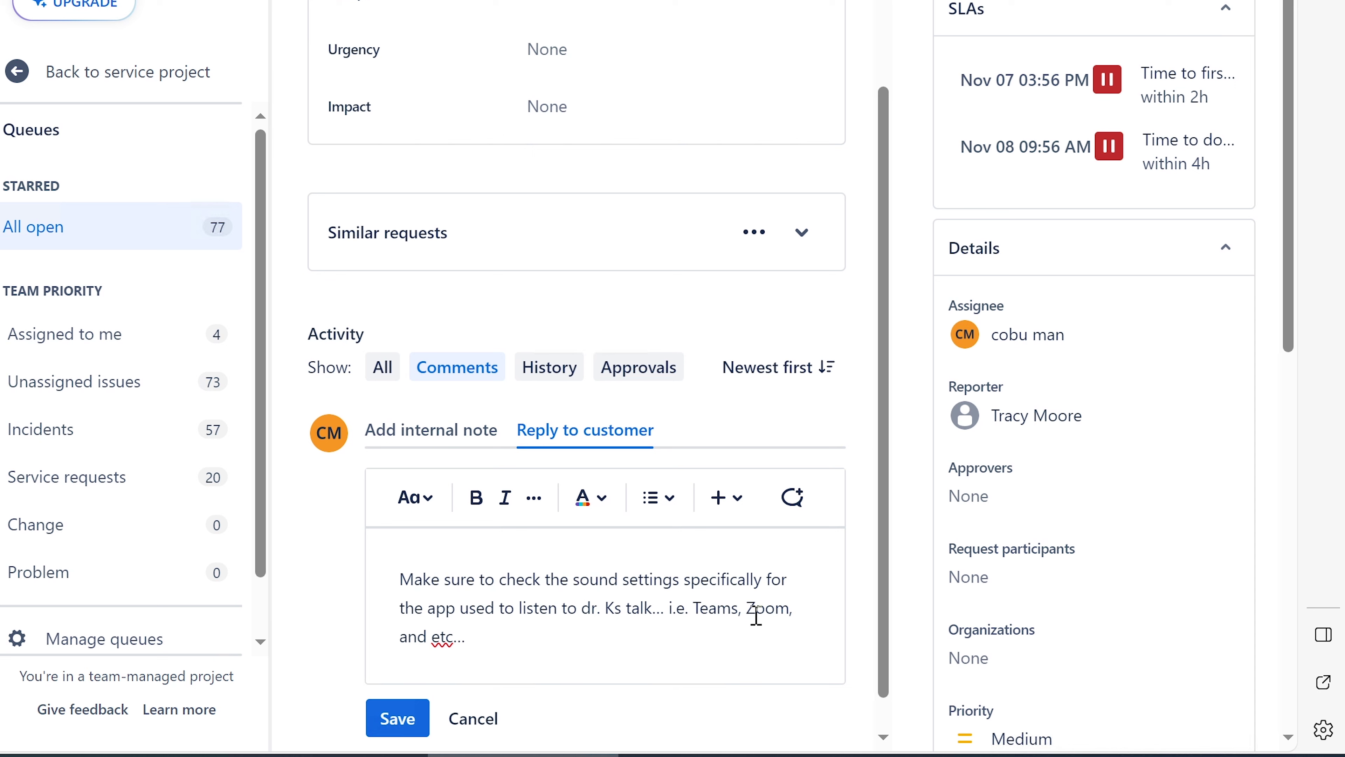
left_click_drag(744, 606, 794, 604)
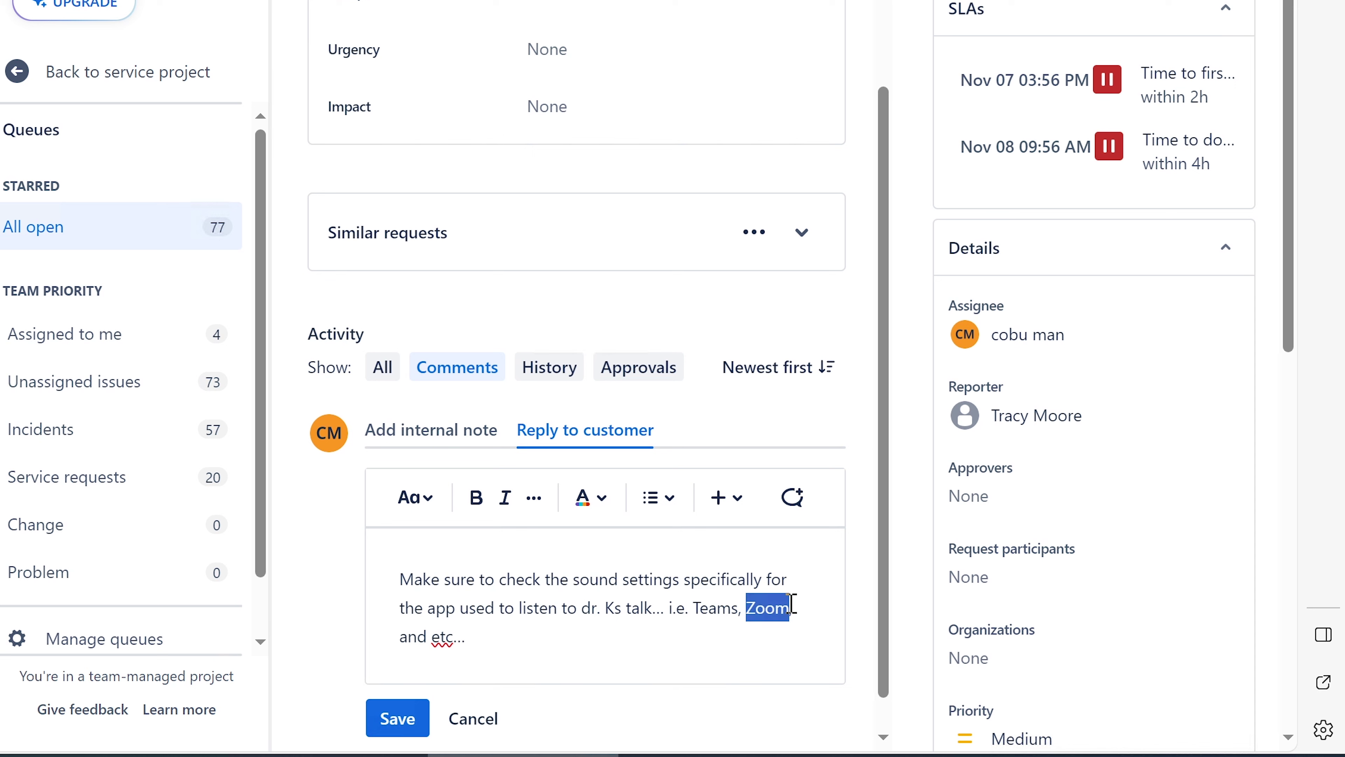
left_click(702, 606)
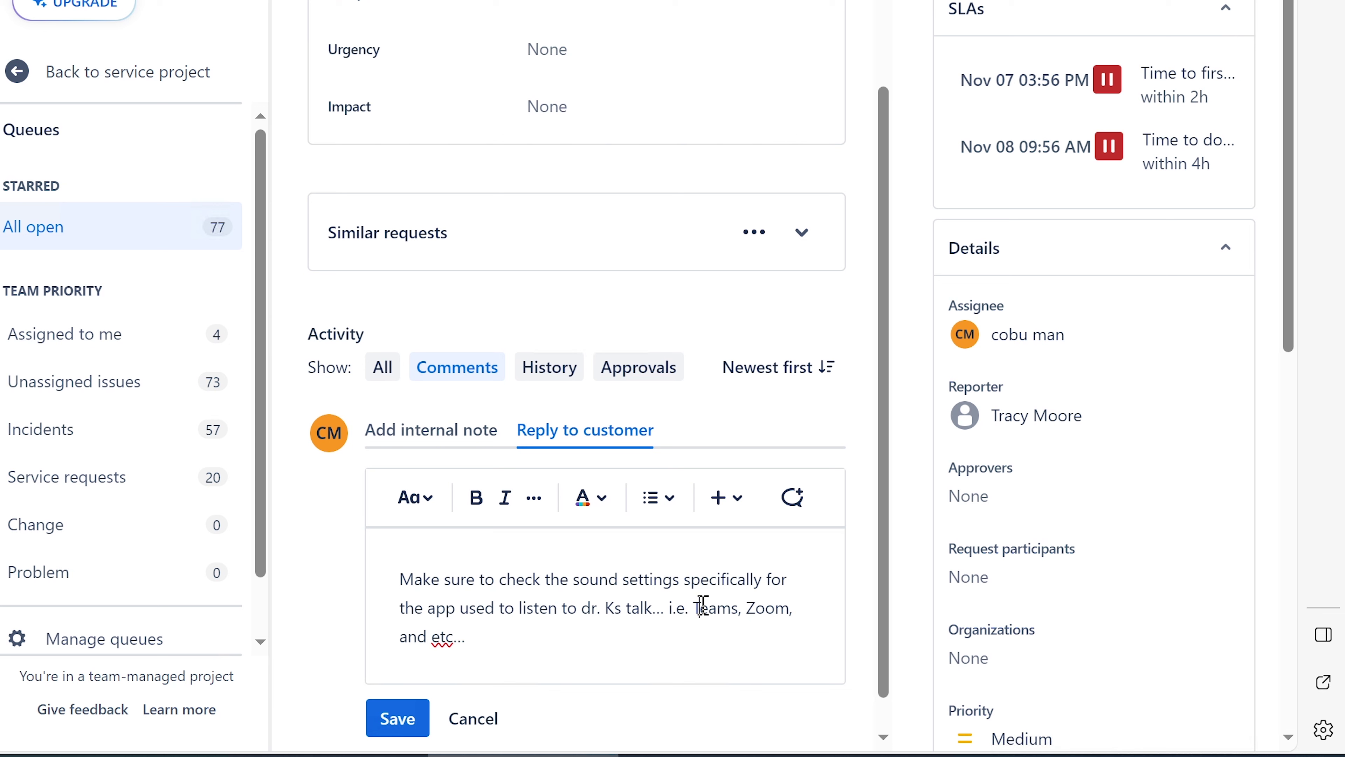
left_click(390, 724)
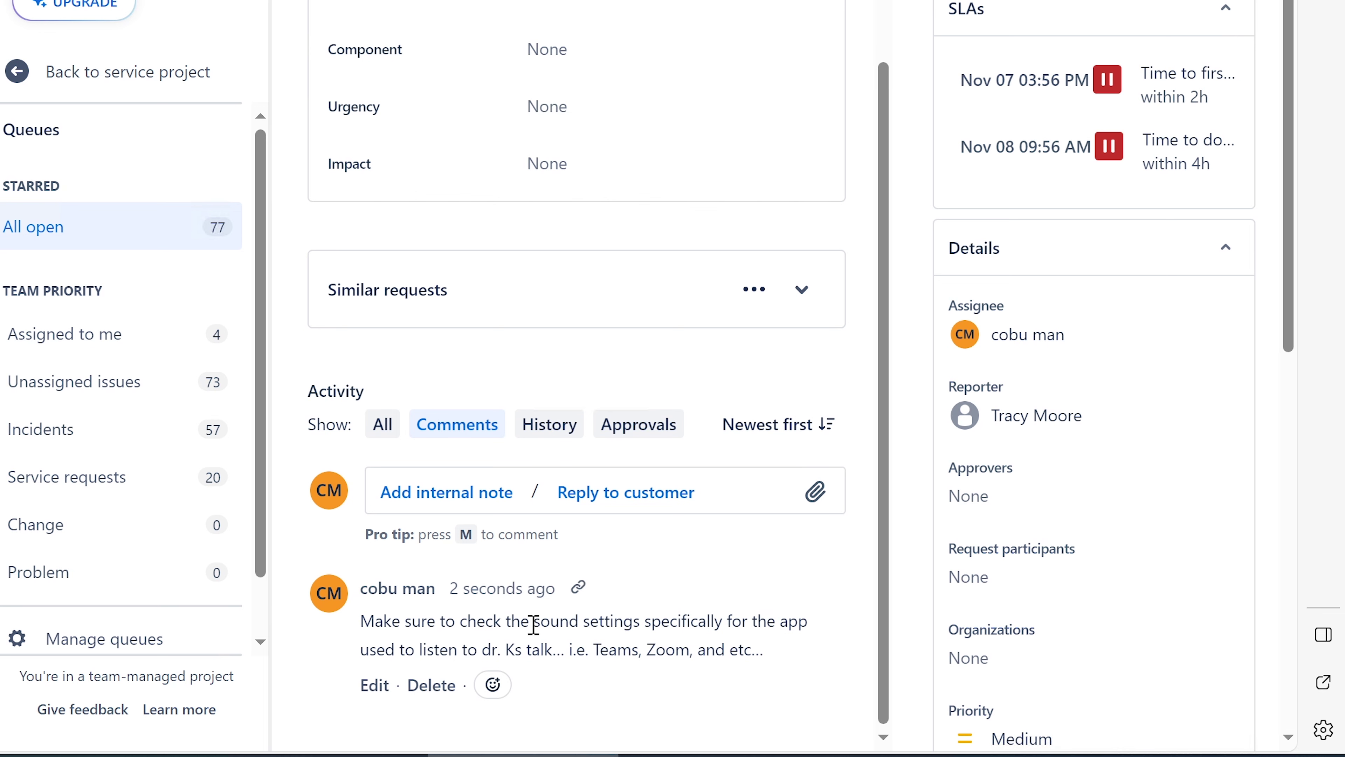
scroll(532, 623, "up", 3)
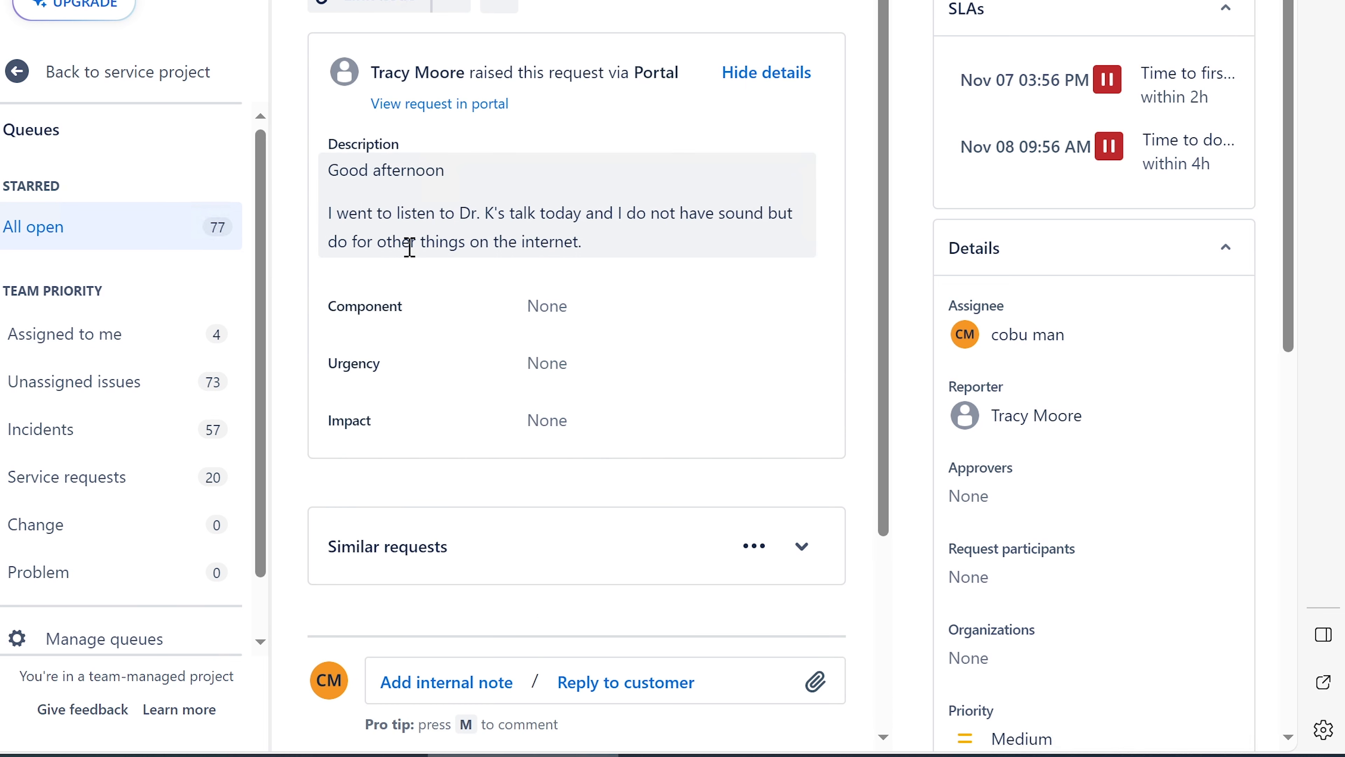